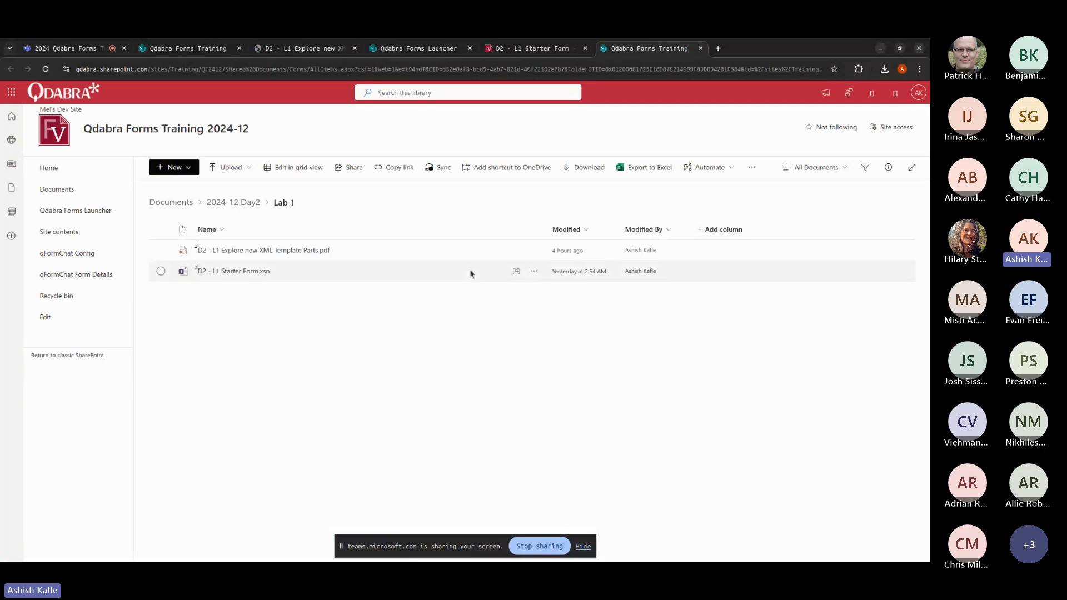
Dismiss the Starter Form's action menu and switch to the Qdabra Forms Launcher configuration page.
{"action": "left_click", "coordinate": [534, 271]}
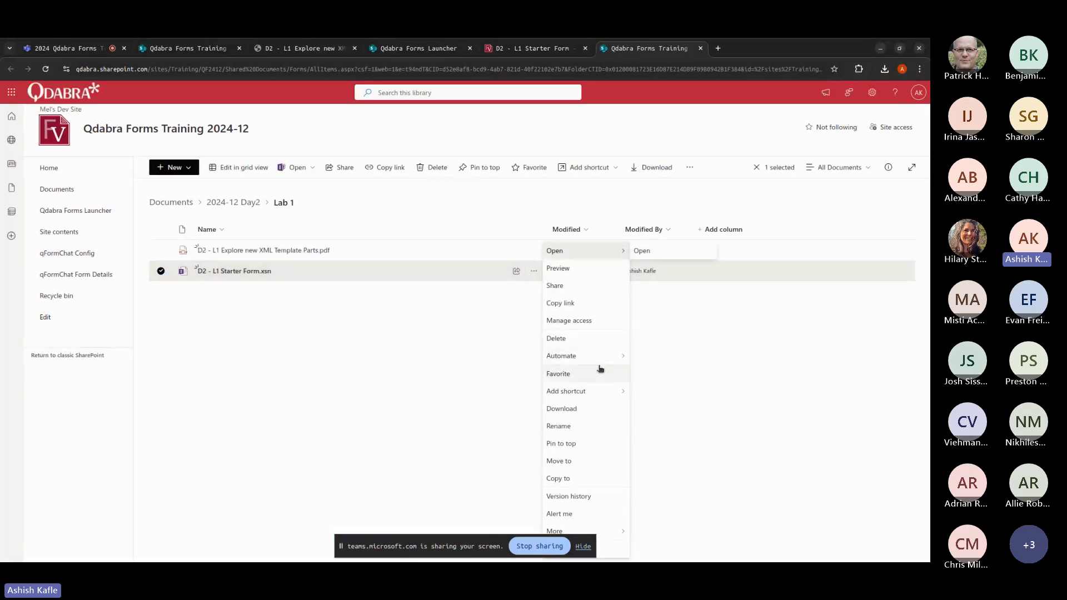
{"action": "left_click", "coordinate": [433, 370]}
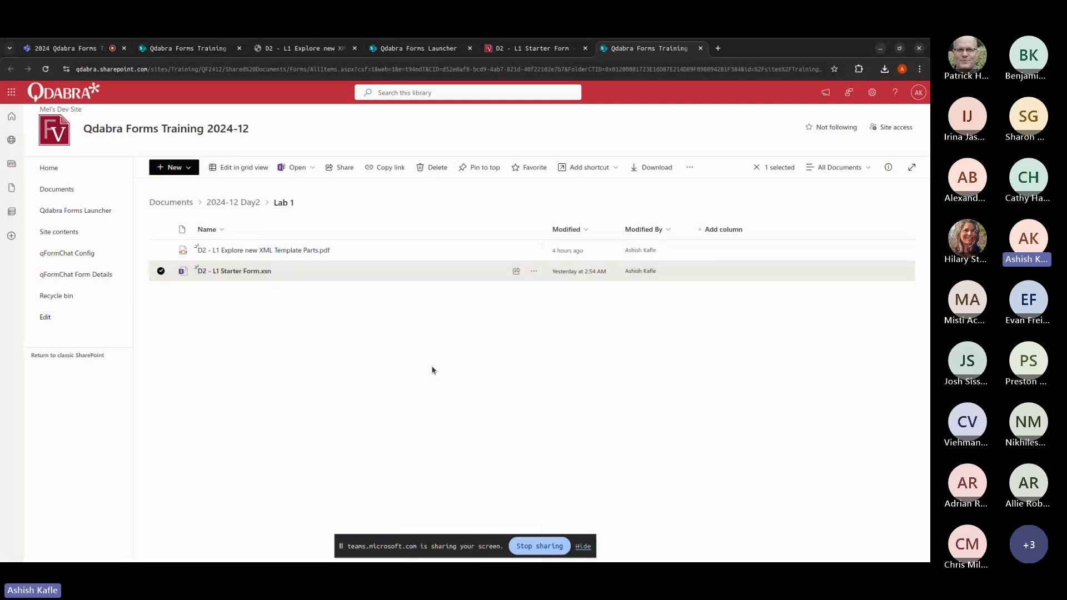
{"action": "left_click", "coordinate": [399, 45]}
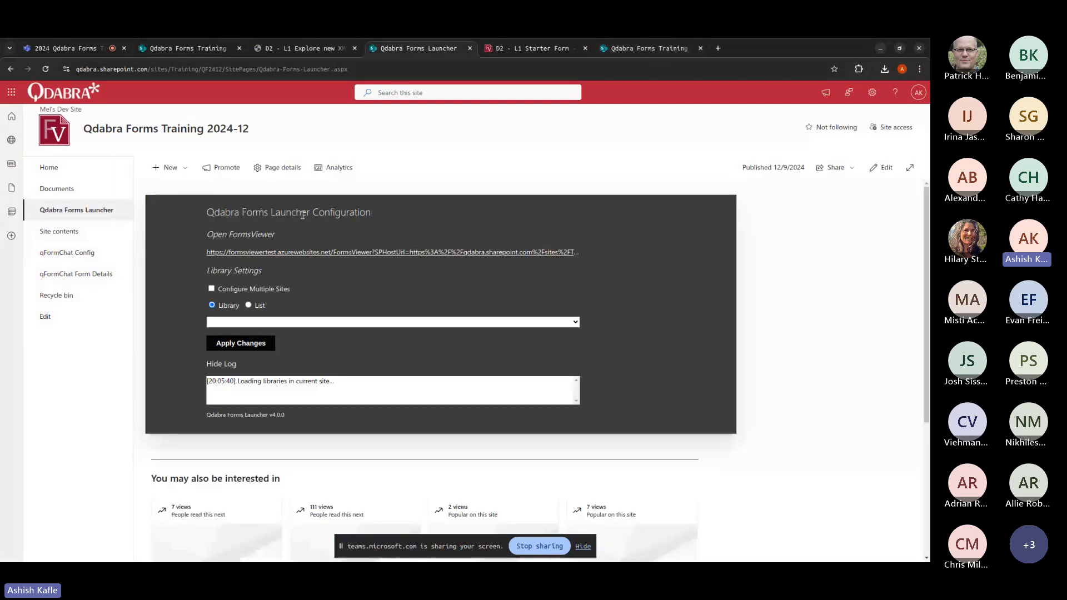
Start a new template upload in FormsViewer using D2 - L1 Starter Form.xsn from Downloads.
{"action": "left_click", "coordinate": [385, 253]}
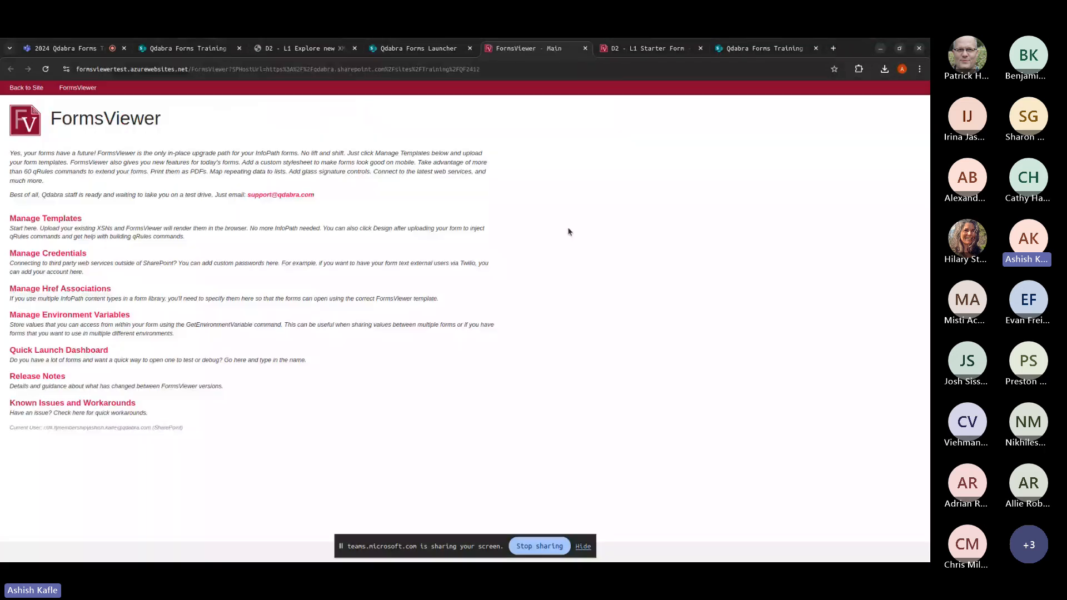
{"action": "left_click", "coordinate": [37, 220]}
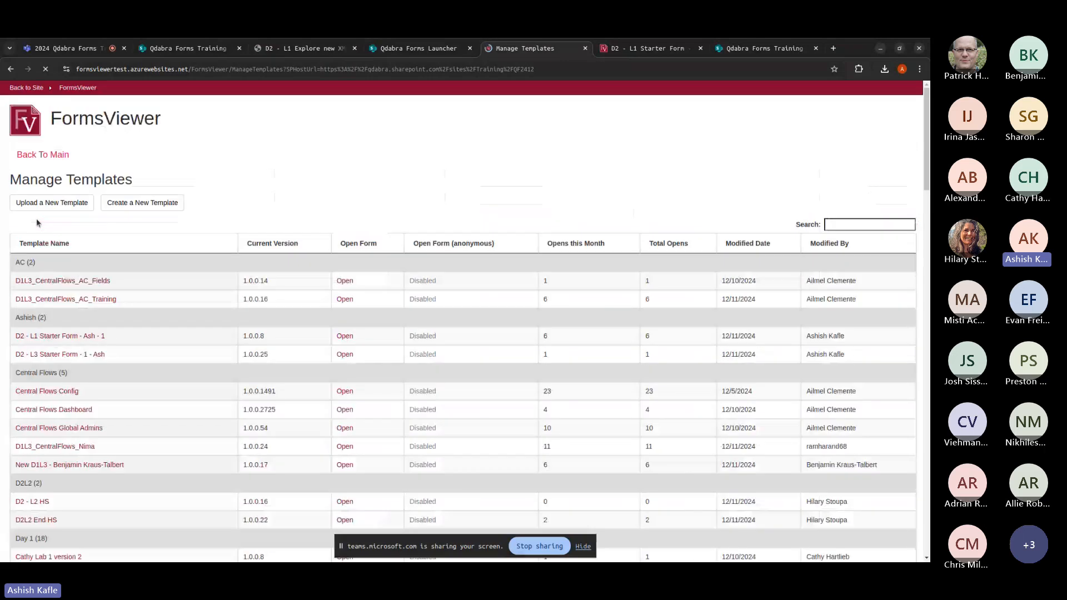
{"action": "left_click", "coordinate": [71, 207]}
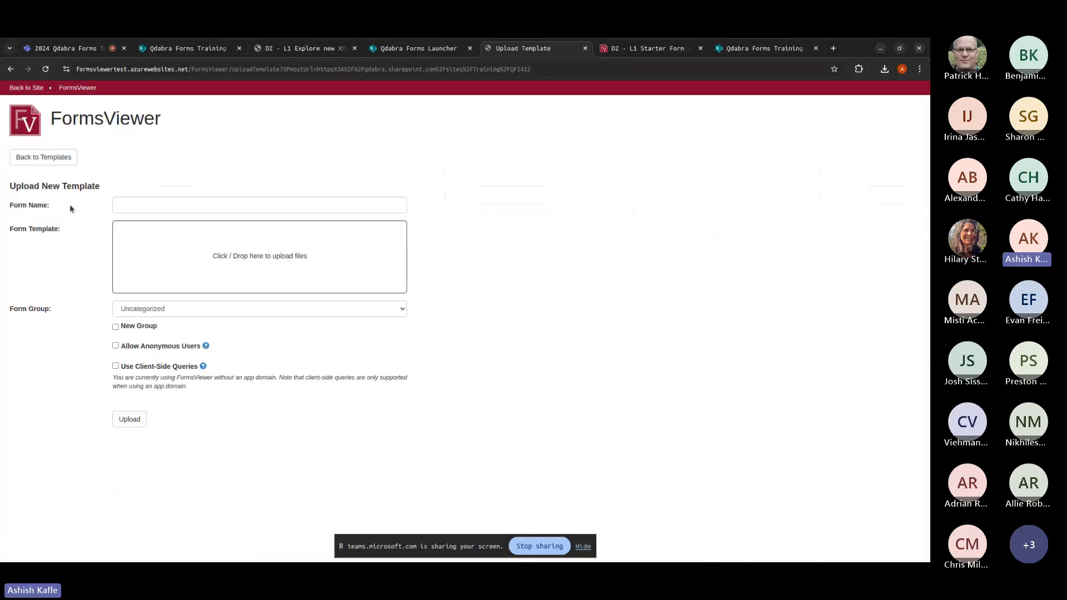
{"action": "left_click", "coordinate": [251, 258]}
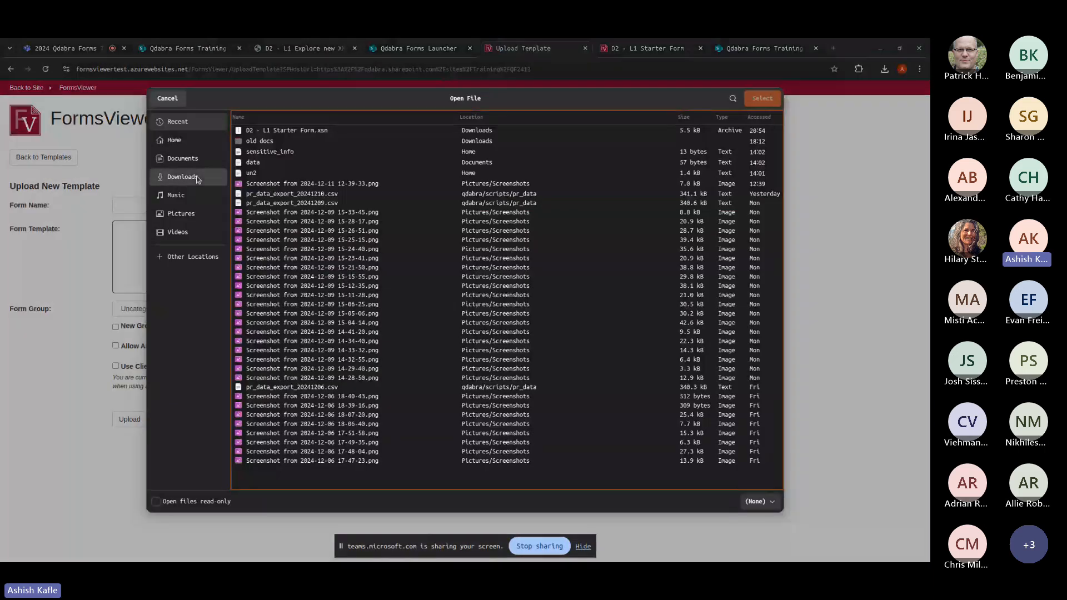
{"action": "left_click", "coordinate": [197, 179]}
{"action": "left_click", "coordinate": [197, 179]}
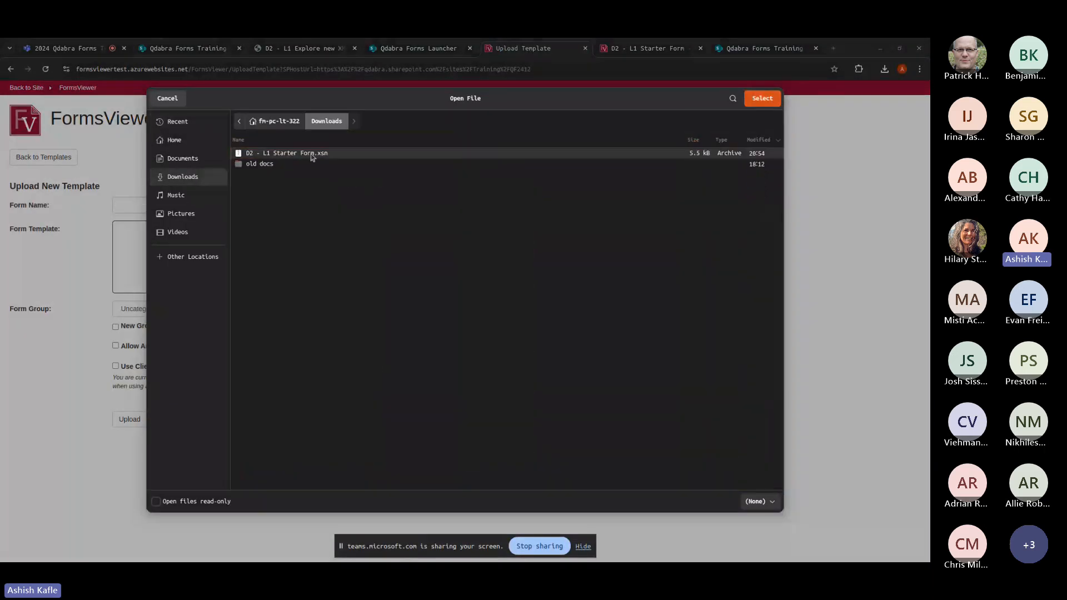
{"action": "double_click", "coordinate": [311, 155]}
Append the presenter's name to the form name, pick their Form Group, and upload.
{"action": "left_click", "coordinate": [214, 201]}
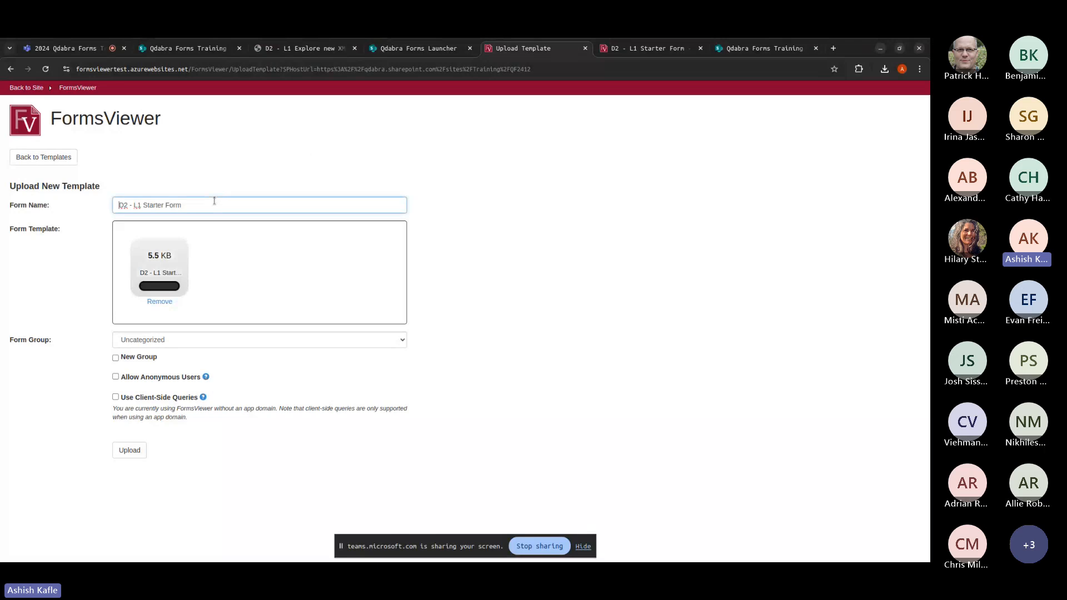
{"action": "left_click", "coordinate": [226, 204]}
{"action": "type", "text": "- Ashish Kafle"}
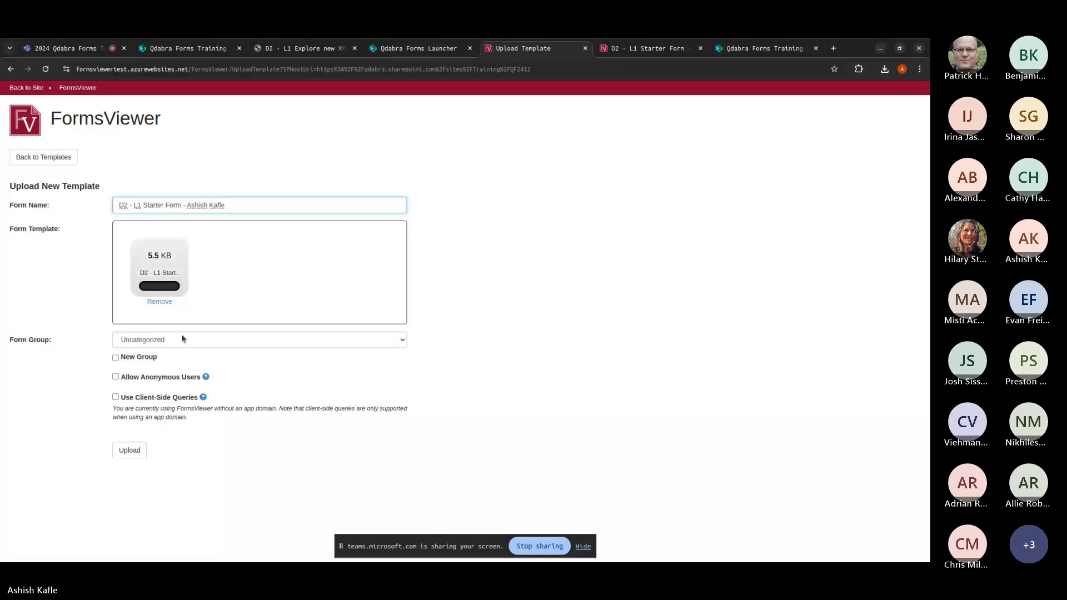
{"action": "left_click", "coordinate": [164, 344]}
{"action": "left_click", "coordinate": [150, 383]}
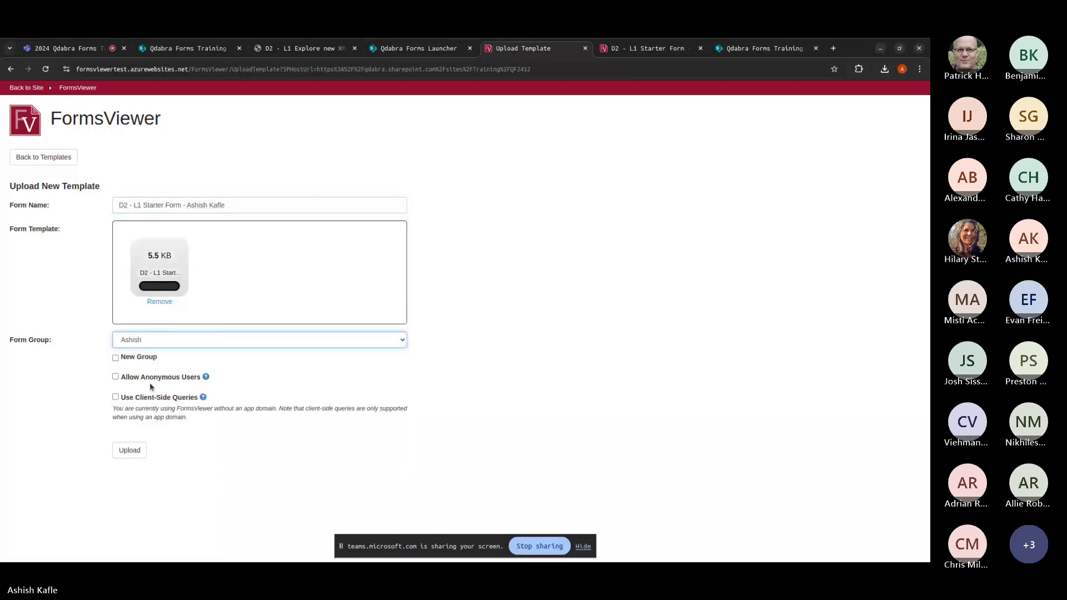
{"action": "left_click", "coordinate": [128, 452]}
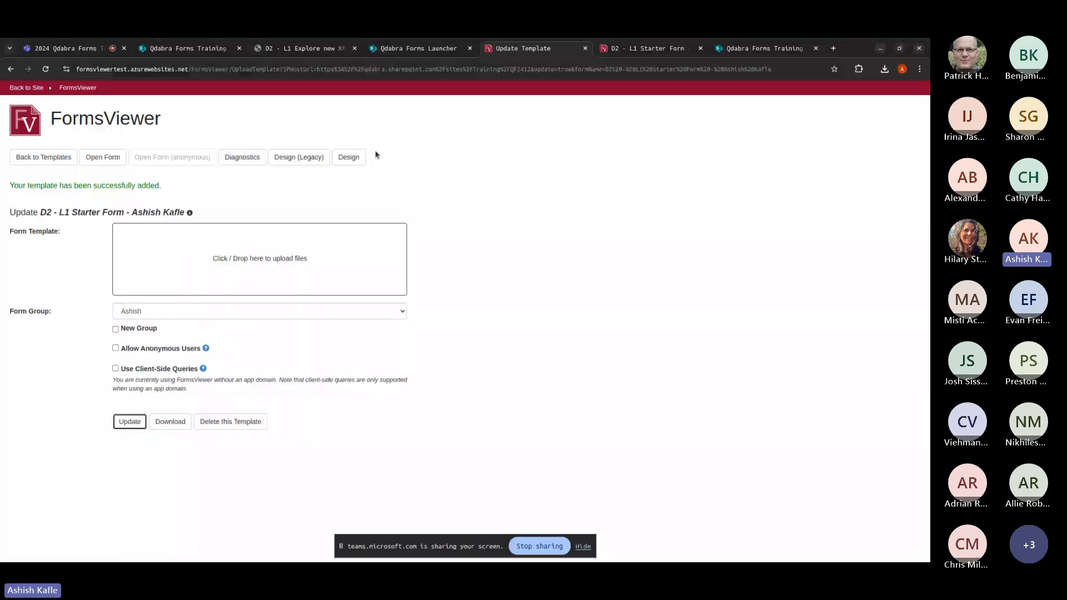
Open the uploaded Starter Form in FormsDesigner and place the cursor in its layout table.
{"action": "left_click", "coordinate": [346, 159]}
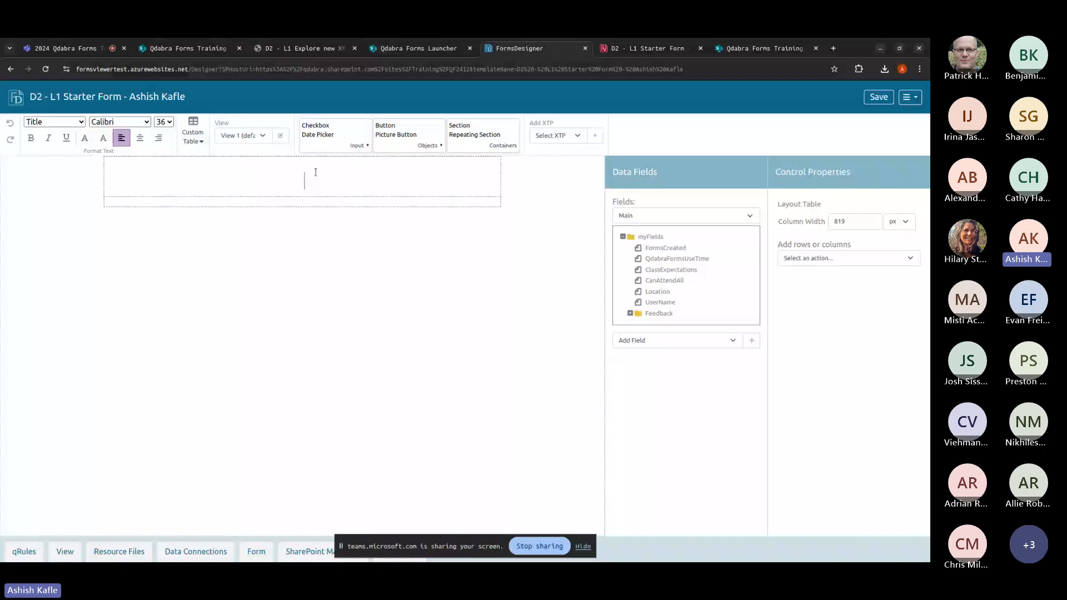
{"action": "left_click", "coordinate": [339, 216]}
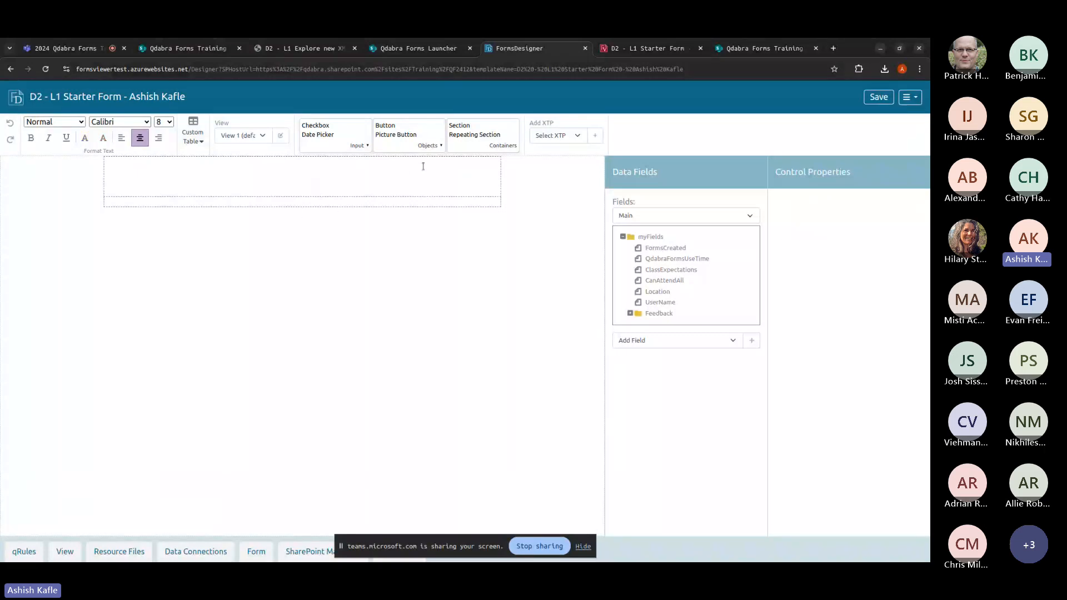
{"action": "left_click", "coordinate": [340, 176]}
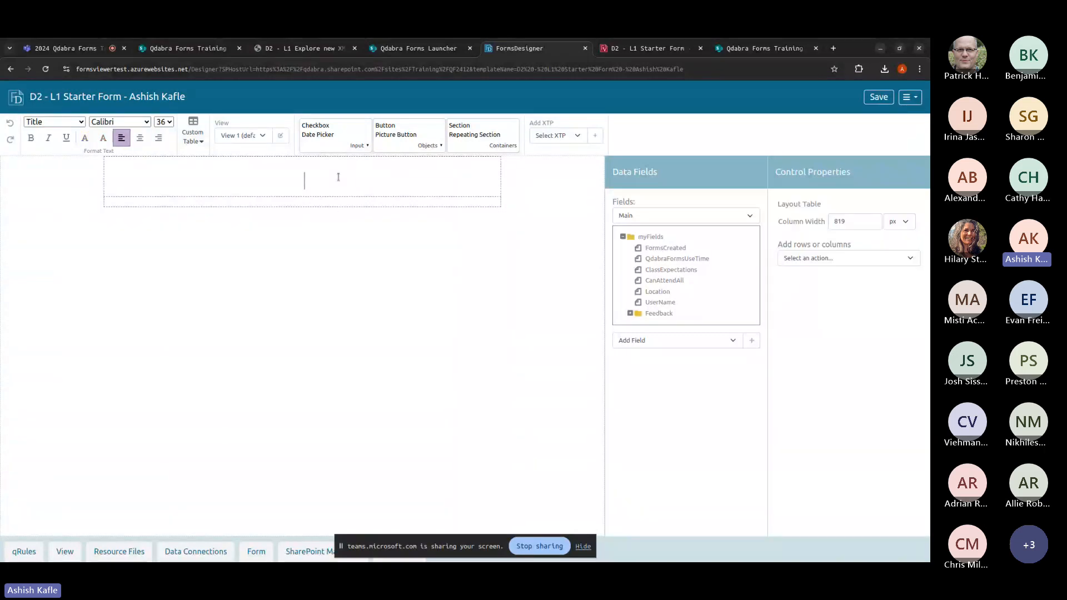
Review the lab instructions PDF on creating a new view, ending on the Starter Form login tab.
{"action": "left_click", "coordinate": [334, 48]}
{"action": "scroll", "coordinate": [473, 355], "scroll_direction": "down", "scroll_amount": 3}
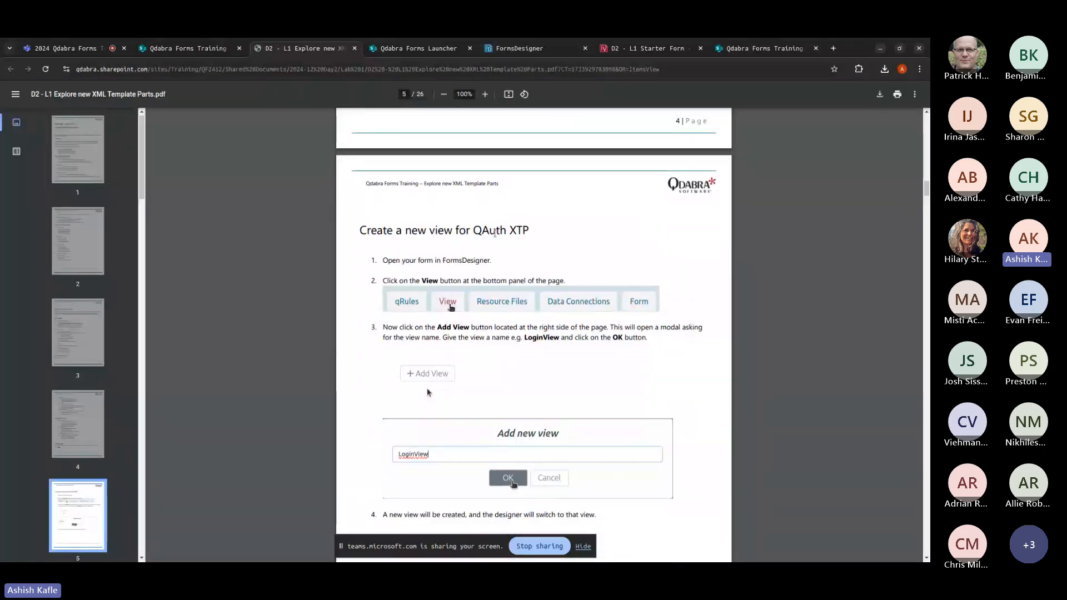
{"action": "left_click_drag", "start_coordinate": [520, 50], "coordinate": [405, 50]}
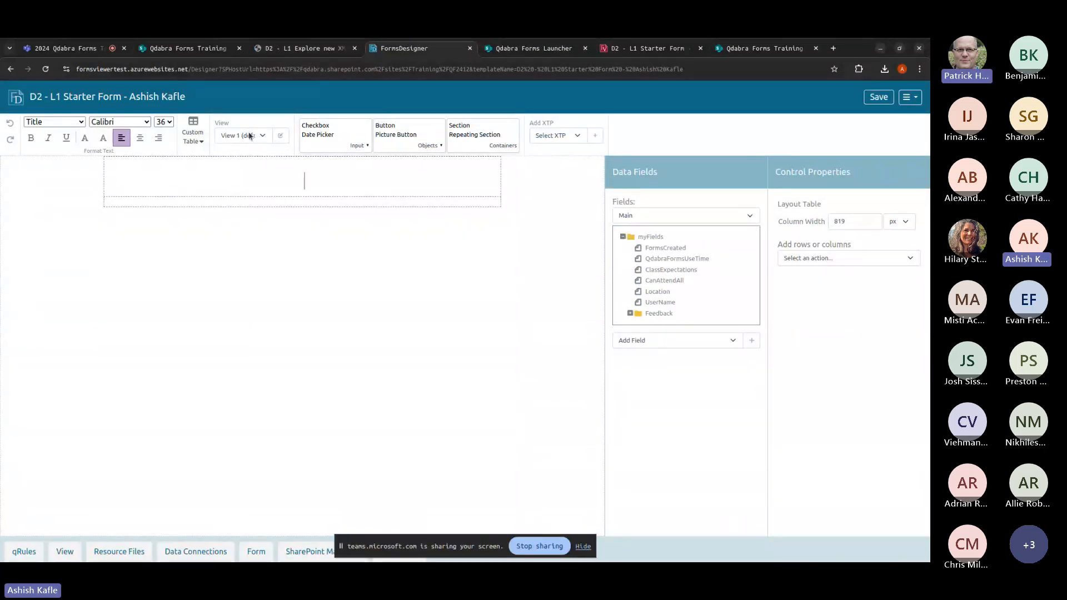
{"action": "left_click", "coordinate": [584, 547]}
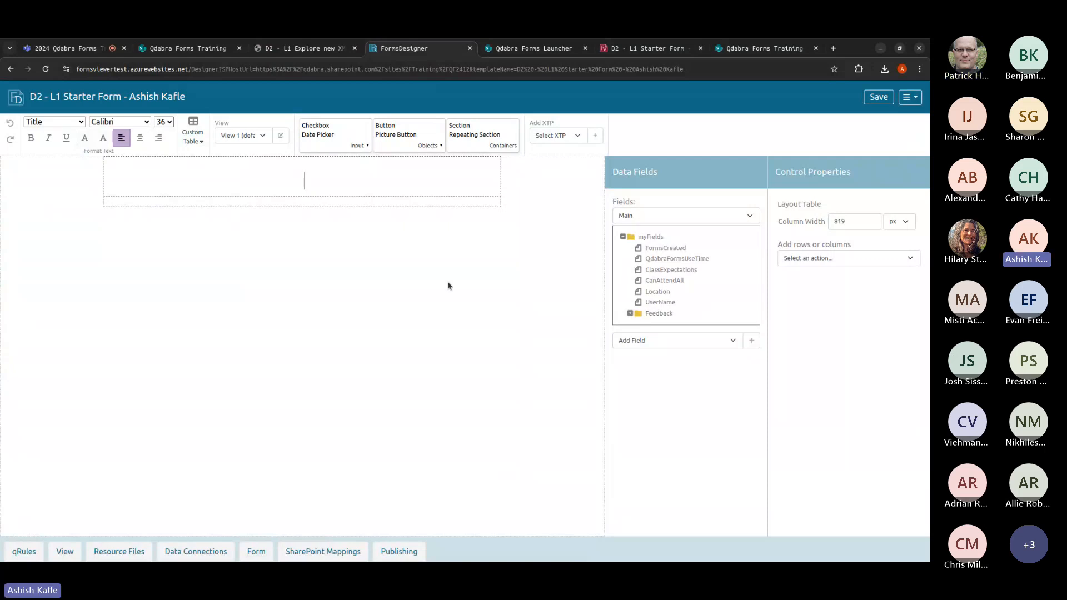
{"action": "left_click", "coordinate": [312, 41]}
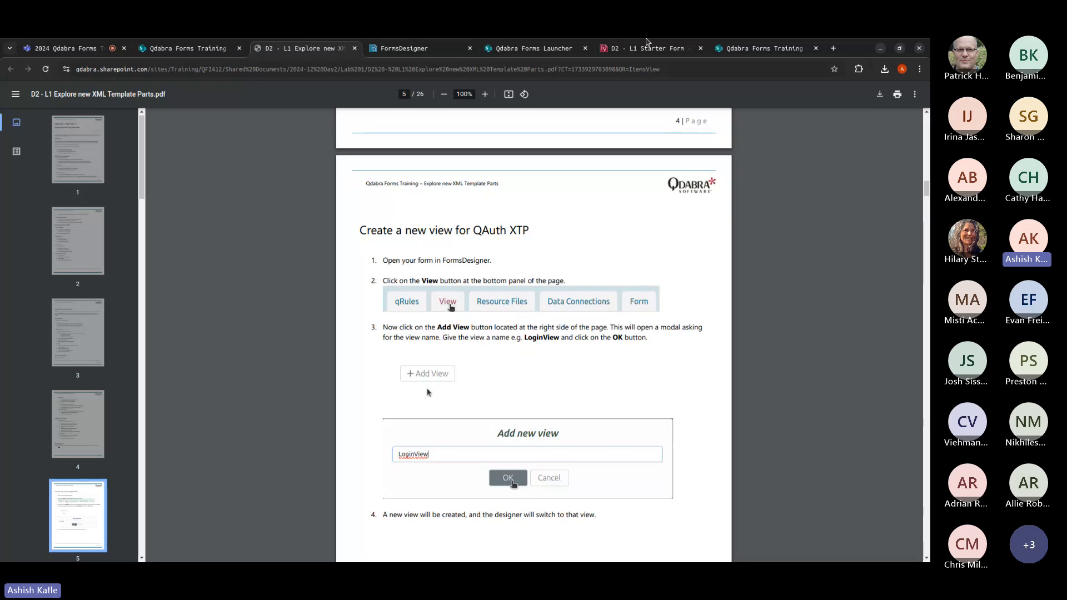
{"action": "left_click", "coordinate": [649, 47]}
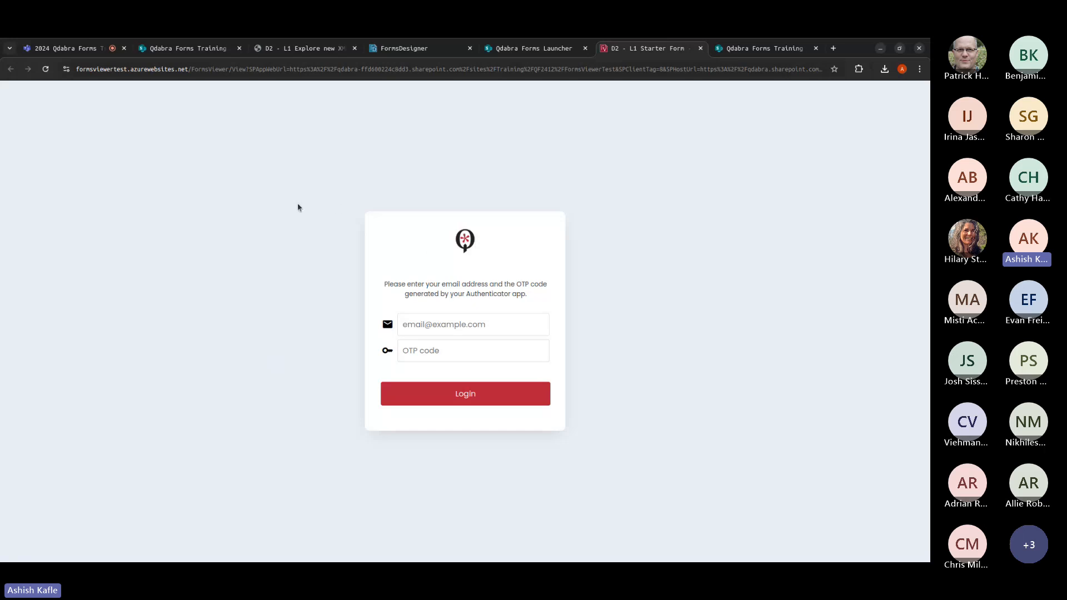
Attempt a login with a test e-mail address and OTP code, which fails with 'Email does not exist'.
{"action": "left_click", "coordinate": [448, 323]}
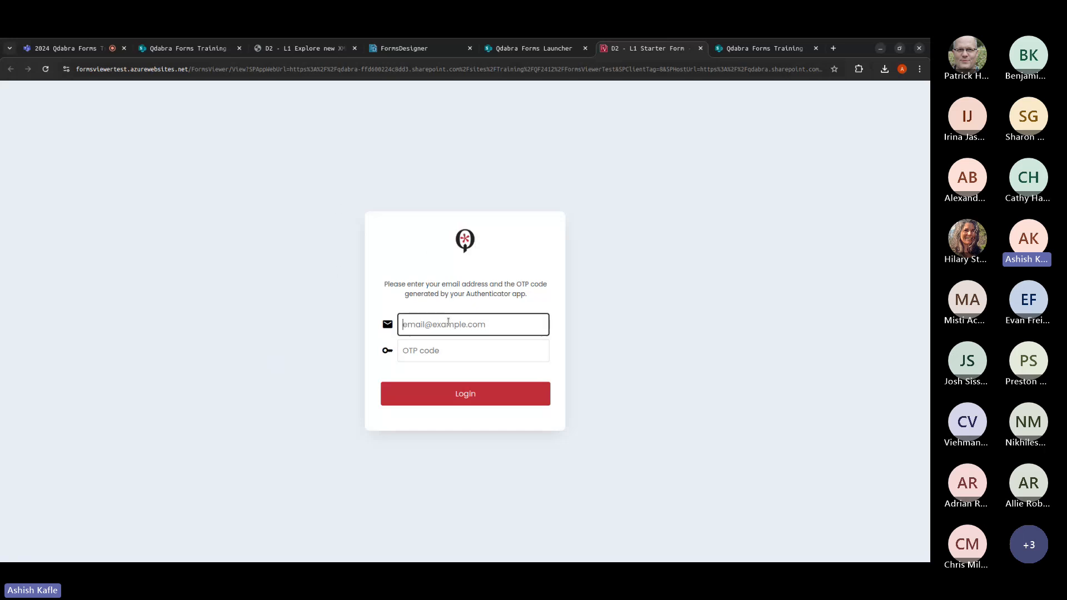
{"action": "left_click", "coordinate": [403, 352]}
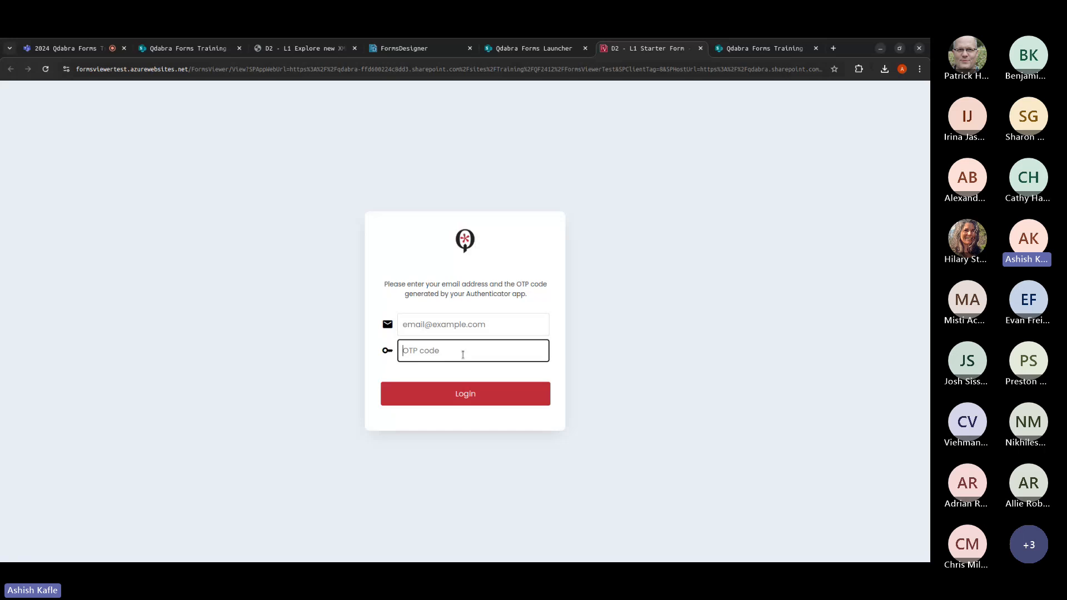
{"action": "left_click", "coordinate": [423, 324]}
{"action": "type", "text": "ashish"}
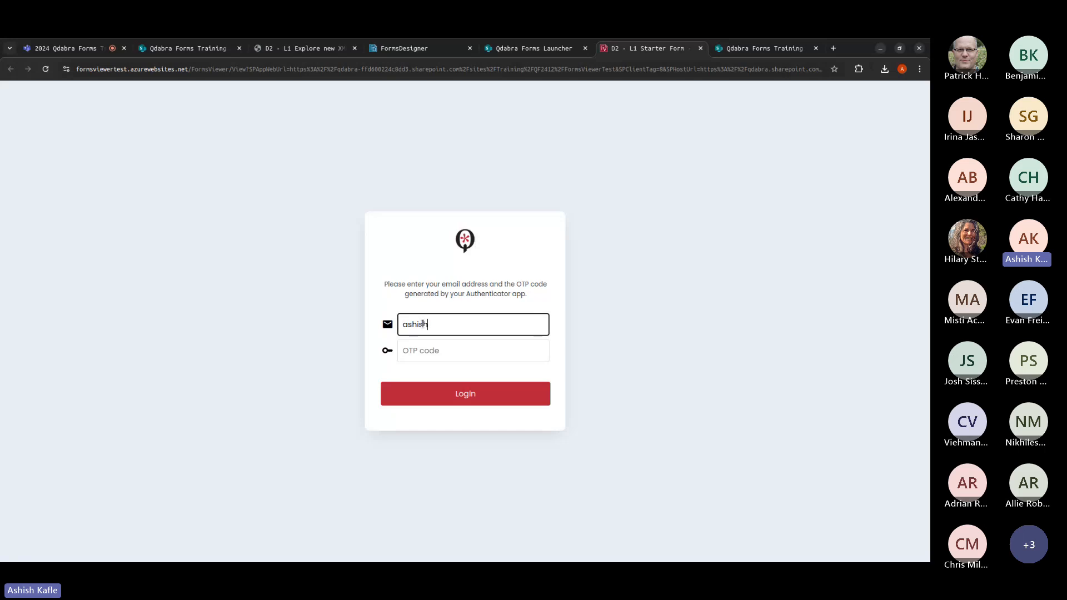
{"action": "type", "text": ".@email.com"}
{"action": "left_click", "coordinate": [448, 351]}
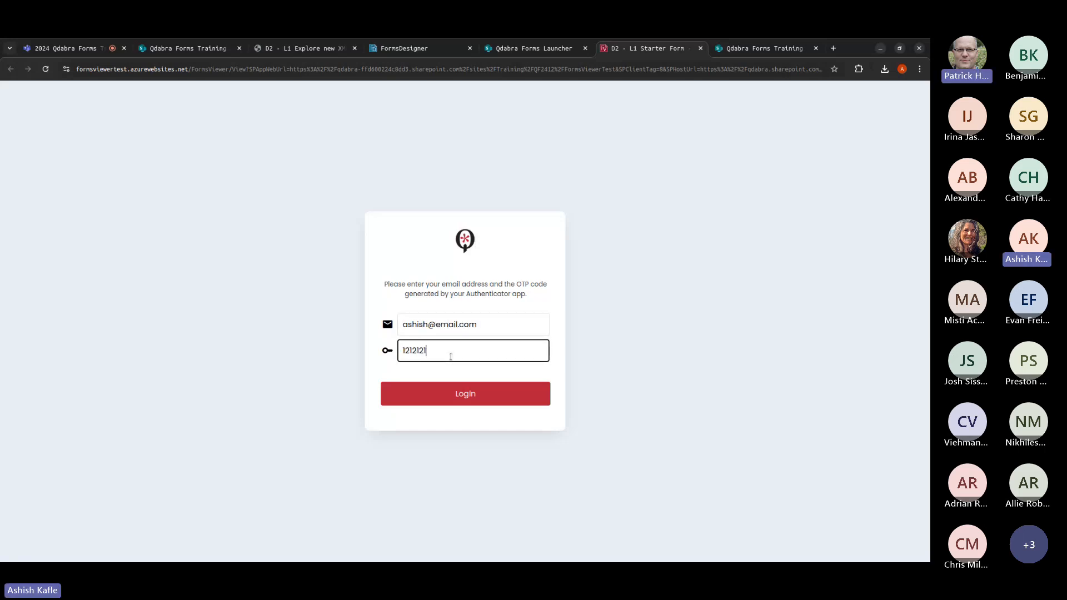
{"action": "left_click", "coordinate": [478, 403]}
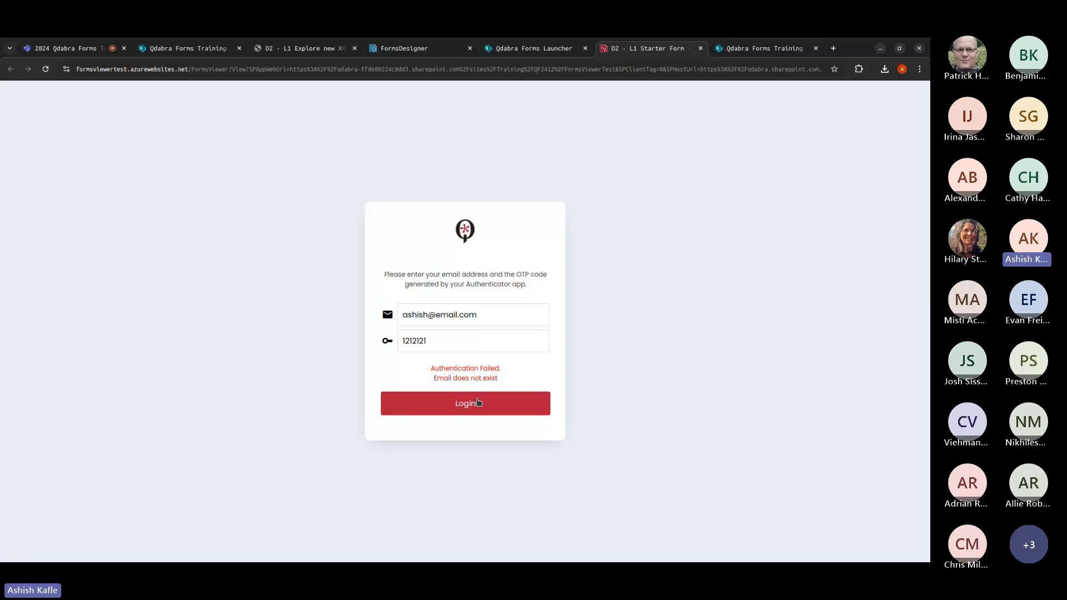
Close the Starter Form login tab and return to FormsDesigner after checking the lab PDF.
{"action": "left_click", "coordinate": [700, 49]}
{"action": "left_click", "coordinate": [438, 42]}
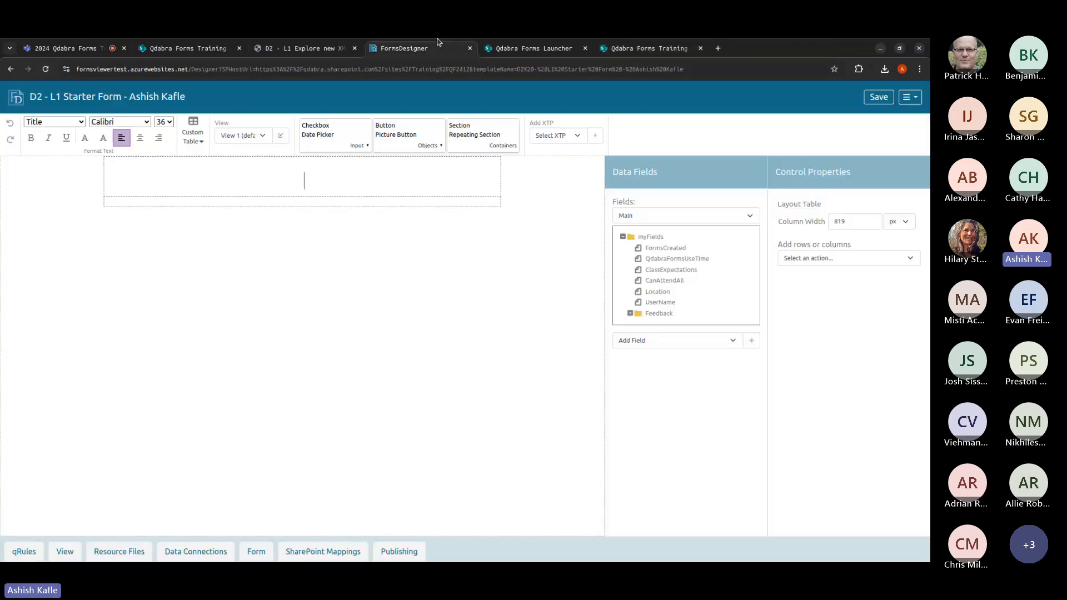
{"action": "left_click", "coordinate": [310, 43]}
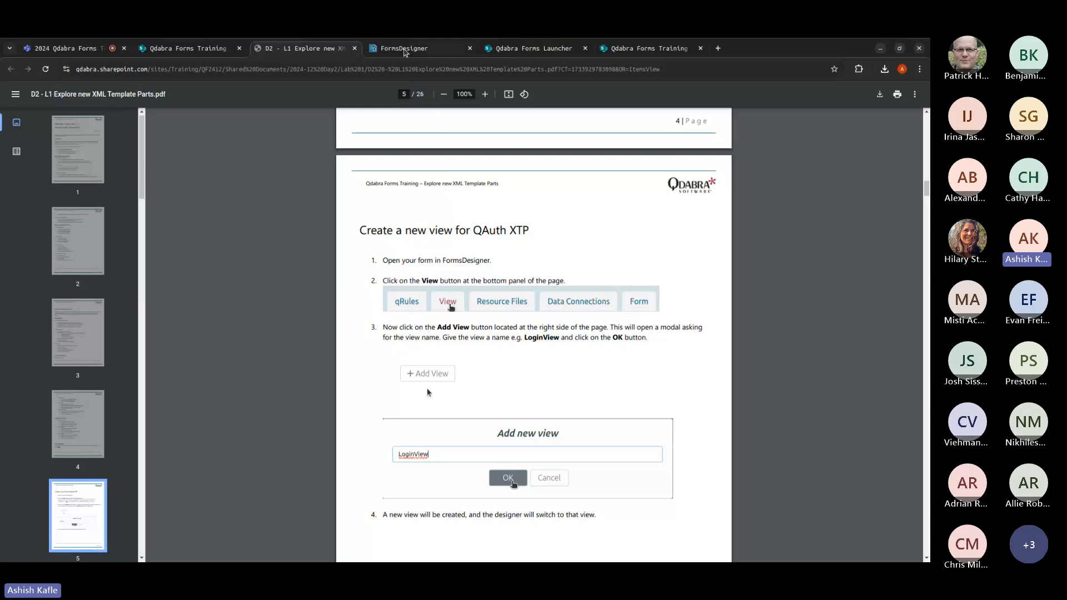
{"action": "left_click", "coordinate": [405, 50]}
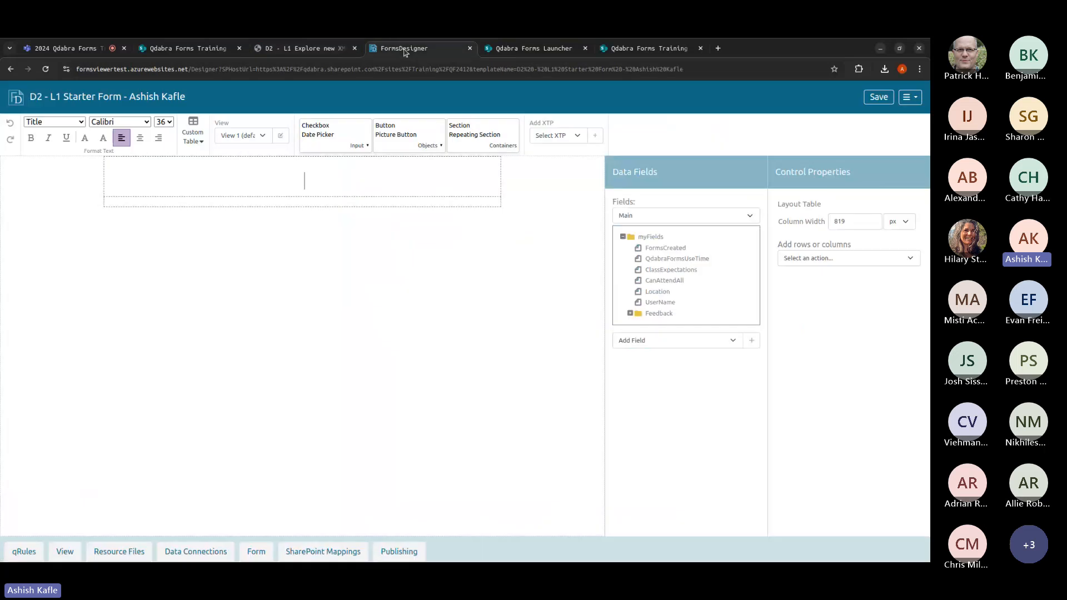
Add a new view named LoginView to the form.
{"action": "left_click", "coordinate": [65, 551]}
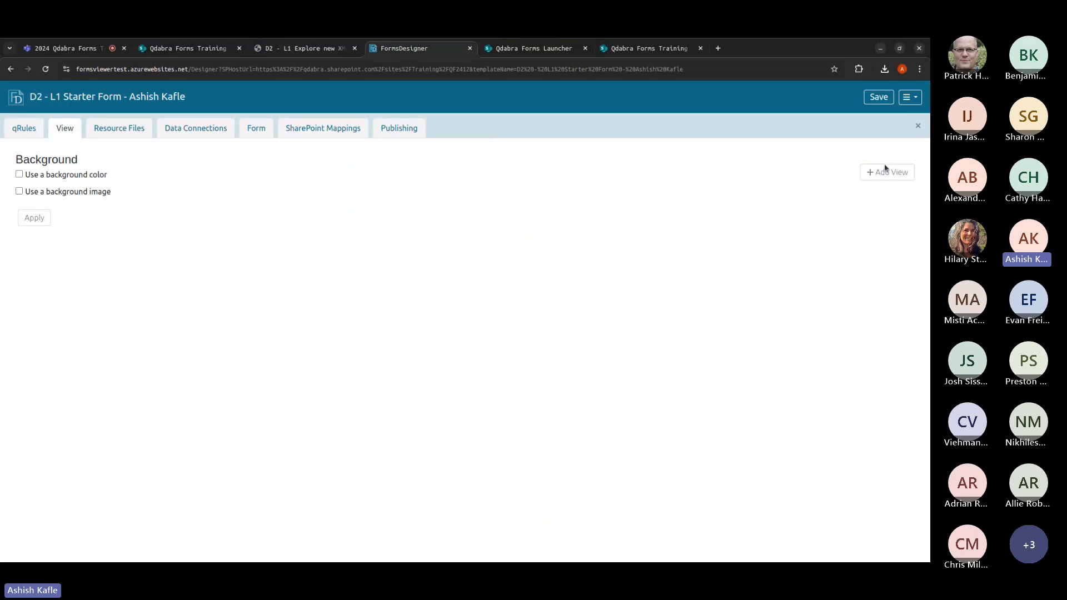
{"action": "left_click", "coordinate": [885, 170]}
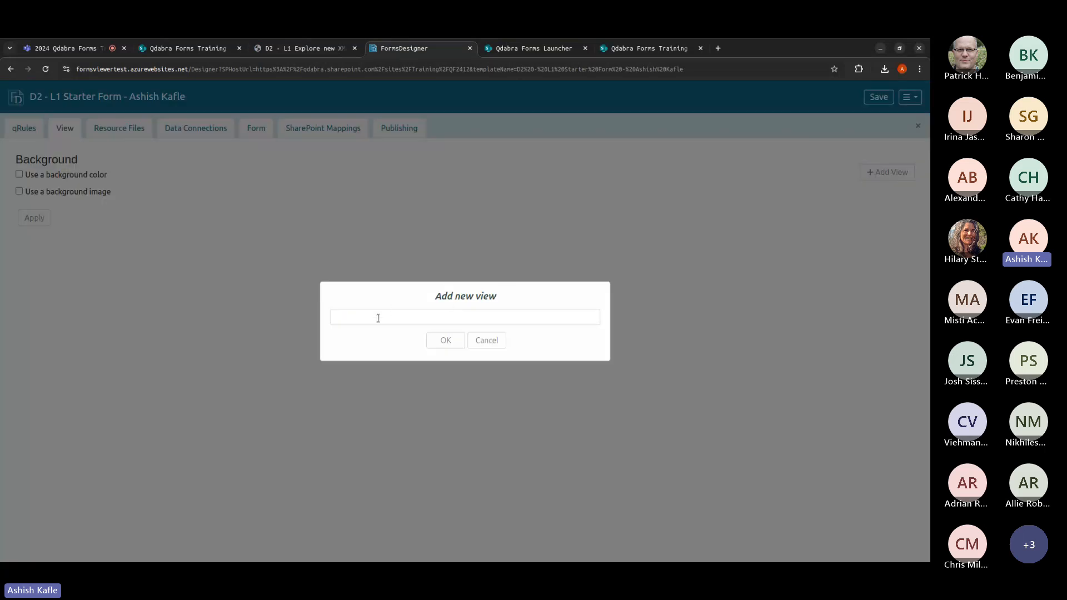
{"action": "left_click", "coordinate": [354, 322]}
{"action": "type", "text": "LO"}
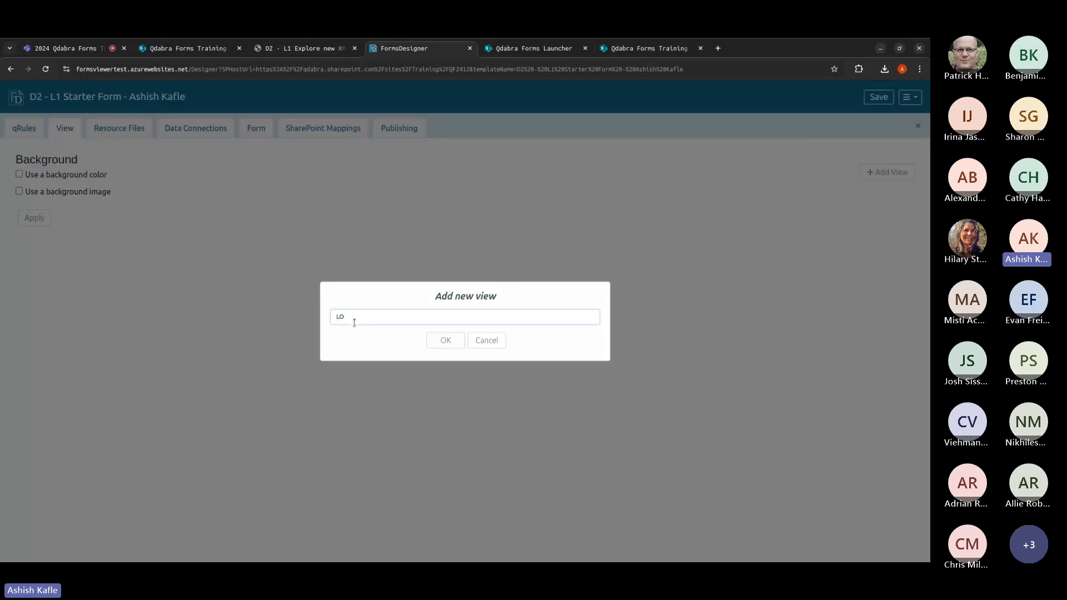
{"action": "type", "text": "oginView"}
{"action": "left_click", "coordinate": [446, 340]}
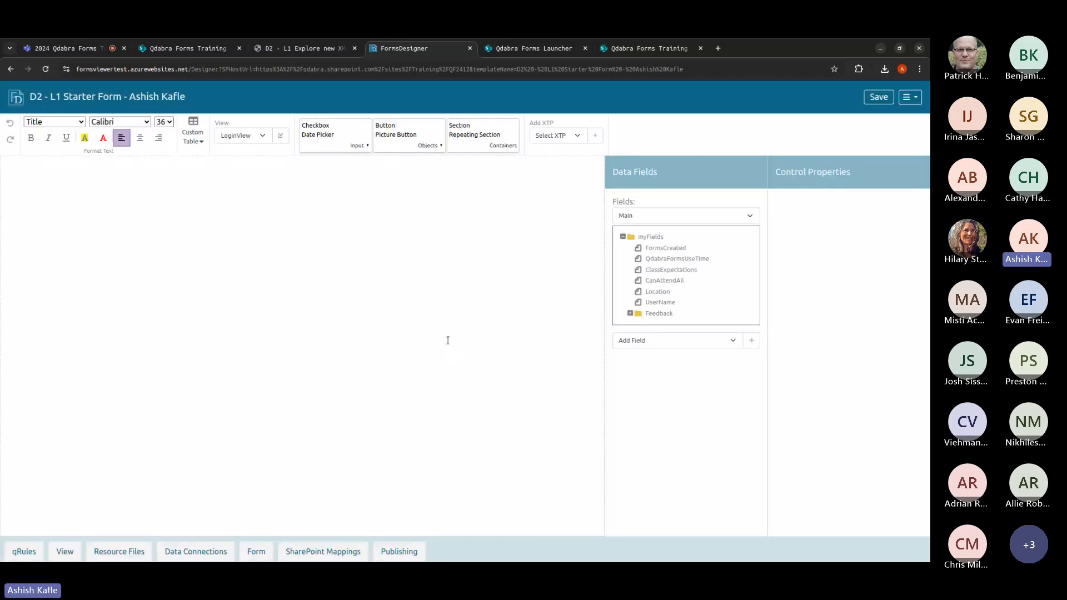
Insert the QAuth template part at the top of LoginView, giving it email, key and Login fields.
{"action": "left_click", "coordinate": [299, 165]}
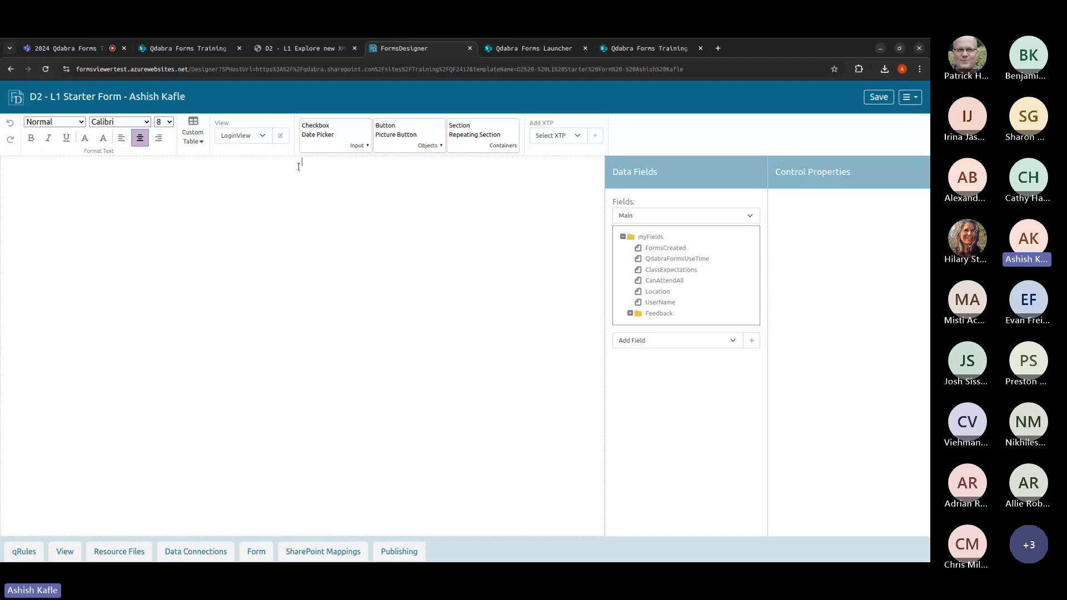
{"action": "left_click", "coordinate": [562, 137]}
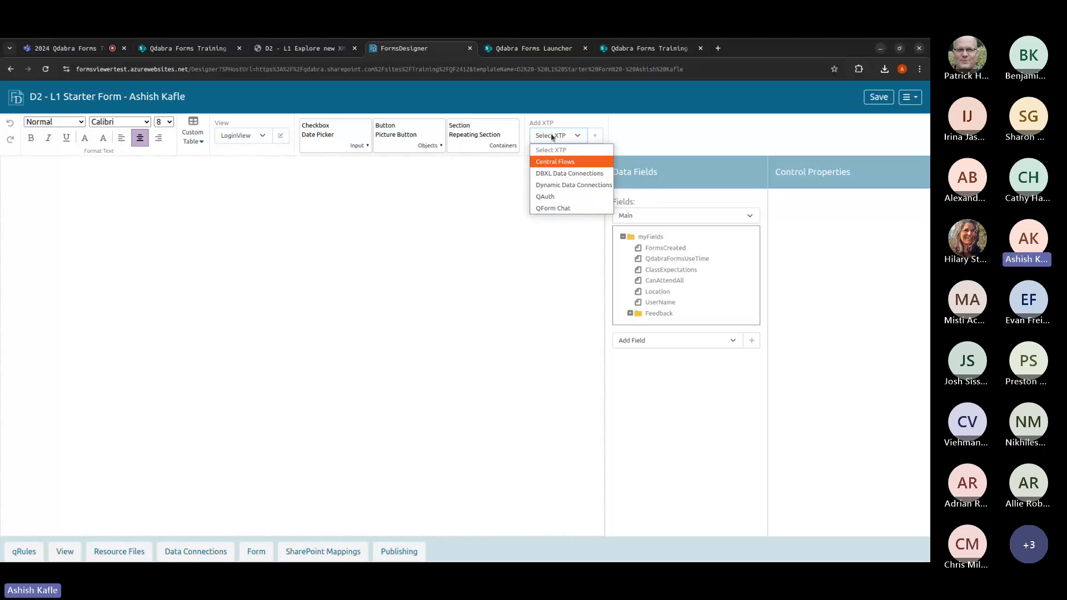
{"action": "left_click", "coordinate": [562, 196]}
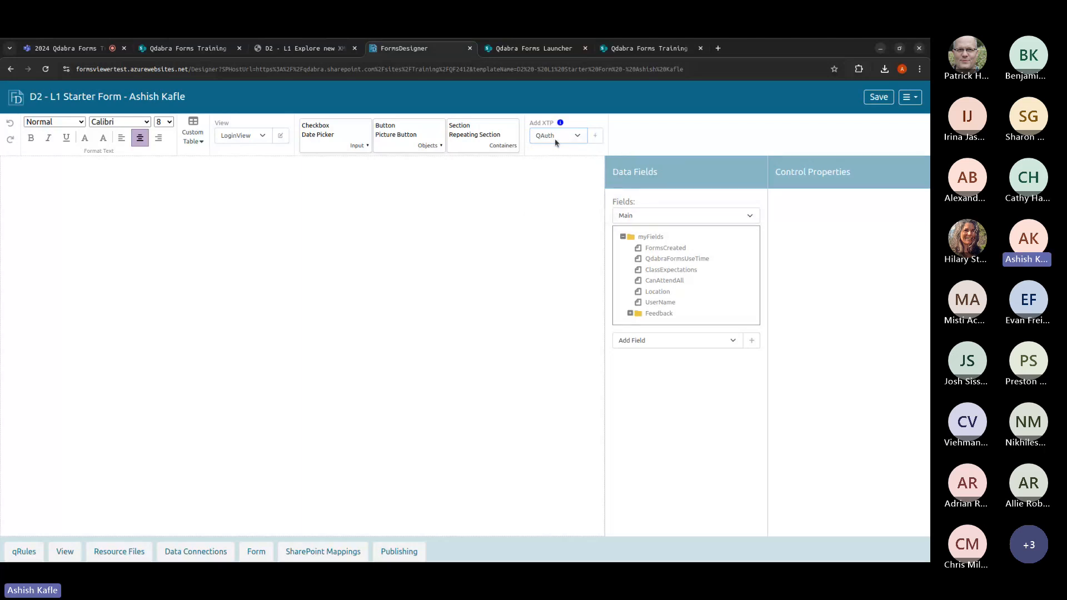
{"action": "left_click", "coordinate": [594, 138]}
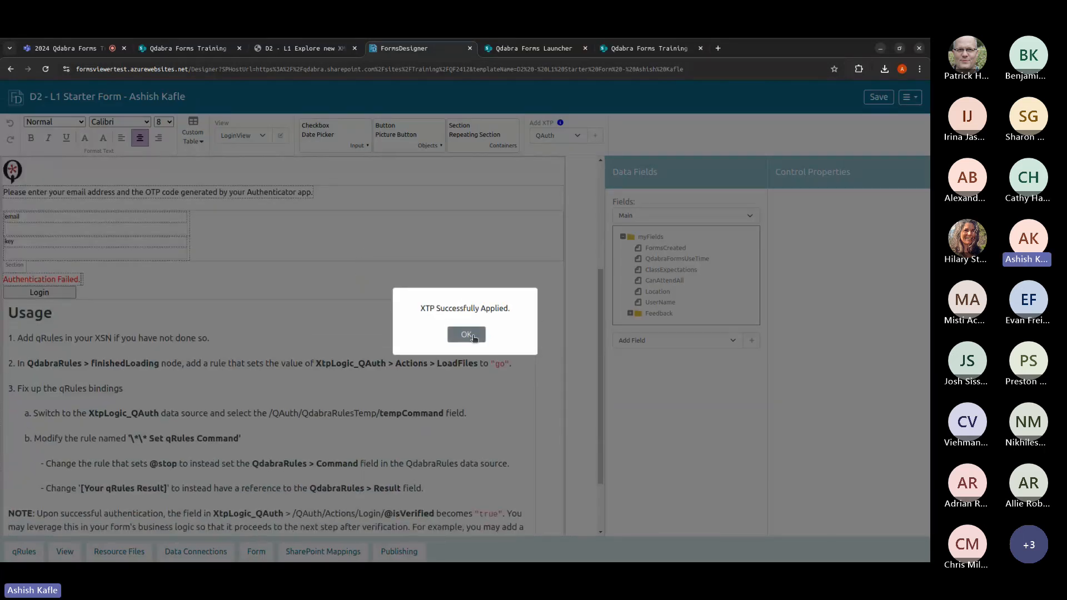
{"action": "left_click", "coordinate": [472, 336]}
{"action": "scroll", "coordinate": [347, 338], "scroll_direction": "down", "scroll_amount": 3}
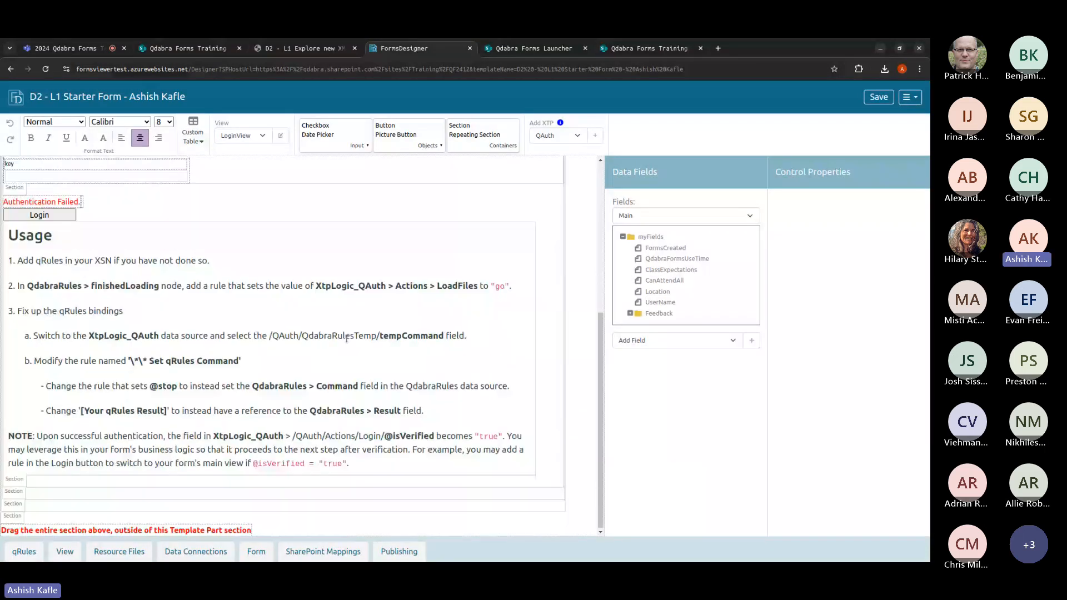
{"action": "scroll", "coordinate": [333, 336], "scroll_direction": "up", "scroll_amount": 5}
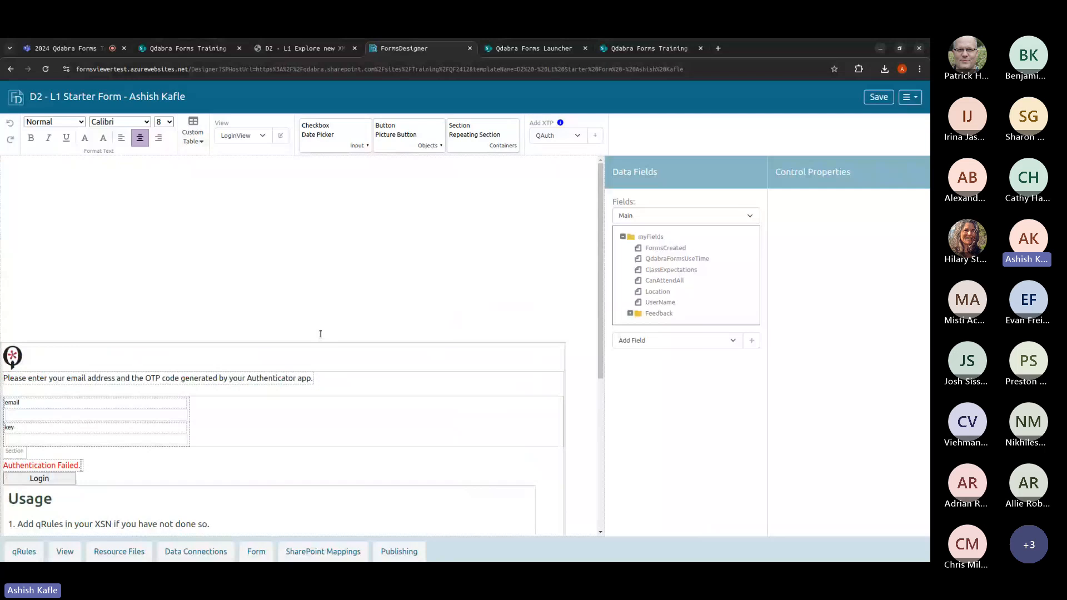
{"action": "scroll", "coordinate": [320, 333], "scroll_direction": "down", "scroll_amount": 3}
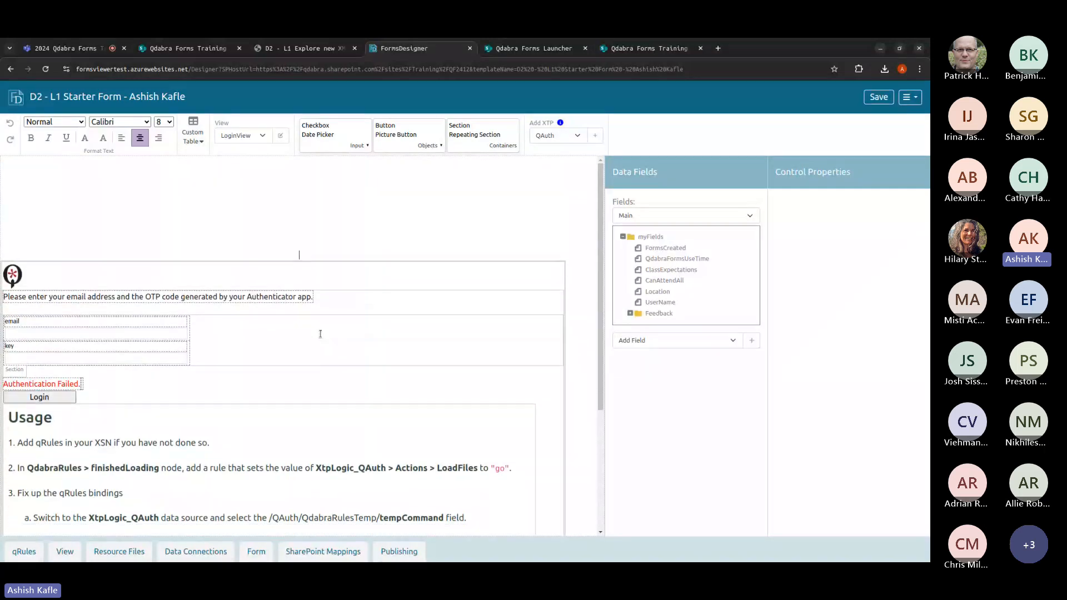
{"action": "scroll", "coordinate": [320, 333], "scroll_direction": "down", "scroll_amount": 3}
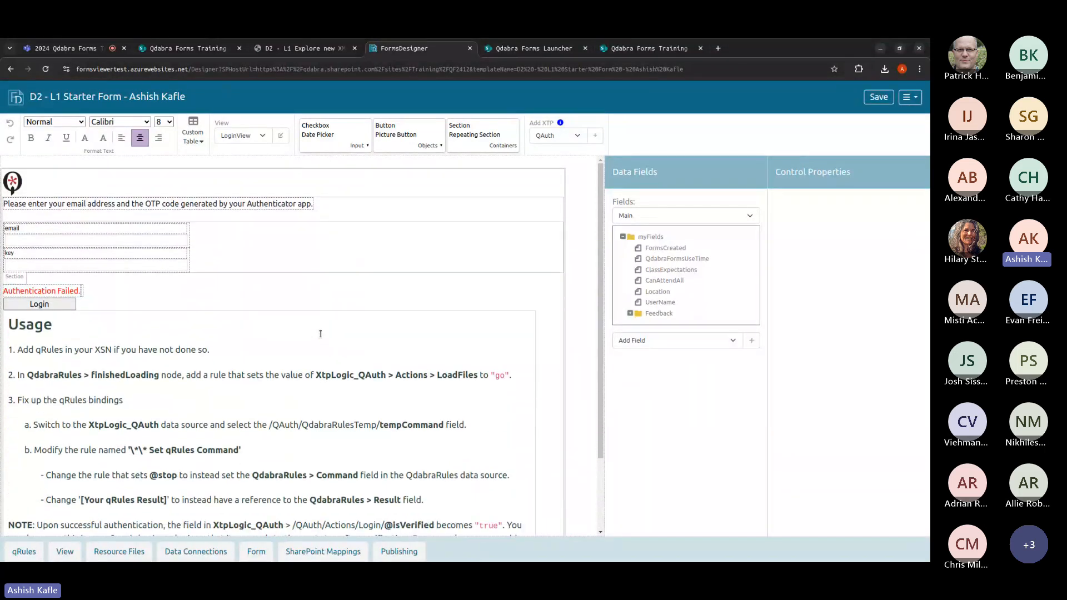
{"action": "left_click", "coordinate": [300, 48]}
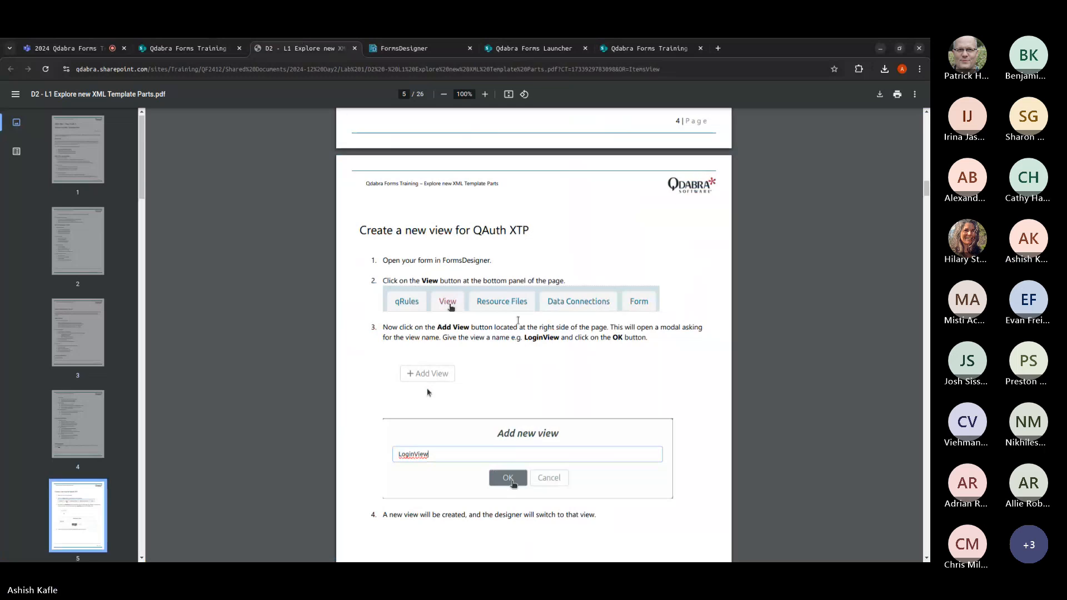
Read page 6 of the lab PDF, then confirm the XtpLogic_QAuth data source exists in FormsDesigner.
{"action": "scroll", "coordinate": [518, 321], "scroll_direction": "down", "scroll_amount": 5}
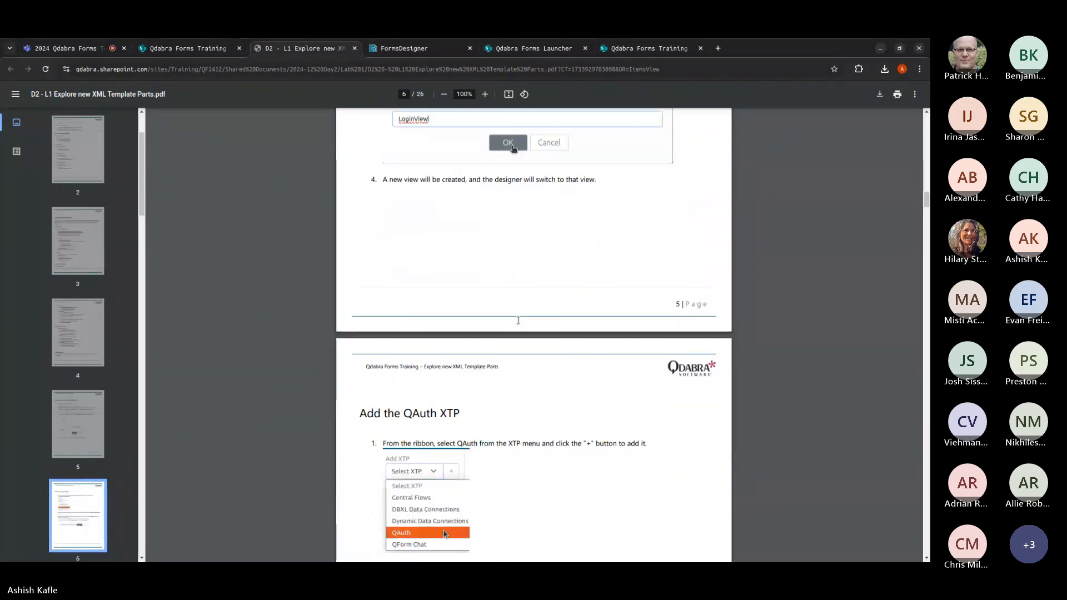
{"action": "scroll", "coordinate": [517, 321], "scroll_direction": "down", "scroll_amount": 3}
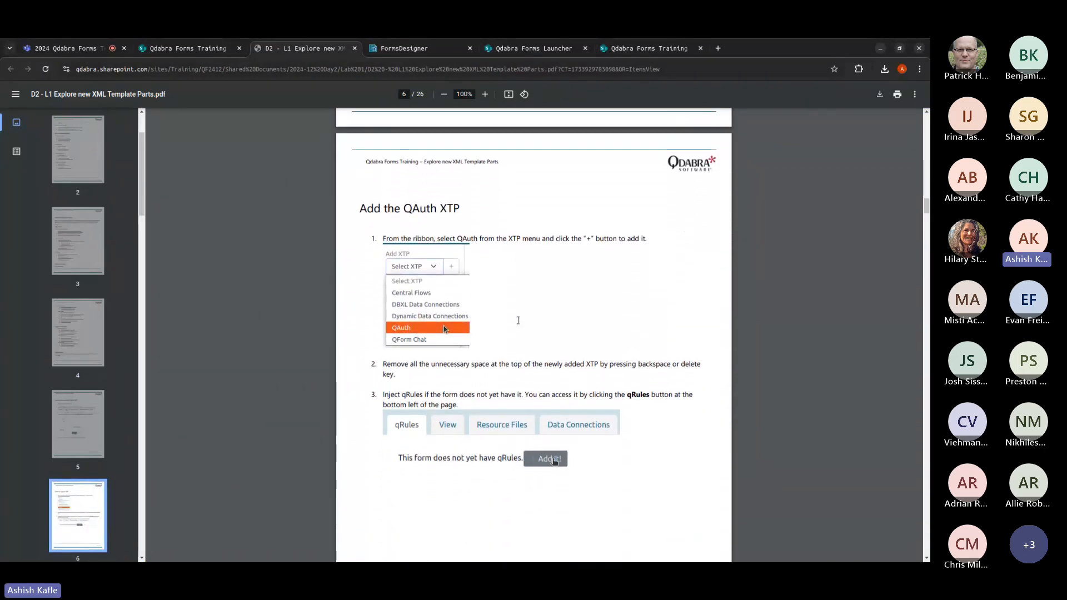
{"action": "scroll", "coordinate": [517, 320], "scroll_direction": "down", "scroll_amount": 2}
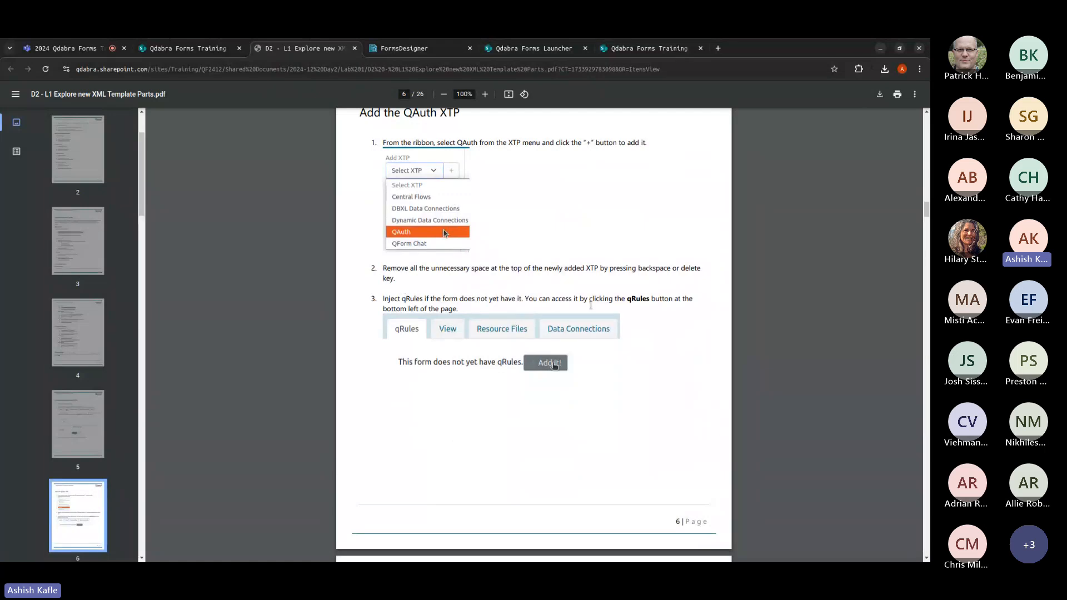
{"action": "left_click", "coordinate": [415, 50]}
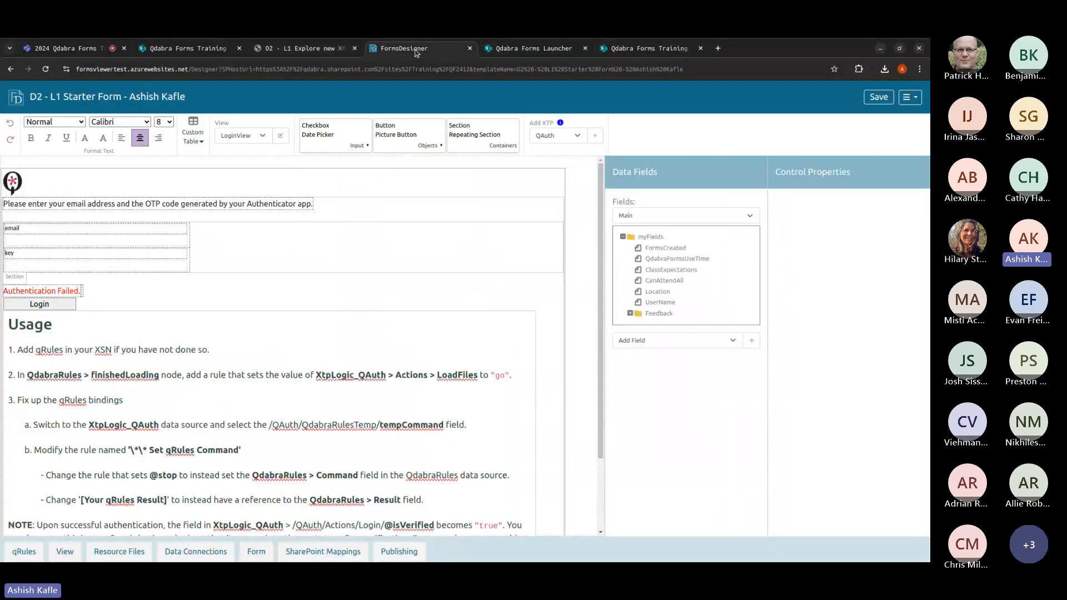
{"action": "left_click", "coordinate": [694, 217]}
{"action": "left_click", "coordinate": [676, 211]}
{"action": "left_click", "coordinate": [677, 211]}
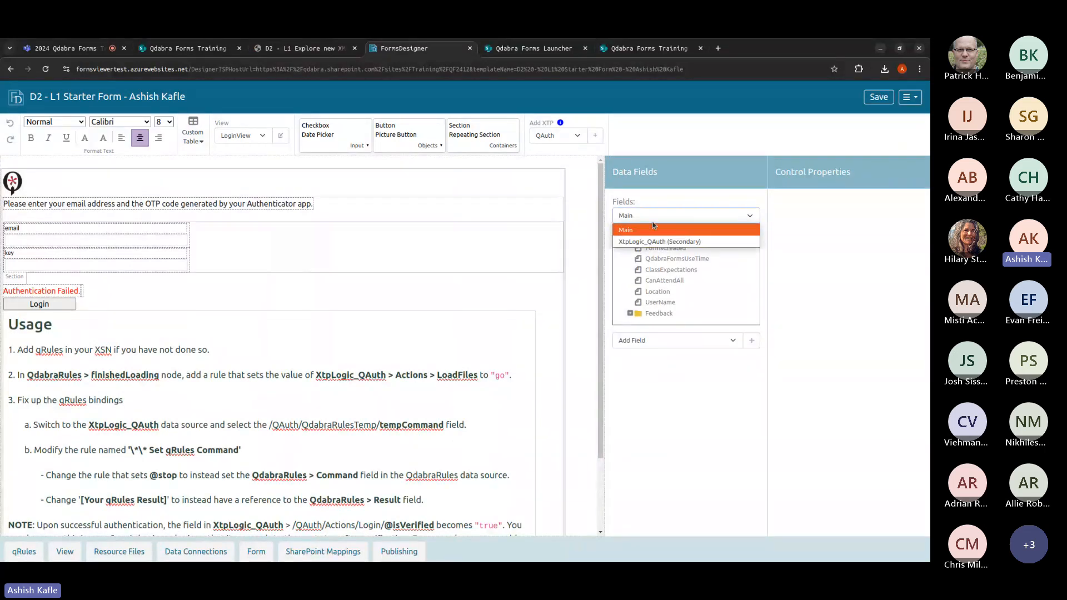
Inject qRules into the Starter Form from the qRules settings and return to LoginView.
{"action": "left_click", "coordinate": [653, 224]}
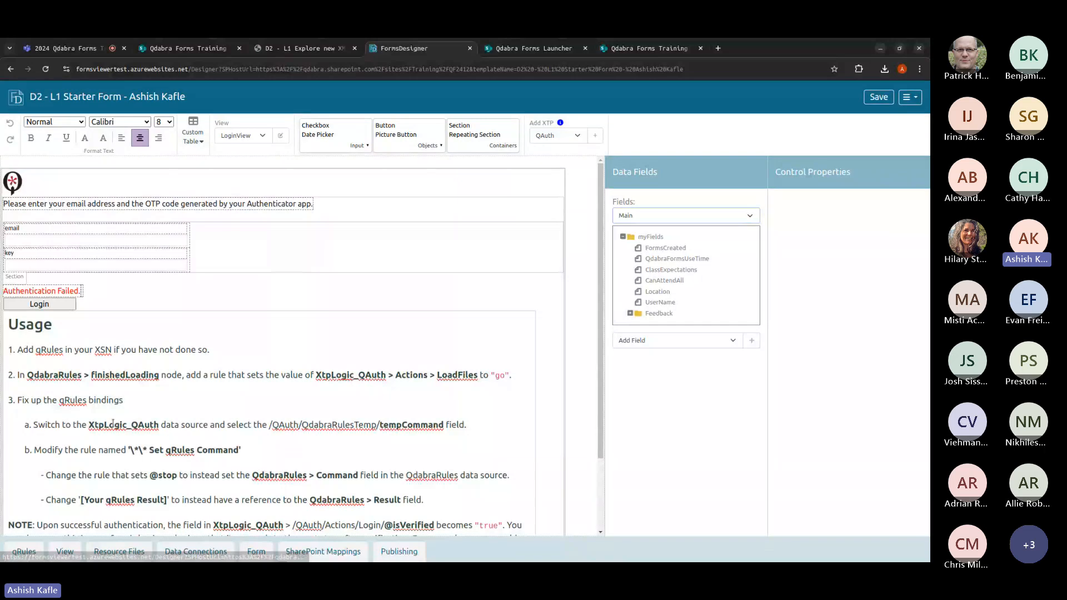
{"action": "left_click", "coordinate": [23, 552]}
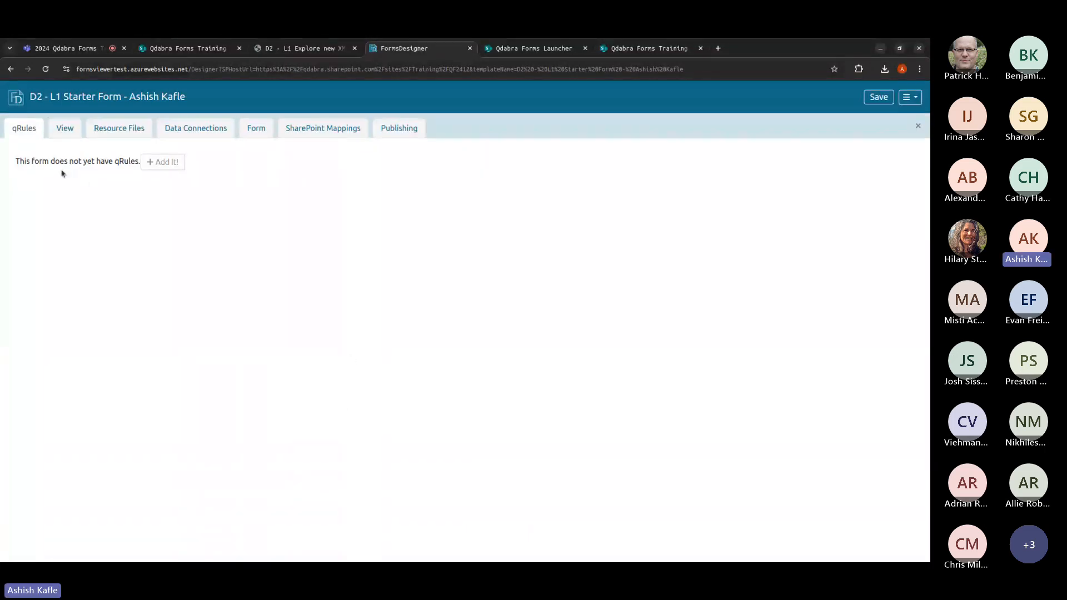
{"action": "left_click_drag", "start_coordinate": [20, 162], "coordinate": [128, 161]}
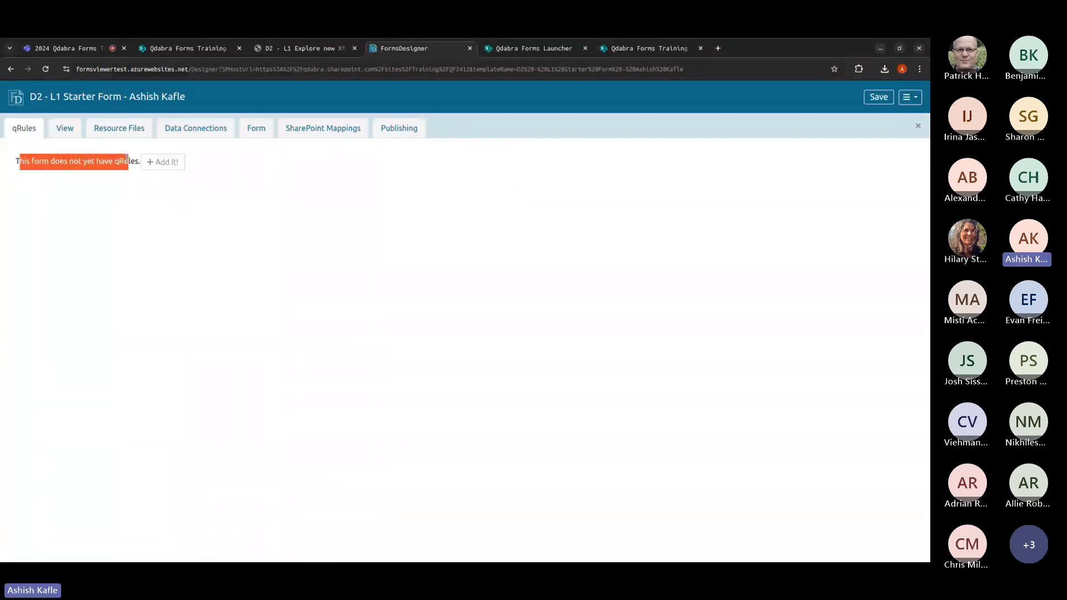
{"action": "left_click", "coordinate": [167, 161]}
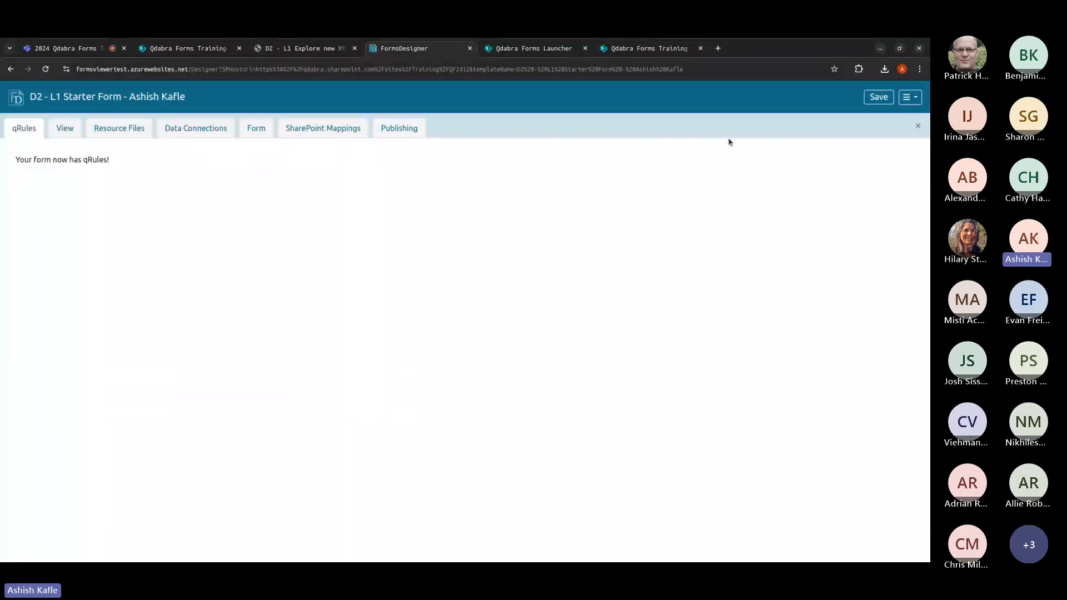
{"action": "left_click", "coordinate": [918, 128]}
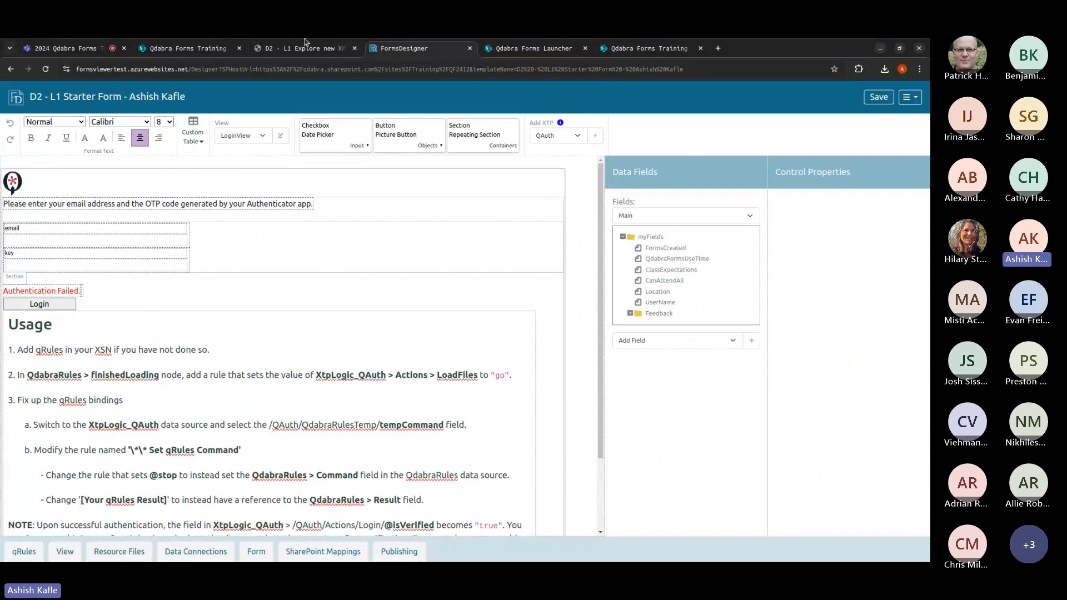
Read page 7 of the lab PDF on the finishedLoading action rule, ending back in FormsDesigner.
{"action": "left_click", "coordinate": [305, 45]}
{"action": "scroll", "coordinate": [481, 276], "scroll_direction": "down", "scroll_amount": 5}
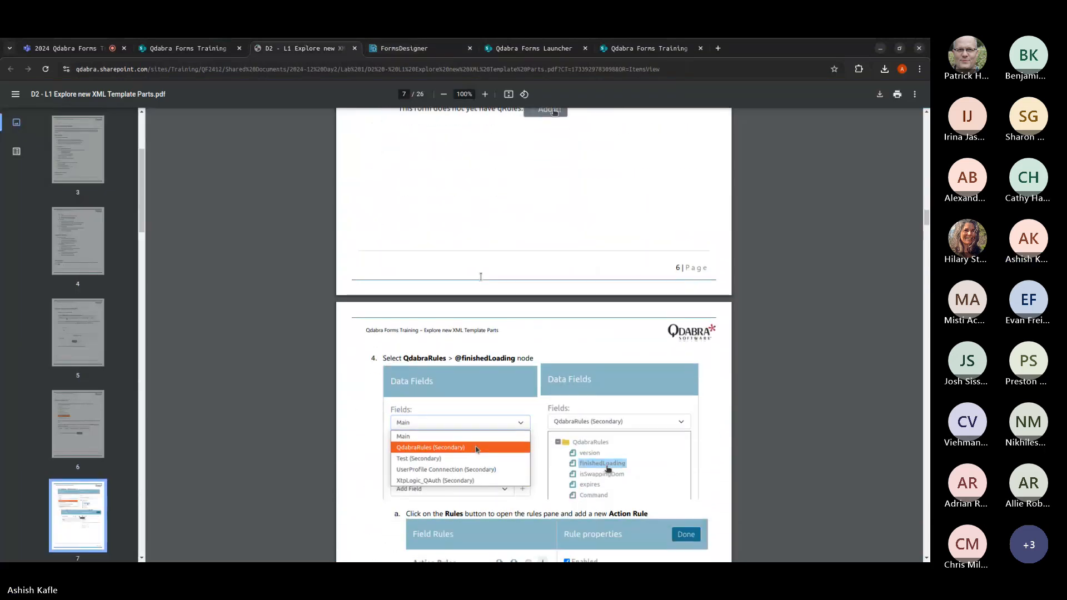
{"action": "scroll", "coordinate": [480, 276], "scroll_direction": "down", "scroll_amount": 3}
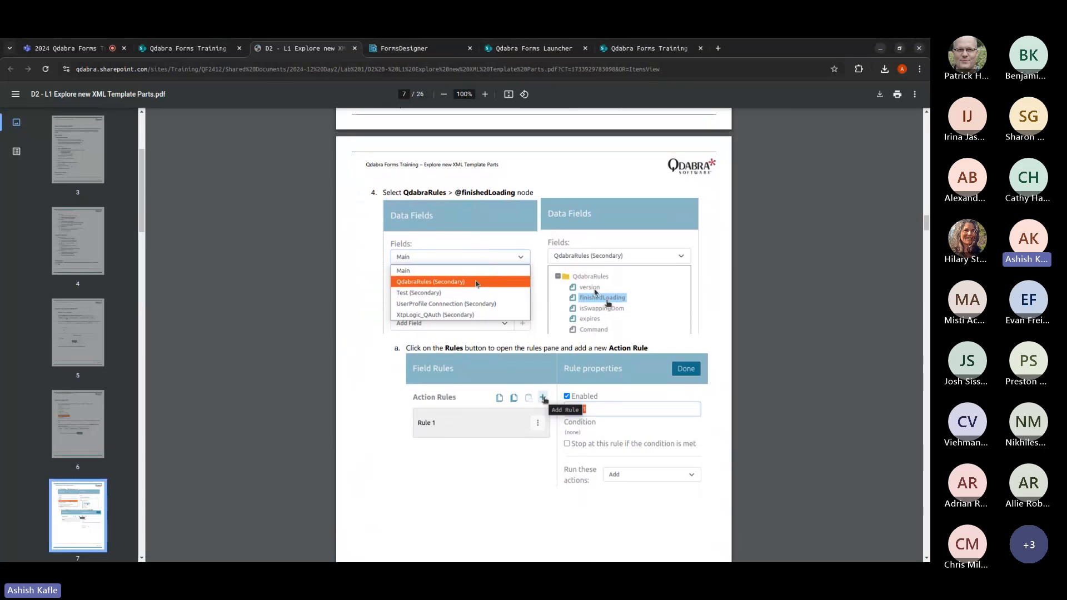
{"action": "left_click", "coordinate": [421, 44]}
{"action": "scroll", "coordinate": [236, 339], "scroll_direction": "down", "scroll_amount": 2}
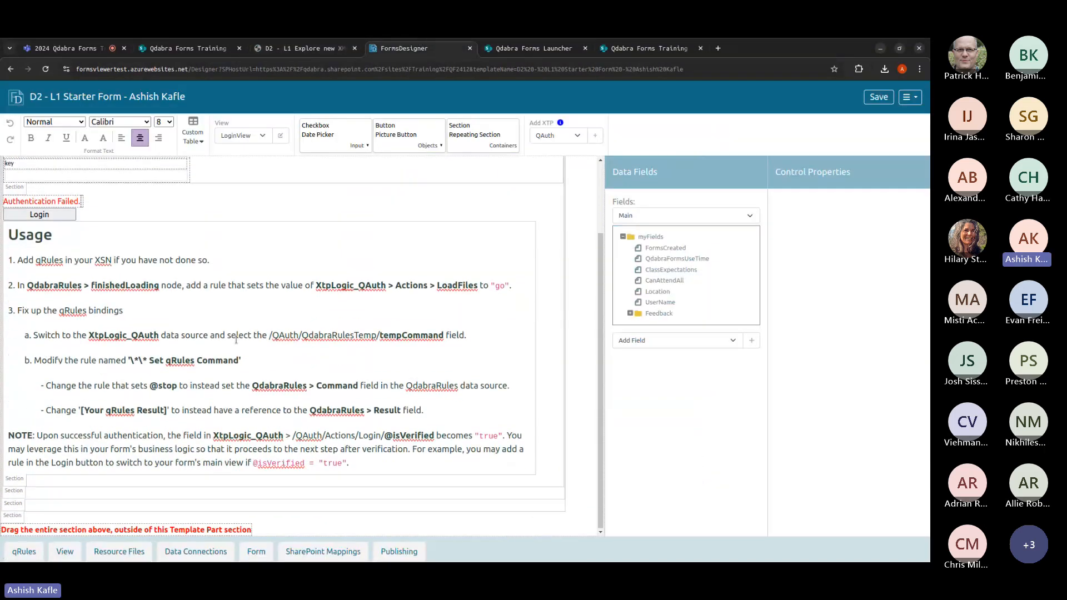
{"action": "left_click", "coordinate": [299, 48]}
{"action": "scroll", "coordinate": [494, 302], "scroll_direction": "down", "scroll_amount": 1}
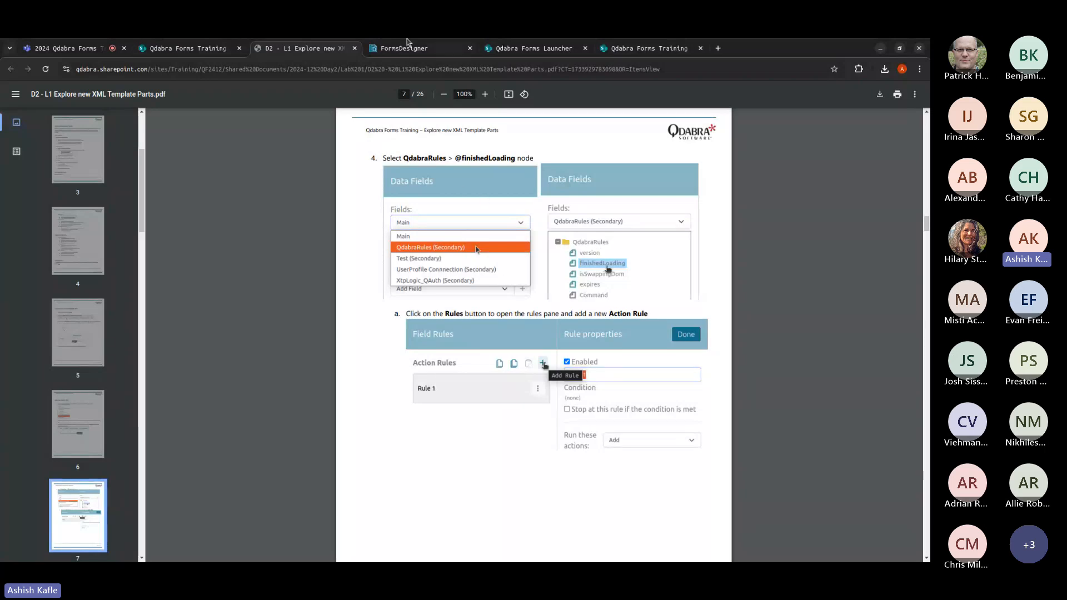
{"action": "left_click", "coordinate": [407, 43]}
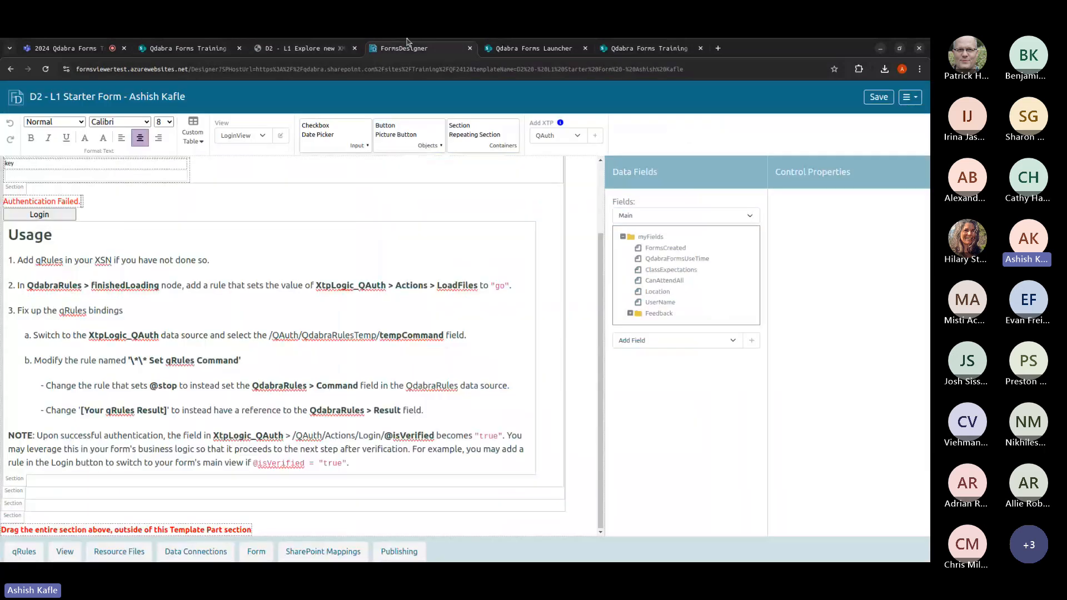
Add action rule Rule 1 to the QdabraRules finishedLoading field.
{"action": "left_click", "coordinate": [645, 216]}
{"action": "left_click", "coordinate": [674, 241]}
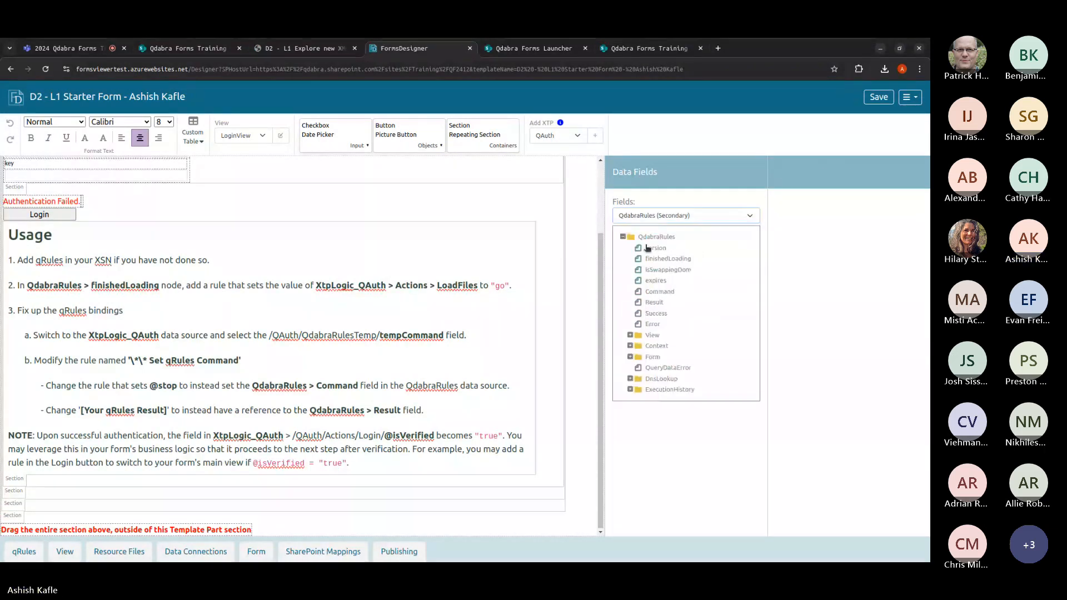
{"action": "left_click", "coordinate": [660, 259]}
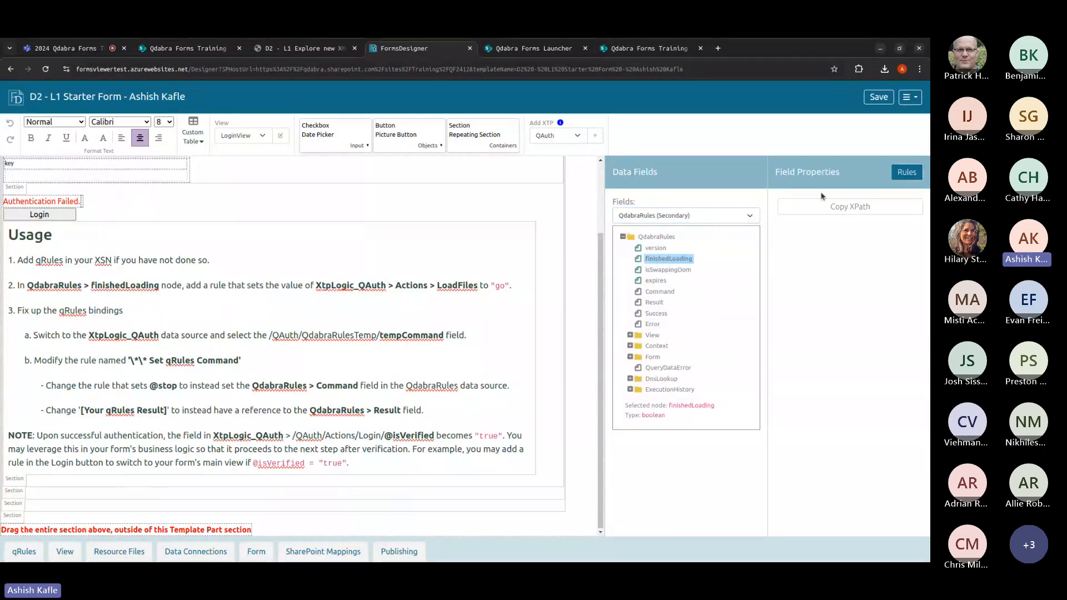
{"action": "left_click", "coordinate": [906, 172]}
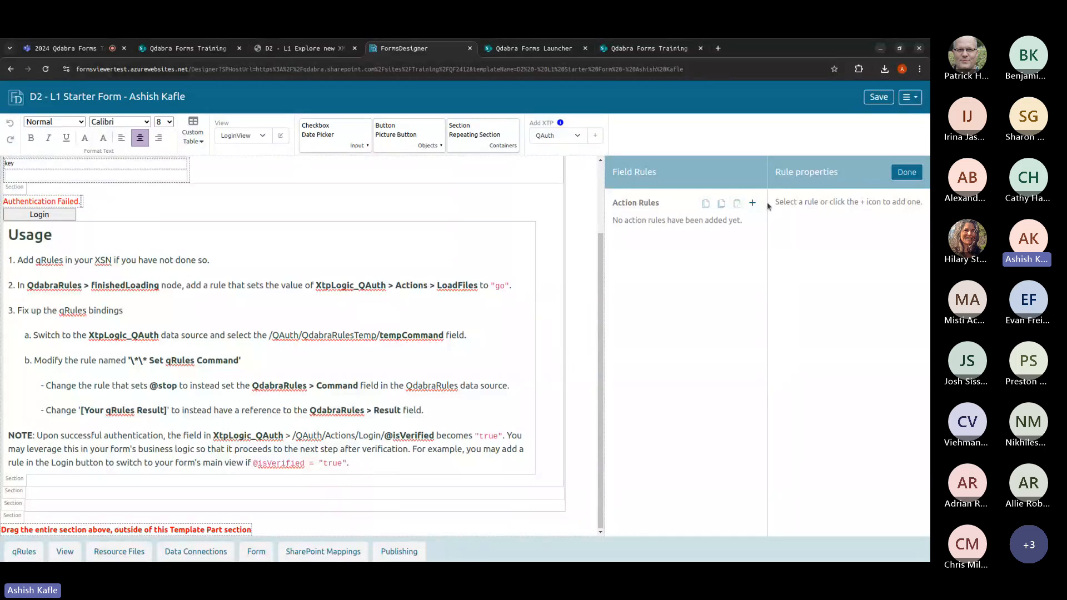
{"action": "left_click", "coordinate": [752, 203]}
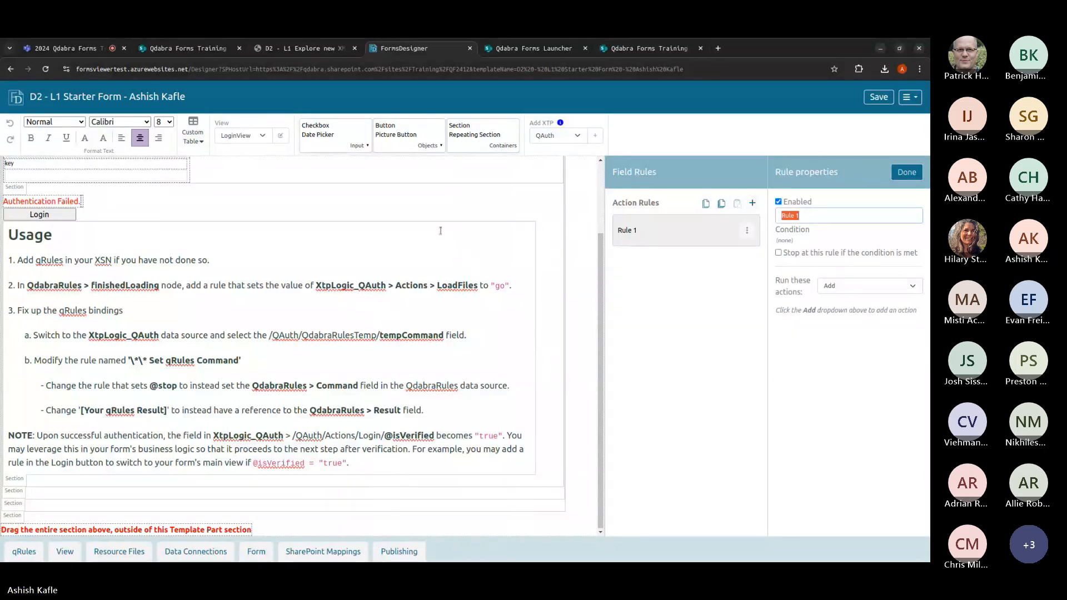
Consult the lab guide's page 8 steps on setting a field value and QAuth LoadFiles.
{"action": "left_click", "coordinate": [283, 47]}
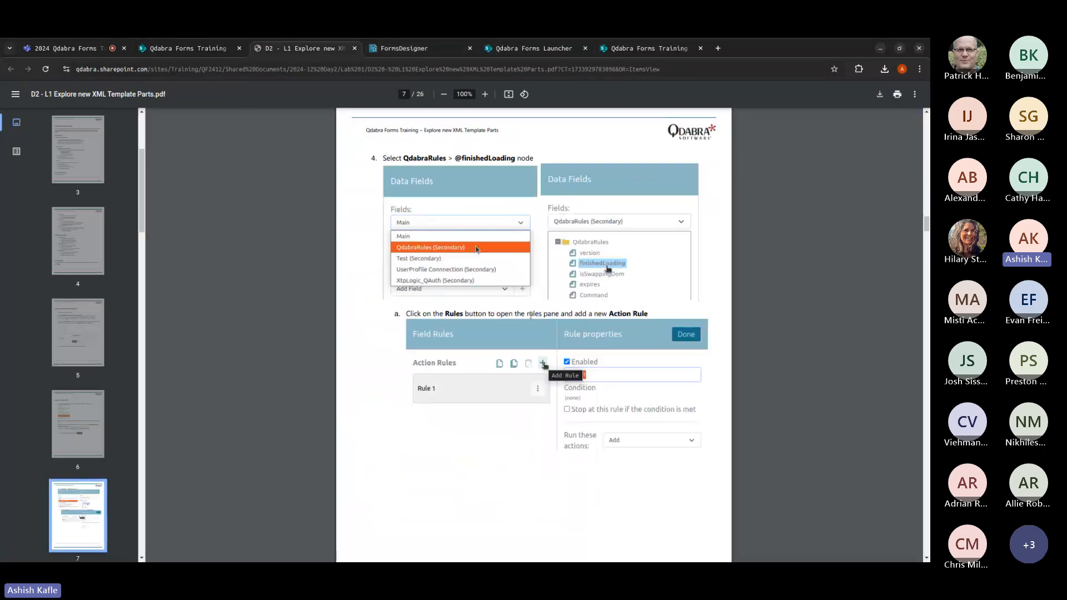
{"action": "scroll", "coordinate": [530, 316], "scroll_direction": "down", "scroll_amount": 2}
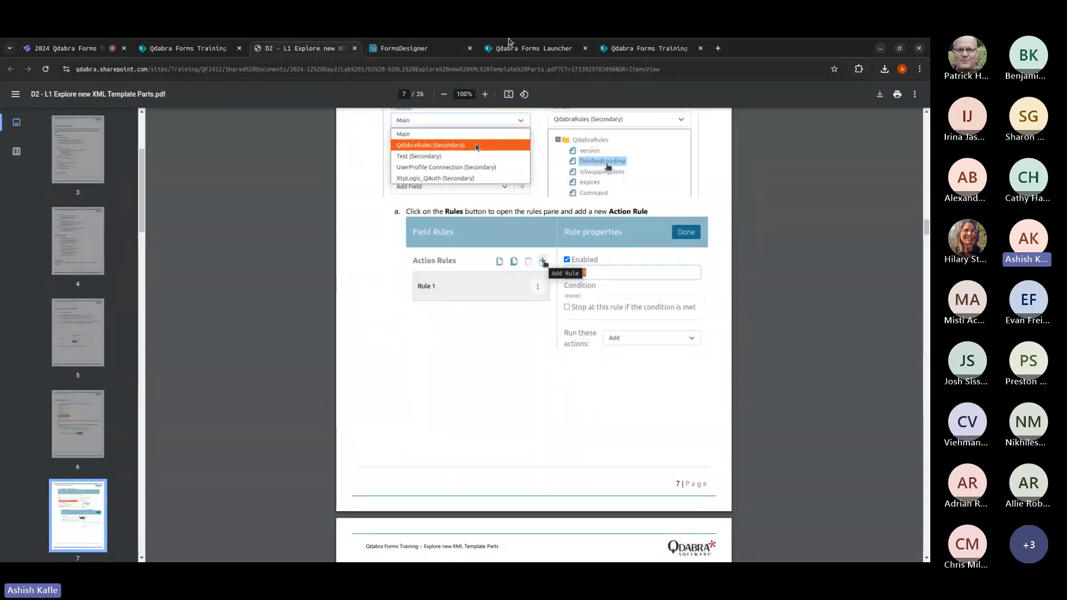
{"action": "left_click", "coordinate": [403, 46]}
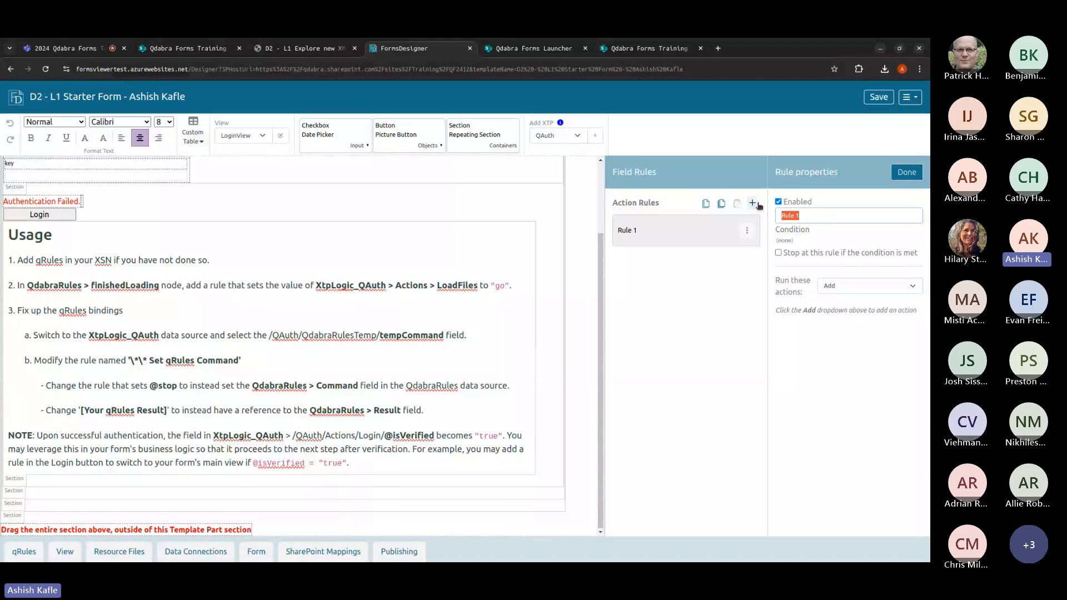
{"action": "left_click", "coordinate": [289, 48]}
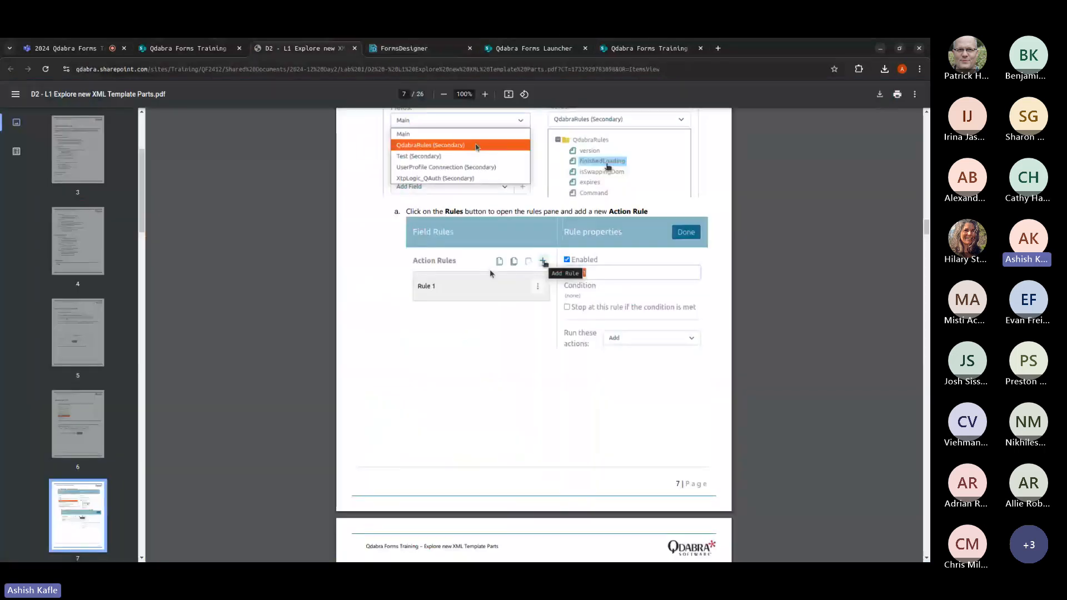
{"action": "scroll", "coordinate": [490, 273], "scroll_direction": "down", "scroll_amount": 6}
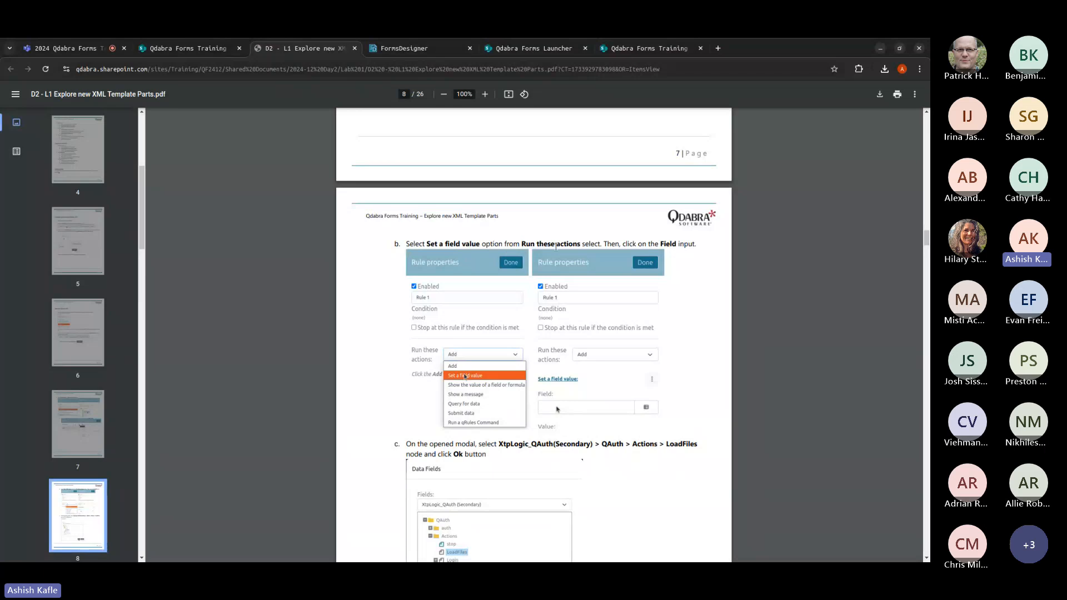
Add a Set a field value action to Rule 1 and look up its target field in the lab guide.
{"action": "left_click", "coordinate": [410, 48]}
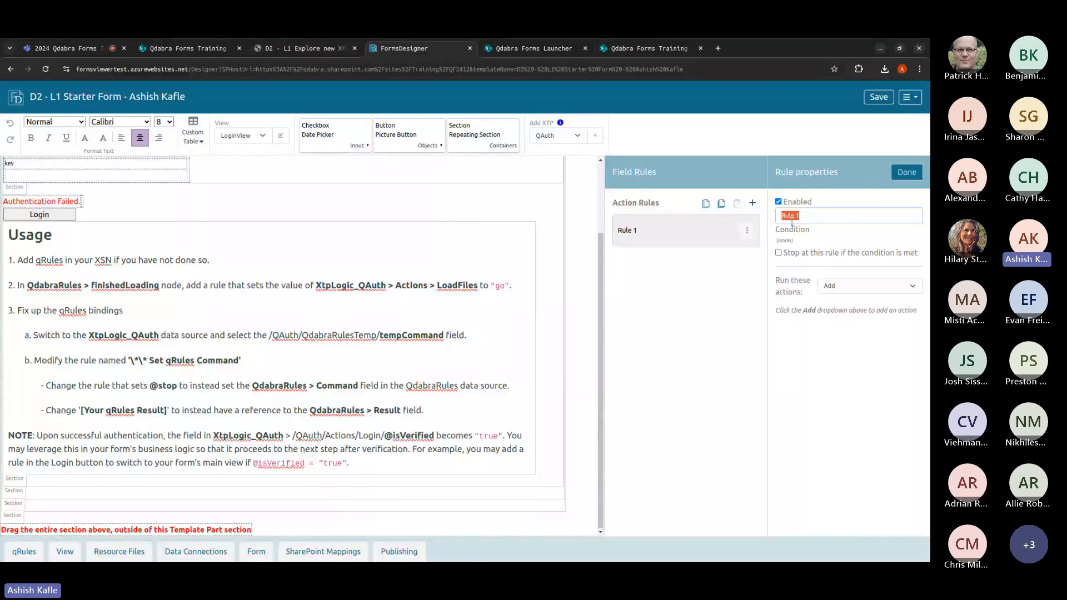
{"action": "left_click", "coordinate": [871, 285]}
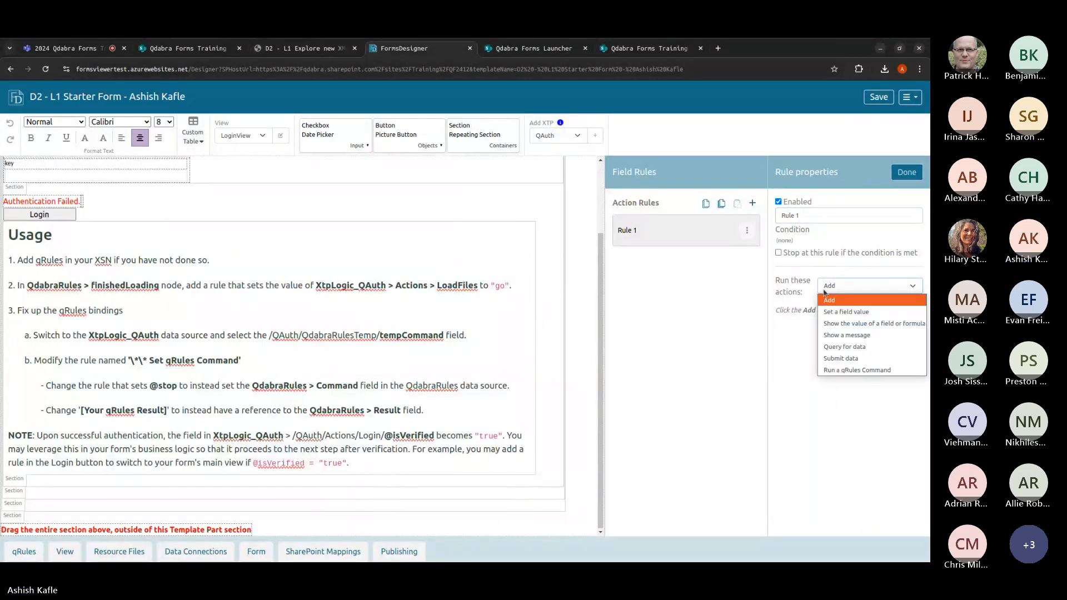
{"action": "left_click", "coordinate": [860, 316]}
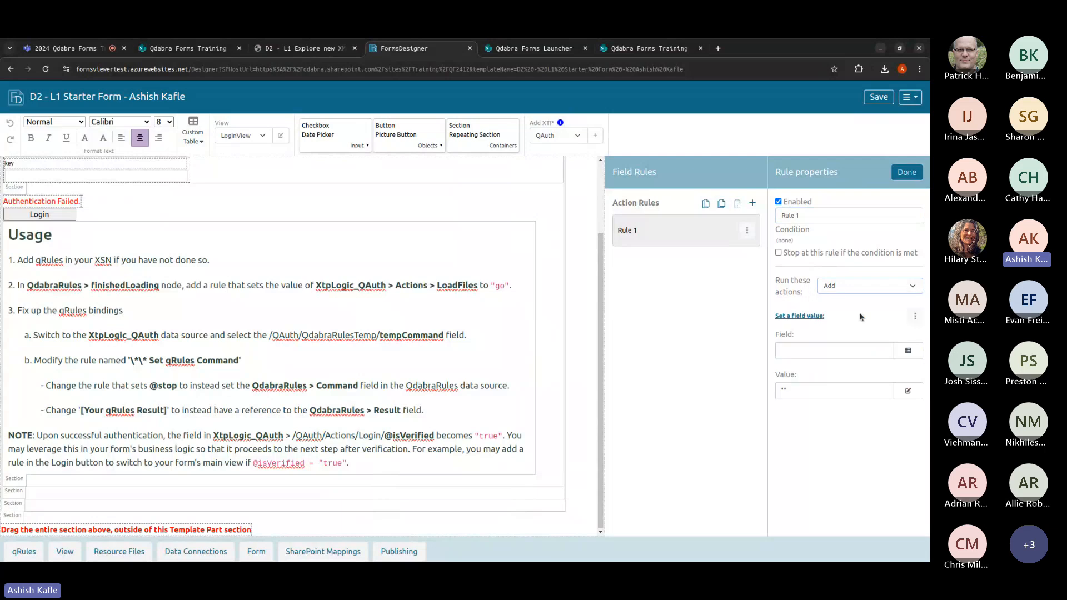
{"action": "left_click", "coordinate": [804, 349]}
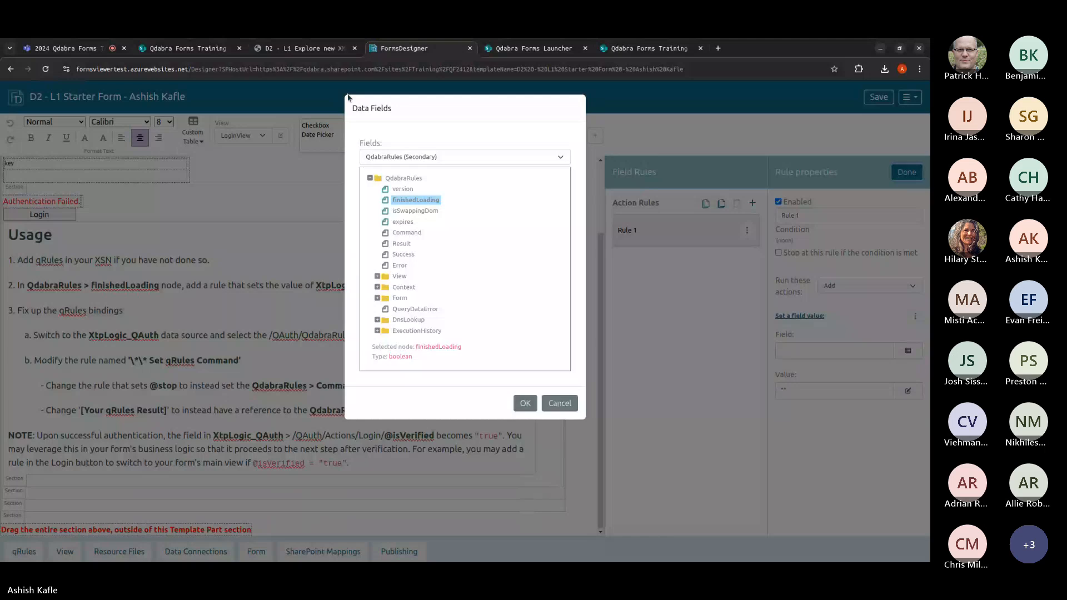
{"action": "left_click", "coordinate": [304, 50]}
{"action": "scroll", "coordinate": [518, 329], "scroll_direction": "down", "scroll_amount": 3}
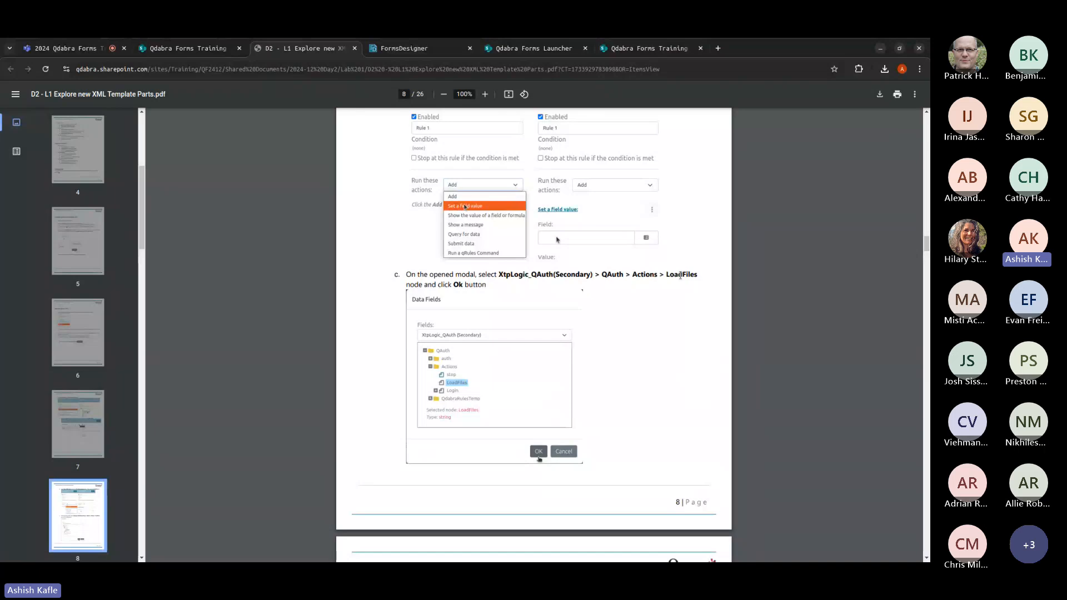
{"action": "left_click", "coordinate": [404, 49]}
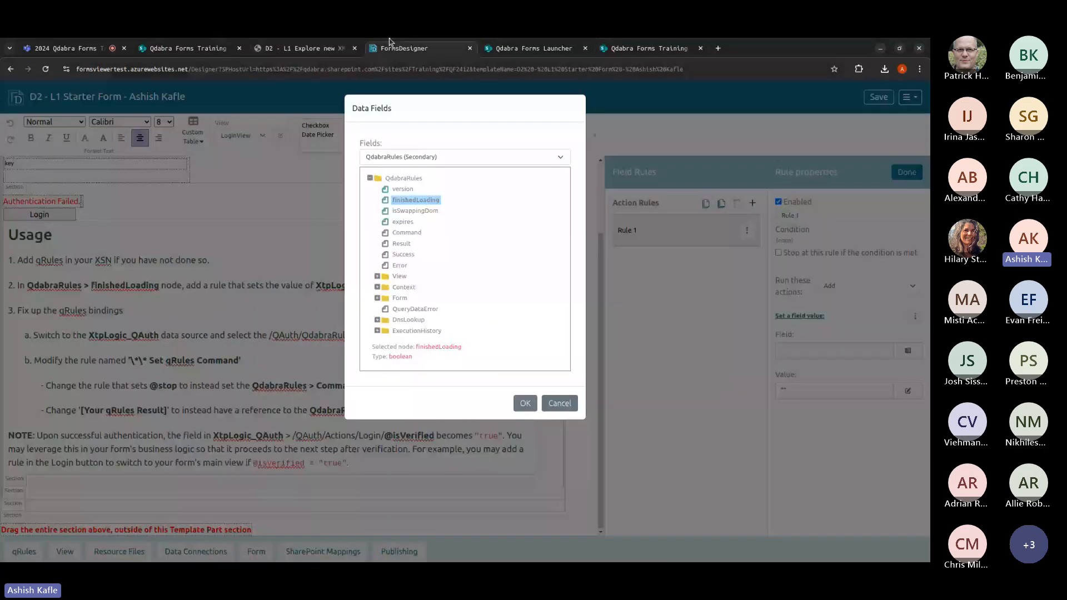
Point the action at XtpLogic_QAuth's QAuth > Actions > LoadFiles field with the value "go".
{"action": "left_click", "coordinate": [428, 160]}
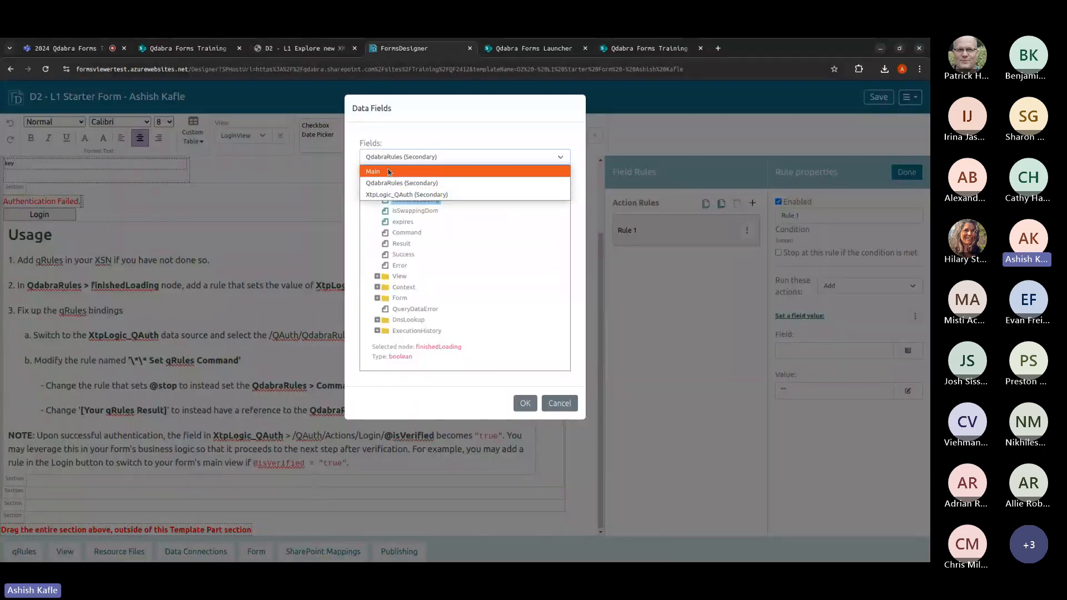
{"action": "left_click", "coordinate": [405, 192]}
{"action": "left_click", "coordinate": [405, 158]}
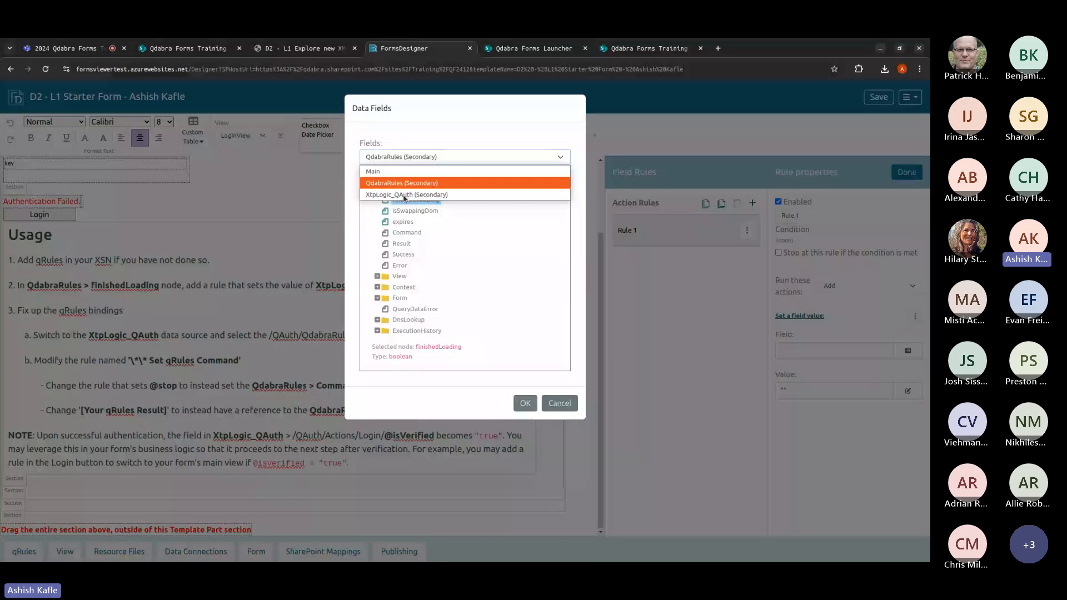
{"action": "left_click", "coordinate": [403, 195]}
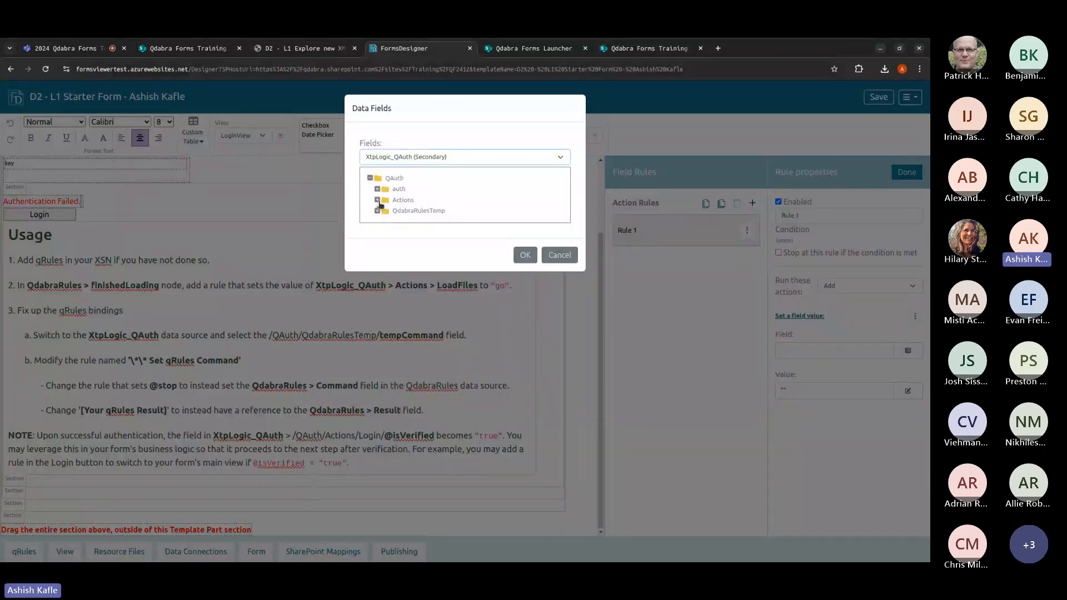
{"action": "left_click", "coordinate": [377, 200]}
{"action": "left_click", "coordinate": [407, 224]}
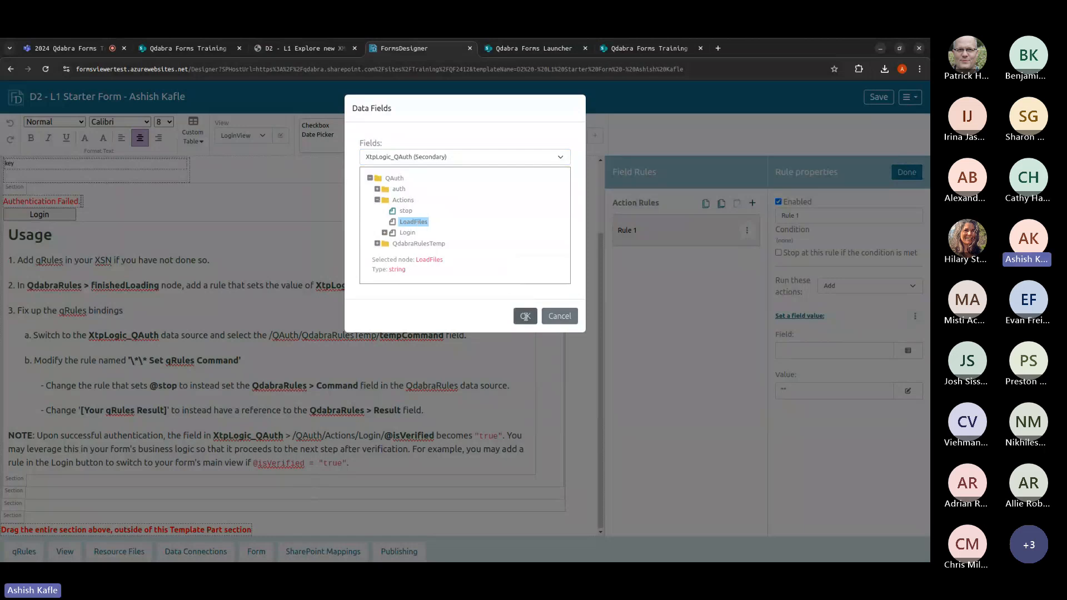
{"action": "left_click", "coordinate": [525, 317]}
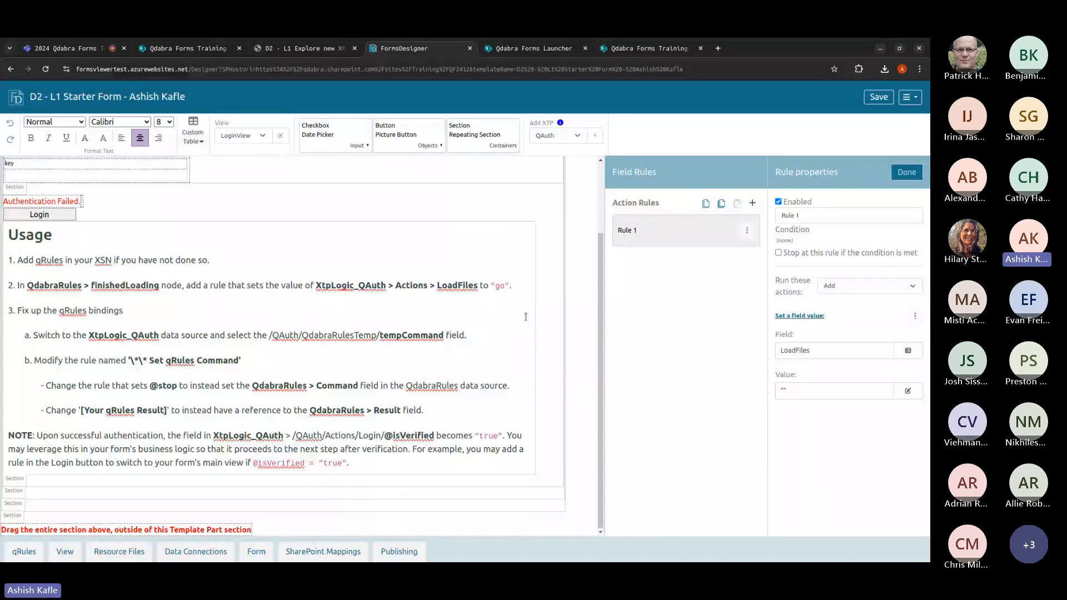
{"action": "left_click", "coordinate": [788, 393]}
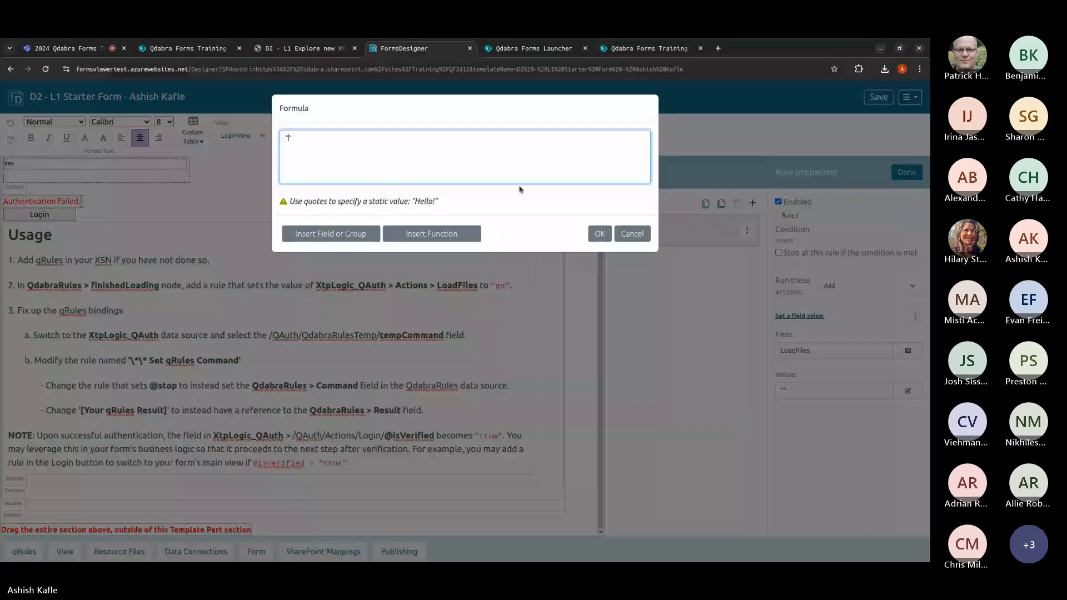
{"action": "type", "text": "go"}
{"action": "left_click", "coordinate": [599, 233]}
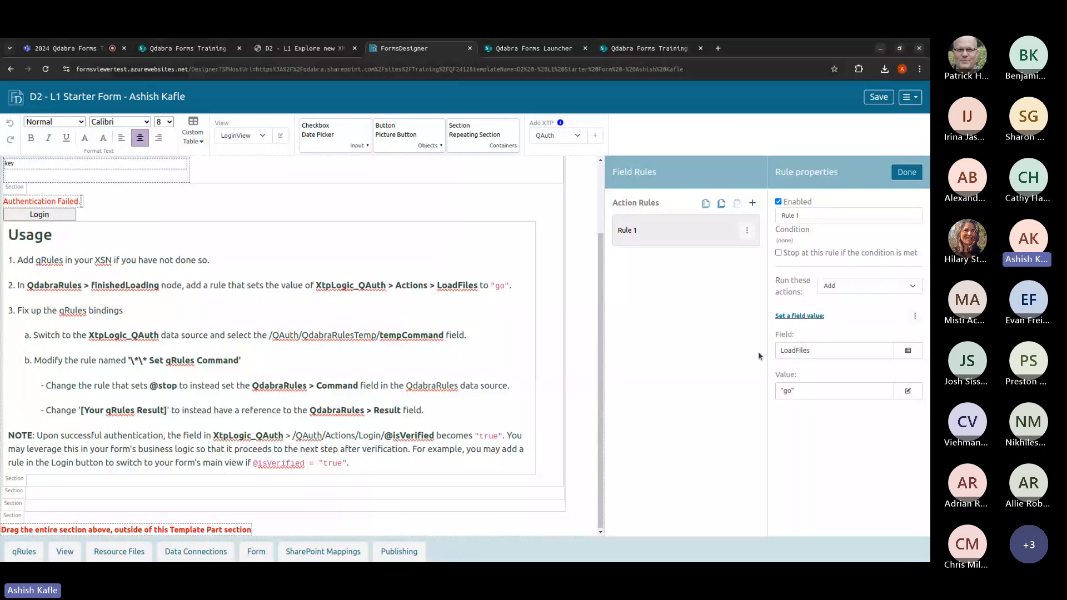
Close the rules pane and scroll the lab guide to page 9, step 5, about modifying Set qRules Command.
{"action": "left_click", "coordinate": [901, 177]}
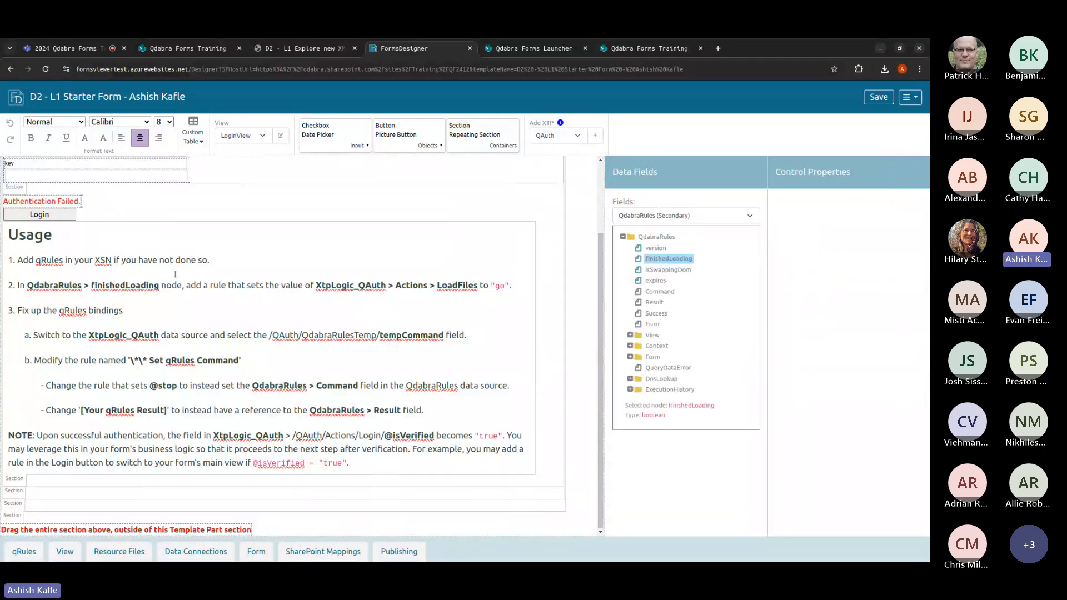
{"action": "left_click_drag", "start_coordinate": [177, 285], "coordinate": [447, 282]}
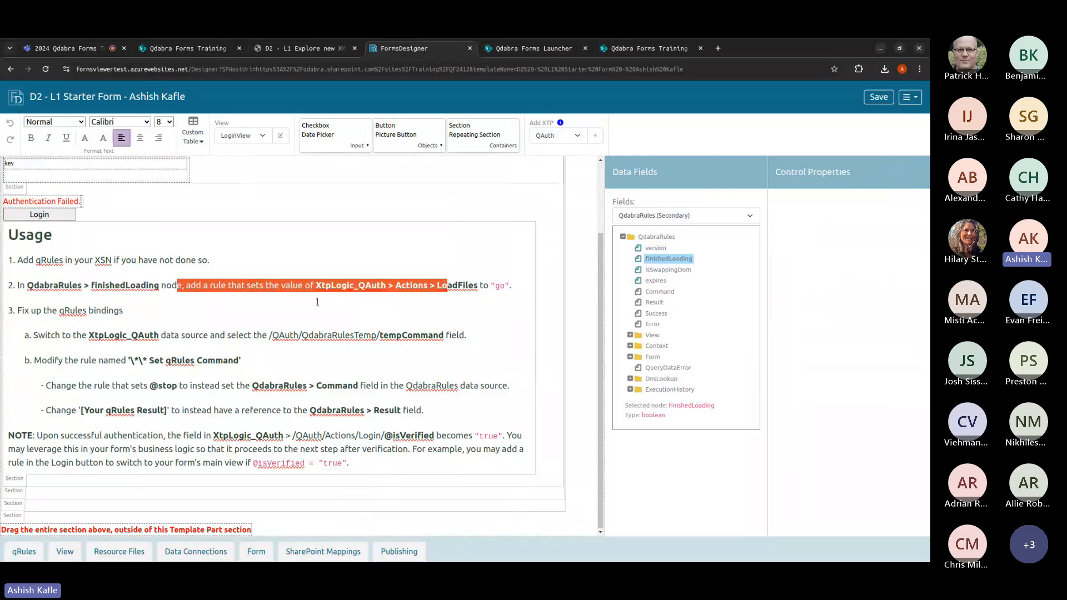
{"action": "left_click", "coordinate": [259, 308]}
{"action": "left_click", "coordinate": [321, 44]}
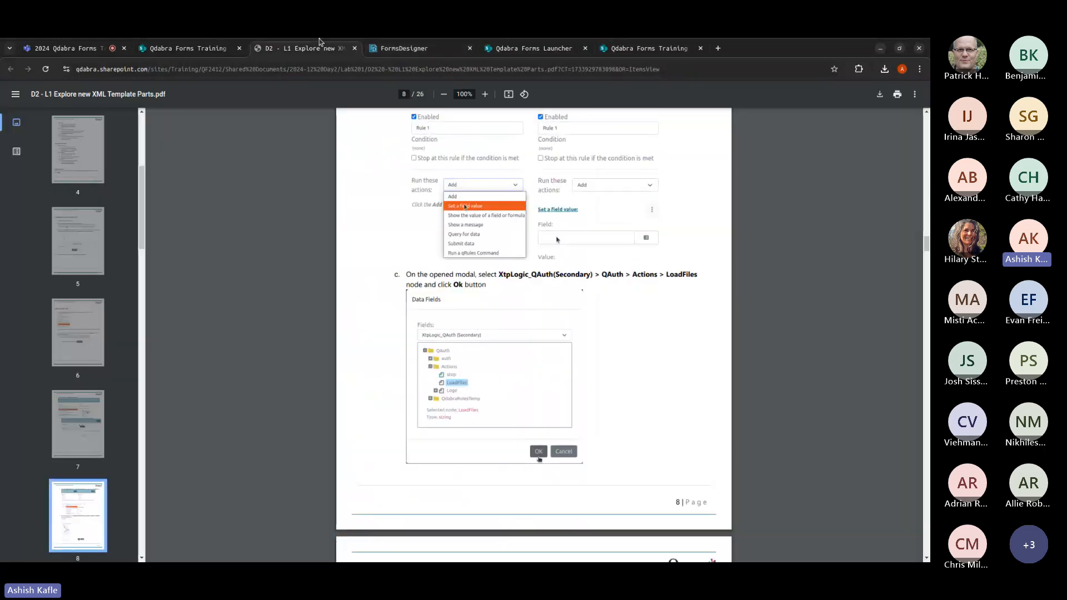
{"action": "scroll", "coordinate": [550, 308], "scroll_direction": "down", "scroll_amount": 6}
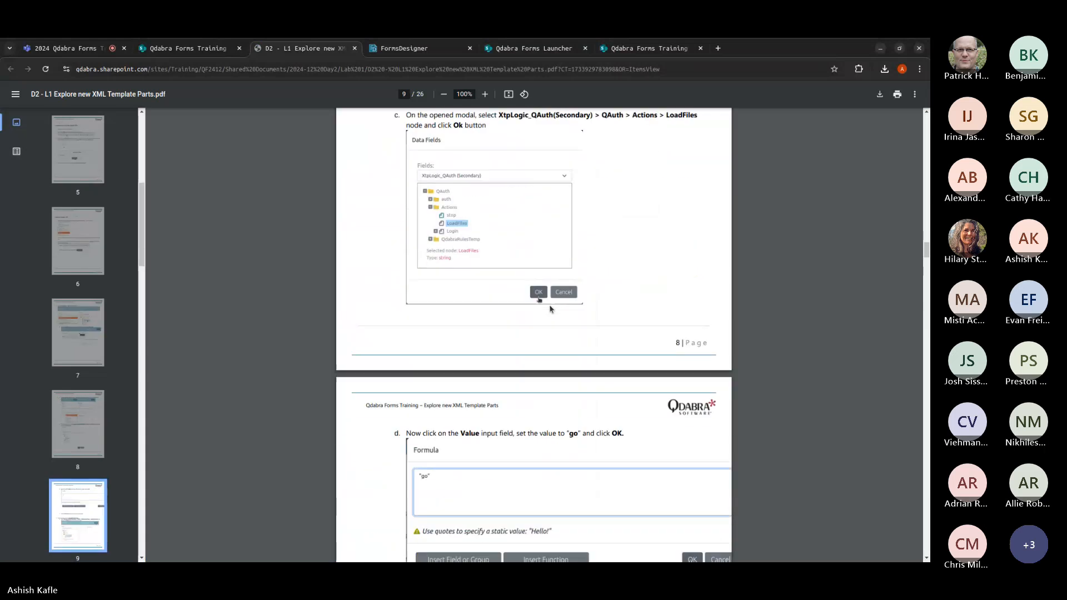
{"action": "scroll", "coordinate": [550, 309], "scroll_direction": "down", "scroll_amount": 5}
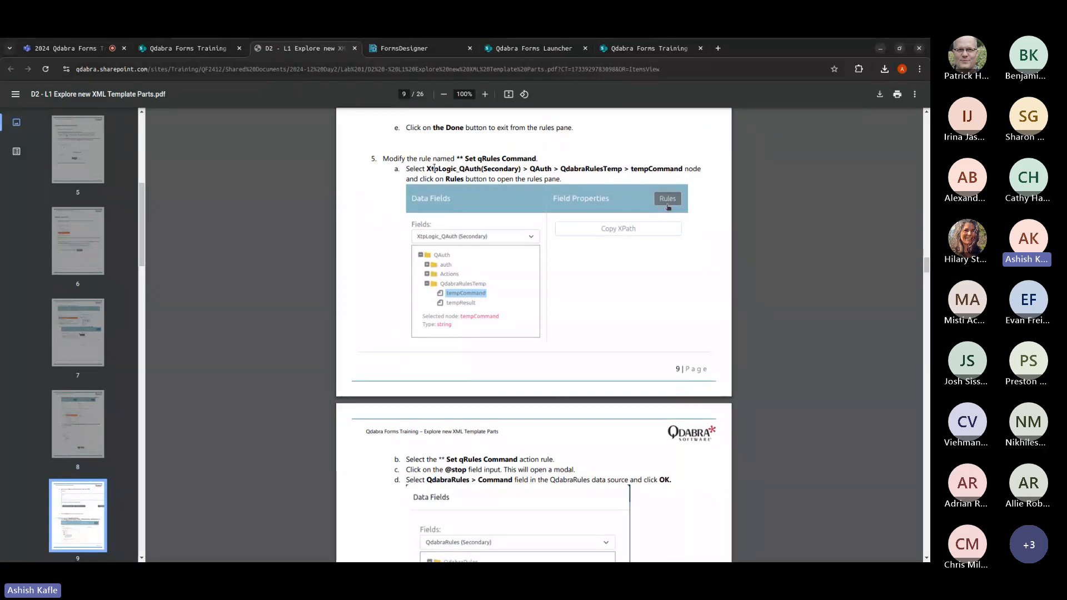
Open the rules for the QdabraRulesTemp > tempCommand field.
{"action": "left_click", "coordinate": [407, 47]}
{"action": "left_click", "coordinate": [657, 217]}
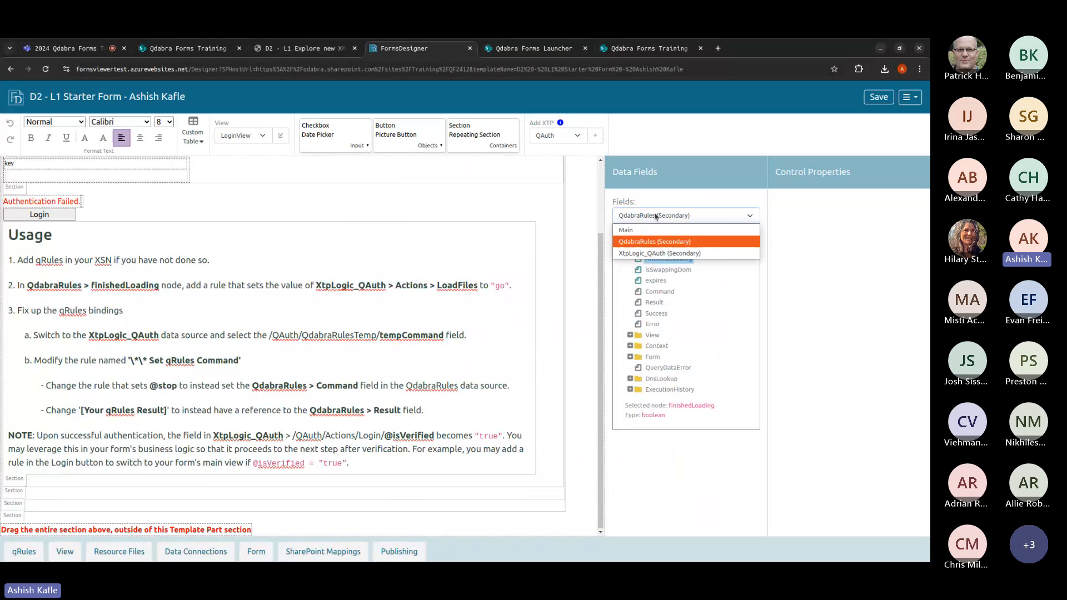
{"action": "left_click", "coordinate": [683, 253]}
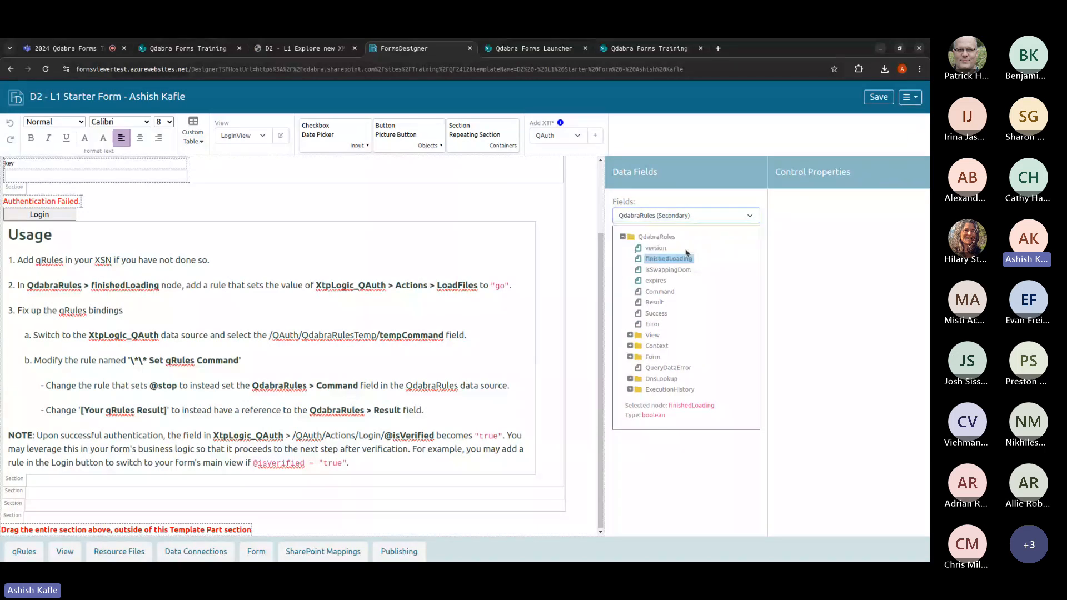
{"action": "left_click", "coordinate": [326, 49]}
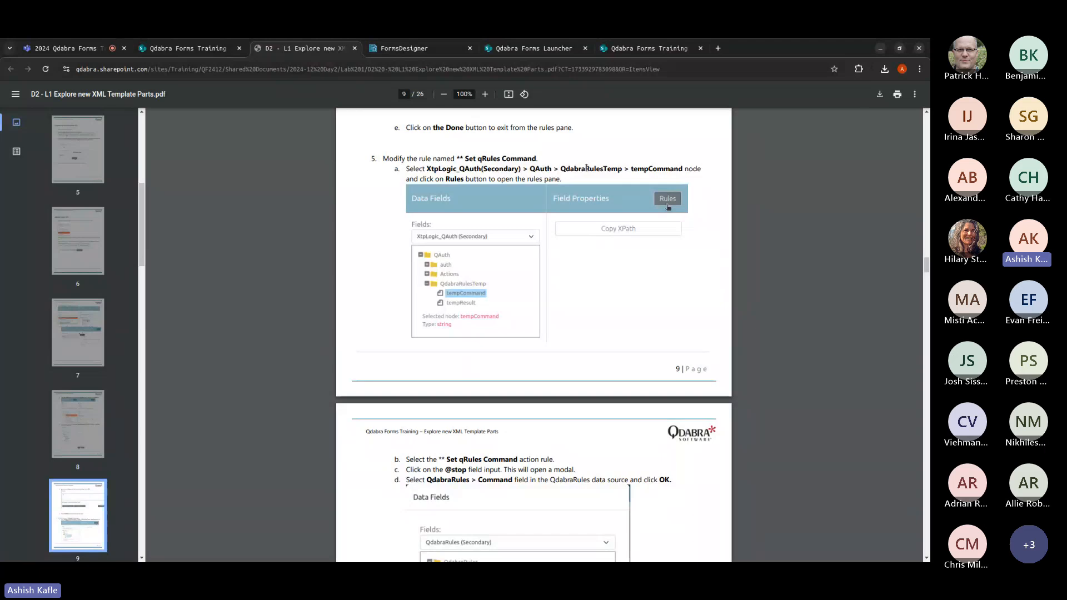
{"action": "left_click", "coordinate": [429, 43]}
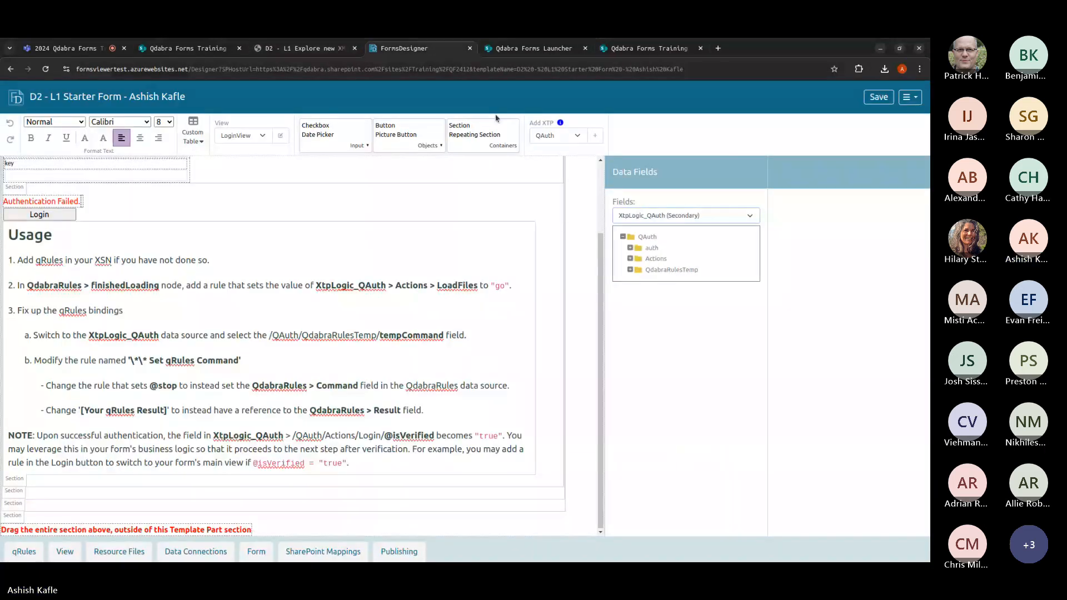
{"action": "left_click", "coordinate": [631, 270]}
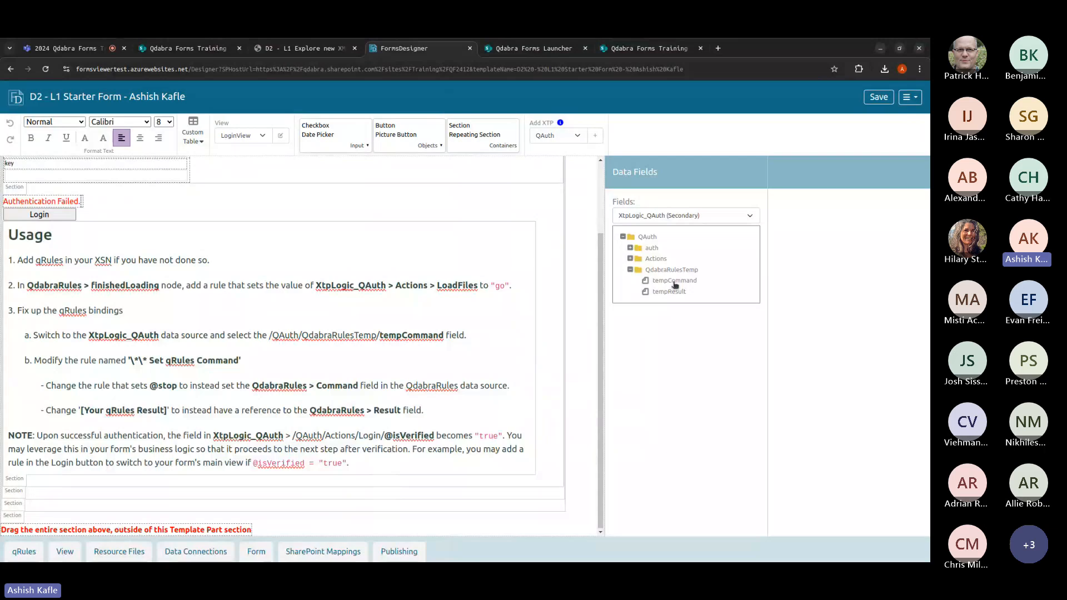
{"action": "left_click", "coordinate": [674, 281]}
{"action": "left_click", "coordinate": [906, 172]}
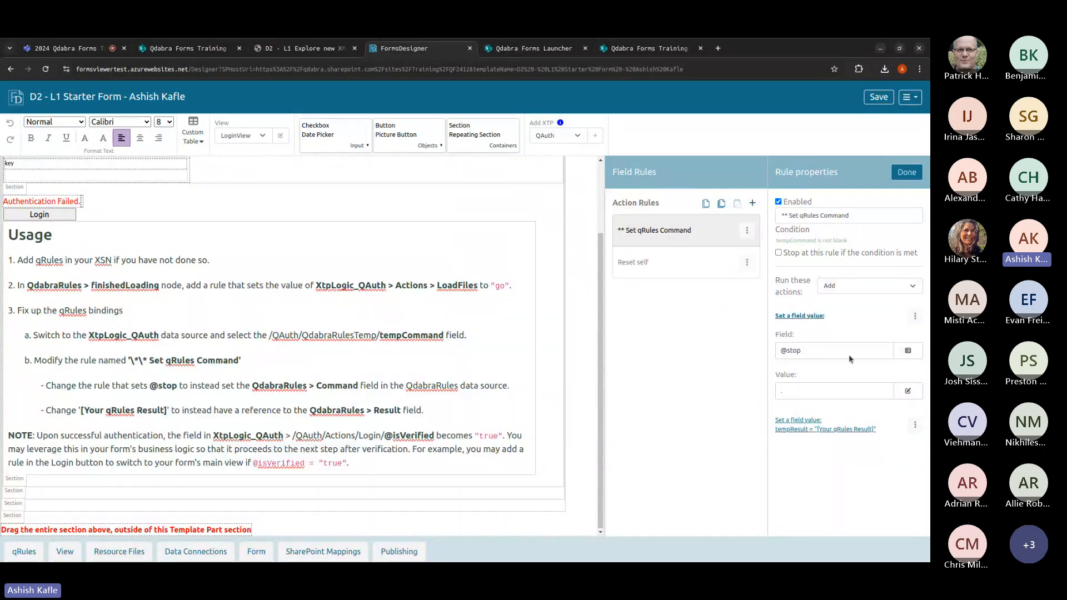
{"action": "left_click", "coordinate": [808, 350]}
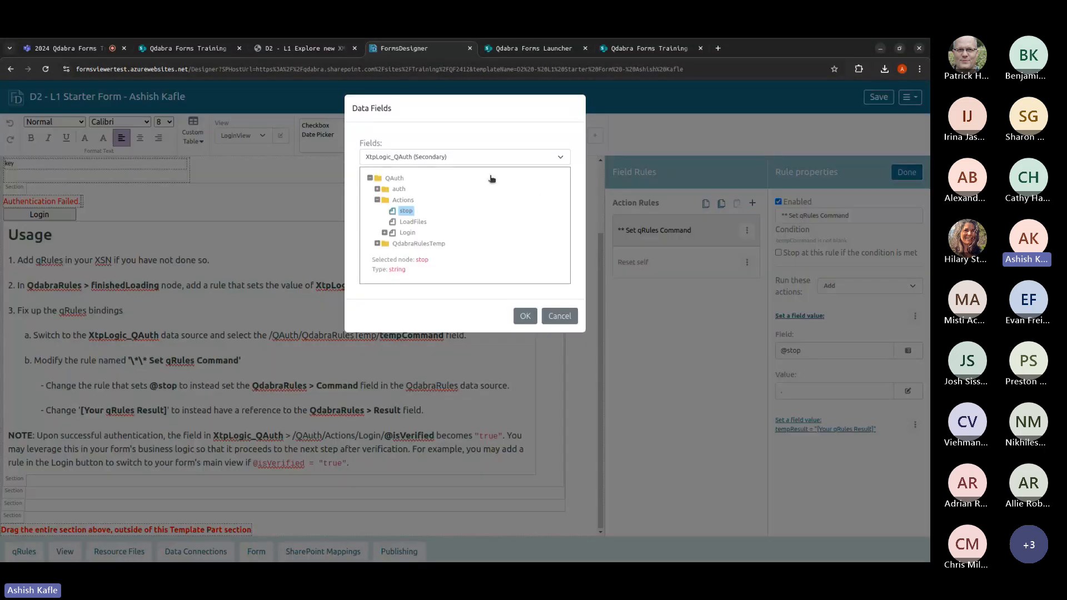
{"action": "left_click", "coordinate": [456, 159]}
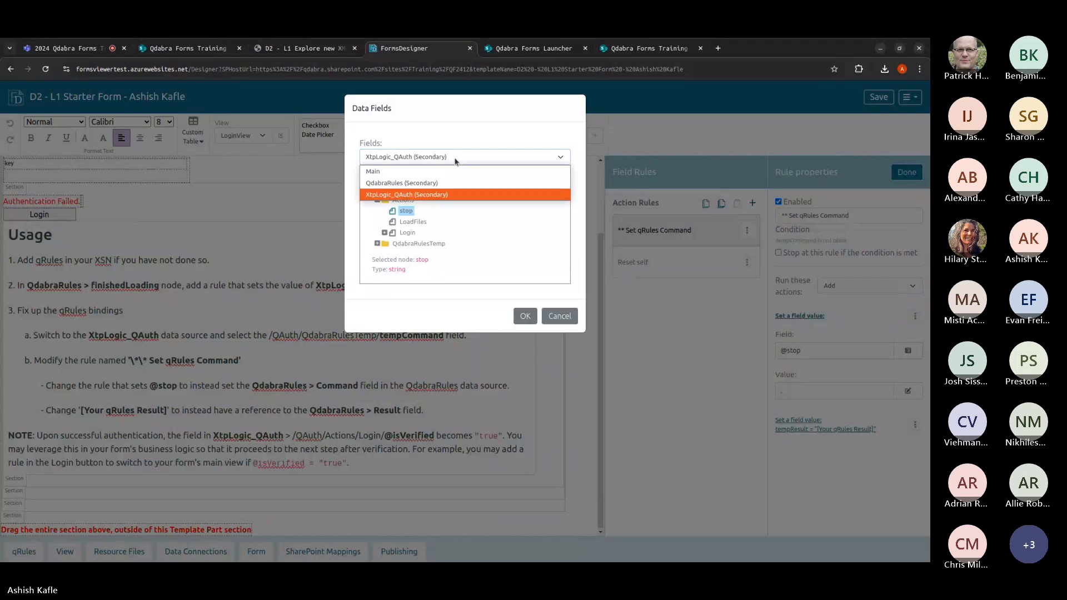
{"action": "left_click", "coordinate": [397, 183]}
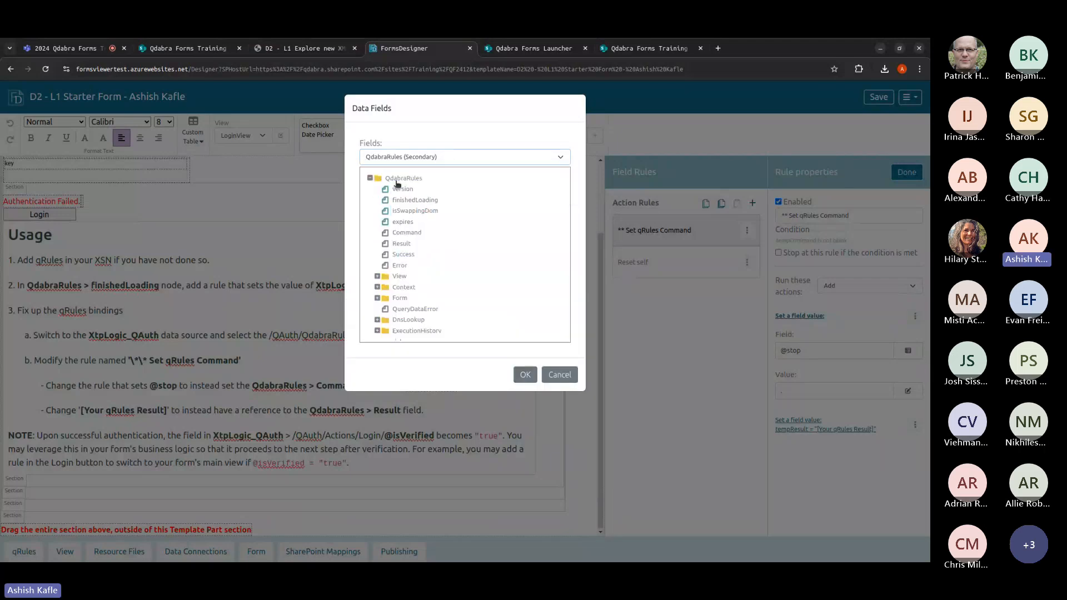
{"action": "left_click", "coordinate": [400, 234]}
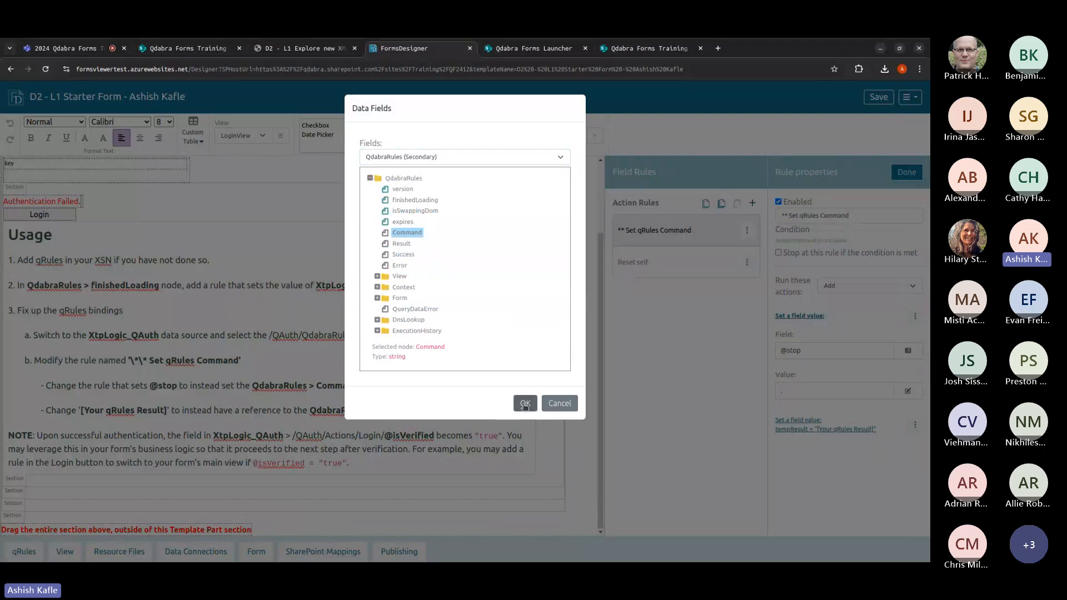
{"action": "left_click", "coordinate": [524, 404]}
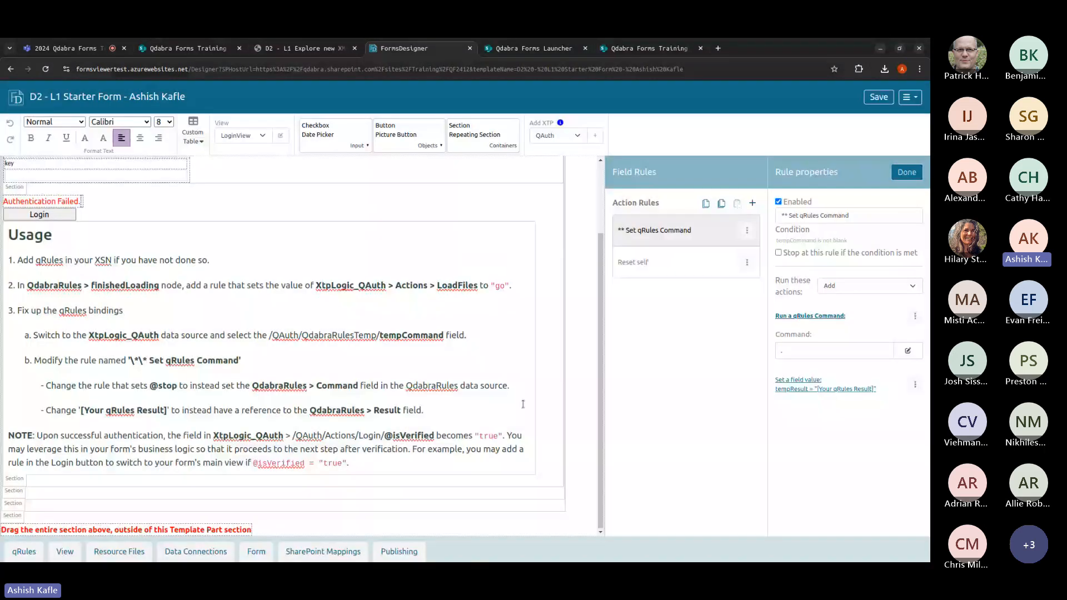
{"action": "left_click", "coordinate": [327, 45]}
Scroll the lab guide from page 10 to page 11, steps e–i, on referencing QdabraRules Result.
{"action": "scroll", "coordinate": [521, 280], "scroll_direction": "down", "scroll_amount": 4}
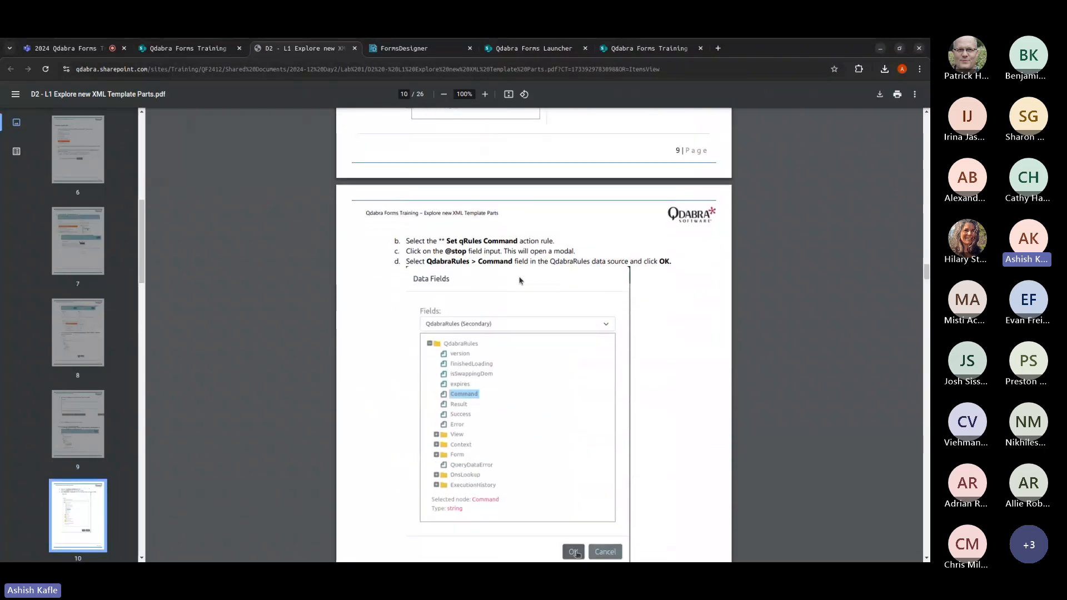
{"action": "scroll", "coordinate": [520, 281], "scroll_direction": "down", "scroll_amount": 6}
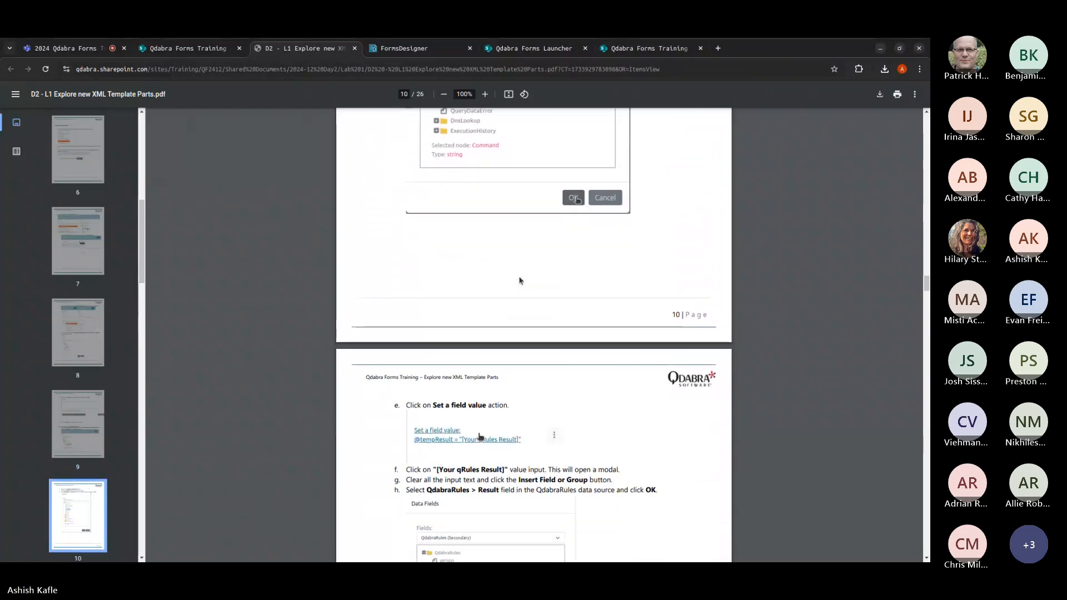
{"action": "scroll", "coordinate": [519, 281], "scroll_direction": "down", "scroll_amount": 4}
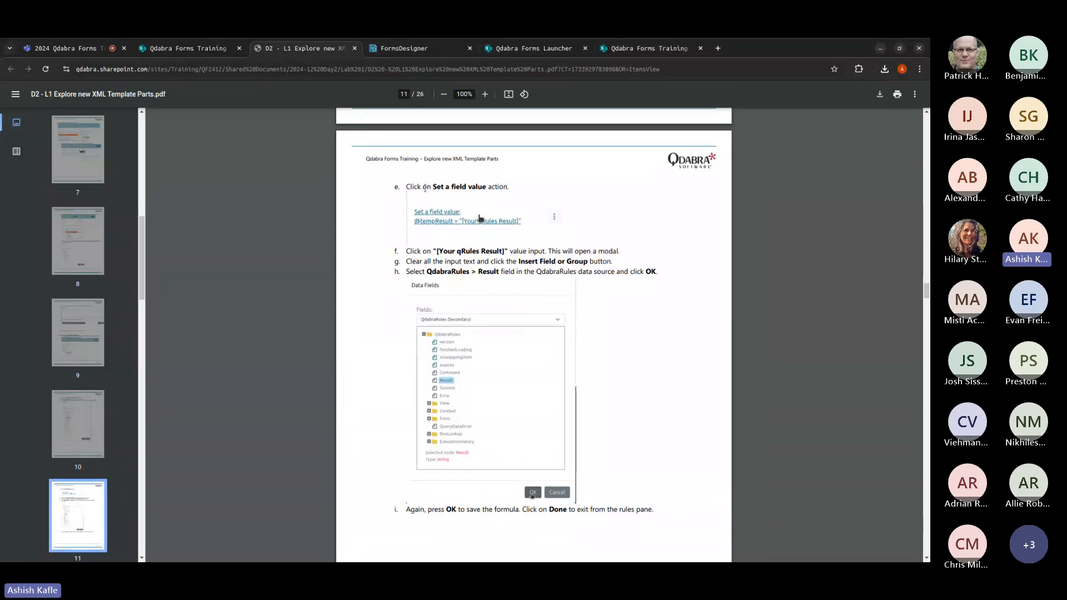
Replace tempResult's "[Your qRules Result]" placeholder value with a reference to QdabraRules > Result.
{"action": "left_click", "coordinate": [406, 52]}
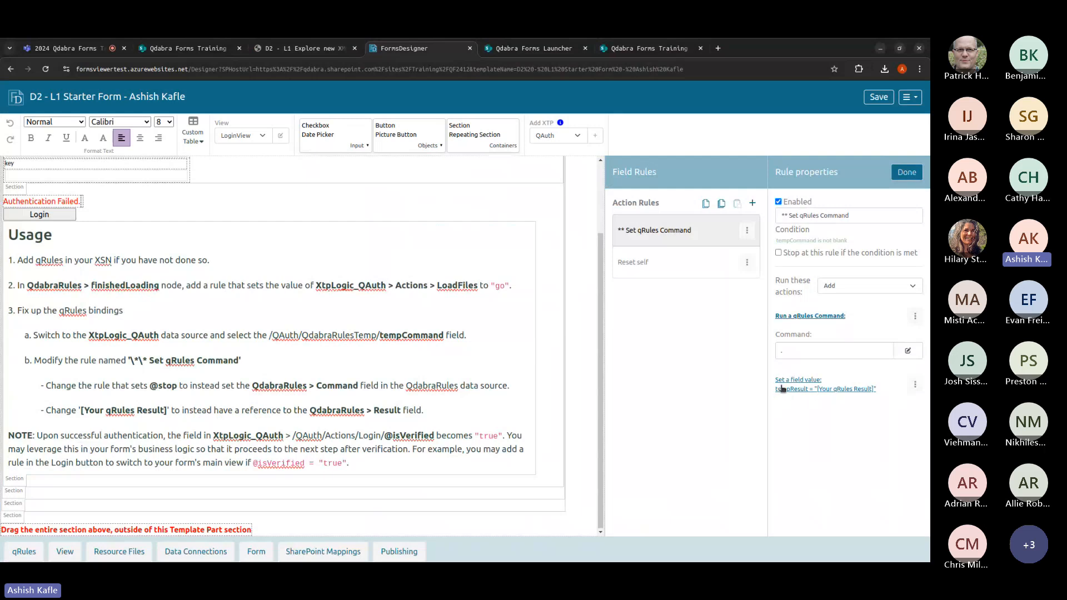
{"action": "left_click", "coordinate": [806, 381]}
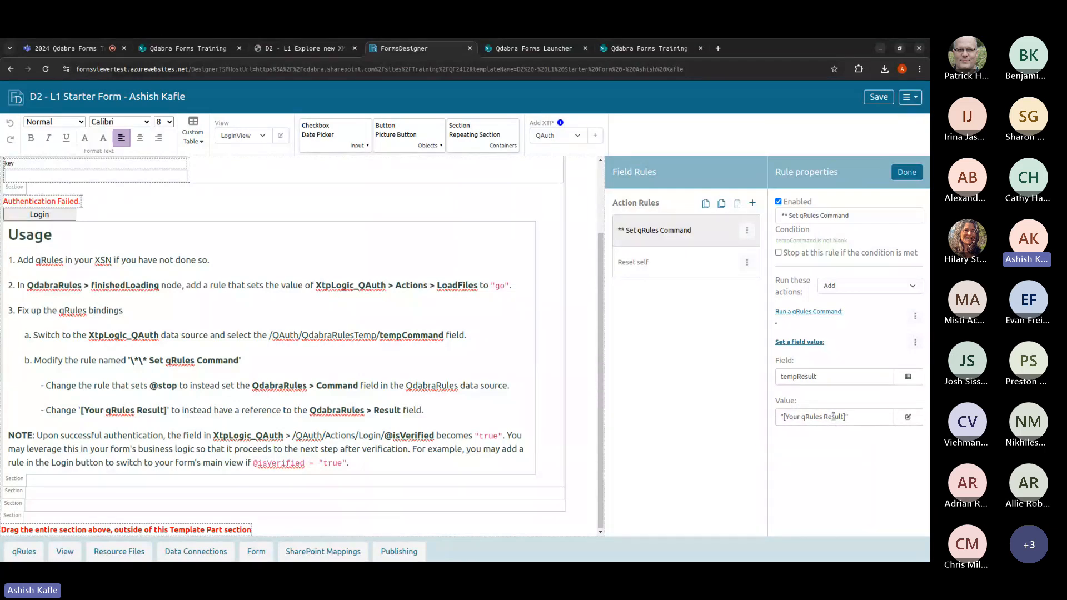
{"action": "left_click", "coordinate": [795, 418]}
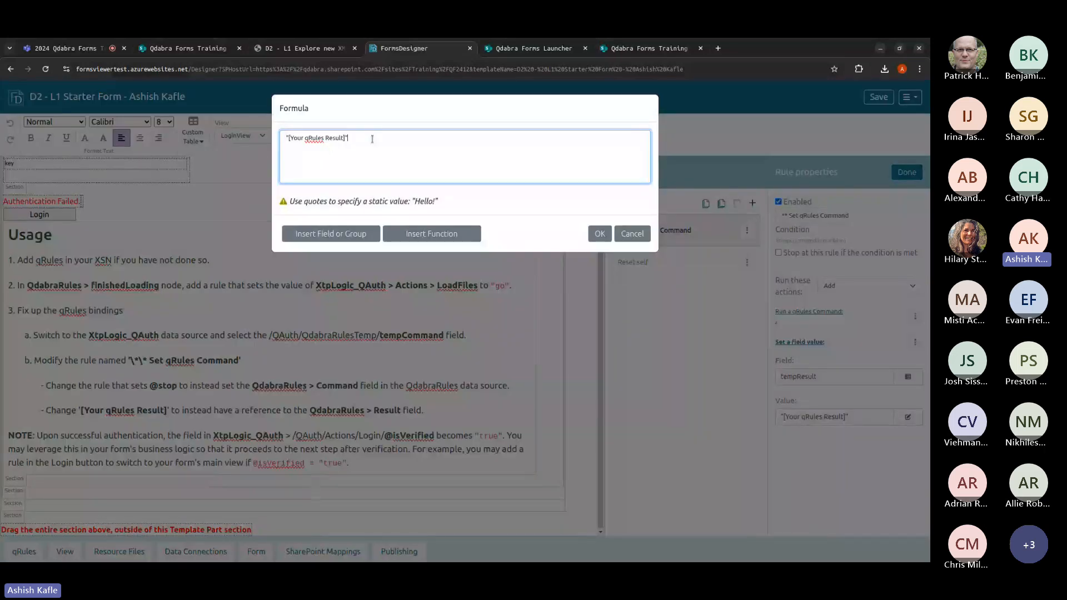
{"action": "left_click_drag", "start_coordinate": [373, 138], "coordinate": [278, 139]}
{"action": "key", "text": "BackSpace"}
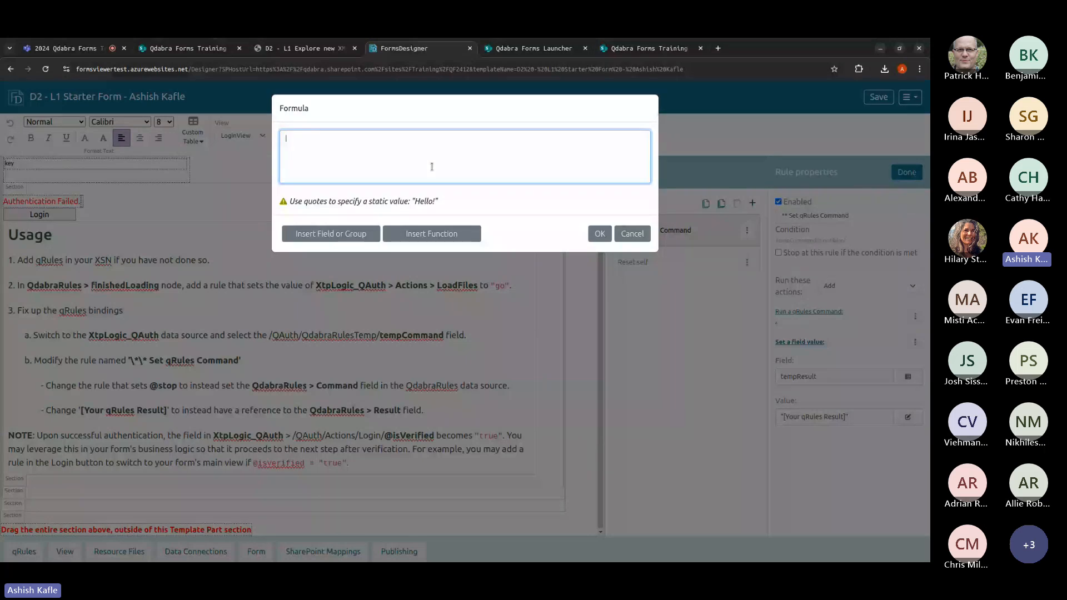
{"action": "left_click", "coordinate": [358, 234]}
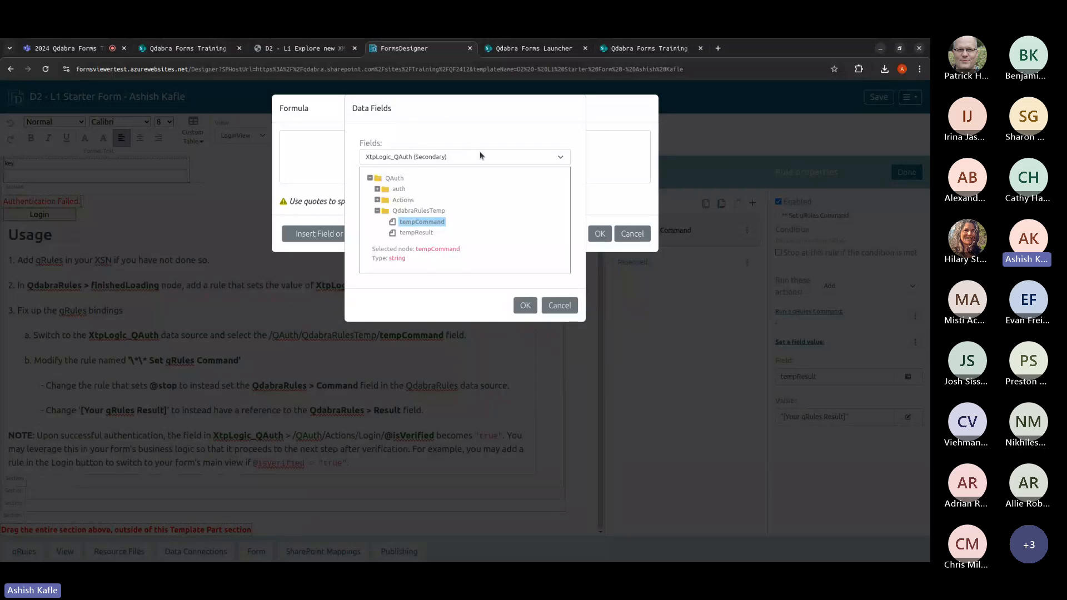
{"action": "left_click", "coordinate": [423, 159]}
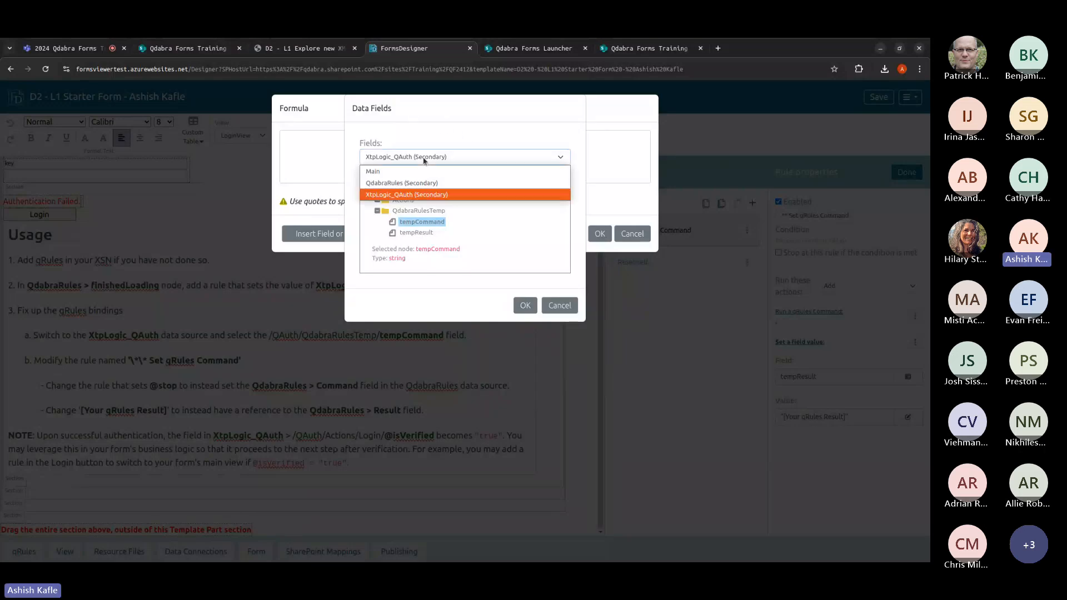
{"action": "left_click", "coordinate": [388, 183]}
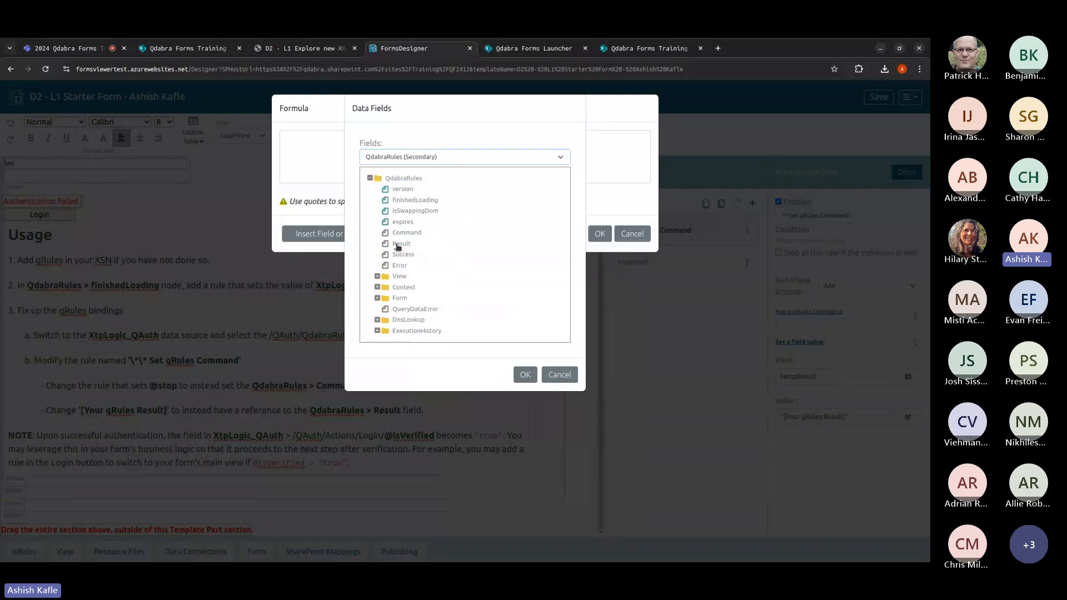
{"action": "left_click", "coordinate": [398, 245]}
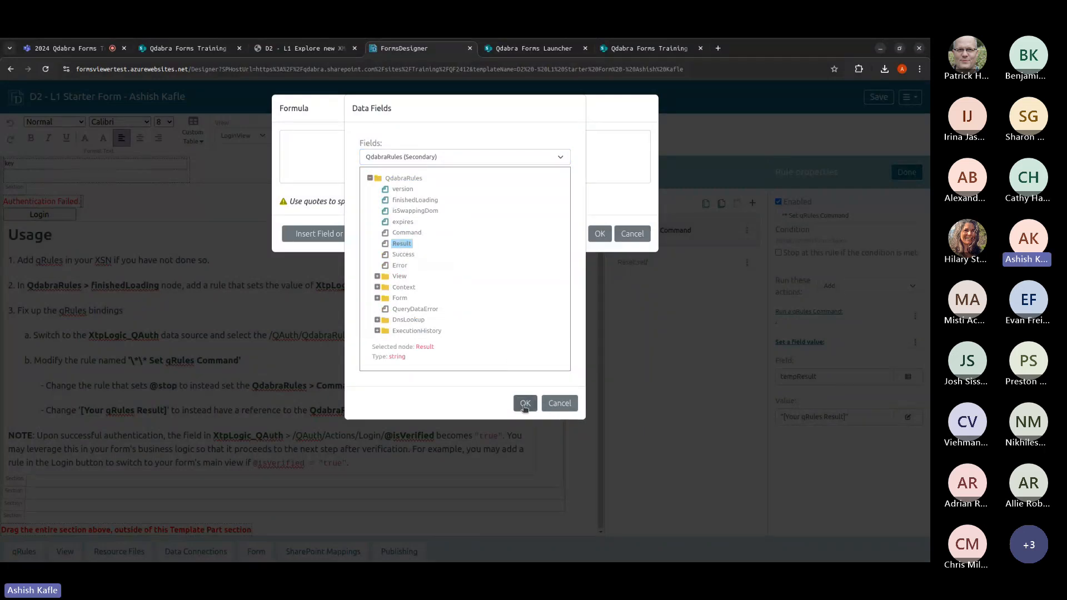
{"action": "left_click", "coordinate": [525, 404]}
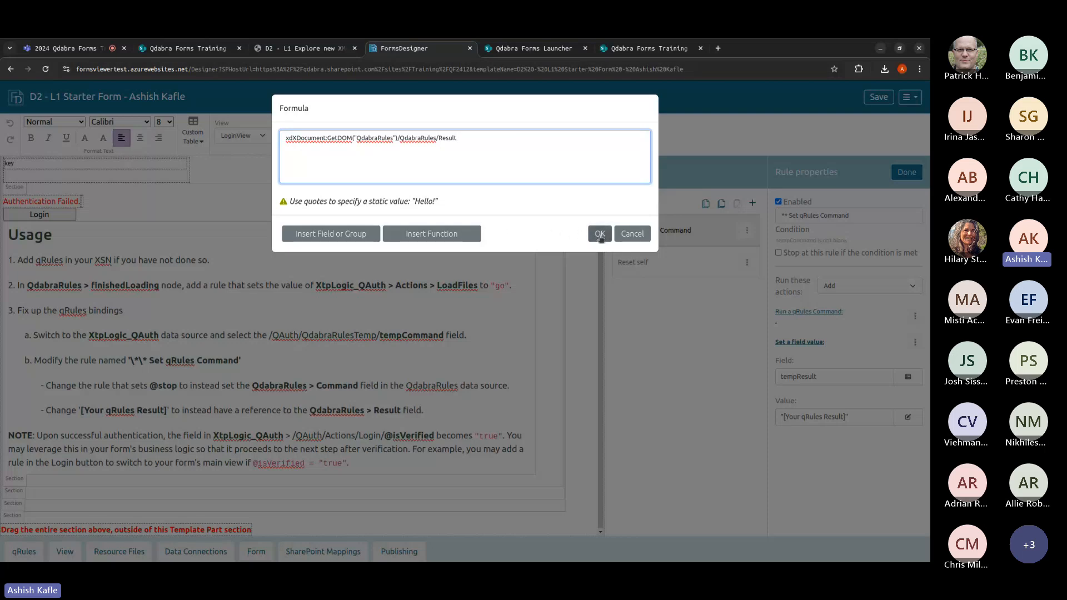
{"action": "left_click", "coordinate": [600, 234]}
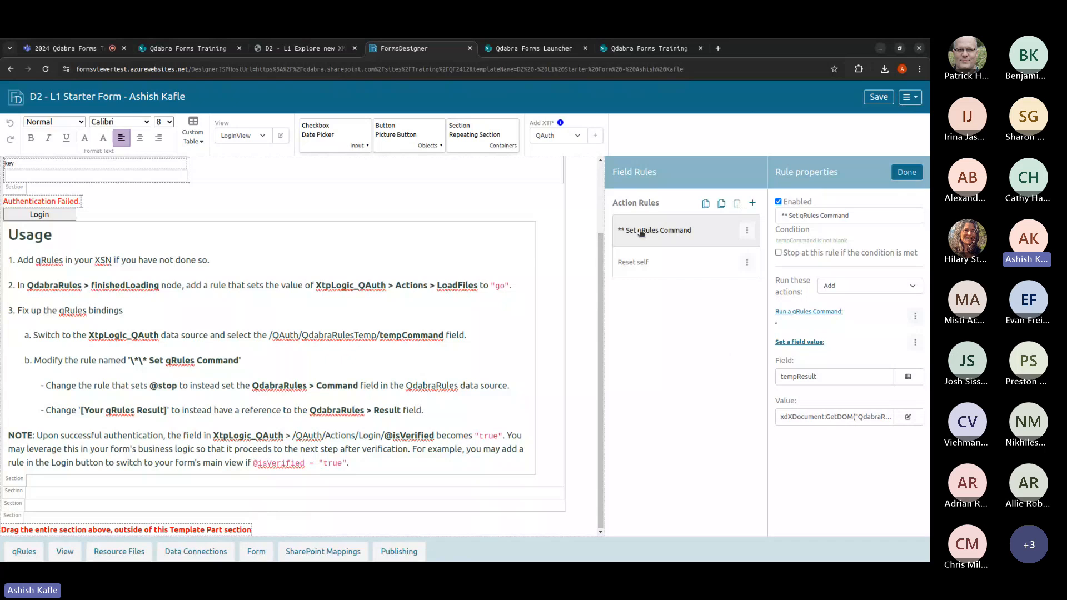
Finish the rule, read page 12's step on deleting the usage instructions, and return to the designer.
{"action": "left_click", "coordinate": [906, 171]}
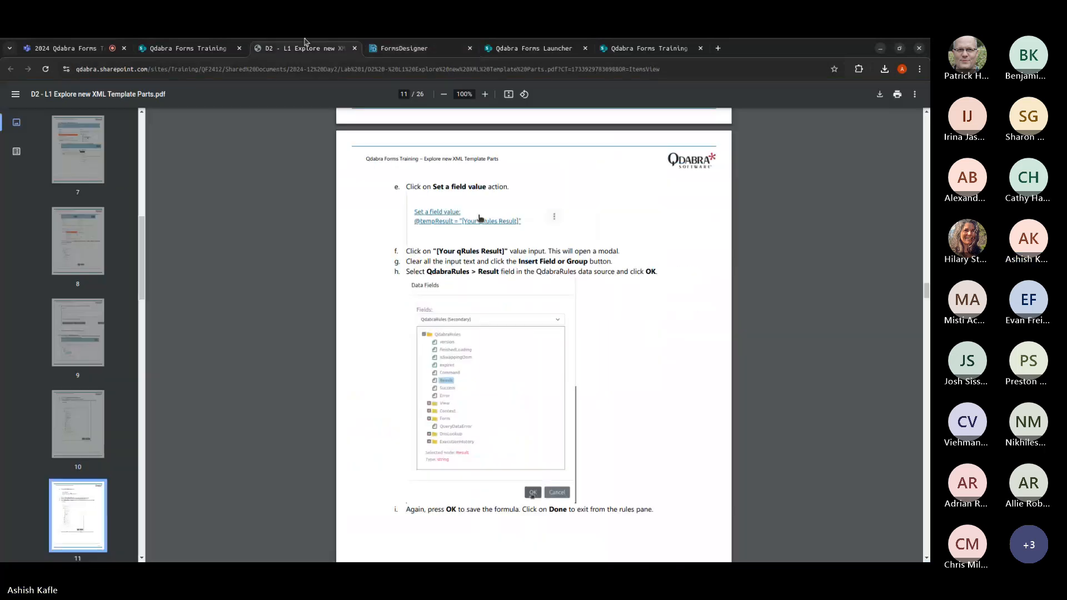
{"action": "left_click", "coordinate": [300, 48]}
{"action": "scroll", "coordinate": [445, 285], "scroll_direction": "down", "scroll_amount": 10}
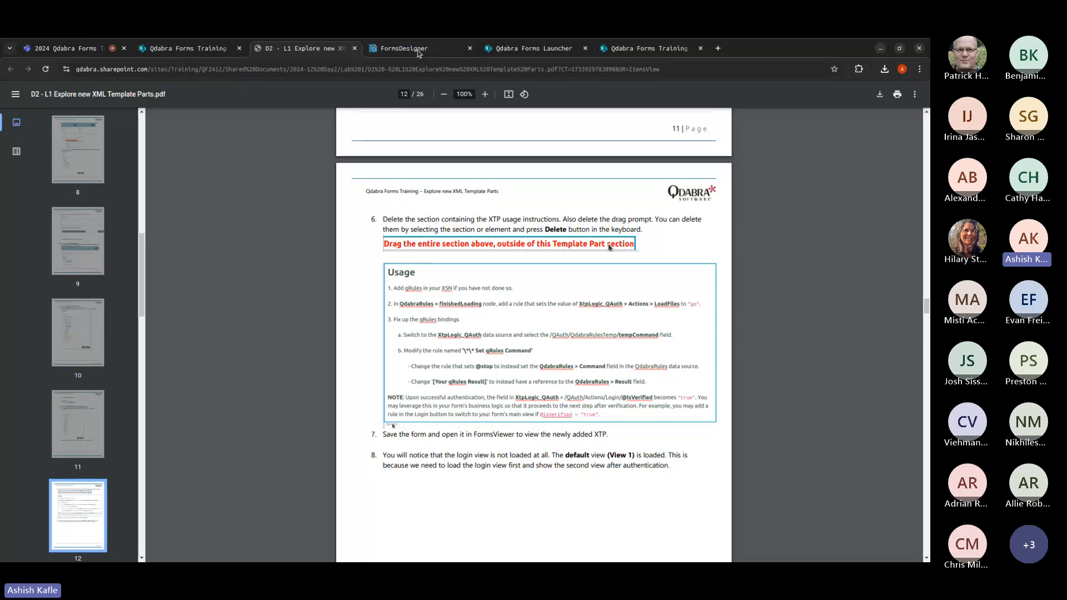
{"action": "left_click", "coordinate": [418, 50]}
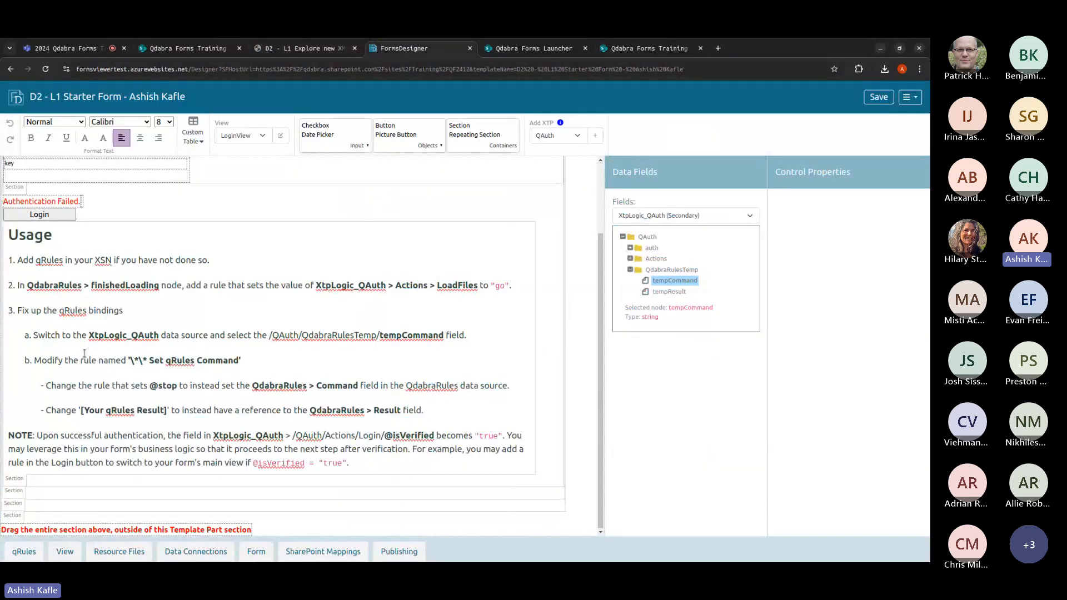
Delete the Usage instructions section and the red drag-prompt text from LoginView.
{"action": "left_click", "coordinate": [16, 481]}
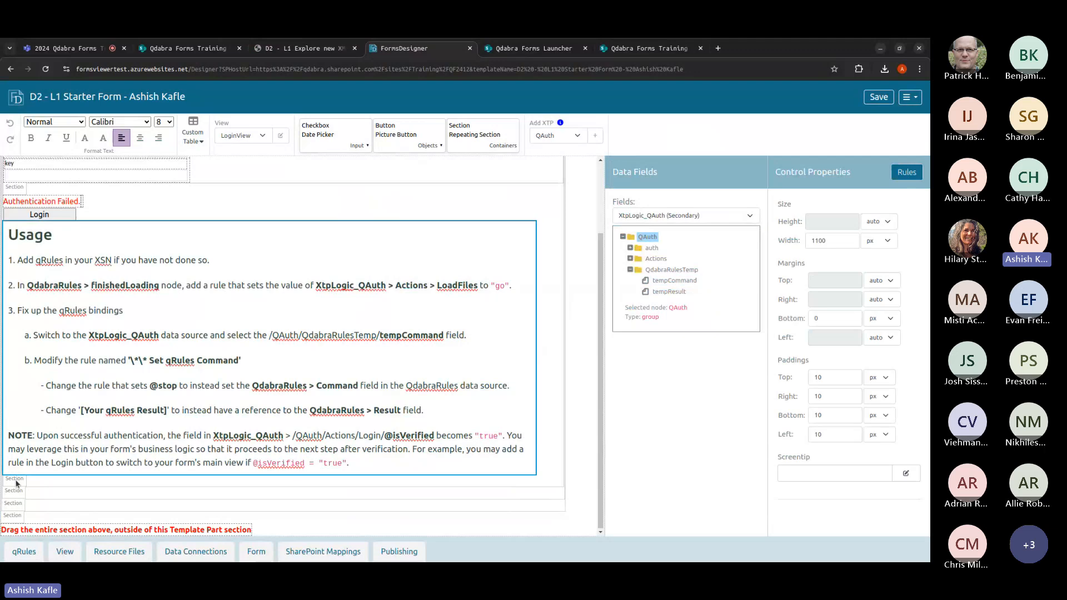
{"action": "key", "text": "Delete"}
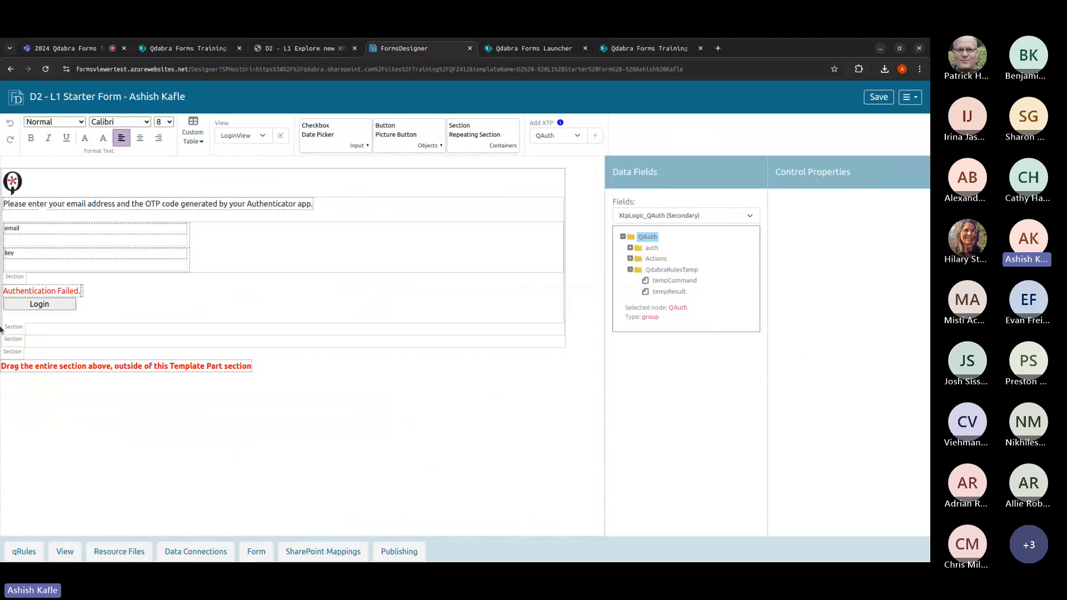
{"action": "left_click", "coordinate": [80, 368]}
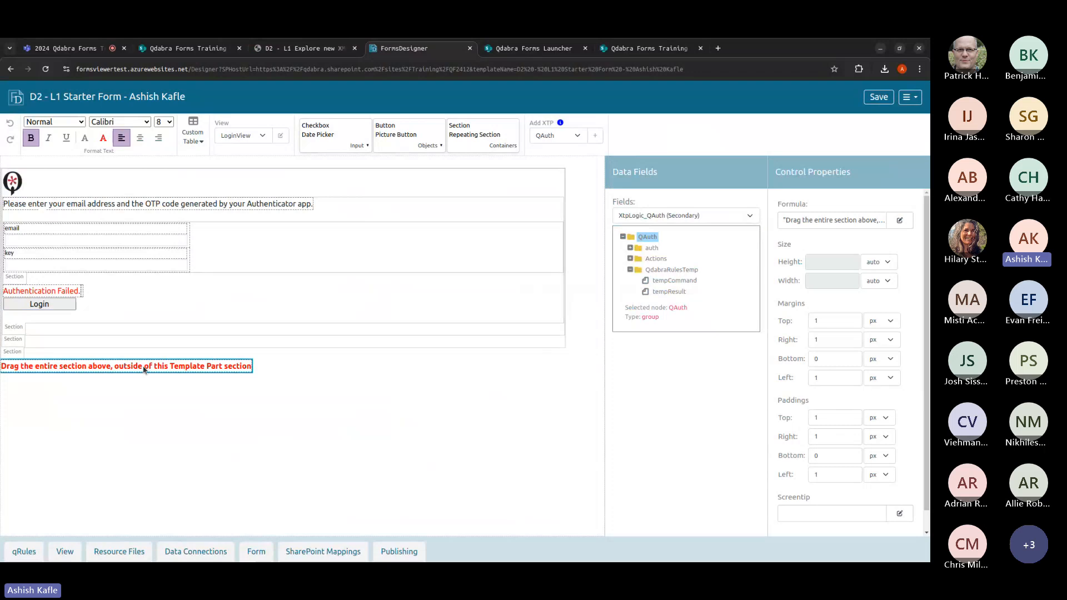
{"action": "key", "text": "Delete"}
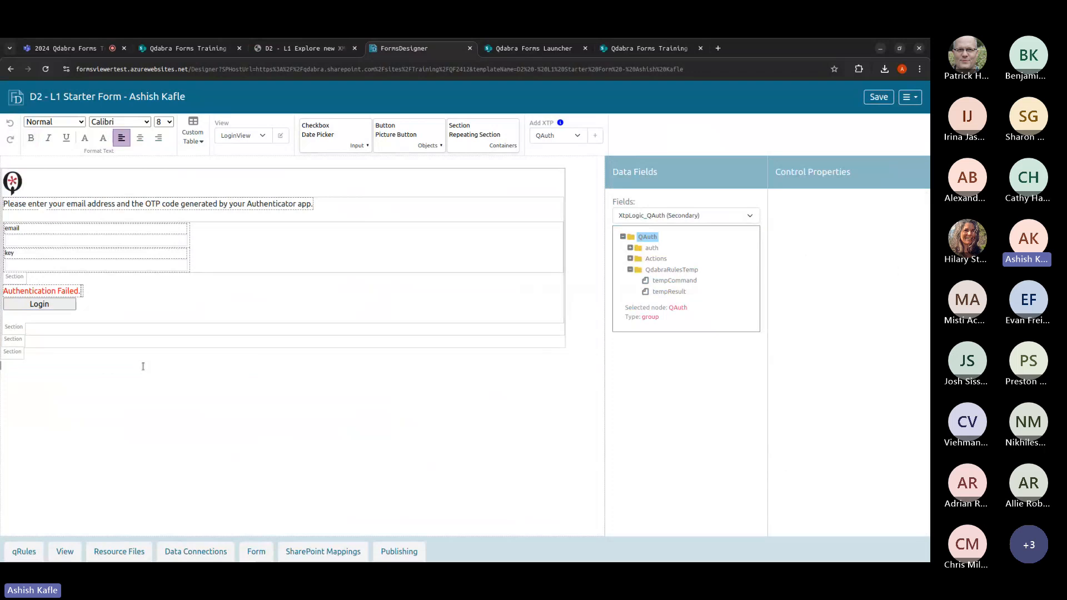
Save the Starter Form and scroll ahead in the lab guide.
{"action": "left_click", "coordinate": [874, 98]}
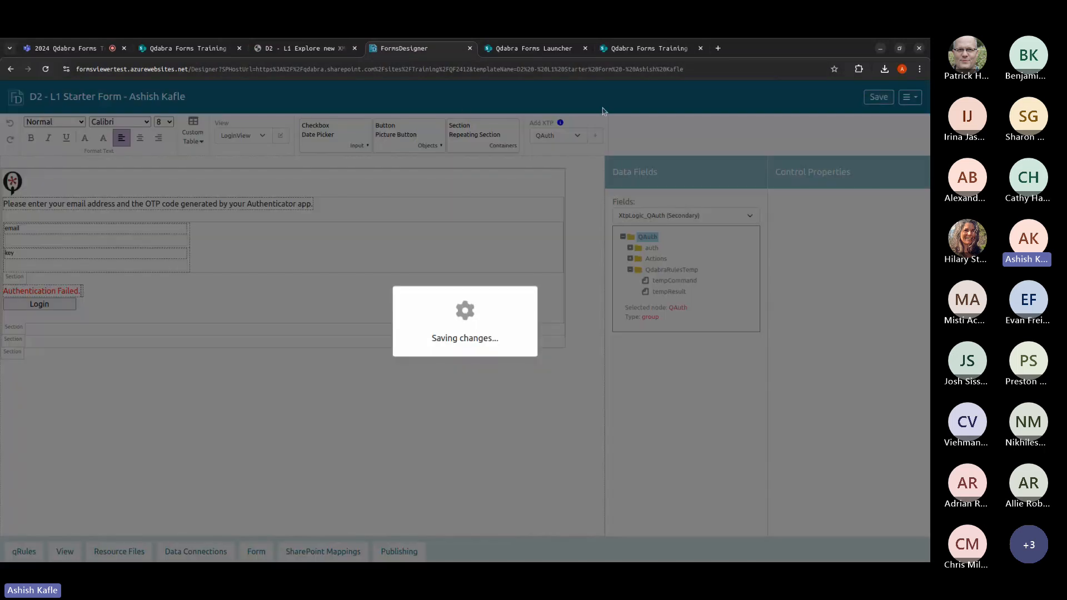
{"action": "left_click", "coordinate": [309, 55]}
{"action": "scroll", "coordinate": [432, 273], "scroll_direction": "down", "scroll_amount": 3}
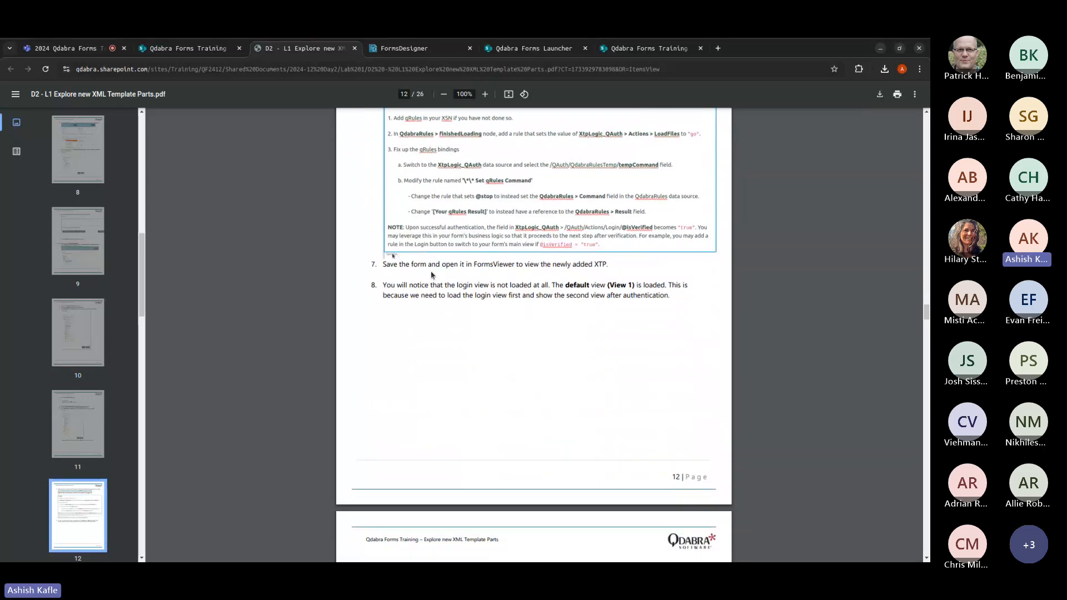
{"action": "scroll", "coordinate": [432, 274], "scroll_direction": "down", "scroll_amount": 1}
Launch the form in FormsViewer from the designer's main menu.
{"action": "left_click", "coordinate": [405, 48]}
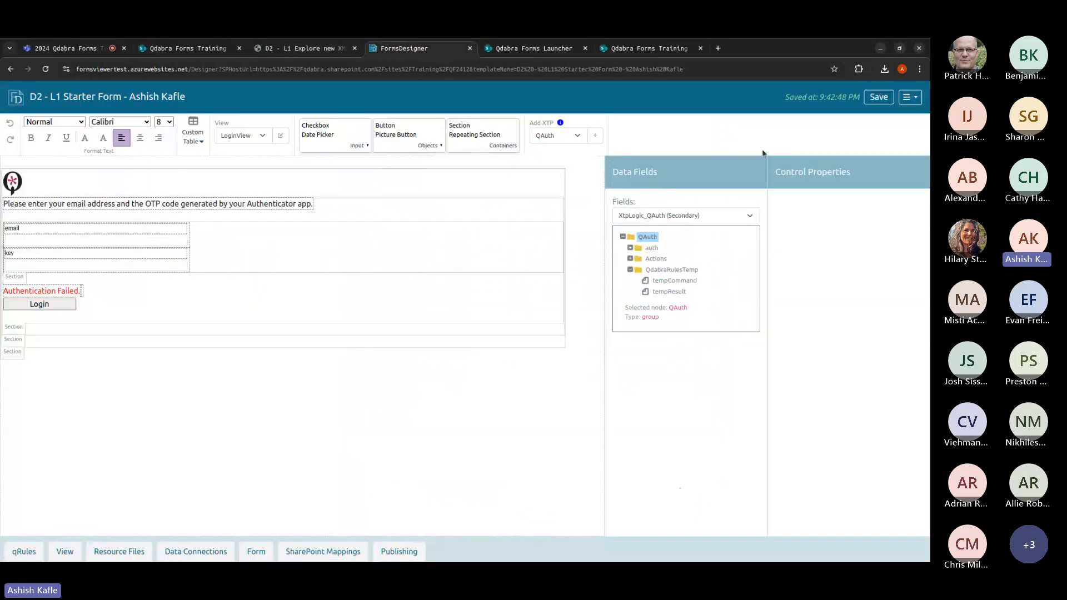
{"action": "left_click", "coordinate": [909, 97]}
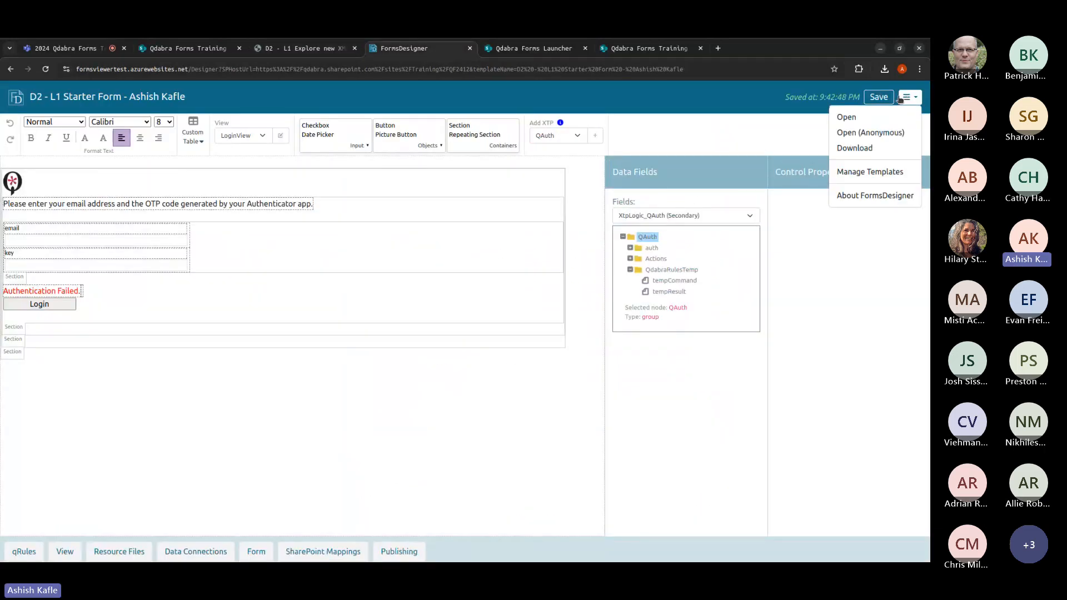
{"action": "left_click", "coordinate": [862, 118]}
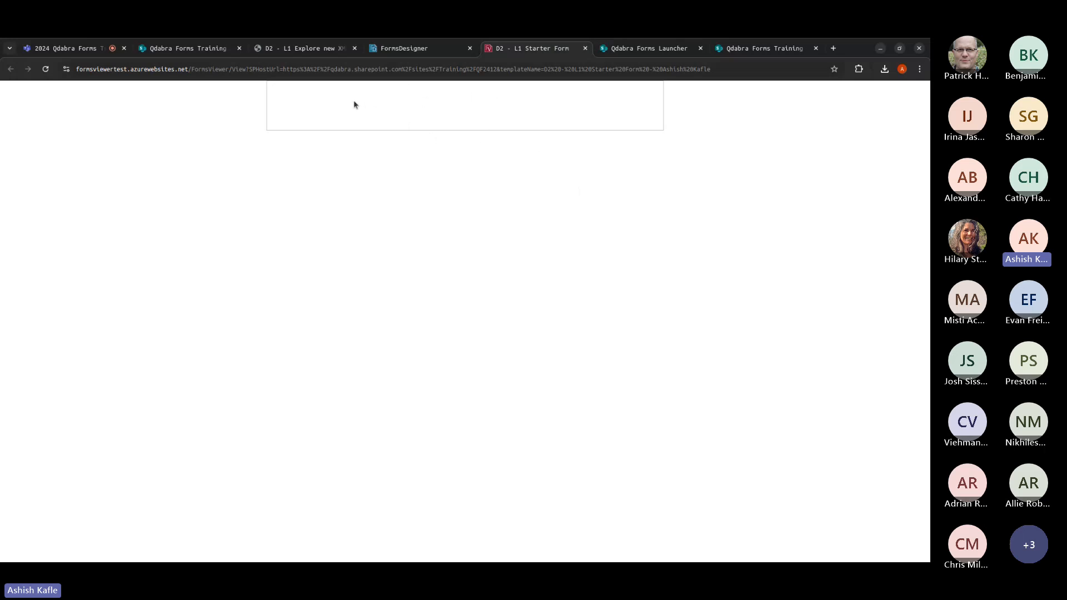
Display the blank View 1 (default) and turn the guide to page 13, Set up LoginView load.
{"action": "left_click", "coordinate": [417, 51]}
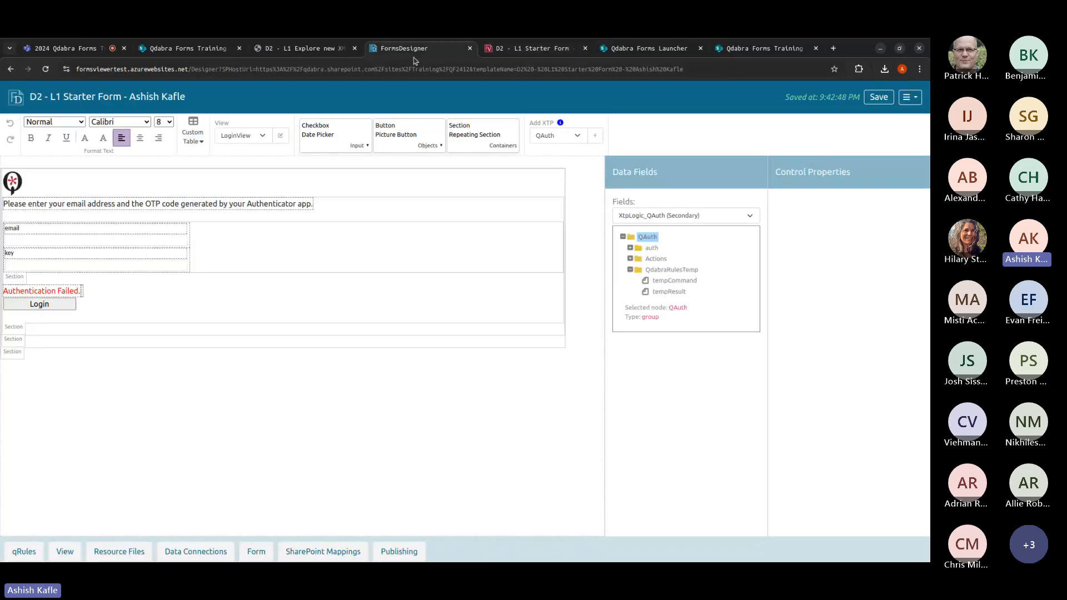
{"action": "left_click", "coordinate": [248, 139]}
{"action": "left_click", "coordinate": [233, 152]}
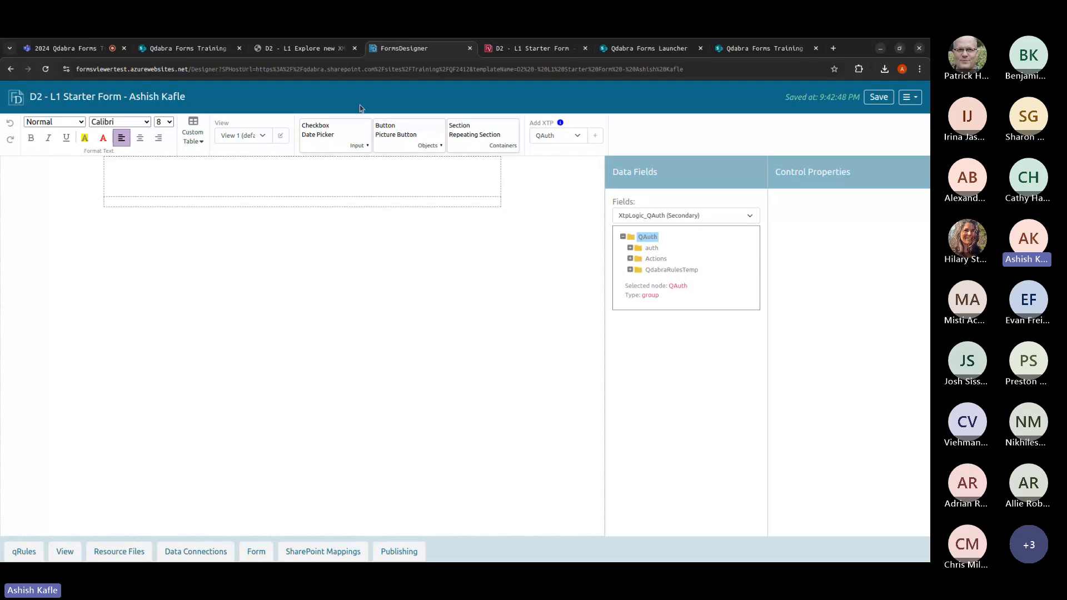
{"action": "left_click", "coordinate": [300, 48]}
{"action": "scroll", "coordinate": [479, 287], "scroll_direction": "down", "scroll_amount": 6}
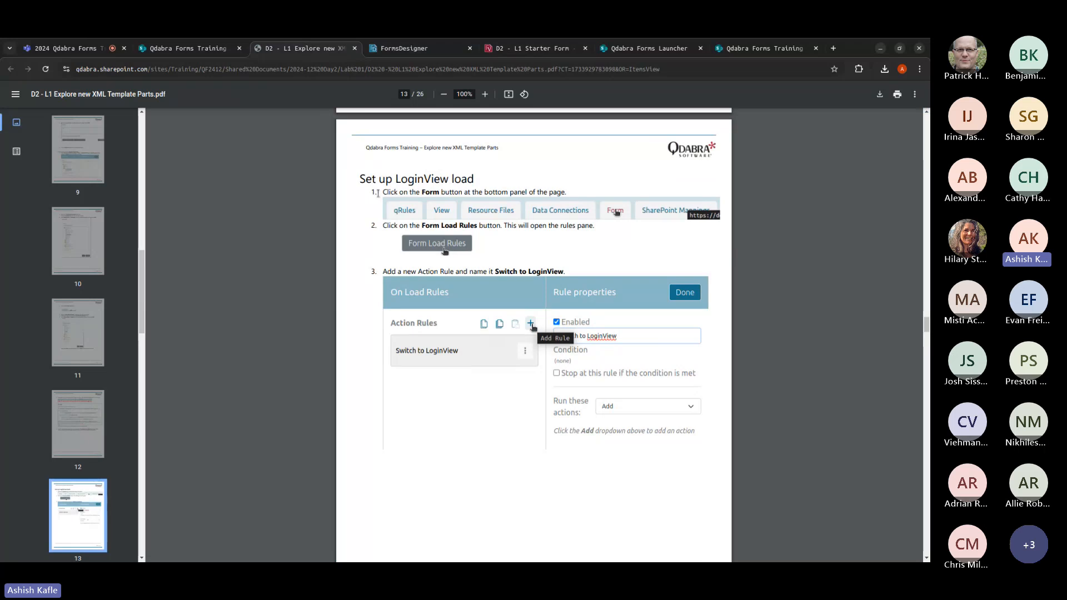
Switch the canvas to LoginView and open Form Load Rules from the Form tab.
{"action": "left_click", "coordinate": [419, 50]}
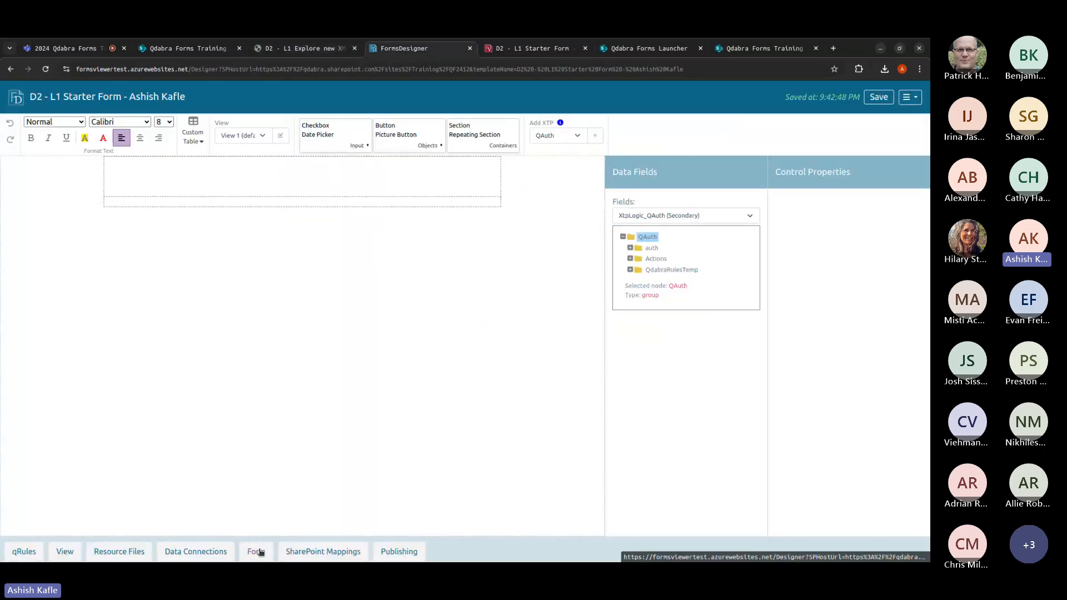
{"action": "left_click", "coordinate": [247, 135]}
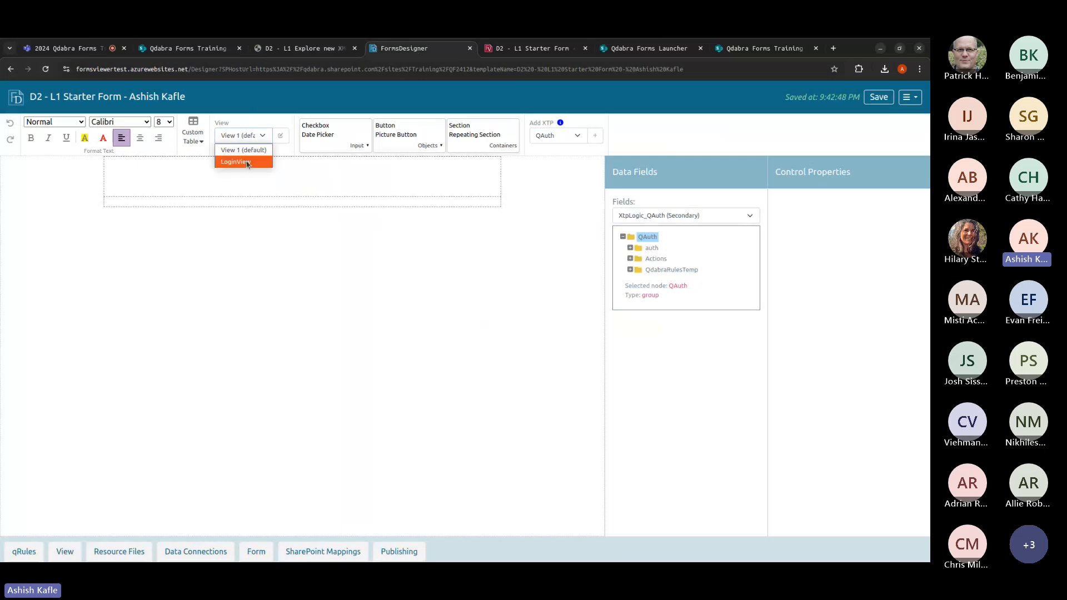
{"action": "left_click", "coordinate": [270, 160]}
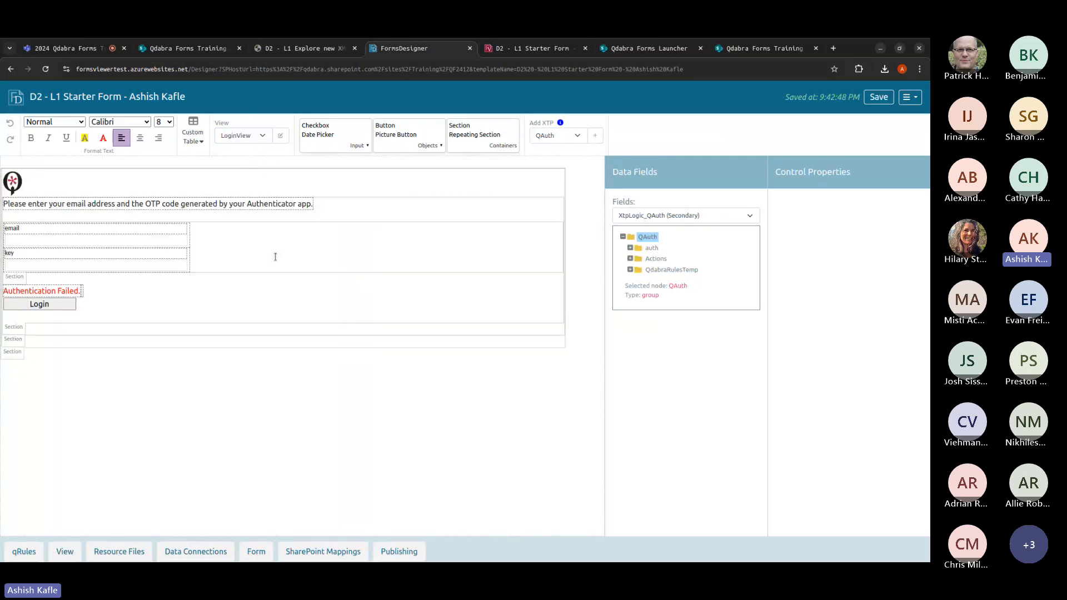
{"action": "left_click", "coordinate": [256, 552]}
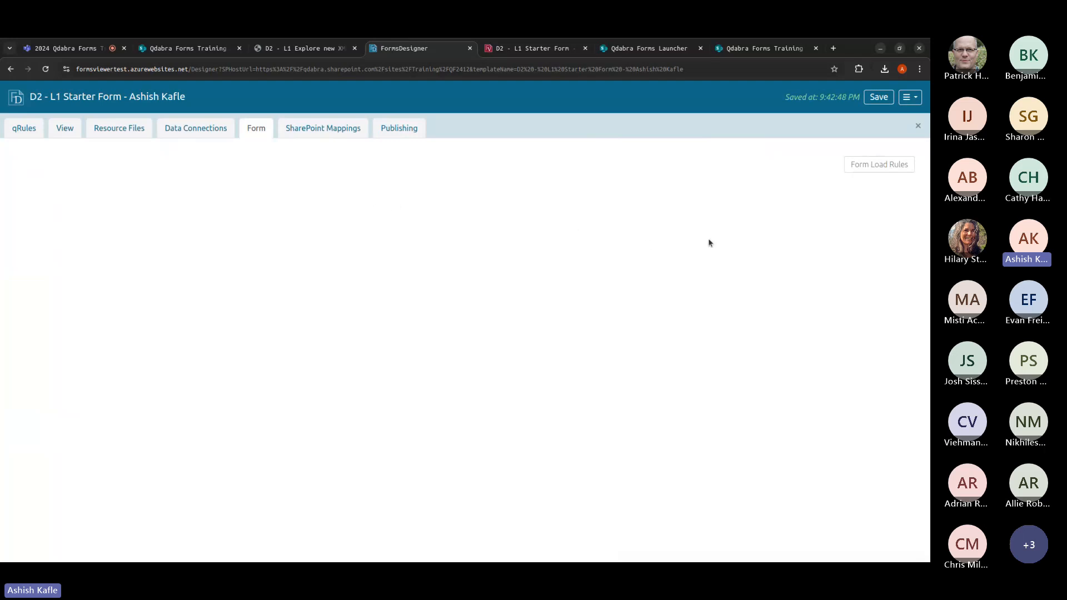
{"action": "left_click", "coordinate": [886, 169]}
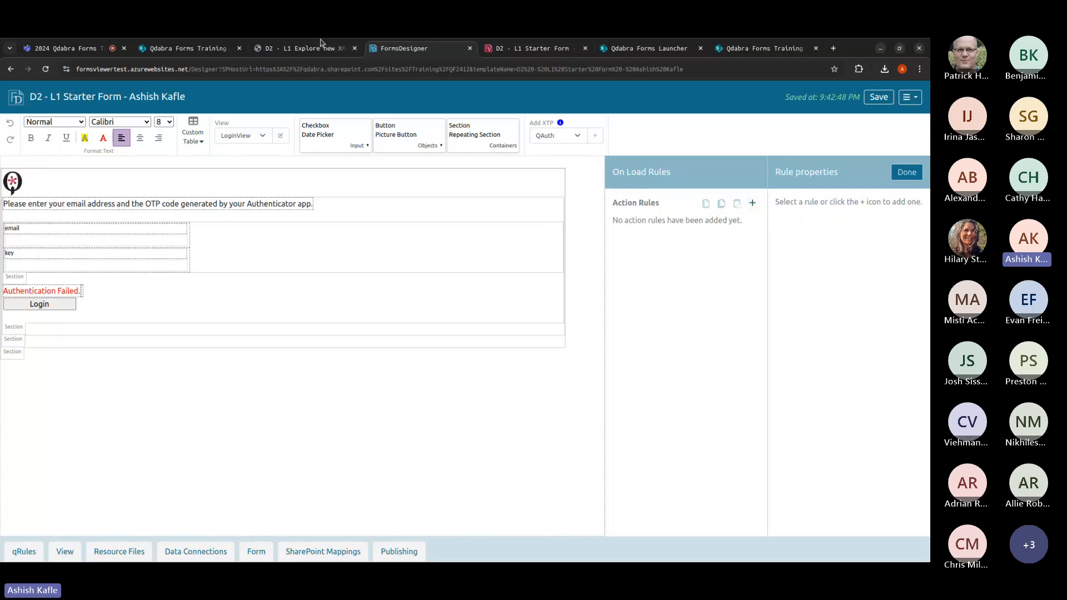
Add a new on-load action rule named 'Switch to LoginView', copied from the lab guide.
{"action": "left_click", "coordinate": [753, 204]}
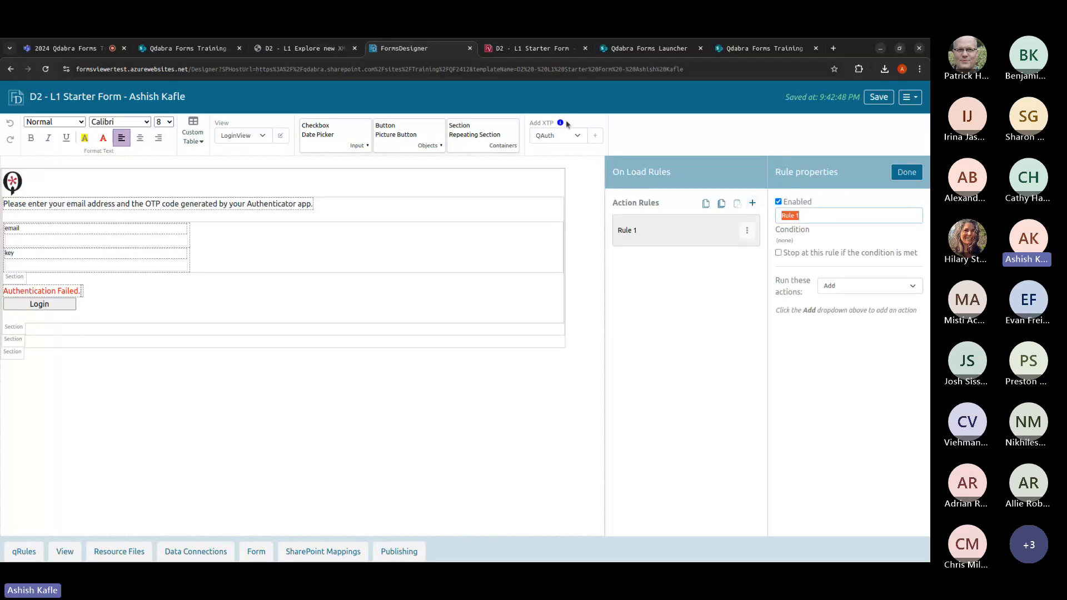
{"action": "left_click", "coordinate": [336, 42]}
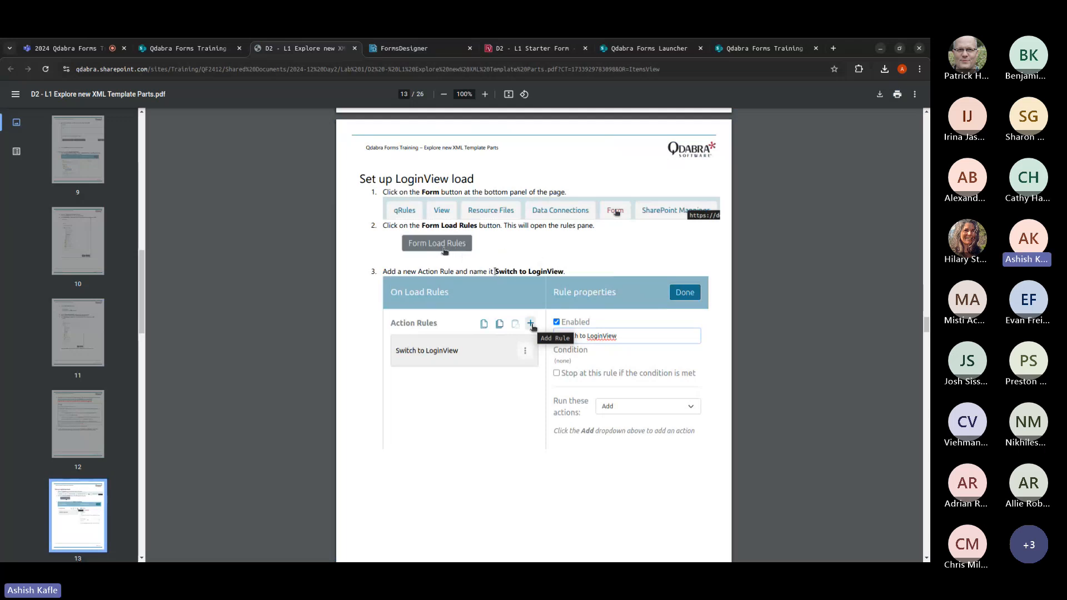
{"action": "left_click_drag", "start_coordinate": [494, 271], "coordinate": [563, 269]}
{"action": "left_click", "coordinate": [421, 46]}
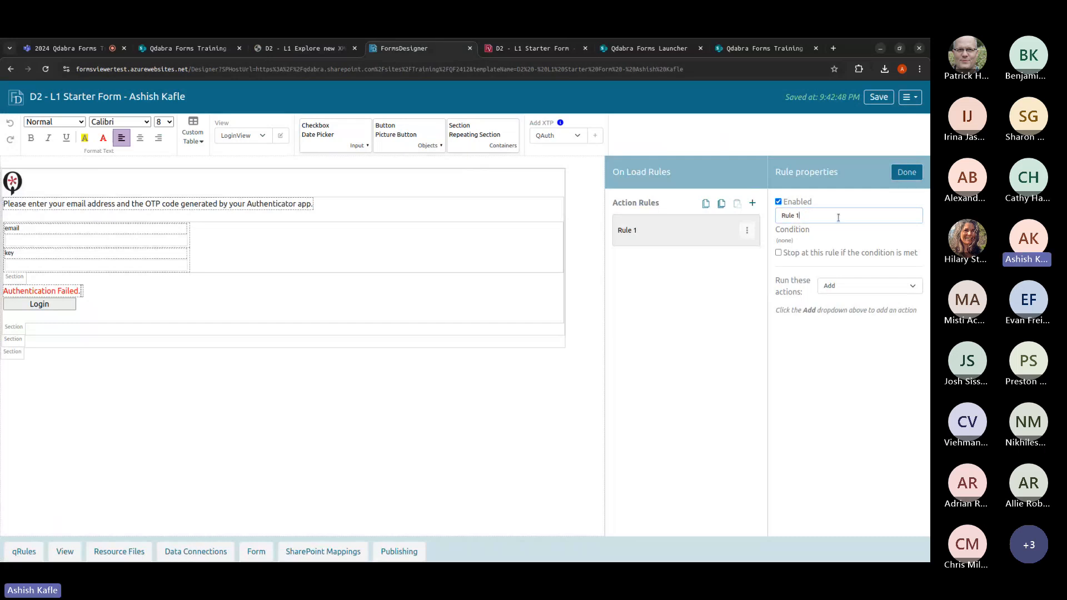
{"action": "type", "text": "t Switch to LoginView"}
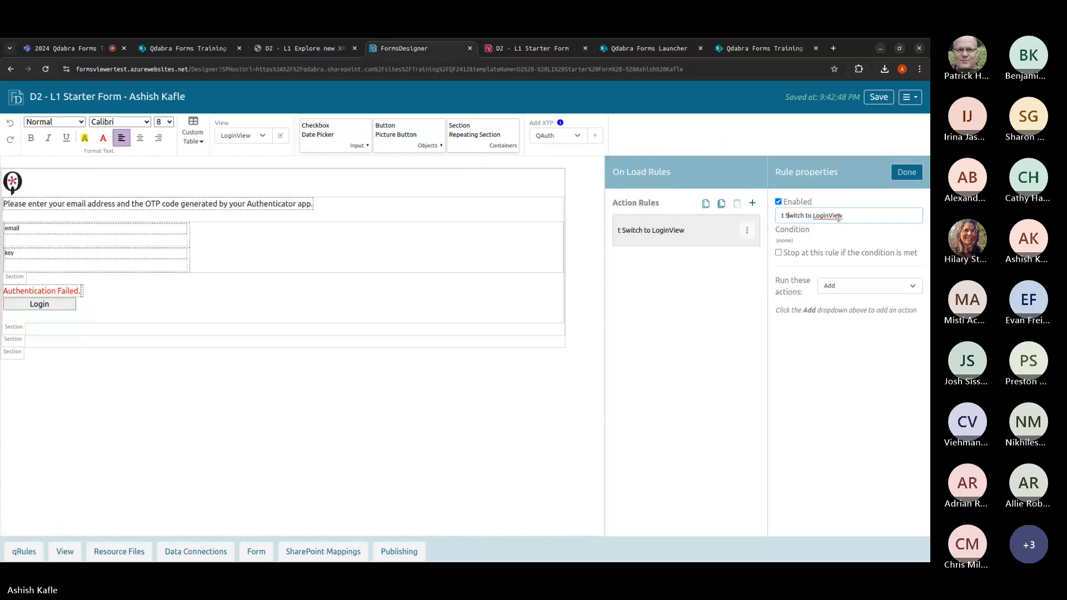
{"action": "key", "text": "BackSpace"}
{"action": "key", "text": "BackSpace"}
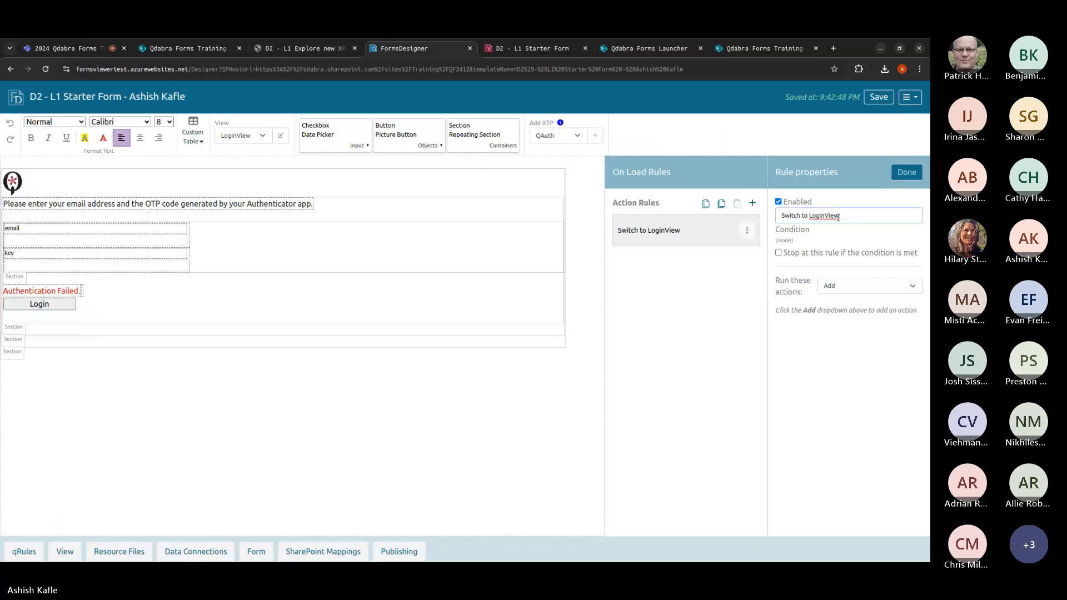
Give the rule a Switch views action with LoginView as the target view.
{"action": "left_click", "coordinate": [337, 44]}
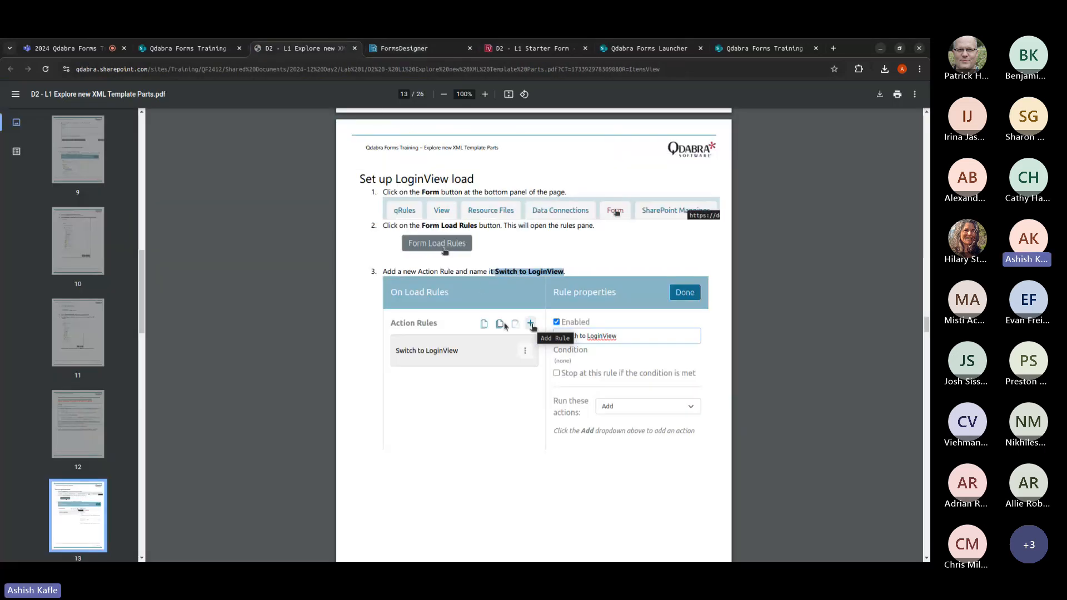
{"action": "scroll", "coordinate": [504, 326], "scroll_direction": "down", "scroll_amount": 5}
{"action": "scroll", "coordinate": [504, 326], "scroll_direction": "down", "scroll_amount": 4}
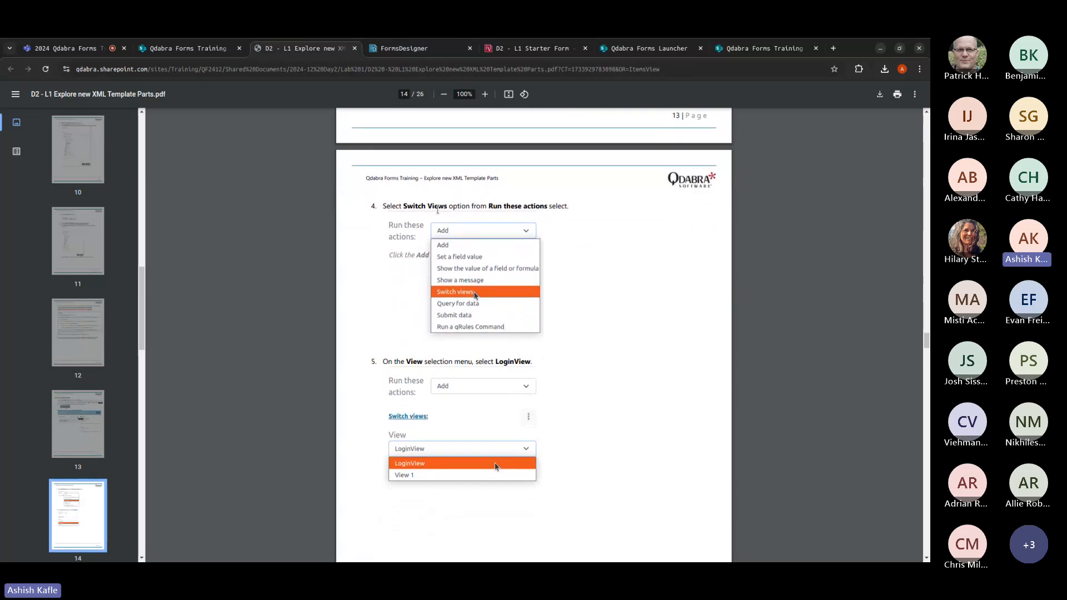
{"action": "left_click", "coordinate": [398, 47]}
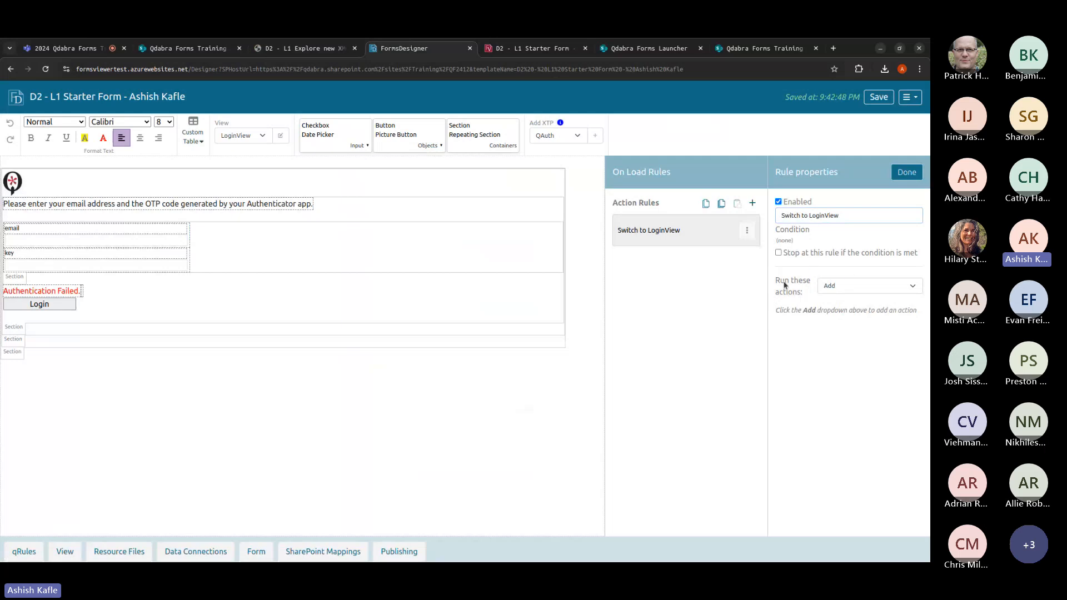
{"action": "left_click", "coordinate": [856, 286]}
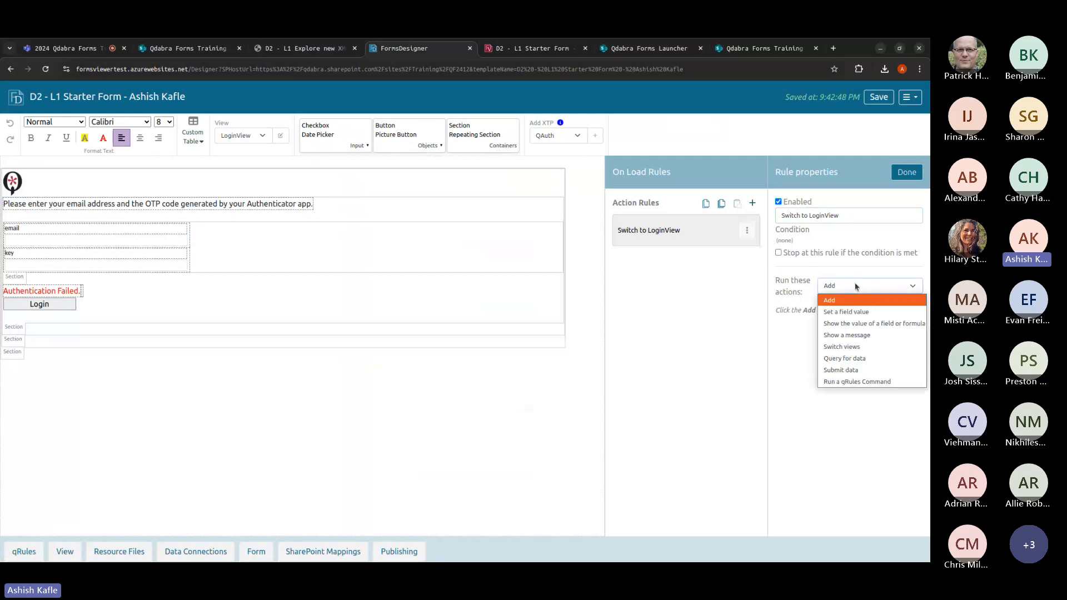
{"action": "left_click", "coordinate": [855, 286]}
{"action": "left_click", "coordinate": [839, 287]}
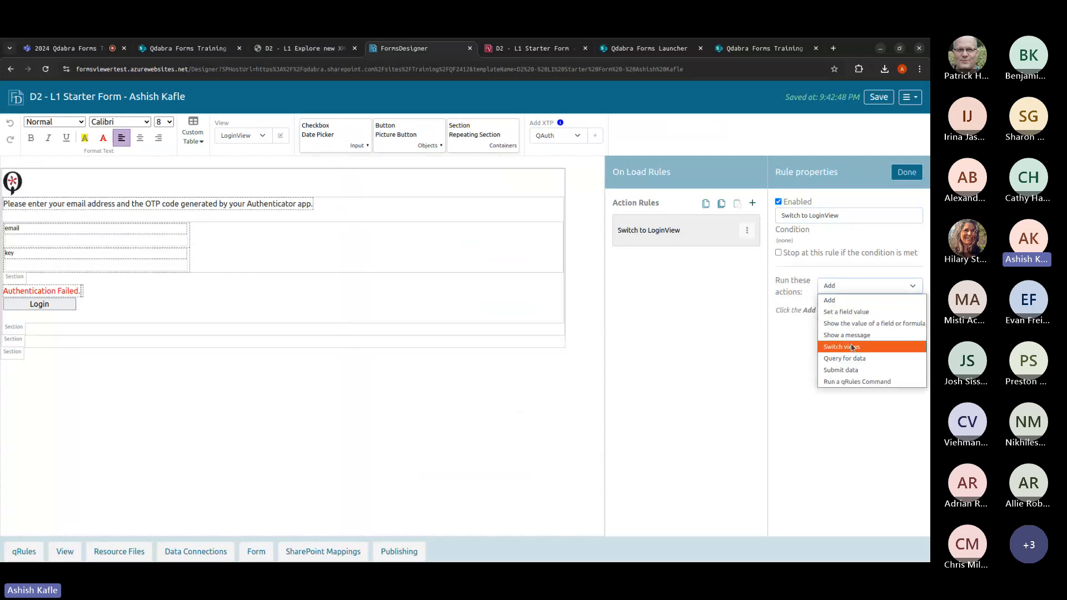
{"action": "left_click", "coordinate": [882, 347]}
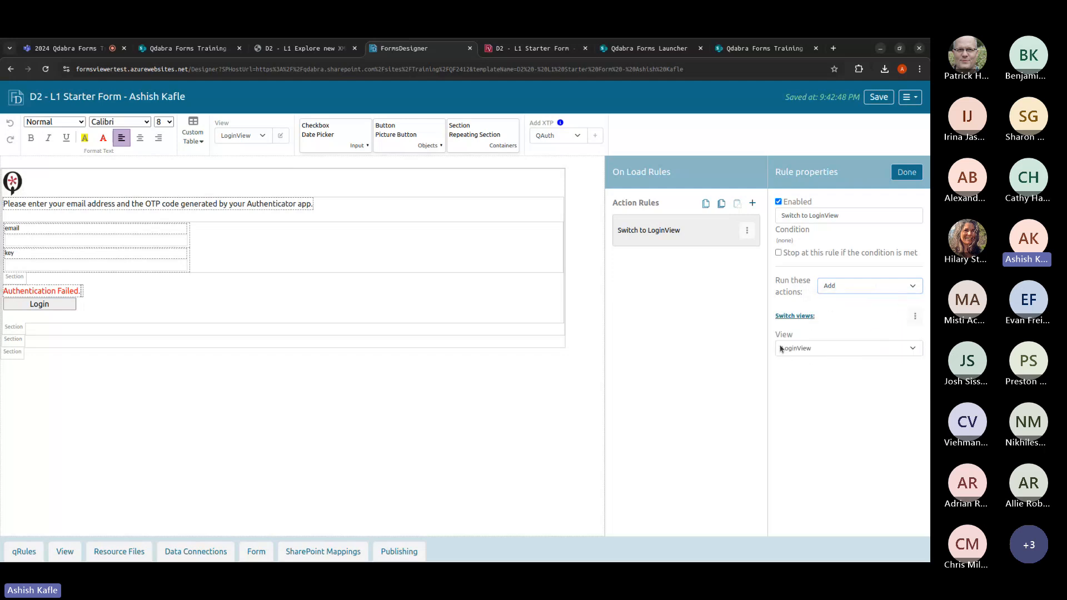
{"action": "left_click", "coordinate": [809, 351]}
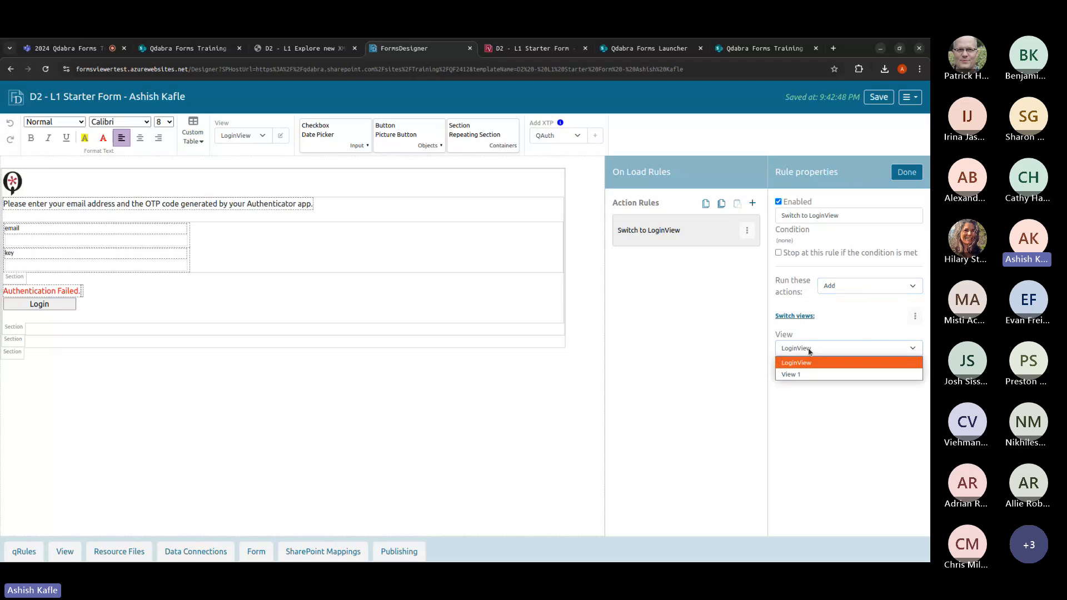
{"action": "left_click", "coordinate": [779, 359]}
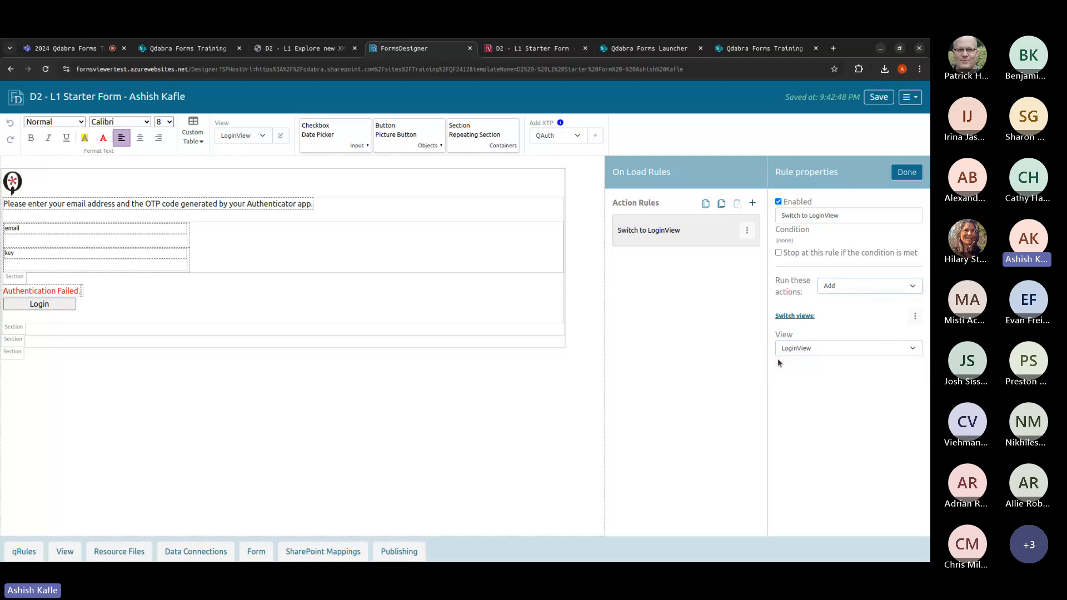
{"action": "left_click", "coordinate": [787, 351]}
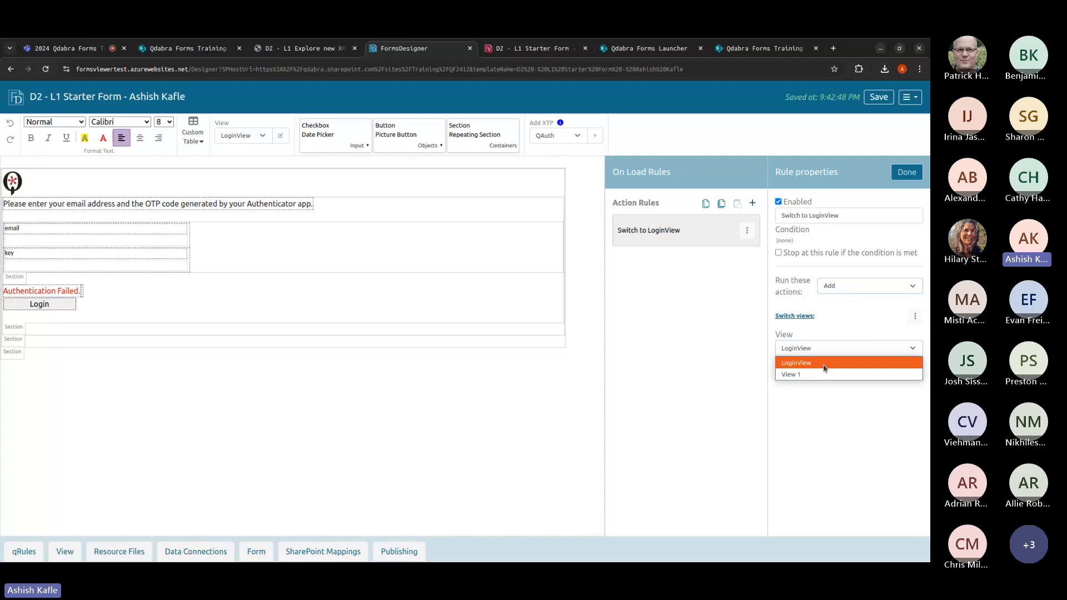
{"action": "left_click", "coordinate": [823, 367]}
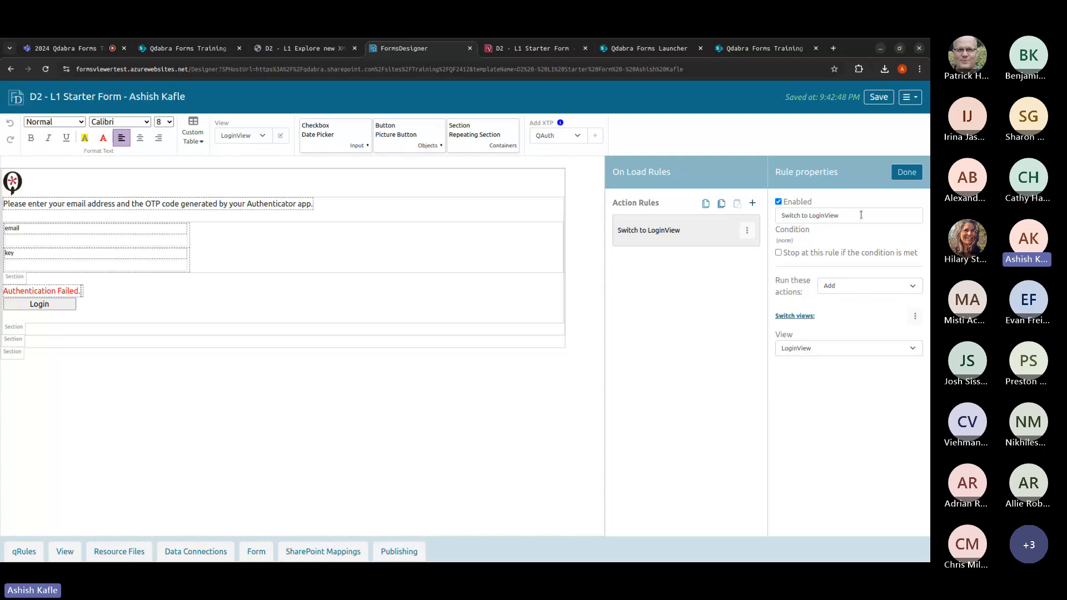
{"action": "left_click", "coordinate": [785, 241]}
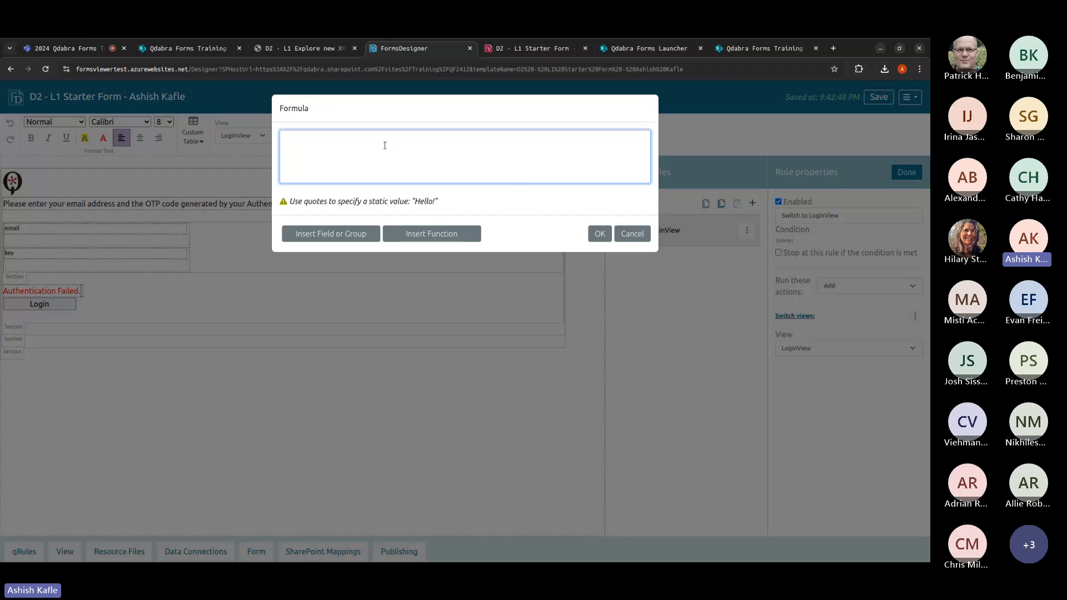
After checking the lab guide, reopen the Switch to LoginView rule's empty condition formula editor.
{"action": "left_click", "coordinate": [302, 48]}
{"action": "scroll", "coordinate": [439, 268], "scroll_direction": "down", "scroll_amount": 5}
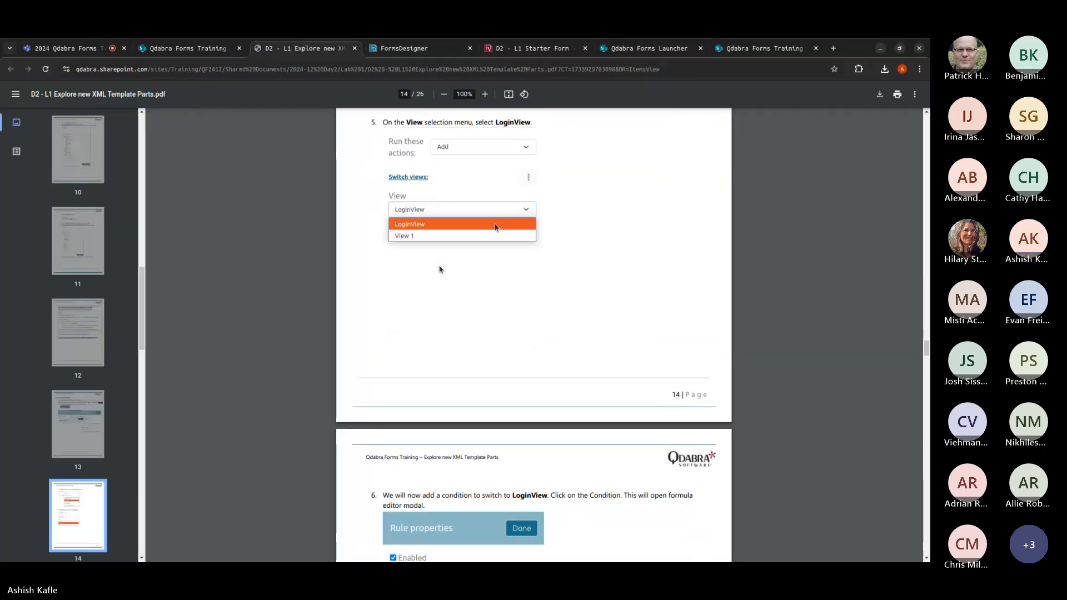
{"action": "scroll", "coordinate": [439, 269], "scroll_direction": "down", "scroll_amount": 6}
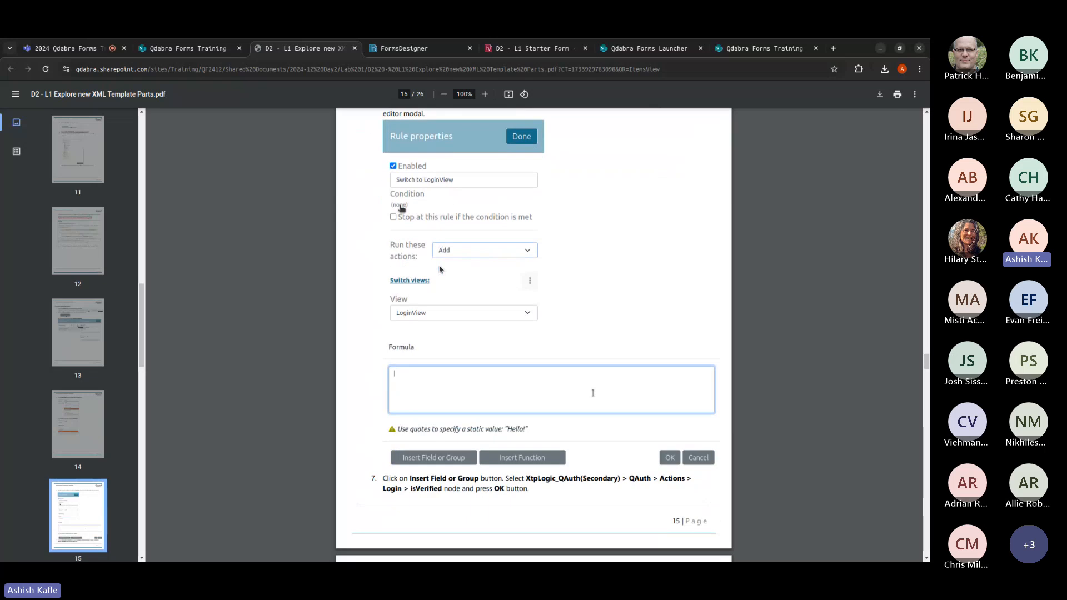
{"action": "left_click", "coordinate": [414, 44]}
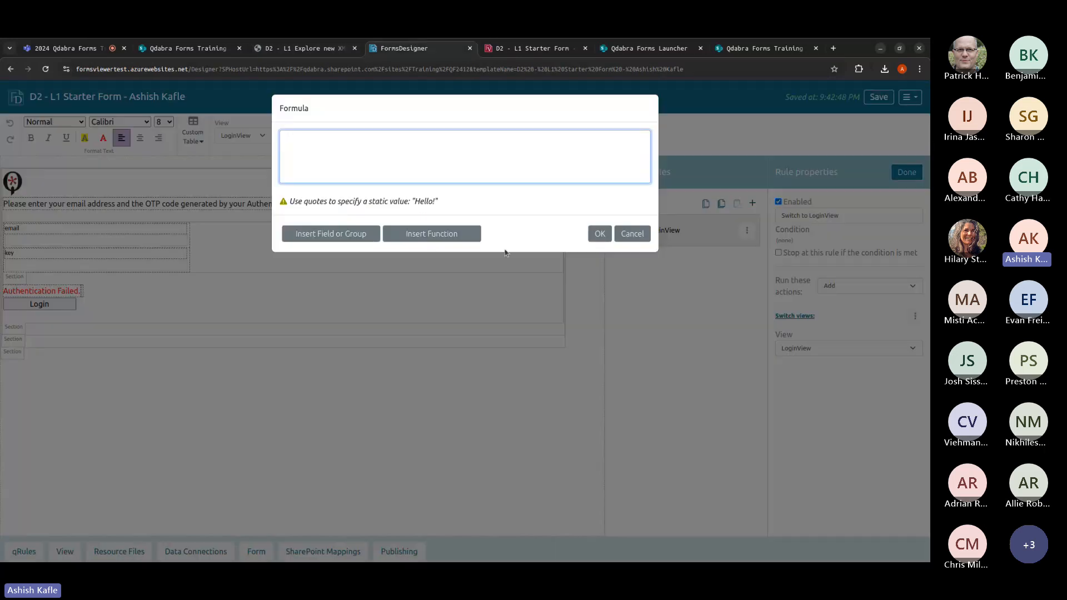
{"action": "left_click", "coordinate": [628, 237]}
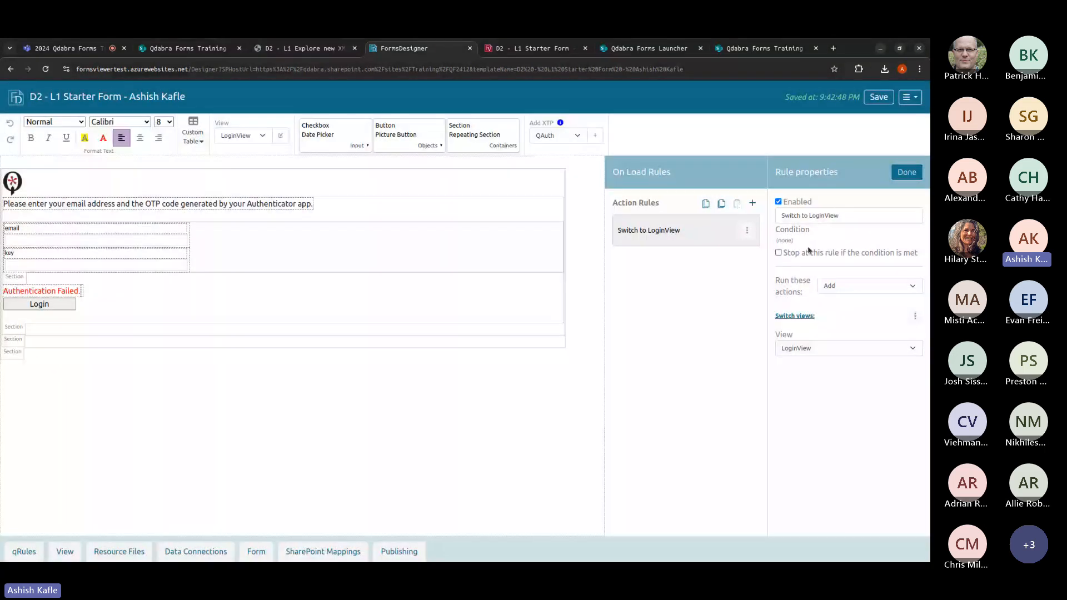
{"action": "left_click", "coordinate": [783, 240]}
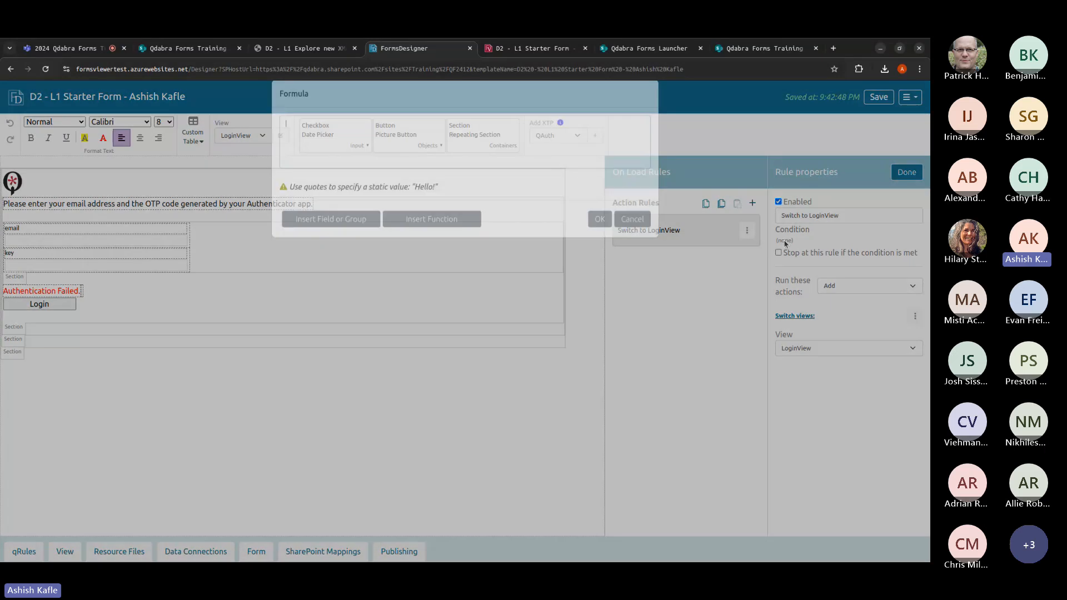
Open the field picker for the condition and switch its data source to XtpLogic_QAuth (Secondary).
{"action": "left_click", "coordinate": [309, 48]}
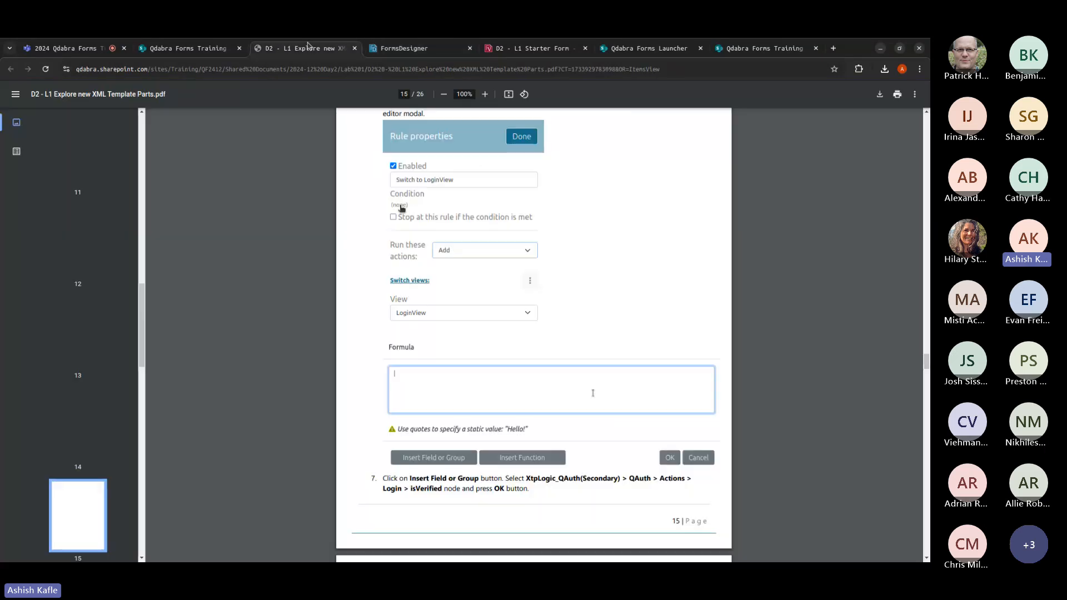
{"action": "scroll", "coordinate": [448, 311], "scroll_direction": "down", "scroll_amount": 5}
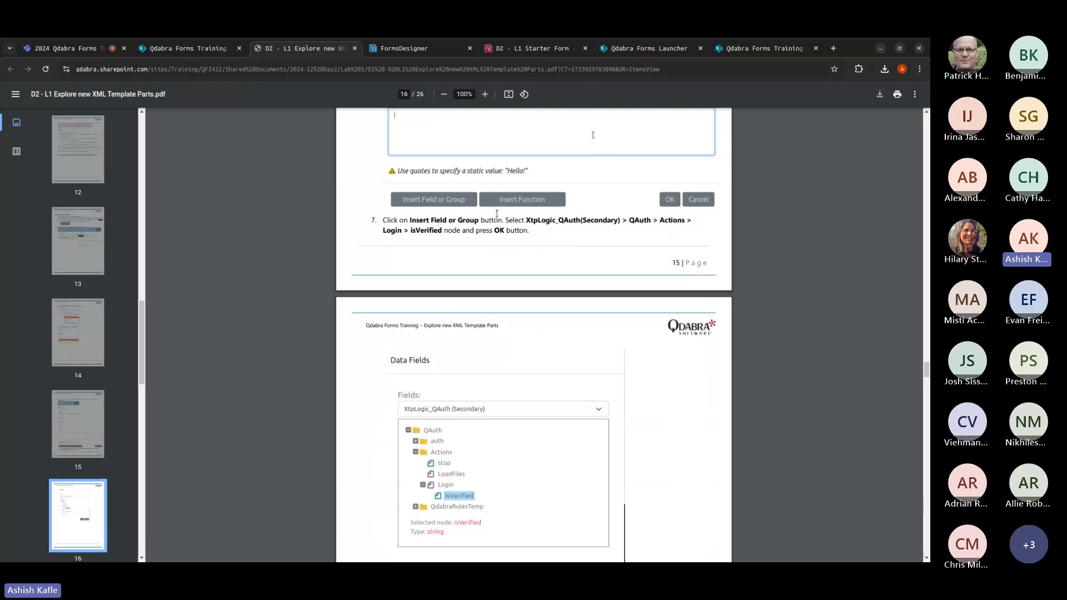
{"action": "double_click", "coordinate": [422, 230]}
{"action": "left_click", "coordinate": [413, 50]}
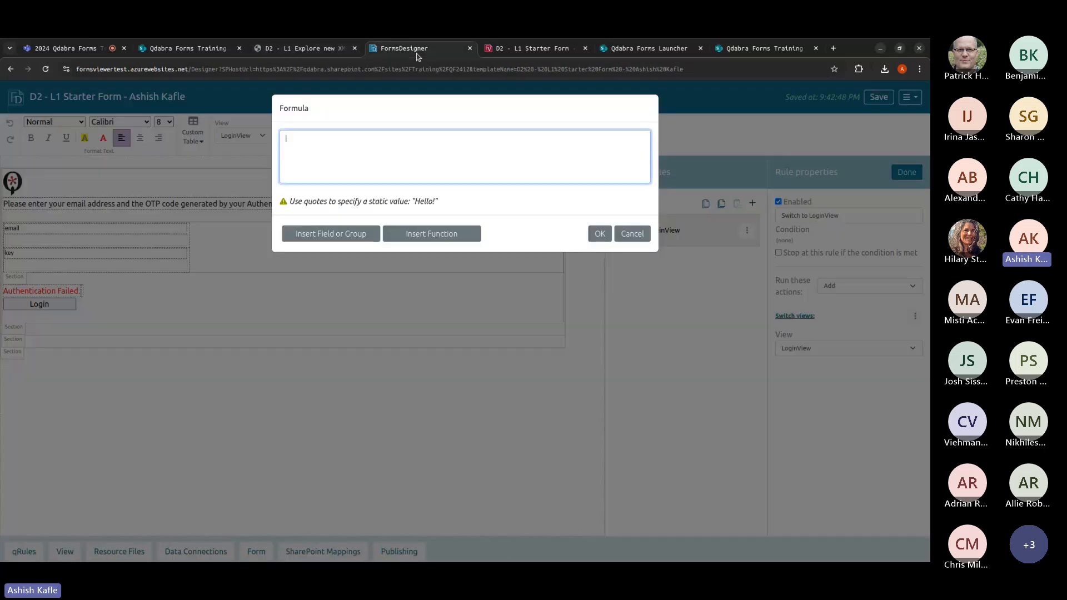
{"action": "left_click", "coordinate": [345, 235]}
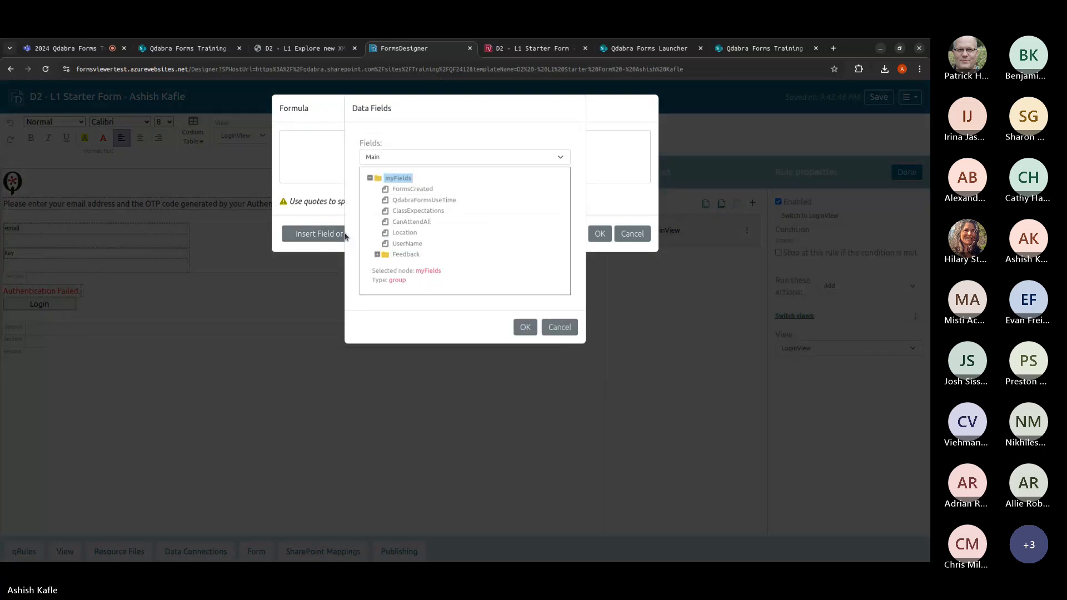
{"action": "left_click", "coordinate": [396, 158]}
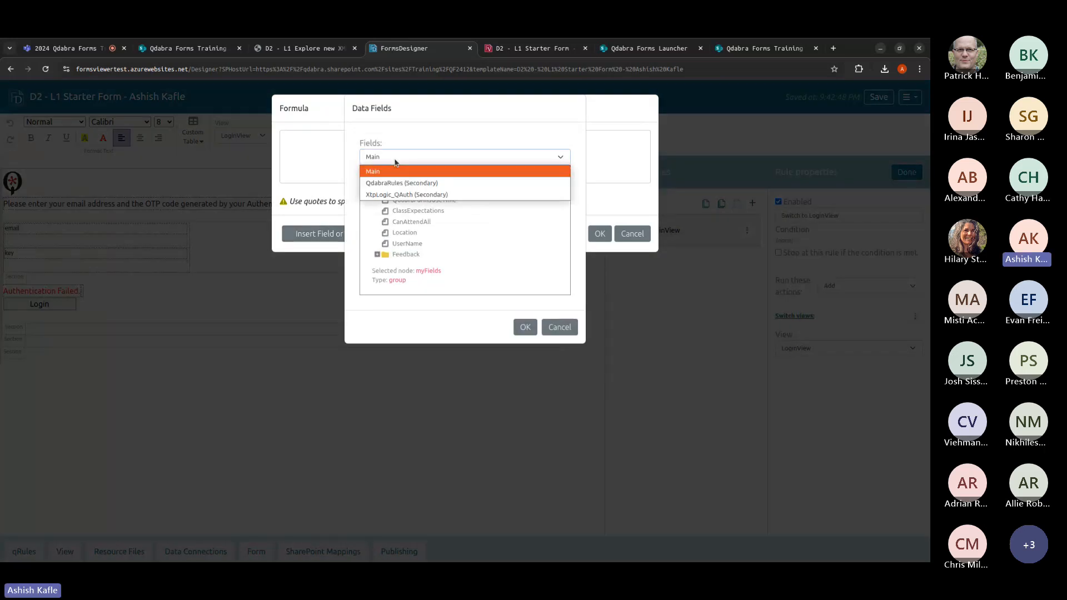
{"action": "left_click", "coordinate": [419, 195]}
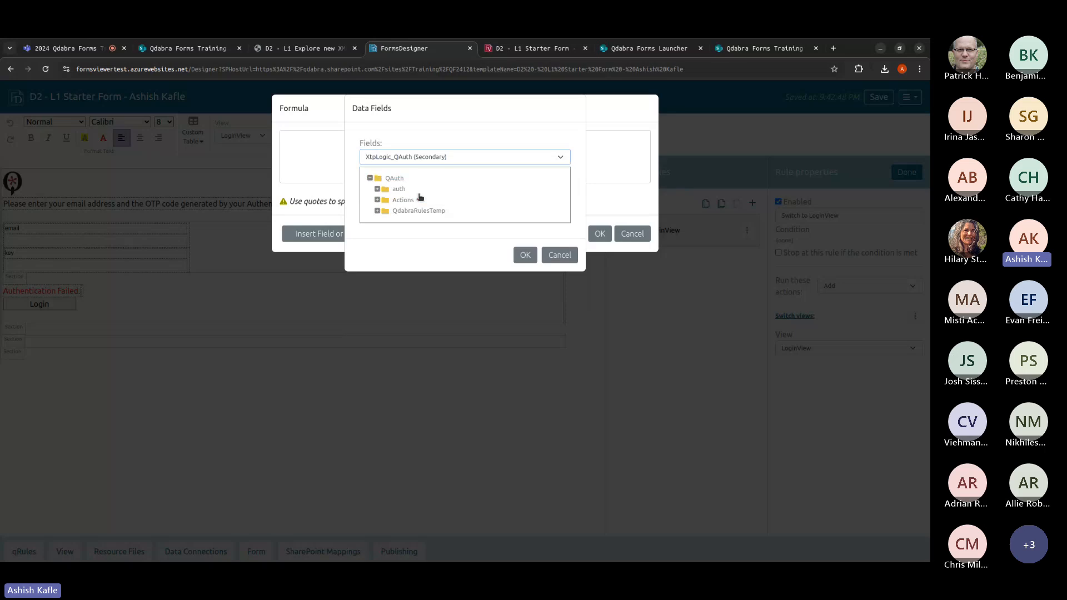
{"action": "left_click", "coordinate": [303, 48]}
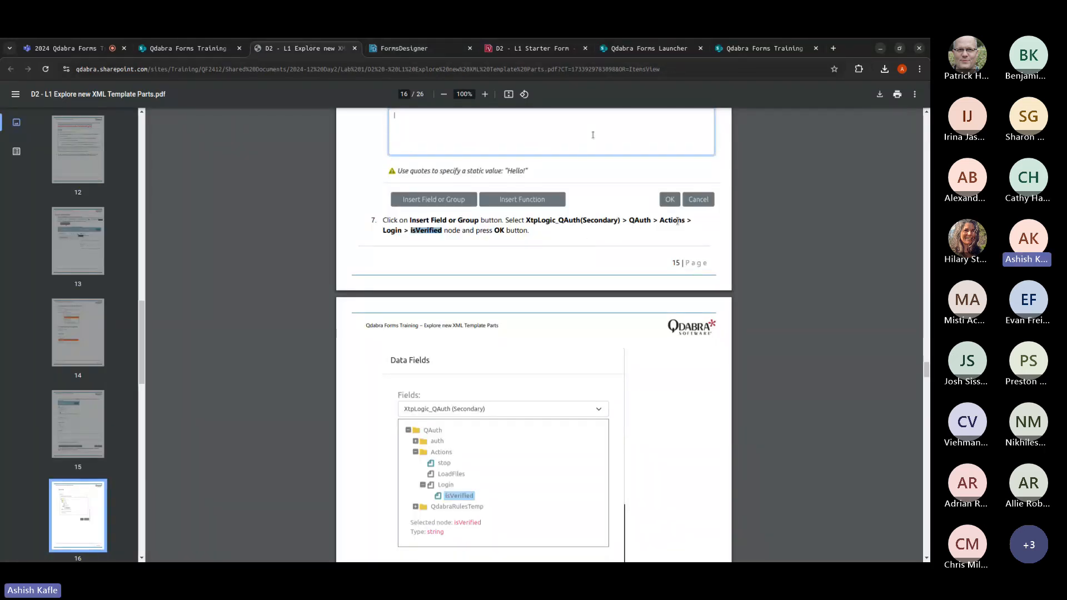
{"action": "left_click", "coordinate": [413, 47]}
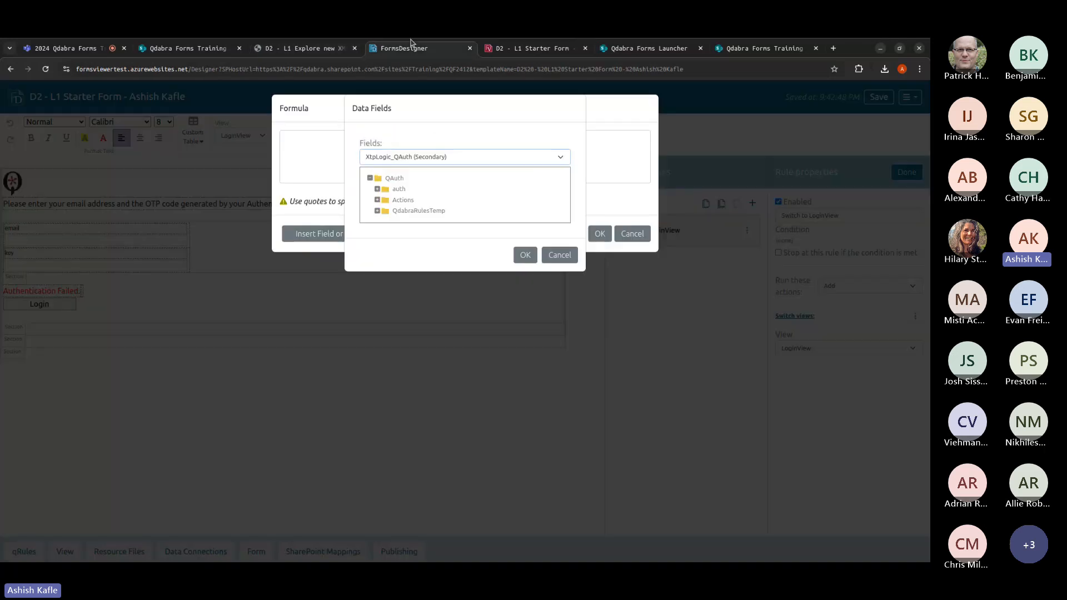
{"action": "left_click", "coordinate": [377, 199]}
{"action": "left_click", "coordinate": [384, 233]}
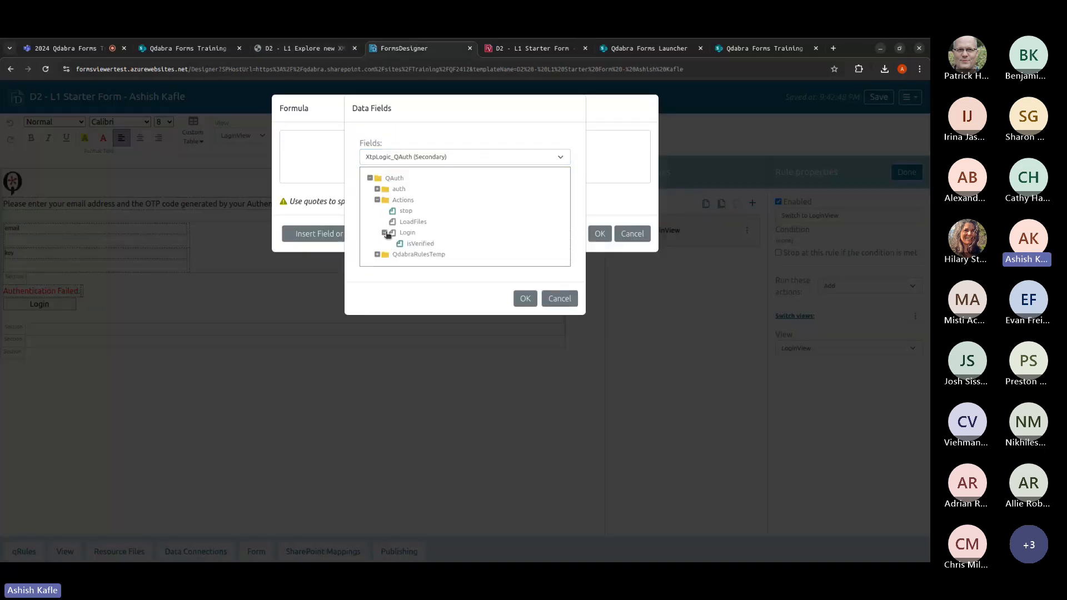
{"action": "left_click", "coordinate": [420, 244]}
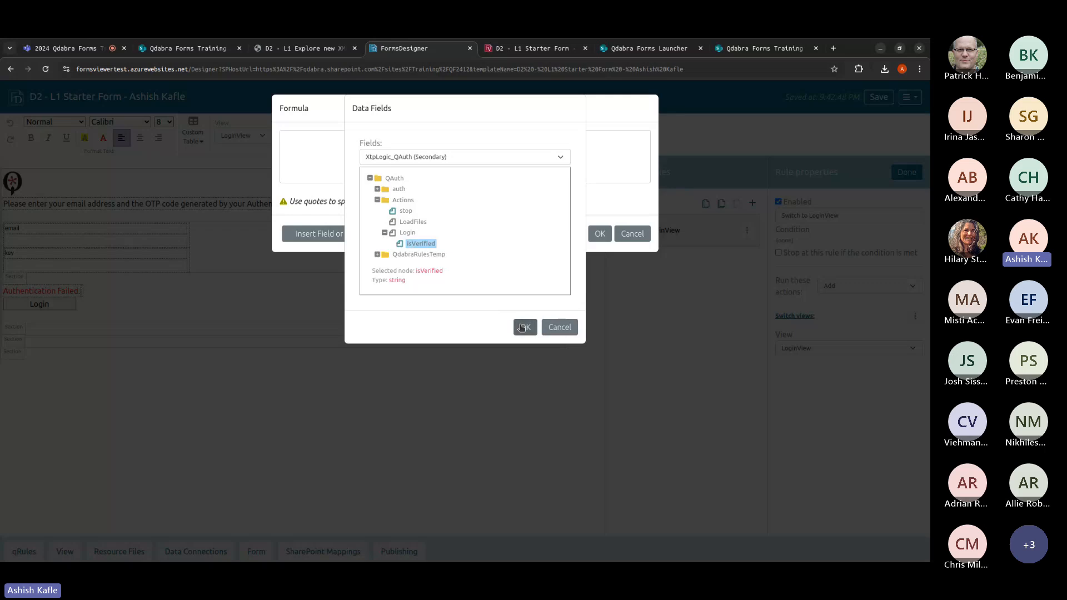
{"action": "left_click", "coordinate": [523, 327]}
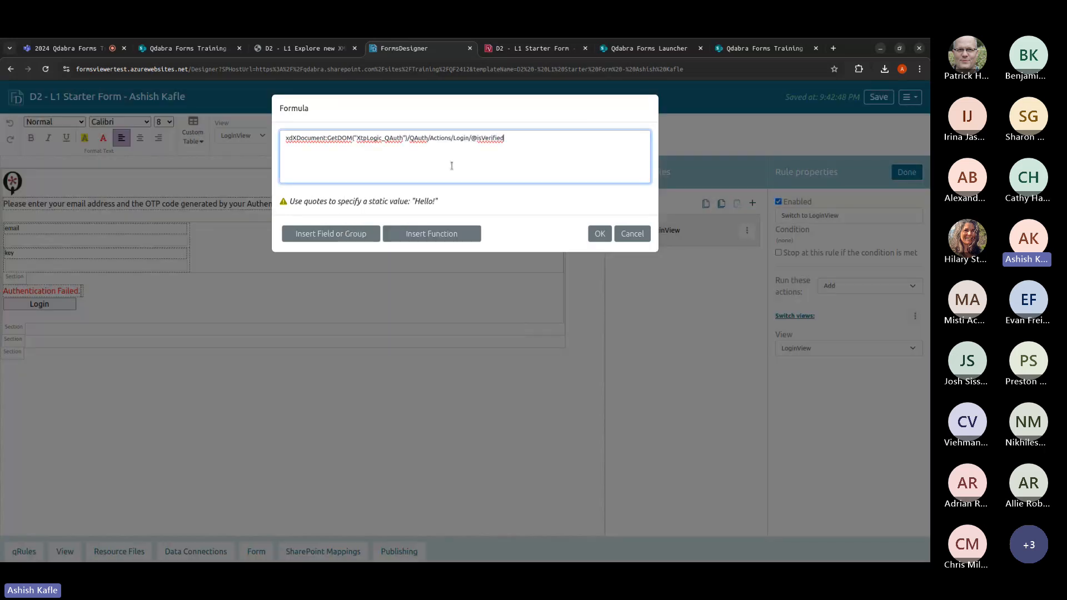
{"action": "left_click", "coordinate": [276, 44]}
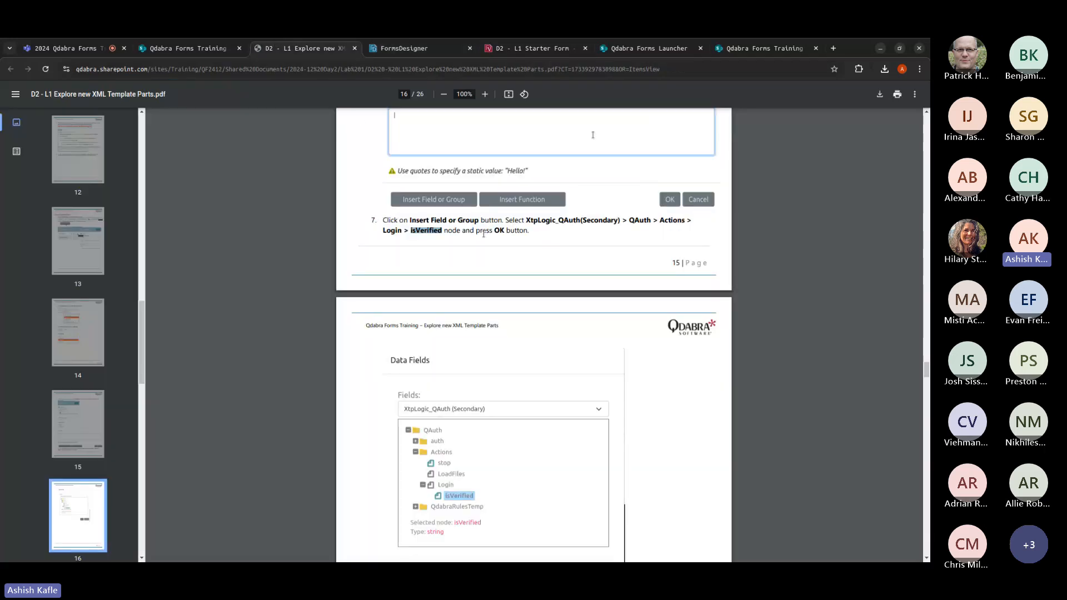
Append != "true" to the isVerified reference and confirm the condition formula.
{"action": "scroll", "coordinate": [532, 265], "scroll_direction": "down", "scroll_amount": 2}
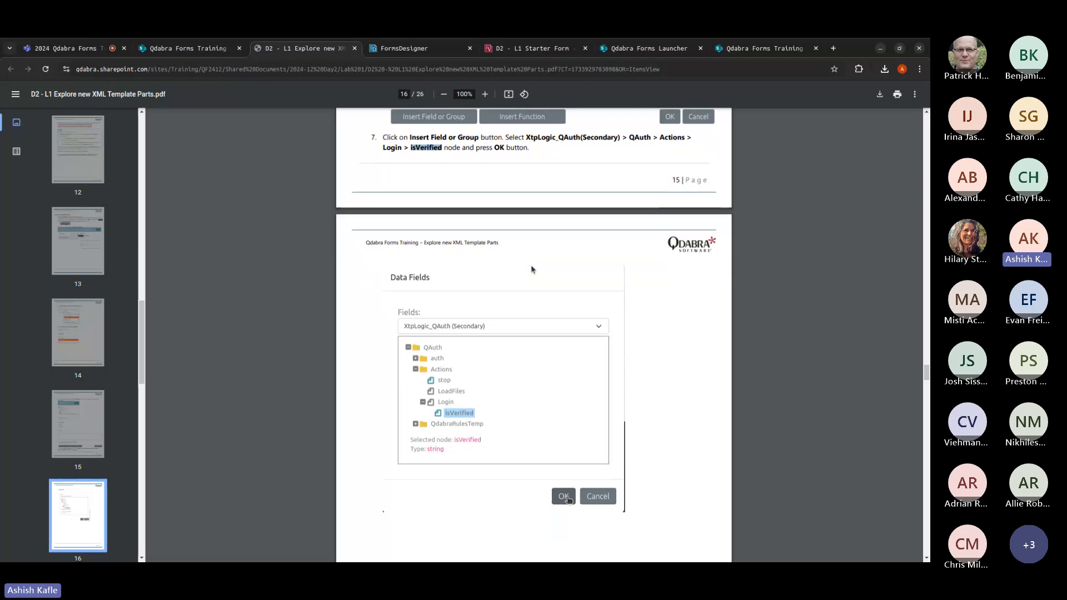
{"action": "scroll", "coordinate": [531, 269], "scroll_direction": "down", "scroll_amount": 6}
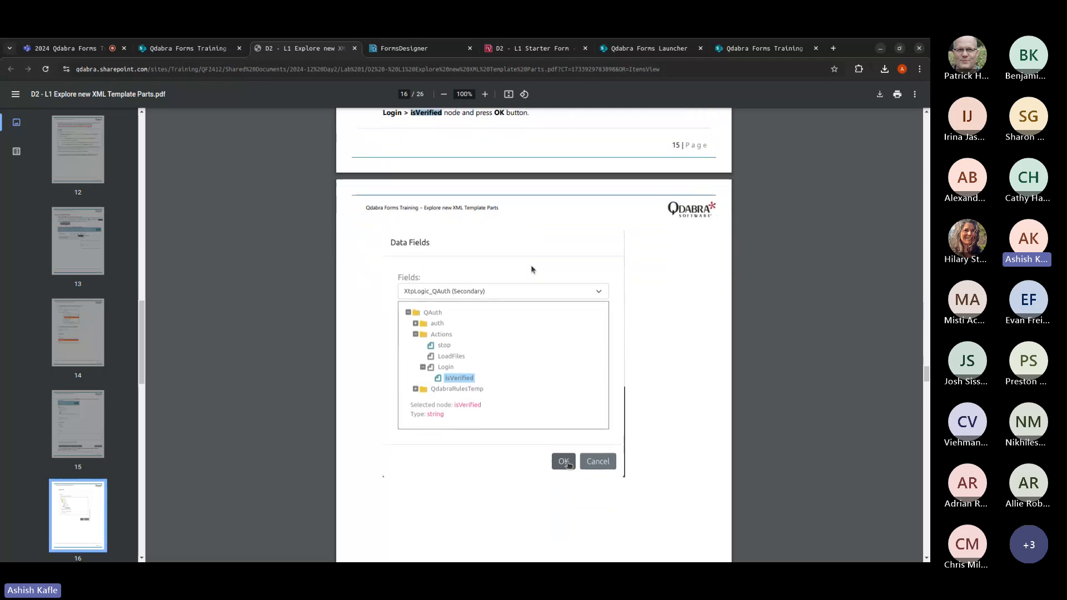
{"action": "scroll", "coordinate": [531, 267], "scroll_direction": "down", "scroll_amount": 3}
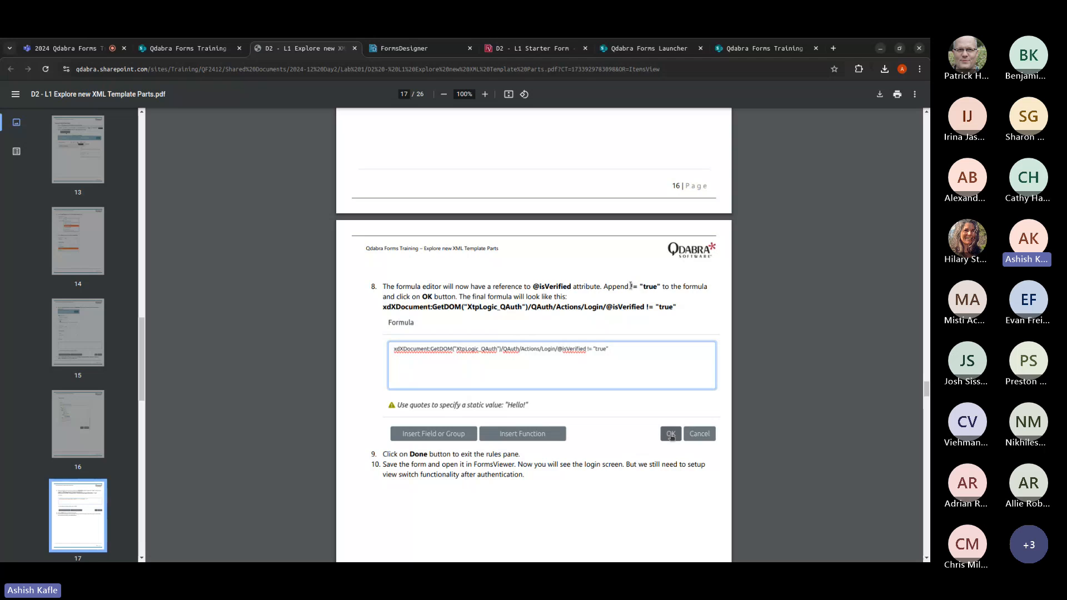
{"action": "left_click_drag", "start_coordinate": [630, 286], "coordinate": [660, 285]}
{"action": "key", "text": "ctrl+c"}
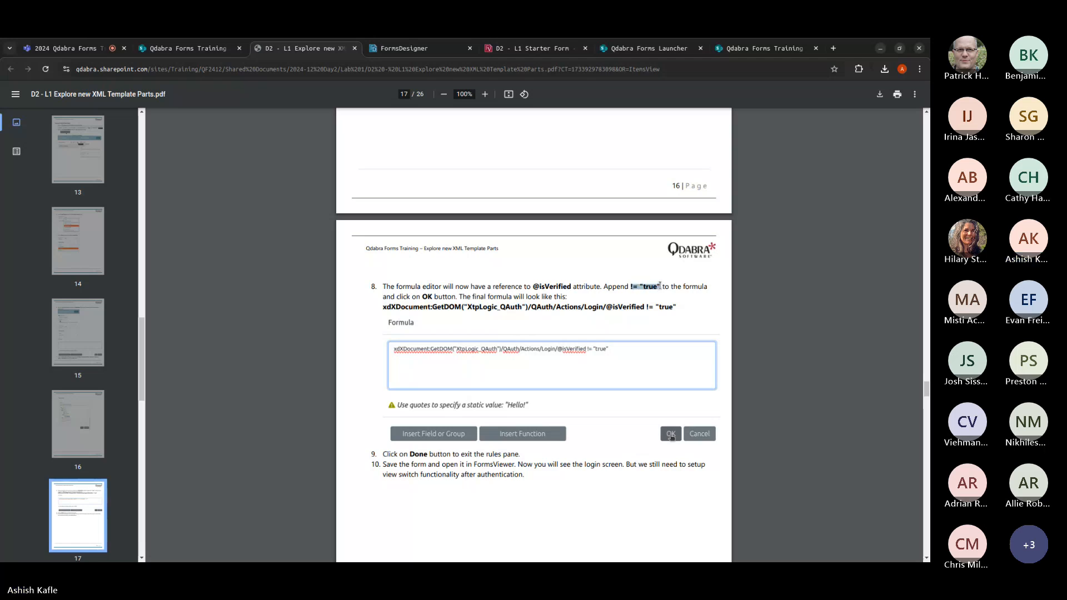
{"action": "left_click", "coordinate": [404, 49]}
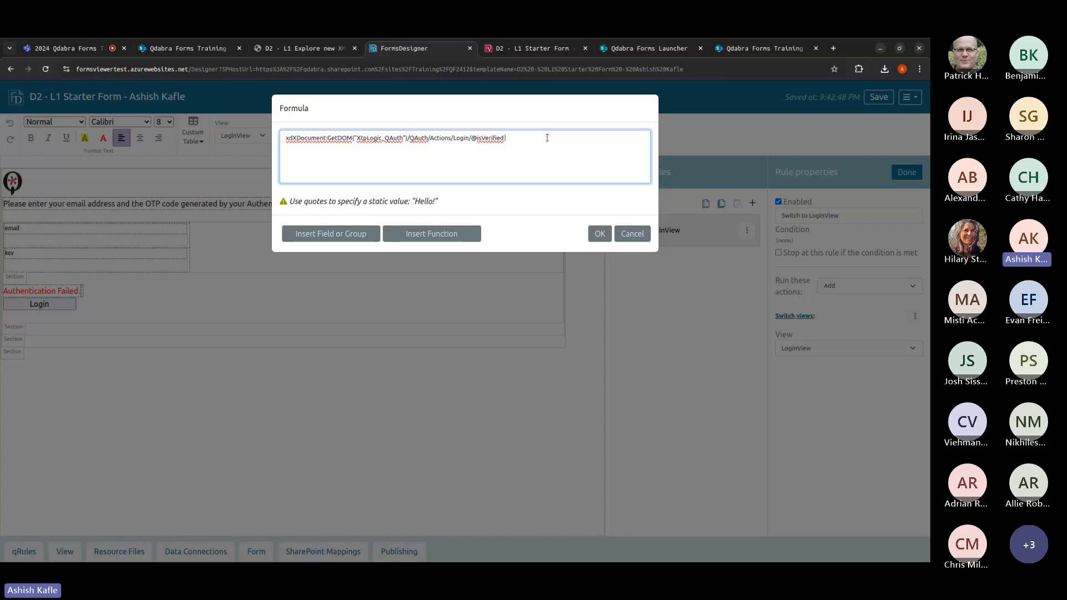
{"action": "key", "text": "ctrl+v"}
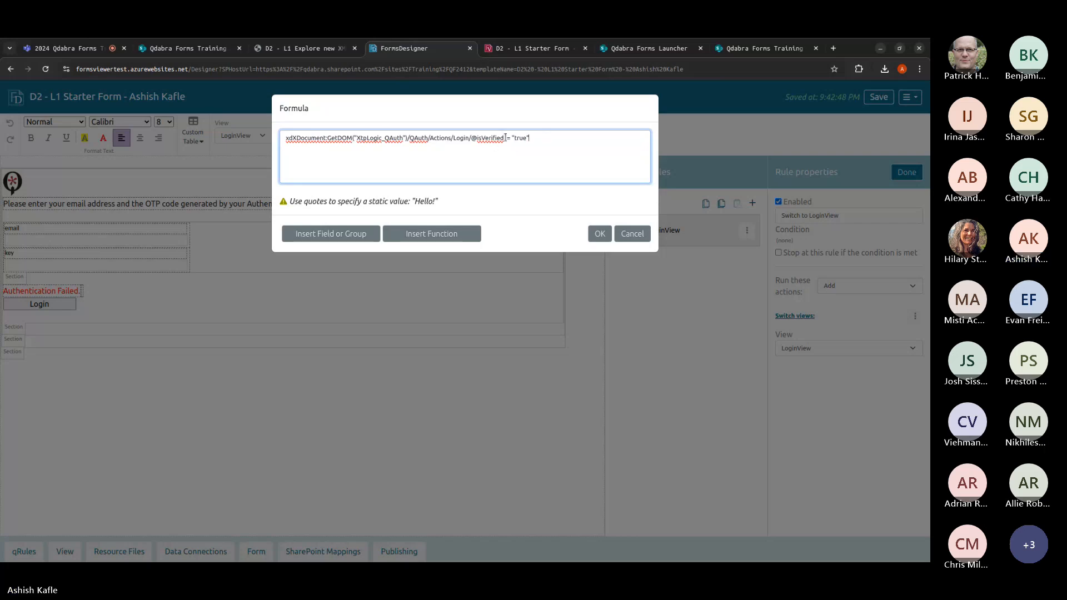
{"action": "key", "text": "BackSpace"}
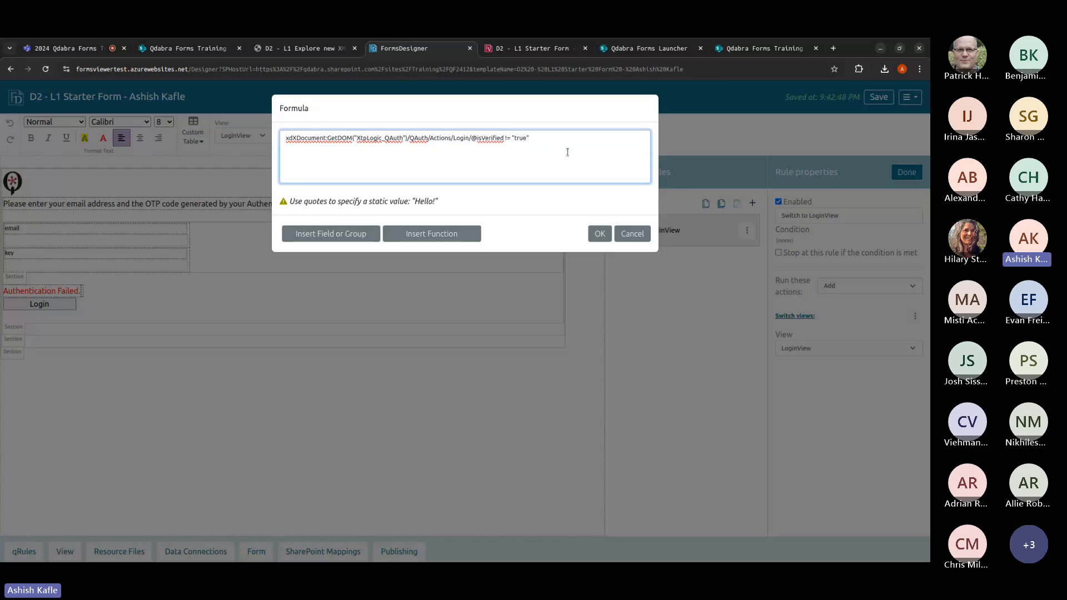
{"action": "left_click", "coordinate": [599, 236]}
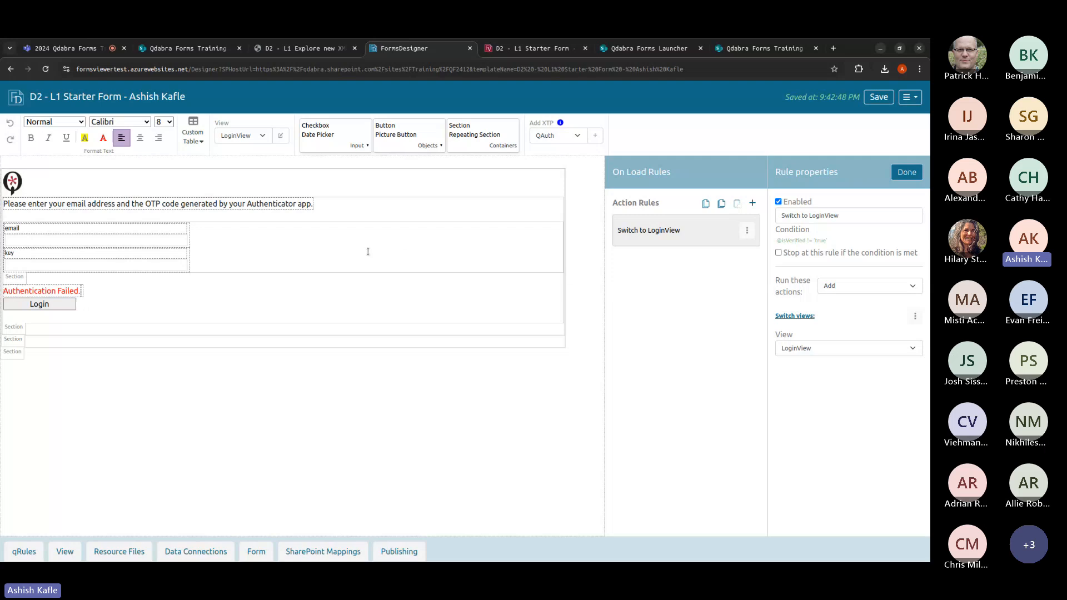
Finish the Switch to LoginView rule and save the form, then review the lab guide.
{"action": "left_click", "coordinate": [915, 174]}
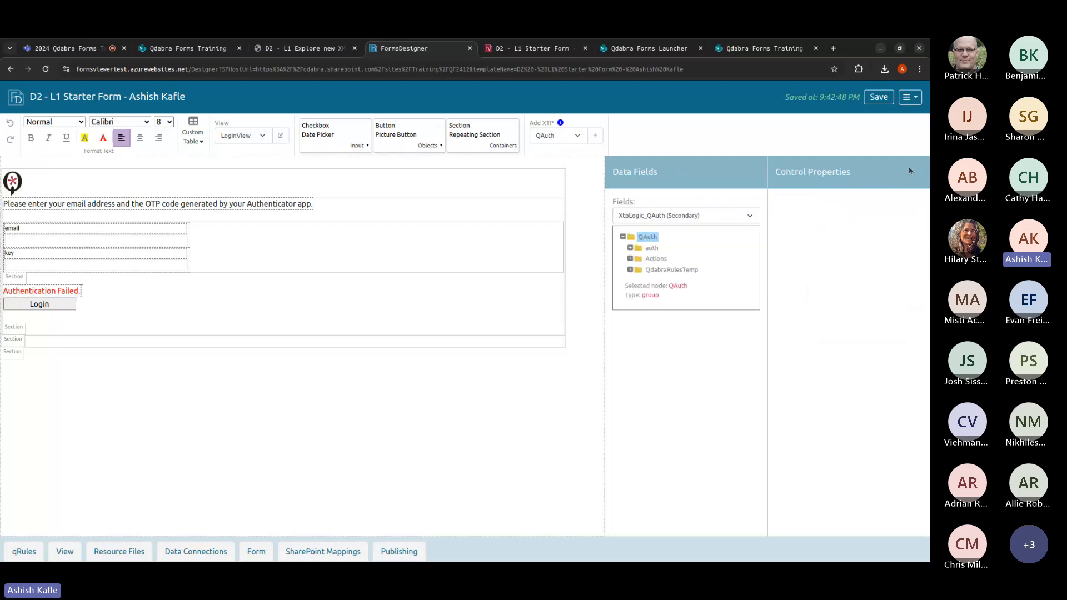
{"action": "left_click", "coordinate": [876, 100]}
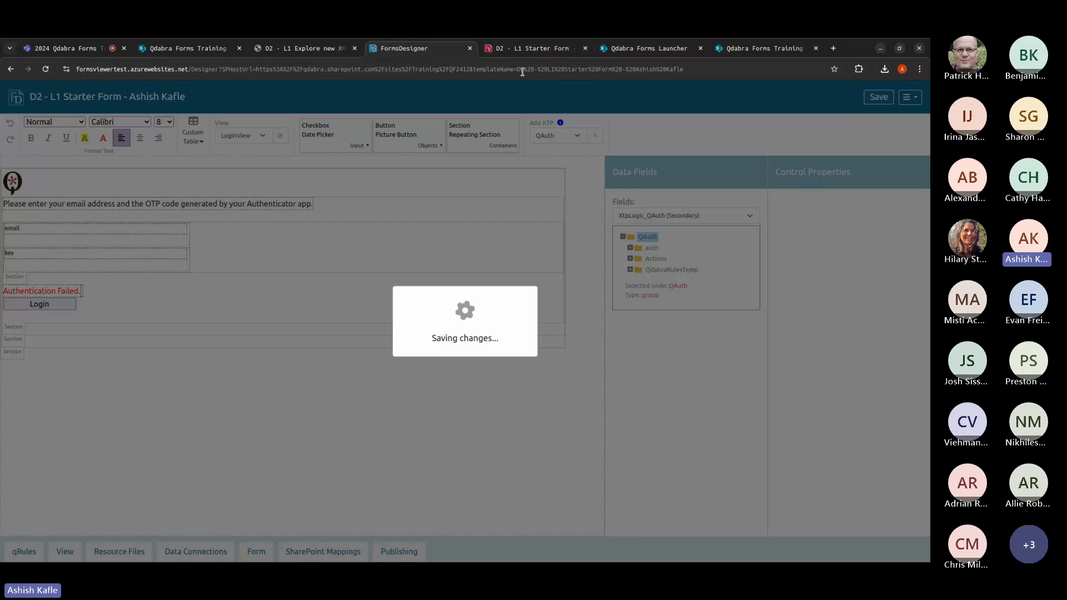
{"action": "left_click", "coordinate": [314, 45]}
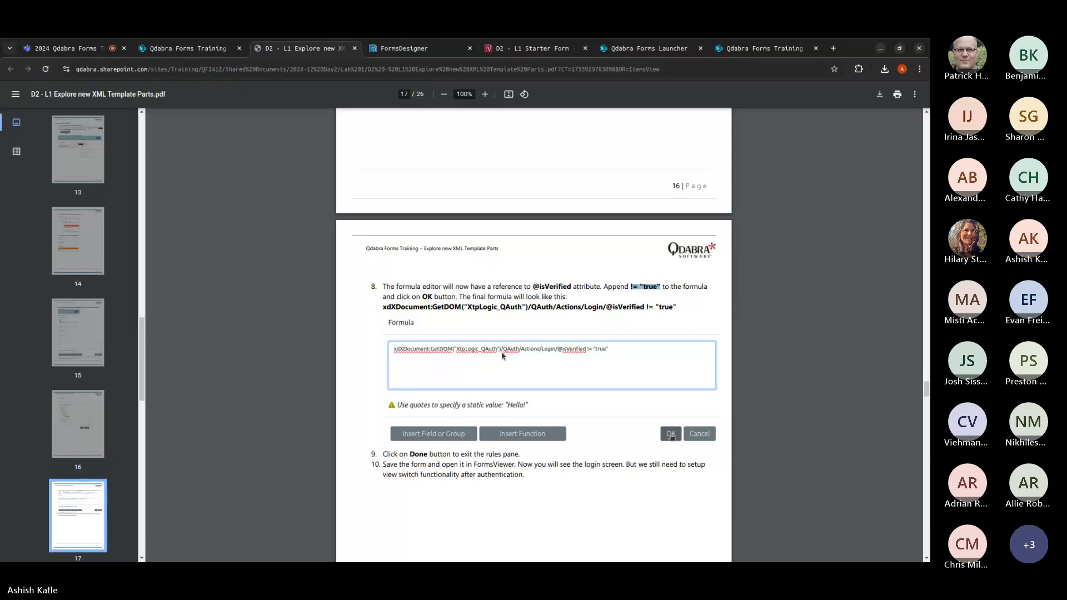
{"action": "scroll", "coordinate": [502, 357], "scroll_direction": "down", "scroll_amount": 3}
{"action": "scroll", "coordinate": [502, 356], "scroll_direction": "down", "scroll_amount": 1}
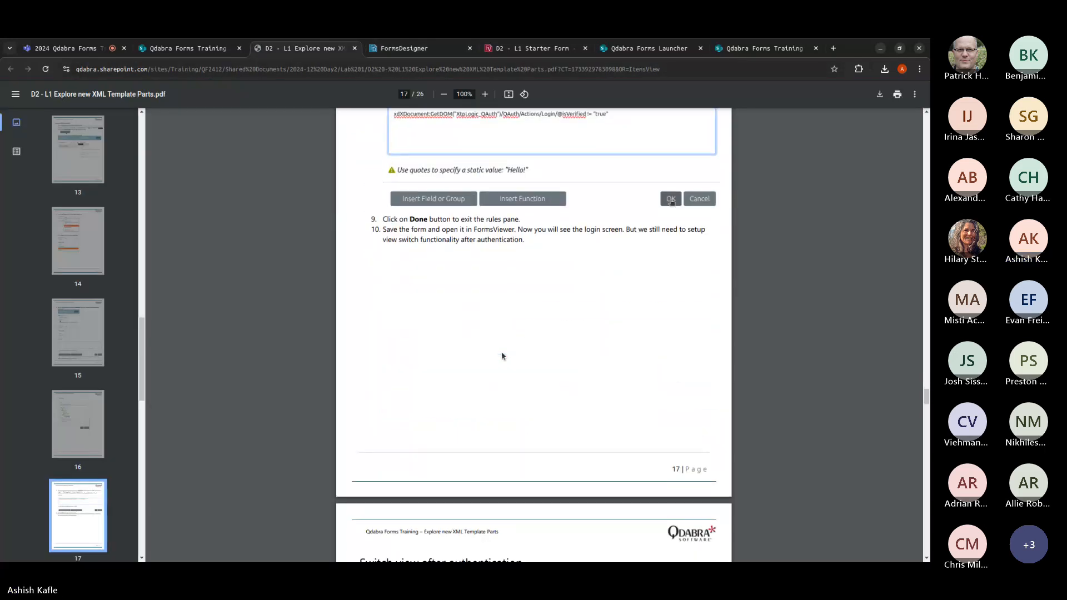
{"action": "left_click", "coordinate": [411, 47]}
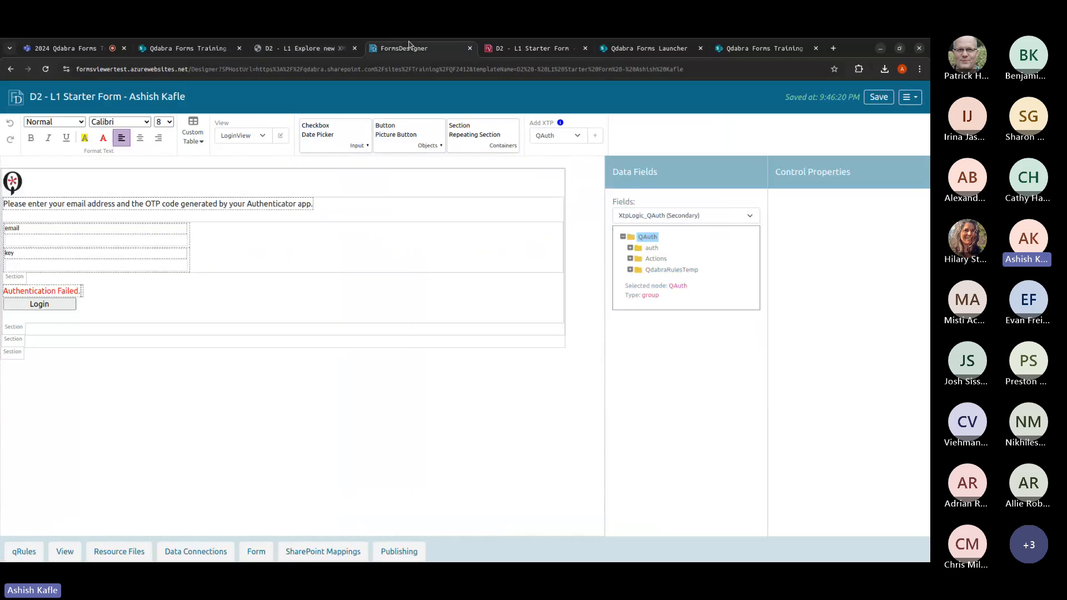
Open the form in FormsViewer, replacing the old tab, and attempt a blank login to see authentication fail.
{"action": "left_click", "coordinate": [910, 98]}
{"action": "left_click", "coordinate": [863, 118]}
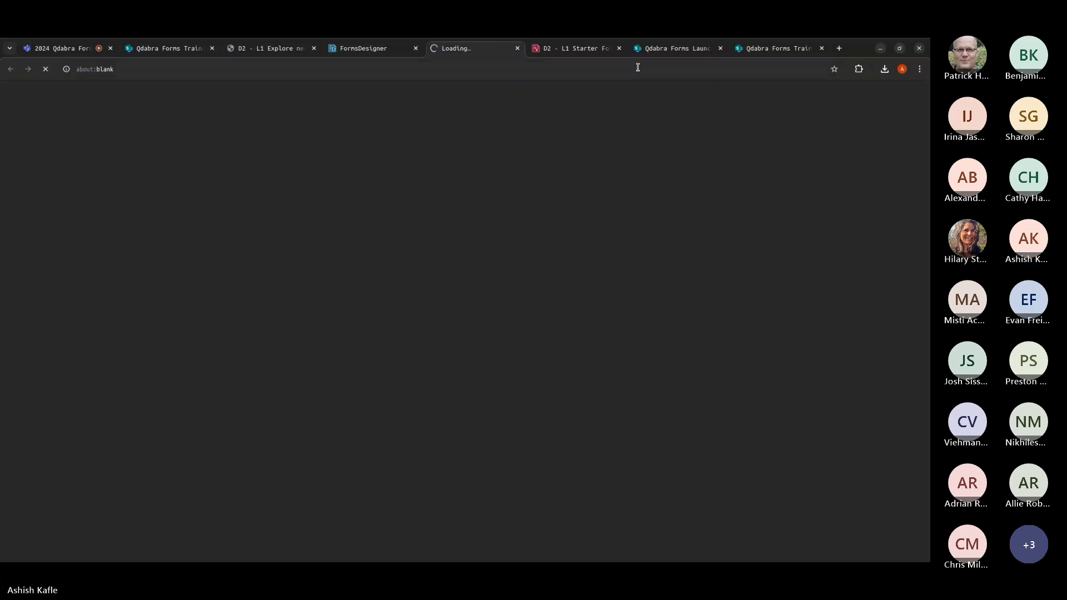
{"action": "left_click", "coordinate": [619, 48]}
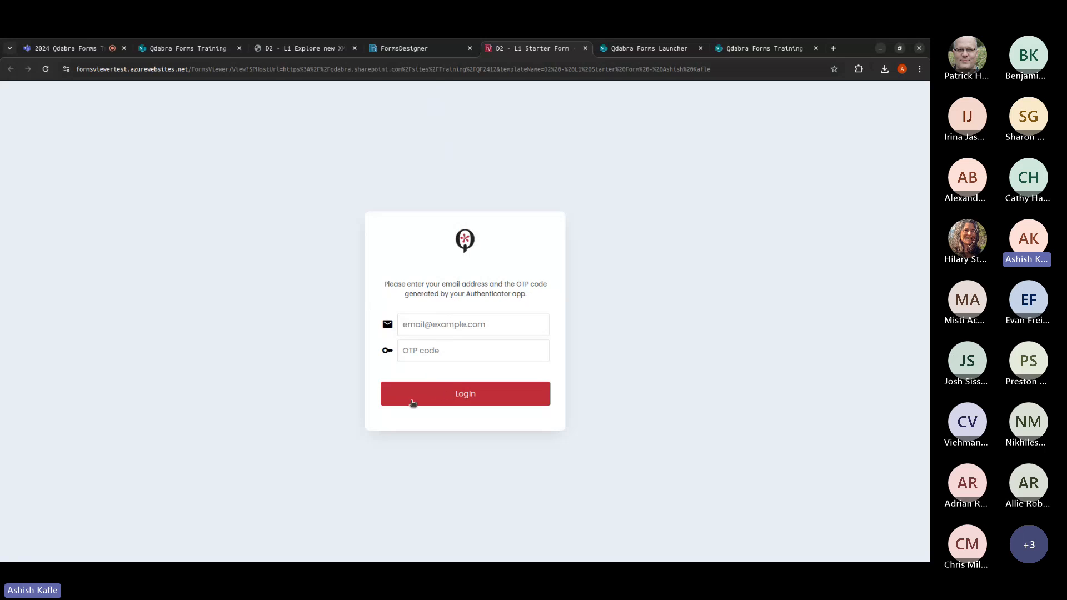
{"action": "left_click", "coordinate": [448, 395]}
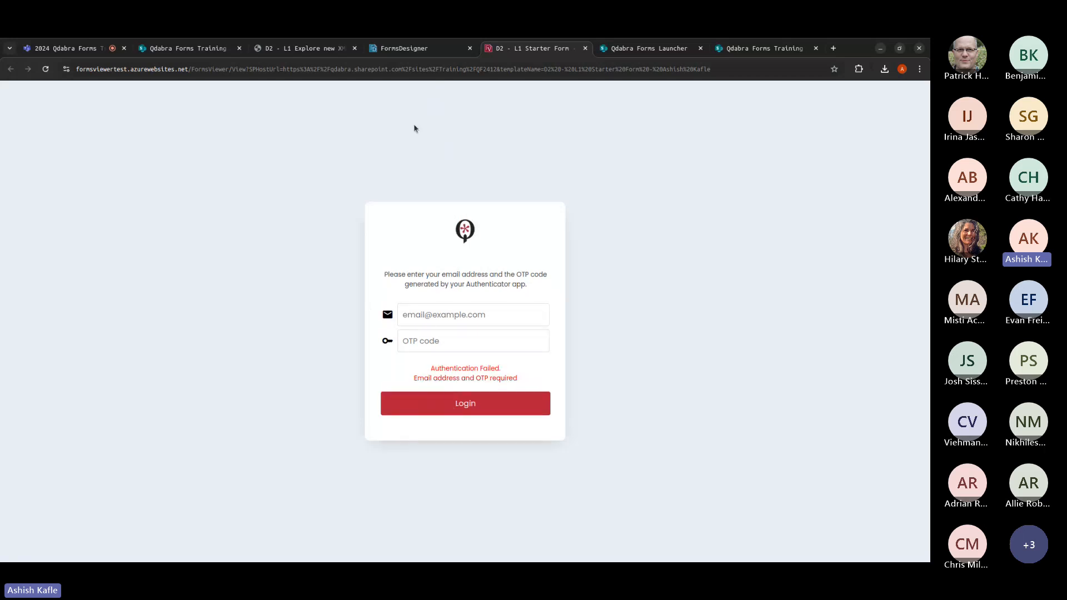
{"action": "left_click", "coordinate": [412, 44]}
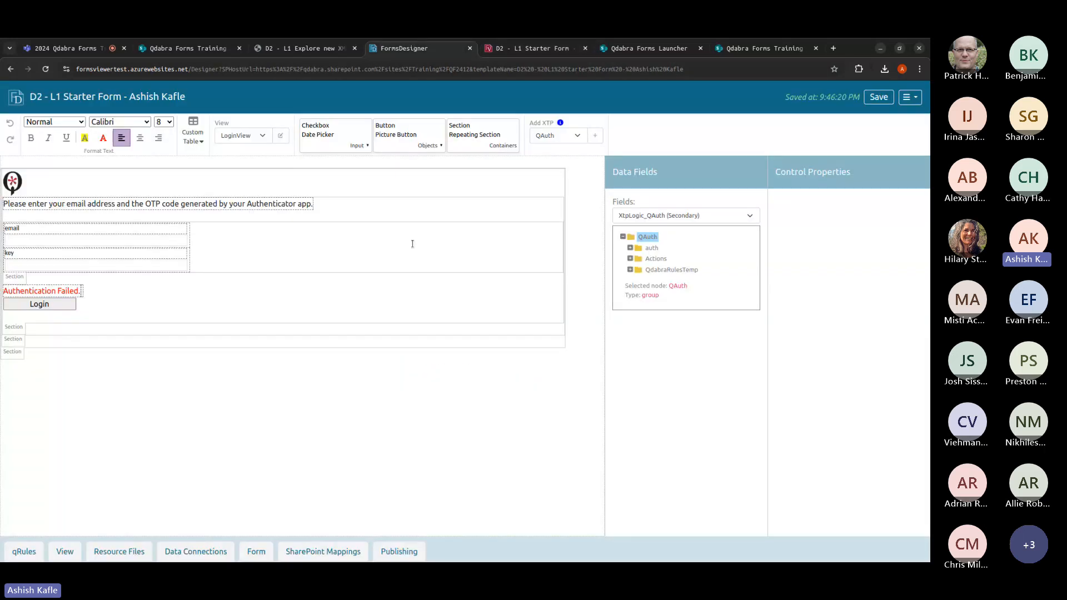
On LoginView, select the Login button and show its rules, revealing the existing Login action rule.
{"action": "left_click", "coordinate": [302, 48]}
{"action": "scroll", "coordinate": [426, 282], "scroll_direction": "down", "scroll_amount": 5}
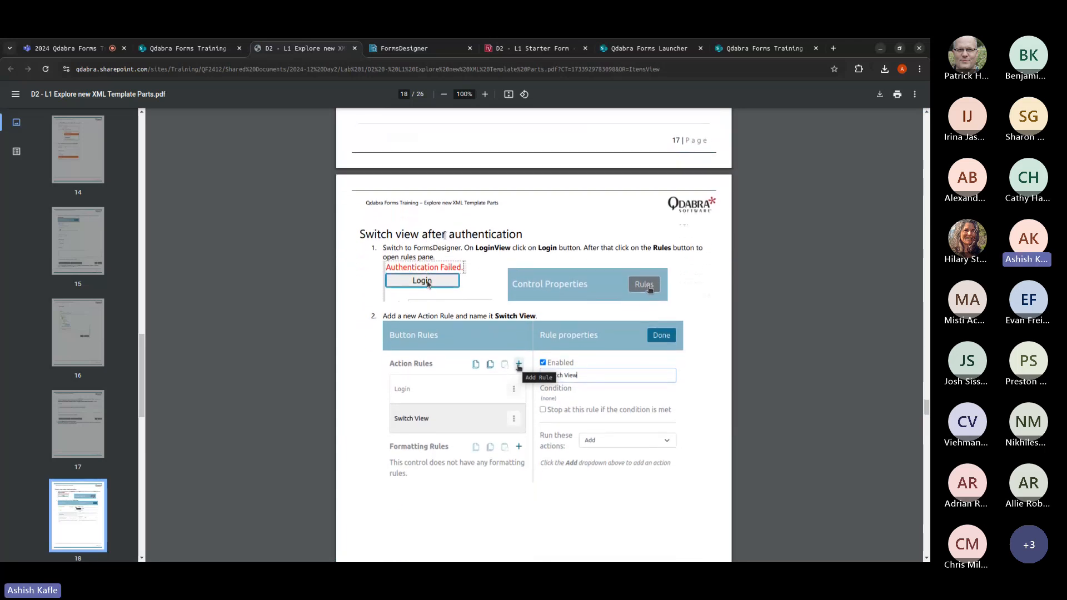
{"action": "scroll", "coordinate": [504, 248], "scroll_direction": "down", "scroll_amount": 1}
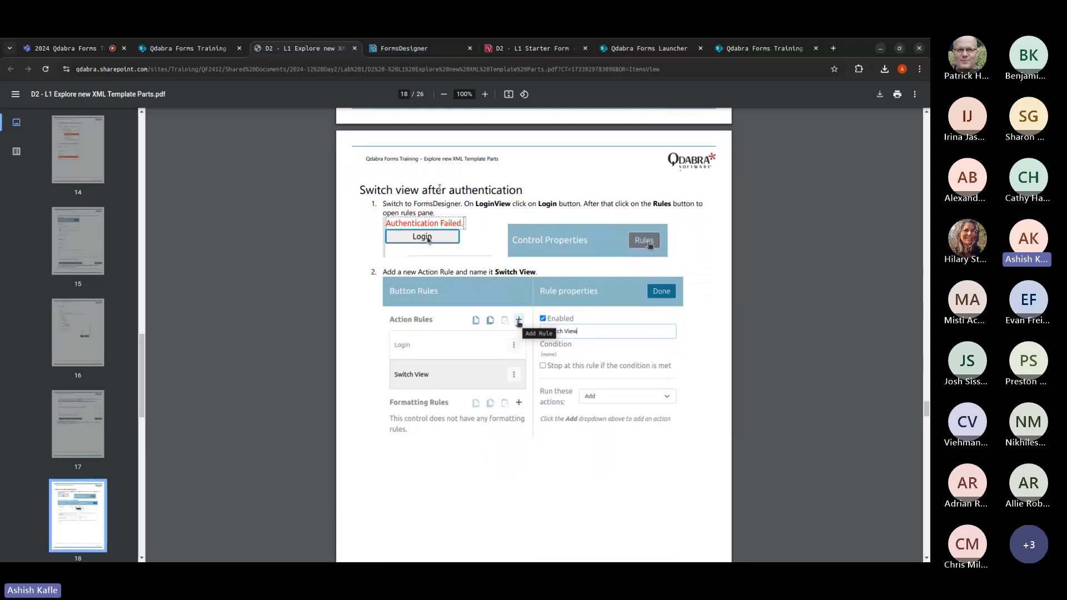
{"action": "left_click", "coordinate": [418, 49]}
{"action": "left_click", "coordinate": [239, 136]}
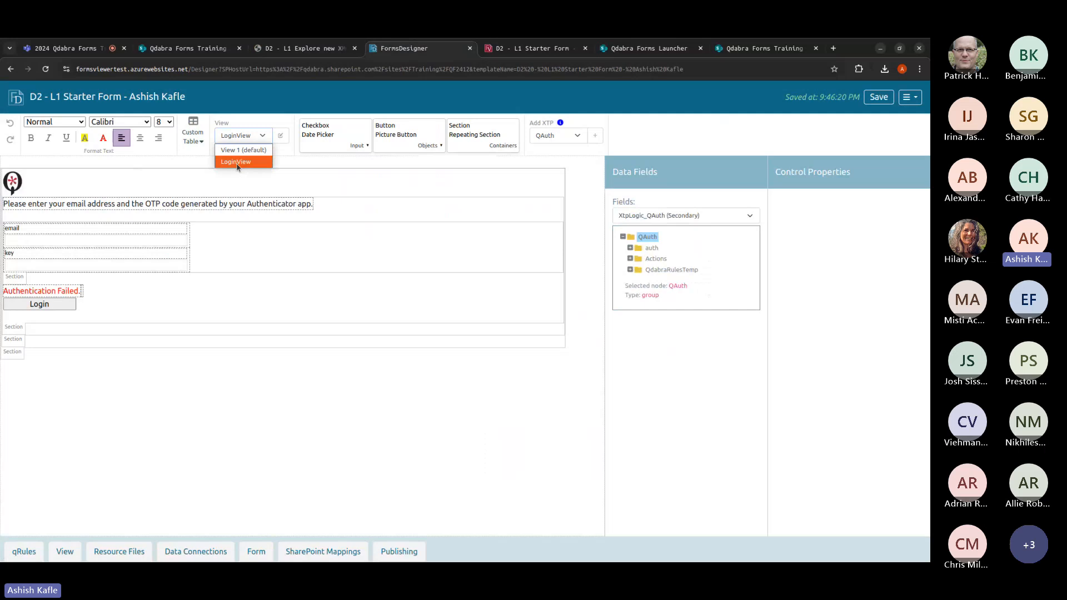
{"action": "left_click", "coordinate": [237, 162]}
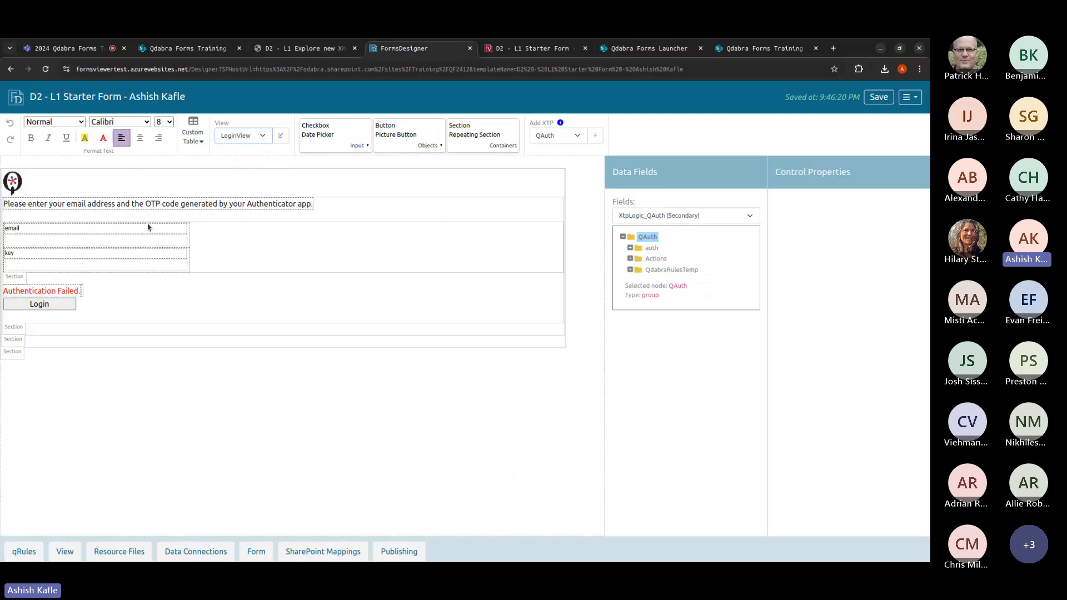
{"action": "left_click", "coordinate": [42, 309]}
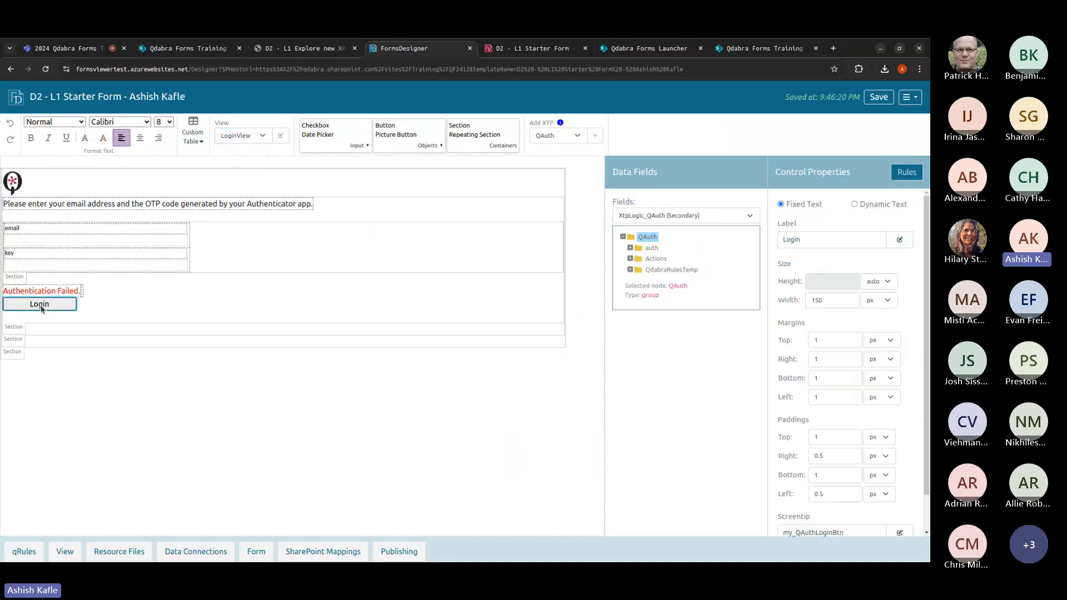
{"action": "left_click", "coordinate": [908, 172]}
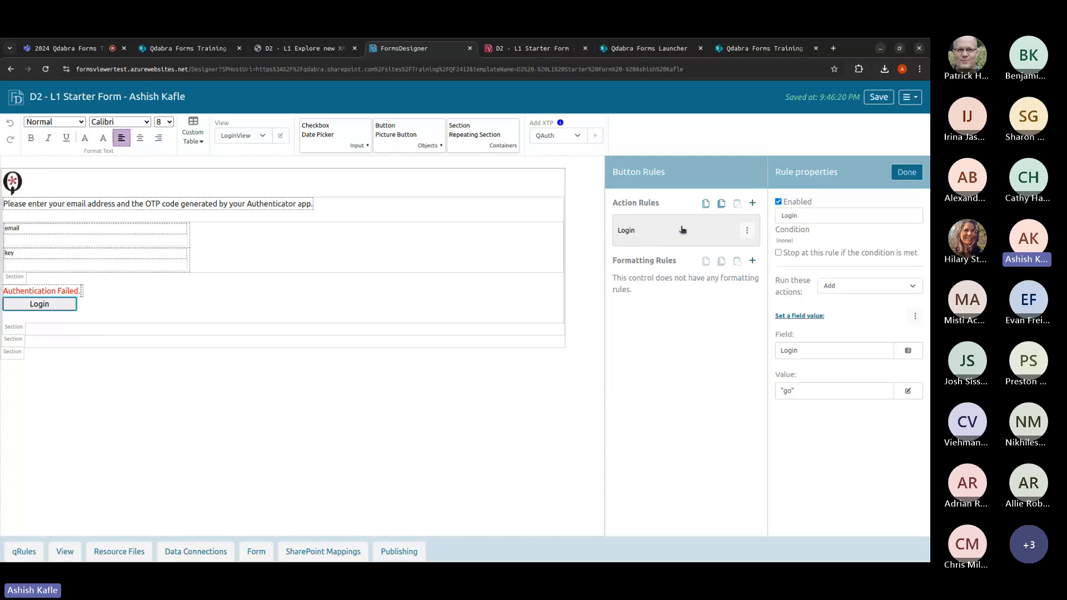
Add a new action rule to the Login button and name it 'Switch View'.
{"action": "left_click", "coordinate": [753, 203]}
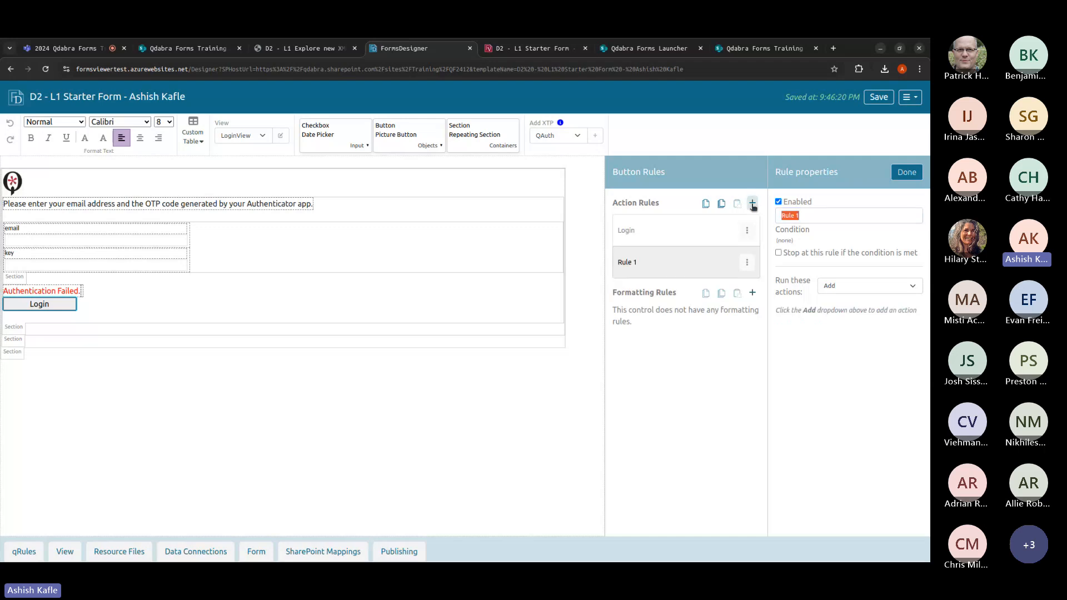
{"action": "left_click", "coordinate": [316, 48]}
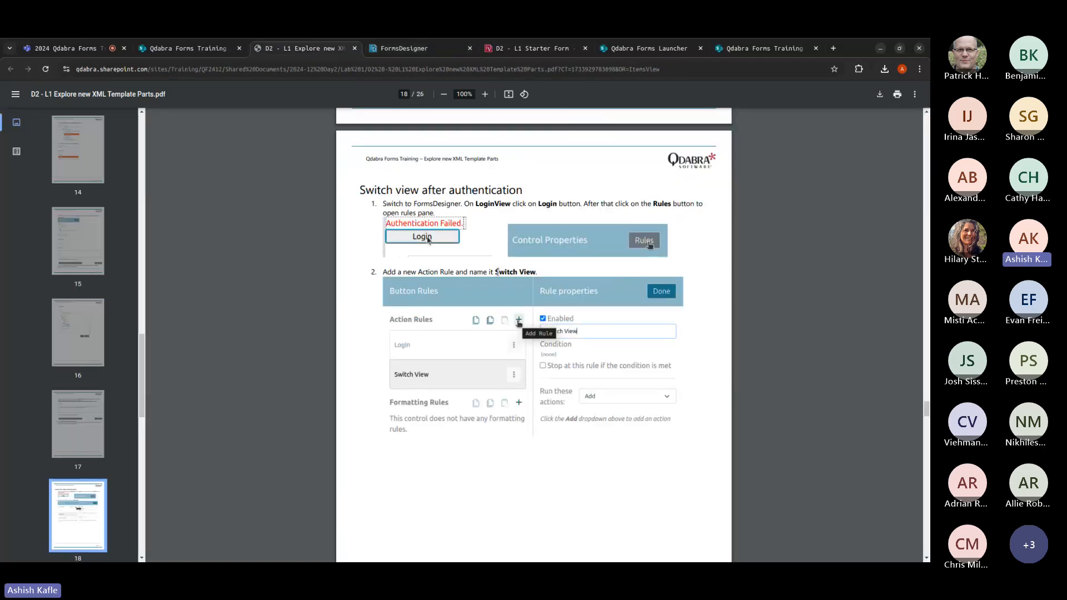
{"action": "left_click_drag", "start_coordinate": [495, 271], "coordinate": [538, 270]}
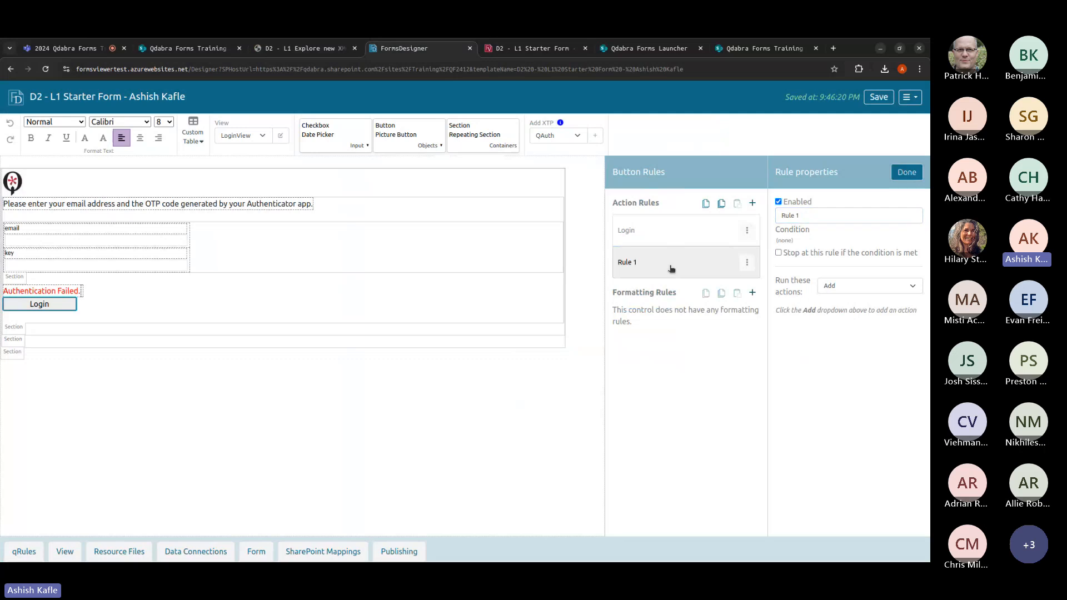
{"action": "key", "text": "ctrl+shift+Left"}
{"action": "key", "text": "ctrl+shift+Left"}
{"action": "type", "text": "Switch View"}
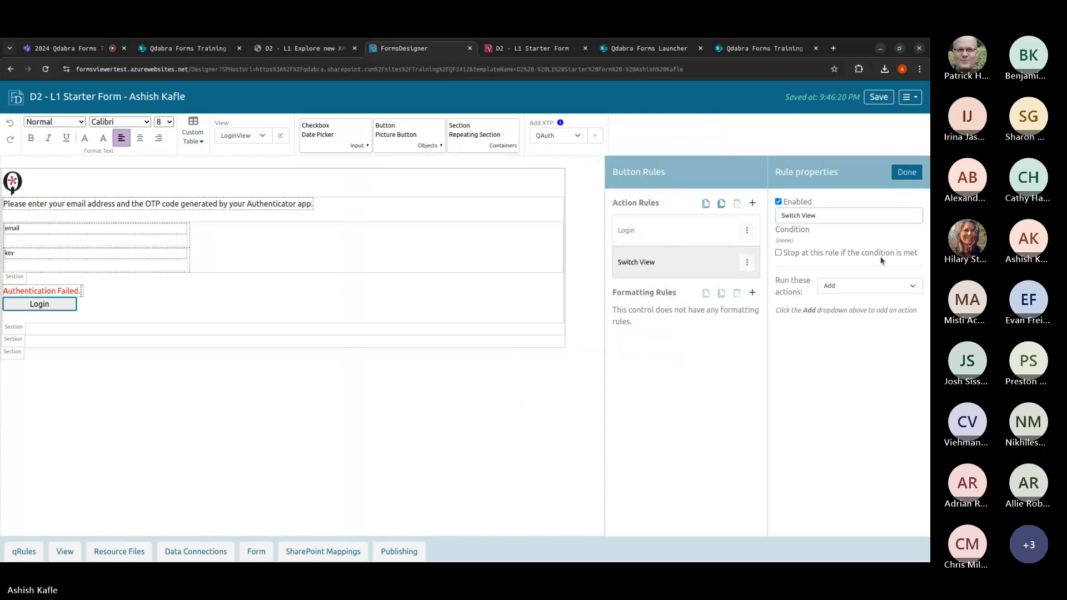
{"action": "left_click", "coordinate": [331, 46]}
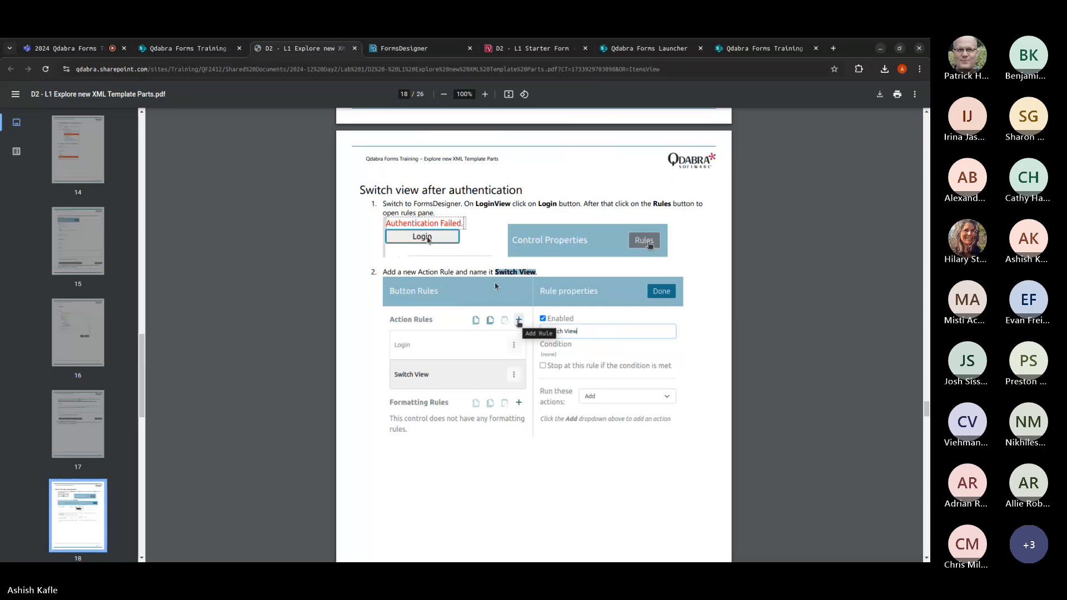
{"action": "scroll", "coordinate": [496, 286], "scroll_direction": "down", "scroll_amount": 9}
{"action": "scroll", "coordinate": [496, 286], "scroll_direction": "down", "scroll_amount": 2}
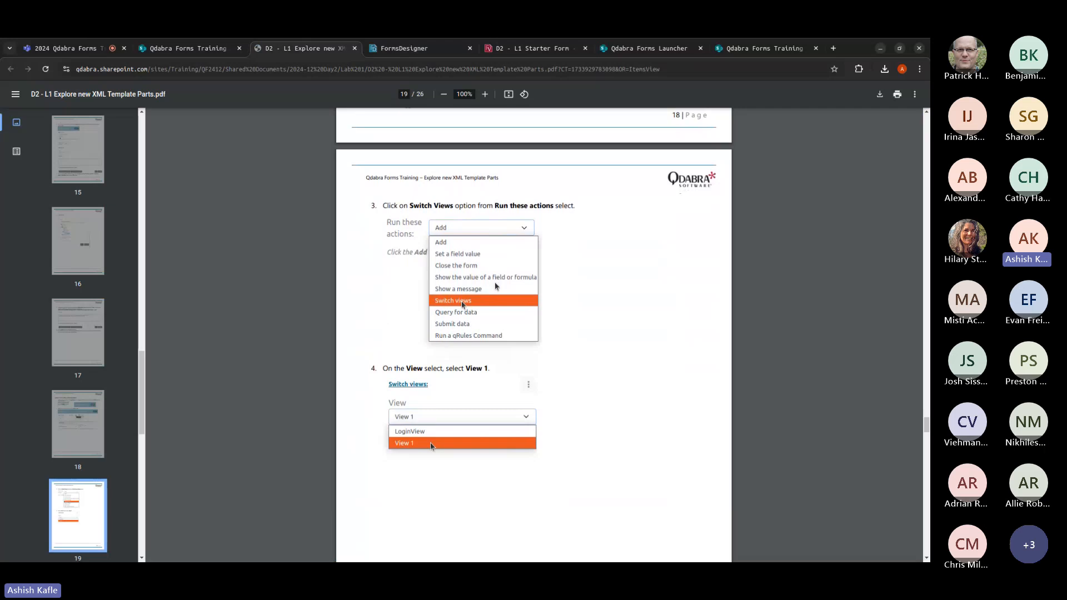
{"action": "left_click", "coordinate": [418, 48]}
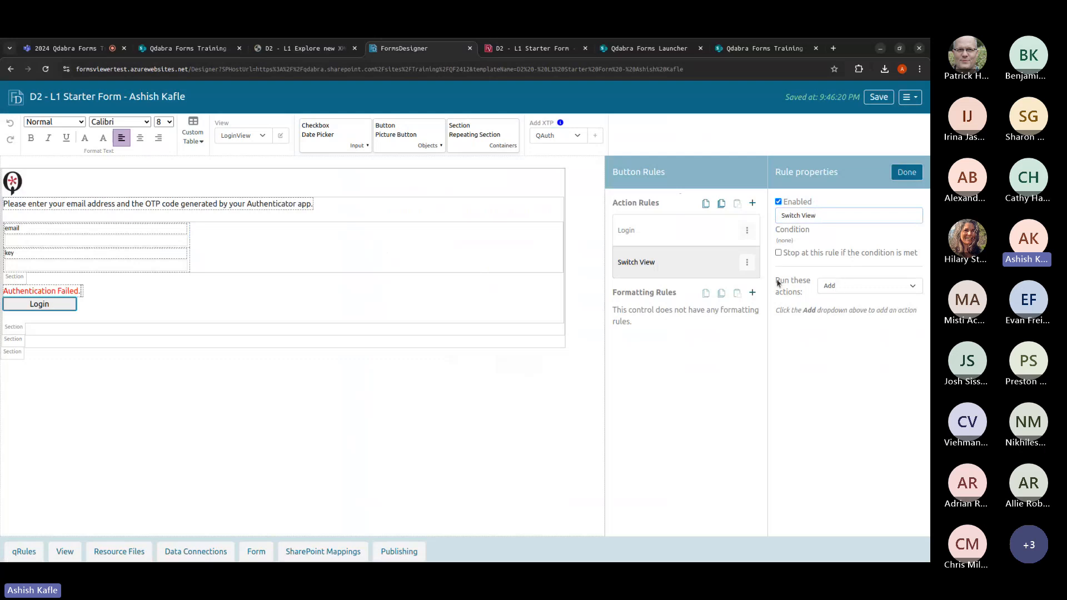
Give the Switch View rule a Switch views action targeting View 1.
{"action": "left_click_drag", "start_coordinate": [776, 283], "coordinate": [802, 295]}
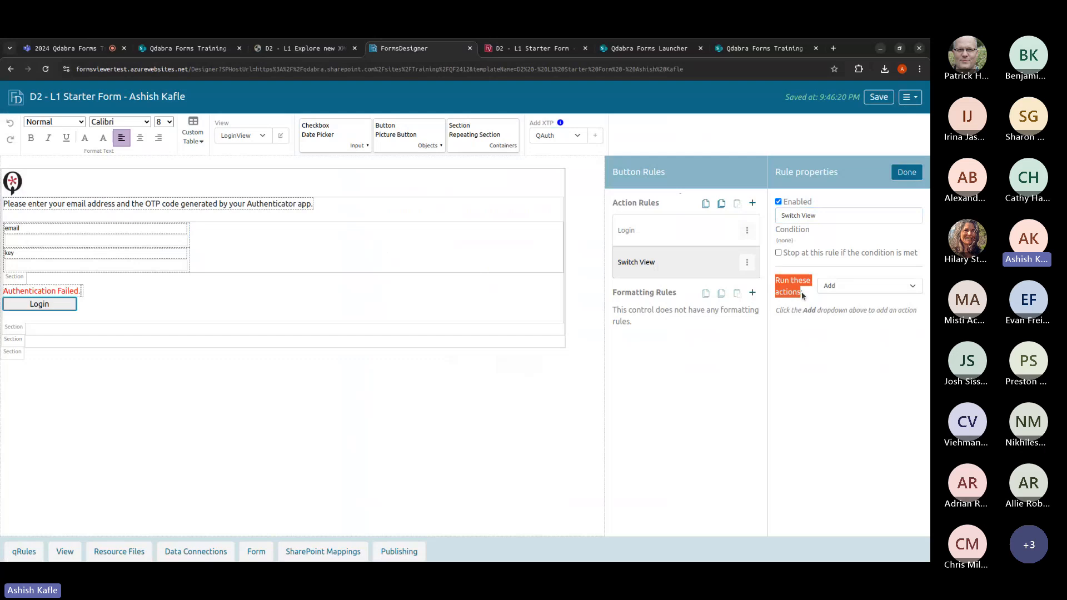
{"action": "left_click", "coordinate": [841, 285]}
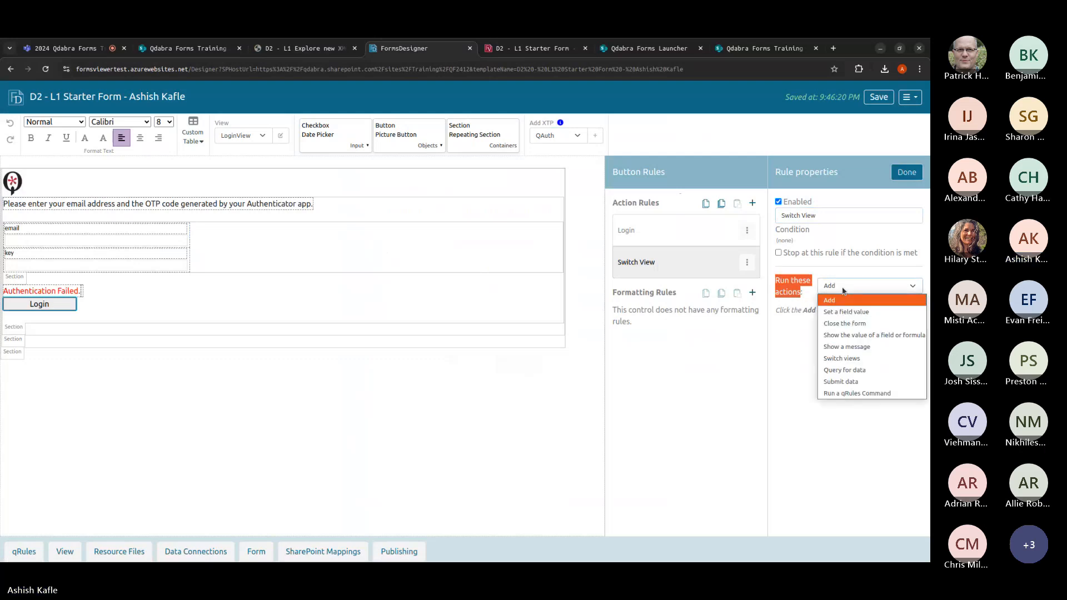
{"action": "left_click", "coordinate": [864, 361]}
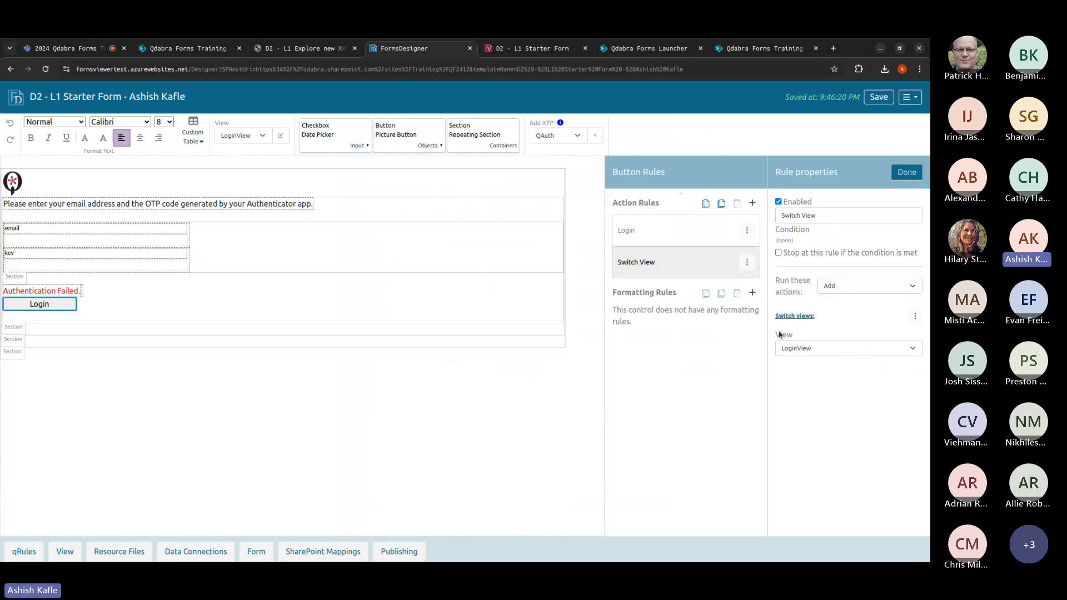
{"action": "left_click", "coordinate": [814, 351]}
{"action": "left_click", "coordinate": [814, 349]}
{"action": "left_click", "coordinate": [813, 349]}
{"action": "left_click", "coordinate": [802, 375]}
{"action": "left_click", "coordinate": [783, 243]}
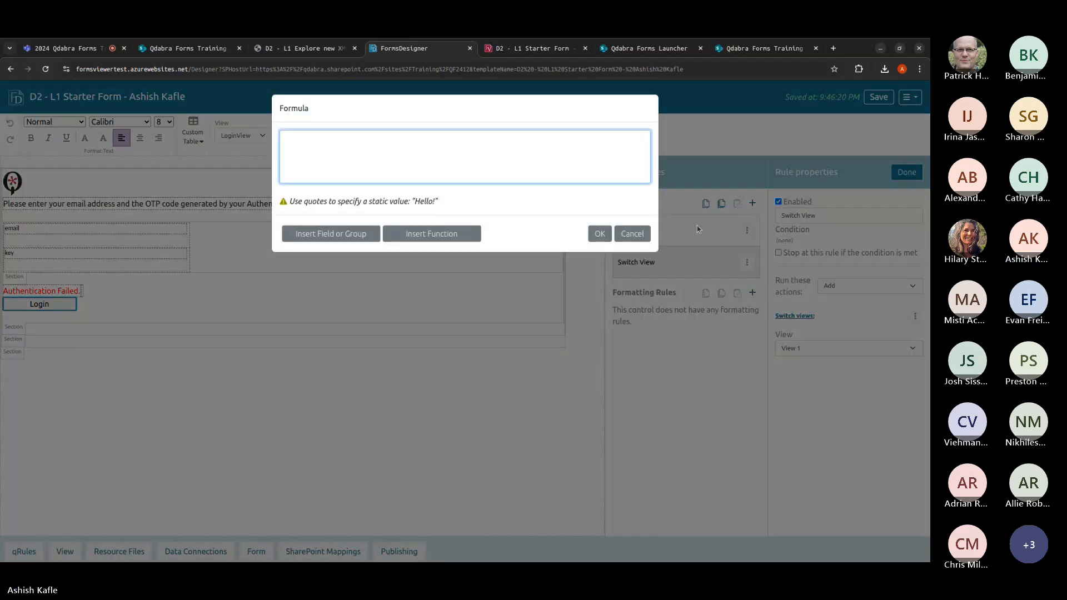
{"action": "left_click", "coordinate": [354, 238]}
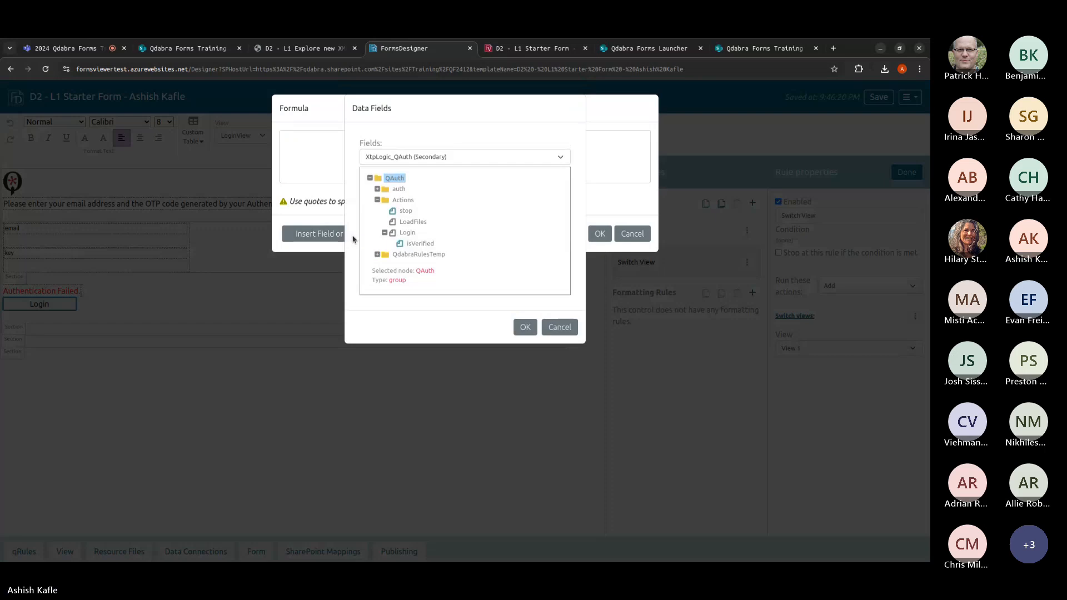
{"action": "left_click", "coordinate": [420, 245]}
{"action": "left_click", "coordinate": [524, 326]}
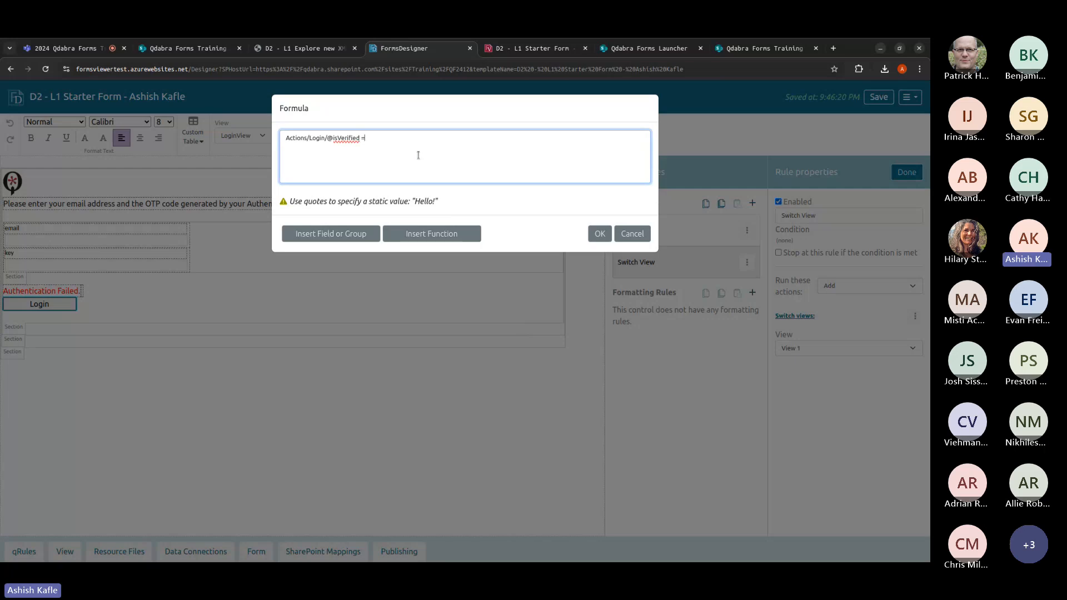
{"action": "type", "text": "= \"true"}
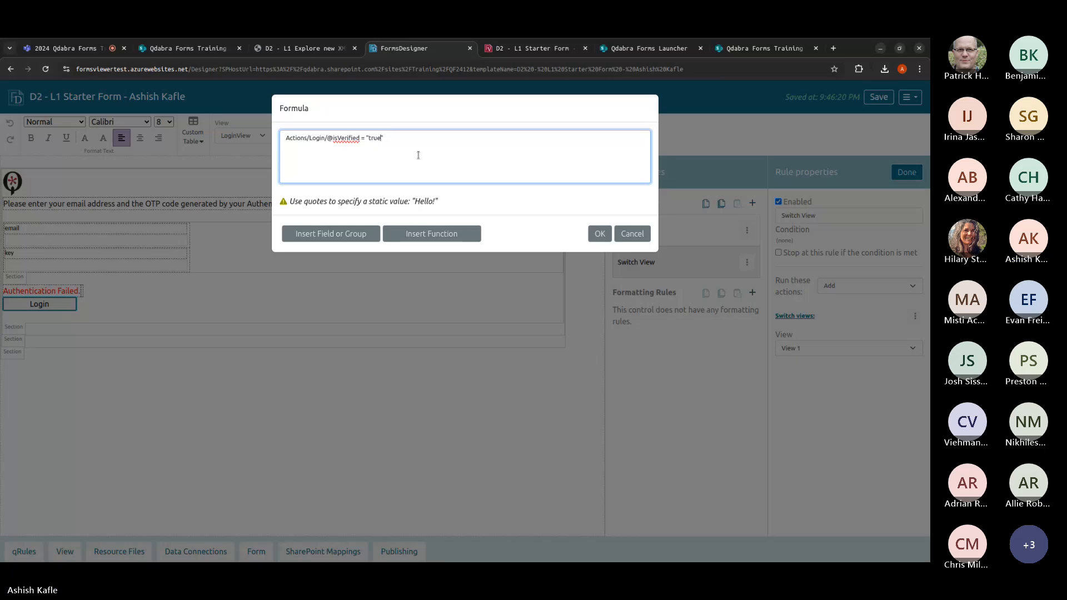
{"action": "left_click", "coordinate": [325, 43]}
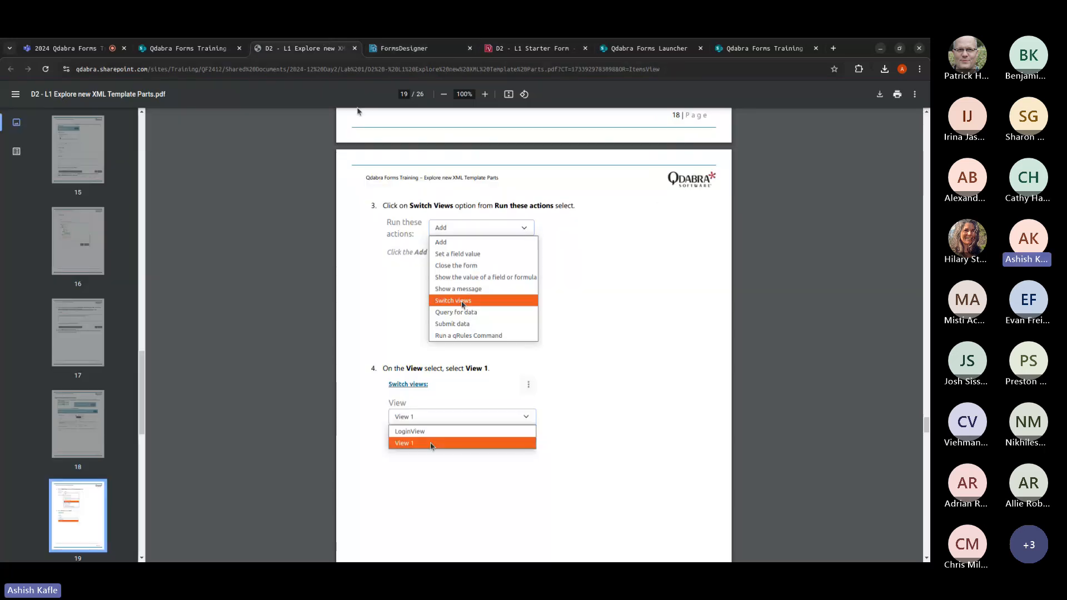
{"action": "scroll", "coordinate": [490, 328], "scroll_direction": "down", "scroll_amount": 7}
{"action": "scroll", "coordinate": [490, 328], "scroll_direction": "down", "scroll_amount": 5}
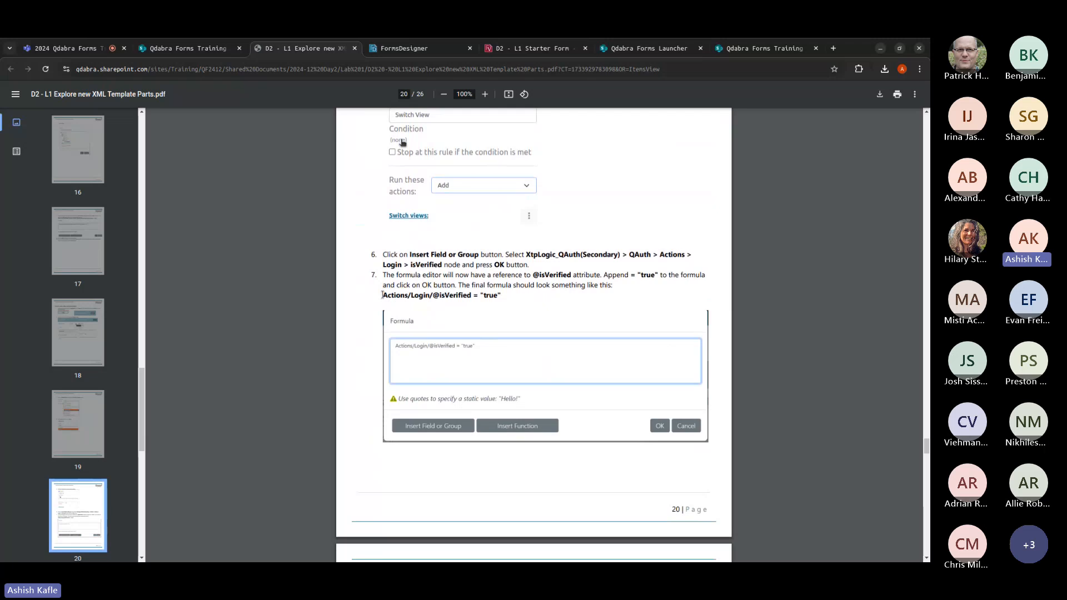
{"action": "left_click_drag", "start_coordinate": [382, 294], "coordinate": [512, 285]}
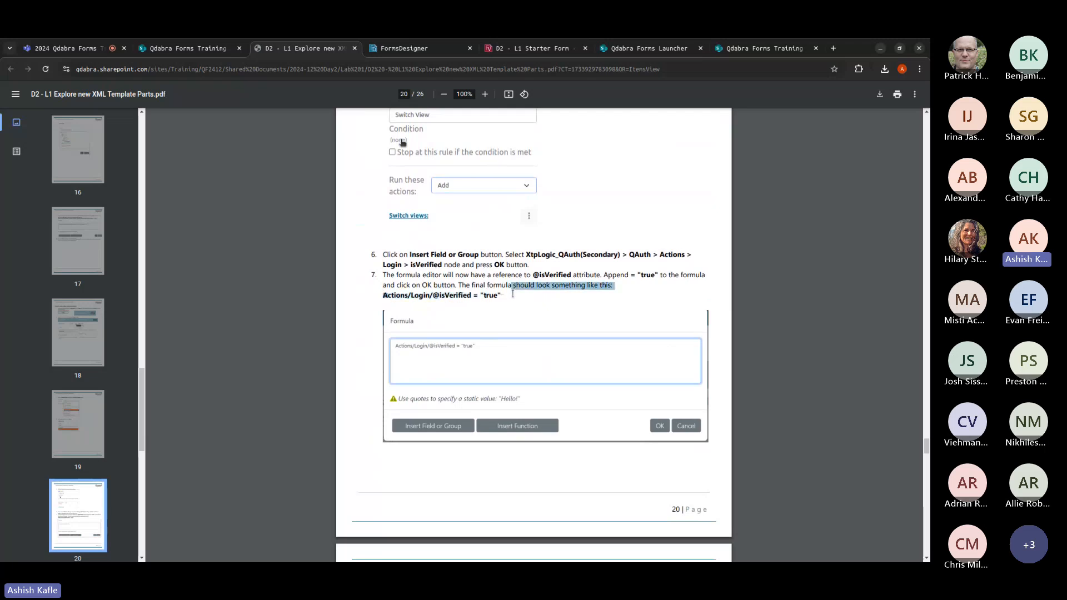
{"action": "left_click", "coordinate": [405, 49]}
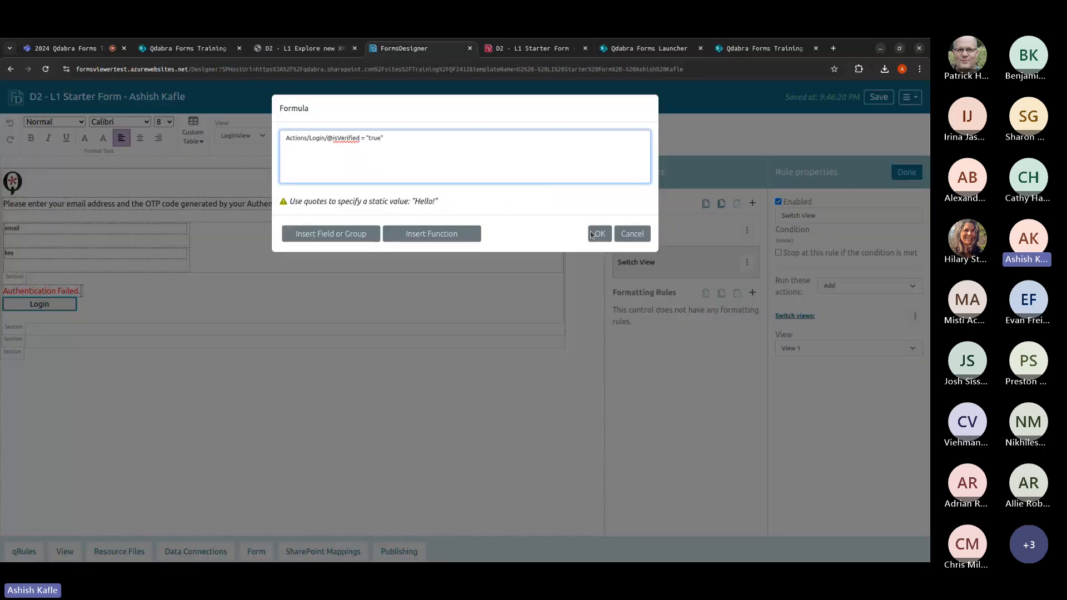
{"action": "left_click", "coordinate": [593, 234]}
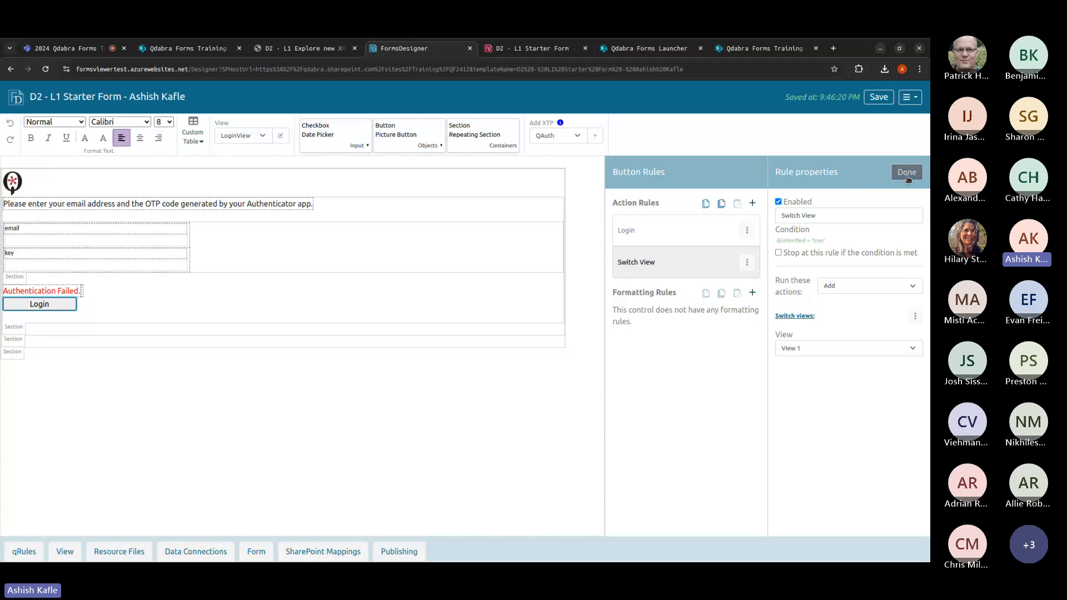
Close the Login button's rule properties and save the form, then review the lab guide.
{"action": "left_click", "coordinate": [906, 173]}
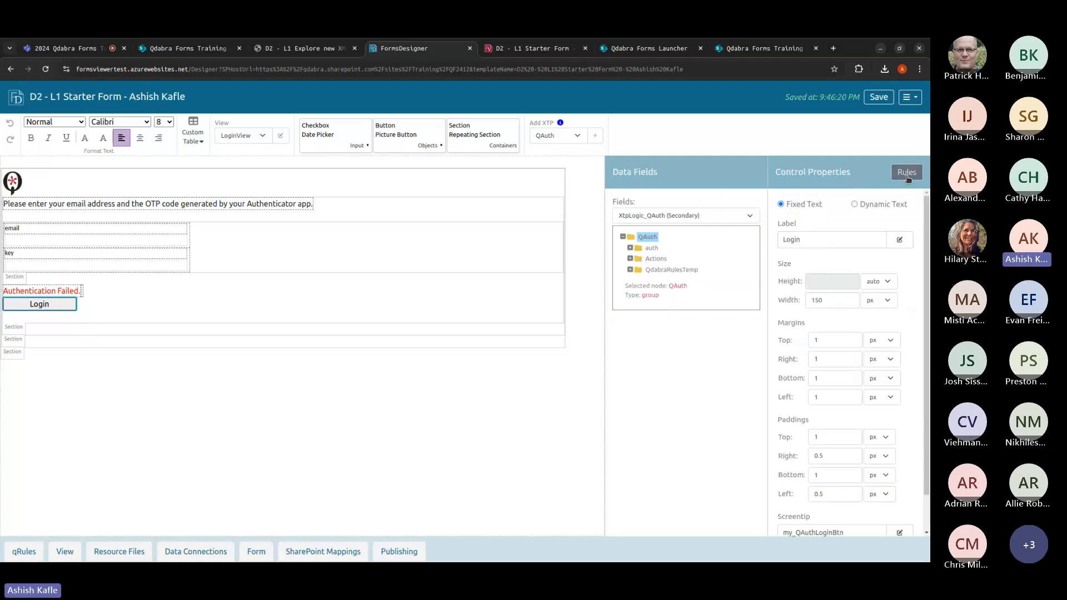
{"action": "left_click", "coordinate": [878, 97]}
{"action": "left_click", "coordinate": [324, 50]}
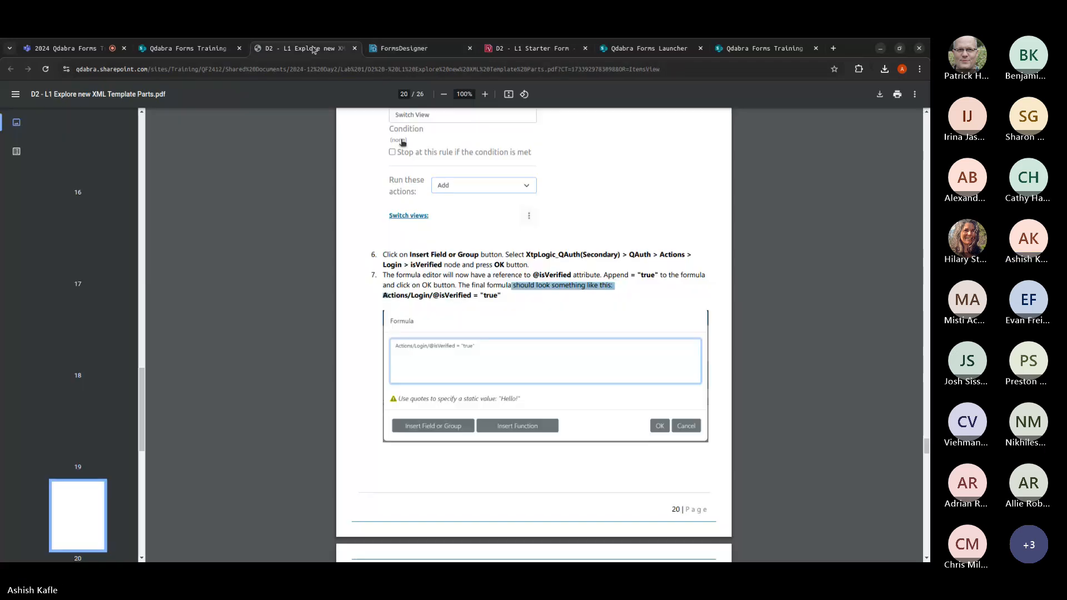
{"action": "scroll", "coordinate": [457, 293], "scroll_direction": "down", "scroll_amount": 2}
{"action": "scroll", "coordinate": [457, 294], "scroll_direction": "down", "scroll_amount": 5}
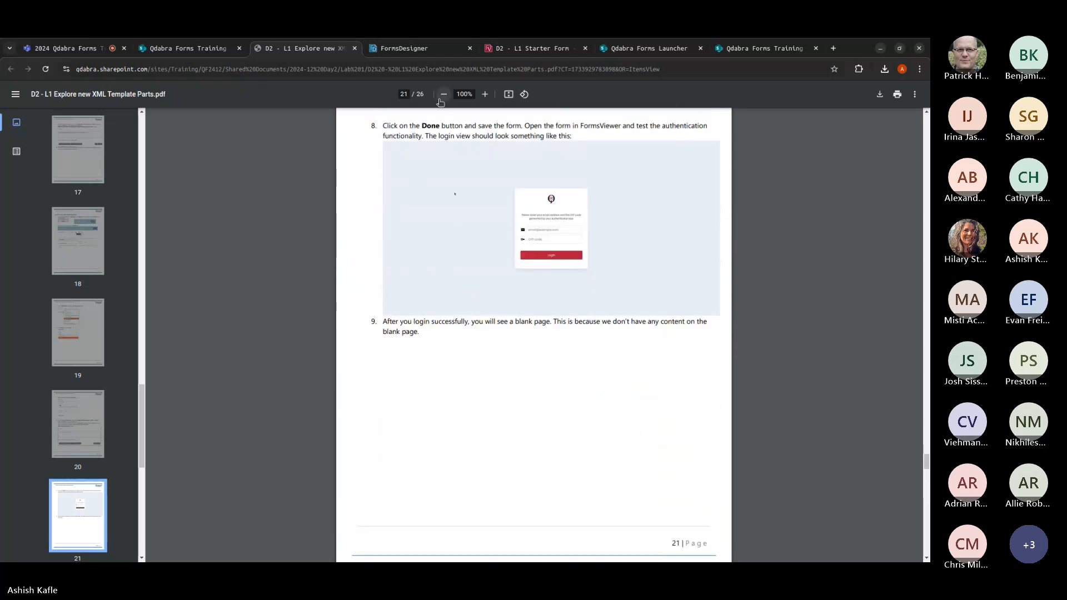
{"action": "left_click", "coordinate": [414, 48]}
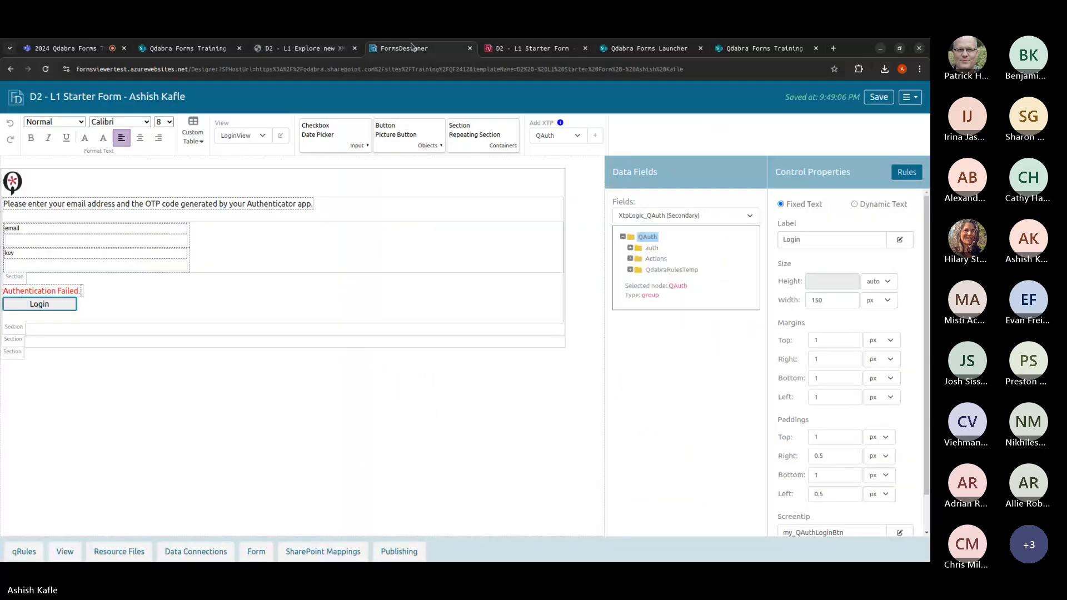
Open the form in FormsViewer and try logging in with the user's email and a test OTP code.
{"action": "left_click", "coordinate": [909, 97]}
{"action": "left_click", "coordinate": [847, 115]}
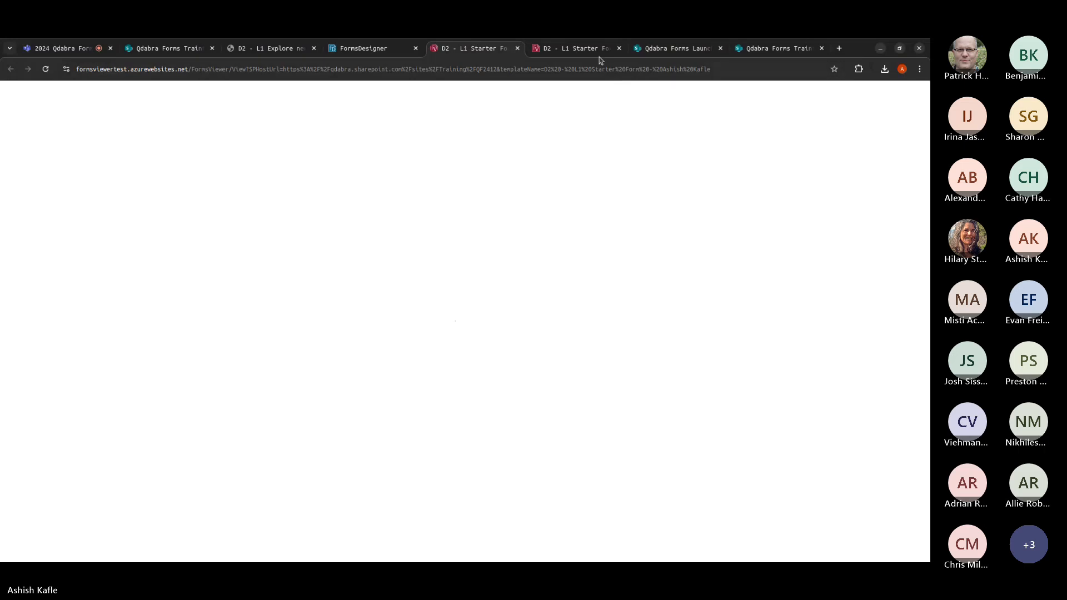
{"action": "left_click", "coordinate": [619, 48]}
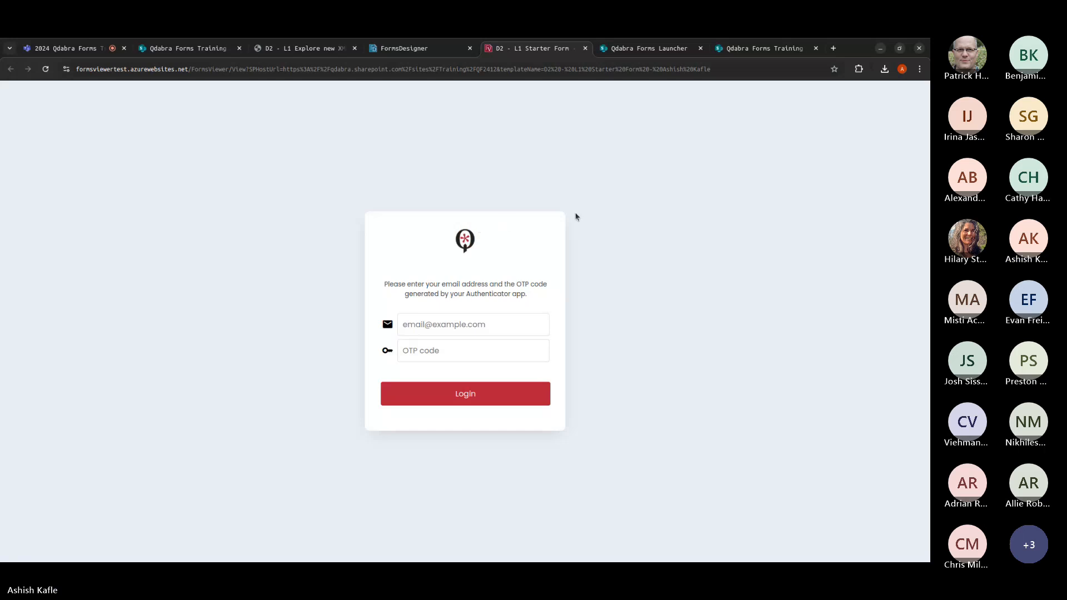
{"action": "left_click", "coordinate": [430, 320]}
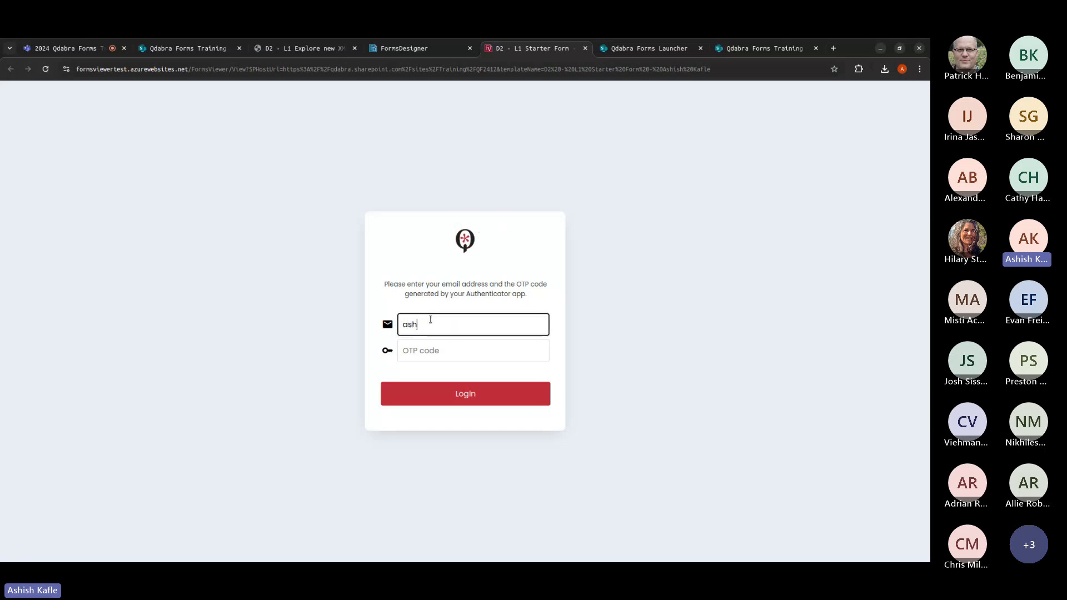
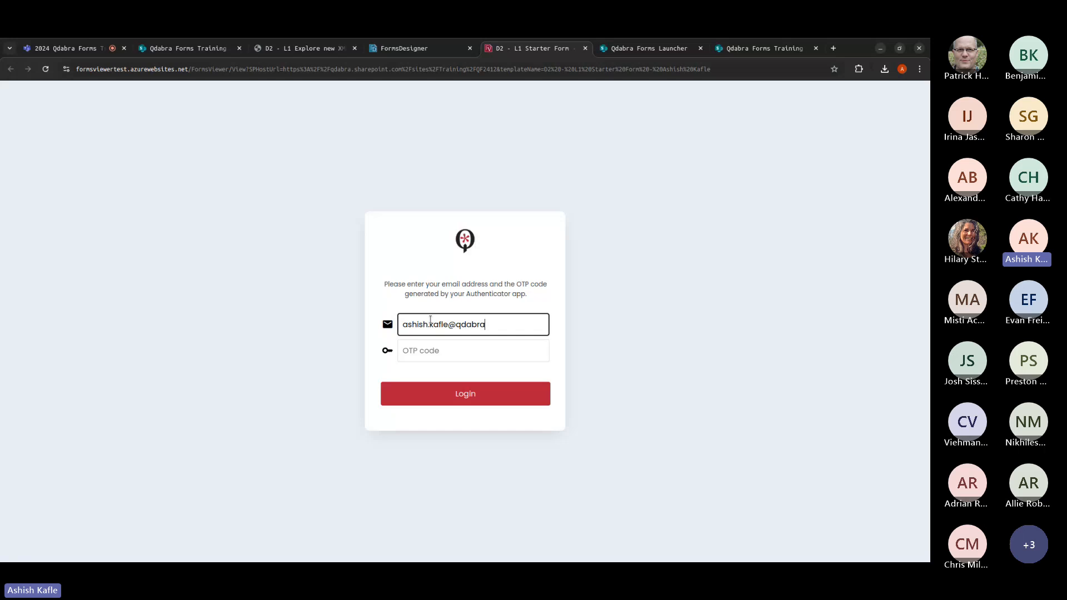
{"action": "key", "text": "Tab"}
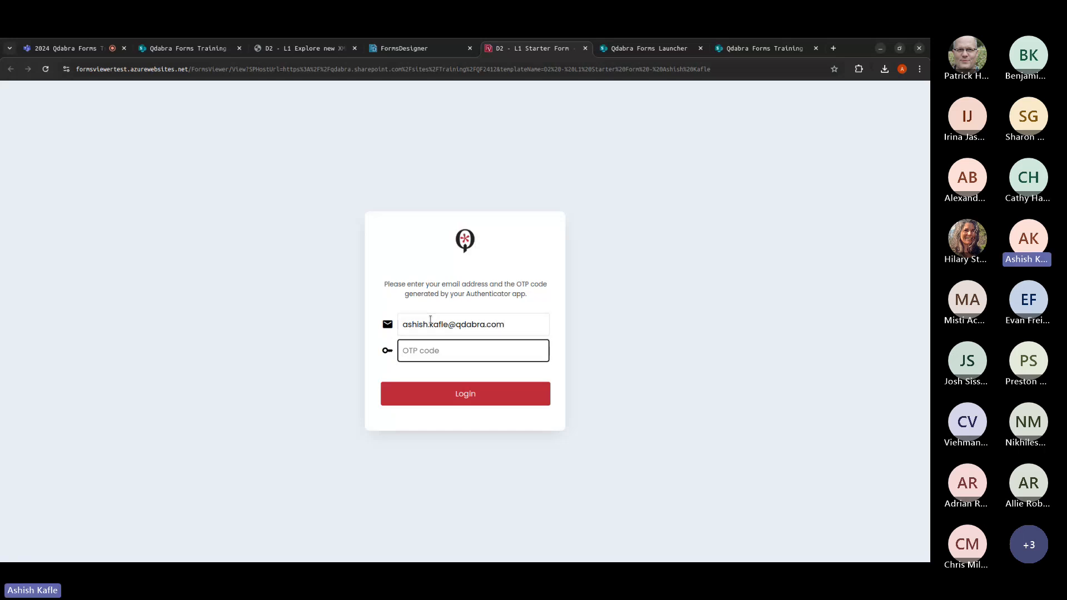
{"action": "type", "text": "123456"}
{"action": "key", "text": "ctrl+a"}
{"action": "left_click", "coordinate": [486, 400]}
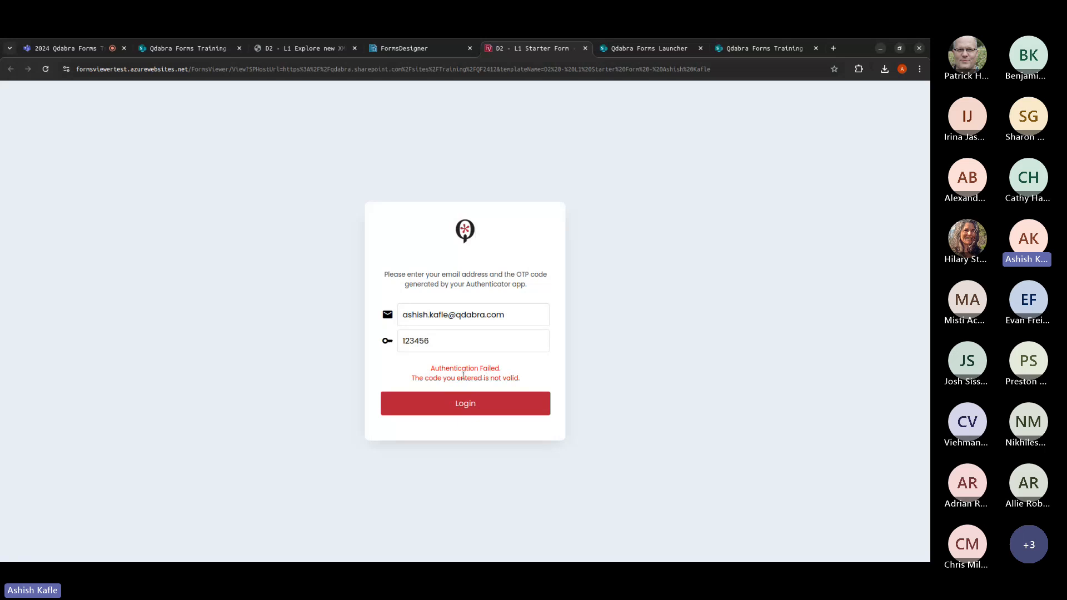
Retry the login with fresh authenticator codes until it succeeds and the next view appears.
{"action": "double_click", "coordinate": [452, 340]}
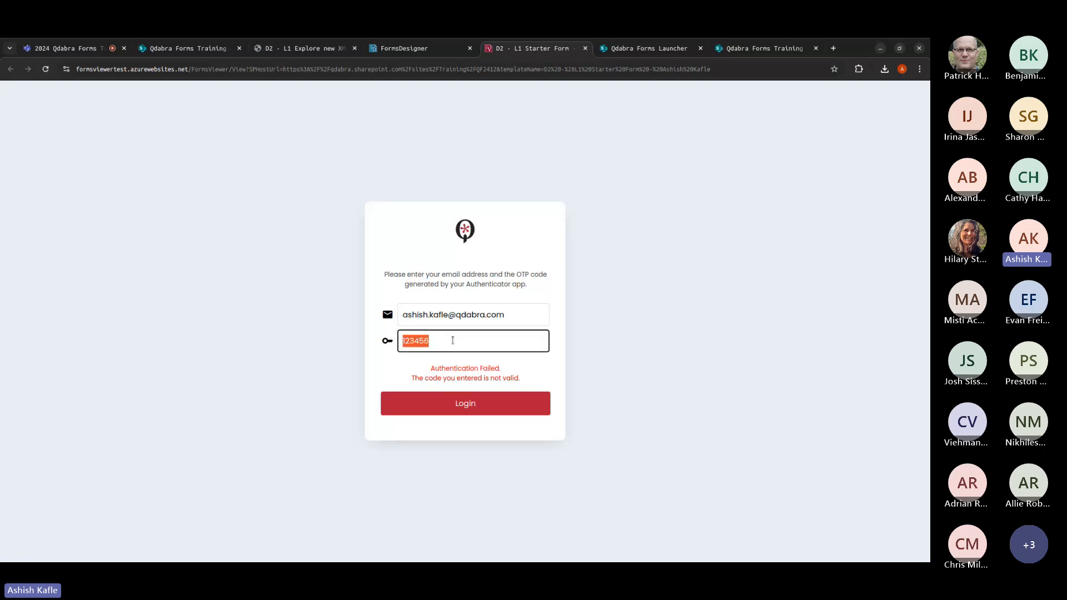
{"action": "key", "text": "BackSpace"}
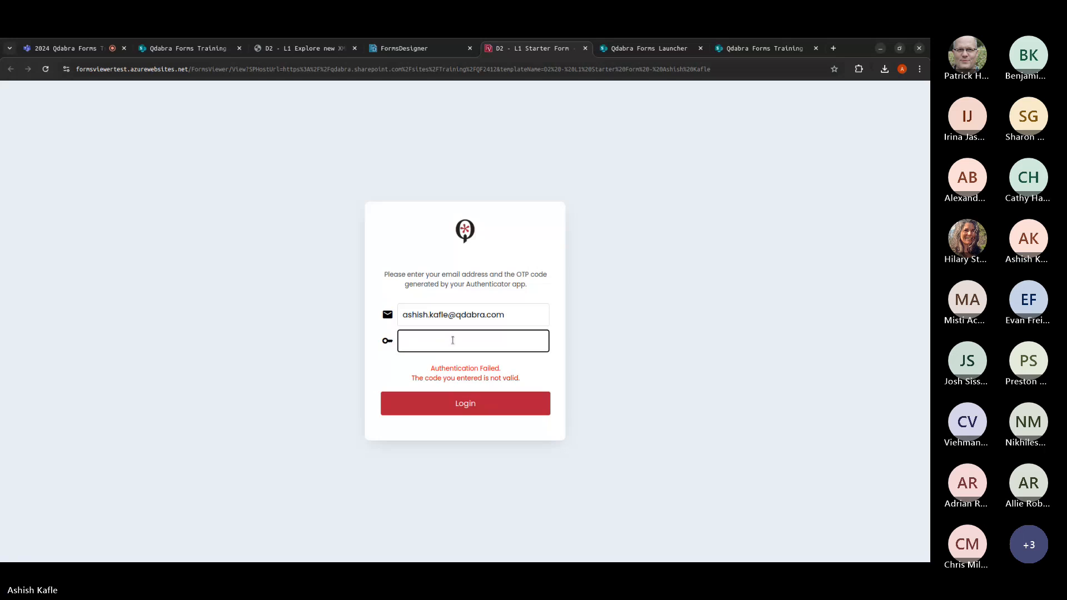
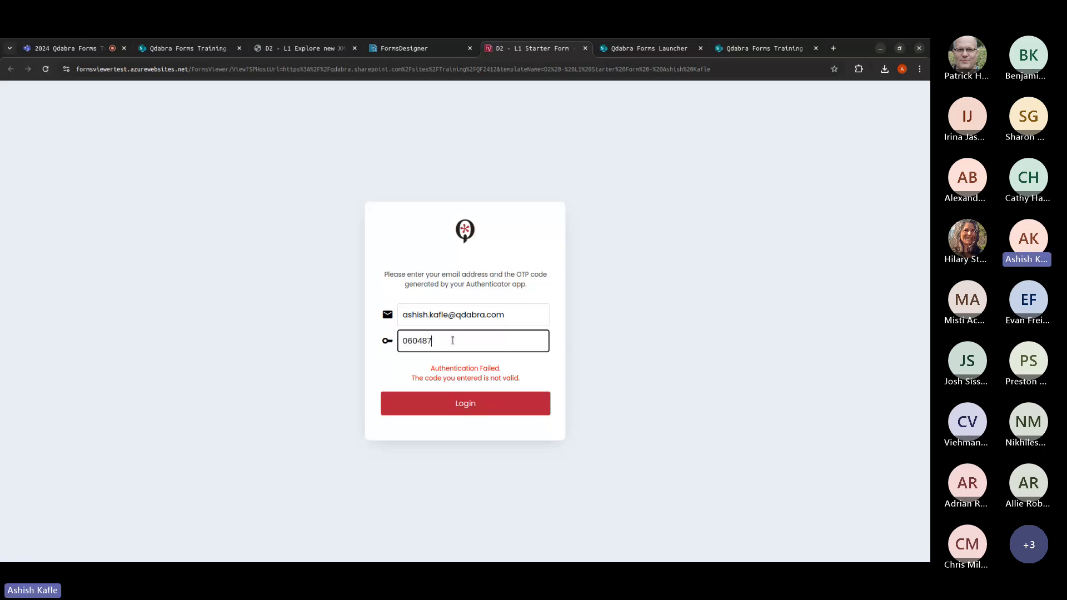
{"action": "left_click", "coordinate": [478, 403]}
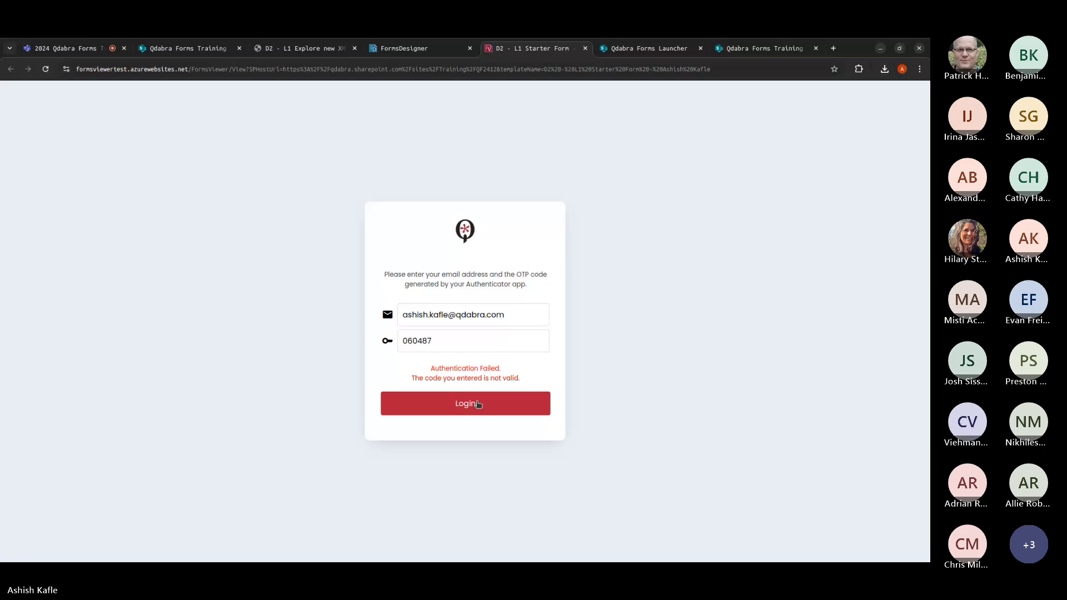
{"action": "left_click", "coordinate": [433, 340]}
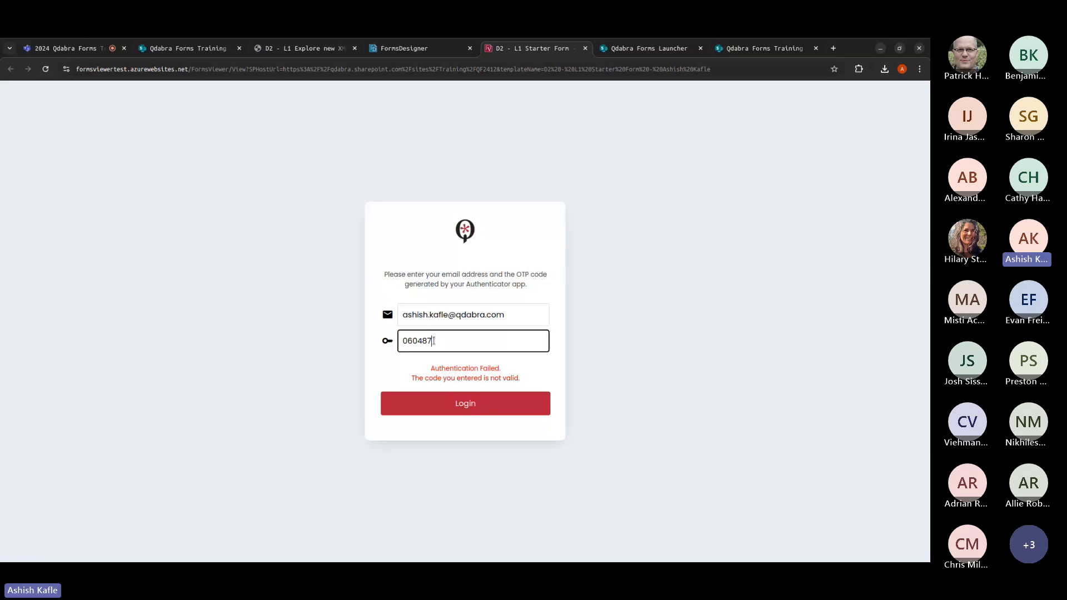
{"action": "double_click", "coordinate": [433, 340]}
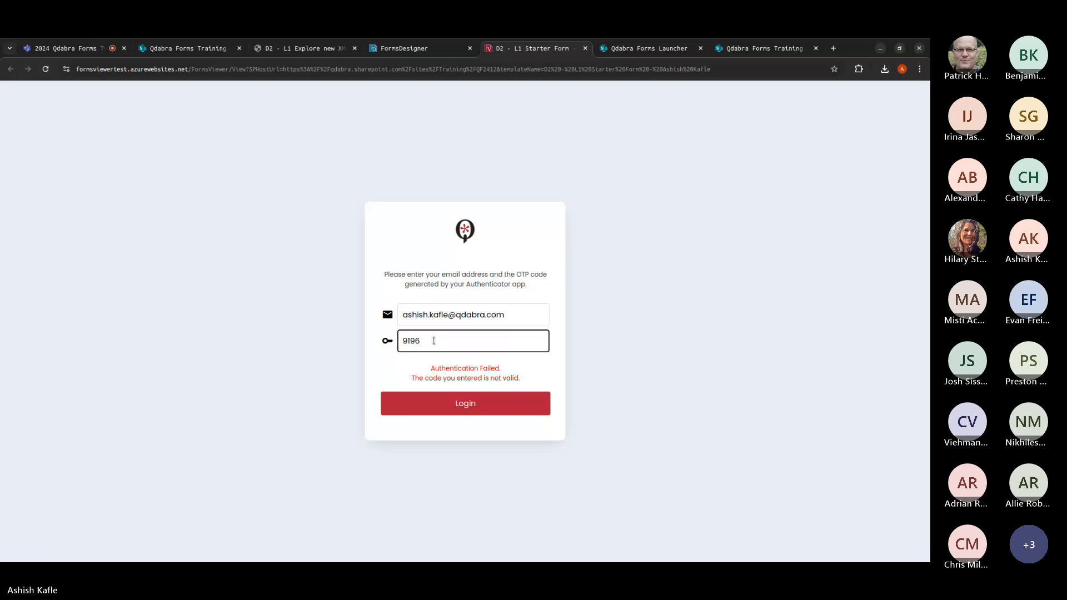
{"action": "left_click", "coordinate": [470, 405]}
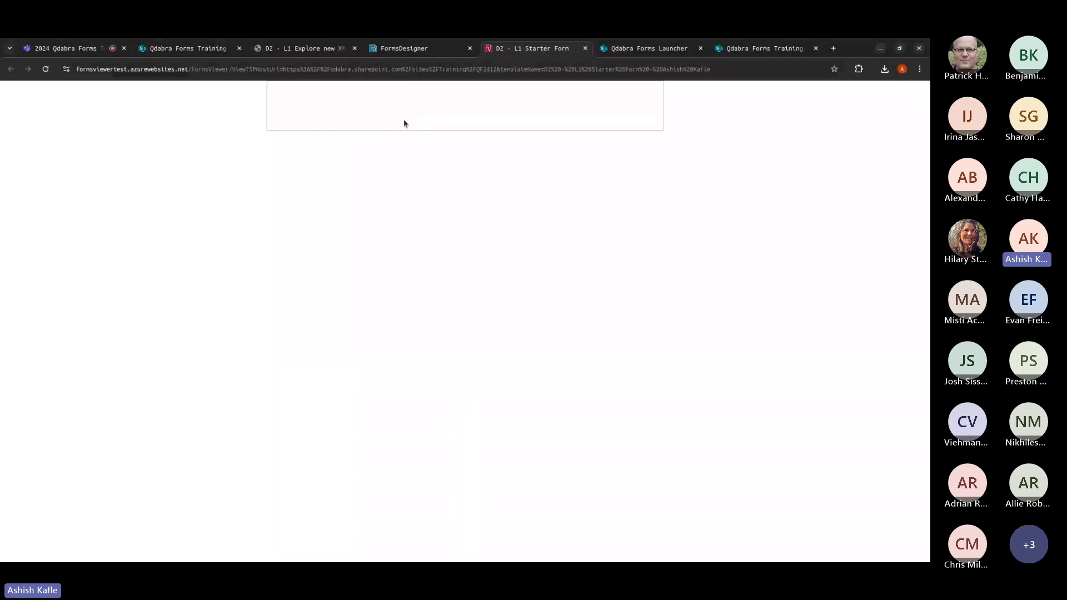
Switch the design surface to View 1 (default) and click into its empty title section.
{"action": "left_click", "coordinate": [408, 48]}
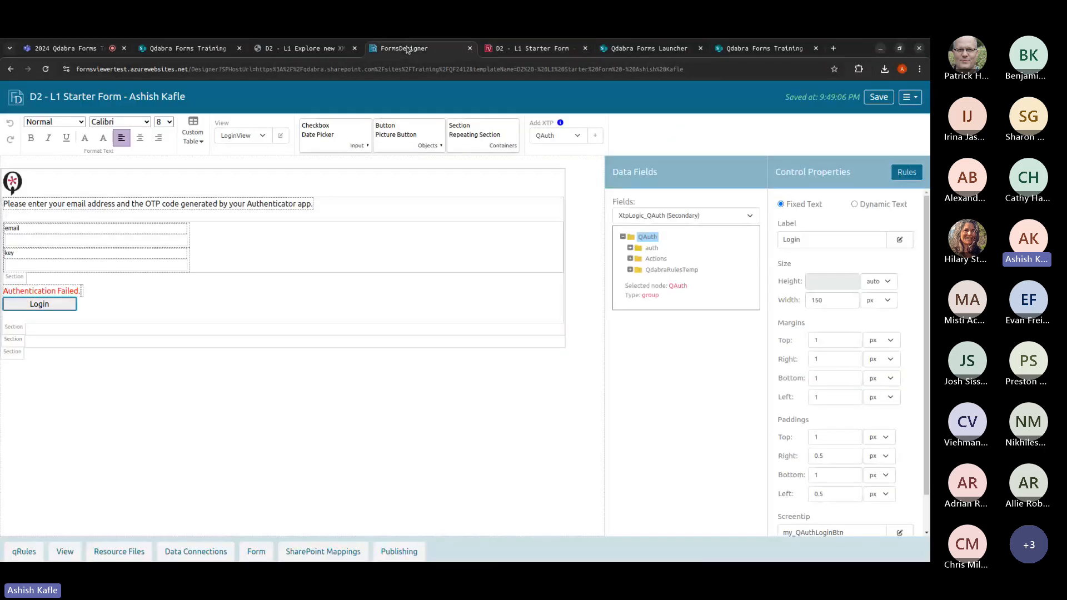
{"action": "left_click", "coordinate": [238, 135]}
{"action": "left_click", "coordinate": [237, 139]}
{"action": "left_click", "coordinate": [245, 138]}
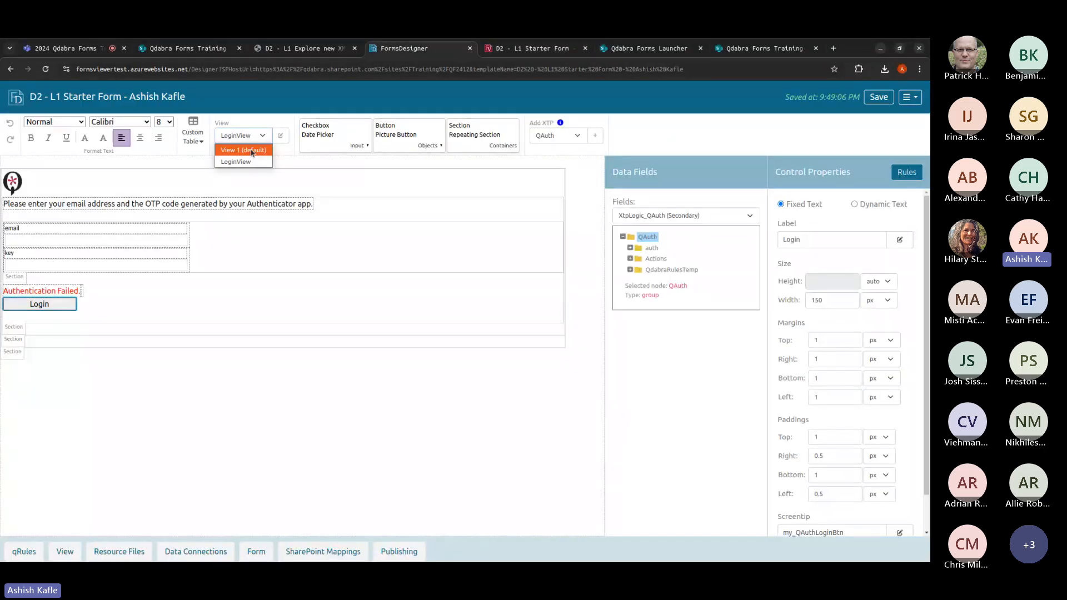
{"action": "left_click", "coordinate": [249, 150]}
{"action": "left_click", "coordinate": [542, 48]}
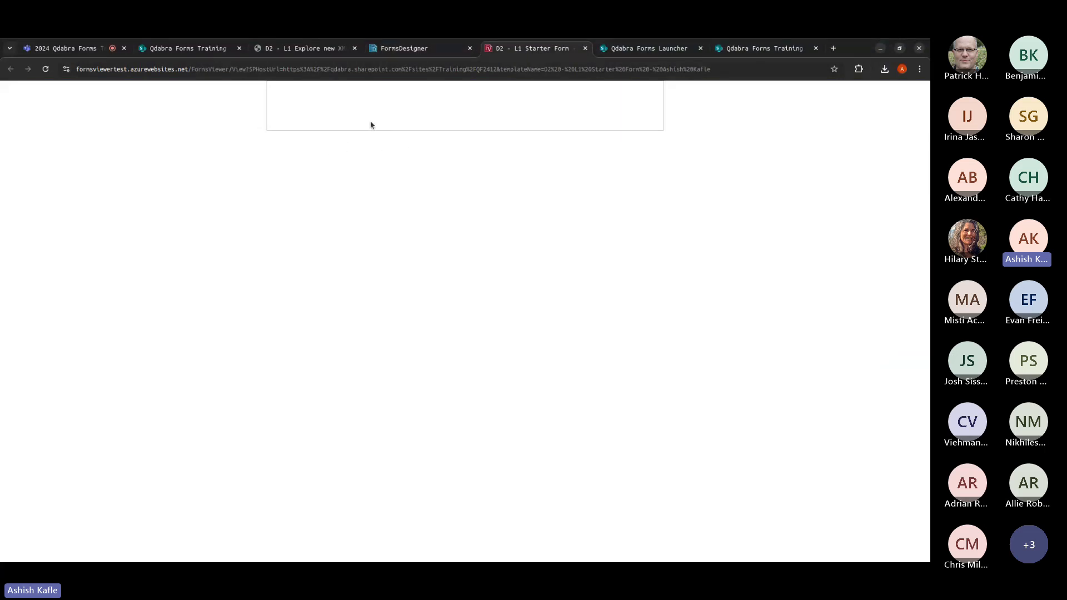
{"action": "left_click", "coordinate": [423, 43]}
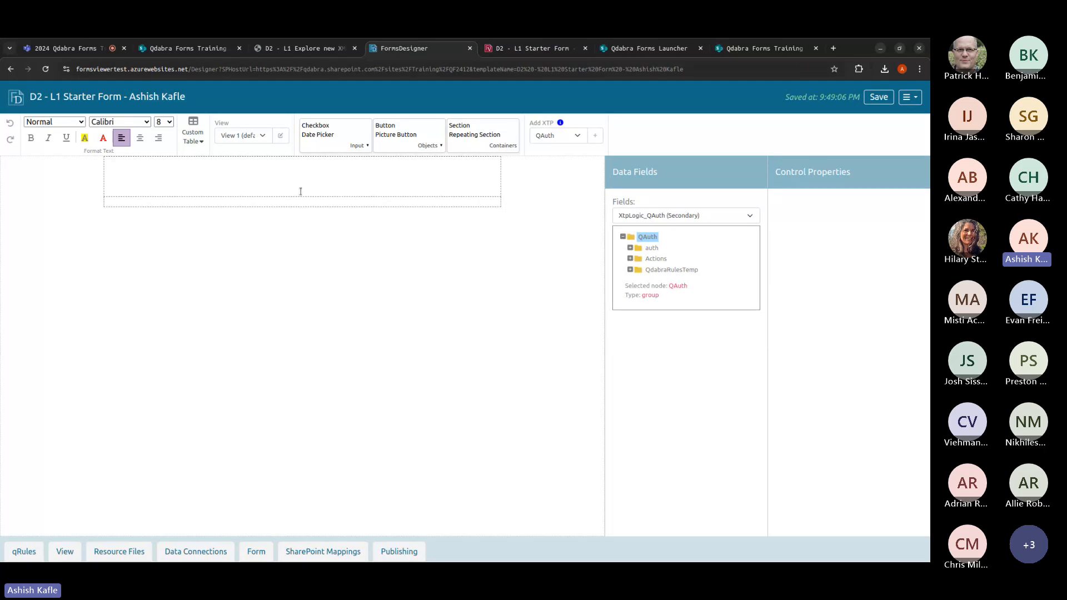
{"action": "left_click", "coordinate": [284, 177]}
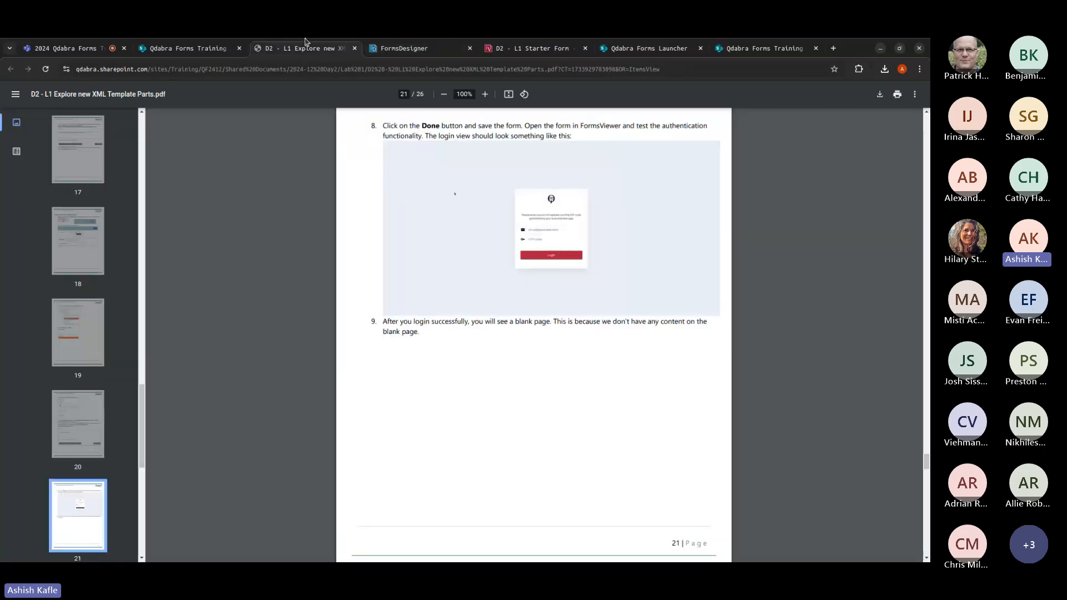
Read the guide's 'Setup content in default view' page, leaving the view list unchanged.
{"action": "left_click", "coordinate": [305, 44]}
{"action": "scroll", "coordinate": [487, 283], "scroll_direction": "down", "scroll_amount": 5}
{"action": "scroll", "coordinate": [487, 283], "scroll_direction": "down", "scroll_amount": 4}
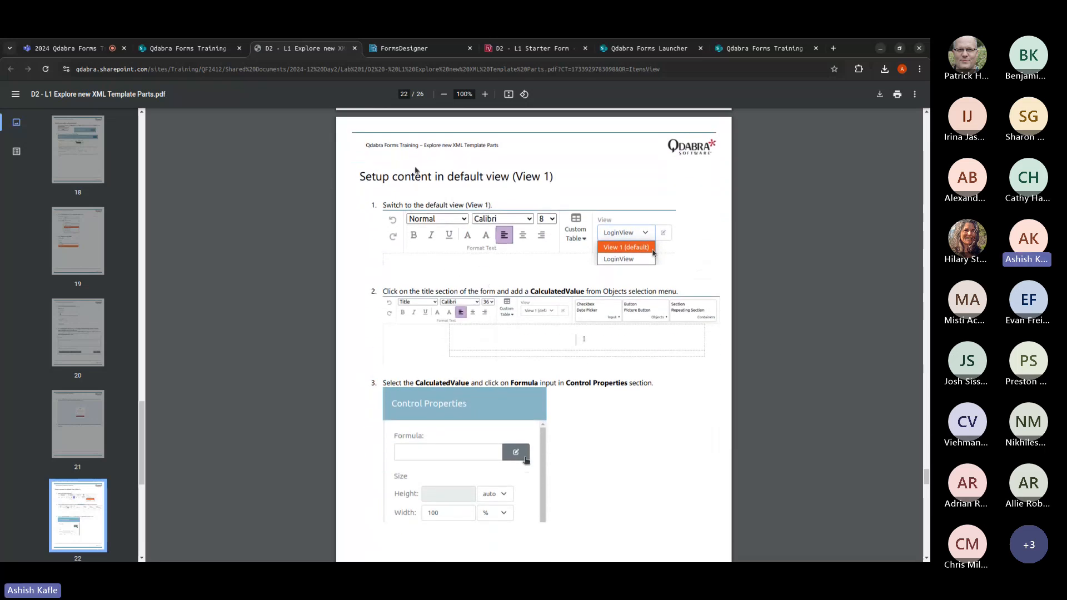
{"action": "left_click", "coordinate": [398, 44]}
{"action": "left_click", "coordinate": [239, 136]}
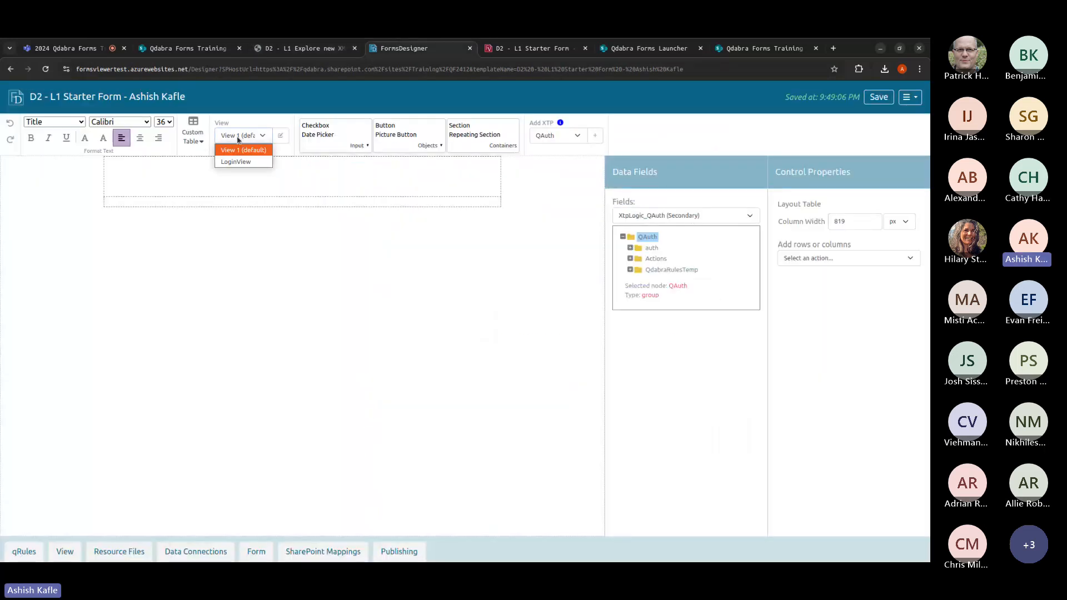
{"action": "left_click", "coordinate": [302, 176]}
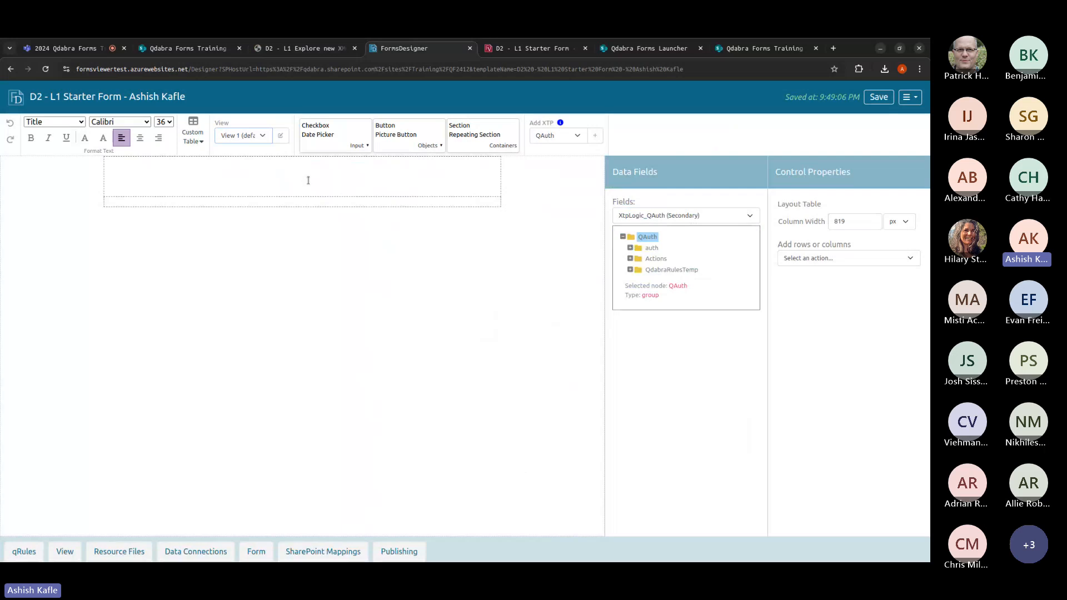
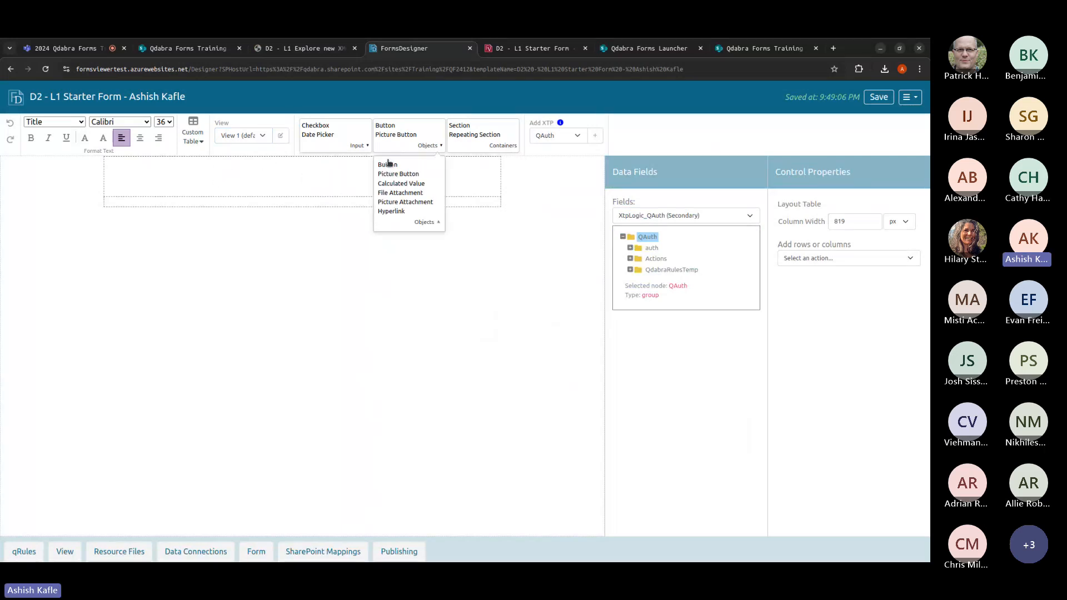
Place an empty Calculated Value control in View 1's title section after checking the guide.
{"action": "left_click", "coordinate": [412, 186]}
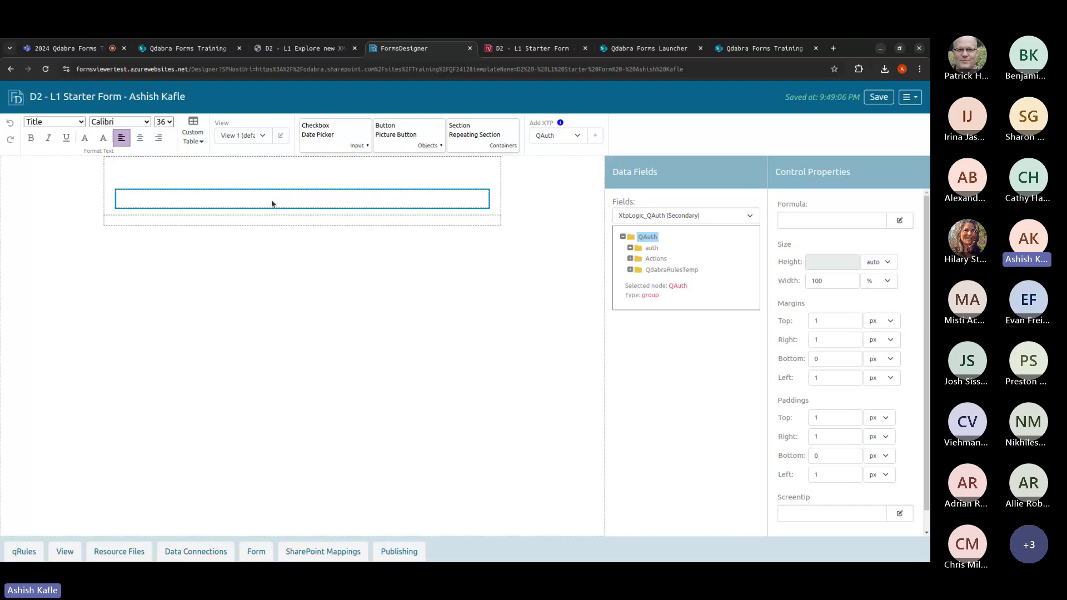
{"action": "left_click", "coordinate": [300, 48]}
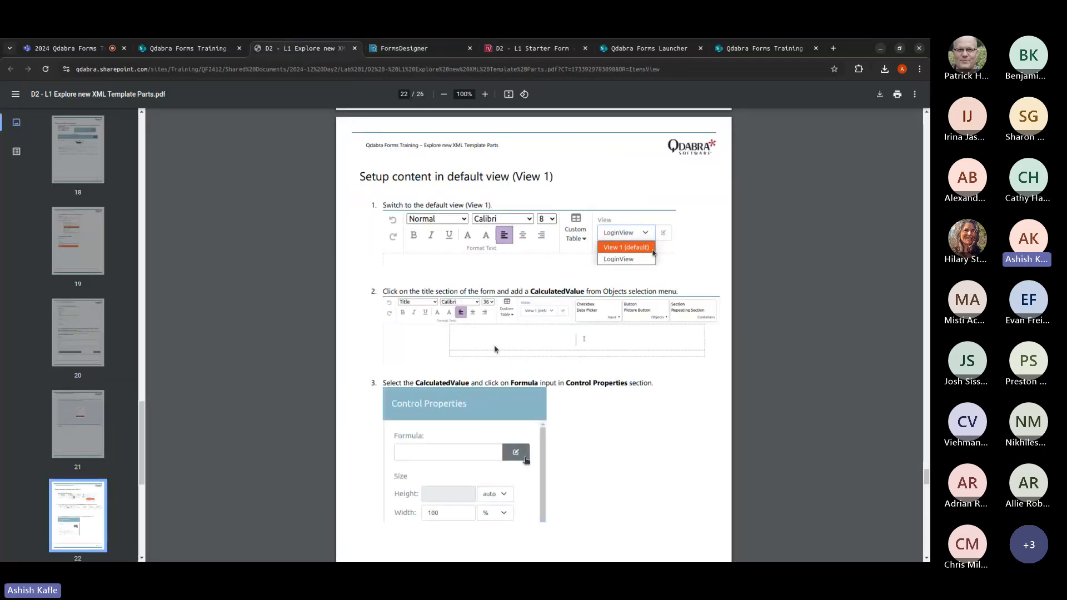
{"action": "scroll", "coordinate": [495, 349], "scroll_direction": "down", "scroll_amount": 5}
{"action": "scroll", "coordinate": [495, 348], "scroll_direction": "up", "scroll_amount": 2}
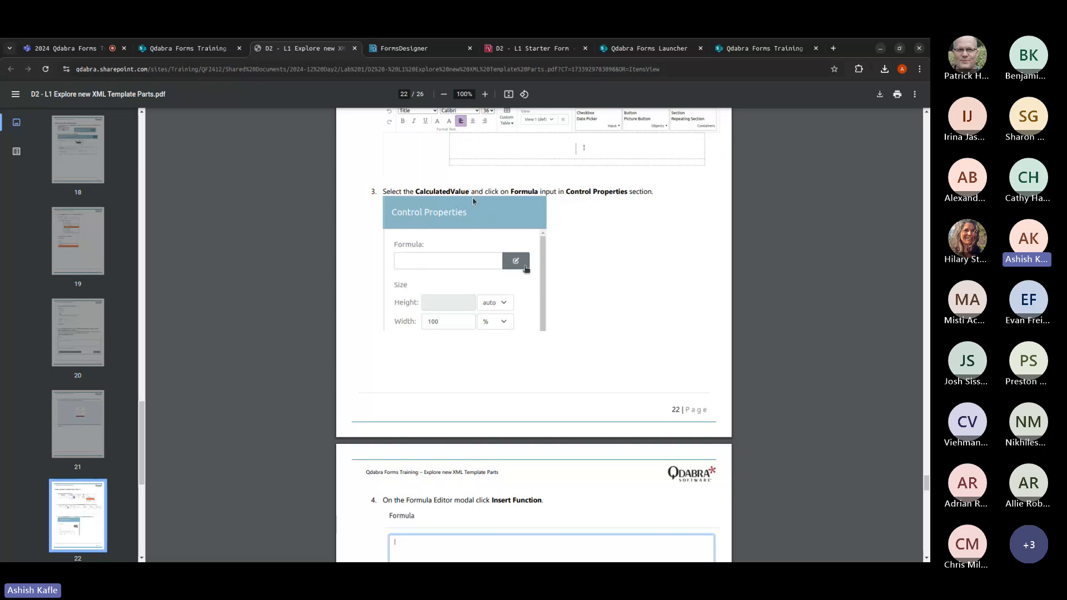
{"action": "left_click", "coordinate": [414, 49]}
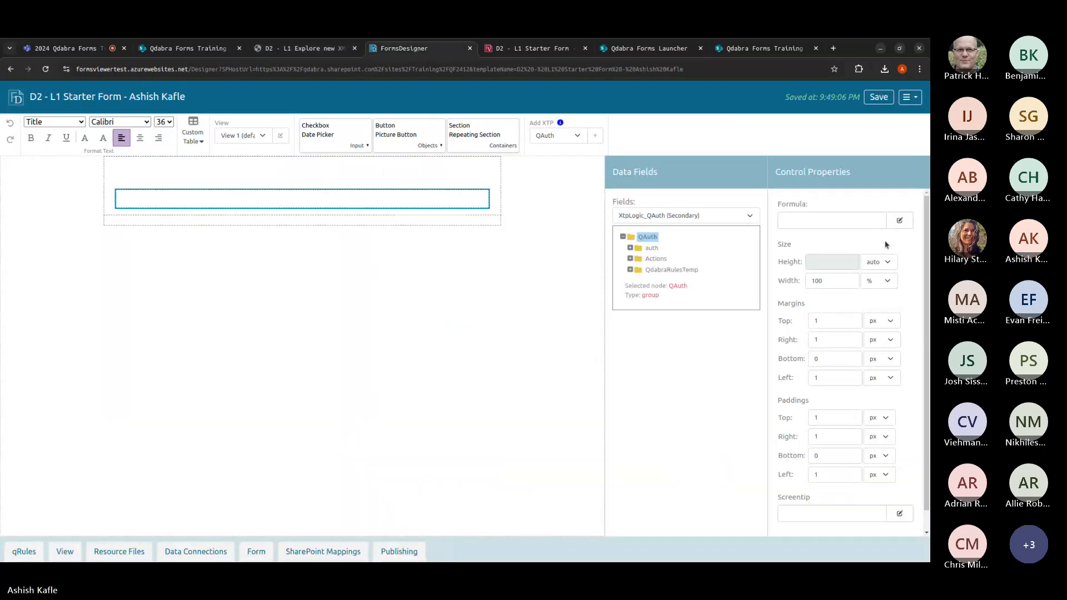
Open the calculated value's formula editor and insert the concat function.
{"action": "left_click", "coordinate": [848, 219]}
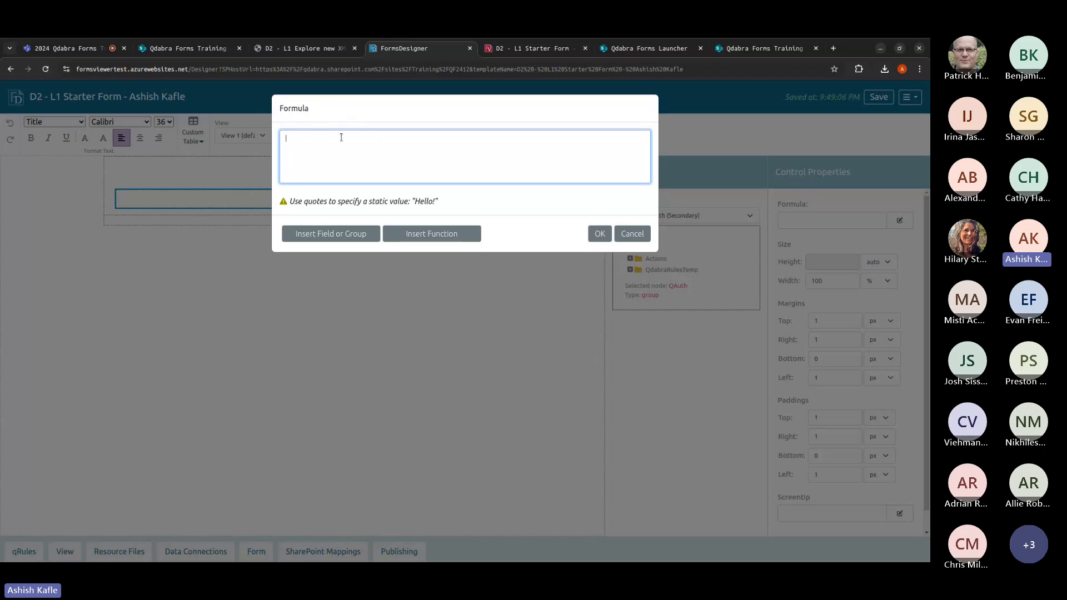
{"action": "left_click", "coordinate": [300, 49]}
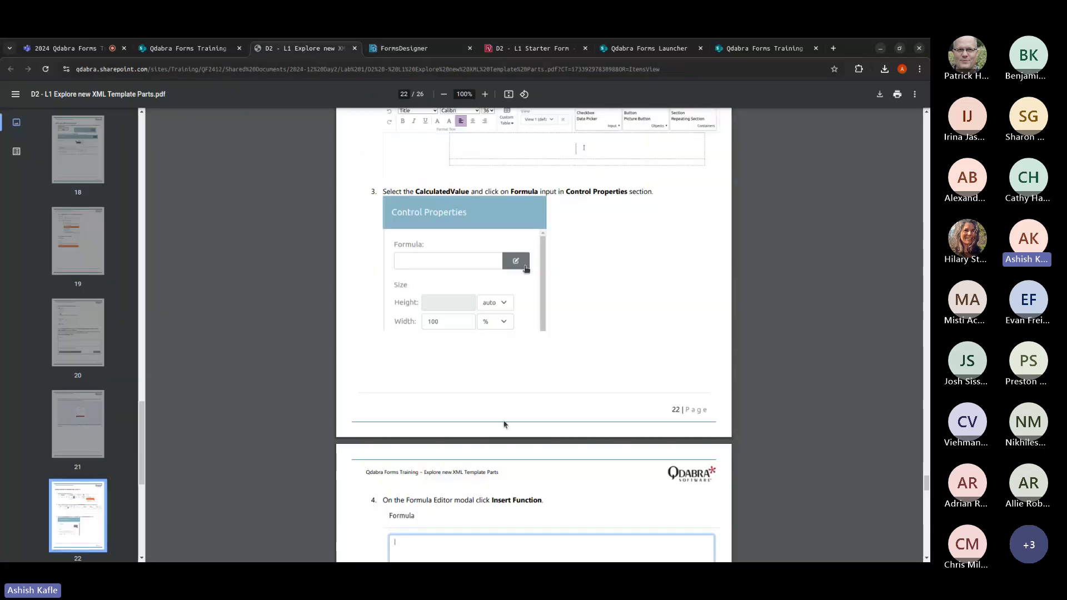
{"action": "scroll", "coordinate": [504, 424], "scroll_direction": "down", "scroll_amount": 5}
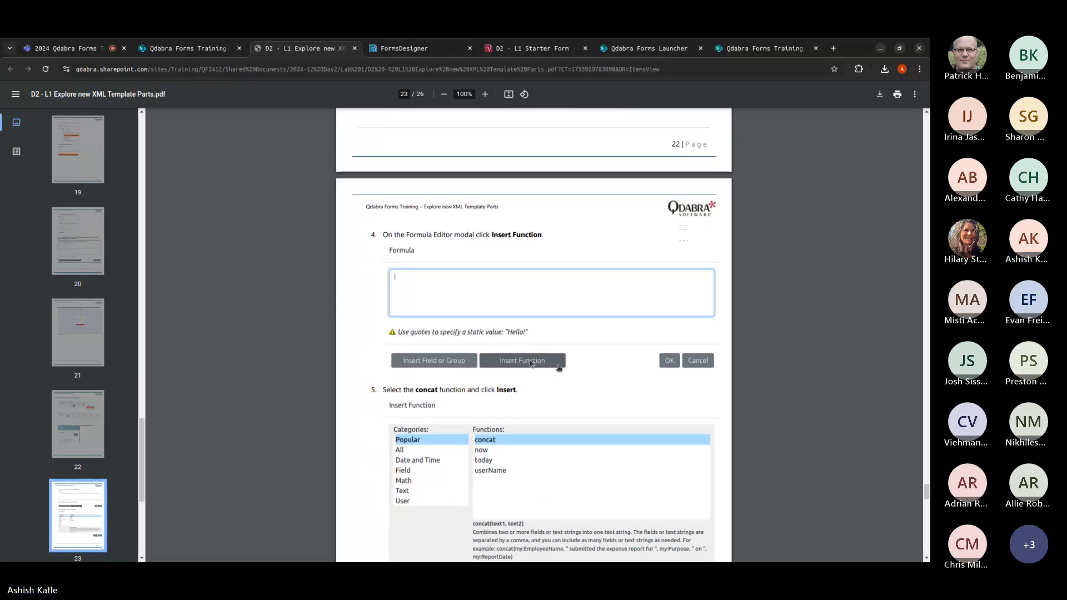
{"action": "left_click", "coordinate": [409, 48]}
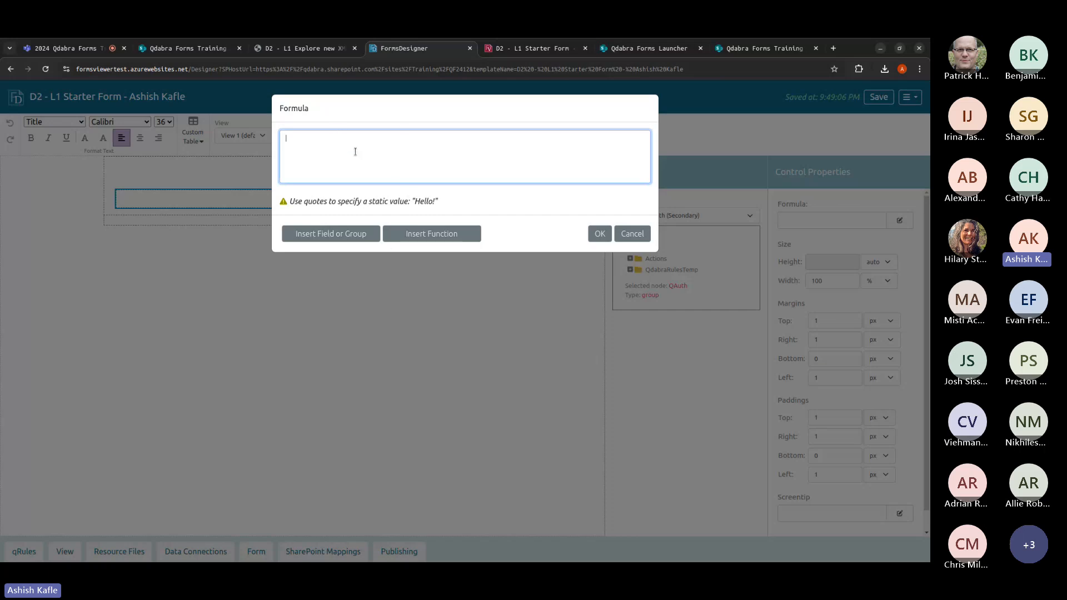
{"action": "left_click", "coordinate": [443, 234]}
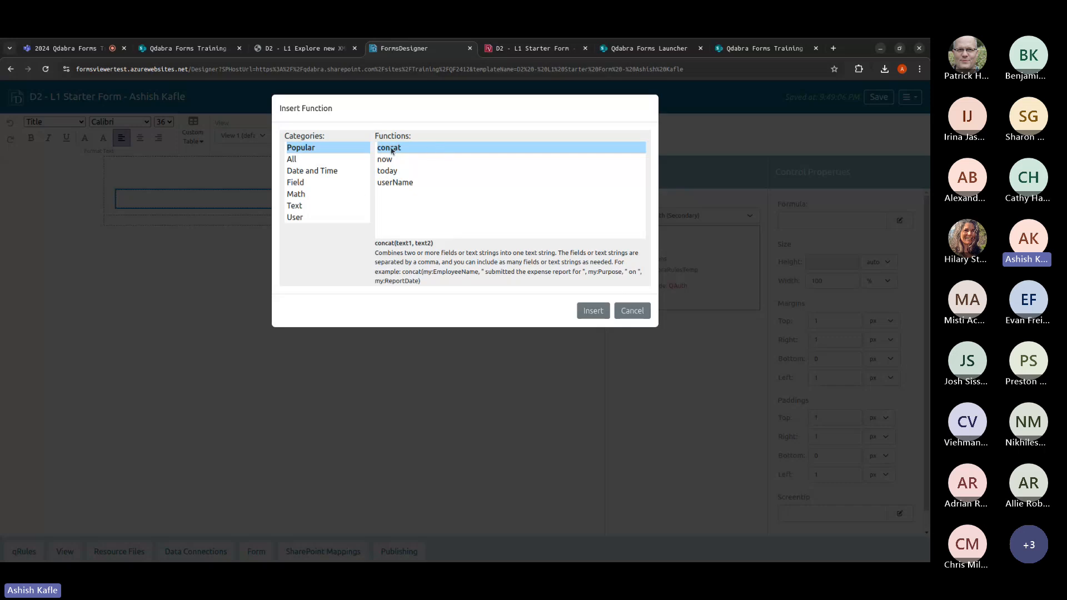
{"action": "left_click", "coordinate": [634, 311]}
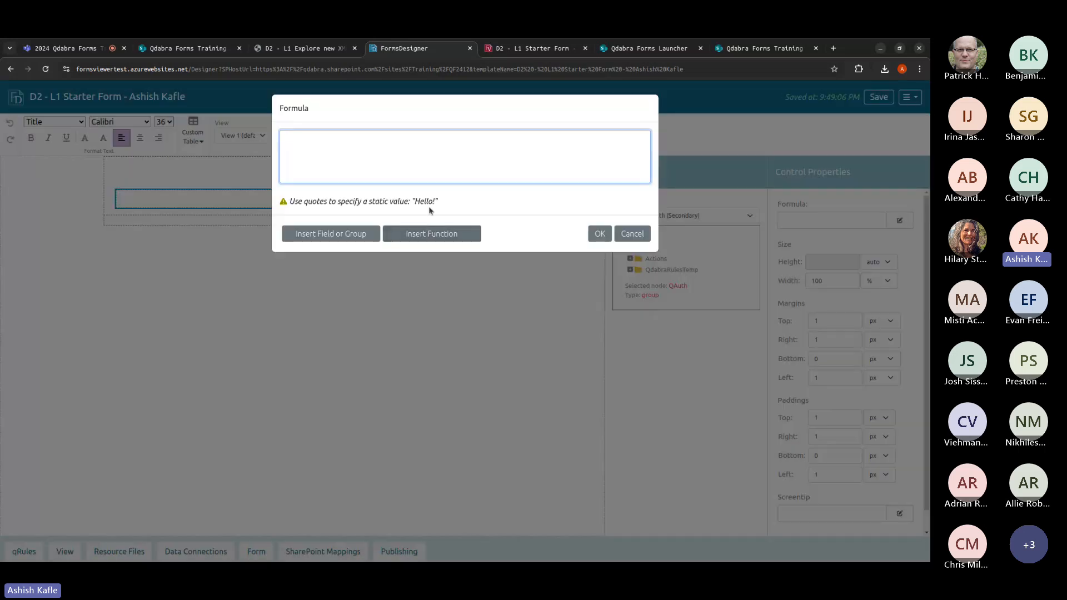
{"action": "left_click", "coordinate": [438, 235]}
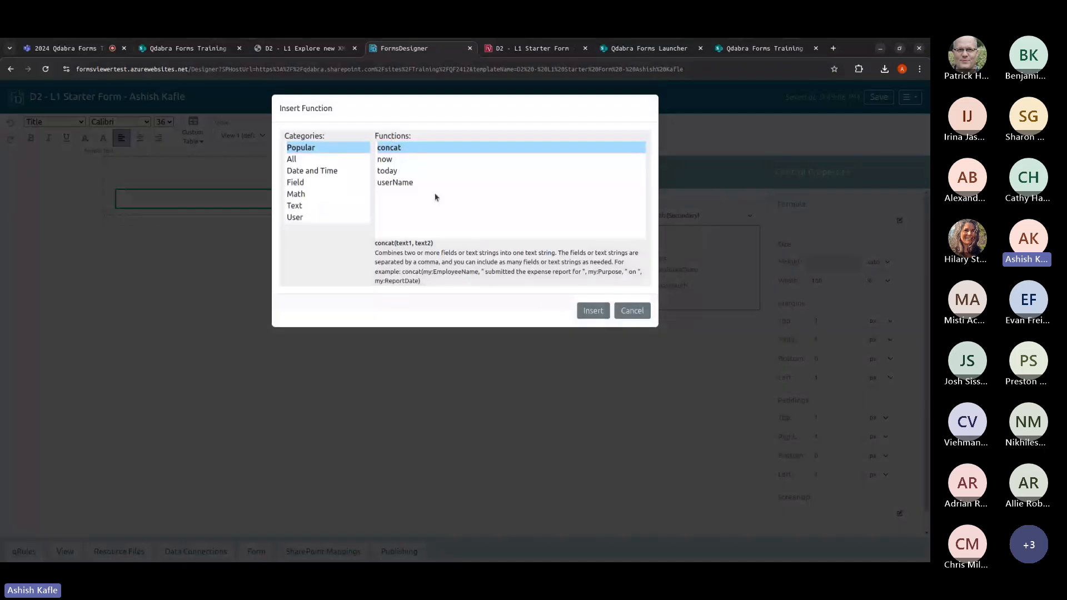
{"action": "left_click", "coordinate": [592, 310]}
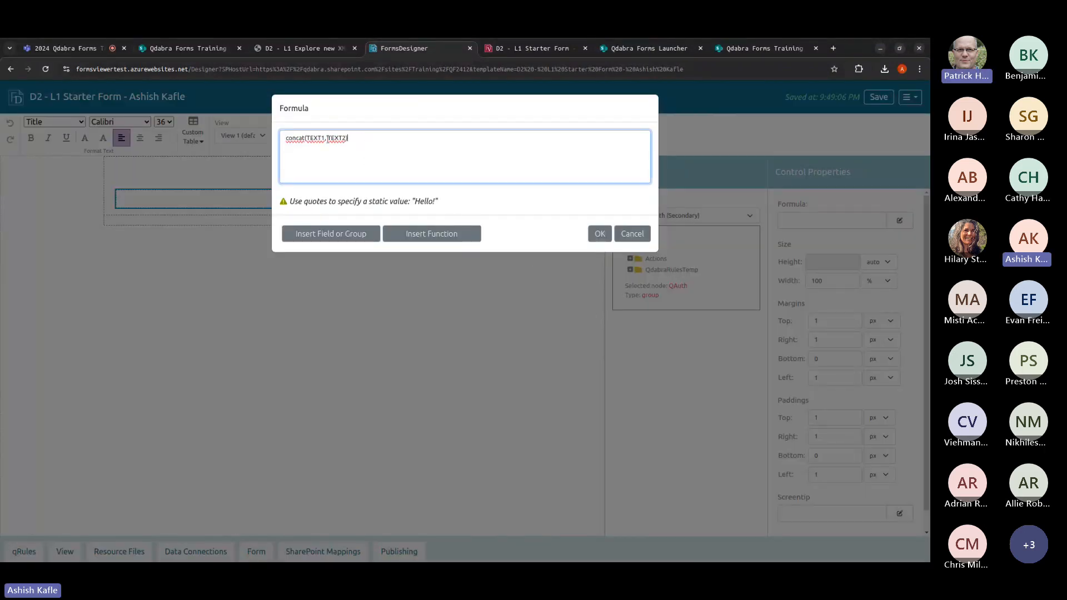
Look up the step 6 field path in the guide and select the TEXT1 placeholder.
{"action": "left_click_drag", "start_coordinate": [362, 138], "coordinate": [281, 140]}
{"action": "left_click", "coordinate": [374, 142]}
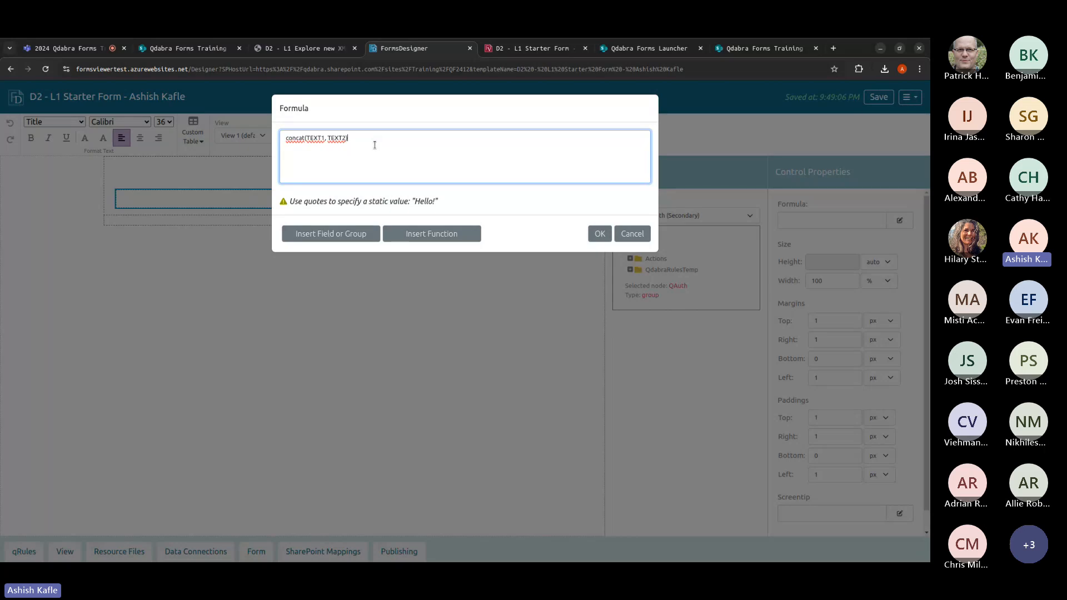
{"action": "left_click", "coordinate": [323, 46]}
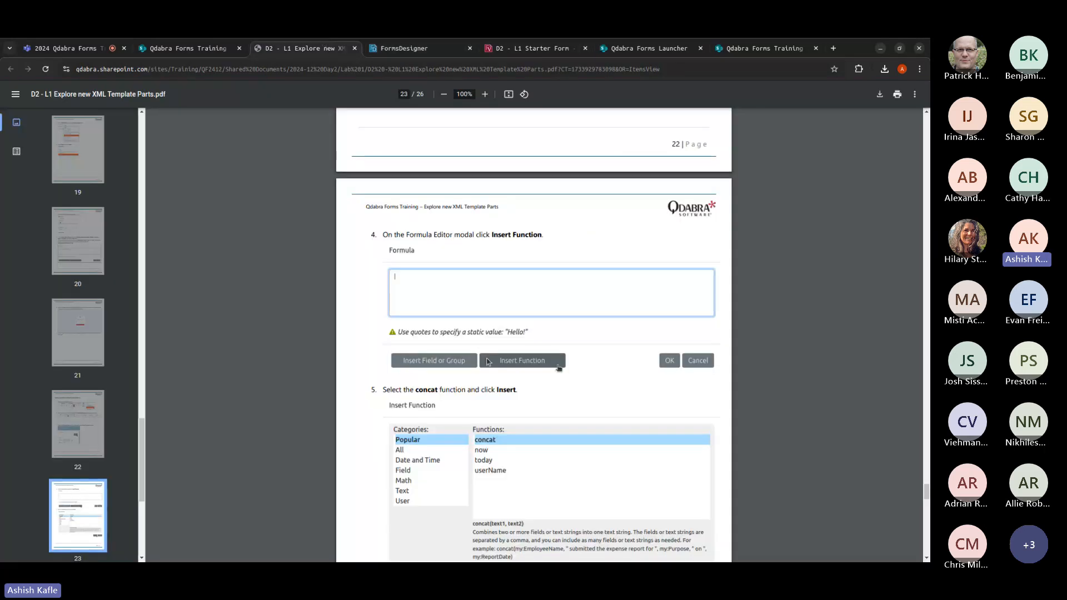
{"action": "scroll", "coordinate": [486, 362], "scroll_direction": "down", "scroll_amount": 4}
{"action": "scroll", "coordinate": [486, 361], "scroll_direction": "down", "scroll_amount": 5}
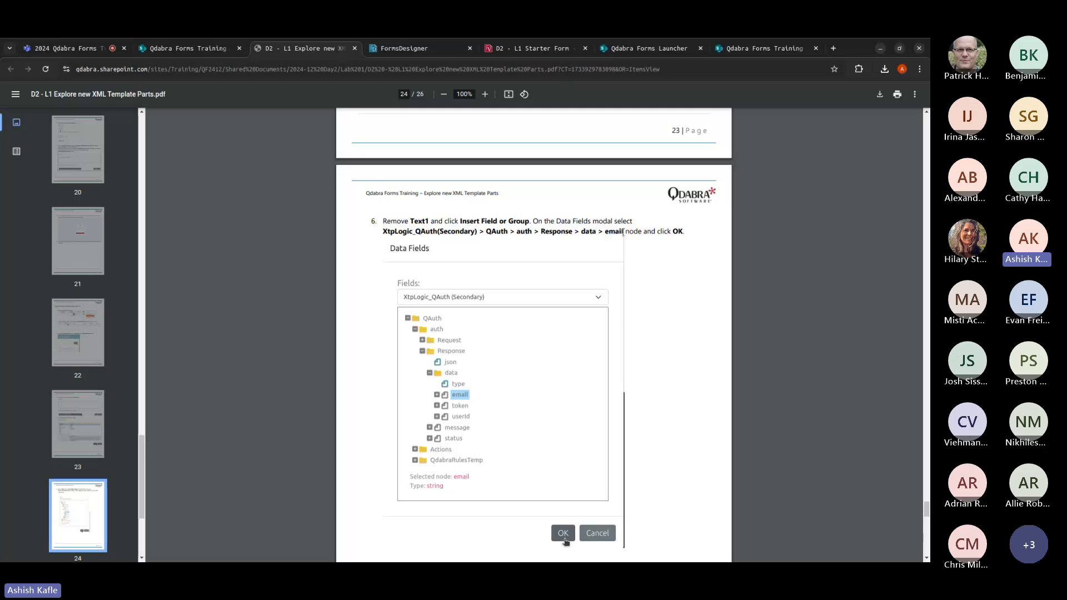
{"action": "left_click_drag", "start_coordinate": [623, 232], "coordinate": [401, 229]}
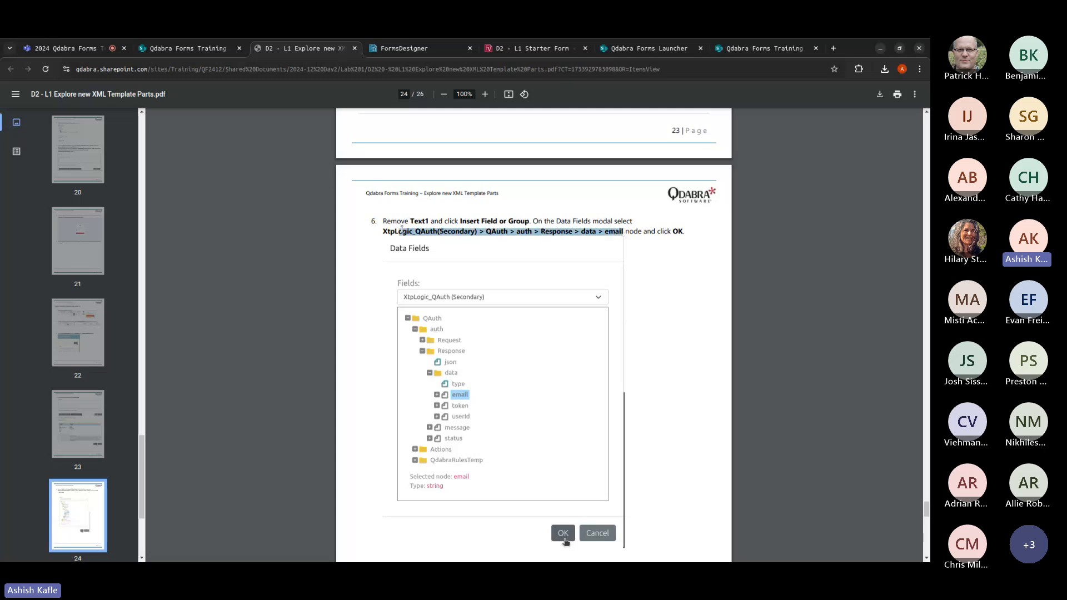
{"action": "left_click", "coordinate": [408, 46]}
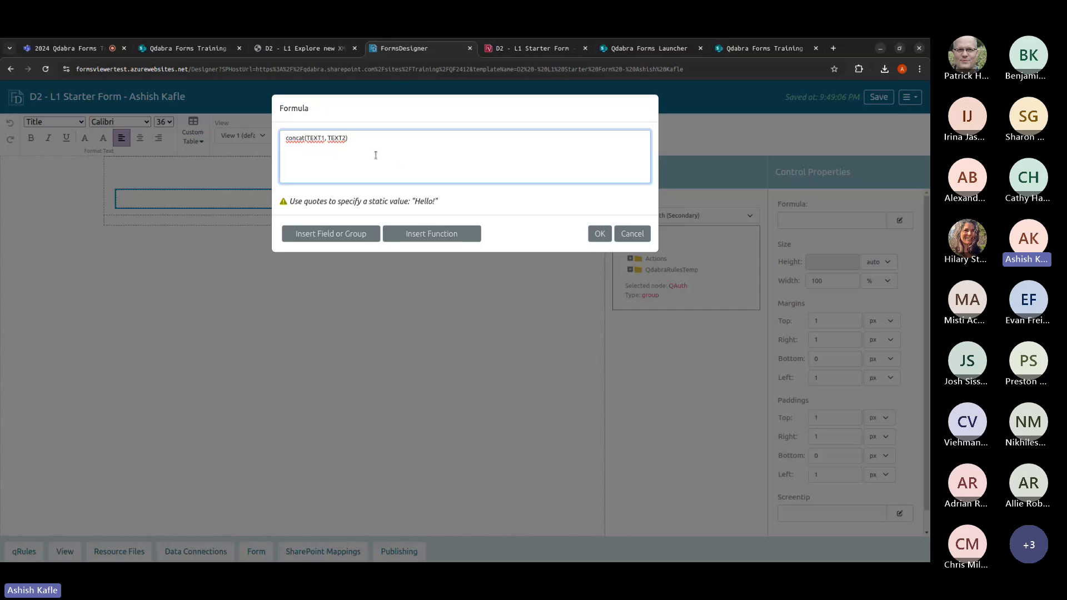
{"action": "double_click", "coordinate": [312, 138]}
Delete TEXT1 and switch the field picker to the XtpLogic_QAuth (Secondary) data source.
{"action": "key", "text": "Delete"}
{"action": "left_click", "coordinate": [337, 236]}
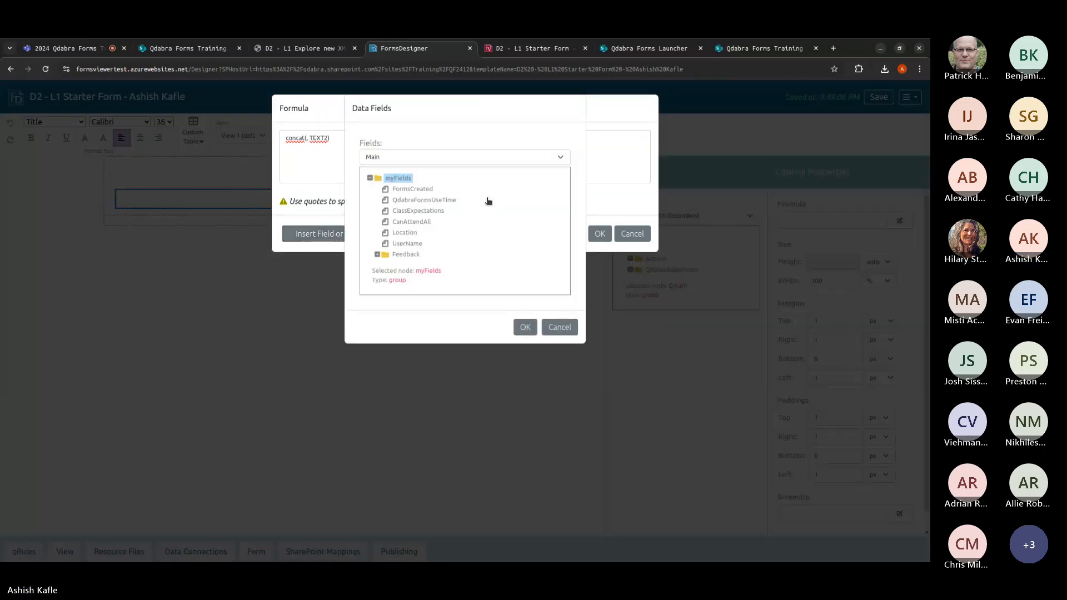
{"action": "left_click", "coordinate": [413, 158]}
{"action": "left_click", "coordinate": [413, 159]}
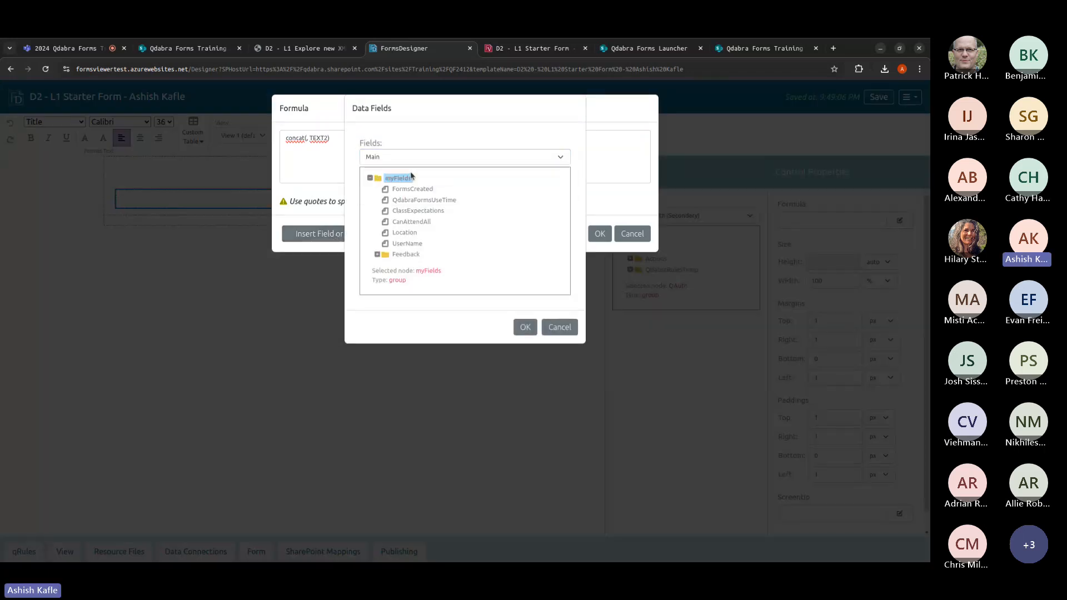
{"action": "left_click", "coordinate": [414, 157]}
{"action": "left_click", "coordinate": [421, 194]}
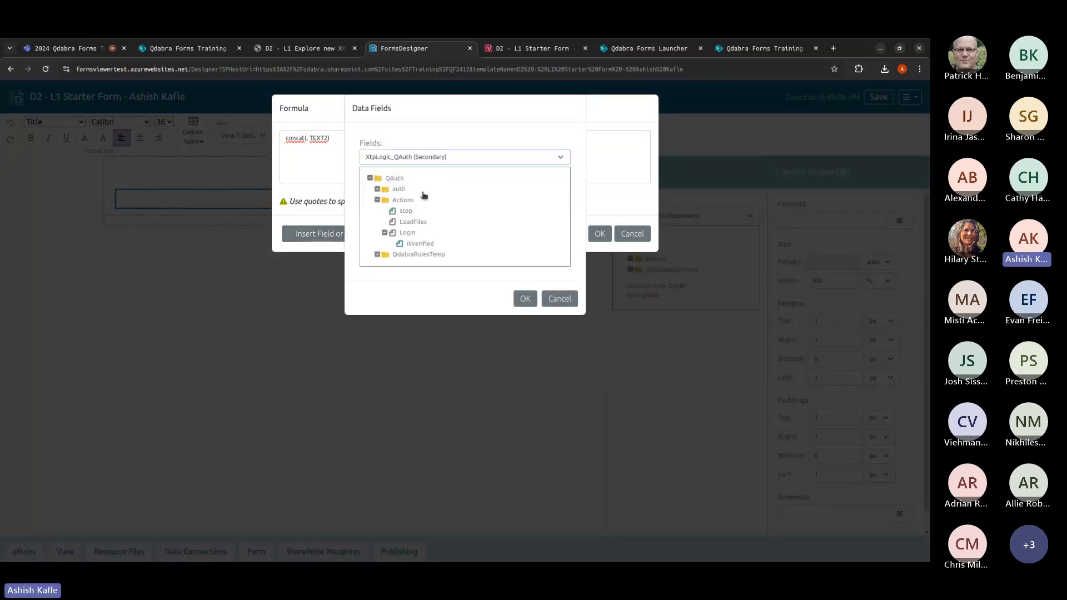
{"action": "left_click", "coordinate": [377, 200]}
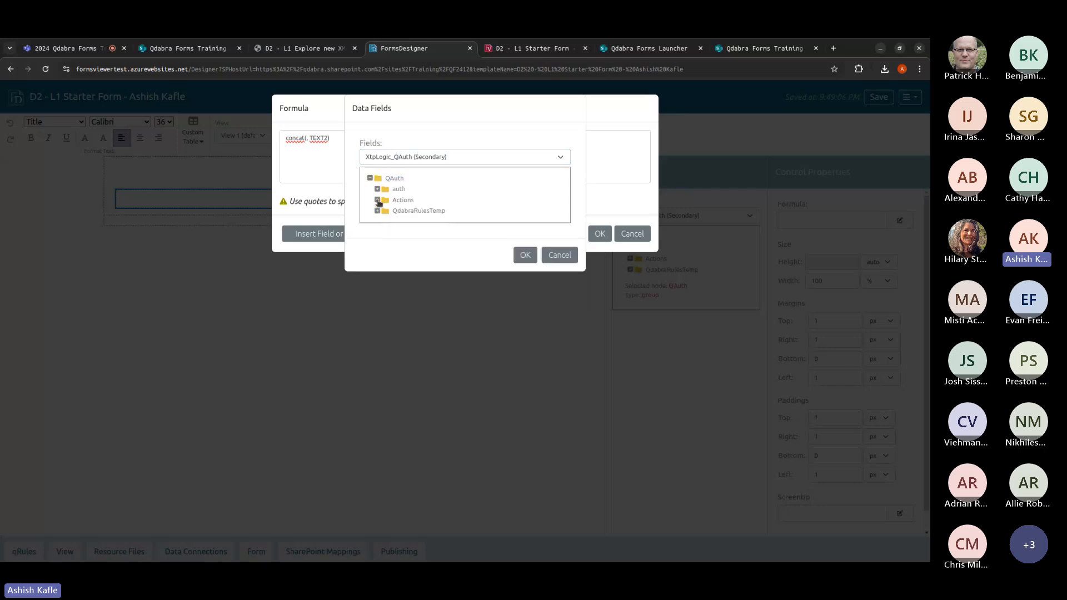
{"action": "left_click", "coordinate": [331, 42]}
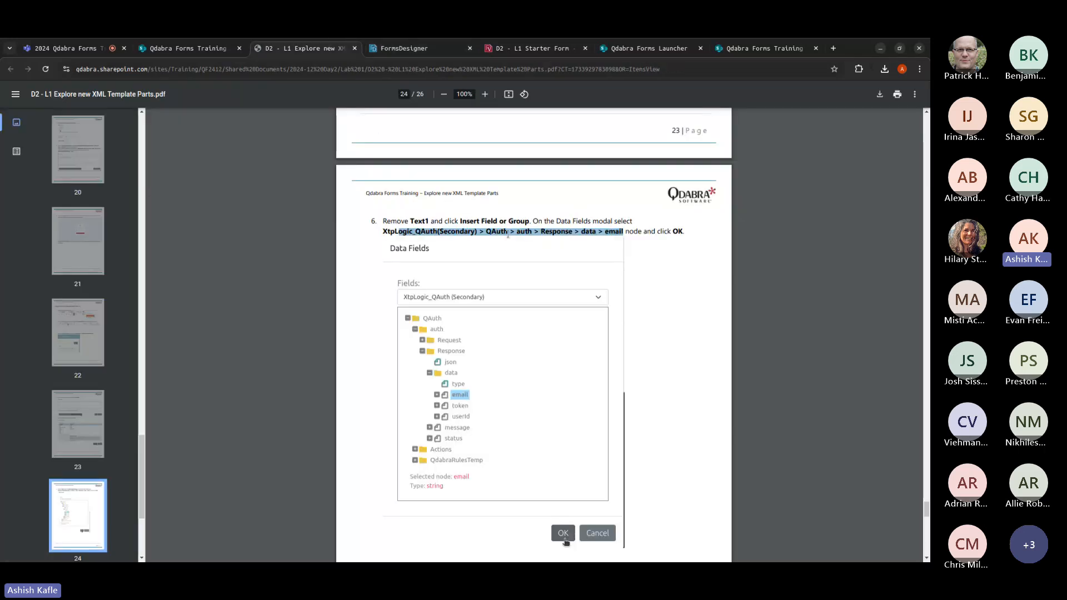
{"action": "left_click", "coordinate": [524, 229]}
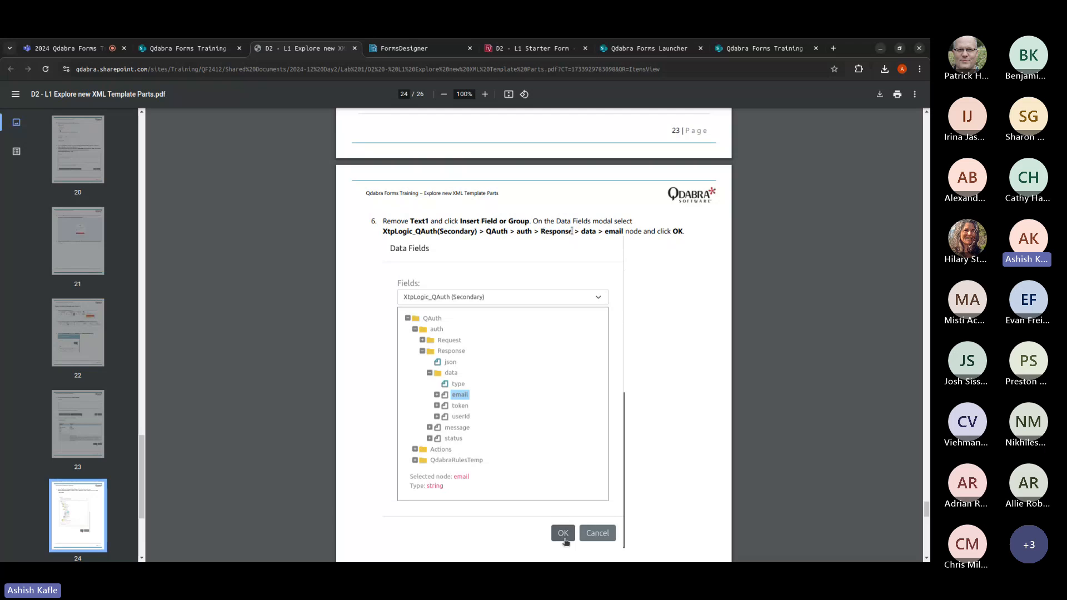
{"action": "left_click", "coordinate": [408, 50]}
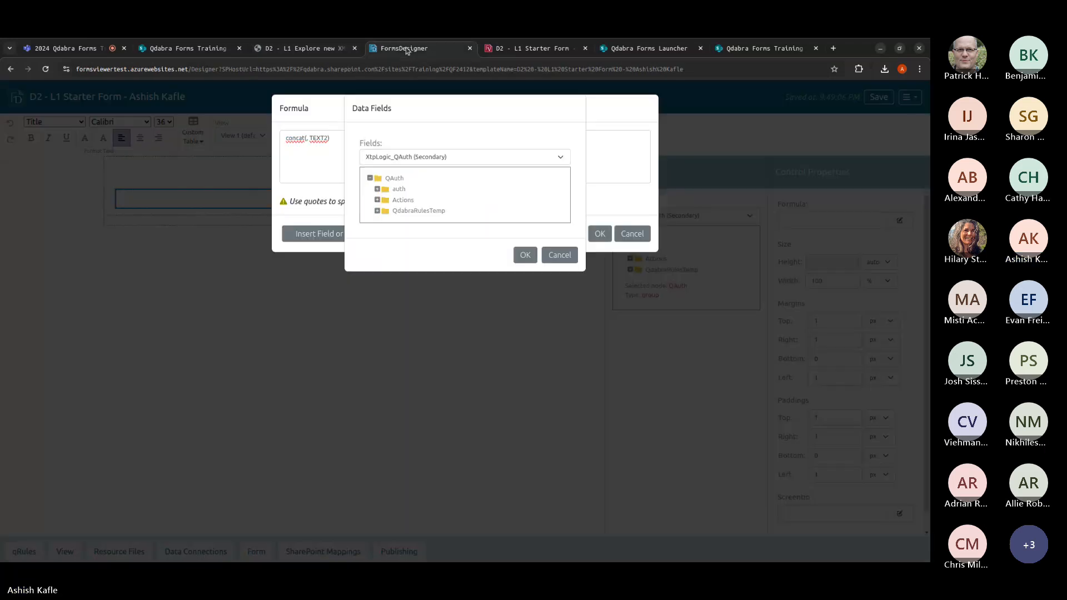
Insert the QAuth/auth/Response/data/email field as the first concat argument.
{"action": "left_click", "coordinate": [380, 190]}
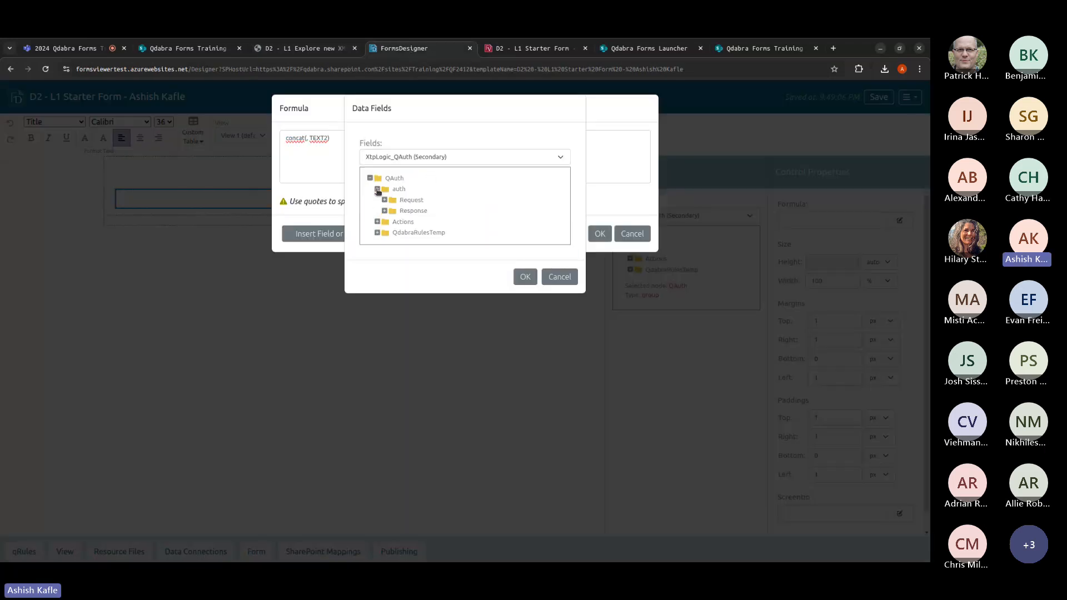
{"action": "left_click", "coordinate": [385, 212]}
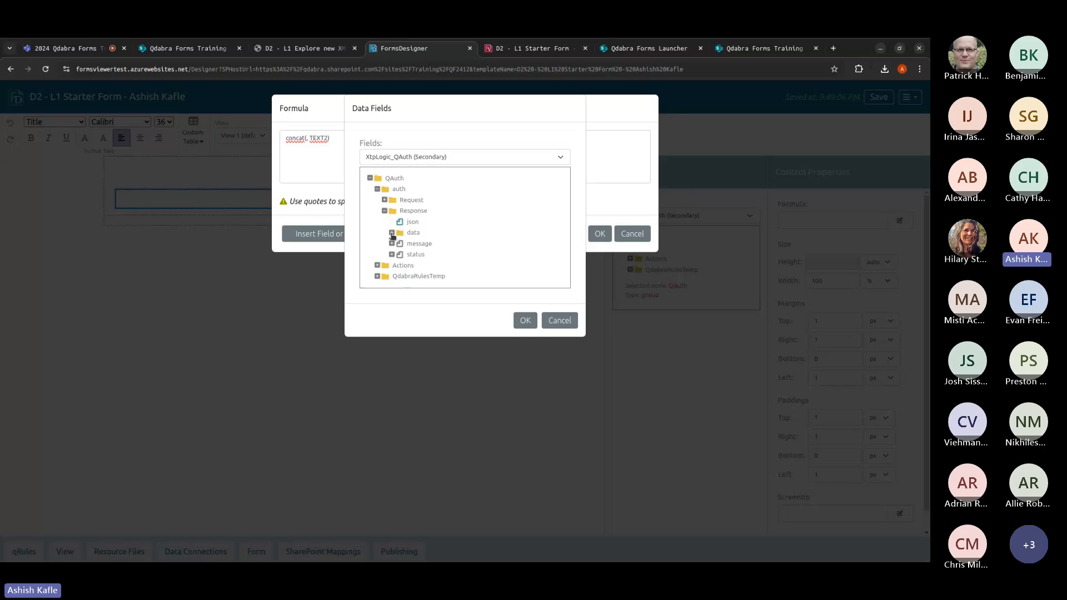
{"action": "left_click", "coordinate": [392, 232]}
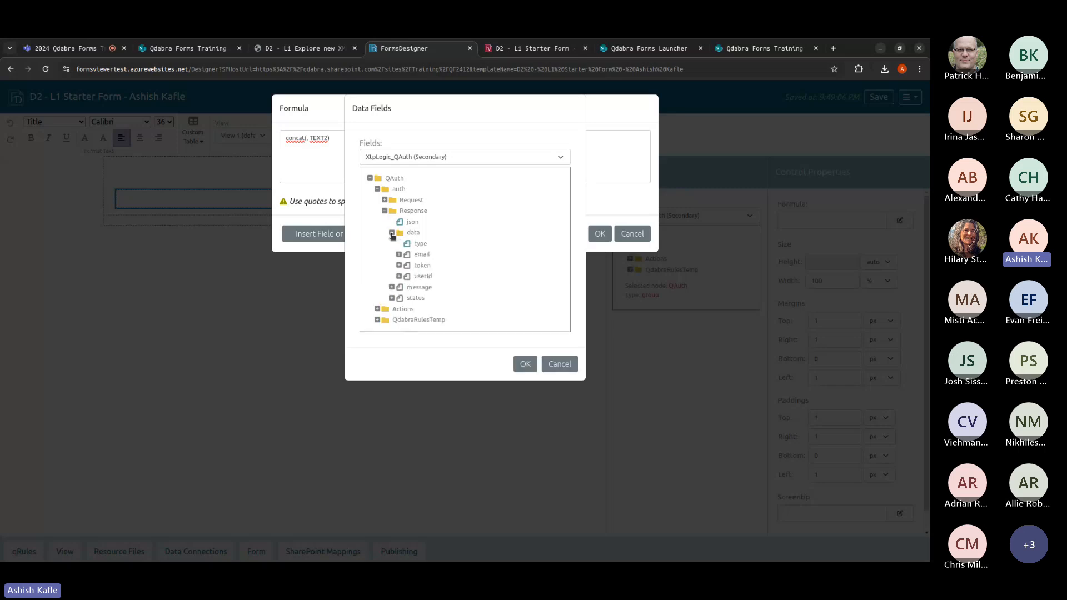
{"action": "left_click", "coordinate": [421, 255]}
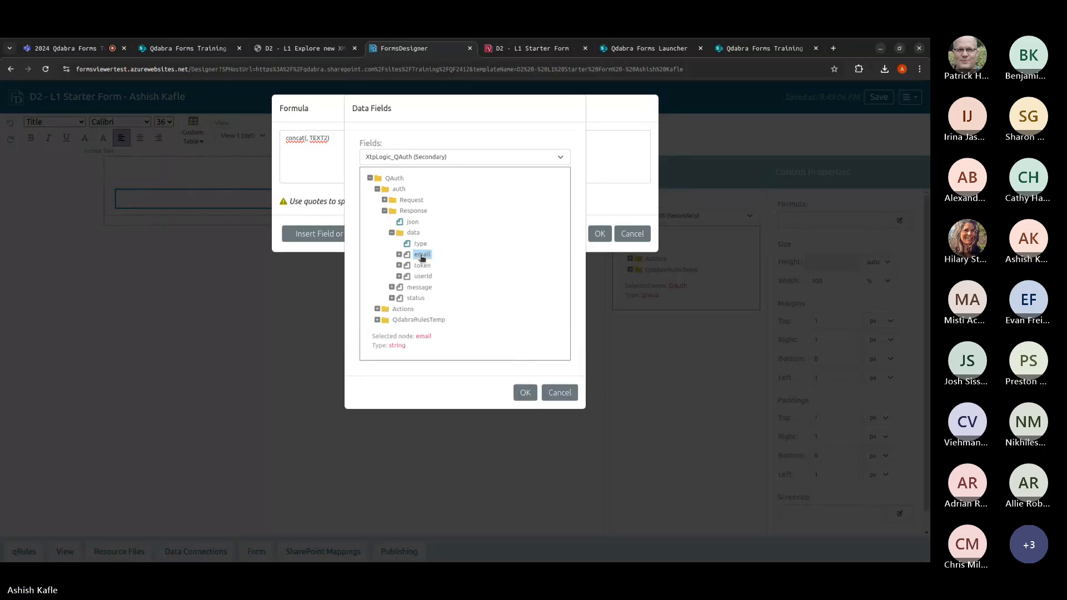
{"action": "left_click", "coordinate": [398, 255]}
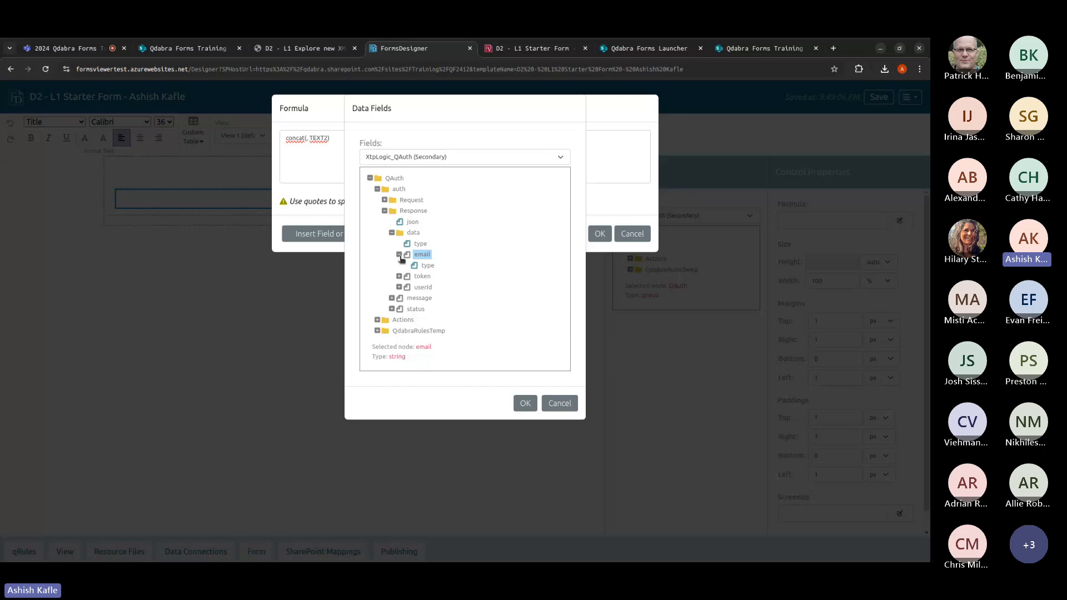
{"action": "left_click", "coordinate": [427, 265]}
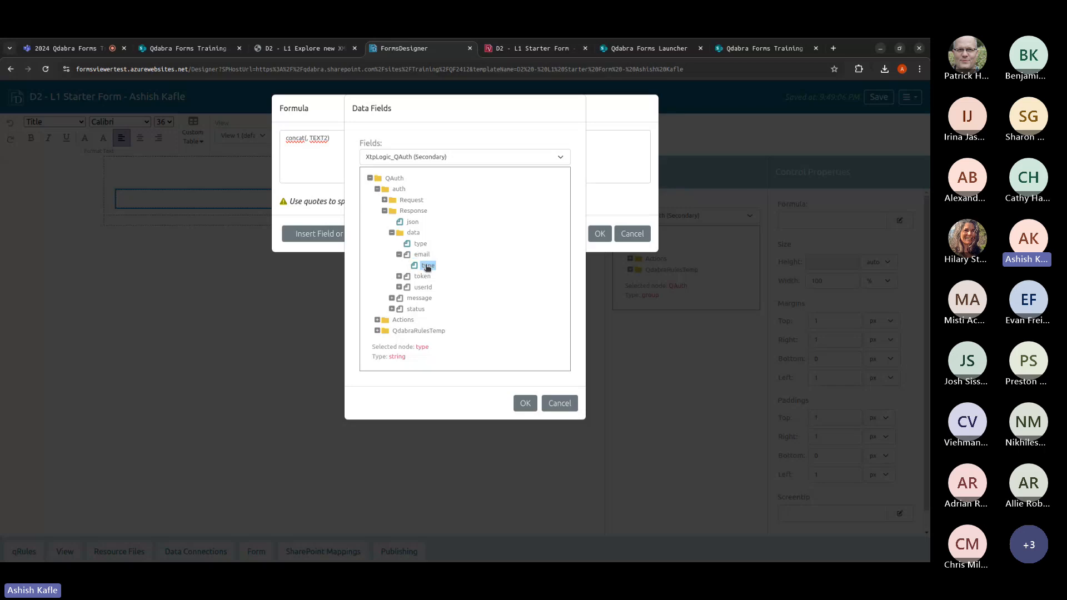
{"action": "left_click", "coordinate": [398, 255]}
{"action": "left_click", "coordinate": [429, 255]}
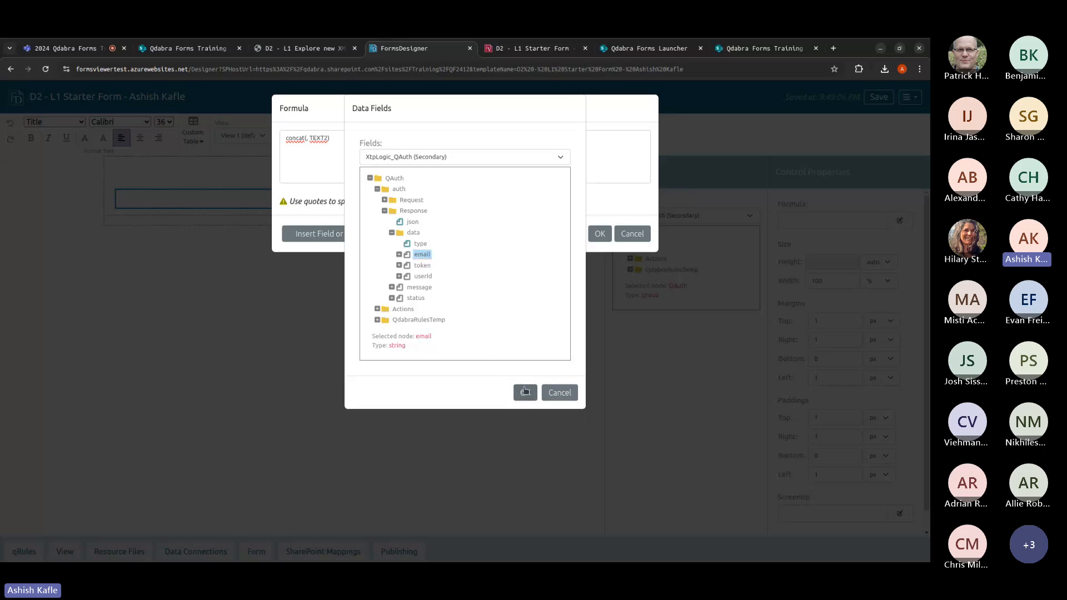
{"action": "left_click", "coordinate": [525, 391]}
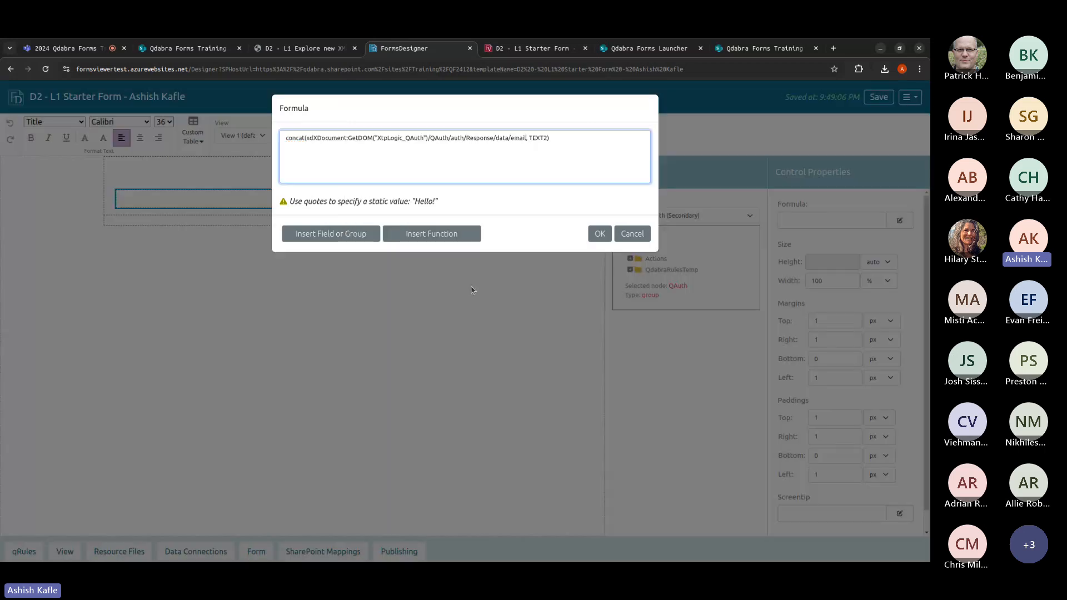
Scroll the lab PDF down to steps 7–10.
{"action": "left_click", "coordinate": [305, 48]}
{"action": "scroll", "coordinate": [470, 307], "scroll_direction": "down", "scroll_amount": 5}
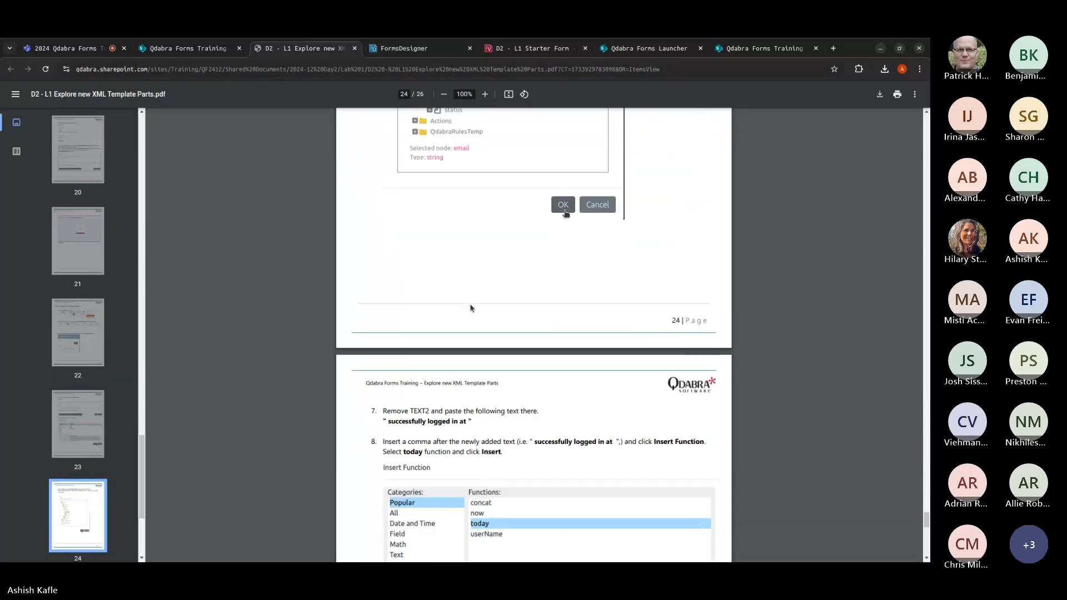
{"action": "scroll", "coordinate": [470, 308], "scroll_direction": "down", "scroll_amount": 3}
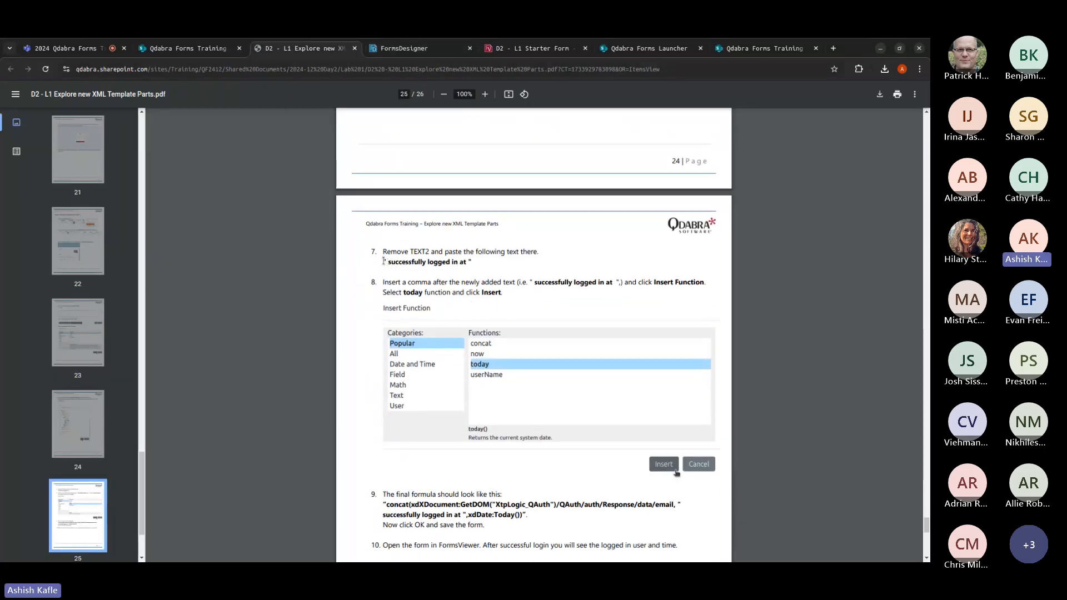
Replace TEXT2 with the copied " successfully logged in at " text, followed by a comma.
{"action": "left_click_drag", "start_coordinate": [383, 260], "coordinate": [473, 262]}
{"action": "key", "text": "ctrl+c"}
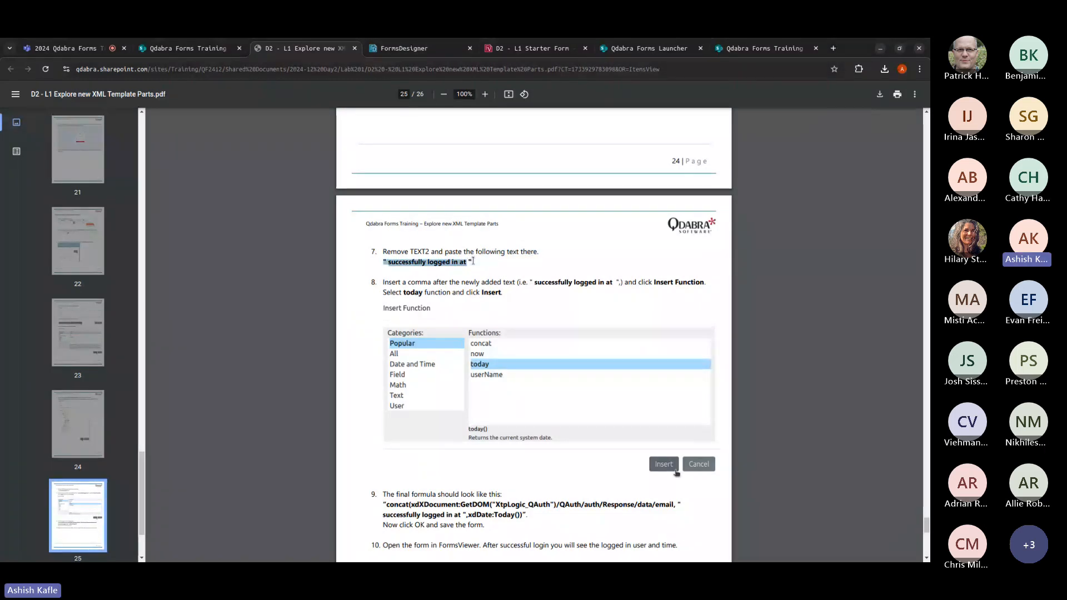
{"action": "left_click", "coordinate": [452, 46]}
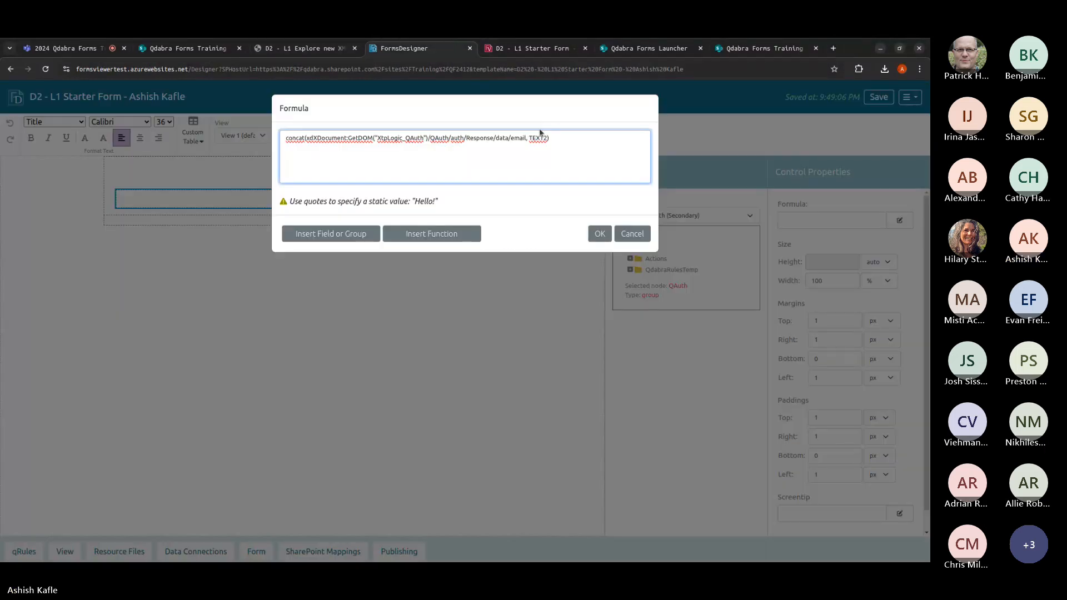
{"action": "double_click", "coordinate": [537, 138]}
{"action": "key", "text": "ctrl+v"}
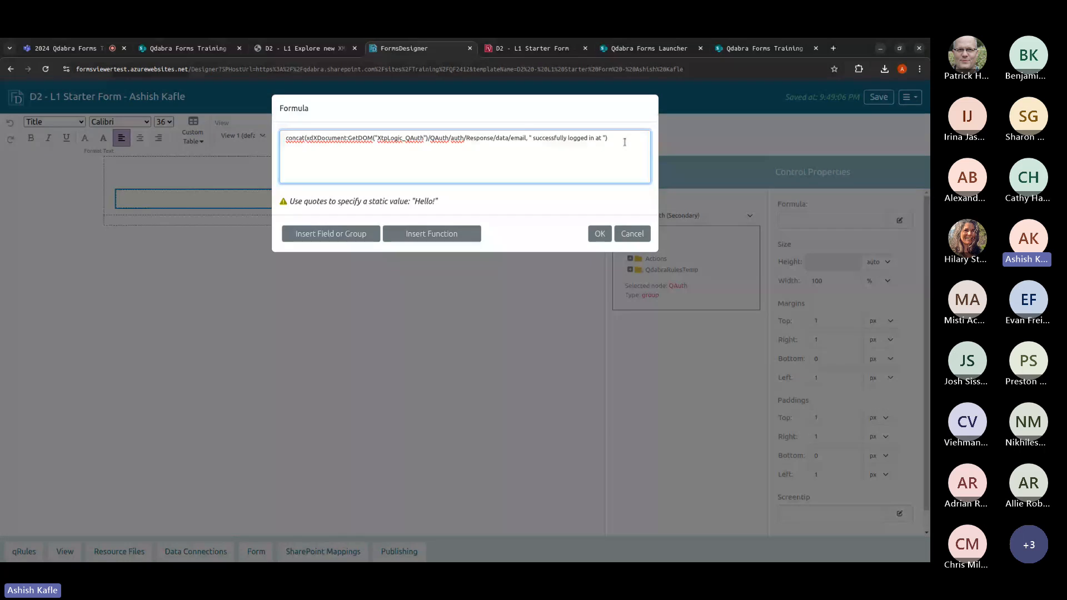
{"action": "key", "text": "shift+Left"}
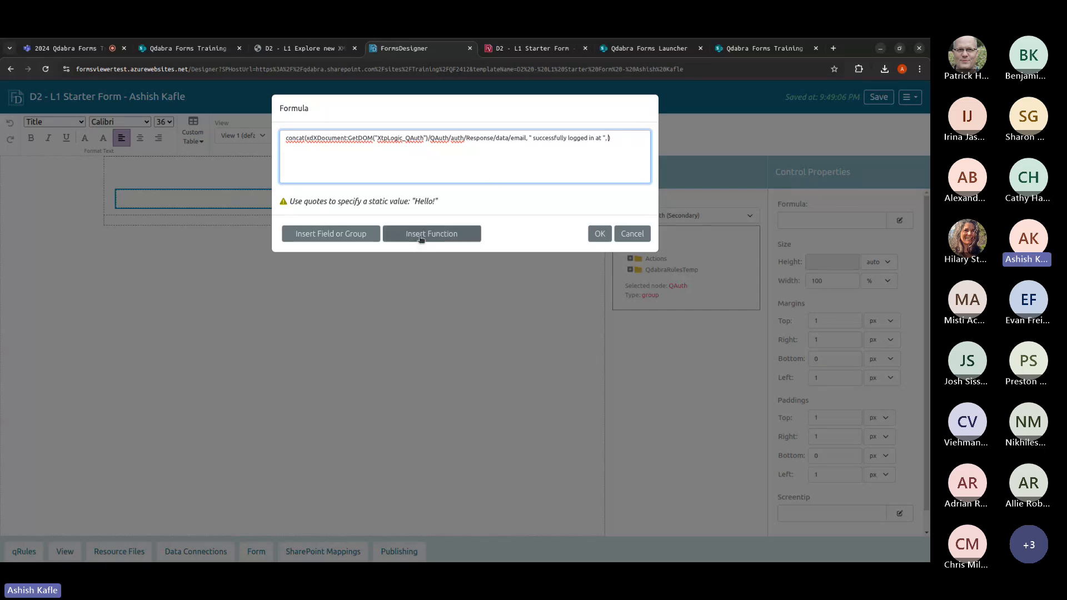
Append today() as the final concat argument, verify against the guide, and apply the formula.
{"action": "left_click", "coordinate": [457, 237]}
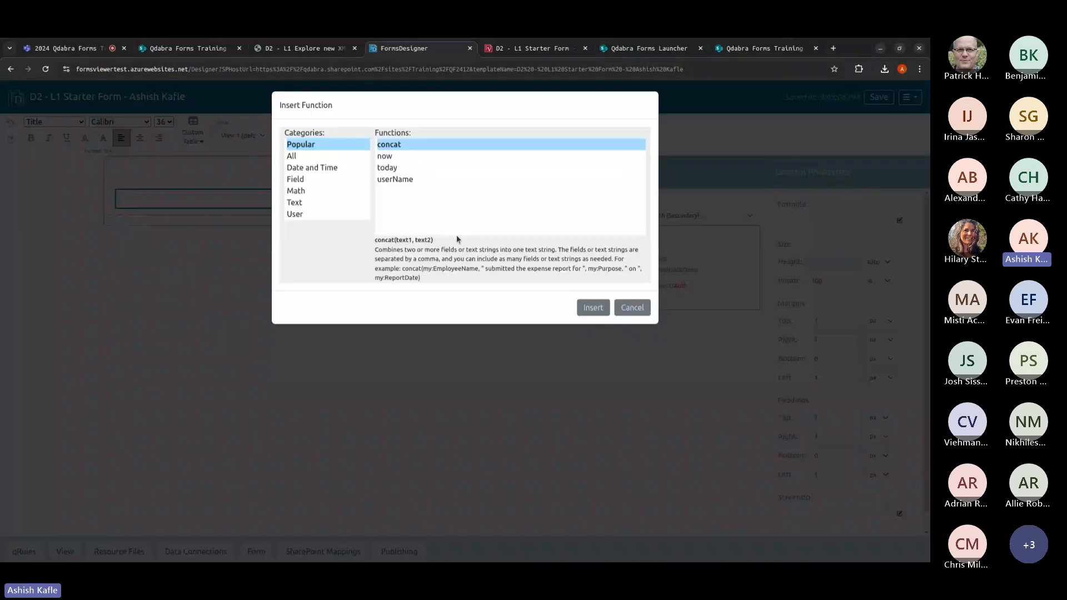
{"action": "left_click", "coordinate": [391, 174]}
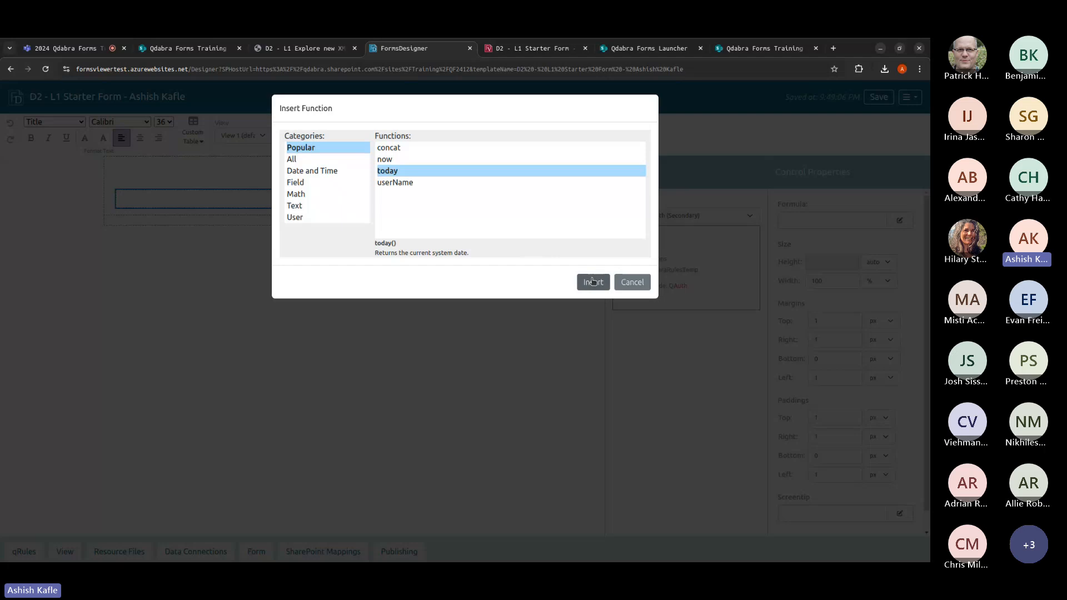
{"action": "left_click", "coordinate": [592, 281]}
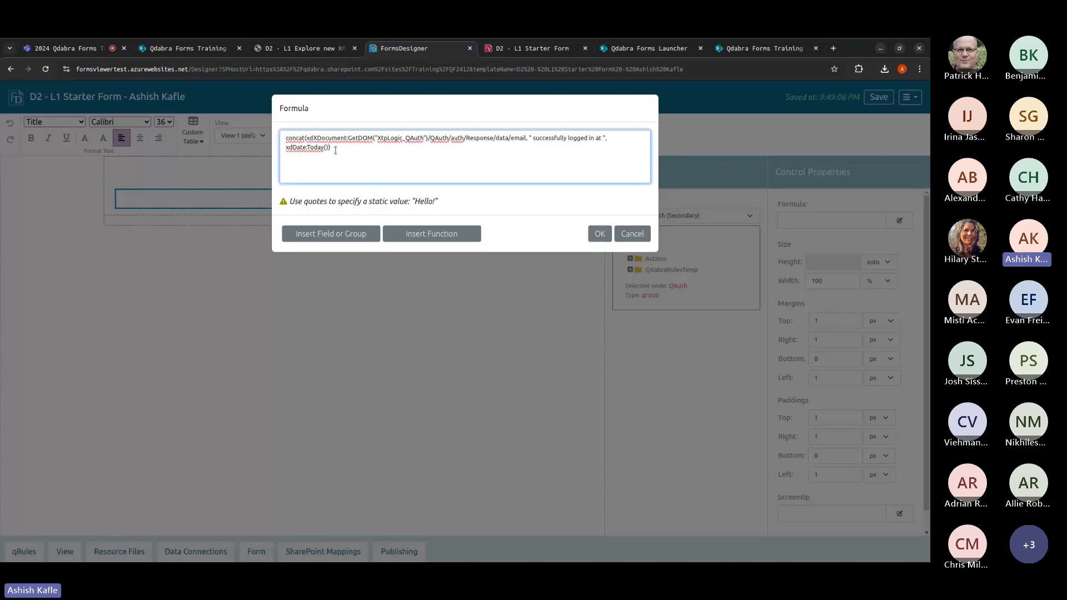
{"action": "left_click_drag", "start_coordinate": [335, 150], "coordinate": [283, 133]}
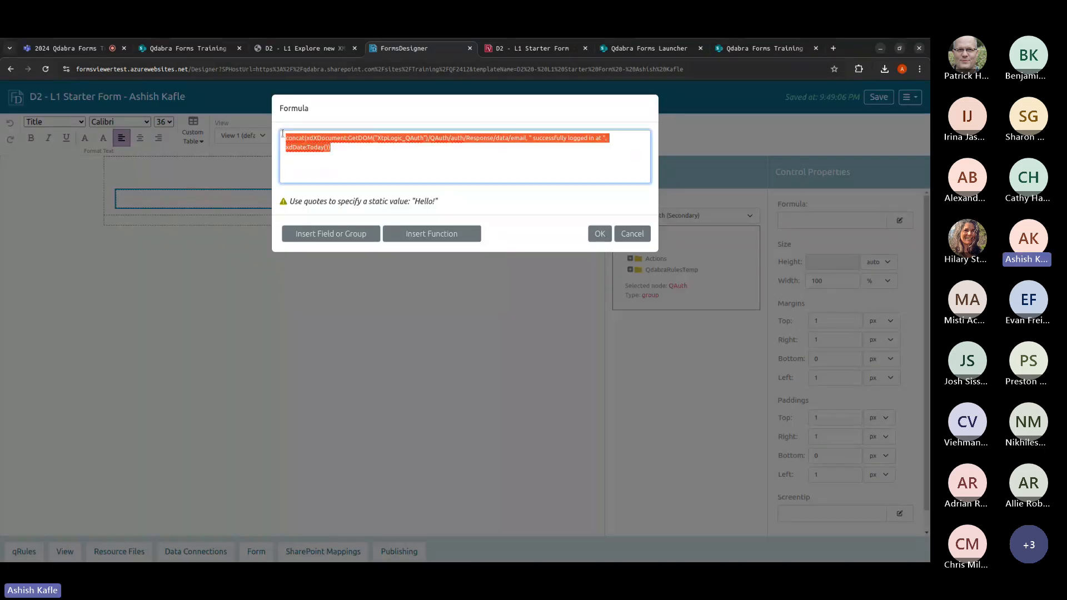
{"action": "left_click", "coordinate": [381, 153]}
{"action": "left_click", "coordinate": [307, 50]}
{"action": "scroll", "coordinate": [435, 276], "scroll_direction": "down", "scroll_amount": 5}
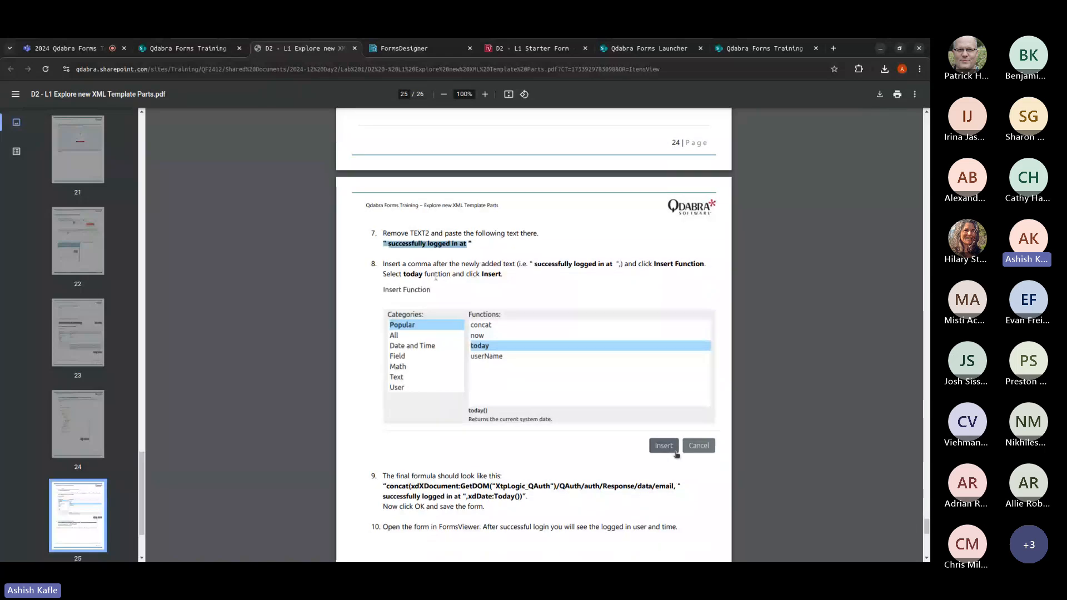
{"action": "left_click", "coordinate": [410, 48]}
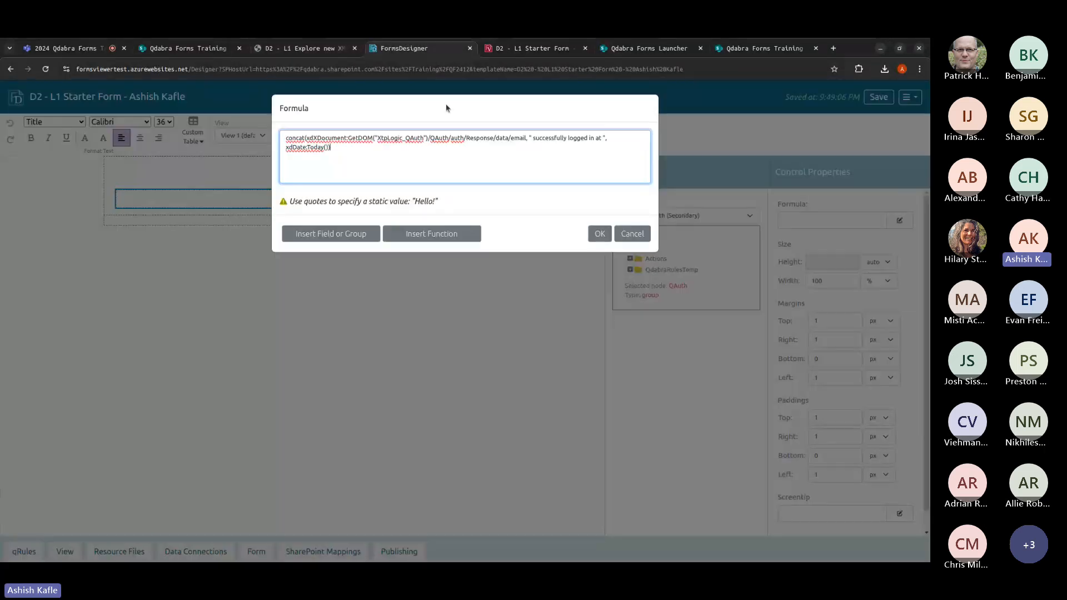
{"action": "left_click", "coordinate": [600, 234]}
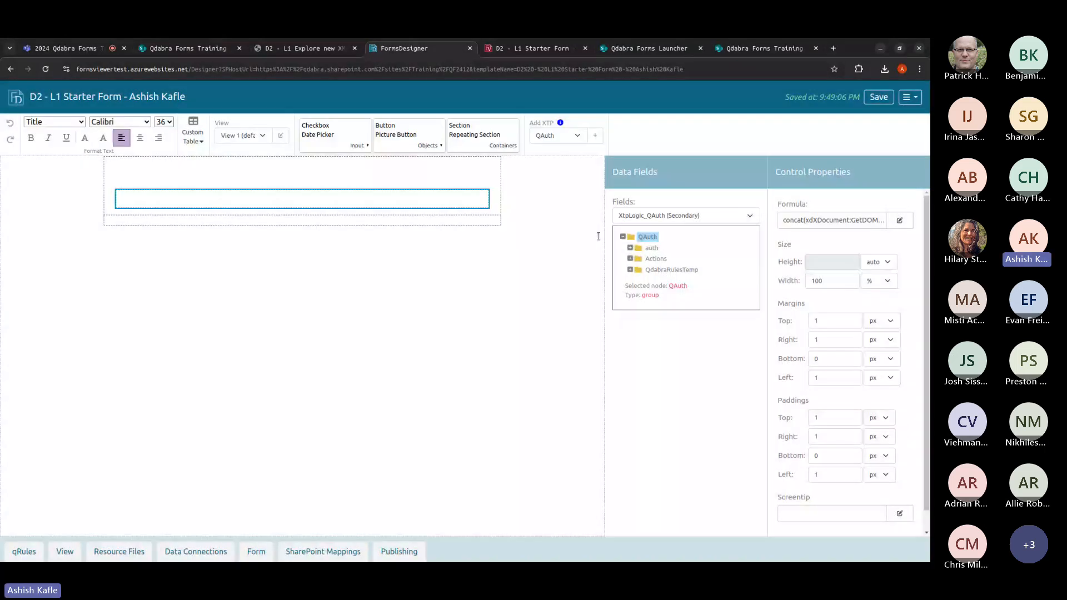
Save the form and open it in FormsViewer.
{"action": "left_click", "coordinate": [878, 97]}
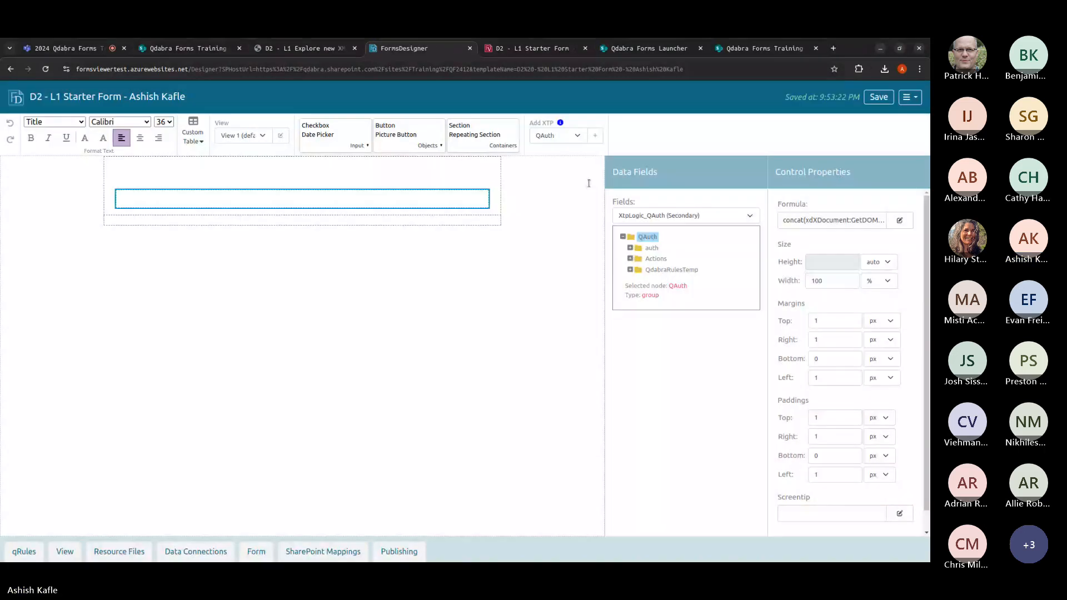
{"action": "left_click", "coordinate": [910, 97]}
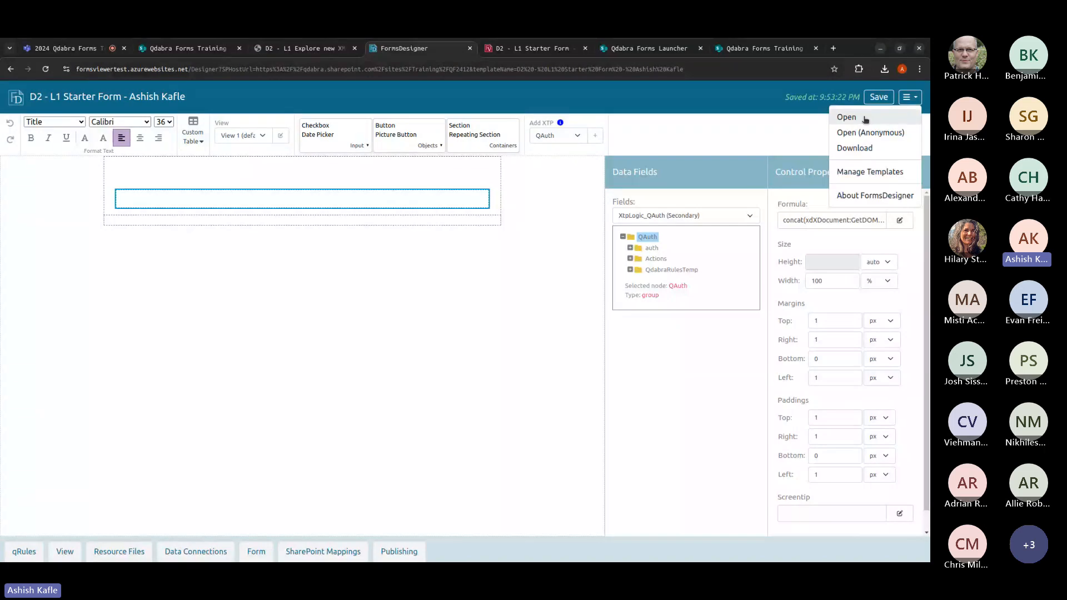
{"action": "left_click", "coordinate": [863, 118]}
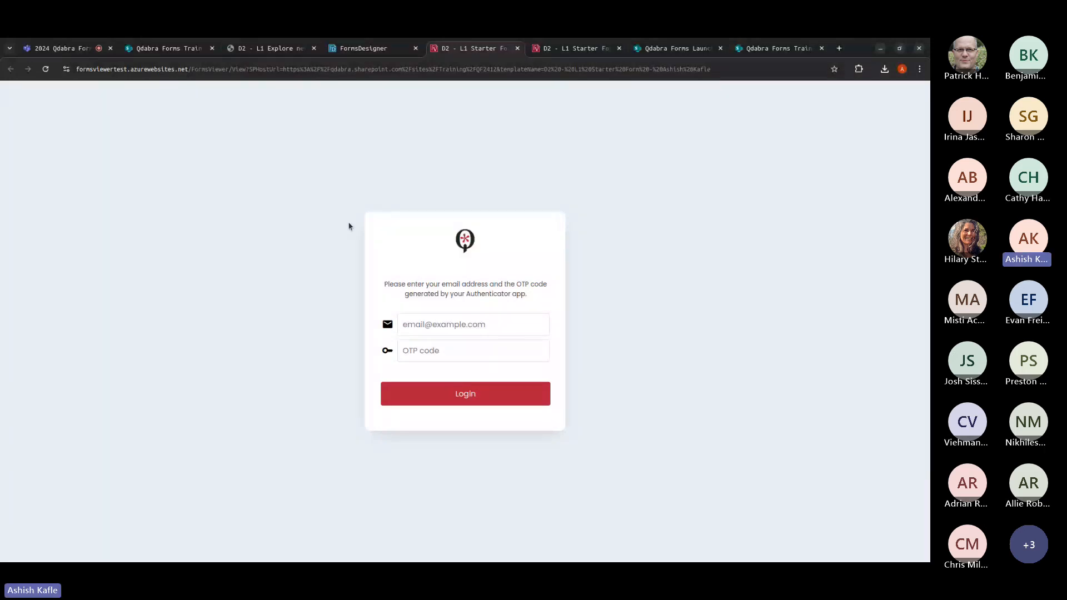
Log in with the user's email and OTP code; confirm the message shows the email and 2024-12-11.
{"action": "left_click", "coordinate": [453, 323]}
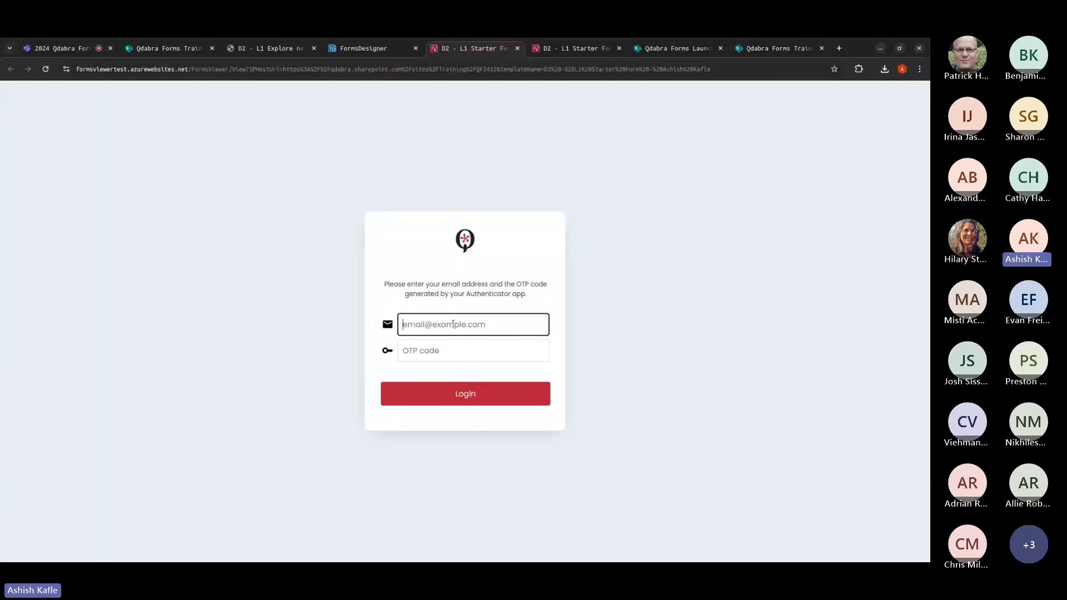
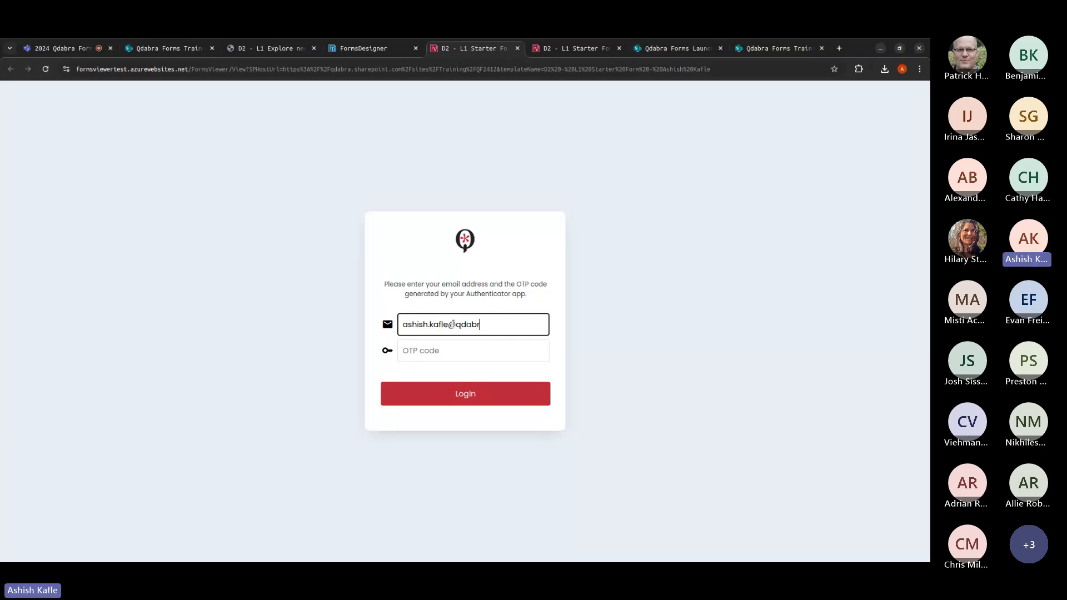
{"action": "key", "text": "Tab"}
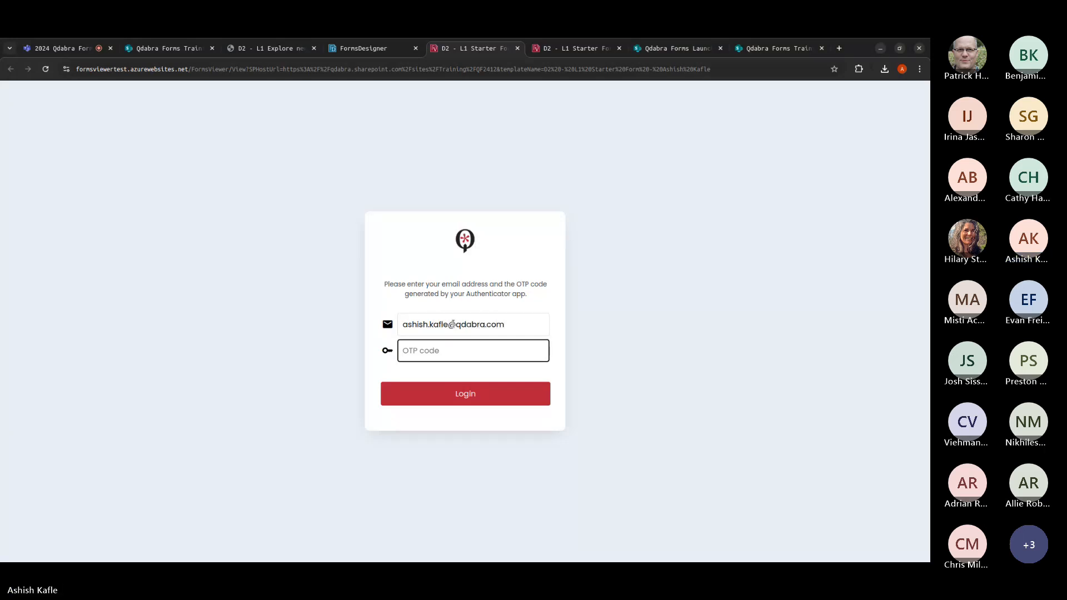
{"action": "left_click", "coordinate": [465, 394]}
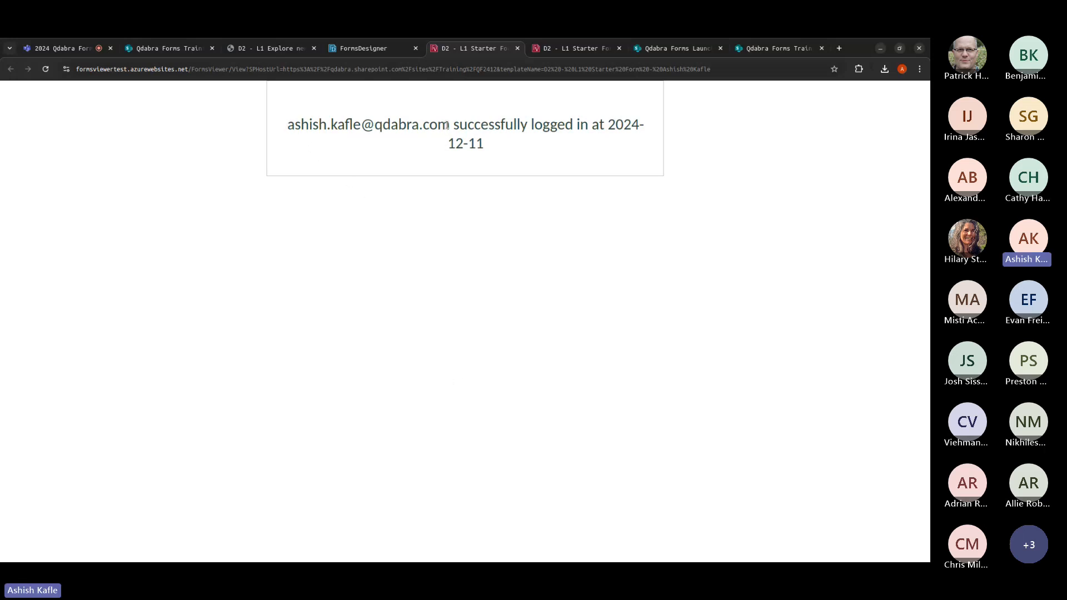
{"action": "left_click_drag", "start_coordinate": [446, 125], "coordinate": [286, 117]}
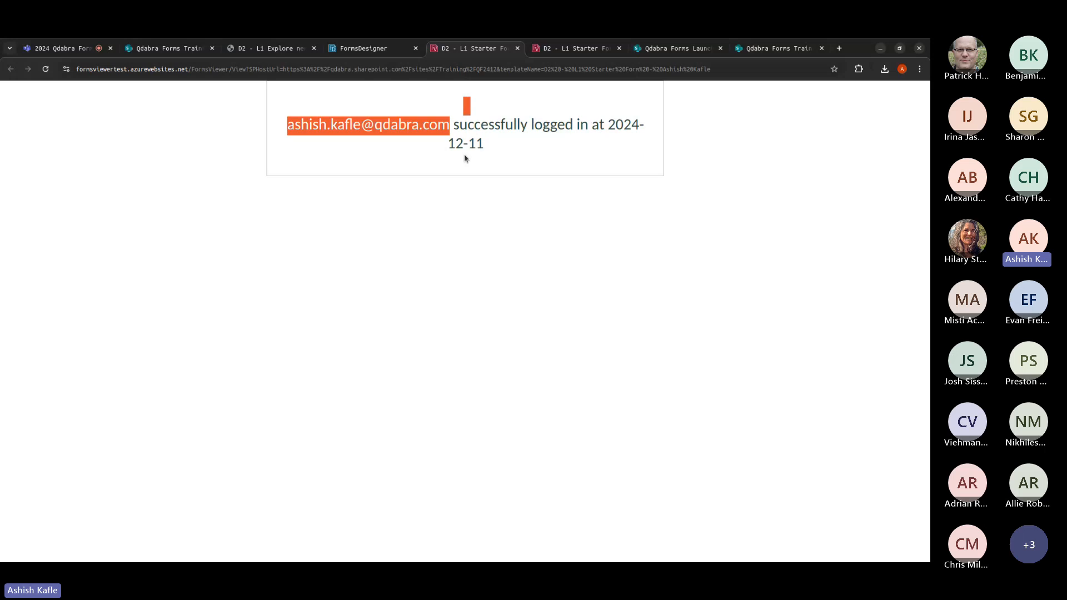
{"action": "left_click", "coordinate": [386, 49]}
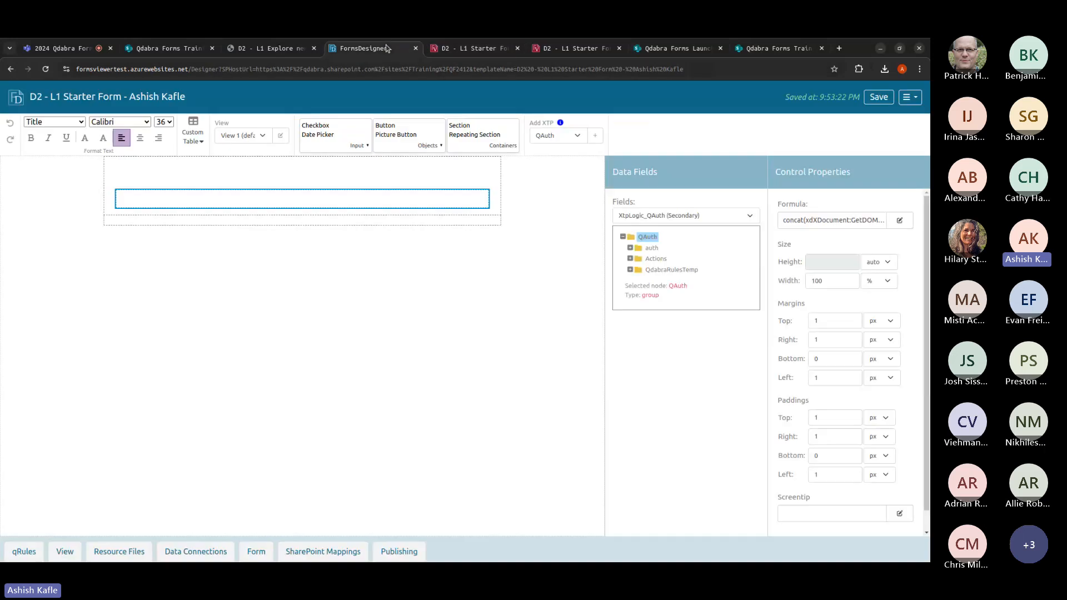
Check the form's view list, keeping View 1, and glance at the live form.
{"action": "left_click", "coordinate": [228, 139]}
{"action": "left_click", "coordinate": [229, 140]}
{"action": "left_click", "coordinate": [228, 140]}
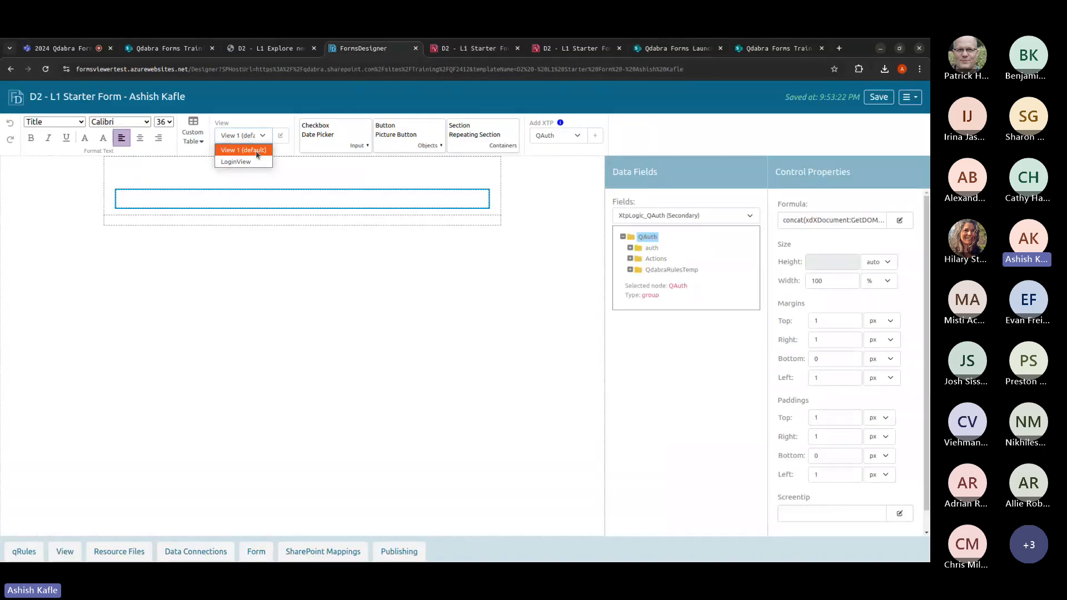
{"action": "left_click", "coordinate": [242, 134]}
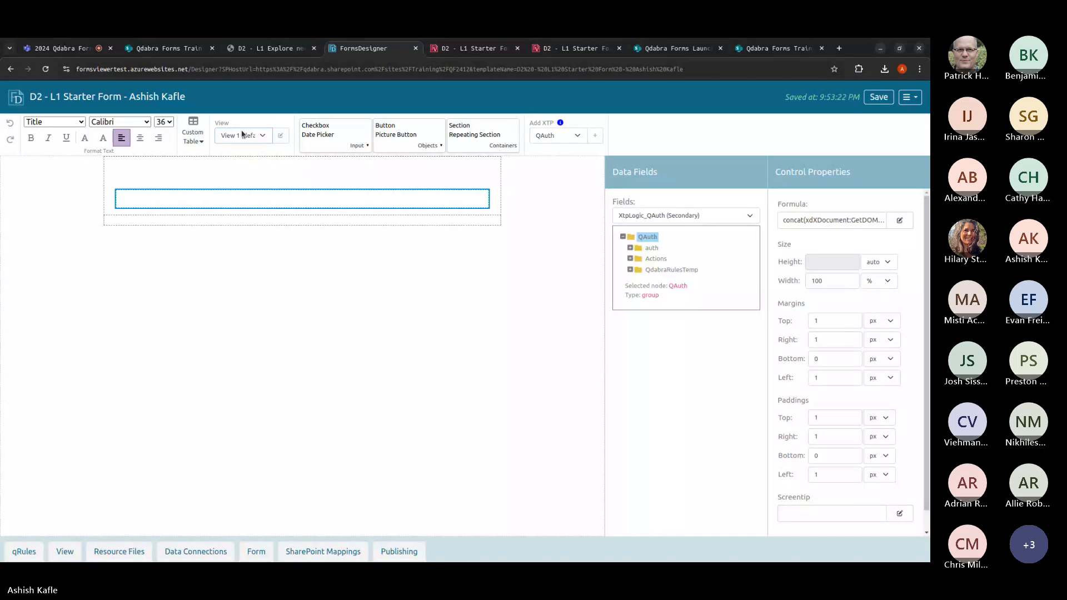
{"action": "left_click", "coordinate": [465, 48]}
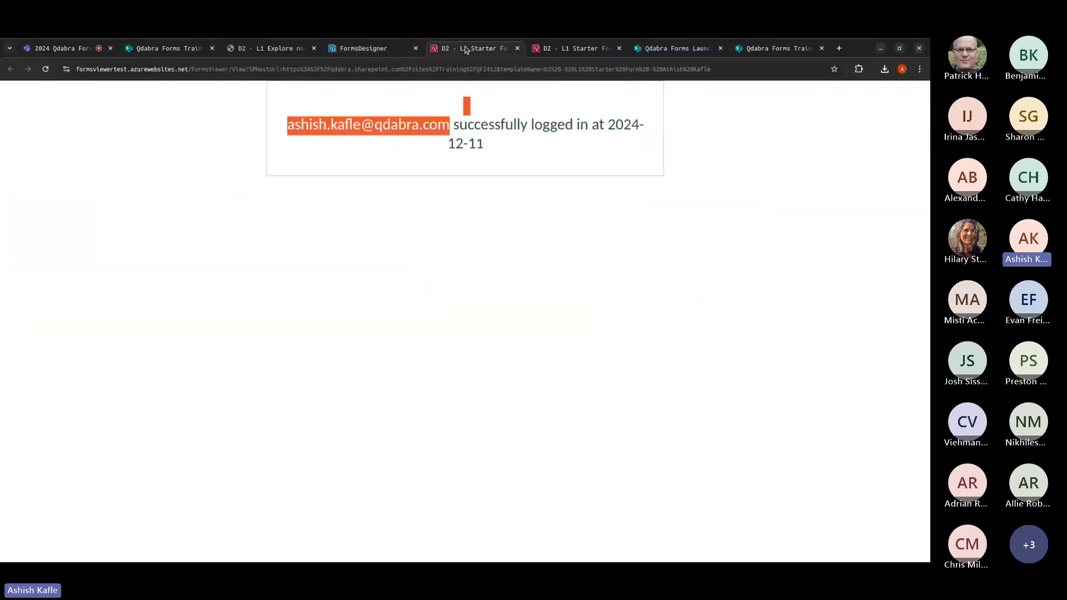
{"action": "left_click", "coordinate": [370, 45]}
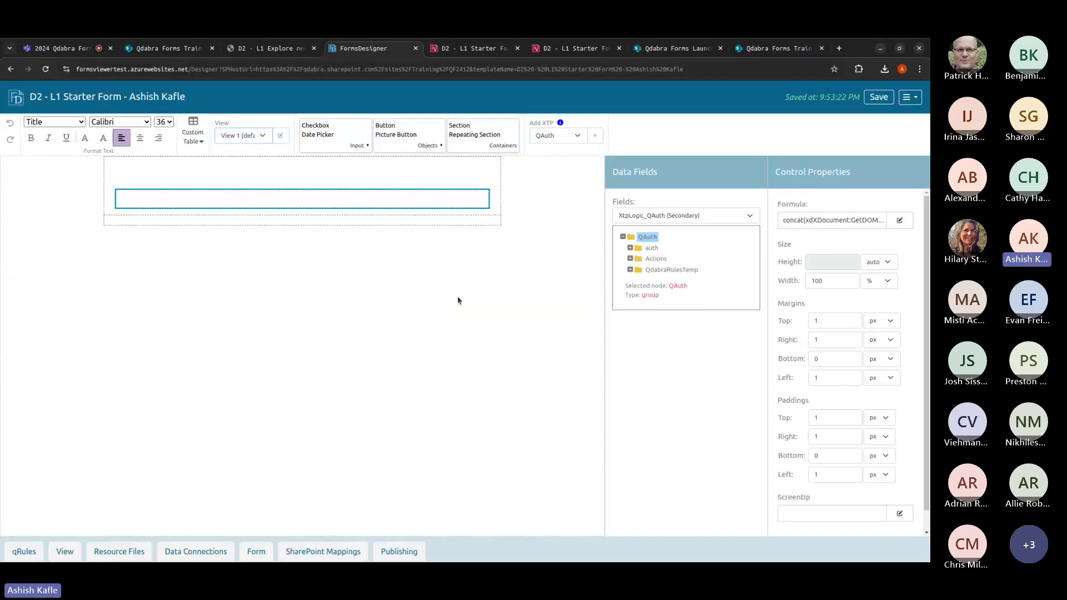
{"action": "left_click", "coordinate": [378, 229]}
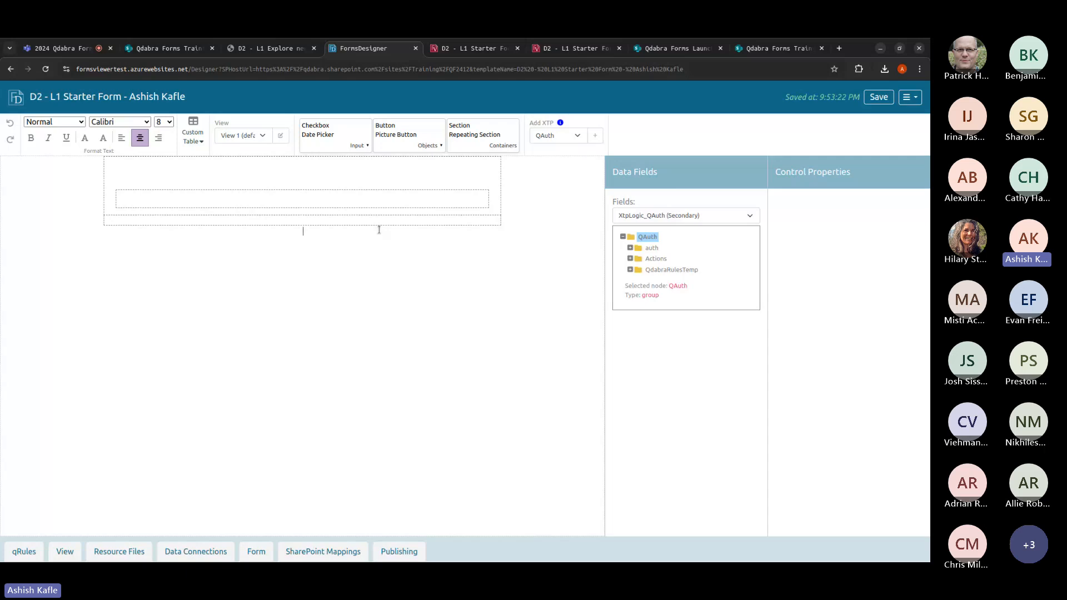
Read the guide's final step 10, then return to the Teams meeting.
{"action": "left_click", "coordinate": [271, 50]}
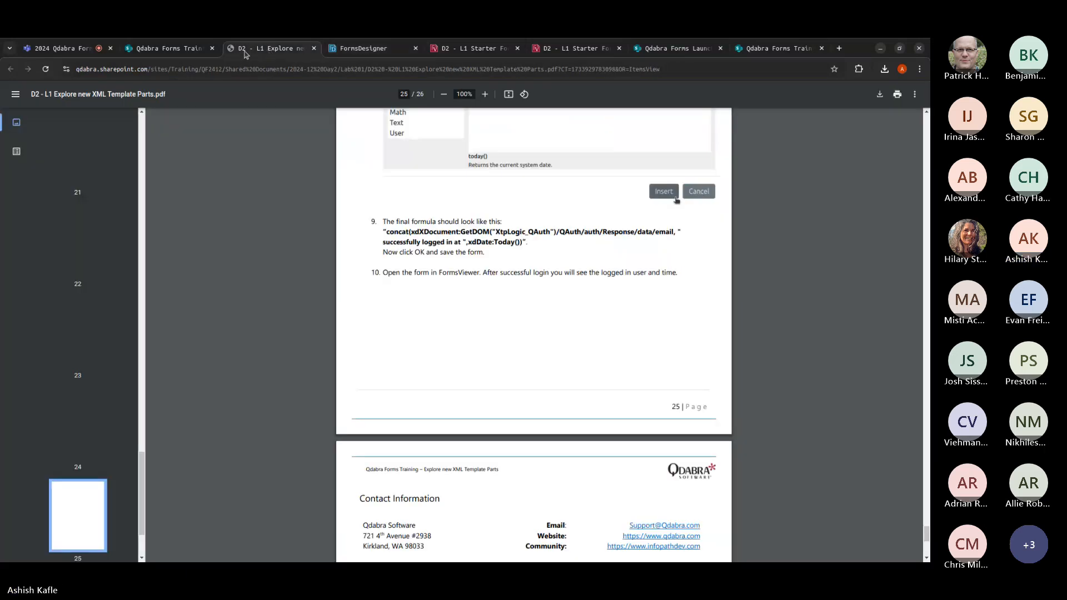
{"action": "scroll", "coordinate": [259, 225], "scroll_direction": "down", "scroll_amount": 4}
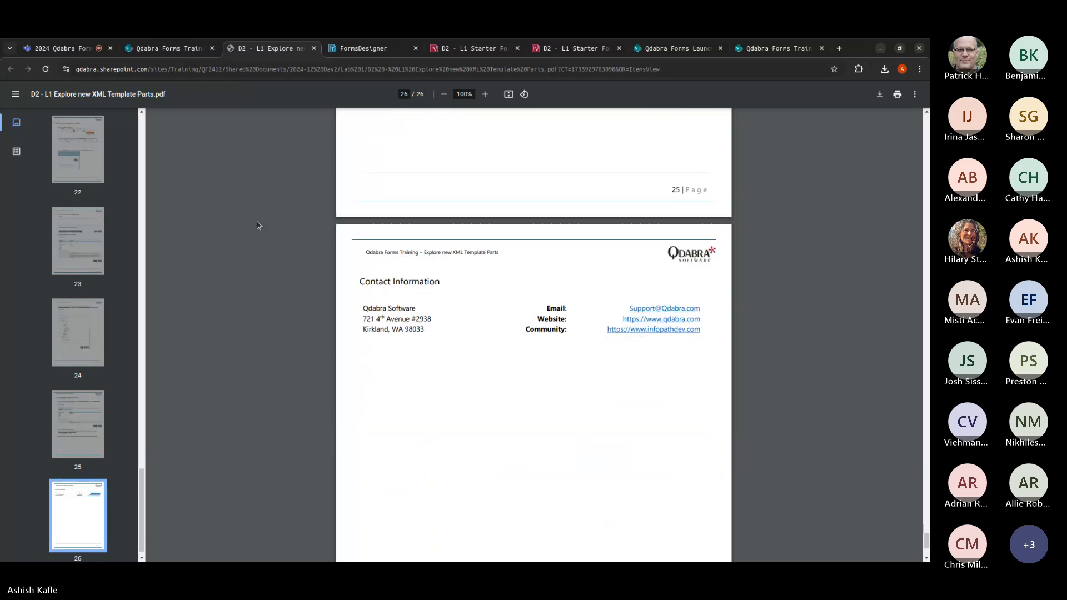
{"action": "scroll", "coordinate": [259, 225], "scroll_direction": "up", "scroll_amount": 5}
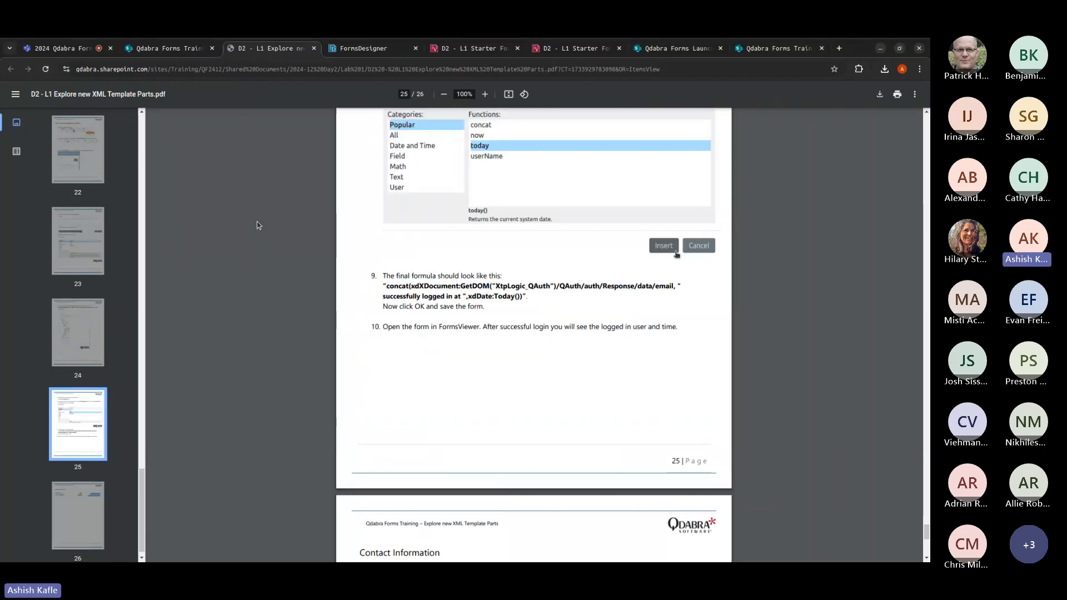
{"action": "left_click", "coordinate": [80, 49]}
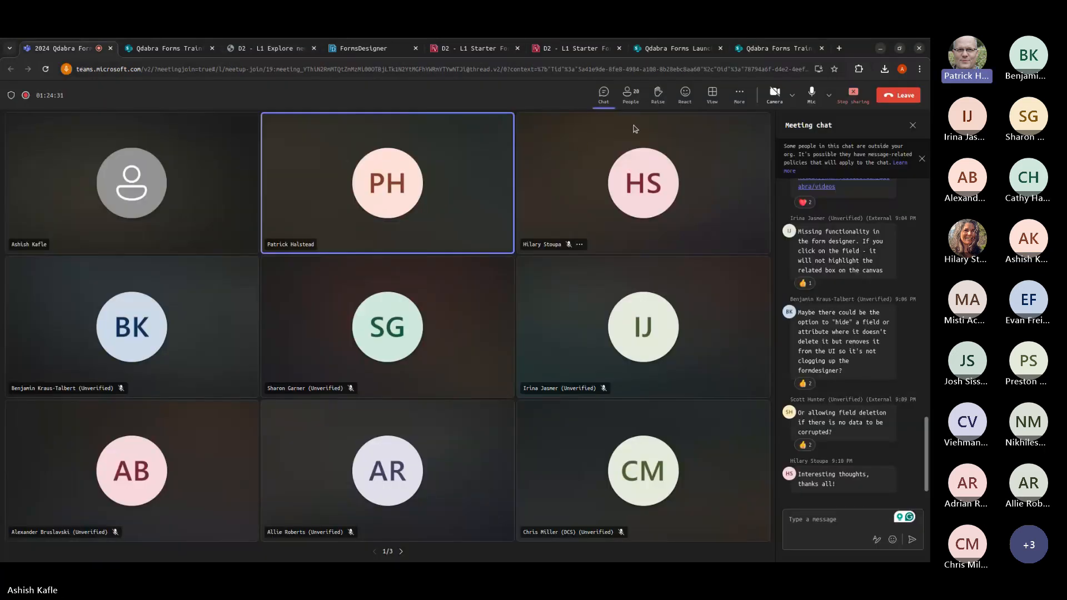
Toggle the Teams mic, then reload the Starter Form viewer to its email and OTP login screen.
{"action": "left_click", "coordinate": [812, 92]}
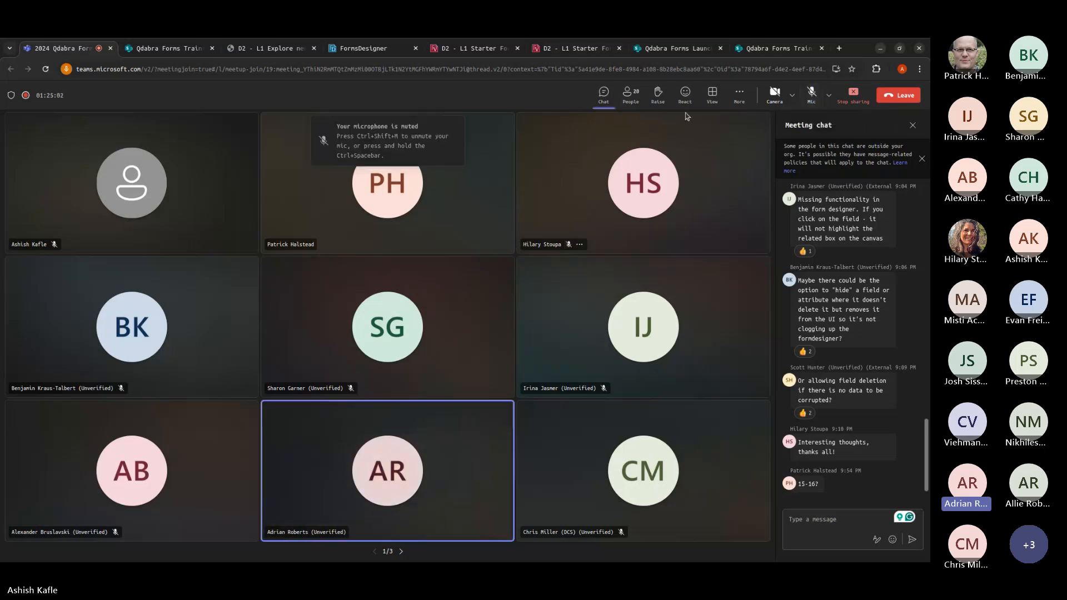
{"action": "left_click", "coordinate": [811, 94]}
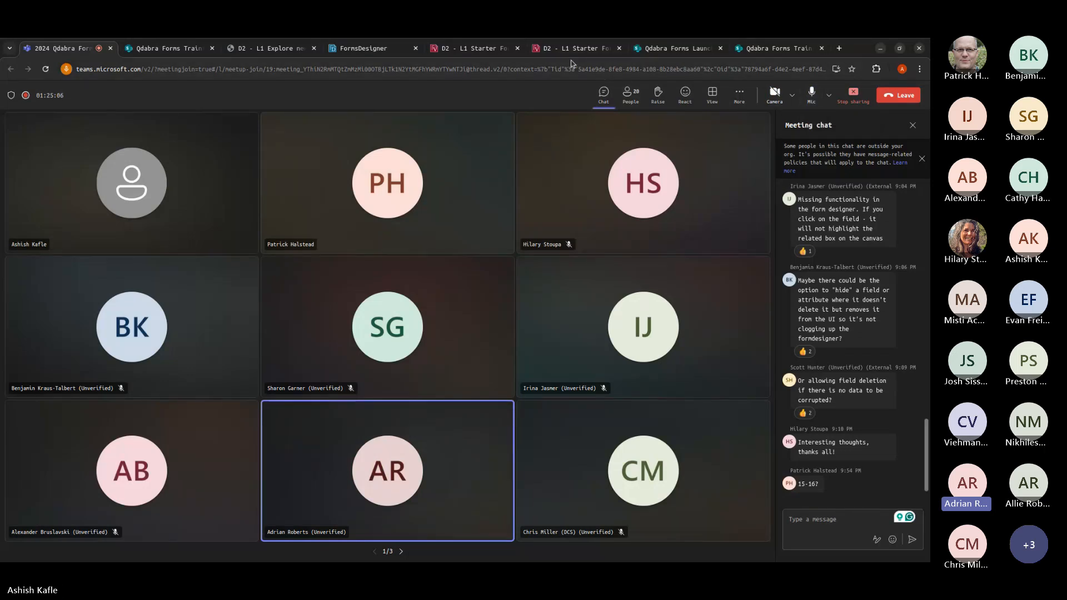
{"action": "left_click", "coordinate": [393, 48]}
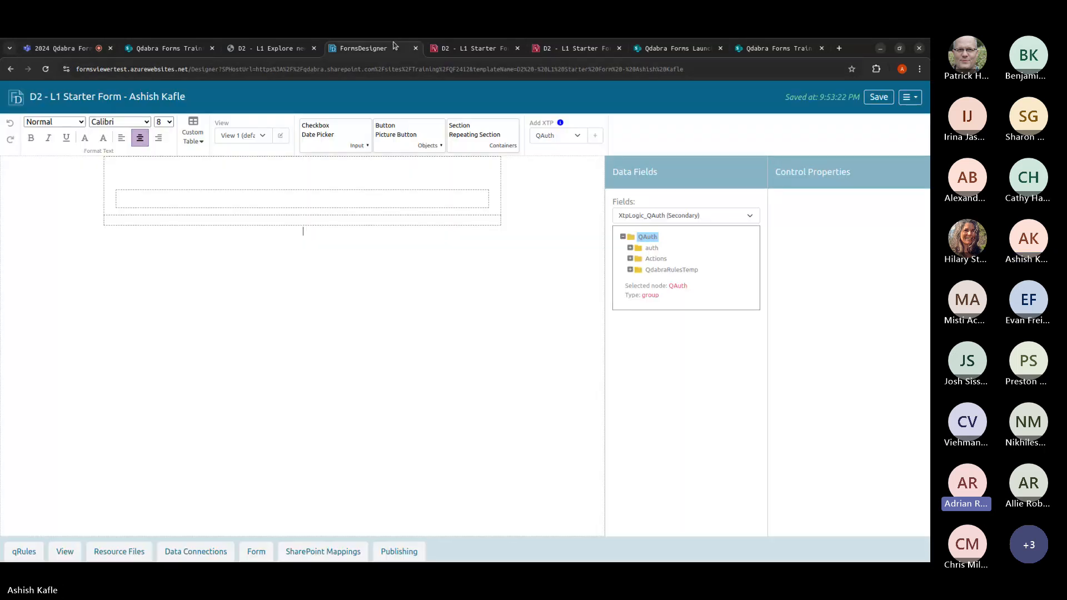
{"action": "left_click", "coordinate": [475, 42]}
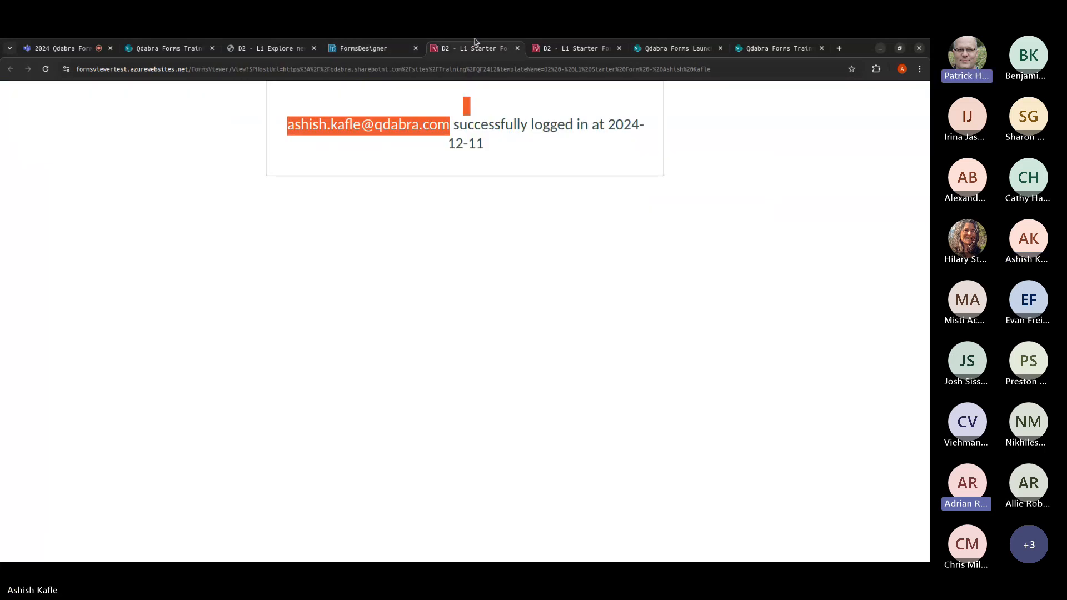
{"action": "left_click", "coordinate": [46, 69]}
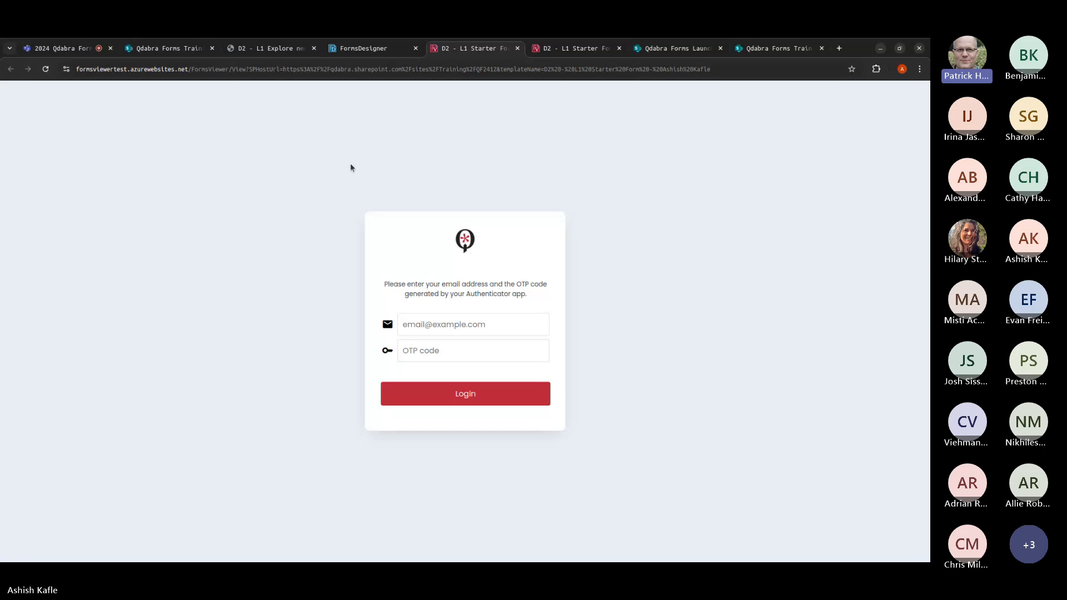
Switch the designer canvas to LoginView and select the logo picture.
{"action": "left_click", "coordinate": [349, 50]}
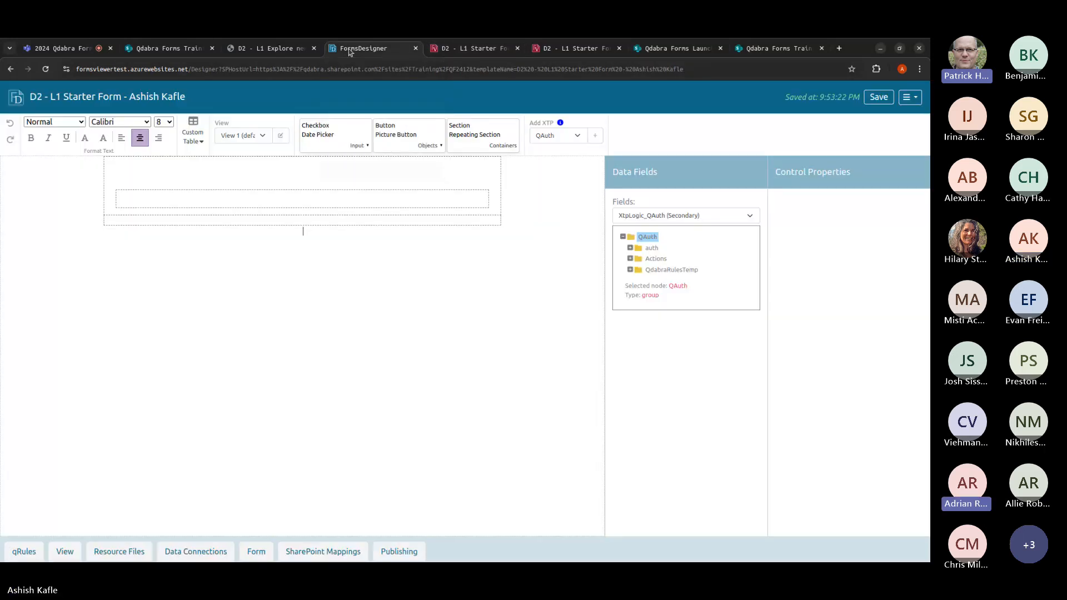
{"action": "left_click", "coordinate": [237, 139]}
{"action": "left_click", "coordinate": [243, 160]}
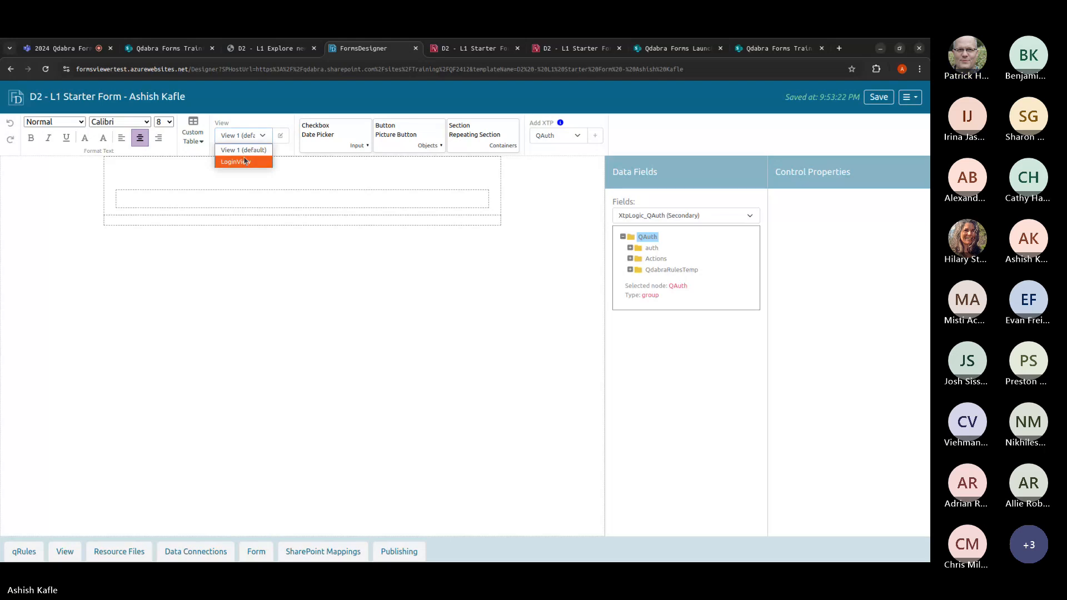
{"action": "left_click", "coordinate": [243, 158]}
{"action": "left_click", "coordinate": [17, 187]}
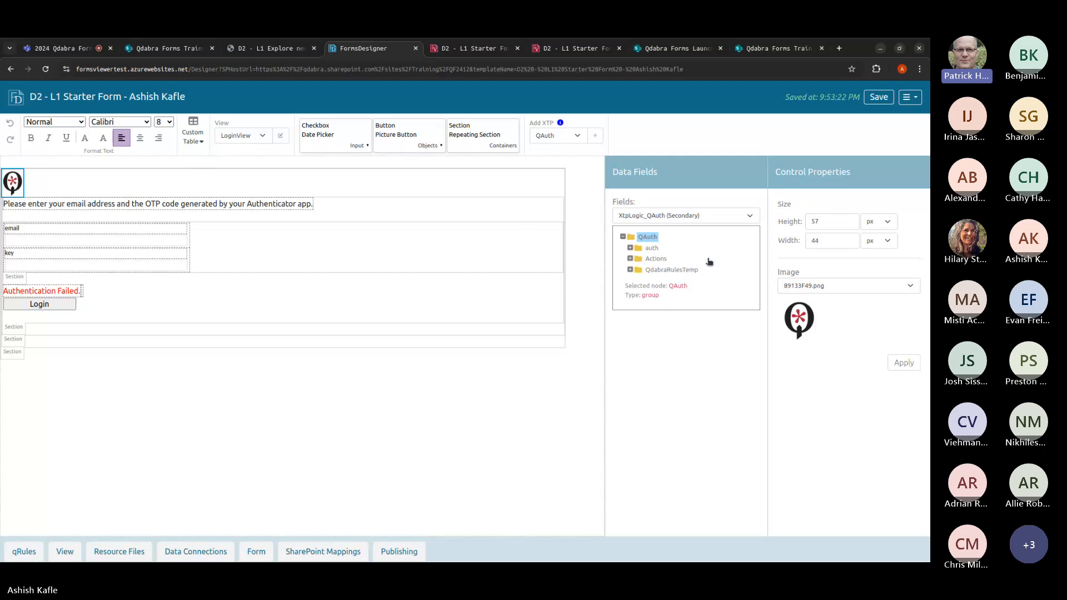
Inspect the logo's image list, keeping 89133F49.png, and compare it with the viewer's login screen.
{"action": "left_click", "coordinate": [793, 289]}
{"action": "left_click", "coordinate": [794, 289]}
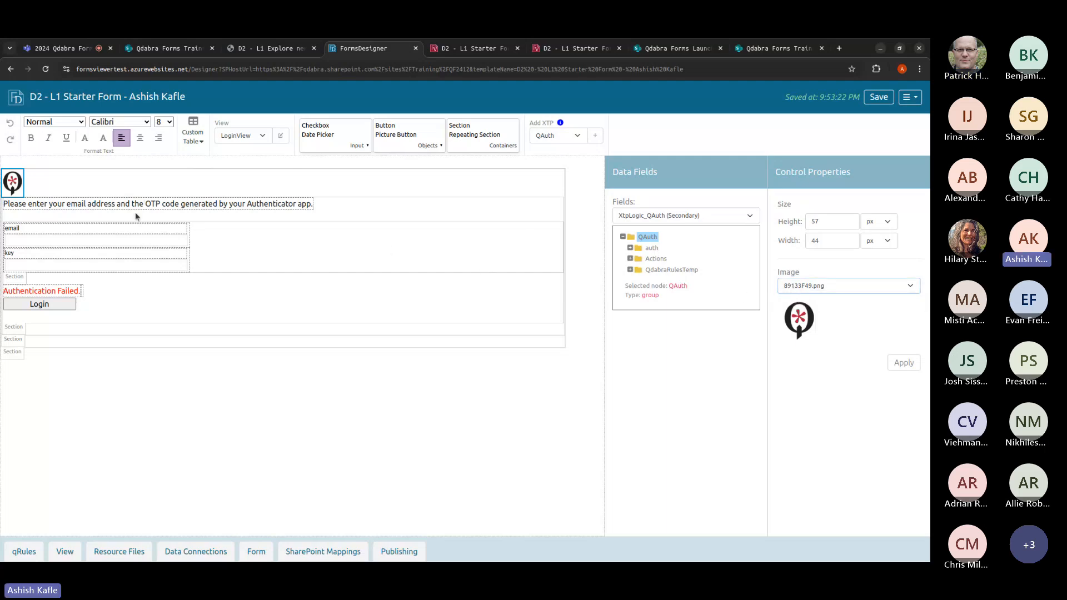
{"action": "left_click", "coordinate": [797, 287]}
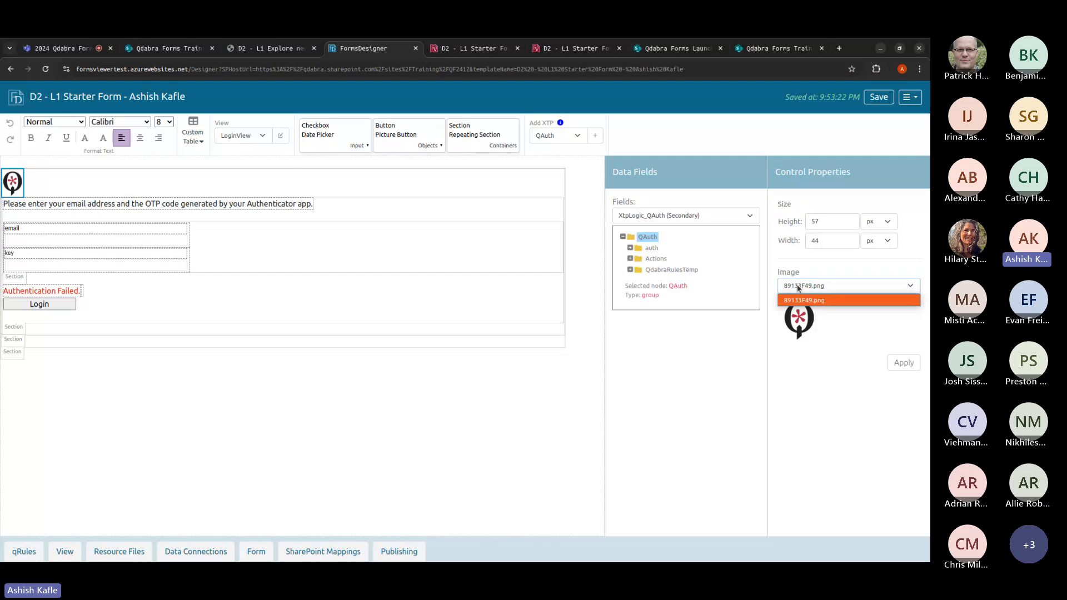
{"action": "left_click", "coordinate": [798, 287]}
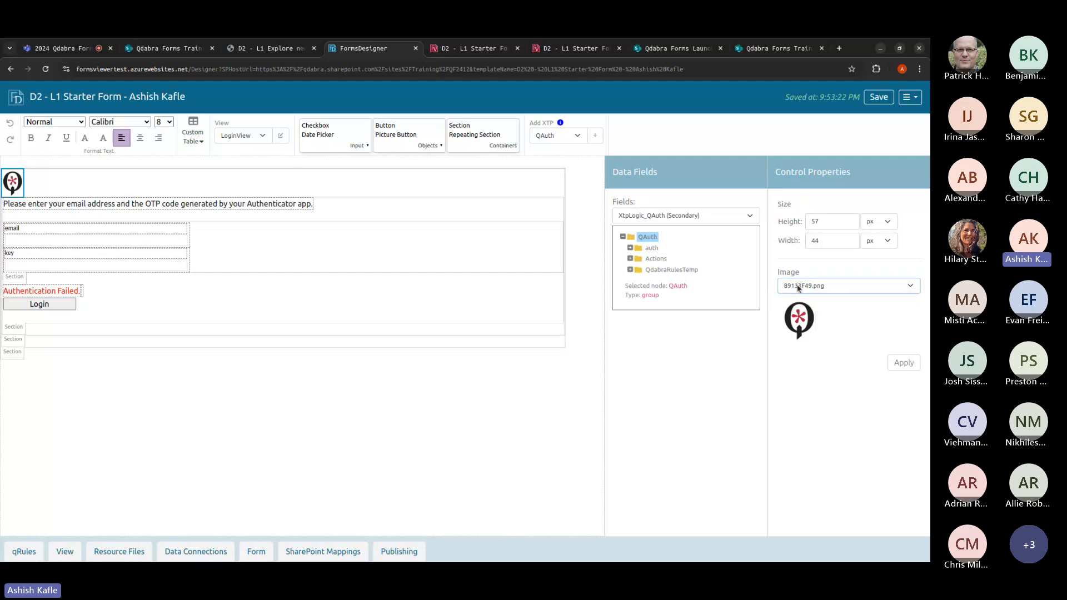
{"action": "left_click", "coordinate": [500, 44]}
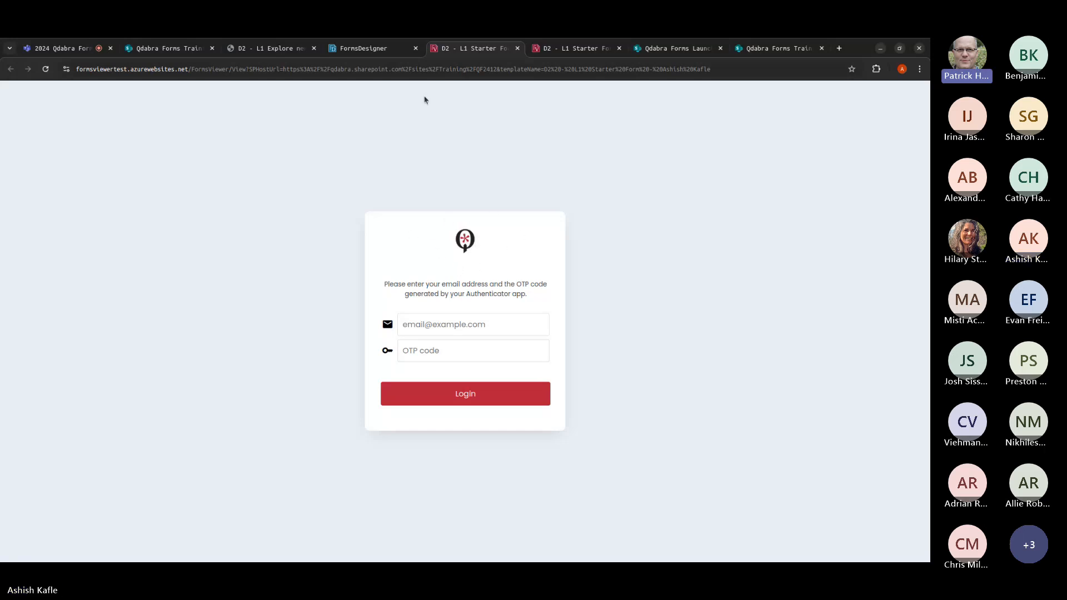
Glance at the designer's login view, then go back to the Teams meeting.
{"action": "left_click", "coordinate": [364, 45]}
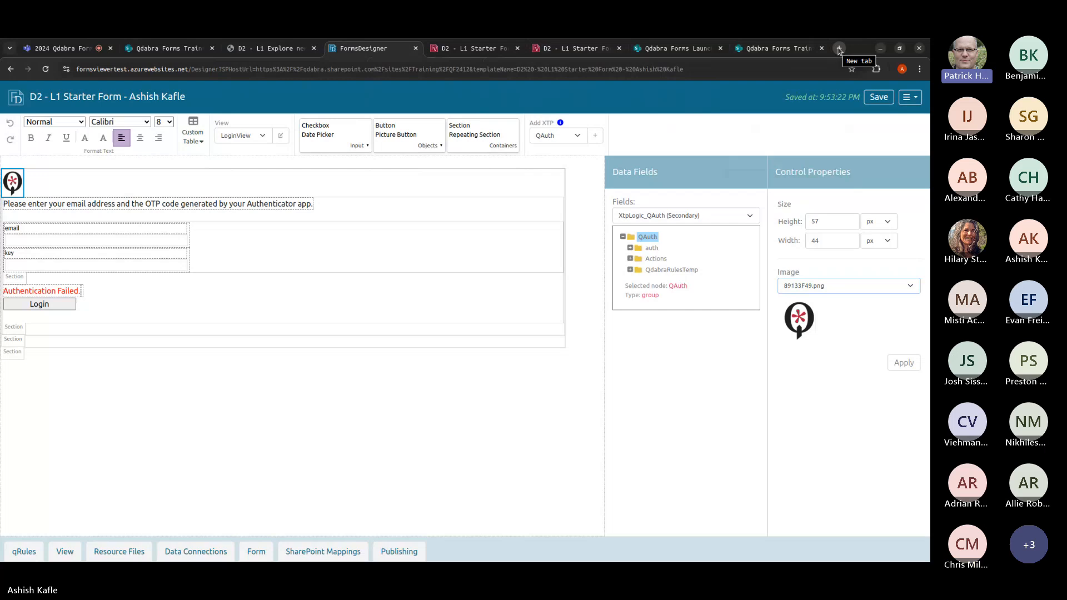
{"action": "left_click", "coordinate": [50, 49]}
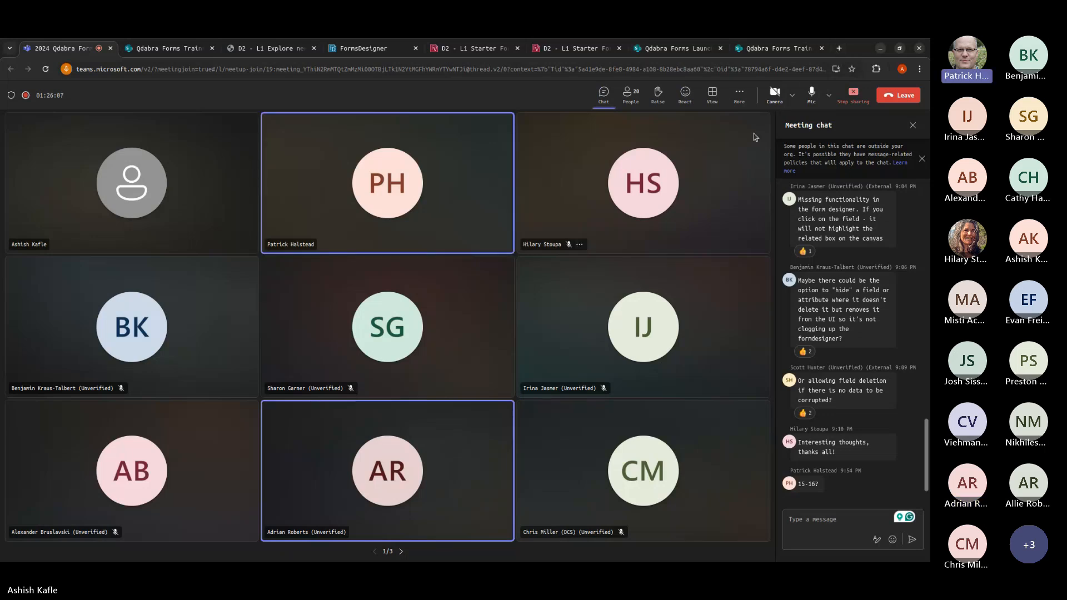
Load t-yuden.com in a new Chrome tab and scroll through the TAIYO YUDEN homepage.
{"action": "left_click", "coordinate": [839, 49]}
{"action": "type", "text": "t"}
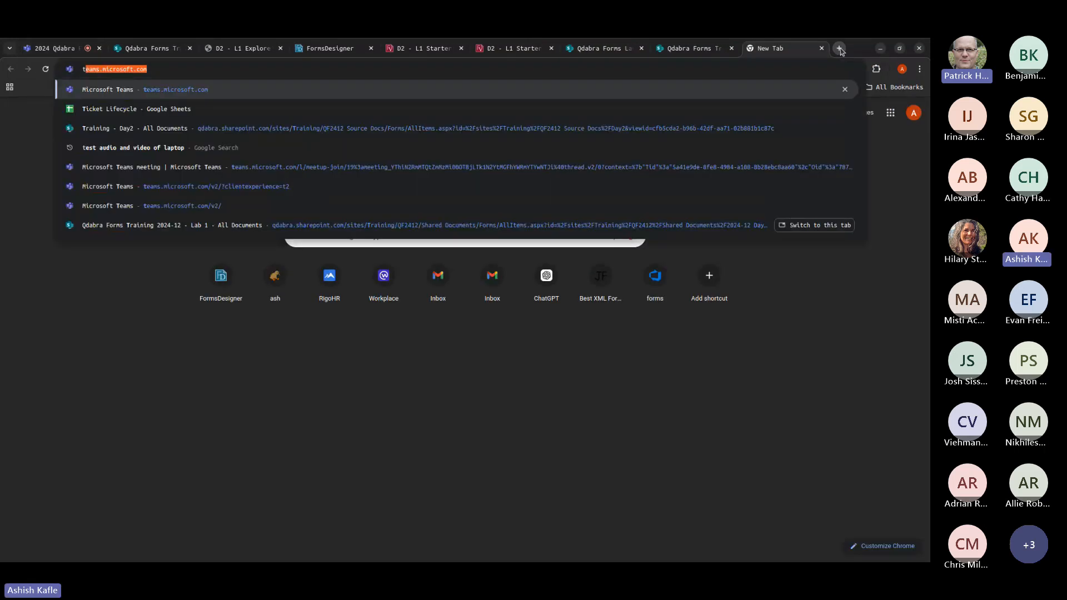
{"action": "type", "text": "-yuden"}
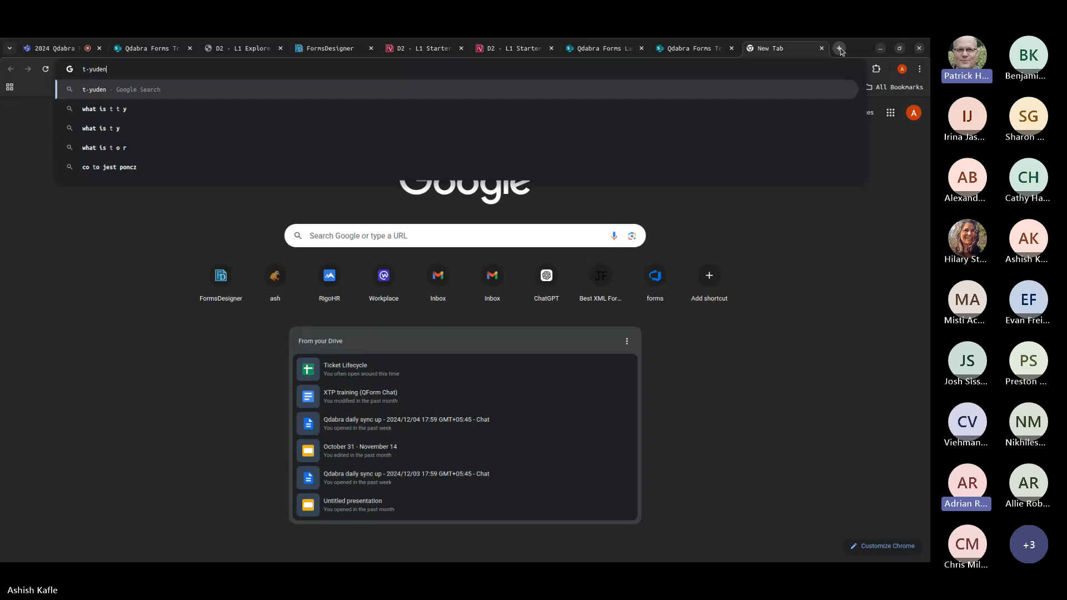
{"action": "type", "text": ".com"}
{"action": "key", "text": "Return"}
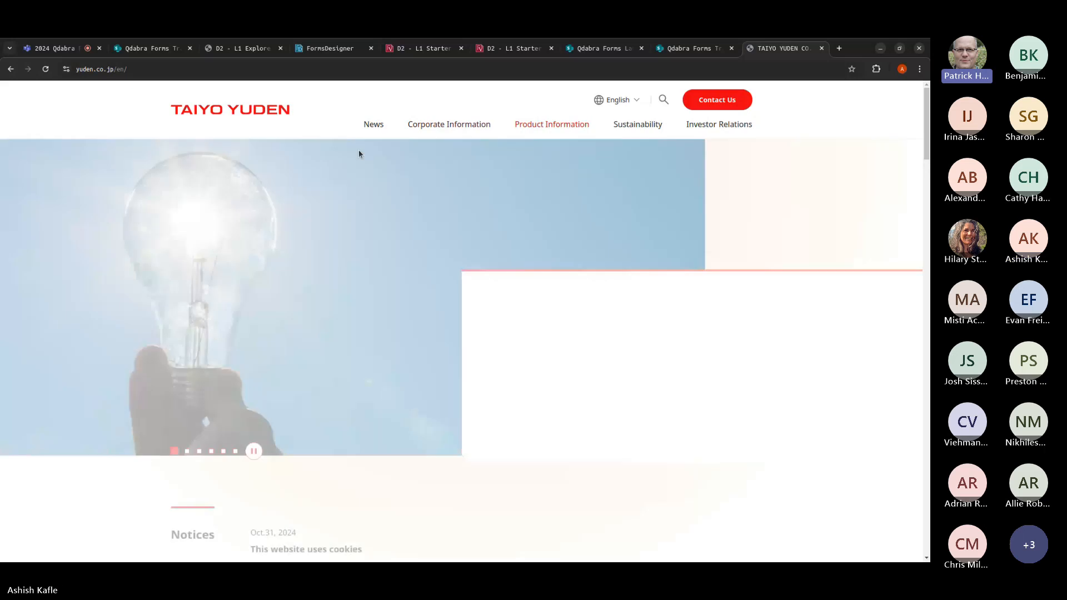
{"action": "scroll", "coordinate": [233, 145], "scroll_direction": "down", "scroll_amount": 3}
{"action": "scroll", "coordinate": [223, 133], "scroll_direction": "up", "scroll_amount": 3}
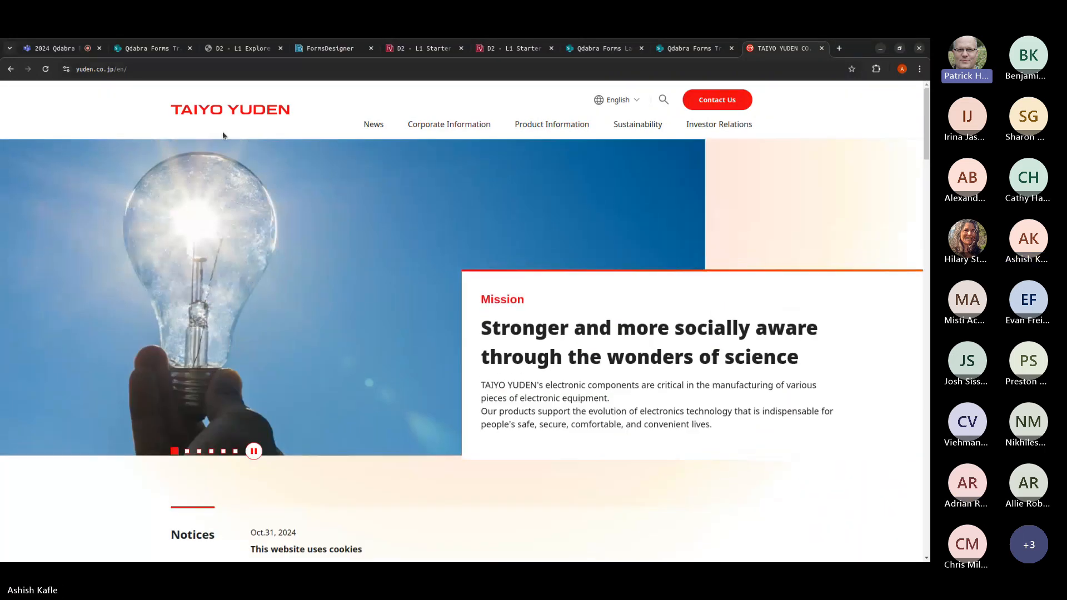
{"action": "scroll", "coordinate": [278, 369], "scroll_direction": "down", "scroll_amount": 8}
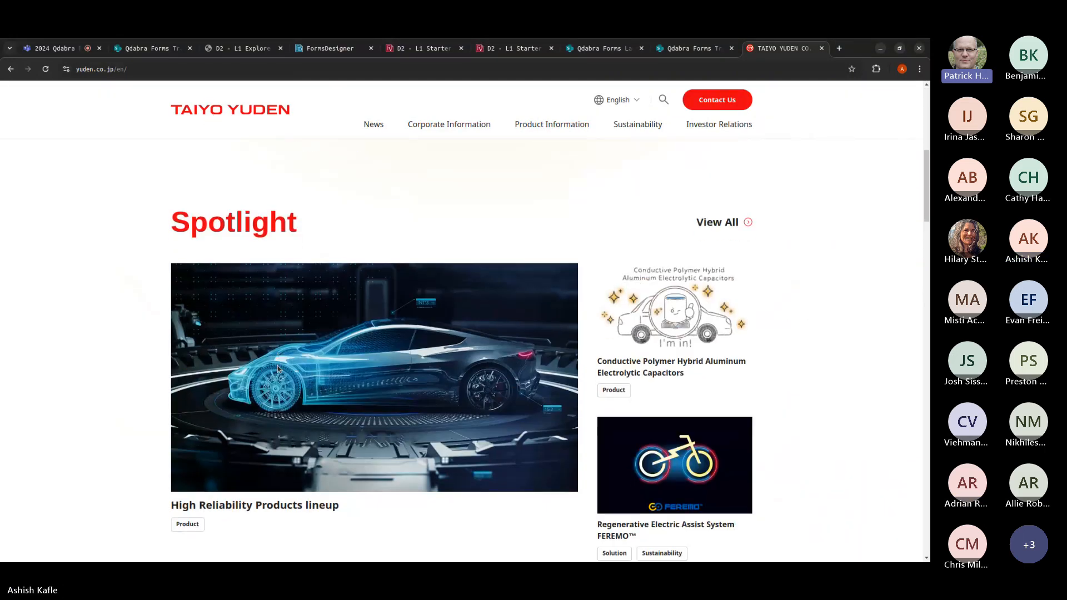
{"action": "scroll", "coordinate": [278, 369], "scroll_direction": "up", "scroll_amount": 8}
Open DevTools and pick the TAIYO YUDEN header logo to show its a.l-header__logoLink markup.
{"action": "key", "text": "ctrl+shift+i"}
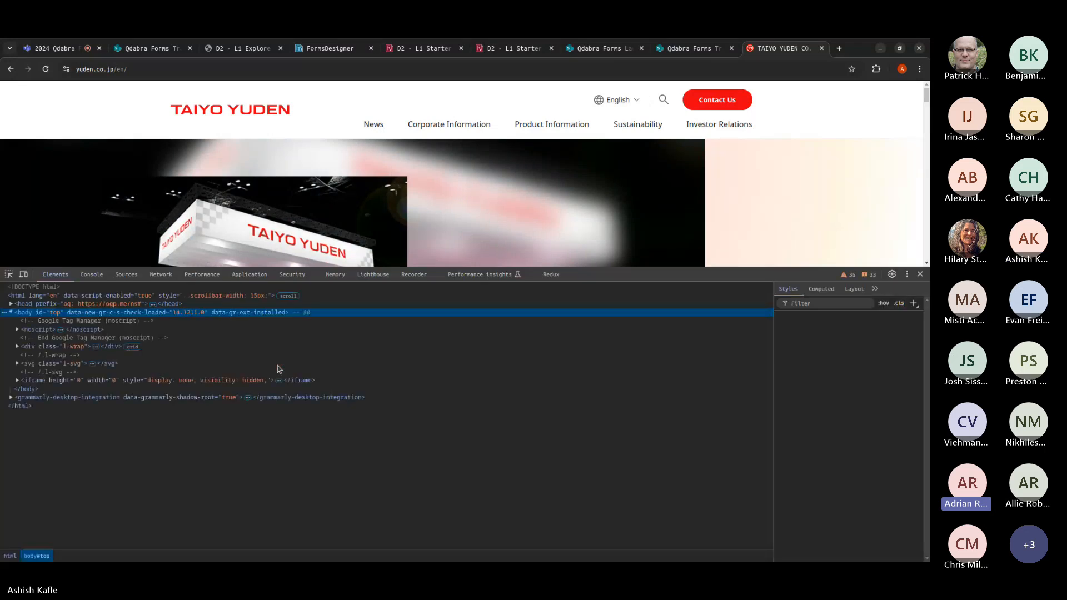
{"action": "left_click", "coordinate": [9, 275]}
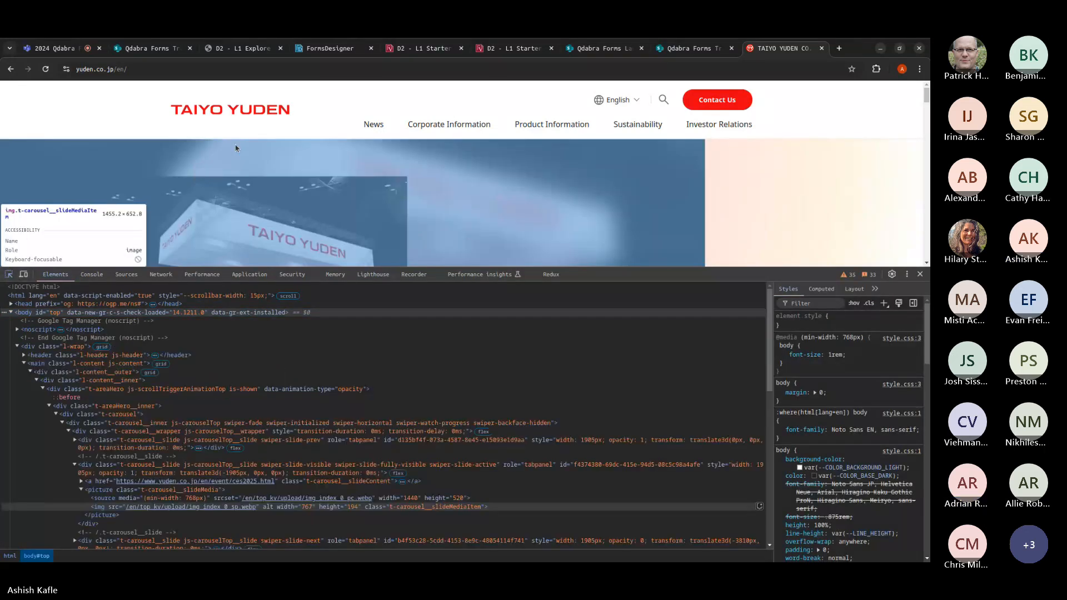
{"action": "left_click", "coordinate": [217, 111]}
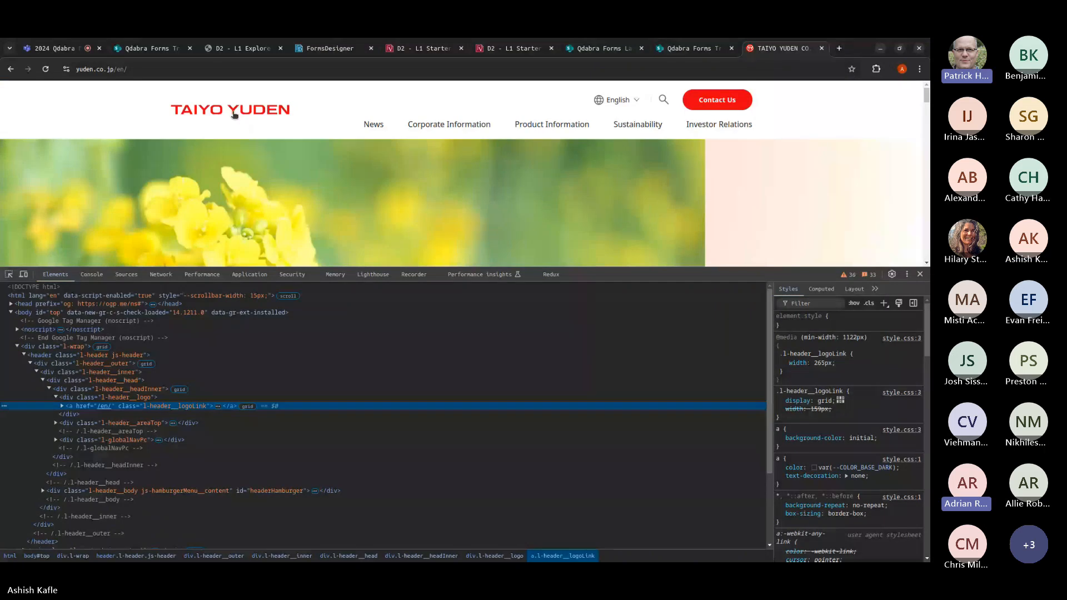
{"action": "right_click", "coordinate": [201, 115]}
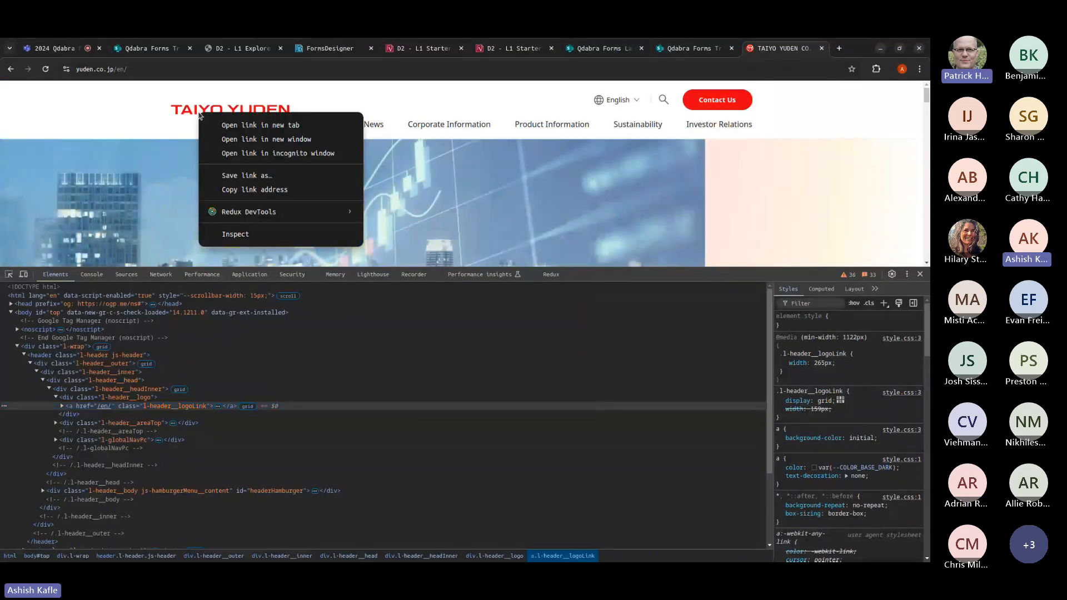
{"action": "left_click", "coordinate": [167, 407]}
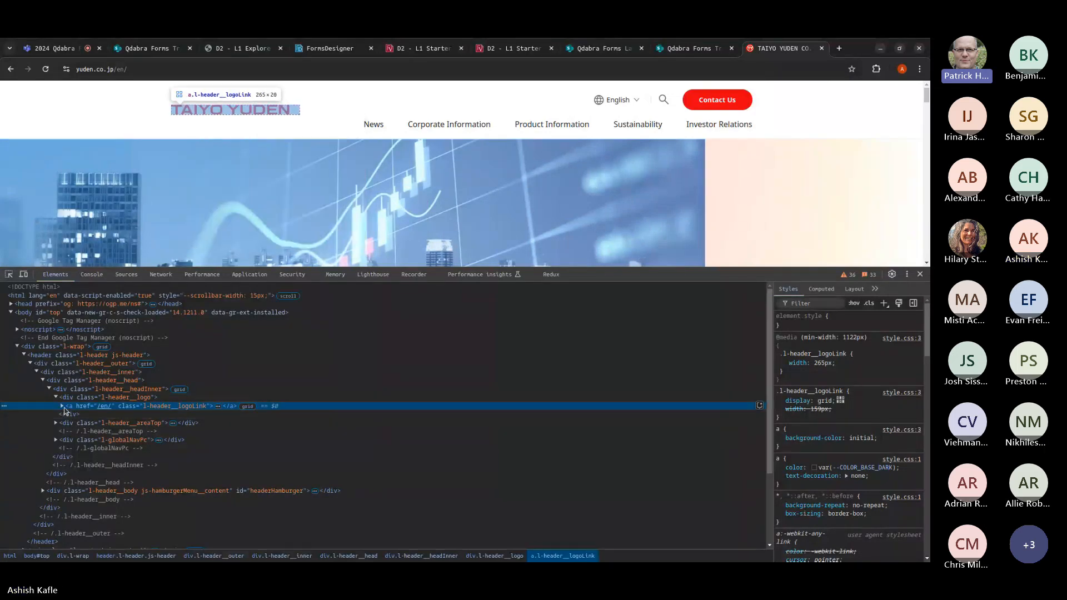
Expand the logo link and select the img source path, logo_company_01.svg.
{"action": "left_click", "coordinate": [62, 406]}
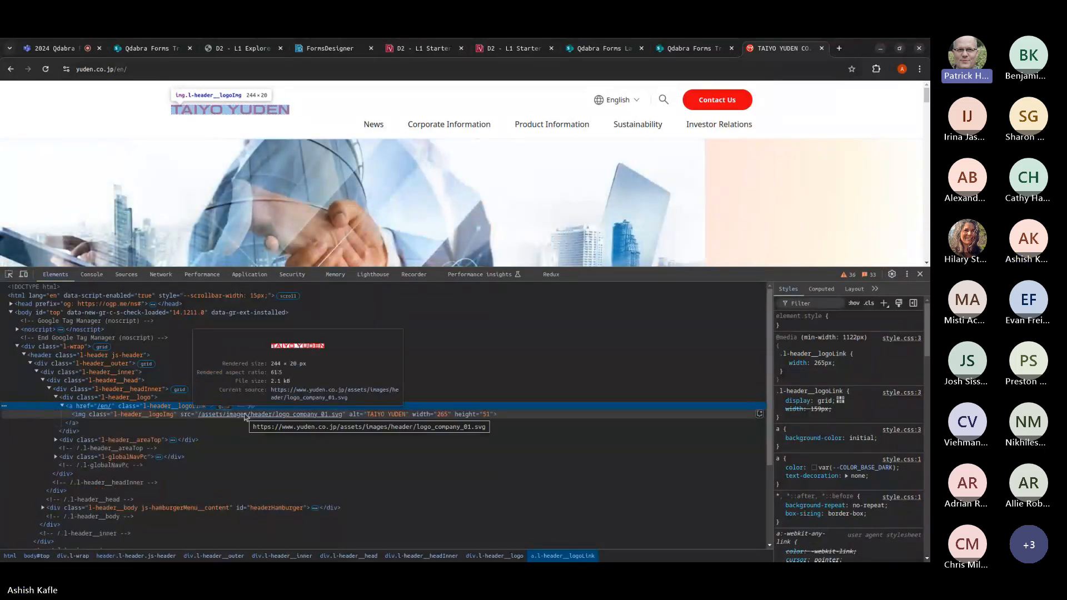
{"action": "right_click", "coordinate": [245, 418]}
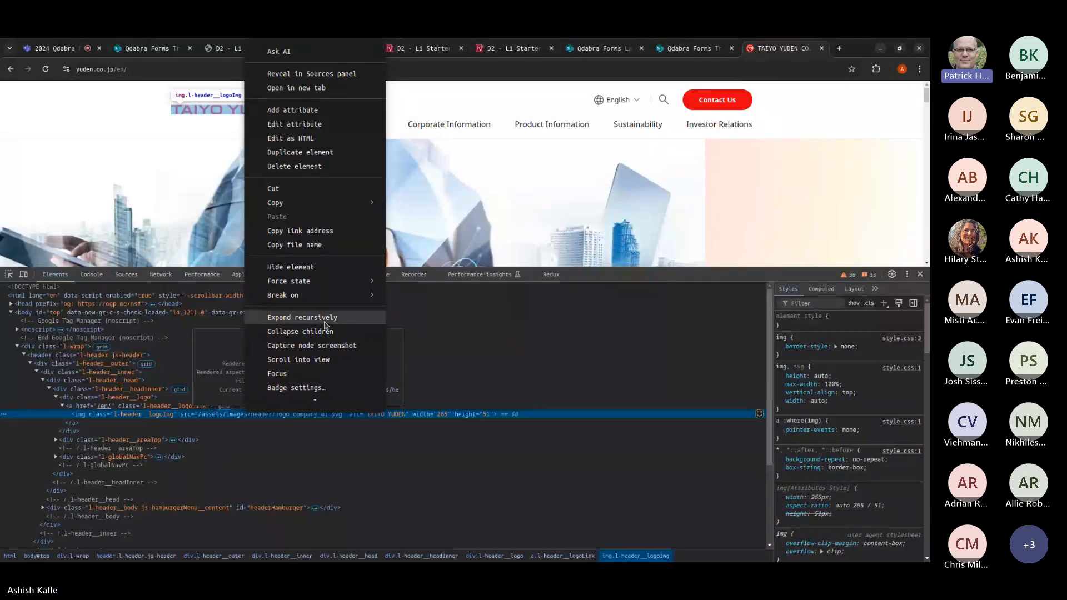
{"action": "left_click", "coordinate": [210, 416]}
{"action": "left_click", "coordinate": [256, 415]}
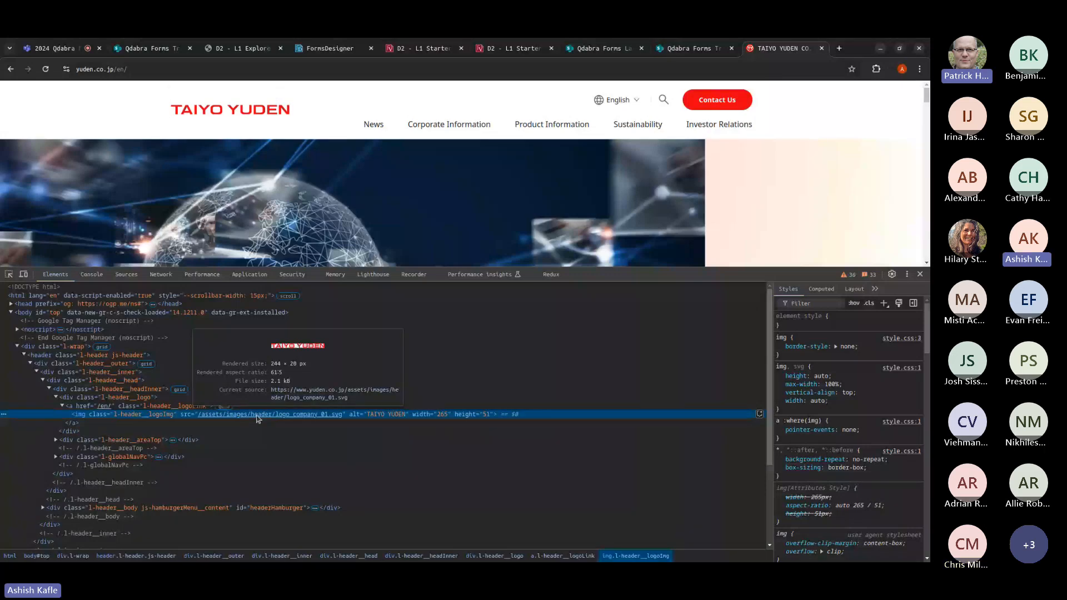
{"action": "double_click", "coordinate": [257, 416]}
{"action": "right_click", "coordinate": [258, 417]}
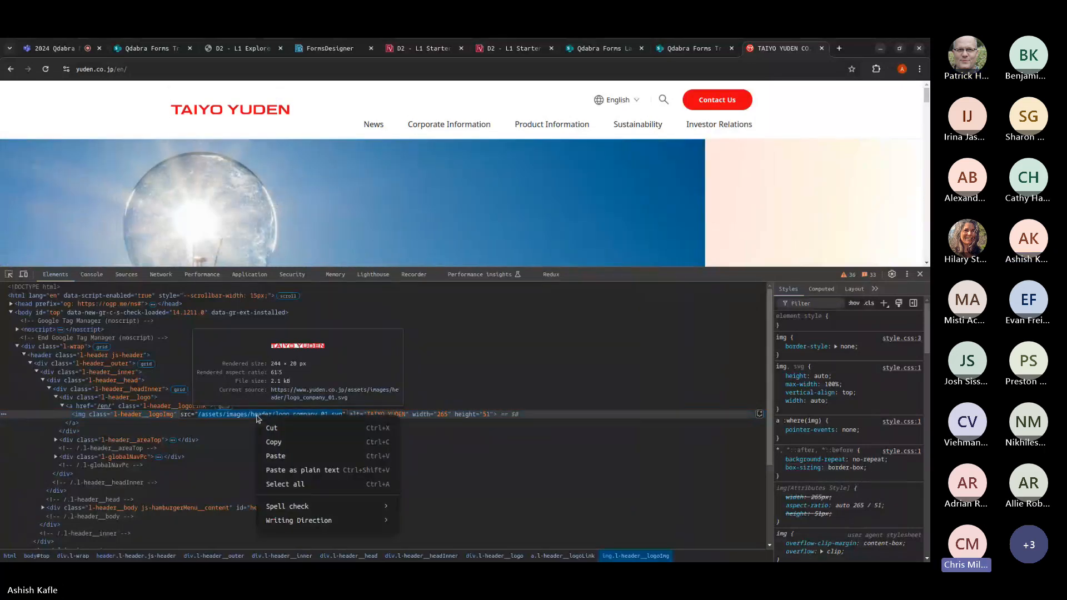
{"action": "left_click", "coordinate": [235, 419]}
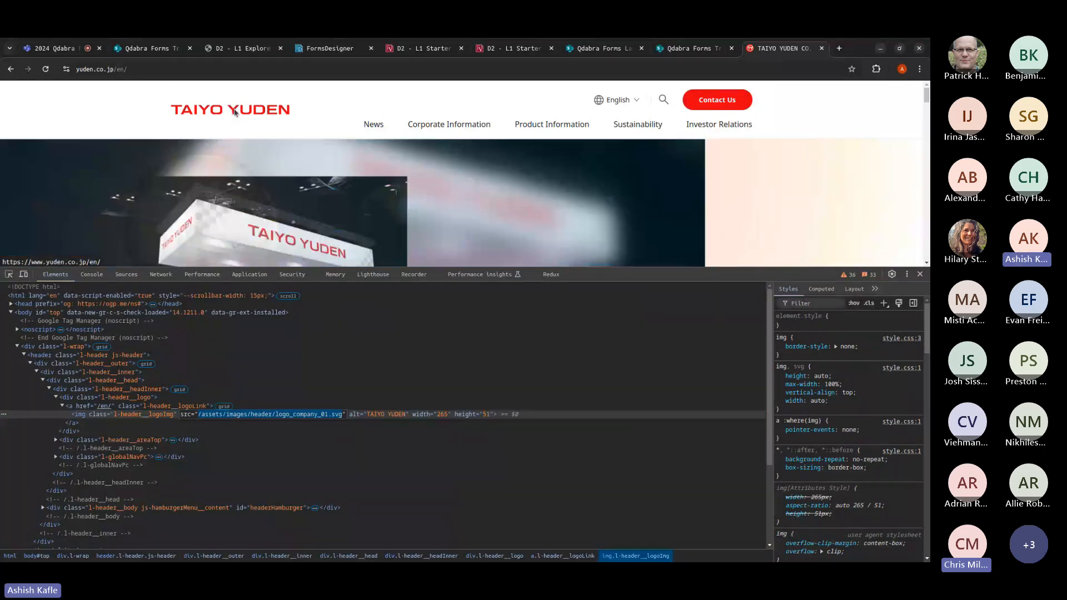
Re-select the TAIYO YUDEN header logo with the element picker.
{"action": "right_click", "coordinate": [235, 111]}
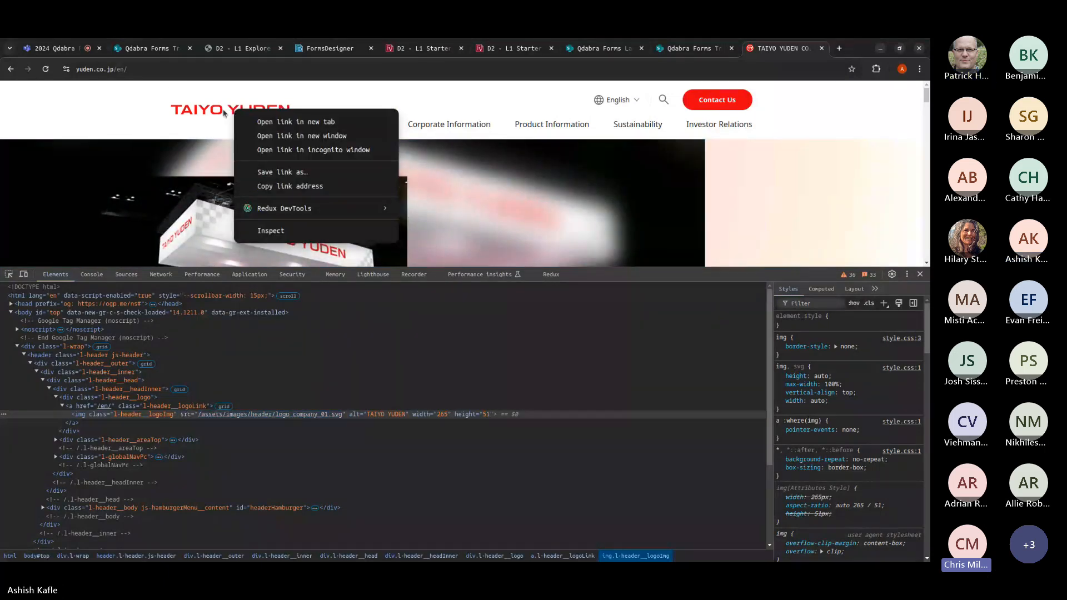
{"action": "left_click", "coordinate": [223, 114]}
{"action": "left_click", "coordinate": [224, 113]}
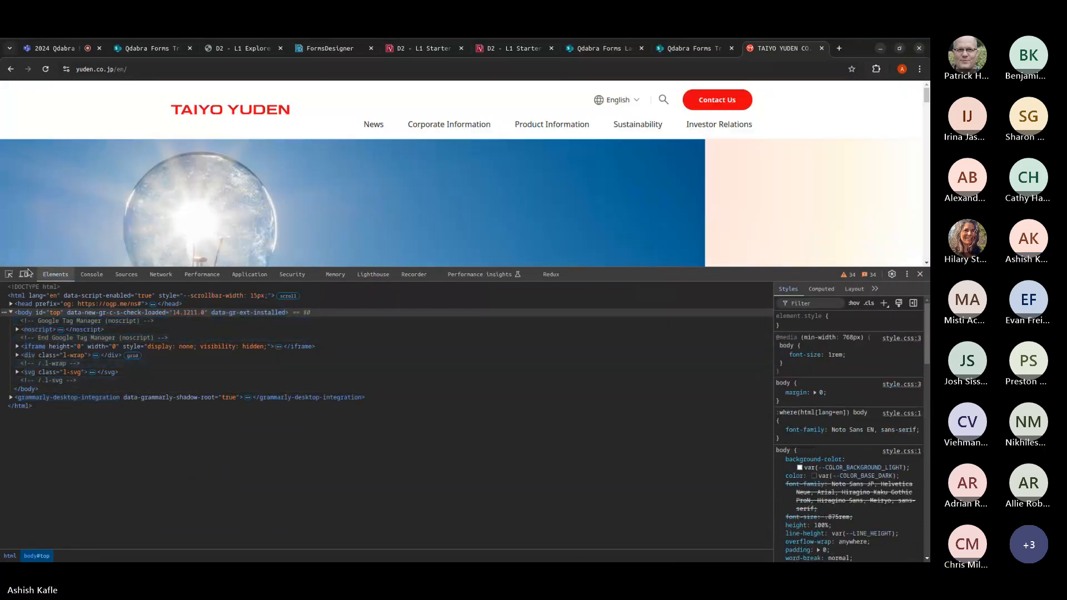
{"action": "left_click", "coordinate": [9, 273]}
{"action": "left_click", "coordinate": [246, 109]}
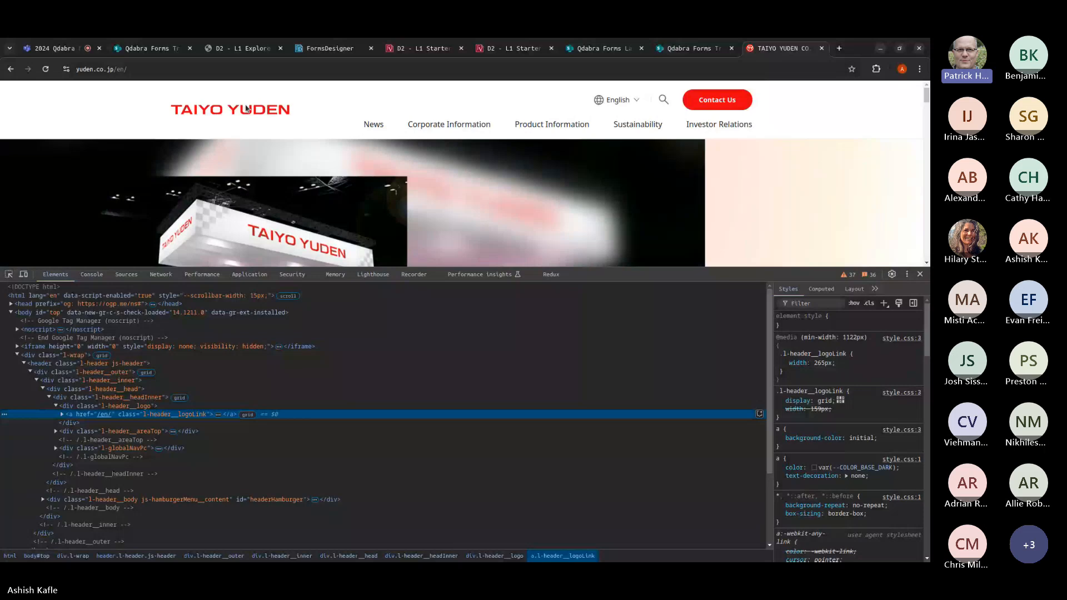
Snip just the TAIYO YUDEN logo band to the clipboard, then close DevTools.
{"action": "key", "text": "super+shift+s"}
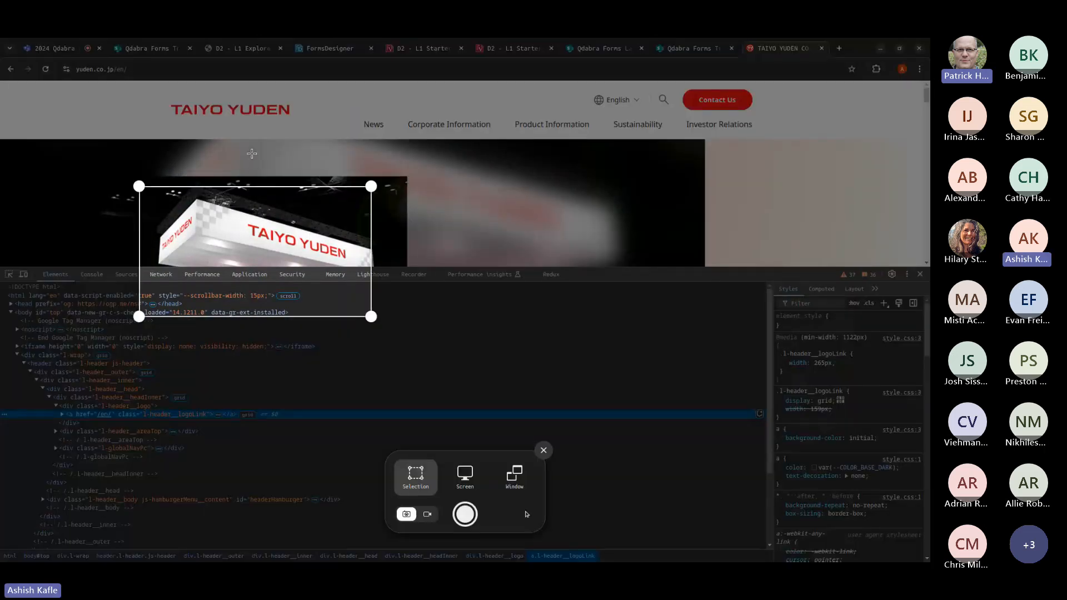
{"action": "left_click_drag", "start_coordinate": [242, 237], "coordinate": [216, 131]}
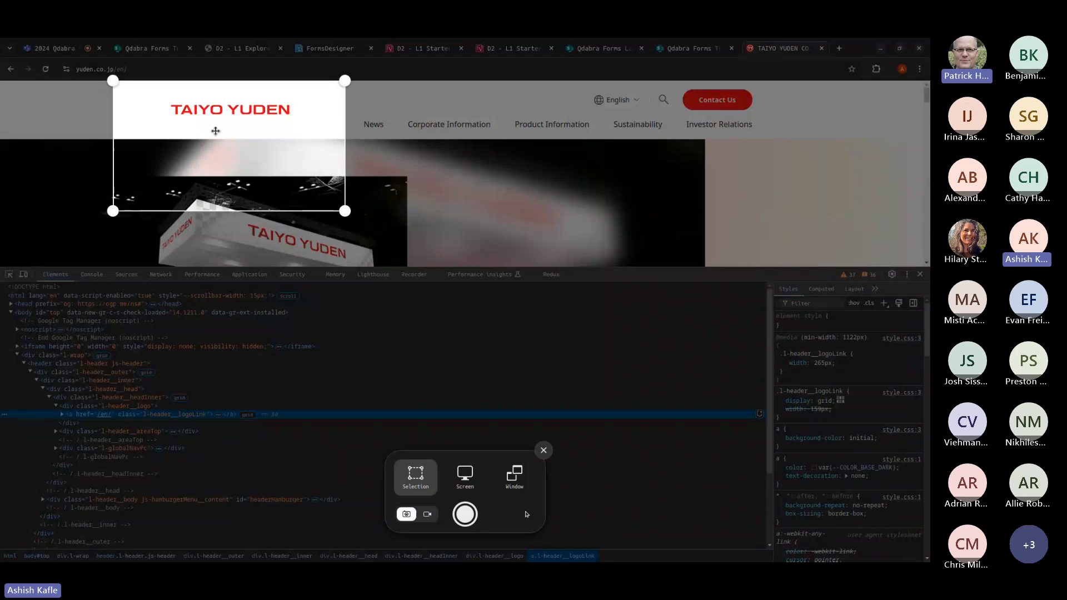
{"action": "left_click_drag", "start_coordinate": [345, 211], "coordinate": [335, 139]}
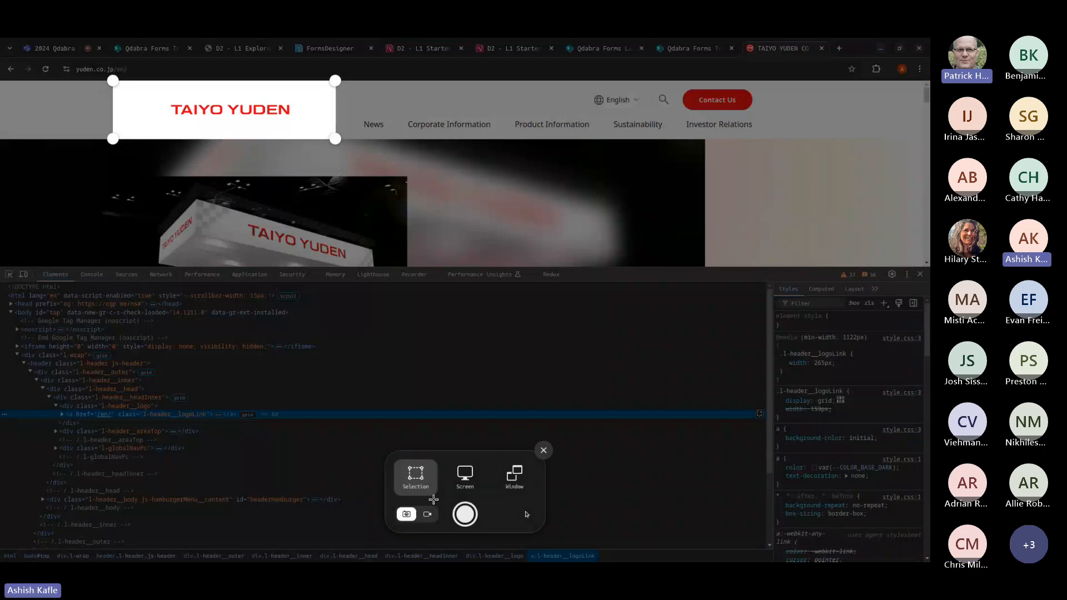
{"action": "left_click", "coordinate": [466, 514]}
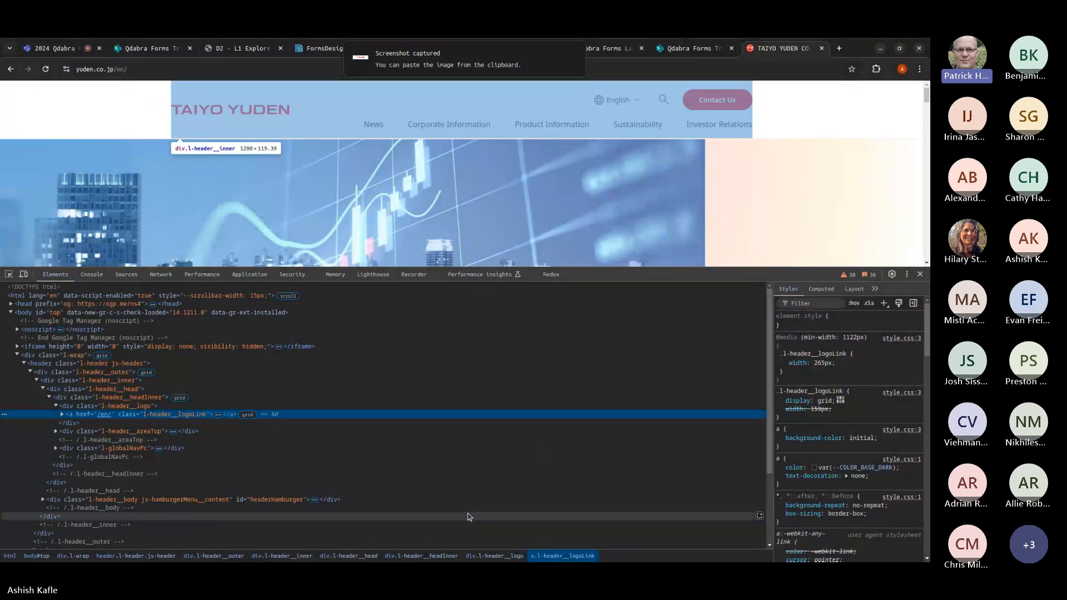
{"action": "left_click", "coordinate": [920, 274]}
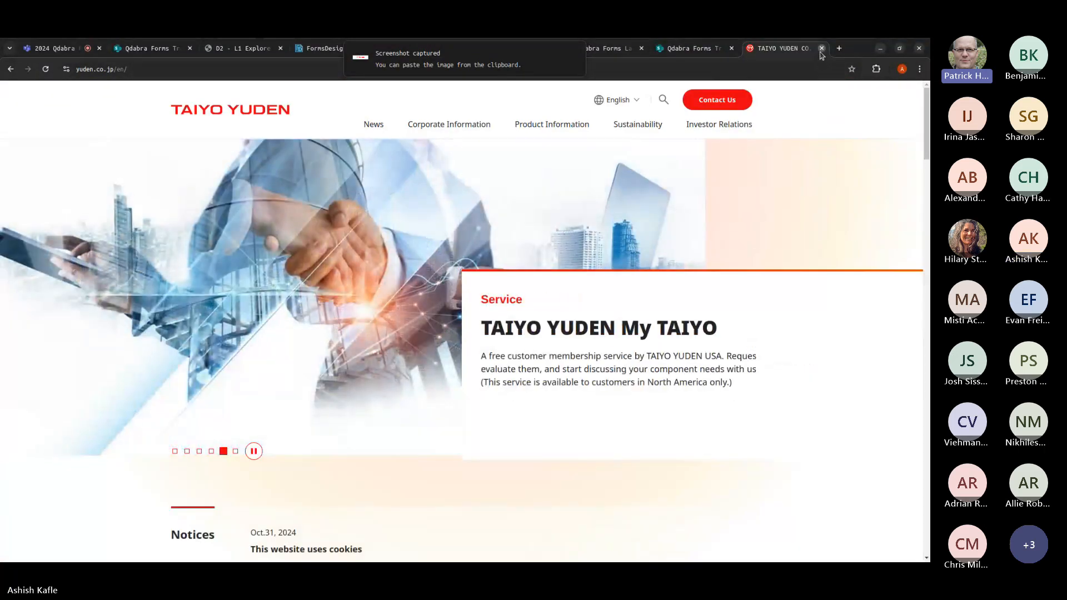
Close the TAIYO YUDEN tab and go back to the L1 Starter Form in FormsDesigner.
{"action": "left_click", "coordinate": [821, 49]}
{"action": "left_click", "coordinate": [252, 50]}
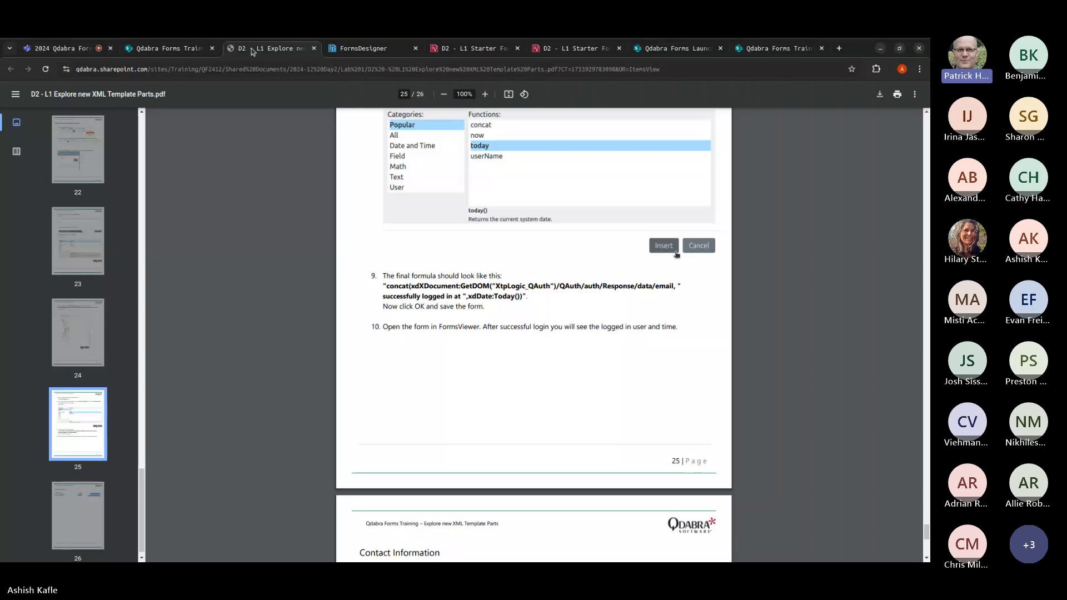
{"action": "left_click", "coordinate": [377, 48]}
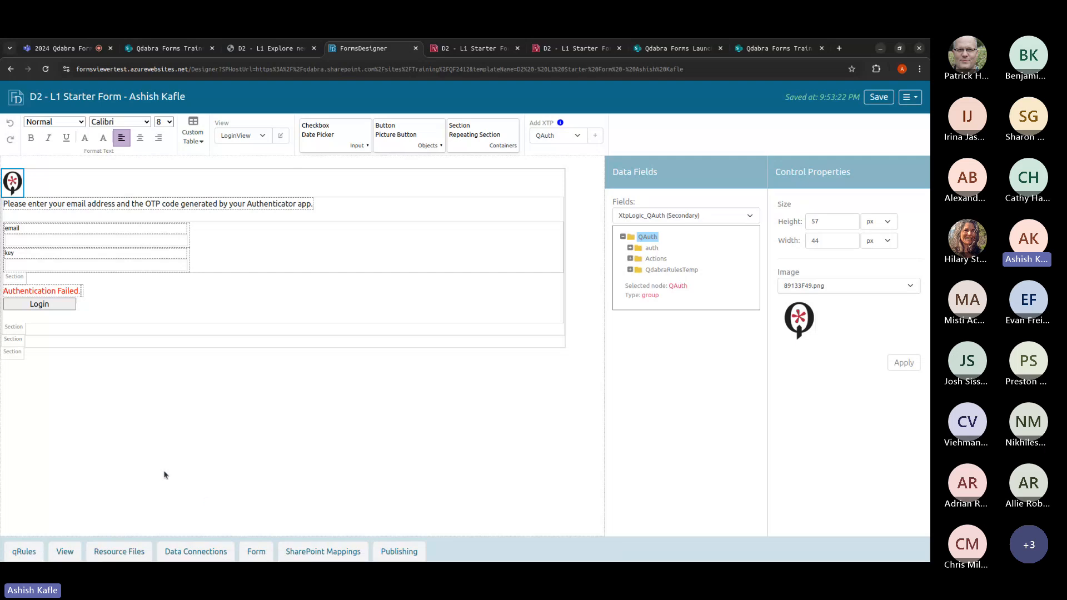
{"action": "left_click", "coordinate": [111, 557]}
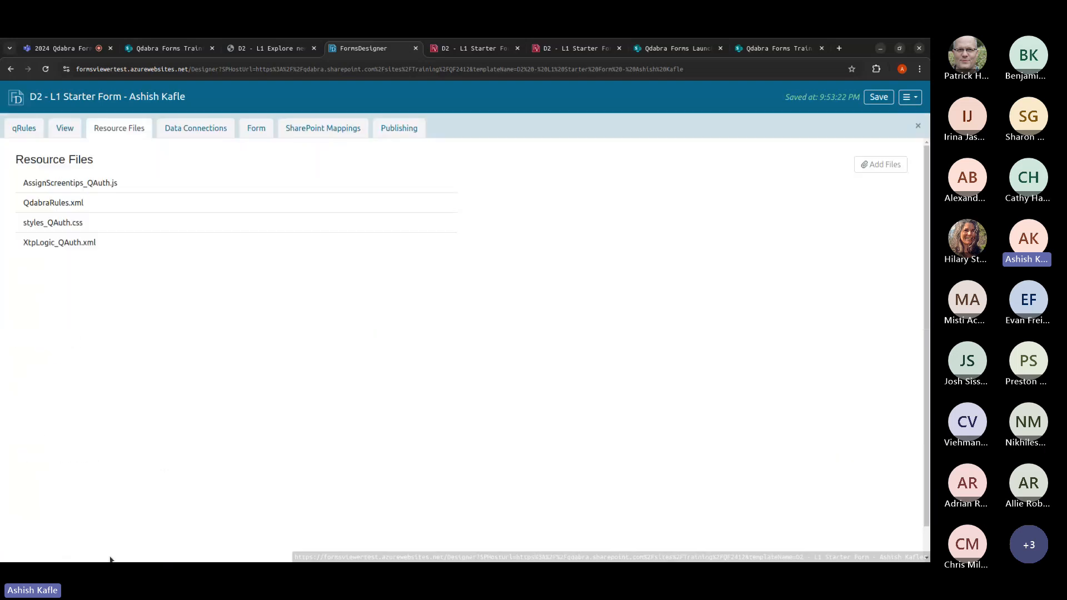
{"action": "left_click", "coordinate": [860, 170]}
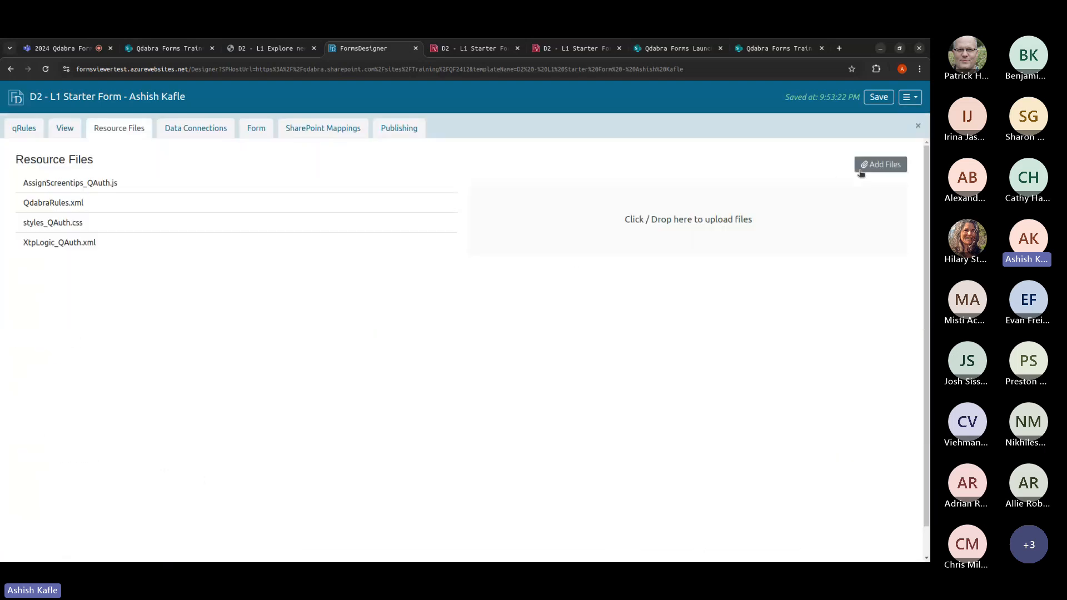
{"action": "left_click", "coordinate": [671, 222]}
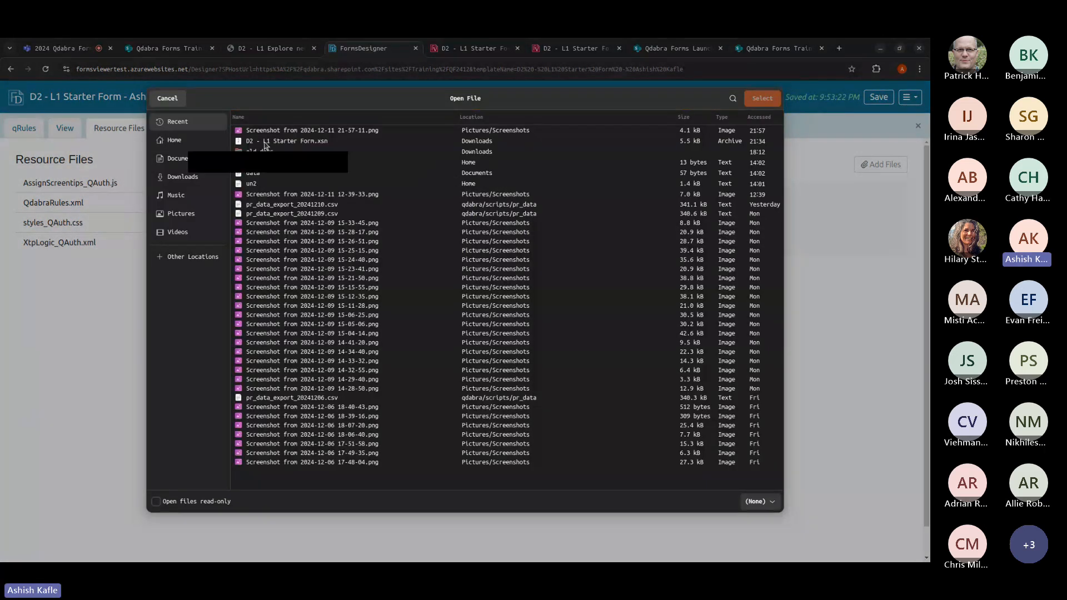
{"action": "double_click", "coordinate": [318, 131]}
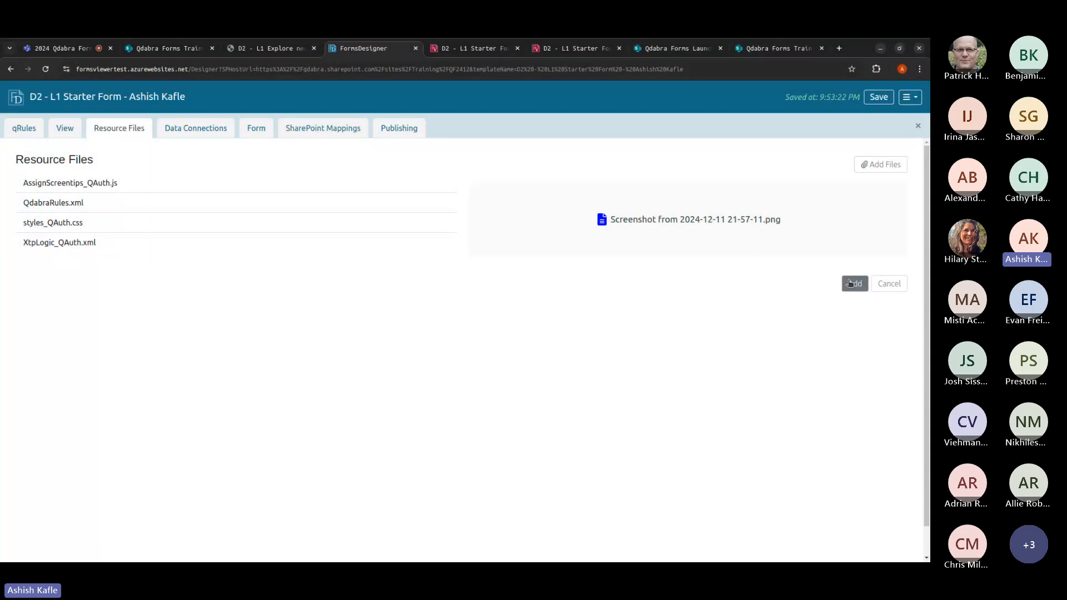
{"action": "left_click", "coordinate": [849, 283]}
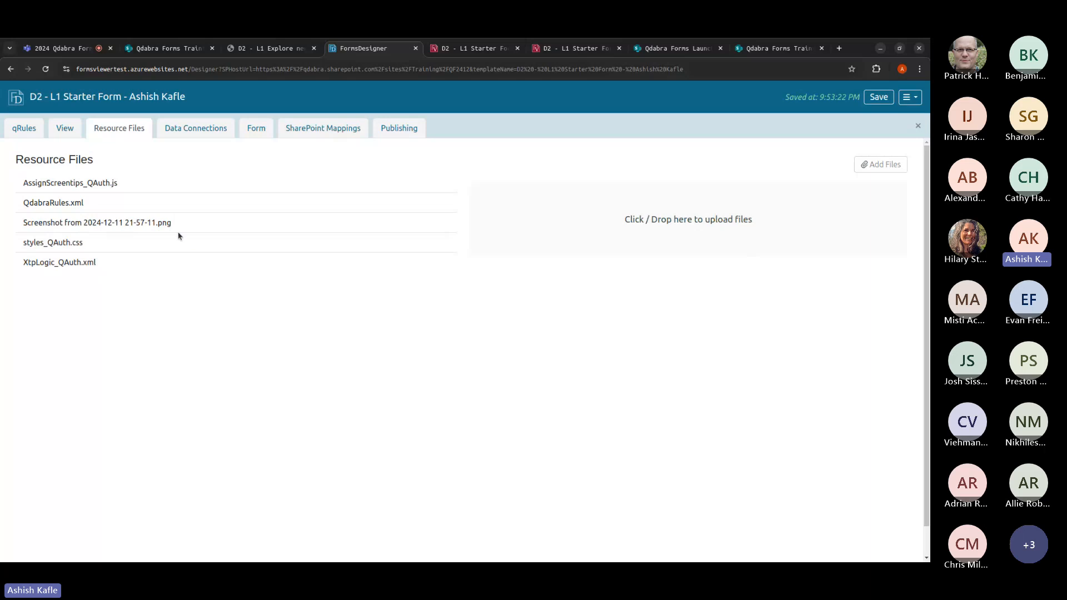
{"action": "left_click_drag", "start_coordinate": [171, 224], "coordinate": [22, 225]}
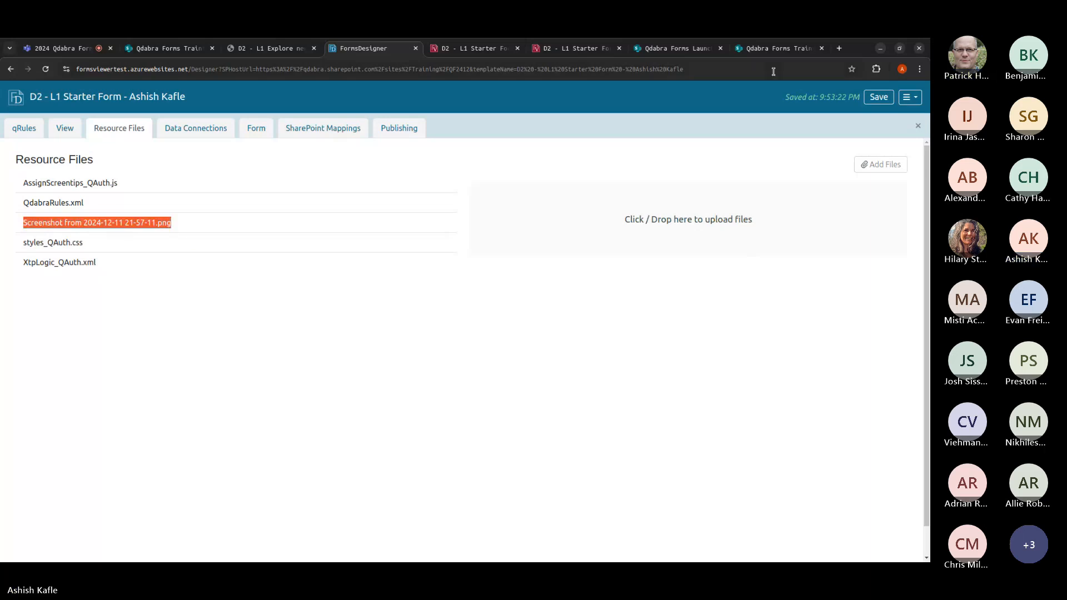
{"action": "left_click", "coordinate": [917, 129]}
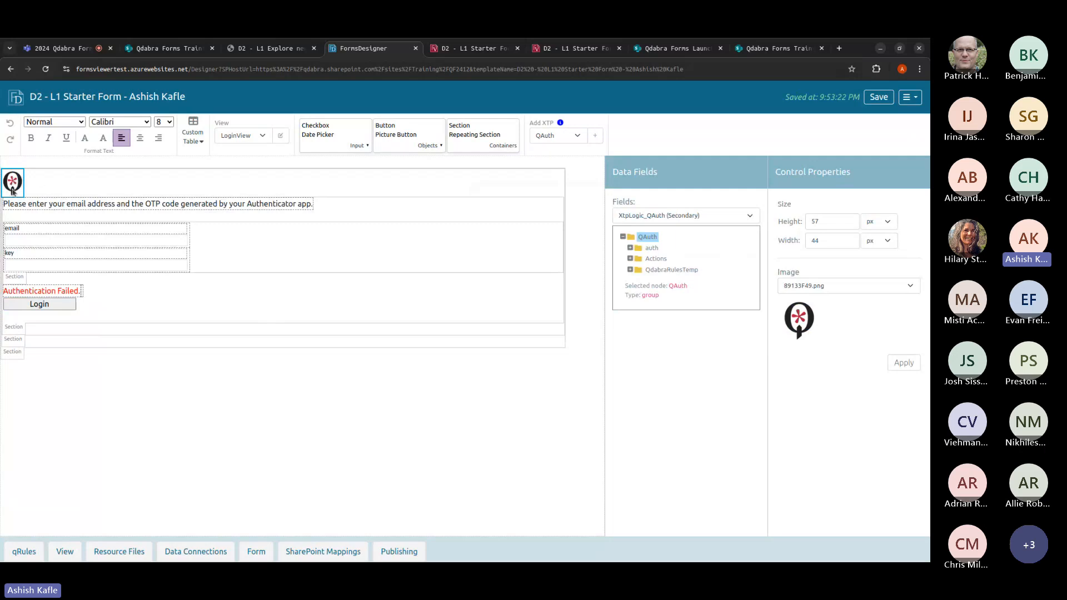
Set the LoginView logo picture's image to the Screenshot file.
{"action": "left_click", "coordinate": [50, 306]}
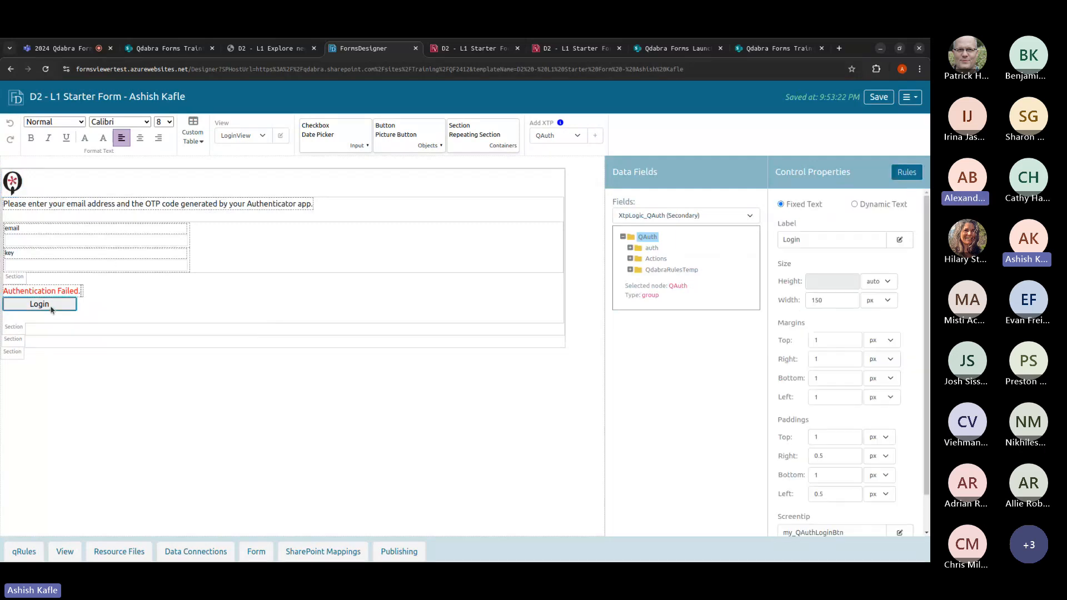
{"action": "left_click", "coordinate": [11, 183]}
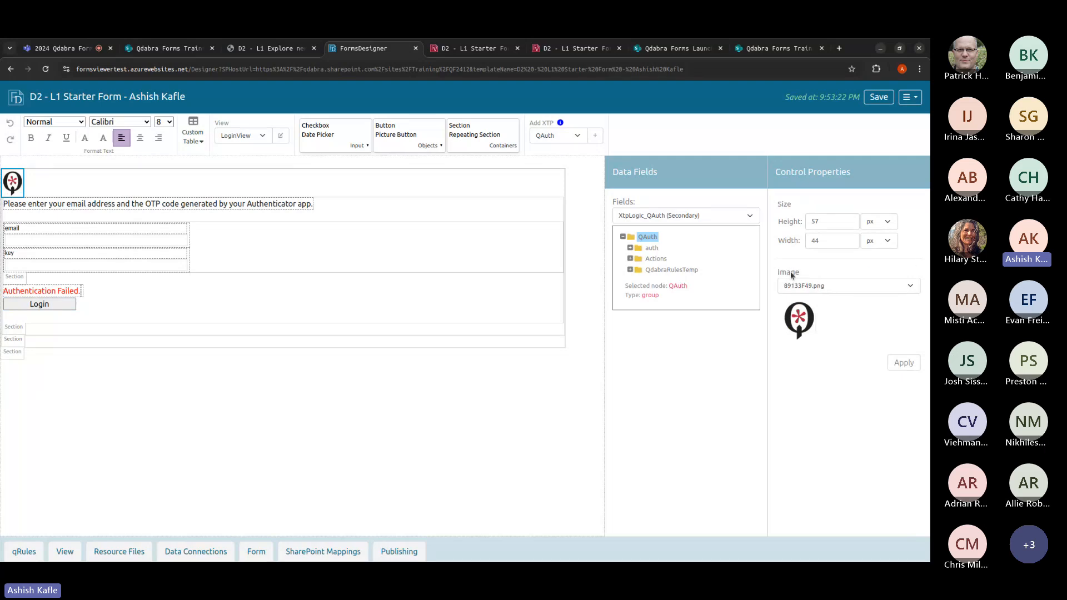
{"action": "left_click", "coordinate": [810, 285]}
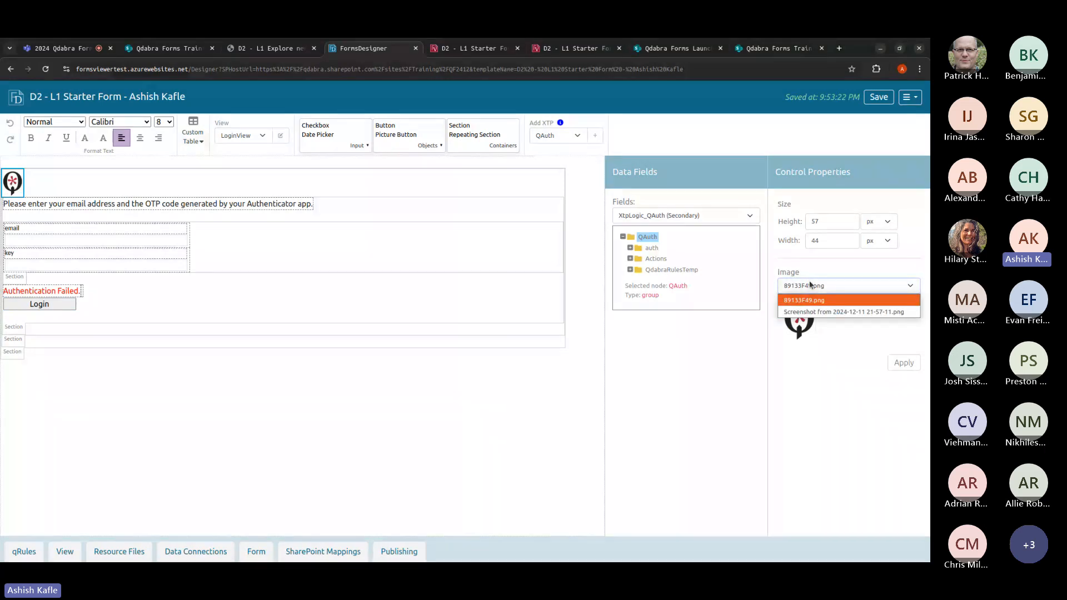
{"action": "left_click", "coordinate": [853, 312]}
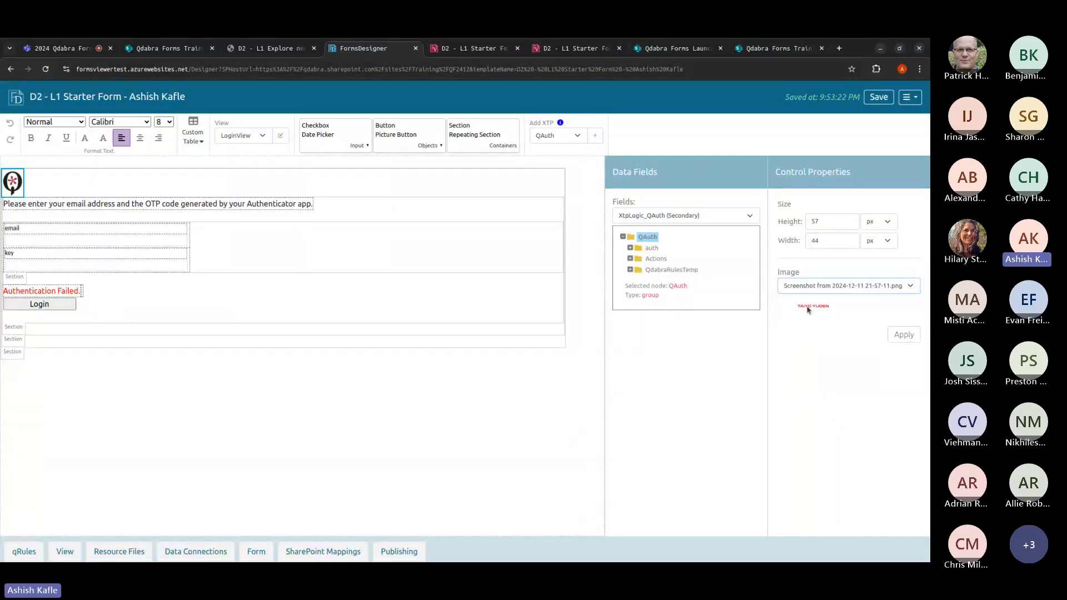
{"action": "left_click", "coordinate": [902, 335]}
Widen the logo to 150 px, then 350 px, and save the form.
{"action": "key", "text": "BackSpace"}
{"action": "key", "text": "BackSpace"}
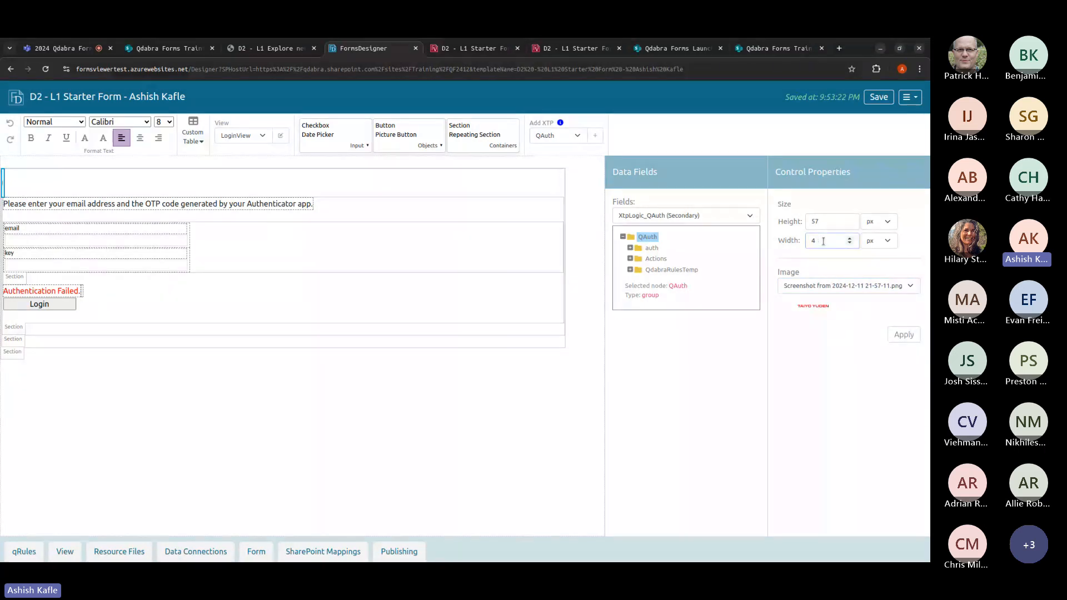
{"action": "type", "text": "150"}
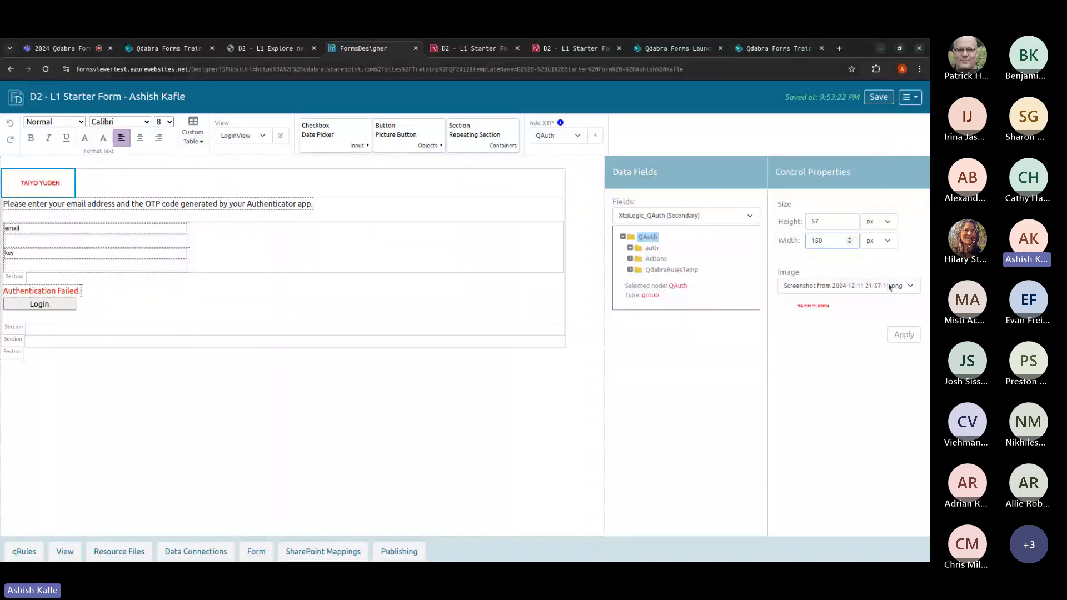
{"action": "left_click", "coordinate": [900, 332]}
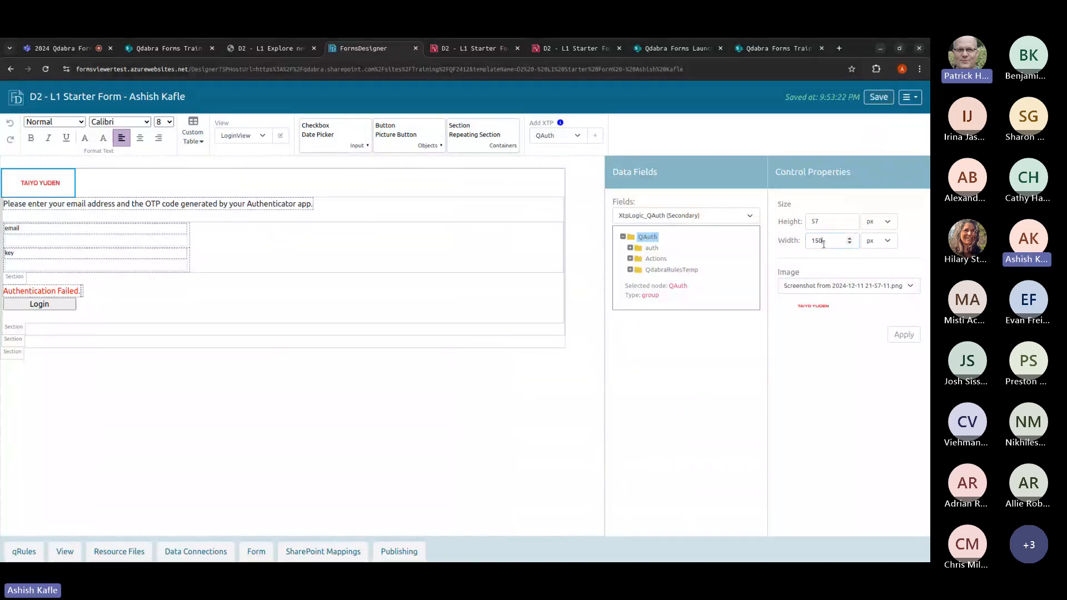
{"action": "key", "text": "BackSpace"}
{"action": "key", "text": "BackSpace"}
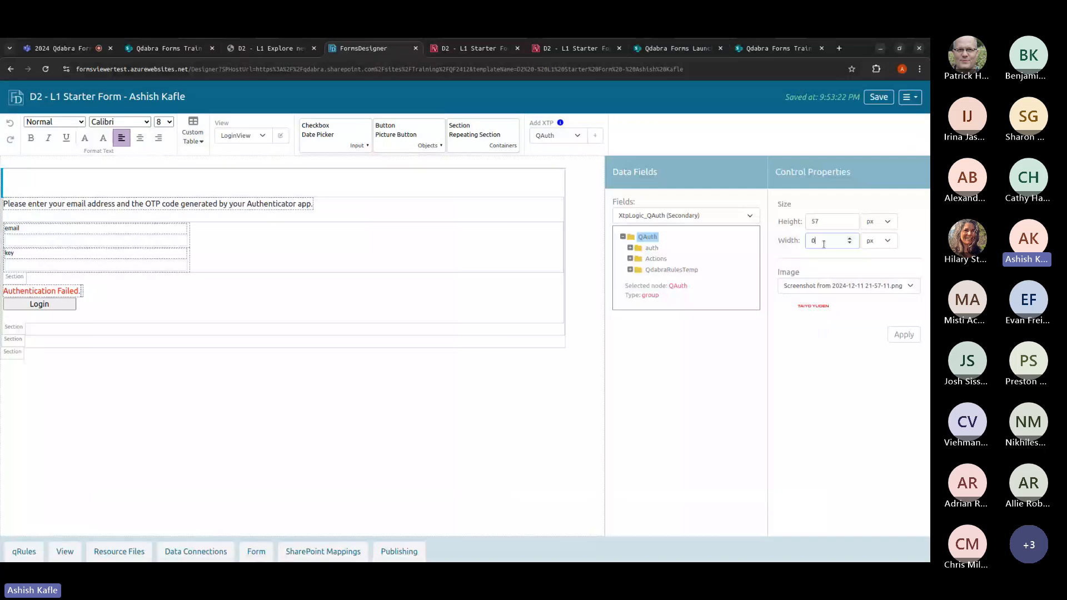
{"action": "type", "text": "350"}
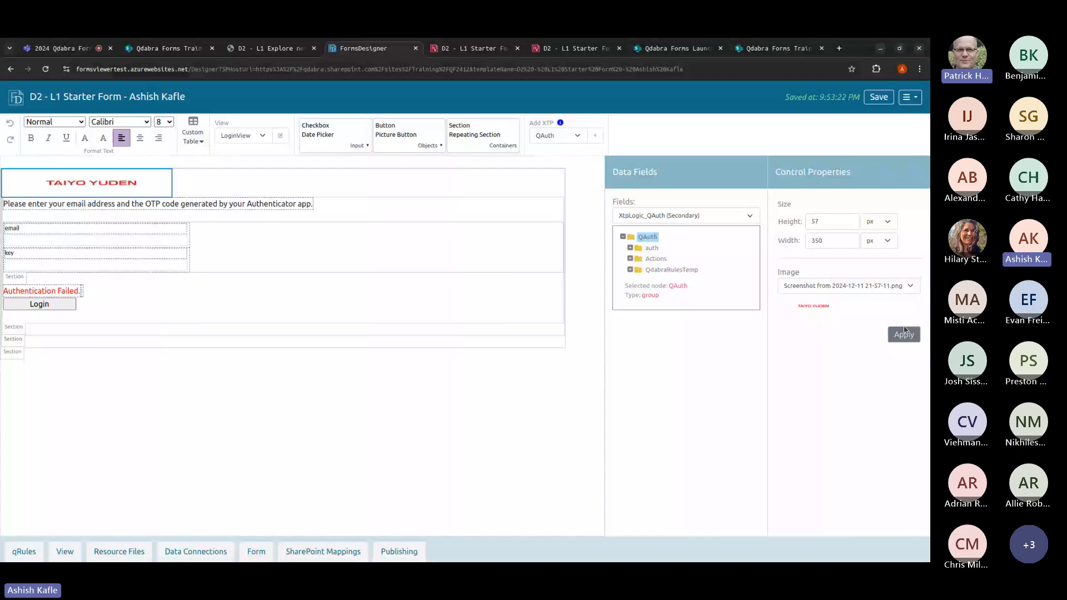
{"action": "left_click", "coordinate": [867, 102]}
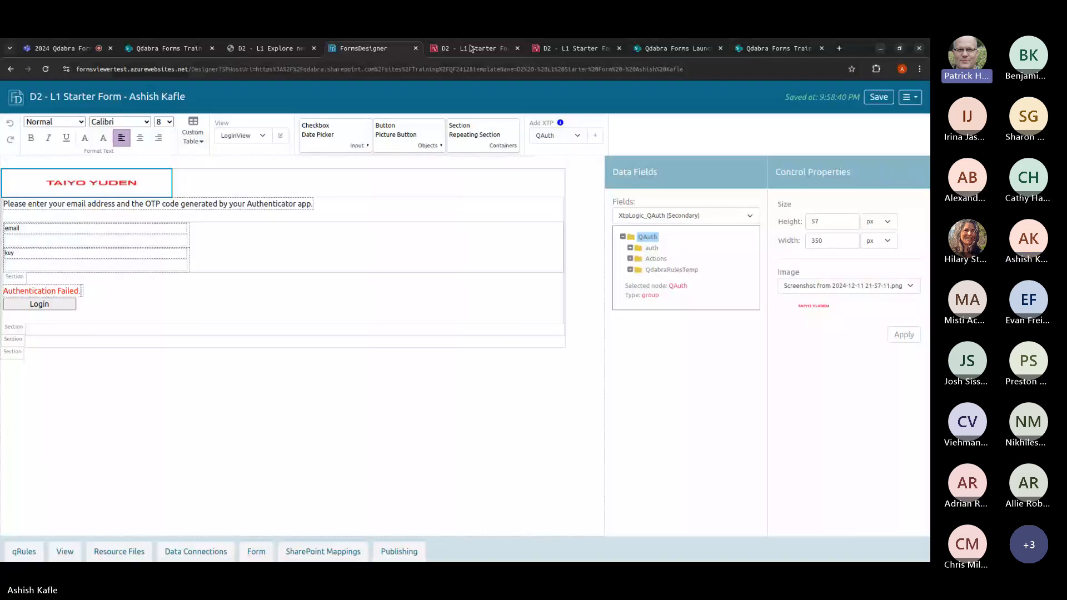
Reload the D2 - L1 Starter Form login page to confirm the TAIYO YUDEN logo, then return to Teams.
{"action": "left_click", "coordinate": [470, 49]}
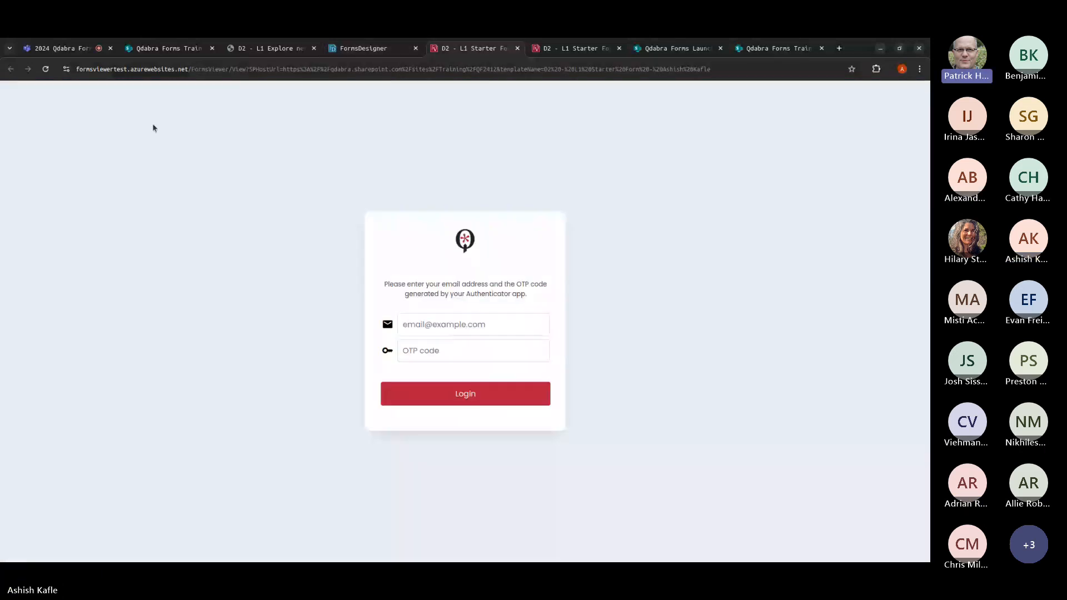
{"action": "left_click", "coordinate": [45, 69]}
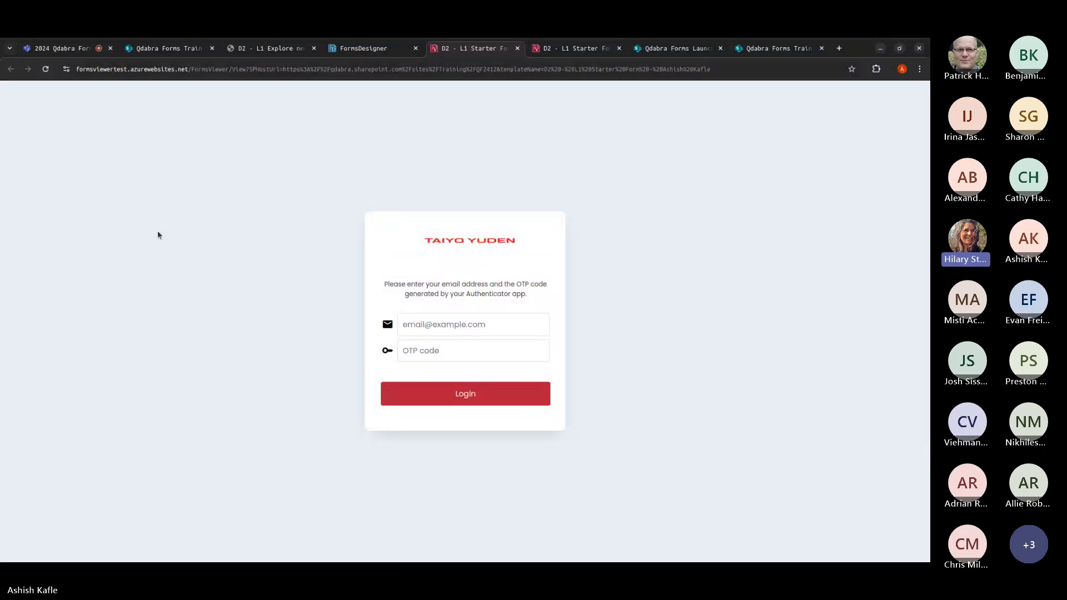
{"action": "left_click", "coordinate": [62, 50]}
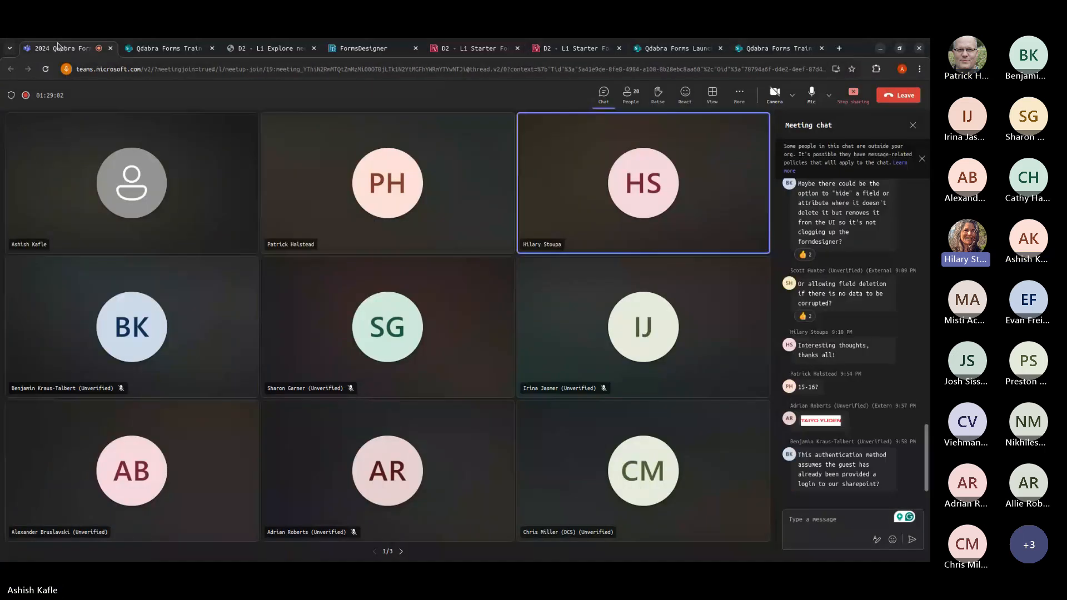
Mute and then unmute the Teams microphone, and return to the FormsDesigner tab.
{"action": "left_click", "coordinate": [807, 96]}
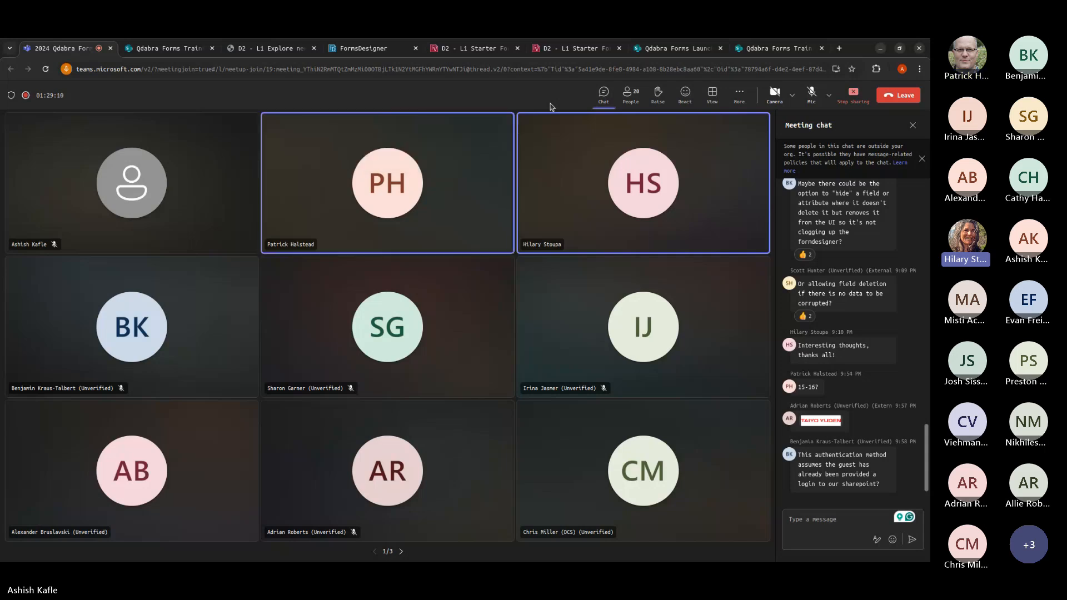
{"action": "left_click", "coordinate": [814, 98]}
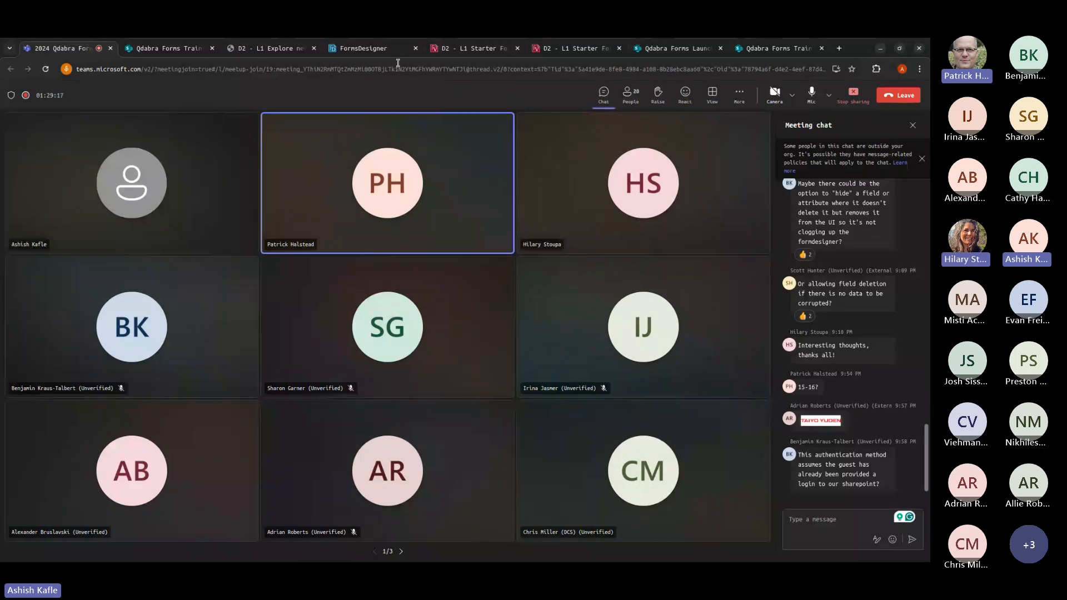
{"action": "left_click", "coordinate": [367, 48]}
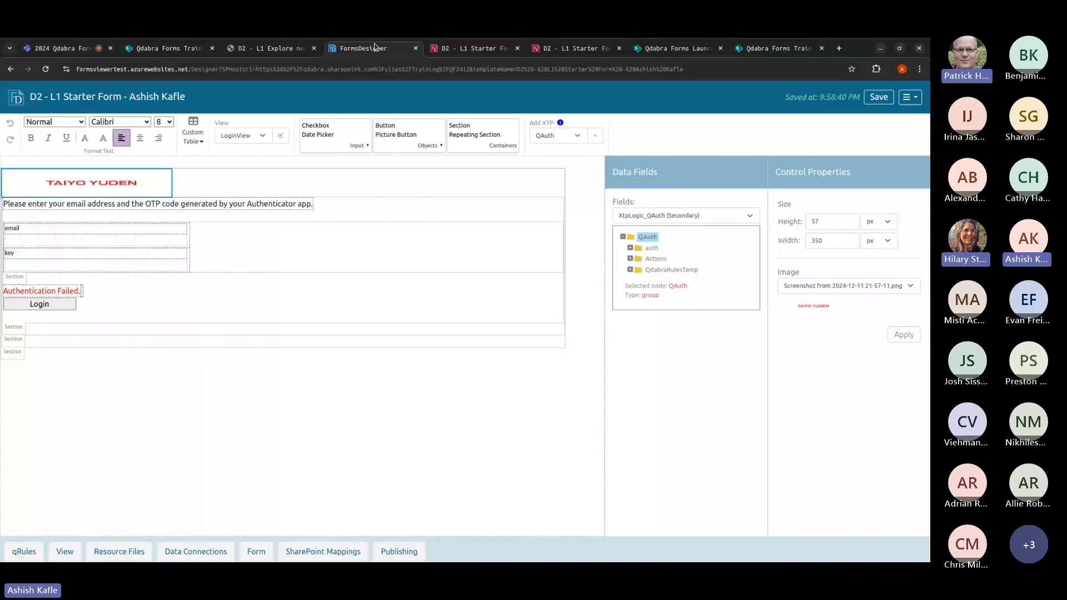
{"action": "left_click", "coordinate": [793, 285]}
{"action": "left_click", "coordinate": [798, 286]}
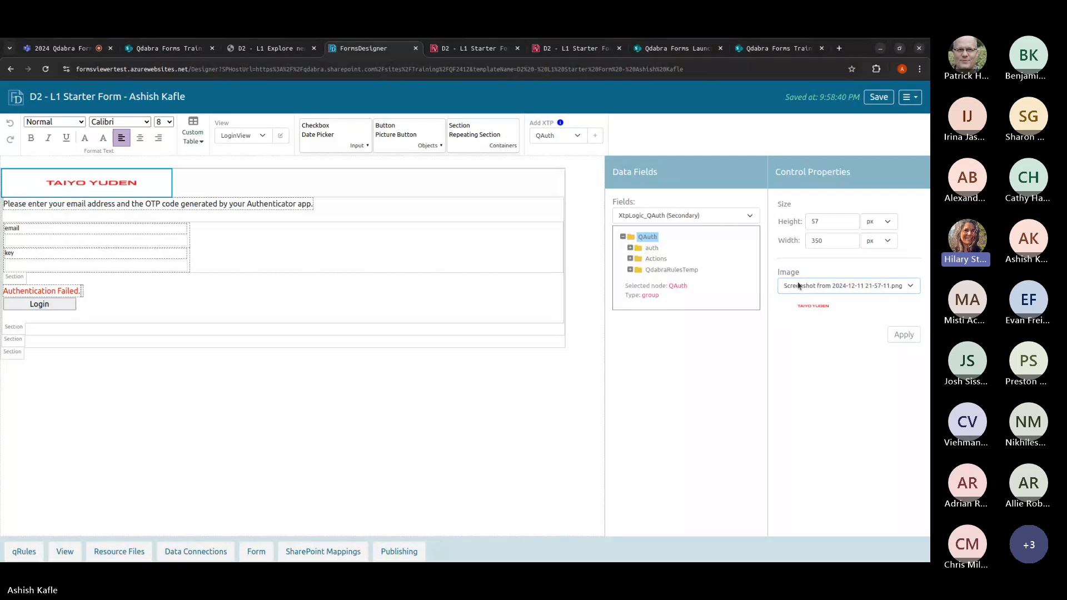
{"action": "left_click", "coordinate": [799, 286]}
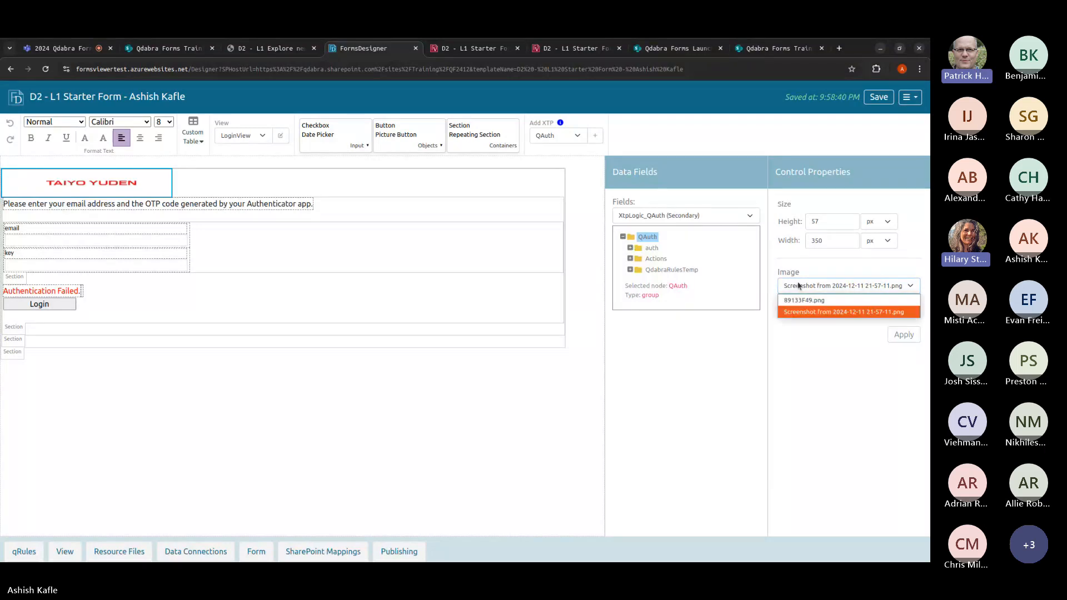
{"action": "left_click", "coordinate": [798, 286]}
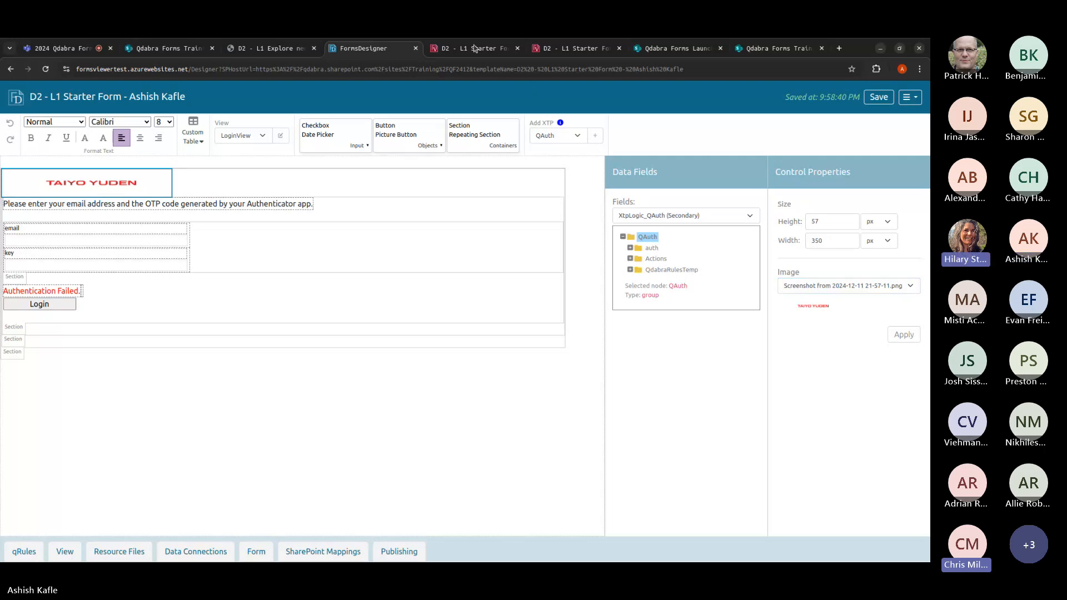
{"action": "left_click", "coordinate": [475, 49]}
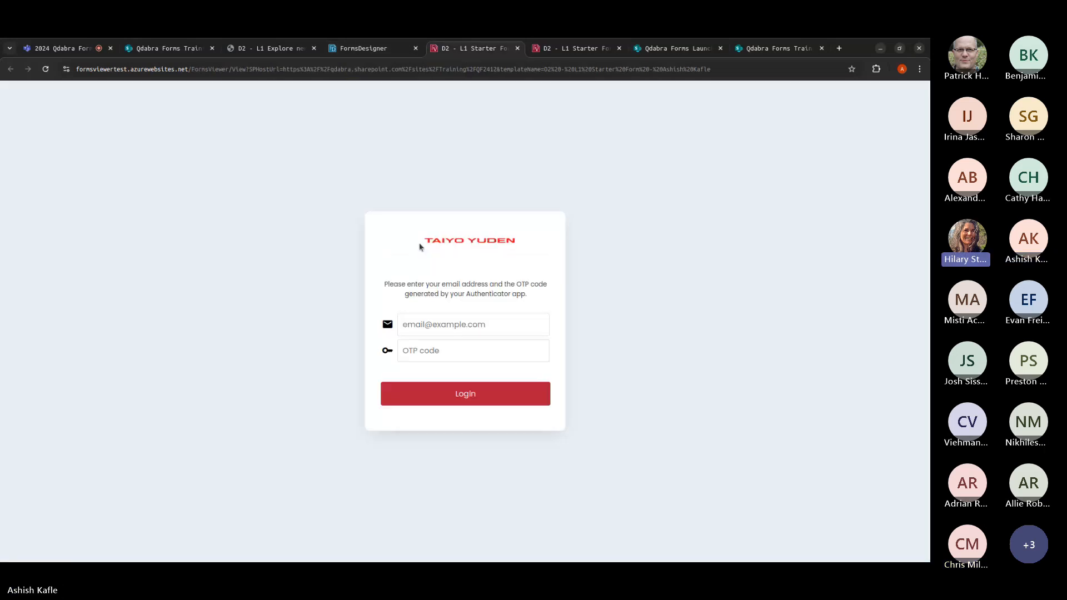
{"action": "left_click", "coordinate": [370, 47]}
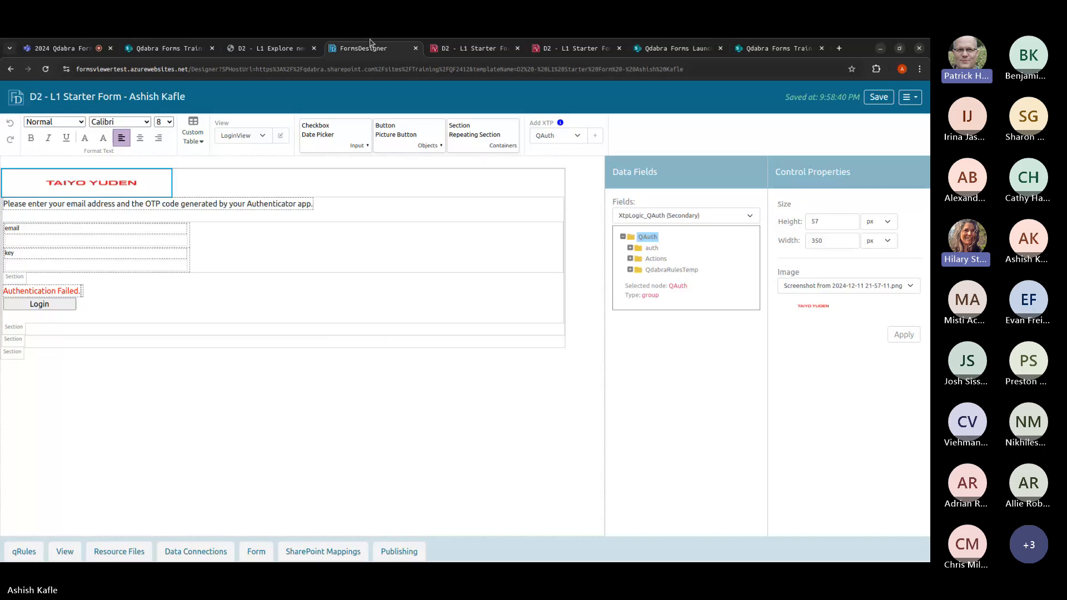
{"action": "left_click", "coordinate": [240, 138]}
Switch the canvas to View 1 (default) and place the cursor in its top cell.
{"action": "left_click", "coordinate": [245, 154]}
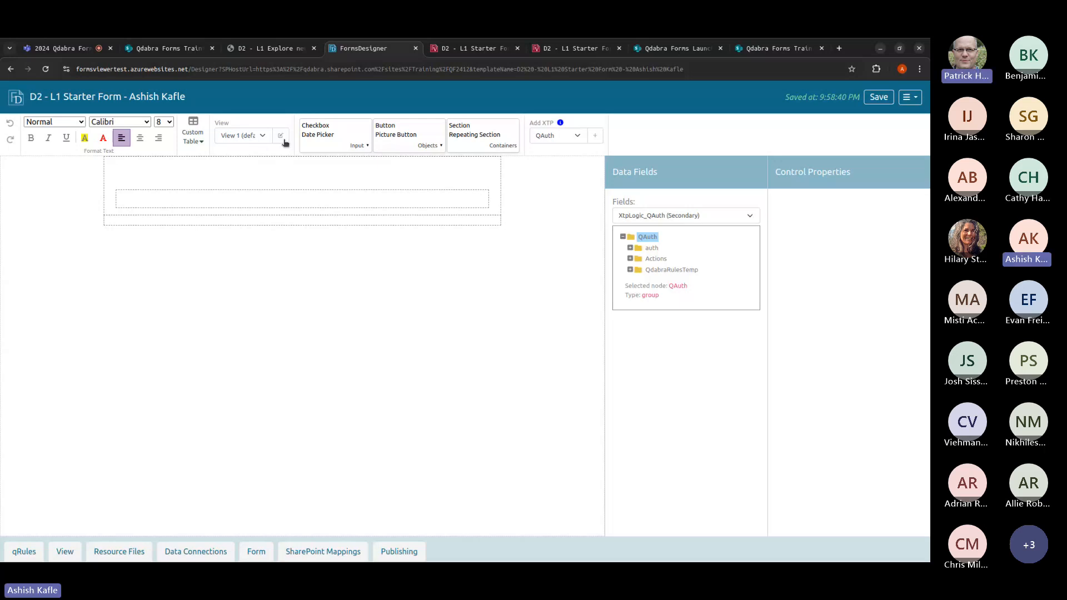
{"action": "left_click", "coordinate": [285, 168]}
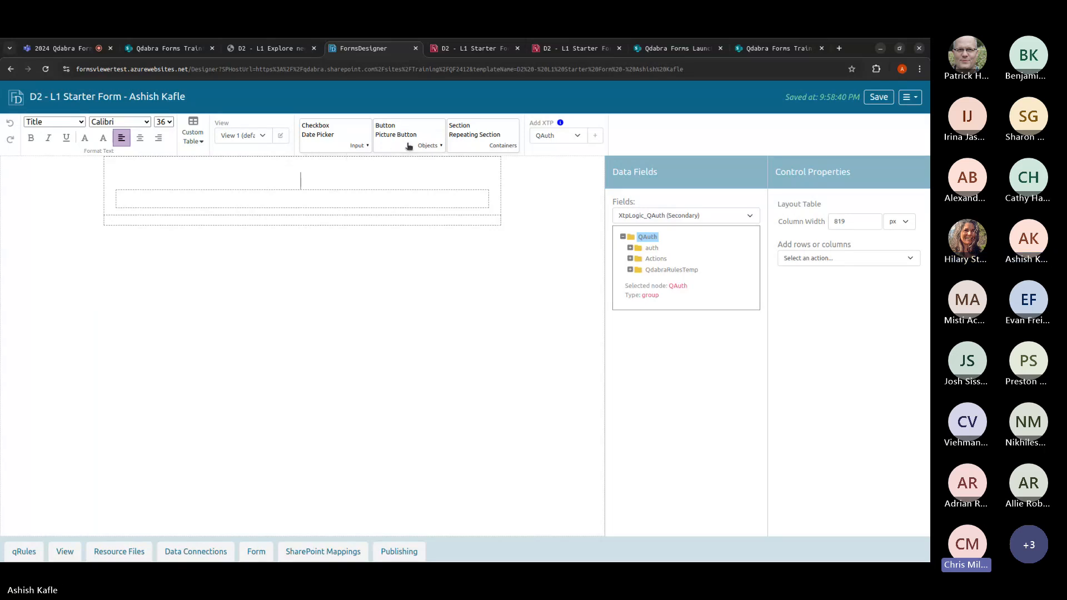
{"action": "left_click", "coordinate": [433, 146]}
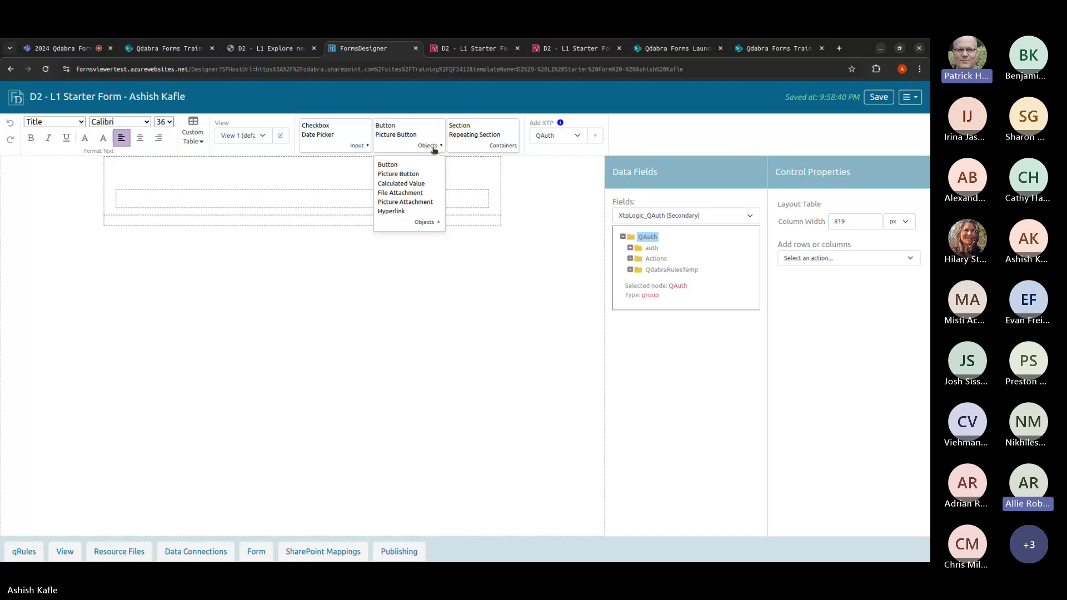
{"action": "left_click", "coordinate": [433, 147]}
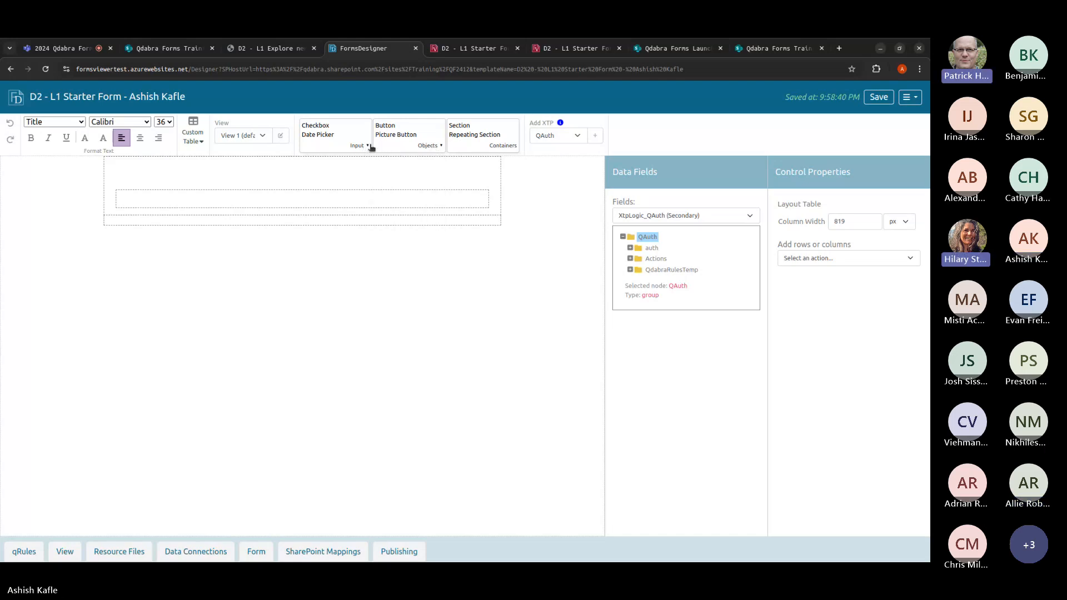
Insert a picture button in the top cell showing the Screenshot logo image.
{"action": "left_click", "coordinate": [399, 135]}
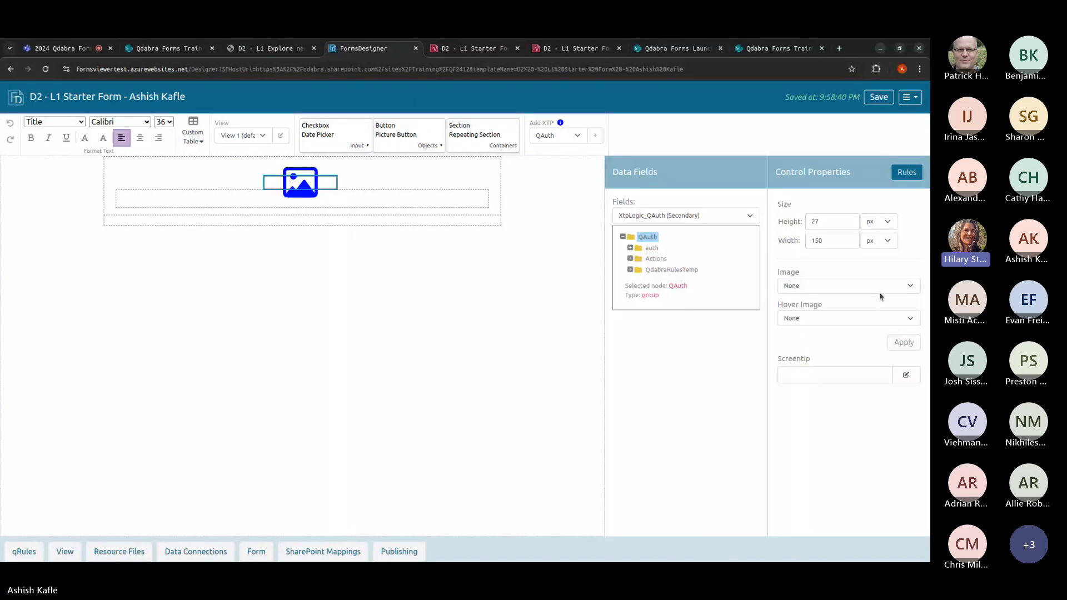
{"action": "left_click", "coordinate": [833, 287]}
{"action": "left_click", "coordinate": [803, 324]}
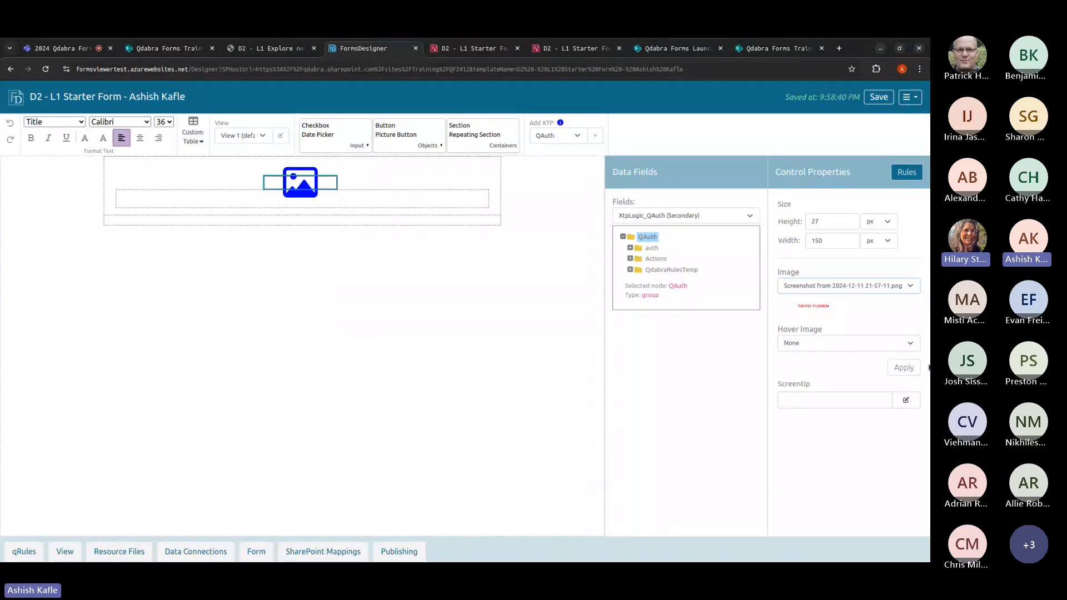
{"action": "left_click", "coordinate": [893, 371]}
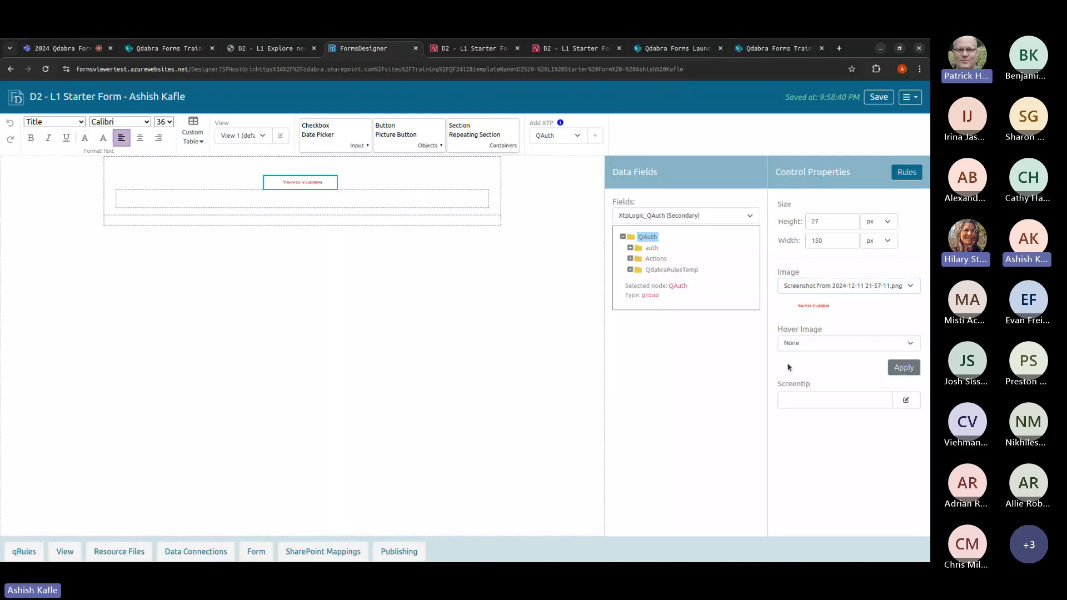
{"action": "left_click", "coordinate": [826, 236]}
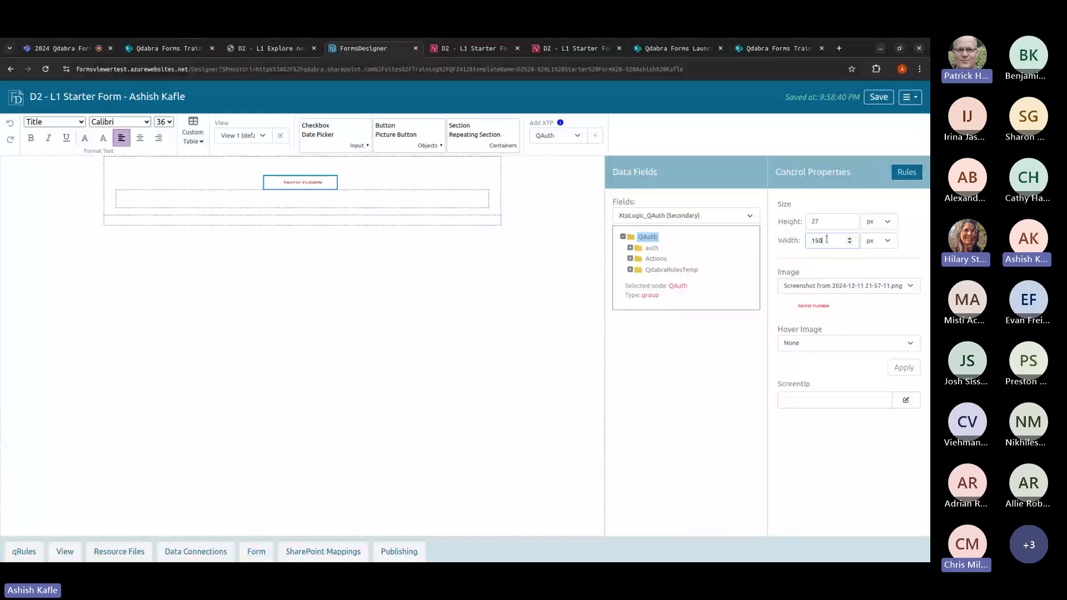
Resize the logo picture button to 250 px wide and 10 px tall.
{"action": "key", "text": "BackSpace"}
{"action": "key", "text": "BackSpace"}
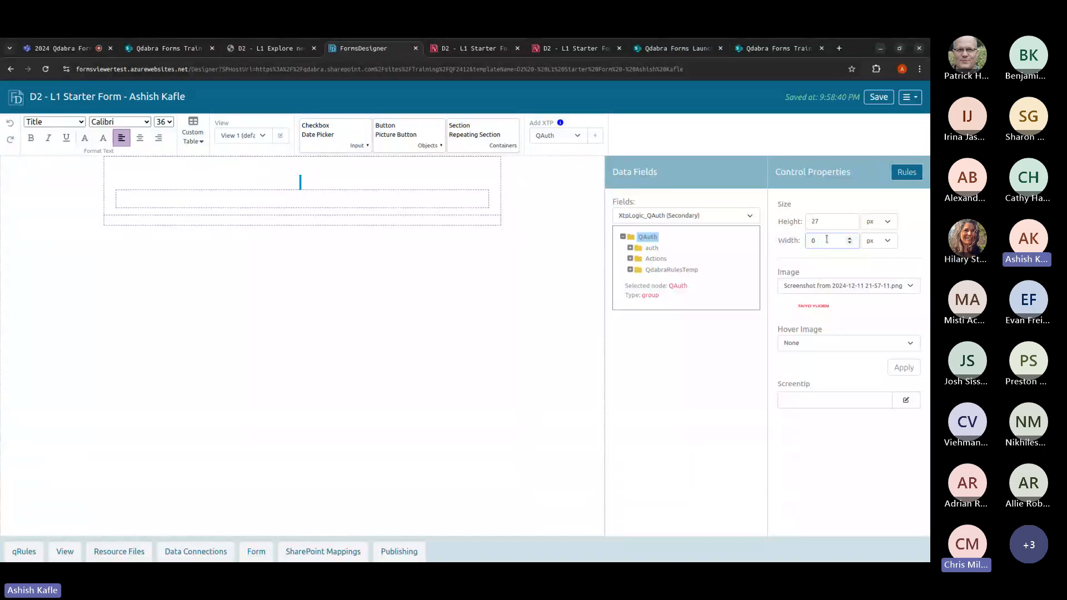
{"action": "type", "text": "25"}
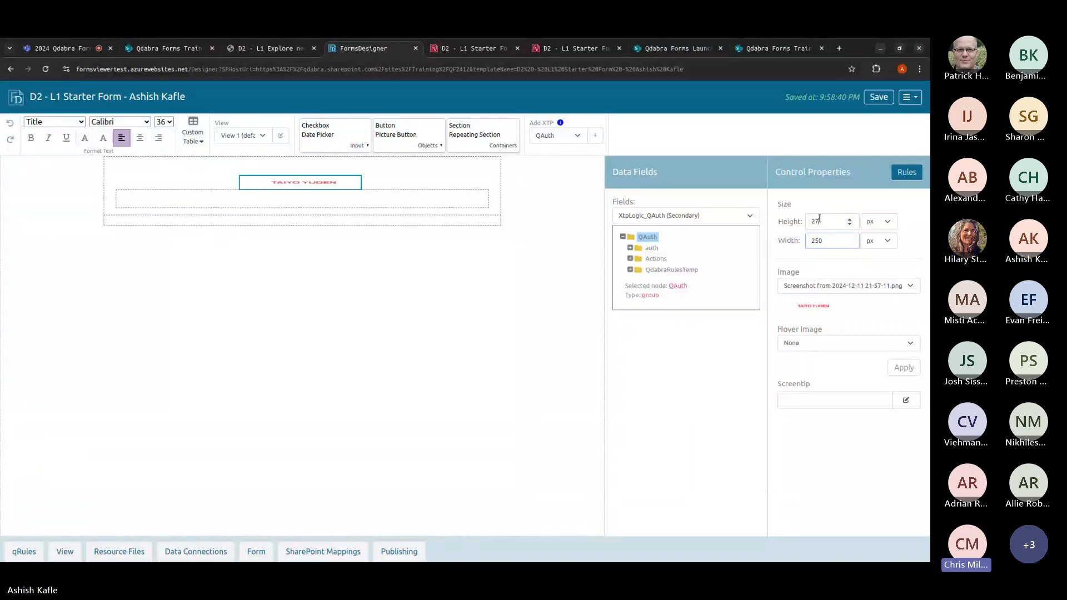
{"action": "left_click", "coordinate": [819, 222]}
{"action": "key", "text": "BackSpace"}
{"action": "key", "text": "BackSpace"}
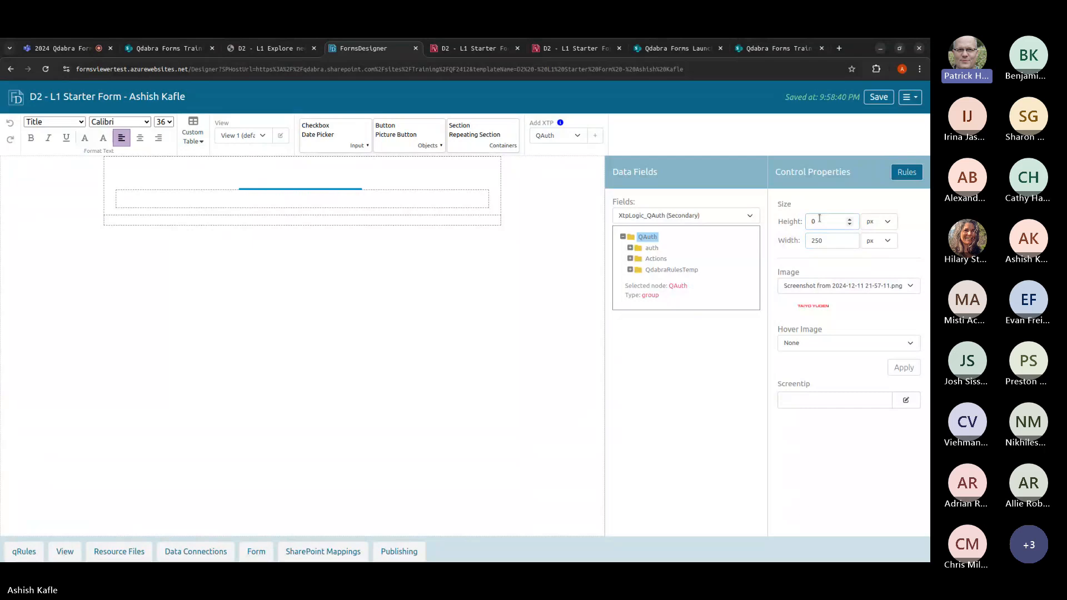
{"action": "type", "text": "34"}
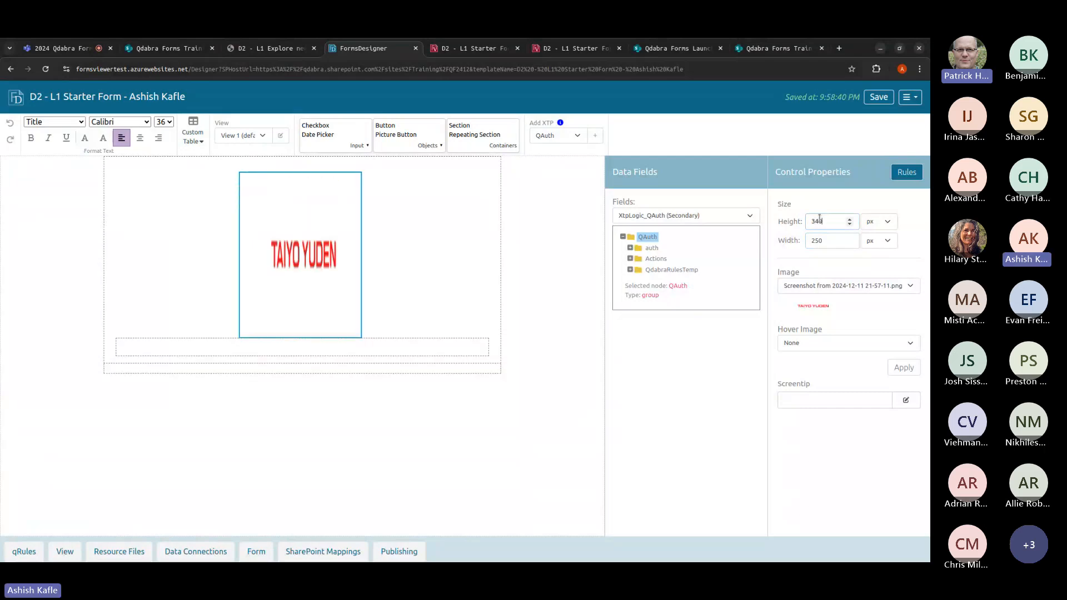
{"action": "key", "text": "BackSpace"}
{"action": "key", "text": "BackSpace"}
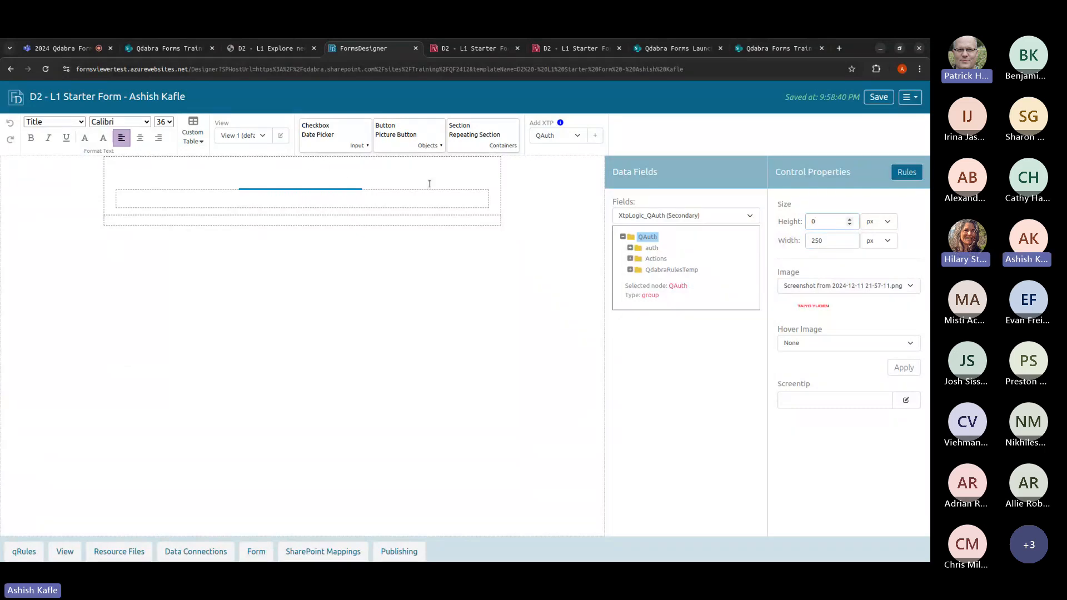
{"action": "type", "text": "1"}
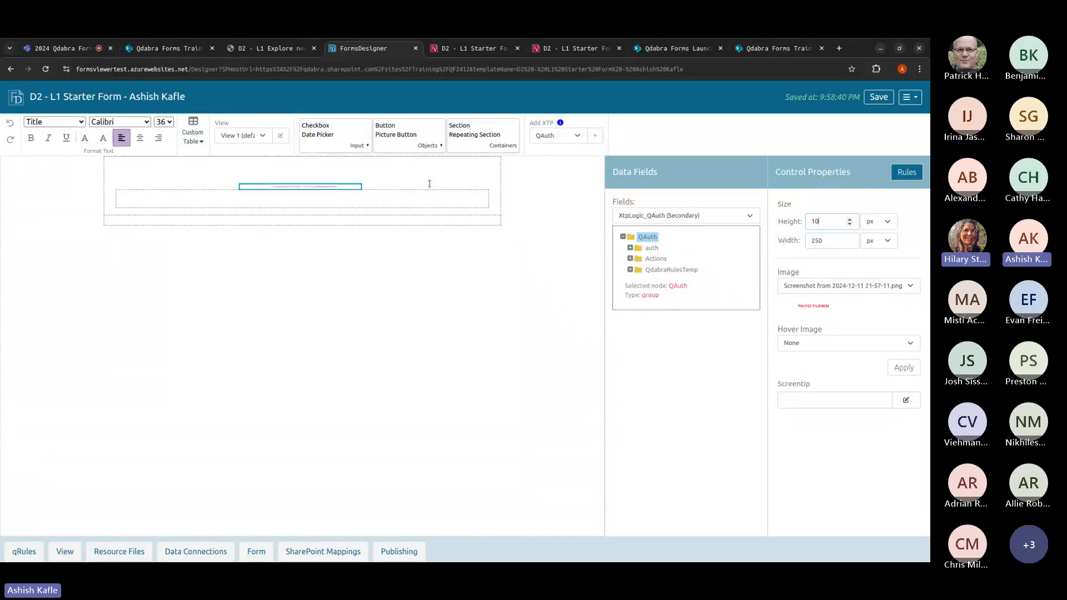
{"action": "left_click", "coordinate": [308, 187]}
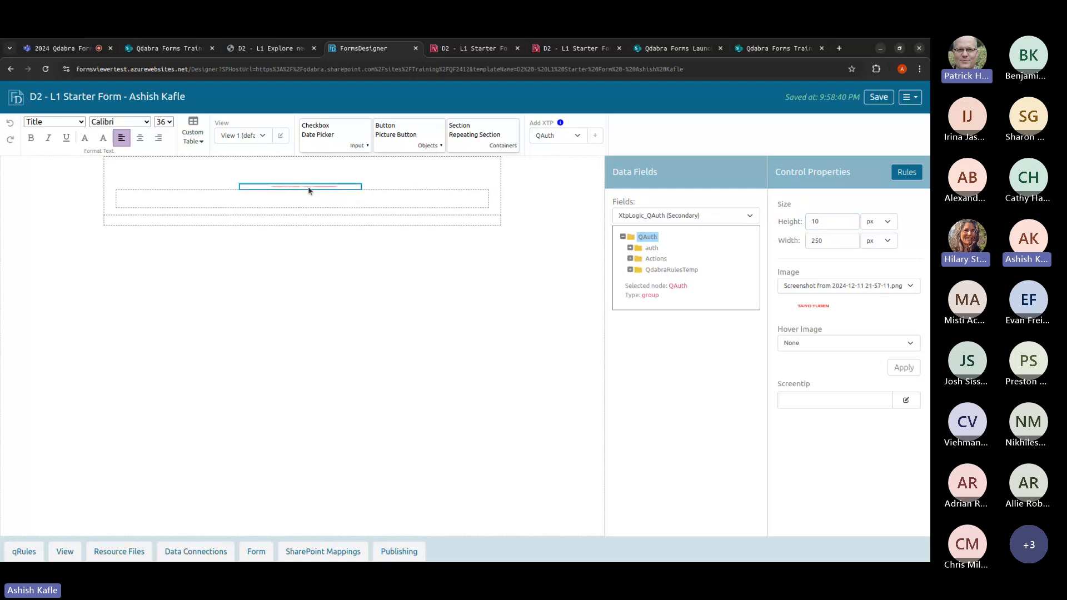
{"action": "left_click", "coordinate": [379, 183]}
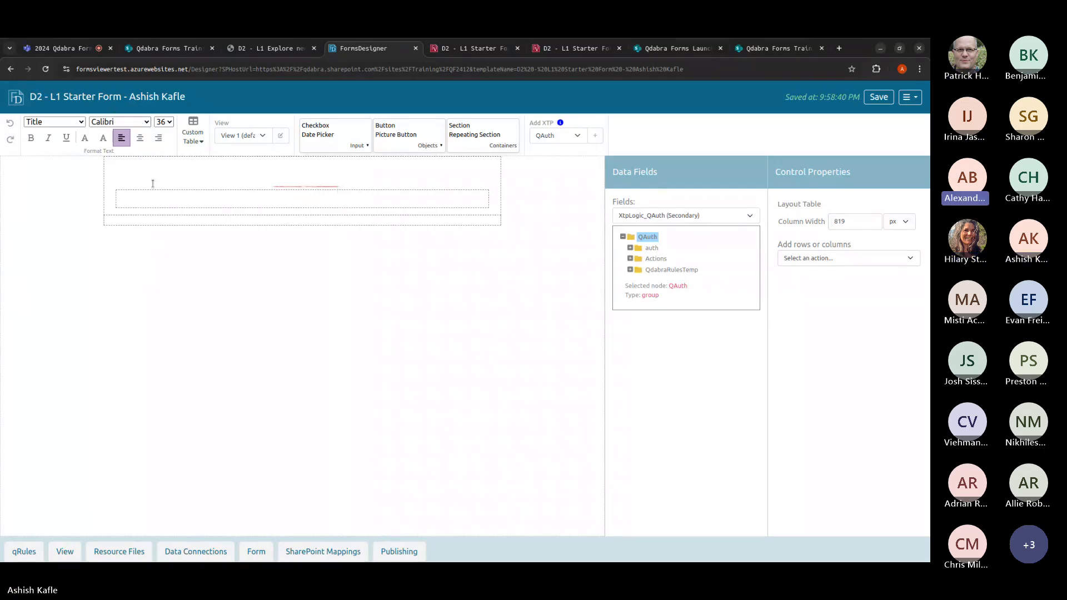
Select the calculated login message text box, then return to the Teams meeting via the PDF tab.
{"action": "left_click", "coordinate": [229, 194]}
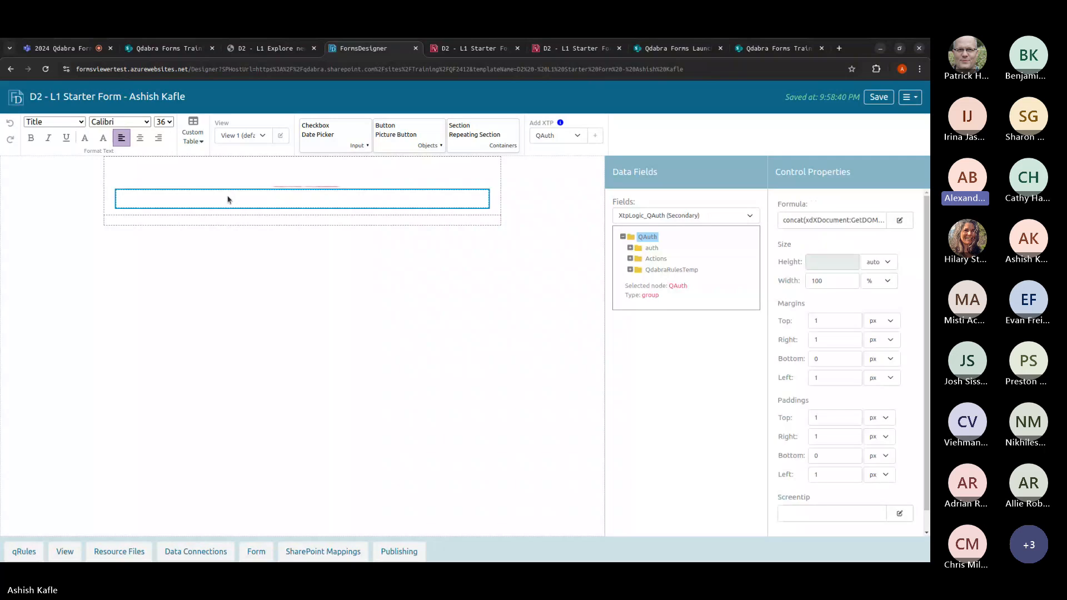
{"action": "left_click", "coordinate": [271, 50]}
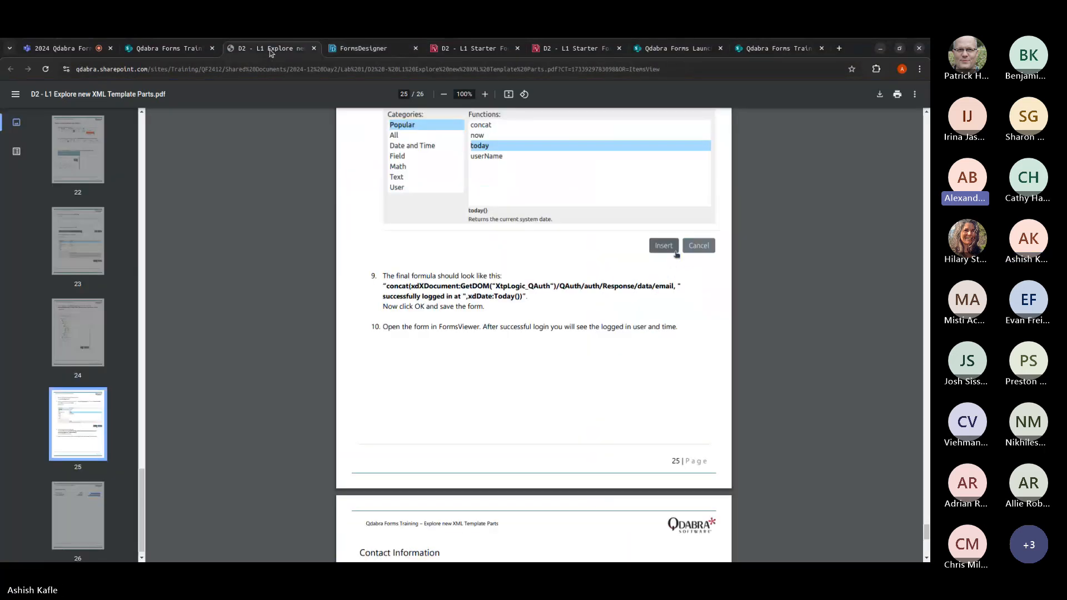
{"action": "left_click", "coordinate": [75, 49]}
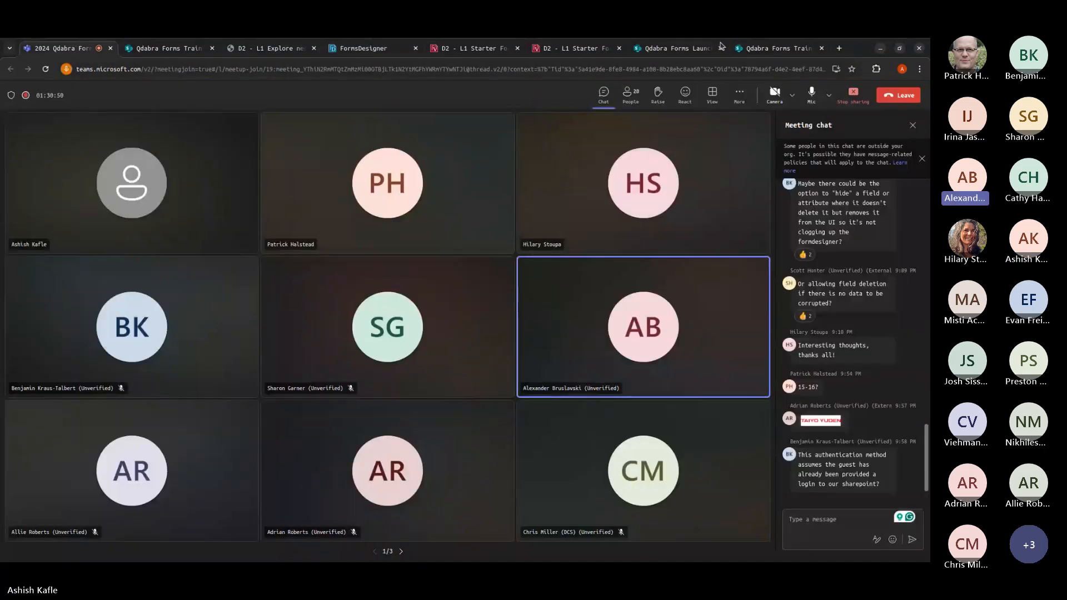
{"action": "left_click", "coordinate": [812, 97]}
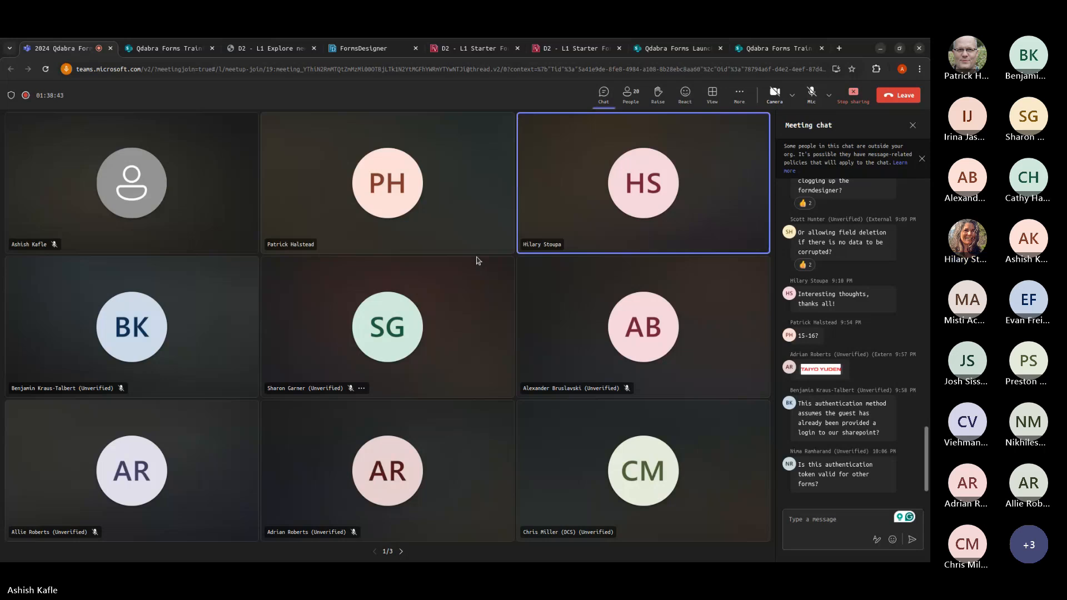
{"action": "left_click", "coordinate": [814, 97]}
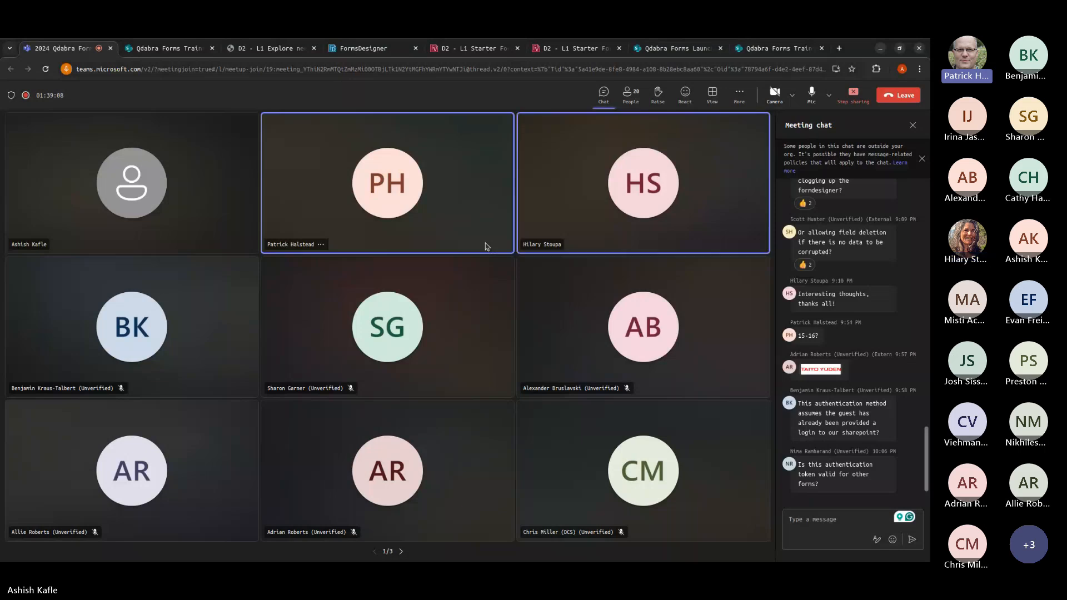
{"action": "left_click", "coordinate": [811, 92]}
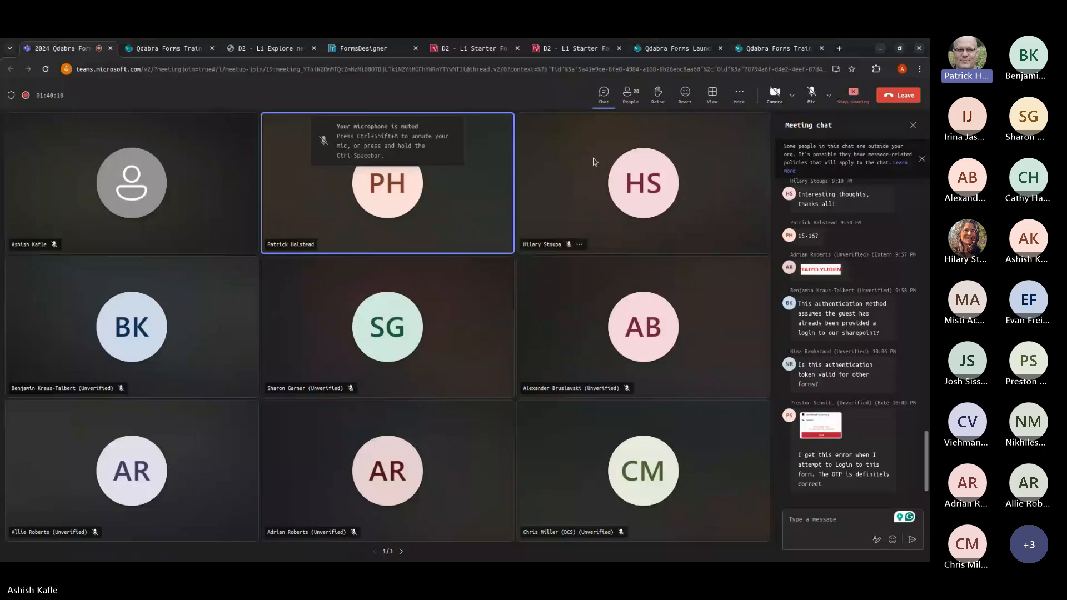
{"action": "left_click", "coordinate": [814, 433]}
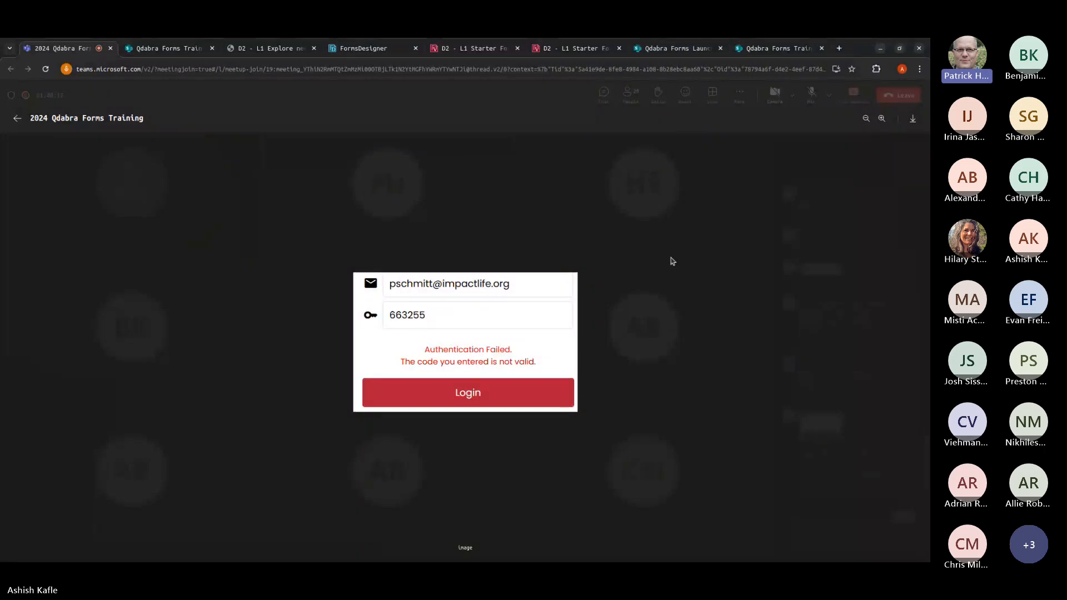
{"action": "left_click", "coordinate": [756, 184]}
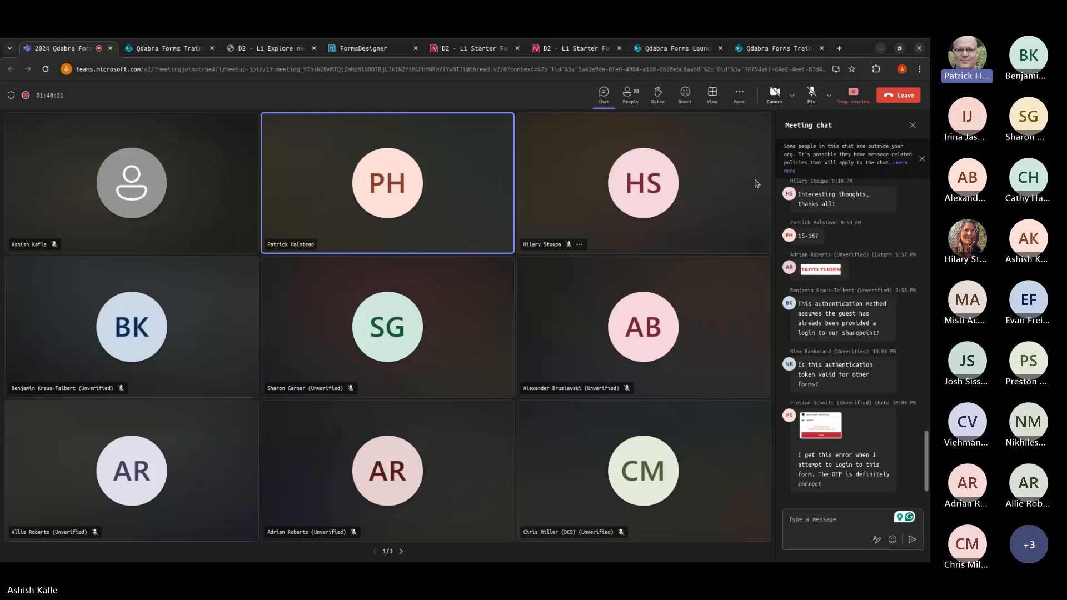
{"action": "mouse_move", "coordinate": [883, 321]}
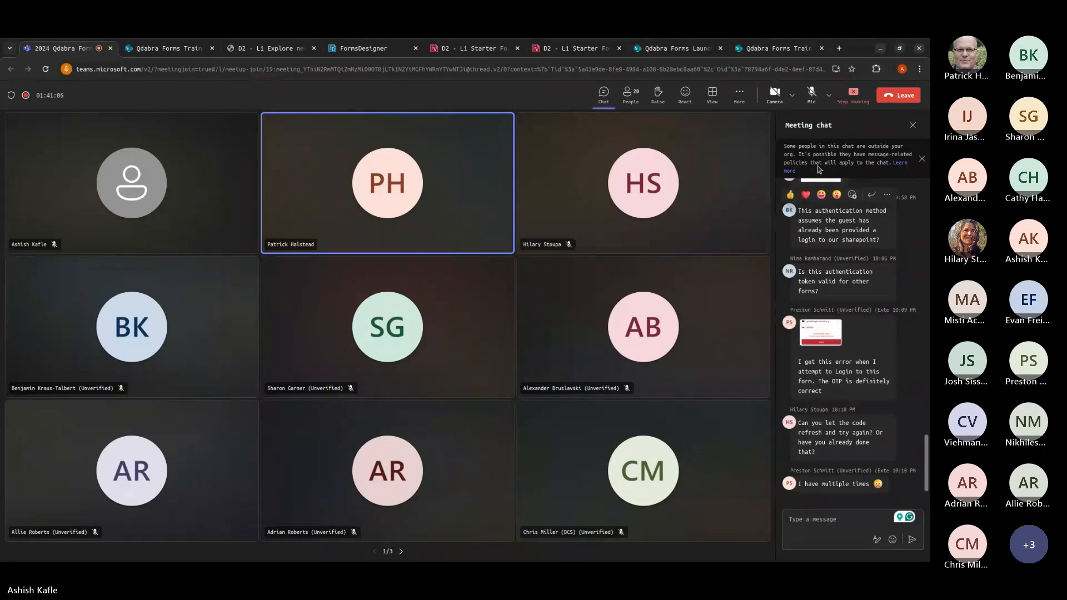
Unmute the microphone and re-examine the enlarged login error screenshot in the chat.
{"action": "left_click", "coordinate": [810, 93]}
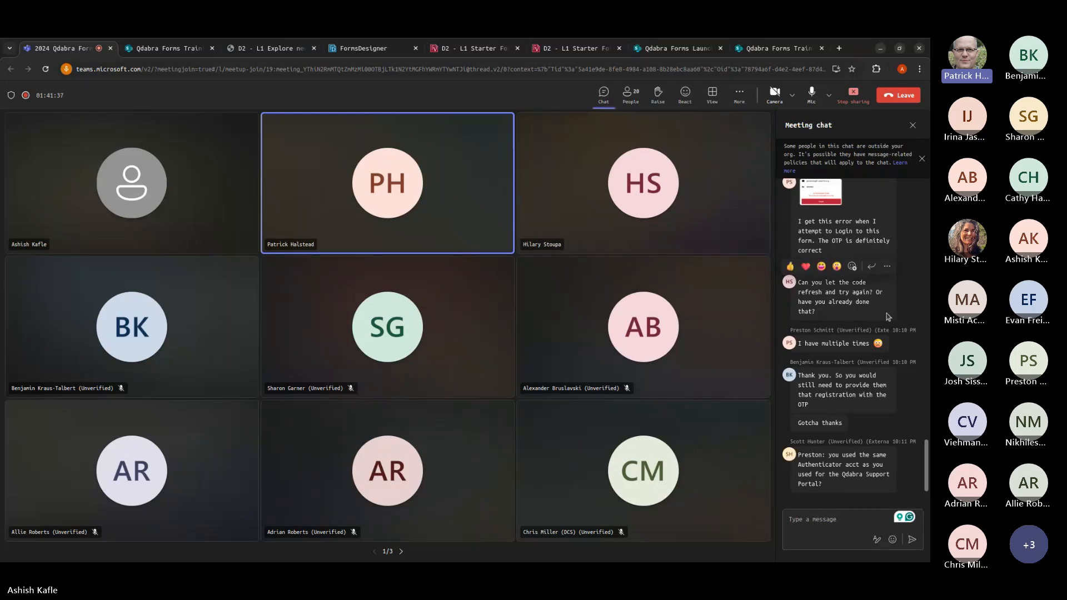
{"action": "scroll", "coordinate": [887, 317], "scroll_direction": "up", "scroll_amount": 2}
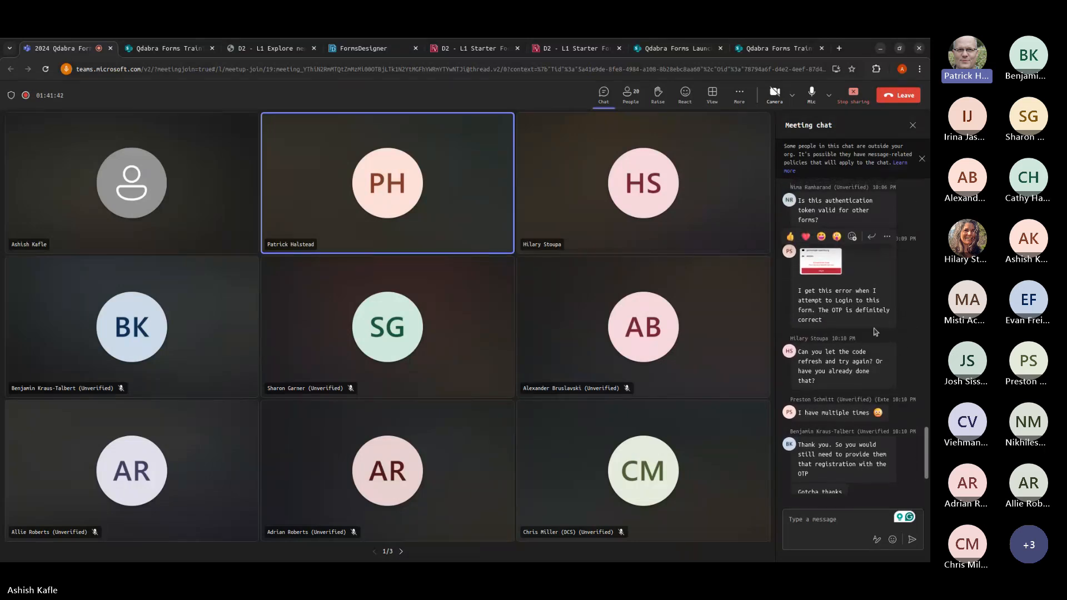
{"action": "left_click", "coordinate": [831, 274]}
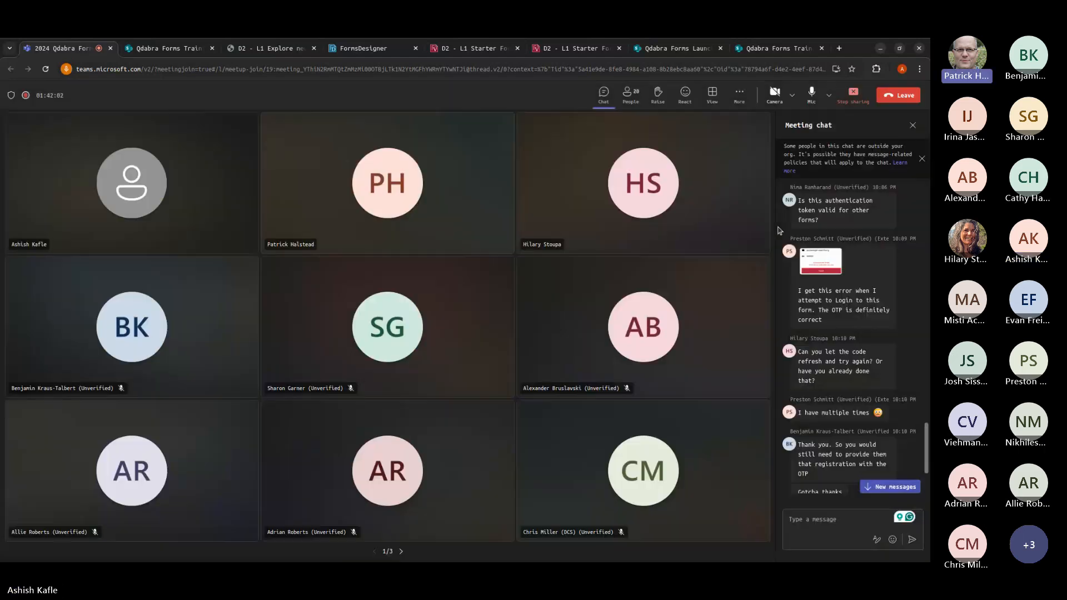
{"action": "key", "text": "Escape"}
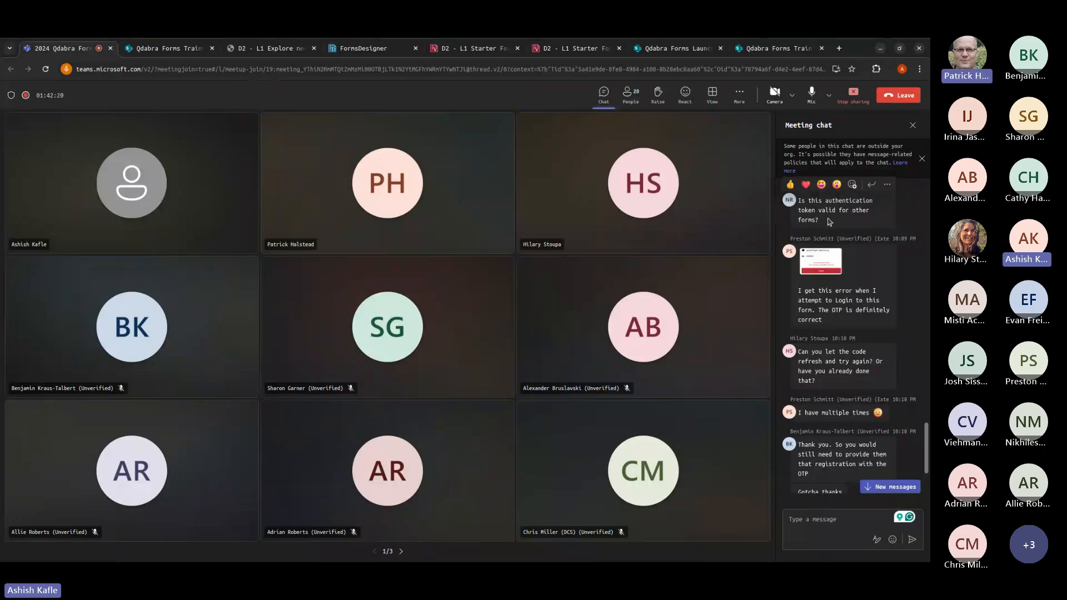
Review the chat question about token validity for other forms, then mute and stop sharing.
{"action": "left_click_drag", "start_coordinate": [829, 222], "coordinate": [800, 201]}
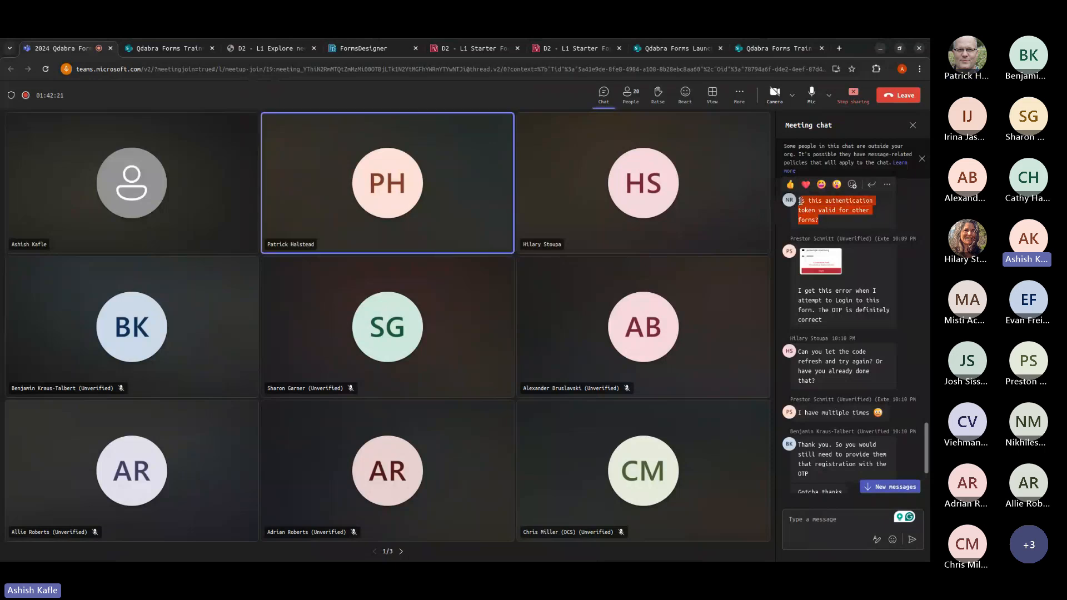
{"action": "left_click", "coordinate": [847, 227]}
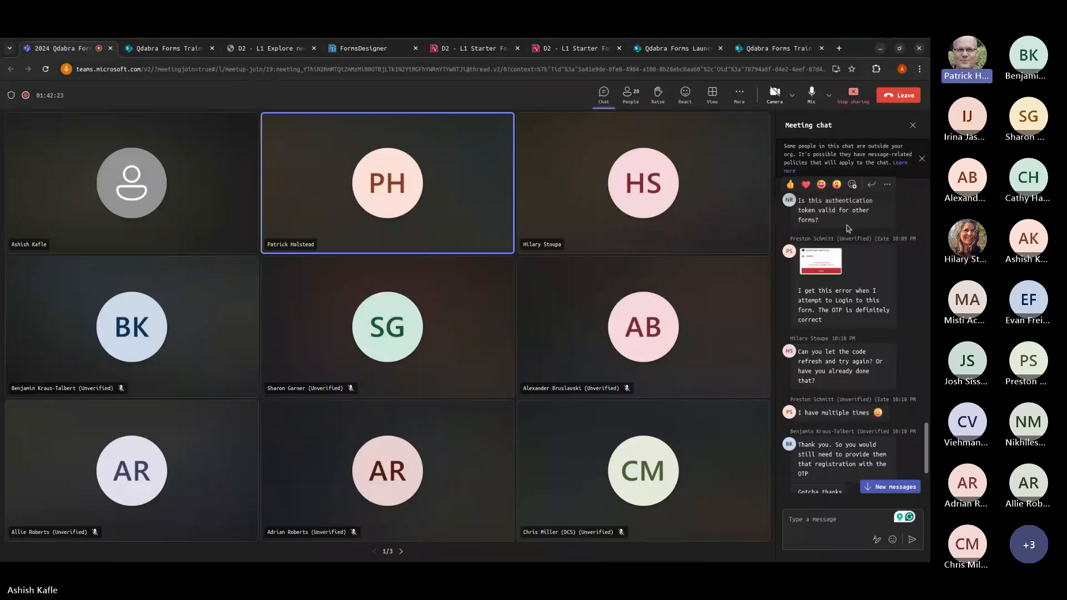
{"action": "scroll", "coordinate": [867, 234], "scroll_direction": "up", "scroll_amount": 1}
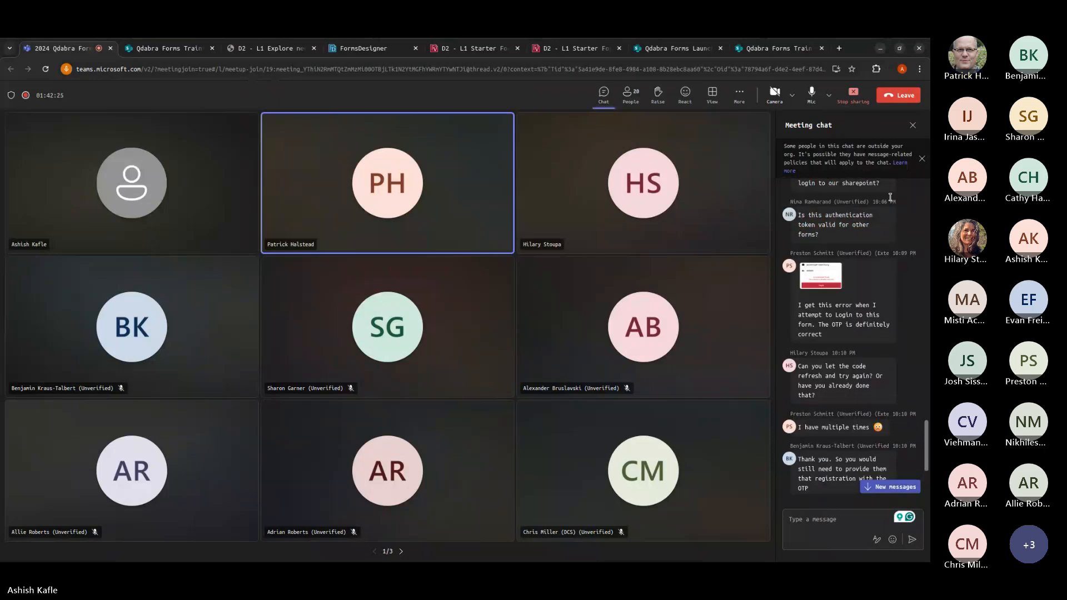
{"action": "scroll", "coordinate": [884, 239], "scroll_direction": "down", "scroll_amount": 3}
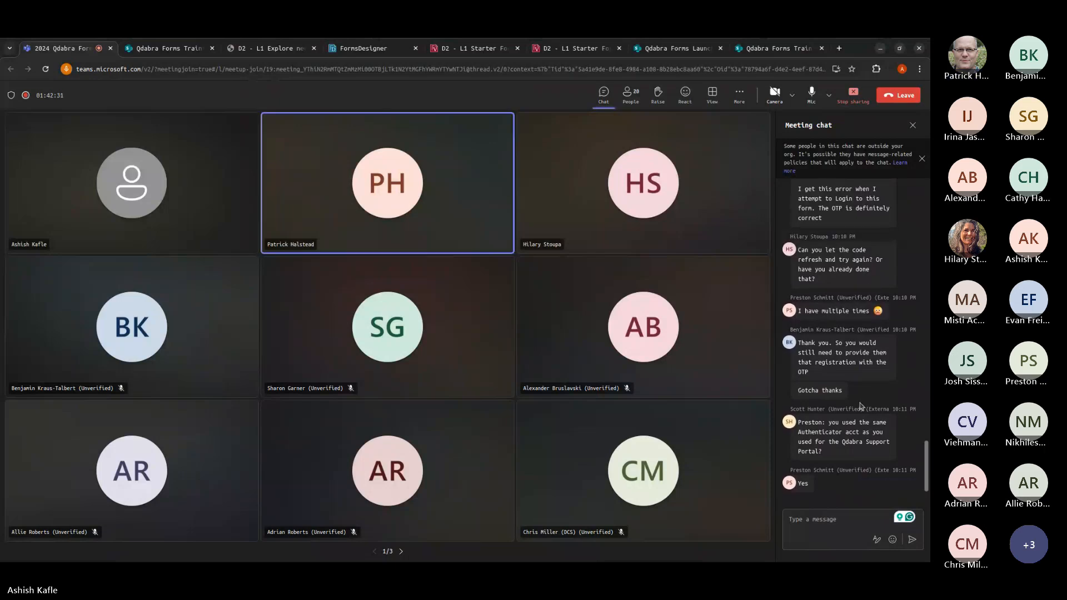
{"action": "scroll", "coordinate": [859, 402], "scroll_direction": "up", "scroll_amount": 3}
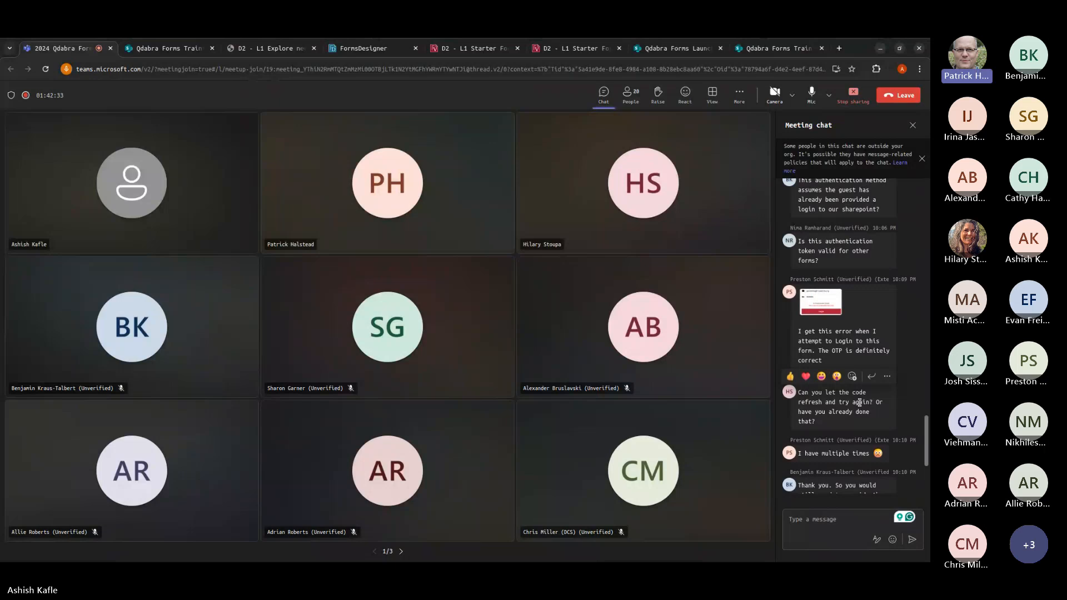
{"action": "scroll", "coordinate": [859, 402], "scroll_direction": "down", "scroll_amount": 1}
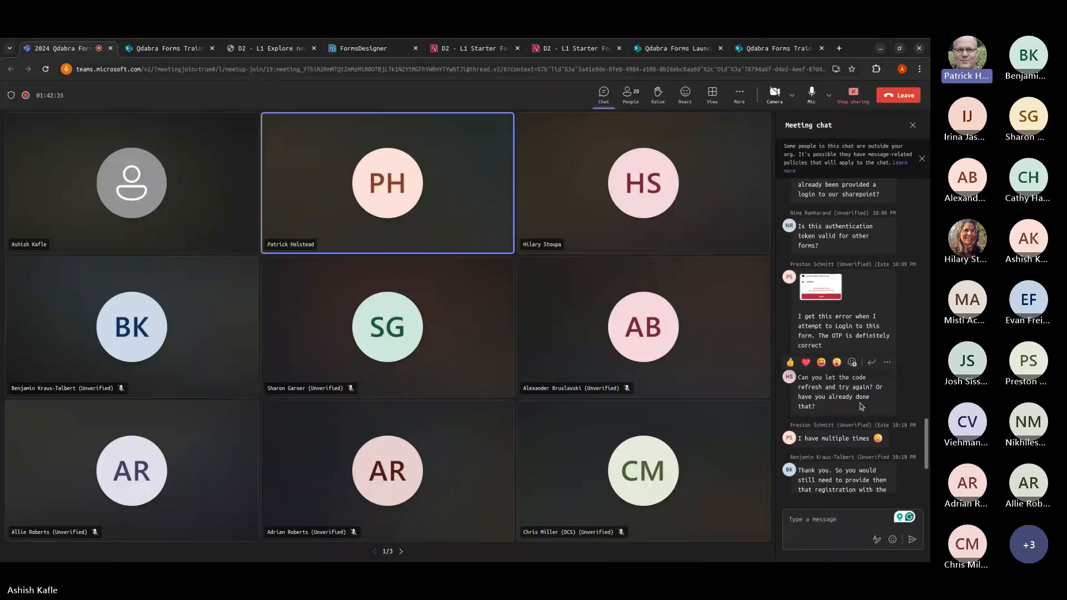
{"action": "scroll", "coordinate": [859, 402], "scroll_direction": "down", "scroll_amount": 3}
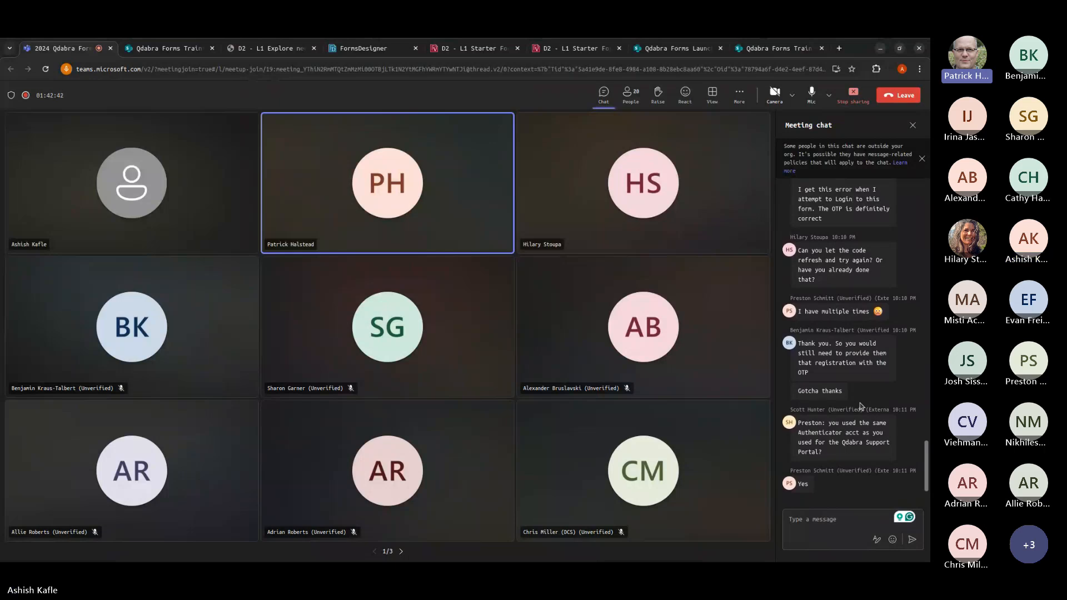
{"action": "left_click", "coordinate": [810, 94]}
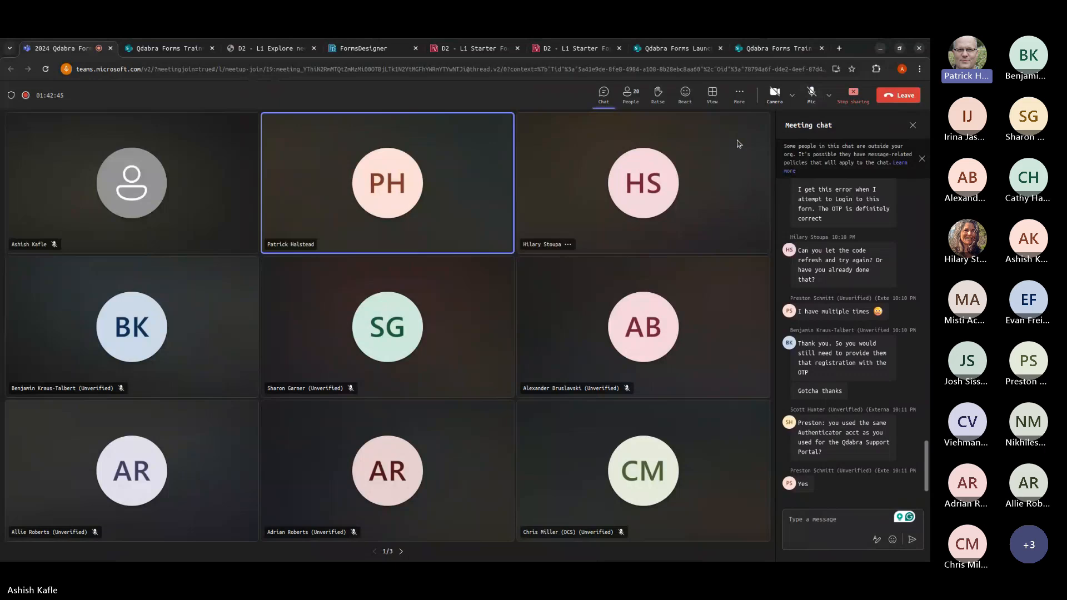
{"action": "left_click", "coordinate": [855, 99]}
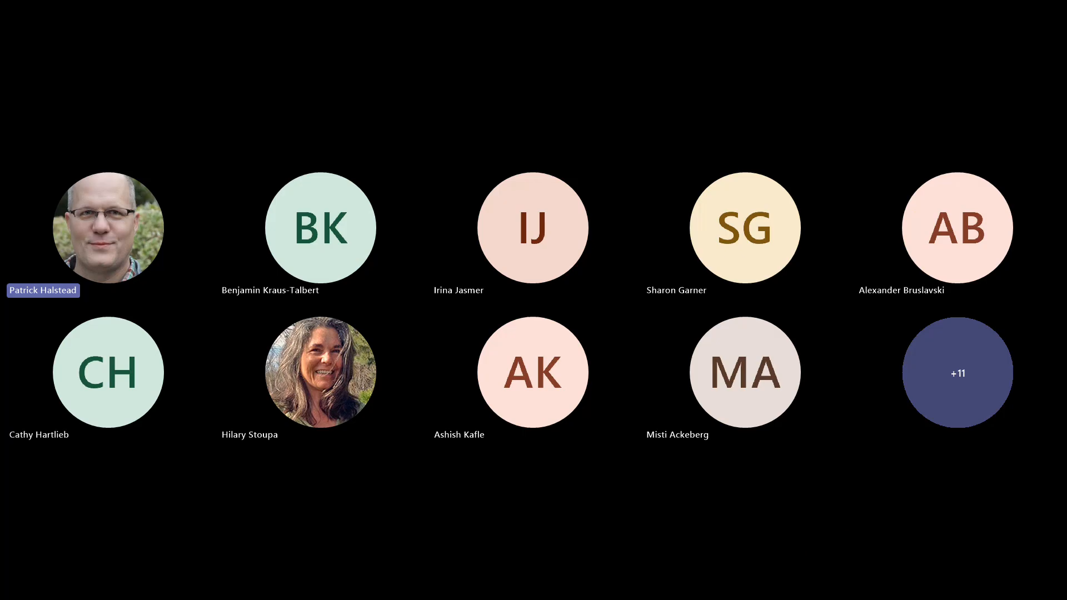
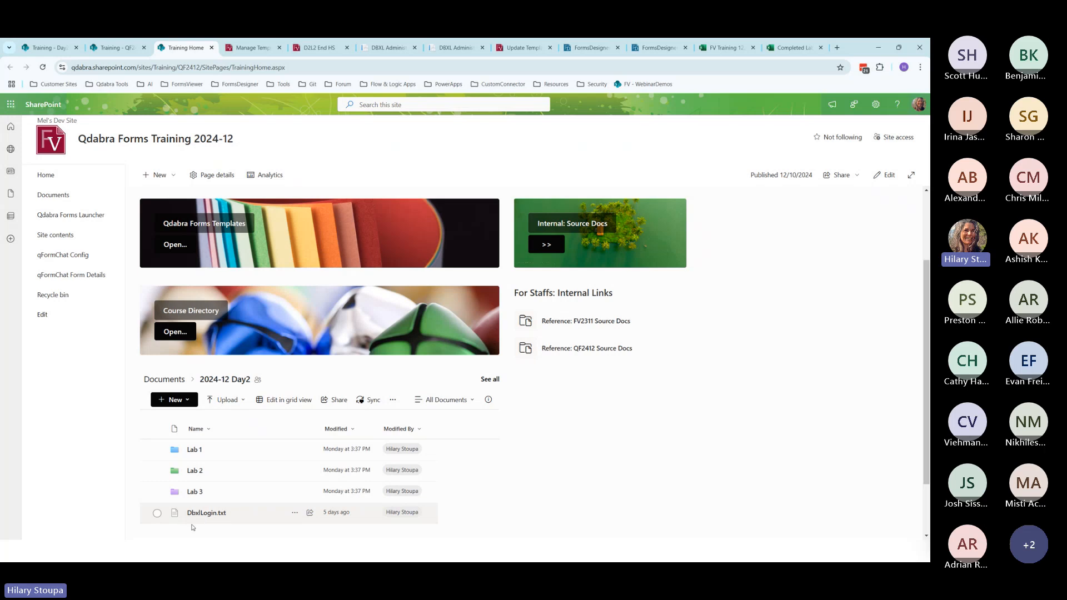
Exit the Lab 2 slideshow, minimize PowerPoint and the Case 1663 folder, and bring up the SurveyResponses query.
{"action": "scroll", "coordinate": [509, 463], "scroll_direction": "up", "scroll_amount": 1}
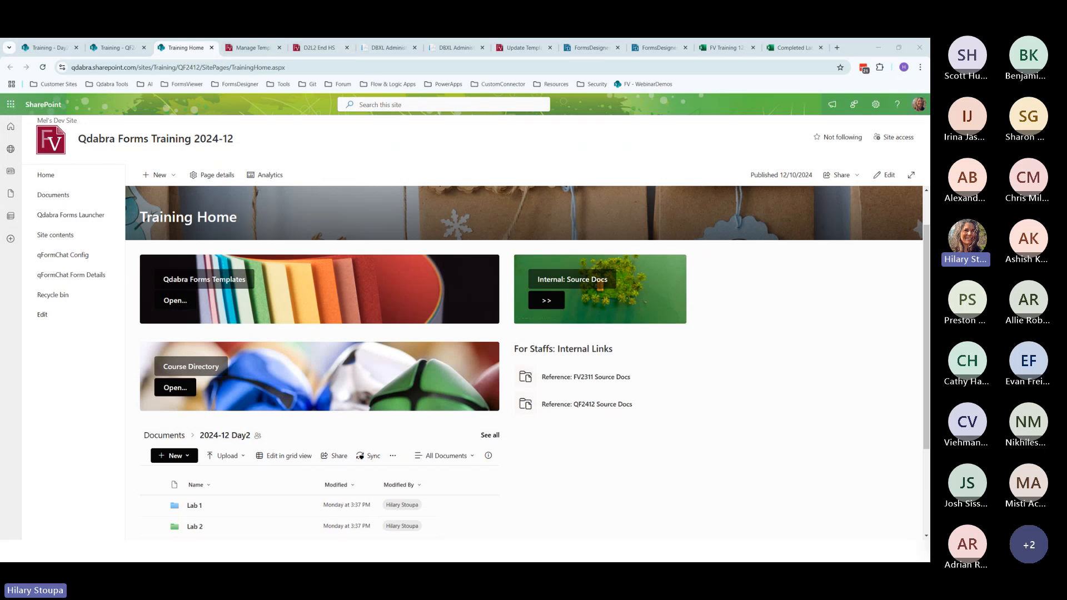
{"action": "key", "text": "alt+Tab"}
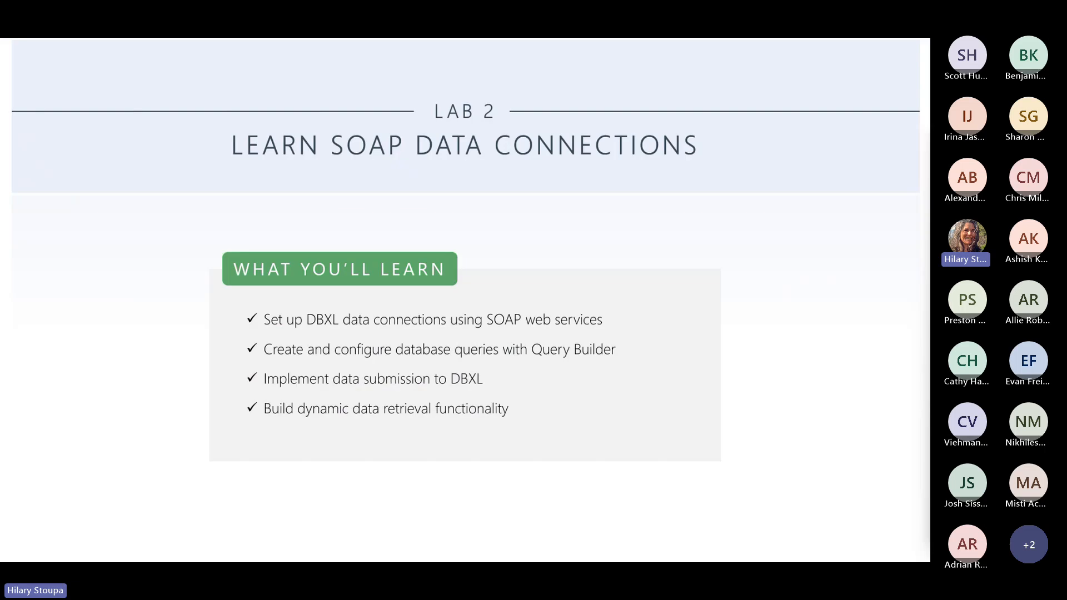
{"action": "key", "text": "Escape"}
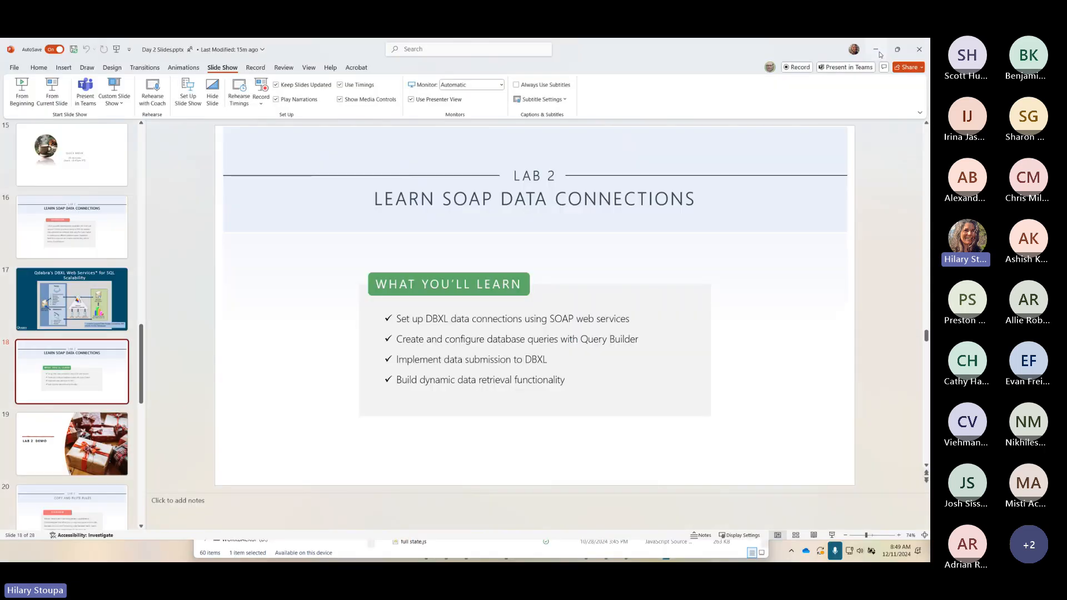
{"action": "left_click", "coordinate": [877, 50]}
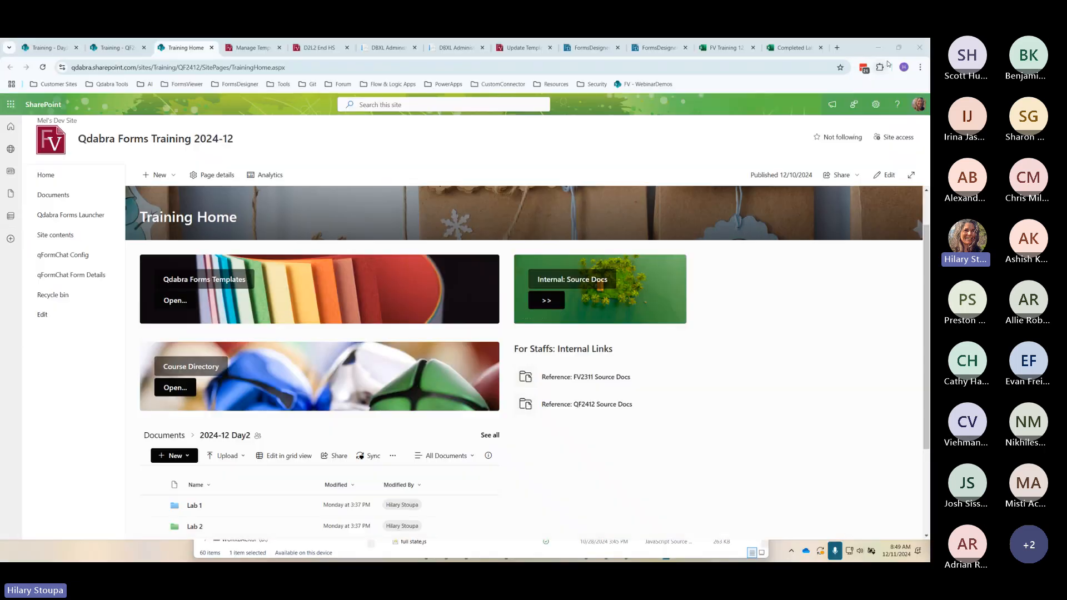
{"action": "left_click", "coordinate": [279, 555]}
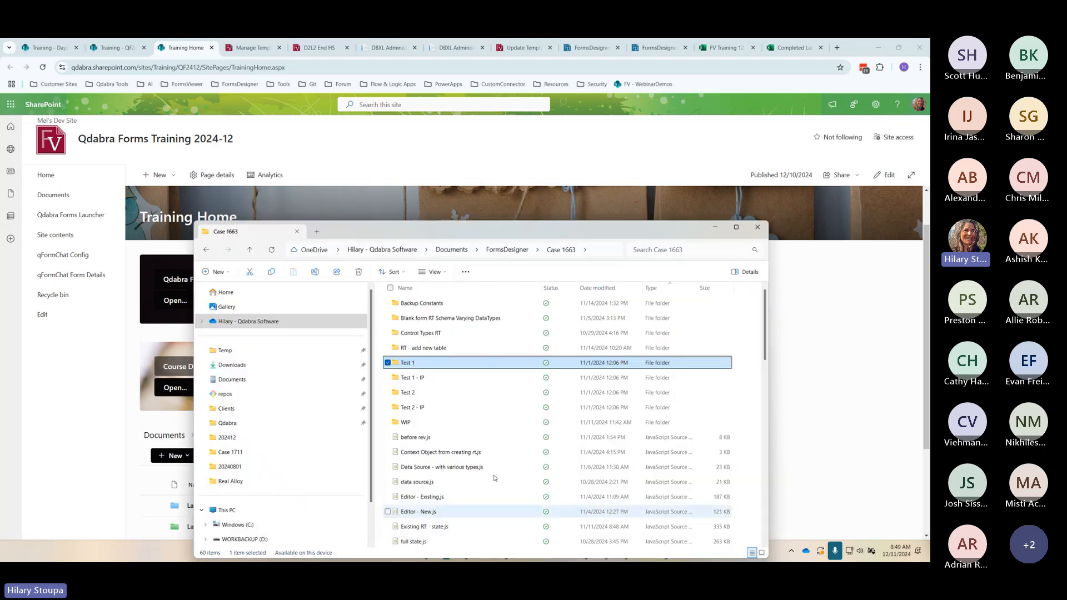
{"action": "left_click", "coordinate": [715, 227]}
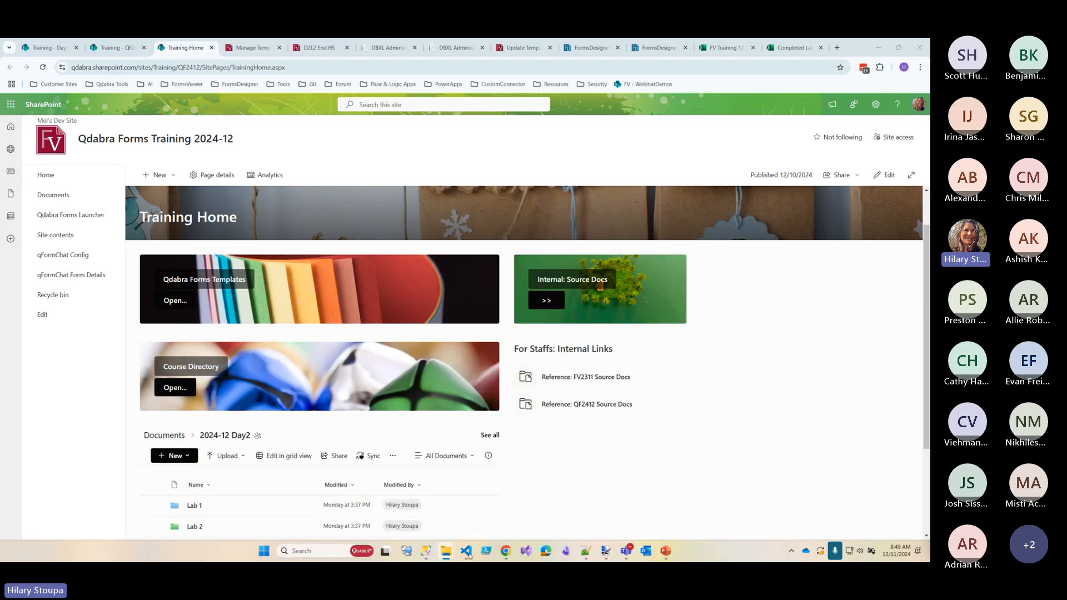
{"action": "left_click", "coordinate": [426, 553]}
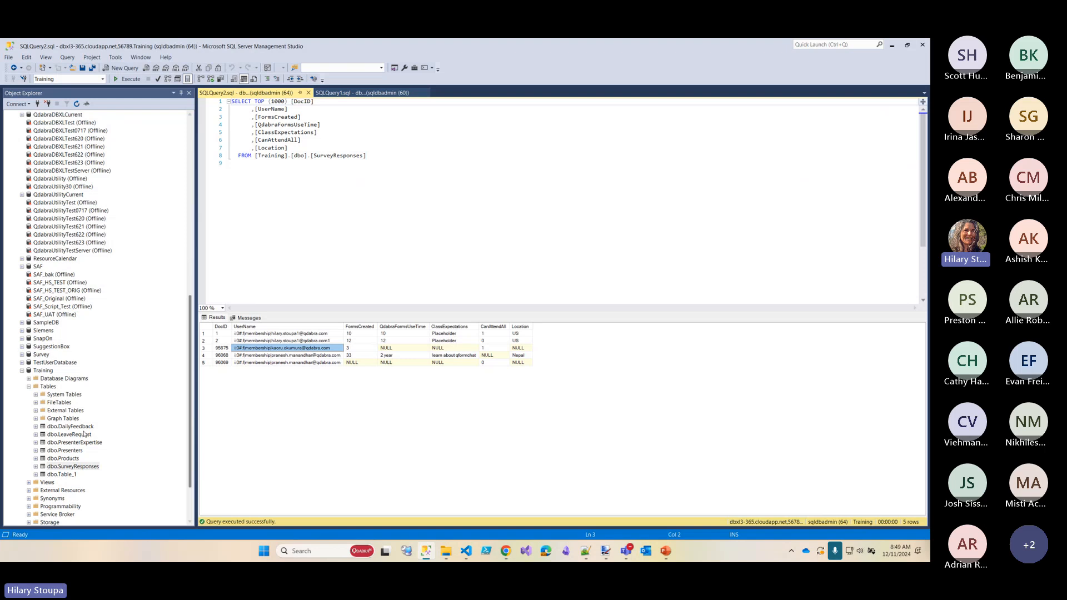
Look over the LeaveRequest, DailyFeedback and SurveyResponses tables in the Training database.
{"action": "left_click", "coordinate": [80, 435]}
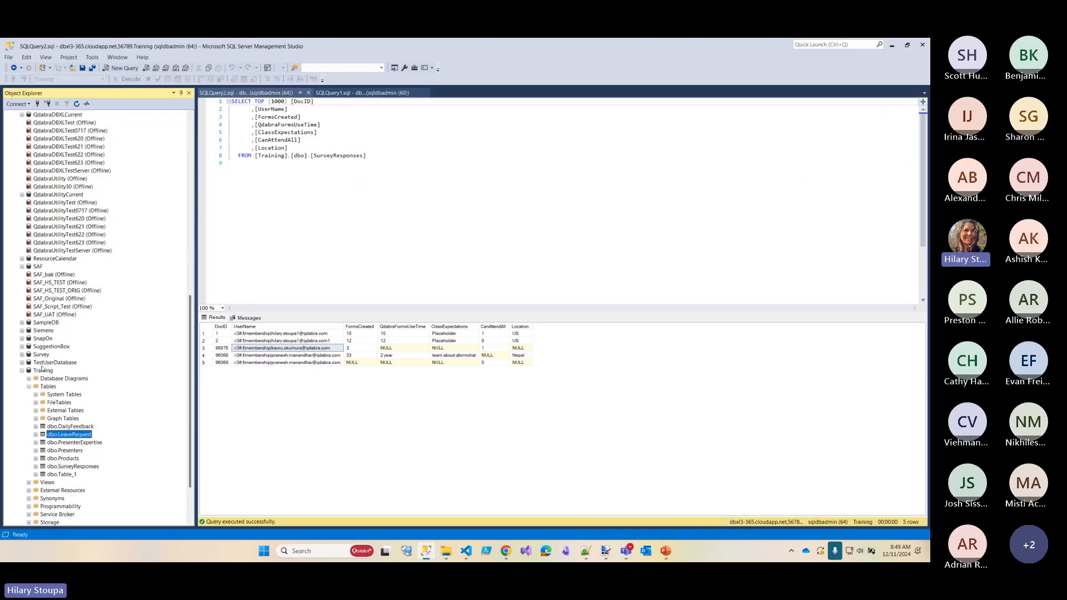
{"action": "scroll", "coordinate": [42, 366], "scroll_direction": "down", "scroll_amount": 2}
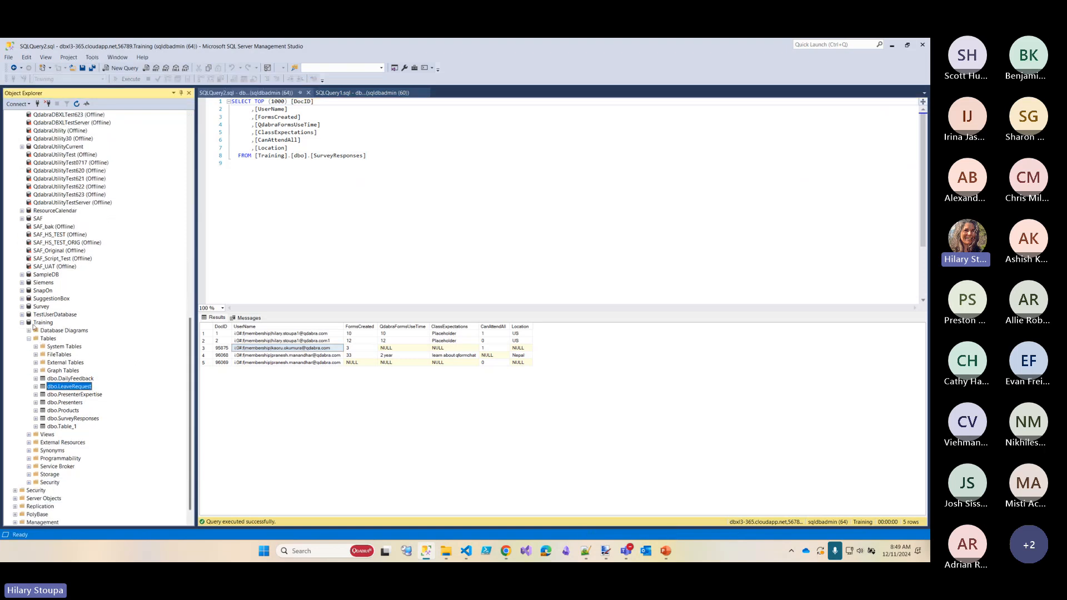
{"action": "left_click", "coordinate": [151, 377]}
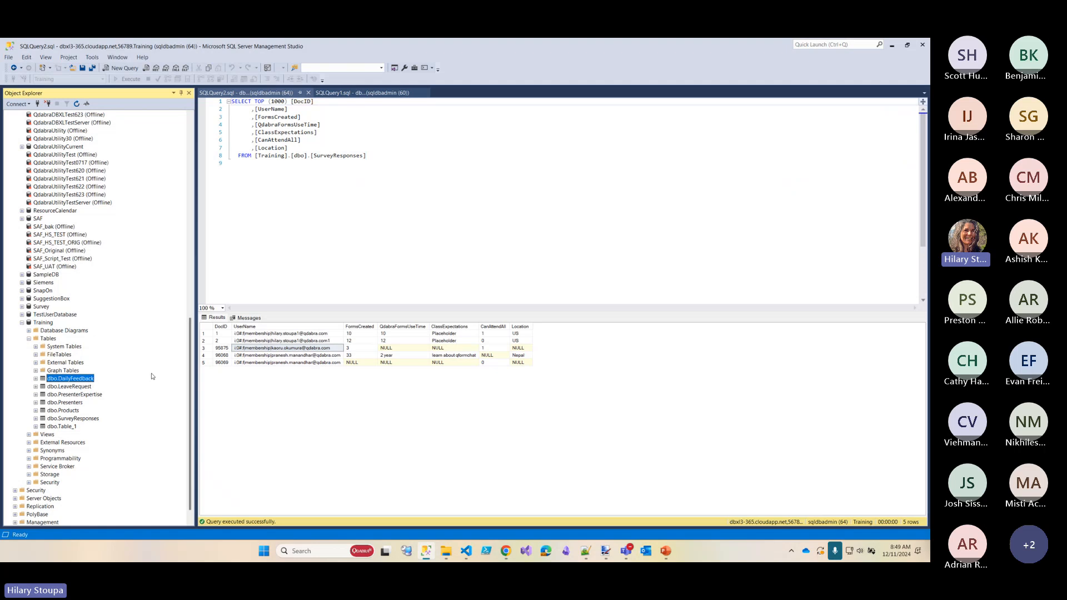
{"action": "left_click", "coordinate": [90, 419]}
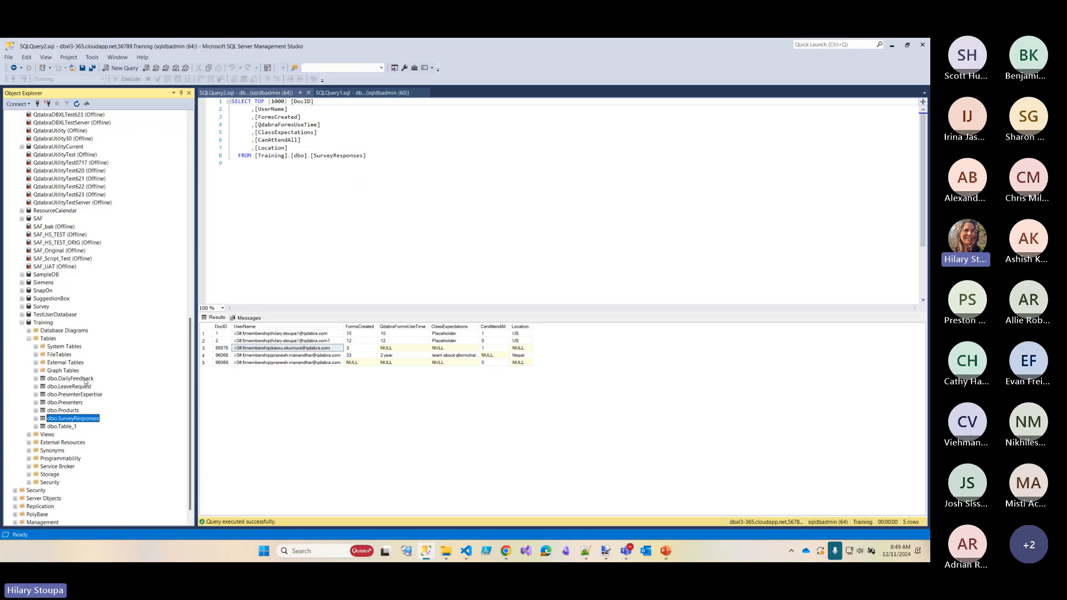
Compare the DailyFeedback and SurveyResponses results, checking row 4, then return to the SharePoint page.
{"action": "left_click", "coordinate": [363, 91]}
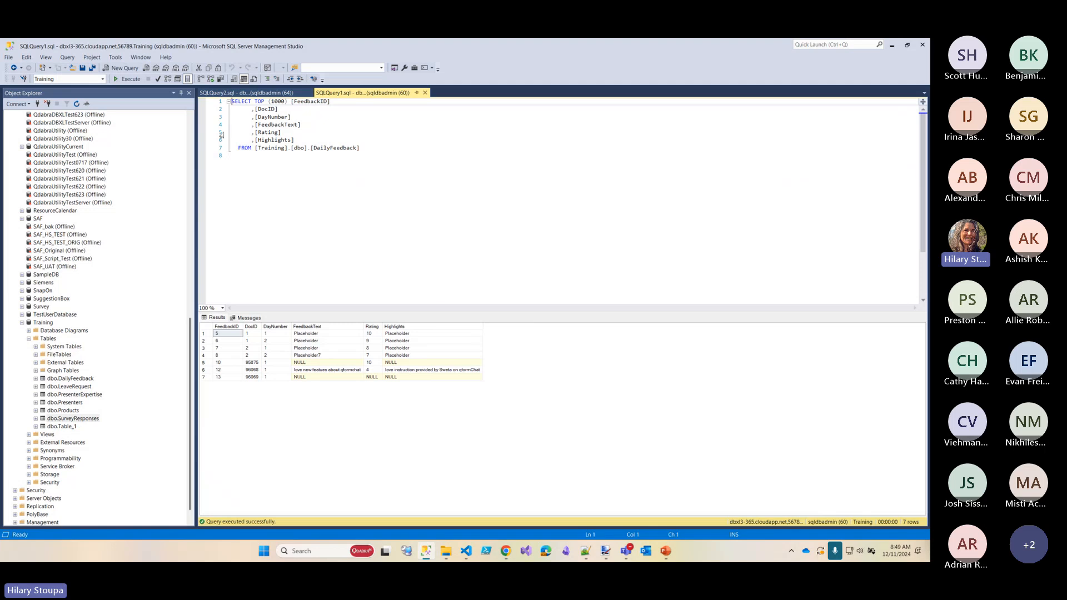
{"action": "left_click", "coordinate": [236, 93]}
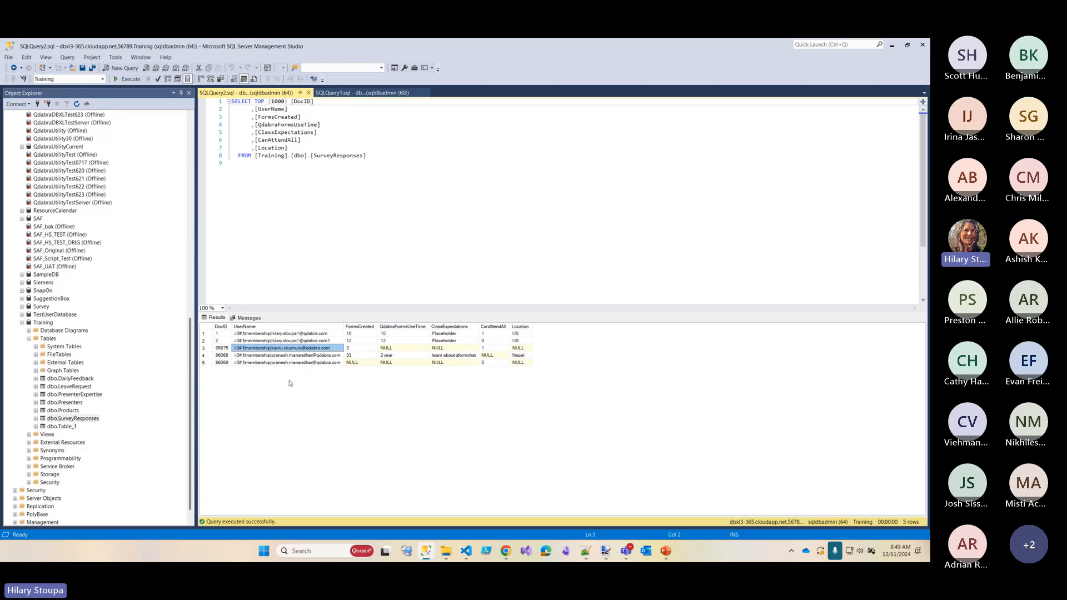
{"action": "left_click", "coordinate": [317, 358]}
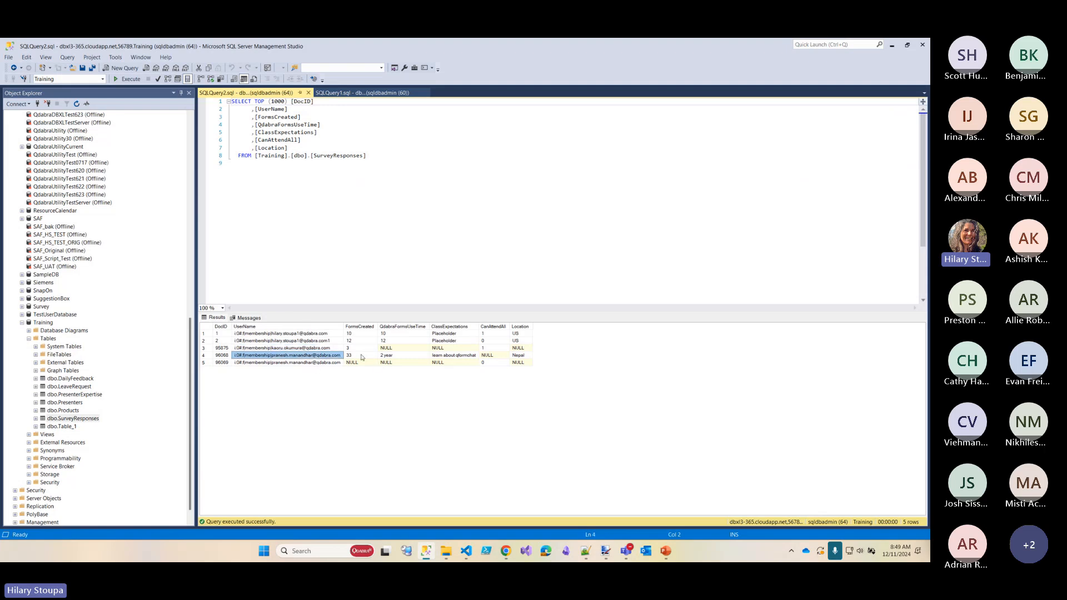
{"action": "key", "text": "Right"}
{"action": "key", "text": "Right"}
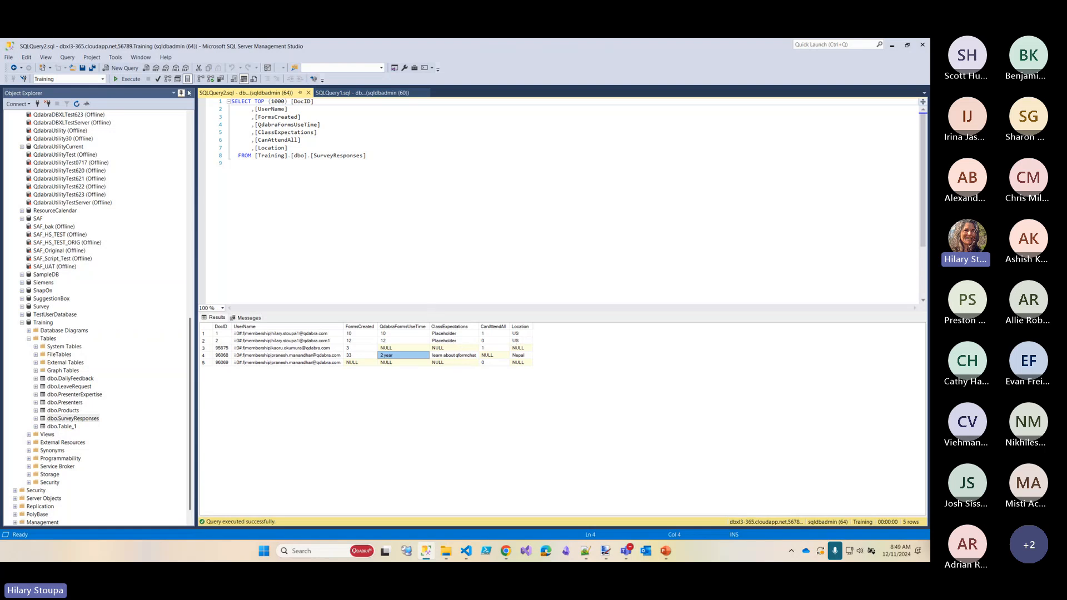
{"action": "left_click", "coordinate": [349, 94]}
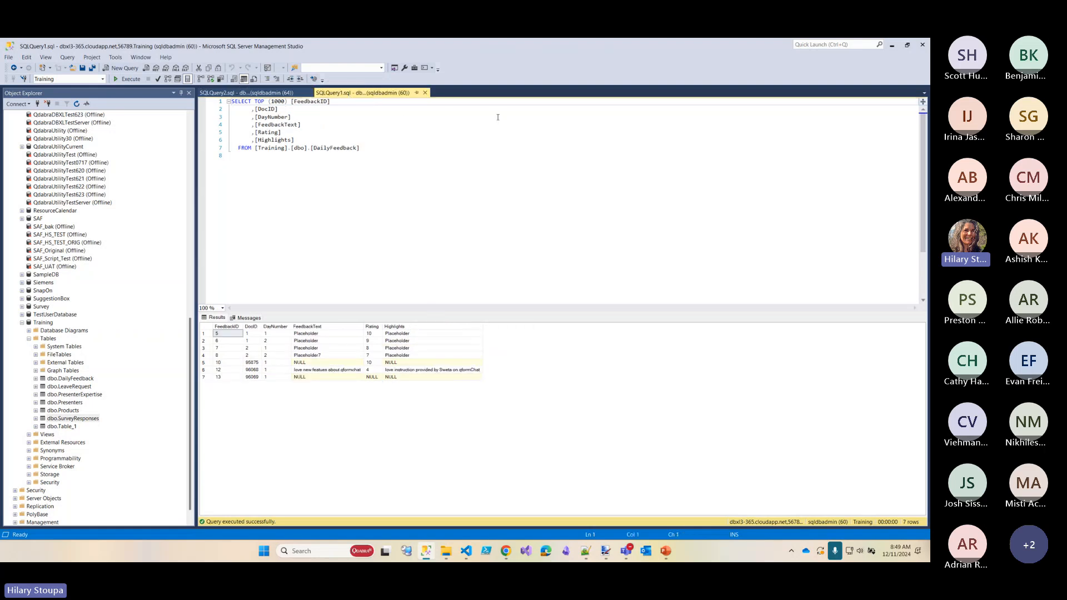
{"action": "left_click", "coordinate": [512, 552]}
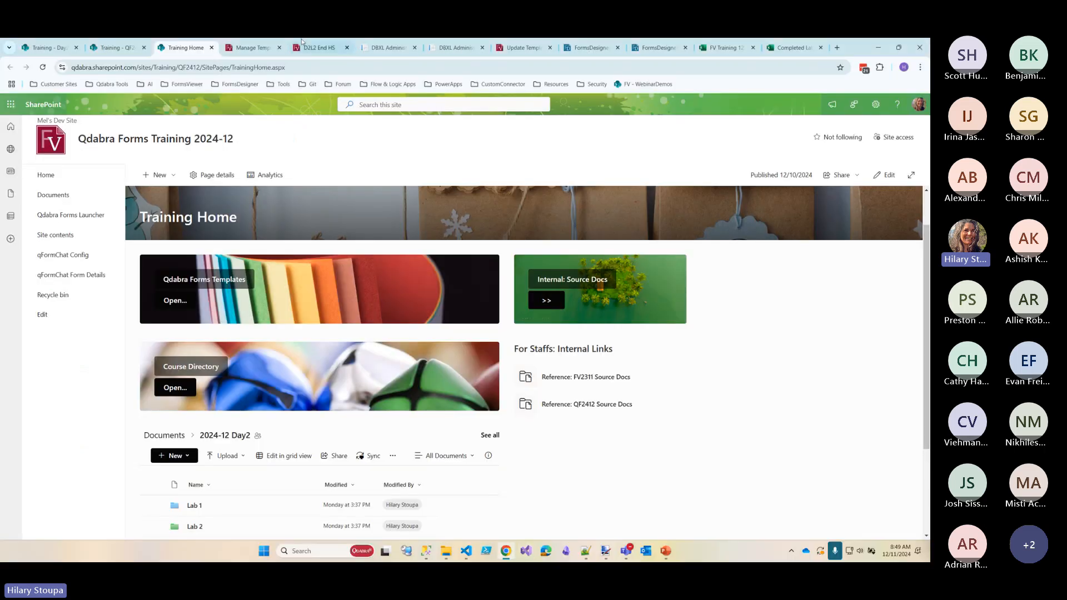
In the D2L2 End HS survey, answer the questions with 111 and the location with 11.
{"action": "left_click", "coordinate": [315, 48]}
{"action": "left_click", "coordinate": [360, 146]}
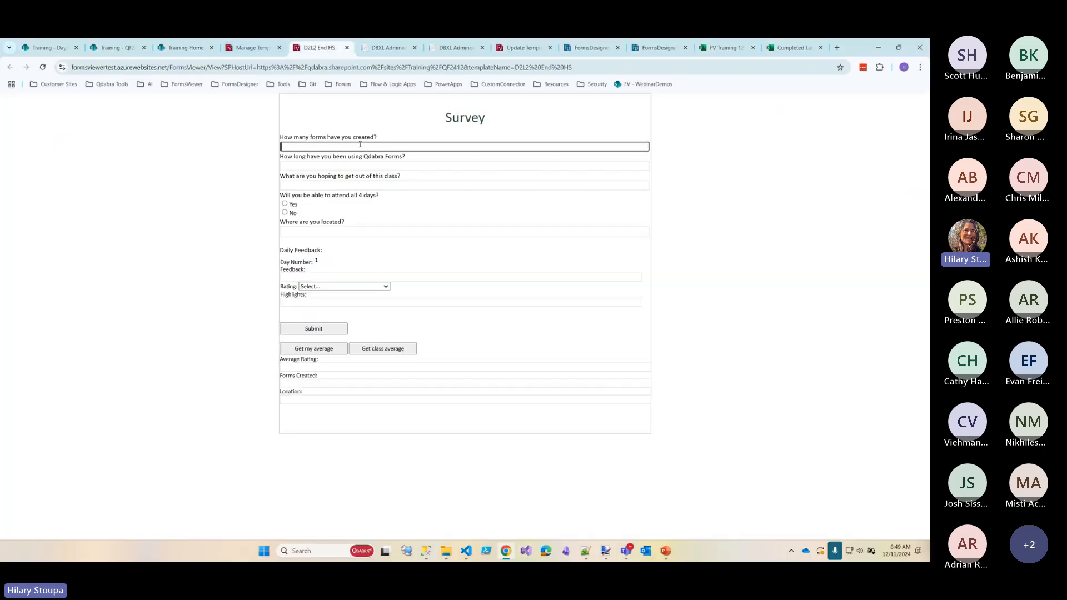
{"action": "type", "text": "111"}
{"action": "left_click", "coordinate": [328, 167]}
{"action": "type", "text": "111"}
{"action": "left_click", "coordinate": [352, 183]}
{"action": "type", "text": "111"}
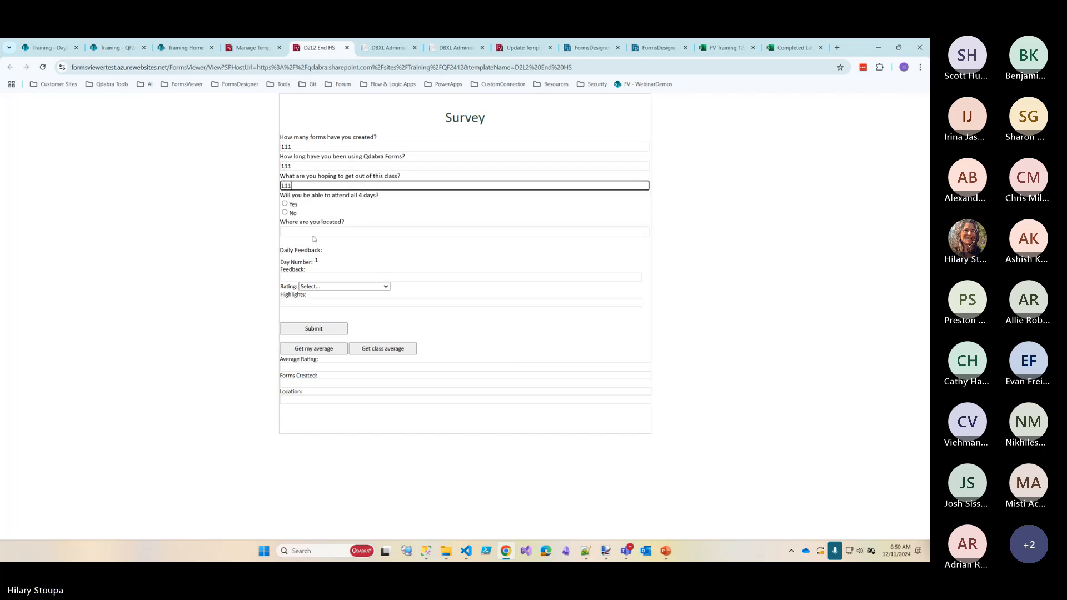
{"action": "left_click", "coordinate": [354, 232]}
{"action": "type", "text": "11"}
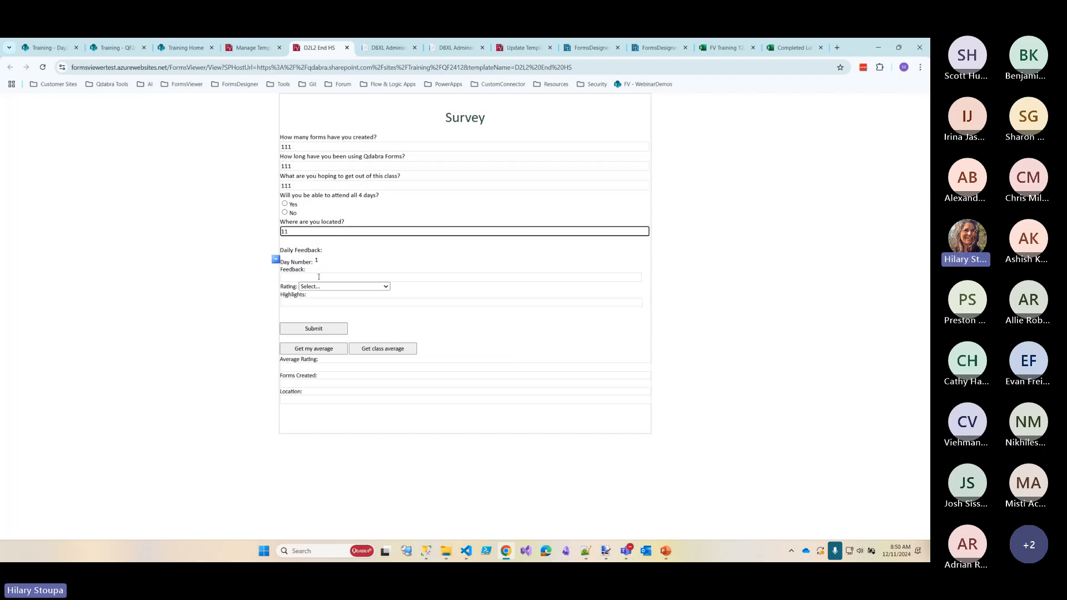
Enter 111 for the daily feedback and highlights answers, then submit the survey.
{"action": "left_click", "coordinate": [318, 277]}
{"action": "type", "text": "111"}
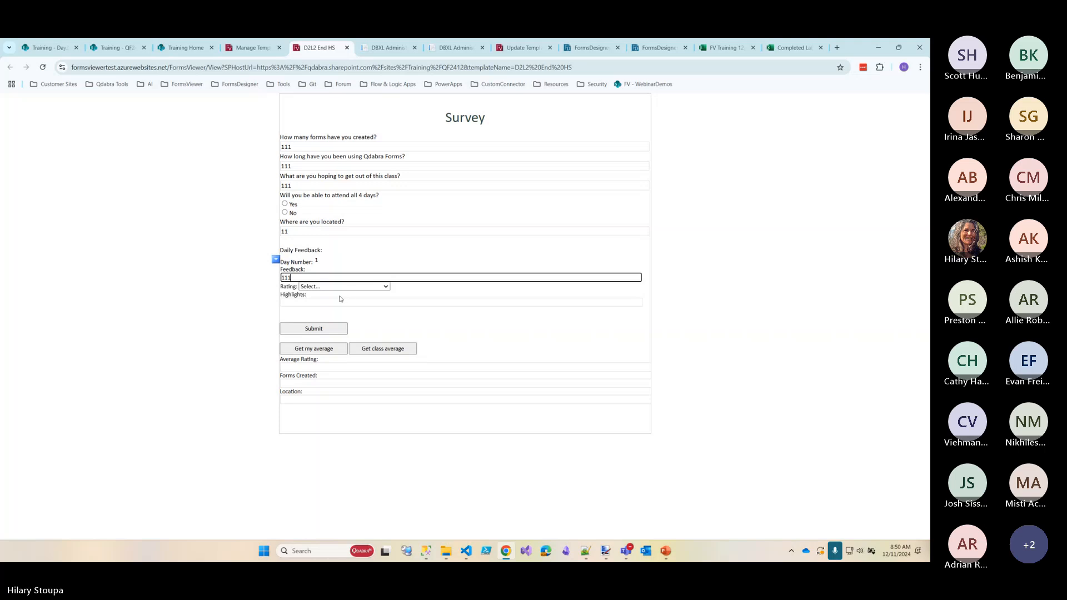
{"action": "left_click", "coordinate": [342, 300]}
{"action": "type", "text": "111"}
{"action": "left_click", "coordinate": [322, 328]}
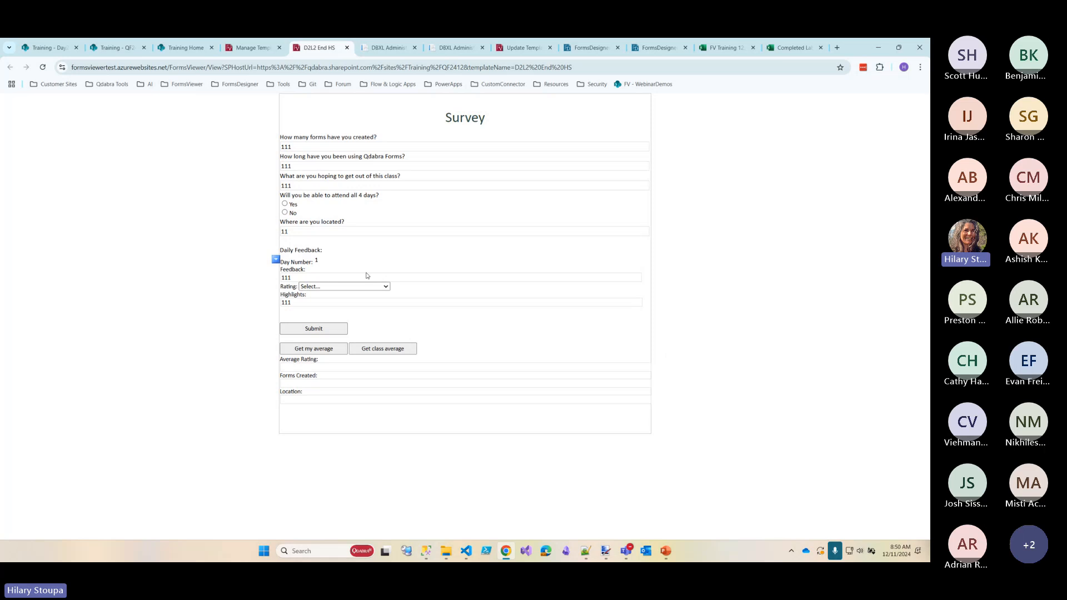
Re-run the SurveyResponses query and check the new row 6 values.
{"action": "left_click", "coordinate": [427, 552]}
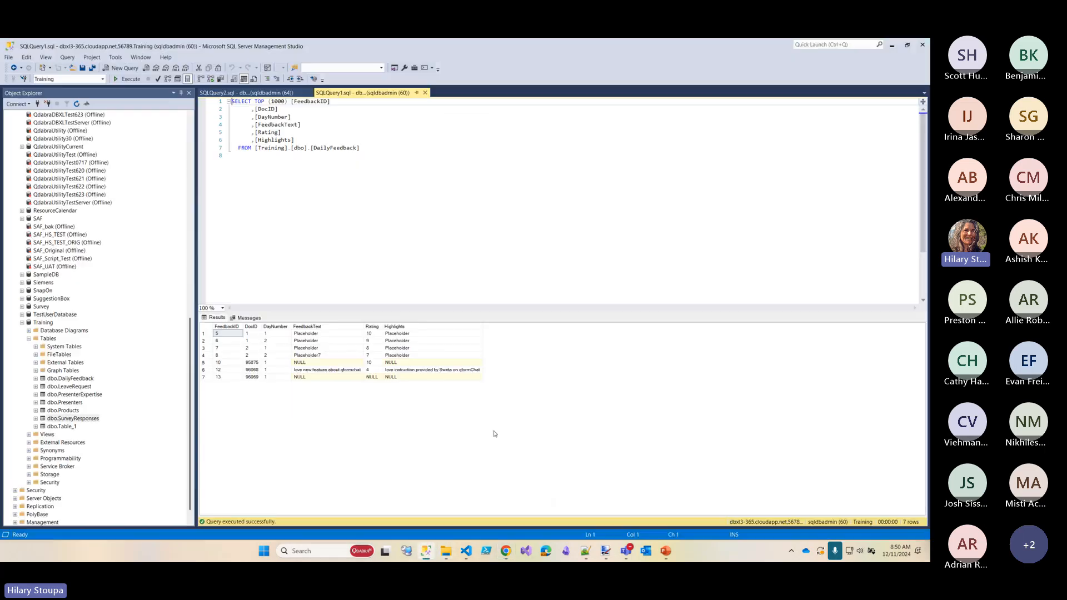
{"action": "left_click", "coordinate": [246, 92]}
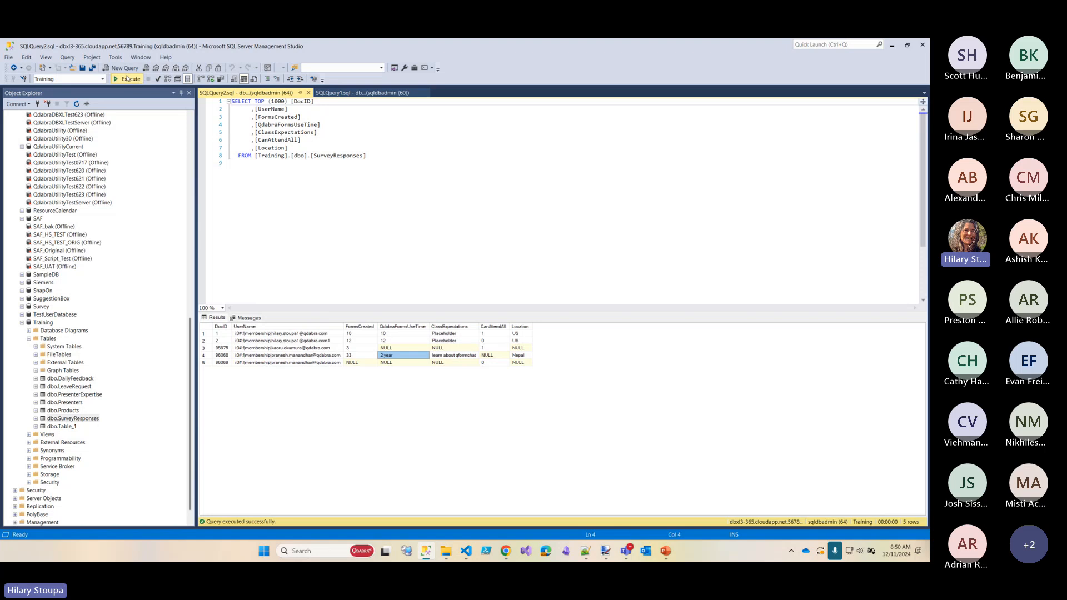
{"action": "left_click", "coordinate": [129, 79]}
{"action": "left_click", "coordinate": [327, 371]}
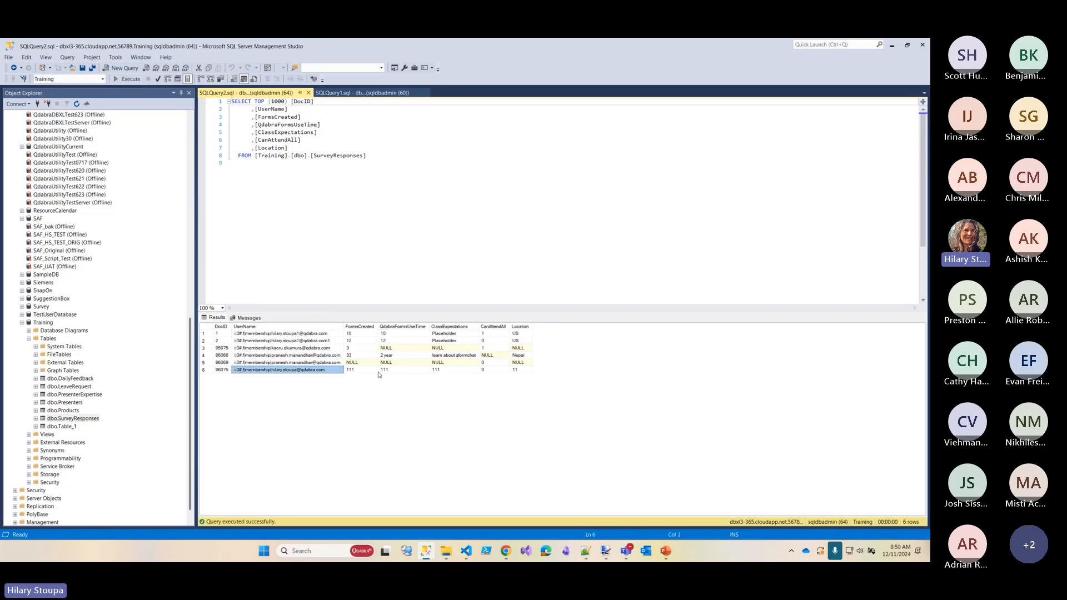
{"action": "left_click", "coordinate": [369, 371]}
{"action": "left_click", "coordinate": [414, 371]}
{"action": "left_click", "coordinate": [488, 370]}
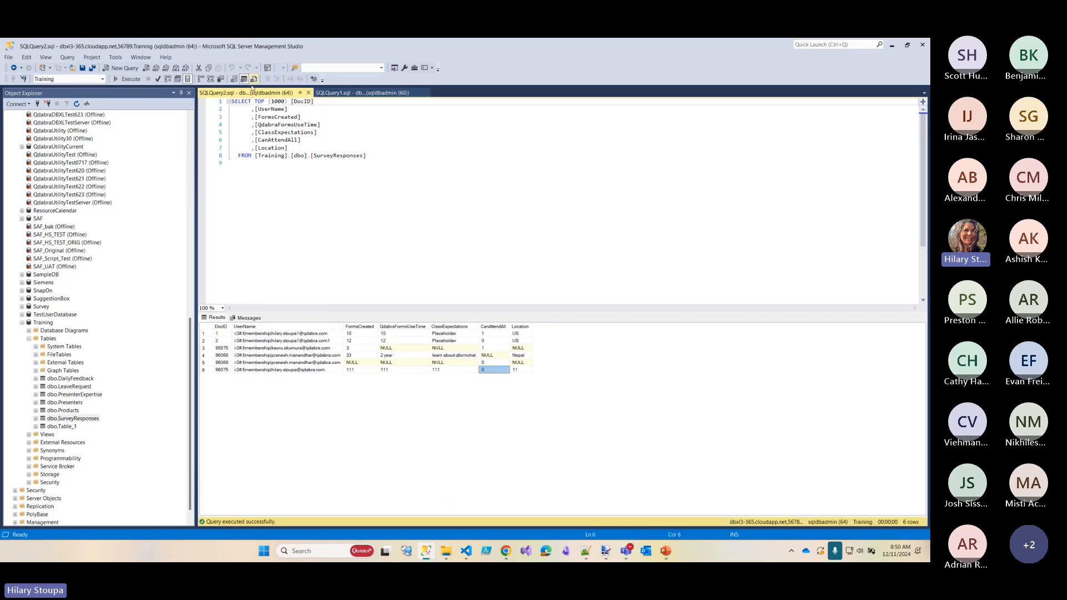
Re-run the DailyFeedback query, check the new row 8, then return to the Survey form.
{"action": "left_click", "coordinate": [355, 92]}
{"action": "left_click", "coordinate": [116, 79]}
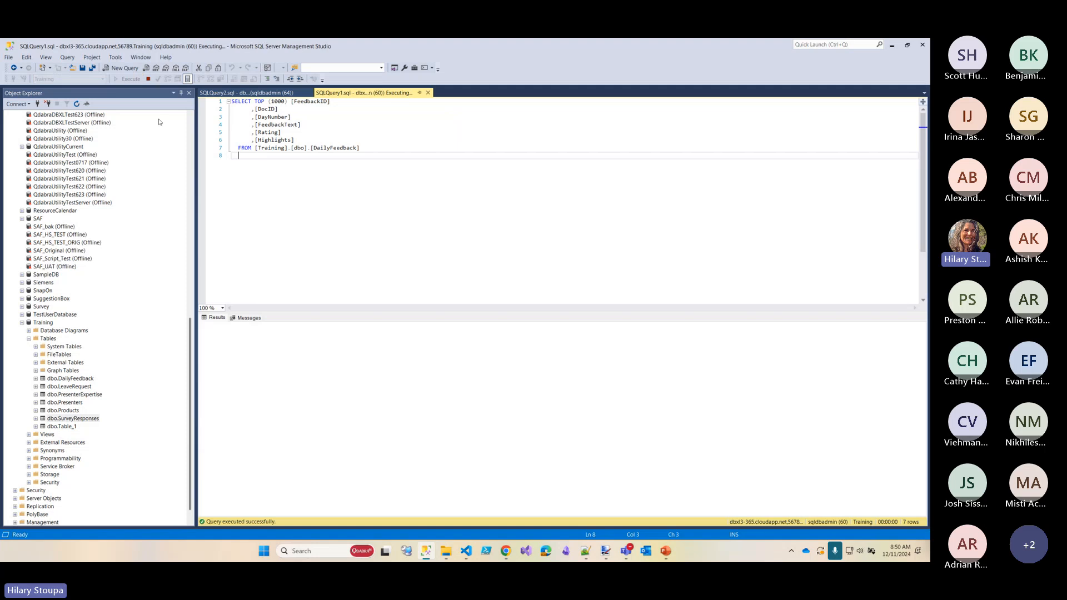
{"action": "left_click", "coordinate": [336, 384]}
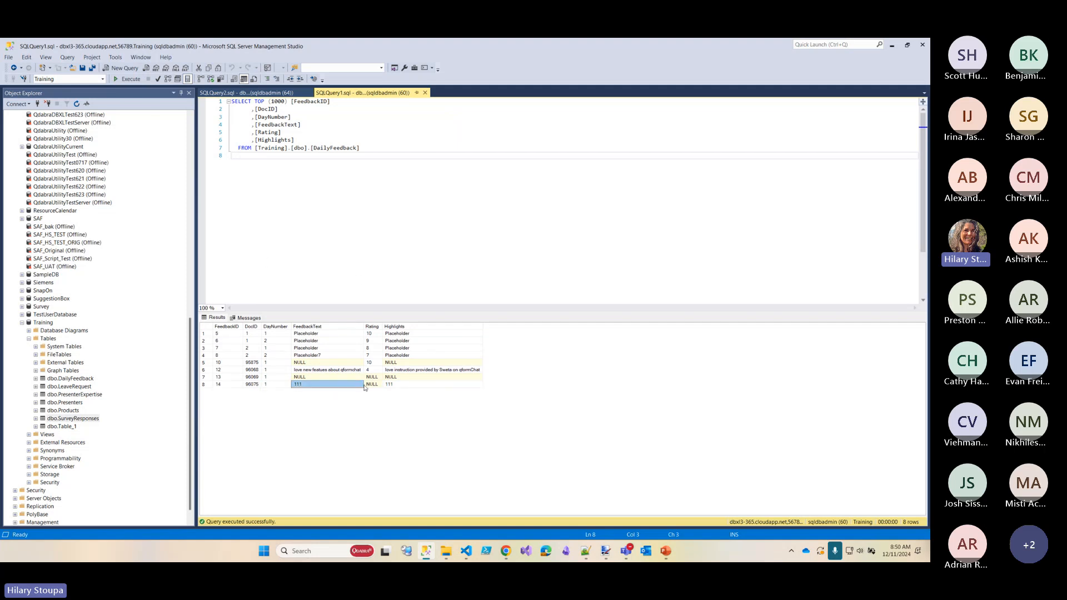
{"action": "left_click", "coordinate": [372, 385]}
{"action": "left_click_drag", "start_coordinate": [236, 384], "coordinate": [253, 384]}
{"action": "left_click", "coordinate": [505, 553]}
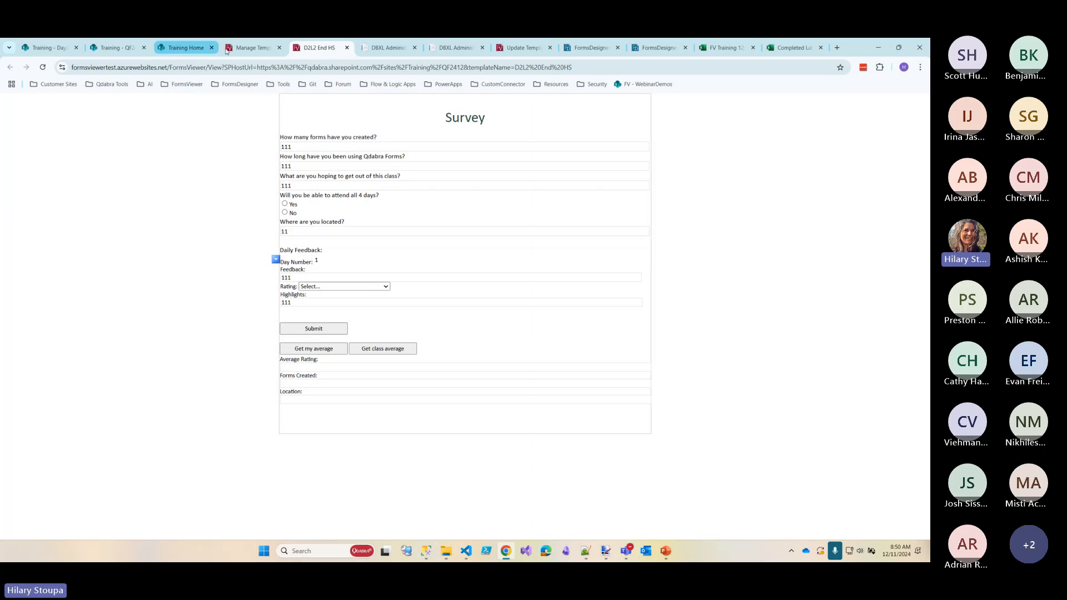
Open the FormsViewer templates list and filter it by 'd2l'.
{"action": "left_click", "coordinate": [247, 49]}
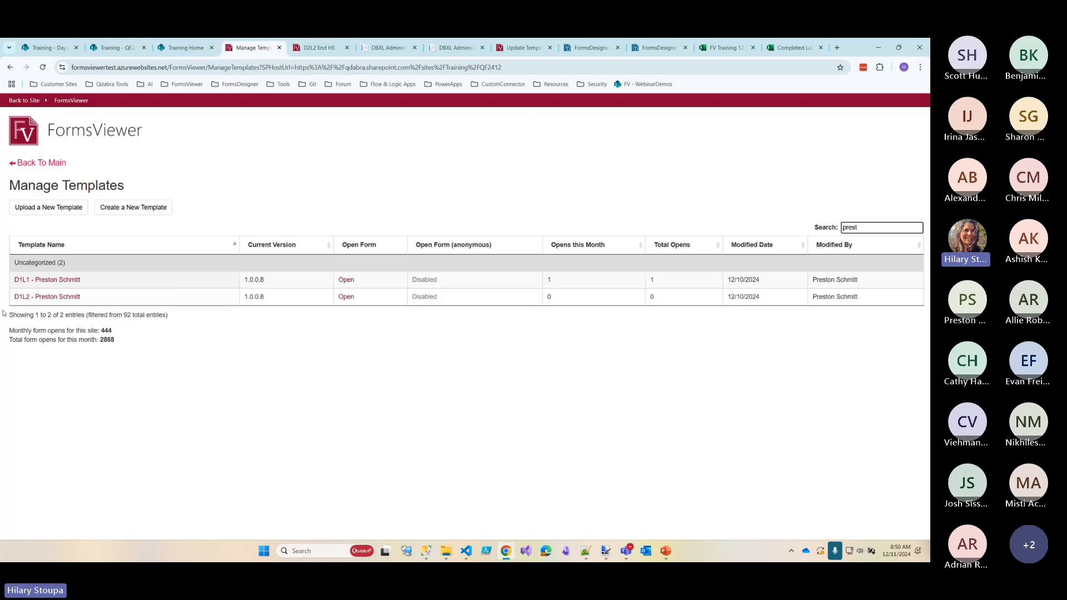
{"action": "double_click", "coordinate": [871, 224]}
{"action": "type", "text": "d2l"}
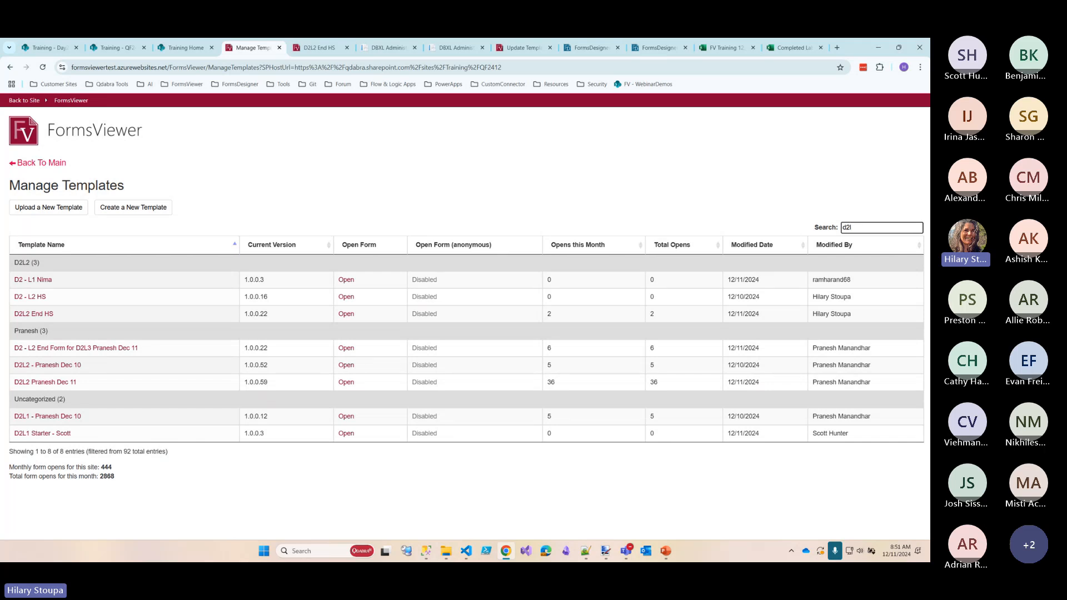
Maximize the lab instructions PDF to read its introduction, then drag it aside.
{"action": "left_click_drag", "start_coordinate": [553, 99], "coordinate": [491, 42]}
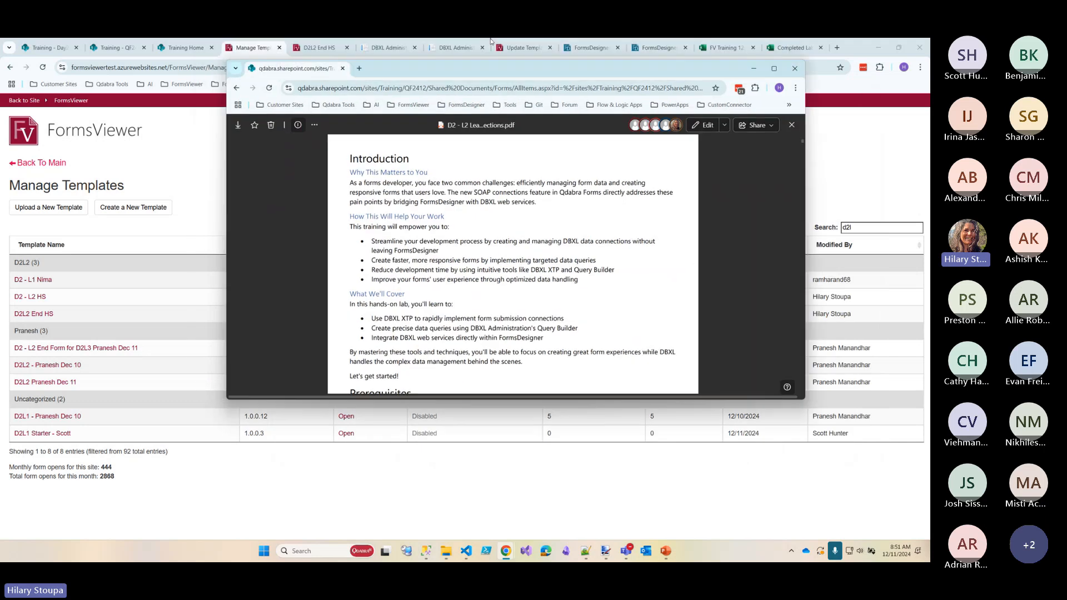
{"action": "left_click", "coordinate": [773, 69]}
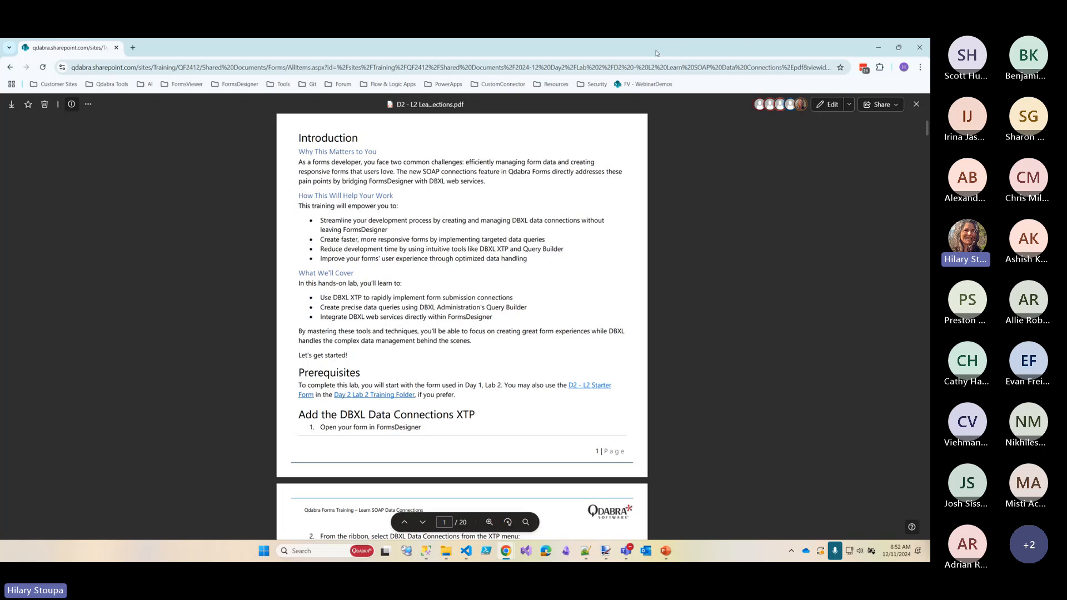
{"action": "left_click_drag", "start_coordinate": [658, 51], "coordinate": [930, 120]}
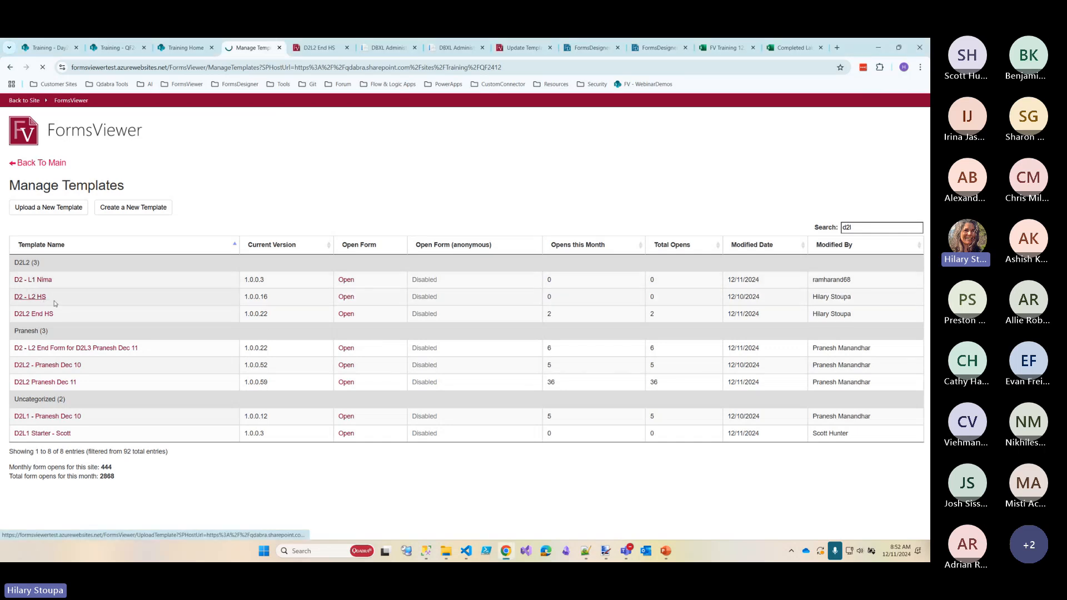
Open D2 - L2 HS's update page, check the Lab 2 folder files, then open it in Design.
{"action": "left_click", "coordinate": [44, 298]}
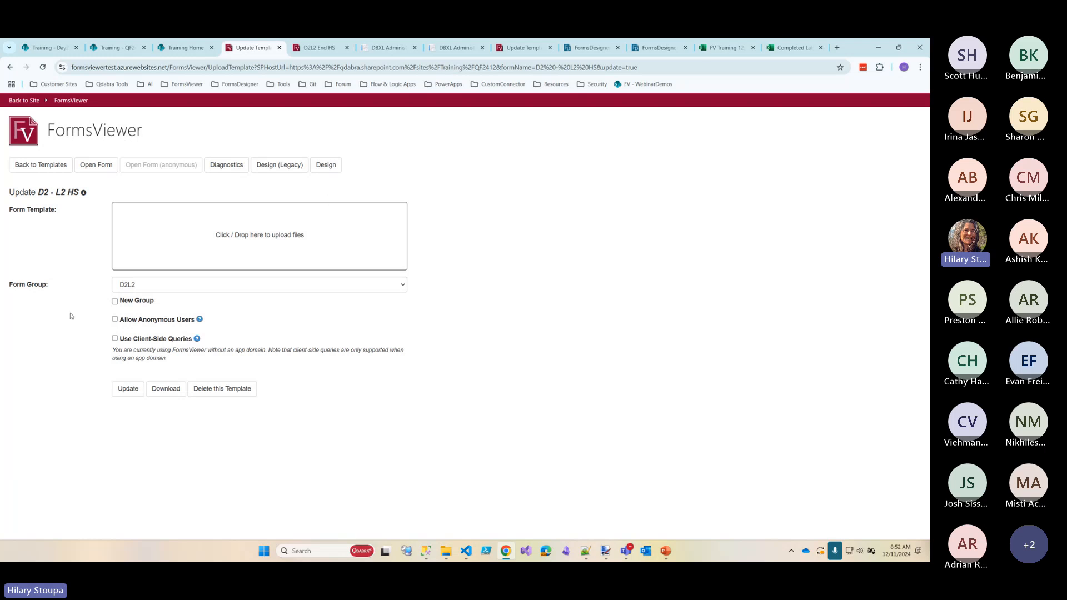
{"action": "left_click", "coordinate": [184, 48]}
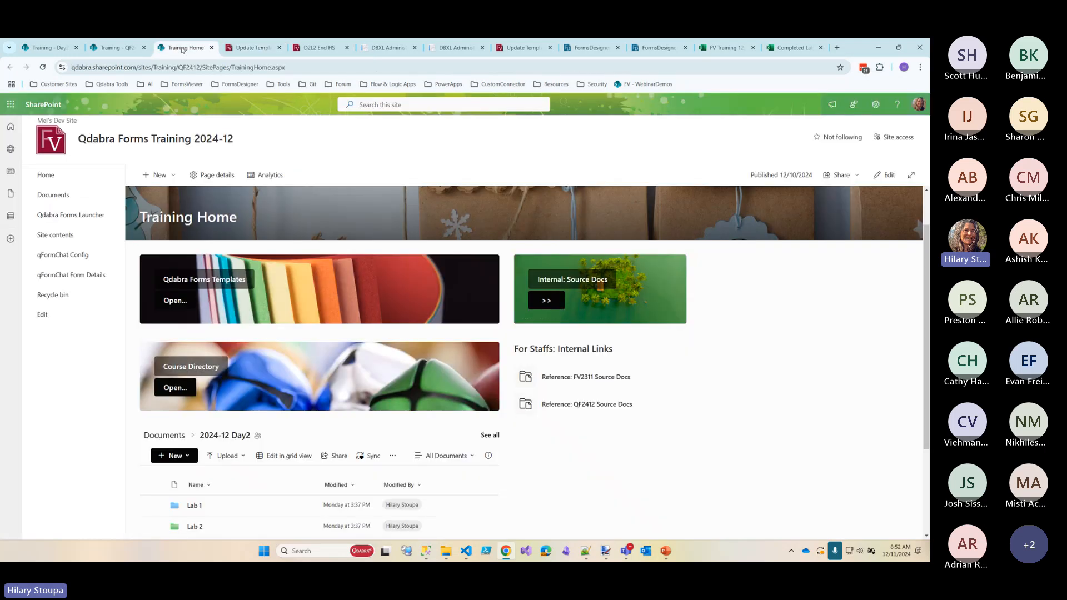
{"action": "scroll", "coordinate": [477, 442], "scroll_direction": "down", "scroll_amount": 2}
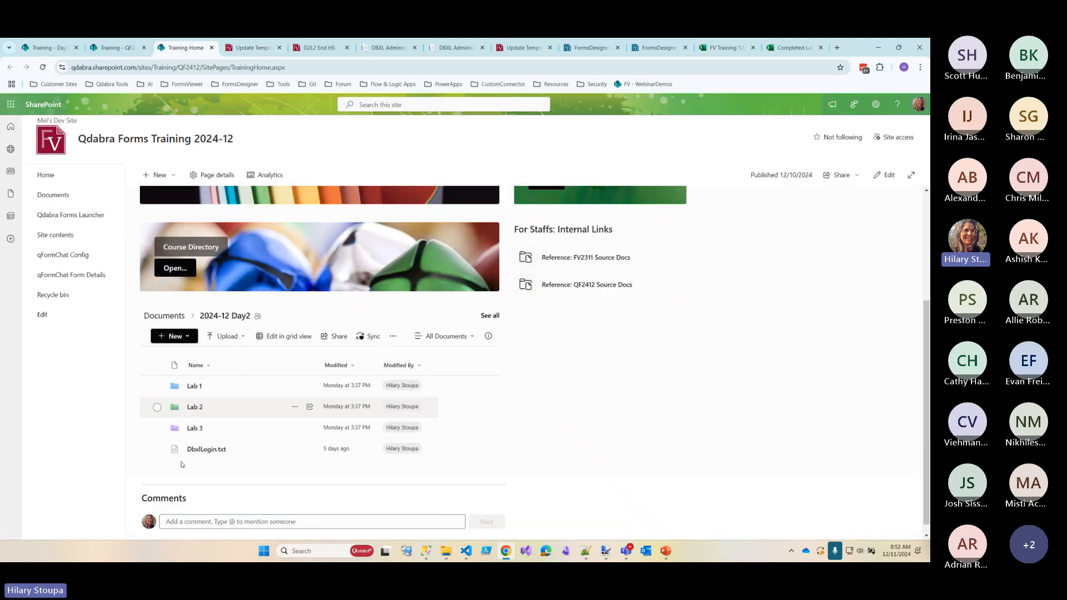
{"action": "left_click", "coordinate": [193, 418]}
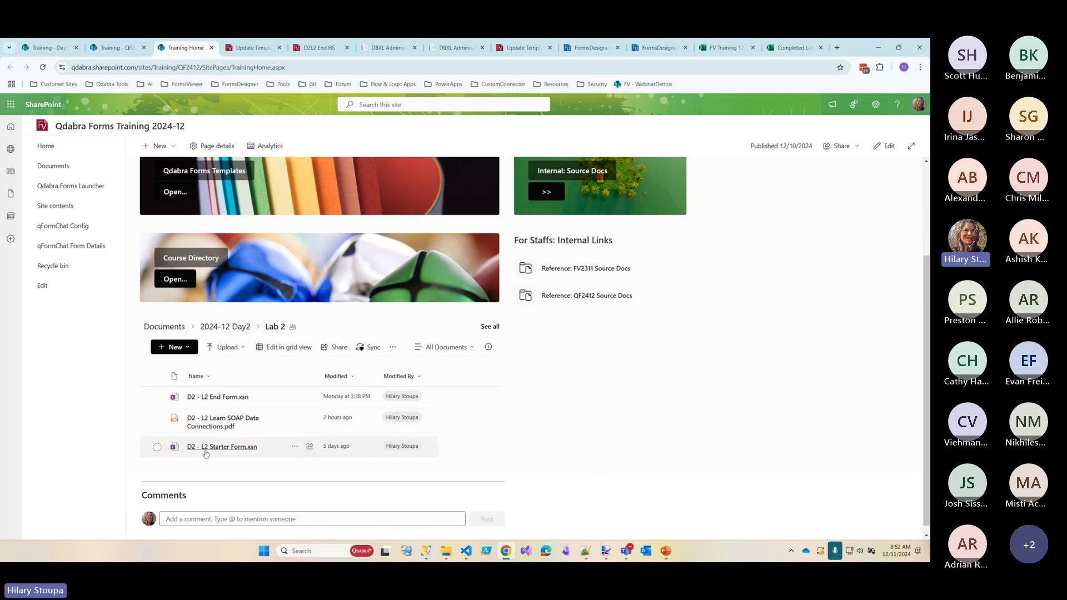
{"action": "mouse_move", "coordinate": [206, 451]}
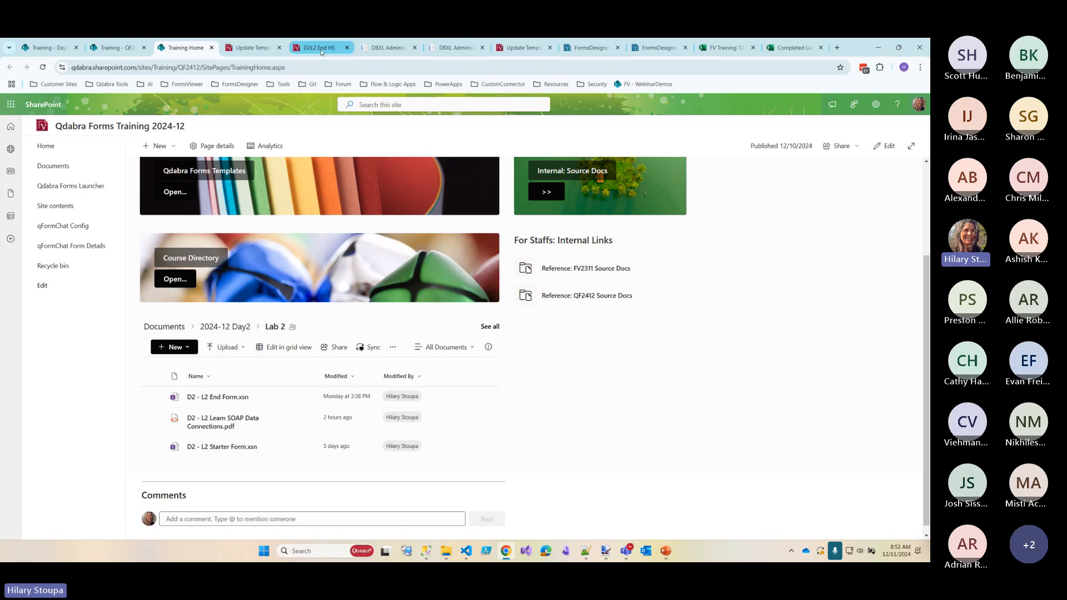
{"action": "left_click", "coordinate": [255, 53]}
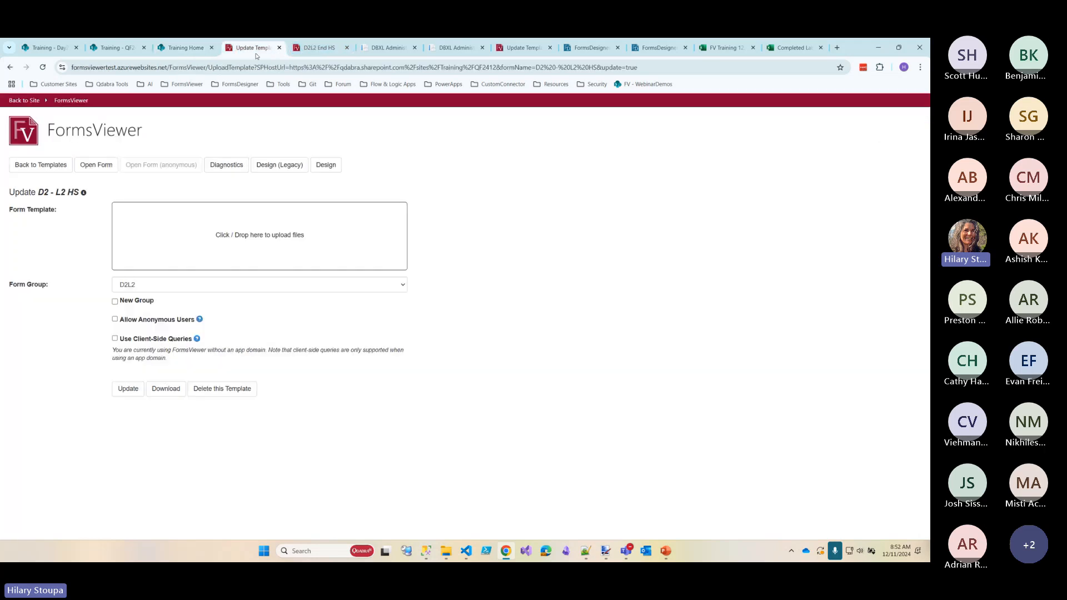
{"action": "left_click", "coordinate": [326, 165]}
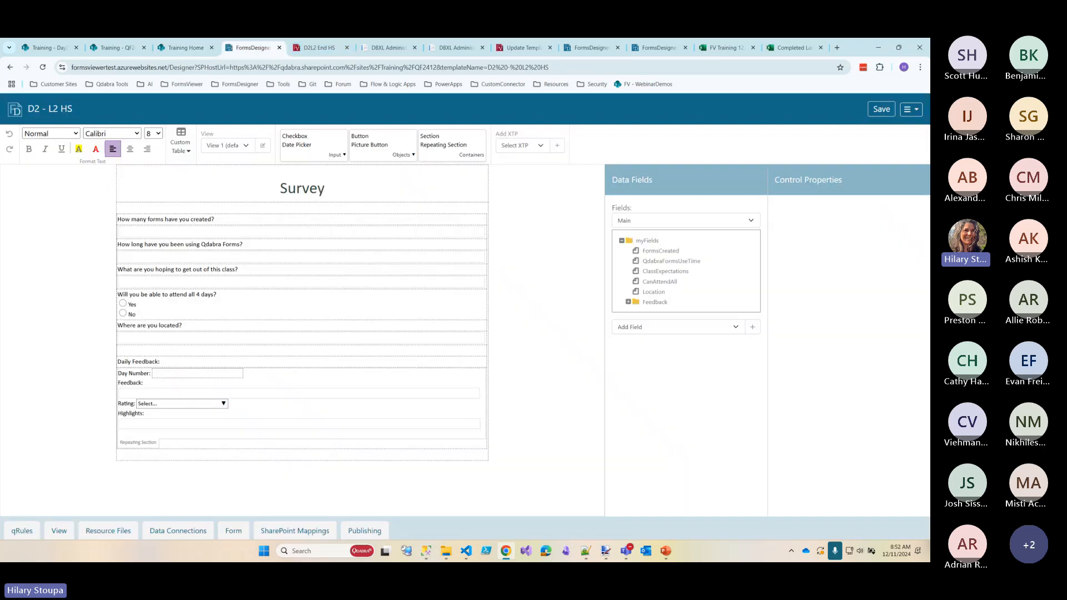
Insert the DBXL Data Connections XTP at the form's bottom row and confirm it was applied.
{"action": "left_click", "coordinate": [212, 456]}
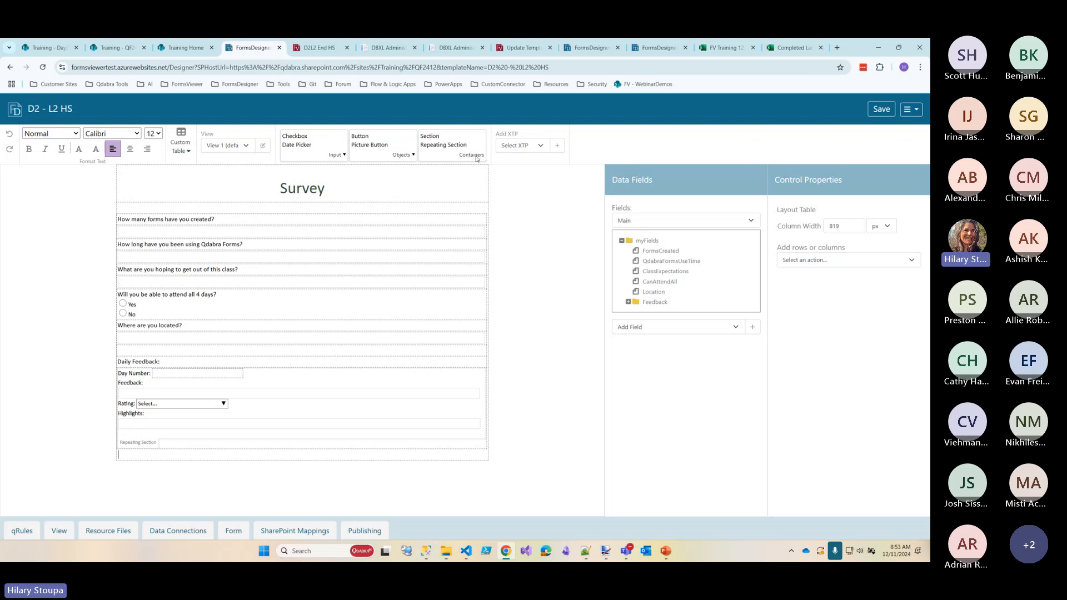
{"action": "left_click", "coordinate": [537, 147]}
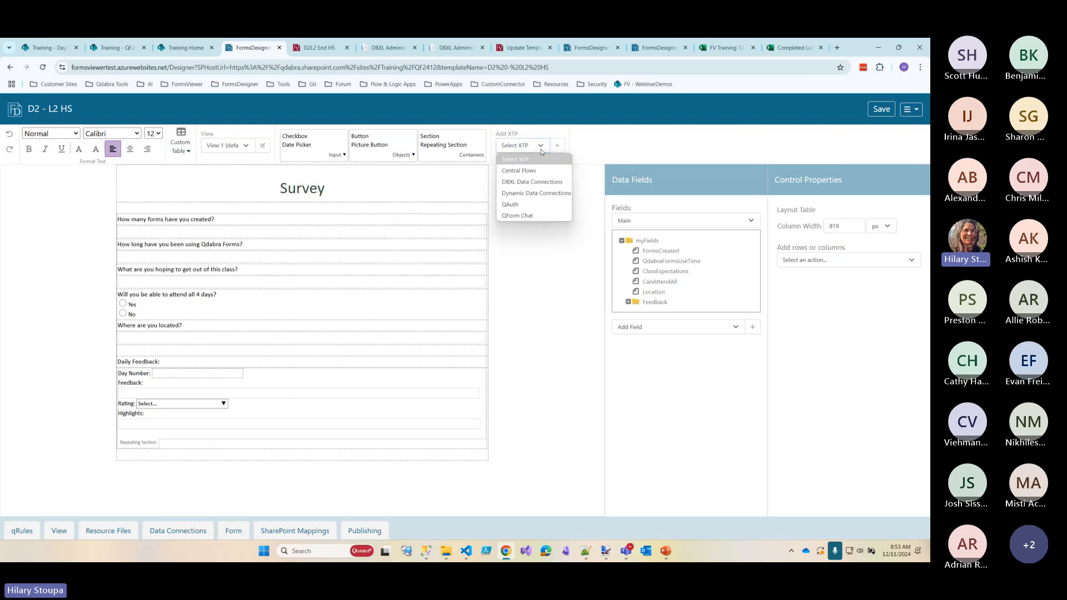
{"action": "left_click", "coordinate": [532, 181]}
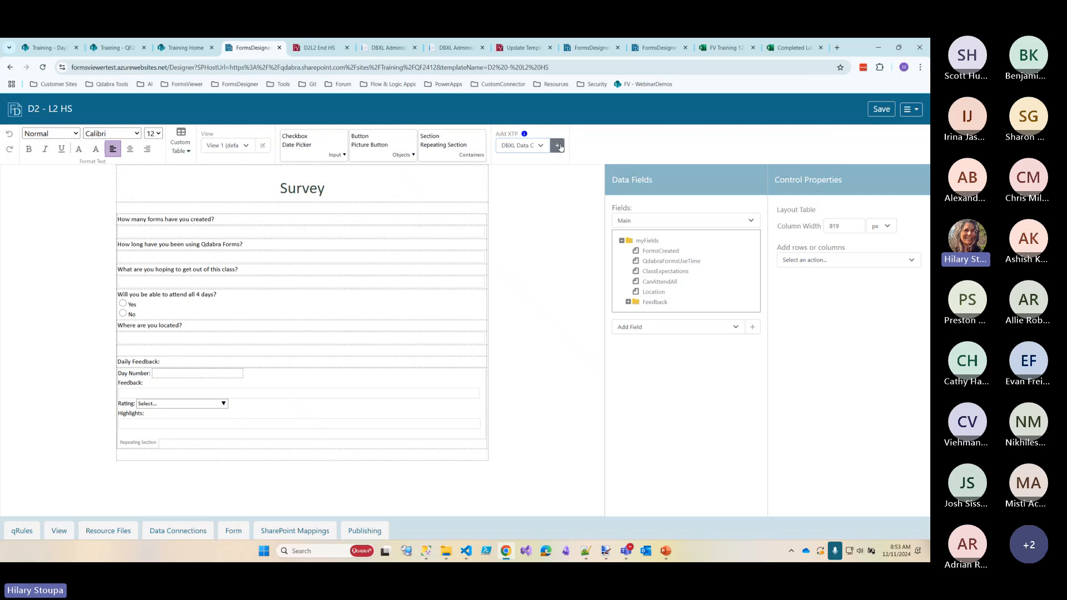
{"action": "left_click", "coordinate": [559, 146]}
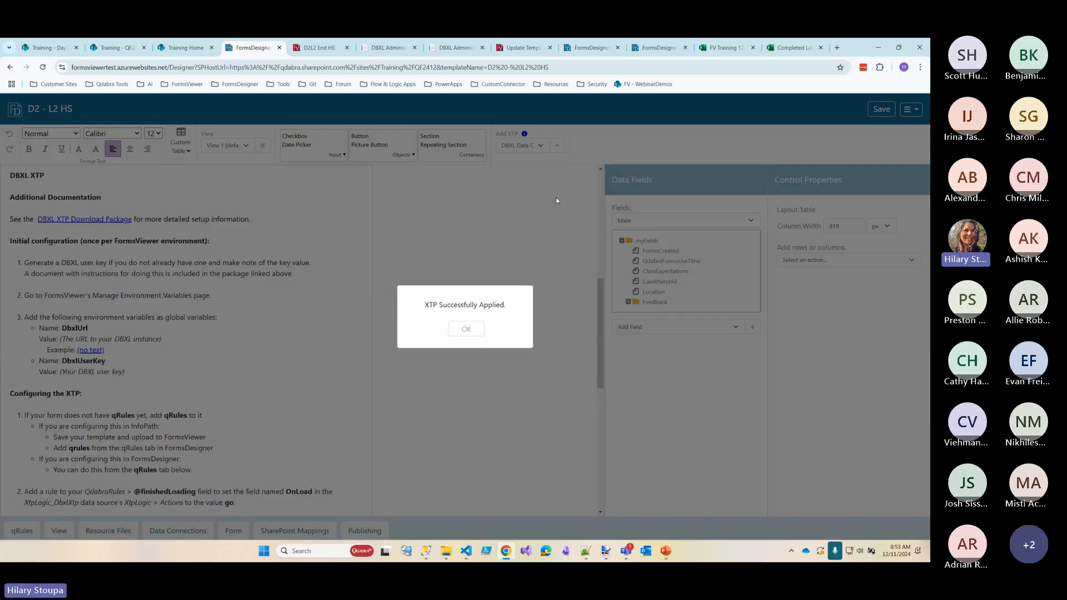
{"action": "left_click", "coordinate": [466, 329]}
{"action": "left_click", "coordinate": [90, 349]}
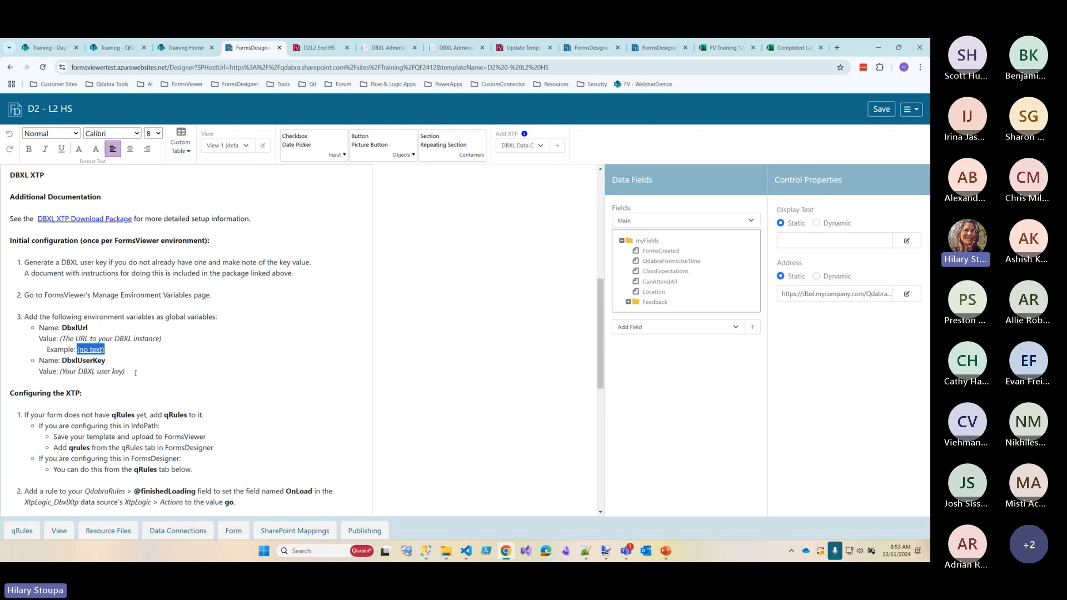
{"action": "left_click", "coordinate": [48, 350]}
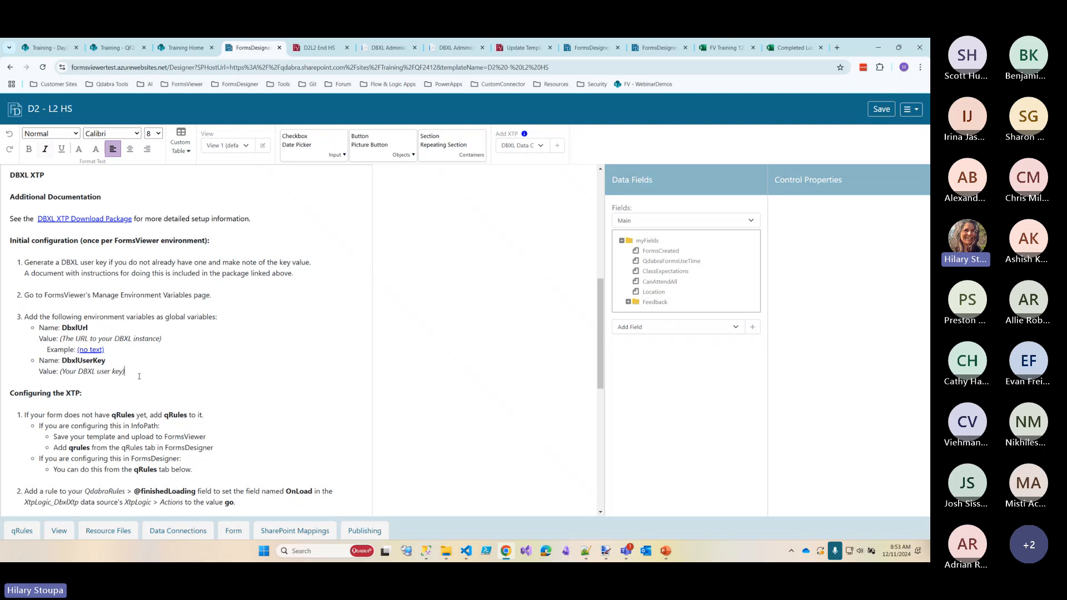
{"action": "left_click_drag", "start_coordinate": [139, 376], "coordinate": [9, 240]}
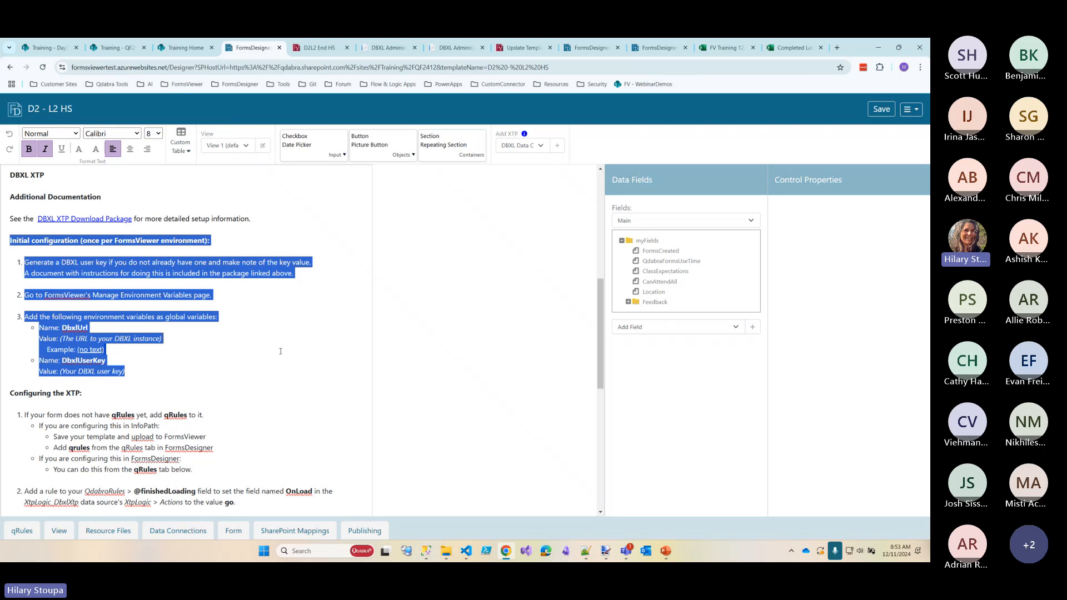
{"action": "left_click", "coordinate": [278, 324]}
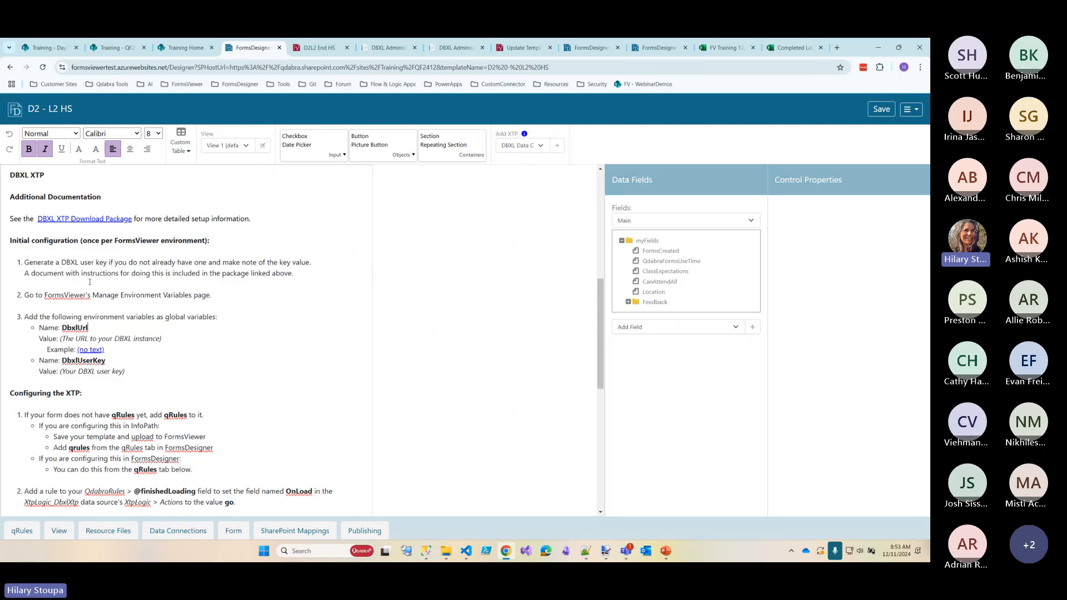
{"action": "scroll", "coordinate": [286, 294], "scroll_direction": "down", "scroll_amount": 5}
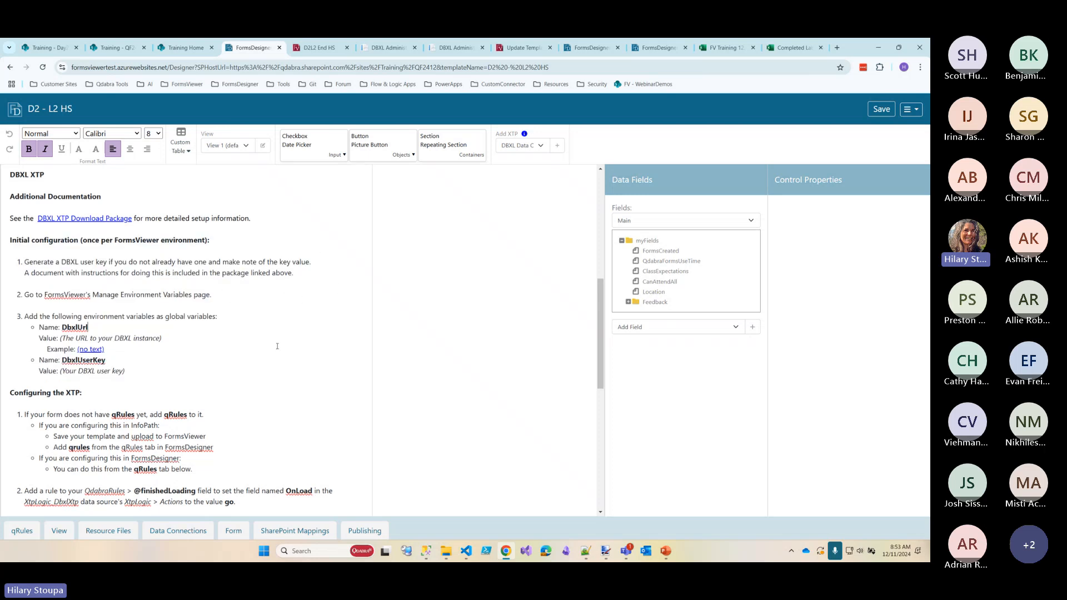
{"action": "scroll", "coordinate": [330, 279], "scroll_direction": "down", "scroll_amount": 1}
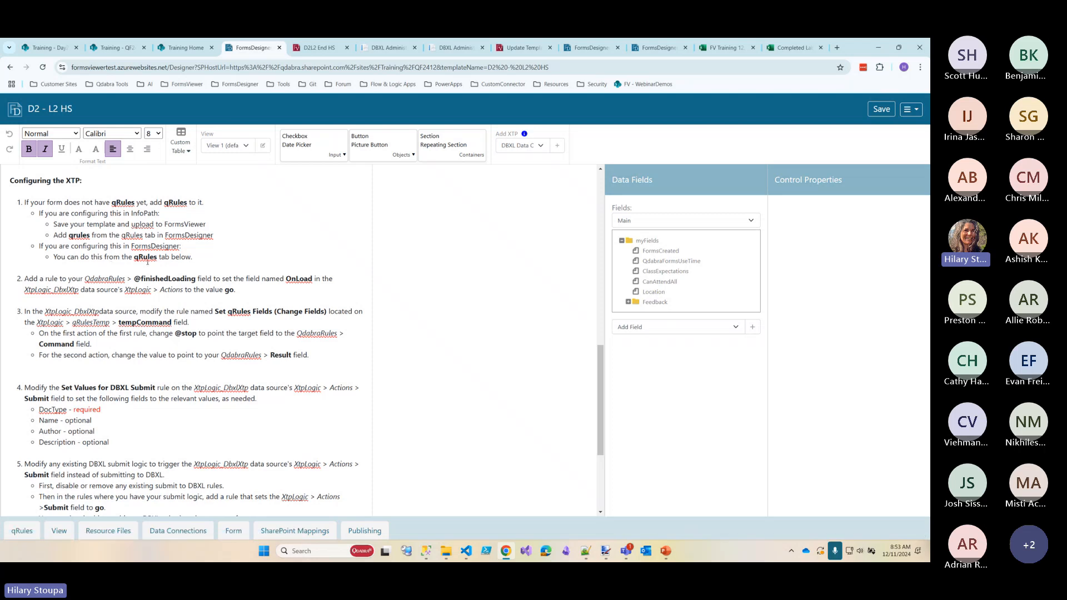
{"action": "left_click", "coordinate": [20, 532]}
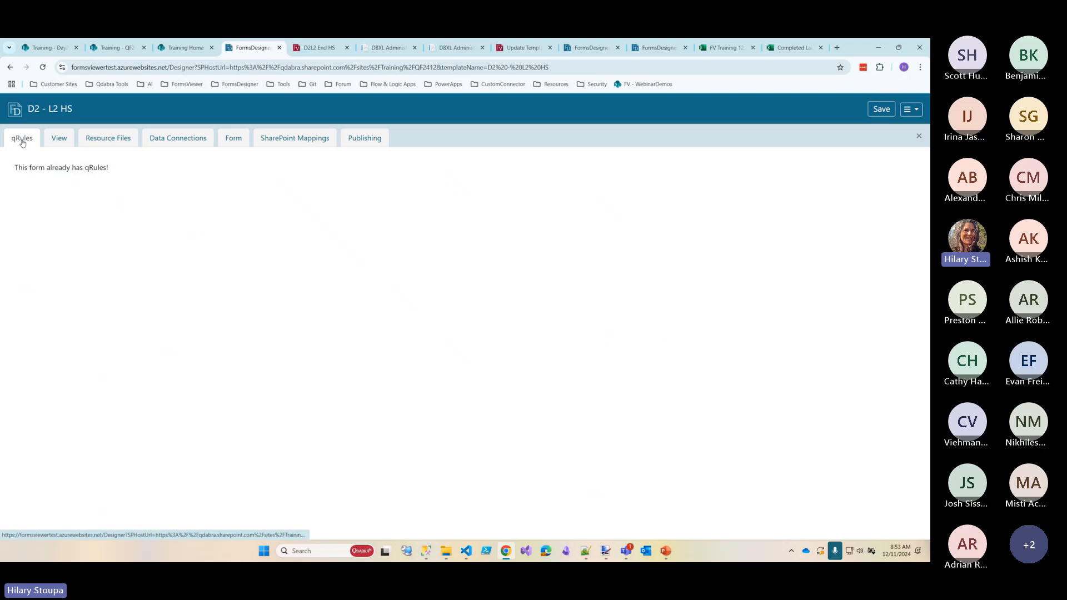
{"action": "left_click", "coordinate": [919, 136]}
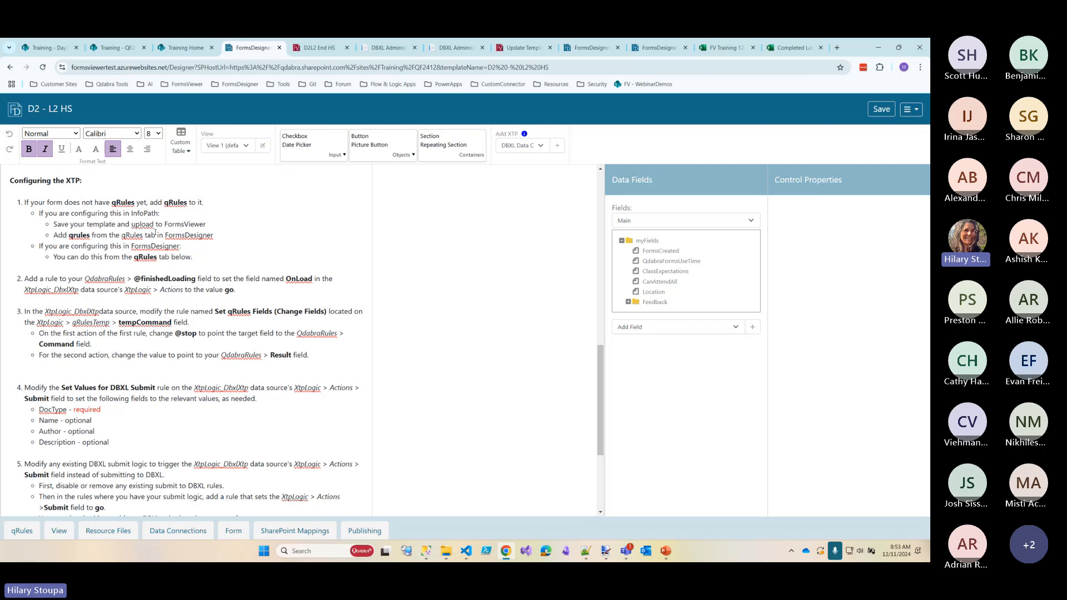
{"action": "left_click_drag", "start_coordinate": [25, 202], "coordinate": [194, 258]}
{"action": "scroll", "coordinate": [286, 278], "scroll_direction": "down", "scroll_amount": 2}
{"action": "left_click_drag", "start_coordinate": [24, 201], "coordinate": [242, 221]}
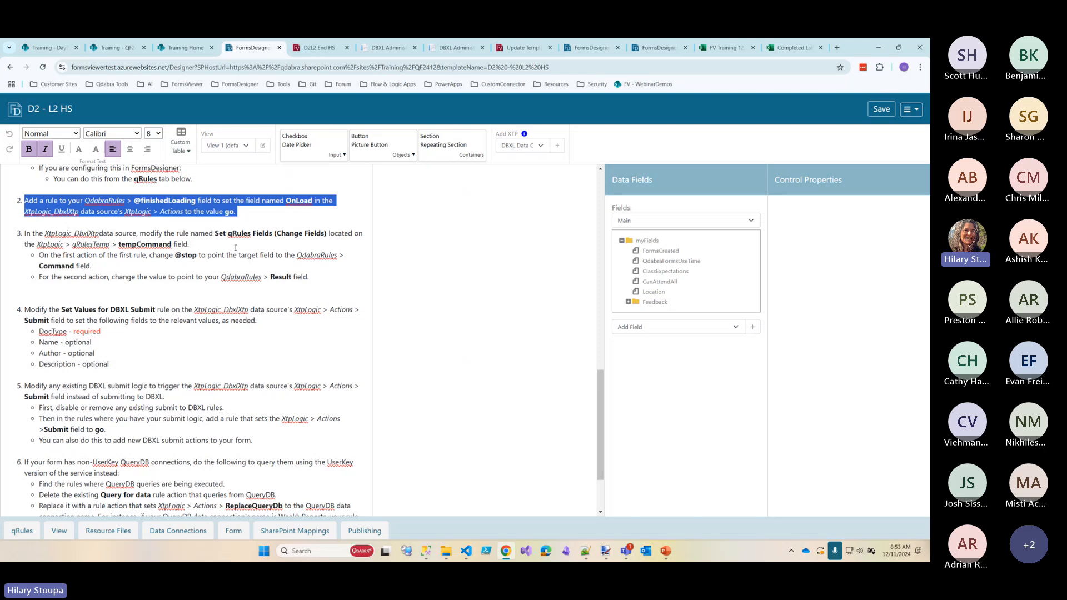
Select tempCommand under qRulesTemp in XtpLogic_DbxlXtp and open its rules.
{"action": "left_click", "coordinate": [706, 221]}
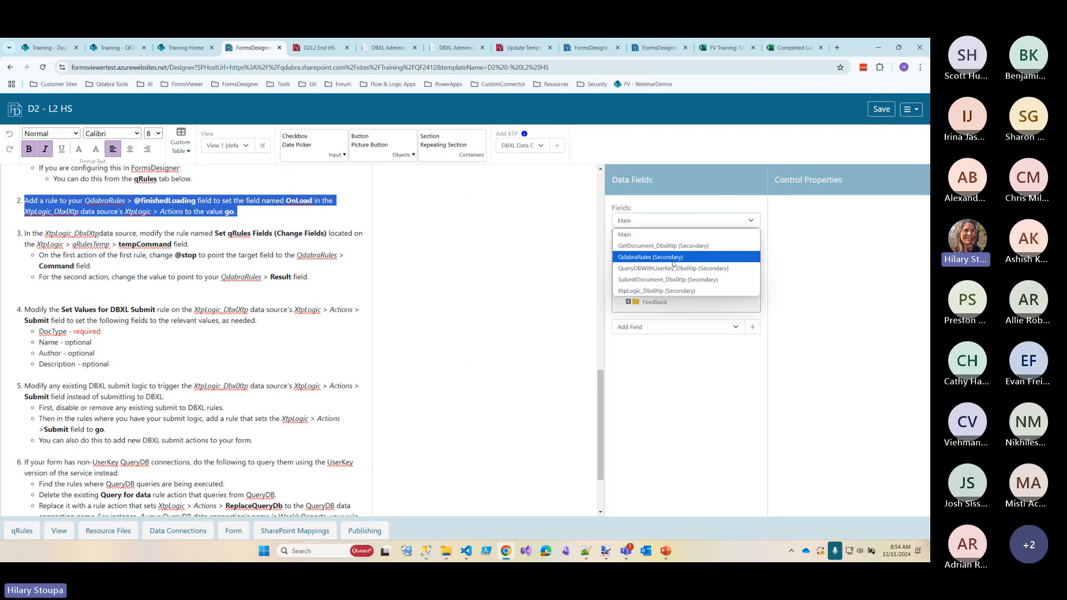
{"action": "left_click", "coordinate": [673, 261]}
{"action": "left_click", "coordinate": [655, 222]}
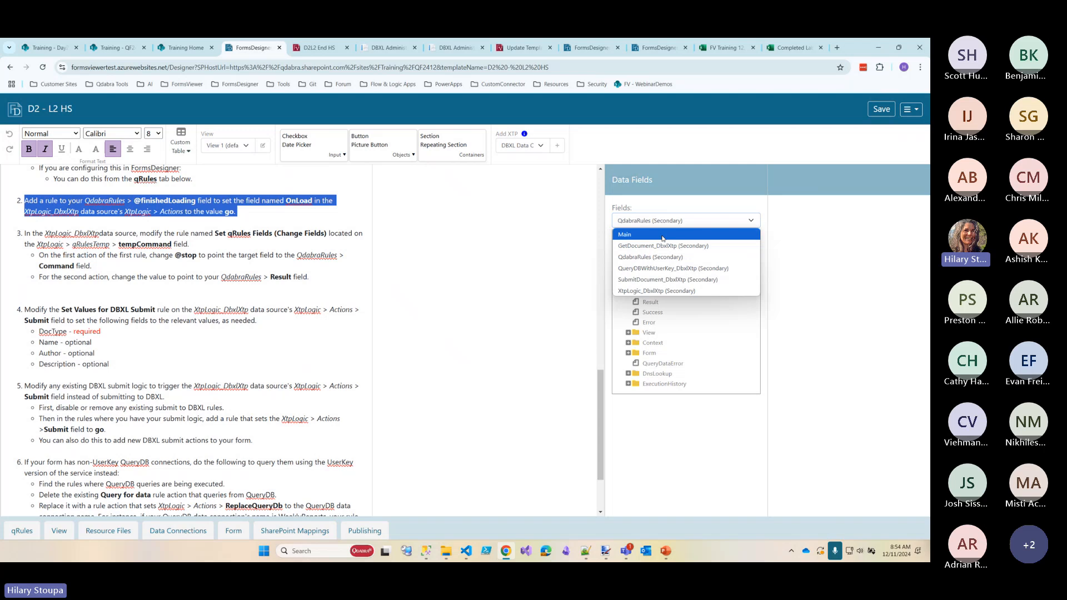
{"action": "left_click", "coordinate": [653, 291]}
{"action": "left_click", "coordinate": [629, 250]}
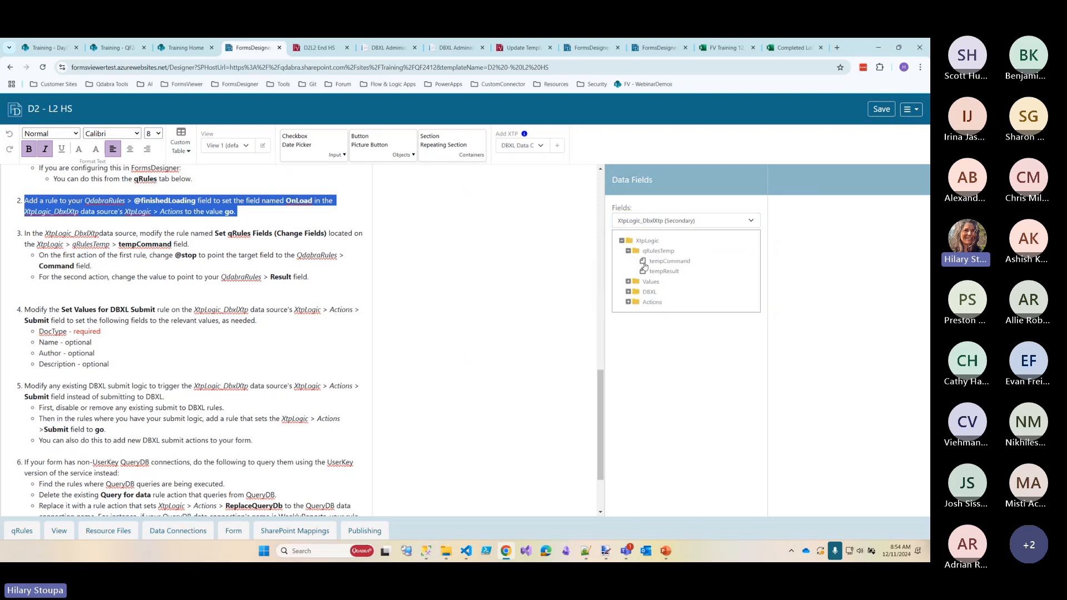
{"action": "left_click", "coordinate": [687, 261]}
{"action": "left_click", "coordinate": [912, 179]}
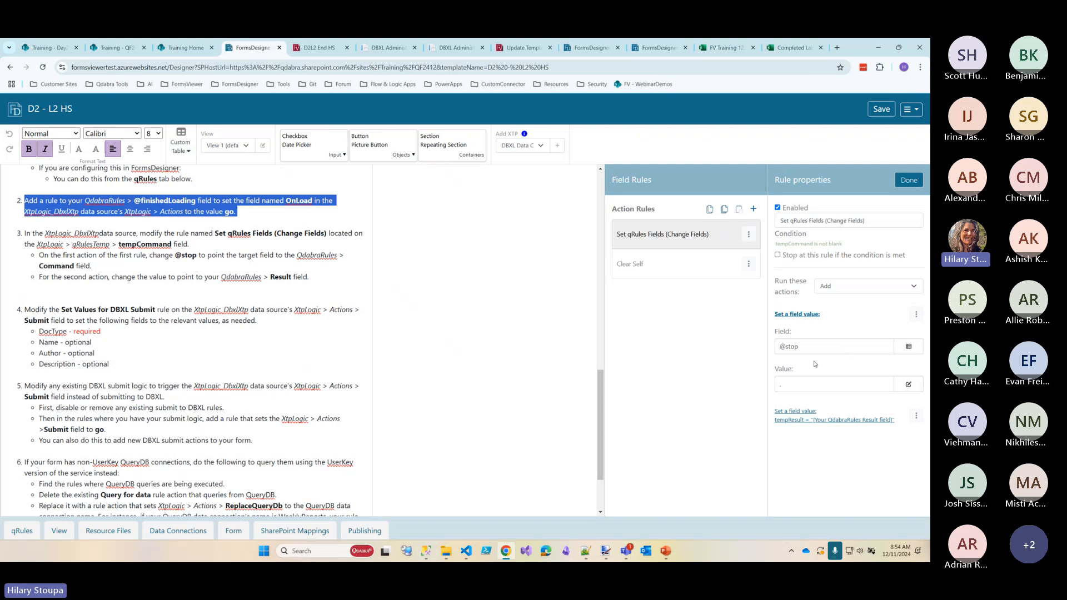
Point the rule's first action at the QdabraRules Command field.
{"action": "mouse_move", "coordinate": [868, 268]}
{"action": "left_mouse_down"}
{"action": "mouse_move", "coordinate": [715, 313]}
{"action": "mouse_move", "coordinate": [641, 314]}
{"action": "left_mouse_up"}
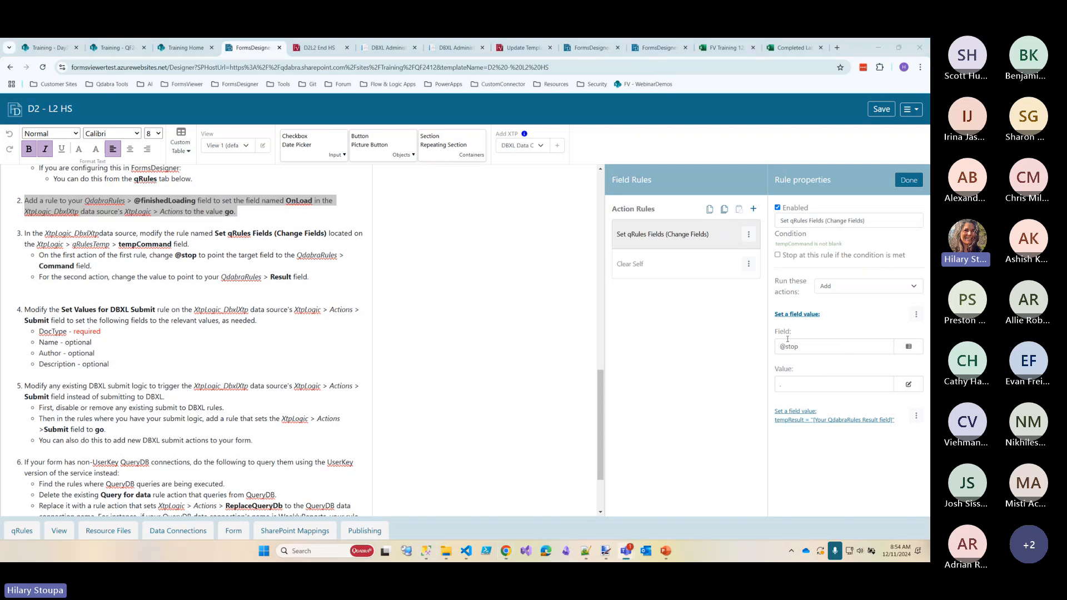
{"action": "left_click", "coordinate": [908, 346]}
{"action": "left_click", "coordinate": [517, 164]}
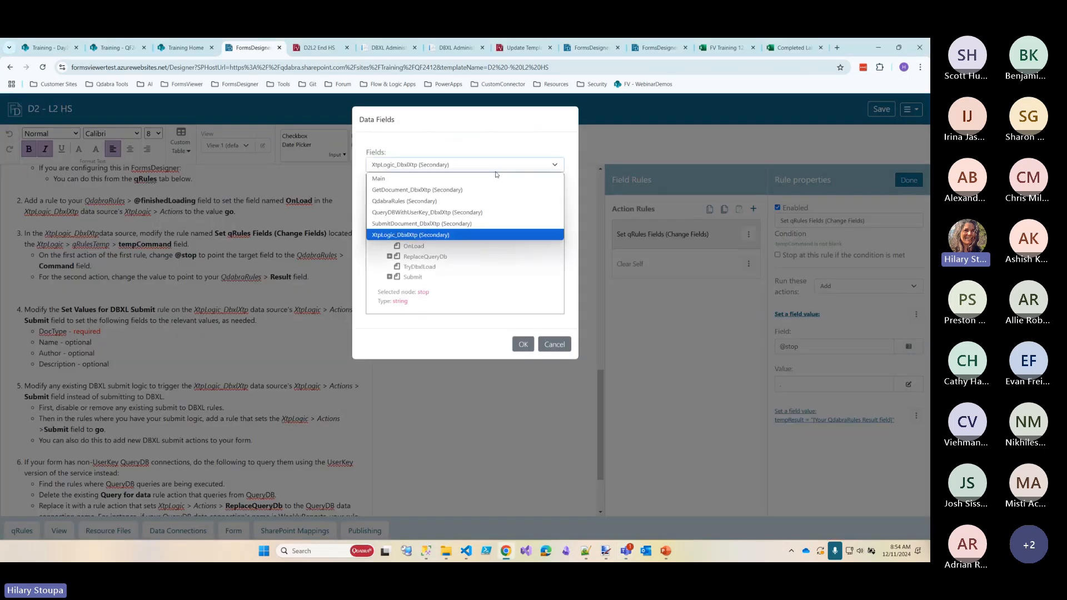
{"action": "left_click", "coordinate": [423, 211]}
{"action": "left_click", "coordinate": [406, 237]}
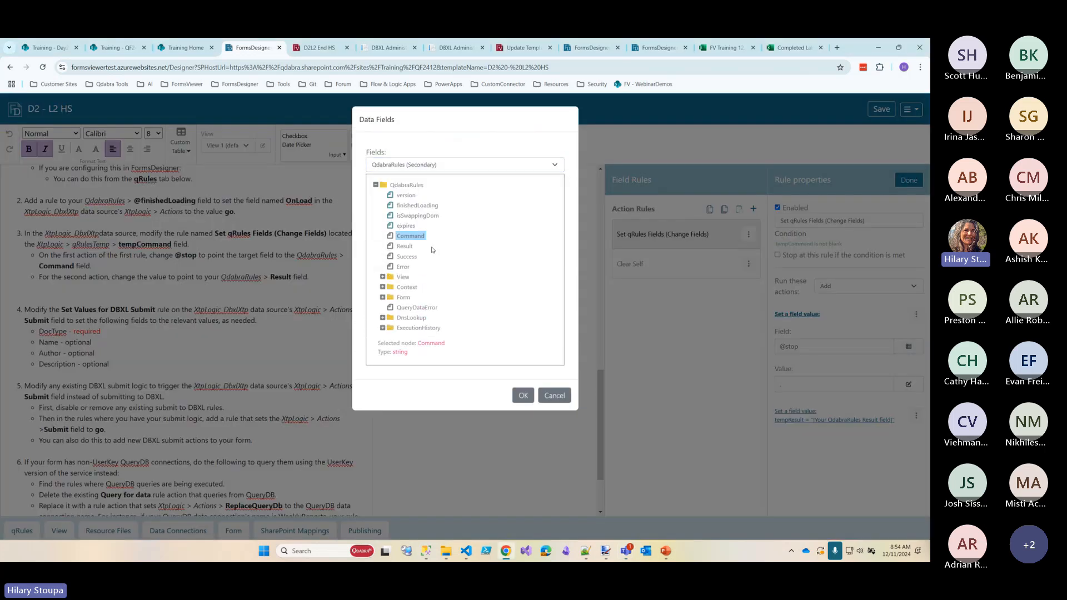
{"action": "left_click", "coordinate": [524, 395]}
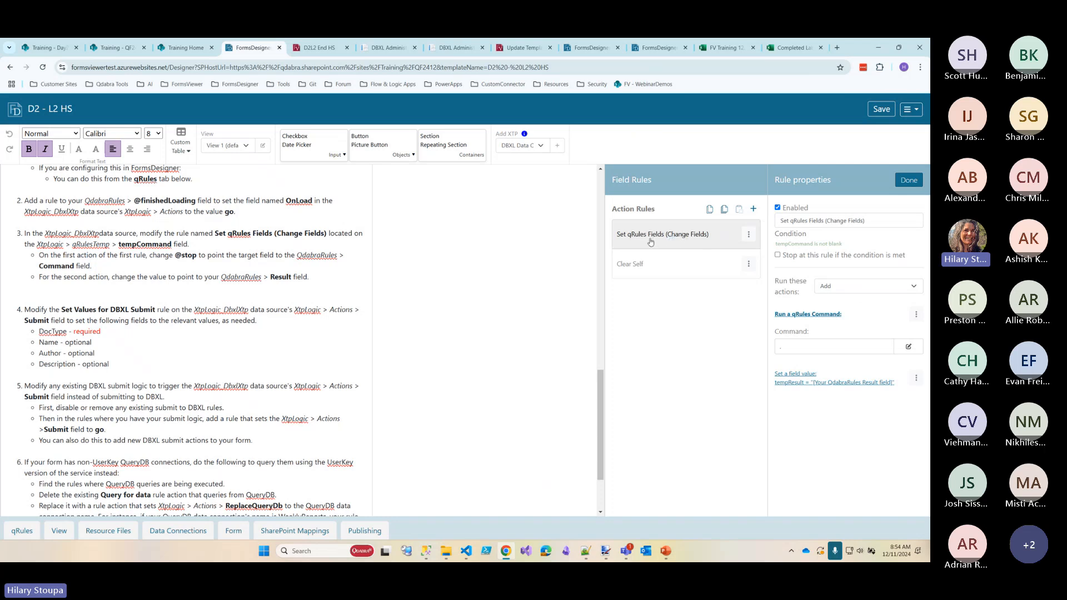
Open the tempResult action's value formula and clear the placeholder text.
{"action": "left_click", "coordinate": [821, 380]}
{"action": "left_click", "coordinate": [907, 410]}
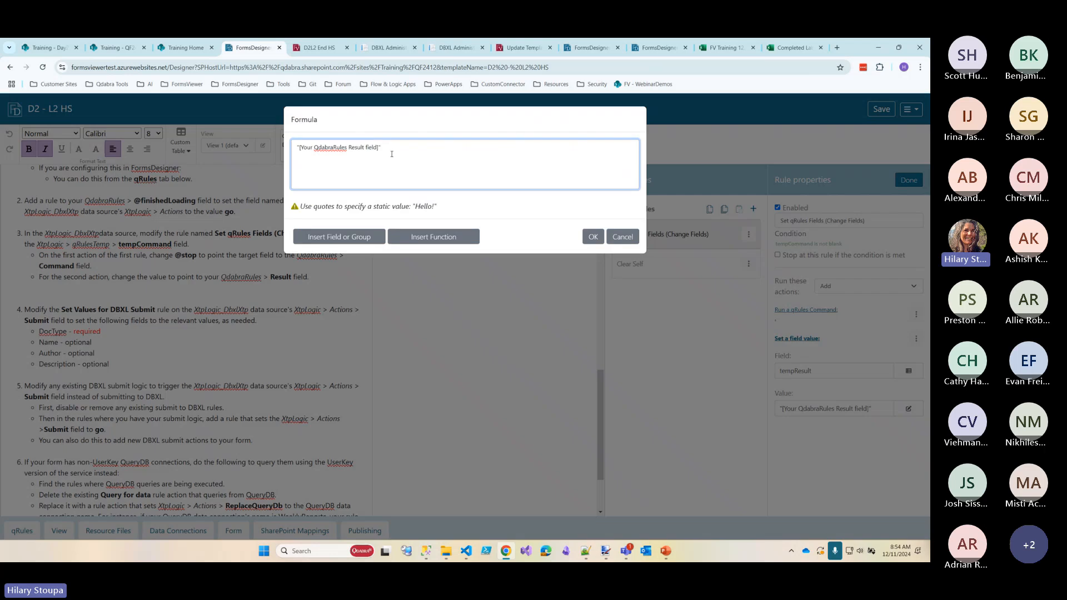
{"action": "left_click_drag", "start_coordinate": [392, 148], "coordinate": [262, 140]}
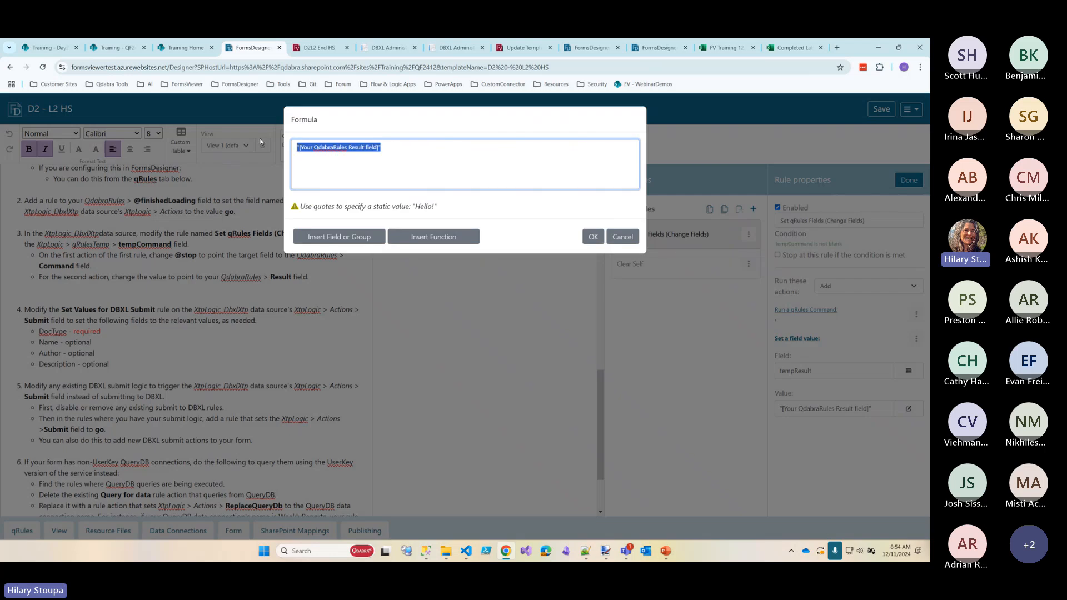
{"action": "key", "text": "BackSpace"}
Insert the QdabraRules Result field as the value, confirm, and finish the rule.
{"action": "left_click", "coordinate": [337, 239]}
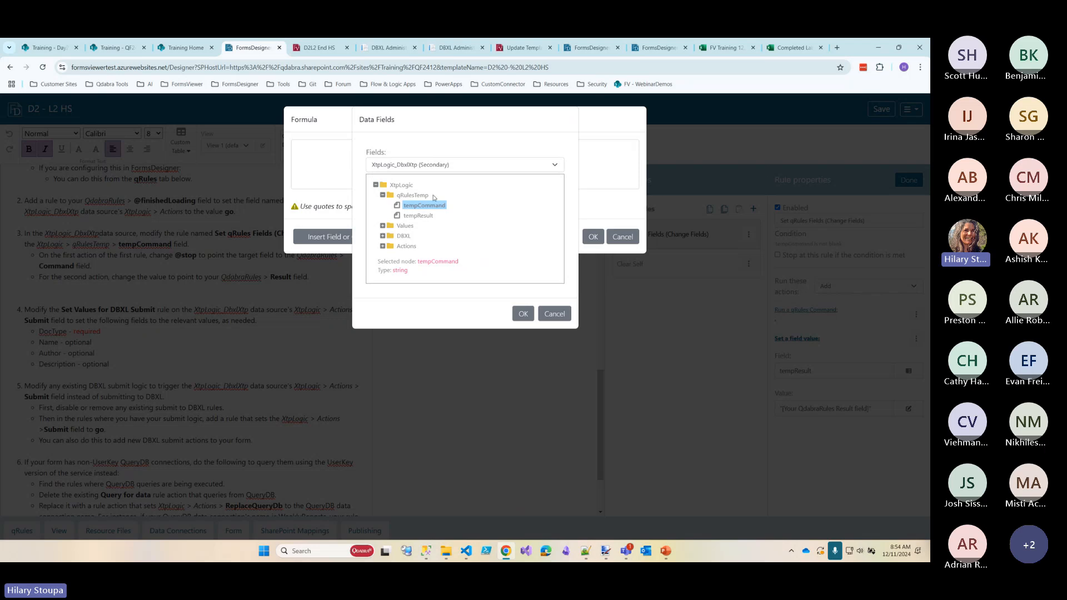
{"action": "left_click", "coordinate": [425, 216]}
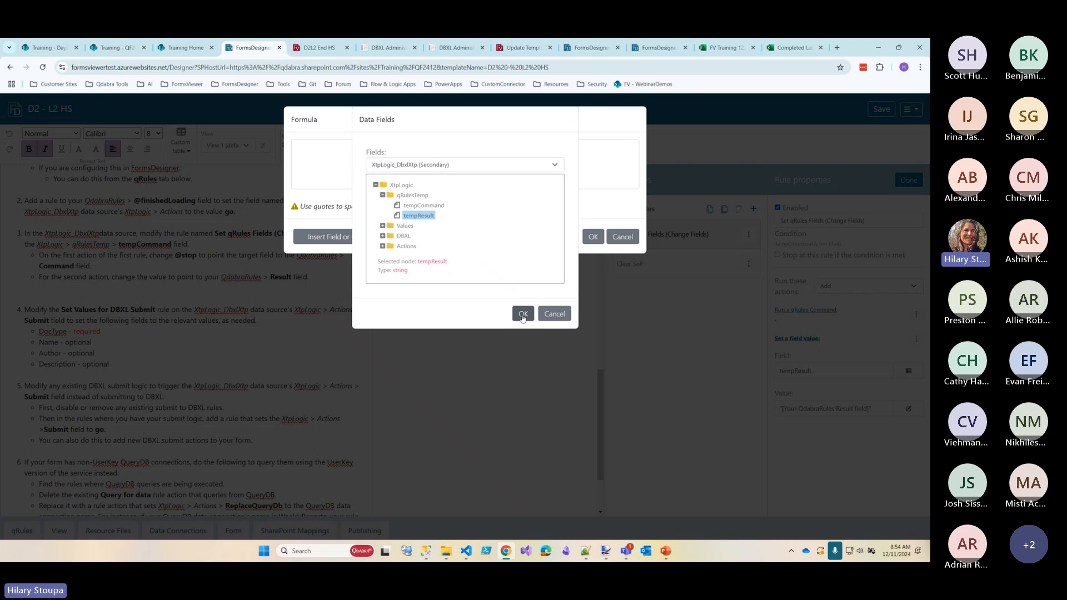
{"action": "left_click", "coordinate": [467, 165]}
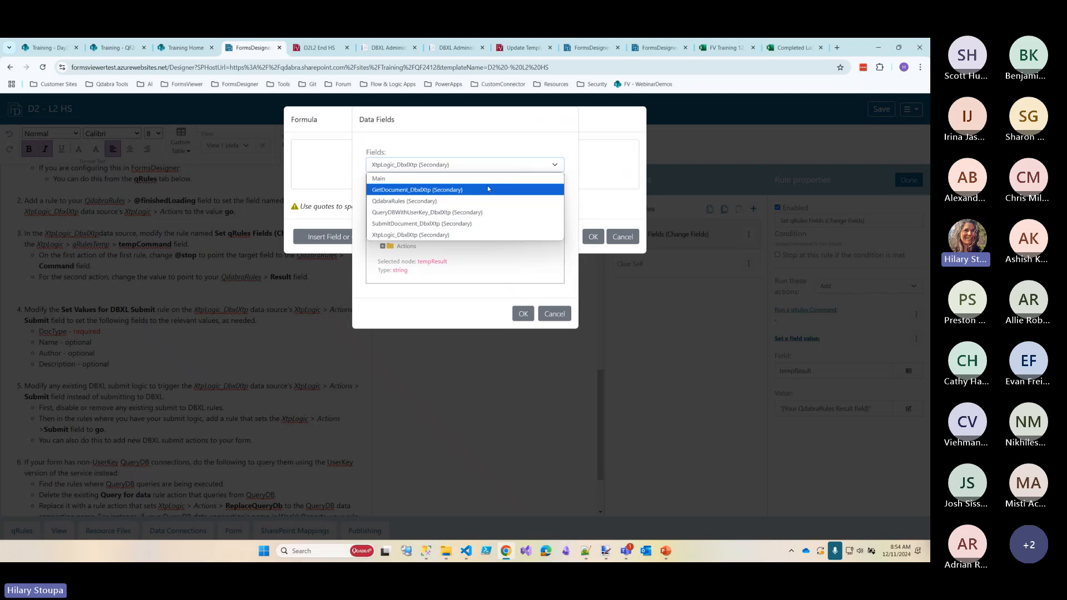
{"action": "left_click", "coordinate": [430, 201]}
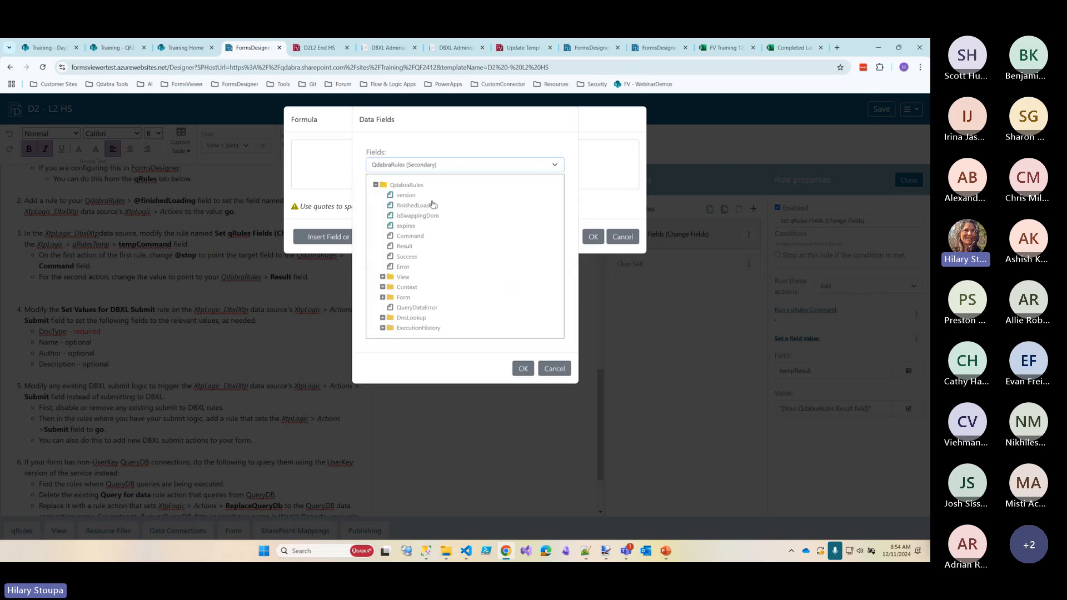
{"action": "left_click", "coordinate": [404, 245]}
{"action": "left_click", "coordinate": [522, 395]}
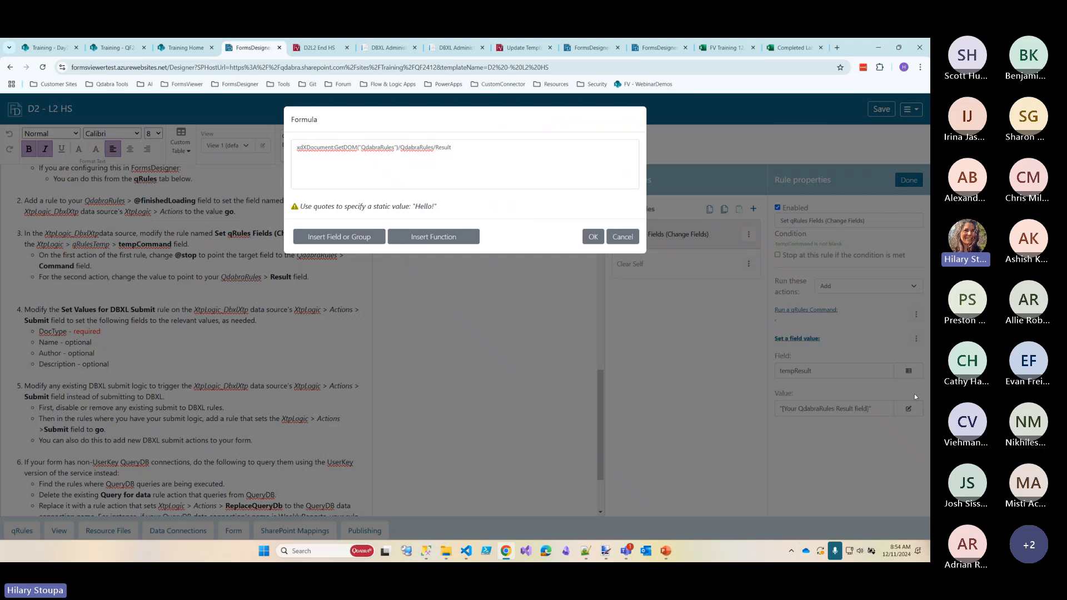
{"action": "left_click", "coordinate": [592, 233]}
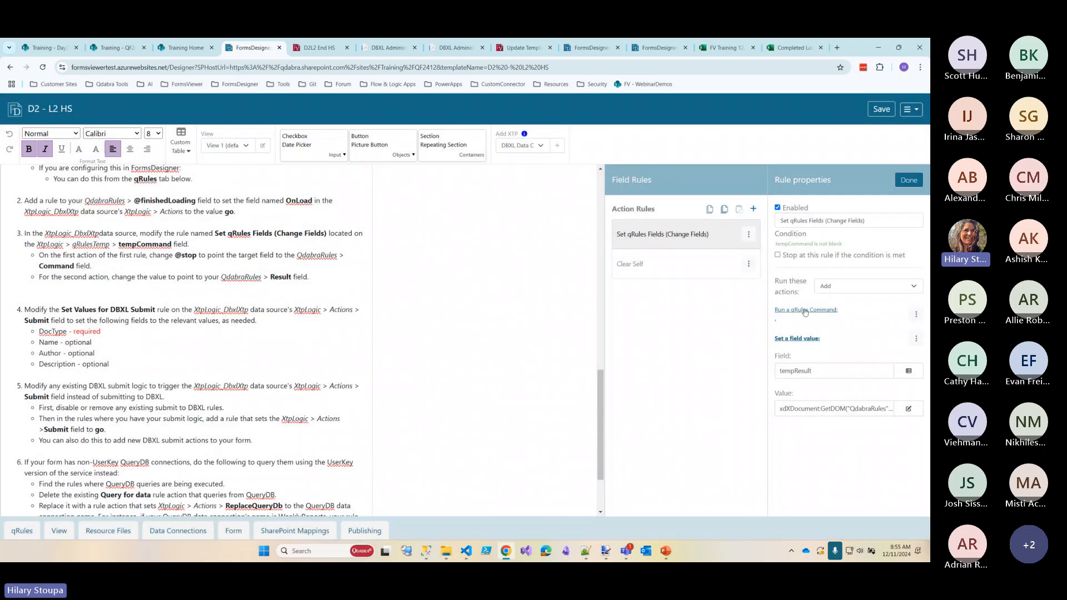
{"action": "left_click", "coordinate": [805, 310]}
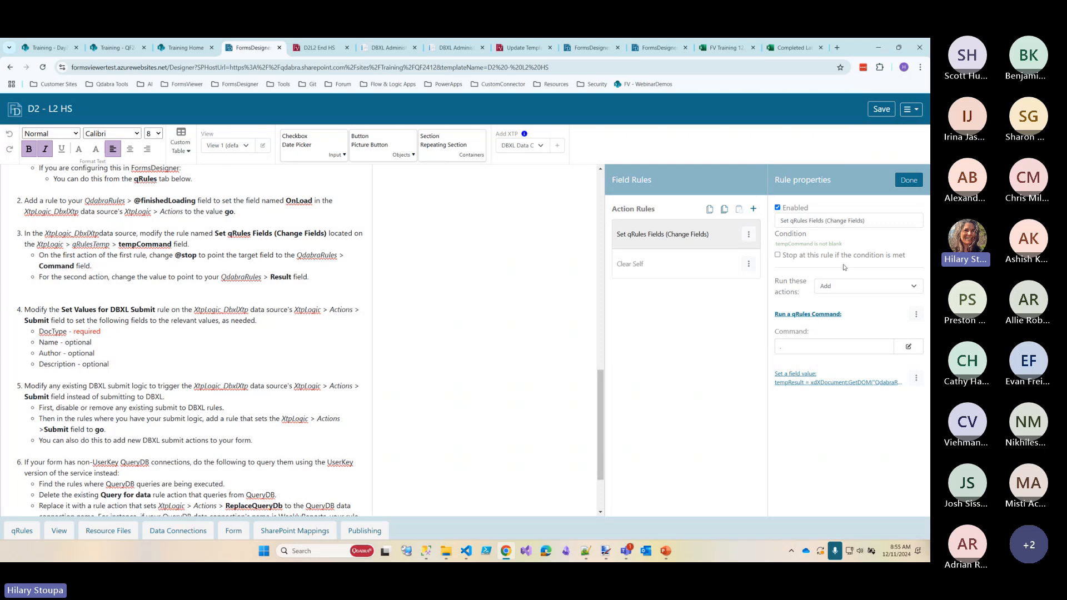
{"action": "left_click", "coordinate": [909, 180]}
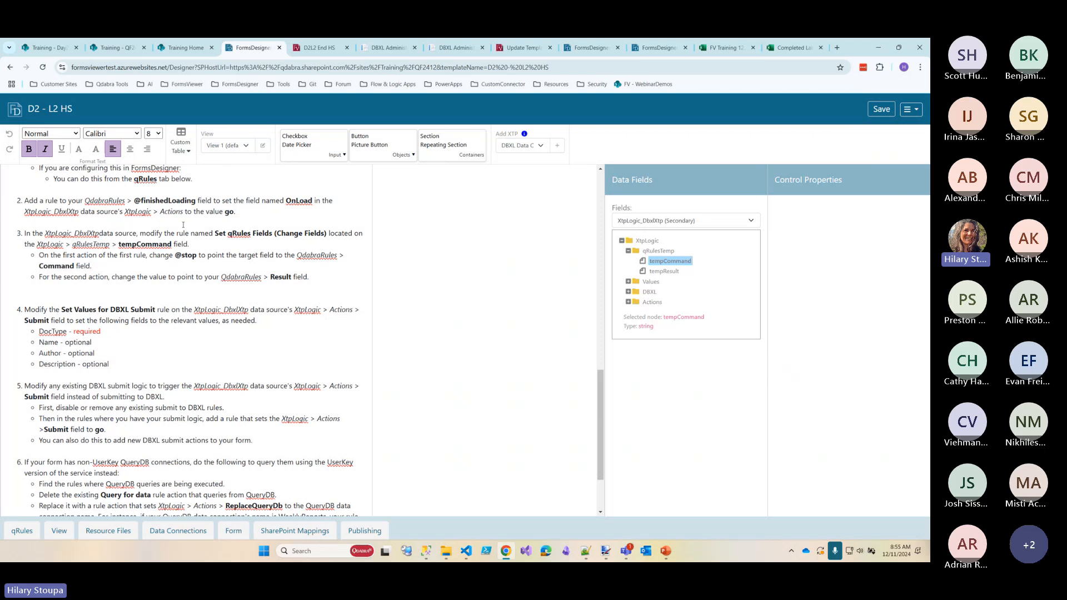
Highlight steps 2 and 3 of the lab instructions.
{"action": "scroll", "coordinate": [154, 243], "scroll_direction": "up", "scroll_amount": 3}
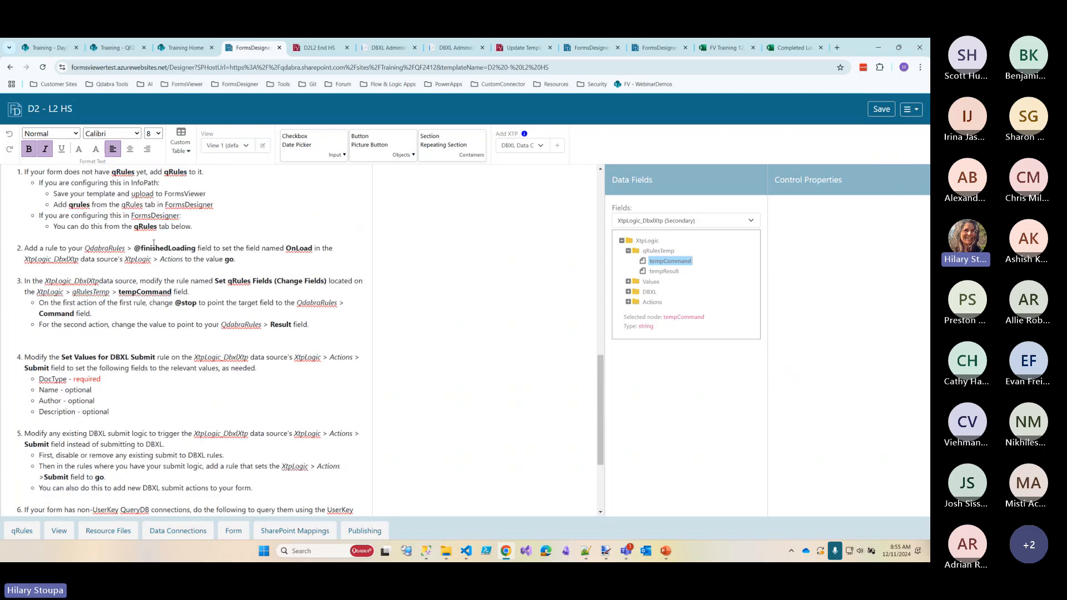
{"action": "left_click_drag", "start_coordinate": [326, 422], "coordinate": [88, 365]}
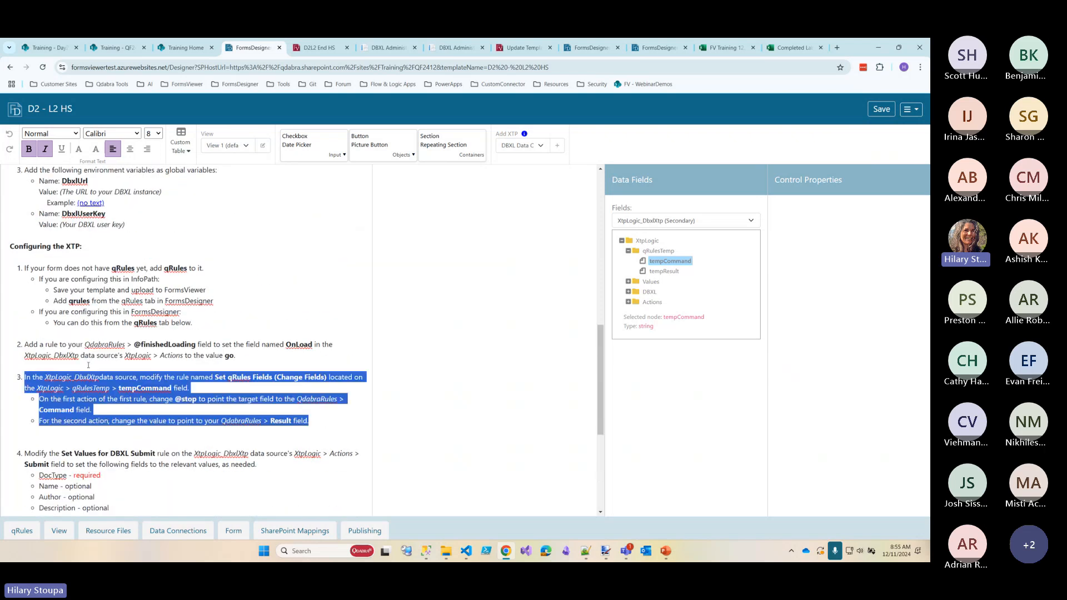
{"action": "left_click_drag", "start_coordinate": [247, 365], "coordinate": [25, 345]}
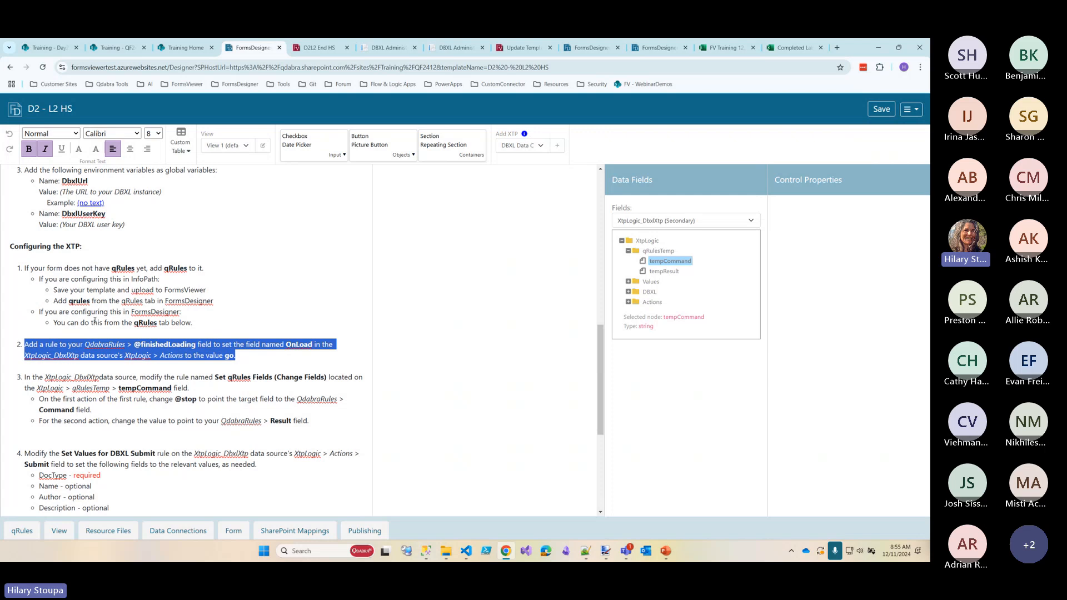
Add a rule named 'Run On Load - DBXL XTP' to QdabraRules finishedLoading.
{"action": "left_click", "coordinate": [673, 223]}
{"action": "left_click", "coordinate": [679, 257]}
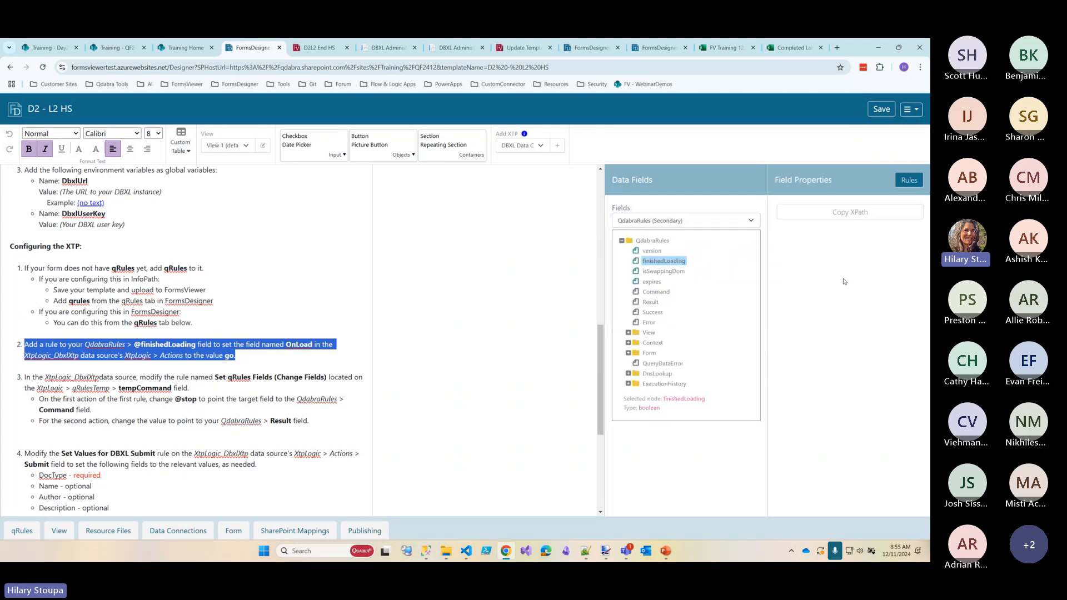
{"action": "left_click", "coordinate": [908, 180]}
{"action": "left_click", "coordinate": [754, 210]}
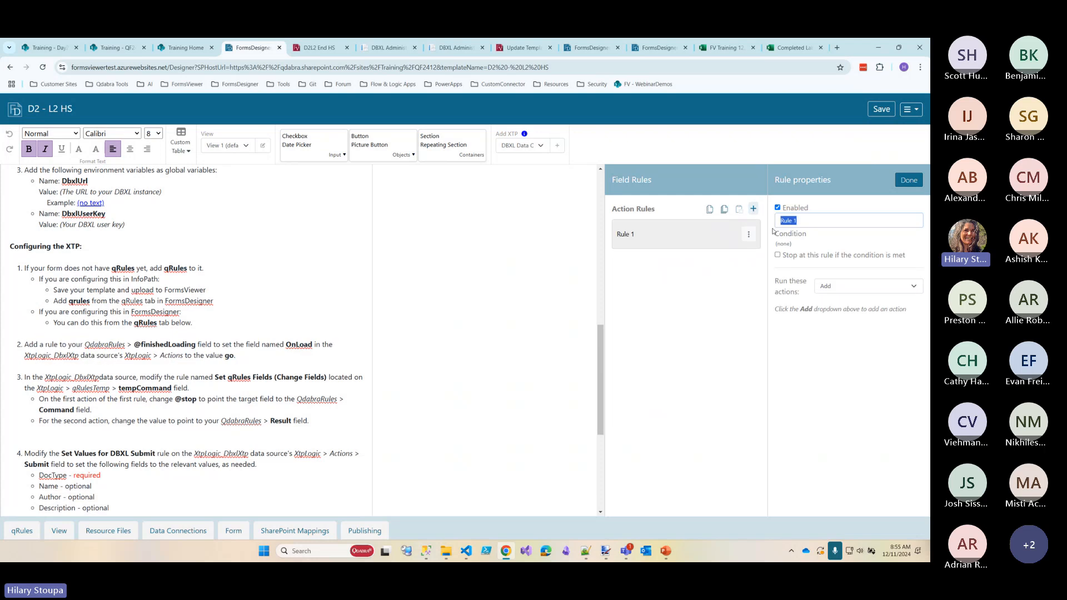
{"action": "type", "text": "Run On Load - DBXL XTP"}
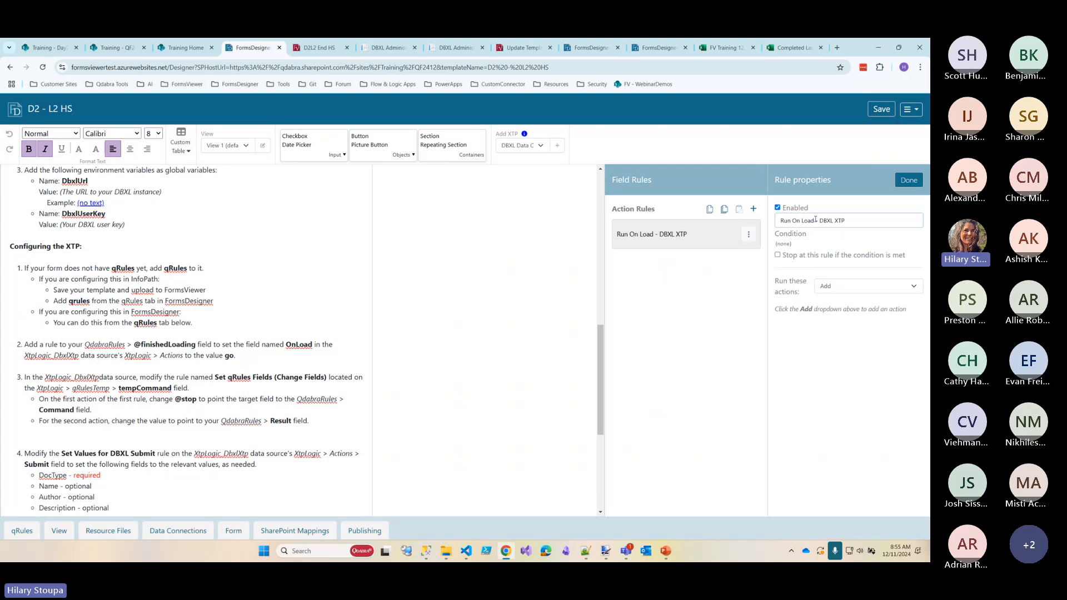
Give the rule a Set a field value action targeting XtpLogic_DbxlXtp Actions/OnLoad.
{"action": "left_click", "coordinate": [876, 287]}
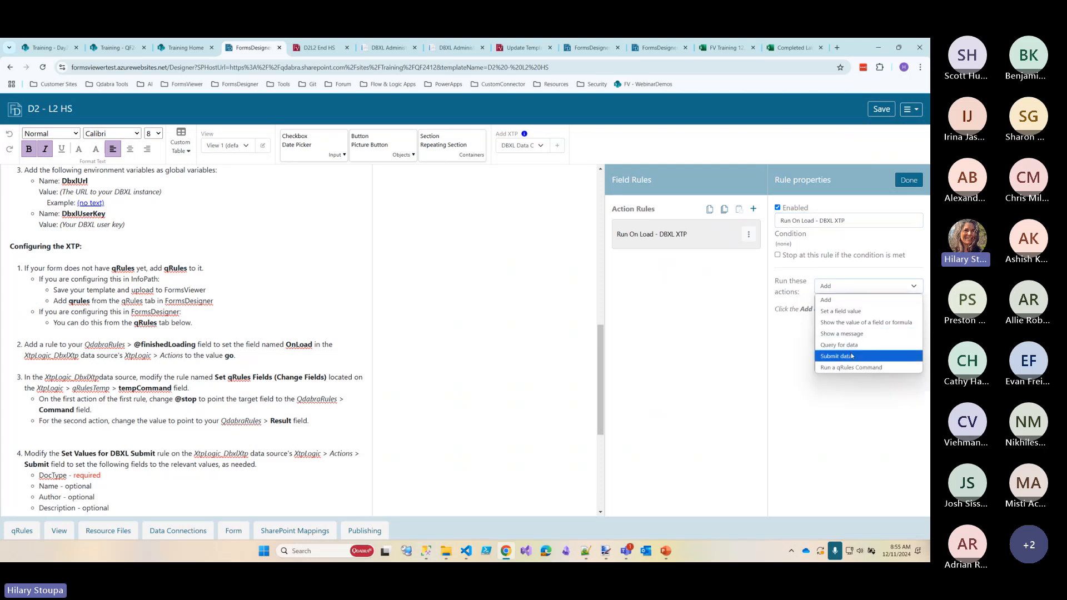
{"action": "left_click", "coordinate": [875, 311]}
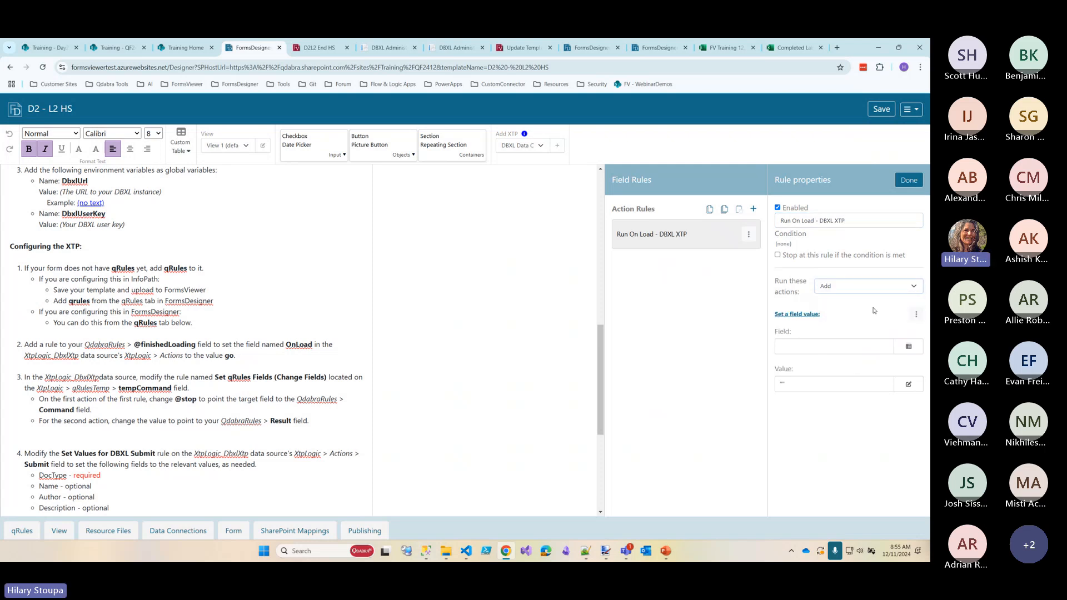
{"action": "left_click", "coordinate": [908, 346]}
{"action": "left_click", "coordinate": [469, 165]}
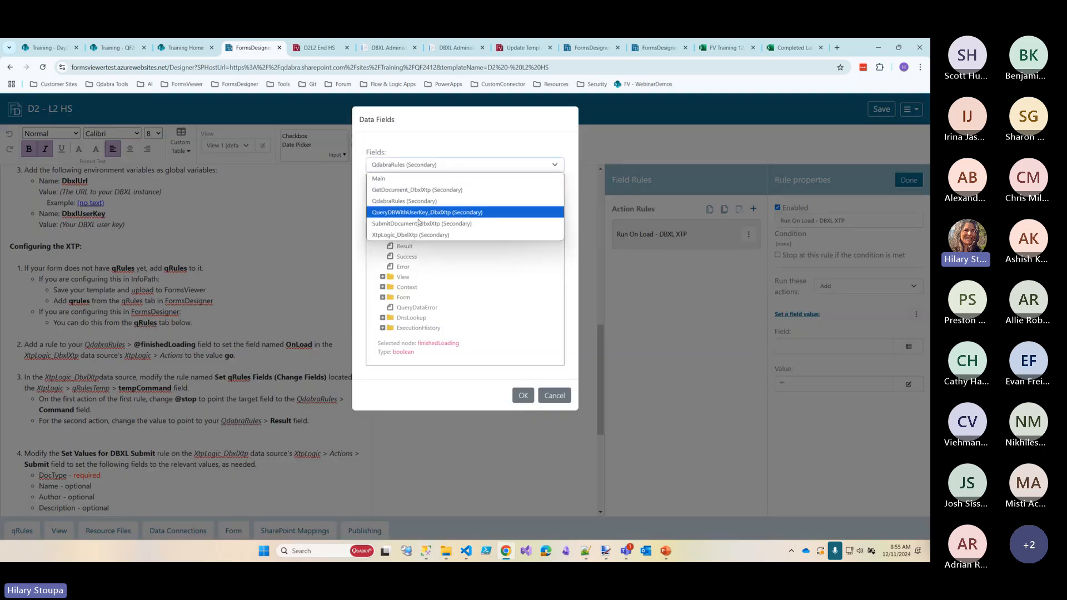
{"action": "left_click", "coordinate": [416, 236]}
{"action": "left_click", "coordinate": [382, 226]}
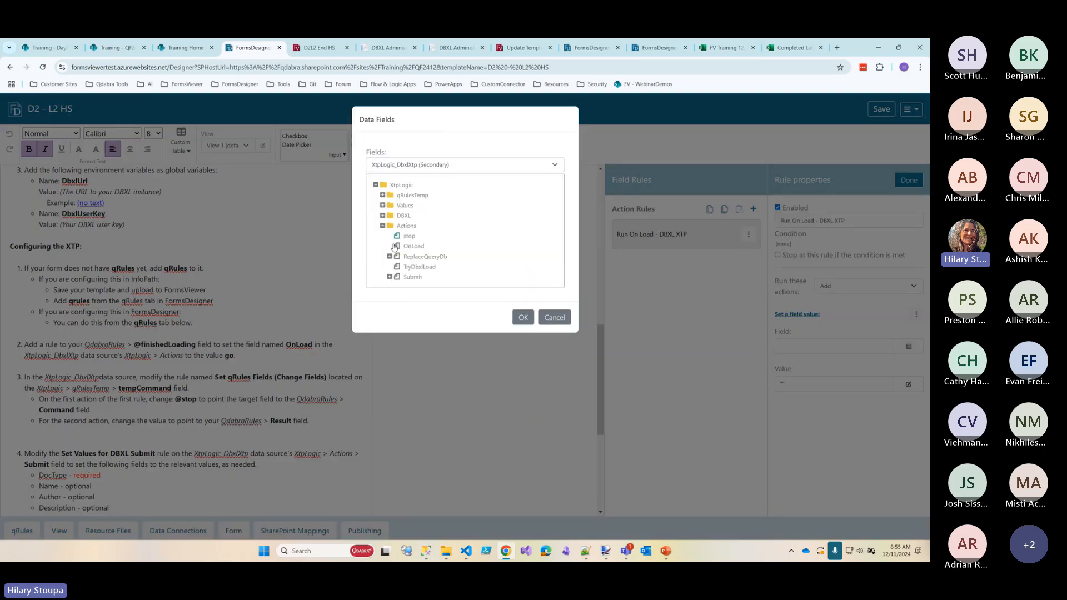
{"action": "left_click", "coordinate": [414, 246]}
{"action": "left_click", "coordinate": [522, 344]}
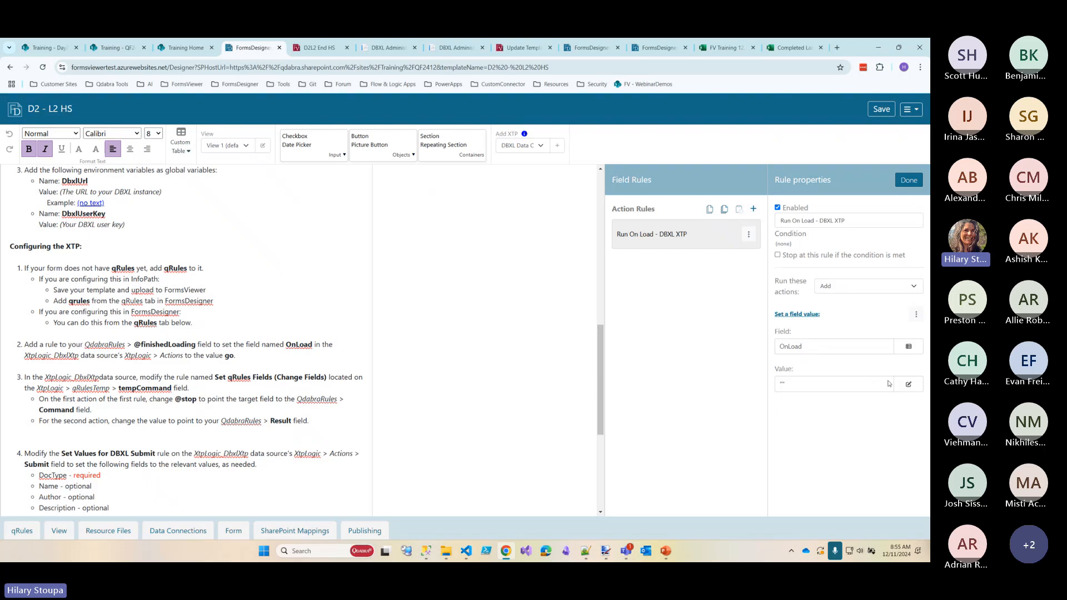
Set the OnLoad action's value to "go".
{"action": "left_click", "coordinate": [909, 384]}
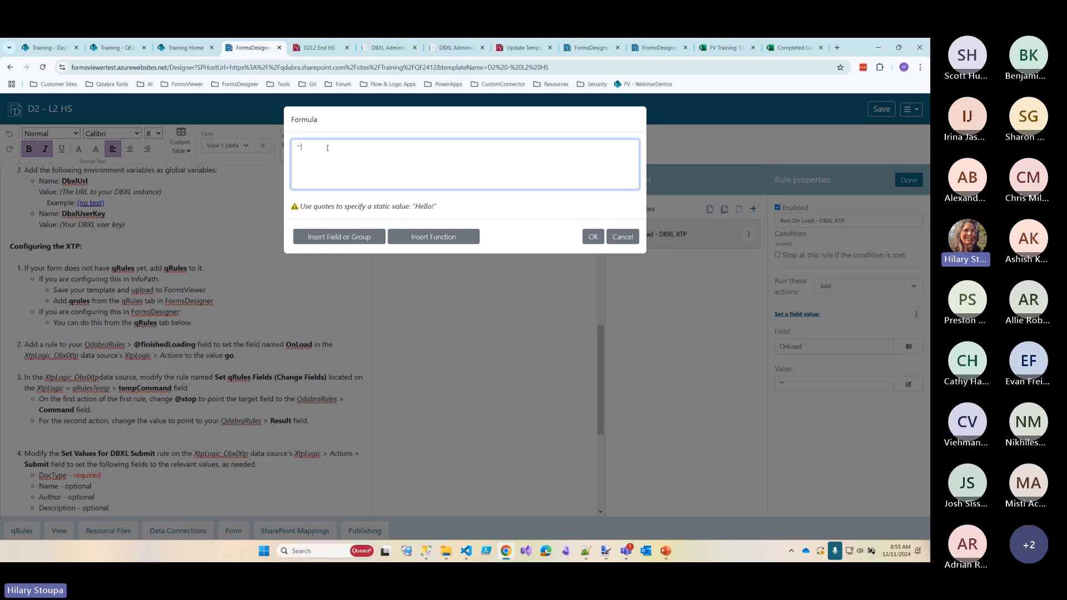
{"action": "left_click_drag", "start_coordinate": [327, 147], "coordinate": [265, 139]}
{"action": "left_click", "coordinate": [328, 150]}
{"action": "type", "text": "\"go"}
{"action": "key", "text": "ctrl+a"}
{"action": "left_click", "coordinate": [595, 237]}
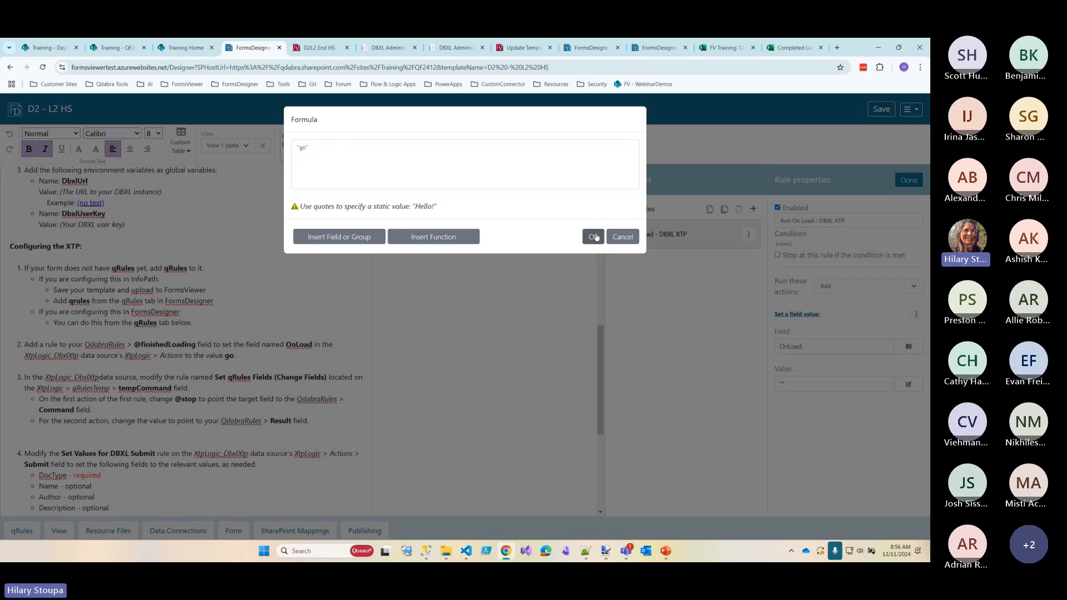
Highlight step 4 of the instructions and bring the lab PDF to full screen.
{"action": "scroll", "coordinate": [110, 344], "scroll_direction": "down", "scroll_amount": 3}
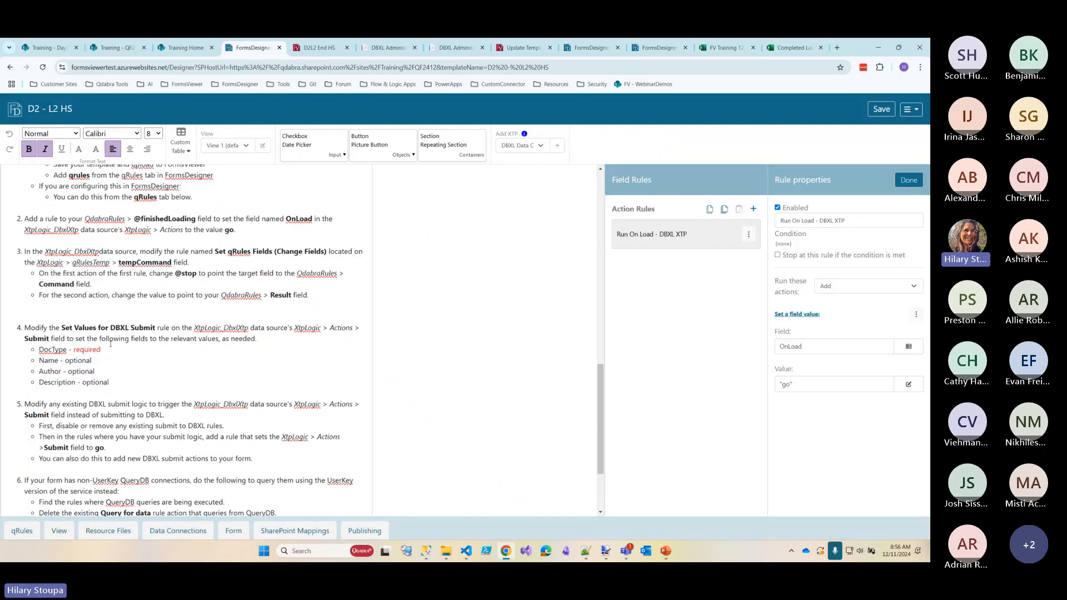
{"action": "left_click_drag", "start_coordinate": [102, 350], "coordinate": [17, 333]}
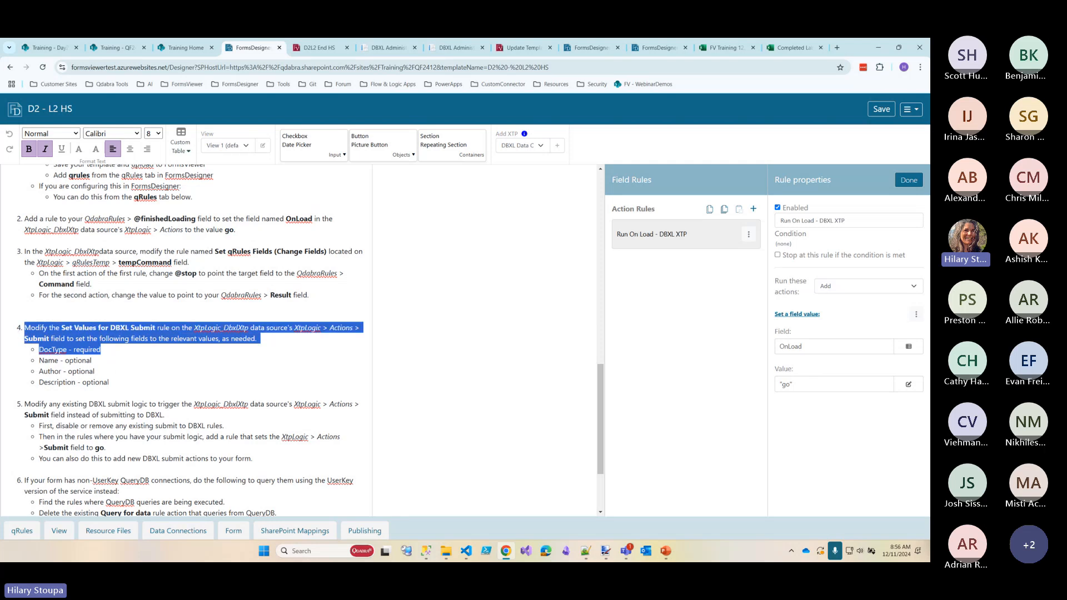
{"action": "left_click_drag", "start_coordinate": [928, 222], "coordinate": [485, 39]}
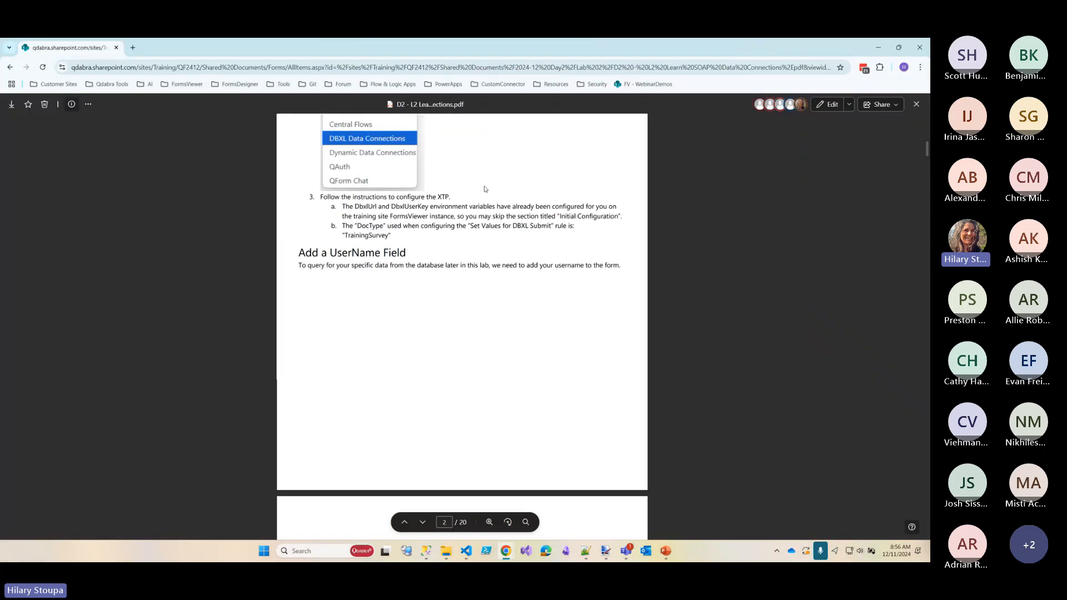
Scroll the lab PDF to step 3b and highlight the 'TrainingSurvey' DocType value.
{"action": "scroll", "coordinate": [485, 189], "scroll_direction": "up", "scroll_amount": 10}
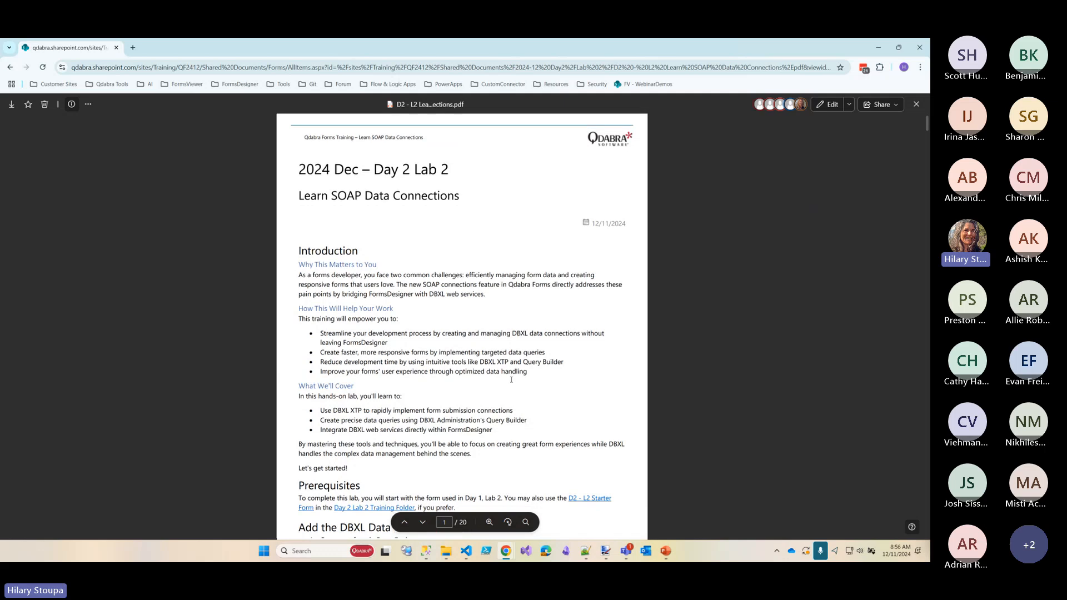
{"action": "scroll", "coordinate": [511, 379], "scroll_direction": "down", "scroll_amount": 15}
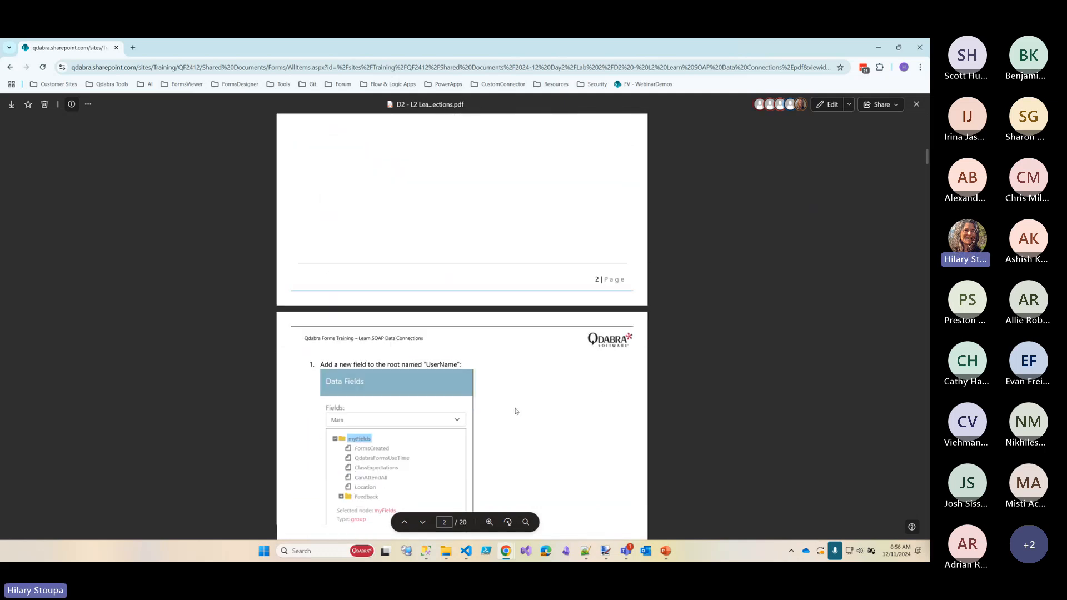
{"action": "scroll", "coordinate": [515, 411], "scroll_direction": "down", "scroll_amount": 10}
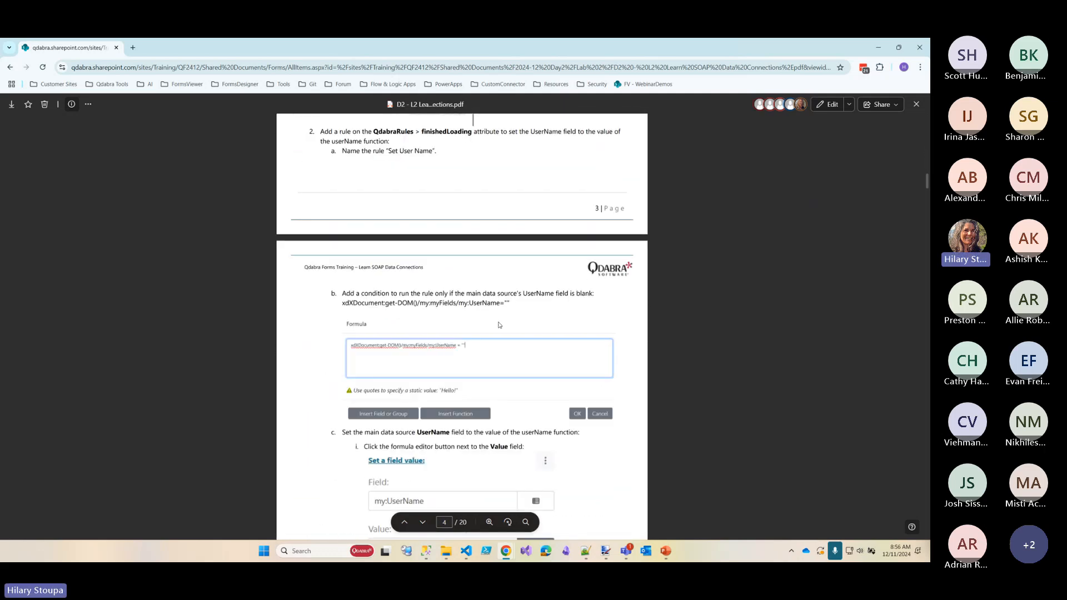
{"action": "scroll", "coordinate": [498, 325], "scroll_direction": "up", "scroll_amount": 12}
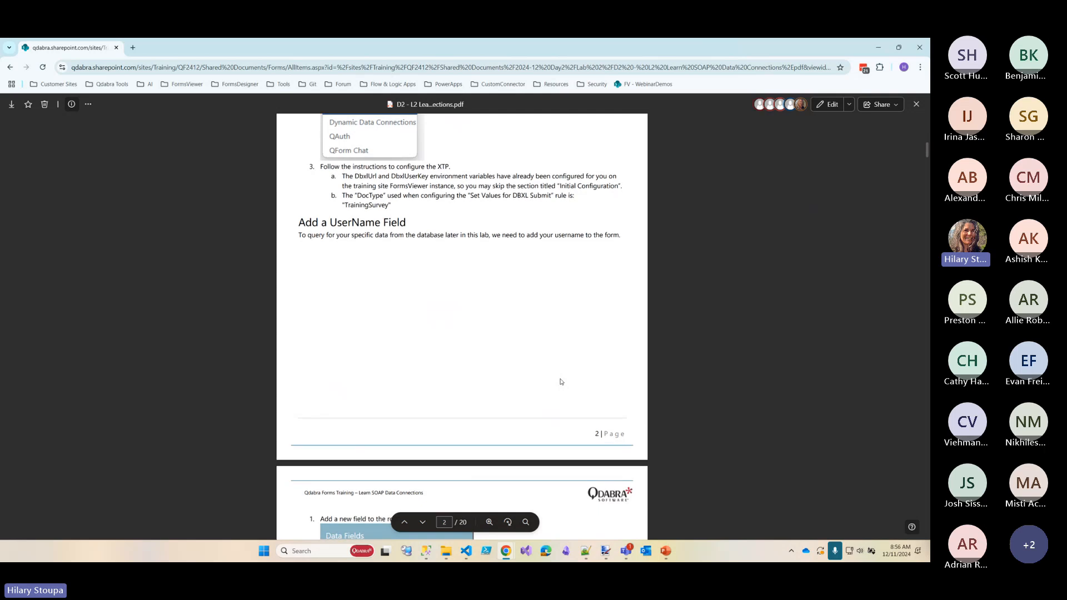
{"action": "scroll", "coordinate": [560, 382], "scroll_direction": "up", "scroll_amount": 3}
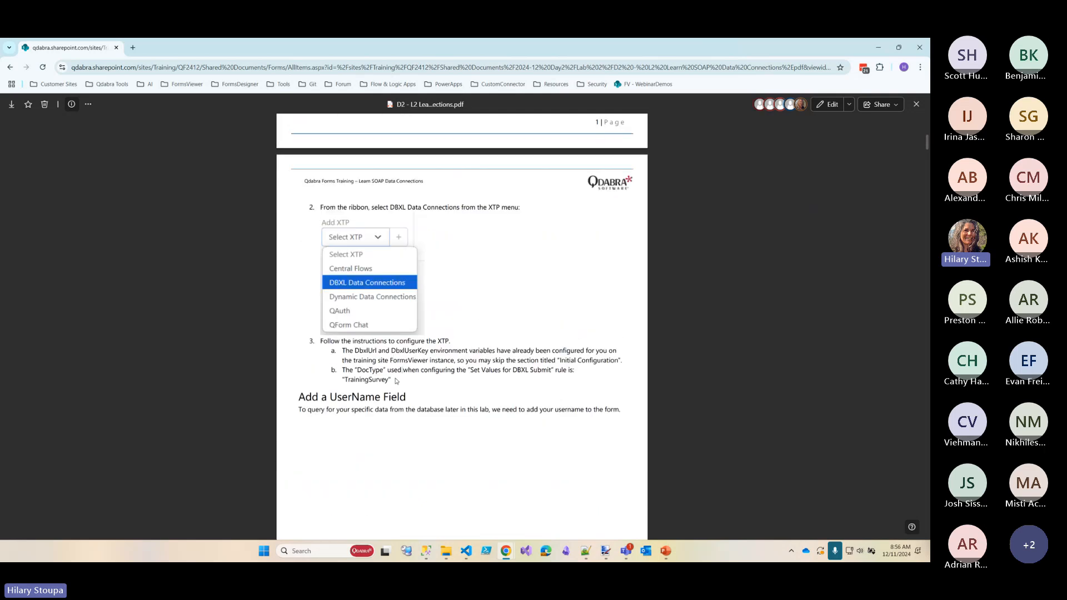
{"action": "left_click_drag", "start_coordinate": [395, 381], "coordinate": [344, 380]}
{"action": "left_click", "coordinate": [345, 381]}
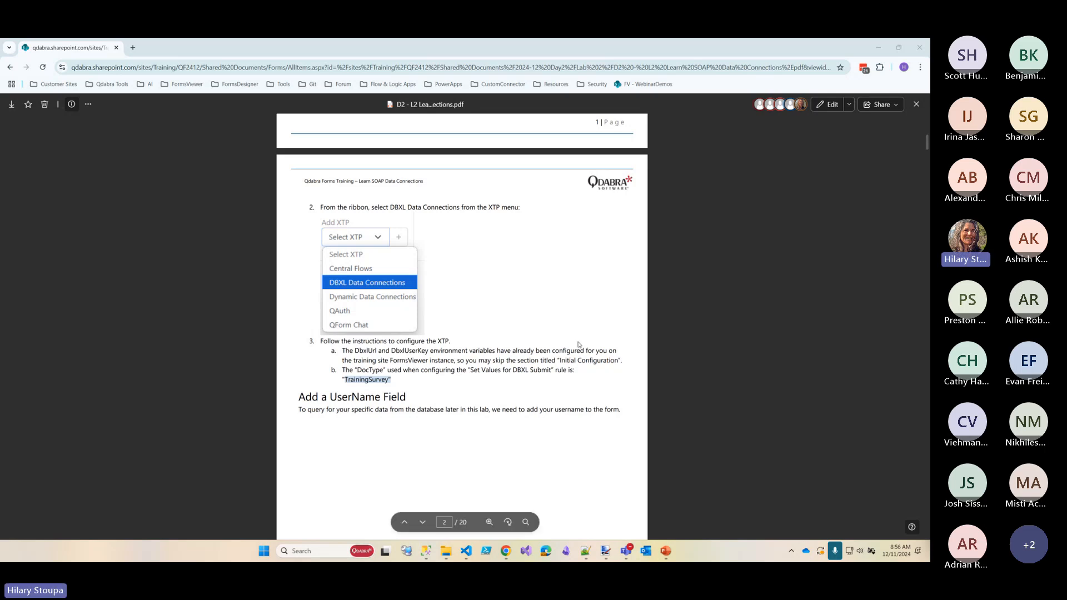
{"action": "mouse_move", "coordinate": [504, 556]}
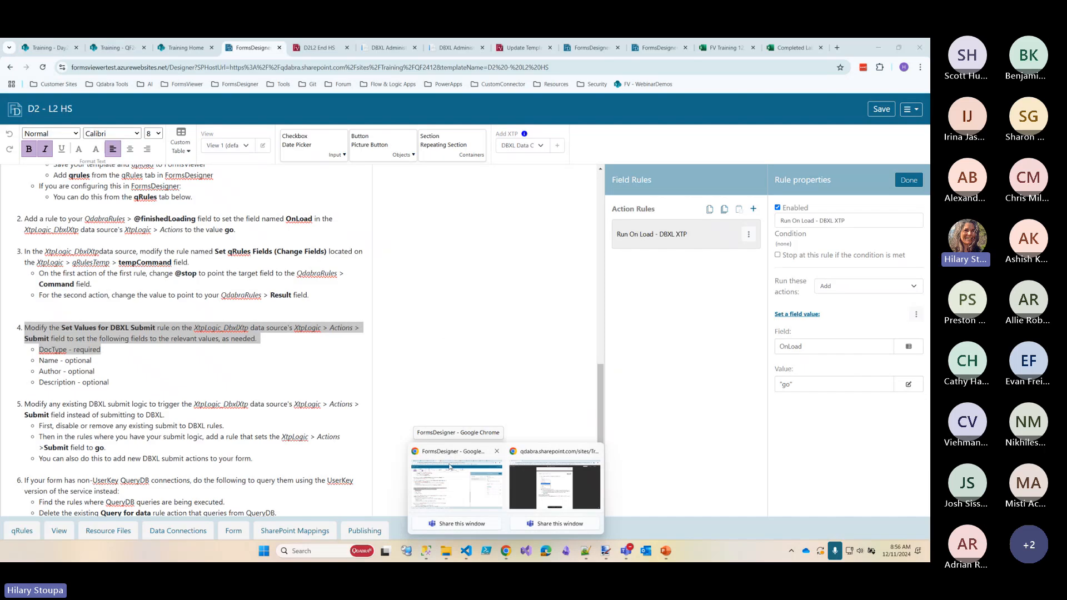
Return to FormsDesigner and finish editing the OnLoad rule.
{"action": "left_click", "coordinate": [461, 459]}
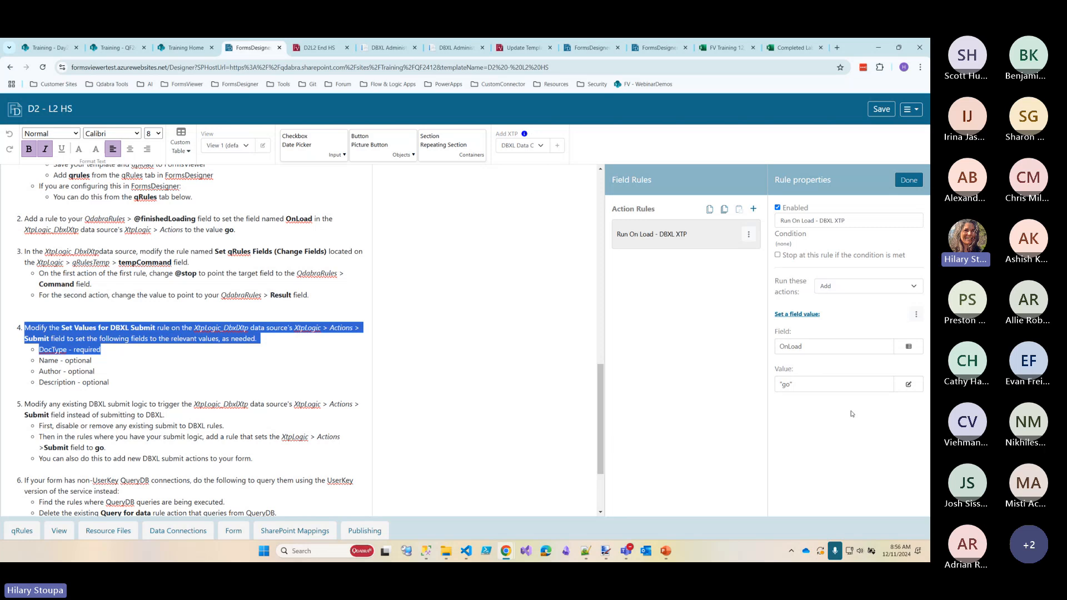
{"action": "left_click", "coordinate": [101, 351]}
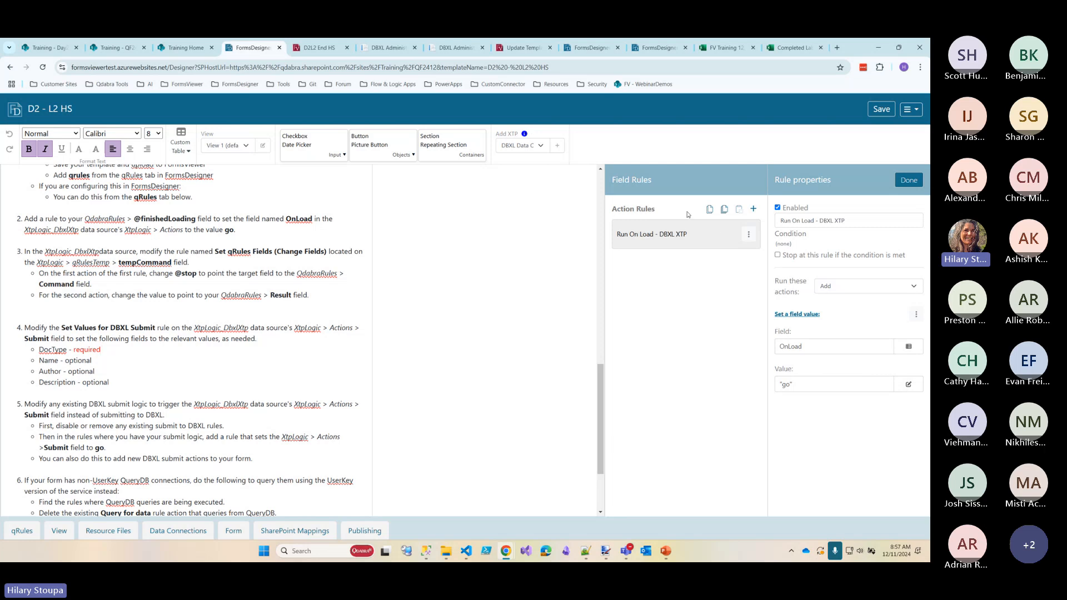
{"action": "left_click", "coordinate": [83, 328]}
{"action": "left_click", "coordinate": [914, 184]}
Open the rules on Actions/Submit in the XtpLogic_DbxlXtp data source.
{"action": "left_click", "coordinate": [716, 225]}
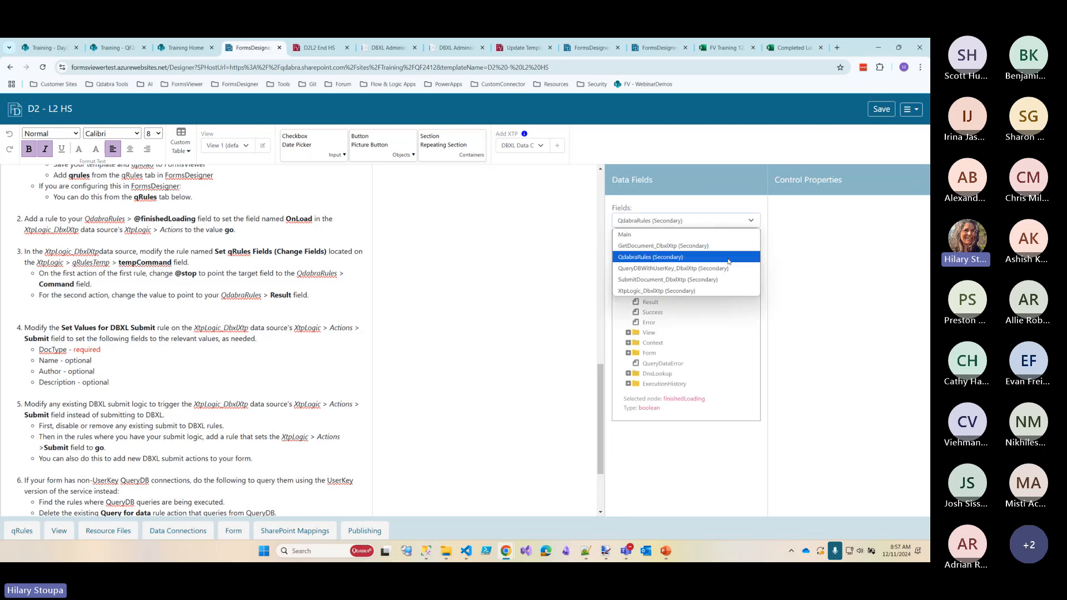
{"action": "left_click", "coordinate": [708, 295]}
{"action": "left_click", "coordinate": [629, 281]}
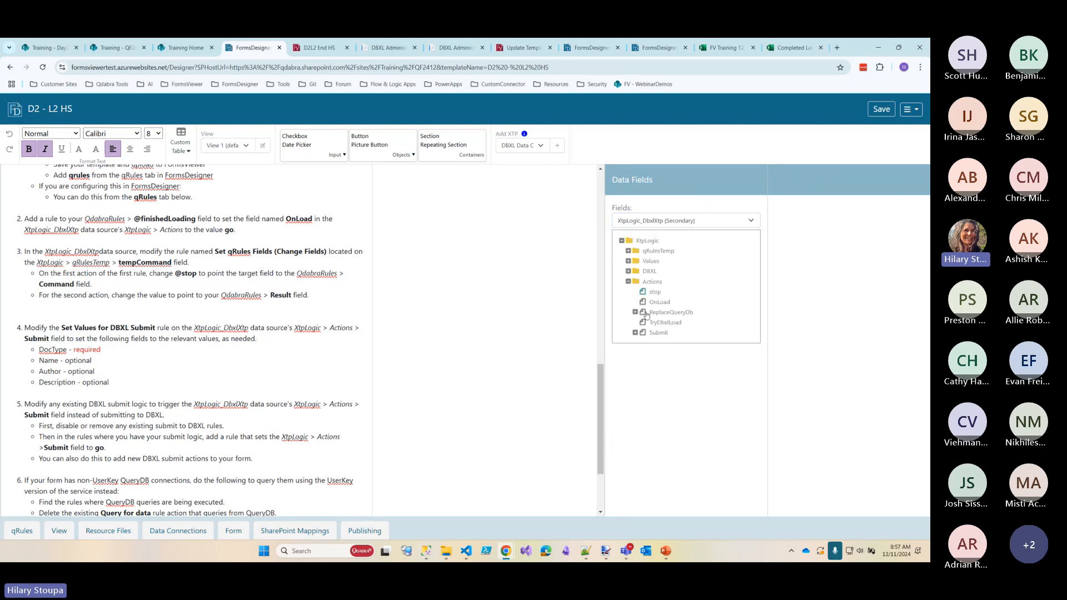
{"action": "double_click", "coordinate": [661, 333]}
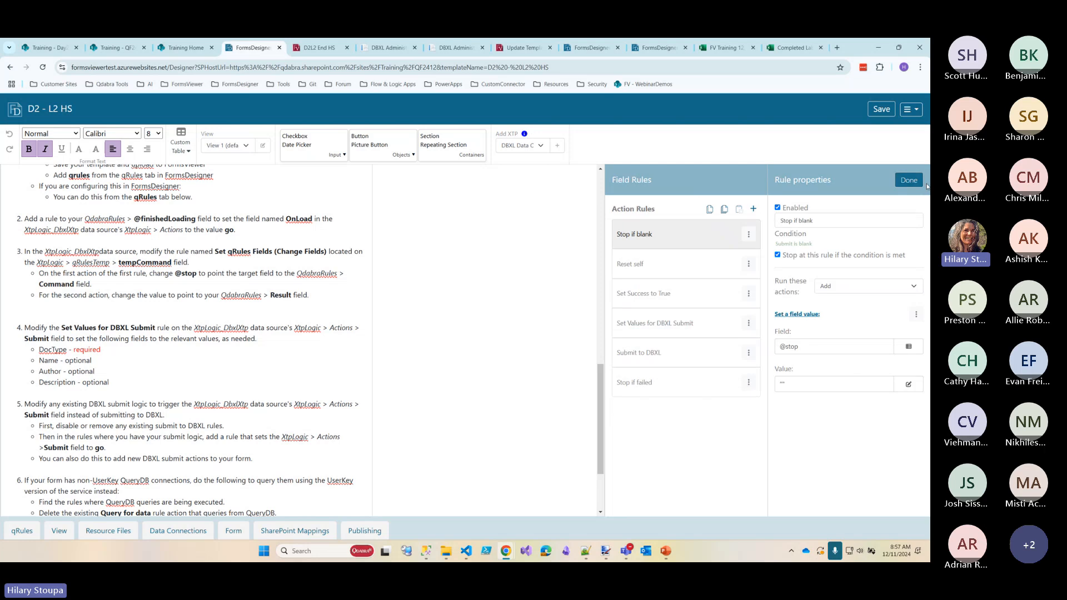
Change the Set Values for DBXL Submit rule's DocType value to "TrainingSurvey".
{"action": "left_click", "coordinate": [688, 323]}
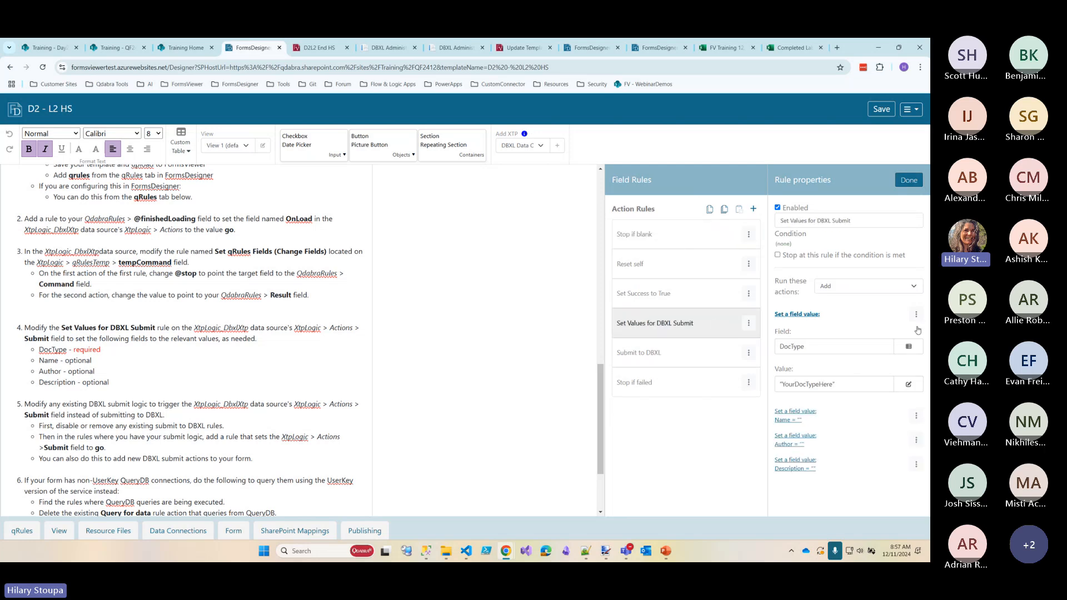
{"action": "left_click", "coordinate": [909, 384]}
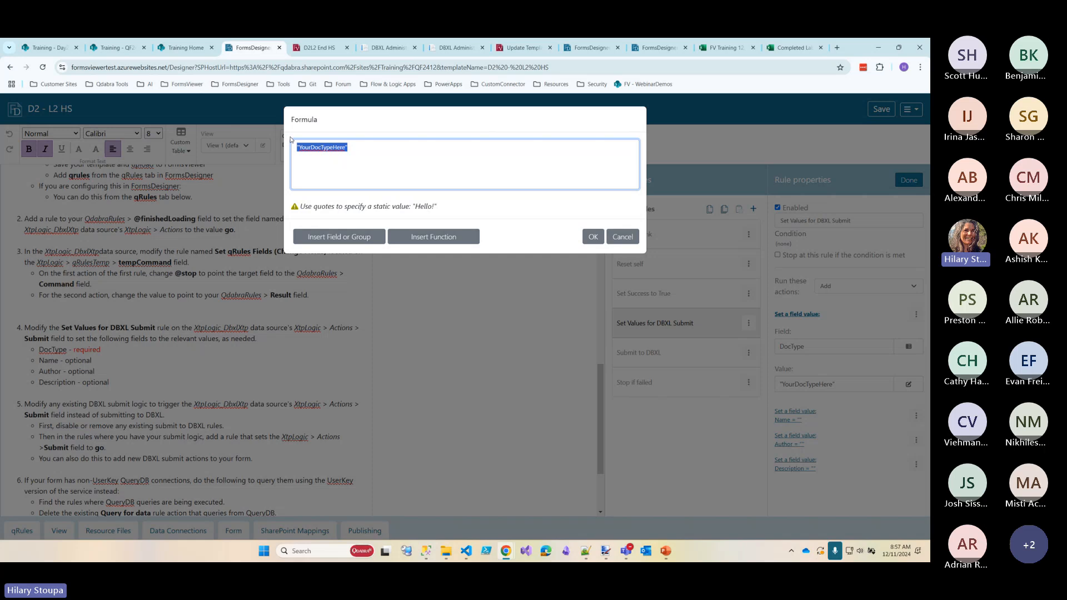
{"action": "type", "text": "\""}
{"action": "type", "text": "Ta"}
{"action": "type", "text": "rainingSurvey"}
{"action": "type", "text": "\""}
{"action": "left_click", "coordinate": [592, 238]}
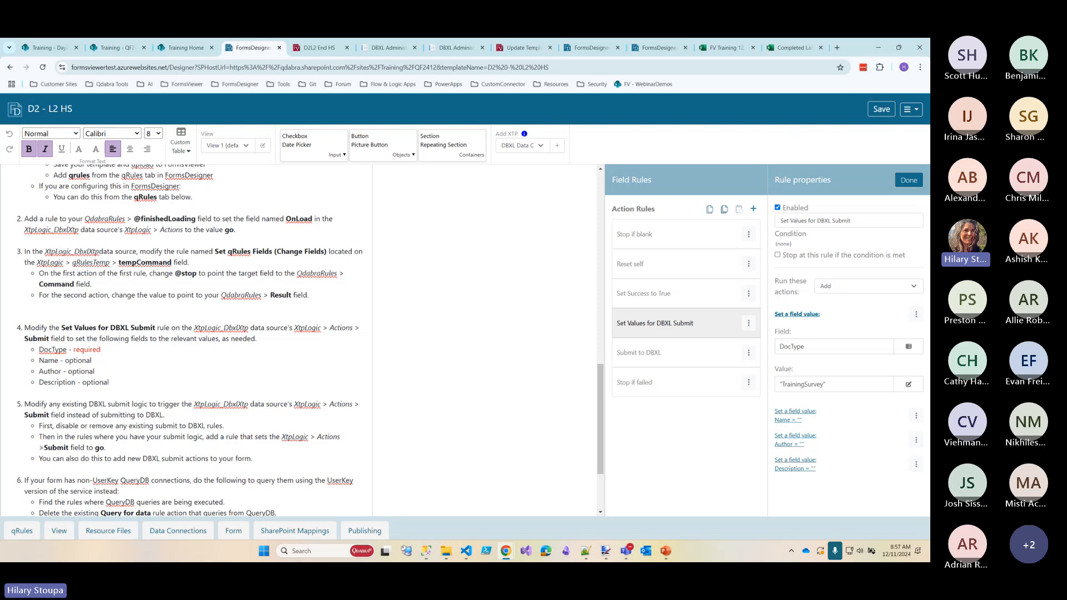
{"action": "scroll", "coordinate": [266, 314], "scroll_direction": "down", "scroll_amount": 3}
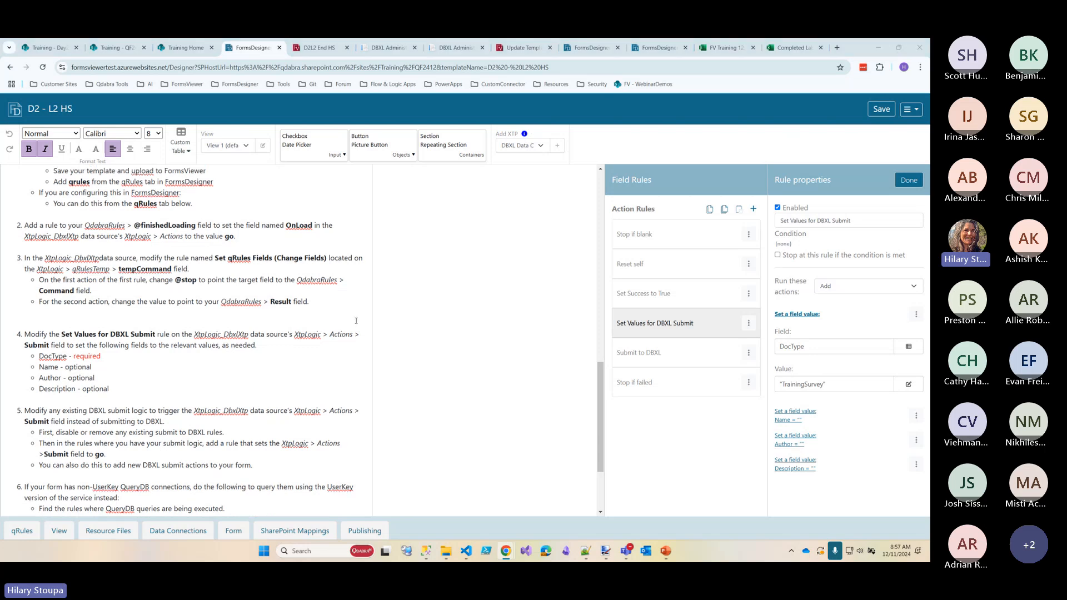
{"action": "left_click", "coordinate": [17, 492]}
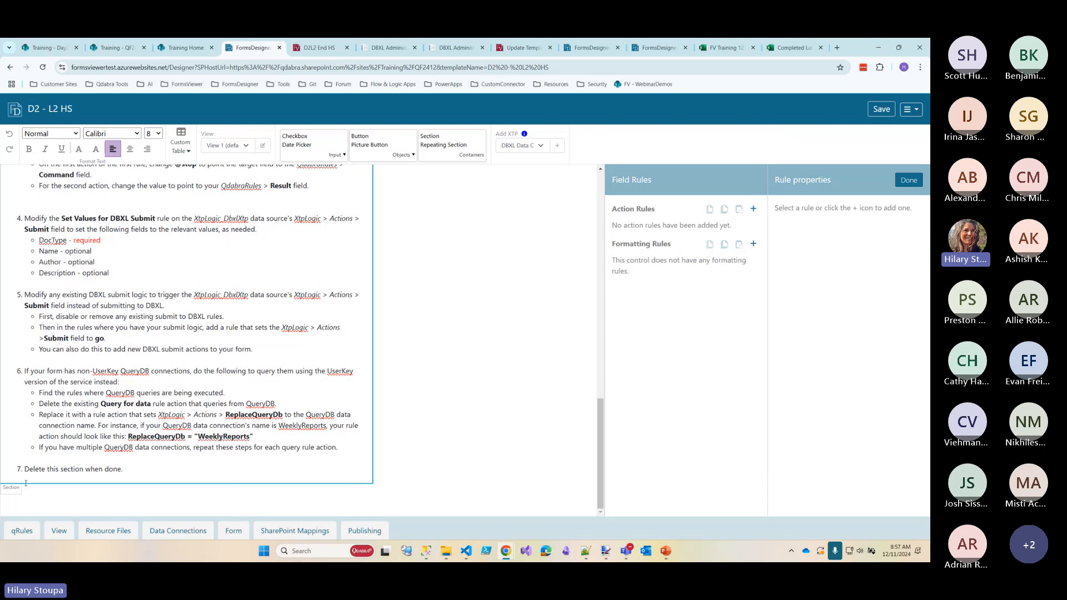
Delete the instructions section and briefly view the DBXL XTP documentation.
{"action": "key", "text": "Delete"}
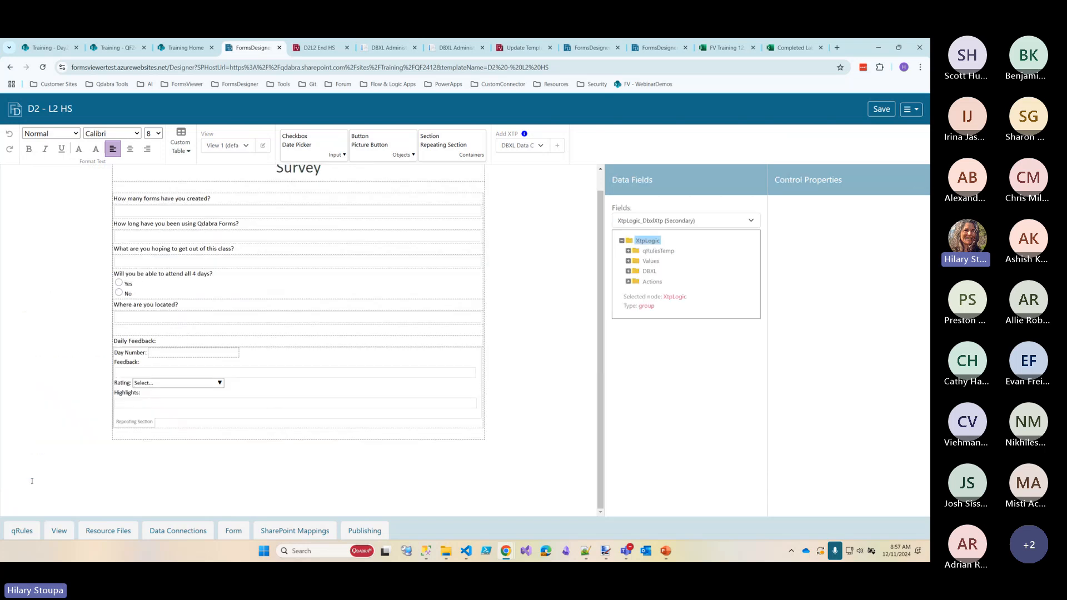
{"action": "left_click", "coordinate": [524, 134]}
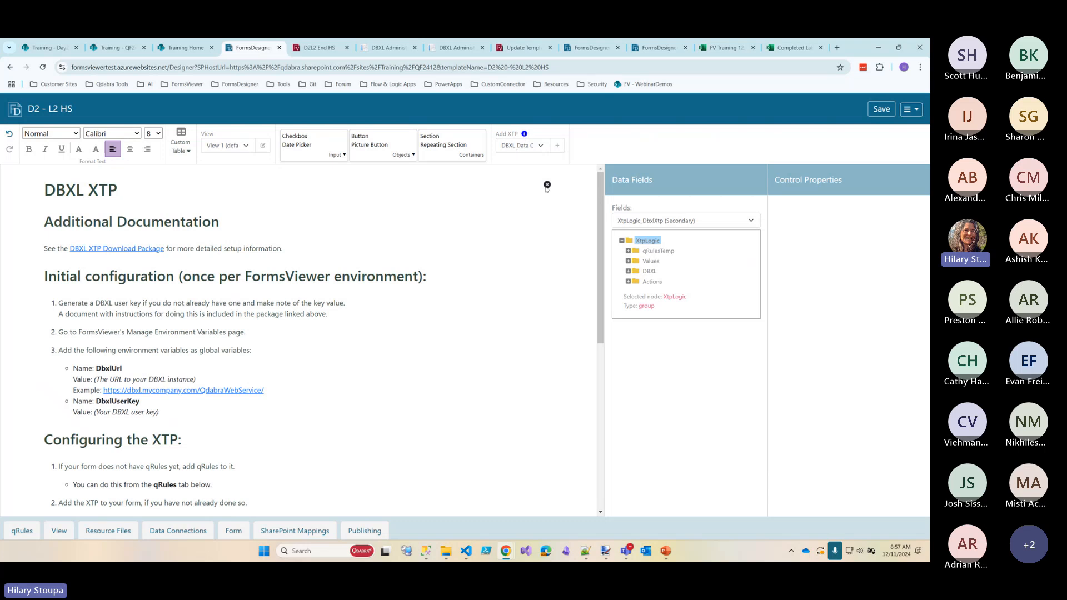
{"action": "left_click", "coordinate": [546, 185]}
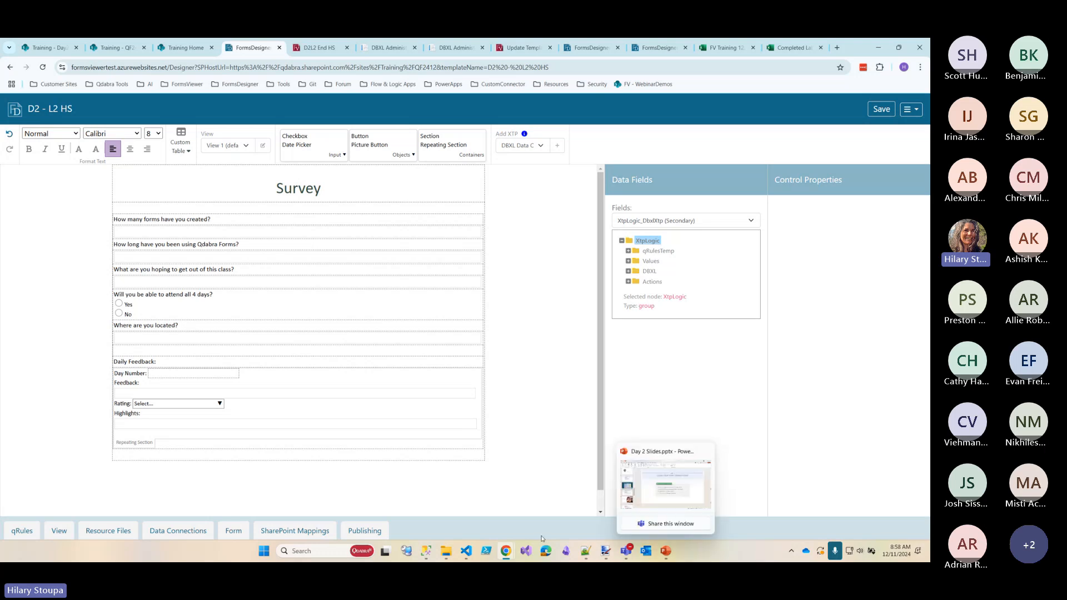
Move the training PDF window off the shared screen.
{"action": "mouse_move", "coordinate": [506, 552]}
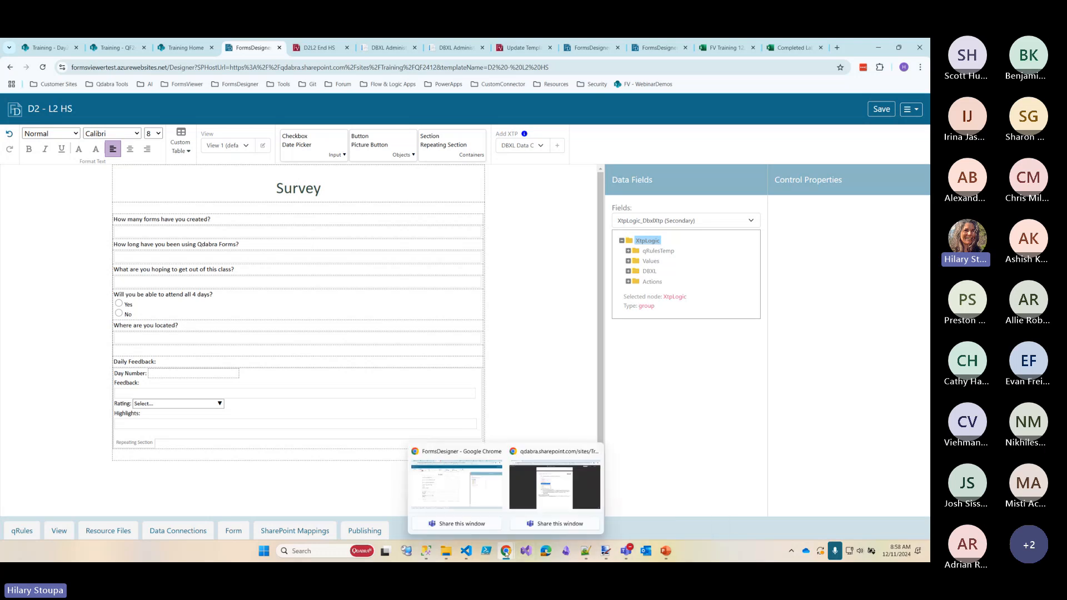
{"action": "left_click", "coordinate": [525, 494]}
{"action": "left_click_drag", "start_coordinate": [624, 57], "coordinate": [929, 58]}
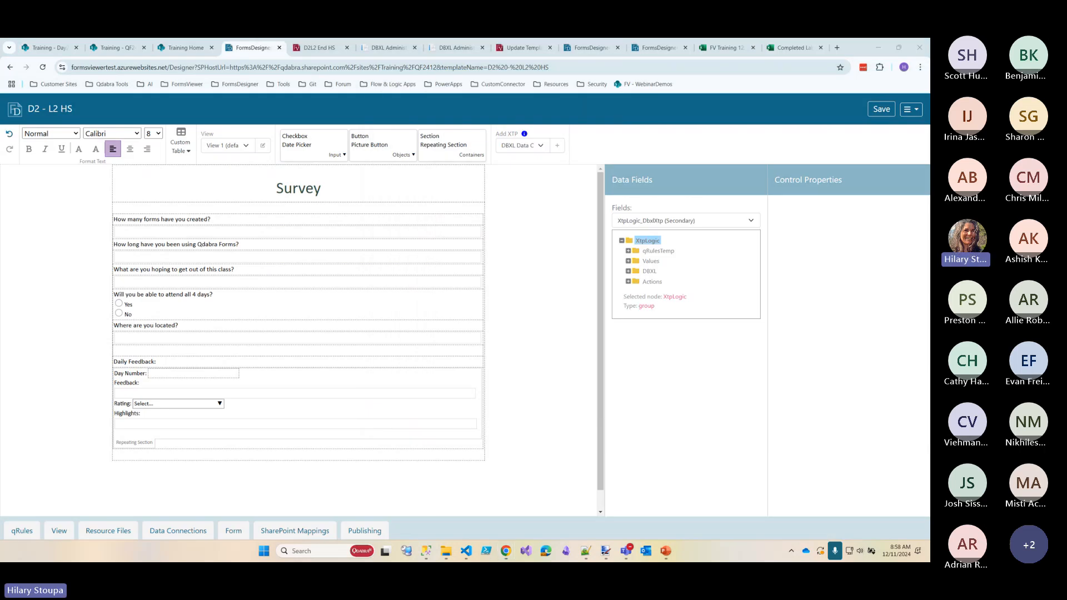
{"action": "left_click", "coordinate": [643, 225]}
Add a UserName field under myFields in the Main data source.
{"action": "left_click", "coordinate": [654, 232]}
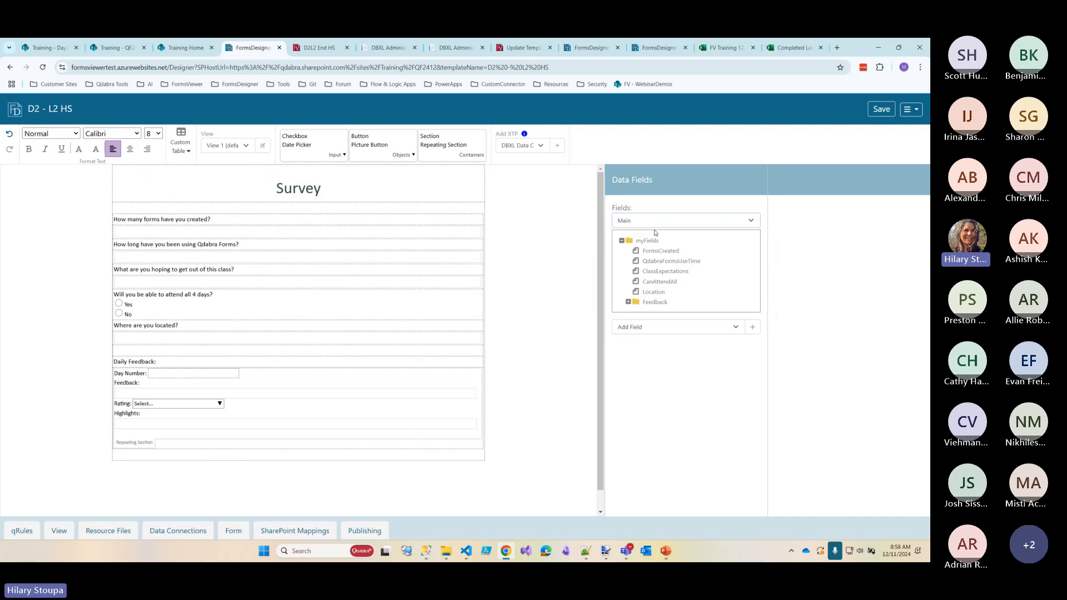
{"action": "left_click", "coordinate": [648, 241]}
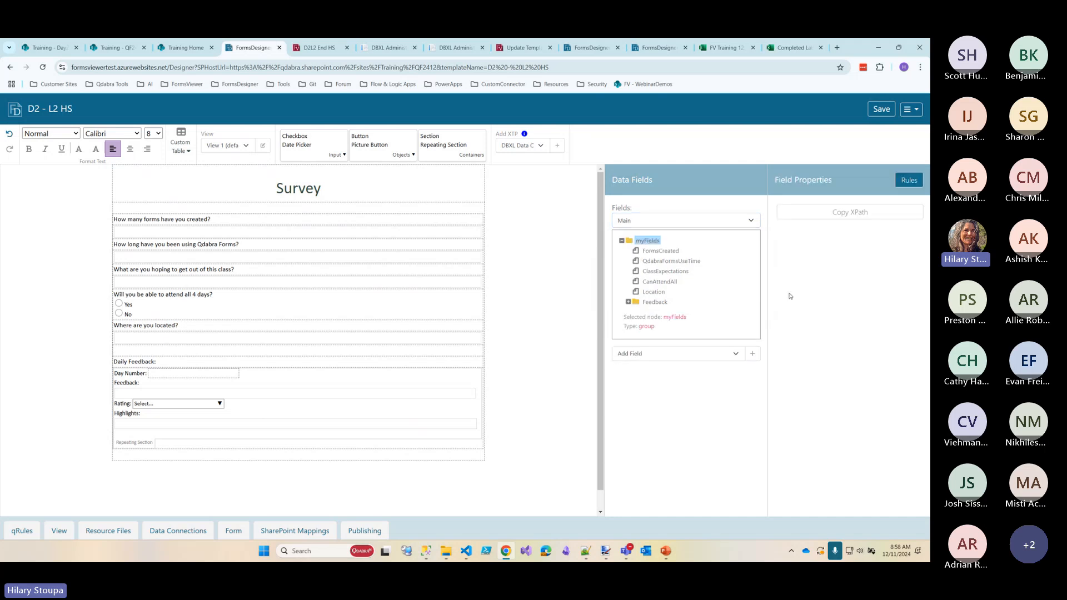
{"action": "left_click", "coordinate": [752, 354]}
{"action": "type", "text": "U"}
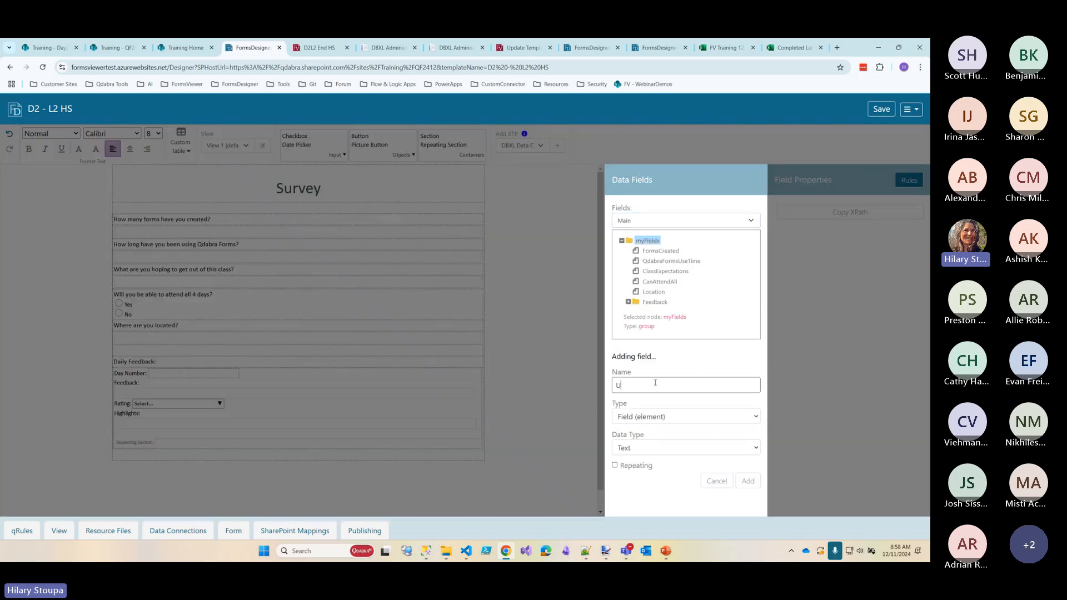
{"action": "type", "text": "serName"}
{"action": "left_click", "coordinate": [748, 481]}
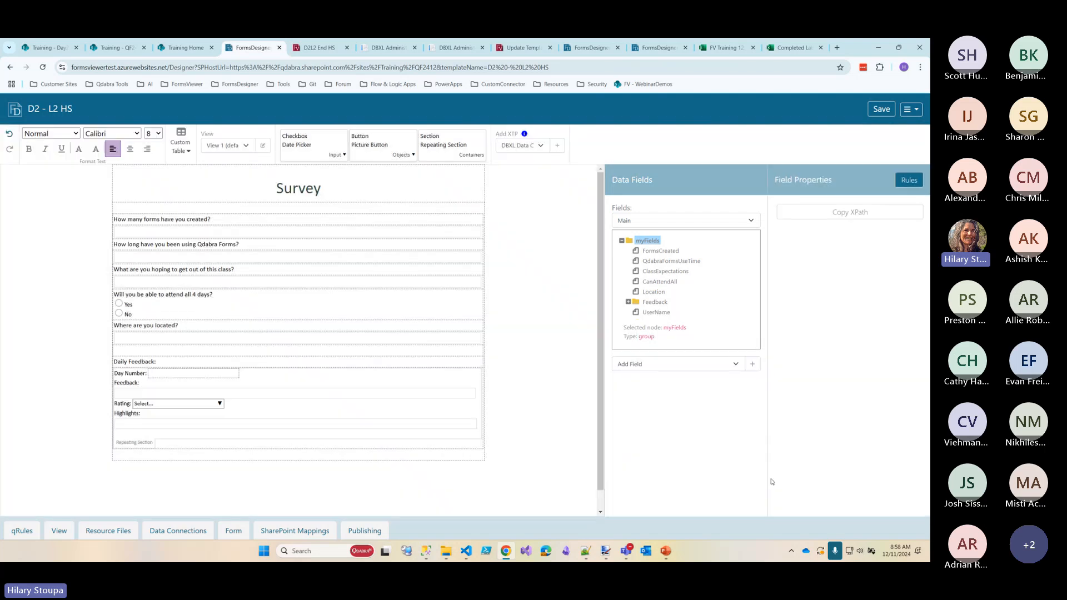
Create a rule named 'Set User Name' on QdabraRules finishedLoading.
{"action": "left_click", "coordinate": [700, 223]}
{"action": "left_click", "coordinate": [669, 257]}
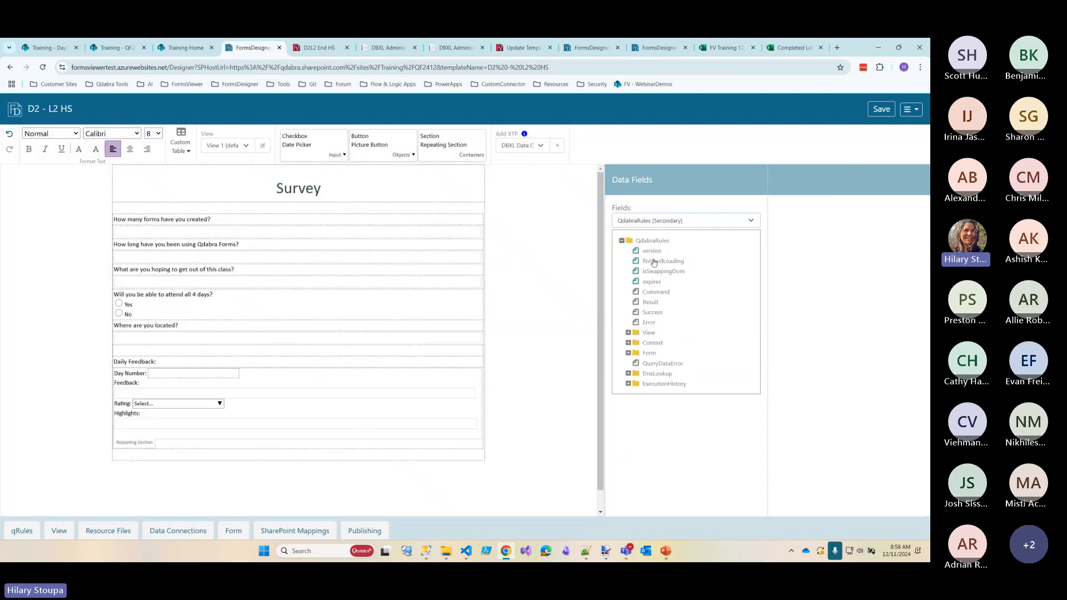
{"action": "left_click", "coordinate": [655, 262]}
{"action": "left_click", "coordinate": [909, 179]}
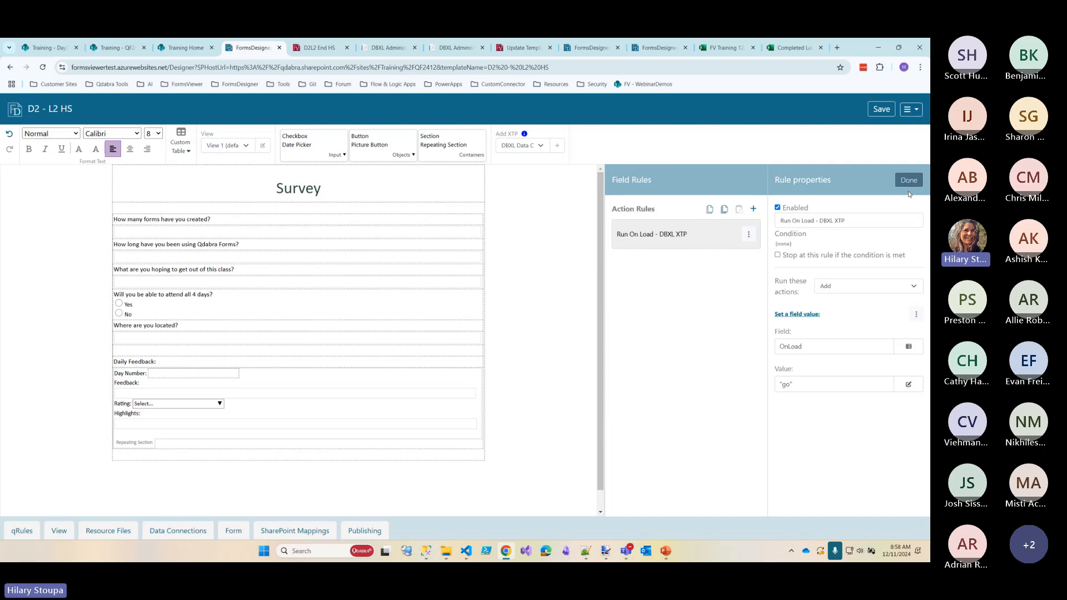
{"action": "left_click", "coordinate": [754, 208]}
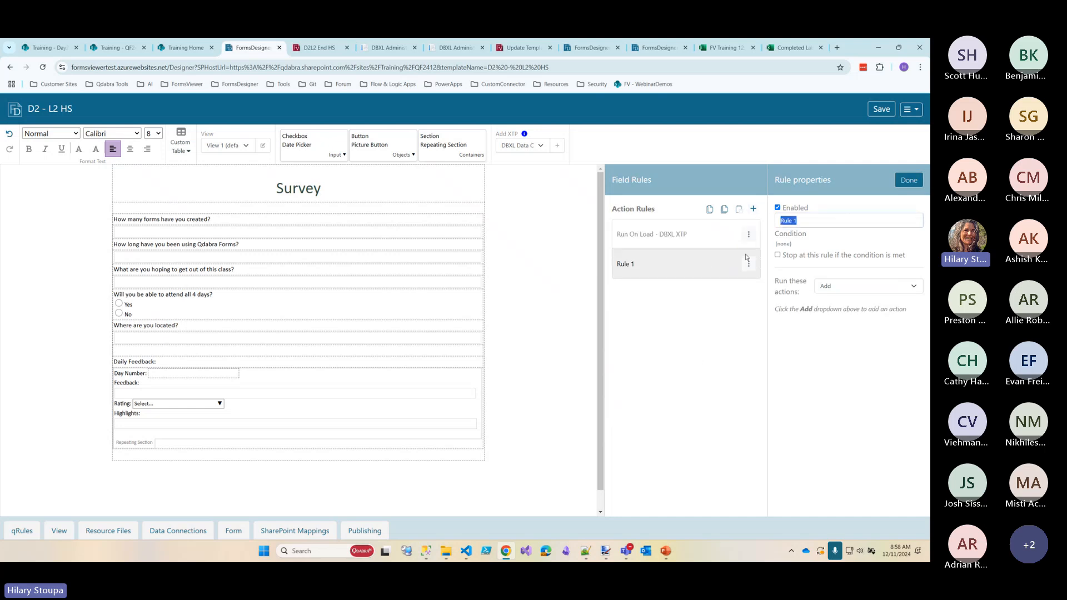
{"action": "type", "text": "Set User Name"}
Give the rule a Set a field value action targeting the Main UserName field.
{"action": "left_click", "coordinate": [857, 286]}
{"action": "left_click", "coordinate": [850, 322]}
{"action": "left_click", "coordinate": [907, 346]}
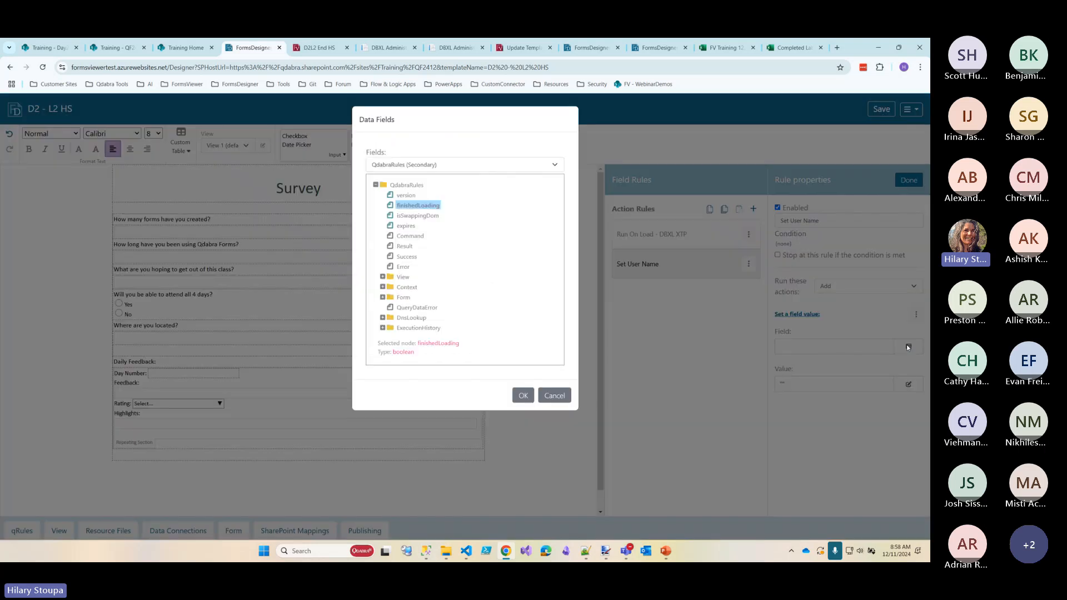
{"action": "left_click", "coordinate": [412, 165]}
{"action": "left_click", "coordinate": [418, 179]}
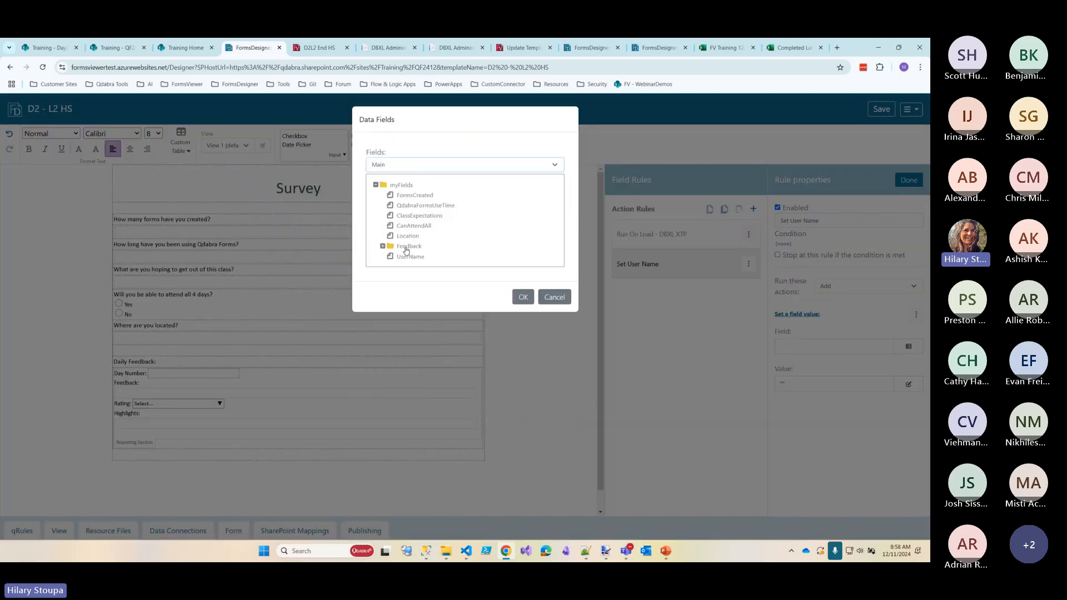
{"action": "left_click", "coordinate": [409, 256]}
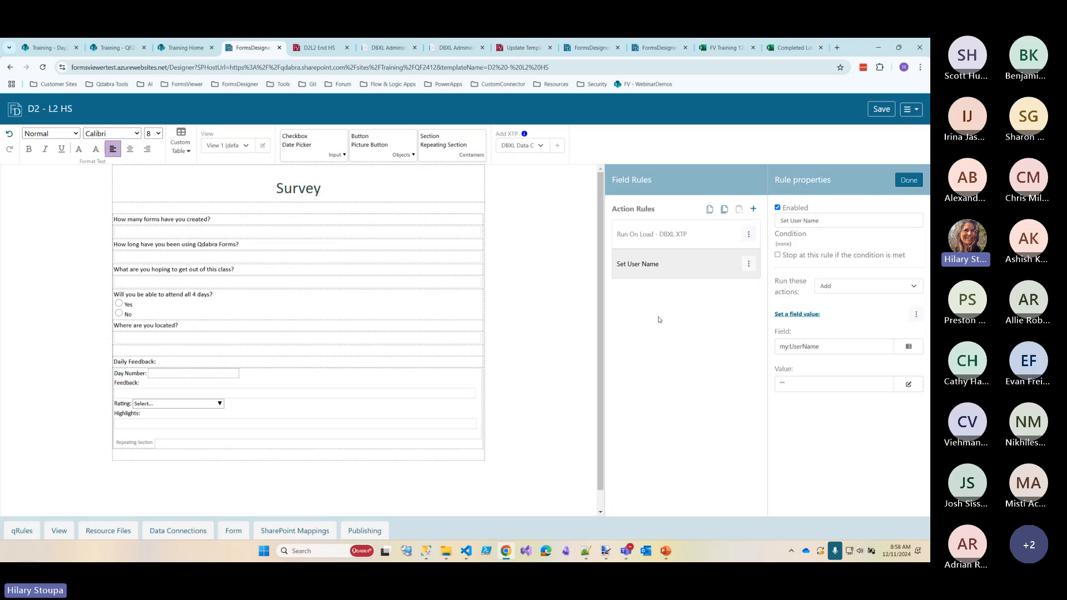
Set the value to the userName() function.
{"action": "left_click", "coordinate": [907, 384]}
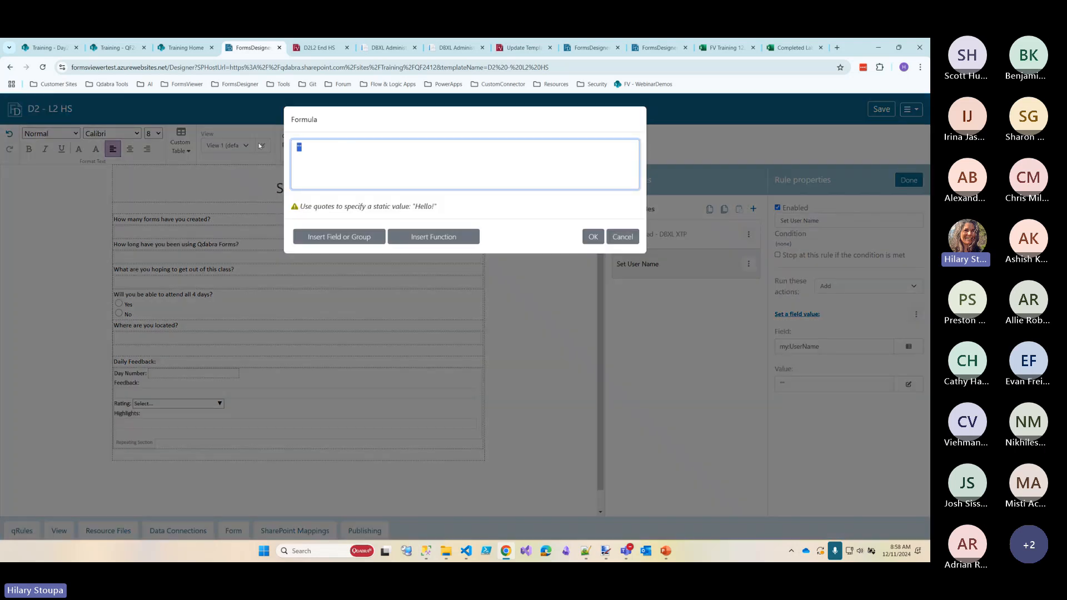
{"action": "left_click", "coordinate": [446, 244]}
{"action": "left_click", "coordinate": [406, 189]}
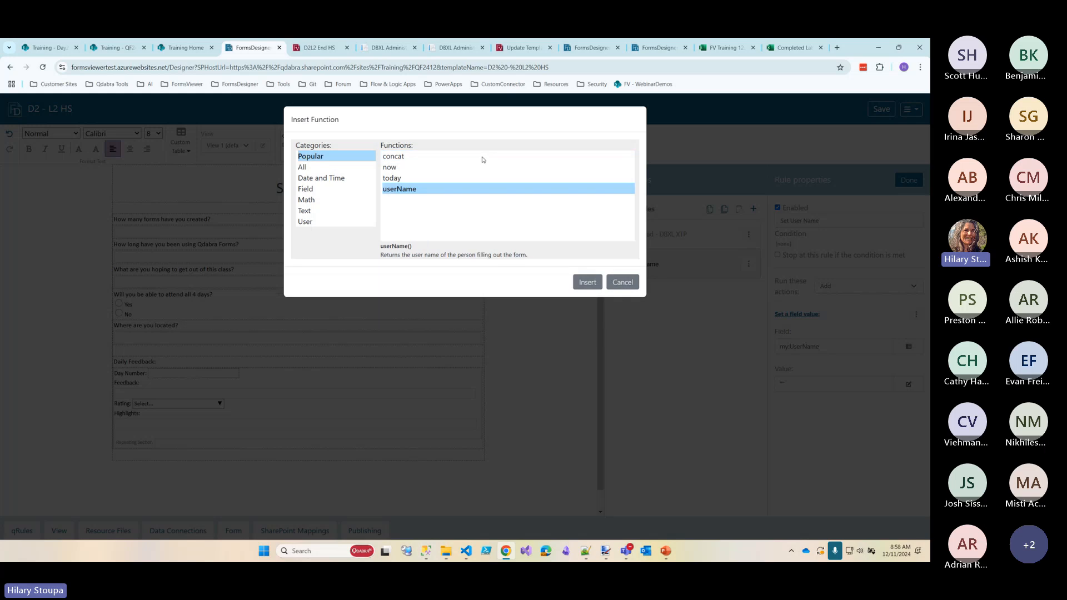
{"action": "left_click", "coordinate": [584, 282]}
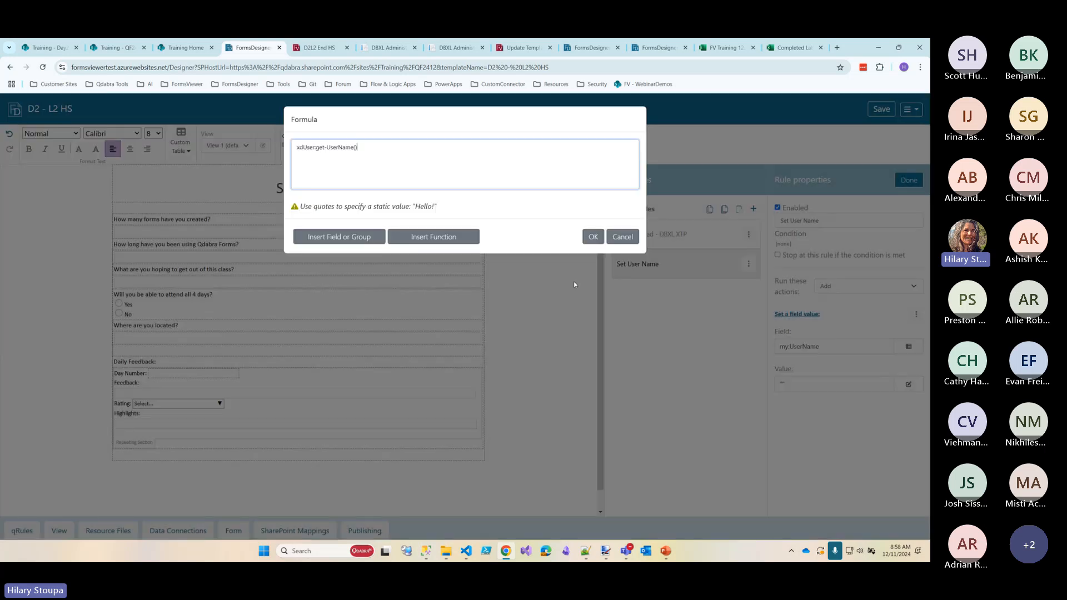
{"action": "left_click", "coordinate": [598, 237]}
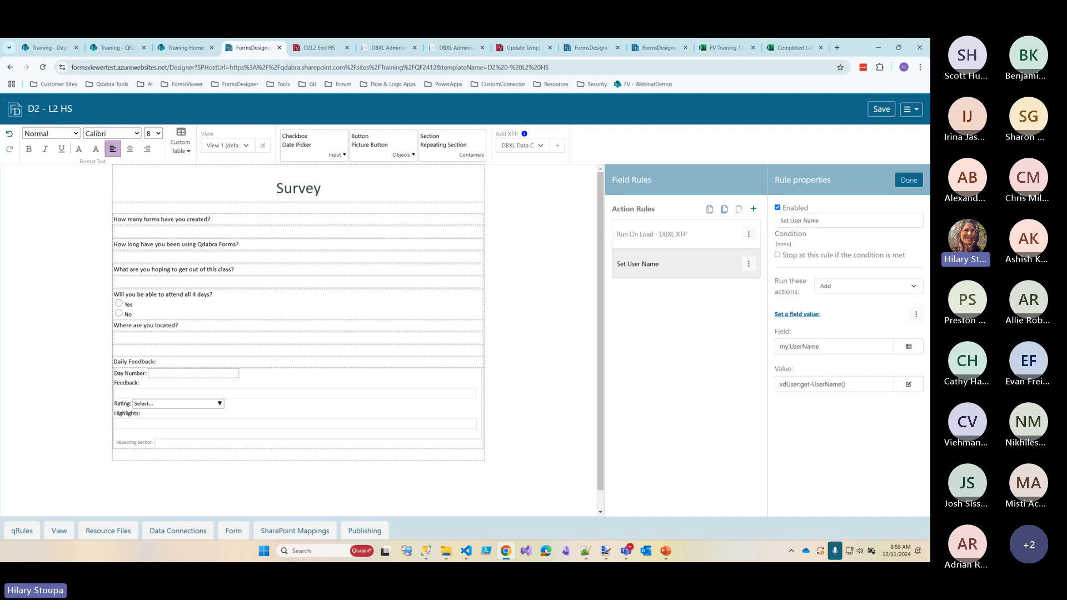
Add the condition UserName = "" to the Set User Name rule.
{"action": "left_click", "coordinate": [782, 244]}
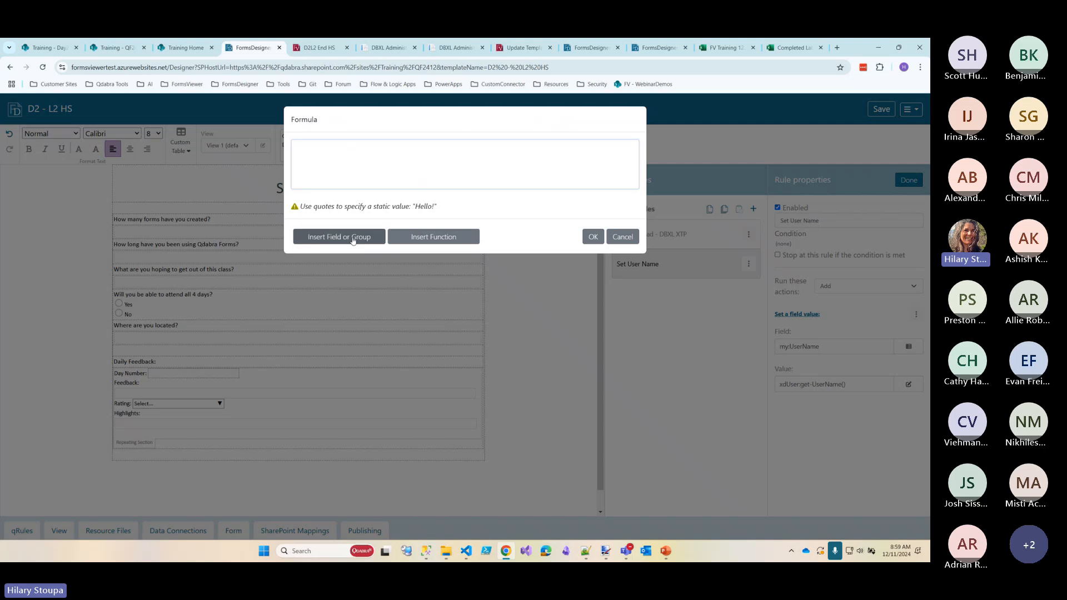
{"action": "left_click", "coordinate": [370, 243]}
{"action": "left_click", "coordinate": [433, 162]}
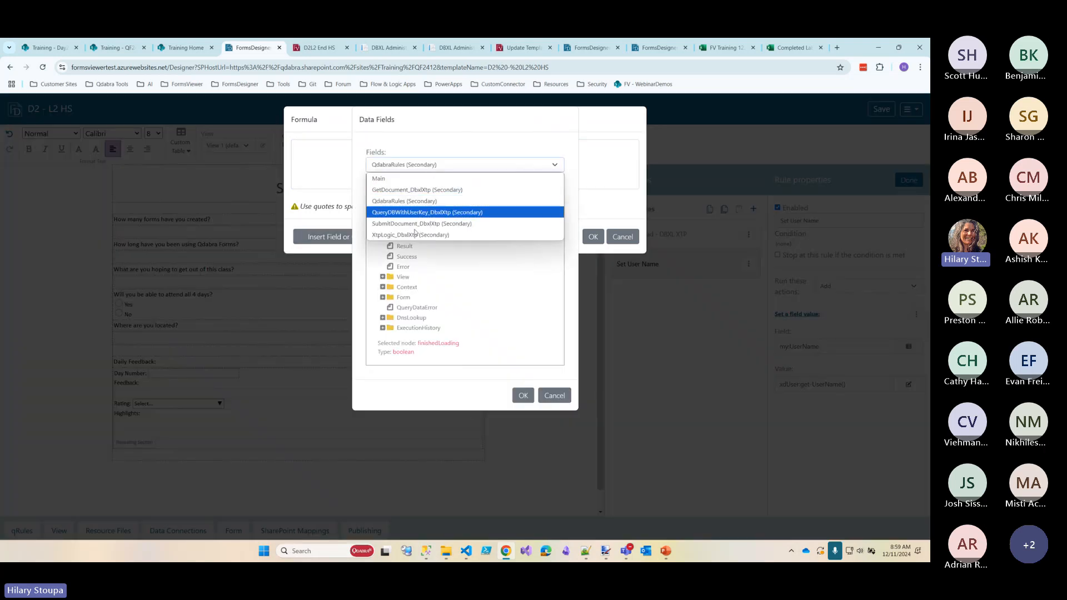
{"action": "left_click", "coordinate": [383, 179]}
{"action": "left_click", "coordinate": [523, 323]}
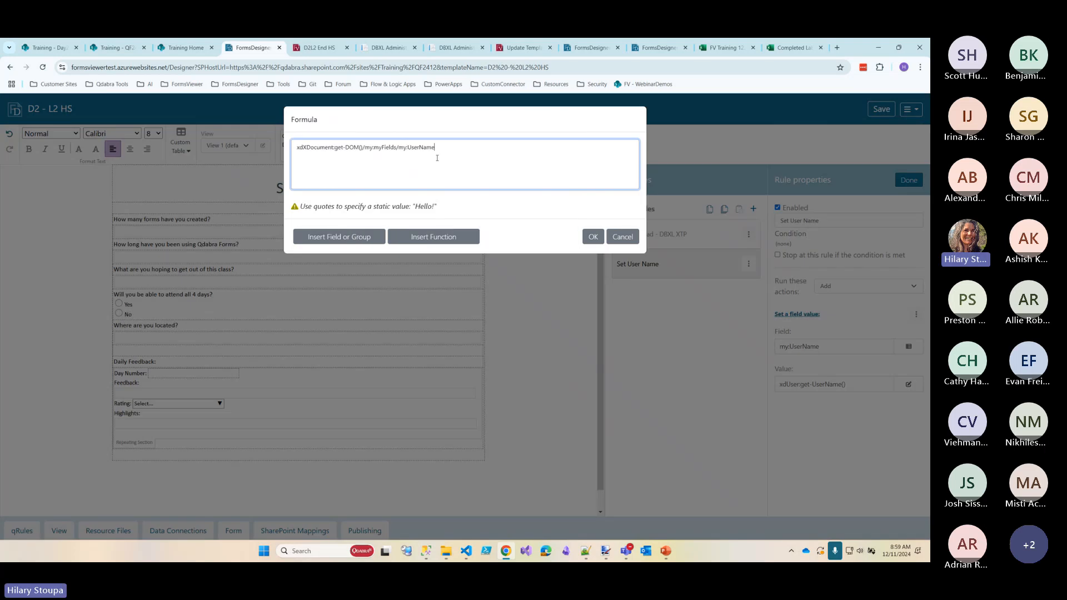
{"action": "type", "text": "= \""}
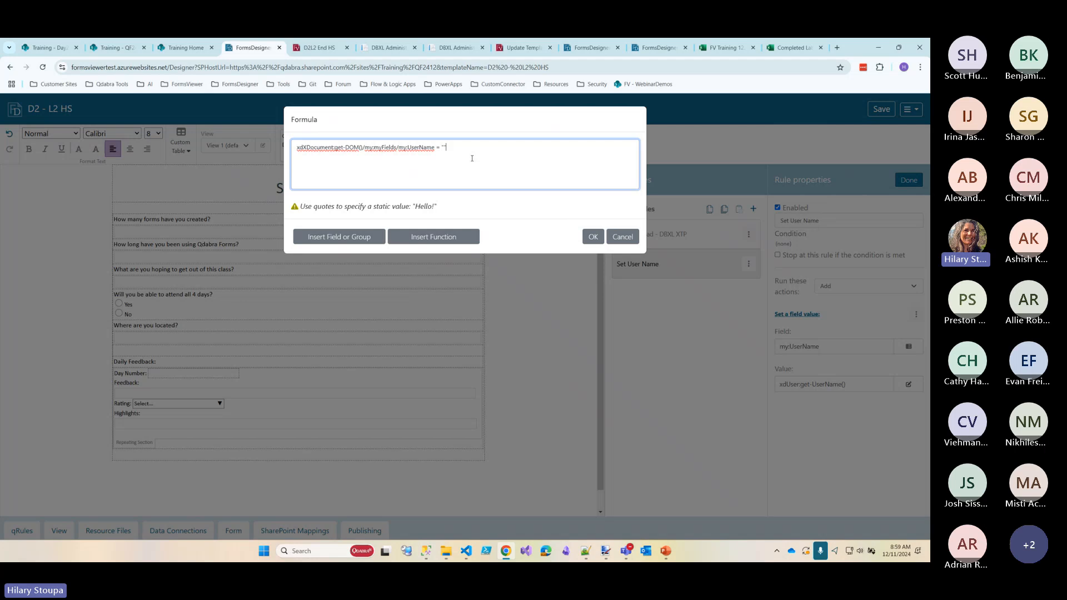
{"action": "left_click", "coordinate": [592, 237]}
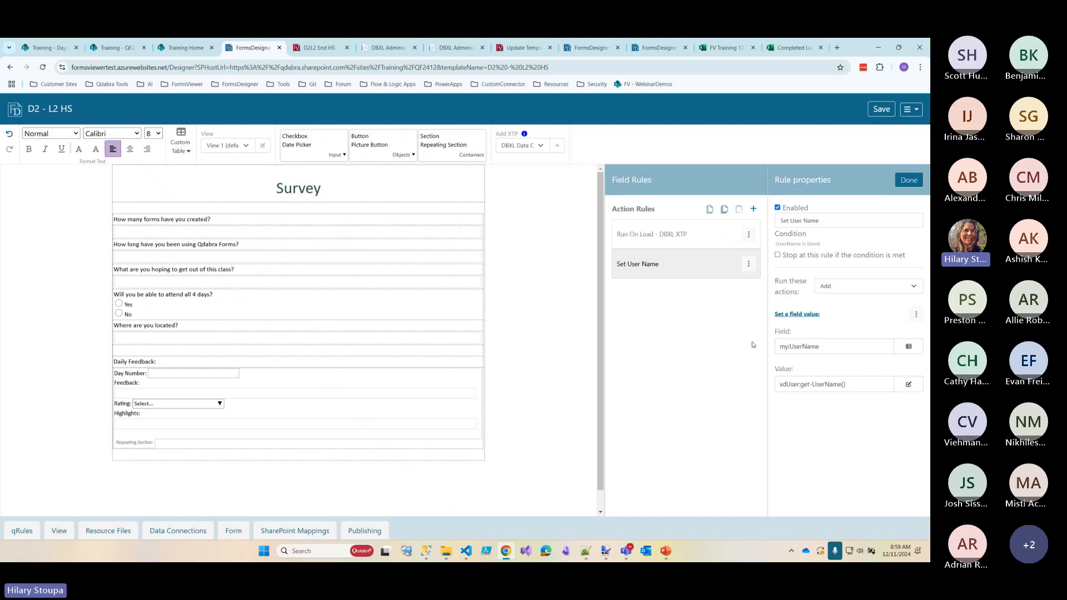
Insert a button labelled 'Submit' in the bottom form row.
{"action": "left_click", "coordinate": [267, 454]}
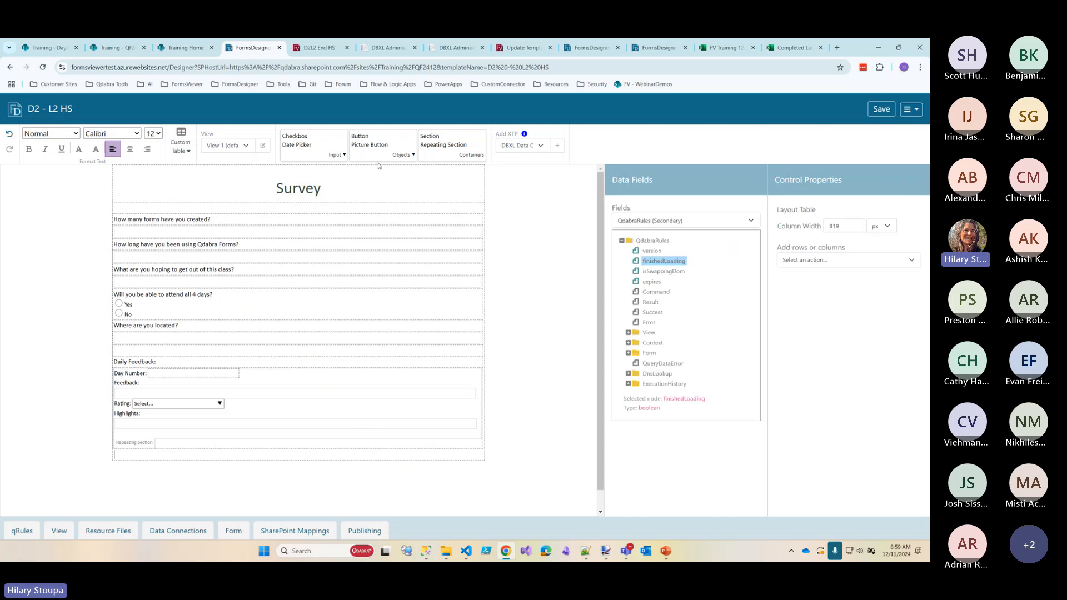
{"action": "left_click", "coordinate": [360, 136]}
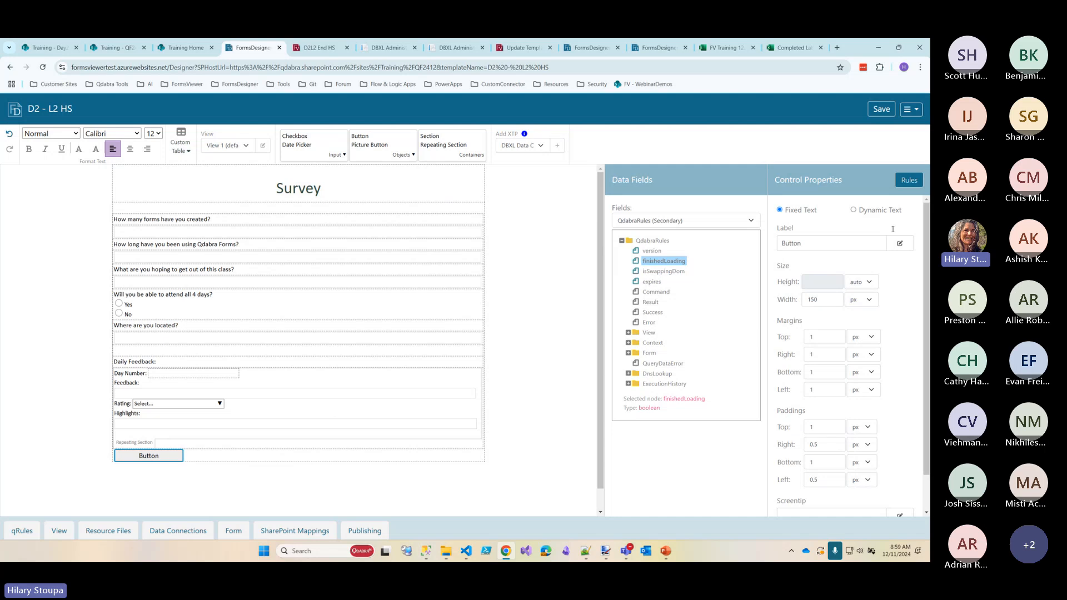
{"action": "left_click", "coordinate": [806, 244]}
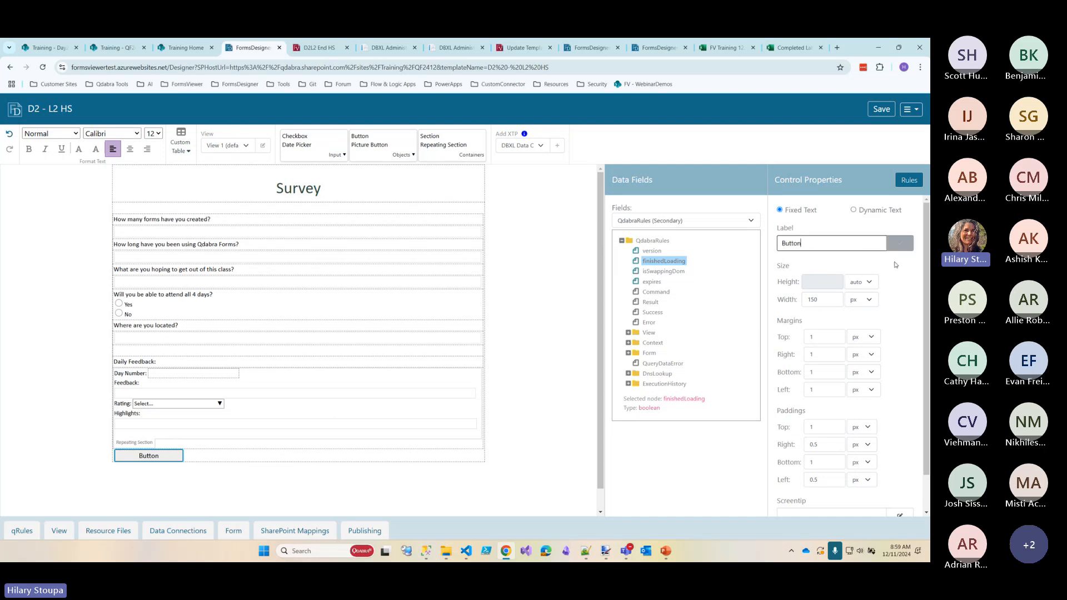
{"action": "key", "text": "BackSpace"}
{"action": "key", "text": "BackSpace"}
{"action": "key", "text": "BackSpace"}
{"action": "key", "text": "BackSpace"}
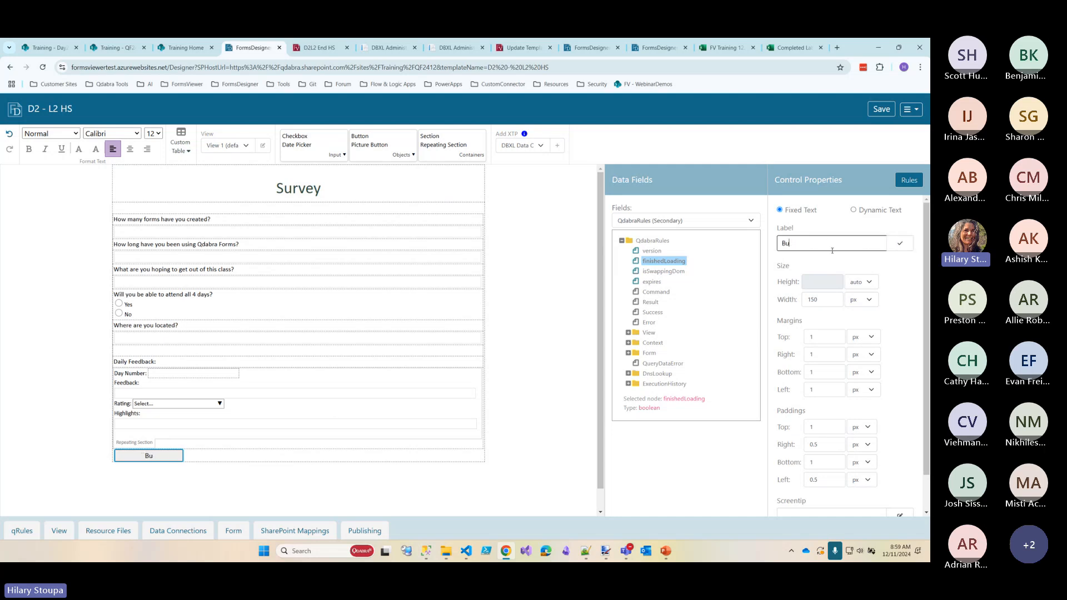
{"action": "key", "text": "BackSpace"}
{"action": "key", "text": "BackSpace"}
{"action": "type", "text": "Submit"}
Add a rule named 'Submit to DBXL' to the Submit button.
{"action": "scroll", "coordinate": [896, 444], "scroll_direction": "down", "scroll_amount": 1}
{"action": "left_click", "coordinate": [908, 179]}
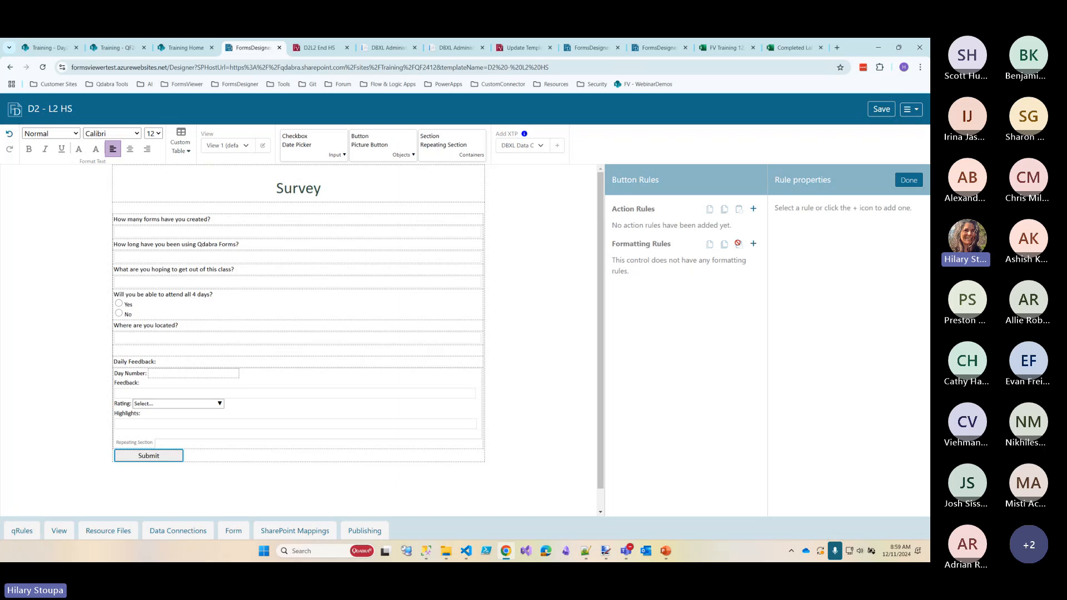
{"action": "left_click", "coordinate": [752, 208]}
{"action": "type", "text": "Sumb"}
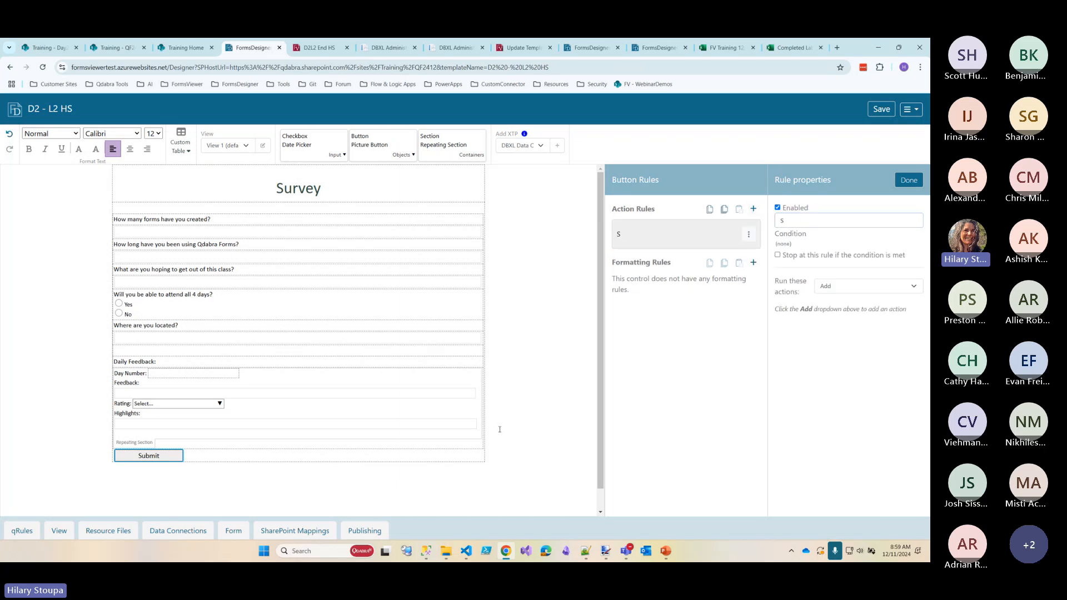
{"action": "key", "text": "BackSpace"}
{"action": "key", "text": "BackSpace"}
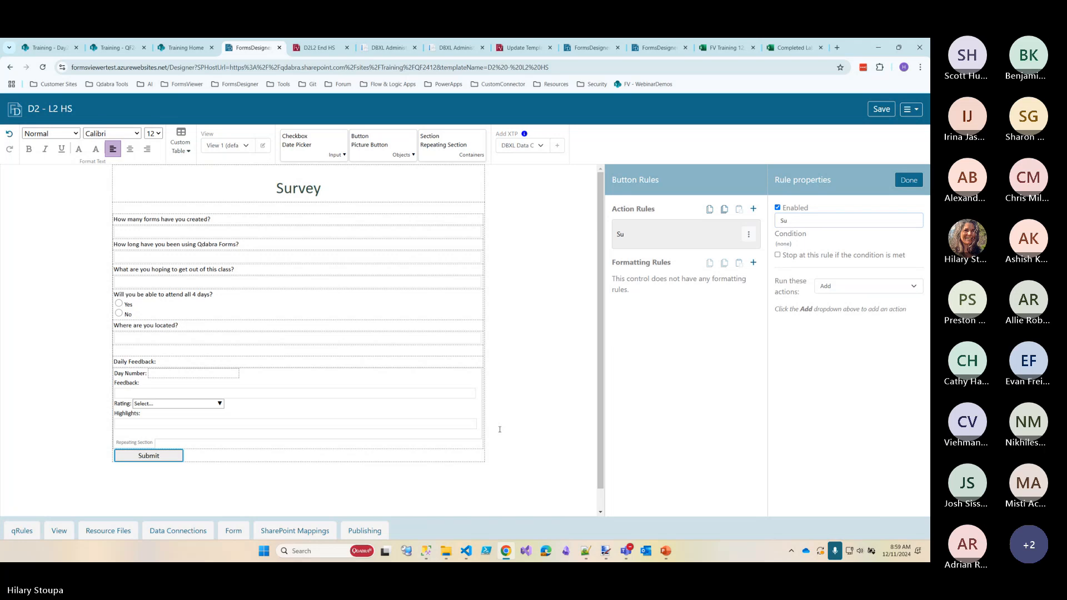
{"action": "type", "text": "bmit to DBXL"}
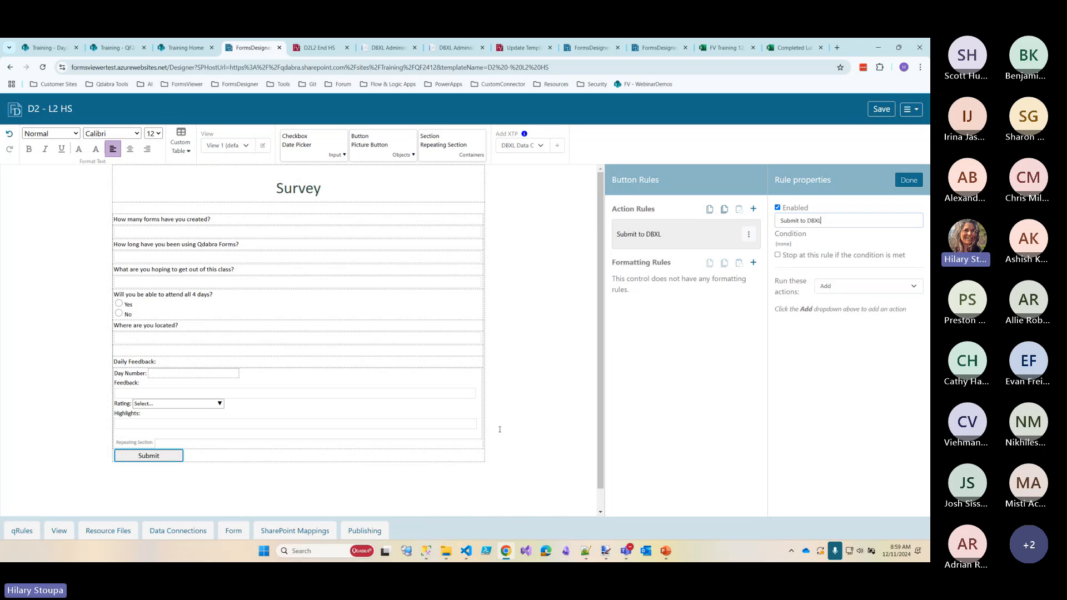
Give the rule a Set a field value action targeting XtpLogic_DbxlXtp Actions/Submit.
{"action": "left_click", "coordinate": [868, 287]}
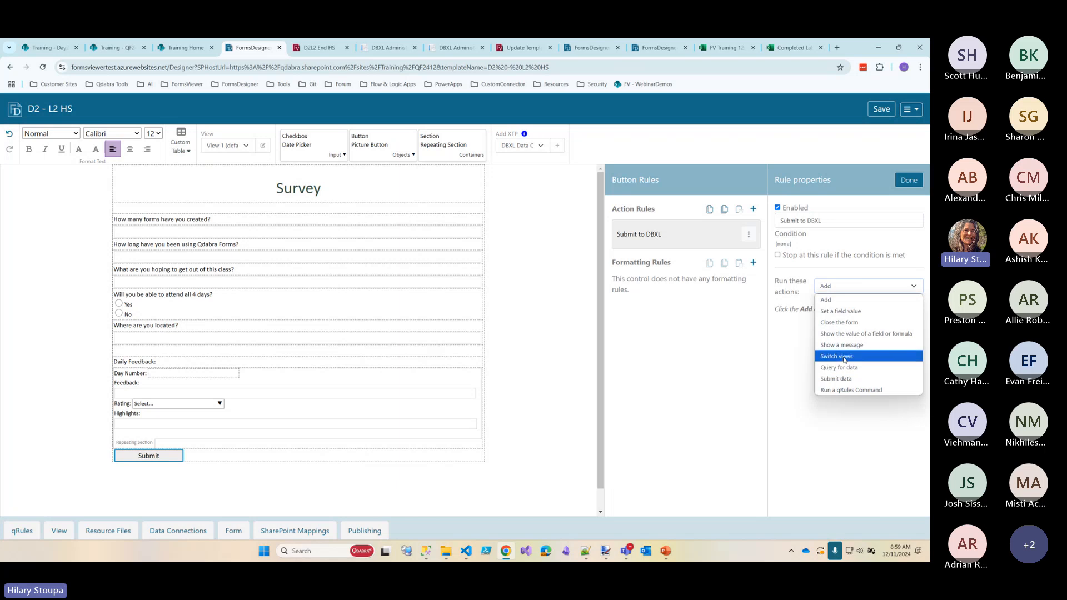
{"action": "left_click", "coordinate": [841, 311]}
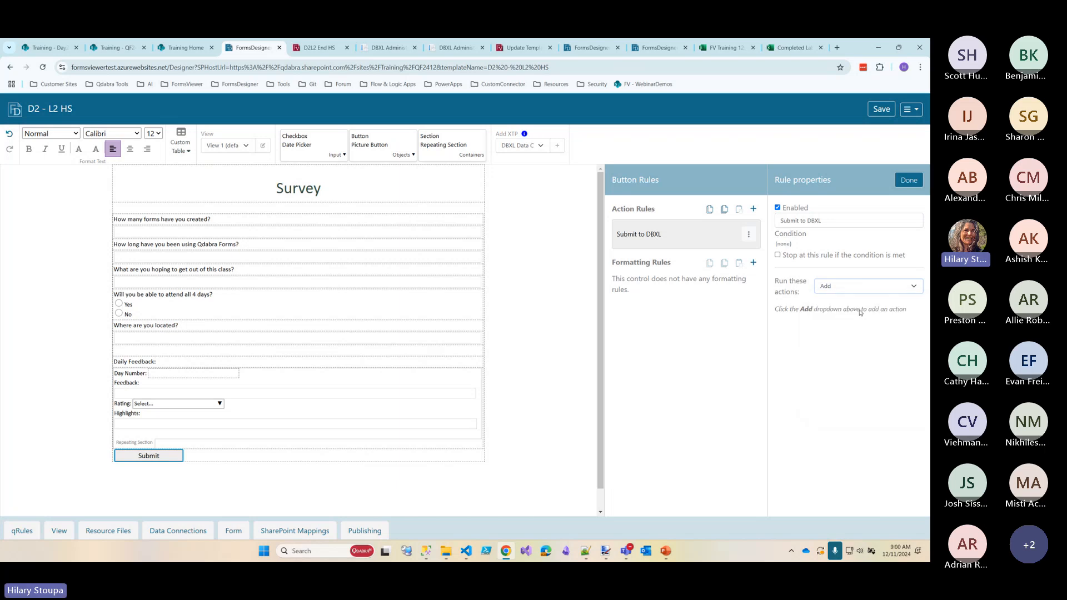
{"action": "left_click", "coordinate": [900, 348]}
{"action": "left_click", "coordinate": [465, 163]}
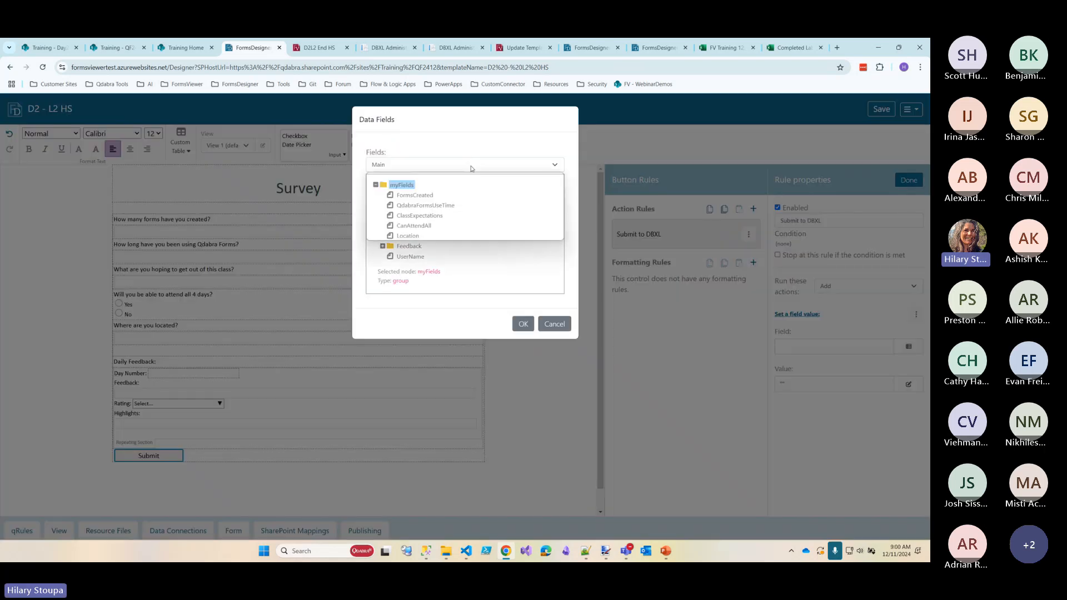
{"action": "left_click", "coordinate": [423, 235]}
{"action": "left_click", "coordinate": [382, 225]}
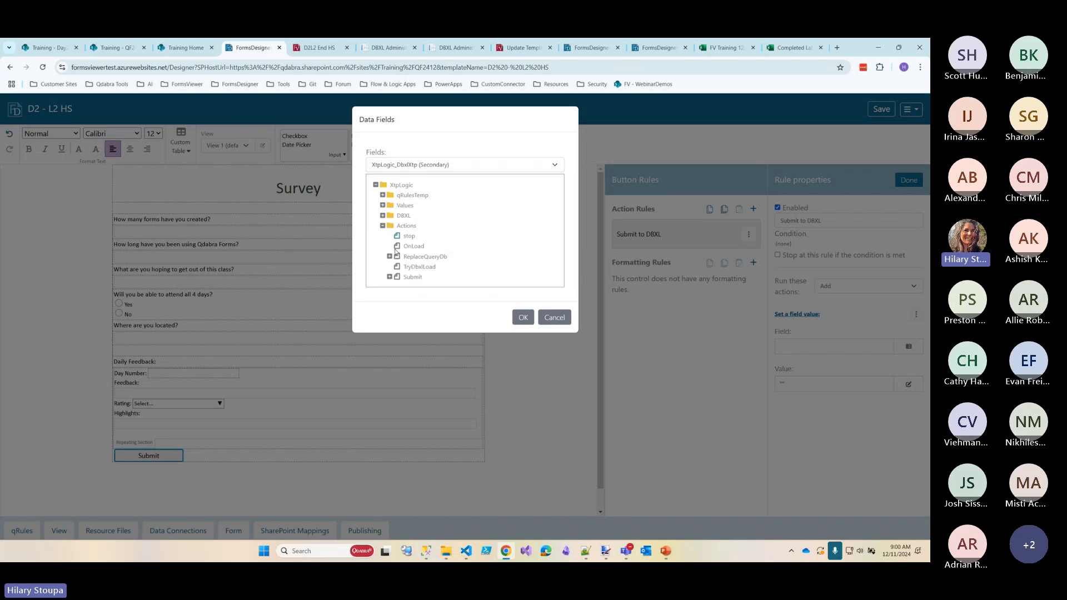
{"action": "left_click", "coordinate": [413, 276]}
{"action": "left_click", "coordinate": [517, 347]}
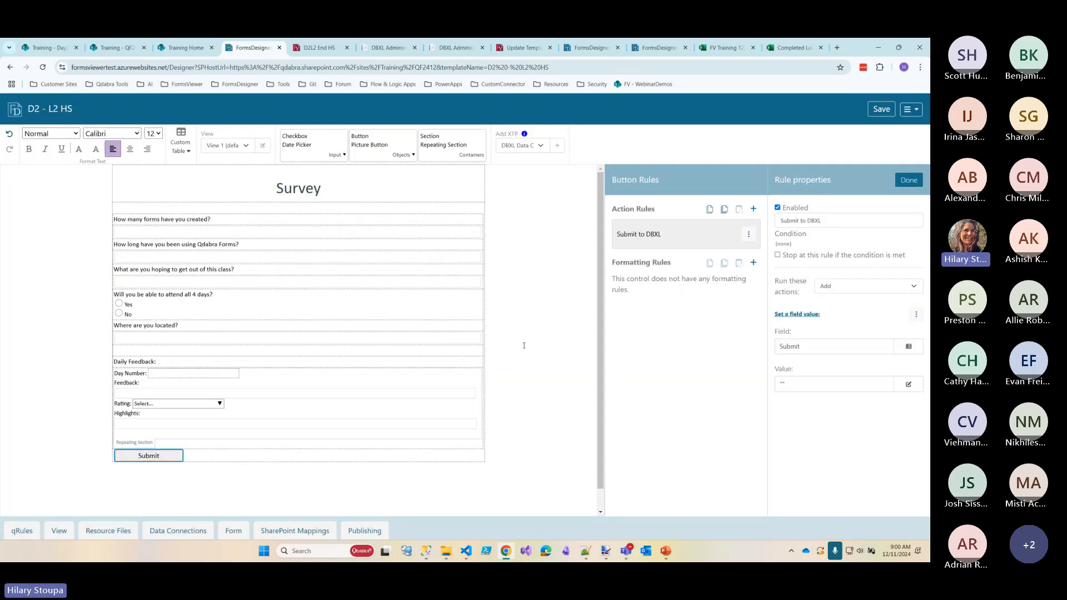
Set the Submit action's value to "go".
{"action": "left_click", "coordinate": [907, 384]}
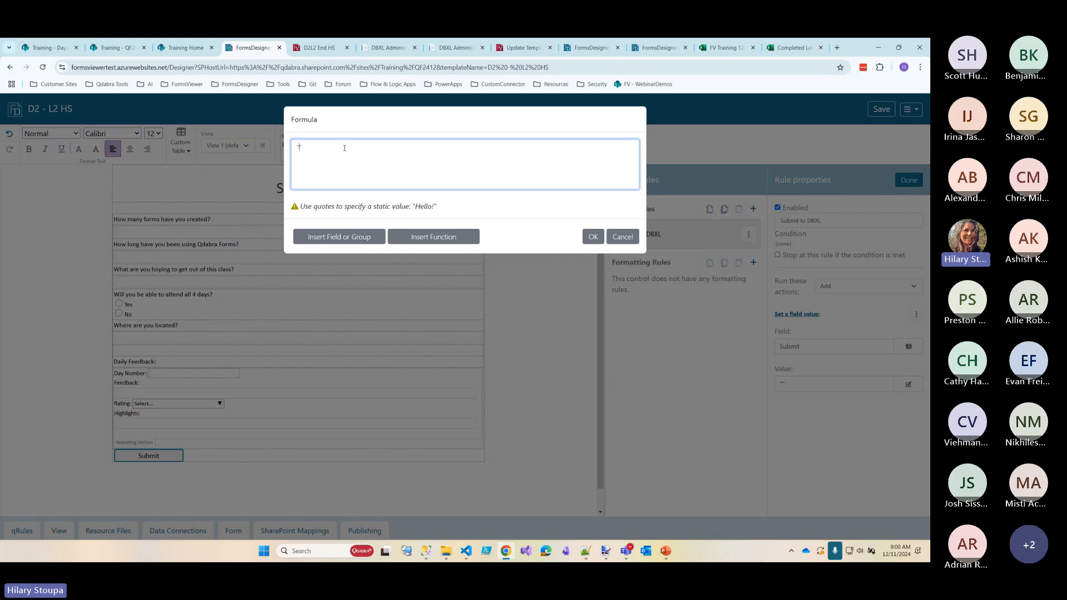
{"action": "type", "text": "\"go\""}
{"action": "left_click", "coordinate": [593, 237]}
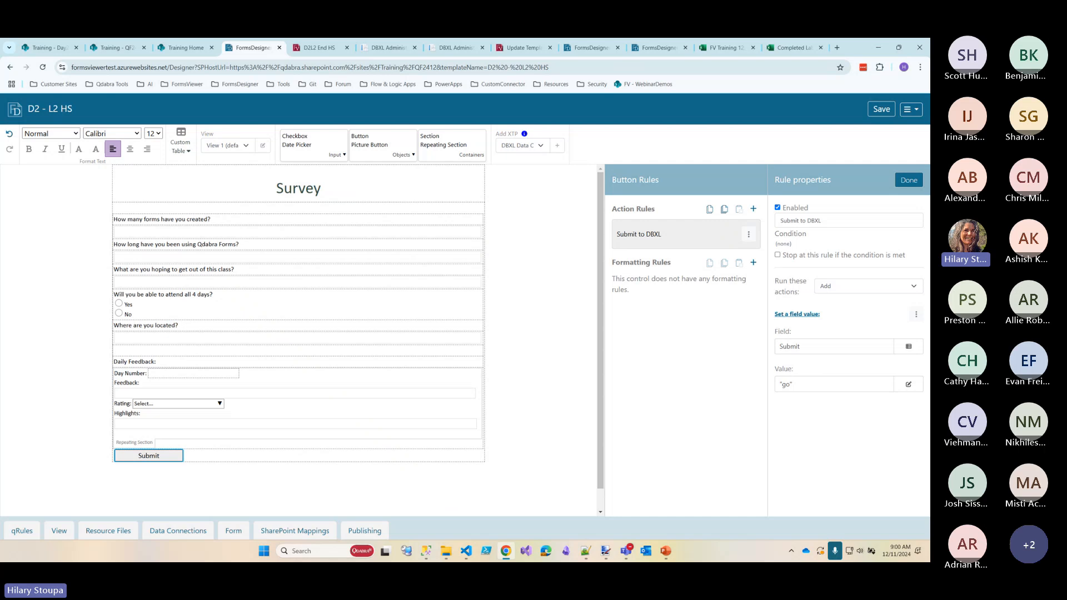
{"action": "left_click", "coordinate": [393, 49]}
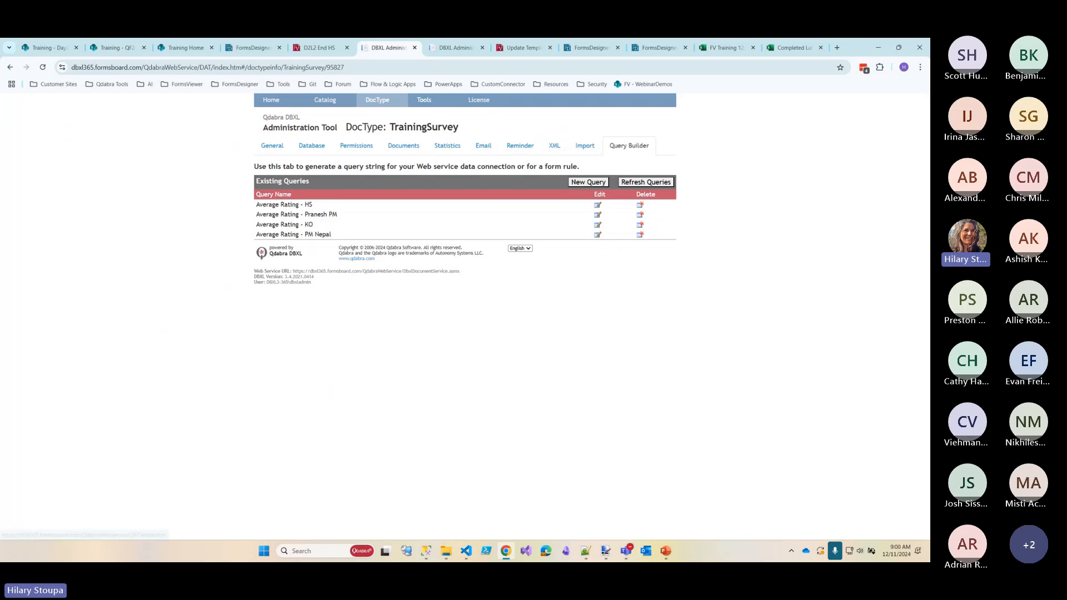
Highlight the TrainingSurvey document type and page address, then start a New Query.
{"action": "left_click_drag", "start_coordinate": [462, 131], "coordinate": [389, 128]}
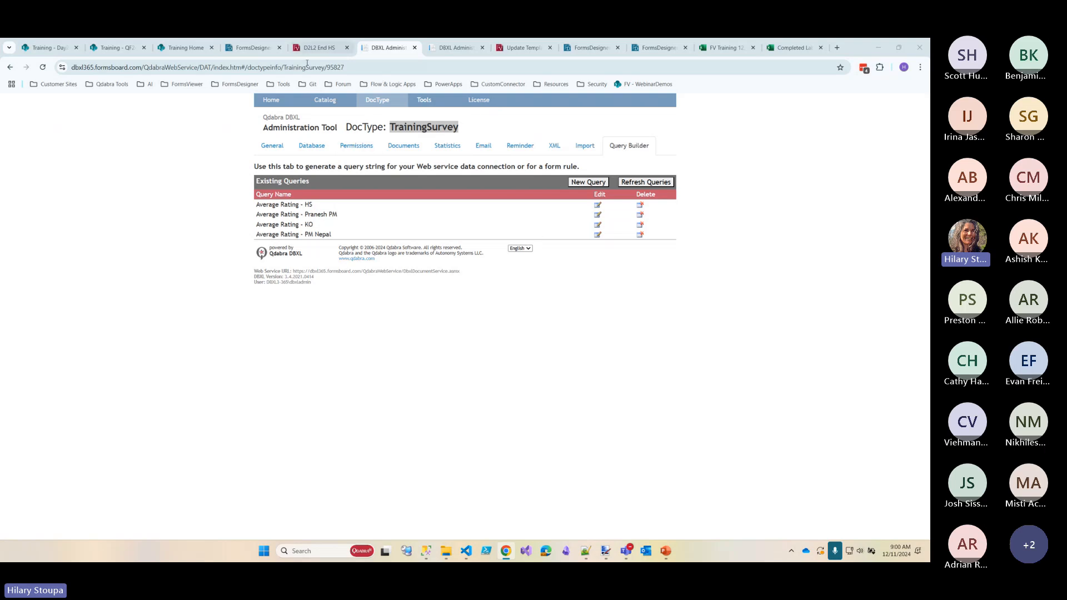
{"action": "left_click_drag", "start_coordinate": [345, 67], "coordinate": [80, 61]}
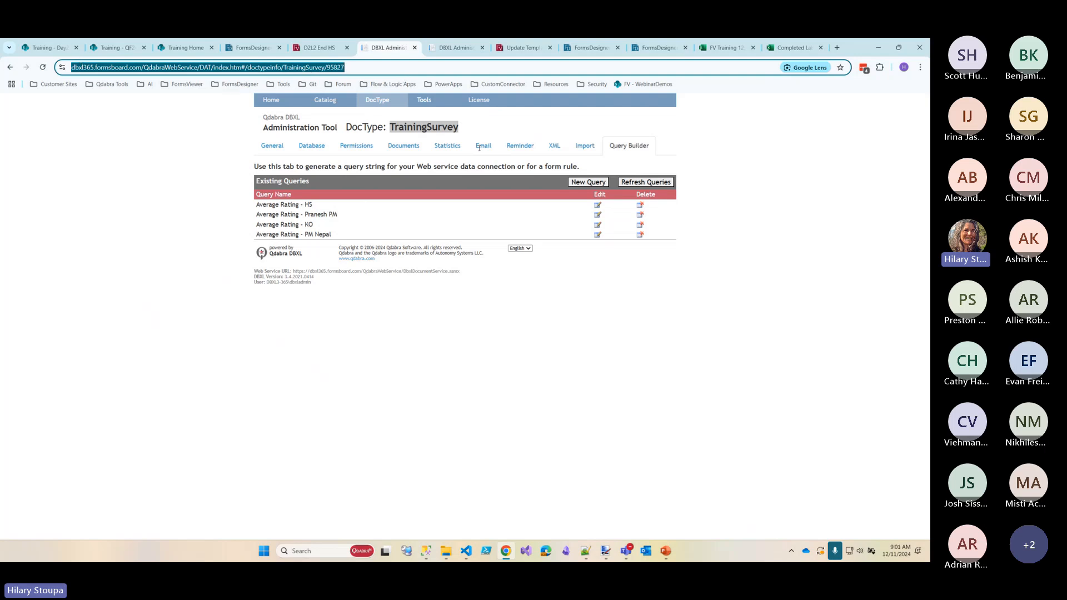
{"action": "left_click", "coordinate": [593, 183]}
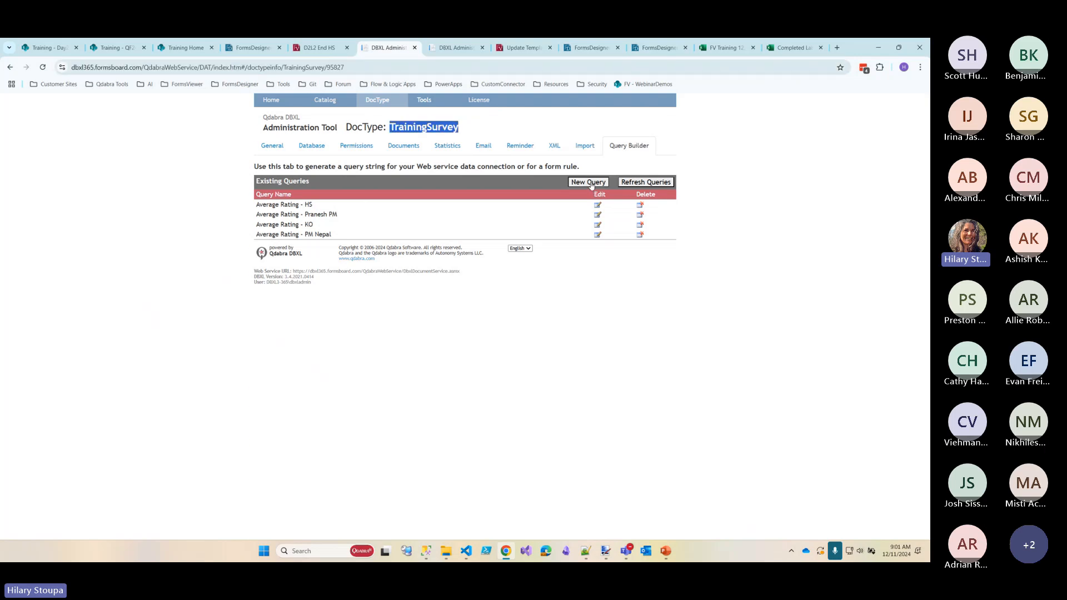
Describe the query as 'Average Rating' plus the author's name, use the Training database, and refresh the schema.
{"action": "left_click", "coordinate": [306, 217]}
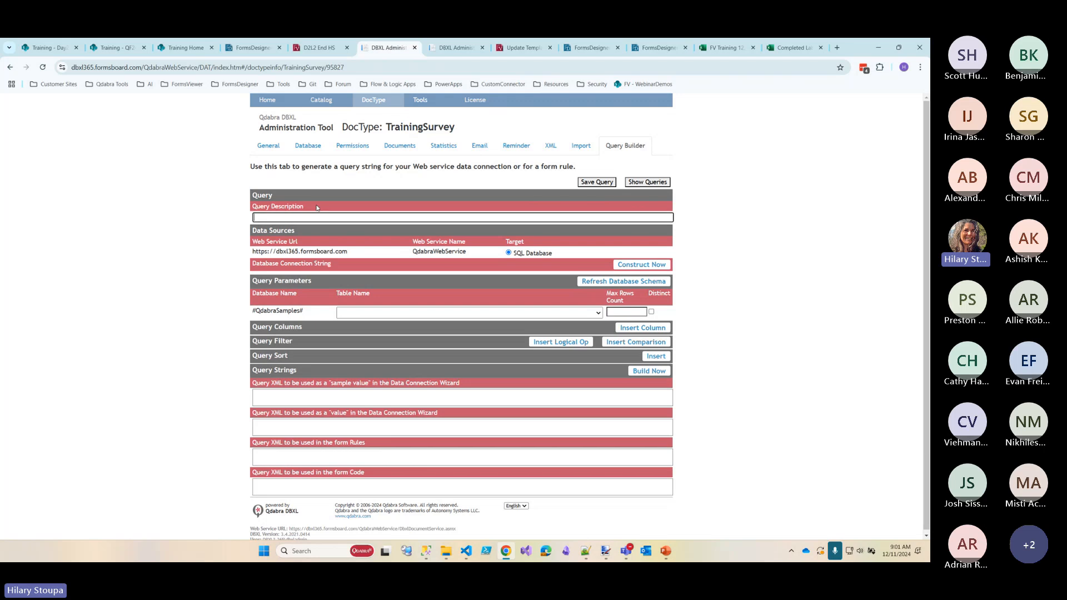
{"action": "left_click", "coordinate": [641, 264]}
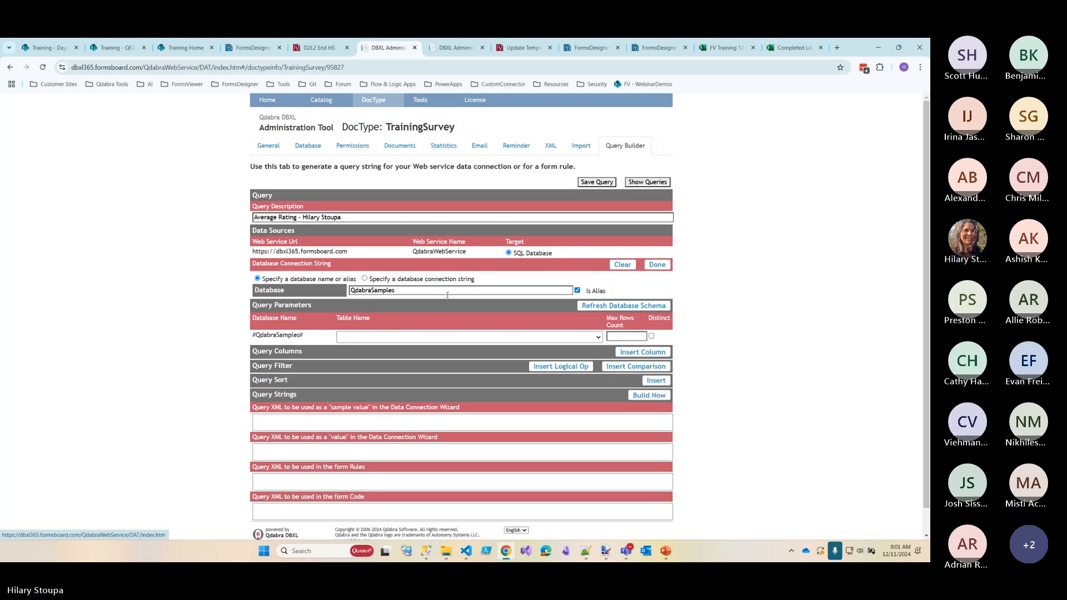
{"action": "double_click", "coordinate": [447, 295]}
{"action": "type", "text": "T"}
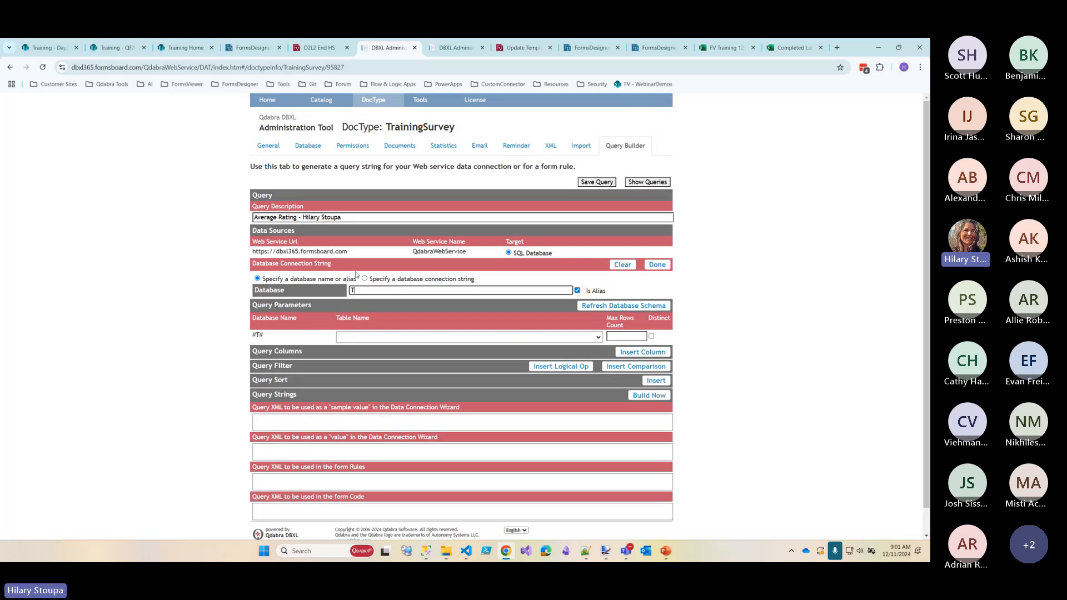
{"action": "type", "text": "raining"}
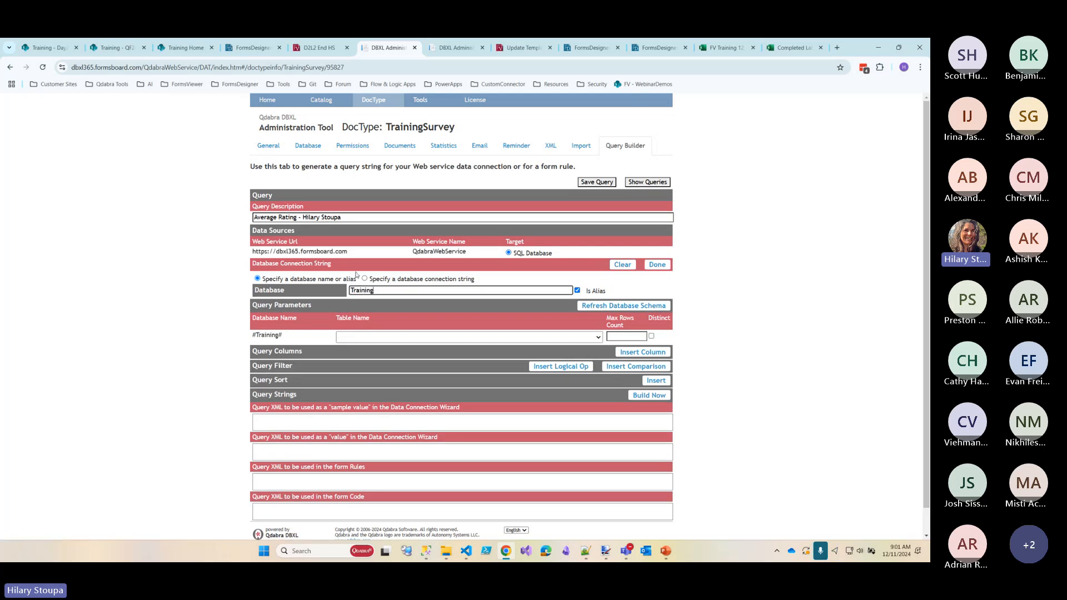
{"action": "left_click", "coordinate": [657, 265]}
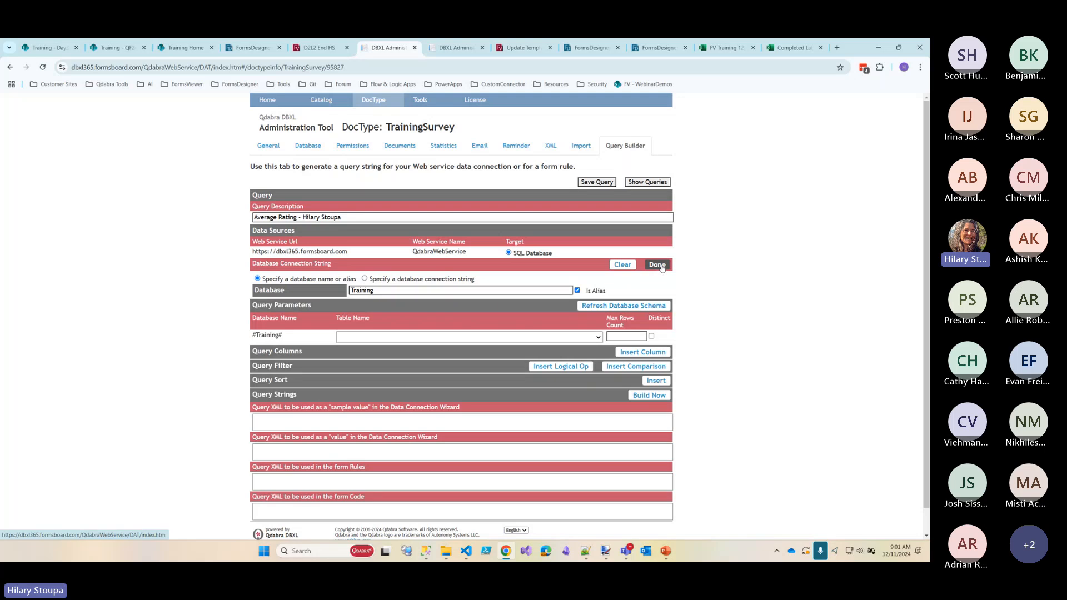
{"action": "left_click", "coordinate": [626, 282]}
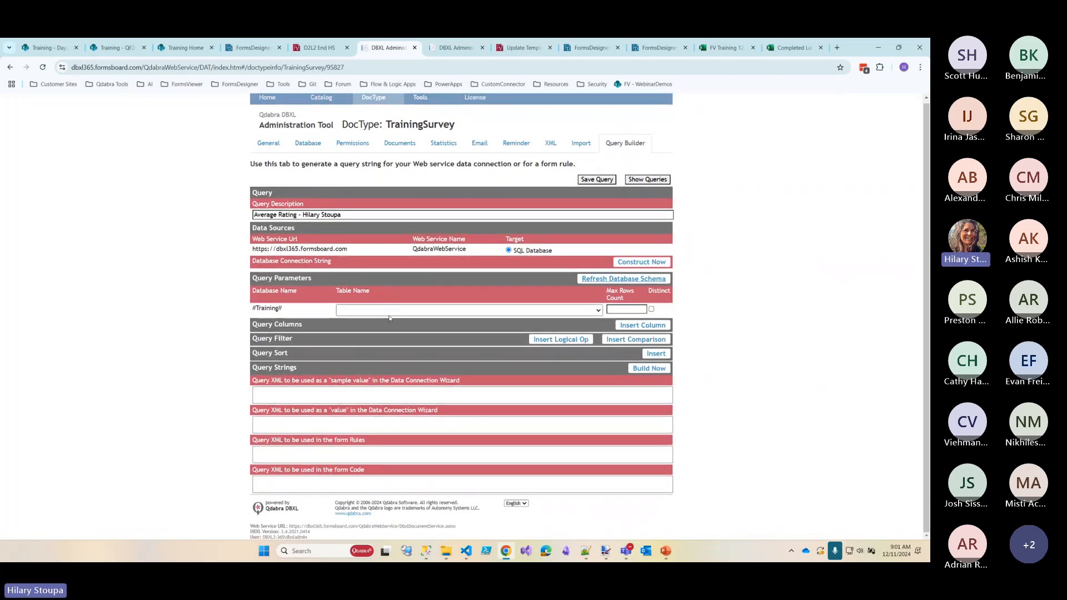
Base the Average Rating query on vw_AverageClassRating and add three query column slots.
{"action": "left_click", "coordinate": [392, 314]}
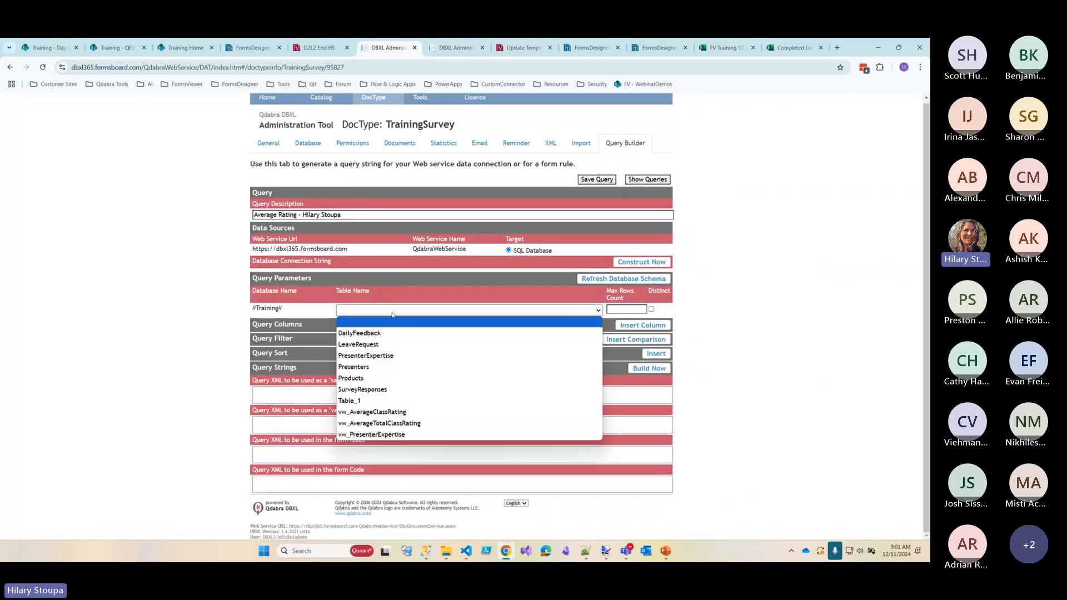
{"action": "left_click", "coordinate": [383, 412]}
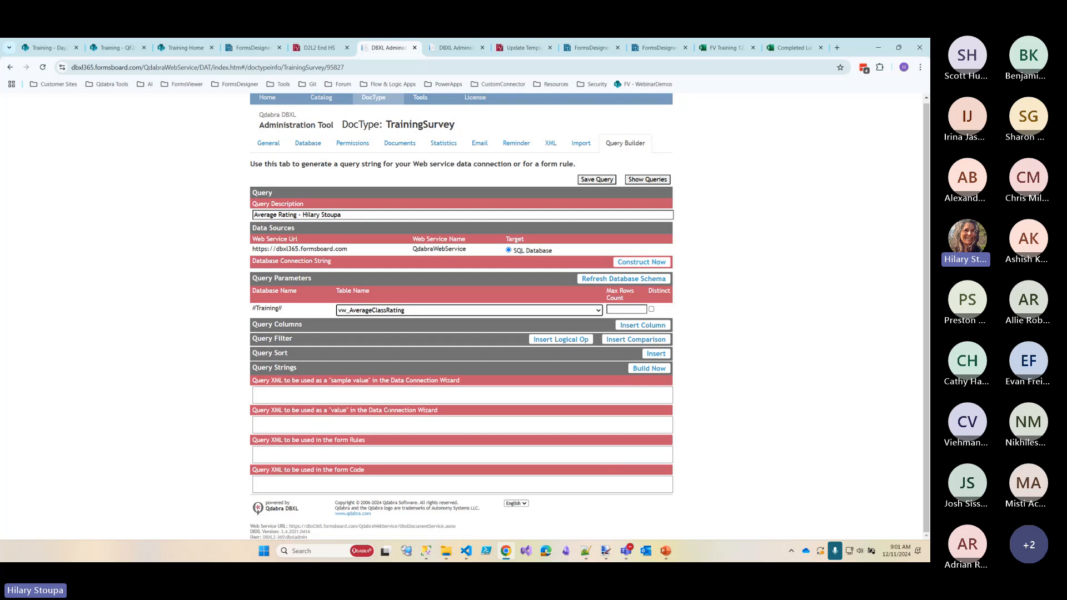
{"action": "left_click", "coordinate": [634, 326]}
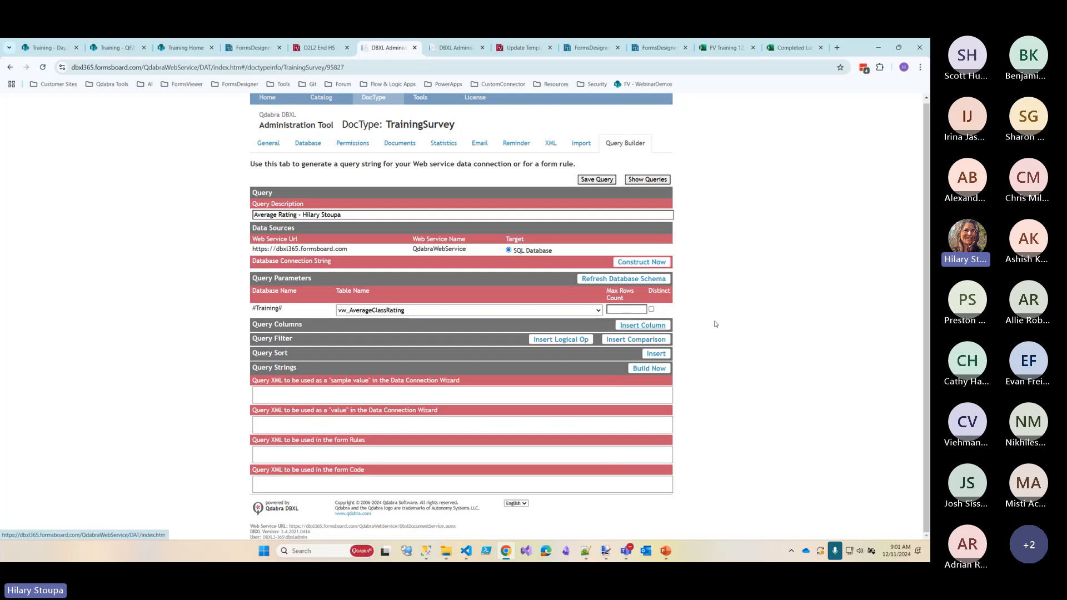
{"action": "left_click", "coordinate": [648, 329]}
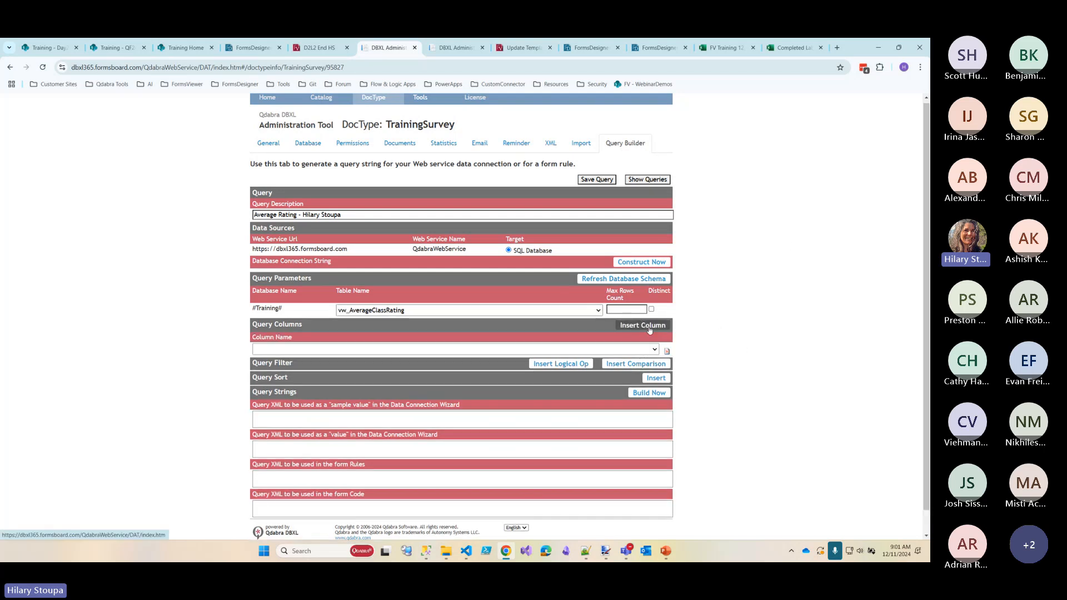
{"action": "left_click", "coordinate": [648, 328]}
{"action": "left_click", "coordinate": [650, 327]}
Set the three query columns to AvgRating, FormsCreated and Location.
{"action": "left_click", "coordinate": [615, 350]}
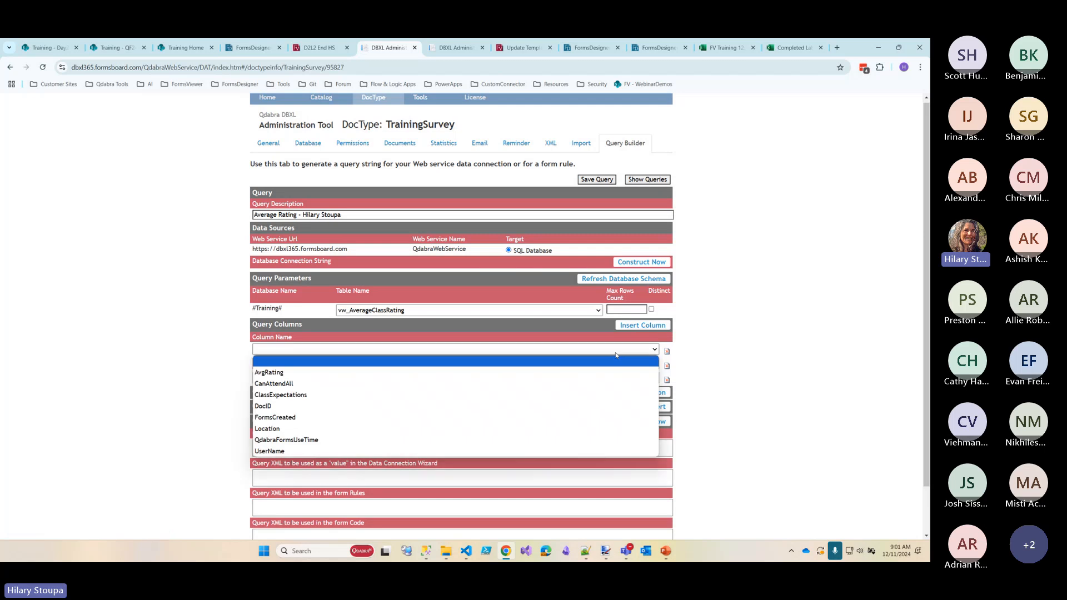
{"action": "left_click", "coordinate": [511, 373]}
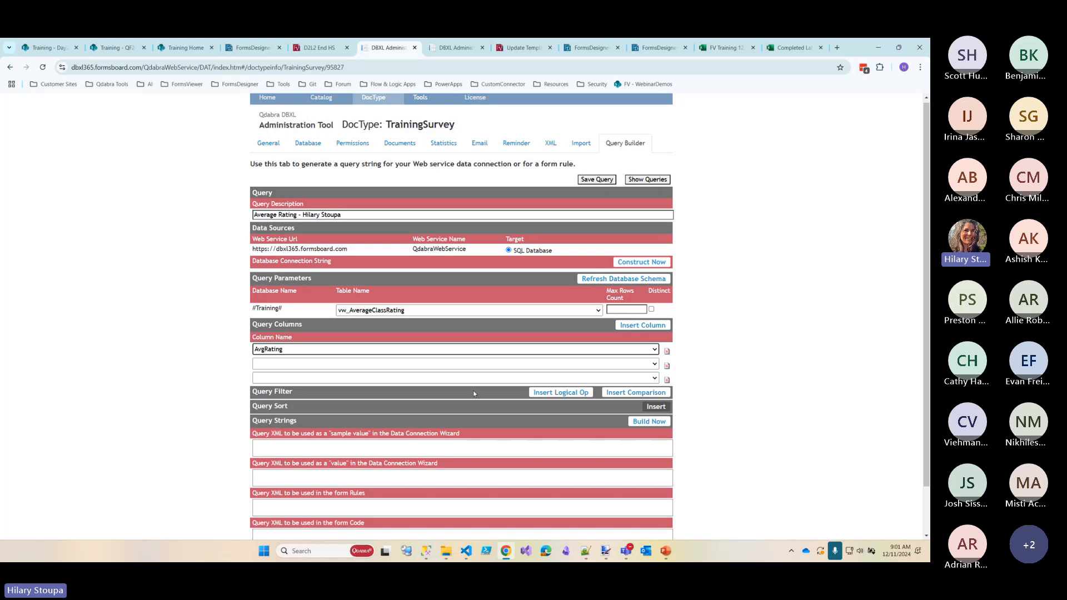
{"action": "left_click", "coordinate": [280, 365]}
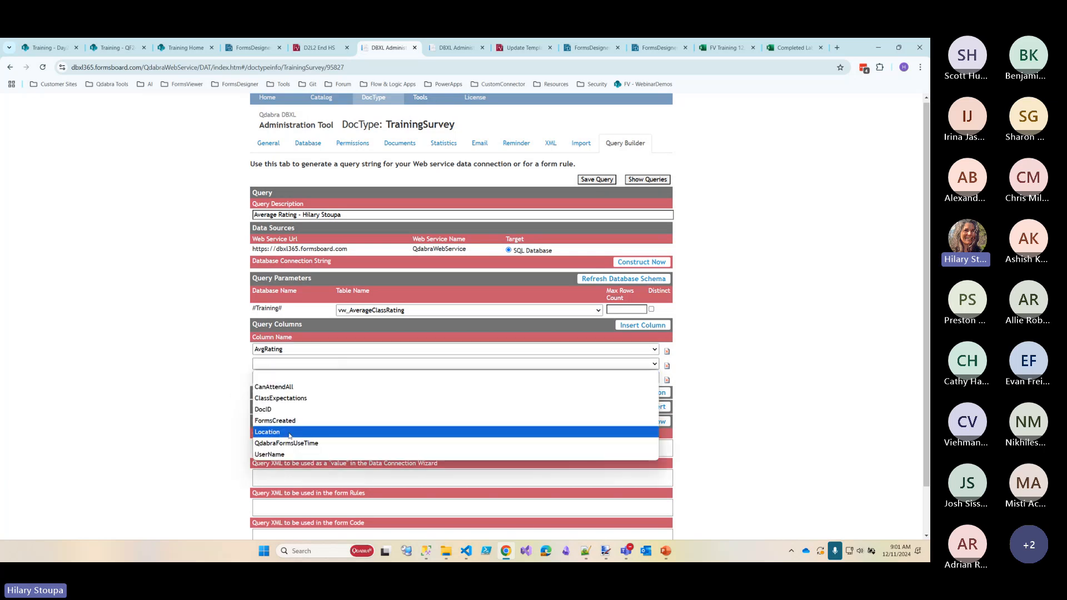
{"action": "left_click", "coordinate": [278, 420]}
{"action": "left_click", "coordinate": [302, 379]}
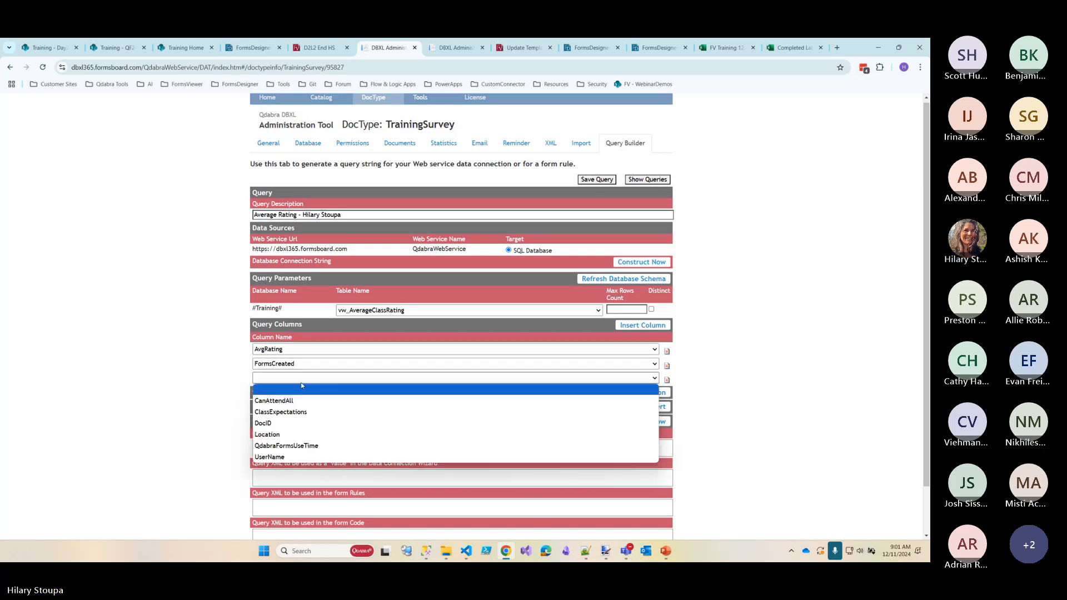
{"action": "left_click", "coordinate": [283, 434]}
{"action": "left_click", "coordinate": [783, 380]}
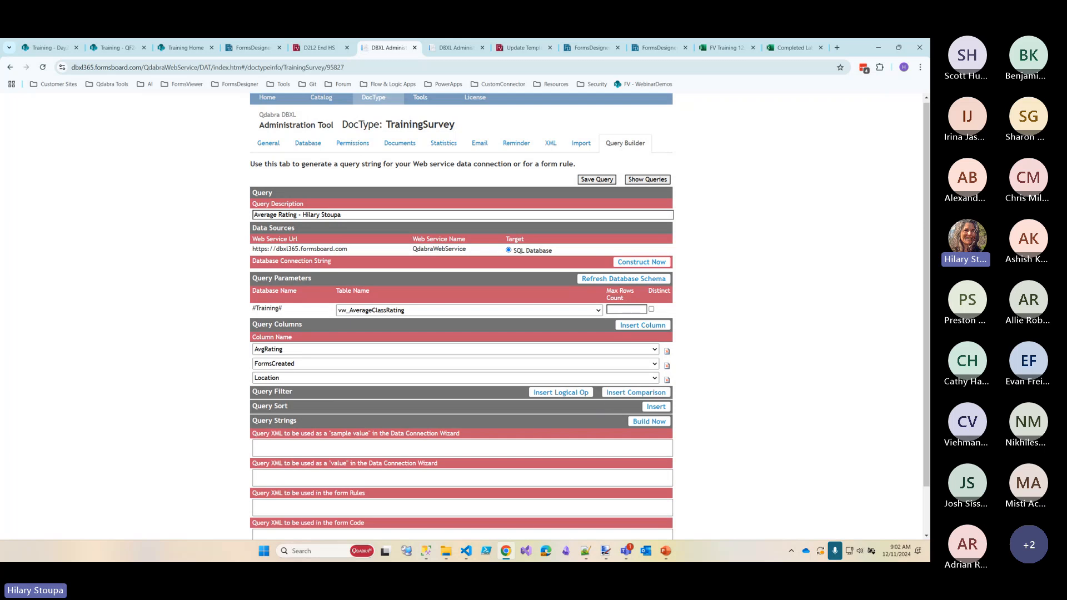
Add a comparison filter requiring the UserName column to equal the form field my:UserName.
{"action": "left_click", "coordinate": [636, 392]}
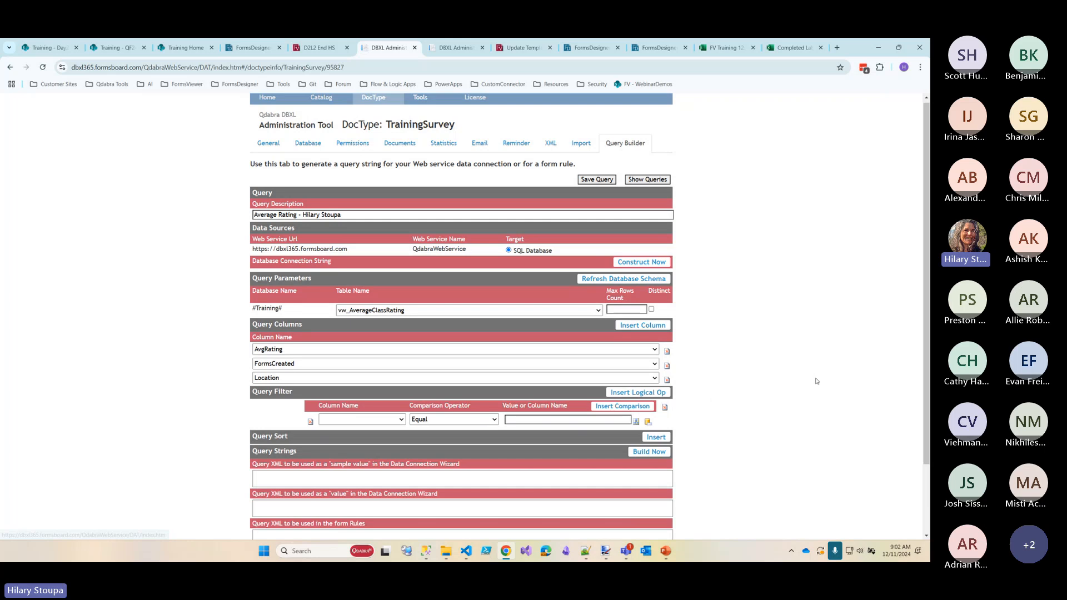
{"action": "scroll", "coordinate": [816, 382], "scroll_direction": "down", "scroll_amount": 3}
{"action": "left_click", "coordinate": [361, 336]}
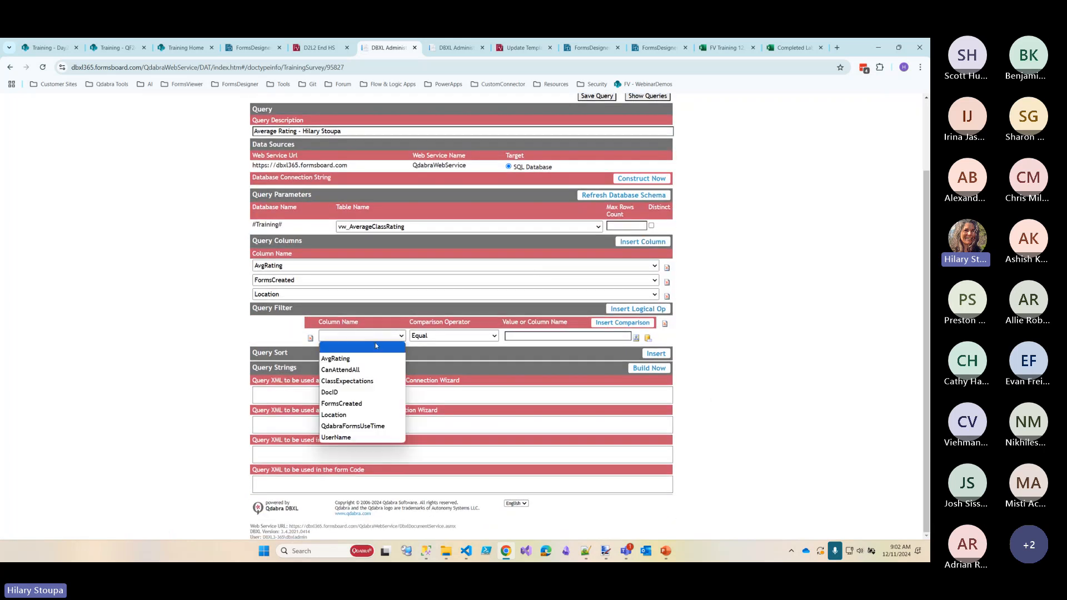
{"action": "left_click", "coordinate": [364, 437]}
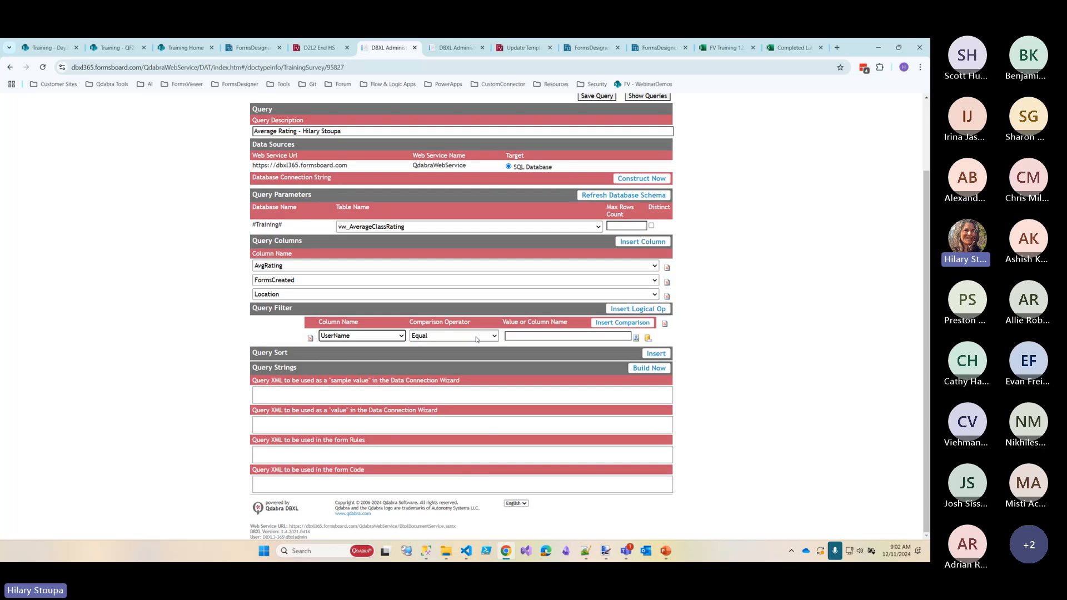
{"action": "left_click", "coordinate": [534, 334]}
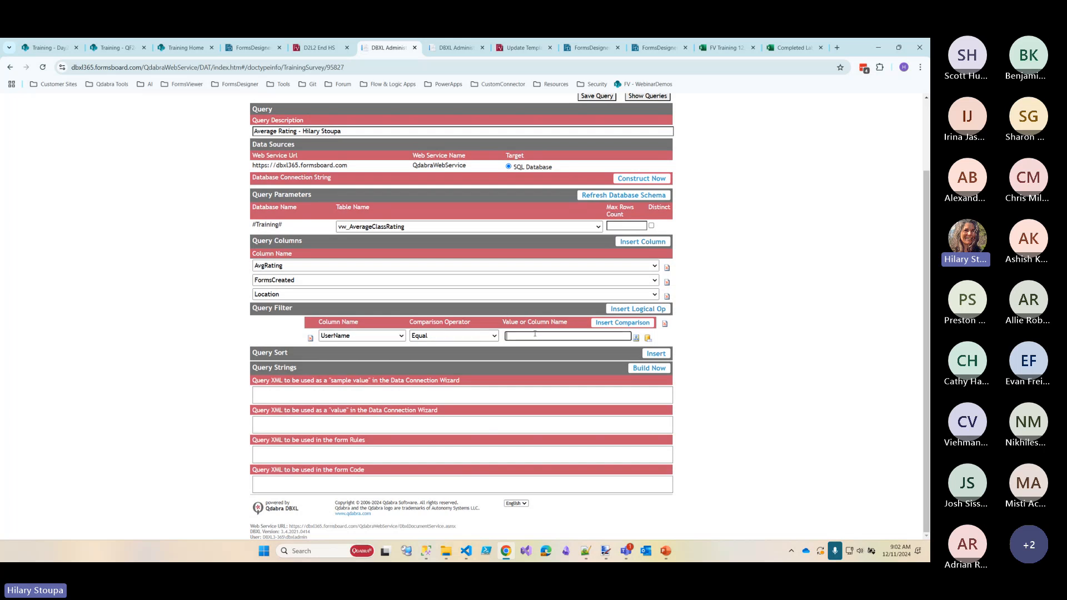
{"action": "left_click", "coordinate": [636, 340]}
{"action": "left_click", "coordinate": [636, 340]}
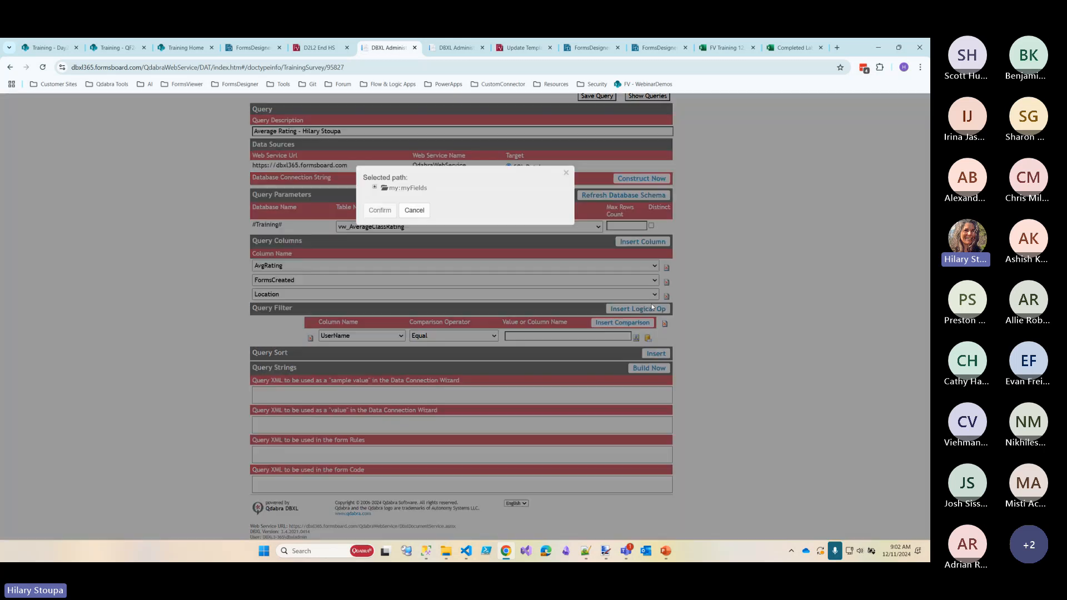
{"action": "left_click", "coordinate": [375, 188]}
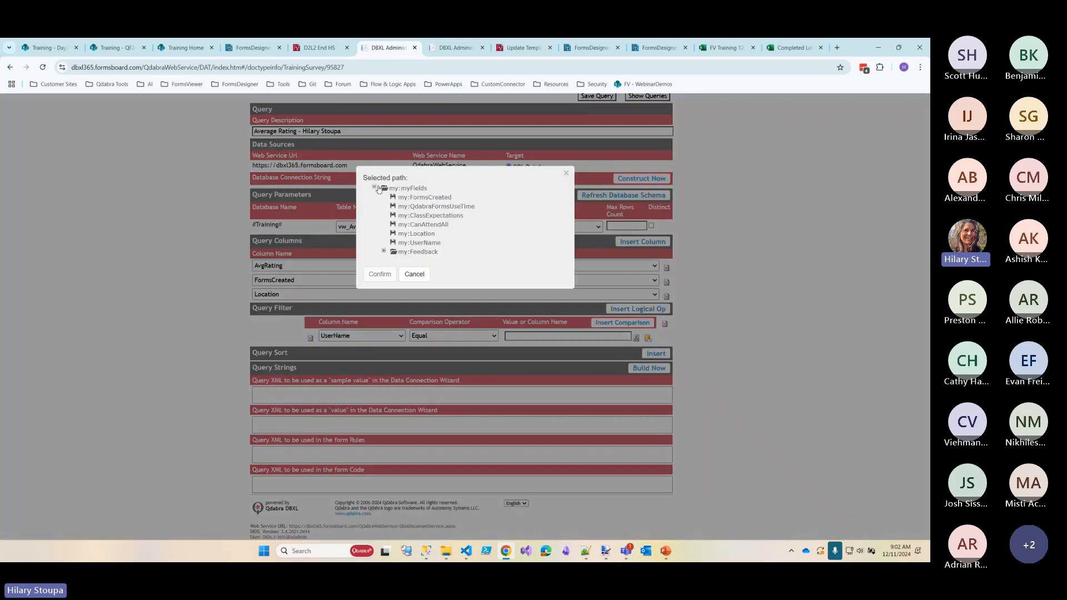
{"action": "left_click", "coordinate": [412, 244]}
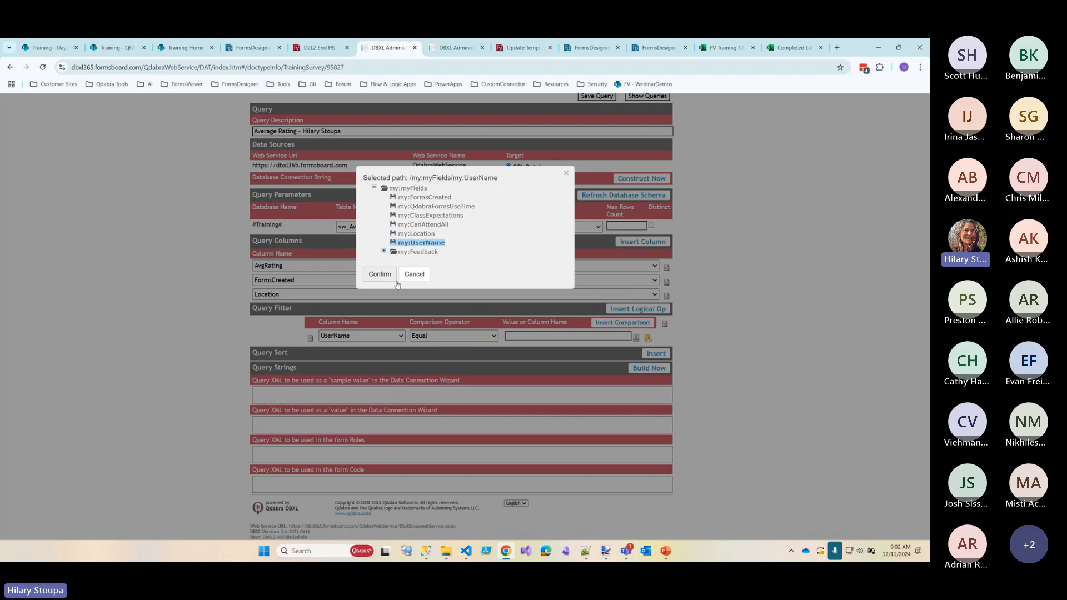
{"action": "left_click", "coordinate": [378, 275]}
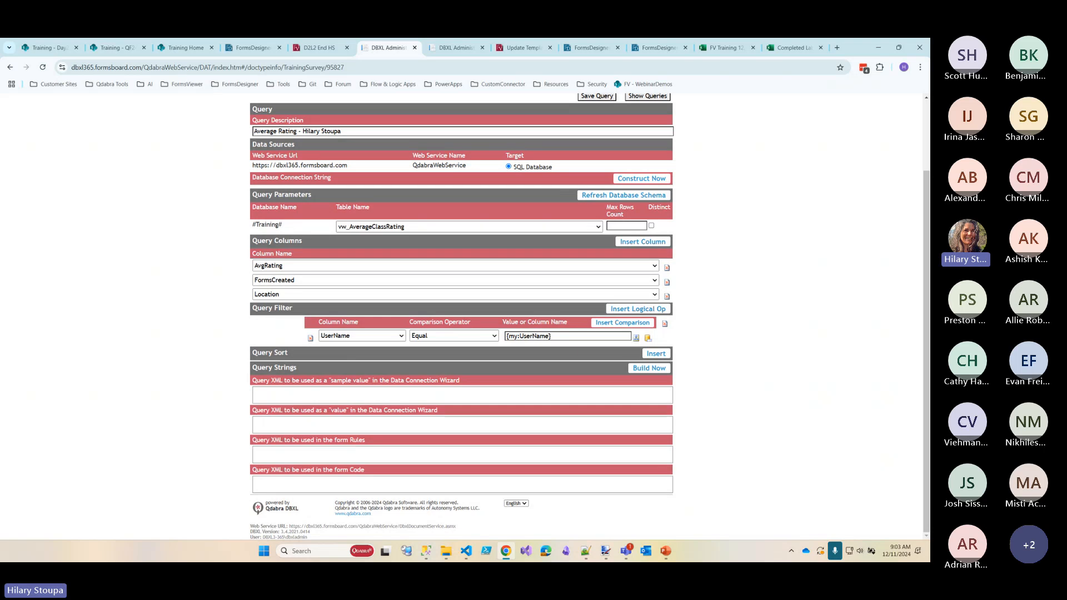
Build the query XML strings for the data connection wizard, form rules and form code.
{"action": "left_click", "coordinate": [656, 369]}
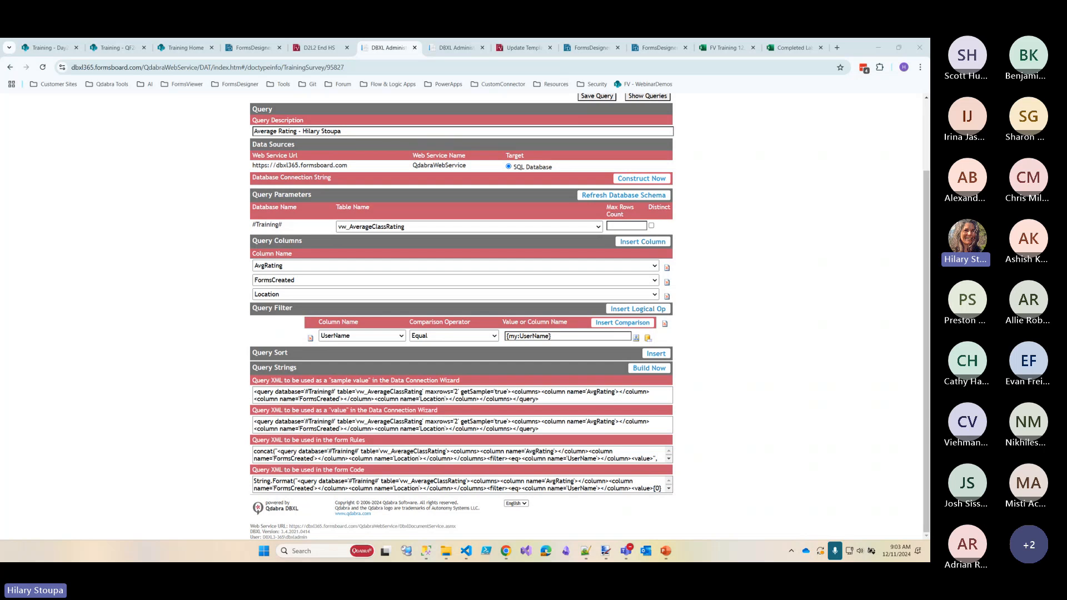
{"action": "scroll", "coordinate": [865, 333], "scroll_direction": "up", "scroll_amount": 1}
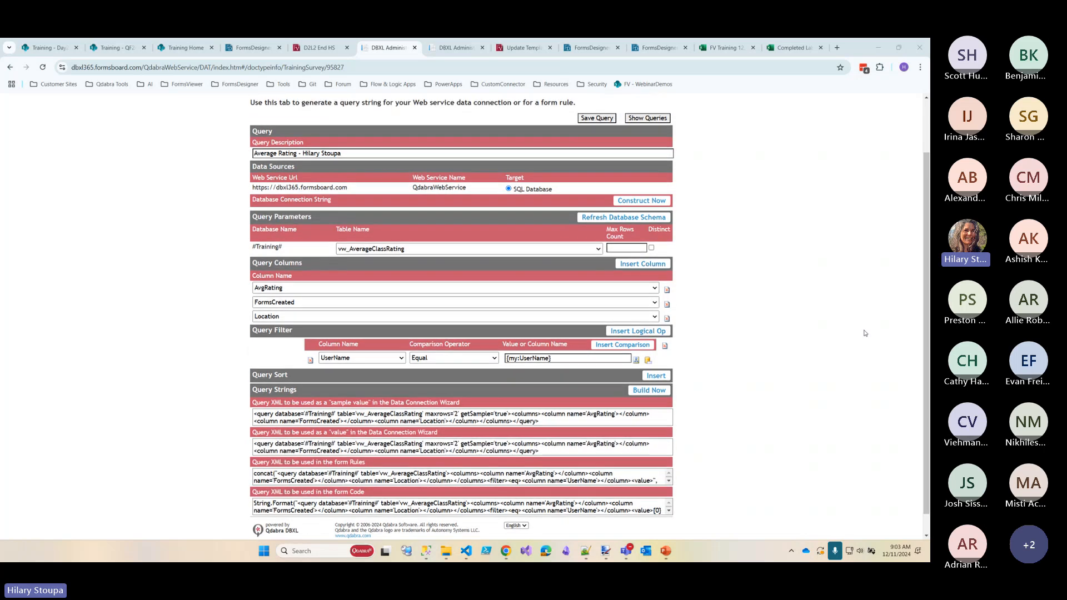
{"action": "scroll", "coordinate": [865, 333], "scroll_direction": "down", "scroll_amount": 1}
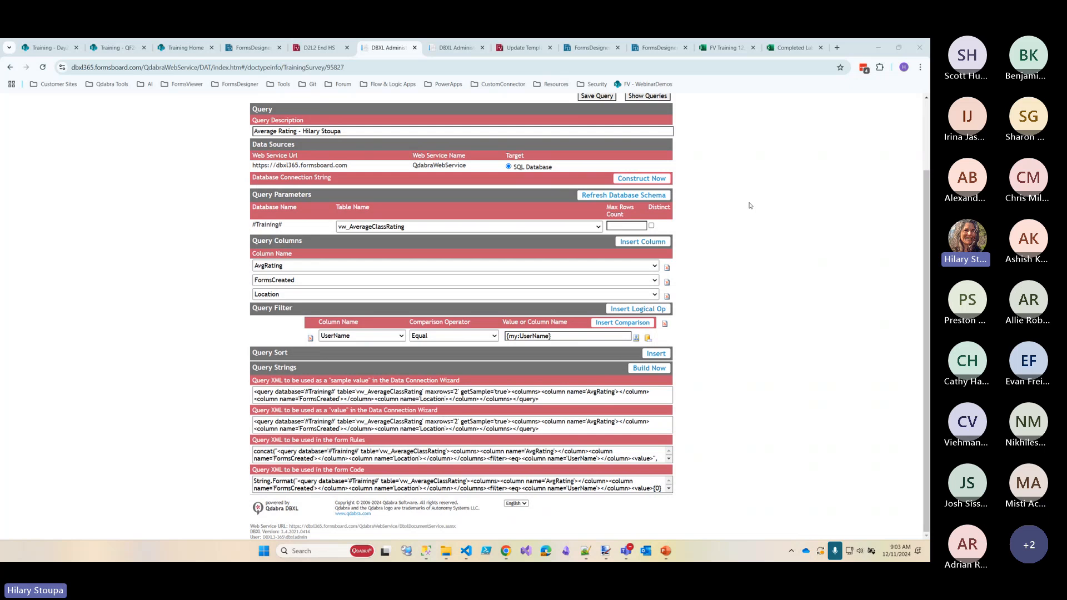
{"action": "scroll", "coordinate": [730, 278], "scroll_direction": "up", "scroll_amount": 2}
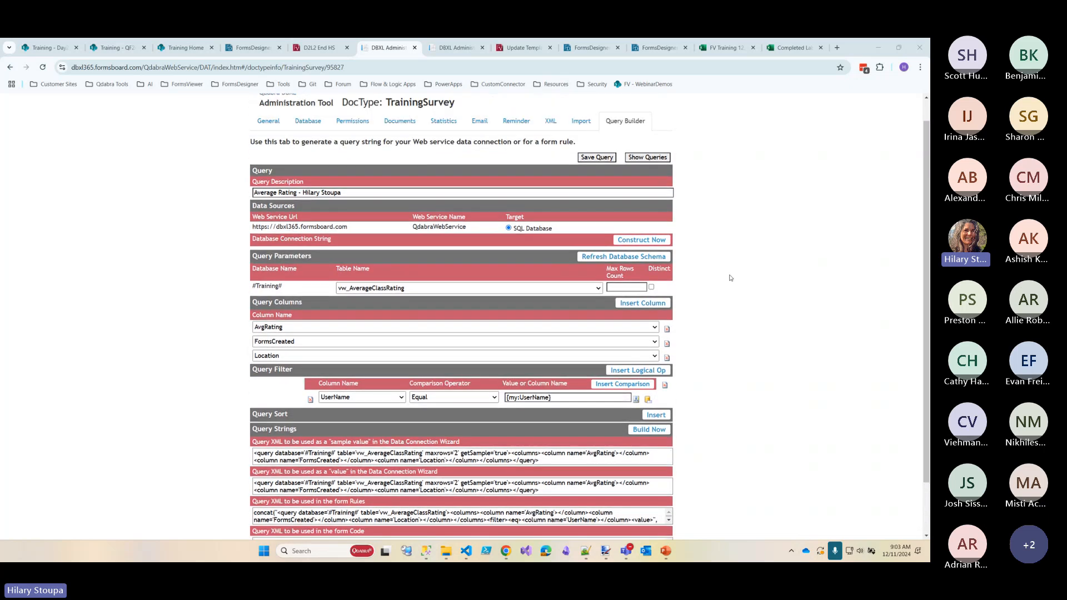
{"action": "scroll", "coordinate": [730, 278], "scroll_direction": "down", "scroll_amount": 2}
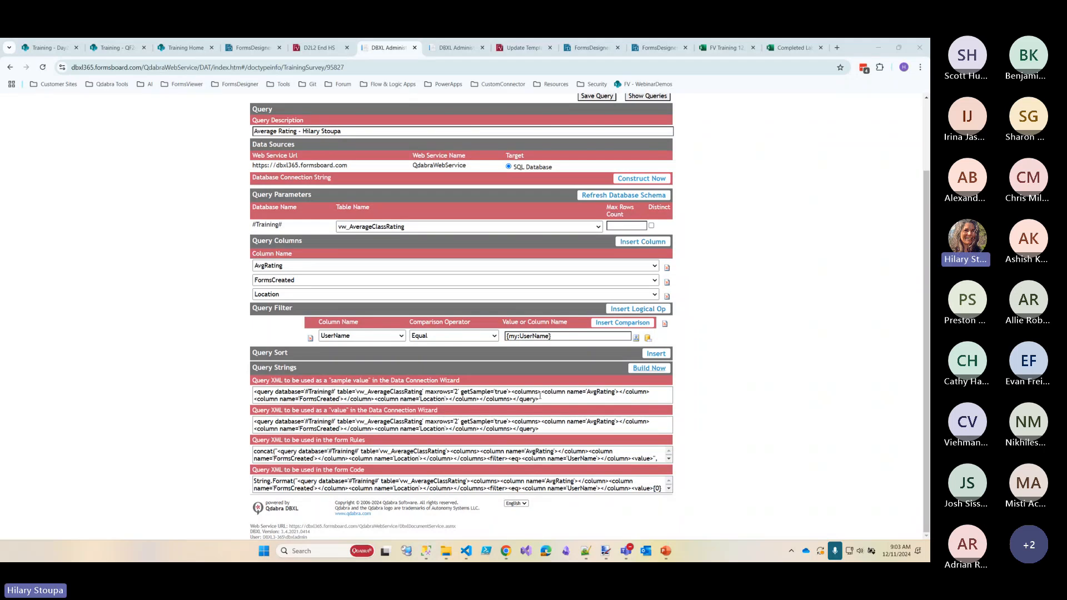
Select the complete sample-value query XML string for copying.
{"action": "left_click_drag", "start_coordinate": [540, 399], "coordinate": [250, 394]}
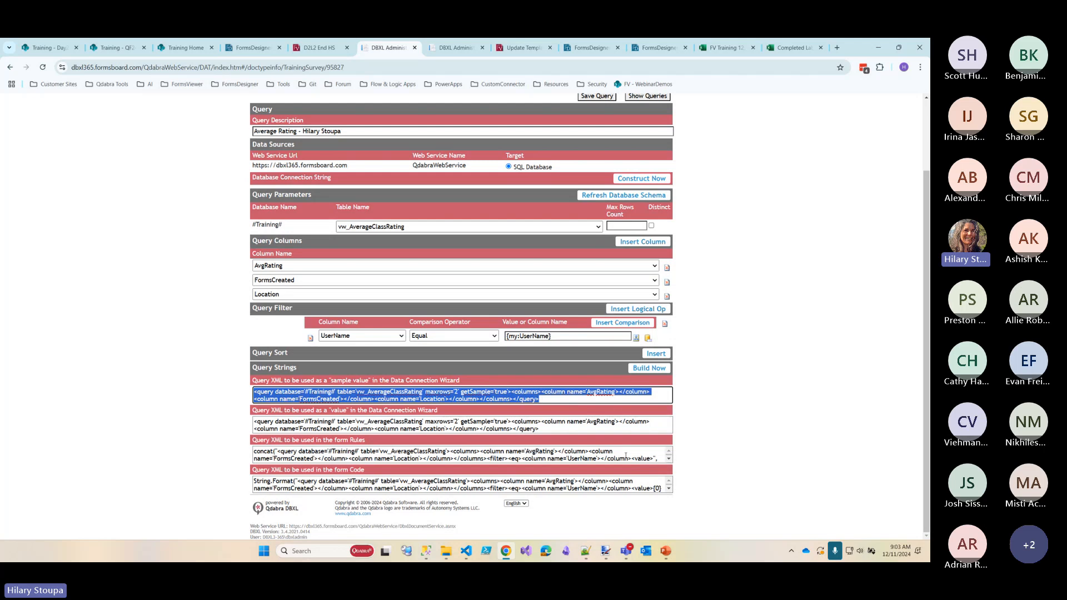
{"action": "left_click", "coordinate": [265, 452]}
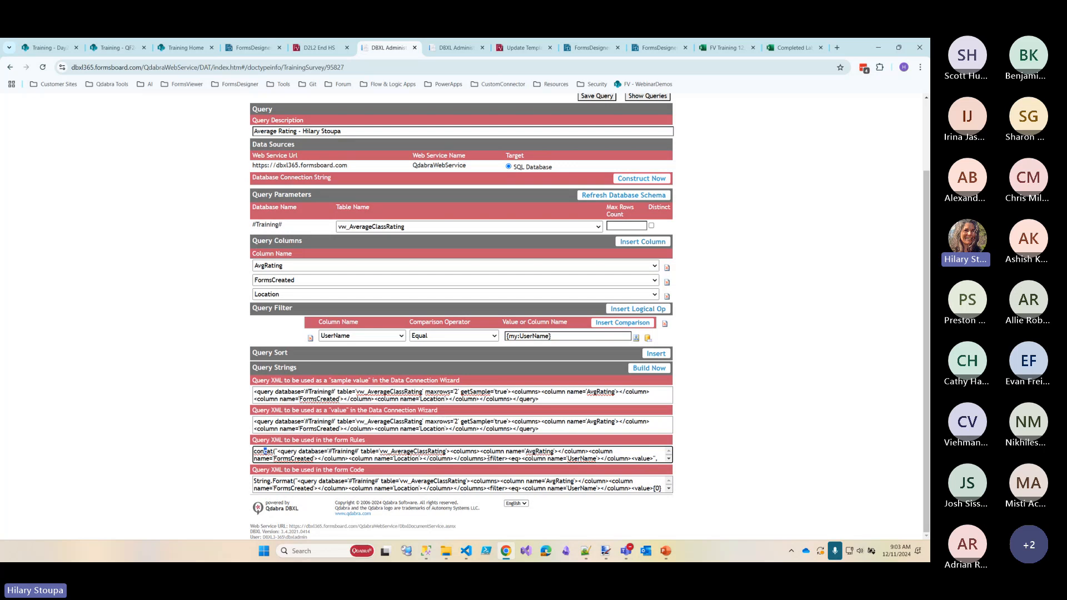
{"action": "left_click_drag", "start_coordinate": [488, 458], "coordinate": [503, 459]}
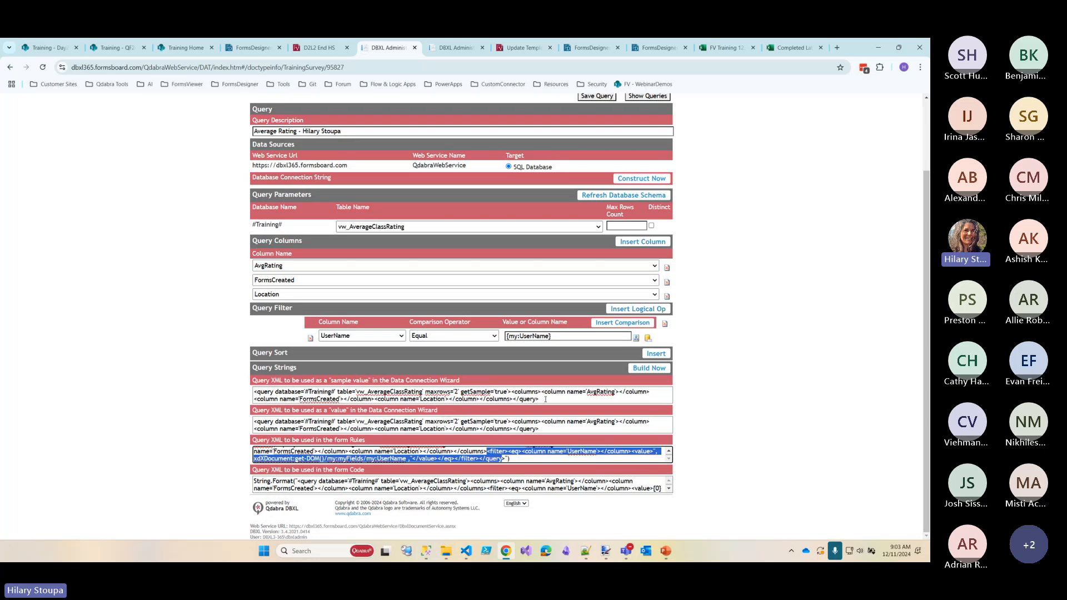
{"action": "left_click_drag", "start_coordinate": [544, 399], "coordinate": [236, 389]}
{"action": "key", "text": "super+c"}
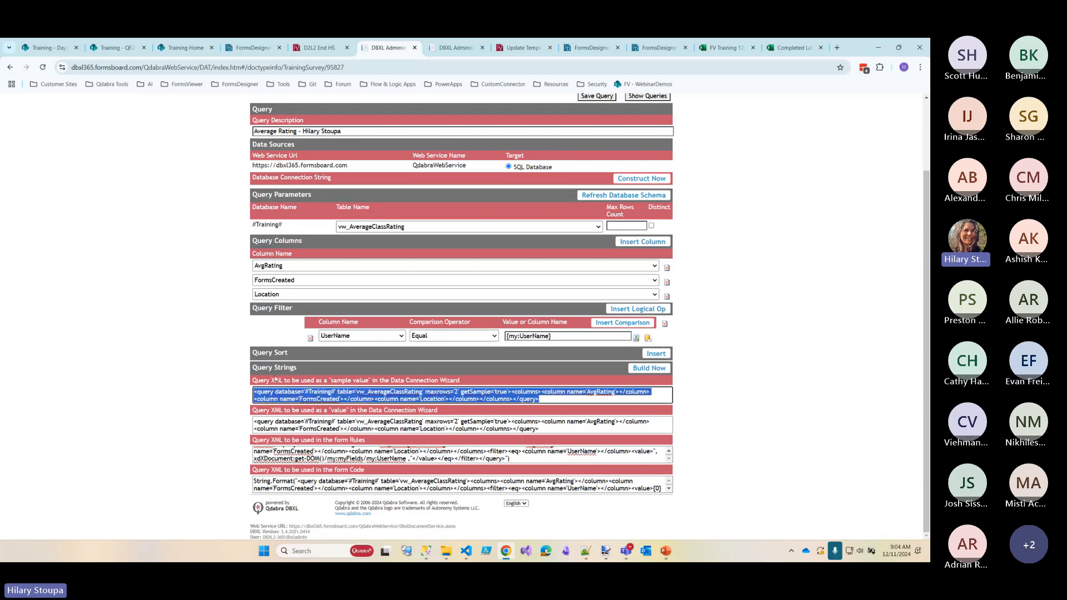
In the survey form, add a SOAP Web Service data connection named 'Average Rating'.
{"action": "left_click", "coordinate": [251, 49]}
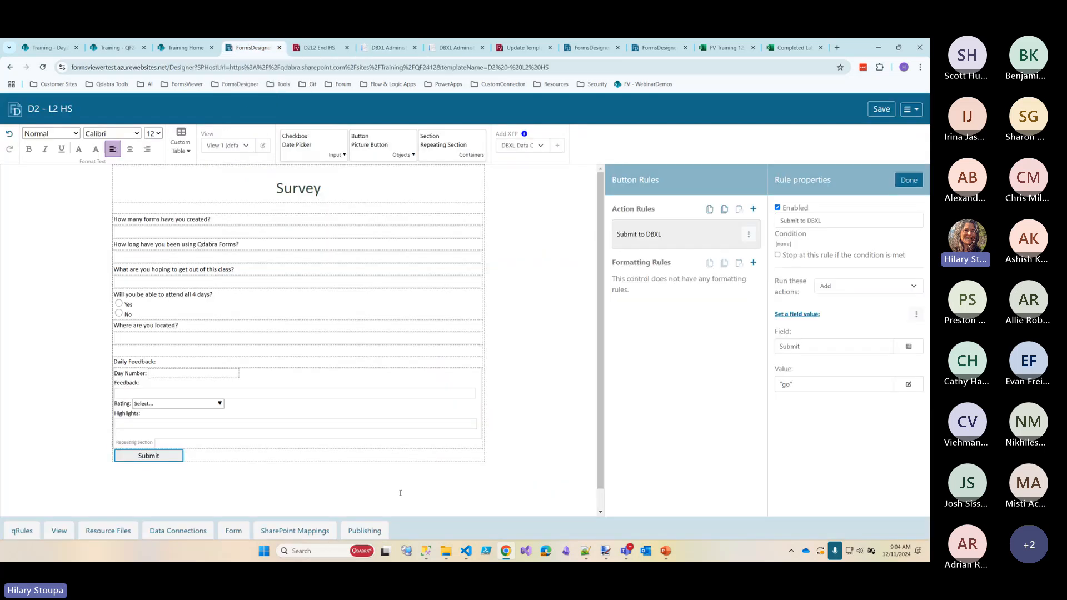
{"action": "left_click", "coordinate": [190, 535]}
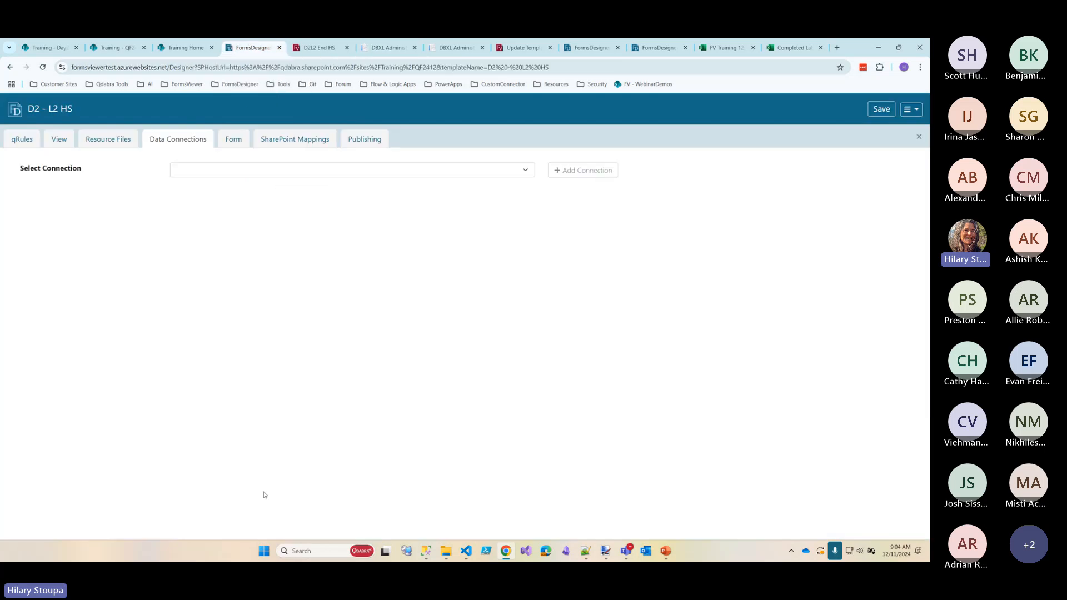
{"action": "left_click", "coordinate": [562, 170]}
{"action": "left_click", "coordinate": [451, 296]}
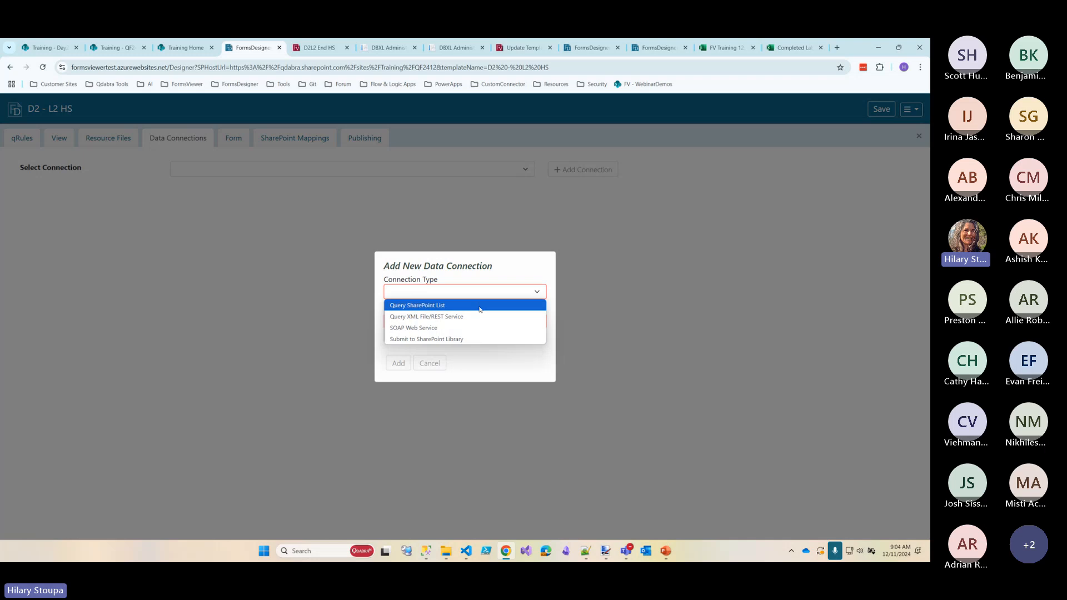
{"action": "left_click", "coordinate": [443, 327]}
{"action": "type", "text": "Avera"}
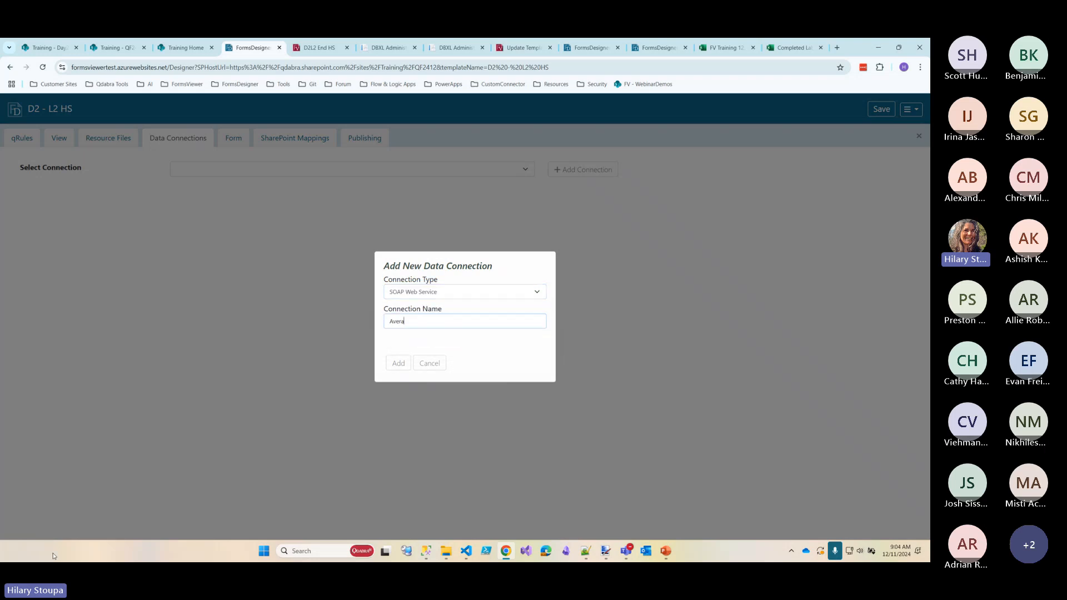
{"action": "type", "text": "ge Rating"}
{"action": "left_click", "coordinate": [398, 362]}
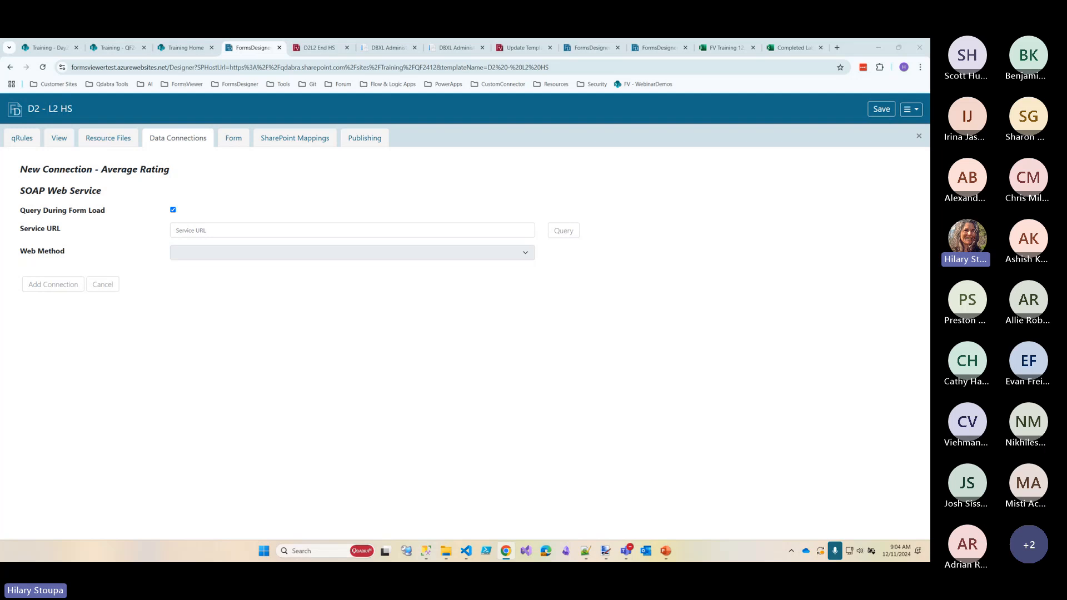
Paste the QueryDBWithUserKey.asmx service URL and load its available web methods.
{"action": "left_click_drag", "start_coordinate": [928, 333], "coordinate": [740, 339]}
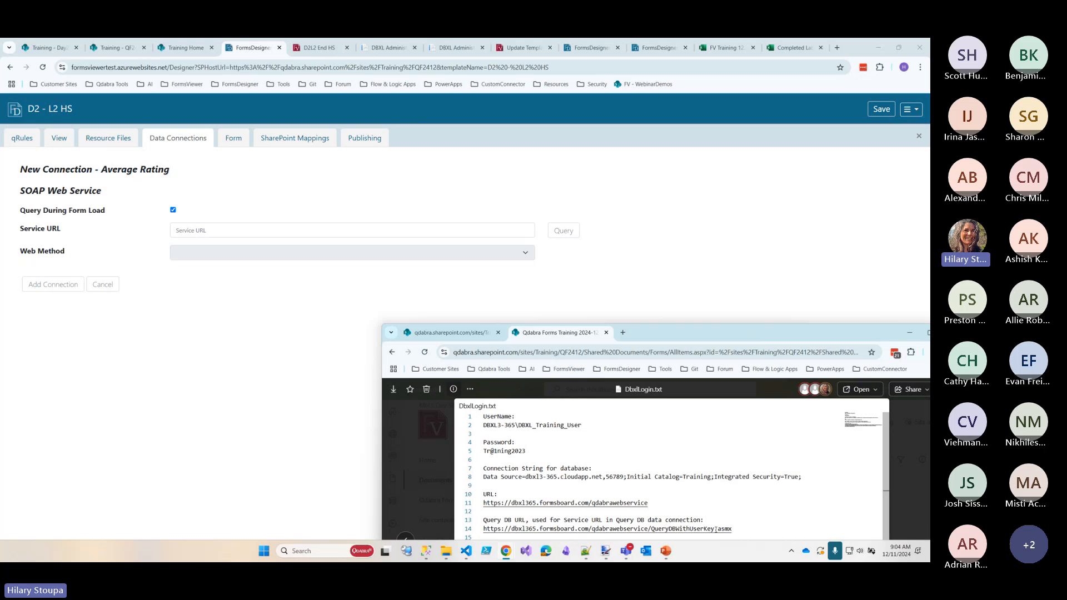
{"action": "left_click_drag", "start_coordinate": [678, 332], "coordinate": [929, 312]}
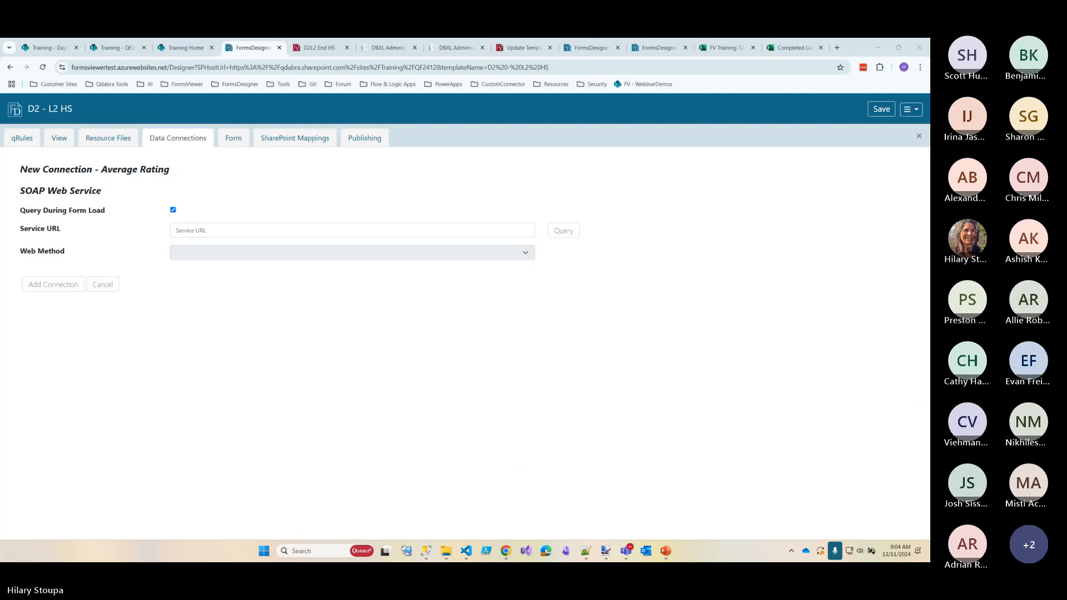
{"action": "left_click", "coordinate": [243, 230]}
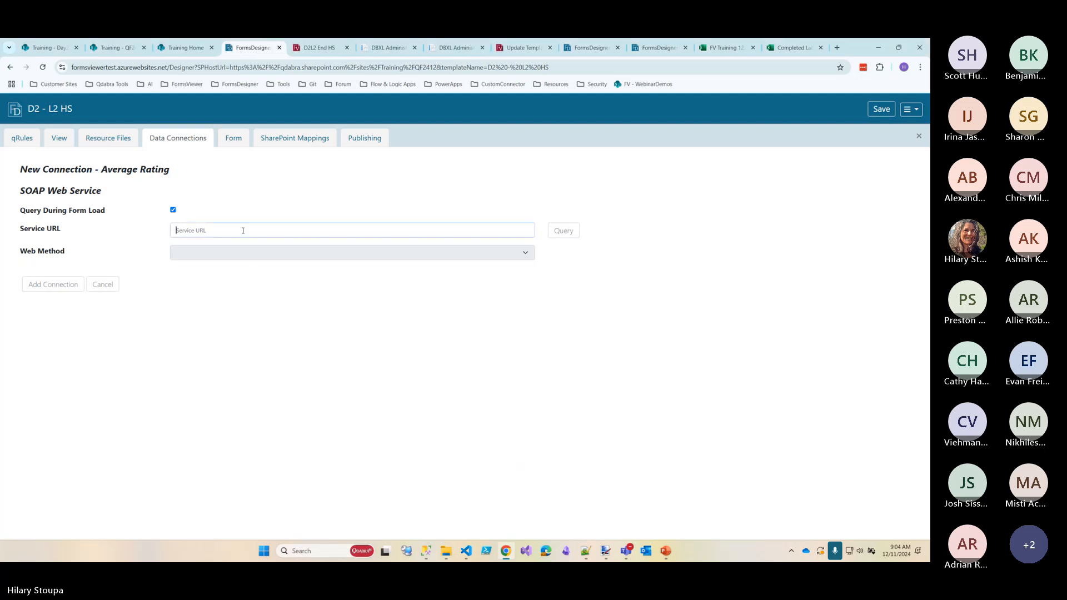
{"action": "type", "text": "https://dbxl365.formsboard.com/qdabrawebservice/QueryDBWithUserKey.asmx"}
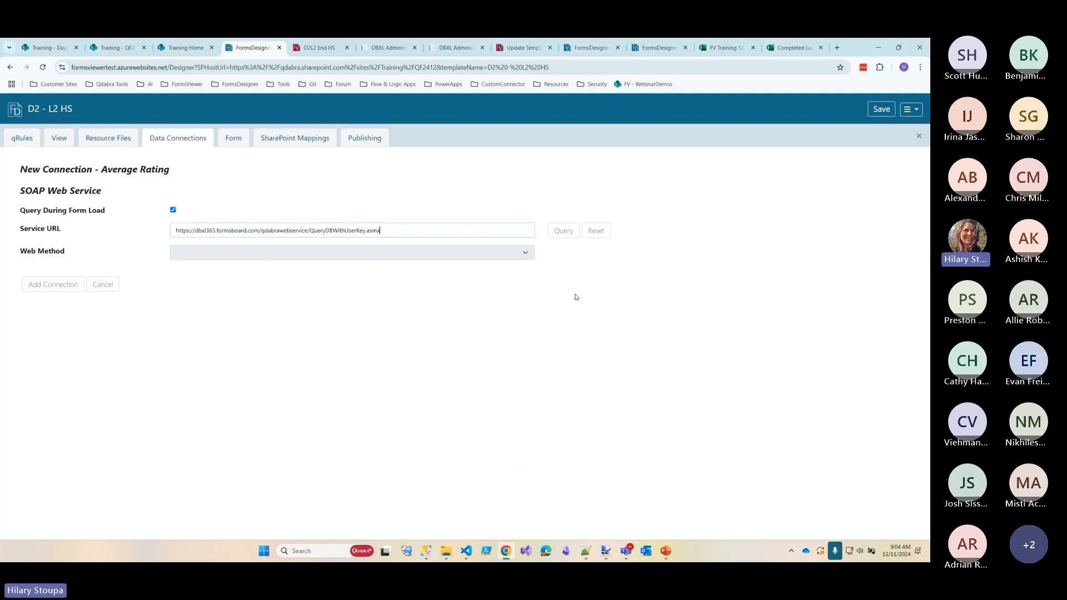
{"action": "left_click", "coordinate": [563, 230]}
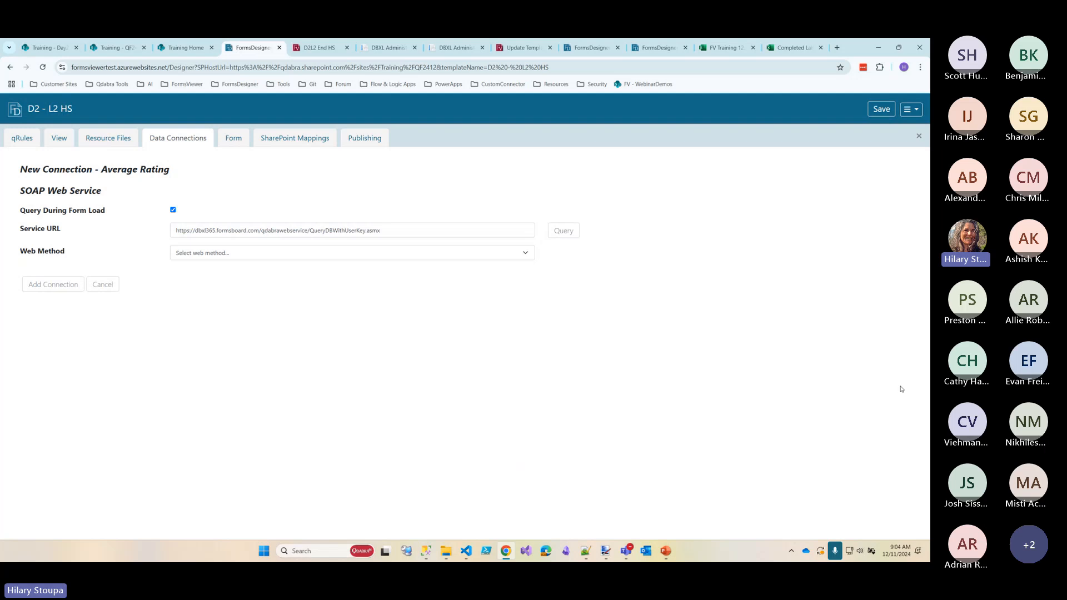
Choose GetColumnsXMLStrQuery as the web method, exposing the key and queryXml parameters.
{"action": "left_click", "coordinate": [450, 253]}
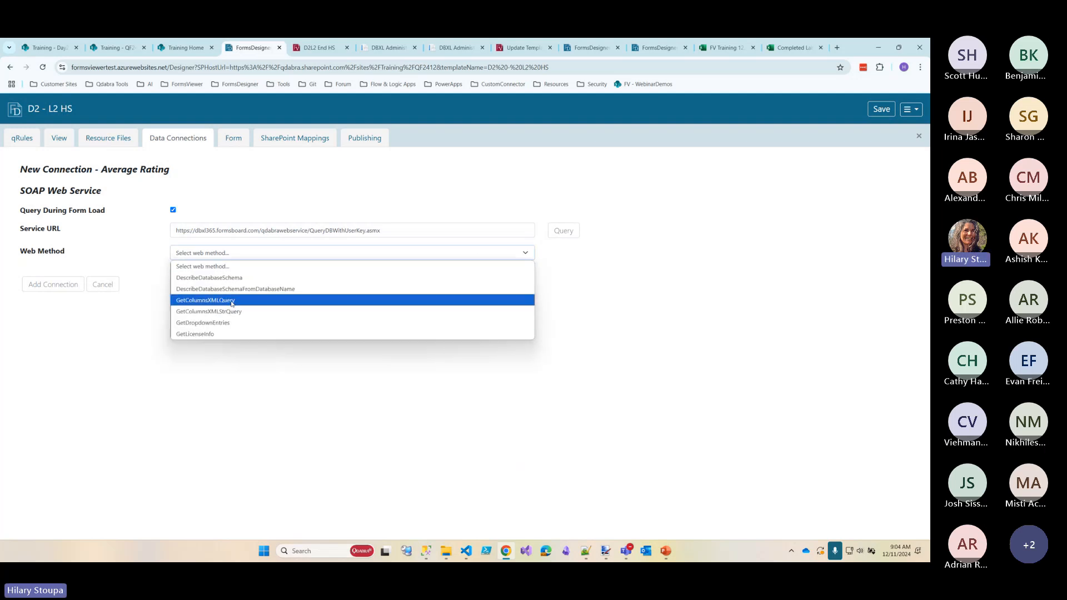
{"action": "left_click", "coordinate": [232, 298]}
{"action": "left_click", "coordinate": [497, 256]}
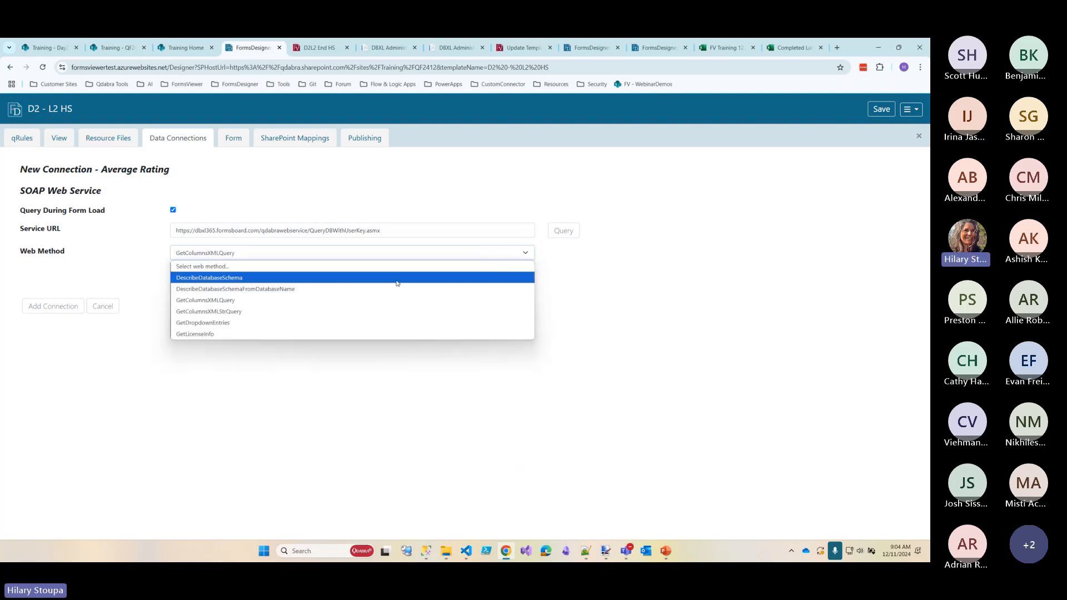
{"action": "left_click", "coordinate": [256, 312]}
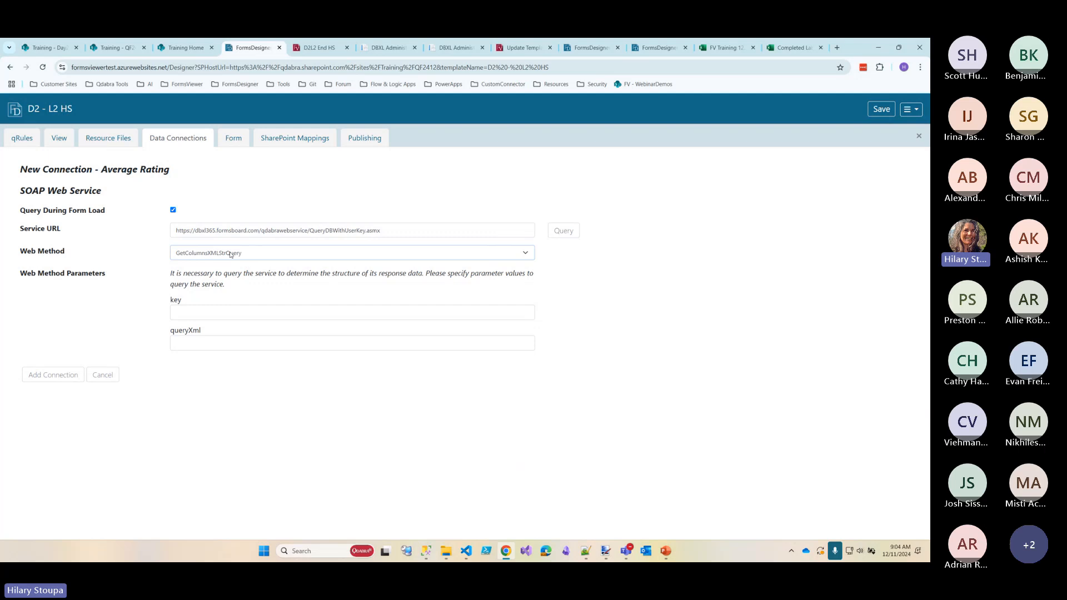
Fill queryXml with the saved vw_AverageClassRating query XML from clipboard history.
{"action": "left_click", "coordinate": [263, 345]}
{"action": "type", "text": "https://dbxl365.formsboard.com/qdabrawebservice/QueryDBWithUserKey.asmx"}
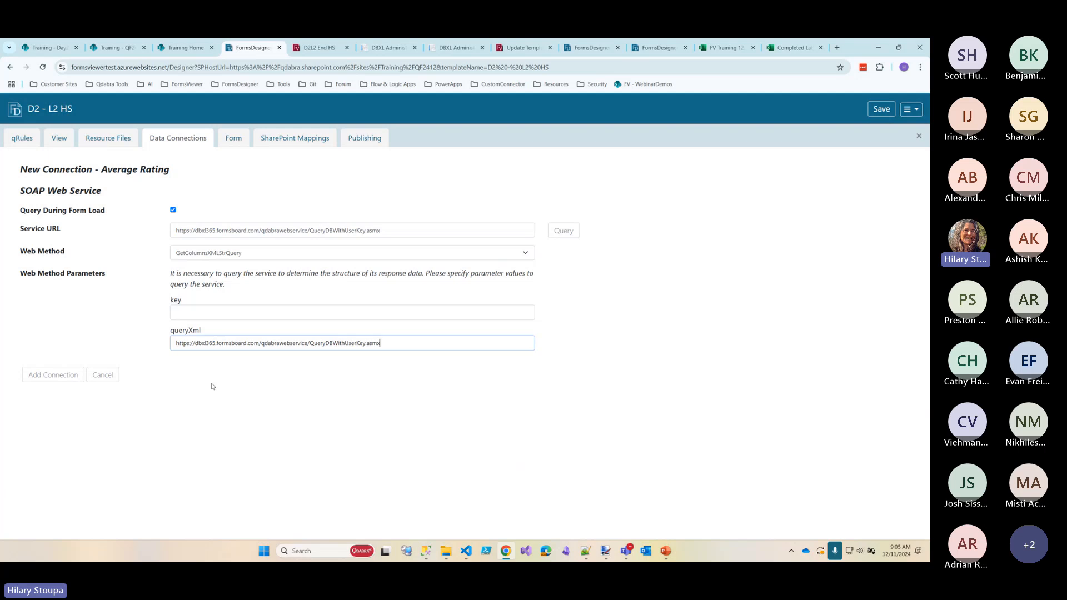
{"action": "key", "text": "BackSpace"}
{"action": "key", "text": "BackSpace"}
{"action": "key", "text": "BackSpace"}
{"action": "key", "text": "BackSpace"}
{"action": "key", "text": "BackSpace"}
{"action": "key", "text": "BackSpace"}
{"action": "key", "text": "BackSpace"}
{"action": "key", "text": "BackSpace"}
{"action": "key", "text": "BackSpace"}
{"action": "key", "text": "BackSpace"}
{"action": "key", "text": "BackSpace"}
{"action": "key", "text": "BackSpace"}
{"action": "key", "text": "BackSpace"}
{"action": "key", "text": "BackSpace"}
{"action": "key", "text": "BackSpace"}
{"action": "key", "text": "BackSpace"}
{"action": "key", "text": "BackSpace"}
{"action": "key", "text": "BackSpace"}
{"action": "key", "text": "BackSpace"}
{"action": "key", "text": "BackSpace"}
{"action": "key", "text": "BackSpace"}
{"action": "key", "text": "BackSpace"}
{"action": "key", "text": "BackSpace"}
{"action": "key", "text": "BackSpace"}
{"action": "key", "text": "BackSpace"}
{"action": "key", "text": "BackSpace"}
{"action": "key", "text": "BackSpace"}
{"action": "key", "text": "BackSpace"}
{"action": "key", "text": "BackSpace"}
{"action": "key", "text": "BackSpace"}
{"action": "key", "text": "BackSpace"}
{"action": "key", "text": "BackSpace"}
{"action": "key", "text": "BackSpace"}
{"action": "key", "text": "BackSpace"}
{"action": "key", "text": "BackSpace"}
{"action": "key", "text": "BackSpace"}
{"action": "key", "text": "BackSpace"}
{"action": "key", "text": "BackSpace"}
{"action": "key", "text": "BackSpace"}
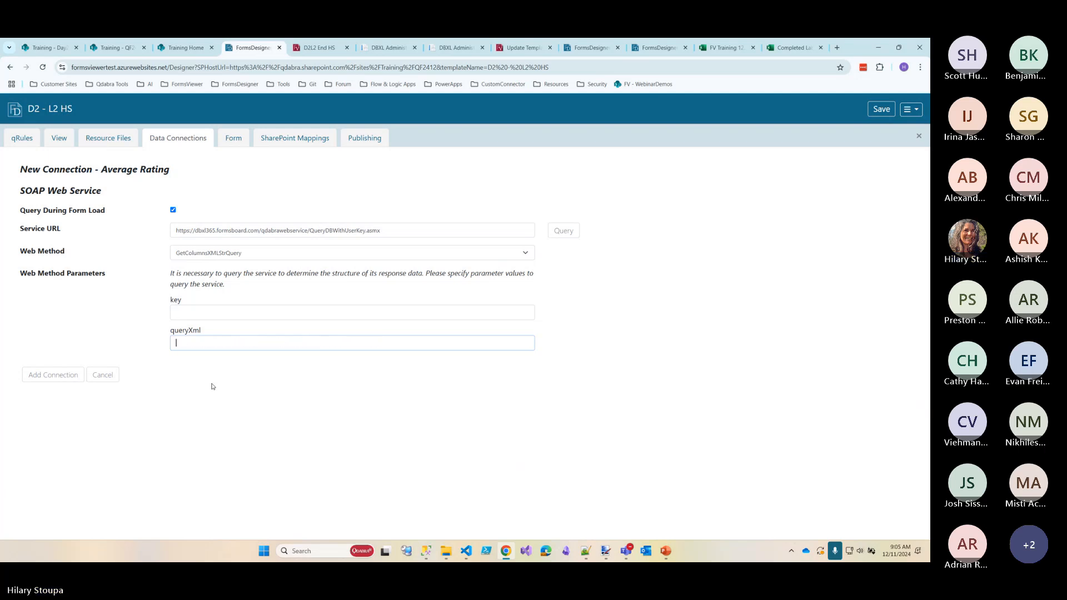
{"action": "key", "text": "super+v"}
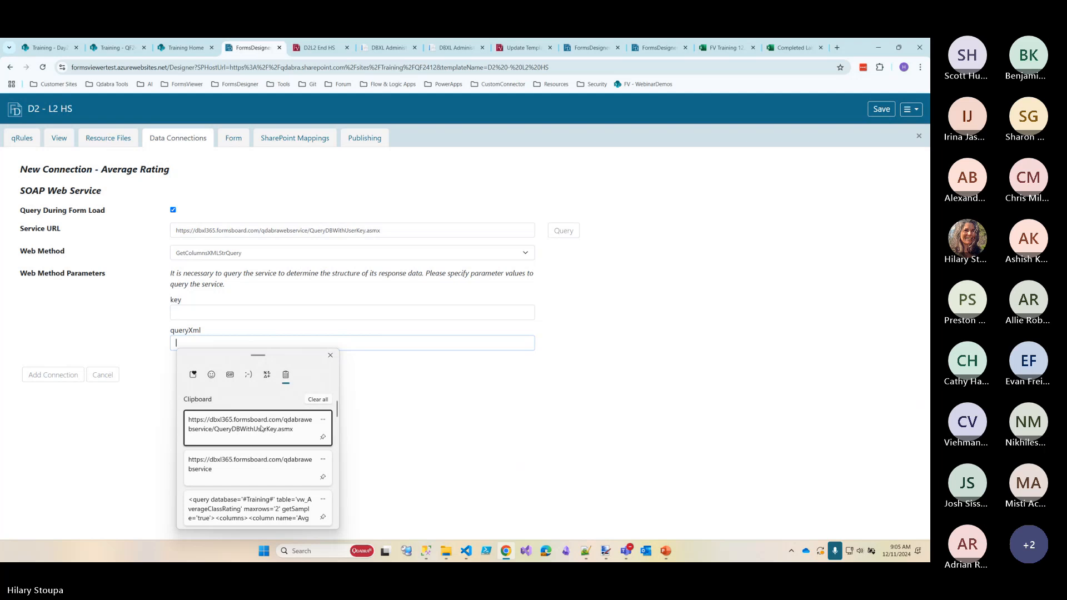
{"action": "left_click", "coordinate": [263, 508]}
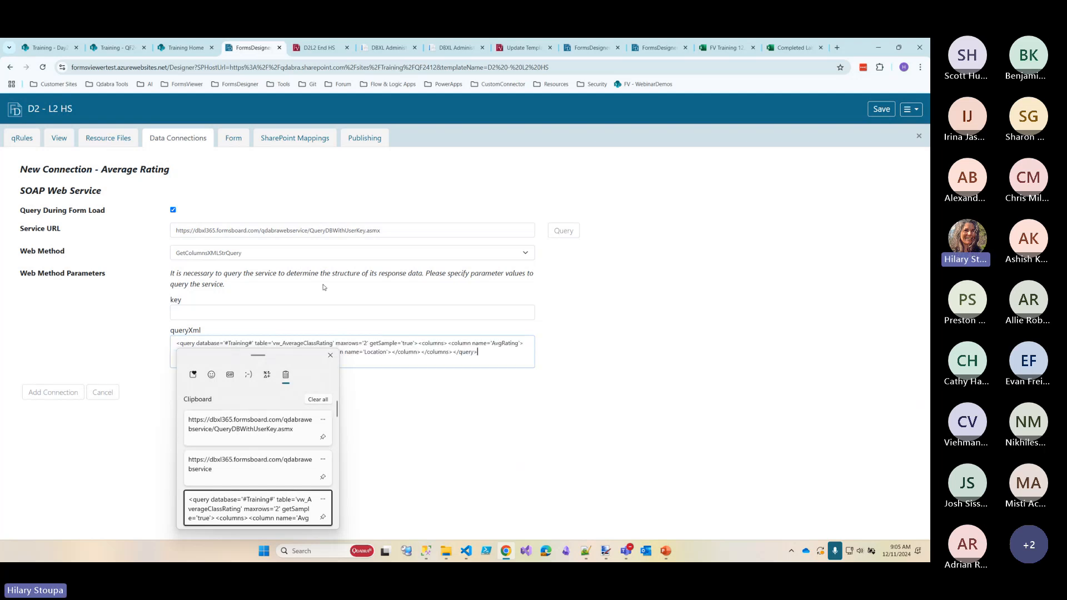
Enter the user key, add the Average Rating connection, and close the settings panel.
{"action": "left_click", "coordinate": [259, 315]}
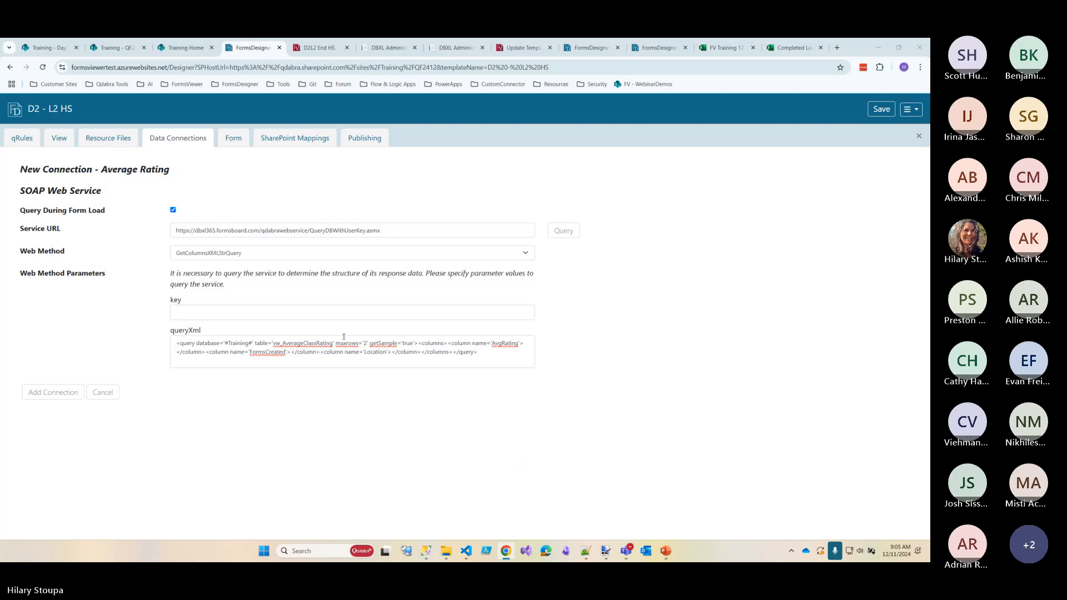
{"action": "left_click", "coordinate": [300, 315]}
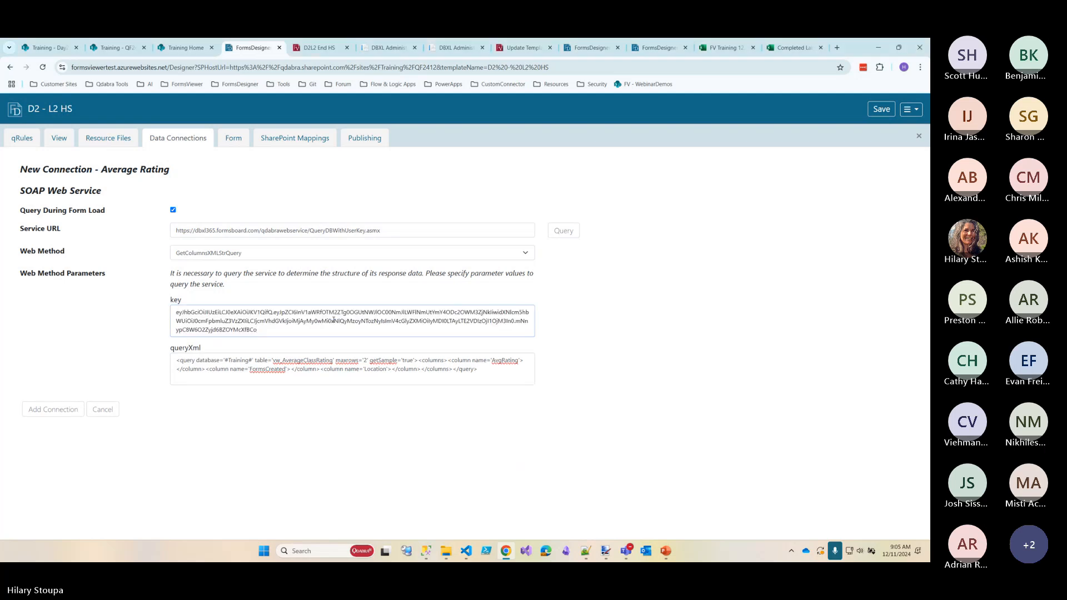
{"action": "left_click", "coordinate": [67, 409]}
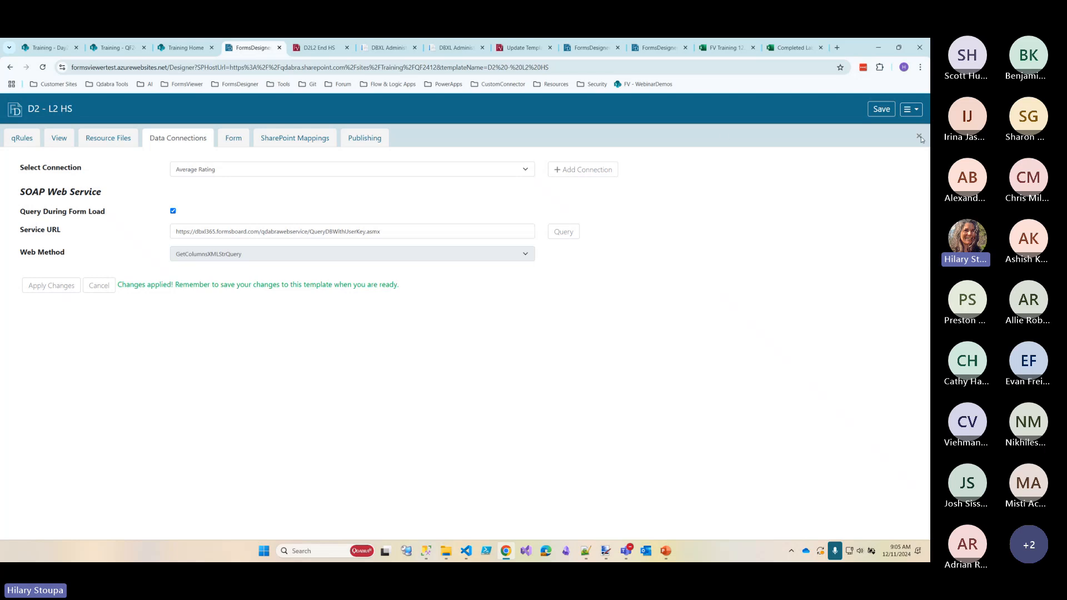
{"action": "key", "text": "ctrl+a"}
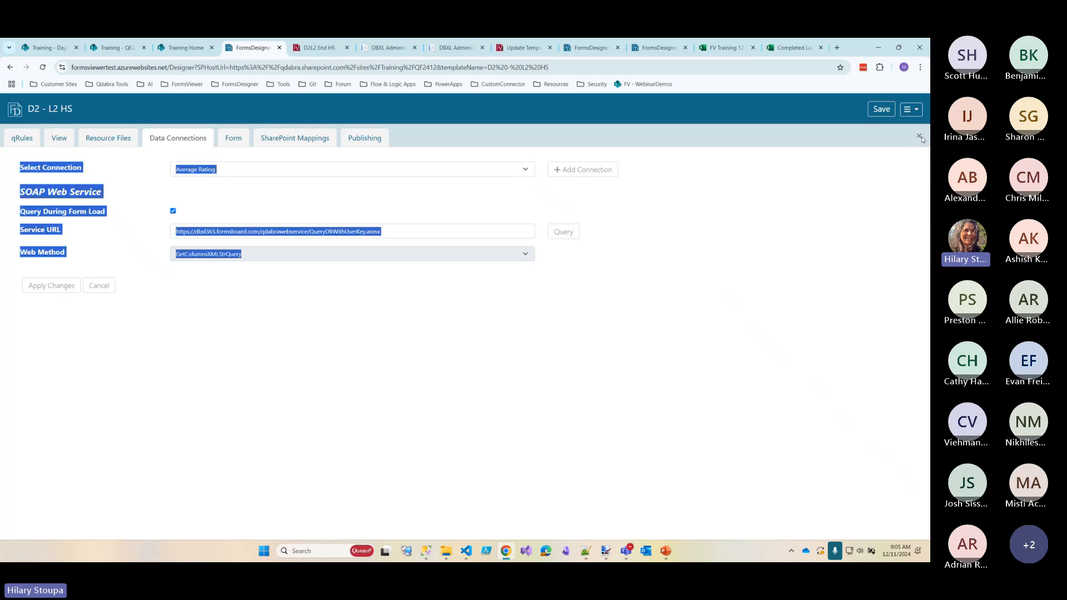
{"action": "left_click", "coordinate": [920, 137]}
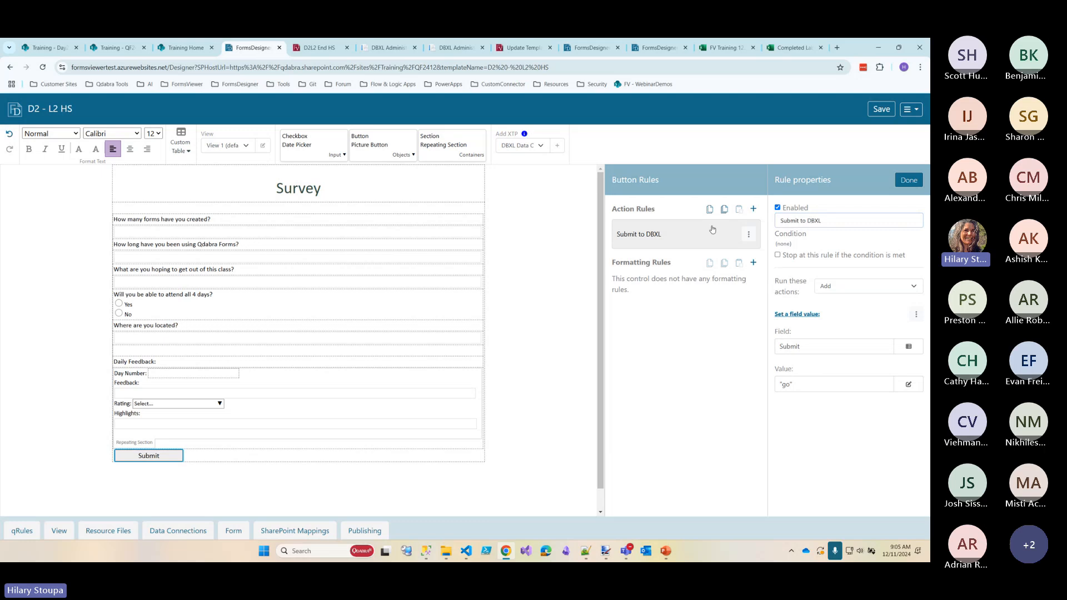
Expand Average Rating (Secondary) fields to Rows (table, count, row), save, and reopen connection settings.
{"action": "left_click", "coordinate": [907, 179]}
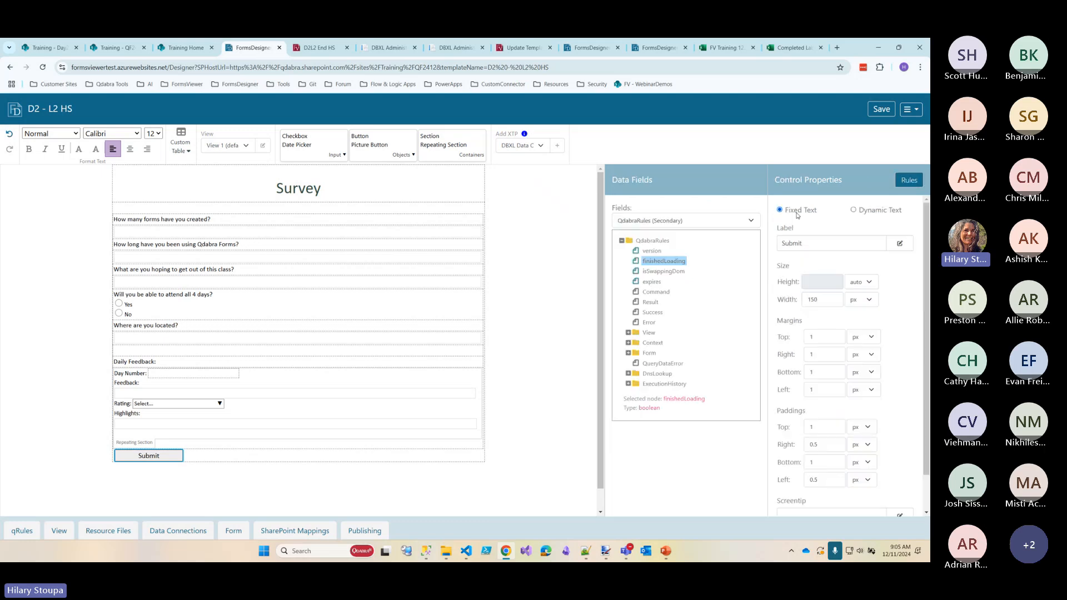
{"action": "left_click", "coordinate": [722, 222]}
{"action": "left_click", "coordinate": [678, 246]}
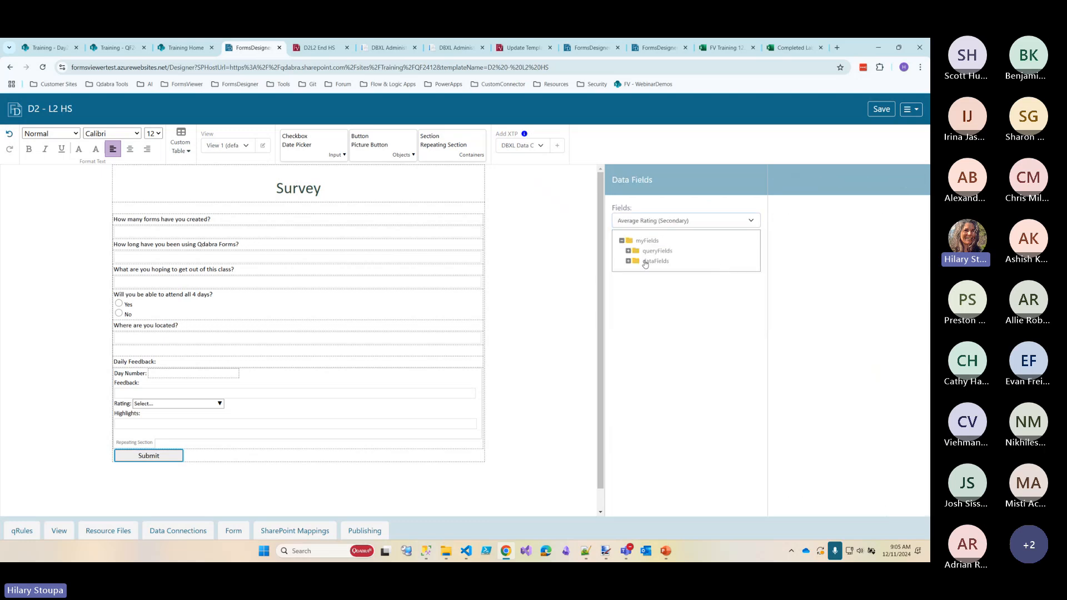
{"action": "left_click", "coordinate": [639, 261]}
{"action": "left_click", "coordinate": [628, 261]}
{"action": "left_click", "coordinate": [635, 271]}
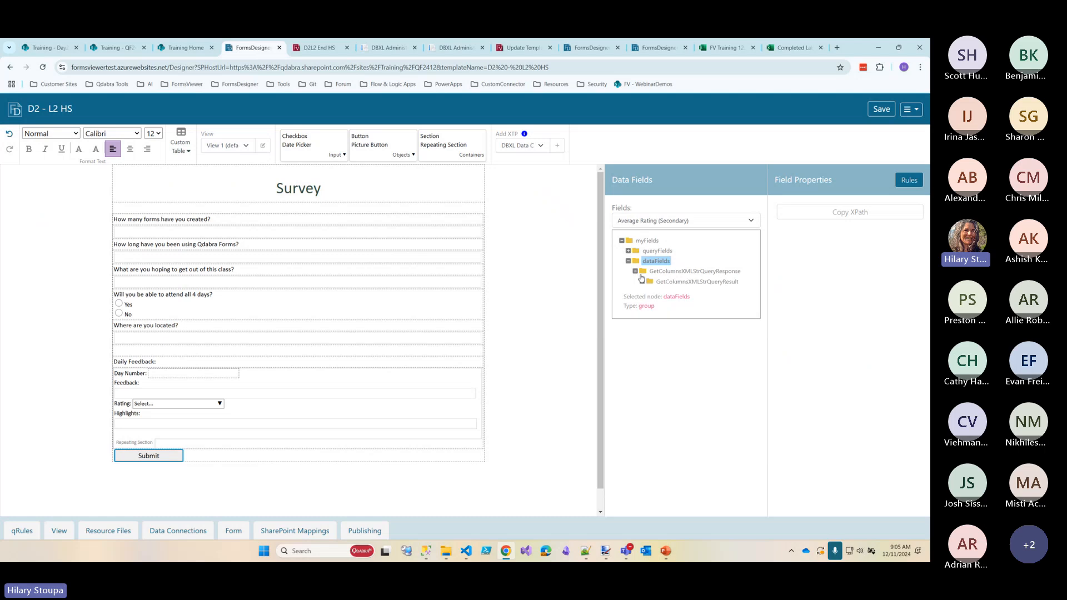
{"action": "left_click", "coordinate": [642, 282]}
{"action": "left_click", "coordinate": [656, 292]}
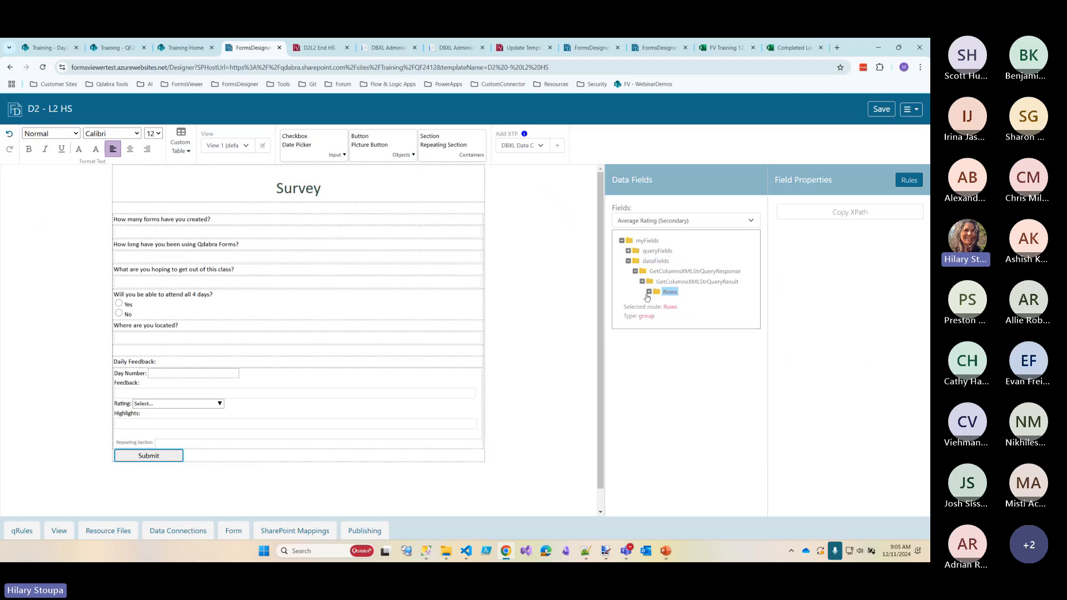
{"action": "left_click", "coordinate": [648, 292]}
{"action": "left_click", "coordinate": [881, 109]}
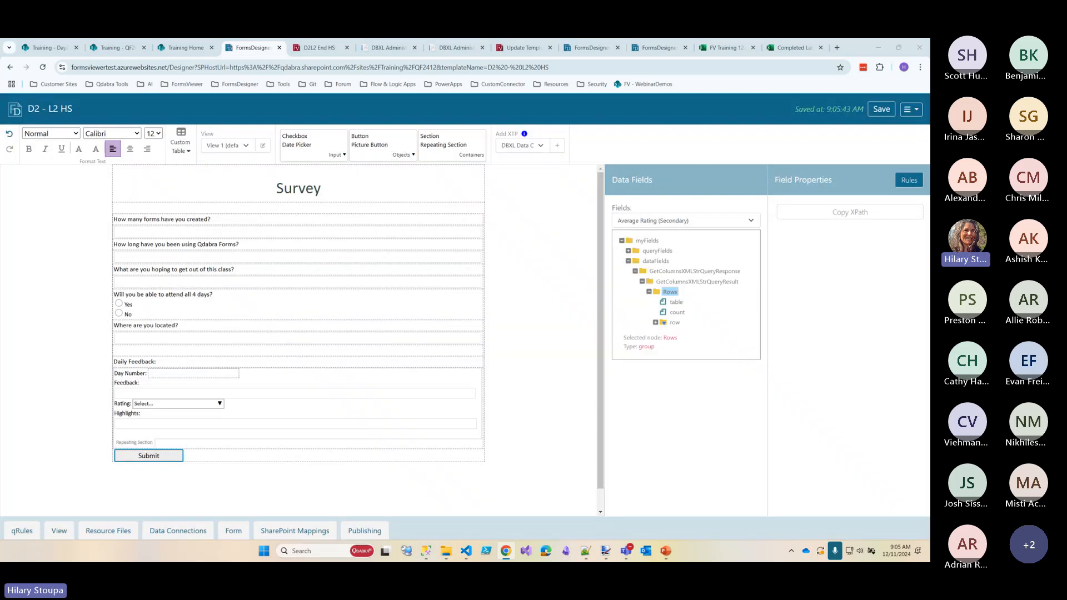
{"action": "left_click", "coordinate": [197, 531]}
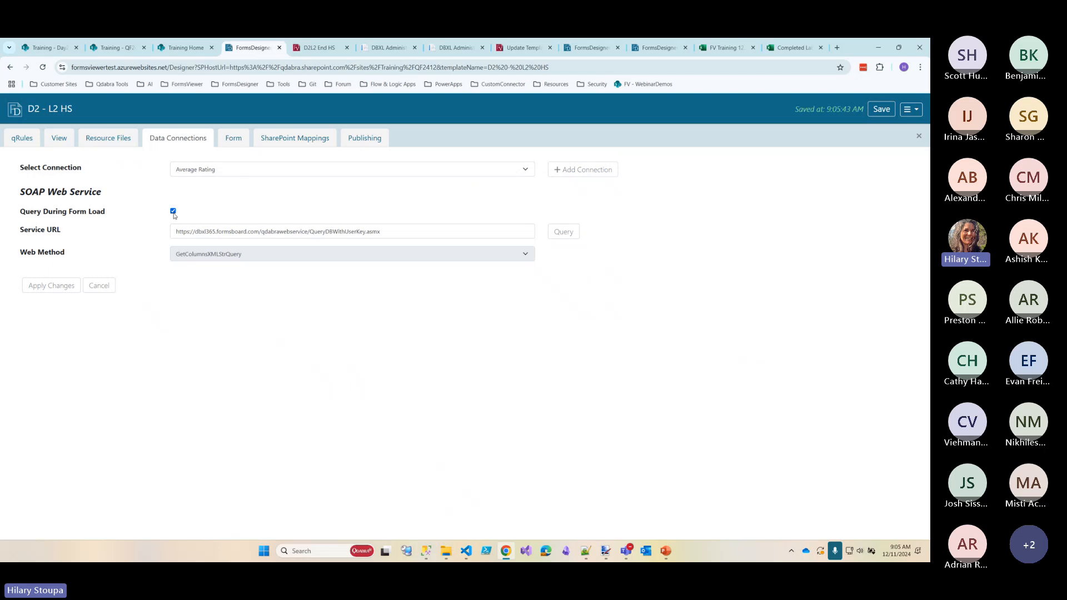
Turn off Query During Form Load for Average Rating and apply the change.
{"action": "left_click", "coordinate": [172, 211]}
{"action": "left_click", "coordinate": [51, 287]}
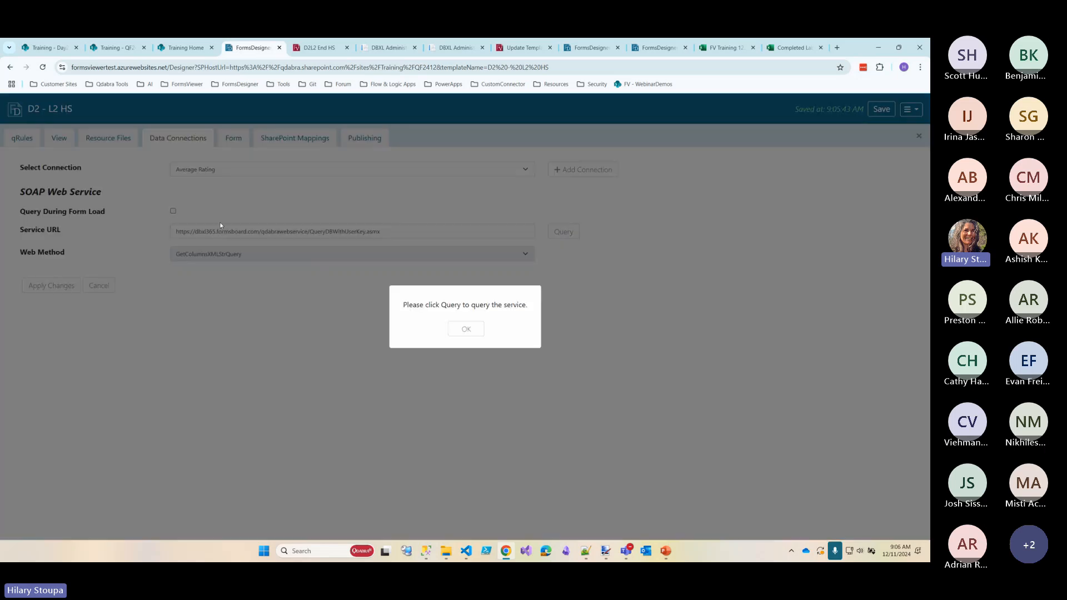
{"action": "left_click", "coordinate": [466, 330]}
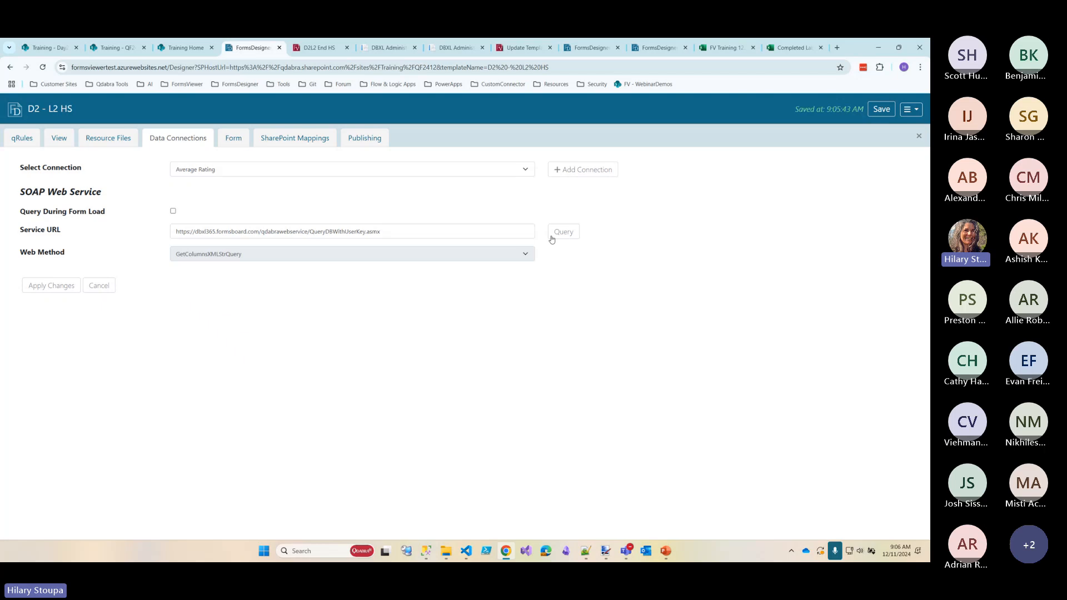
{"action": "left_click", "coordinate": [229, 313]}
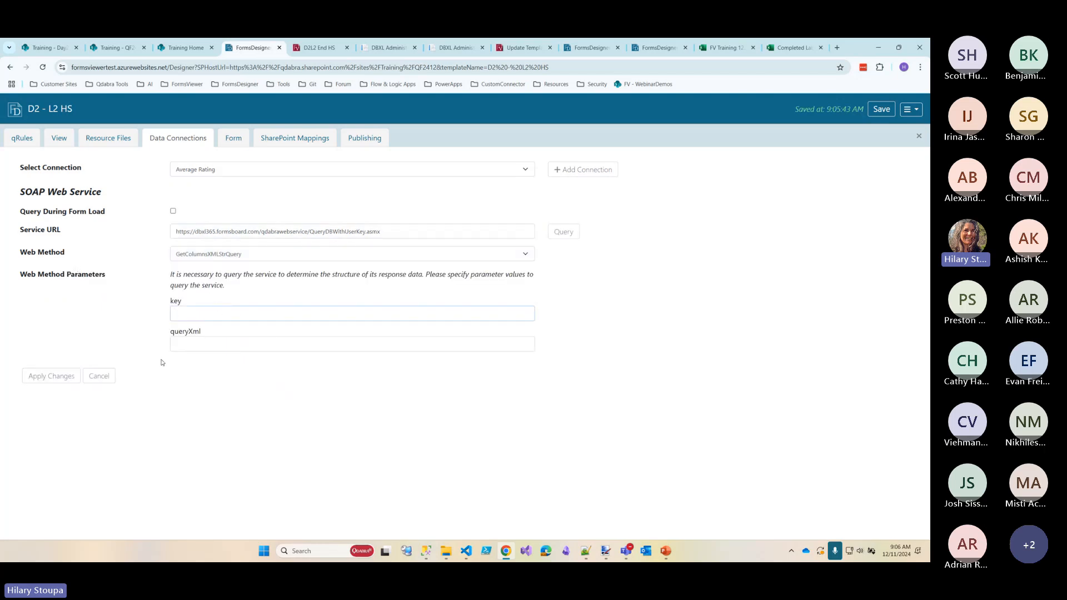
Re-enter the user key and the saved query XML into the key and queryXml parameters.
{"action": "key", "text": "super+v"}
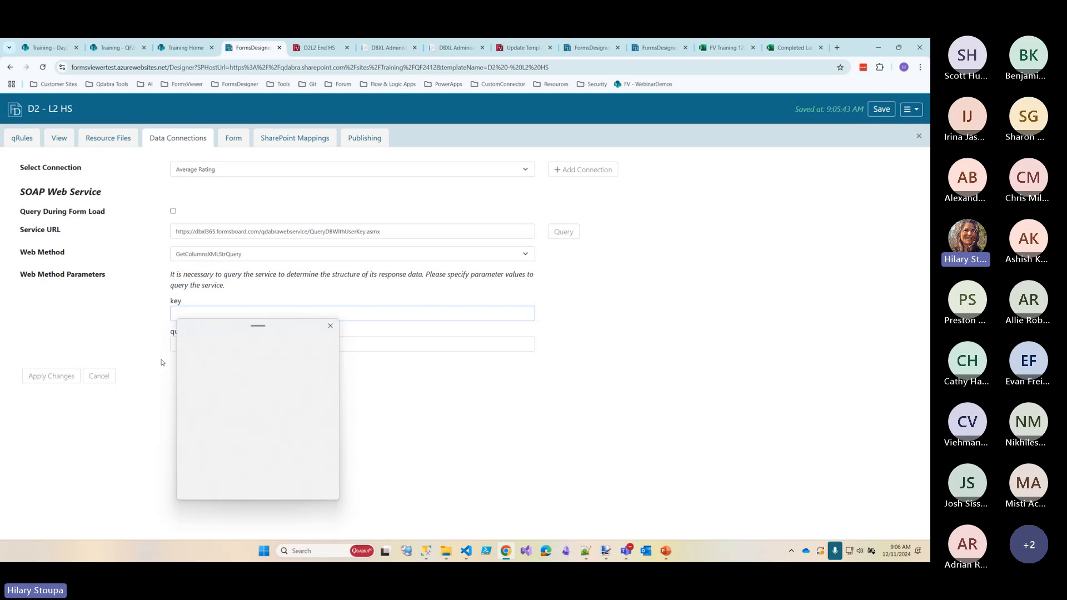
{"action": "left_click", "coordinate": [253, 399]}
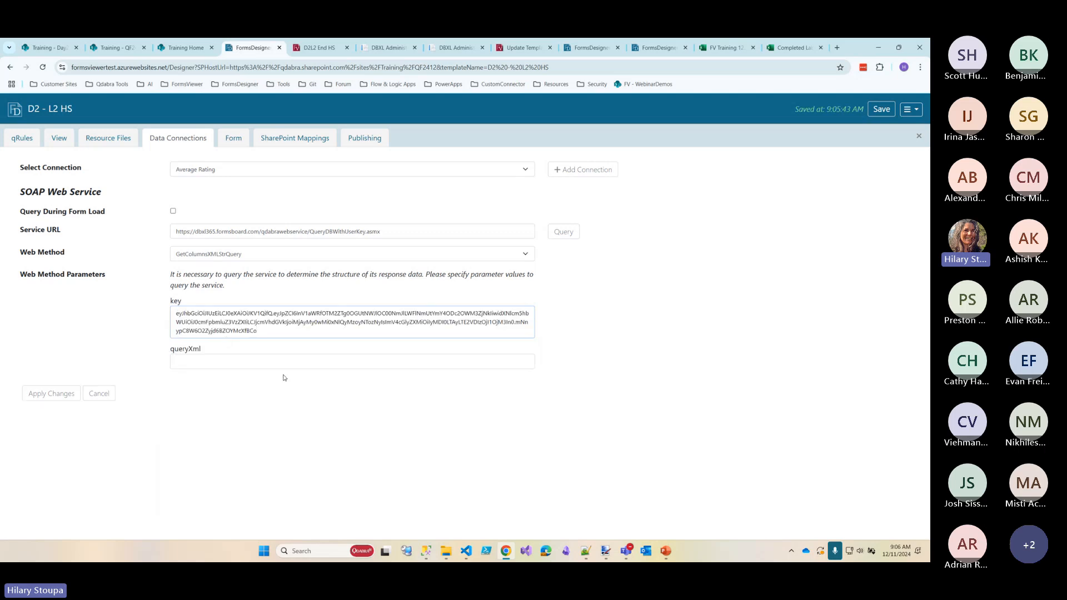
{"action": "left_click", "coordinate": [280, 355]}
{"action": "key", "text": "super+v"}
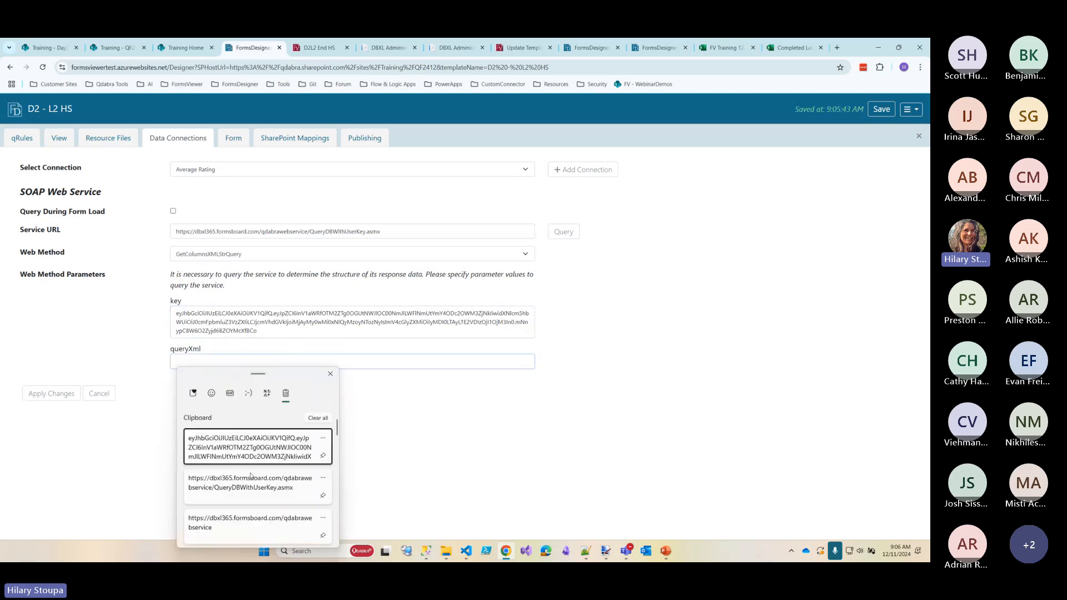
{"action": "left_click", "coordinate": [262, 491]}
{"action": "key", "text": "ctrl+a"}
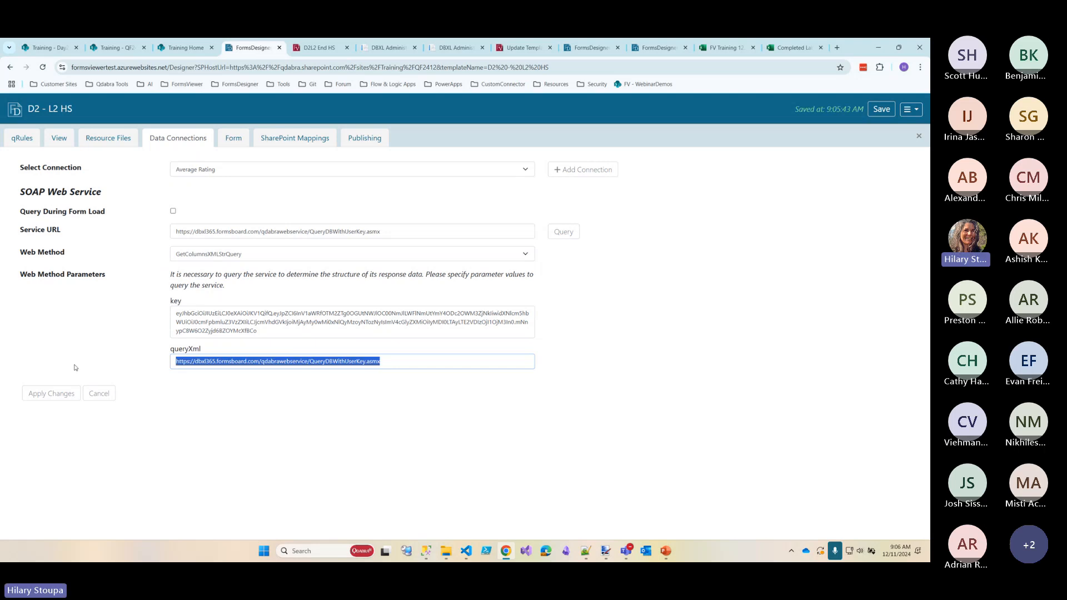
{"action": "key", "text": "super+v"}
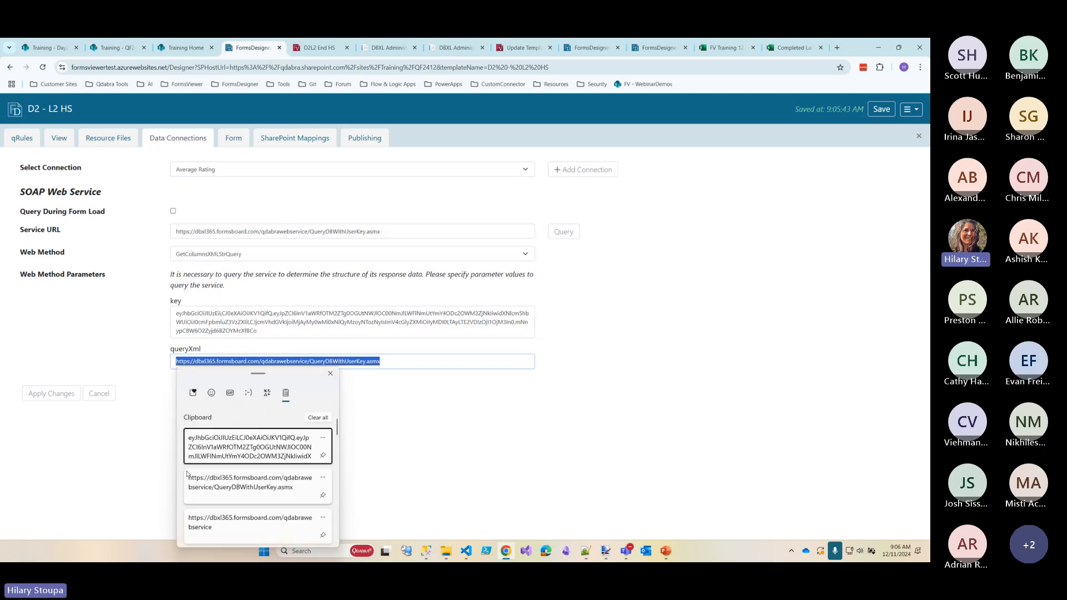
{"action": "key", "text": "Down"}
{"action": "key", "text": "Down"}
{"action": "key", "text": "Down"}
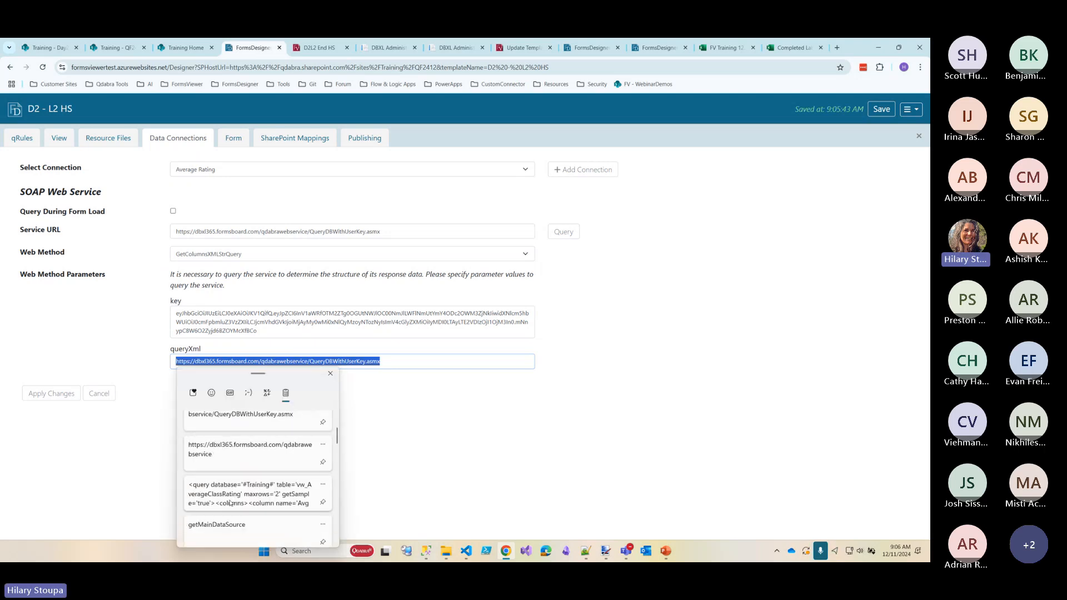
{"action": "key", "text": "Return"}
Apply the updated connection settings, save the template, and return to the Survey design.
{"action": "left_click", "coordinate": [50, 411]}
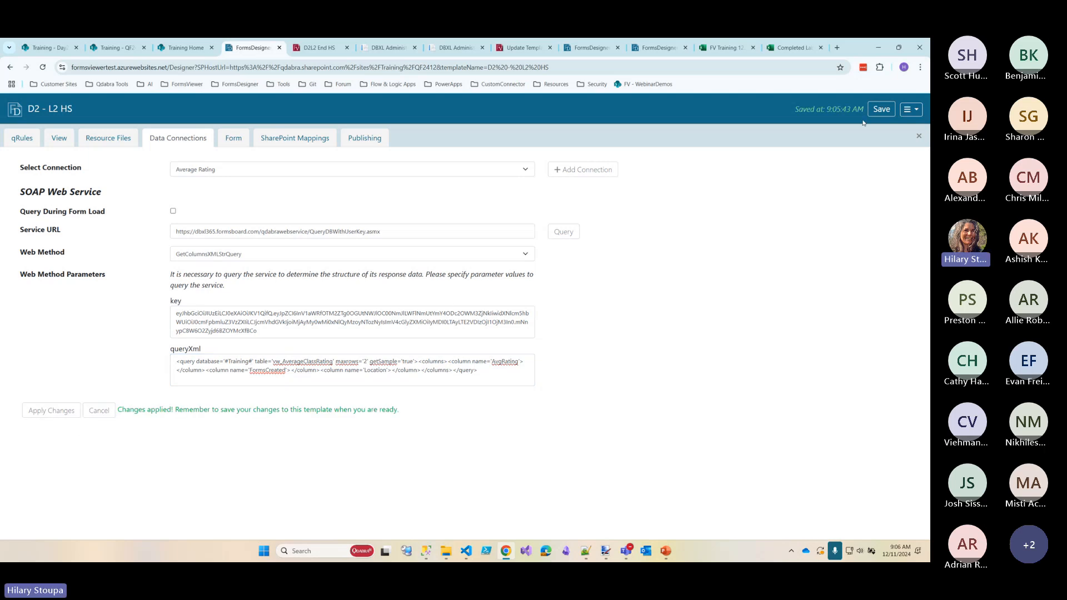
{"action": "left_click", "coordinate": [881, 109]}
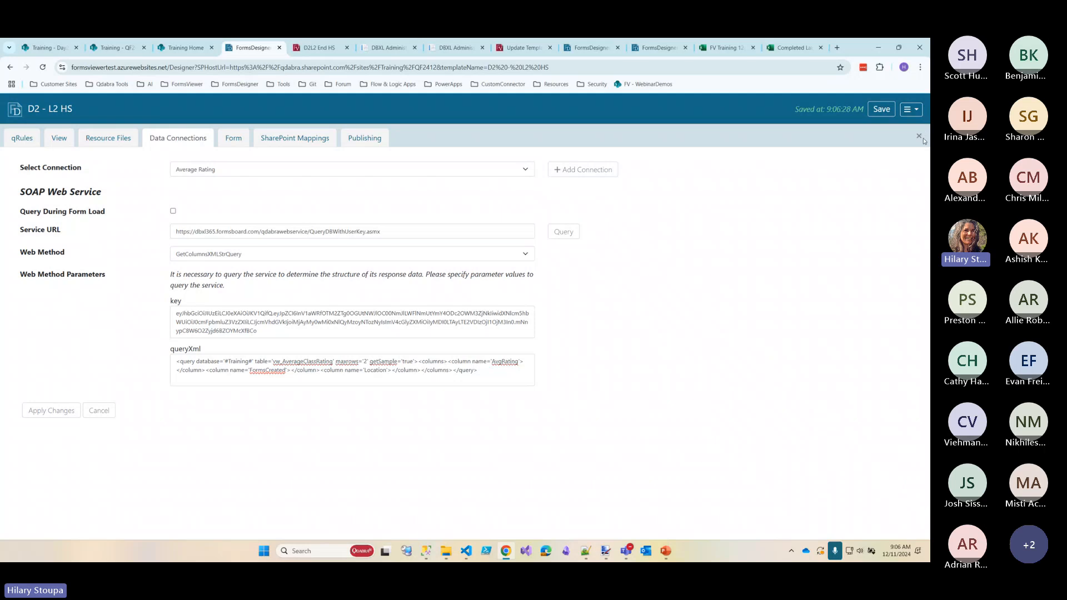
{"action": "left_click", "coordinate": [919, 136]}
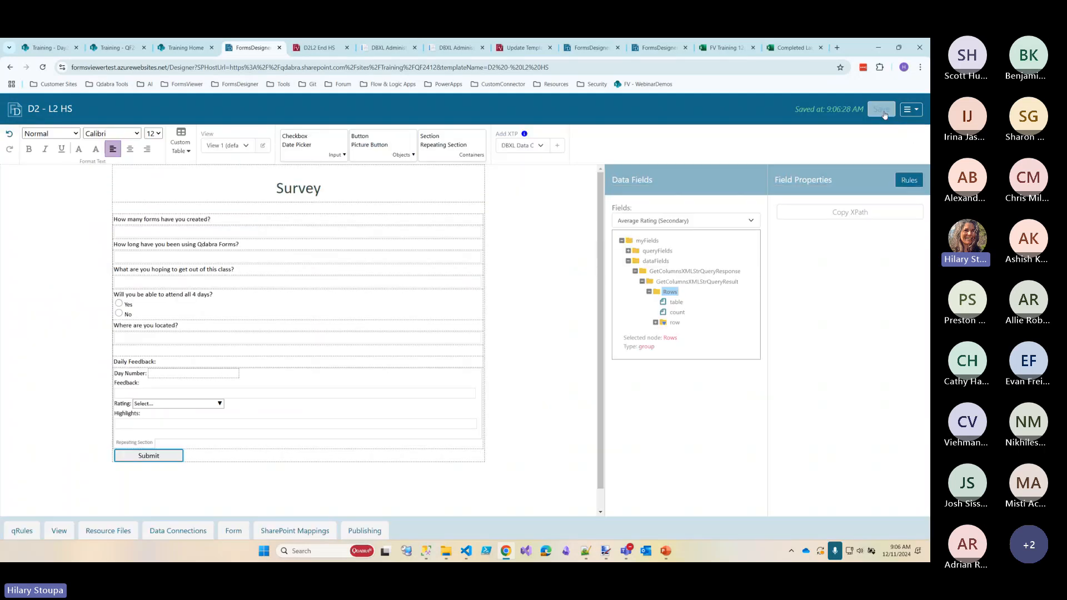
Save the D2 - L2 HS Survey template again and briefly consult the training PDF.
{"action": "left_click", "coordinate": [888, 113]}
{"action": "left_click_drag", "start_coordinate": [929, 245], "coordinate": [389, 72]}
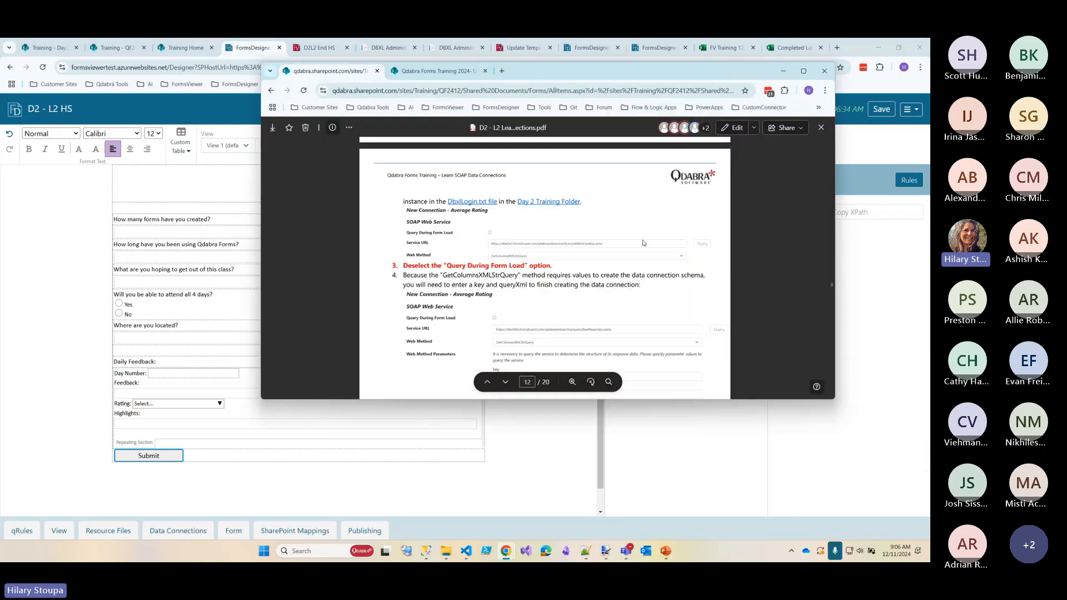
{"action": "left_click_drag", "start_coordinate": [607, 74], "coordinate": [930, 114]}
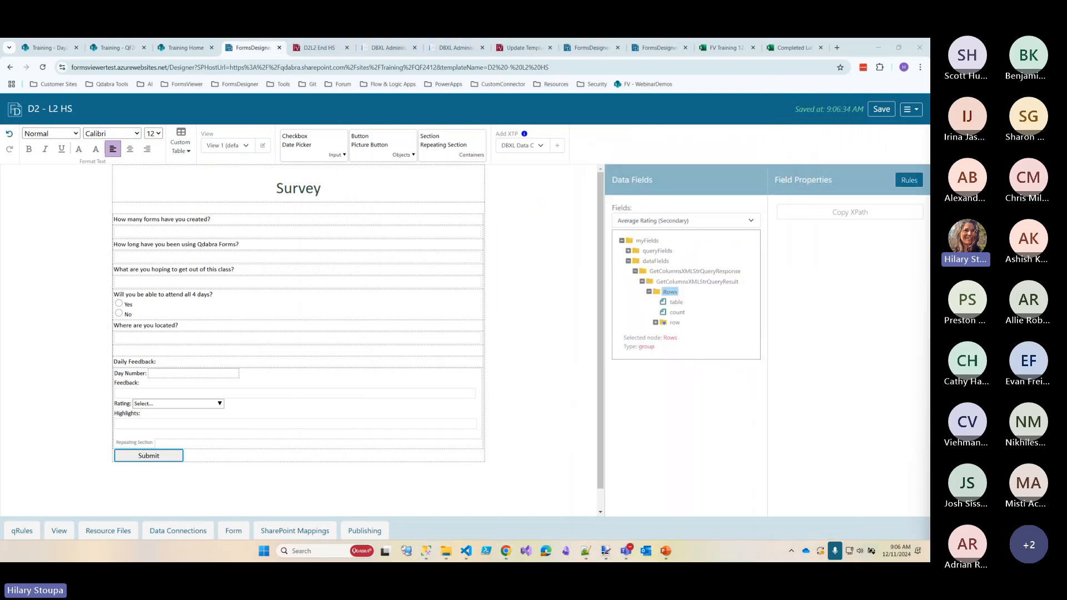
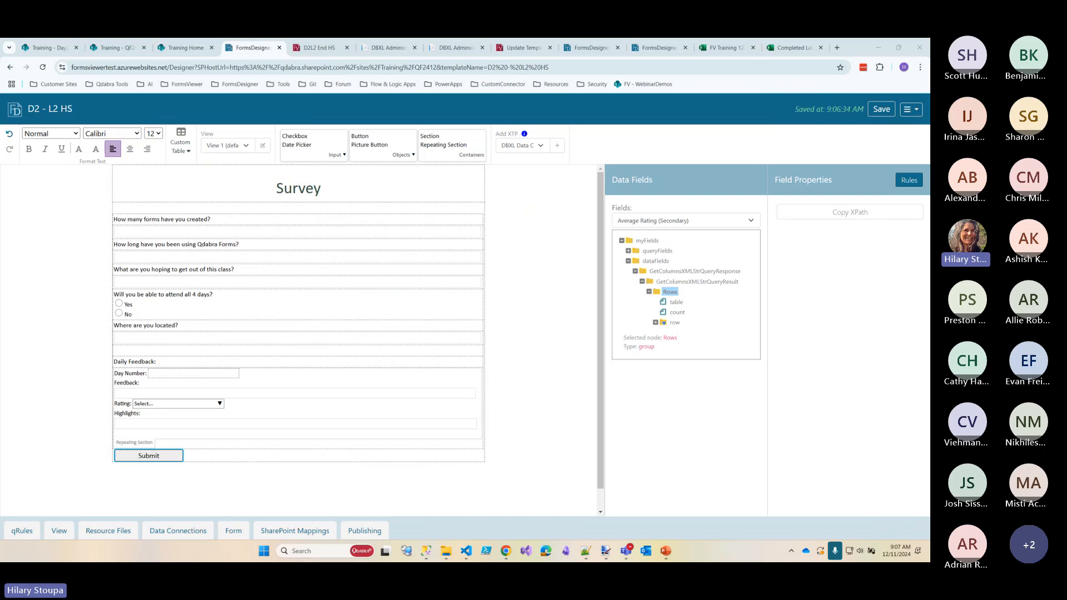
Add two new rows below the Survey form's layout table.
{"action": "left_click", "coordinate": [253, 457]}
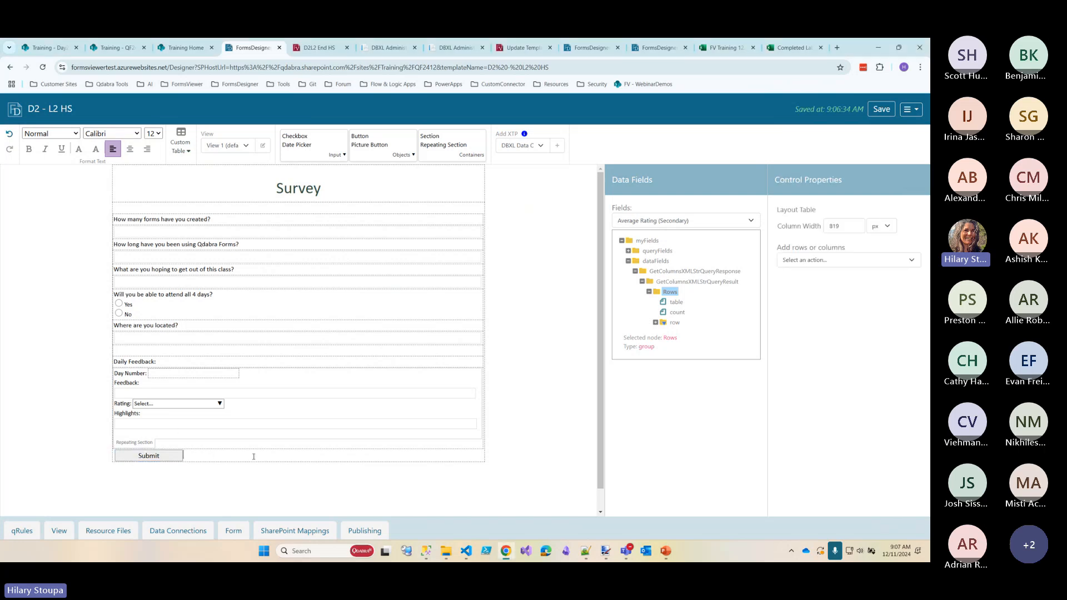
{"action": "left_click", "coordinate": [856, 263]}
{"action": "left_click", "coordinate": [849, 296]}
{"action": "left_click", "coordinate": [850, 260]}
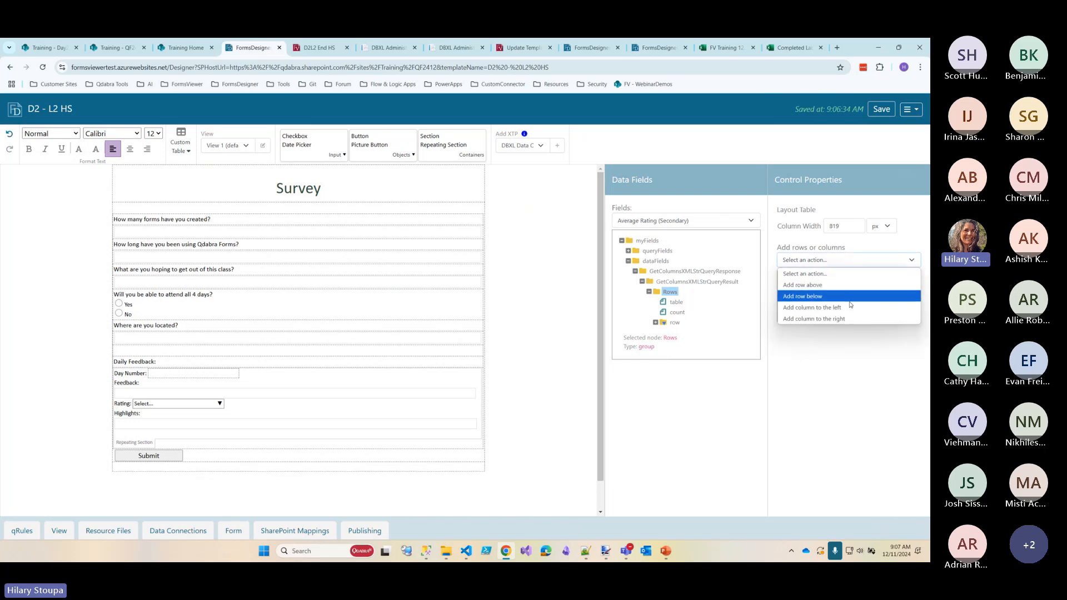
{"action": "left_click", "coordinate": [849, 296]}
{"action": "left_click", "coordinate": [230, 479]}
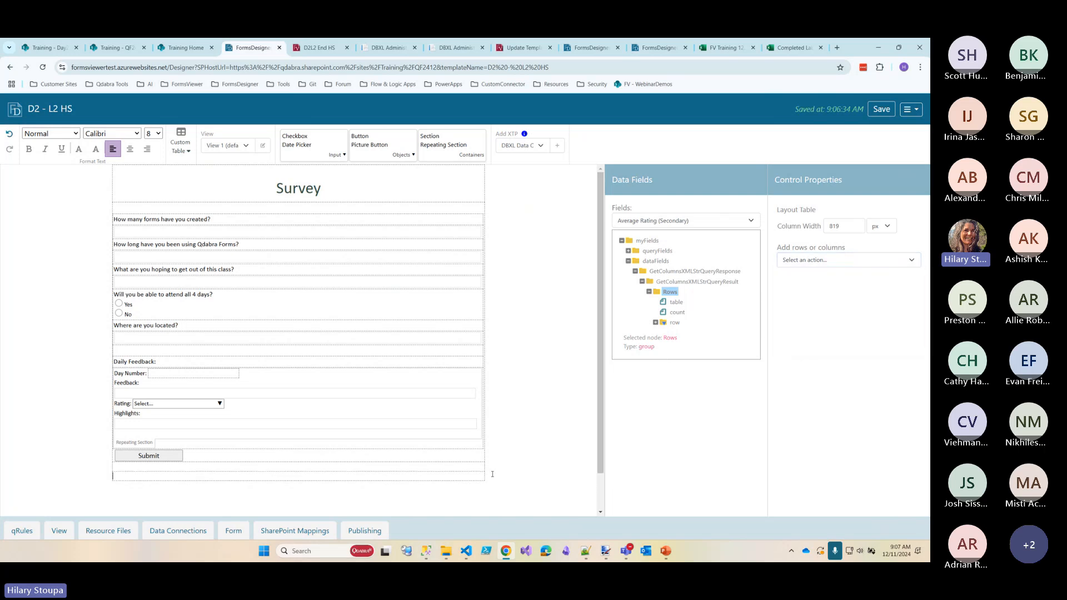
{"action": "left_click", "coordinate": [843, 265]}
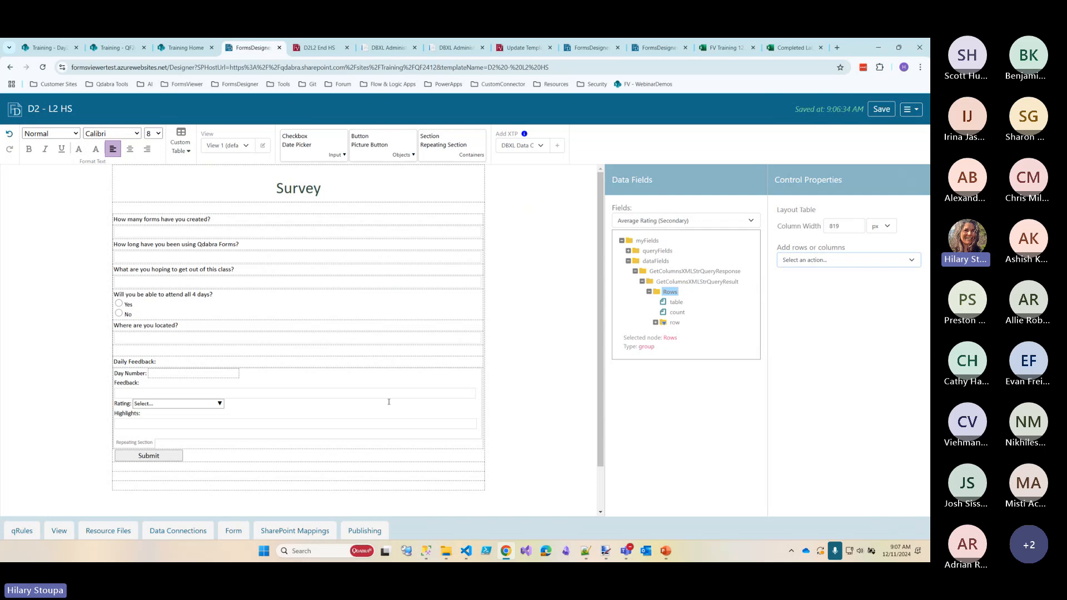
{"action": "left_click", "coordinate": [865, 299]}
Insert a button in the bottom row and label it 'Get my Average'.
{"action": "left_click", "coordinate": [364, 136]}
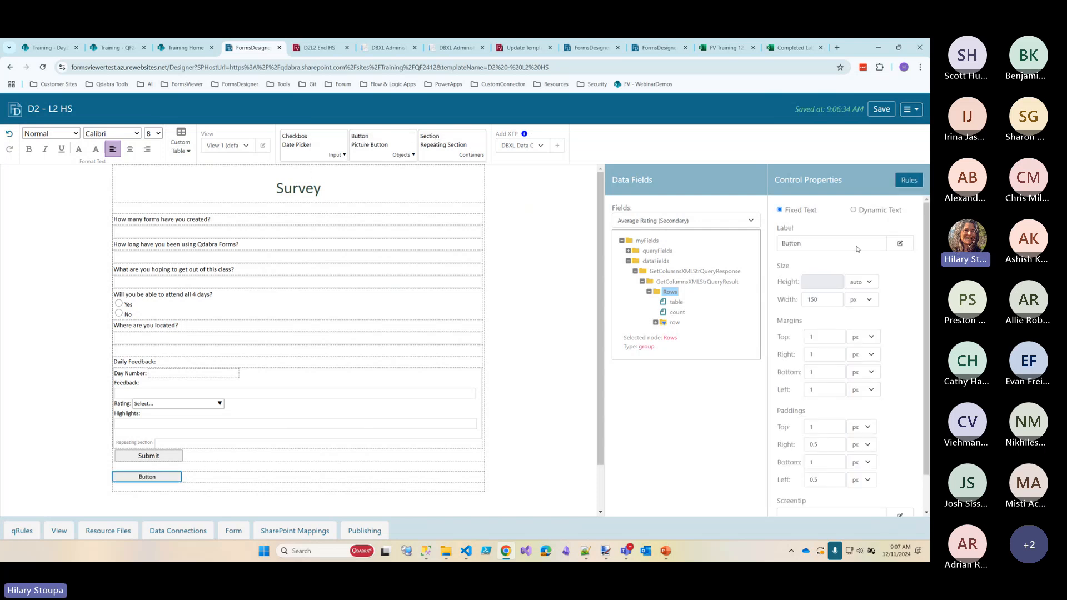
{"action": "left_click", "coordinate": [899, 244]}
{"action": "double_click", "coordinate": [814, 249]}
{"action": "type", "text": "Get My"}
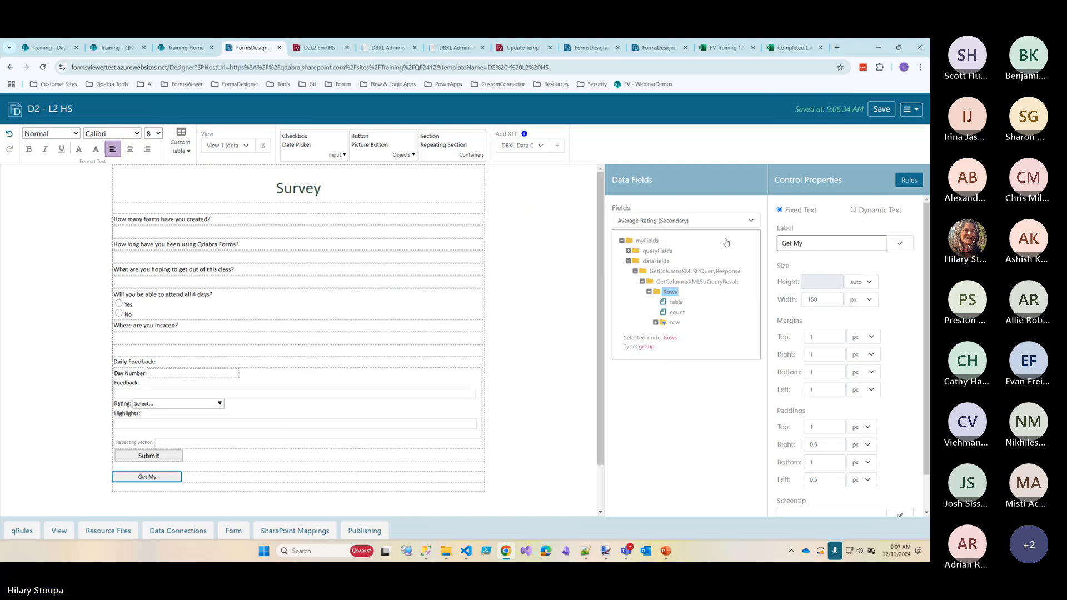
{"action": "key", "text": "BackSpace"}
{"action": "key", "text": "BackSpace"}
{"action": "type", "text": "my Average"}
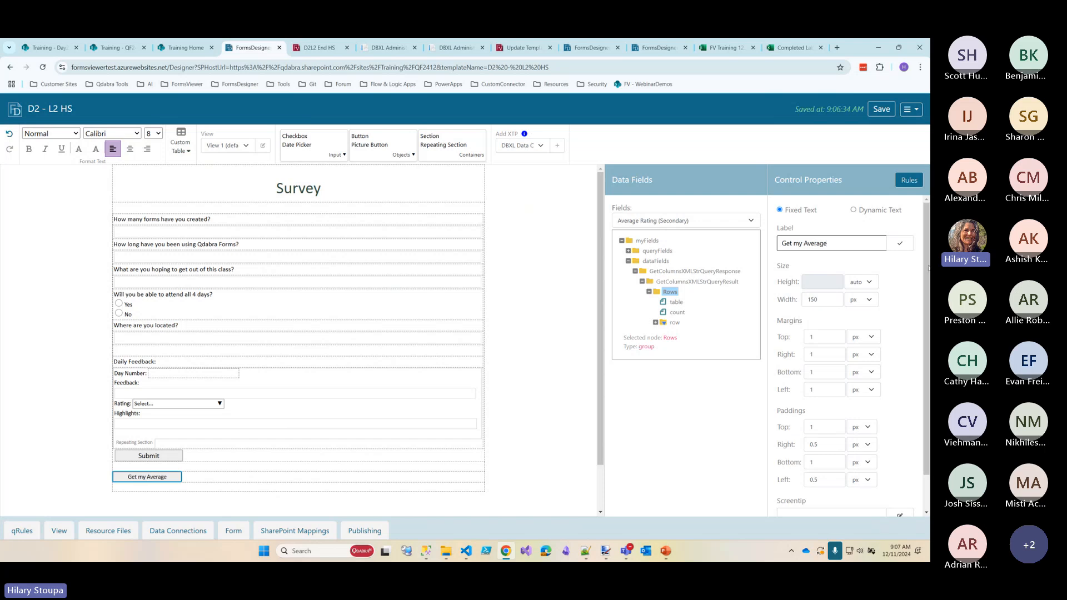
{"action": "left_click", "coordinate": [899, 242]}
Select and copy the Average Rating query's 'Query XML to be used in the form Rules' string.
{"action": "left_click_drag", "start_coordinate": [859, 47], "coordinate": [850, 71]}
{"action": "left_click", "coordinate": [598, 71]}
{"action": "left_click", "coordinate": [535, 69]}
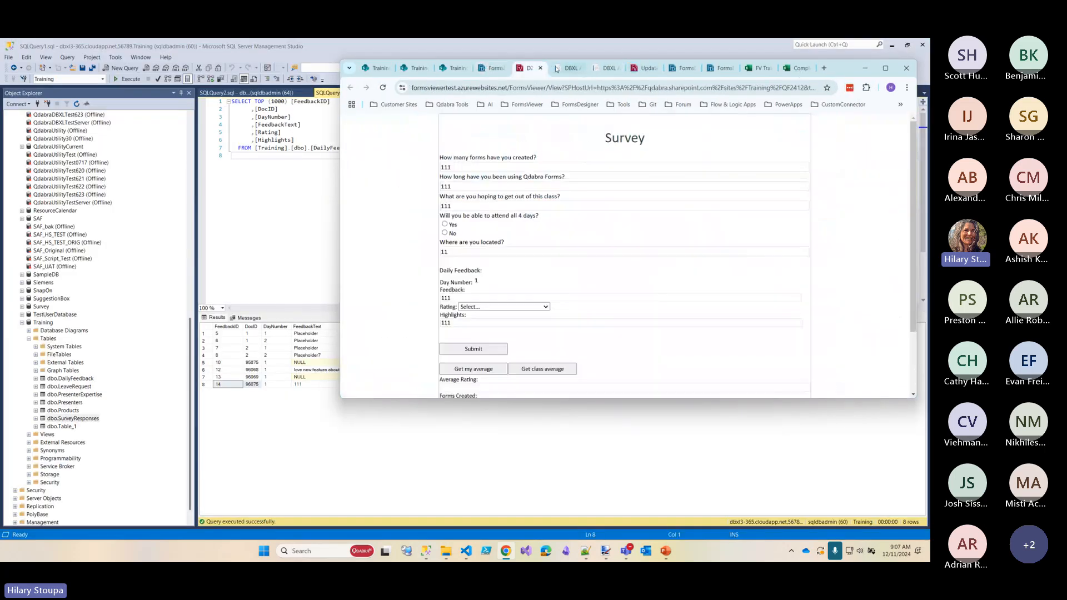
{"action": "left_click", "coordinate": [556, 69]}
{"action": "left_click", "coordinate": [885, 67]}
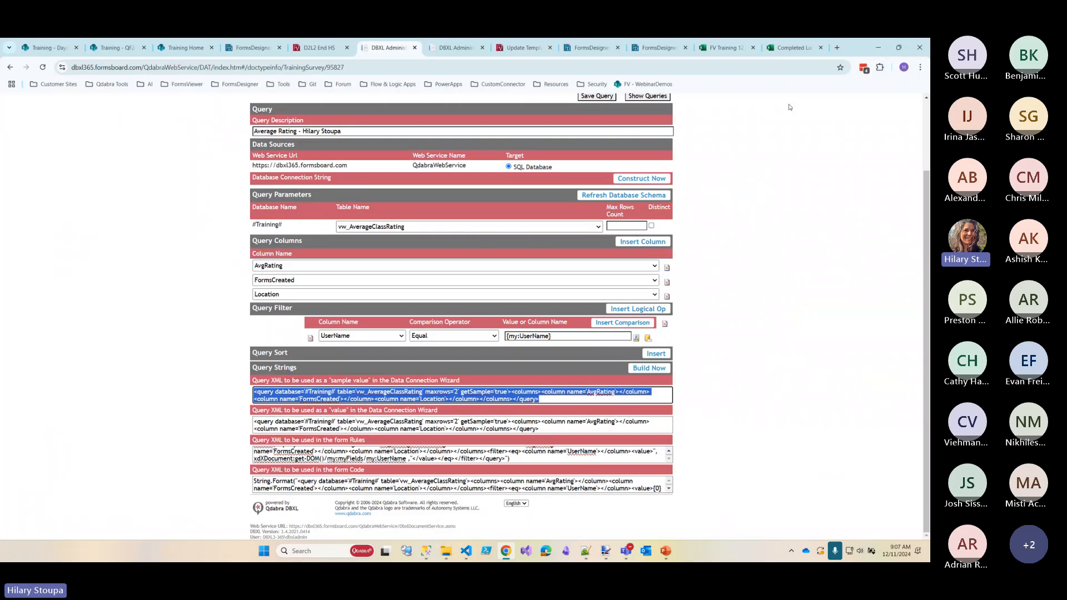
{"action": "left_click", "coordinate": [537, 454]}
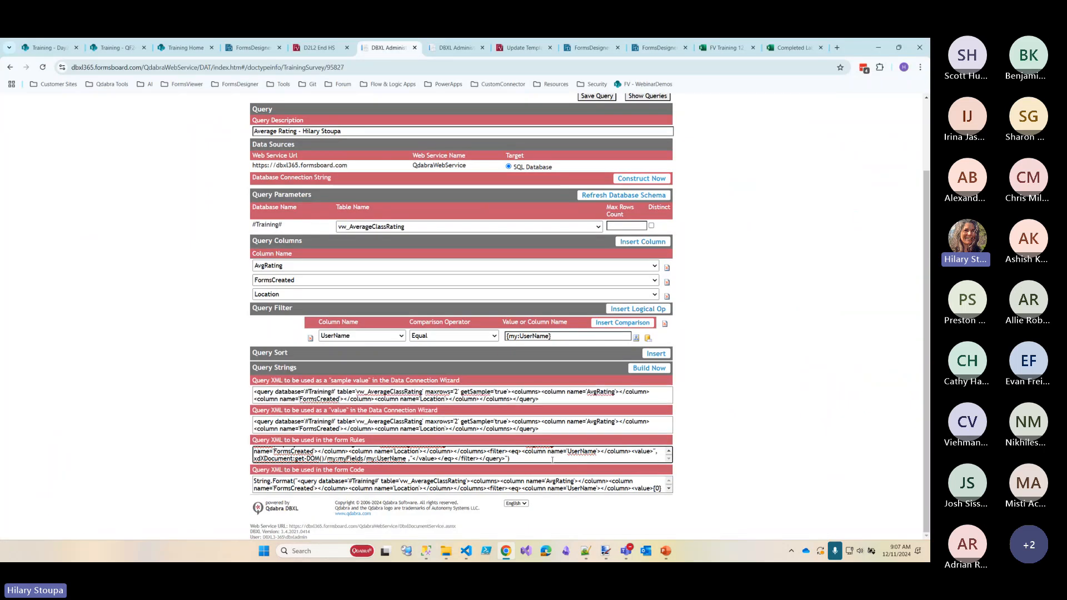
{"action": "key", "text": "ctrl+a"}
{"action": "key", "text": "ctrl+c"}
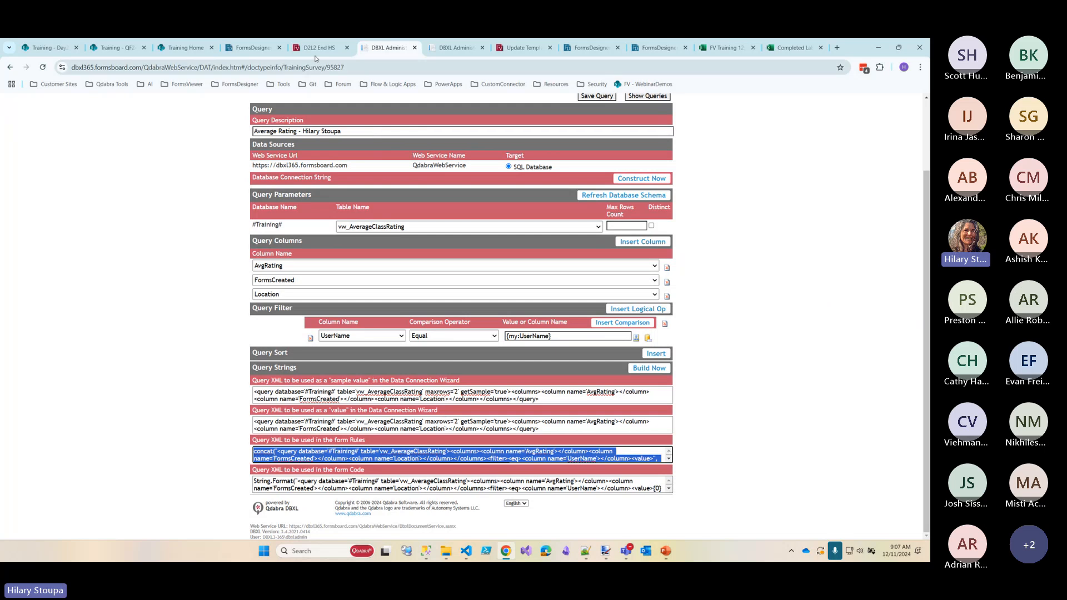
{"action": "left_click", "coordinate": [253, 48]}
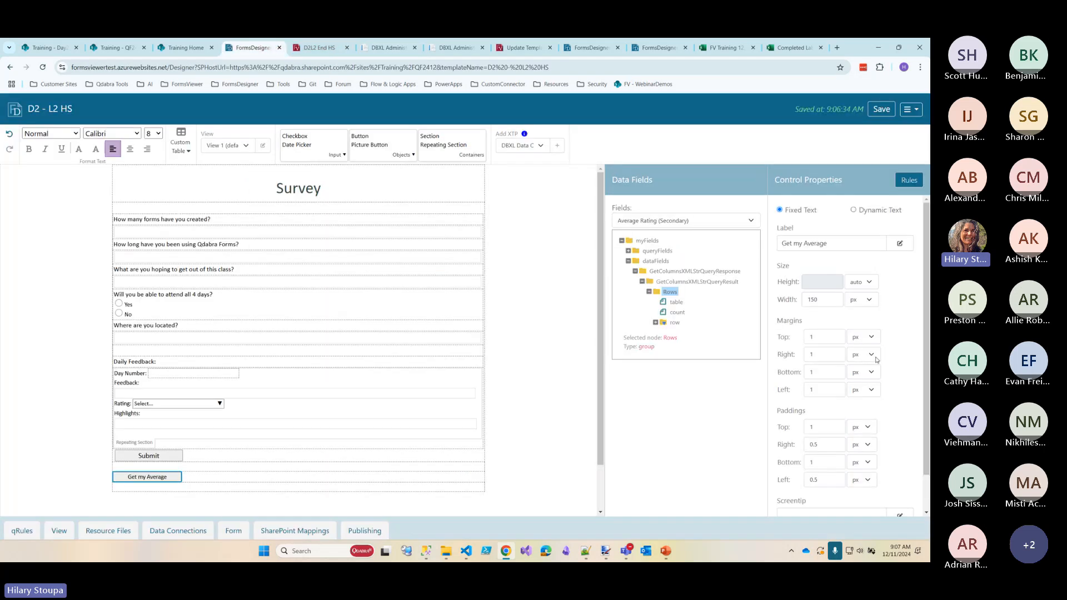
Add an action rule named 'Get my average' to the Get my Average button.
{"action": "left_click", "coordinate": [628, 251]}
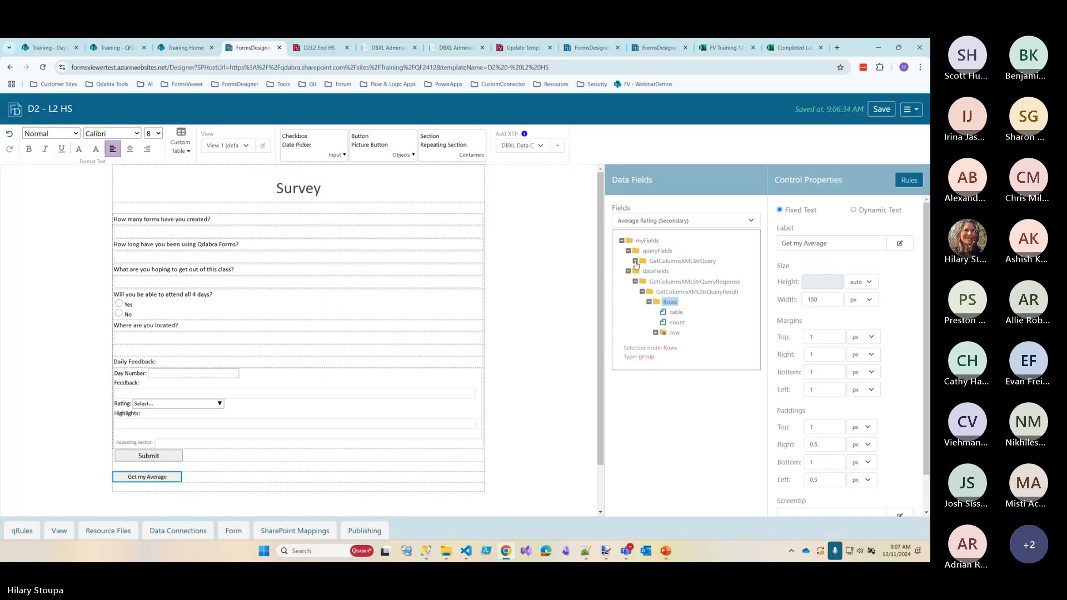
{"action": "left_click", "coordinate": [635, 261]}
{"action": "left_click", "coordinate": [665, 281]}
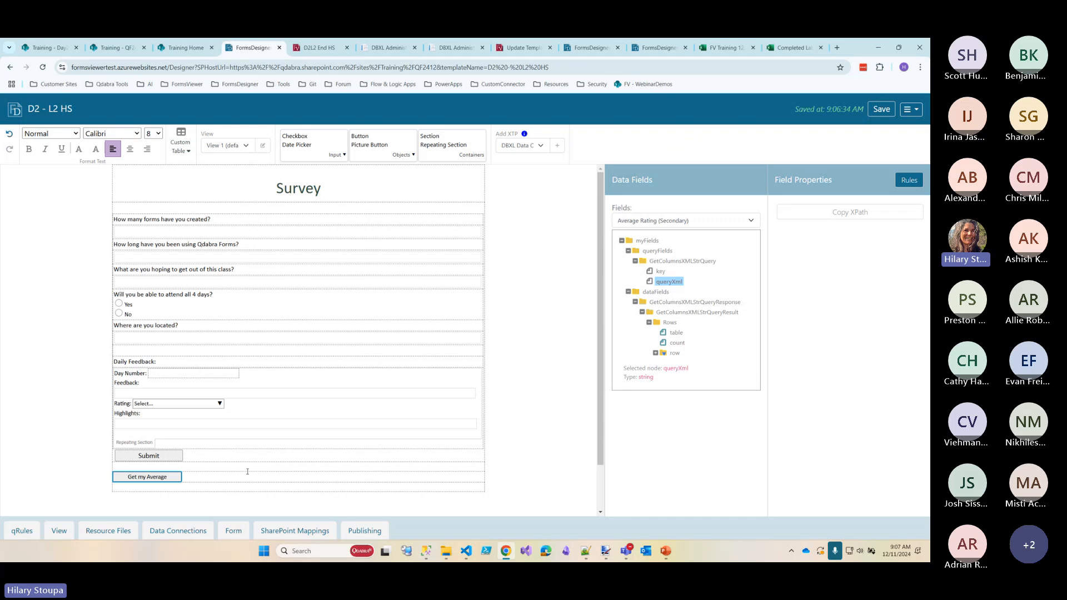
{"action": "left_click", "coordinate": [161, 477]}
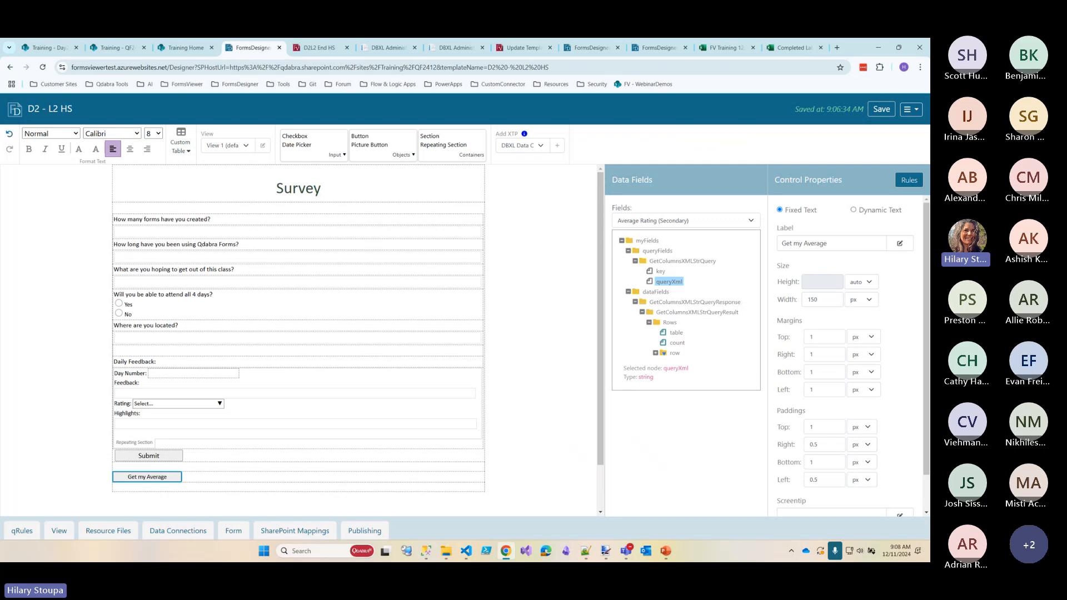
{"action": "left_click", "coordinate": [908, 180]}
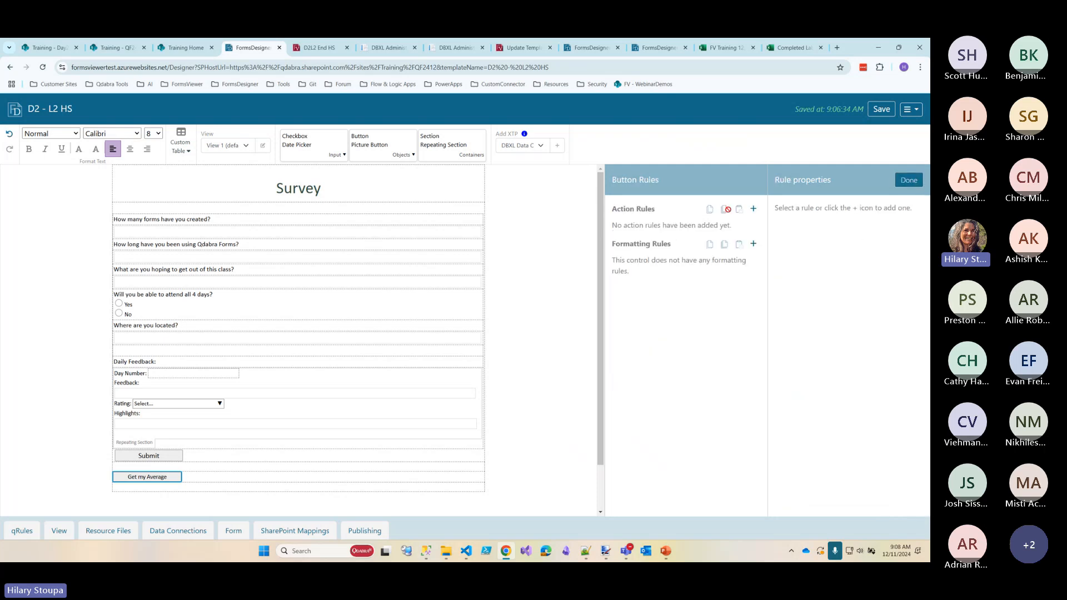
{"action": "left_click", "coordinate": [753, 208]}
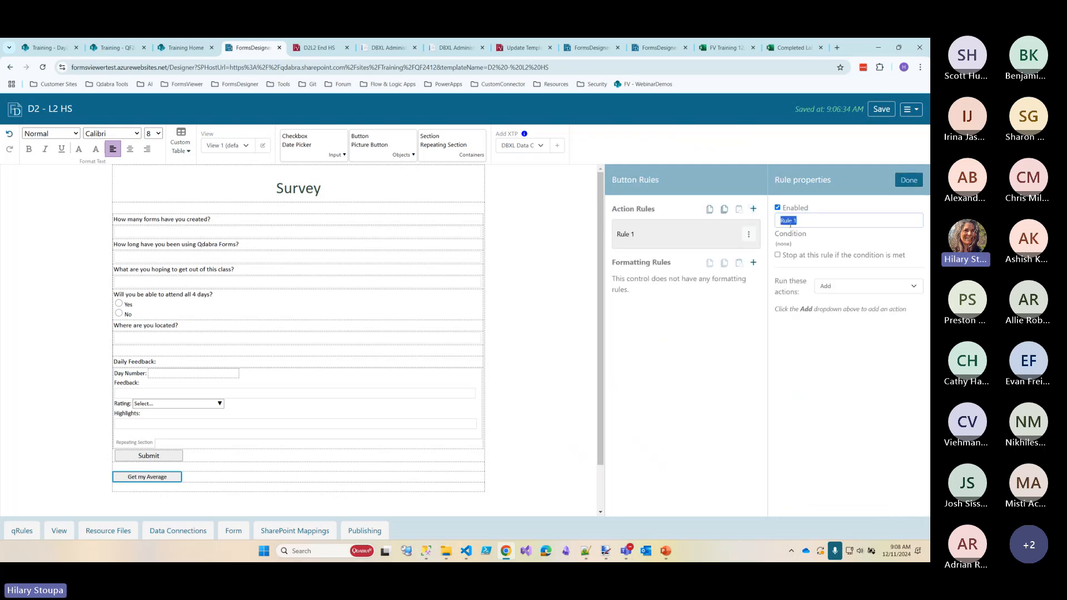
{"action": "type", "text": "Get my av"}
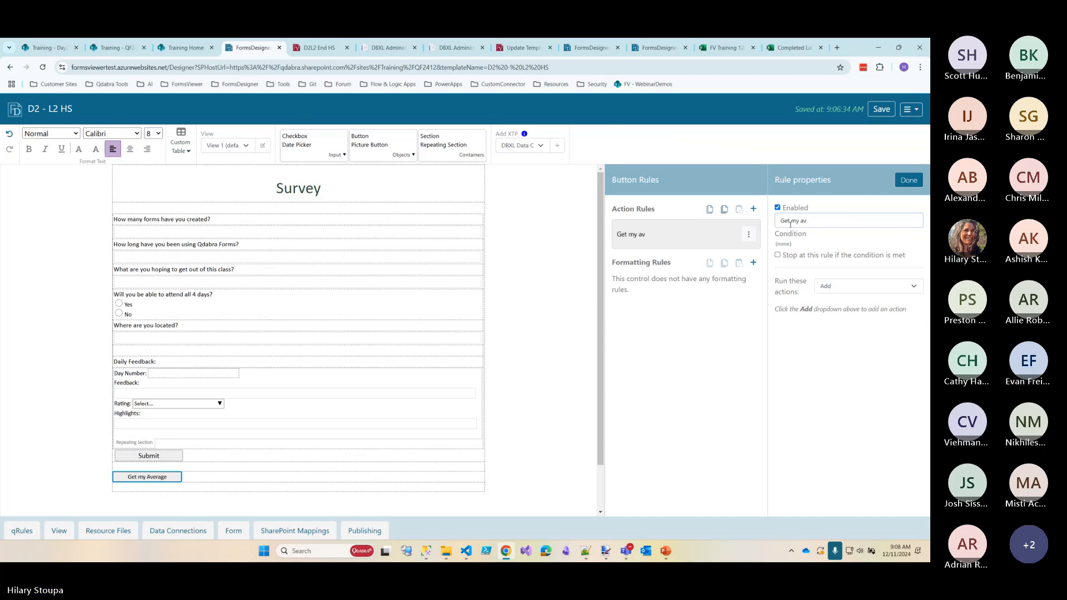
{"action": "type", "text": "erage"}
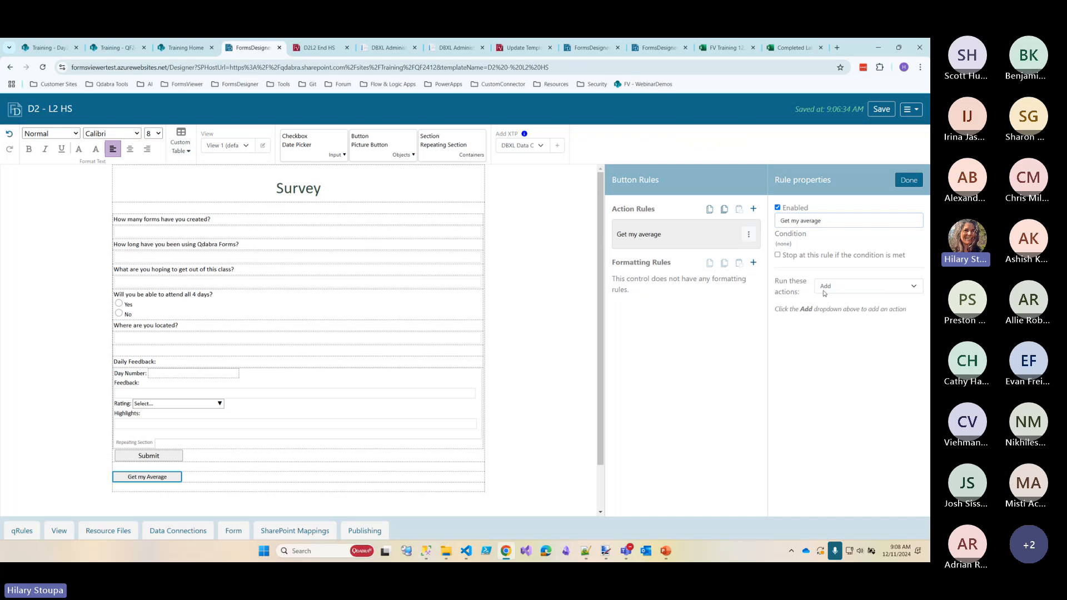
Add a Set a field value action targeting queryXml in Average Rating (Secondary).
{"action": "left_click", "coordinate": [858, 287]}
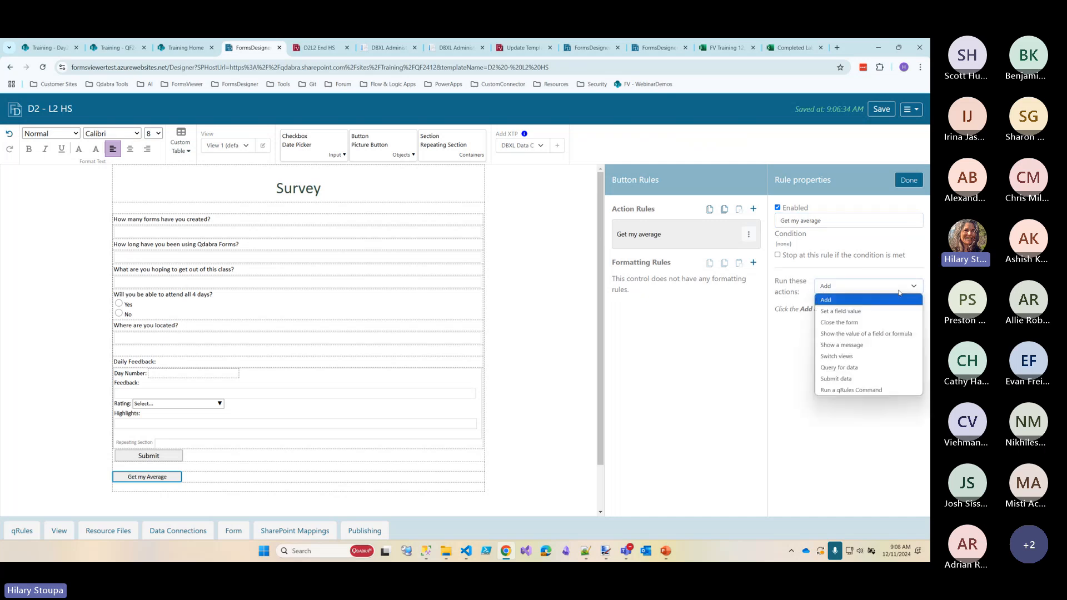
{"action": "left_click", "coordinate": [869, 312]}
{"action": "left_click", "coordinate": [908, 346]}
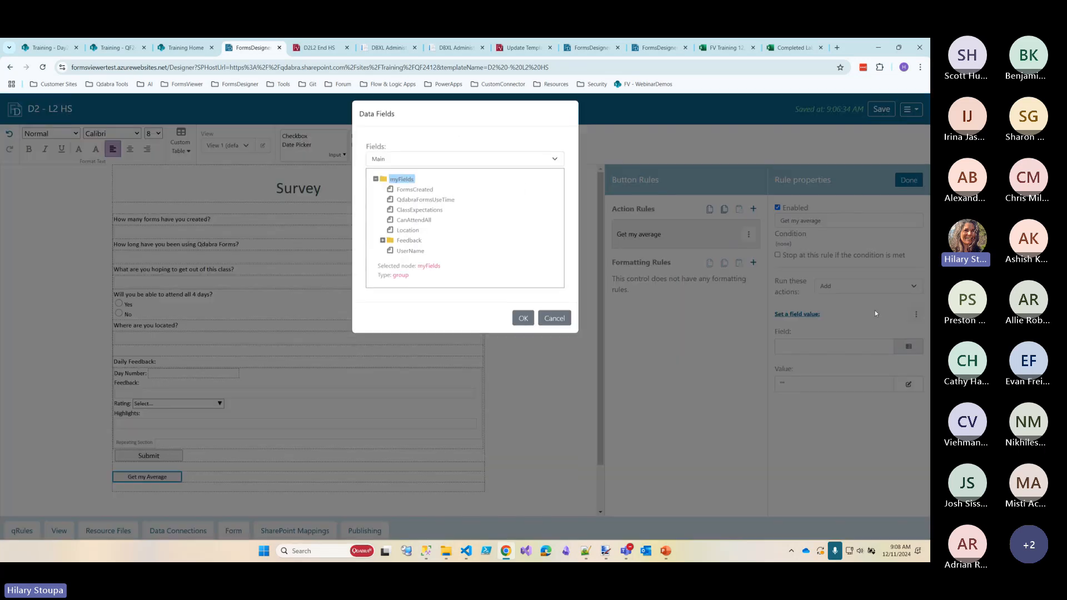
{"action": "left_click", "coordinate": [415, 164]}
{"action": "left_click", "coordinate": [408, 189]}
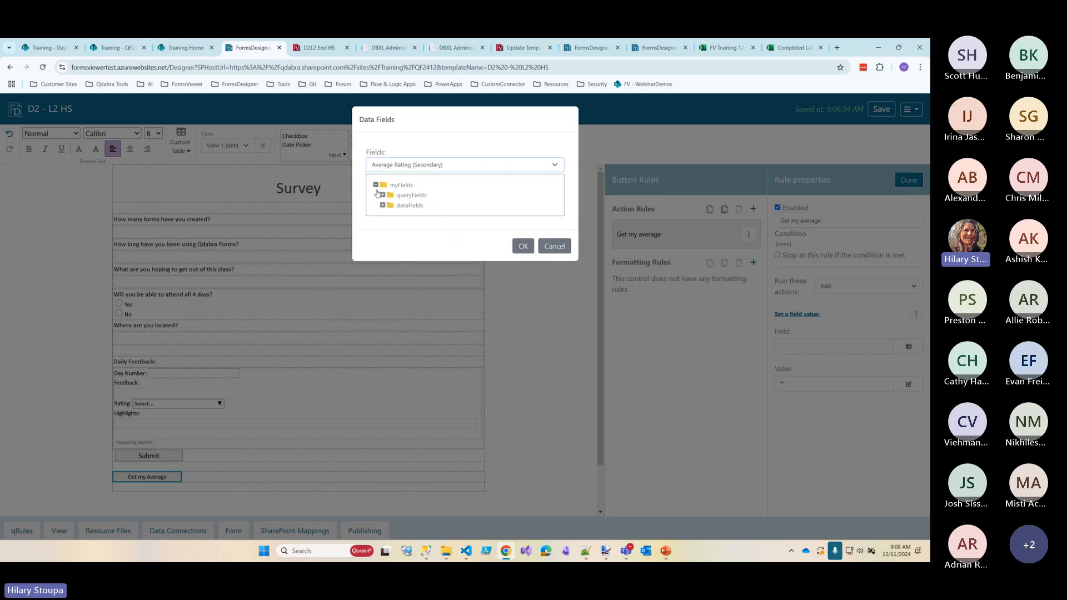
{"action": "left_click", "coordinate": [388, 199]}
{"action": "left_click", "coordinate": [382, 195]}
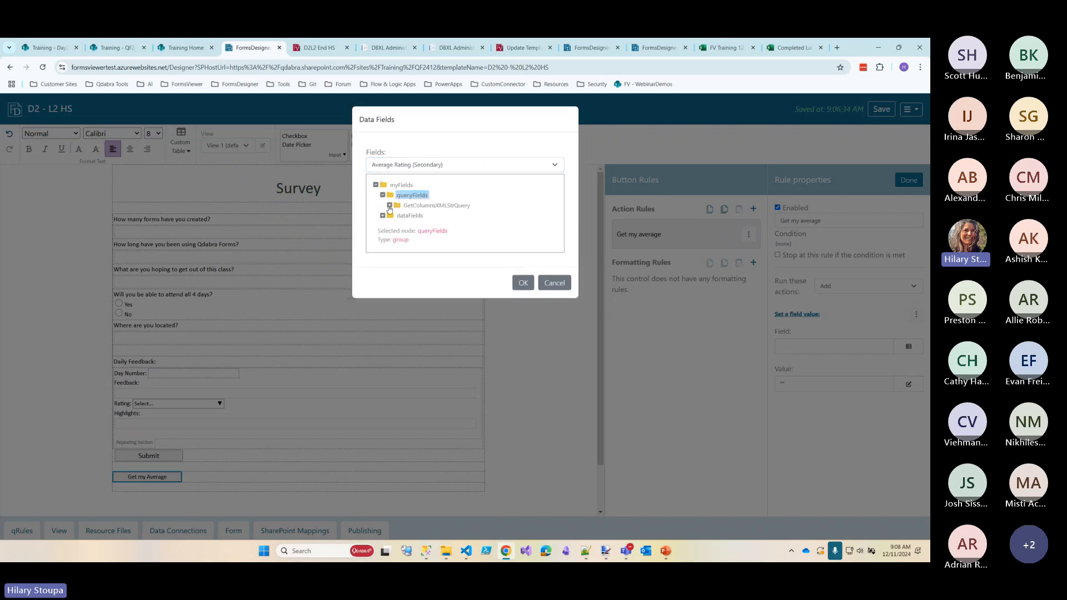
{"action": "left_click", "coordinate": [390, 205]}
{"action": "left_click", "coordinate": [423, 226]}
{"action": "left_click", "coordinate": [523, 303]}
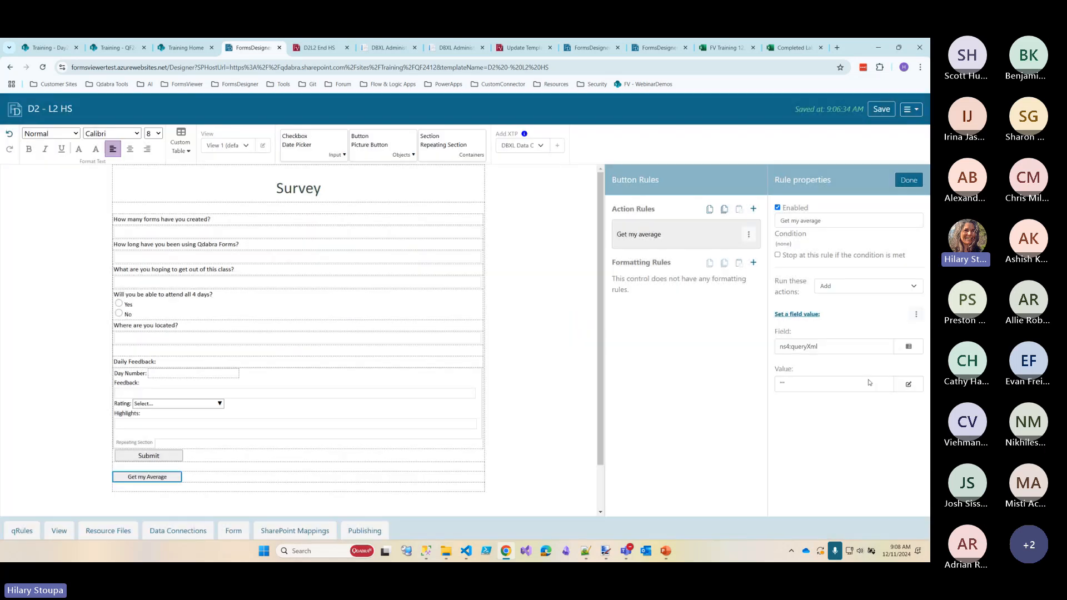
Paste the copied query into the value formula and add a comma inside concat().
{"action": "left_click", "coordinate": [908, 384]}
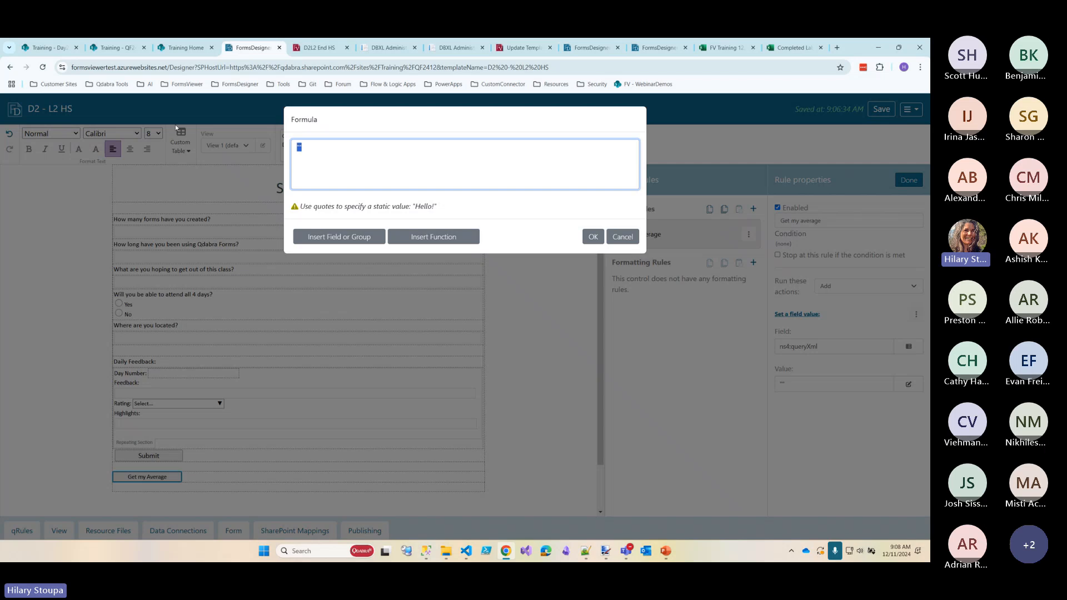
{"action": "key", "text": "ctrl+v"}
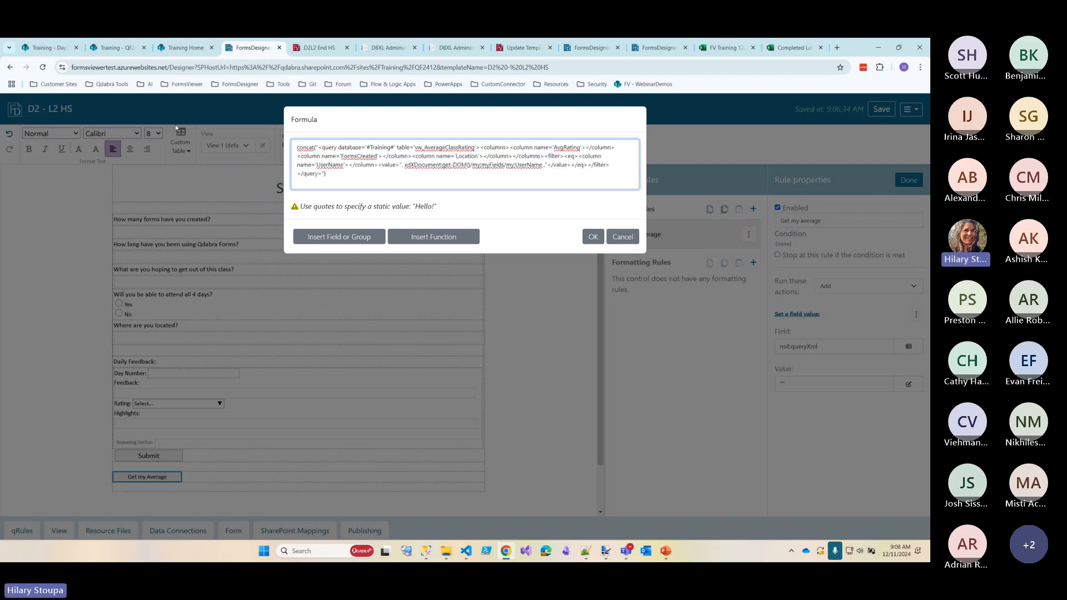
{"action": "double_click", "coordinate": [306, 149]}
{"action": "left_click", "coordinate": [297, 149]}
{"action": "left_click_drag", "start_coordinate": [317, 147], "coordinate": [361, 174]}
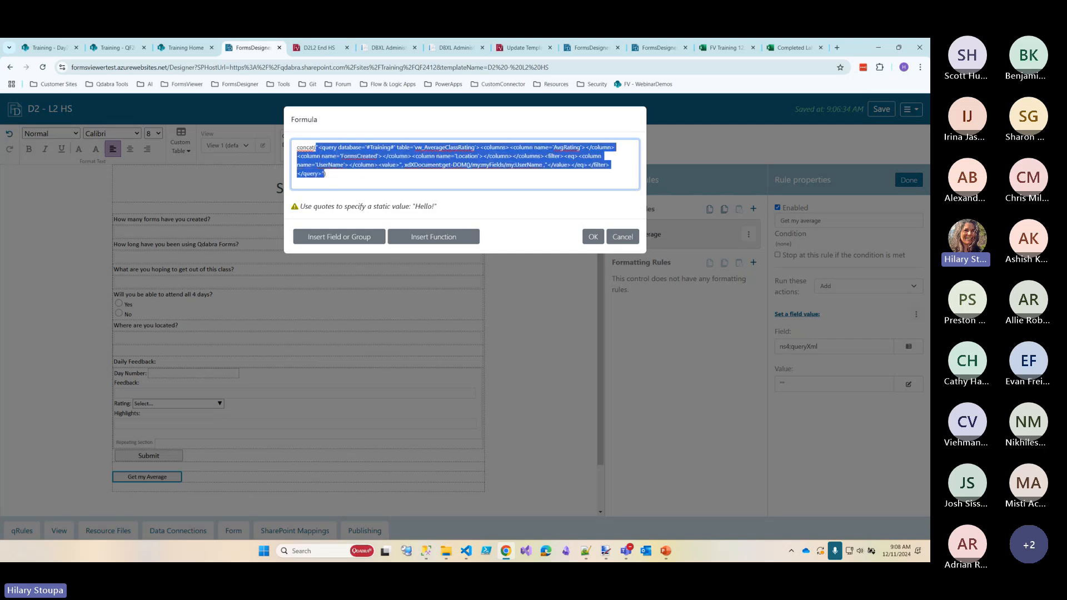
{"action": "left_click", "coordinate": [401, 165]}
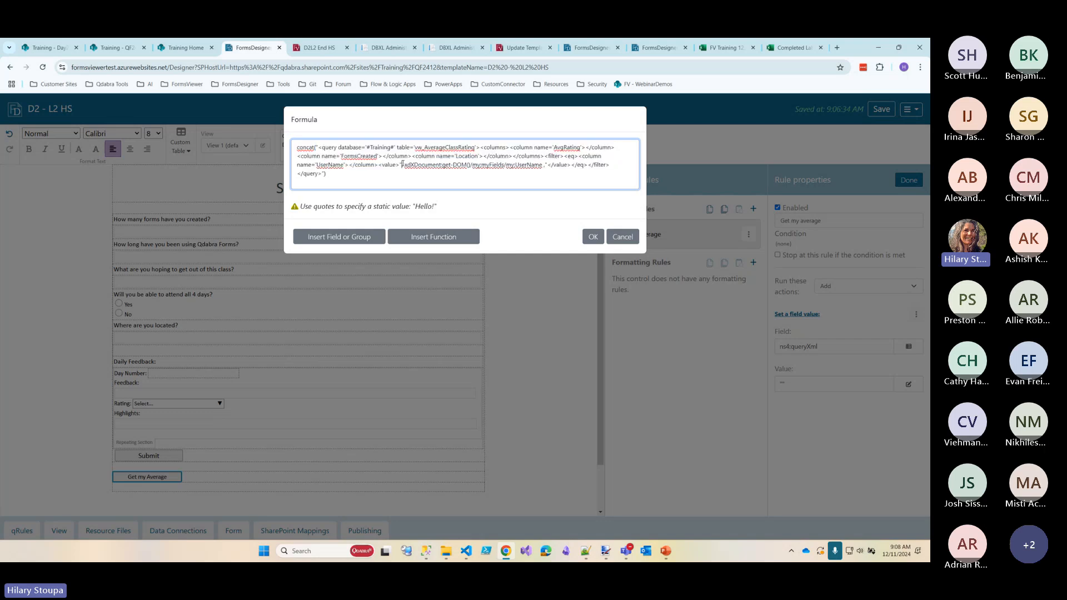
{"action": "type", "text": ","}
Check the UserName reference and closing </value></eq></filter></query> tags, then accept the formula.
{"action": "left_click_drag", "start_coordinate": [544, 165], "coordinate": [402, 165]}
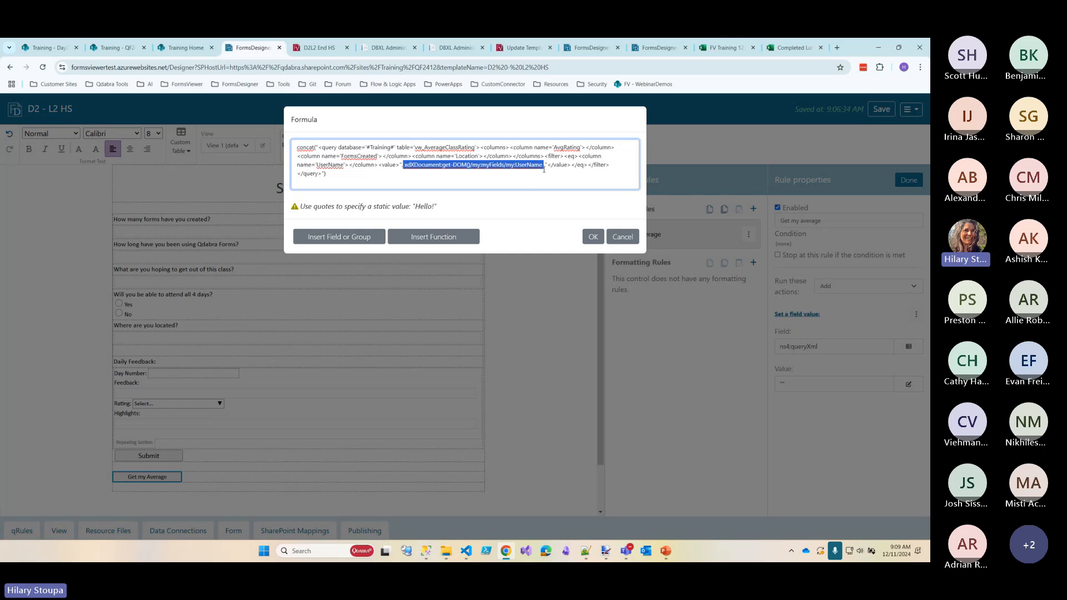
{"action": "left_click", "coordinate": [553, 157]}
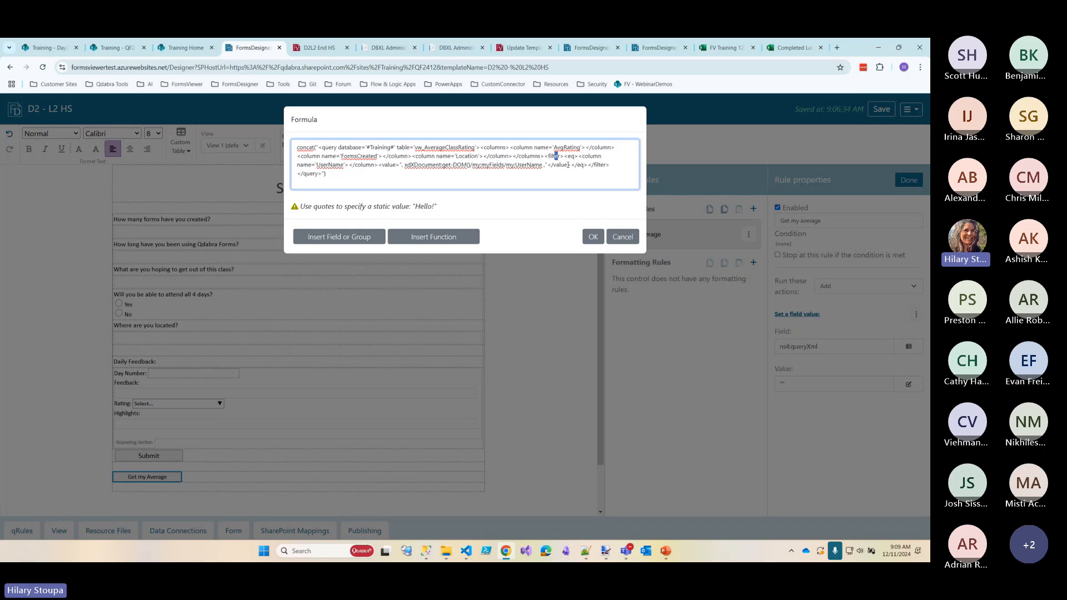
{"action": "left_click", "coordinate": [565, 174]}
{"action": "left_click_drag", "start_coordinate": [543, 165], "coordinate": [407, 165]}
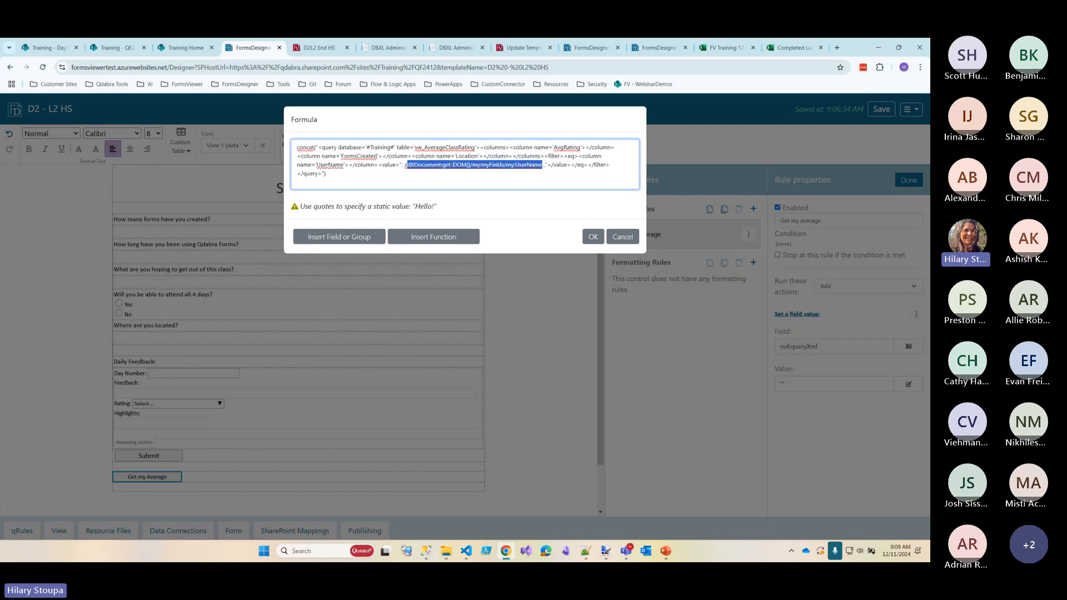
{"action": "left_click", "coordinate": [546, 165]}
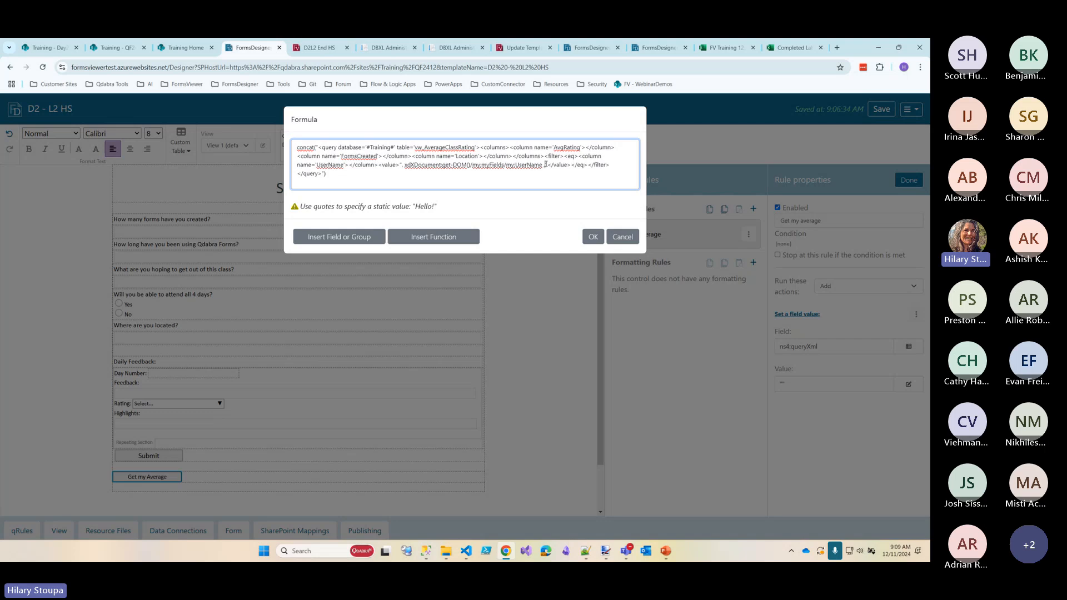
{"action": "left_click_drag", "start_coordinate": [546, 166], "coordinate": [544, 177]}
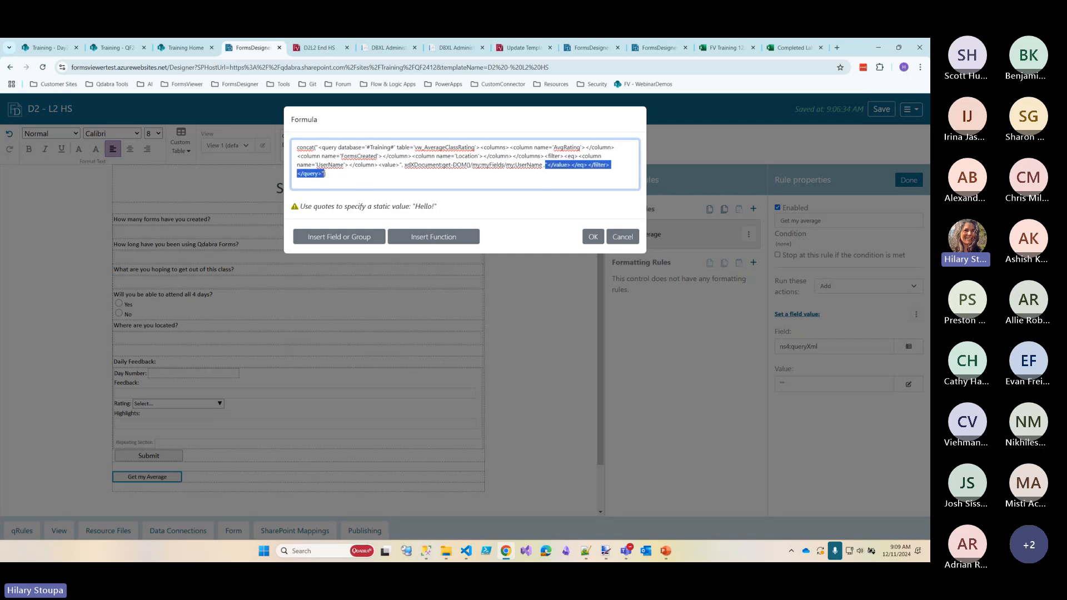
{"action": "key", "text": "shift+Left"}
{"action": "key", "text": "shift+Left"}
{"action": "left_click", "coordinate": [323, 176]}
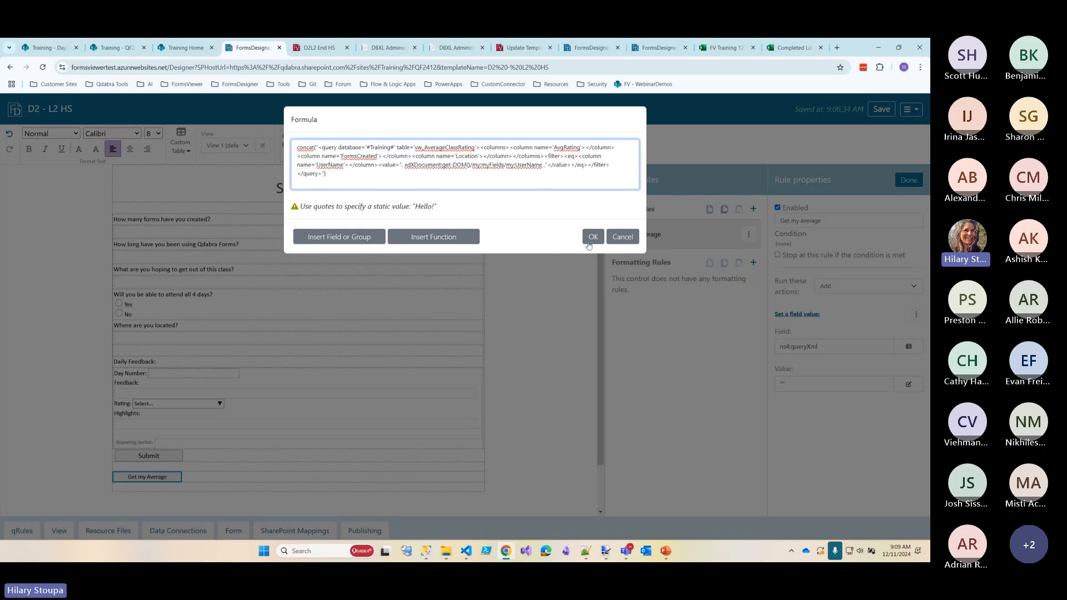
{"action": "left_click", "coordinate": [593, 236]}
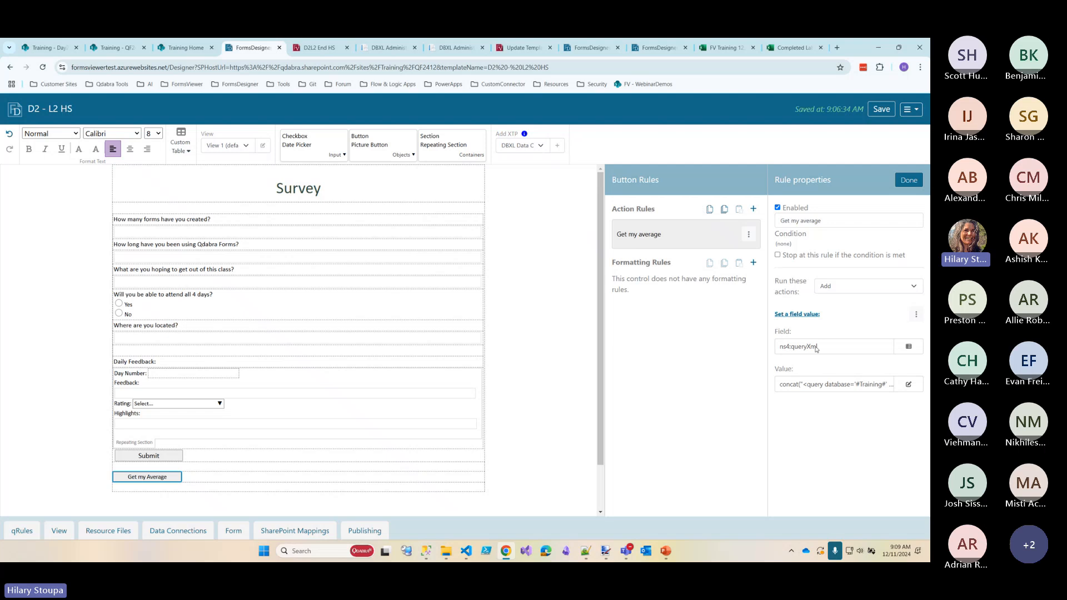
Verify the queryXml target, then add a Query for data action on Average Rating.
{"action": "double_click", "coordinate": [787, 346]}
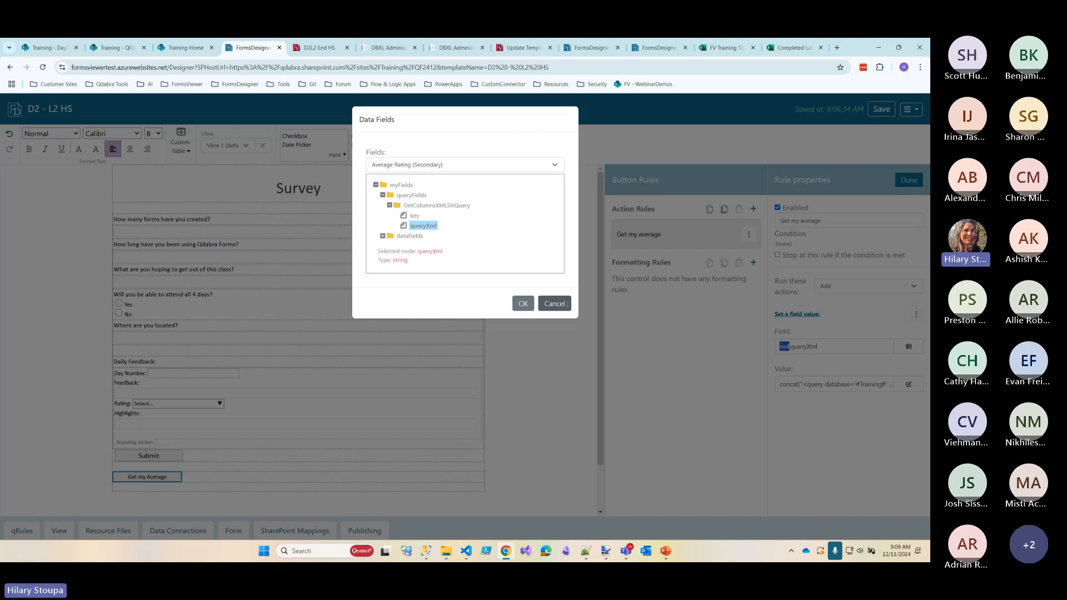
{"action": "left_click", "coordinate": [564, 307]}
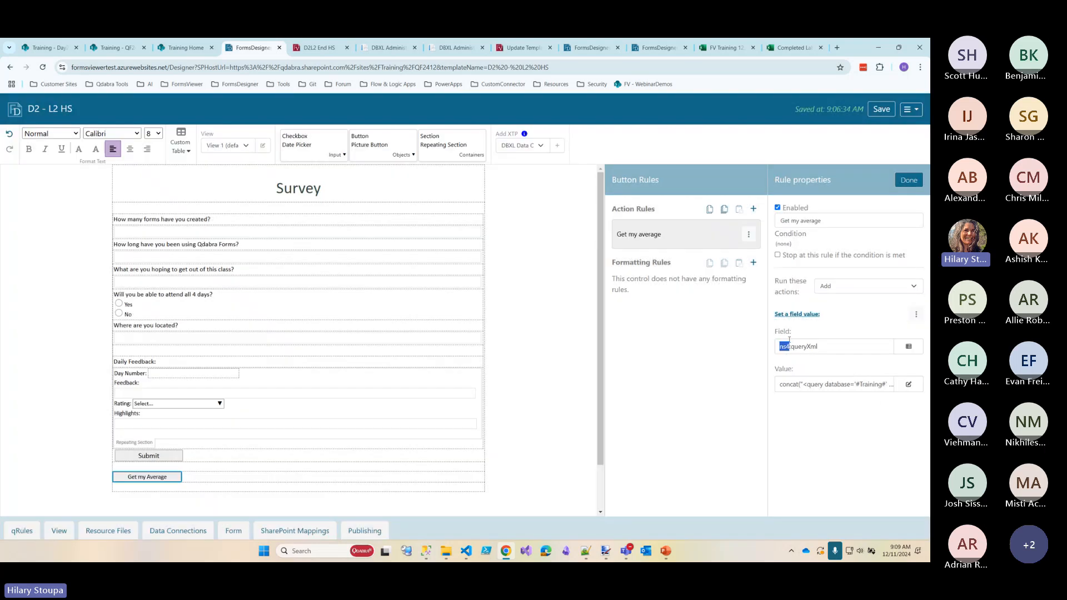
{"action": "left_click", "coordinate": [850, 448]}
{"action": "left_click", "coordinate": [860, 287]}
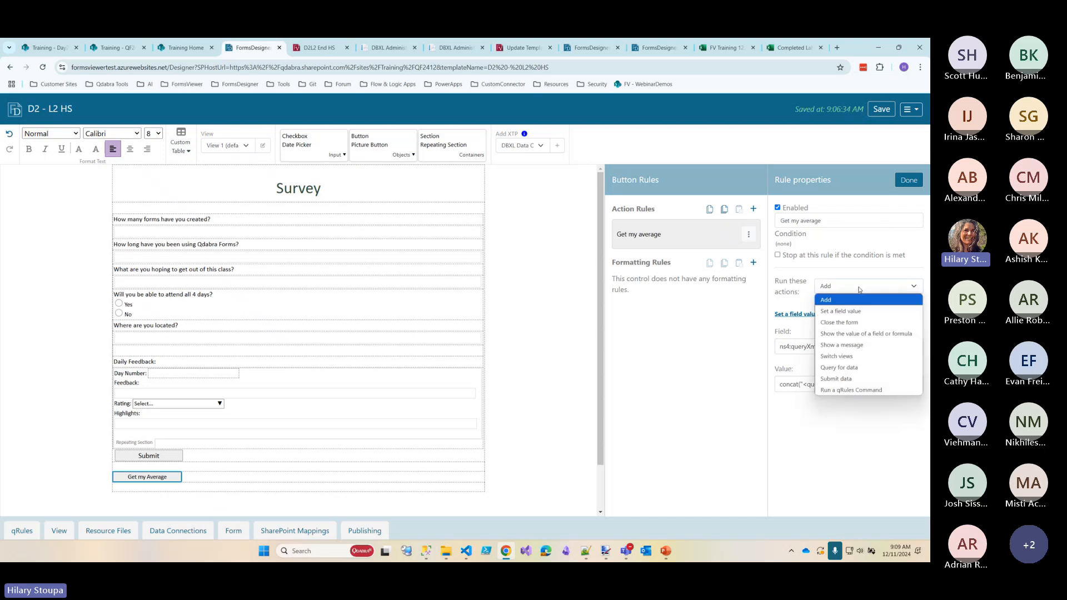
{"action": "left_click", "coordinate": [847, 372]}
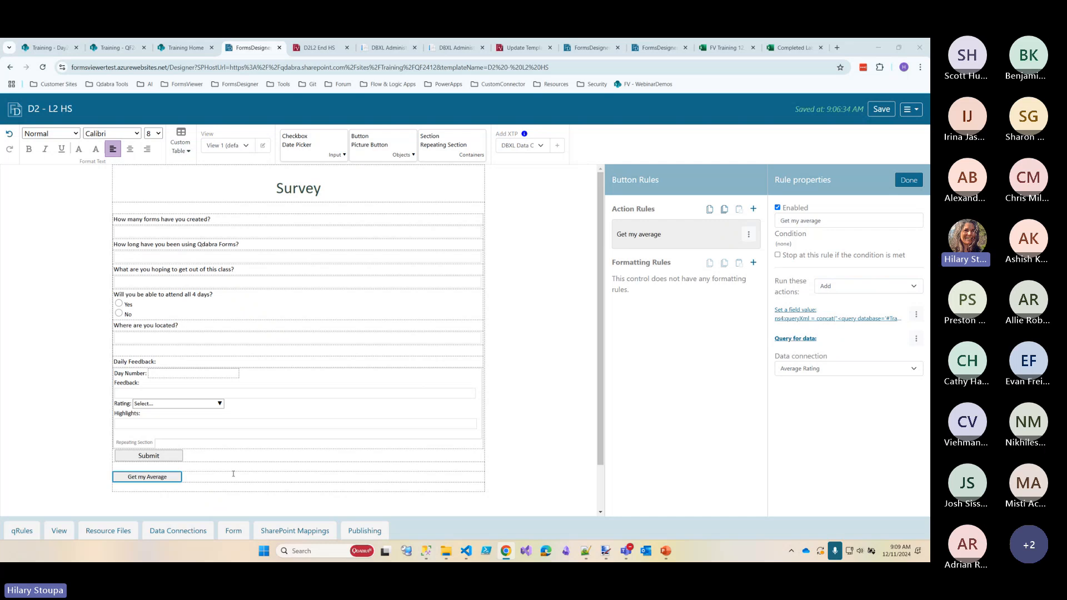
{"action": "left_click", "coordinate": [265, 484]}
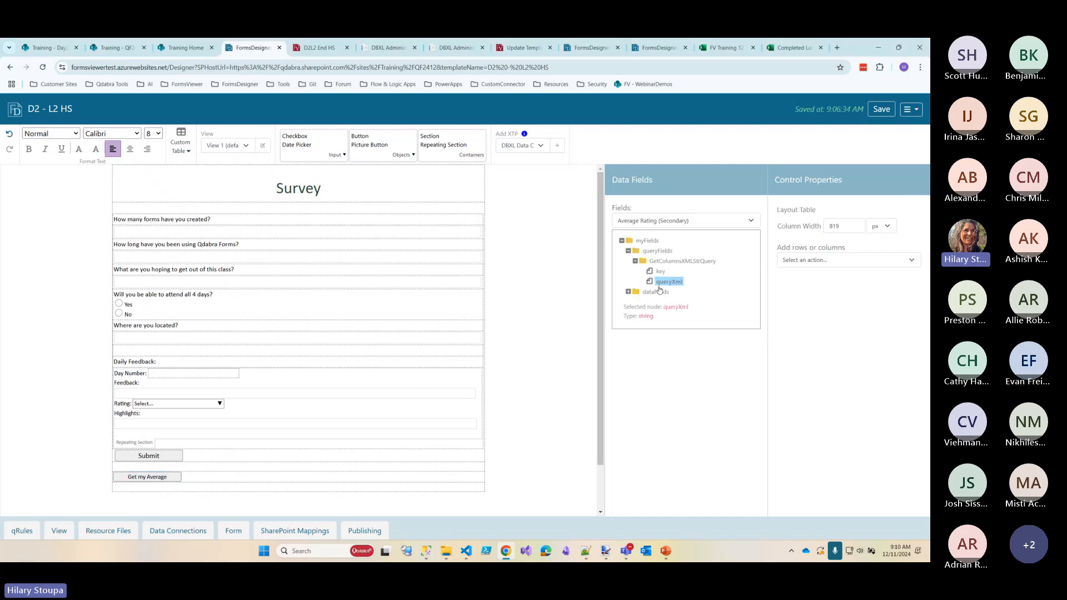
Expand dataFields down to Rows, select row and insert a repeating section.
{"action": "left_click", "coordinate": [628, 291]}
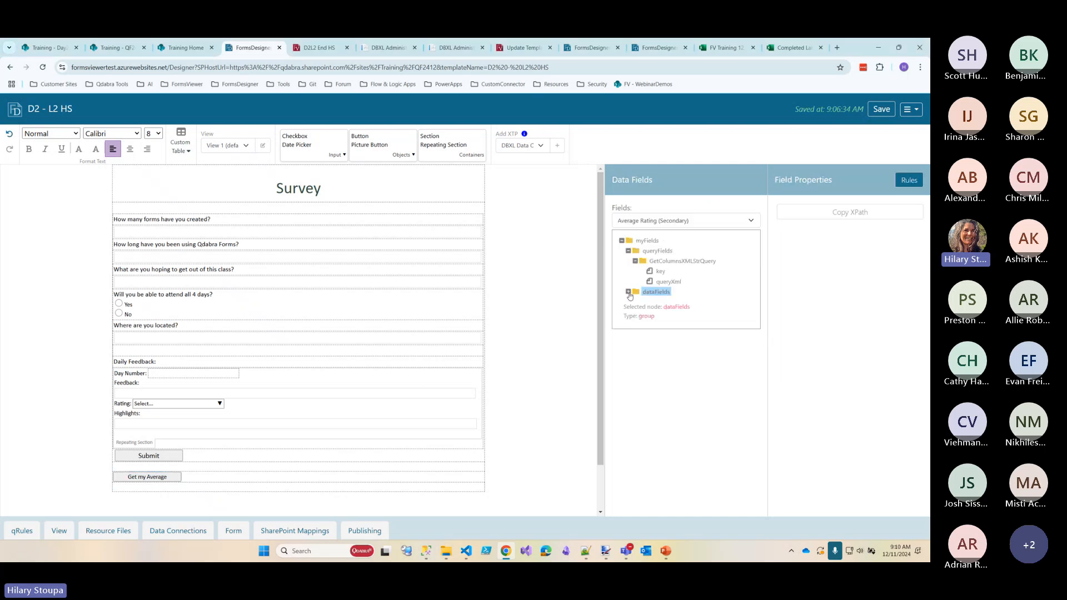
{"action": "left_click", "coordinate": [628, 291]}
{"action": "left_click", "coordinate": [635, 302]}
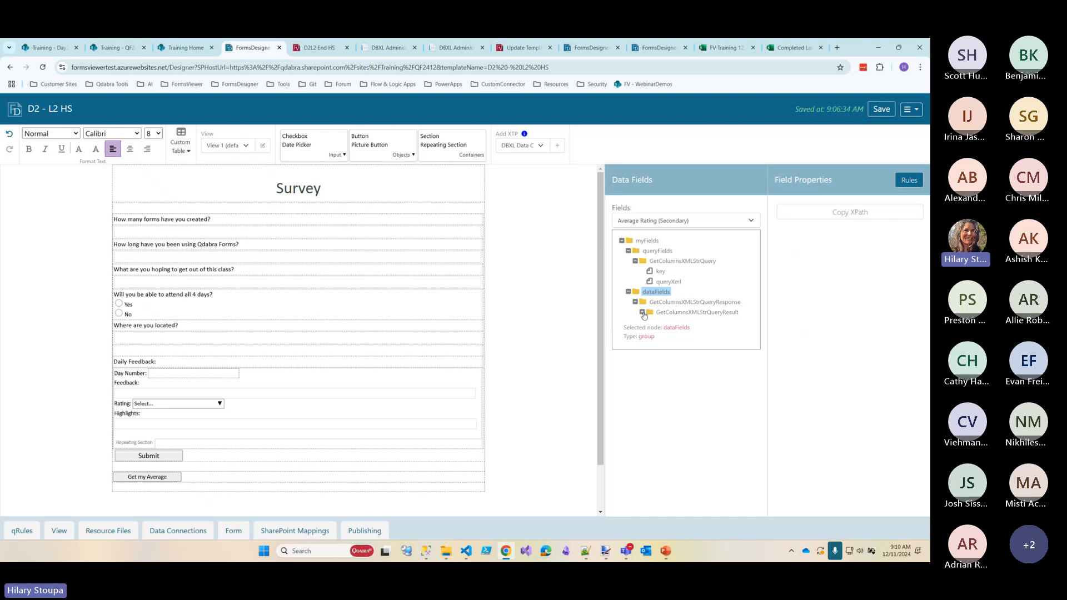
{"action": "left_click", "coordinate": [642, 311]}
{"action": "left_click", "coordinate": [649, 322]}
{"action": "left_click", "coordinate": [675, 352]}
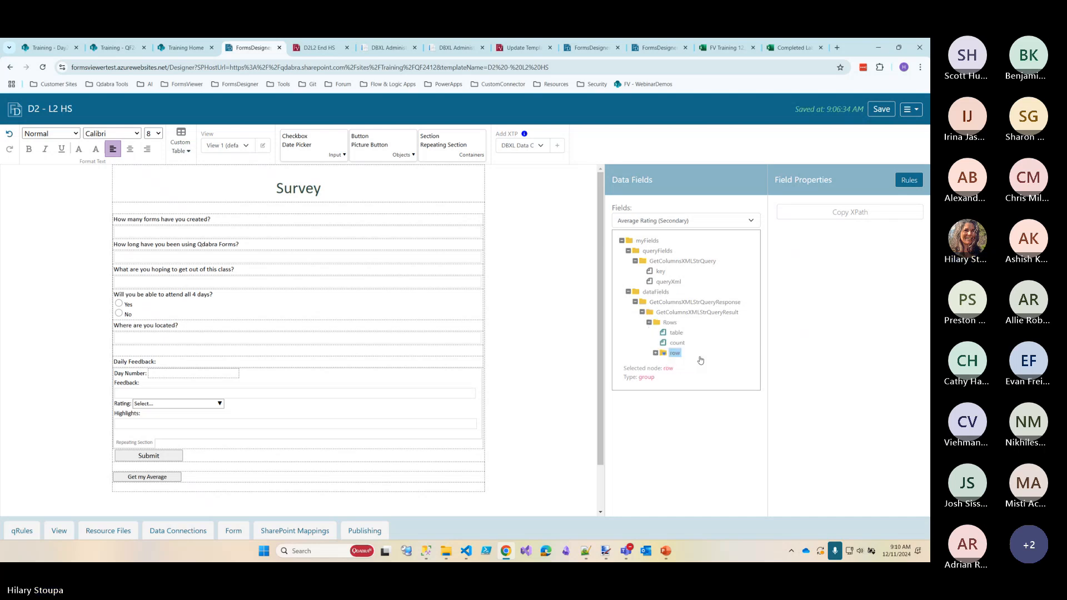
{"action": "left_click", "coordinate": [453, 145]}
Bind the repeating section to row and type labels Average:, Forms Created: and Location:.
{"action": "left_click", "coordinate": [741, 394]}
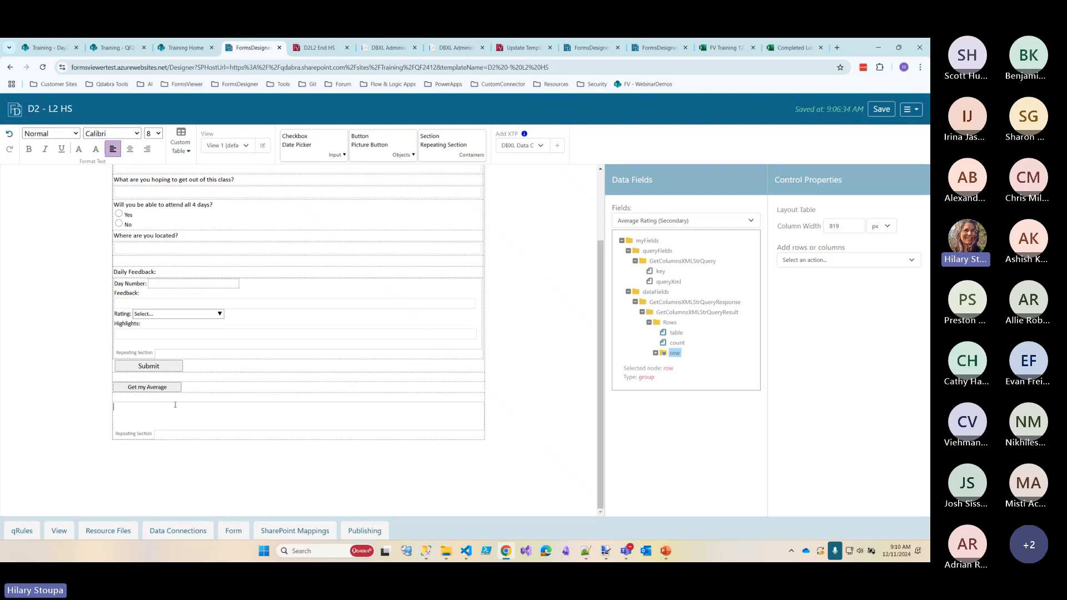
{"action": "type", "text": "Average:"}
{"action": "key", "text": "Return"}
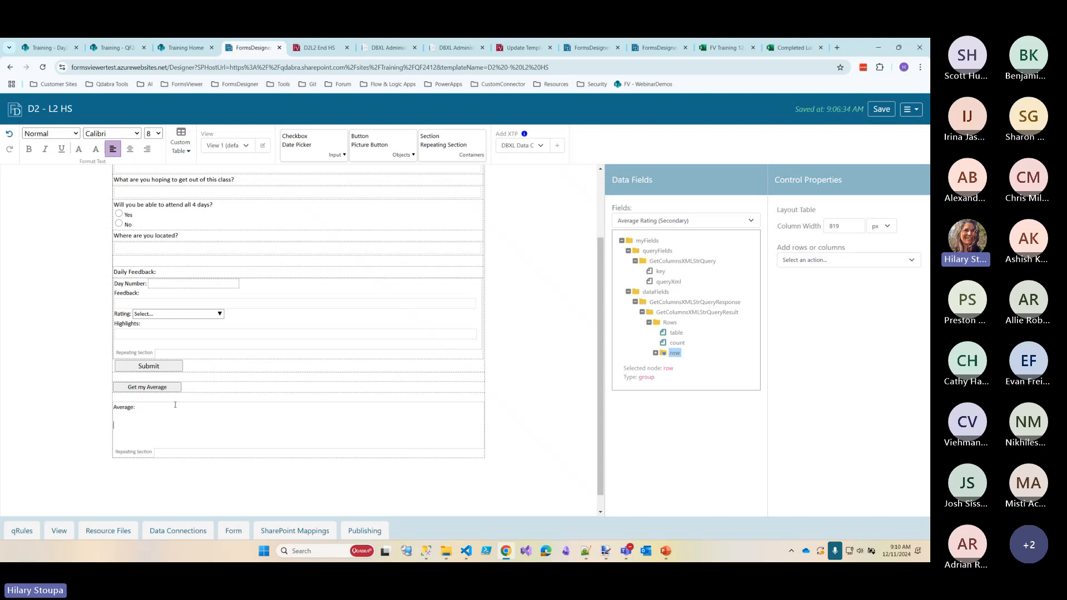
{"action": "type", "text": "Forms Creat"}
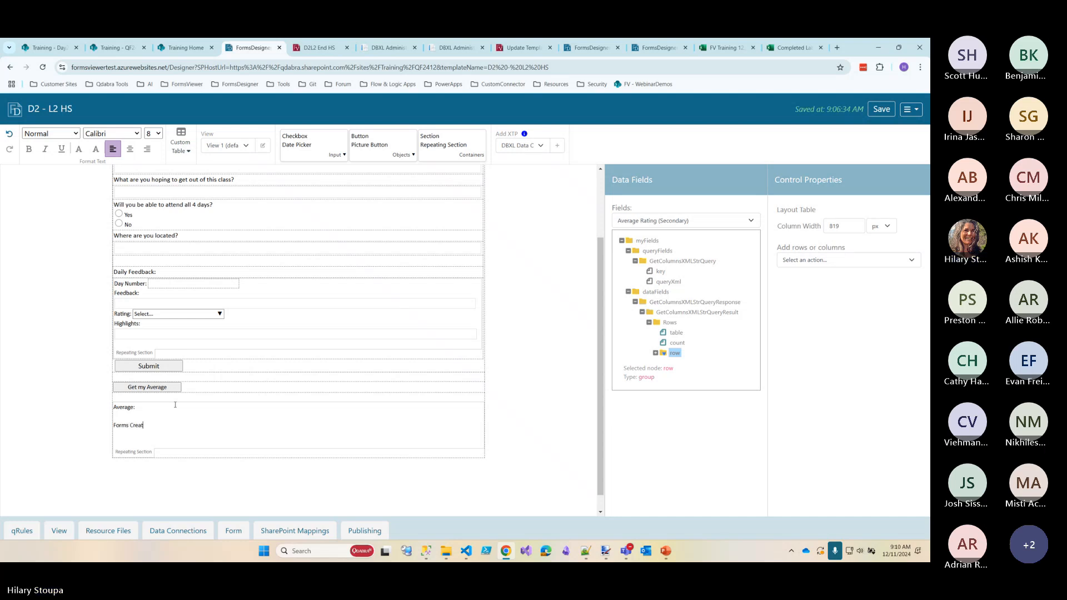
{"action": "type", "text": "ed:"}
{"action": "key", "text": "Return"}
{"action": "type", "text": "L"}
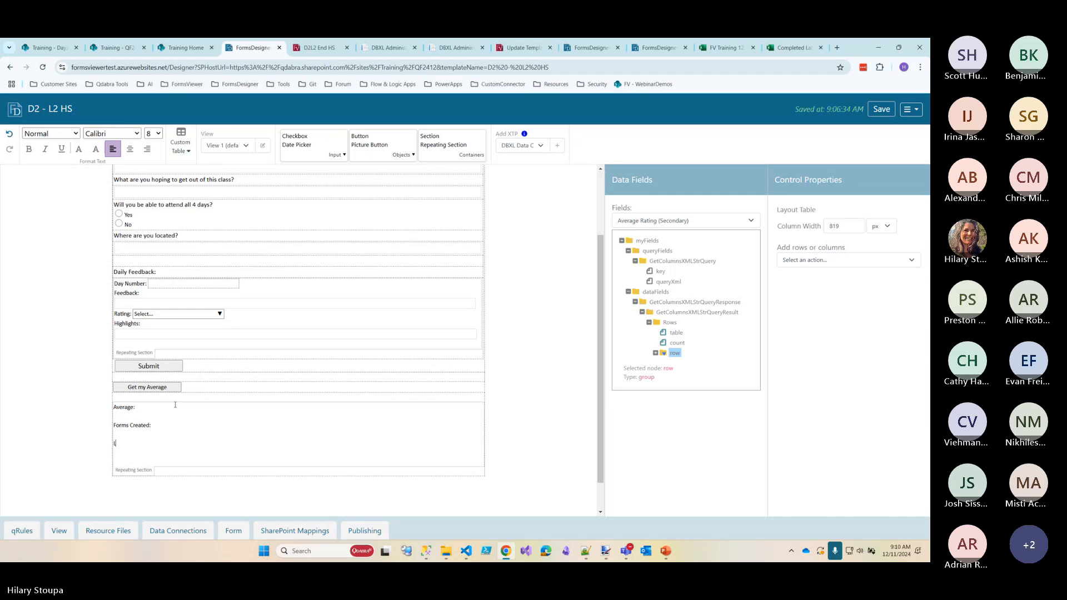
{"action": "type", "text": "ocatoin:"}
{"action": "key", "text": "BackSpace"}
{"action": "key", "text": "BackSpace"}
{"action": "key", "text": "BackSpace"}
{"action": "key", "text": "BackSpace"}
{"action": "type", "text": "ion:"}
{"action": "key", "text": "Return"}
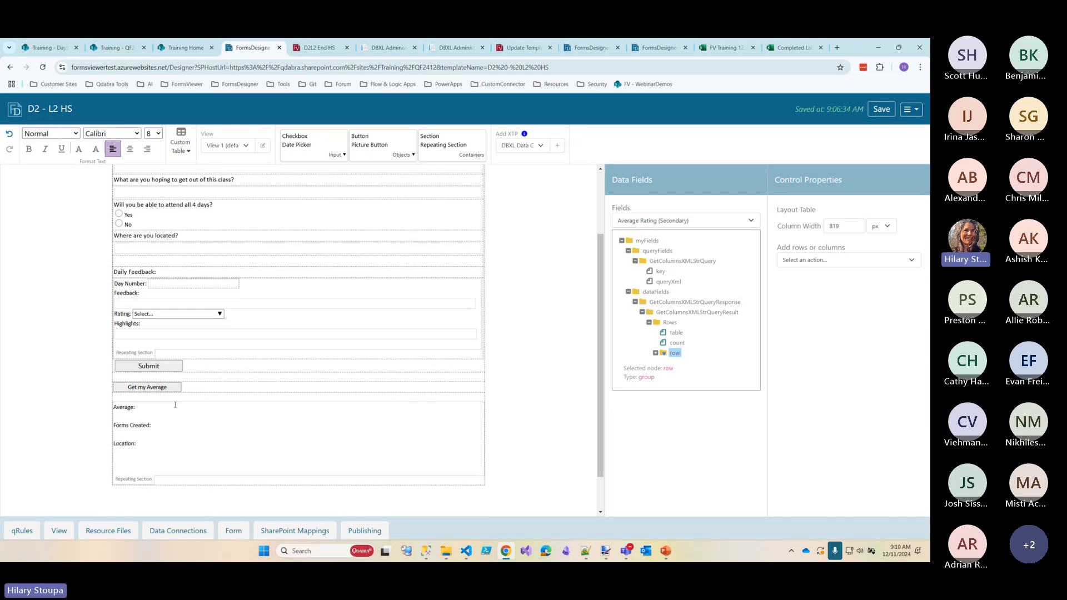
{"action": "left_click", "coordinate": [130, 414]}
Add text boxes bound to AvgRating and FormsCreated under Average: and Forms Created:.
{"action": "left_click", "coordinate": [333, 159]}
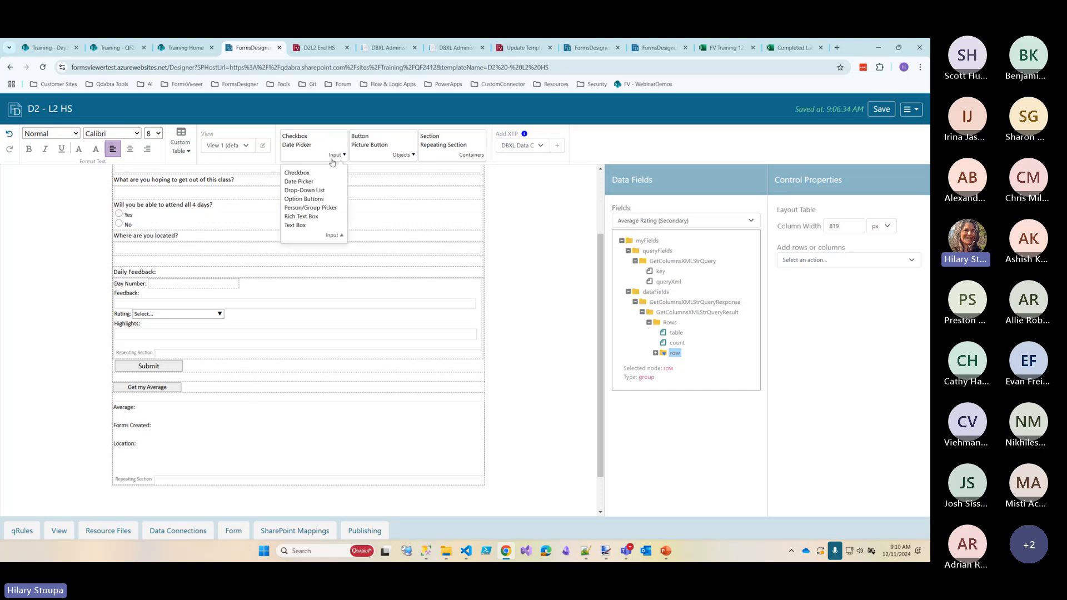
{"action": "left_click", "coordinate": [303, 224]}
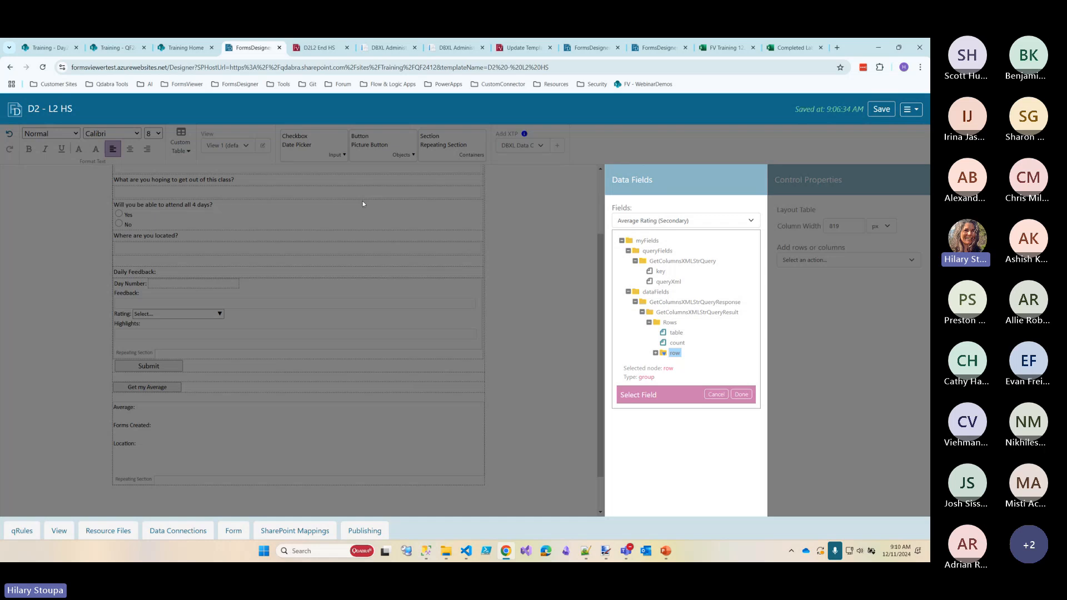
{"action": "left_click", "coordinate": [655, 354]}
{"action": "left_click", "coordinate": [690, 363]}
{"action": "left_click", "coordinate": [741, 425]}
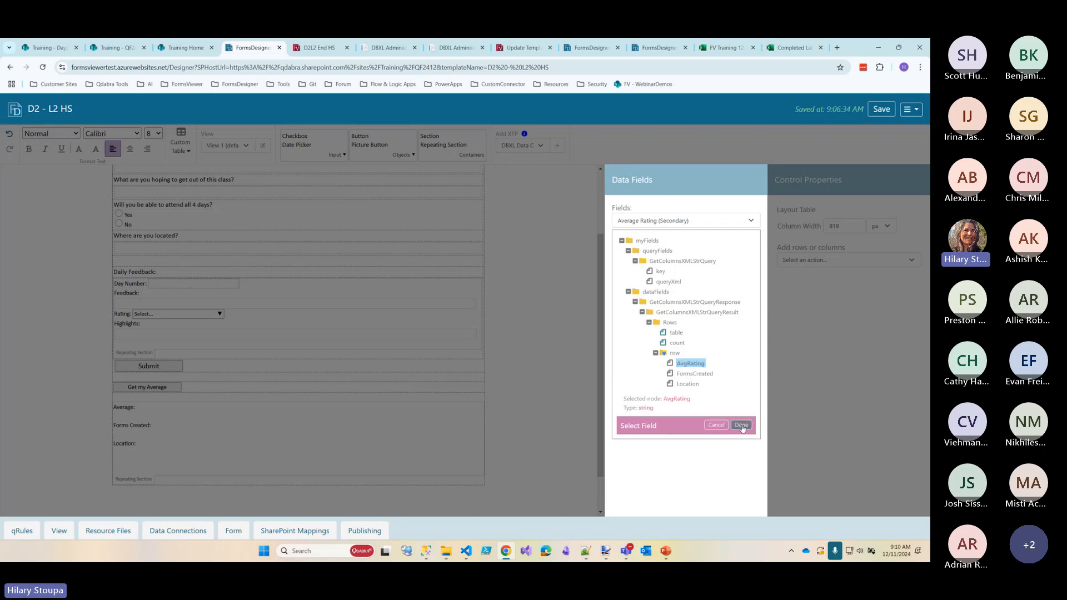
{"action": "left_click", "coordinate": [267, 390]}
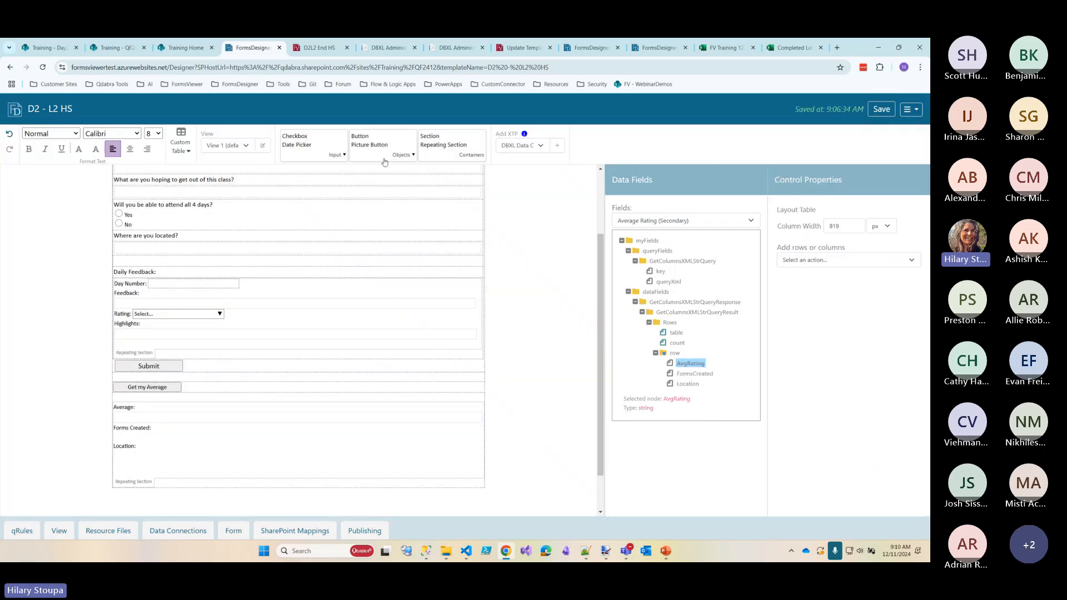
{"action": "left_click", "coordinate": [336, 155]}
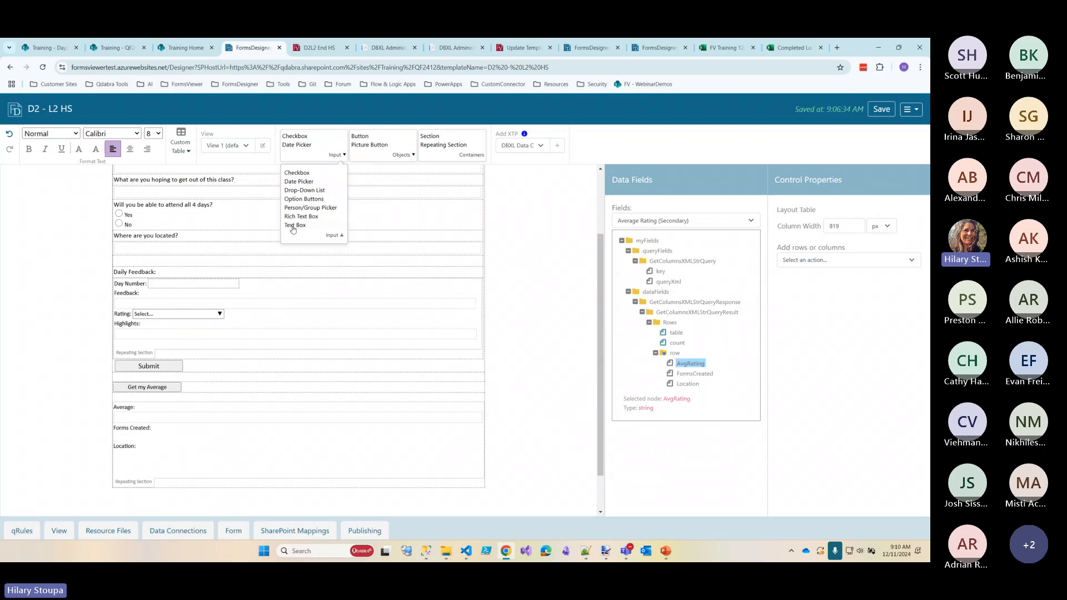
{"action": "left_click", "coordinate": [303, 225]}
{"action": "left_click", "coordinate": [695, 373]}
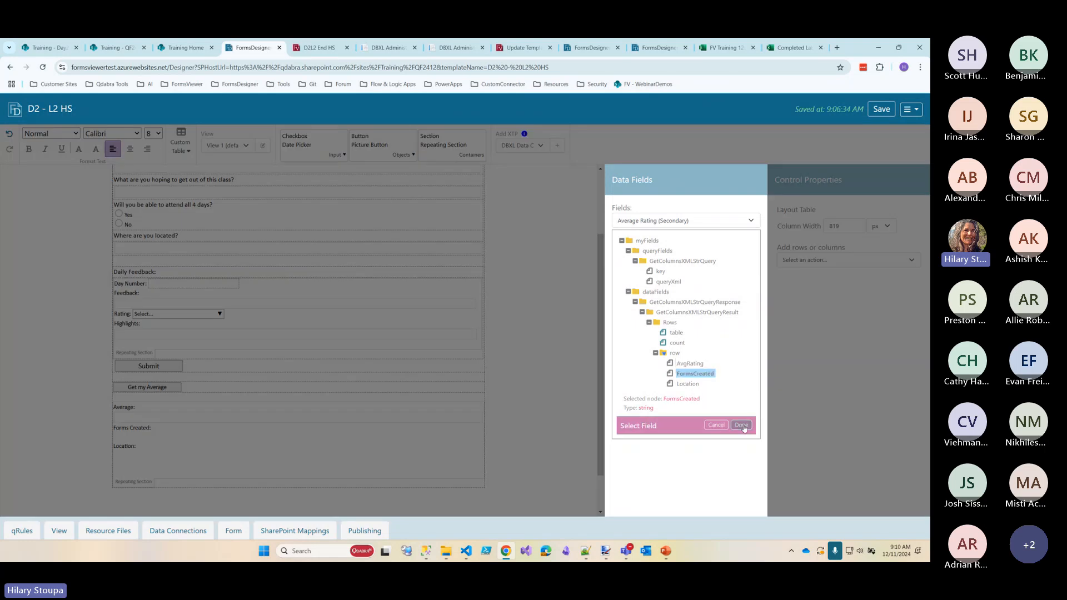
{"action": "left_click", "coordinate": [741, 425]}
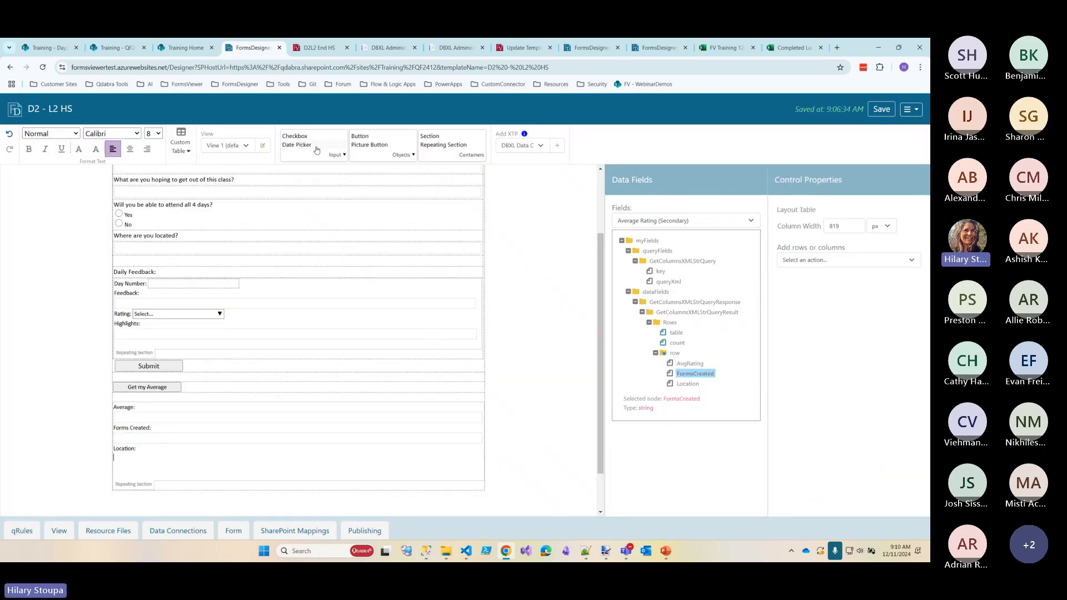
Add a text box bound to Location under Location: and save the template.
{"action": "left_click", "coordinate": [338, 156]}
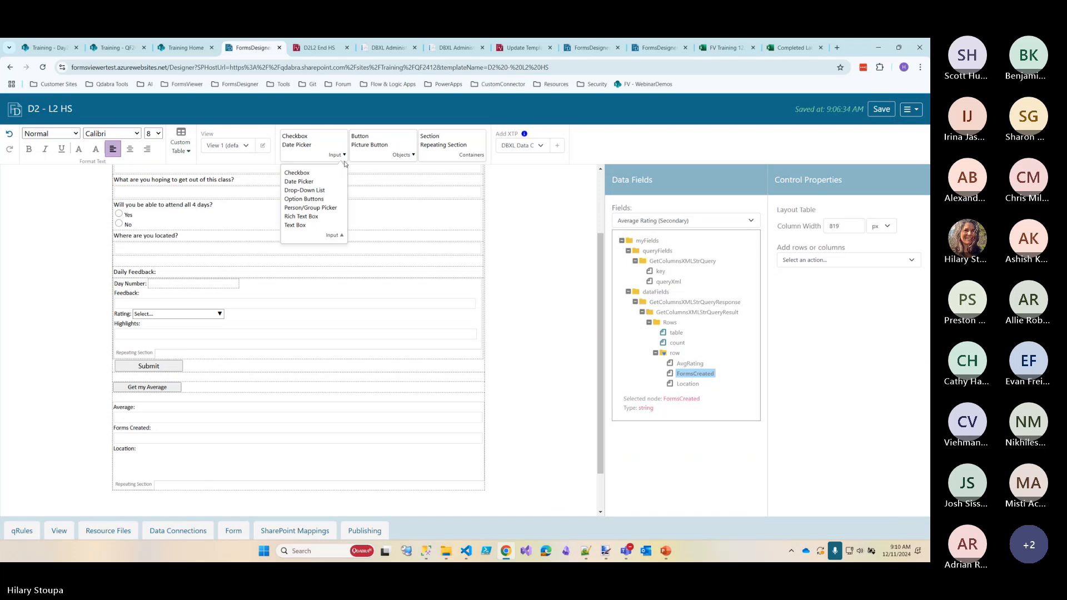
{"action": "left_click", "coordinate": [307, 225]}
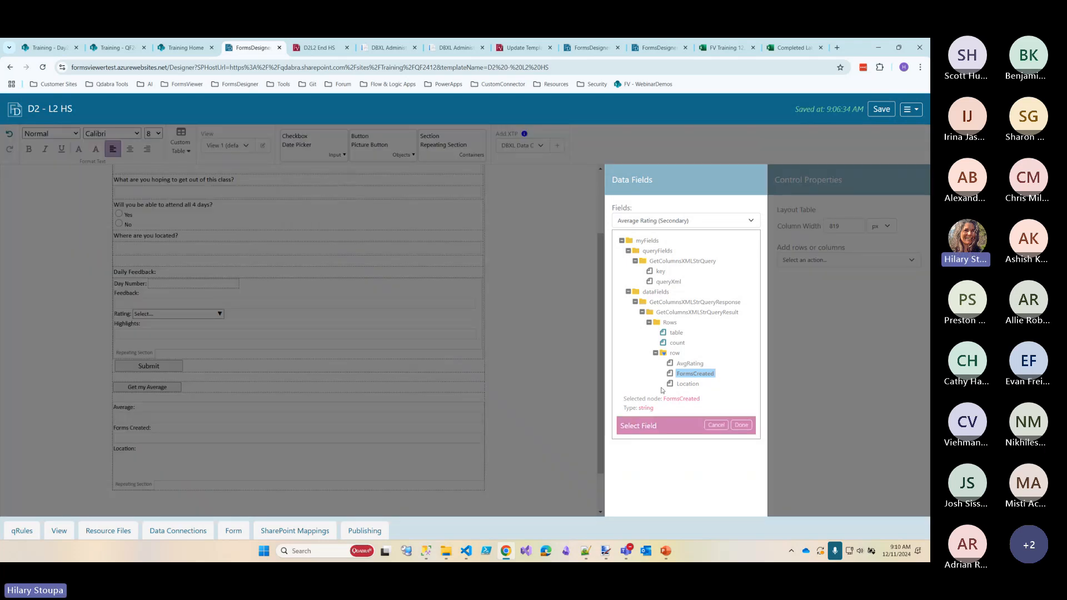
{"action": "left_click", "coordinate": [687, 383]}
{"action": "left_click", "coordinate": [741, 425]}
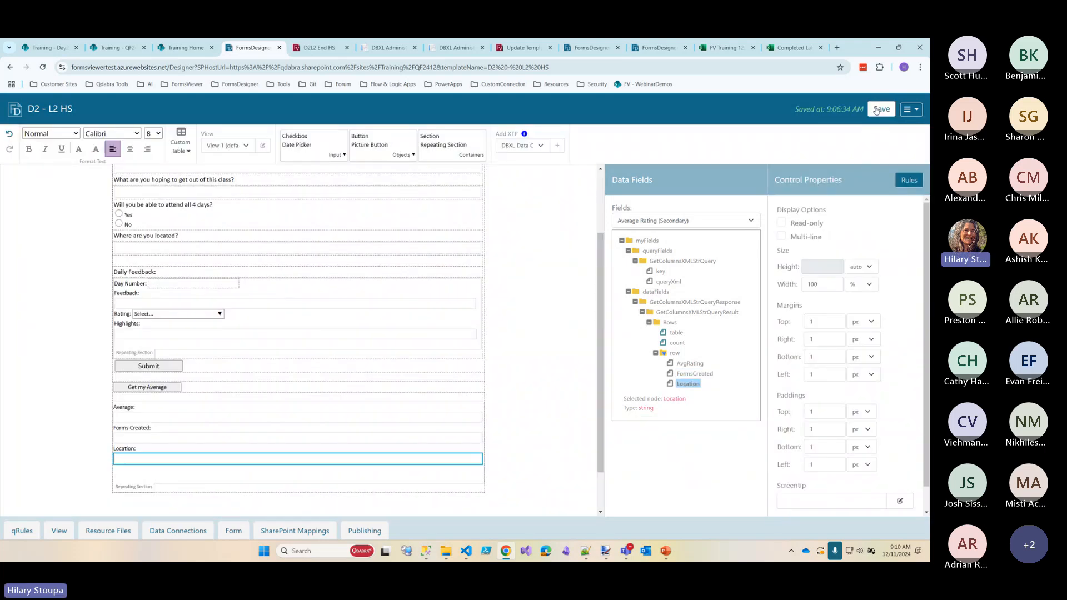
{"action": "left_click", "coordinate": [894, 111]}
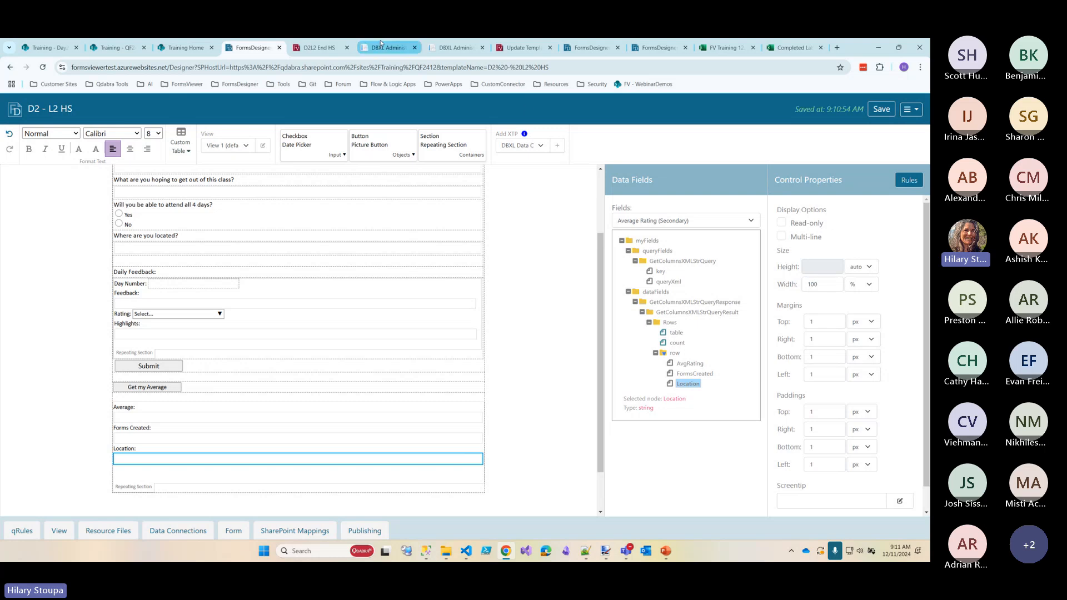
Clear the other windows and switch the browser to the TrainingSurvey DocType General page.
{"action": "left_click", "coordinate": [874, 47]}
{"action": "left_click", "coordinate": [892, 44]}
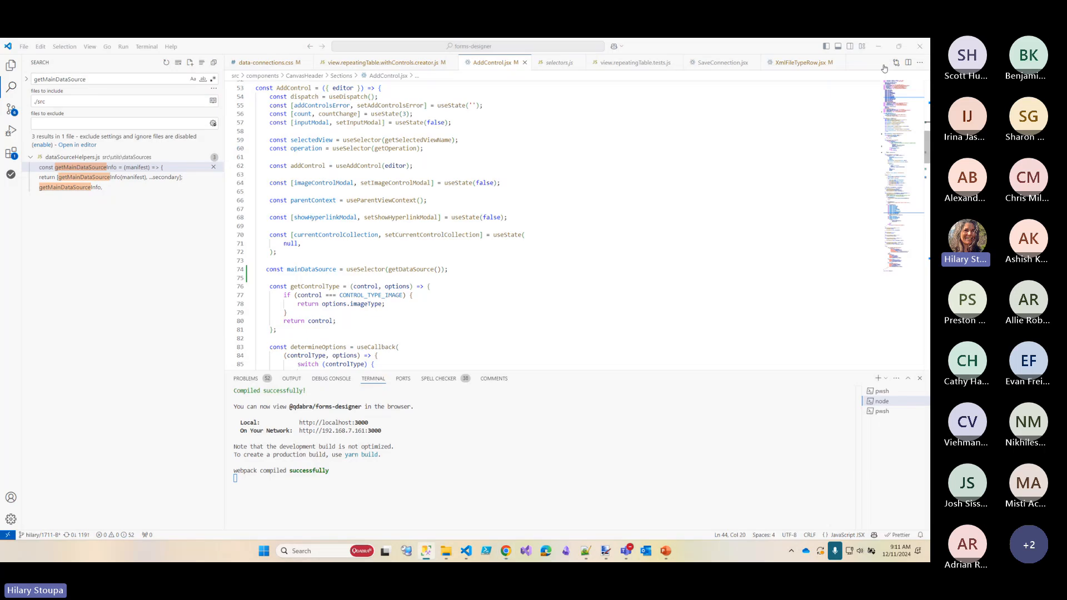
{"action": "left_click", "coordinate": [877, 47]}
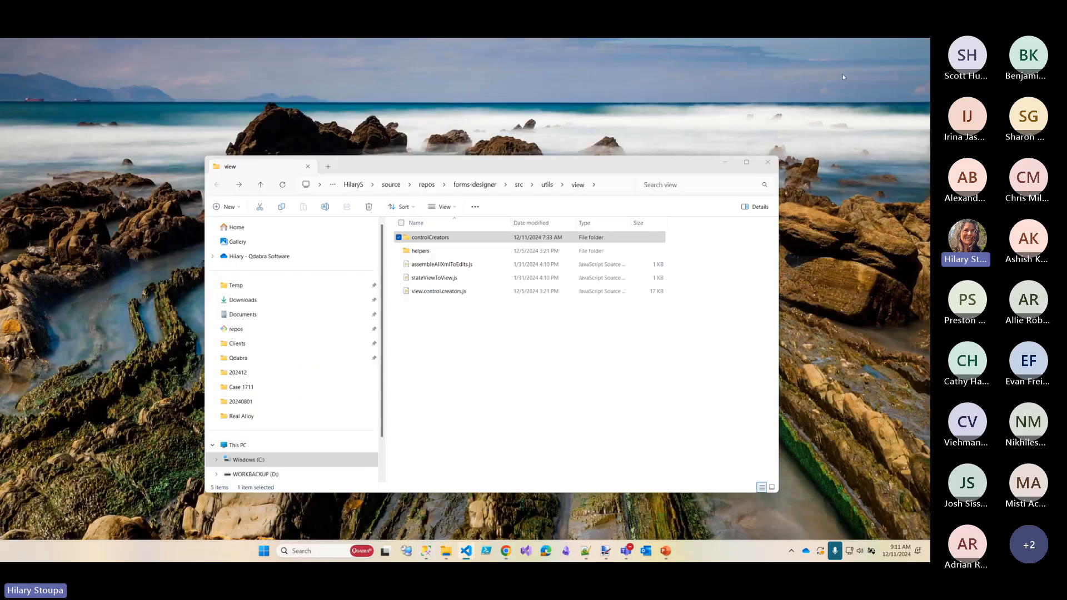
{"action": "left_click", "coordinate": [506, 551]}
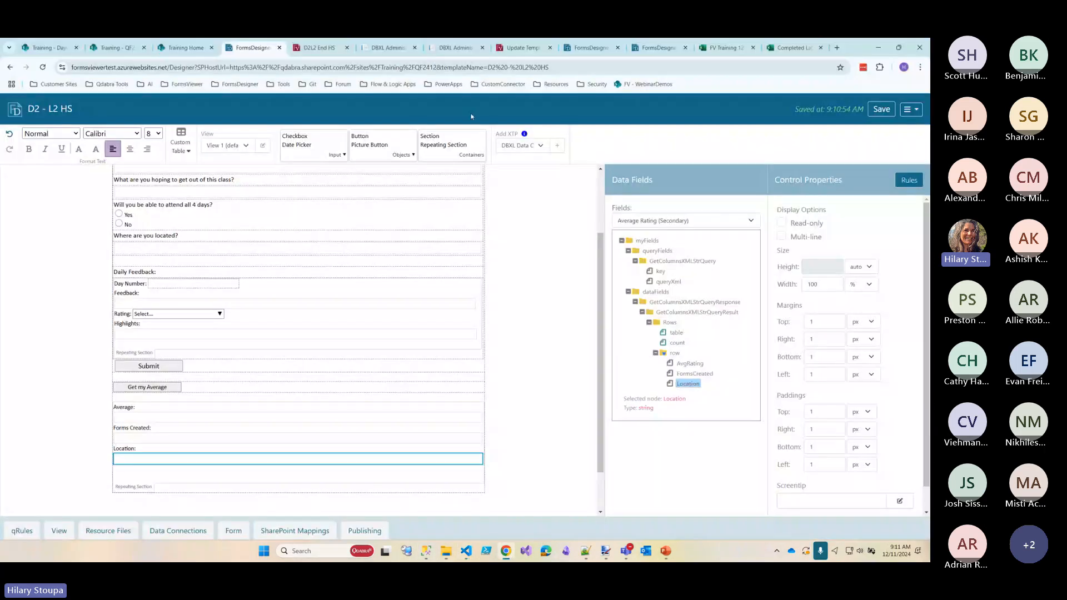
{"action": "left_click", "coordinate": [401, 47]}
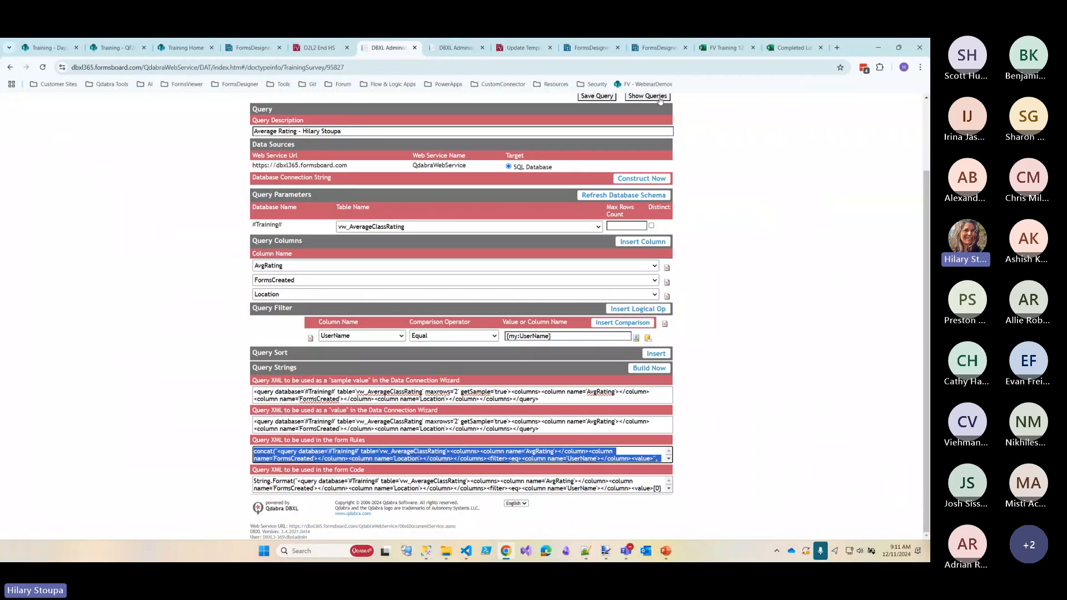
{"action": "left_click", "coordinate": [898, 48]}
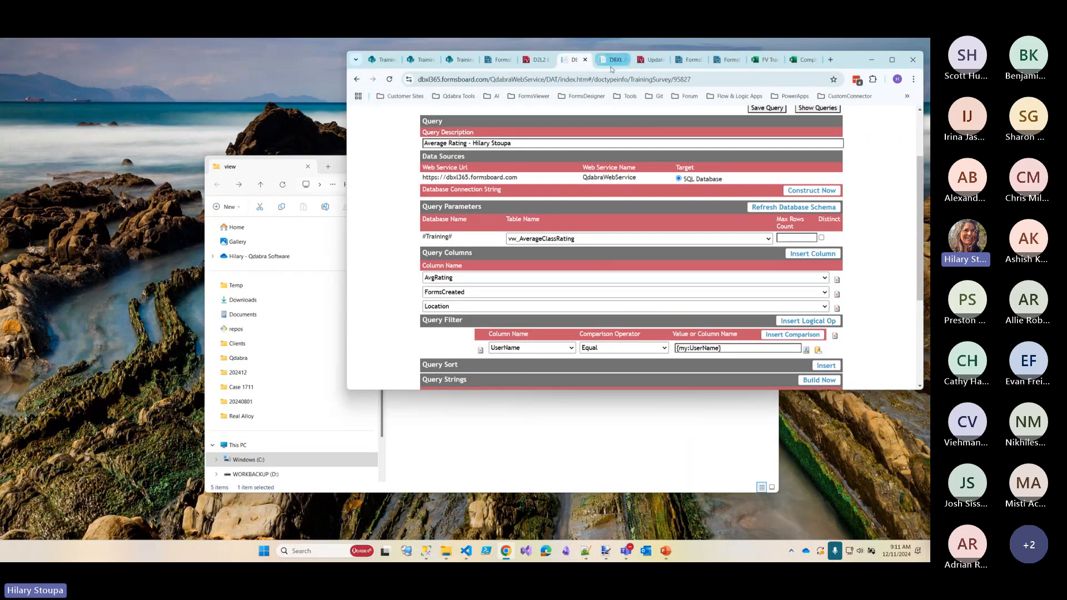
{"action": "left_click", "coordinate": [617, 62]}
{"action": "left_click", "coordinate": [893, 59]}
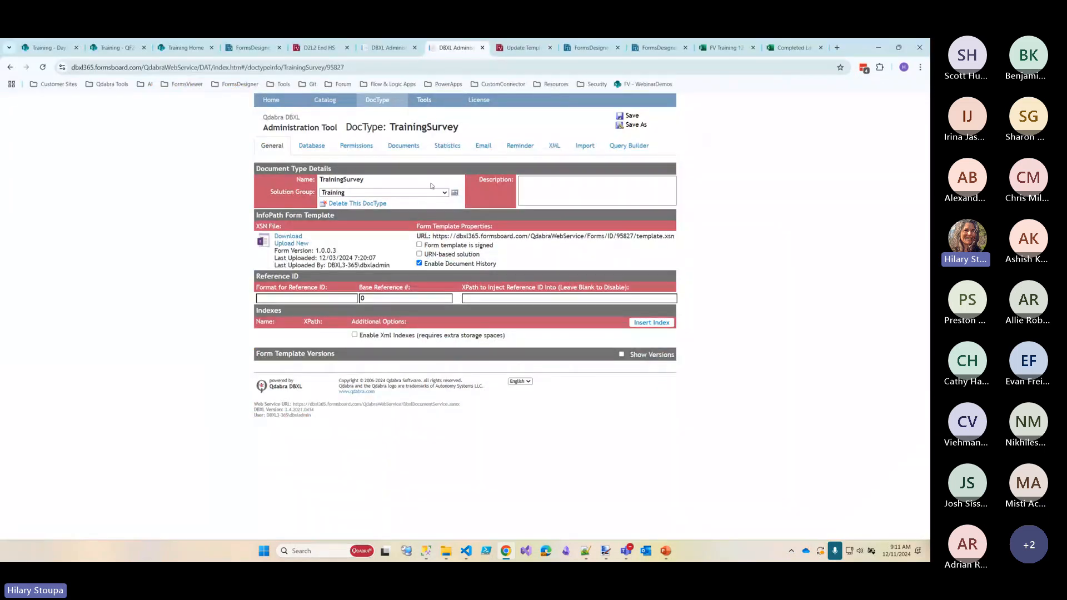
Open TrainingSurvey's Documents list (4 documents) and check its saved queries in Query Builder.
{"action": "left_click", "coordinate": [402, 146]}
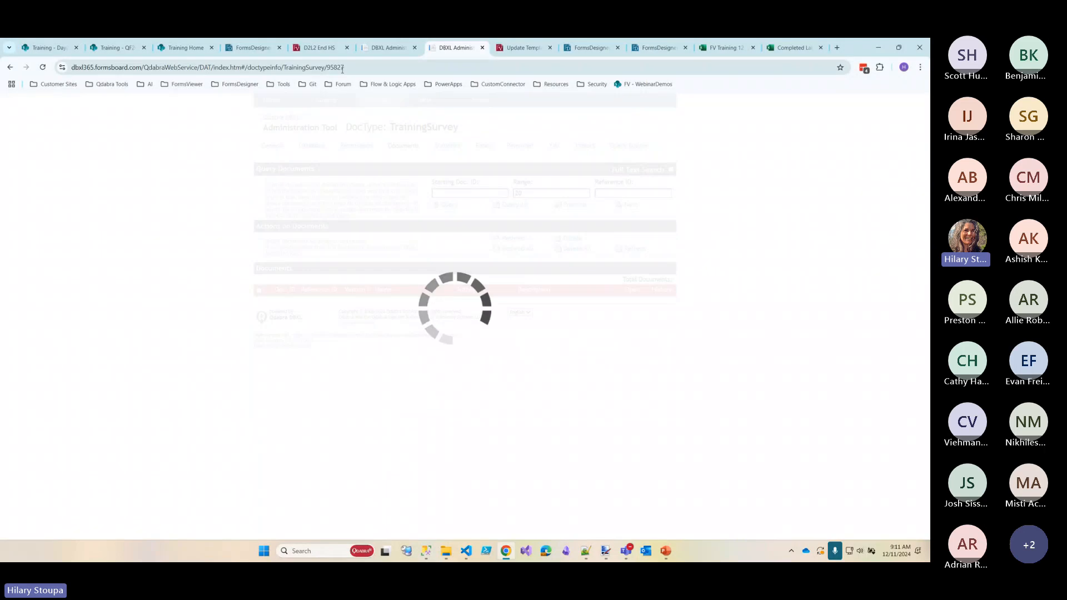
{"action": "left_click", "coordinate": [399, 48]}
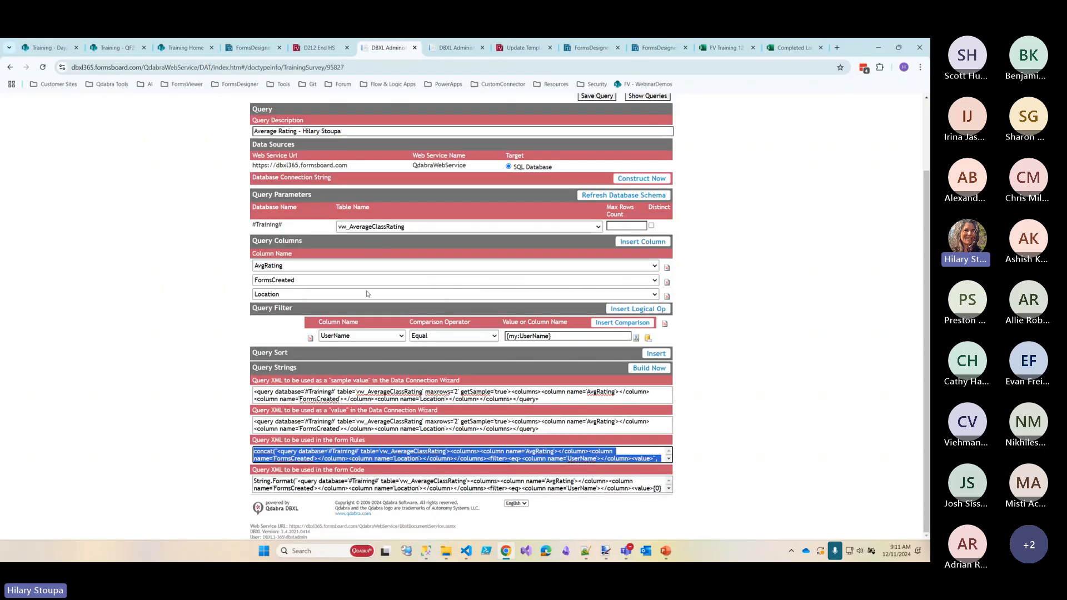
{"action": "scroll", "coordinate": [730, 229], "scroll_direction": "up", "scroll_amount": 2}
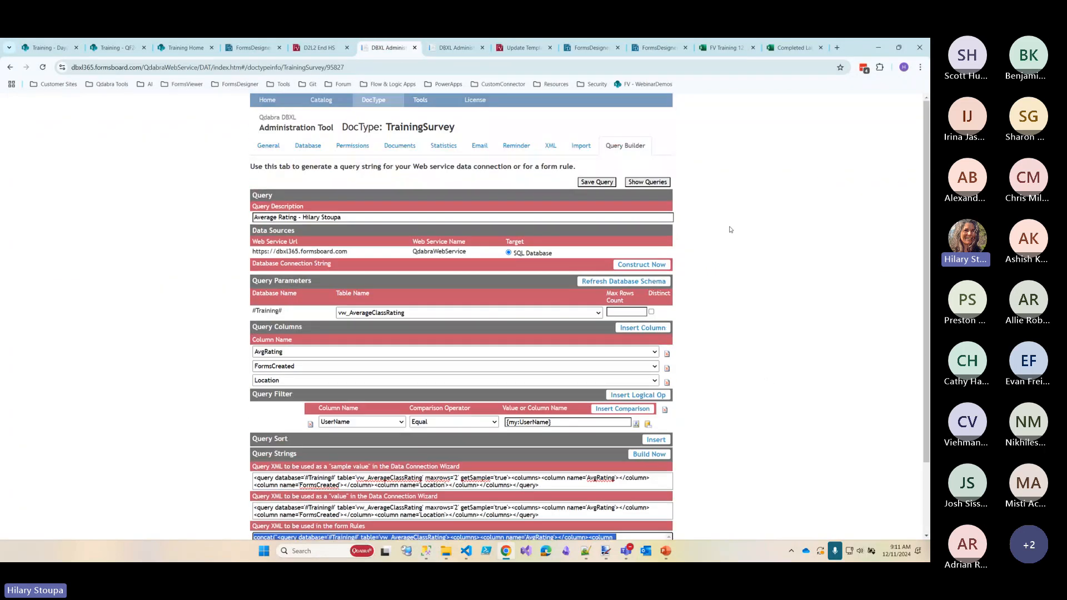
{"action": "left_click", "coordinate": [643, 183]}
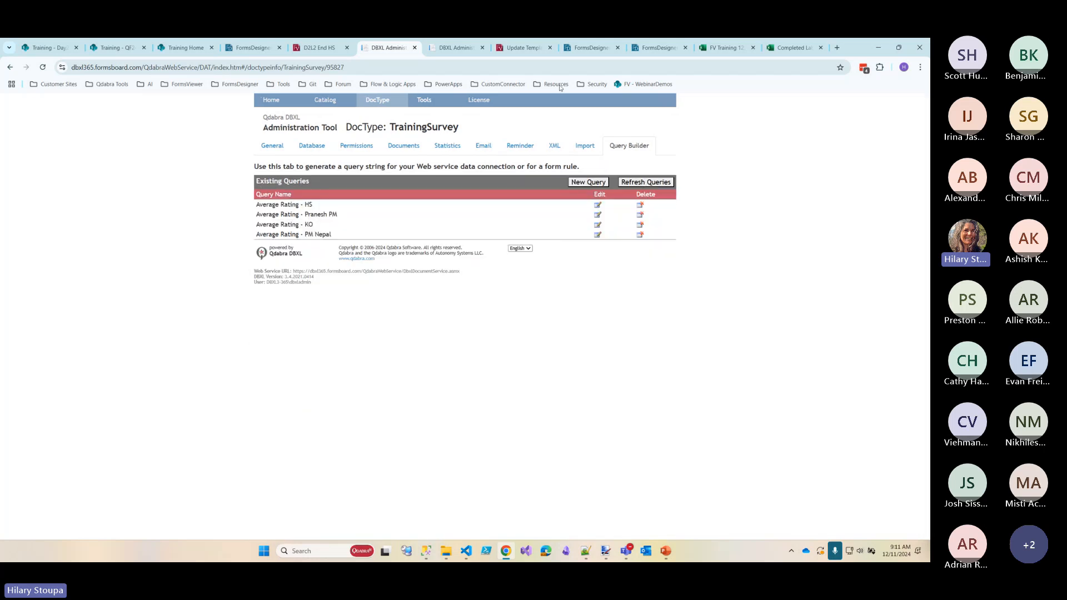
{"action": "key", "text": "alt+Tab"}
{"action": "left_click", "coordinate": [846, 86]}
{"action": "left_click_drag", "start_coordinate": [849, 53], "coordinate": [807, 94]}
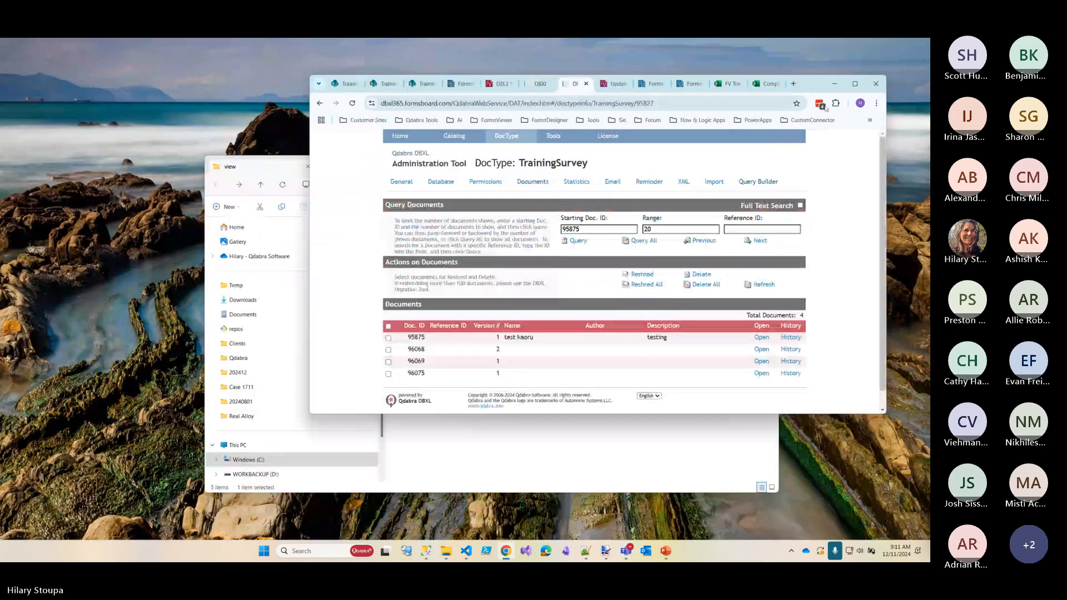
View the XML of survey document 96075 in the TrainingSurvey documents list.
{"action": "left_click", "coordinate": [855, 88]}
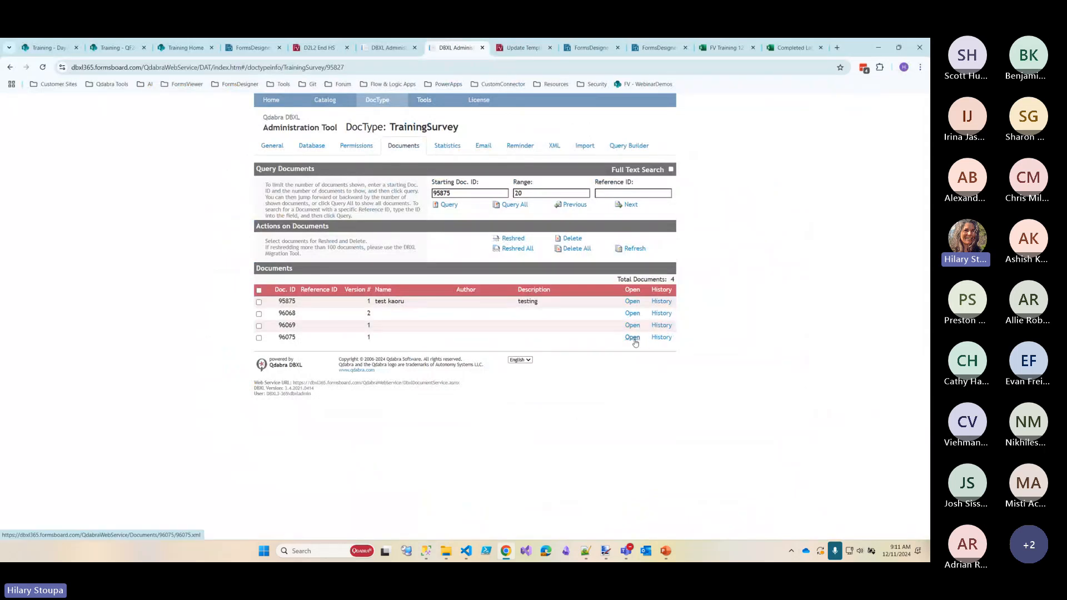
{"action": "left_click", "coordinate": [632, 338]}
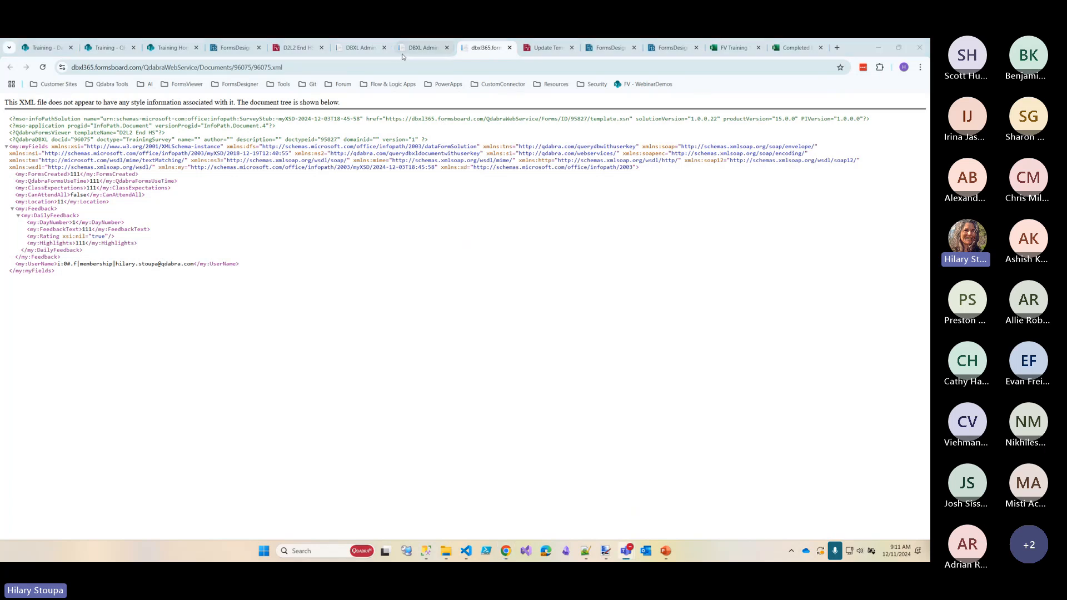
{"action": "left_click", "coordinate": [424, 48]}
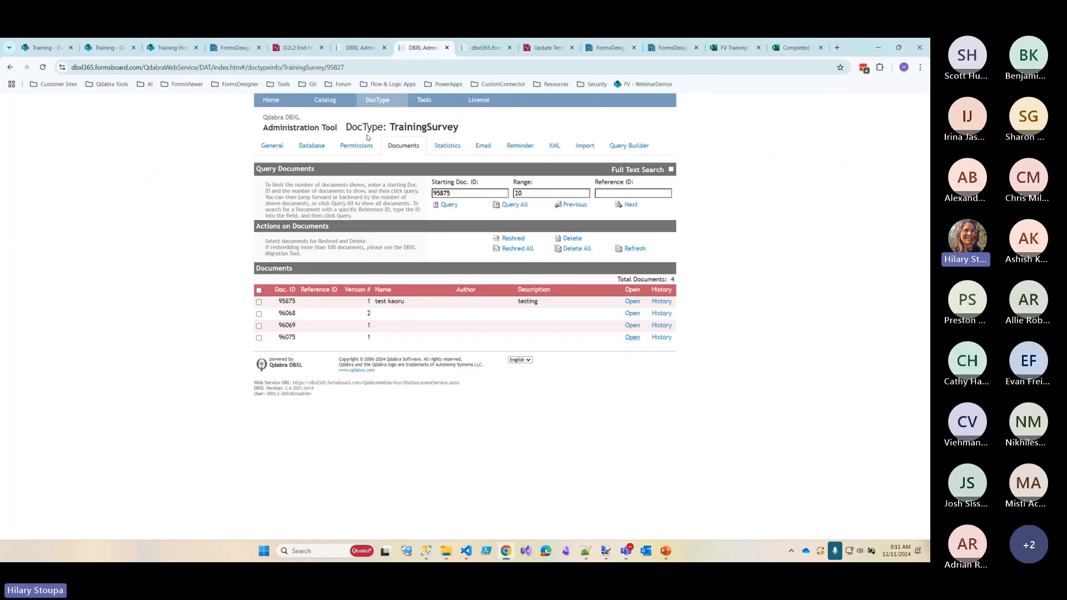
Delete document 96075 and confirm the deletion.
{"action": "left_click", "coordinate": [259, 337]}
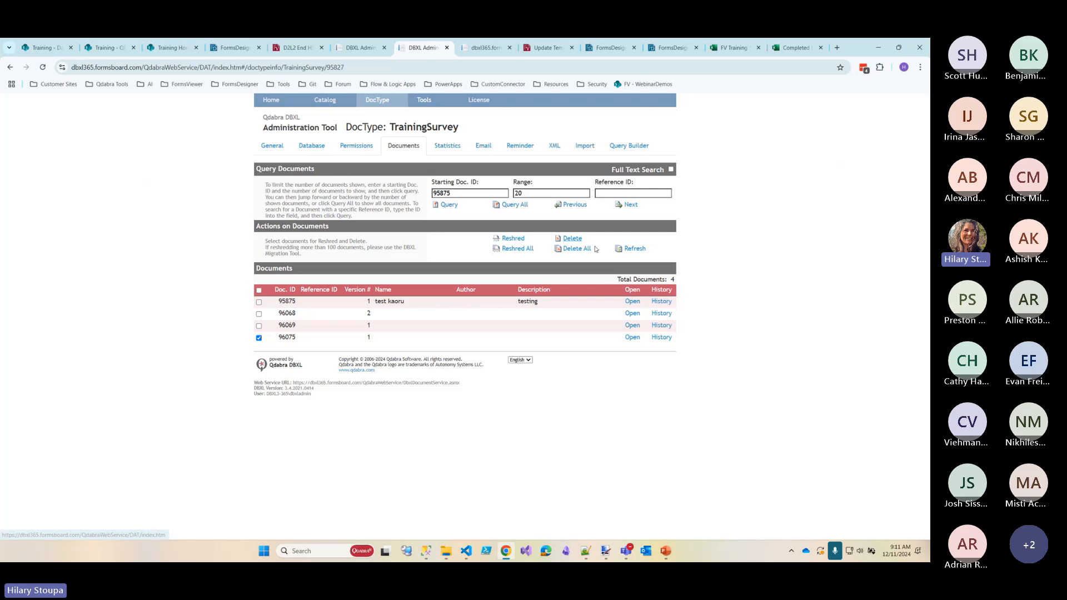
{"action": "left_click", "coordinate": [573, 239]}
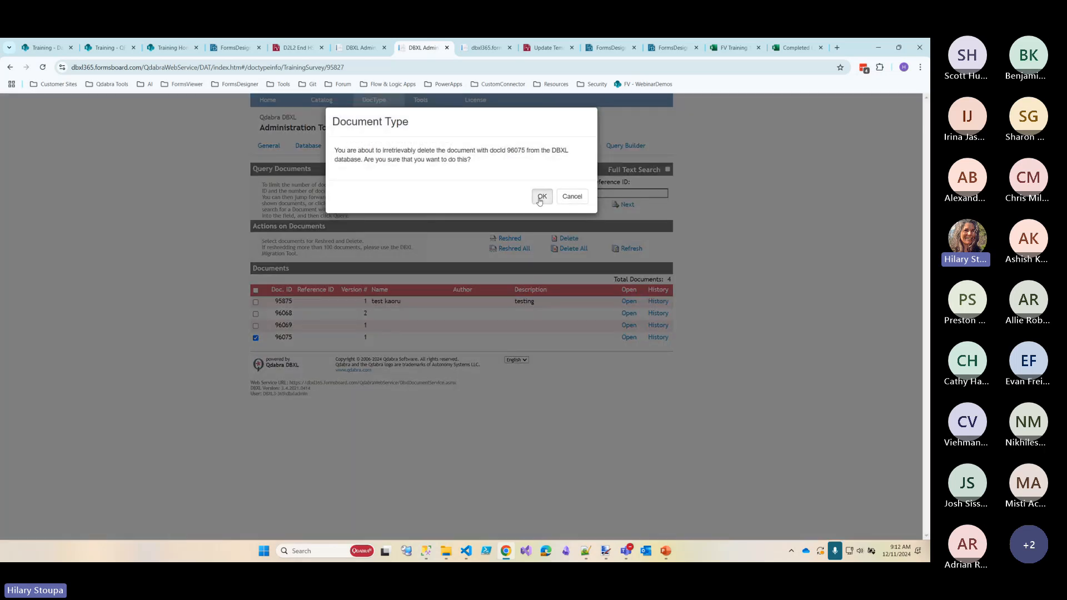
{"action": "left_click", "coordinate": [541, 196]}
{"action": "left_click", "coordinate": [575, 188]}
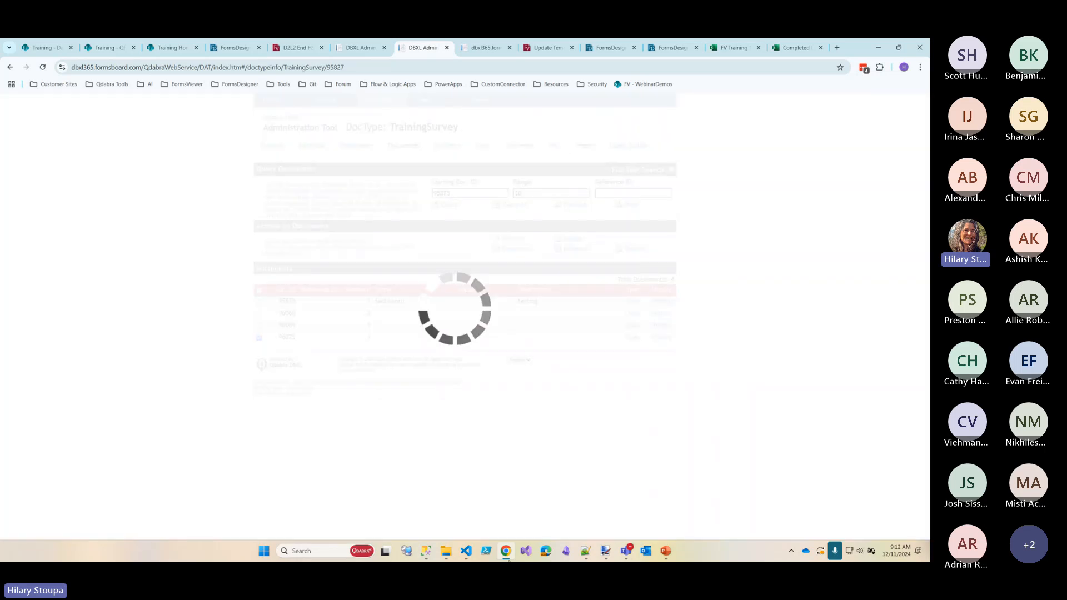
{"action": "key", "text": "alt+Tab"}
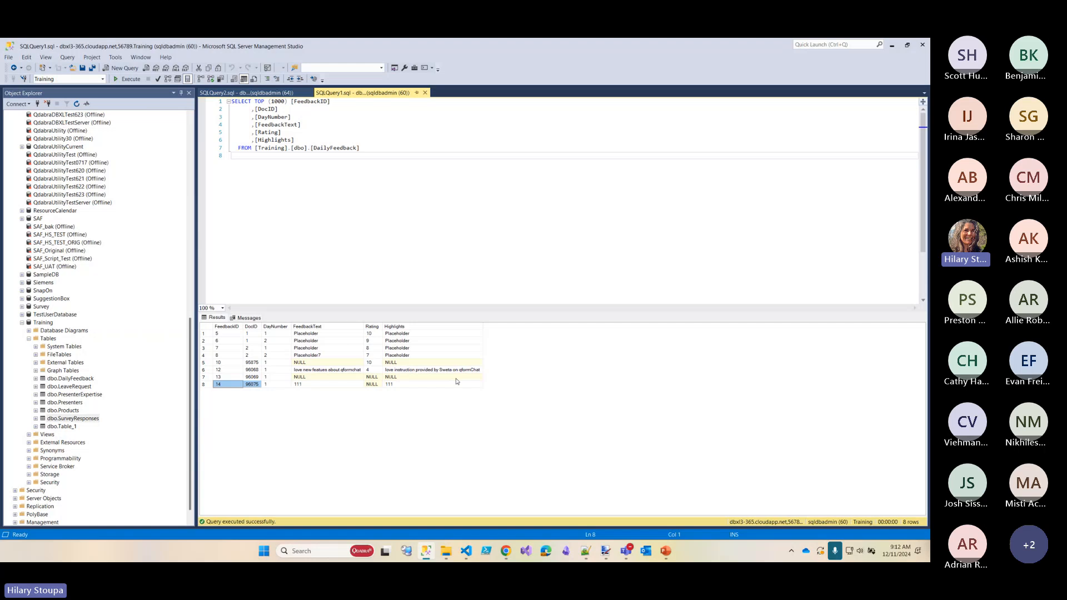
Rerun the SurveyResponses query and check that DocID 96075 is gone, leaving 5 rows.
{"action": "key", "text": "ctrl+Tab"}
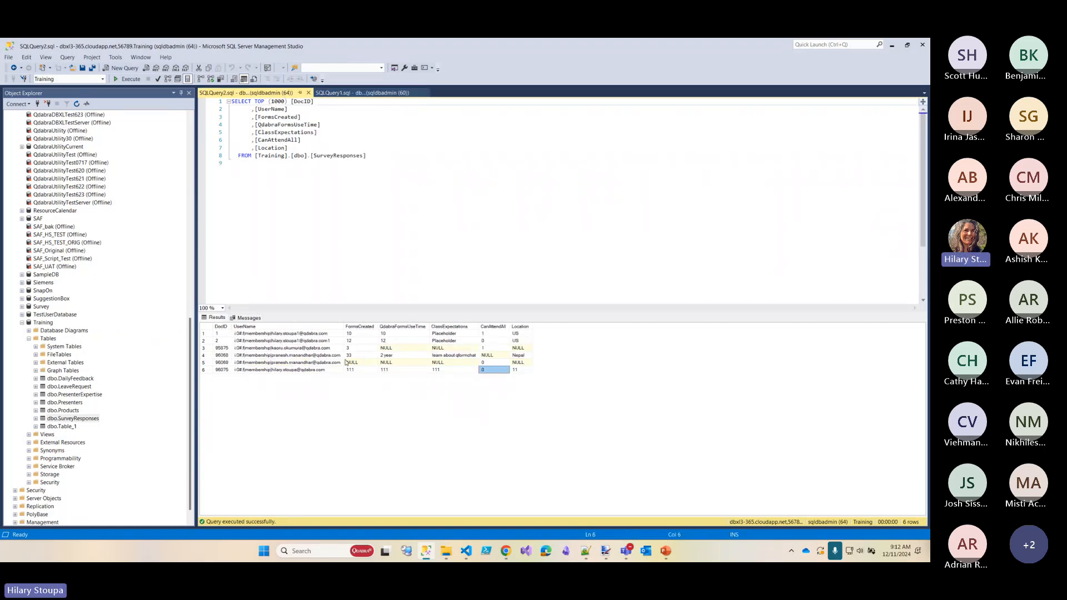
{"action": "left_click", "coordinate": [244, 370]}
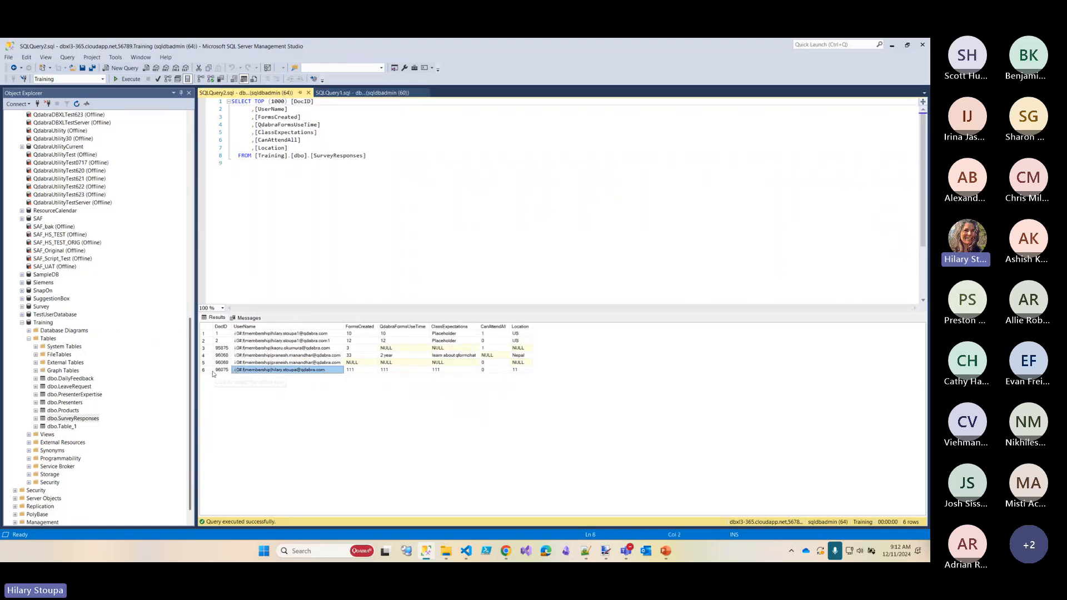
{"action": "left_click", "coordinate": [212, 371]}
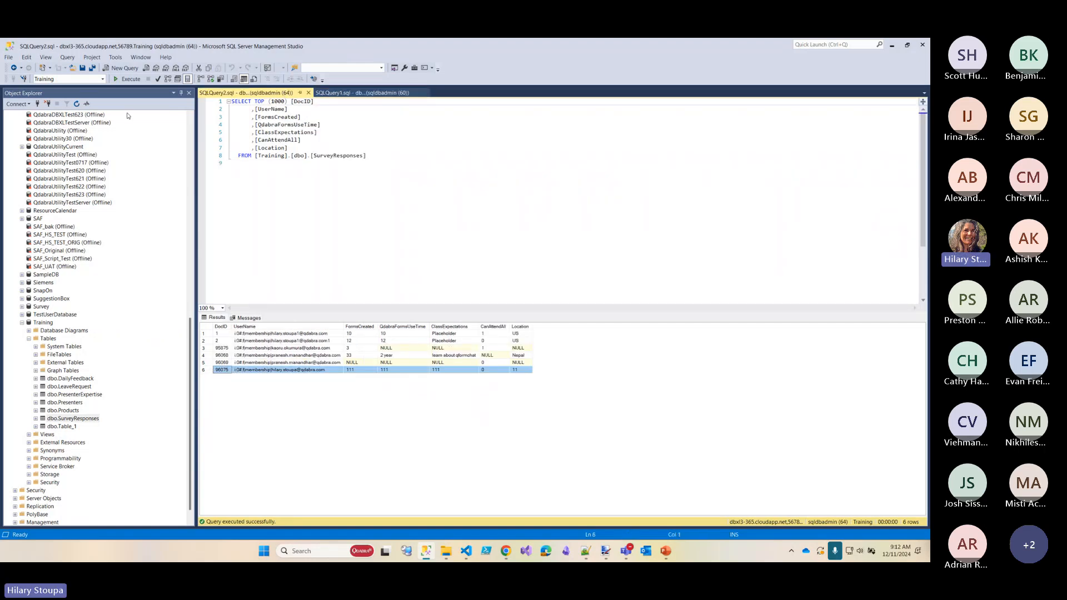
{"action": "left_click", "coordinate": [131, 79]}
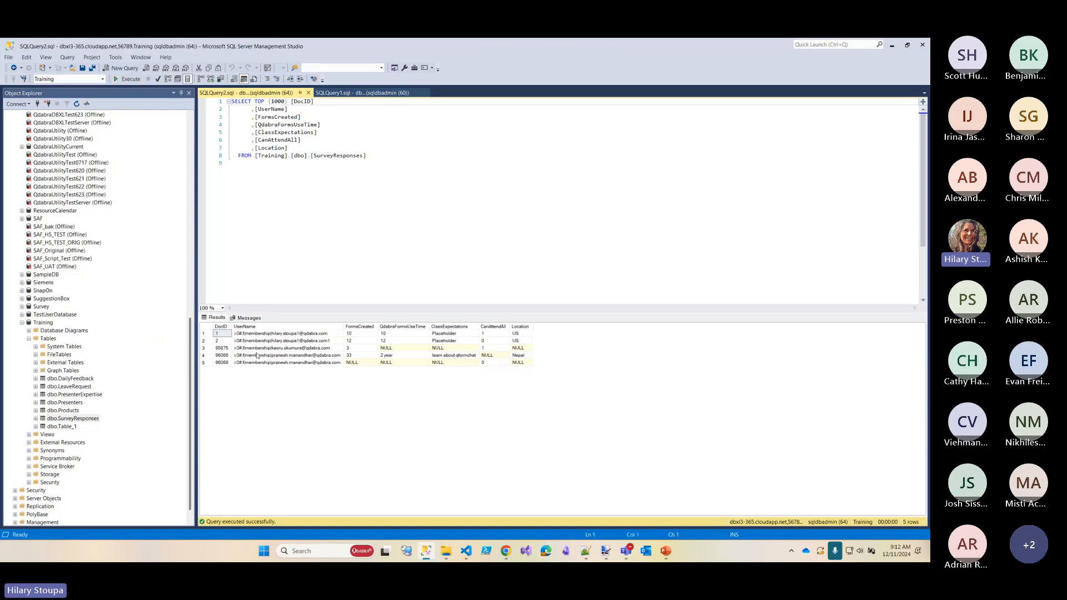
{"action": "left_click", "coordinate": [265, 334]}
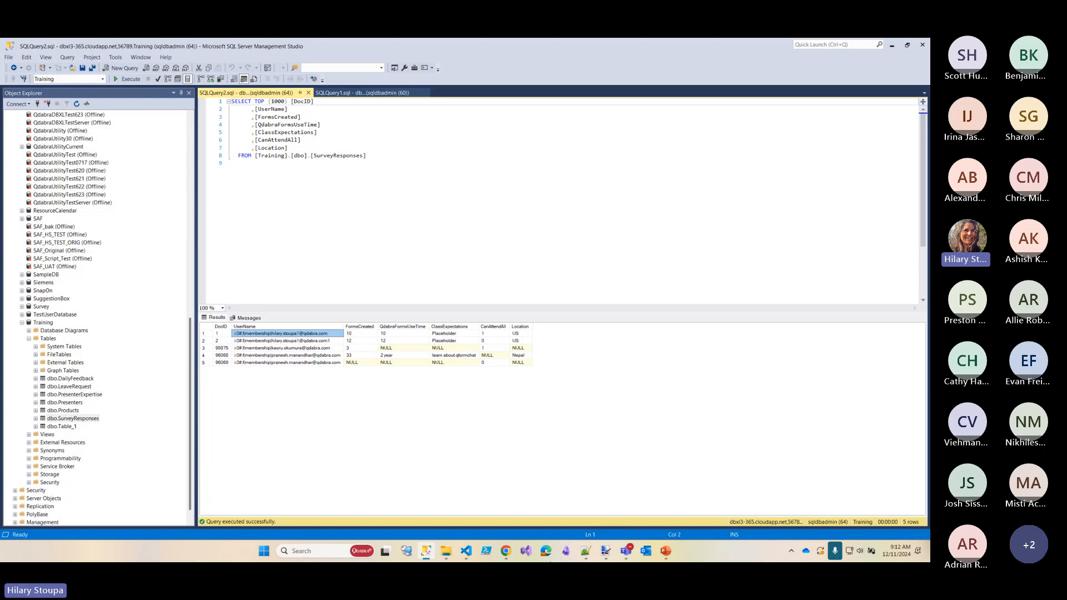
Open the D2 - L2 HS design in FormsViewer as a blank Survey with Get my Average.
{"action": "left_click", "coordinate": [504, 558]}
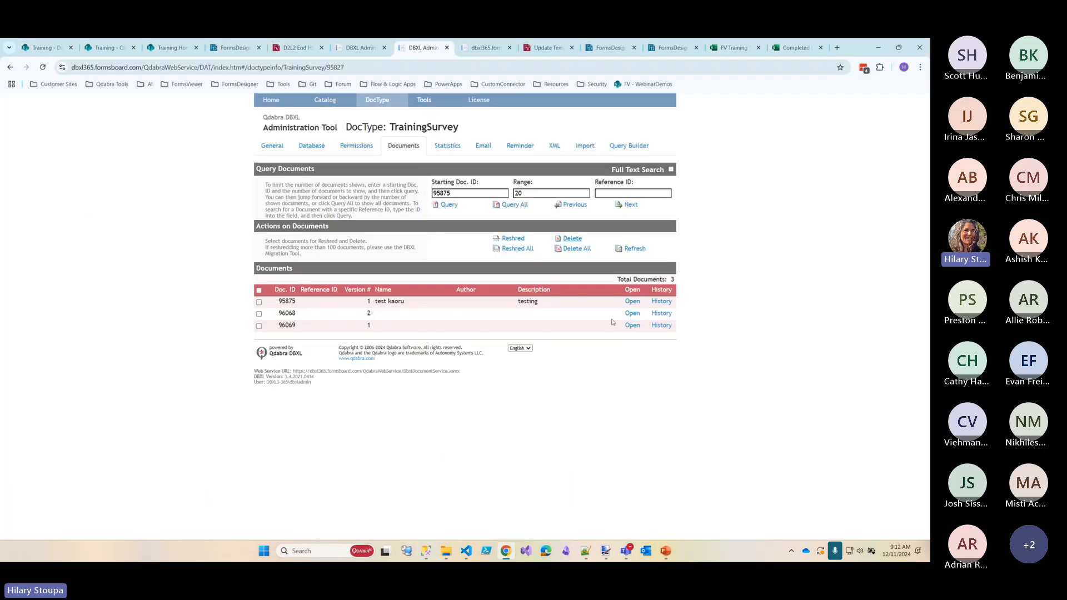
{"action": "left_click", "coordinate": [233, 48]}
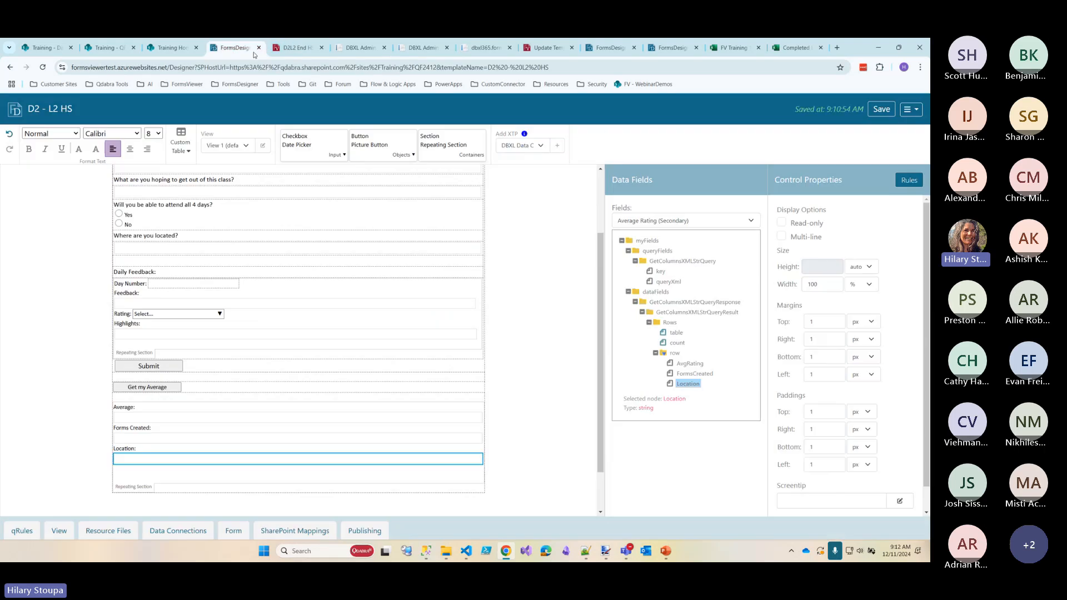
{"action": "left_click", "coordinate": [909, 109]}
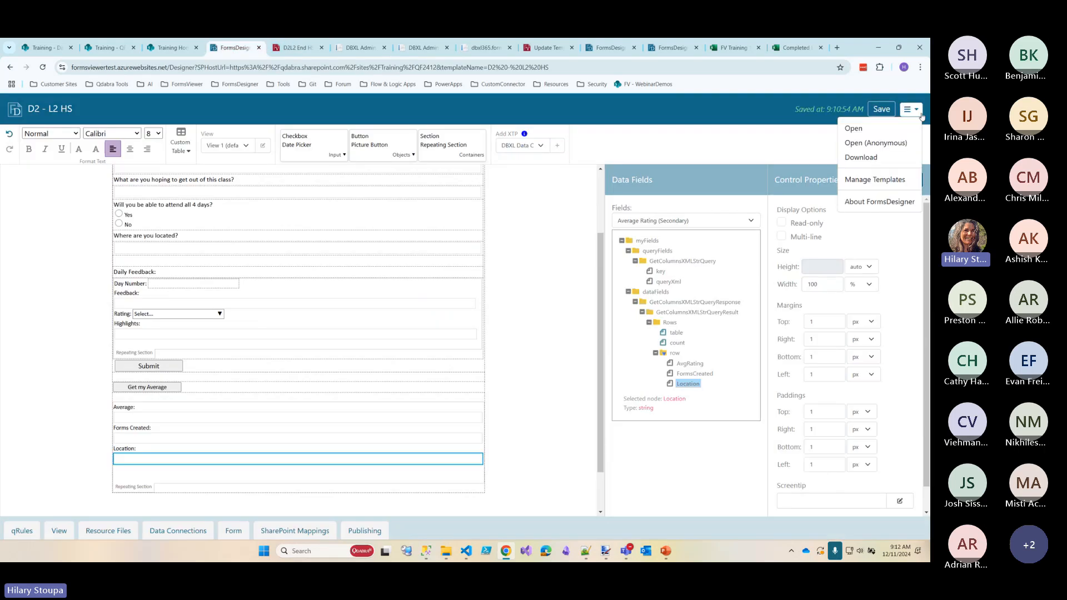
{"action": "left_click", "coordinate": [871, 129]}
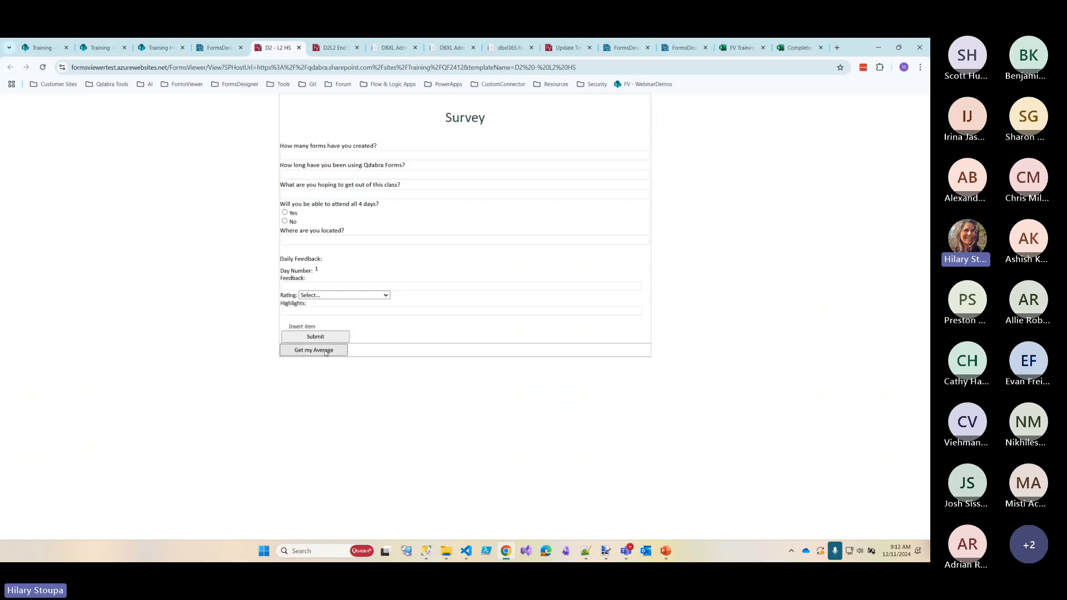
Answer 500 for forms created and '10 years?' for how long you've used it.
{"action": "left_click", "coordinate": [345, 154]}
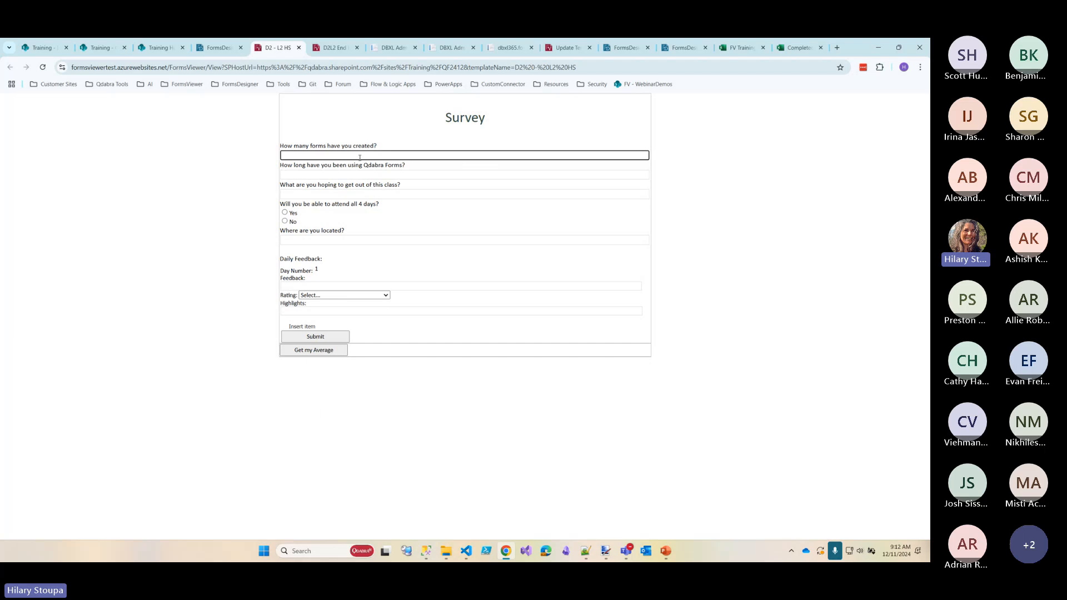
{"action": "key", "text": "Tab"}
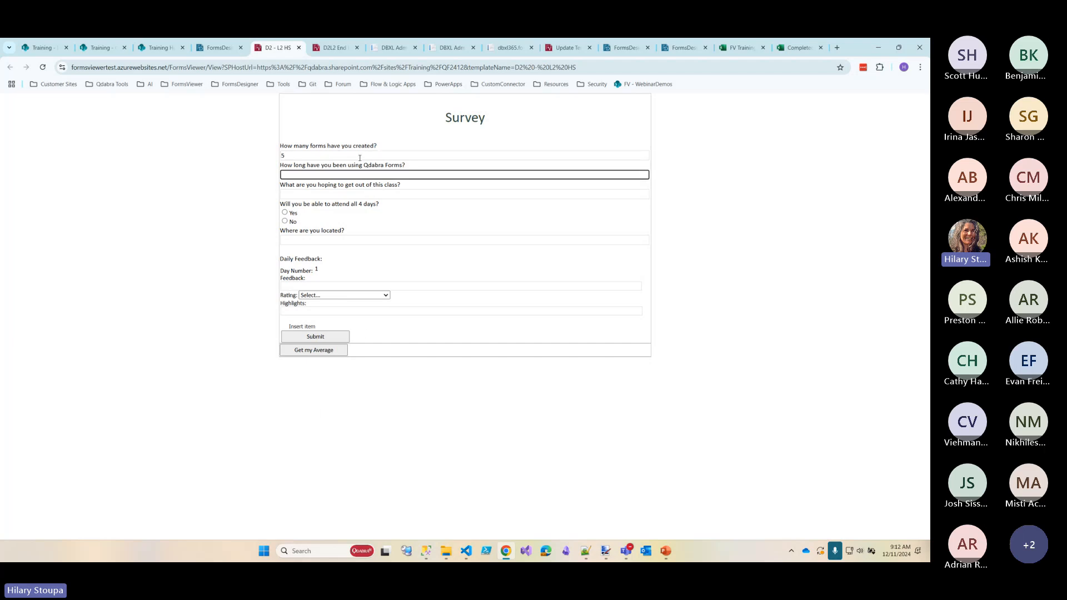
{"action": "left_click", "coordinate": [389, 157]}
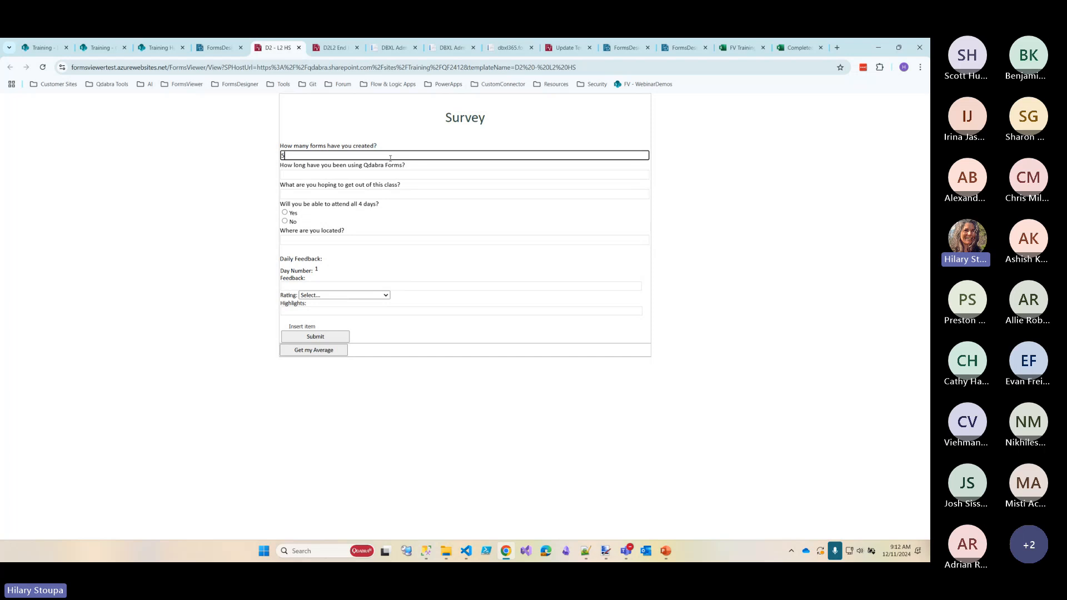
{"action": "type", "text": "00"}
{"action": "left_click", "coordinate": [453, 173]}
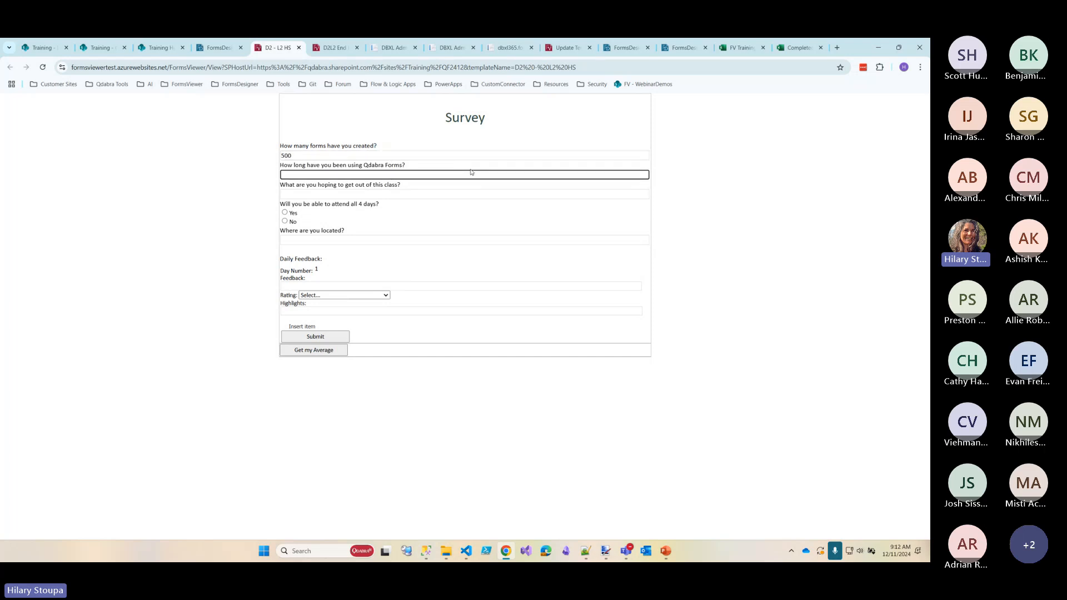
{"action": "type", "text": "15 years"}
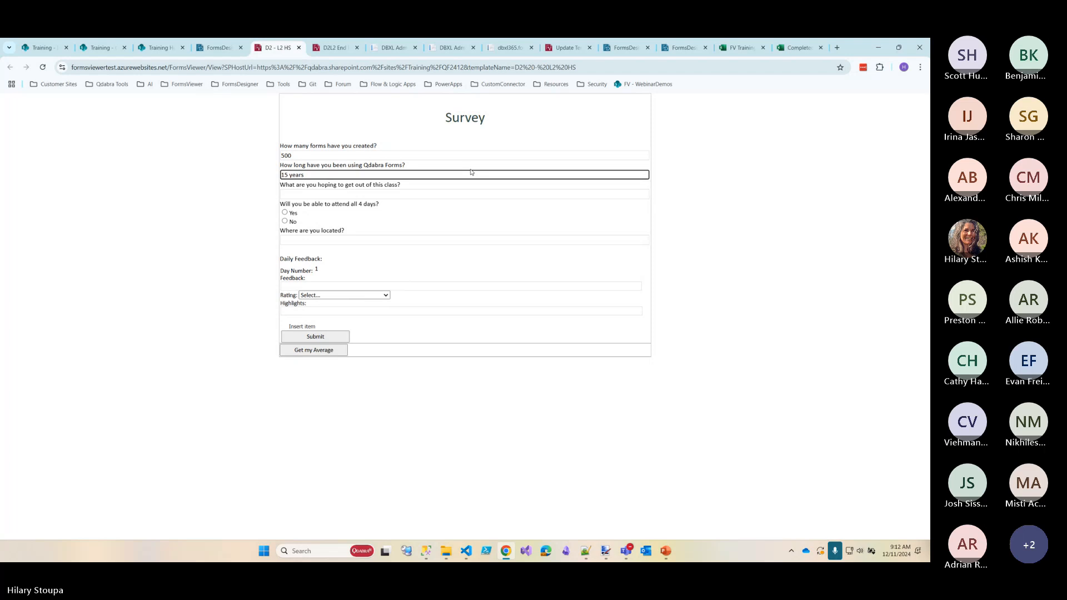
{"action": "key", "text": "BackSpace"}
{"action": "key", "text": "BackSpace"}
{"action": "key", "text": "BackSpace"}
{"action": "key", "text": "BackSpace"}
{"action": "key", "text": "BackSpace"}
{"action": "key", "text": "BackSpace"}
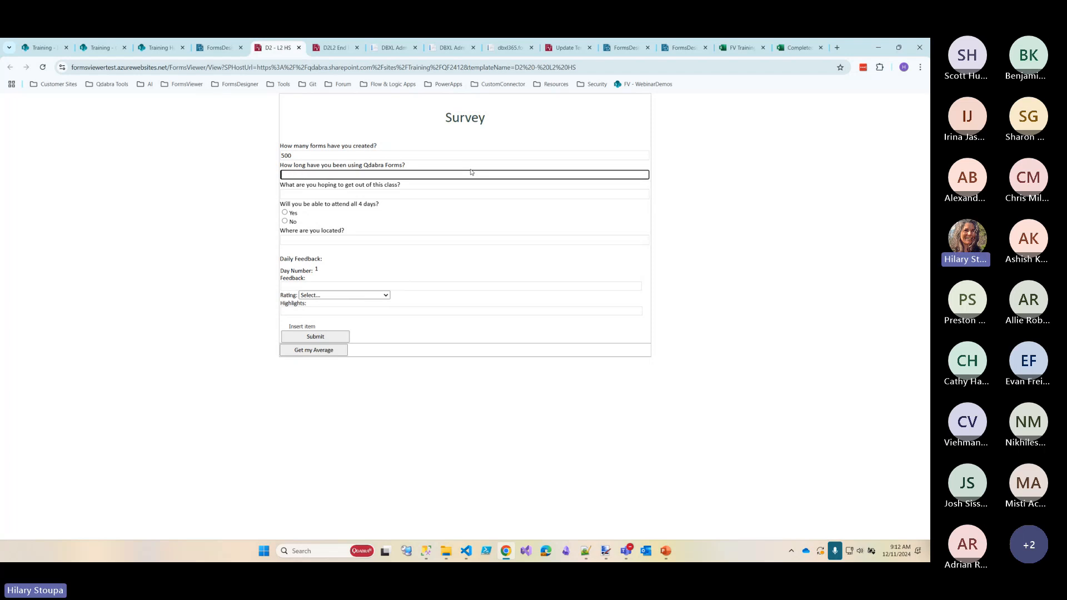
{"action": "type", "text": "0 years"}
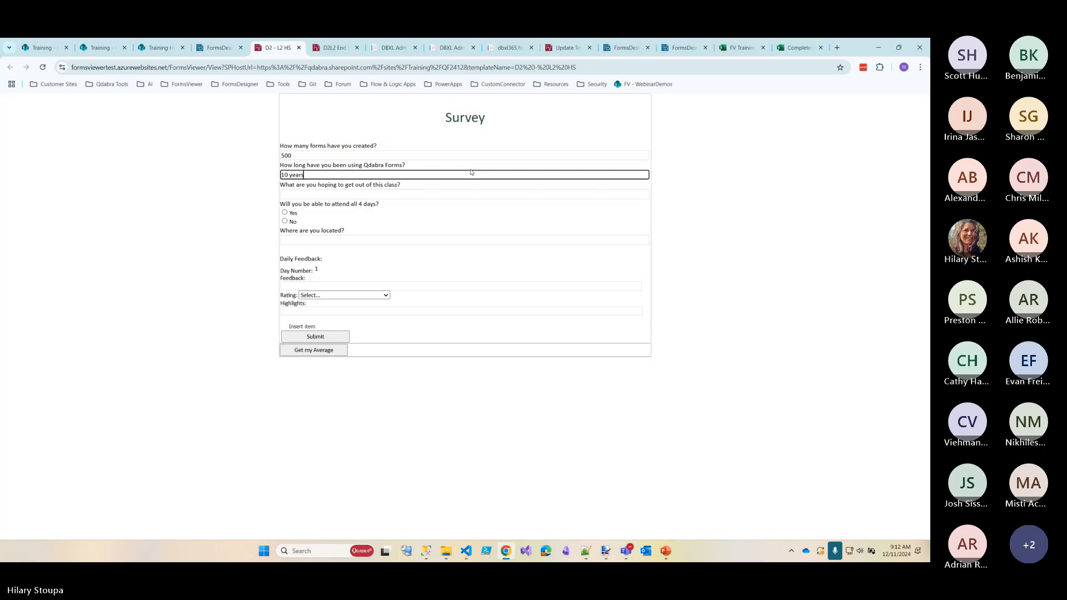
{"action": "type", "text": "?"}
{"action": "key", "text": "Tab"}
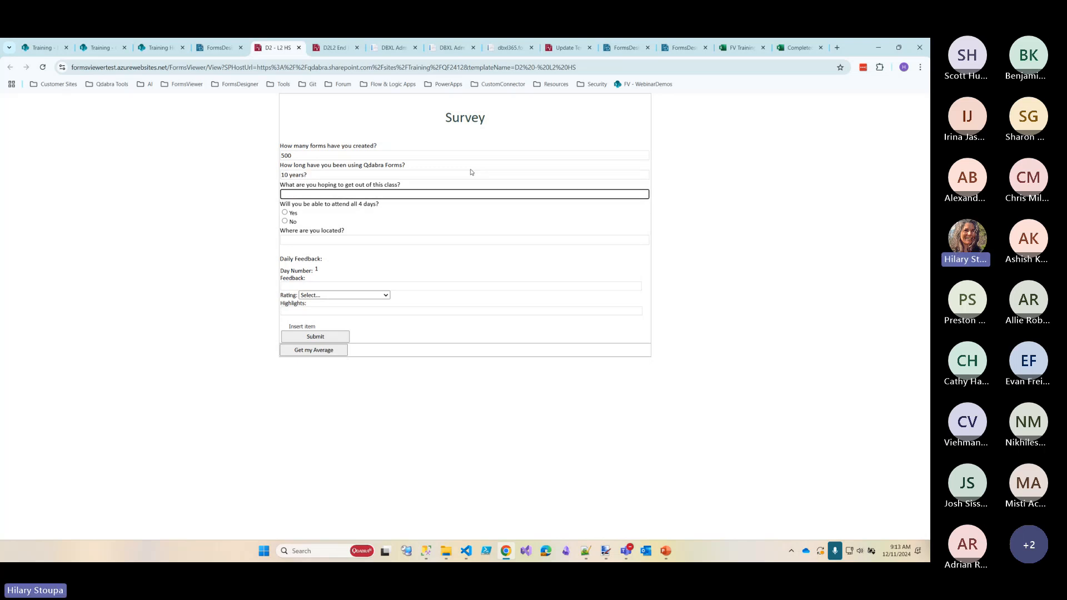
Enter 'Ummmm' for expectations, Yes for attending all days, and location 'Adams, Oregon, USA'.
{"action": "type", "text": "Ummmm"}
{"action": "left_click", "coordinate": [285, 213]}
{"action": "left_click", "coordinate": [321, 240]}
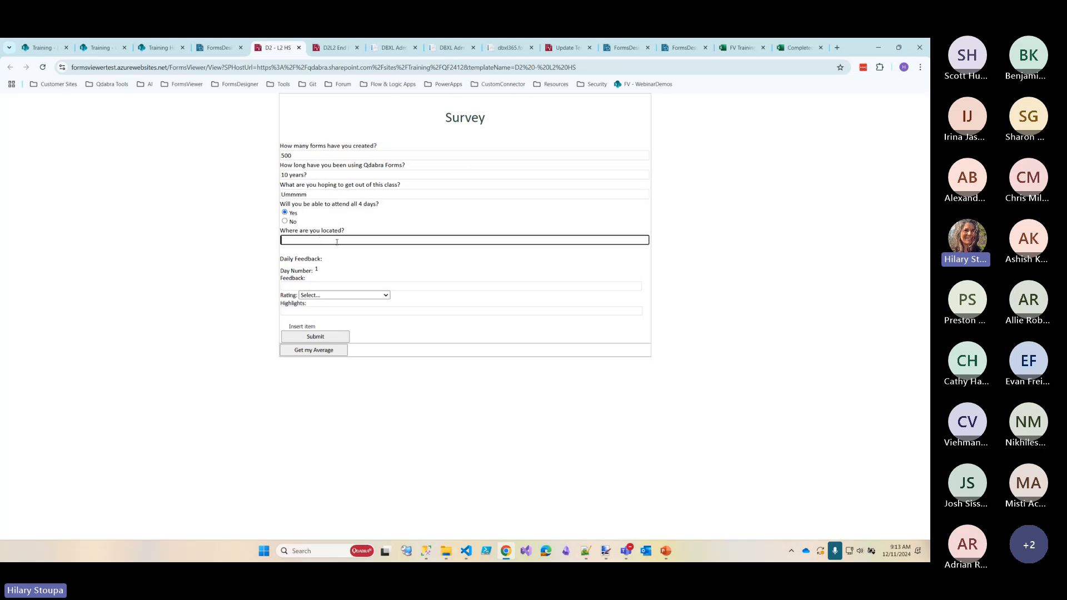
{"action": "type", "text": "Adams, Oregon, USA"}
{"action": "left_click", "coordinate": [415, 285]}
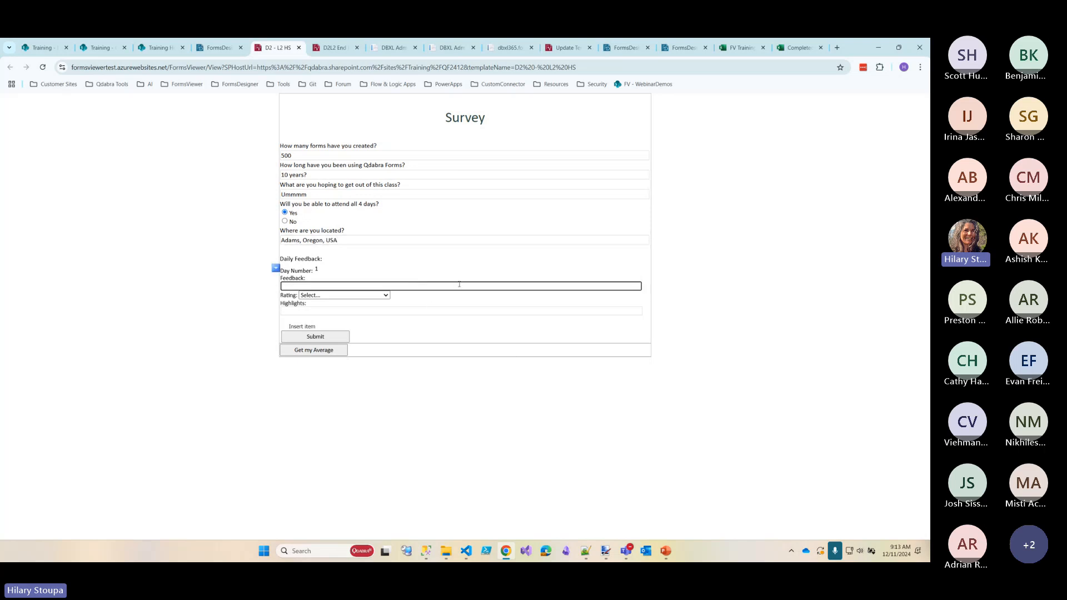
Add a second daily feedback entry and fill Day 1 with F3, rating 3 and H3.
{"action": "left_click", "coordinate": [302, 326]}
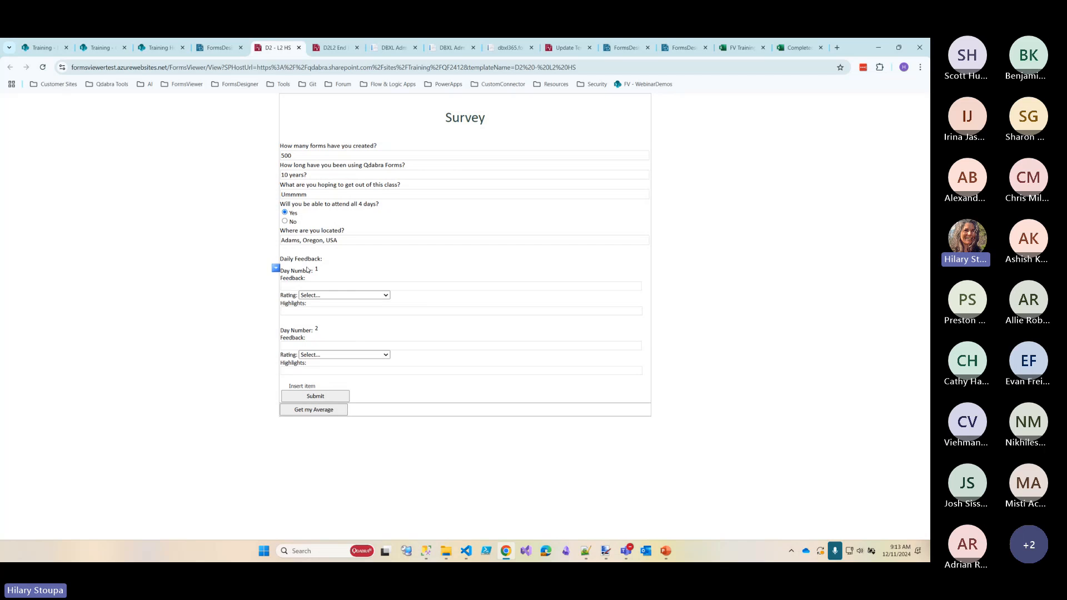
{"action": "left_click", "coordinate": [324, 286]}
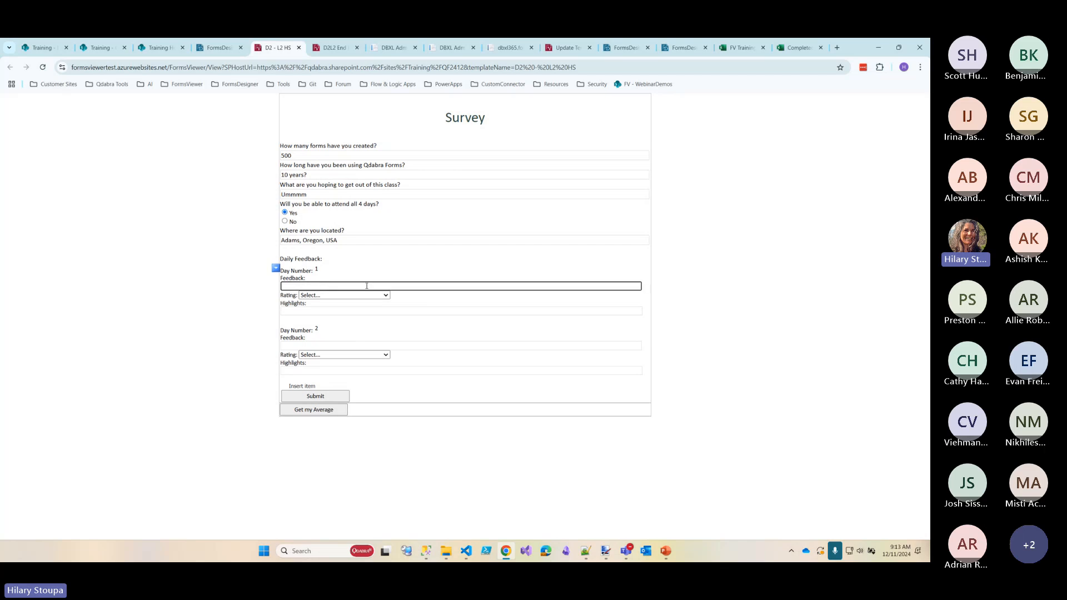
{"action": "type", "text": "Ex"}
{"action": "key", "text": "Tab"}
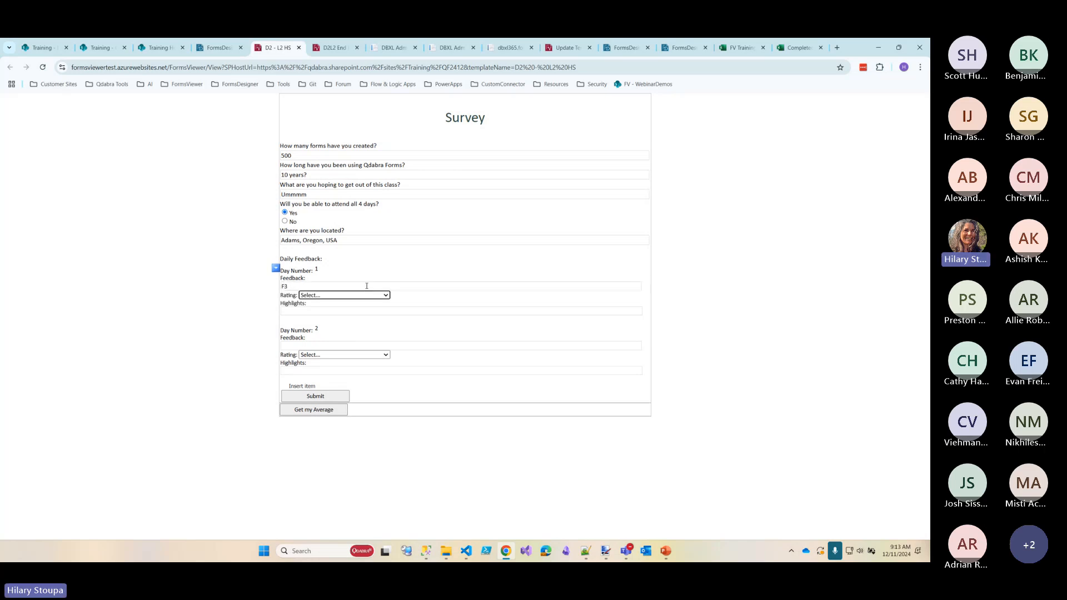
{"action": "left_click", "coordinate": [335, 299]}
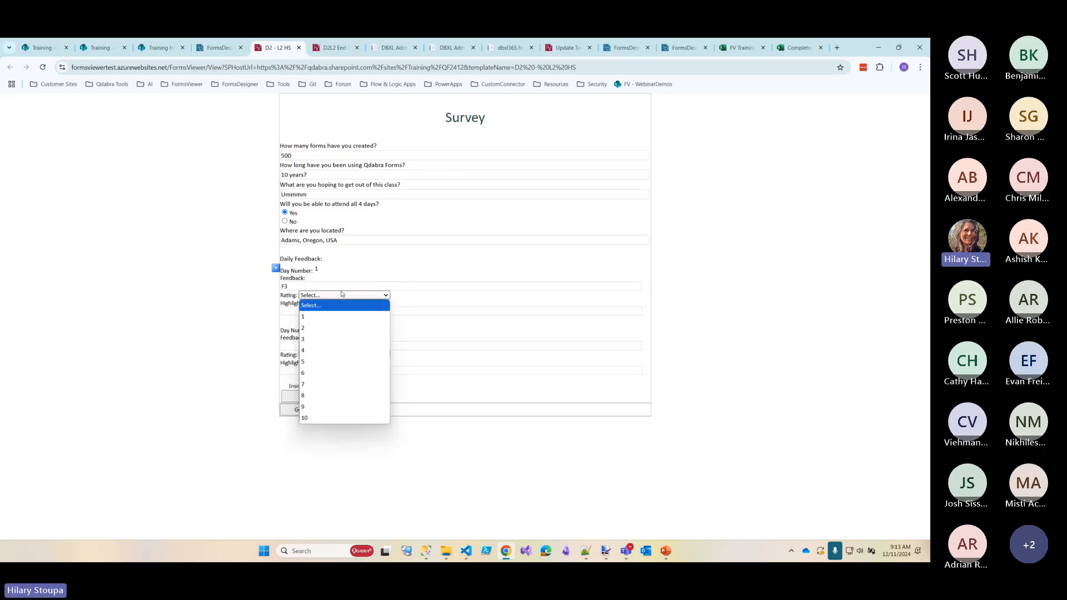
{"action": "left_click", "coordinate": [322, 337]}
{"action": "left_click", "coordinate": [322, 312]}
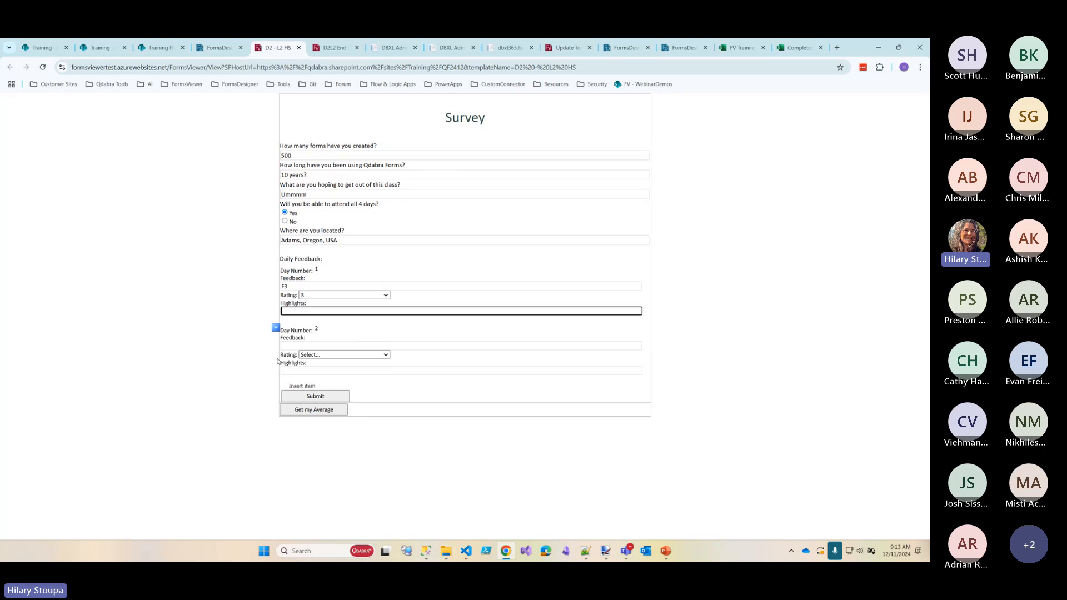
{"action": "type", "text": "H3"}
Fill Day 2 with F4, rating 4 and H4, then submit the survey.
{"action": "left_click", "coordinate": [309, 341]}
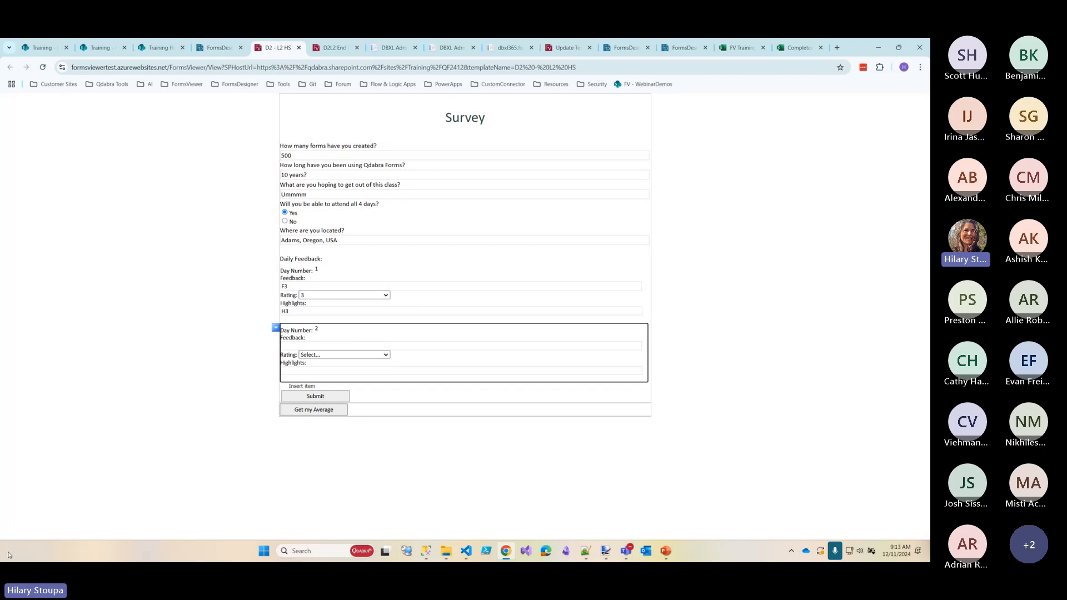
{"action": "left_click", "coordinate": [367, 344]}
{"action": "type", "text": "F"}
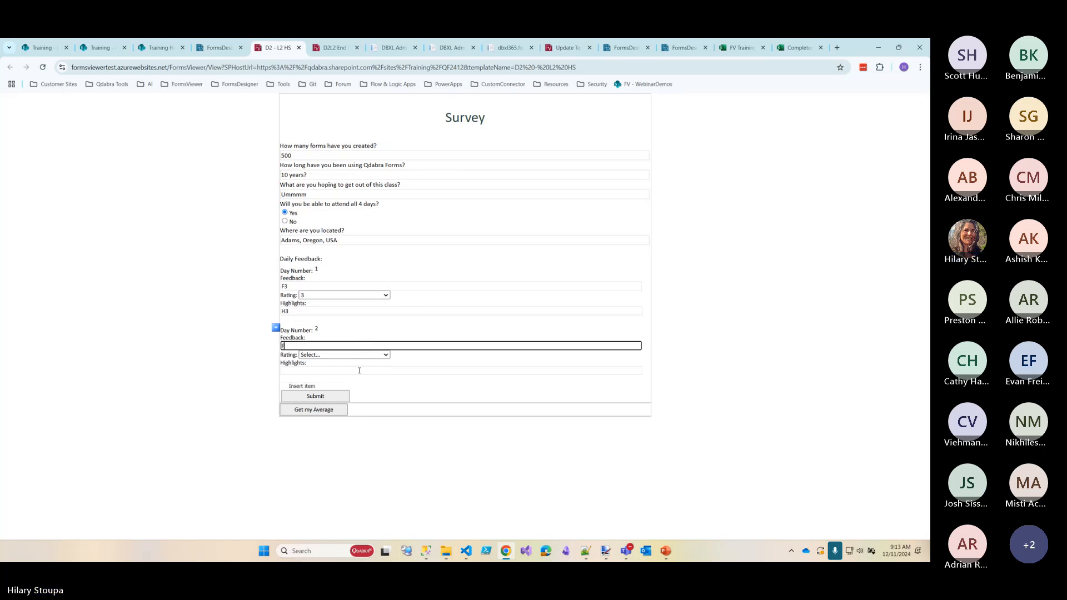
{"action": "type", "text": "4"}
{"action": "key", "text": "Tab"}
{"action": "left_click", "coordinate": [371, 355]}
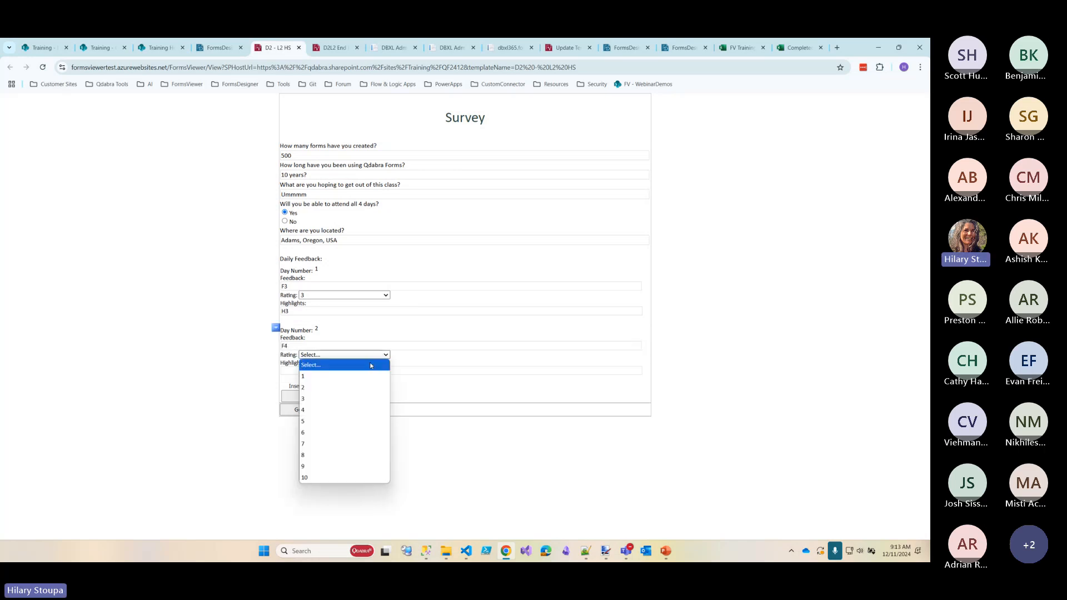
{"action": "left_click", "coordinate": [338, 410]}
{"action": "key", "text": "Tab"}
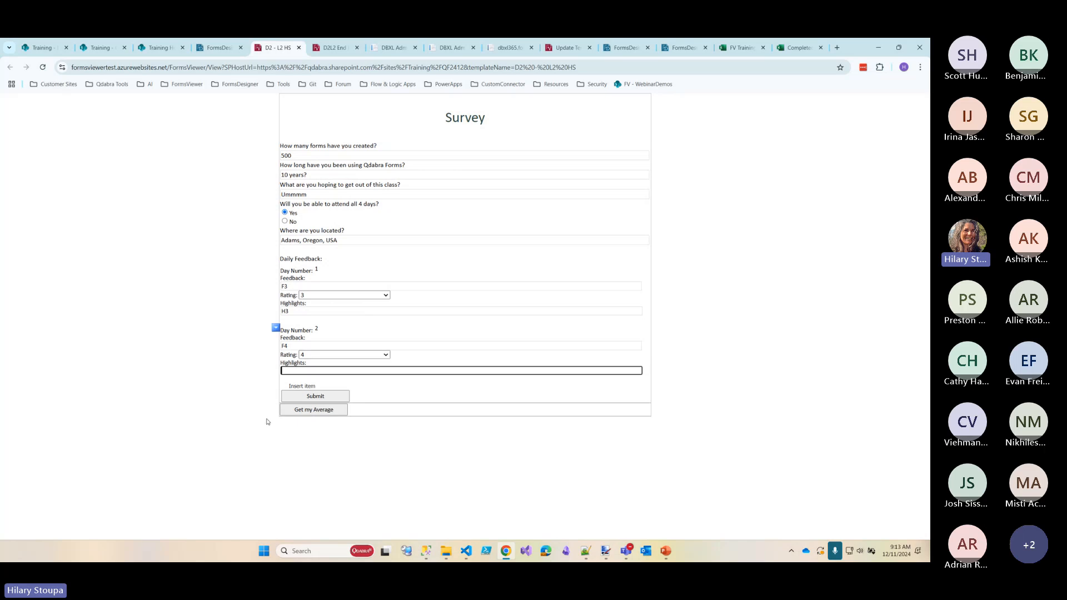
{"action": "type", "text": "H4"}
{"action": "left_click", "coordinate": [755, 356]}
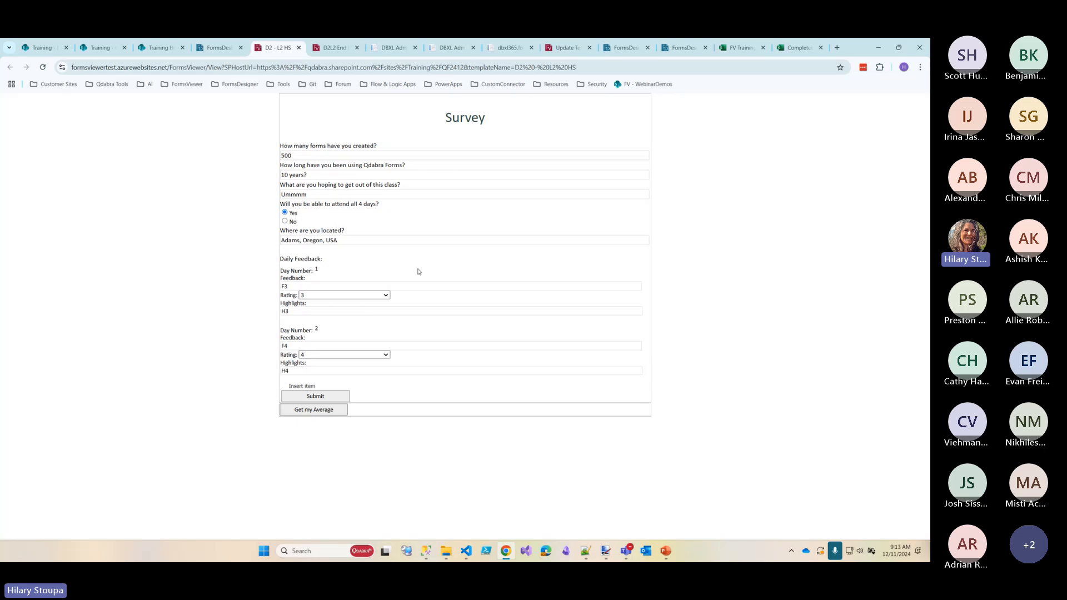
{"action": "left_click", "coordinate": [312, 396]}
Rerun the SurveyResponses query and inspect the new sixth row's use-time and Location values.
{"action": "left_click", "coordinate": [434, 554]}
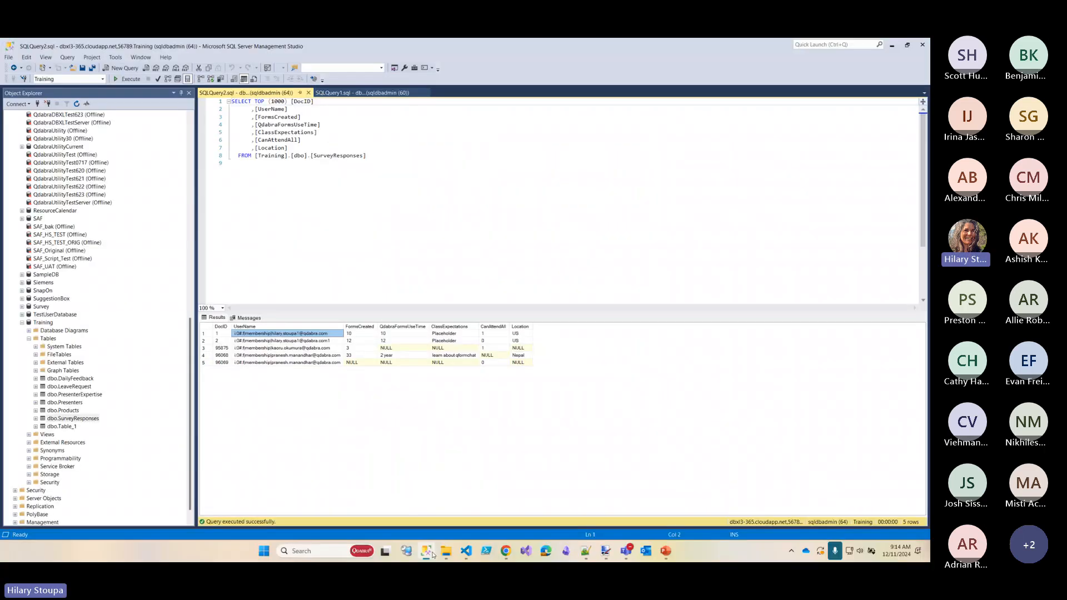
{"action": "key", "text": "F5"}
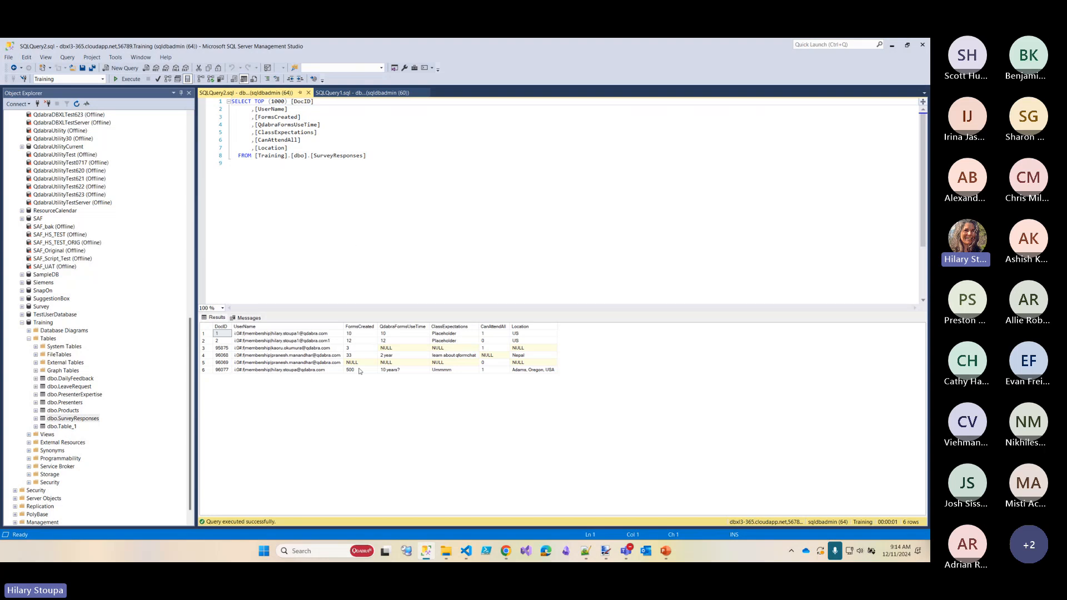
{"action": "left_click", "coordinate": [333, 370]}
{"action": "left_click", "coordinate": [372, 370]}
{"action": "left_click", "coordinate": [418, 370]}
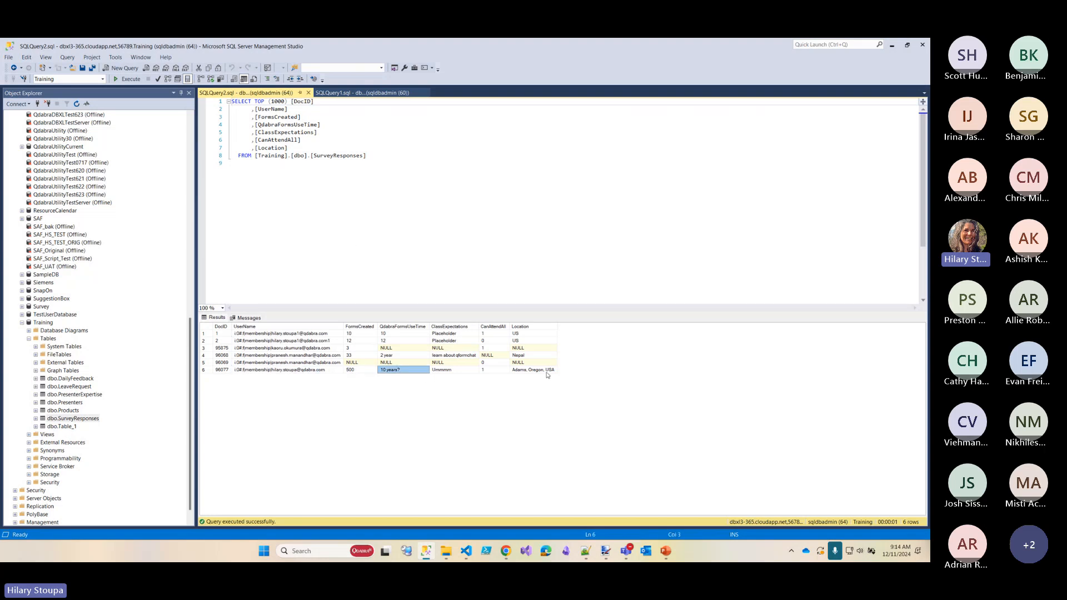
{"action": "left_click", "coordinate": [547, 370]}
{"action": "left_click", "coordinate": [512, 552]}
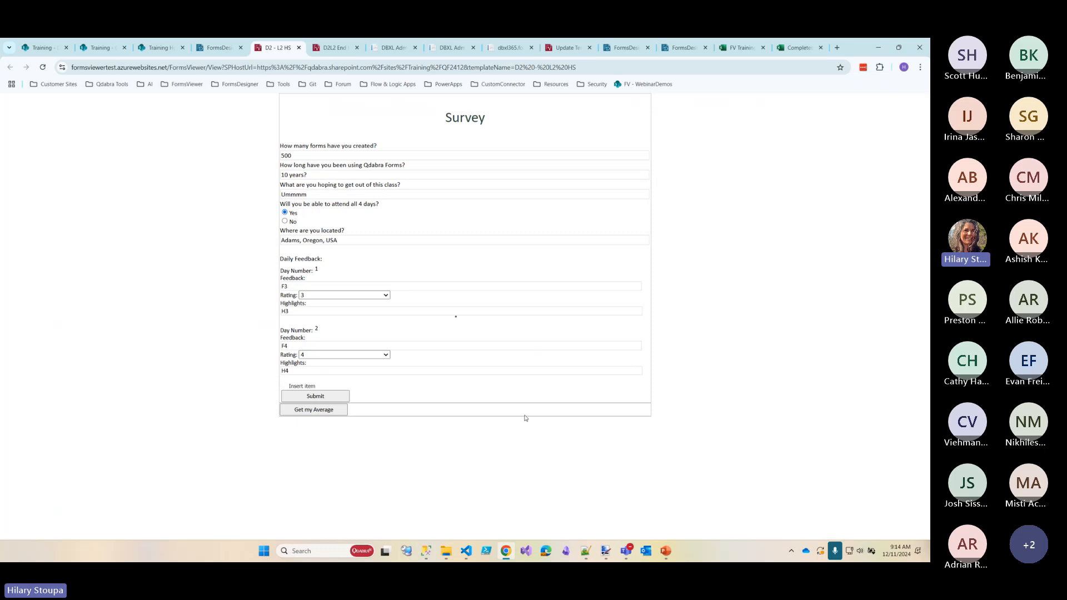
Check the returned Average 3.5, Forms Created 500 and Location 'Adams, Oregon, USA'.
{"action": "left_click", "coordinate": [309, 428]}
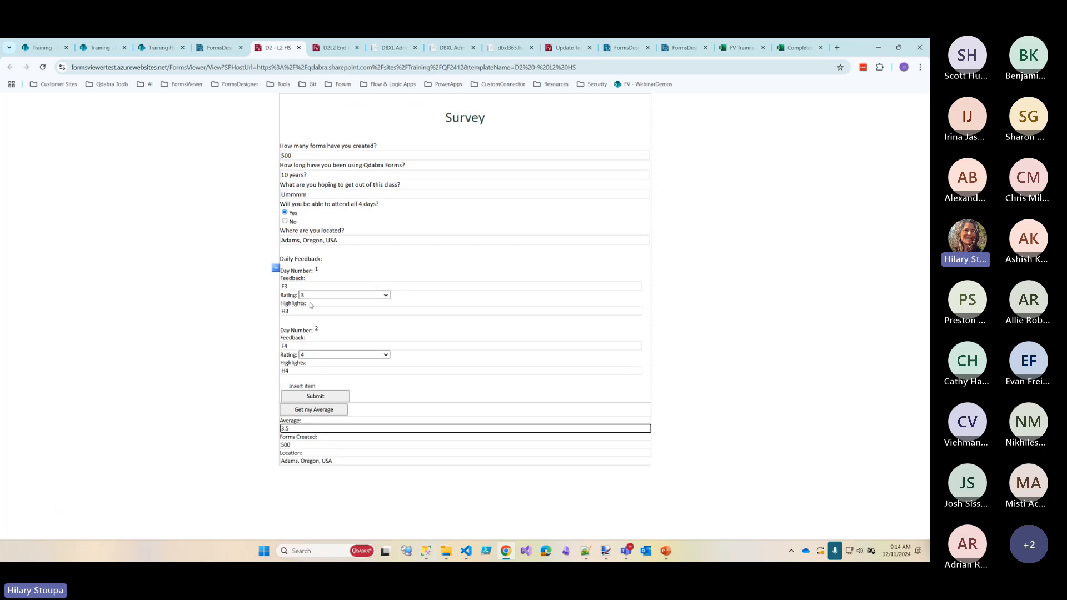
{"action": "left_click_drag", "start_coordinate": [288, 428], "coordinate": [265, 433]}
{"action": "left_click", "coordinate": [345, 445]}
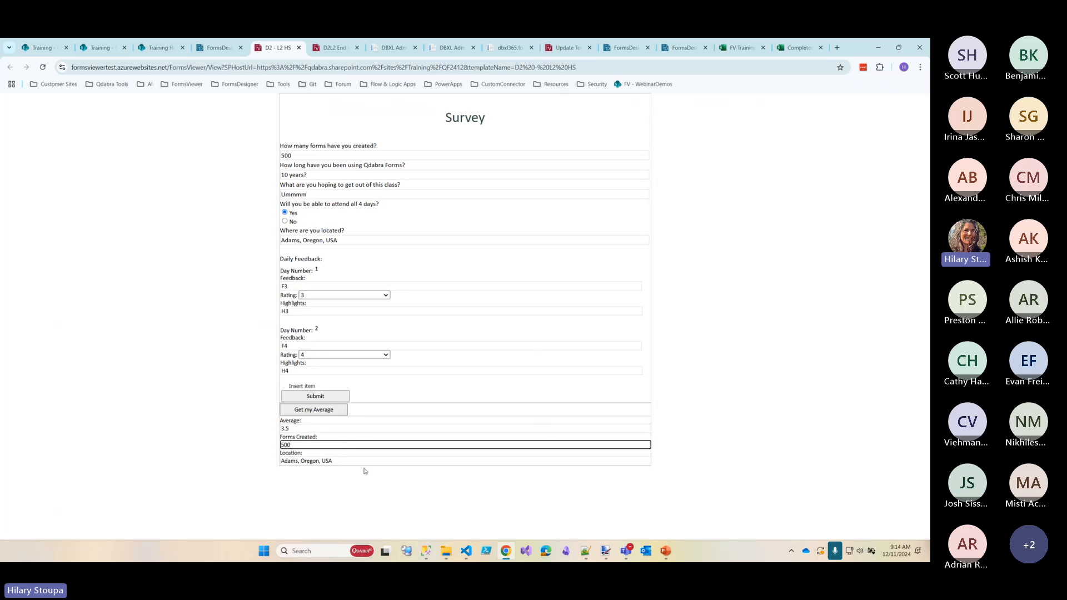
{"action": "left_click", "coordinate": [355, 472]}
{"action": "left_click", "coordinate": [350, 462]}
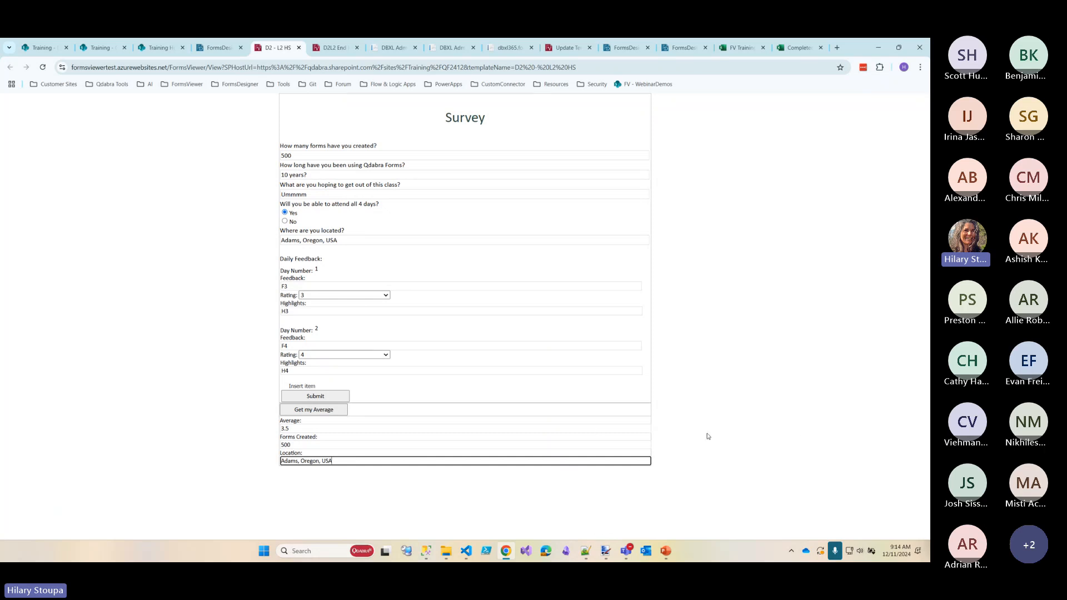
{"action": "left_click", "coordinate": [214, 48]}
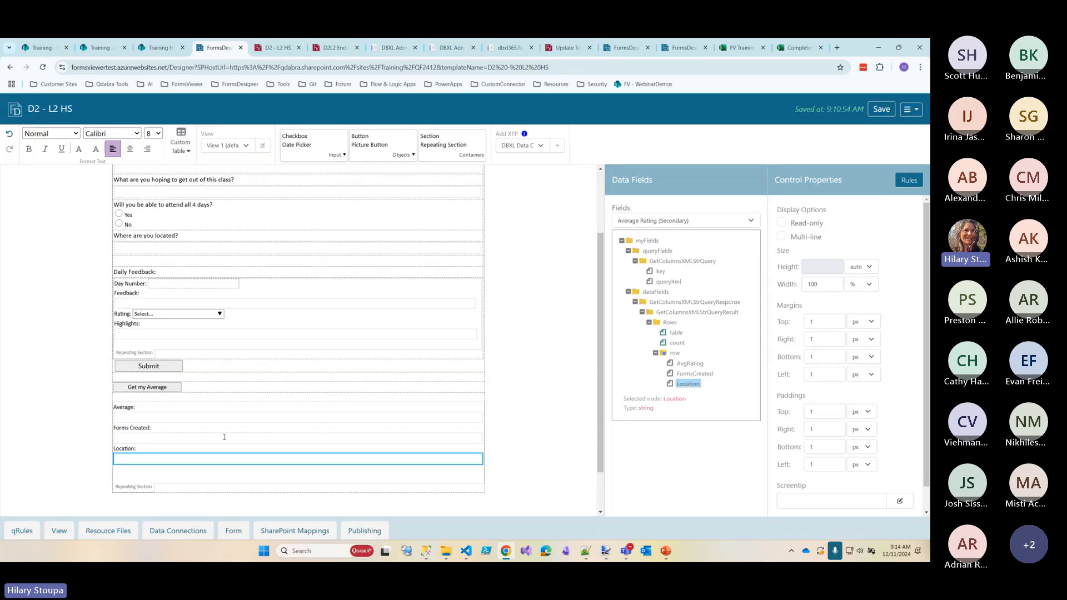
Insert a new button after Get my Average and label it 'Get Class Average'.
{"action": "left_click", "coordinate": [202, 388]}
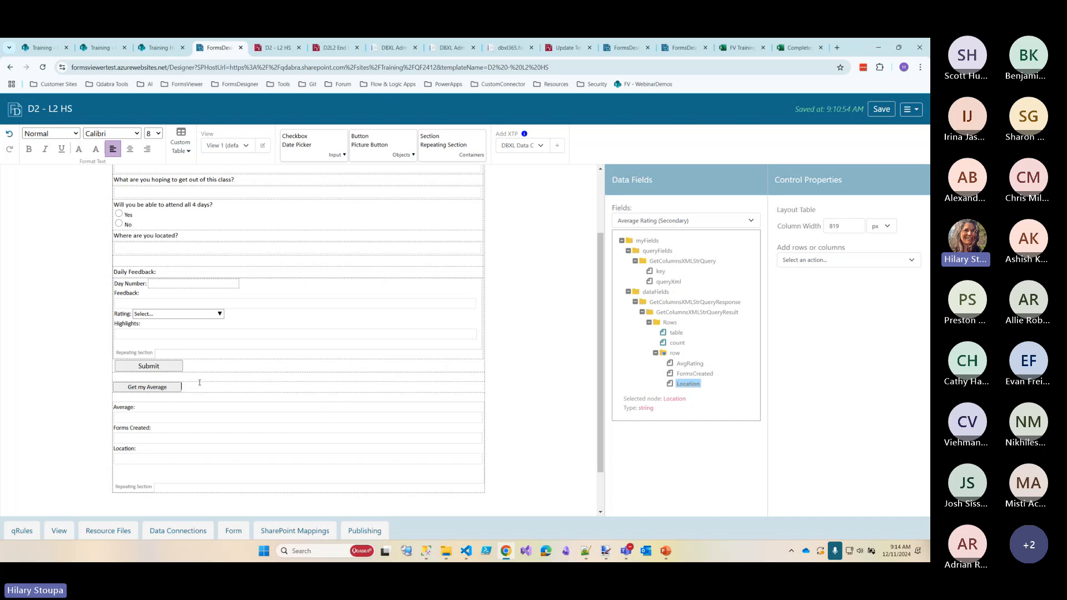
{"action": "left_click", "coordinate": [359, 136]}
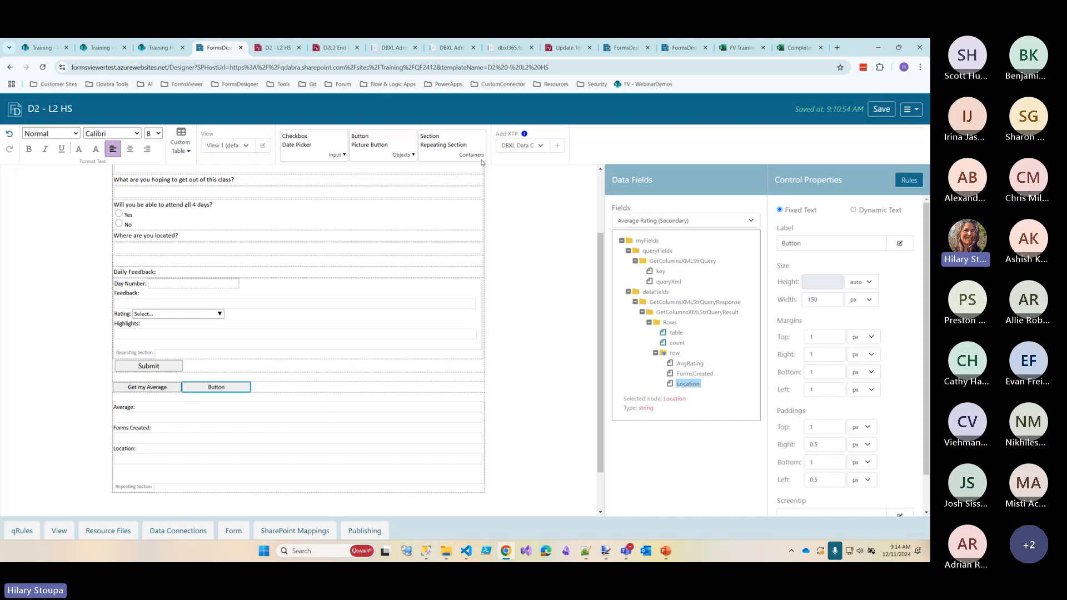
{"action": "left_click", "coordinate": [899, 243]}
{"action": "left_click_drag", "start_coordinate": [829, 243], "coordinate": [763, 231]}
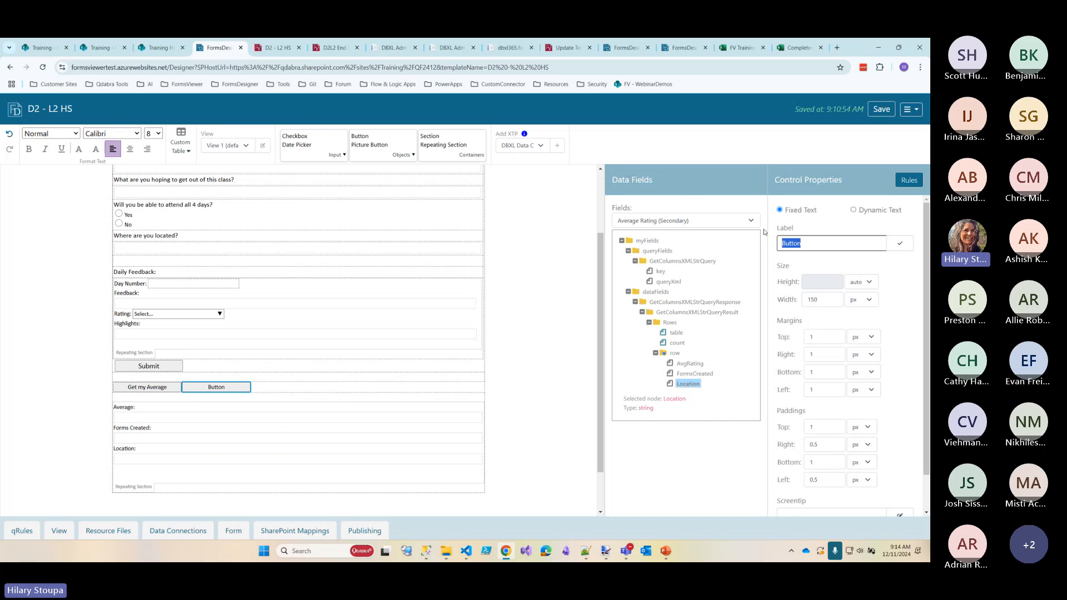
{"action": "type", "text": "Get Class A"}
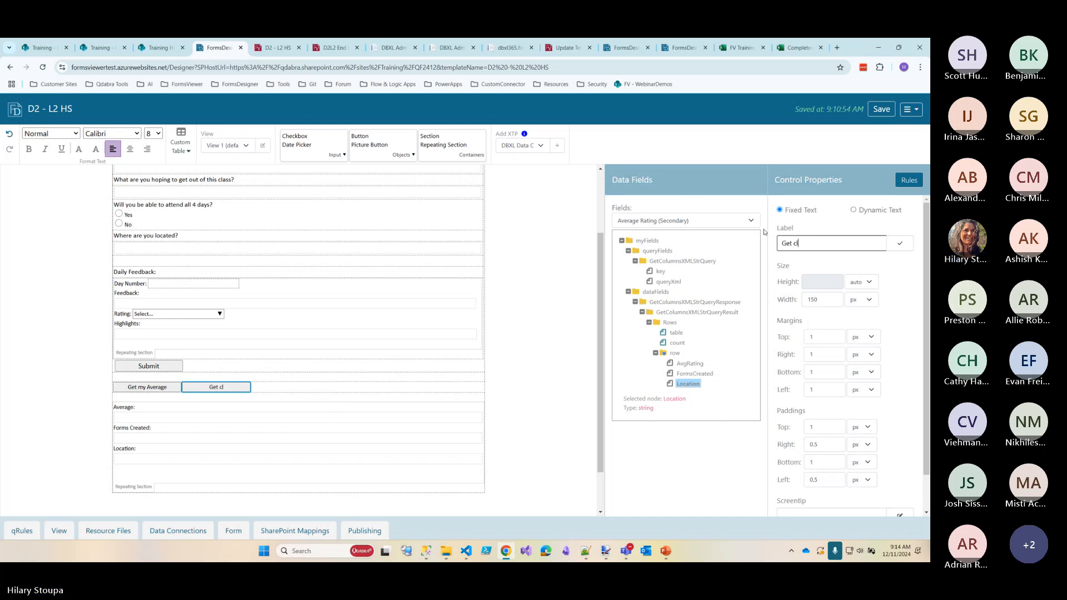
{"action": "type", "text": "verage"}
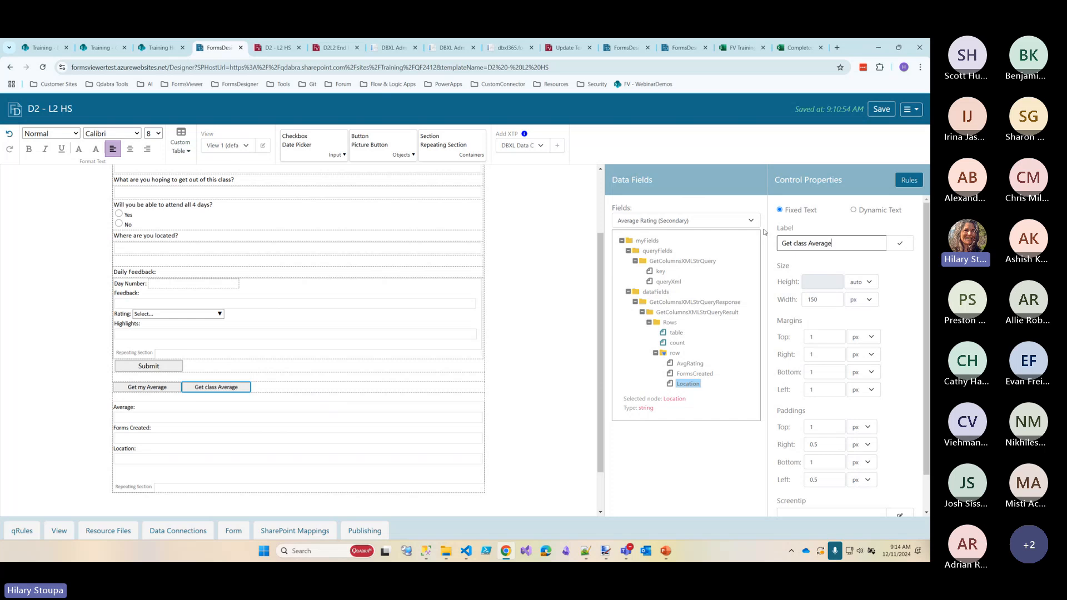
{"action": "left_click", "coordinate": [907, 248]}
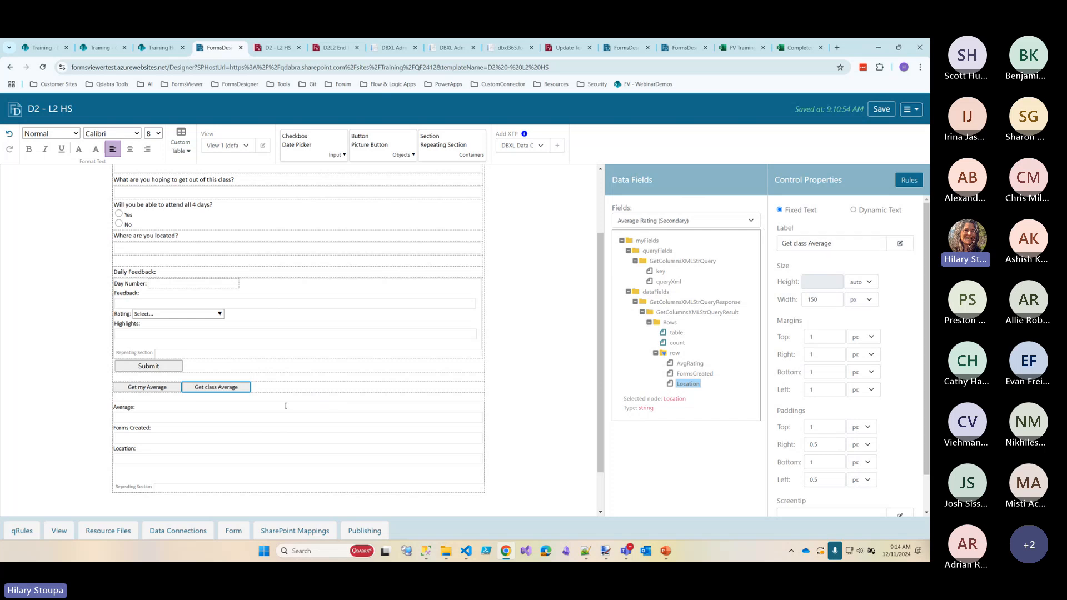
Paste the Get my average rule onto Get class Average and rename it 'Get Class average'.
{"action": "left_click", "coordinate": [146, 388]}
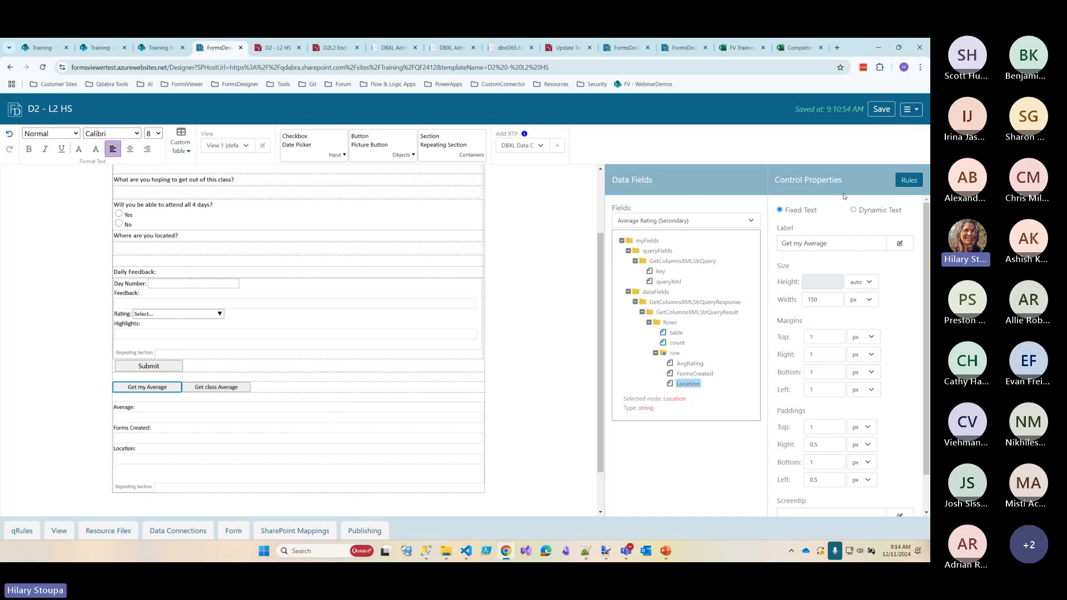
{"action": "left_click", "coordinate": [908, 180]}
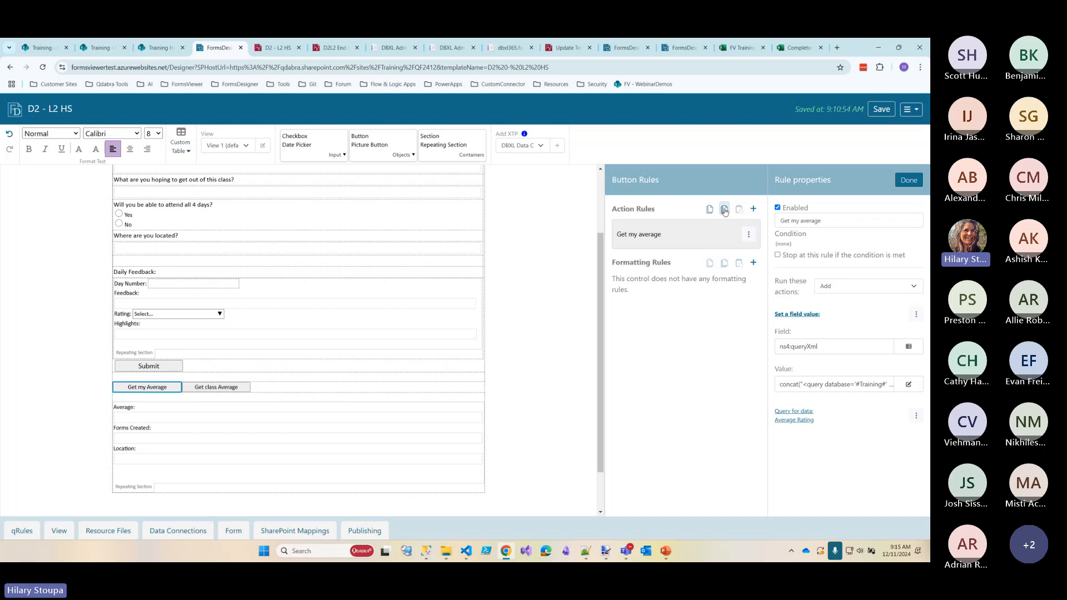
{"action": "left_click", "coordinate": [233, 383]}
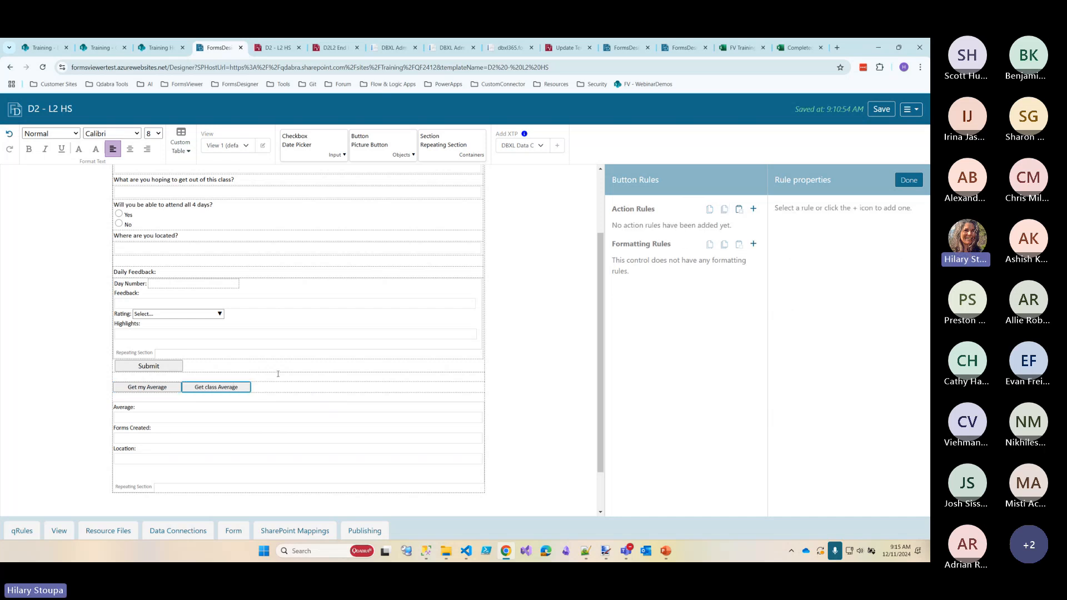
{"action": "left_click", "coordinate": [739, 209]}
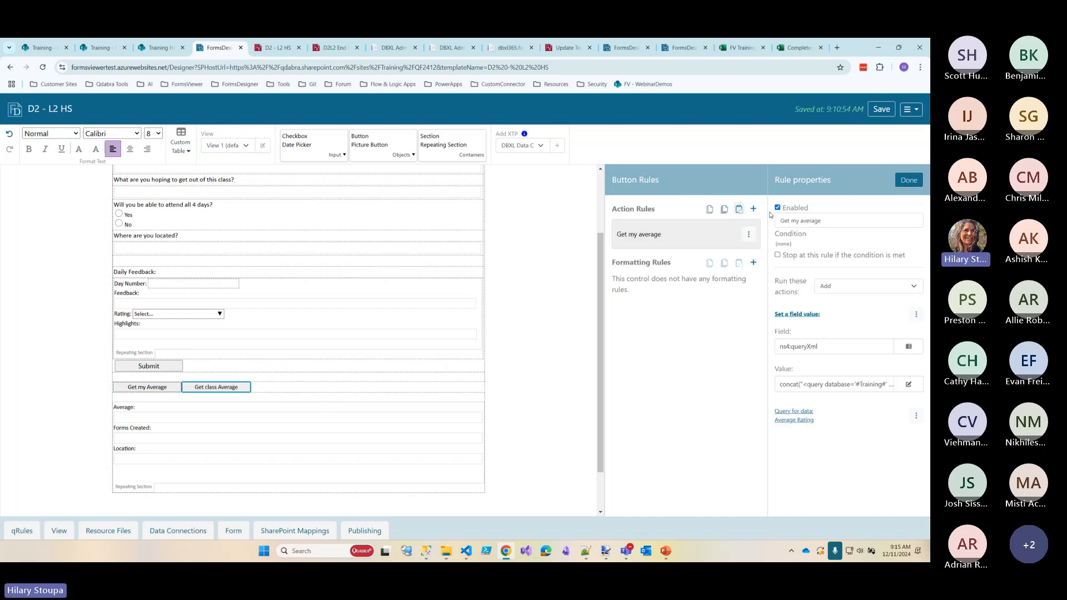
{"action": "double_click", "coordinate": [794, 221]}
{"action": "type", "text": "Class"}
{"action": "left_click", "coordinate": [908, 384]}
{"action": "key", "text": "alt+Tab"}
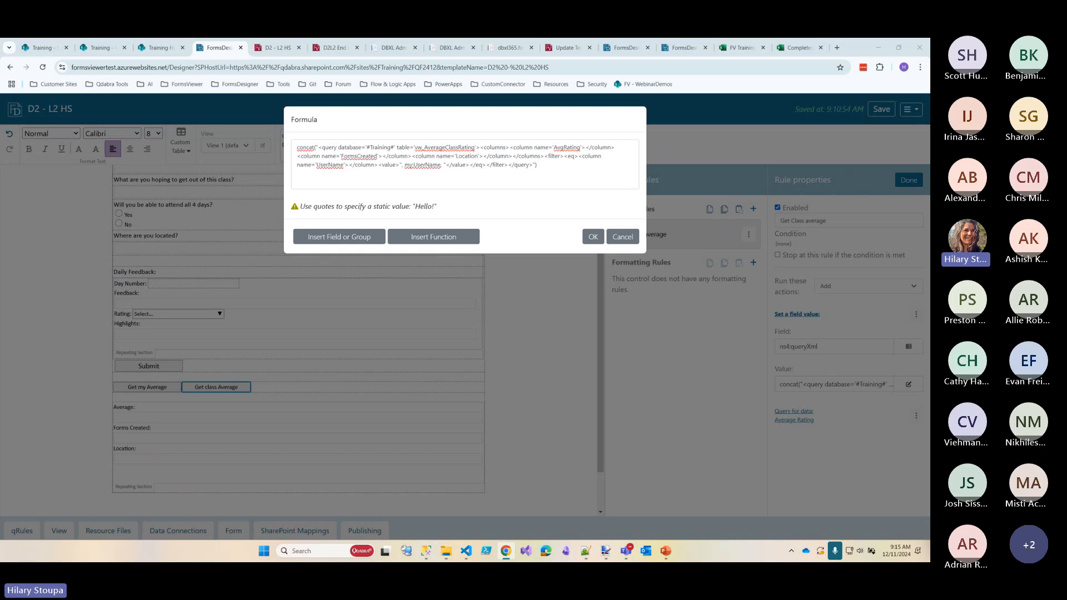
Copy the class average query string from the instructions PDF.
{"action": "left_click_drag", "start_coordinate": [925, 145], "coordinate": [465, 65]}
{"action": "left_click", "coordinate": [339, 255]}
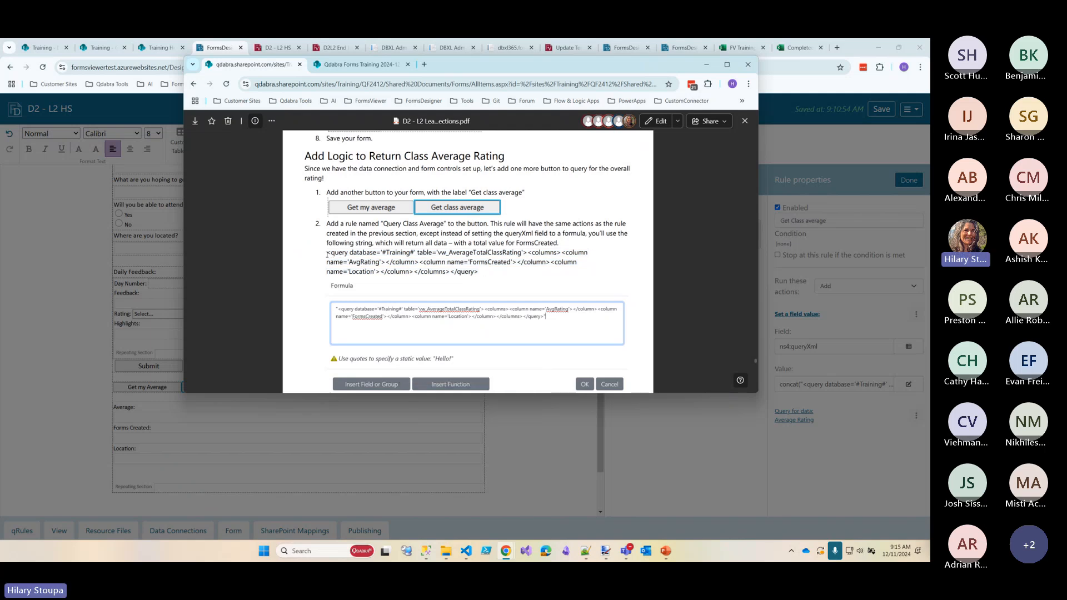
{"action": "left_click_drag", "start_coordinate": [327, 253], "coordinate": [479, 273]}
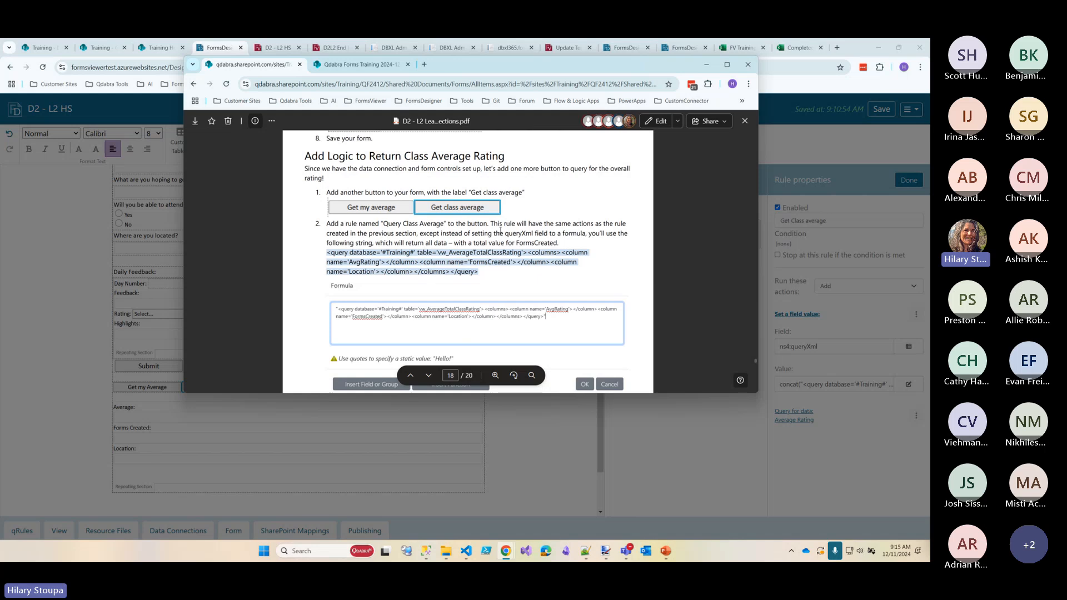
{"action": "left_click_drag", "start_coordinate": [566, 73], "coordinate": [529, 211]}
Replace the queryXml formula with the static vw_AverageTotalClassRating query string and verify it.
{"action": "triple_click", "coordinate": [552, 169]}
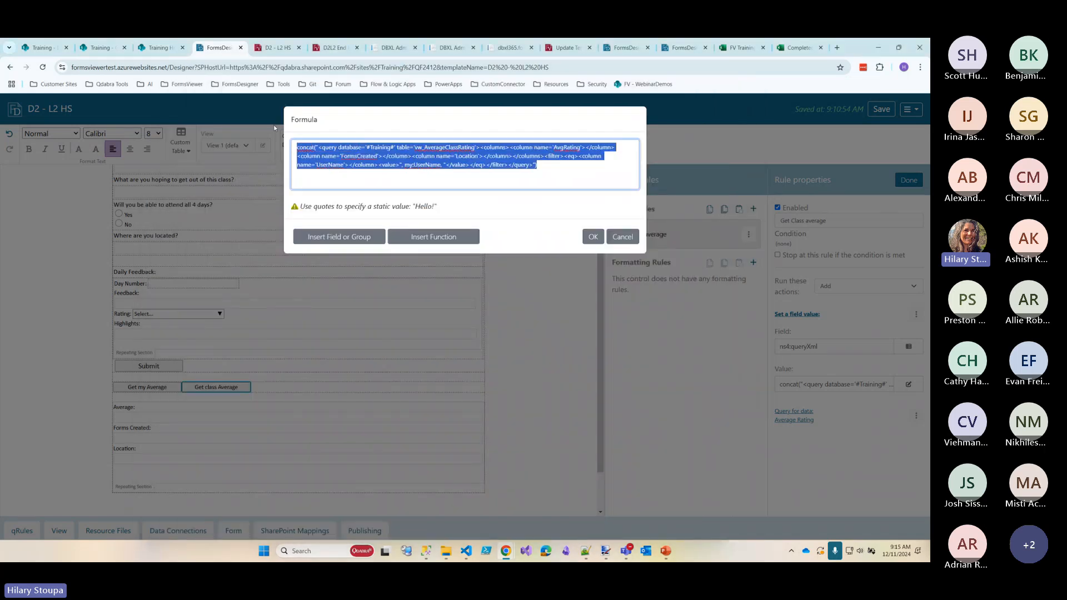
{"action": "key", "text": "Delete"}
{"action": "type", "text": "\"<query database='#Training#' table='vw_AverageTotalClassRating'><columns><column name='AvgRating'></column><column name='FormsCreated'></column><column name='Location'></column></columns></query> \""}
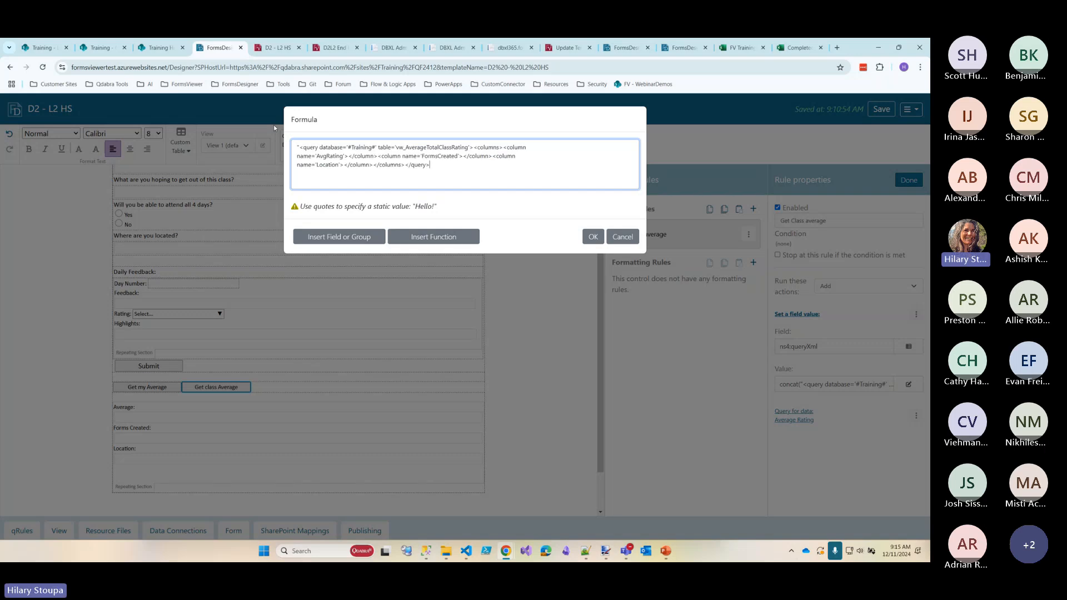
{"action": "type", "text": "\""}
{"action": "left_click", "coordinate": [593, 237]}
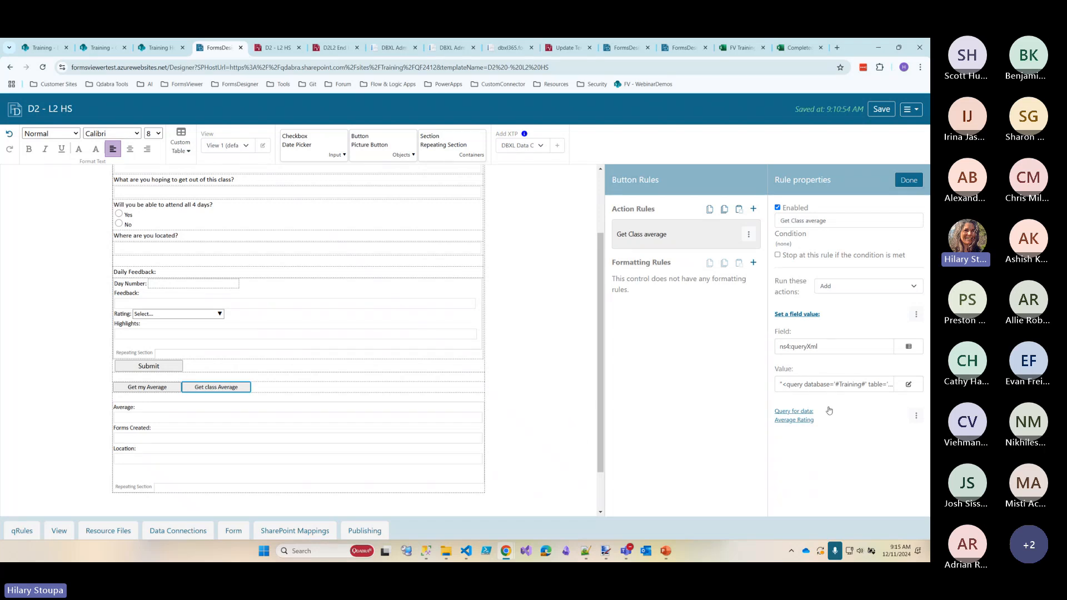
{"action": "left_click", "coordinate": [908, 384]}
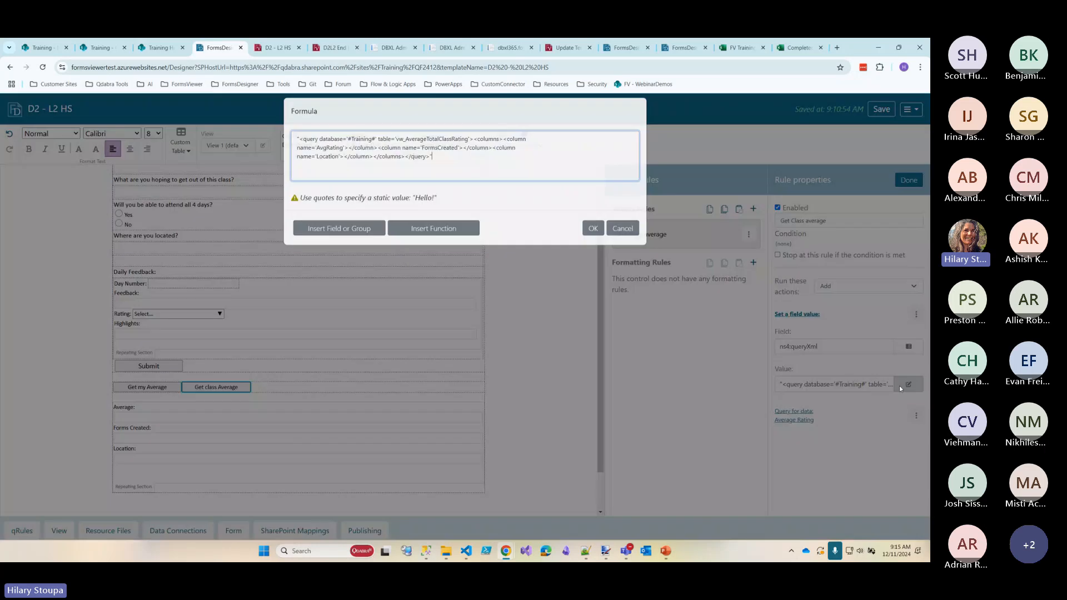
{"action": "left_click_drag", "start_coordinate": [438, 149], "coordinate": [435, 149]}
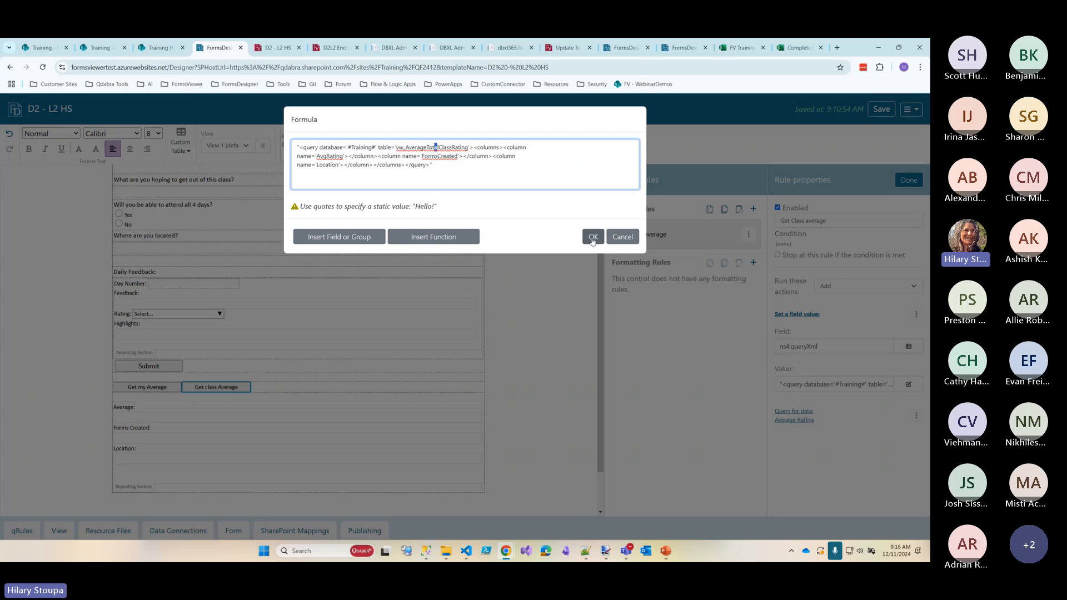
{"action": "left_click", "coordinate": [624, 239]}
Save the Survey template, preview it in FormsViewer, and fetch class Average 6.875 with Forms Created 1080.00.
{"action": "left_click", "coordinate": [882, 111]}
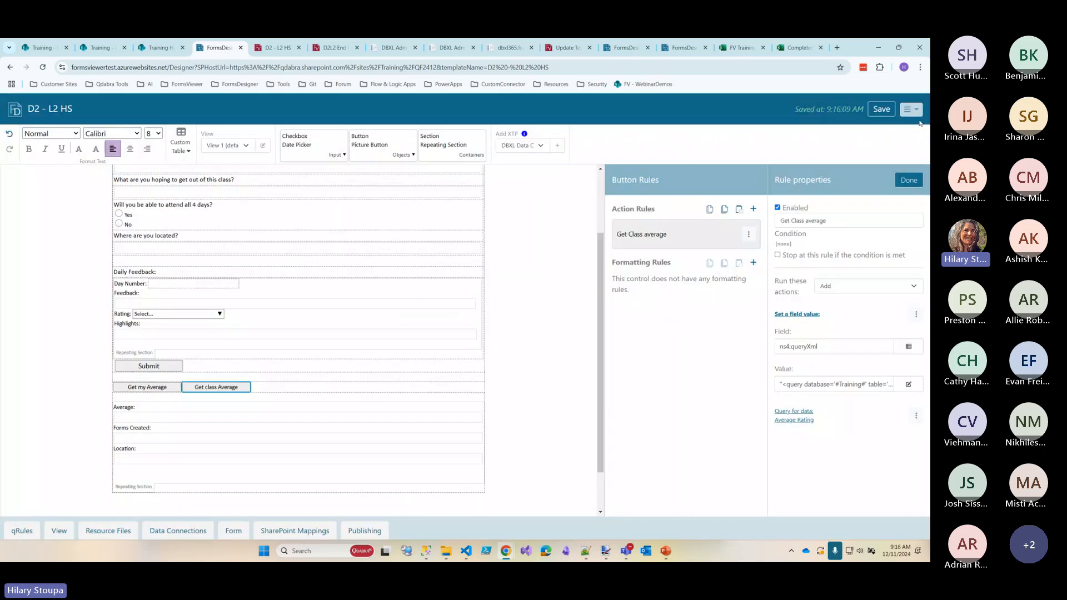
{"action": "left_click", "coordinate": [914, 110]}
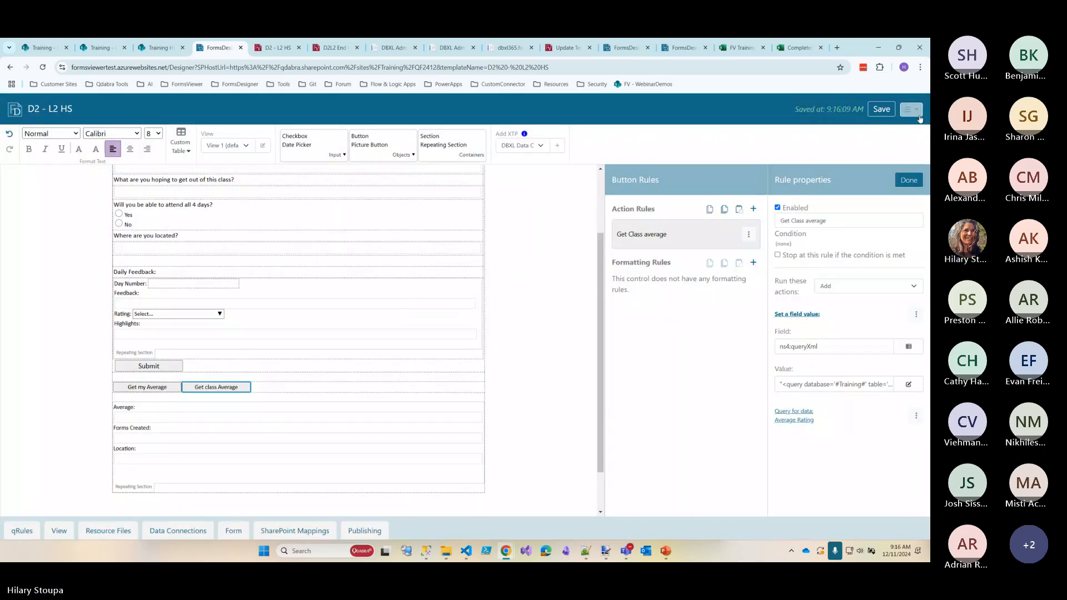
{"action": "left_click", "coordinate": [858, 130]}
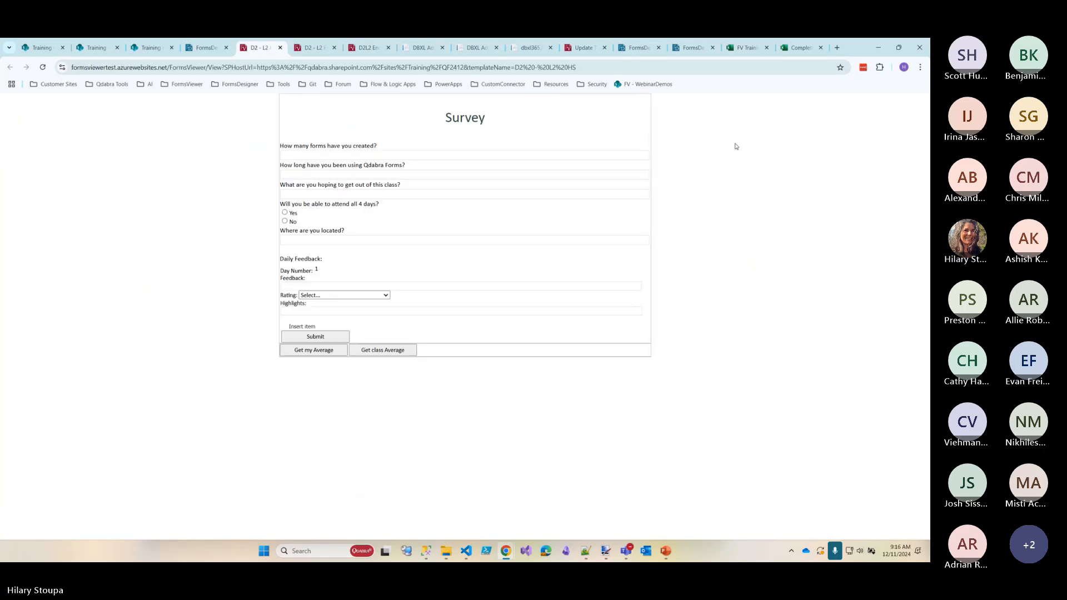
{"action": "left_click", "coordinate": [382, 352]}
{"action": "left_click_drag", "start_coordinate": [298, 370], "coordinate": [270, 372]}
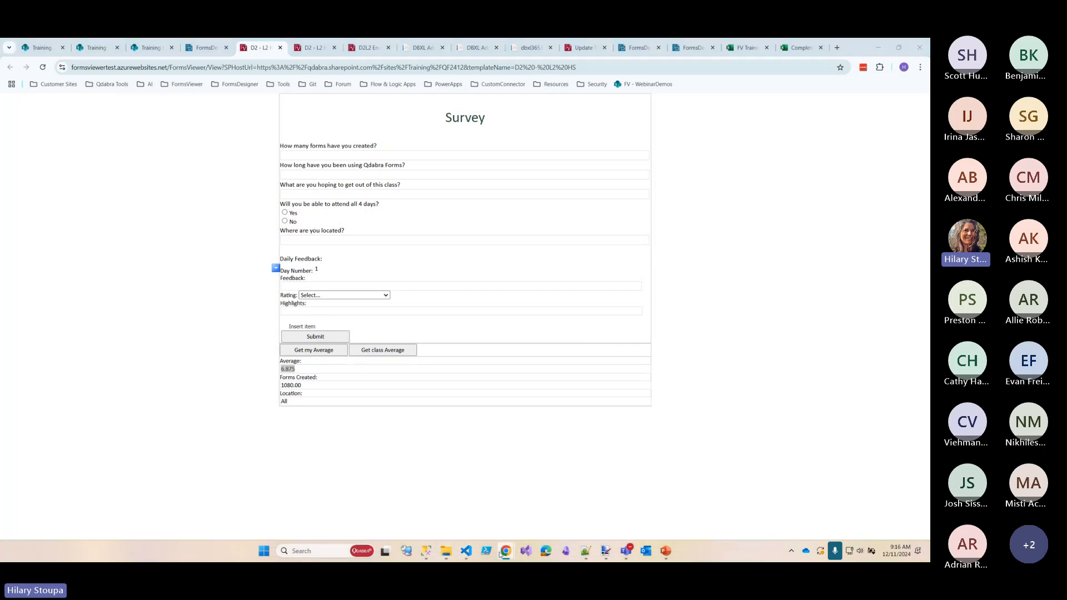
Read the expected class-average results on pages 19-20 of the lab instructions PDF, then return to the Survey form.
{"action": "mouse_move", "coordinate": [506, 549]}
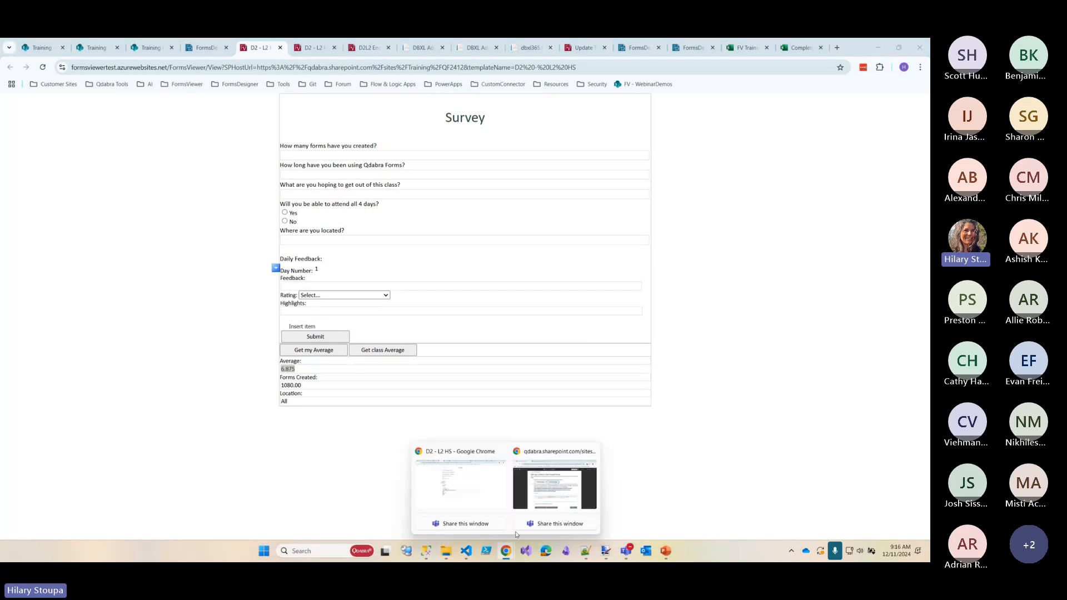
{"action": "left_click", "coordinate": [518, 494]}
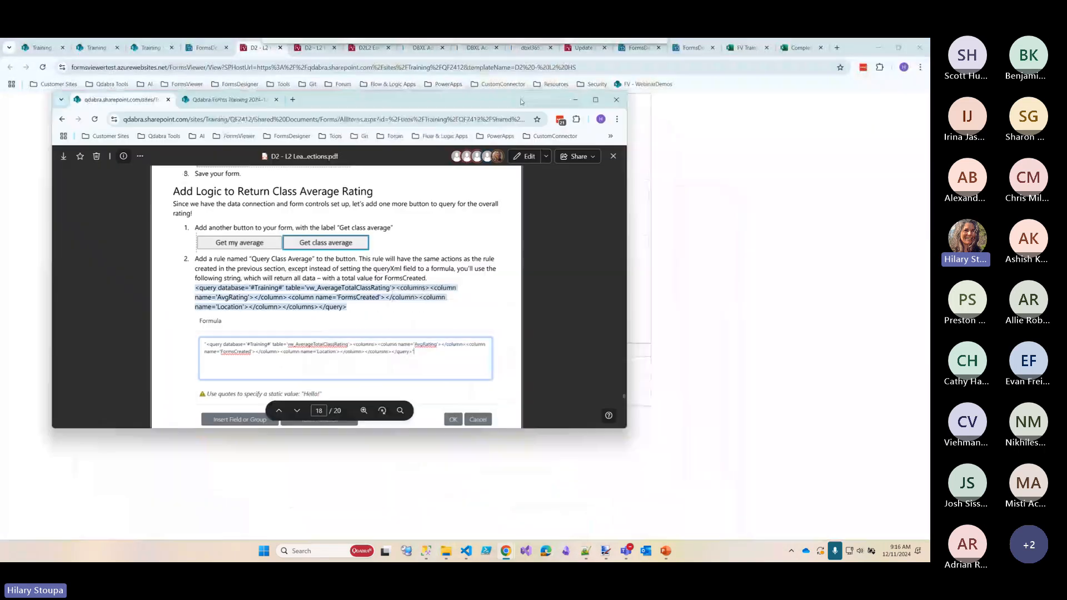
{"action": "left_click_drag", "start_coordinate": [521, 102], "coordinate": [513, 88]}
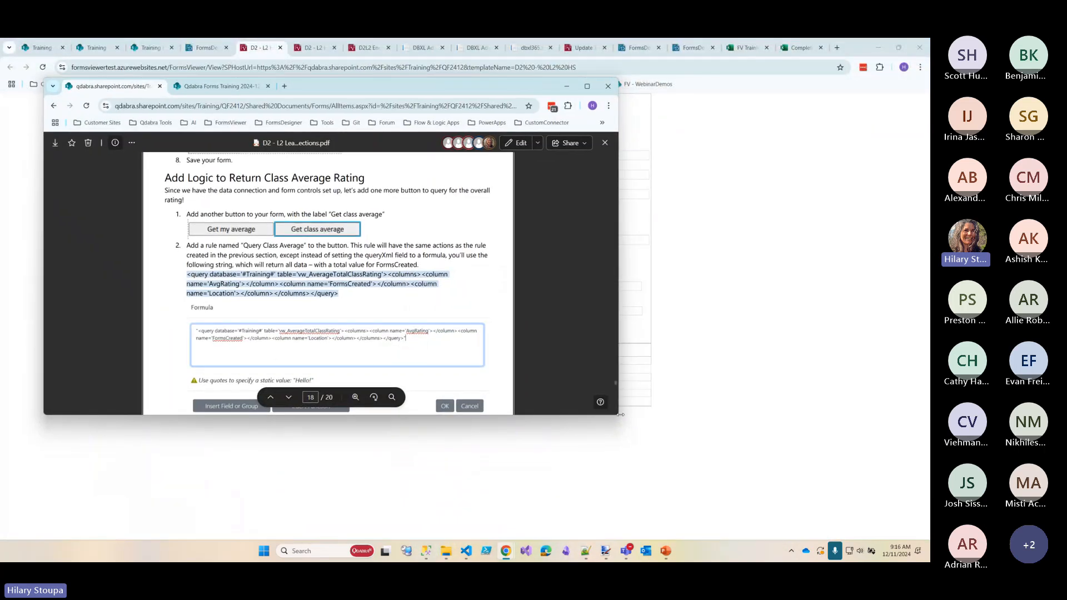
{"action": "scroll", "coordinate": [530, 334], "scroll_direction": "down", "scroll_amount": 10}
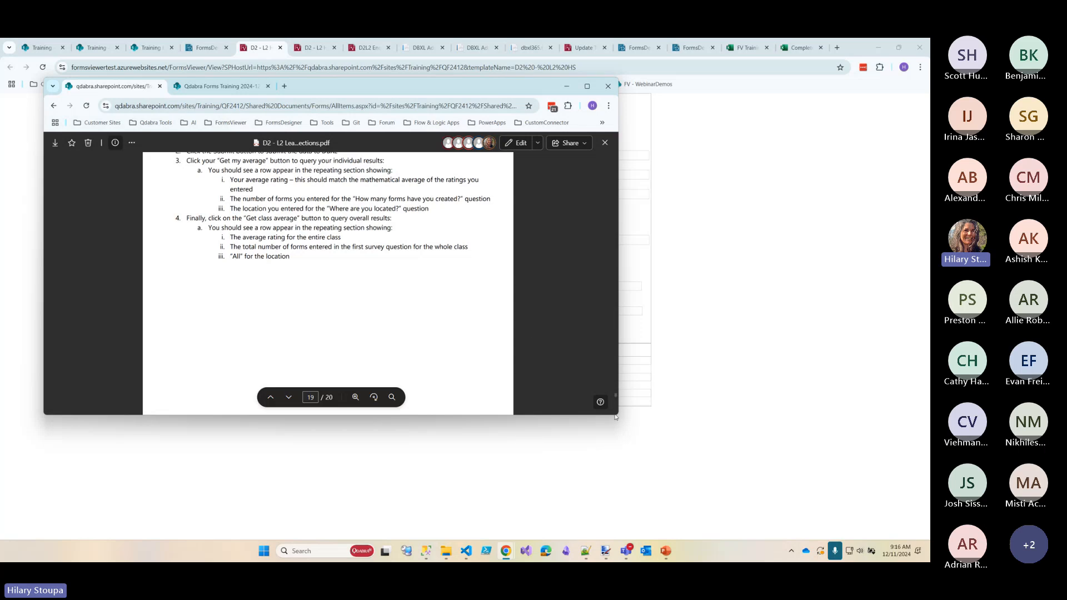
{"action": "scroll", "coordinate": [616, 414], "scroll_direction": "down", "scroll_amount": 5}
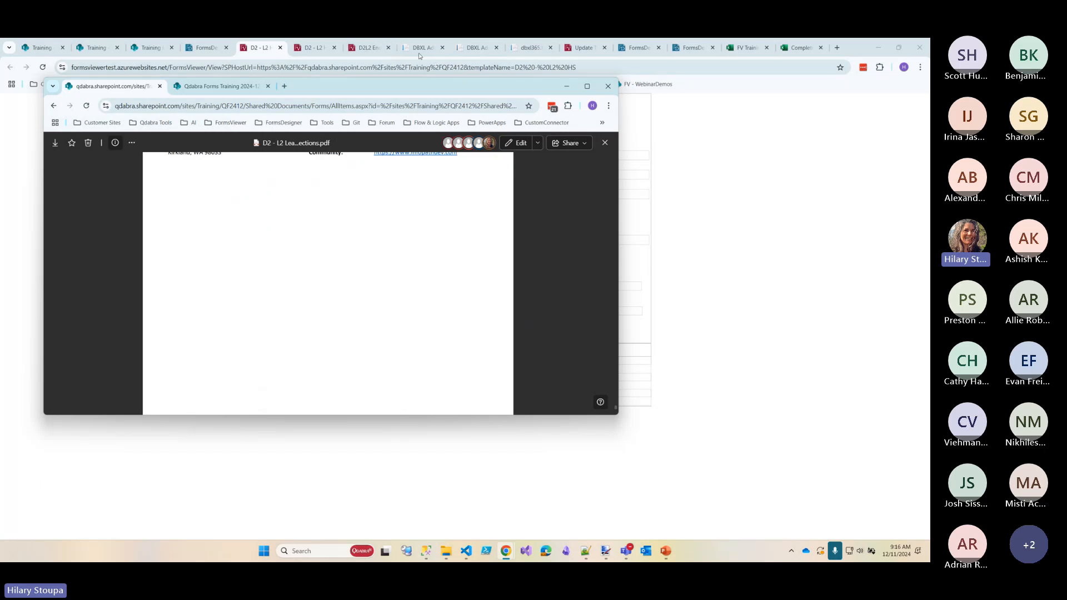
{"action": "left_click_drag", "start_coordinate": [857, 49], "coordinate": [866, 79]}
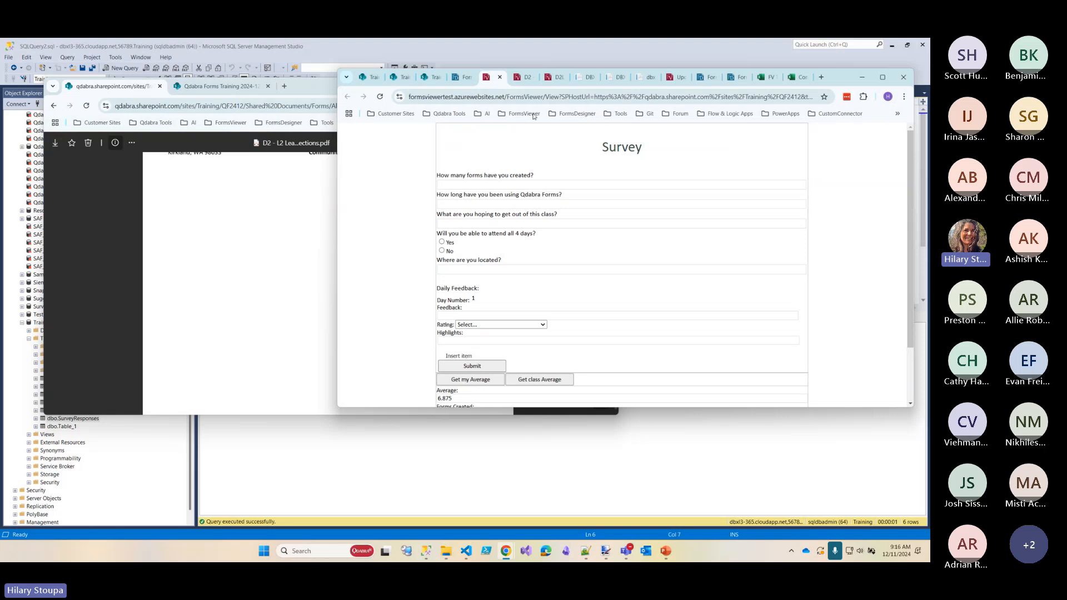
Switch to the DBXL Administration tab, maximize the browser, and load the Catalog page.
{"action": "left_click", "coordinate": [584, 79]}
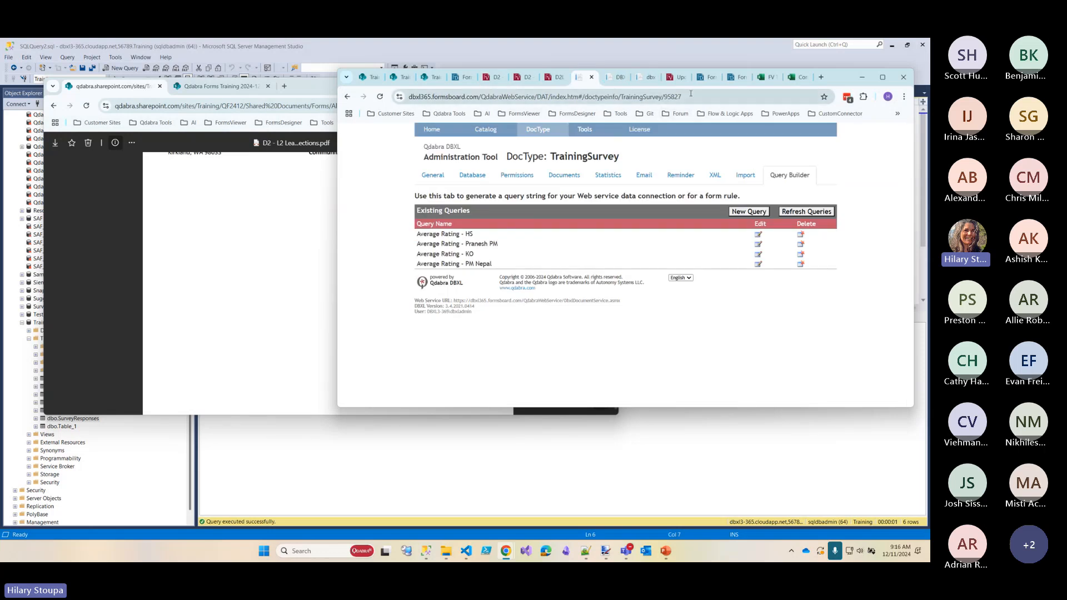
{"action": "left_click", "coordinate": [670, 95]}
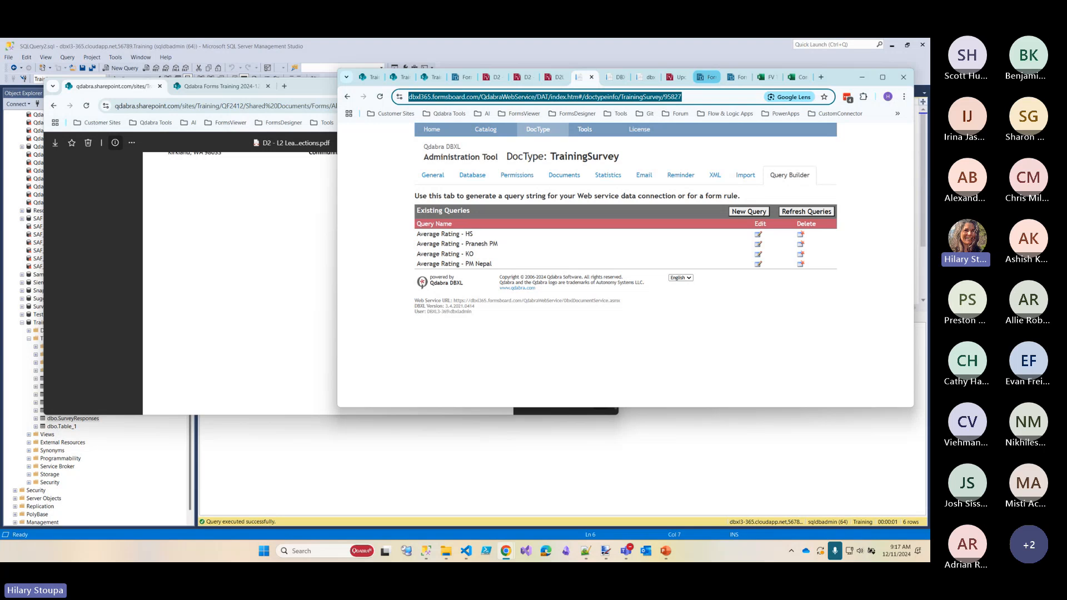
{"action": "key", "text": "alt+Tab"}
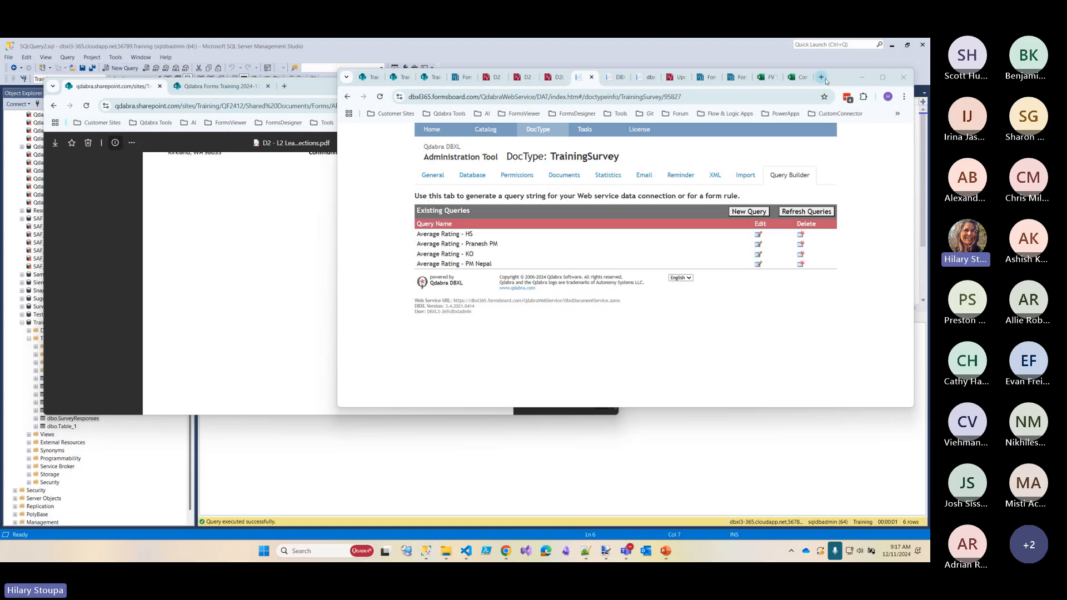
{"action": "left_click_drag", "start_coordinate": [842, 83], "coordinate": [737, 94]}
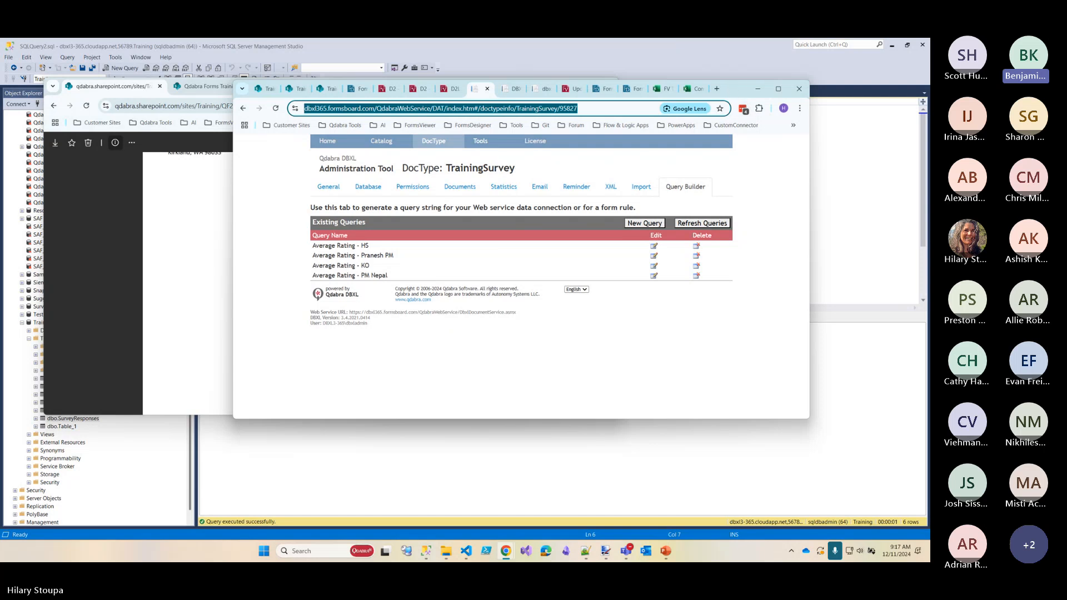
{"action": "left_click", "coordinate": [778, 89]}
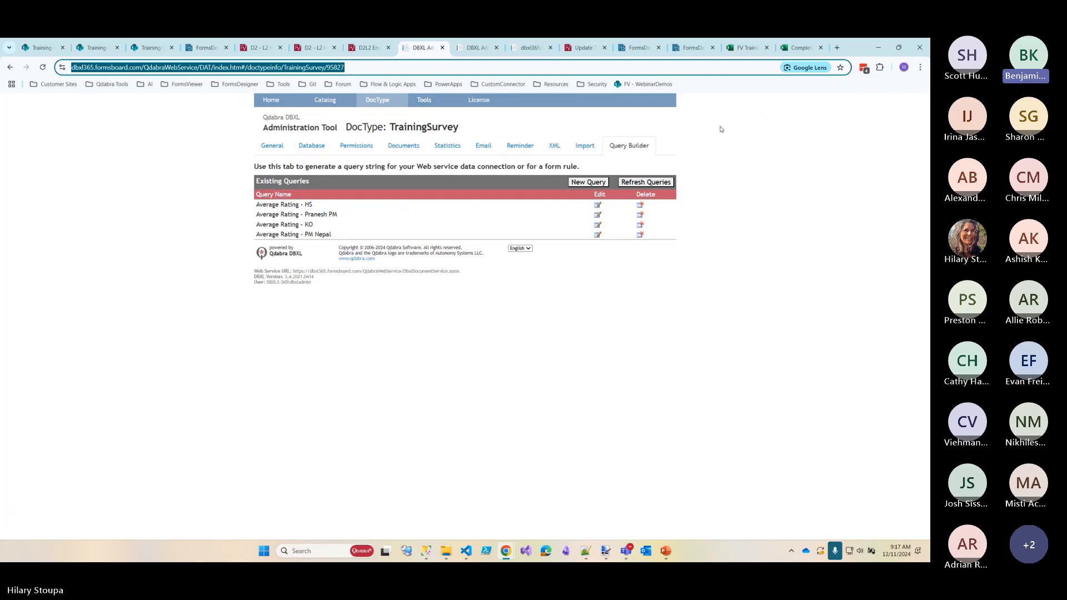
{"action": "left_click", "coordinate": [780, 184]}
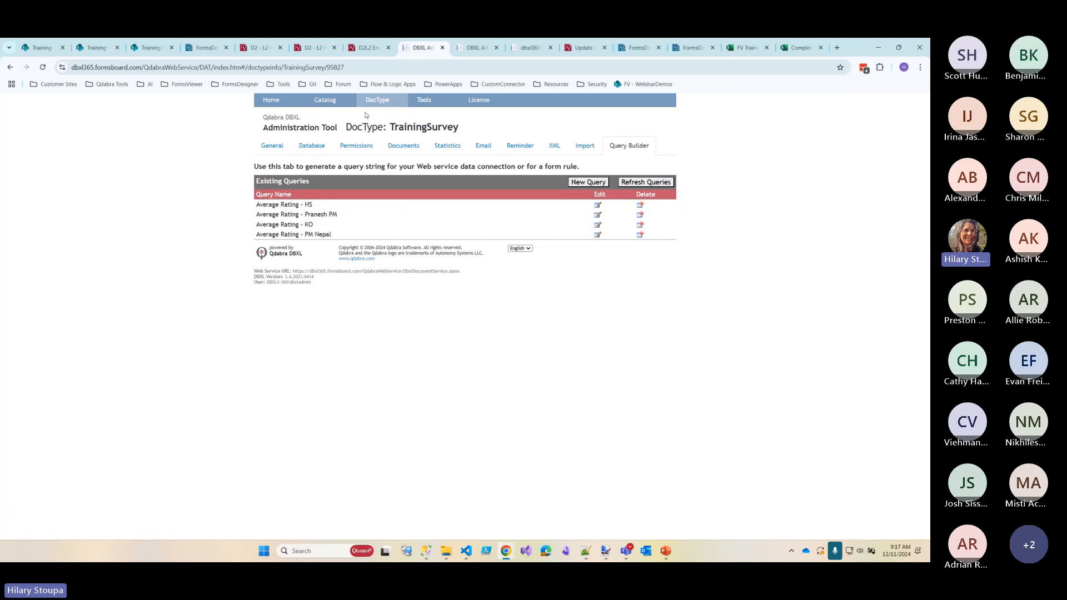
{"action": "left_click", "coordinate": [317, 101]}
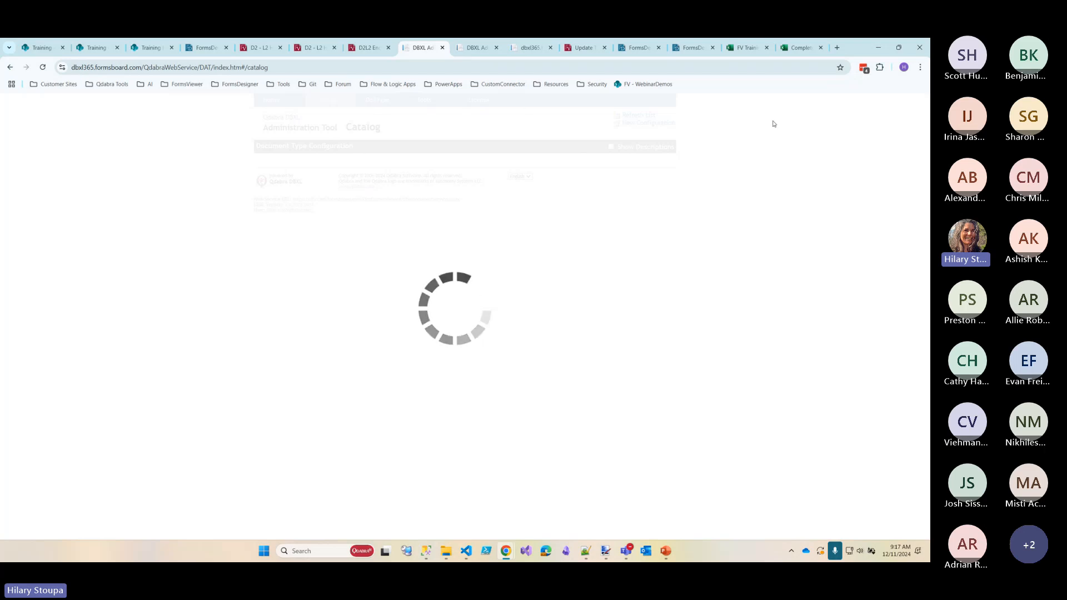
{"action": "left_click_drag", "start_coordinate": [859, 48], "coordinate": [859, 81]}
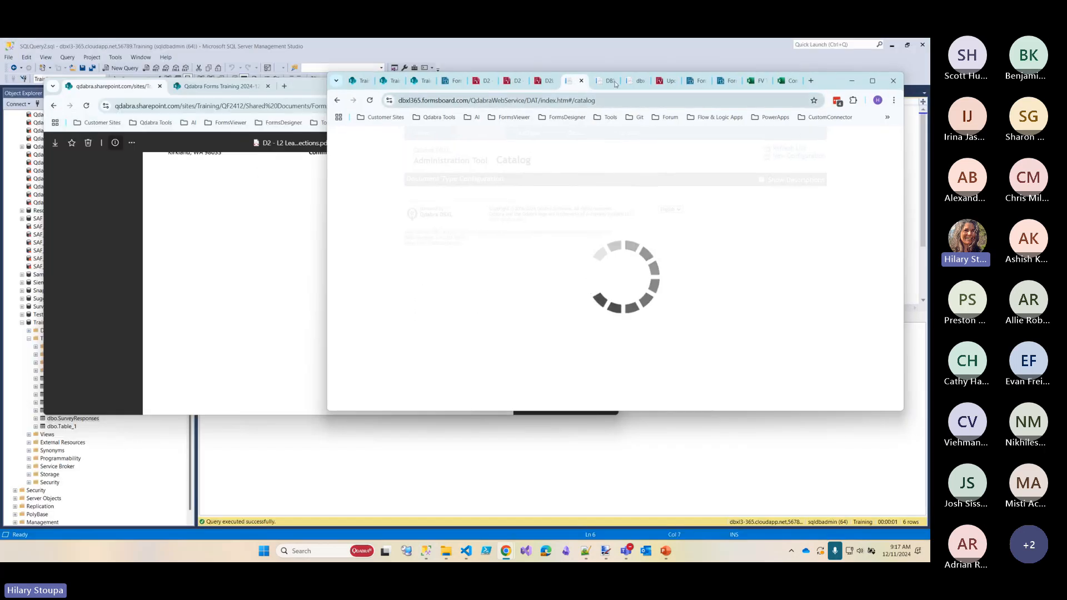
Review the TrainingSurvey documents list in DBXL with the browser maximized.
{"action": "left_click", "coordinate": [604, 80]}
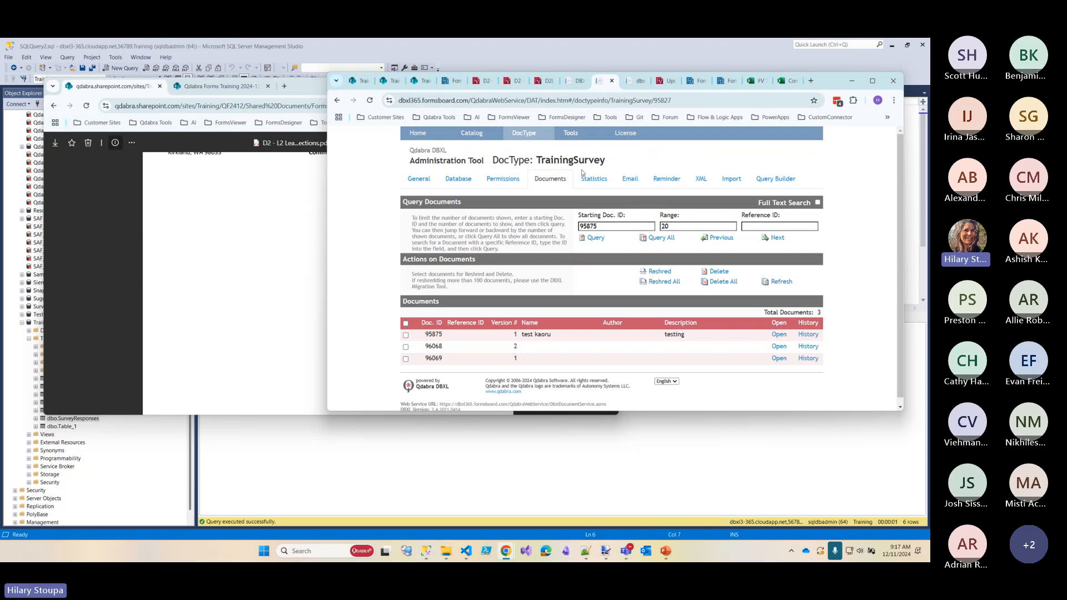
{"action": "left_click_drag", "start_coordinate": [606, 161], "coordinate": [536, 161]}
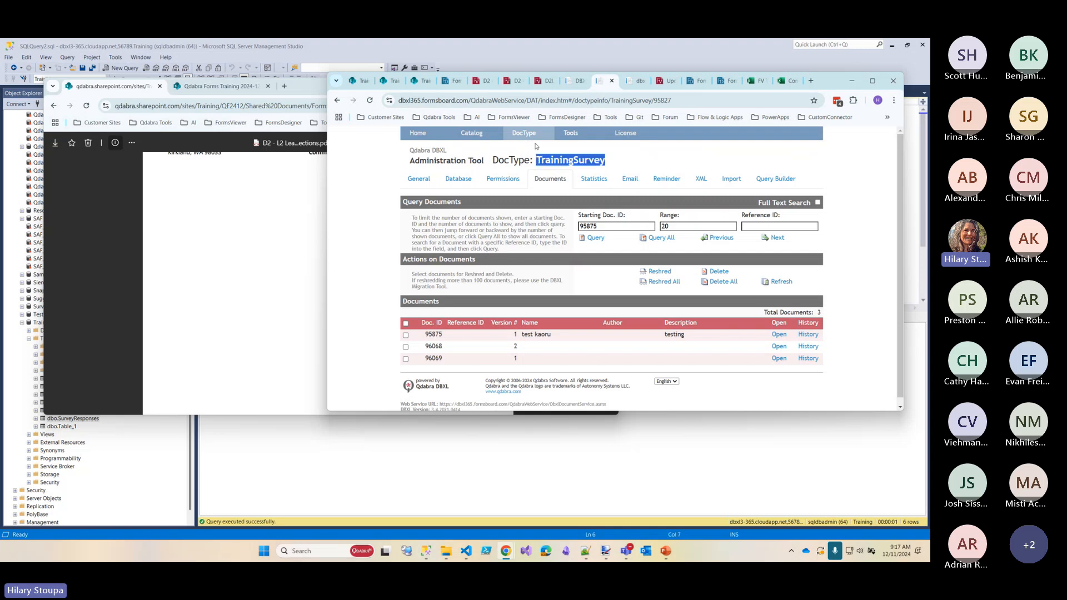
{"action": "left_click", "coordinate": [864, 81]}
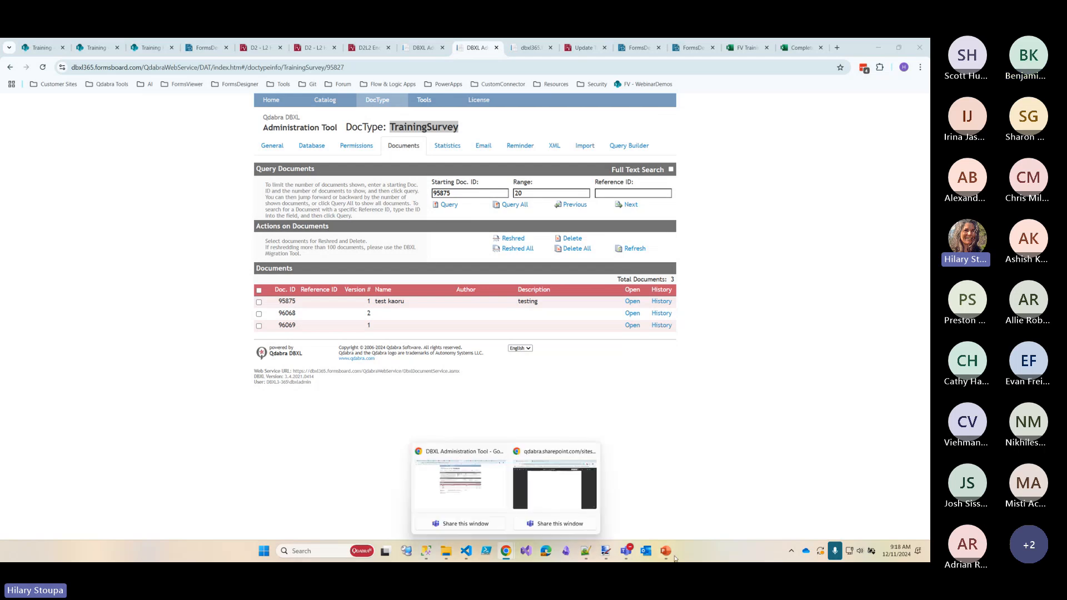
Show slide 19, 'LAB 2 DEMO', in the Day 2 Slides presentation.
{"action": "mouse_move", "coordinate": [666, 553]}
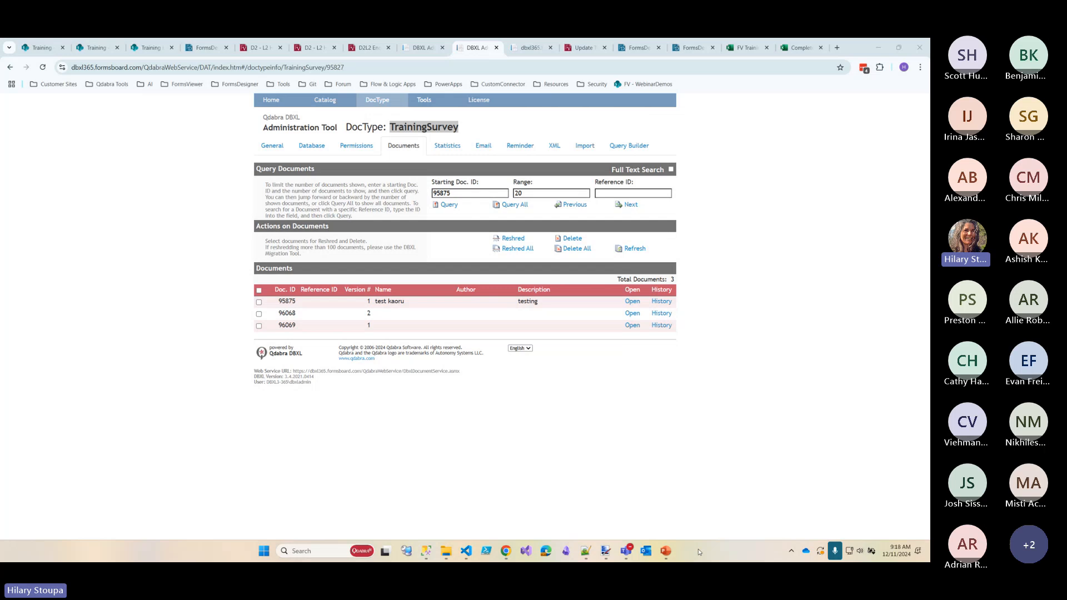
{"action": "left_click", "coordinate": [667, 551]}
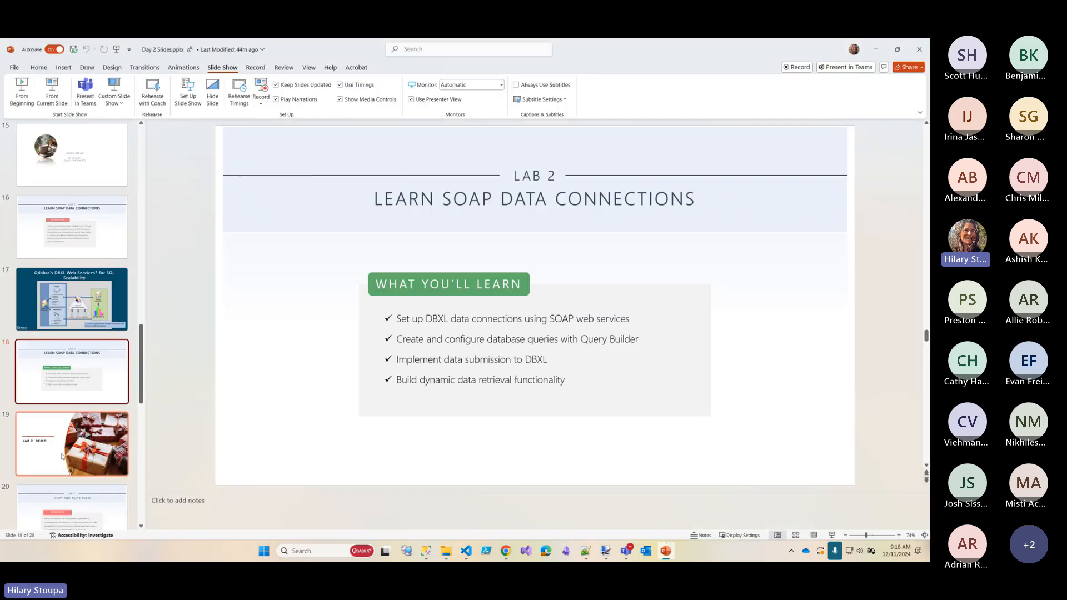
{"action": "left_click", "coordinate": [62, 457]}
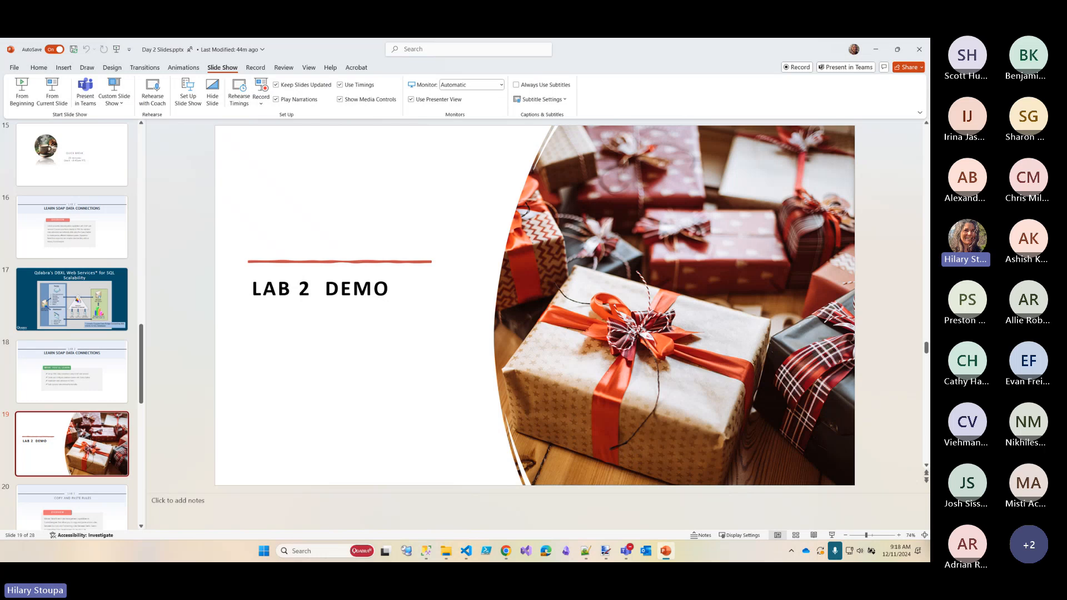
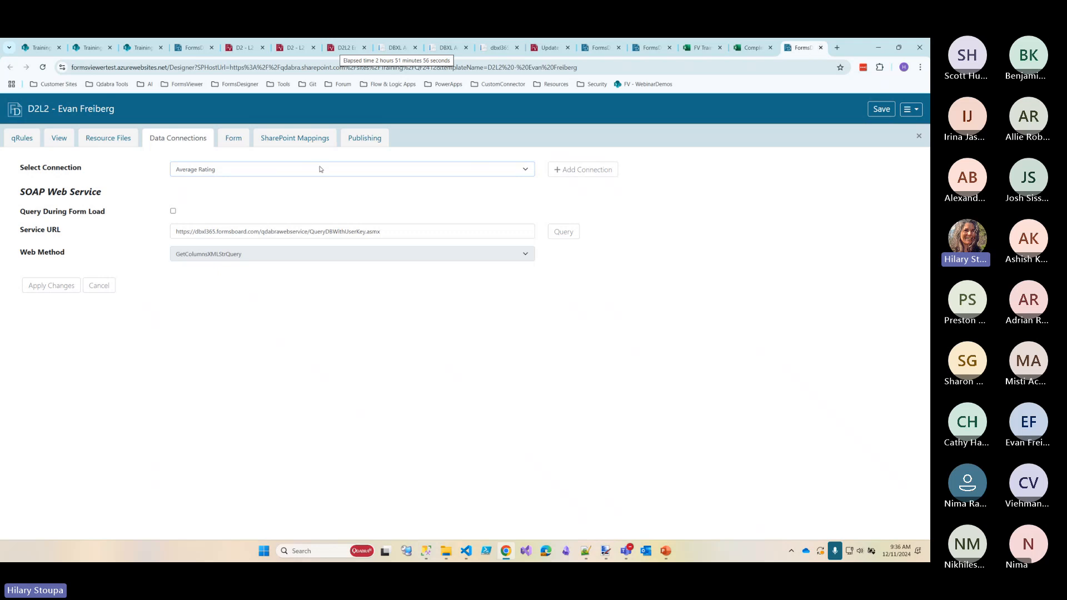
Return to the form layout and expand the DBXL and Actions groups of XtpLogic_DbxlXtp.
{"action": "left_click", "coordinate": [918, 134]}
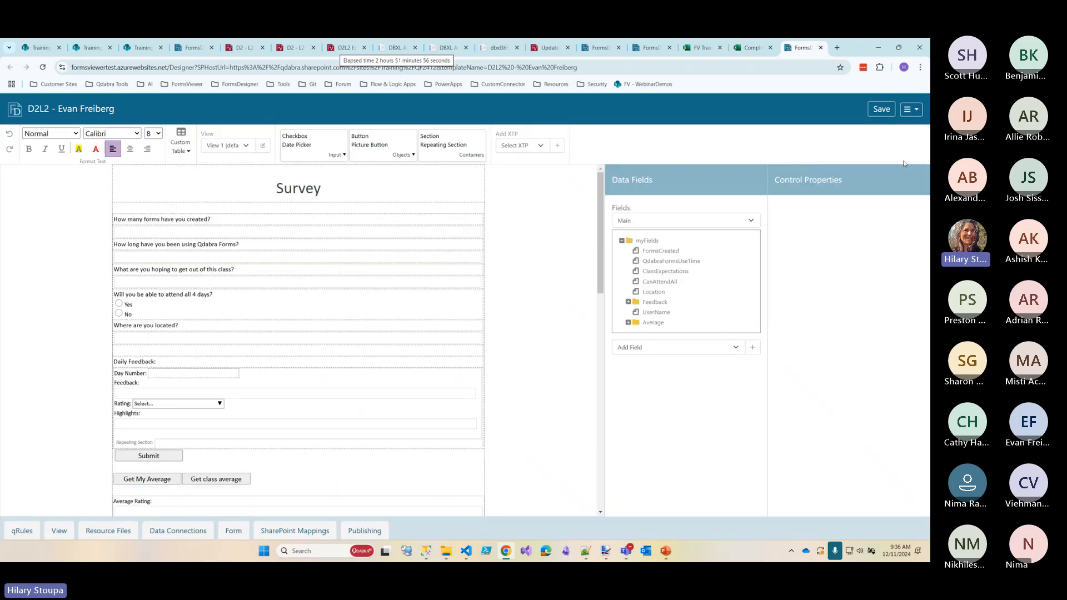
{"action": "scroll", "coordinate": [411, 435], "scroll_direction": "down", "scroll_amount": 4}
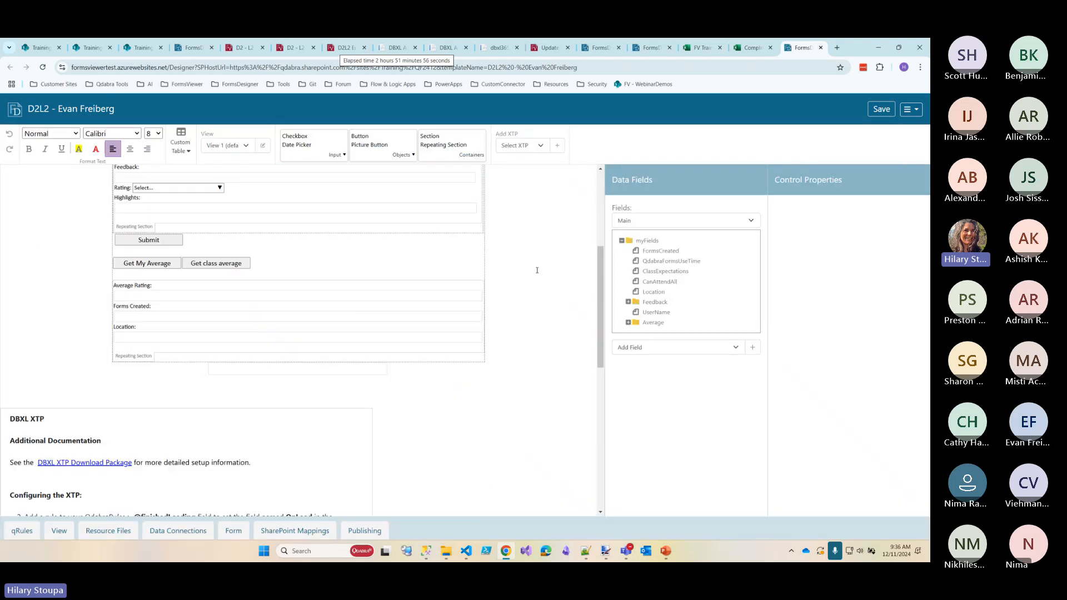
{"action": "left_click", "coordinate": [728, 218]}
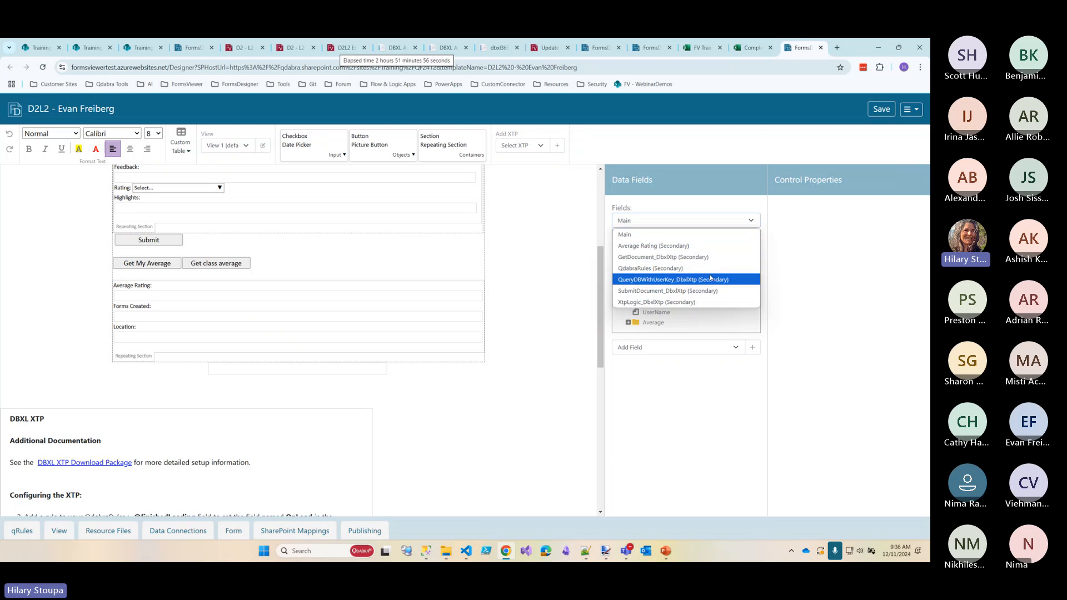
{"action": "left_click", "coordinate": [689, 303]}
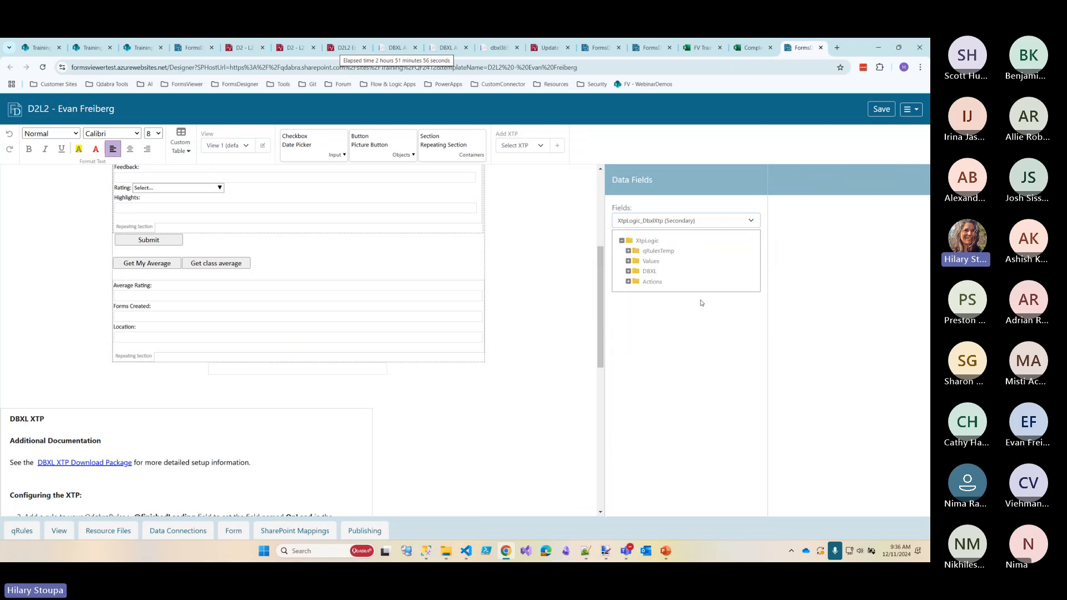
{"action": "left_click", "coordinate": [627, 271]}
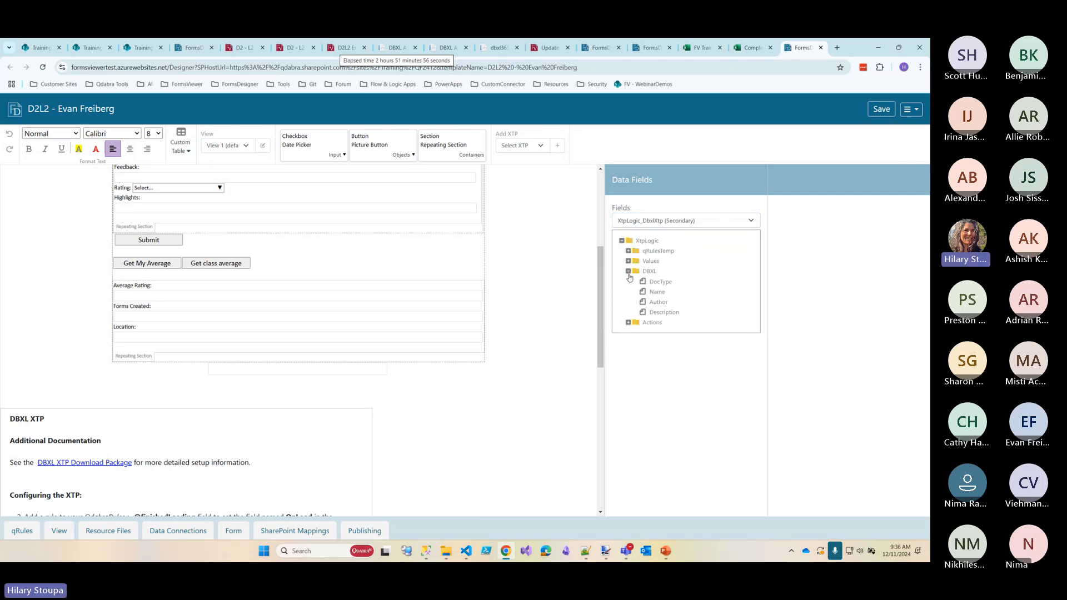
{"action": "left_click", "coordinate": [628, 323]}
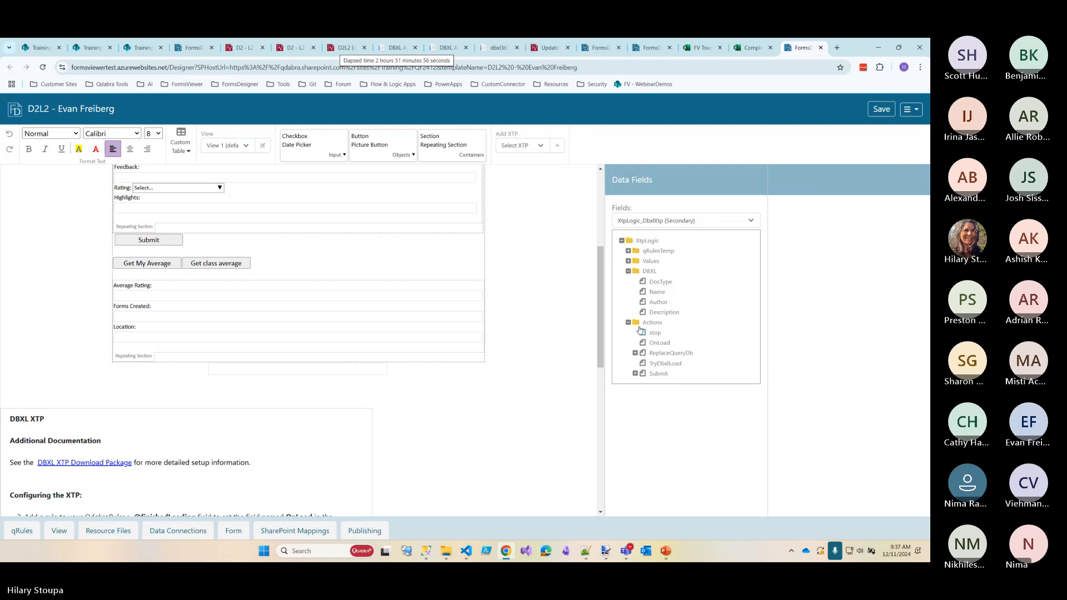
Review the QdabraRules field's Run On Load - DBXL rule, then open the survey form for testing.
{"action": "left_click", "coordinate": [685, 218]}
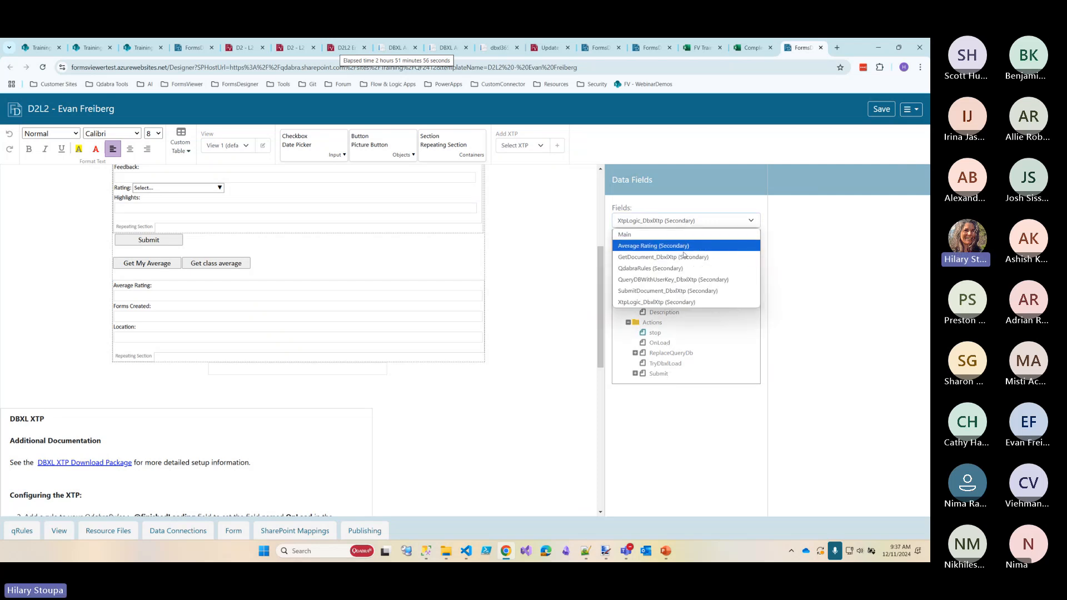
{"action": "left_click", "coordinate": [654, 269]}
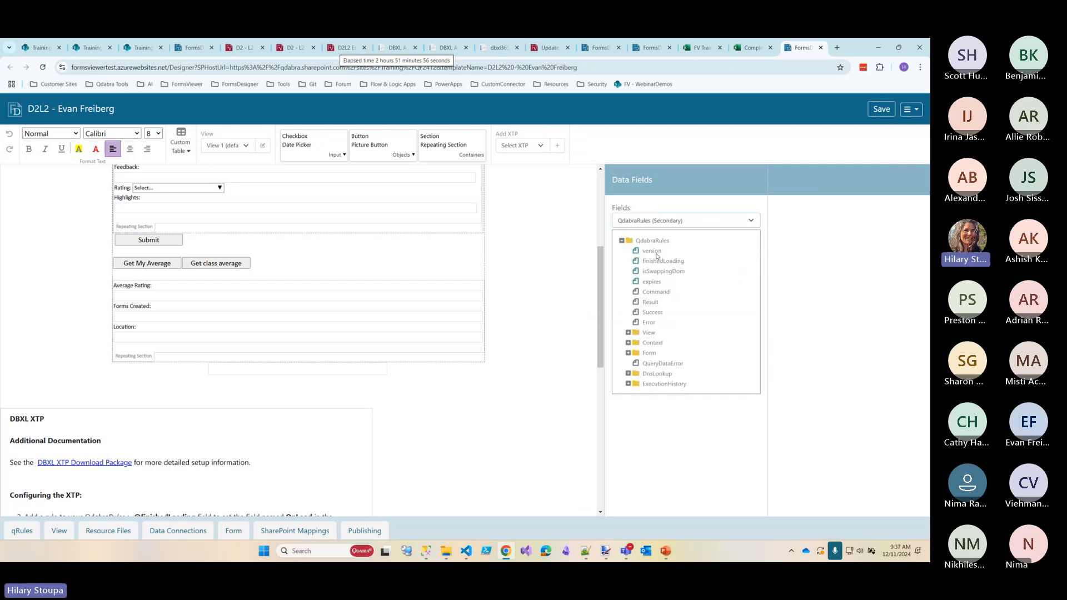
{"action": "left_click", "coordinate": [656, 255]}
{"action": "left_click", "coordinate": [897, 180]}
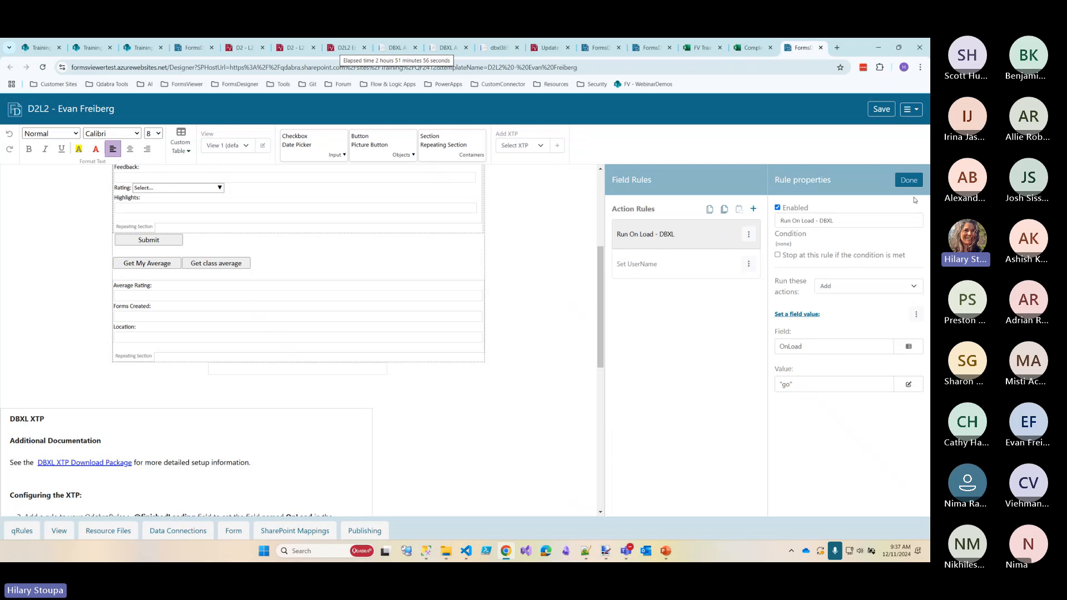
{"action": "left_click", "coordinate": [868, 227]}
{"action": "left_click", "coordinate": [910, 110]}
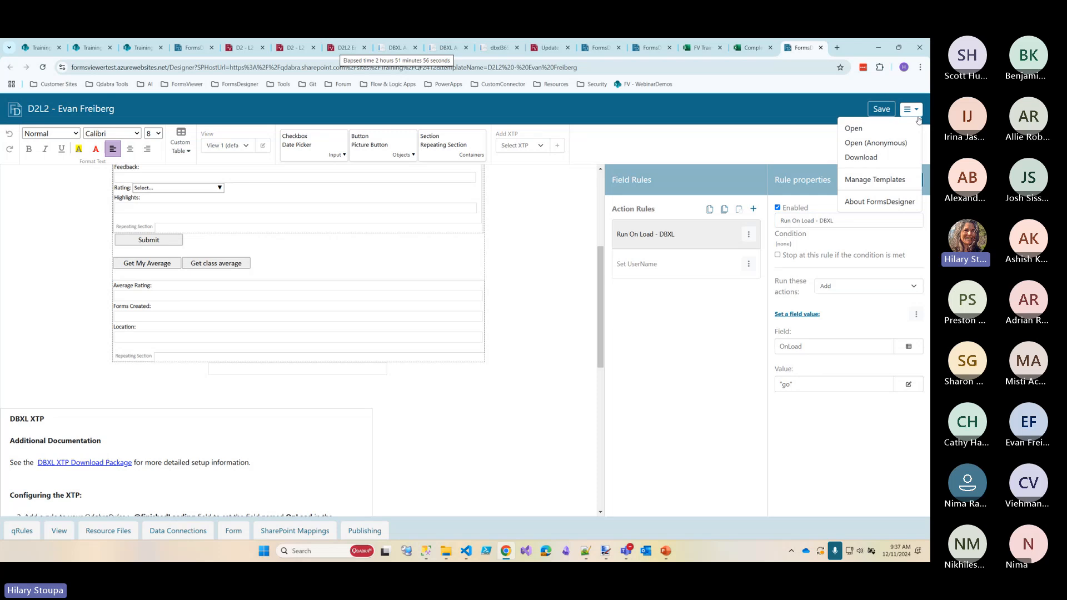
{"action": "left_click", "coordinate": [873, 128]}
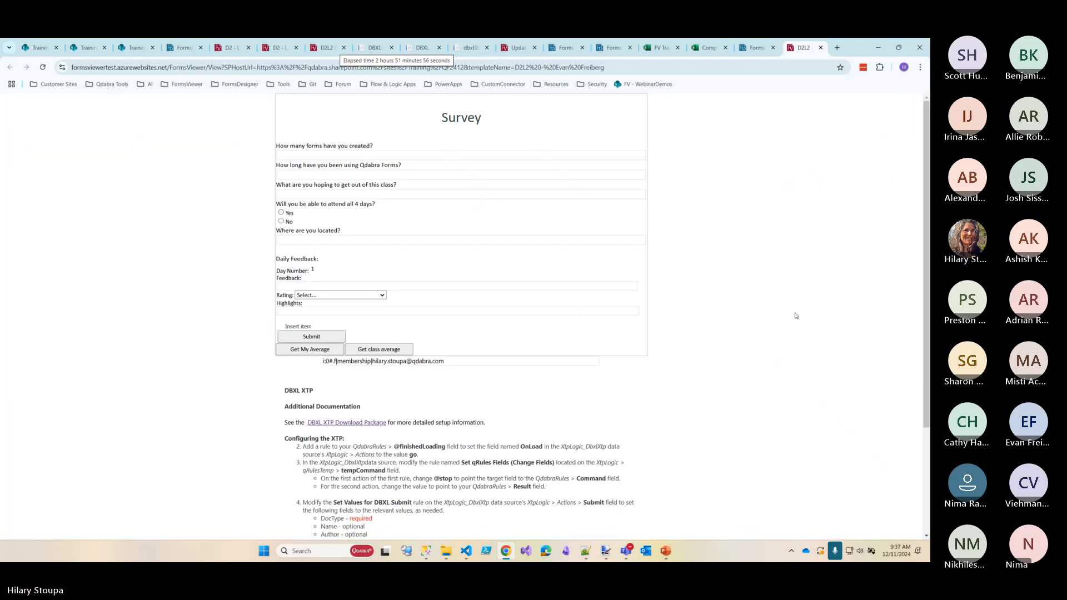
With DevTools' Network log open, run Get My Average and dismiss the Access Denied error.
{"action": "right_click", "coordinate": [791, 312]}
{"action": "left_click", "coordinate": [723, 306]}
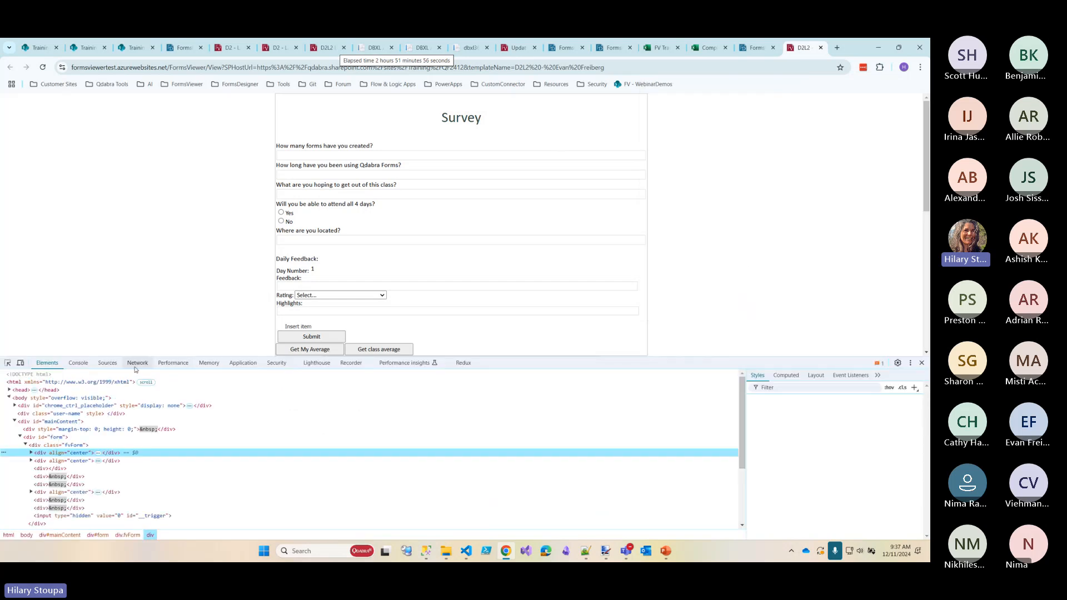
{"action": "left_click", "coordinate": [137, 364]}
{"action": "scroll", "coordinate": [522, 224], "scroll_direction": "down", "scroll_amount": 2}
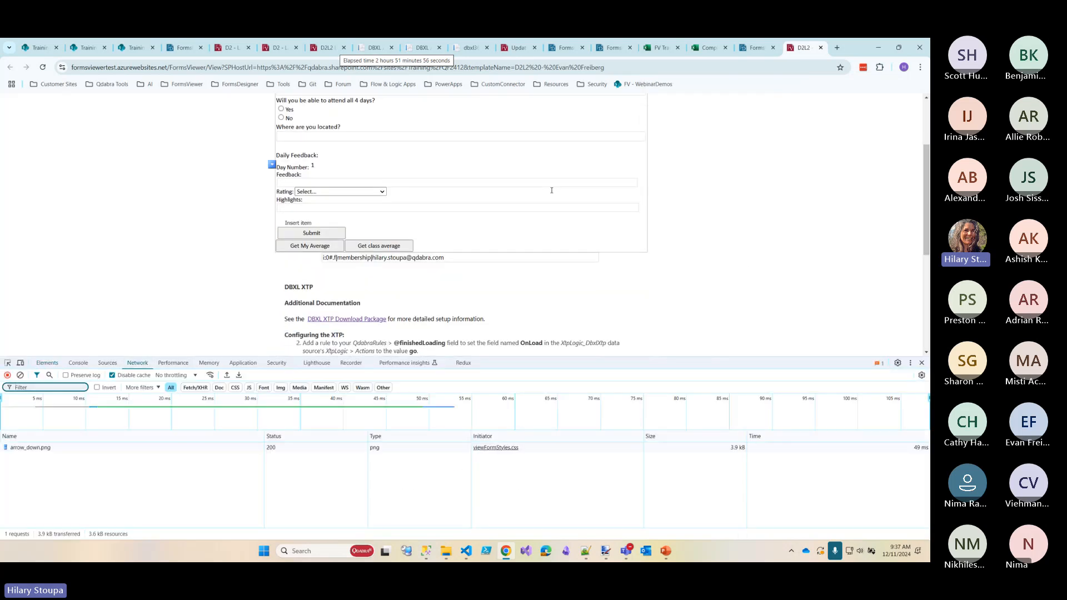
{"action": "left_click", "coordinate": [310, 254]}
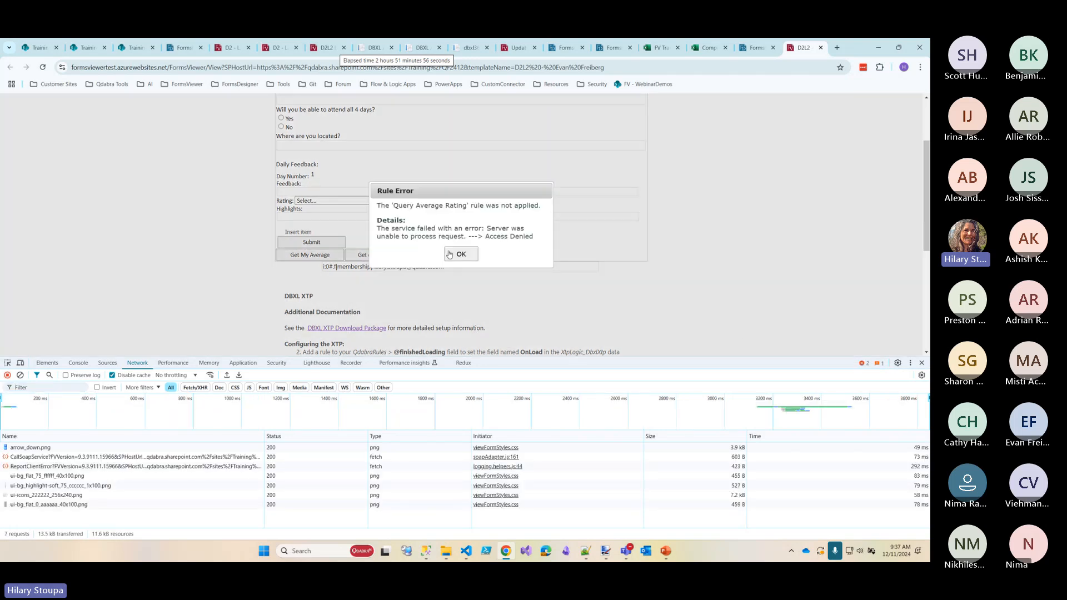
{"action": "left_click", "coordinate": [460, 255]}
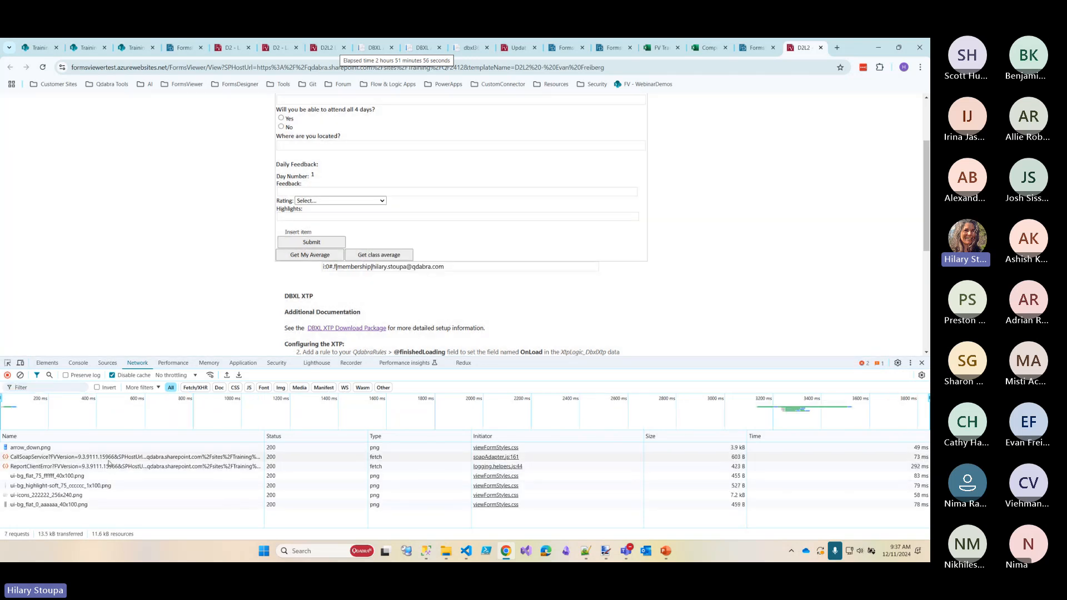
Inspect the failed CallSoapService request's response, headers, credentials and query payload.
{"action": "left_click", "coordinate": [383, 456]}
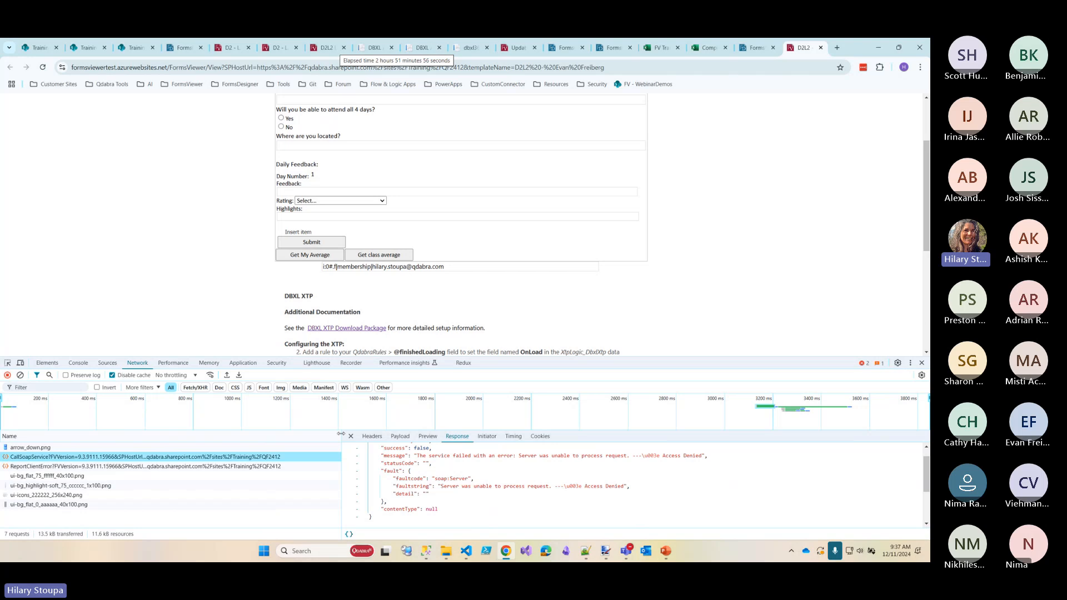
{"action": "left_click", "coordinate": [372, 436]}
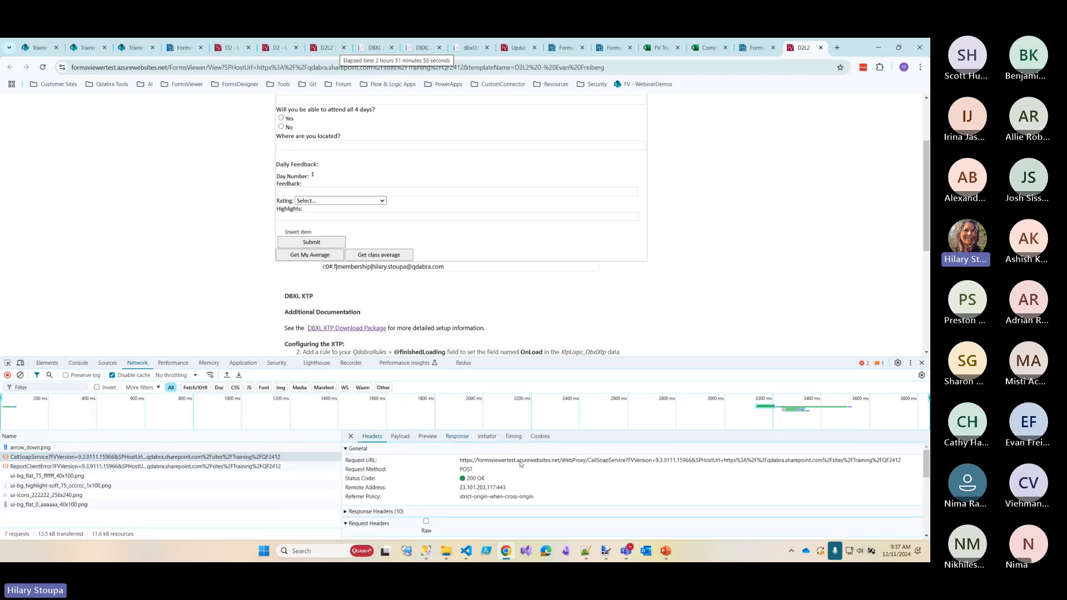
{"action": "scroll", "coordinate": [521, 463], "scroll_direction": "down", "scroll_amount": 6}
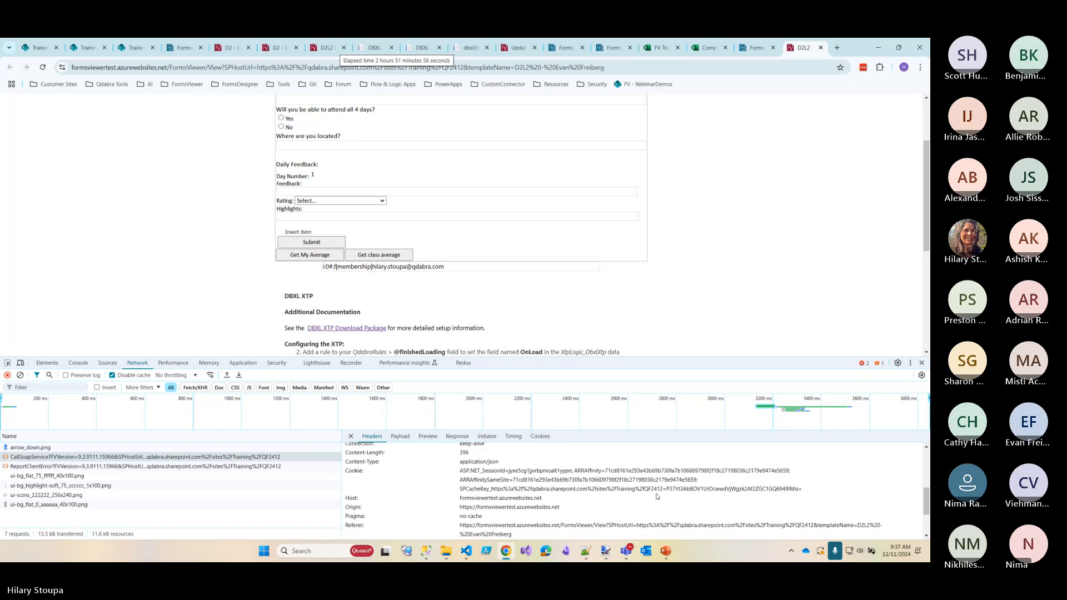
{"action": "scroll", "coordinate": [656, 496], "scroll_direction": "down", "scroll_amount": 3}
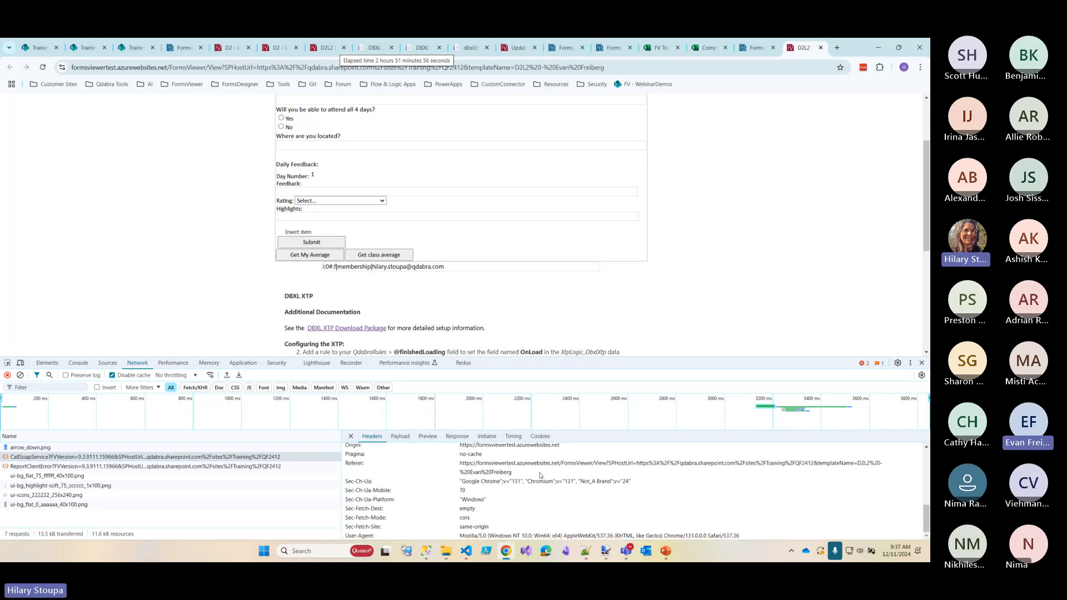
{"action": "left_click", "coordinate": [400, 436]}
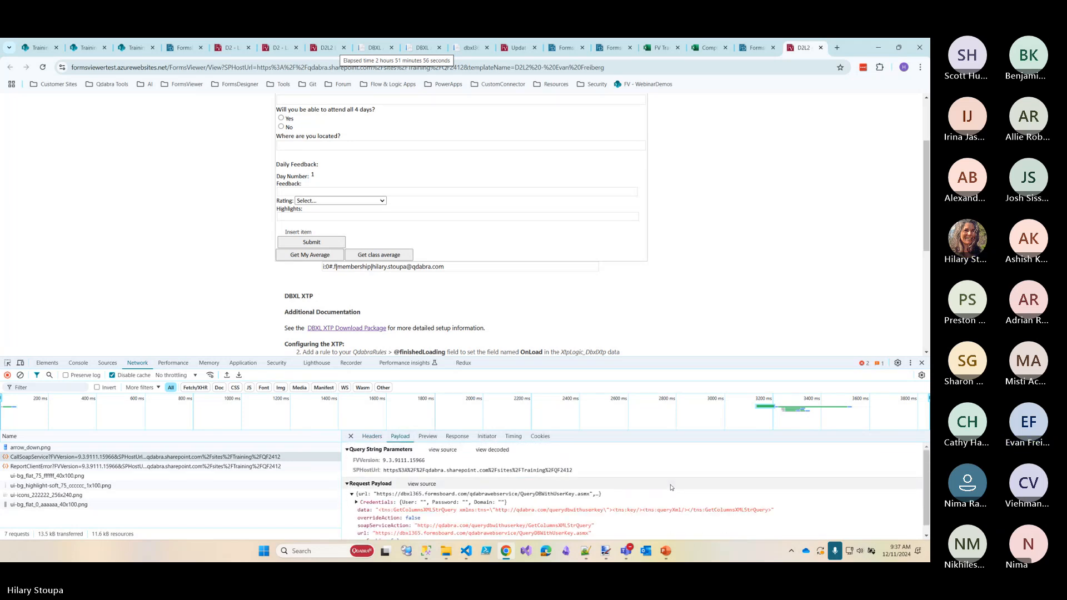
{"action": "scroll", "coordinate": [671, 487], "scroll_direction": "down", "scroll_amount": 1}
{"action": "scroll", "coordinate": [671, 487], "scroll_direction": "down", "scroll_amount": 1}
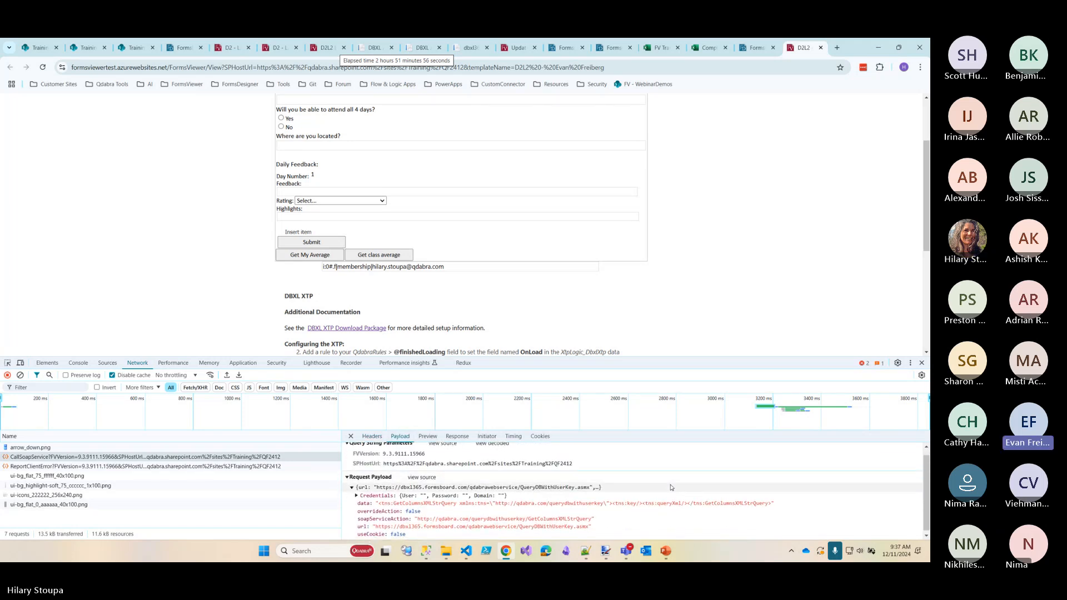
{"action": "left_click", "coordinate": [356, 493]}
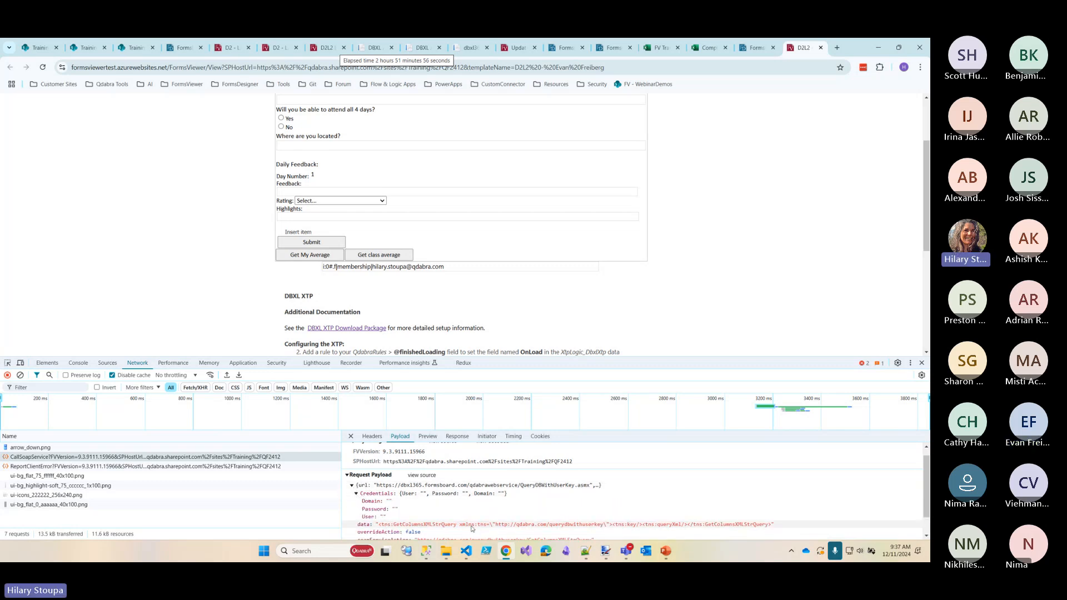
{"action": "left_click", "coordinate": [622, 524]}
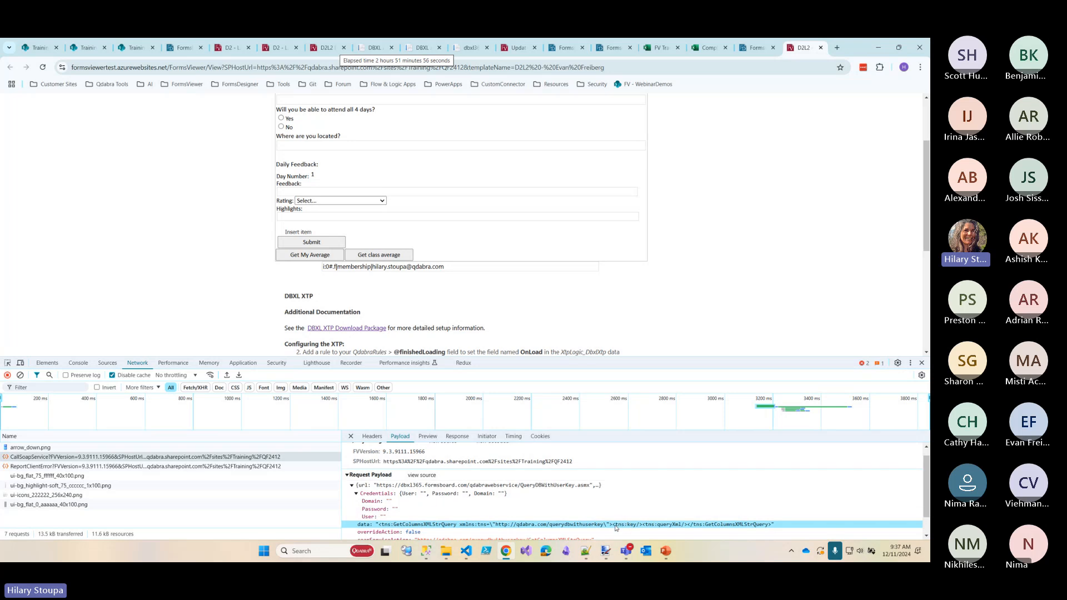
Close DevTools and switch to the working survey copy showing Average 3.5.
{"action": "left_click", "coordinate": [921, 363]}
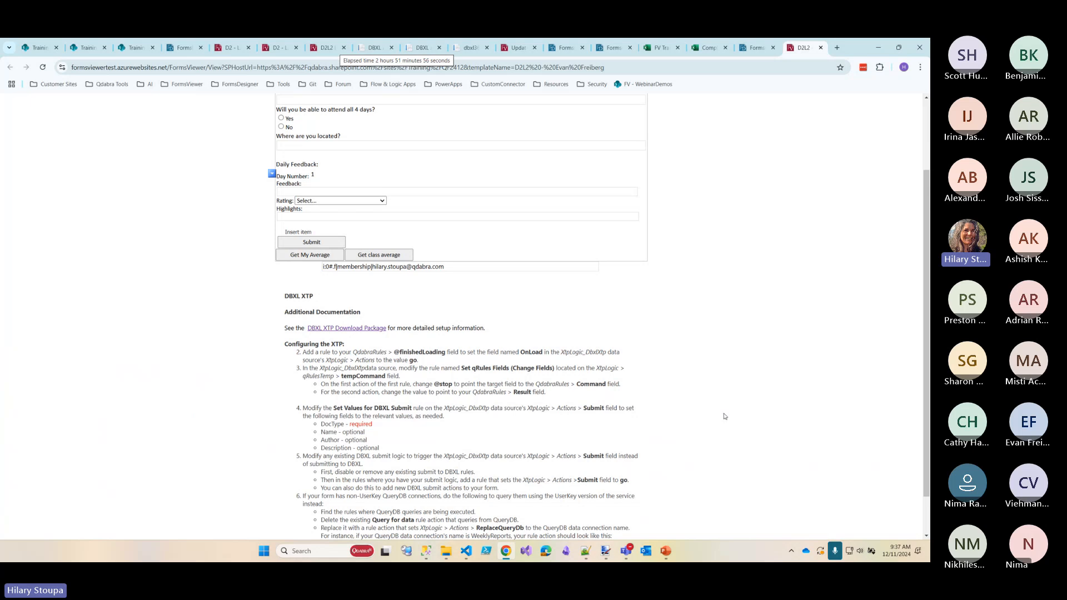
{"action": "scroll", "coordinate": [724, 416], "scroll_direction": "up", "scroll_amount": 1}
{"action": "left_click", "coordinate": [275, 49]}
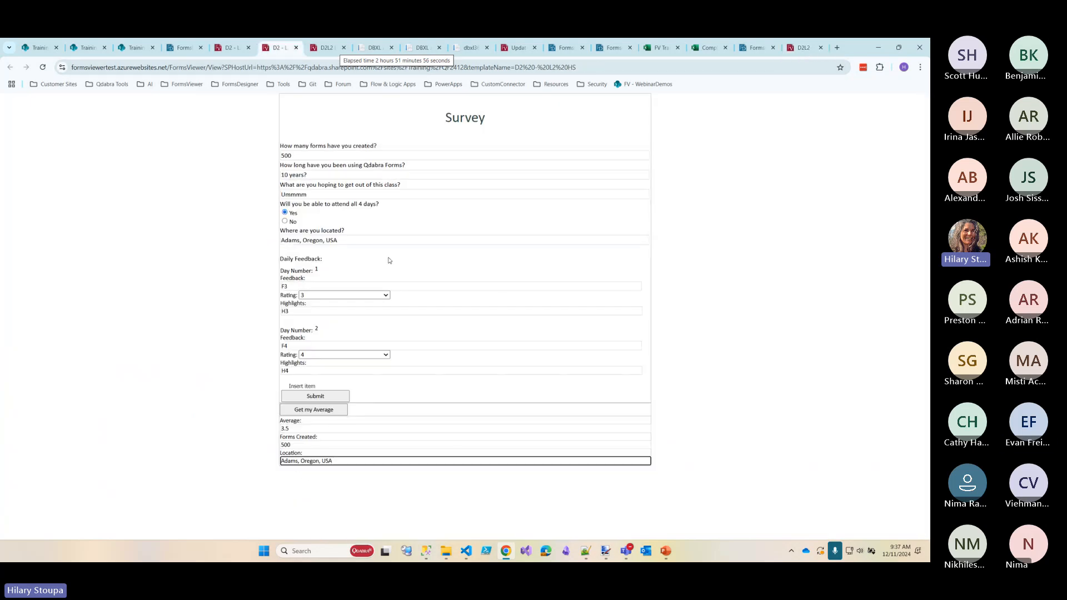
Rerun Get my Average, then Get class Average in the first D2 tab, giving Average 6.875.
{"action": "left_click", "coordinate": [322, 410]}
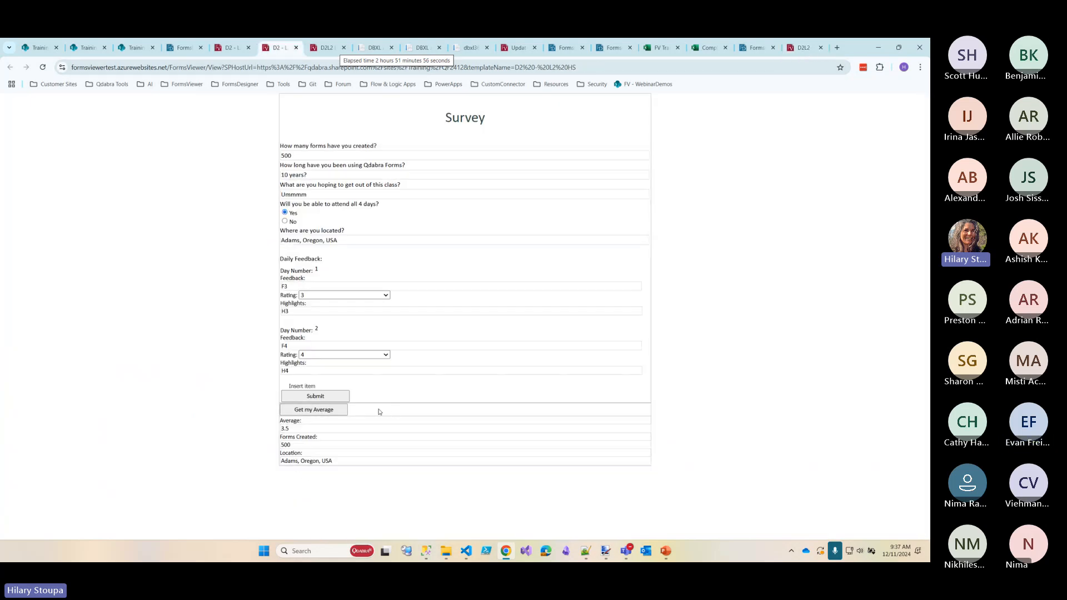
{"action": "left_click", "coordinate": [315, 410]}
{"action": "left_click", "coordinate": [315, 410]}
{"action": "left_click", "coordinate": [226, 53]}
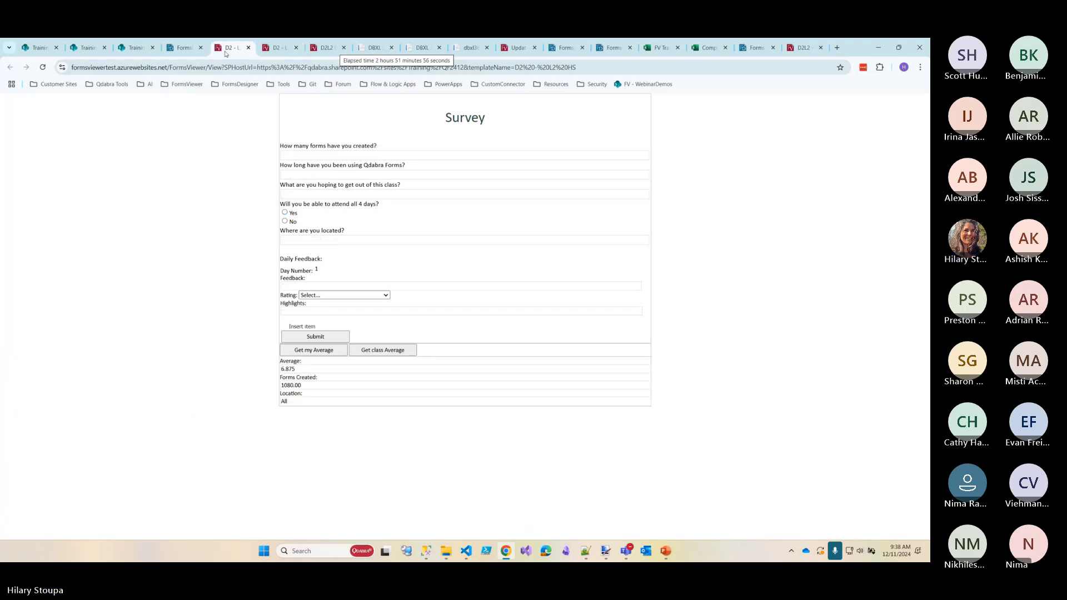
{"action": "left_click", "coordinate": [388, 352]}
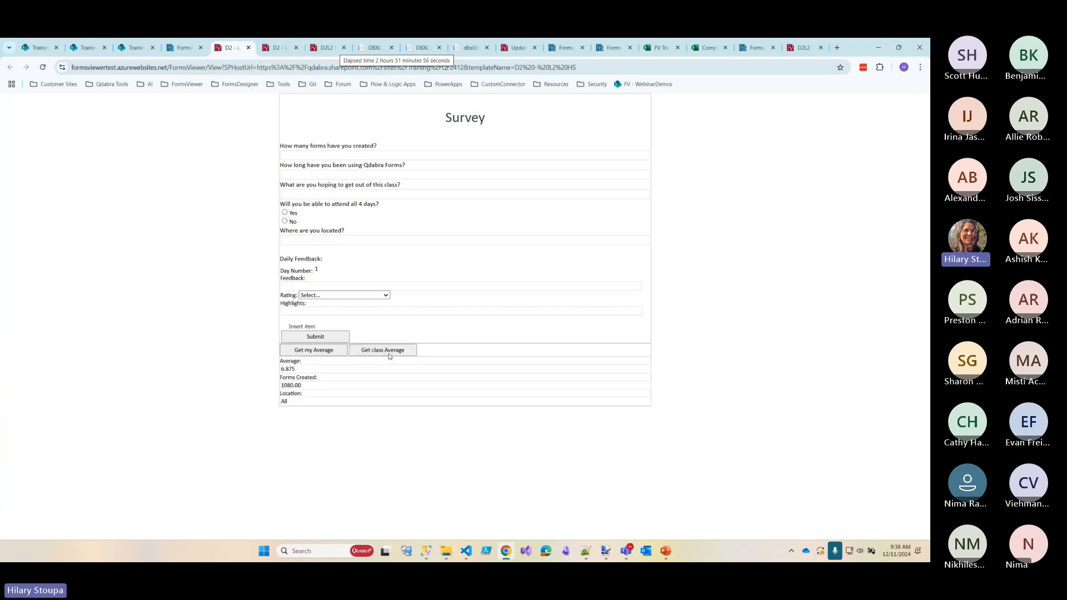
{"action": "left_click", "coordinate": [389, 355]}
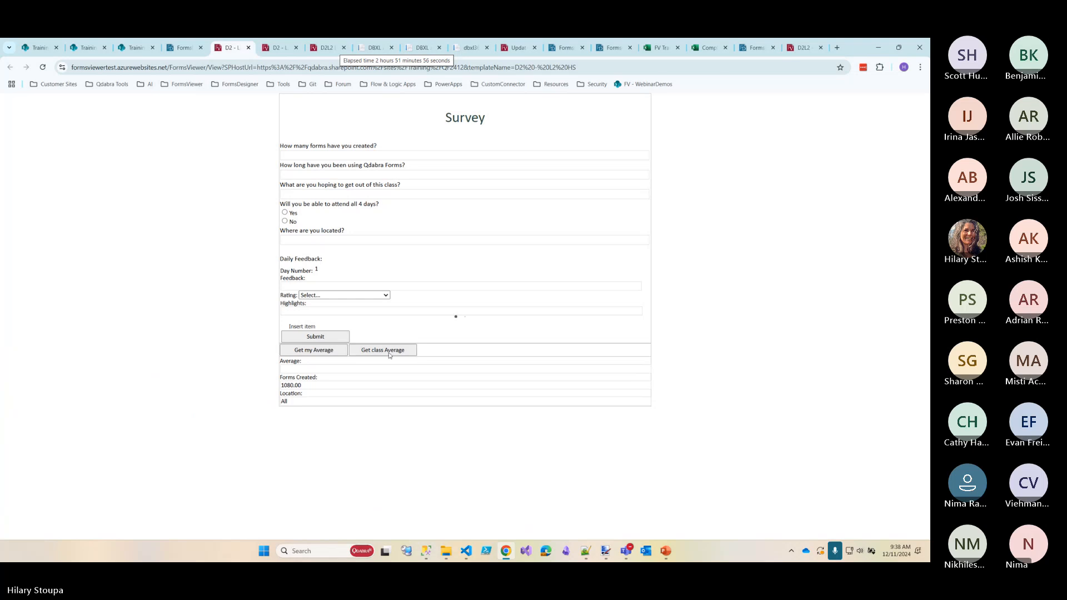
{"action": "left_click", "coordinate": [358, 372]}
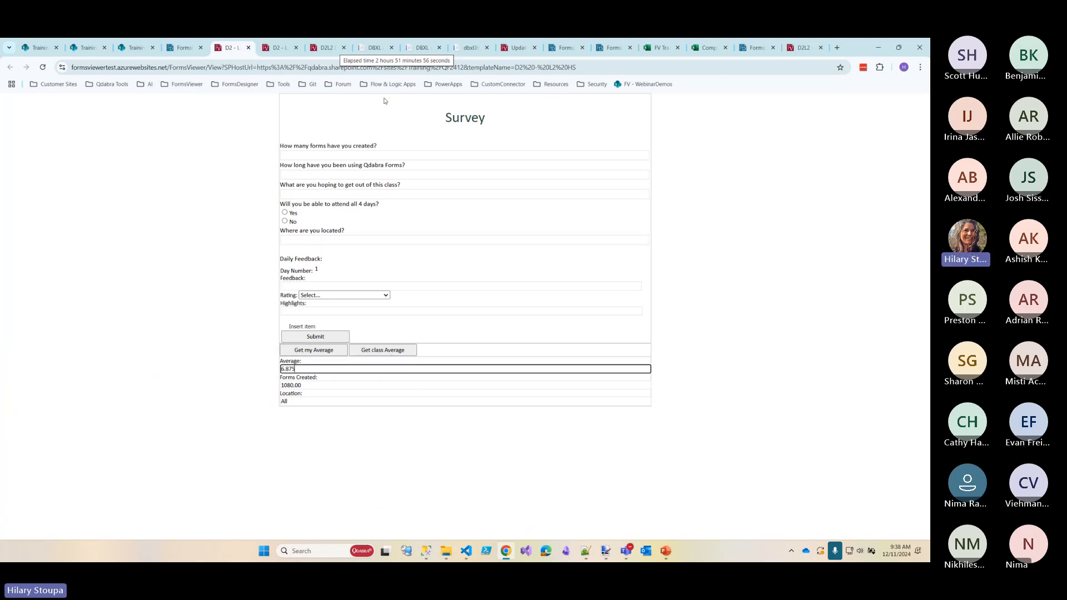
Un-maximize the browser window and return to the form designer.
{"action": "left_click_drag", "start_coordinate": [860, 49], "coordinate": [854, 81]}
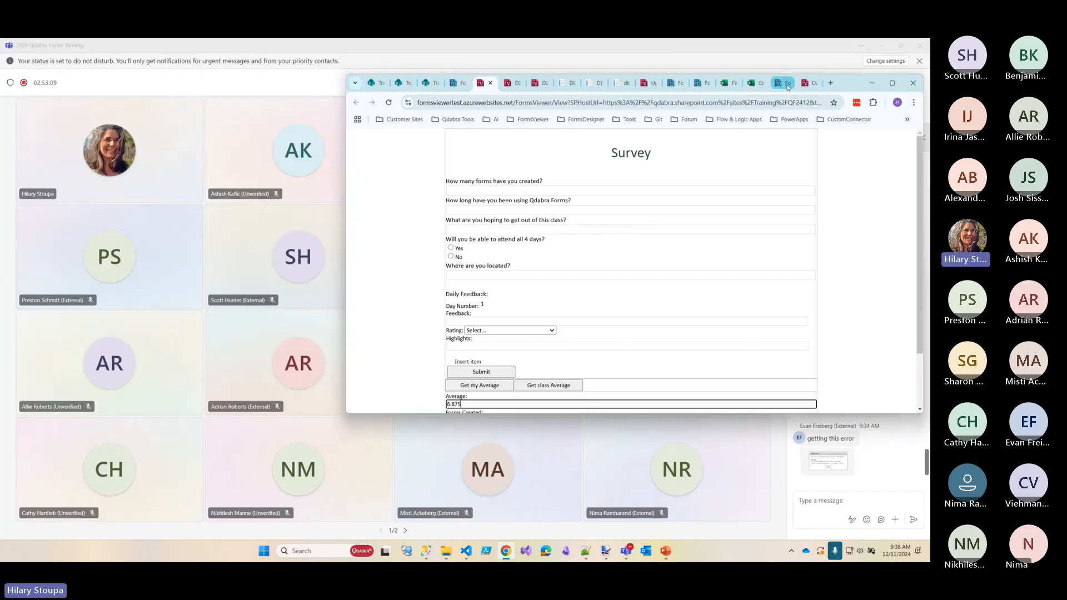
{"action": "left_click", "coordinate": [781, 82]}
{"action": "left_click", "coordinate": [893, 83]}
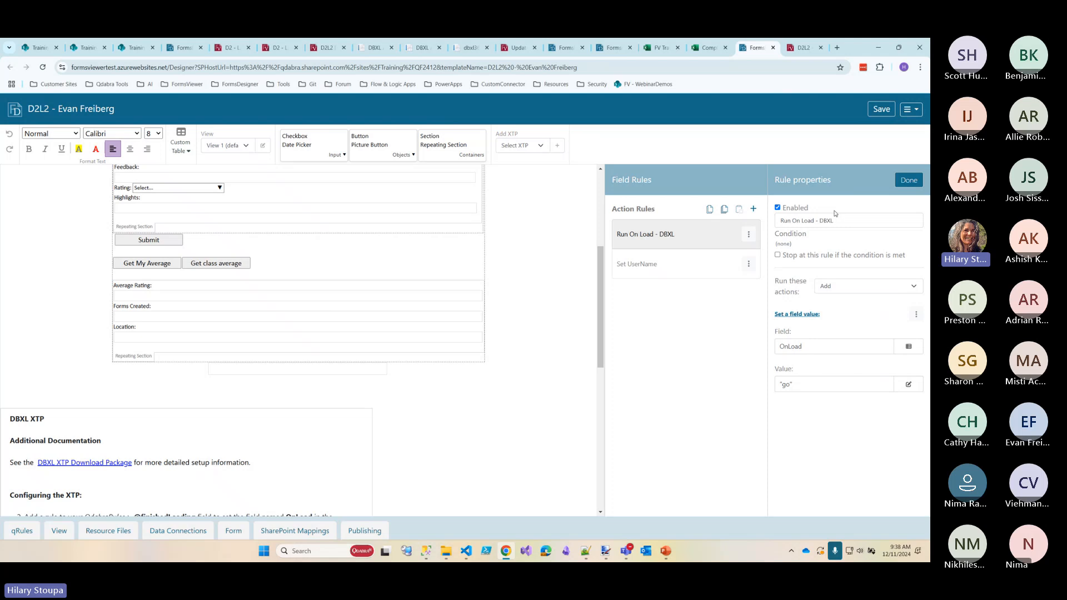
Review the OnLoad field's Reset self, Set DBXL Values and Adjust DBXL Connections rules.
{"action": "left_click", "coordinate": [478, 466]}
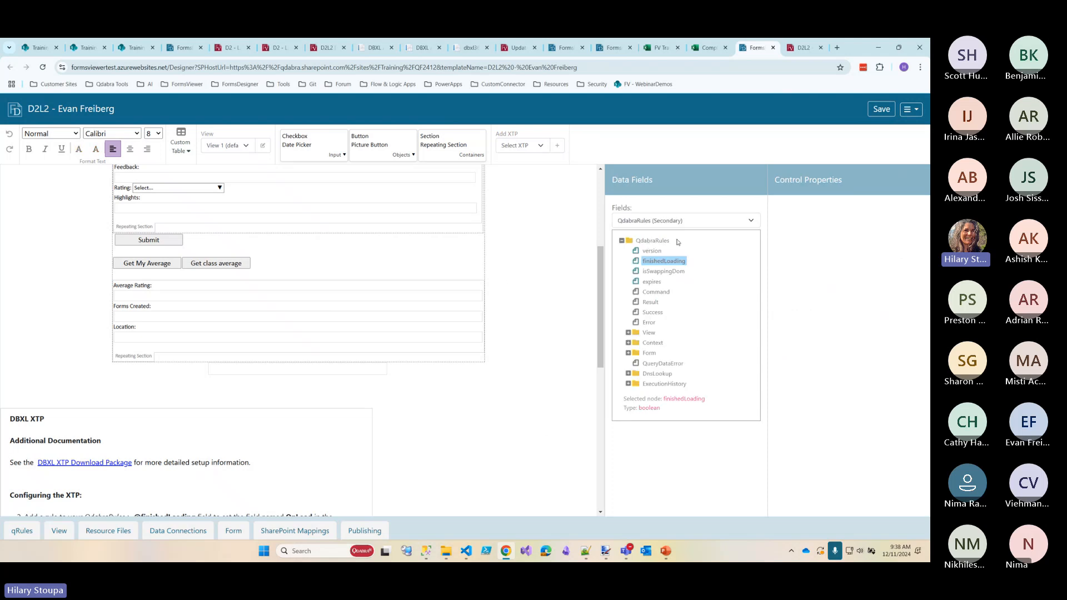
{"action": "left_click", "coordinate": [683, 221]}
{"action": "left_click", "coordinate": [687, 302]}
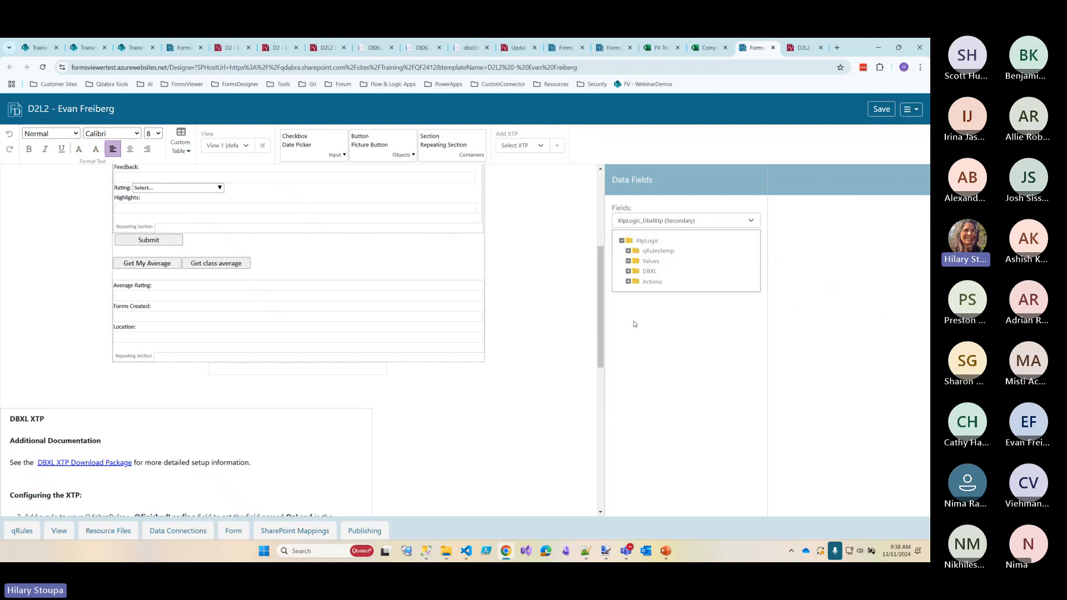
{"action": "left_click", "coordinate": [623, 284]}
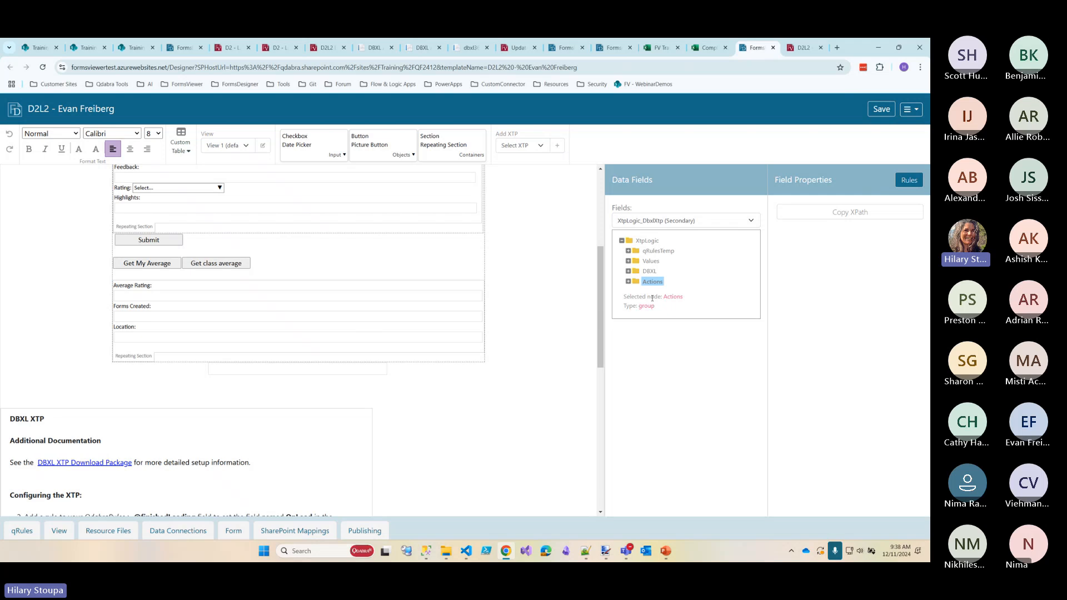
{"action": "left_click", "coordinate": [627, 281]}
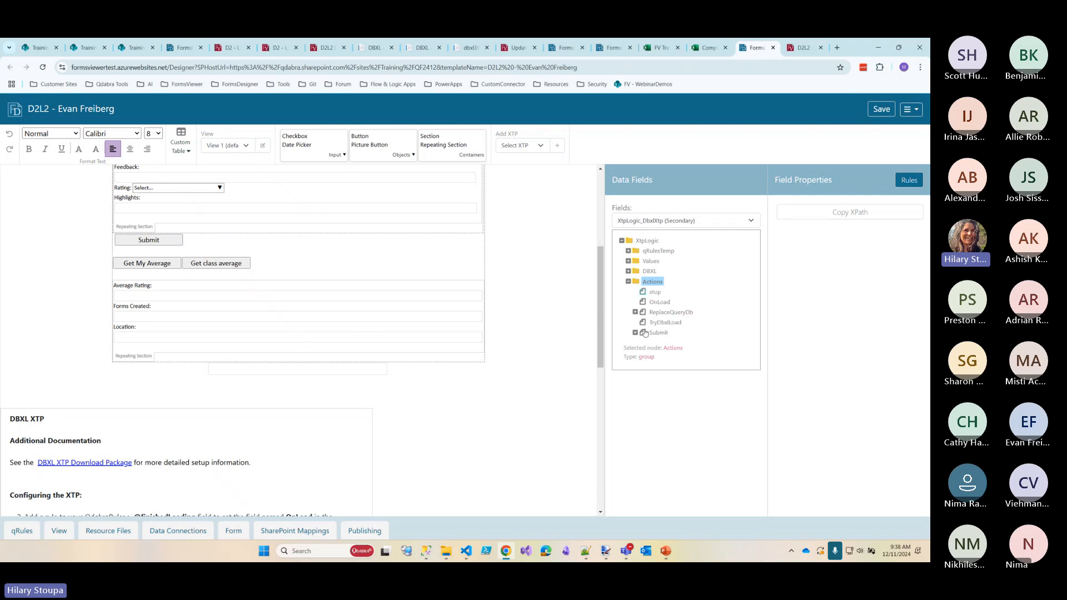
{"action": "left_click", "coordinate": [667, 313]}
{"action": "left_click", "coordinate": [658, 302]}
{"action": "left_click", "coordinate": [909, 179]}
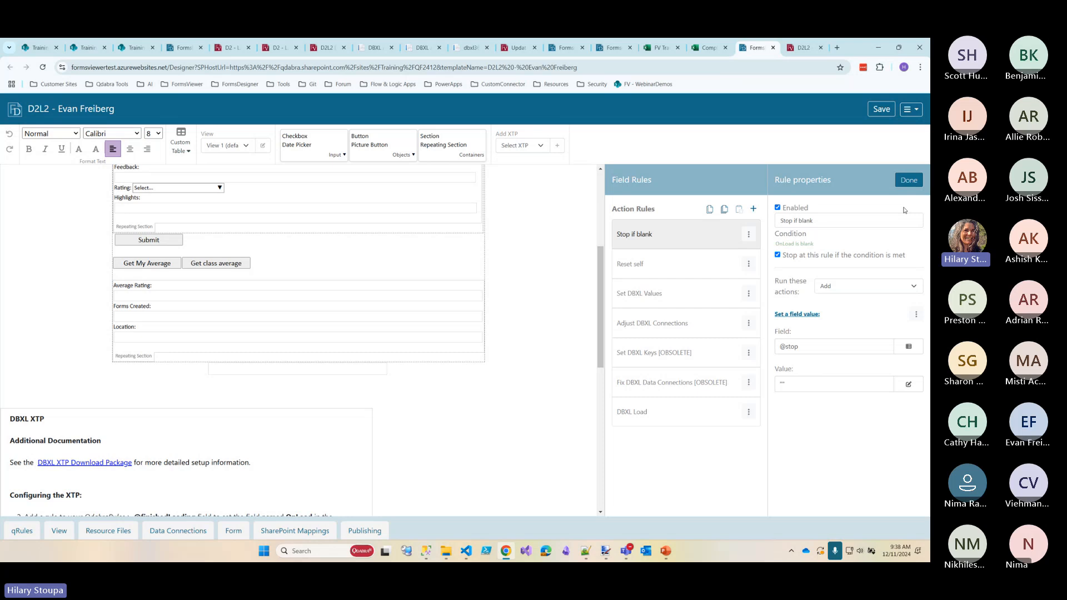
{"action": "left_click", "coordinate": [666, 268]}
{"action": "left_click", "coordinate": [677, 299]}
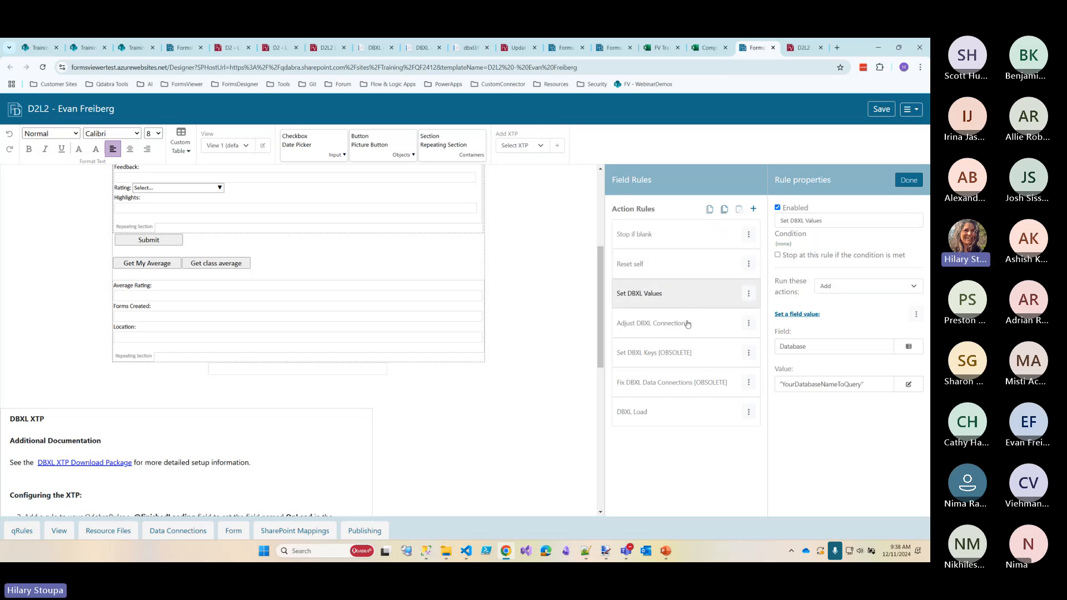
{"action": "left_click", "coordinate": [688, 324]}
{"action": "left_click", "coordinate": [909, 180]}
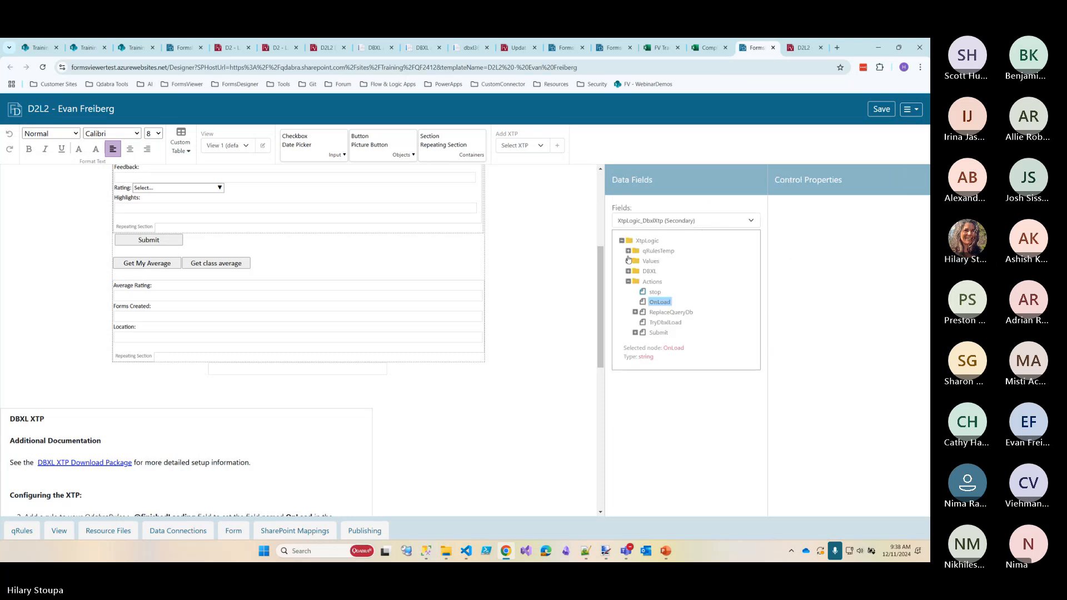
Replace the tempCommand rule's qRules command formula with the tempCommand field.
{"action": "left_click", "coordinate": [661, 261]}
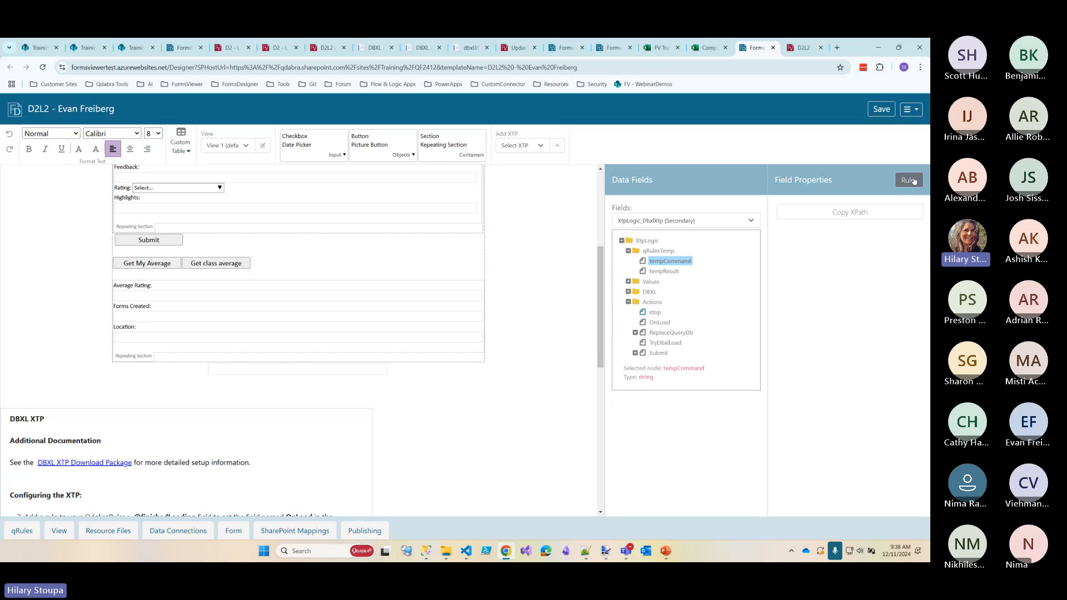
{"action": "left_click", "coordinate": [913, 180]}
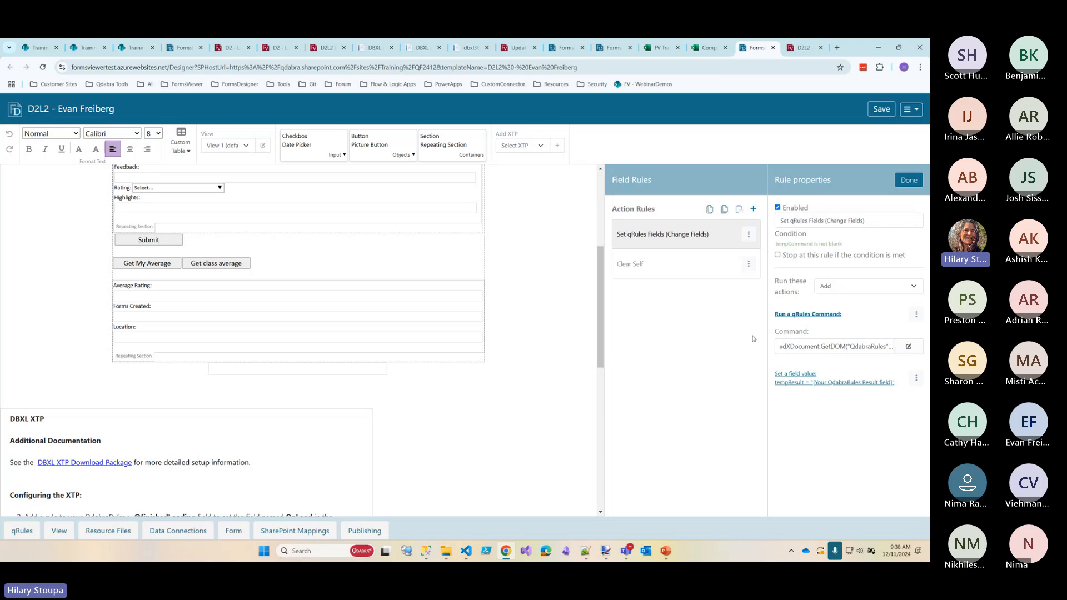
{"action": "left_click", "coordinate": [908, 346]}
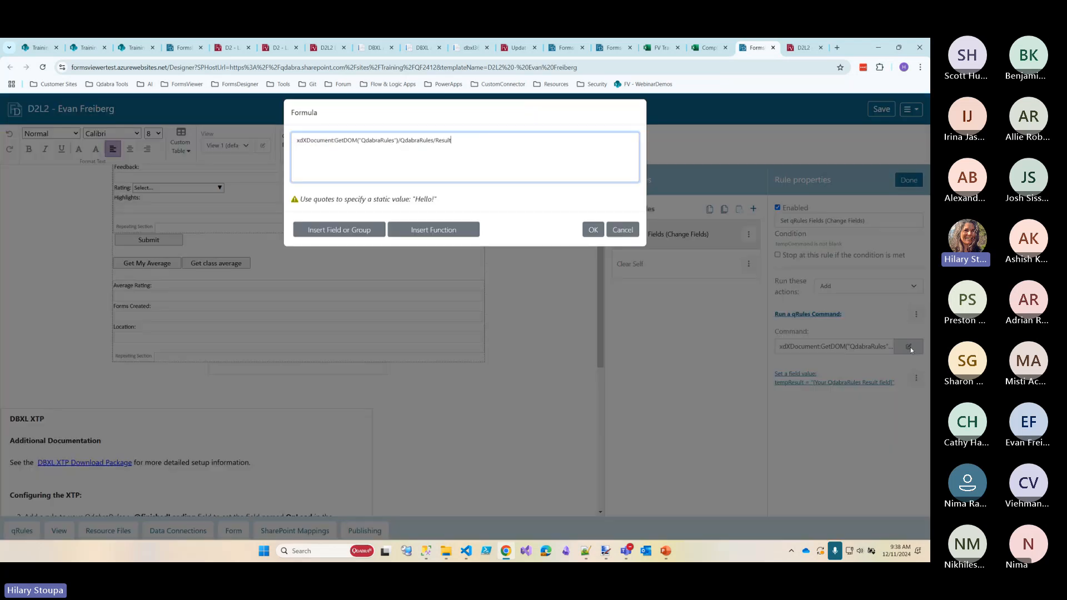
{"action": "left_click_drag", "start_coordinate": [454, 144], "coordinate": [201, 135]}
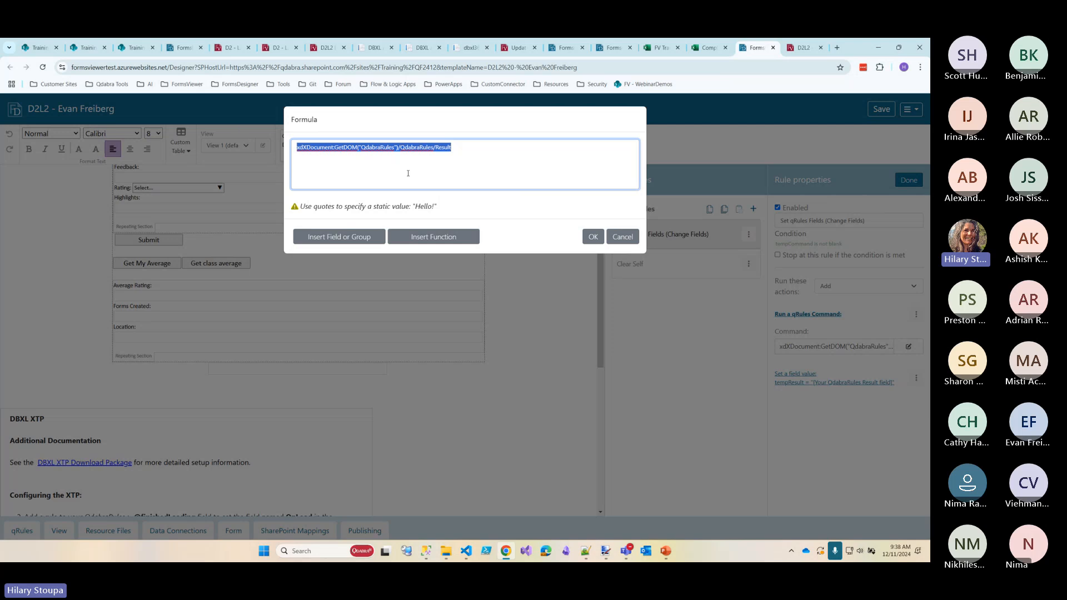
{"action": "key", "text": "BackSpace"}
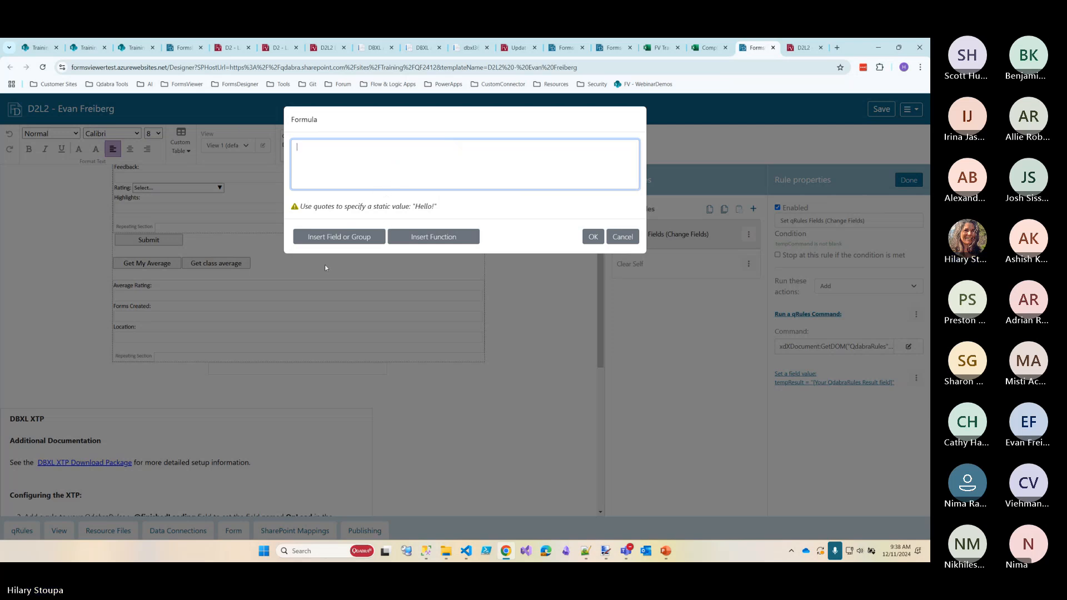
{"action": "left_click", "coordinate": [334, 237]}
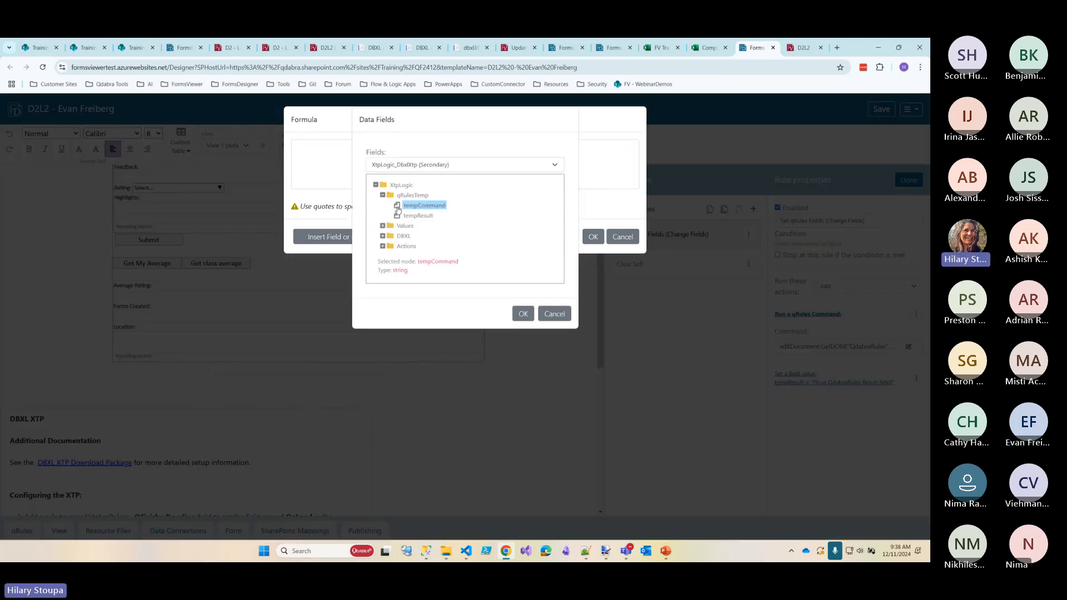
{"action": "left_click", "coordinate": [523, 314]}
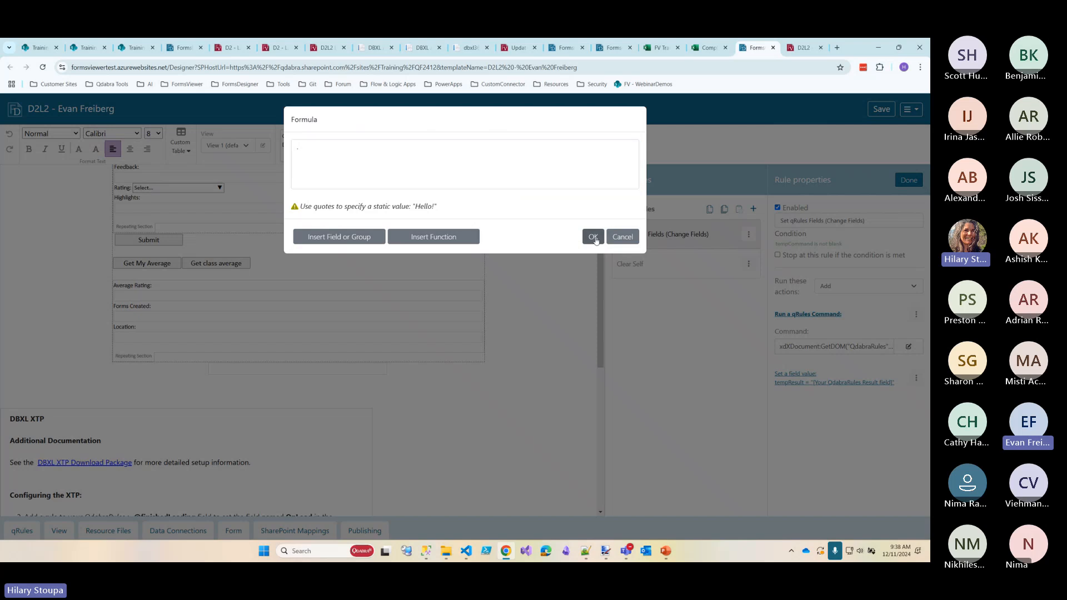
{"action": "left_click", "coordinate": [593, 237]}
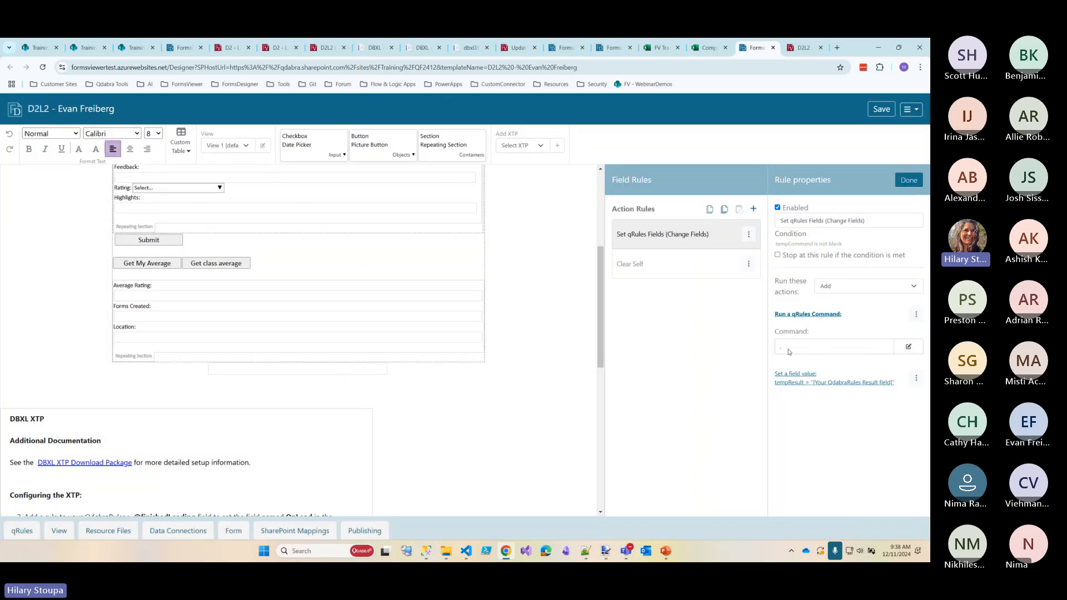
Set tempResult's value to the QdabraRules Result field and save the design.
{"action": "left_click", "coordinate": [814, 383]}
{"action": "left_click", "coordinate": [908, 410]}
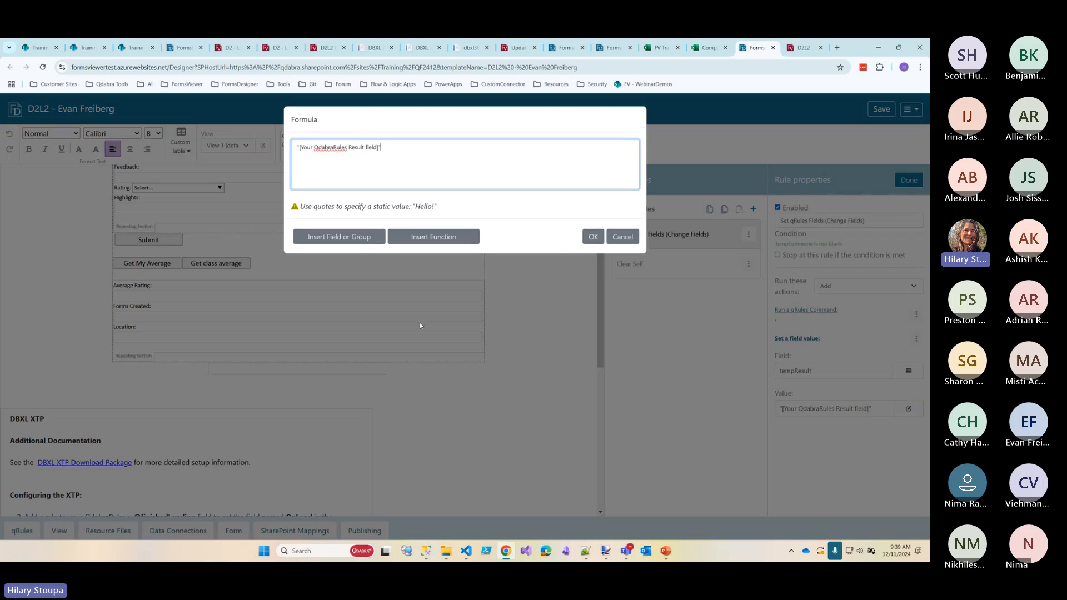
{"action": "left_click_drag", "start_coordinate": [407, 155], "coordinate": [297, 147]}
{"action": "key", "text": "BackSpace"}
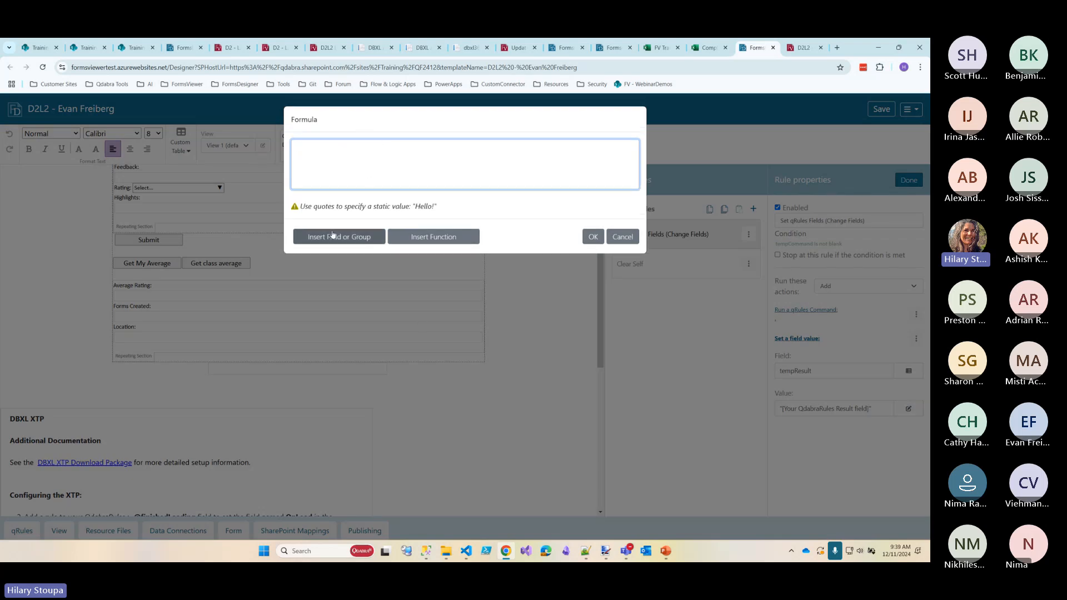
{"action": "left_click", "coordinate": [322, 236]}
{"action": "left_click", "coordinate": [435, 165]}
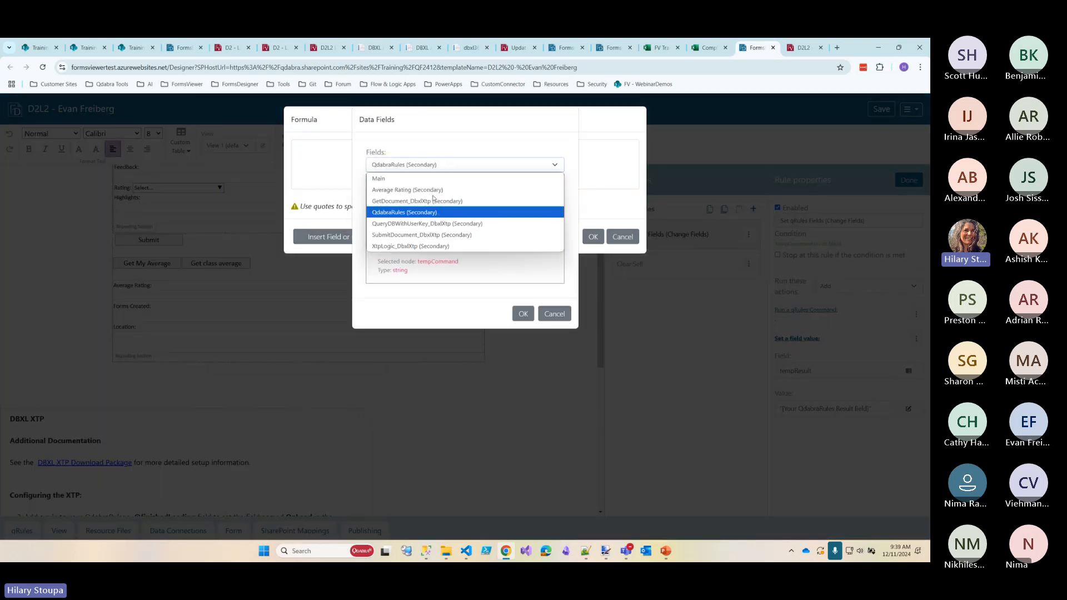
{"action": "left_click", "coordinate": [404, 212]}
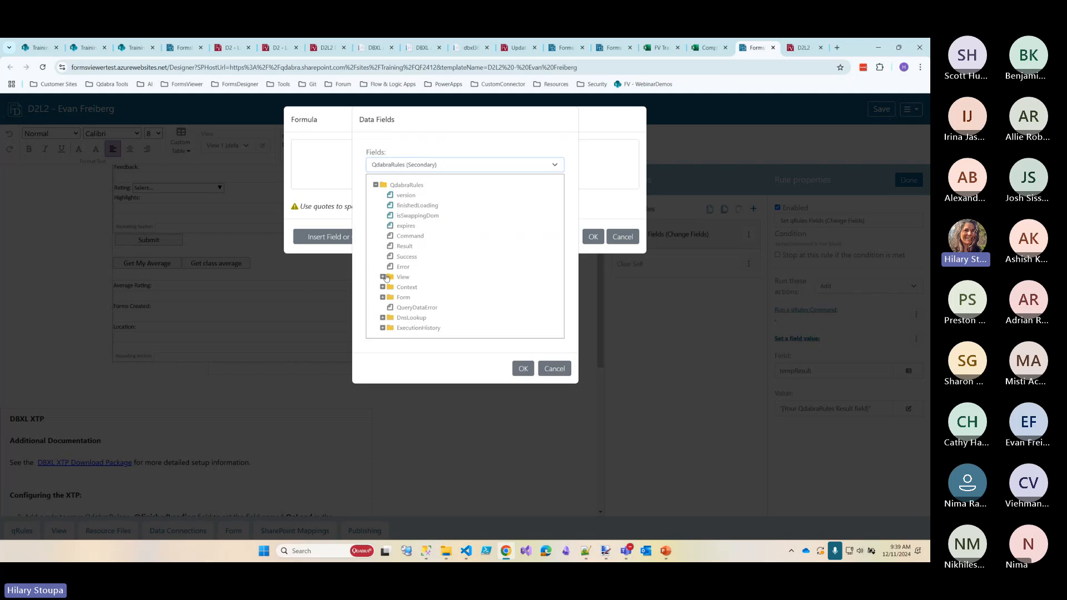
{"action": "left_click", "coordinate": [401, 247]}
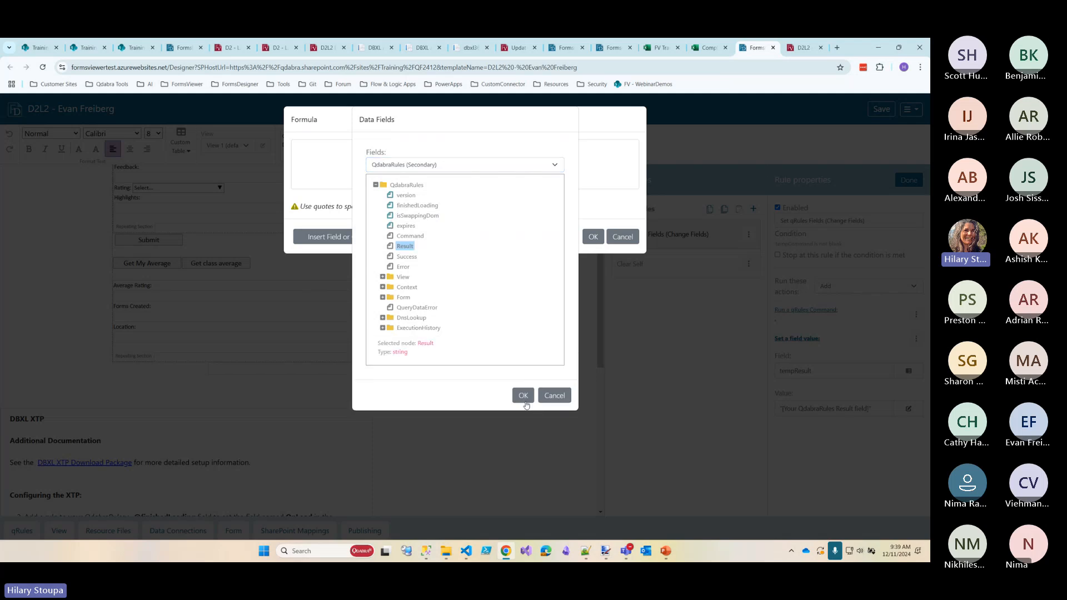
{"action": "left_click", "coordinate": [522, 395]}
{"action": "left_click", "coordinate": [593, 237]}
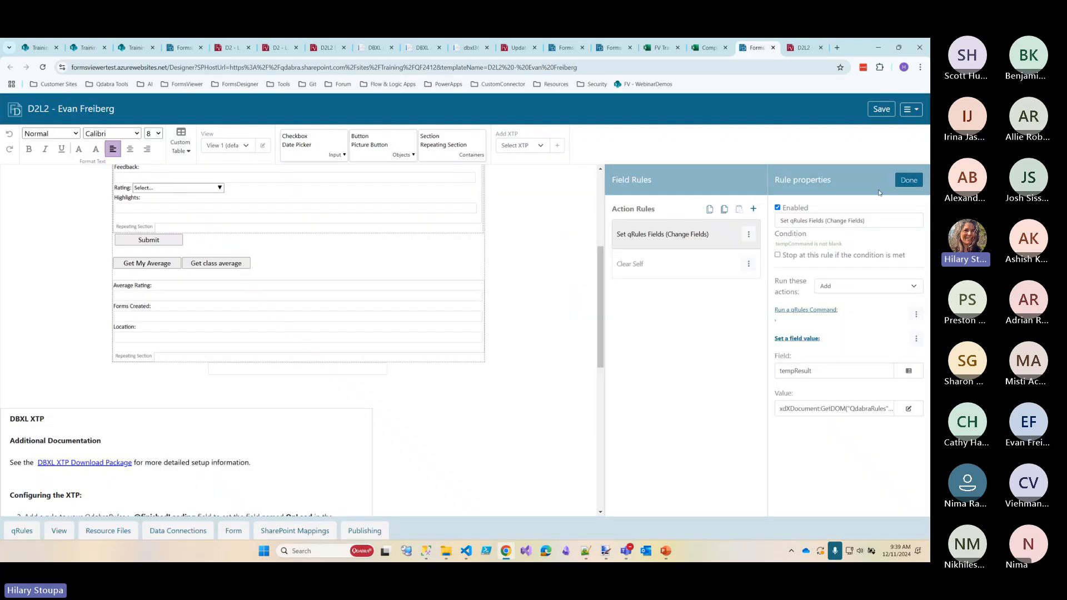
{"action": "left_click", "coordinate": [908, 180]}
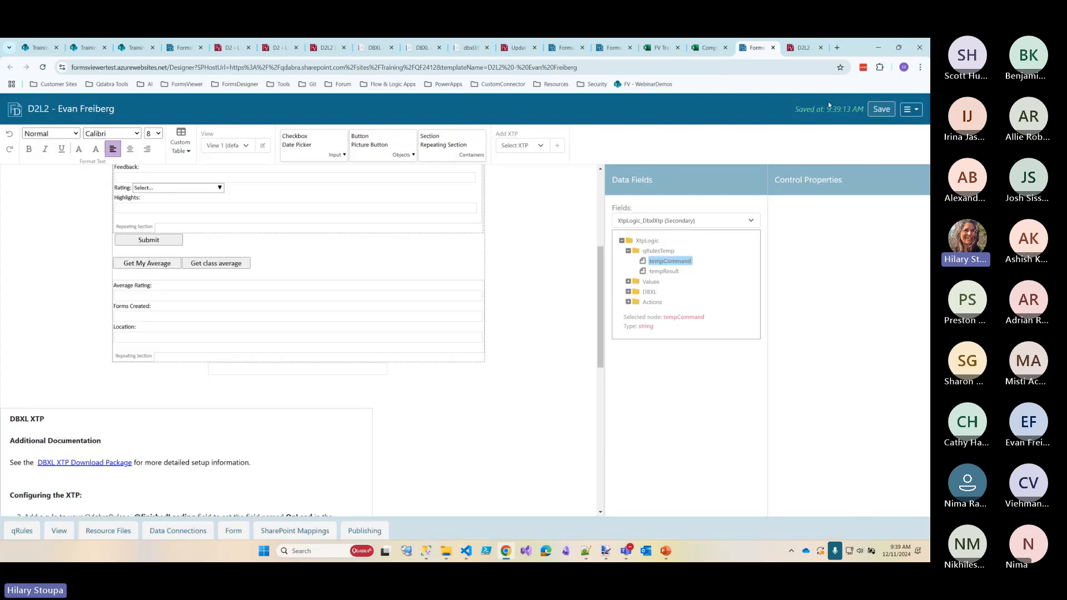
Reload the D2L2 survey, run Get My Average, dismiss its Query Average Rating error, and return to the designer.
{"action": "left_click", "coordinate": [803, 47]}
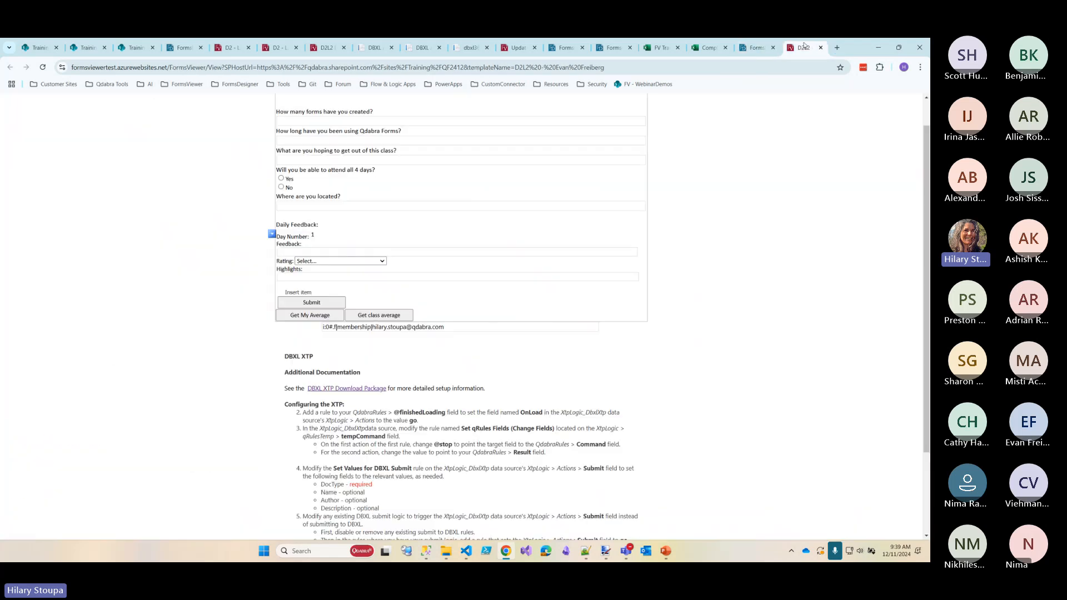
{"action": "left_click", "coordinate": [42, 66]}
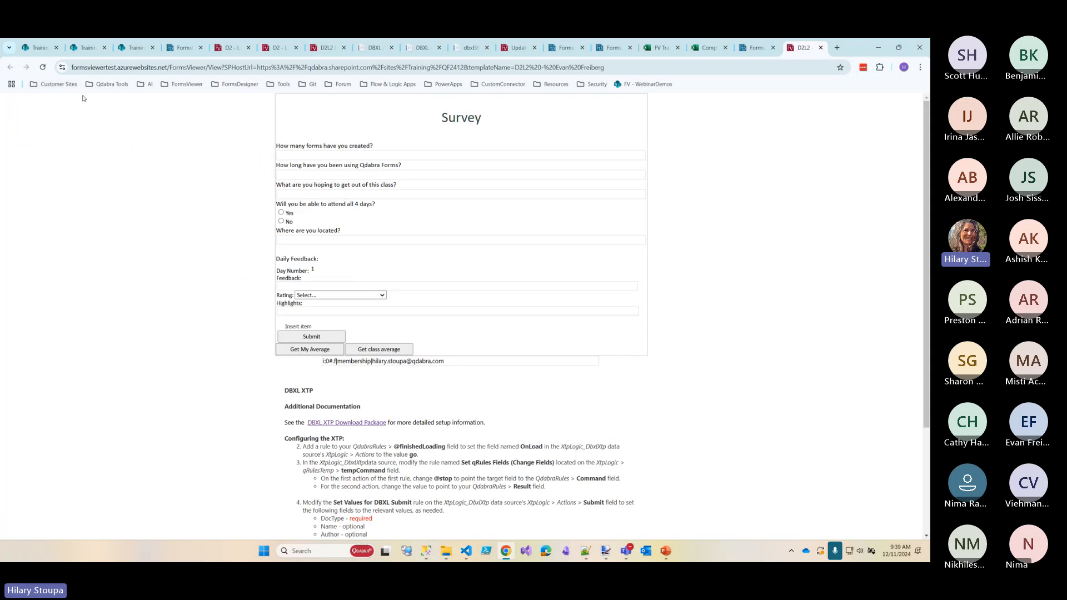
{"action": "left_click", "coordinate": [318, 353]}
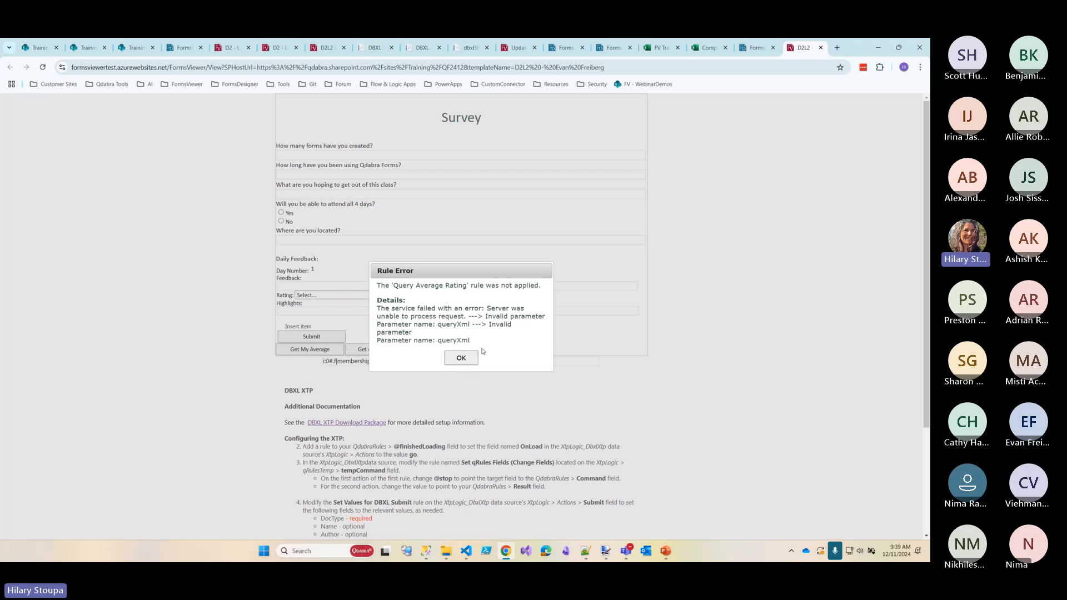
{"action": "left_click", "coordinate": [461, 358]}
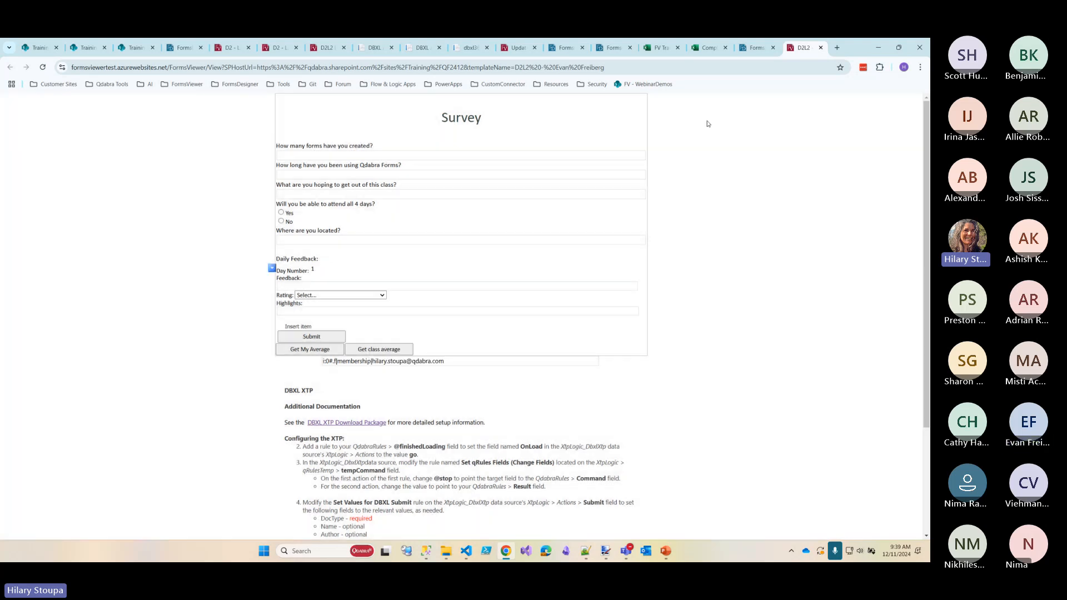
{"action": "left_click", "coordinate": [759, 49]}
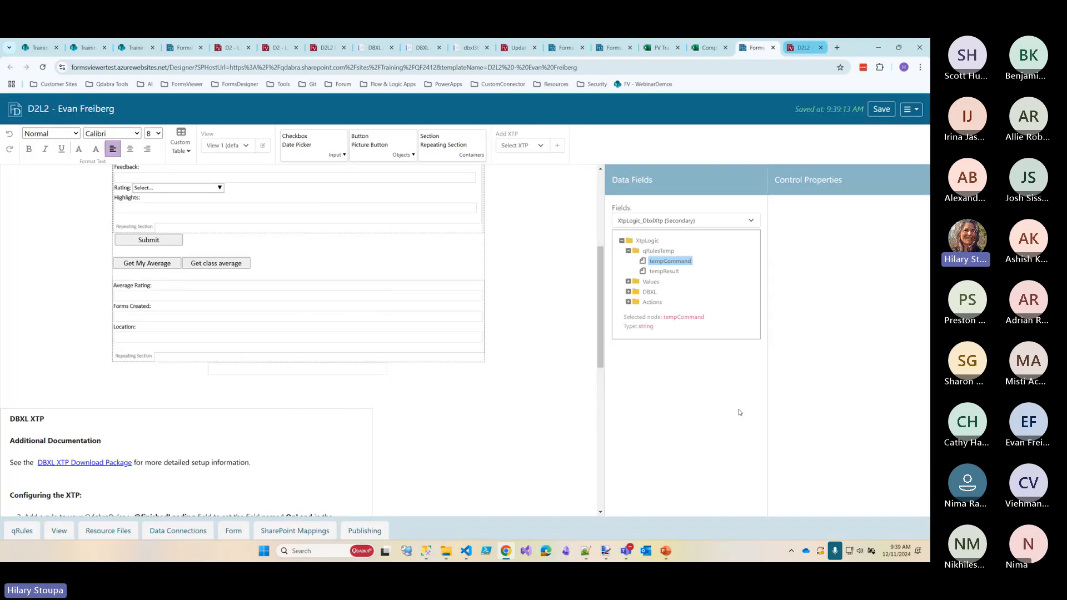
Make Get My Average's Get Average Rating rule set Average Rating's queryFields > GetColumnsXMLStrQuery > queryXml.
{"action": "left_click", "coordinate": [139, 267]}
{"action": "left_click", "coordinate": [907, 180]}
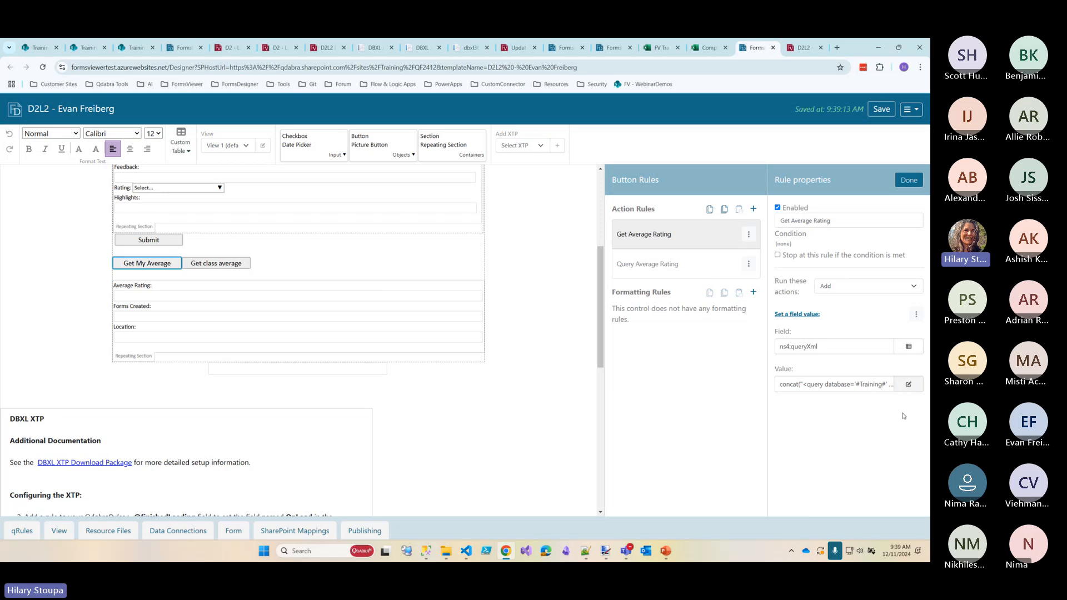
{"action": "left_click", "coordinate": [908, 346]}
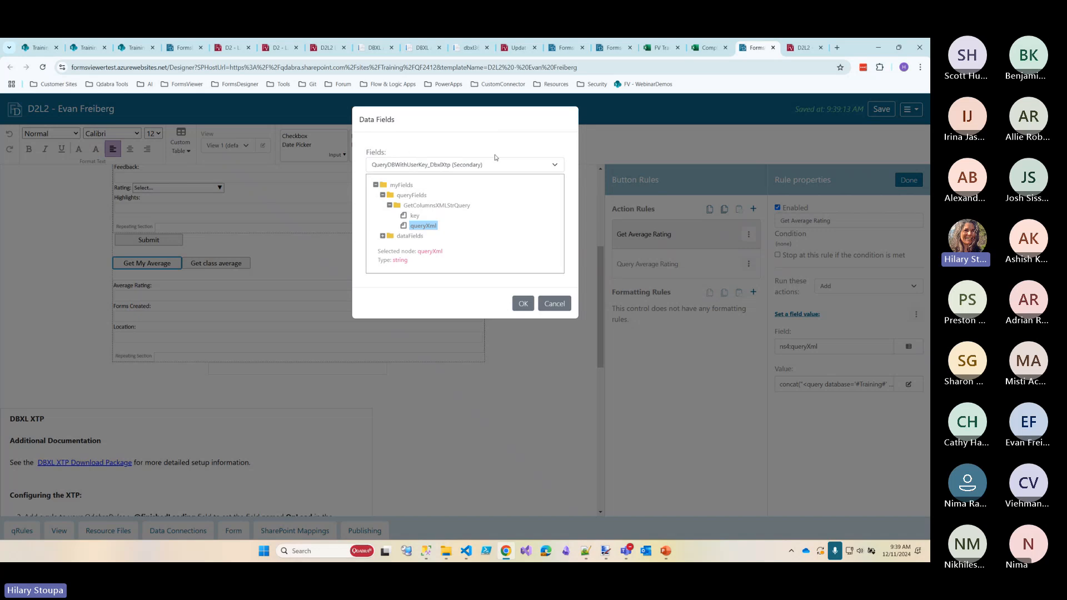
{"action": "left_click", "coordinate": [510, 162]}
{"action": "left_click", "coordinate": [406, 187]}
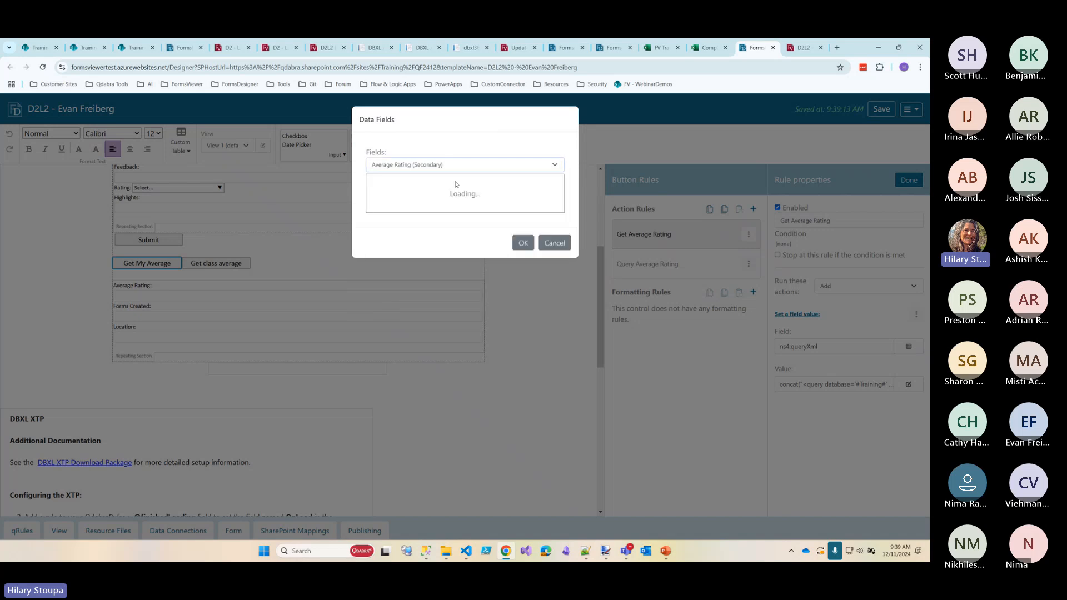
{"action": "left_click", "coordinate": [384, 200]}
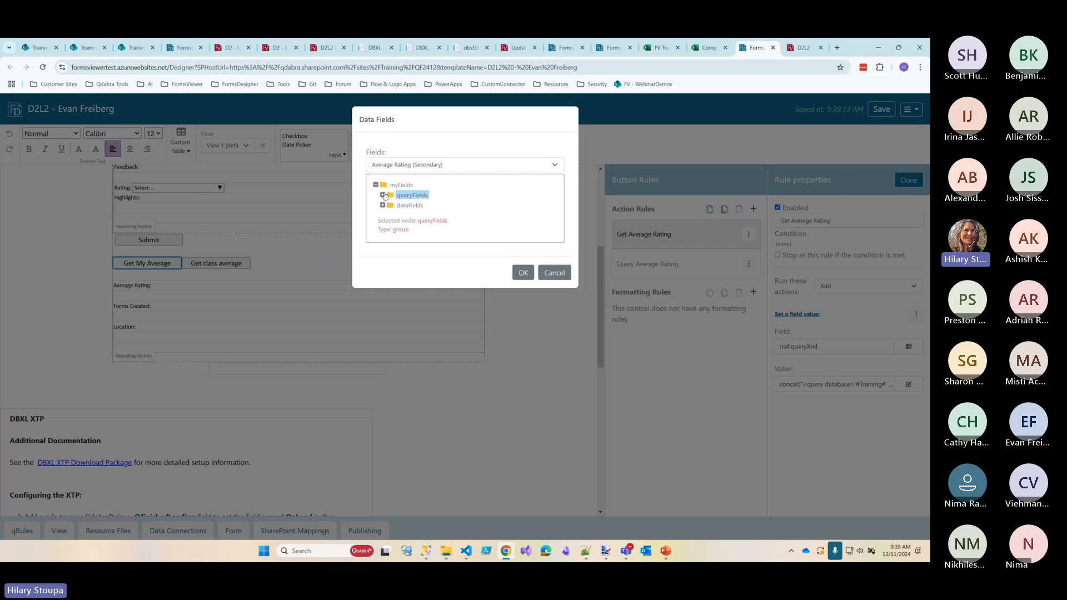
{"action": "left_click", "coordinate": [383, 195]}
{"action": "left_click", "coordinate": [389, 205]}
{"action": "left_click", "coordinate": [424, 225]}
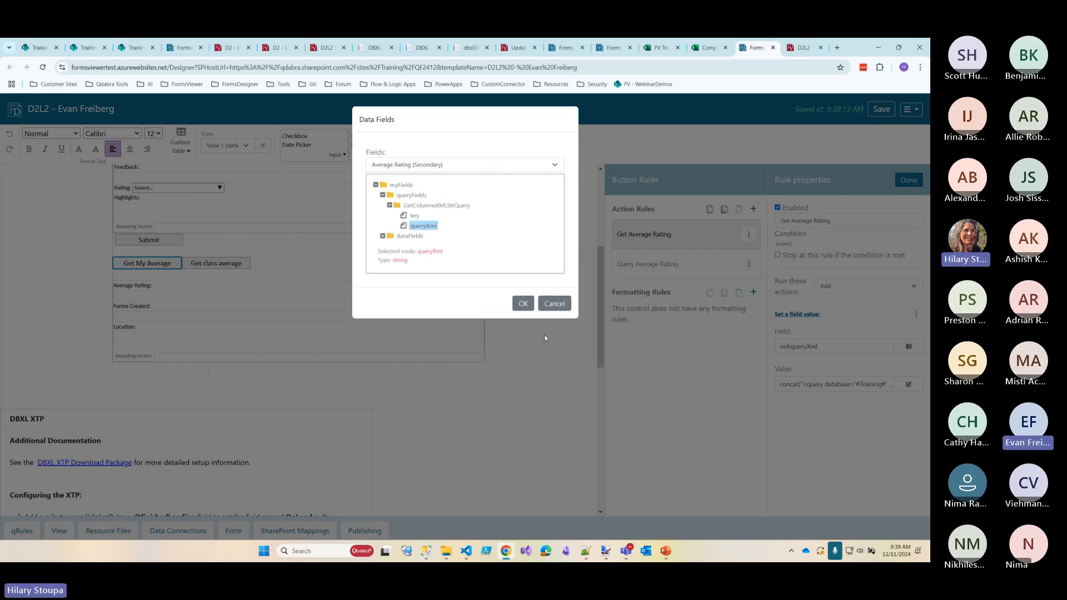
{"action": "left_click", "coordinate": [524, 305]}
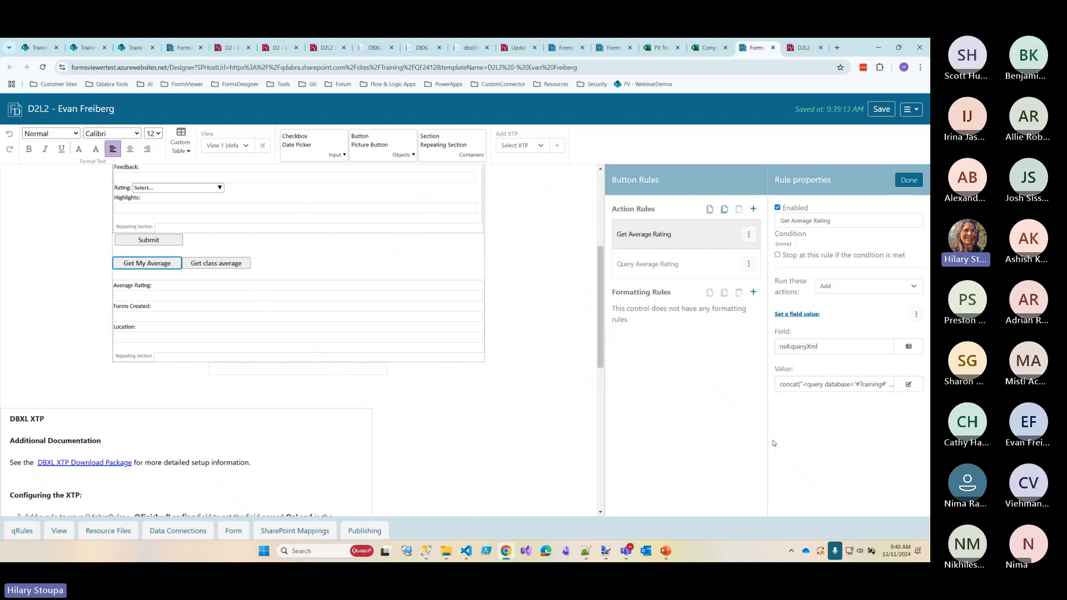
Review the Query Average Rating rule, then save the form design.
{"action": "left_click", "coordinate": [678, 262]}
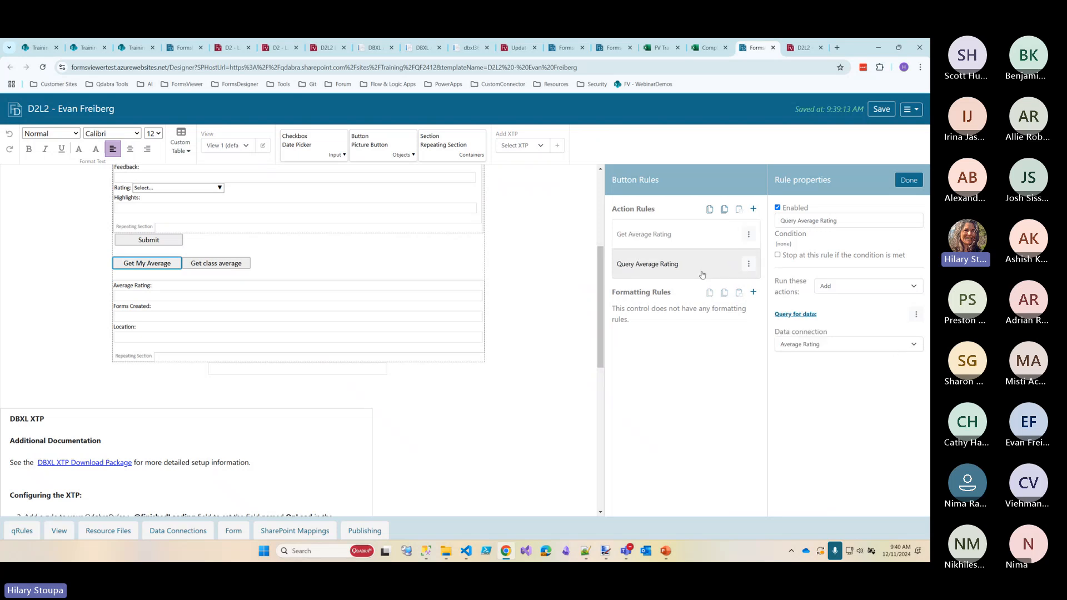
{"action": "left_click", "coordinate": [660, 236]}
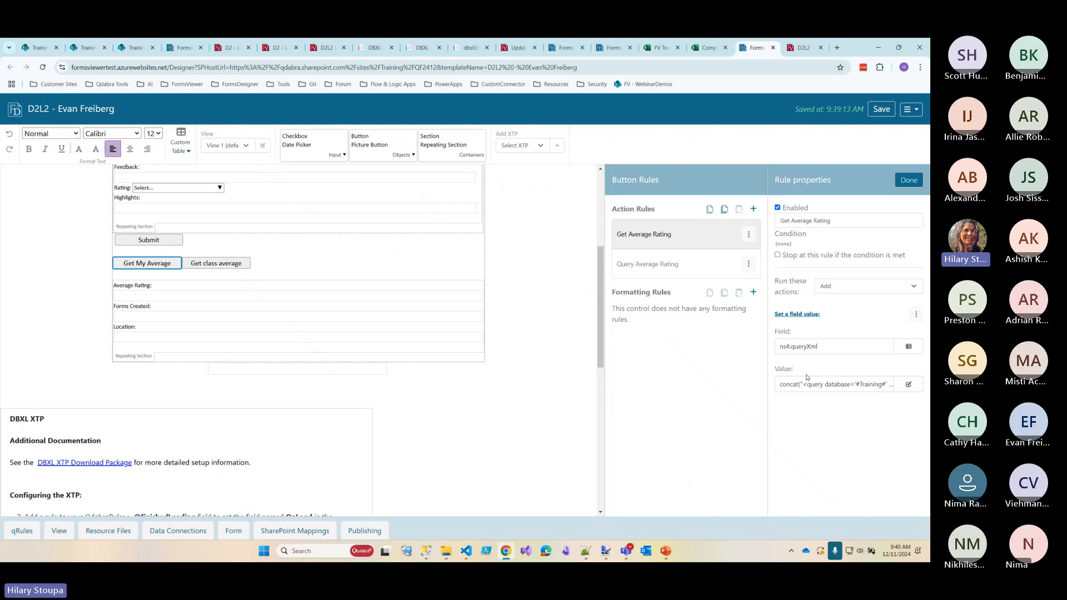
{"action": "left_click", "coordinate": [879, 110]}
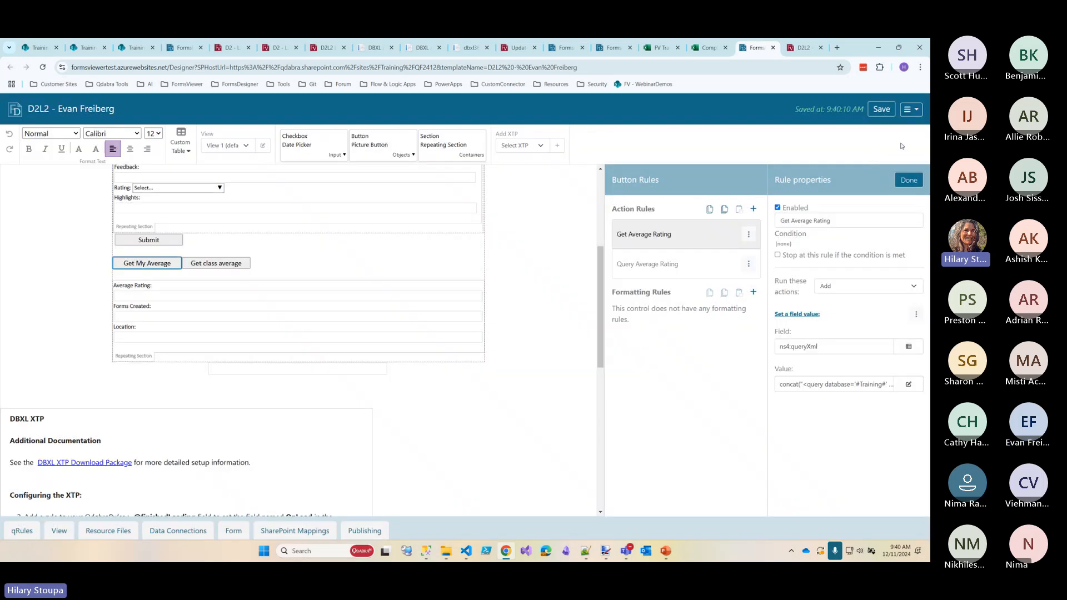
Reload the survey, confirm Get My Average returns 3.5, 500 forms and Adams, Oregon, USA, then close the viewer.
{"action": "left_click", "coordinate": [805, 47]}
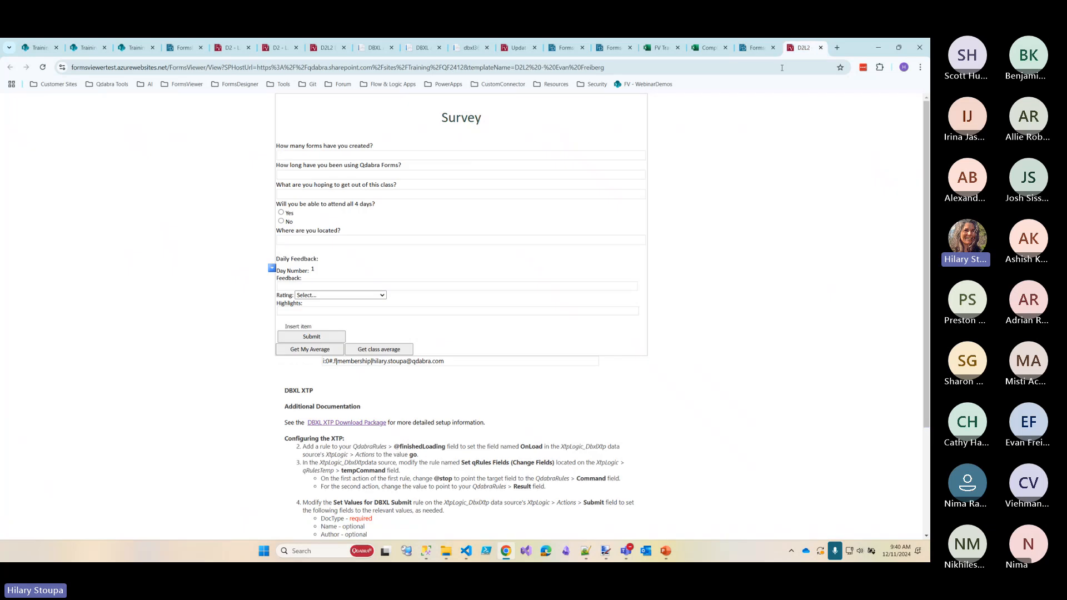
{"action": "left_click", "coordinate": [43, 67]}
{"action": "left_click", "coordinate": [296, 350]}
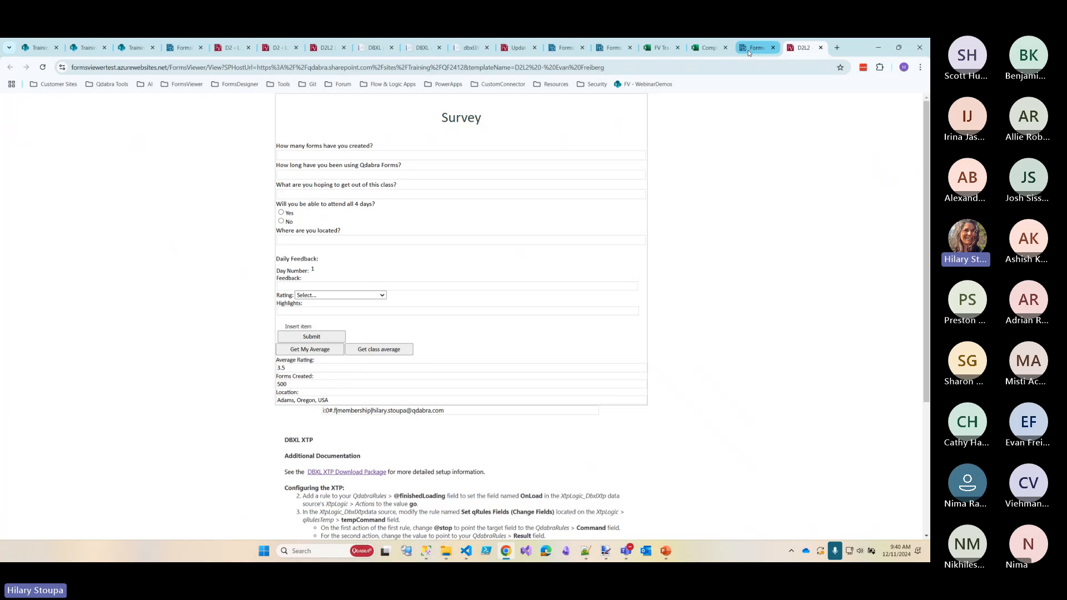
{"action": "left_click", "coordinate": [819, 48]}
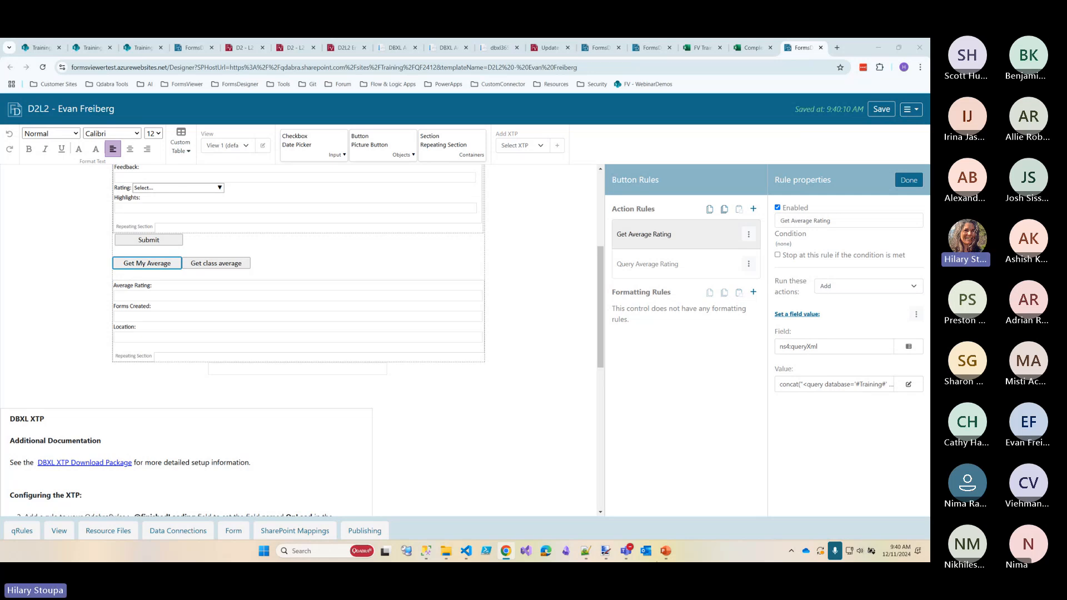
Show the Labs & Quick Break slide full screen, mute the microphone, then return to the browser.
{"action": "left_click", "coordinate": [665, 551]}
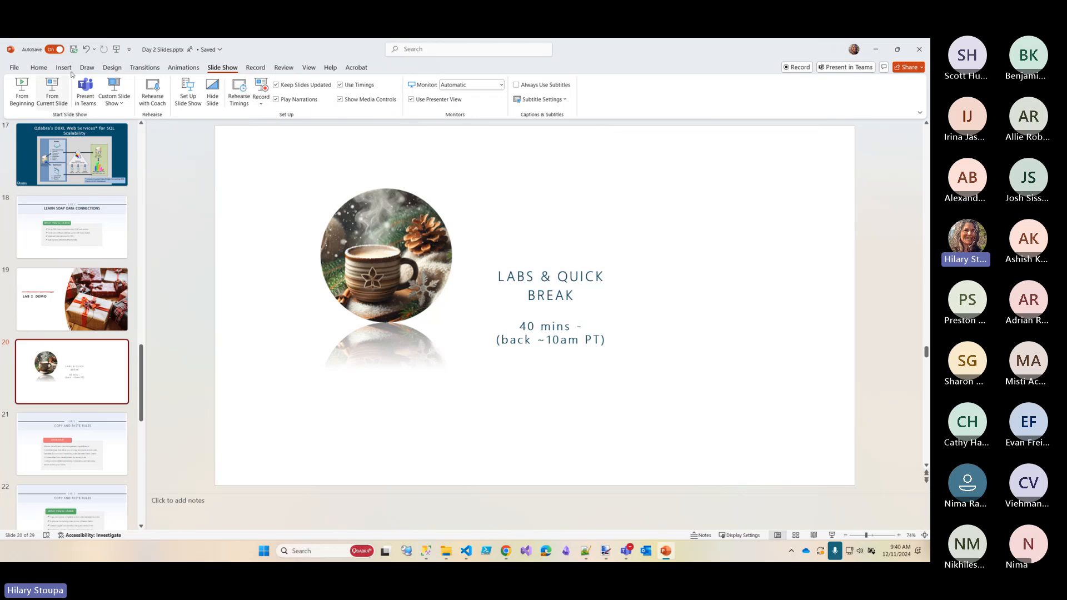
{"action": "left_click", "coordinate": [54, 92]}
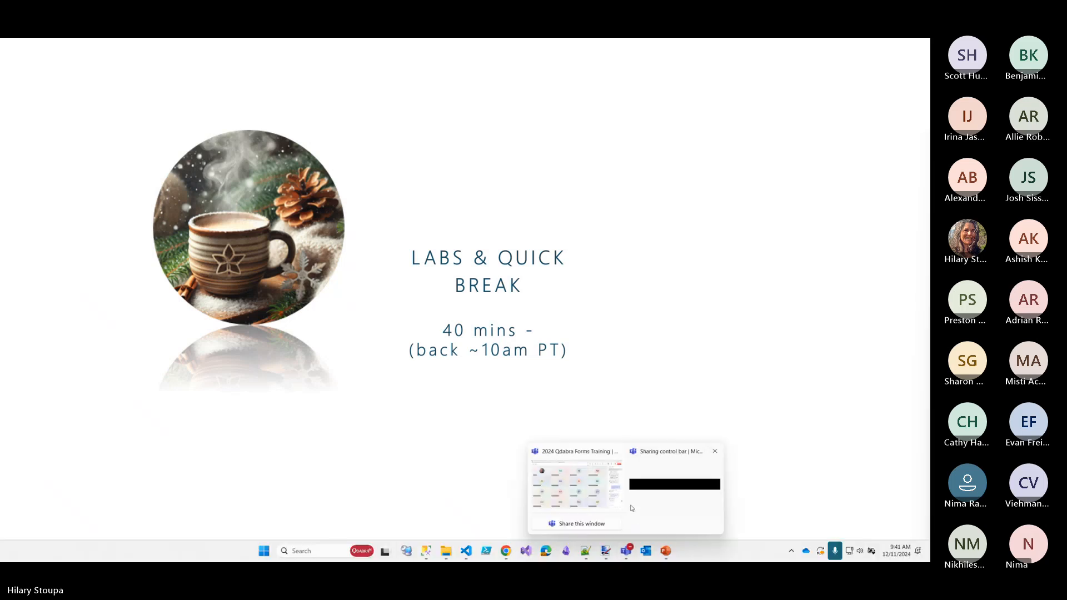
{"action": "left_click", "coordinate": [672, 481]}
{"action": "left_click_drag", "start_coordinate": [693, 49], "coordinate": [930, 145]}
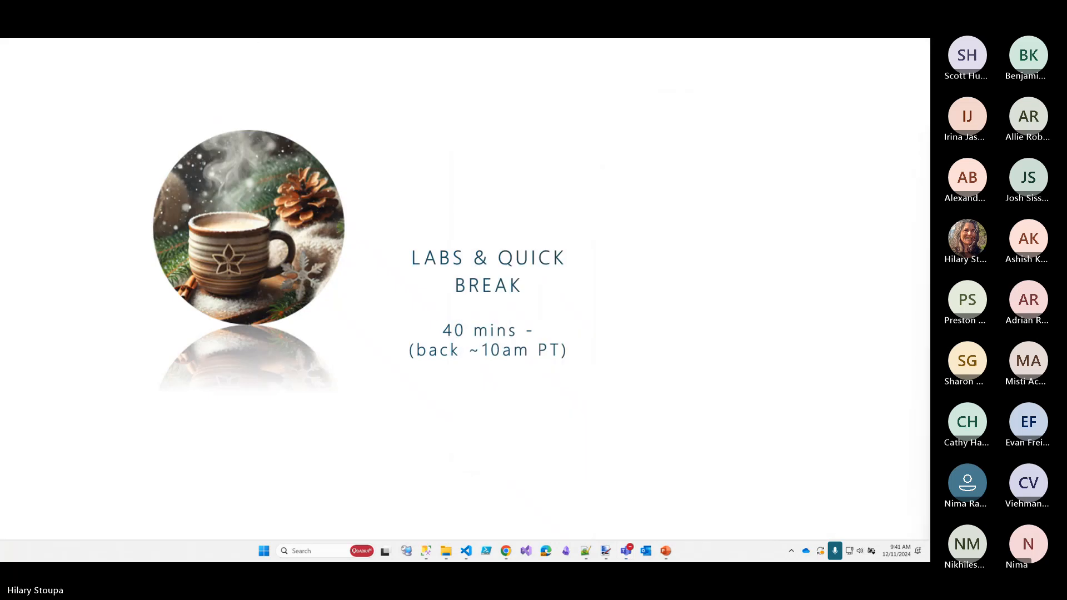
{"action": "key", "text": "ctrl+shift+m"}
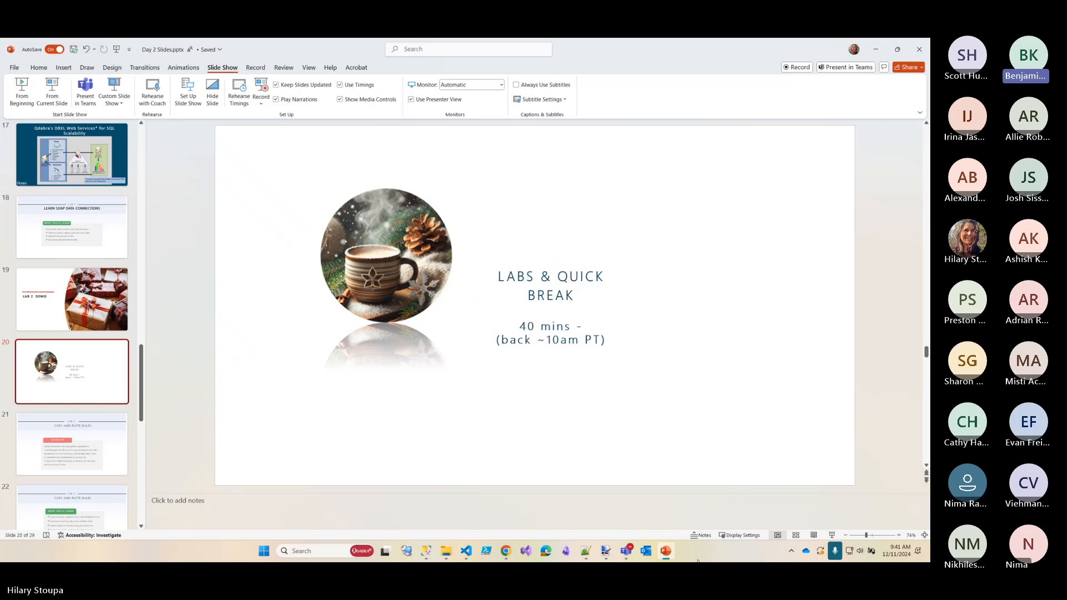
{"action": "left_click", "coordinate": [505, 553]}
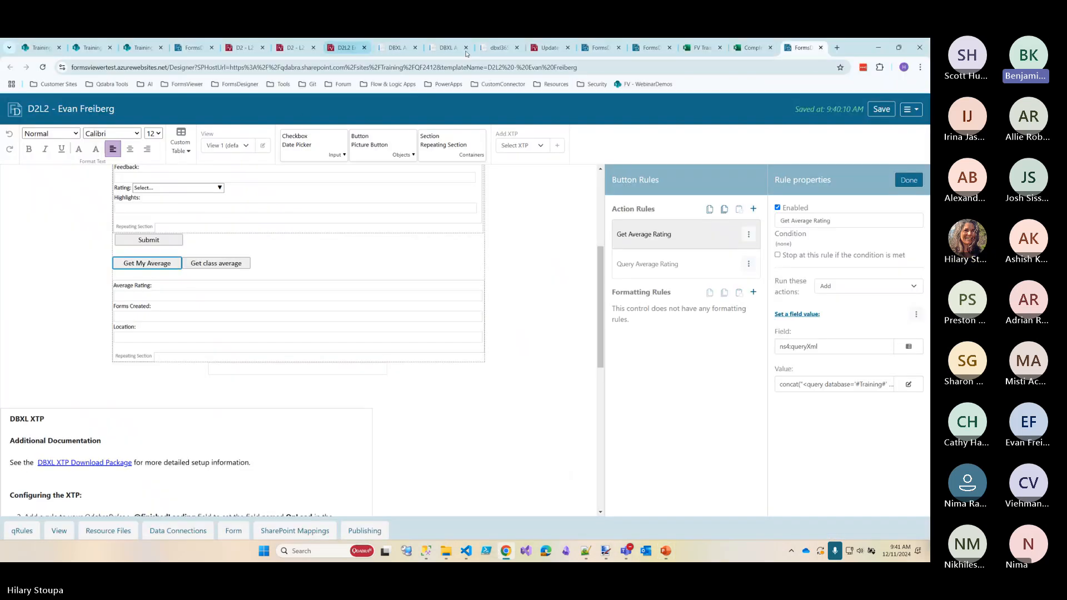
Switch from the D2L2 designer to the D2 - L2 HS design and close its DBXL XTP instructions.
{"action": "left_click", "coordinate": [820, 47]}
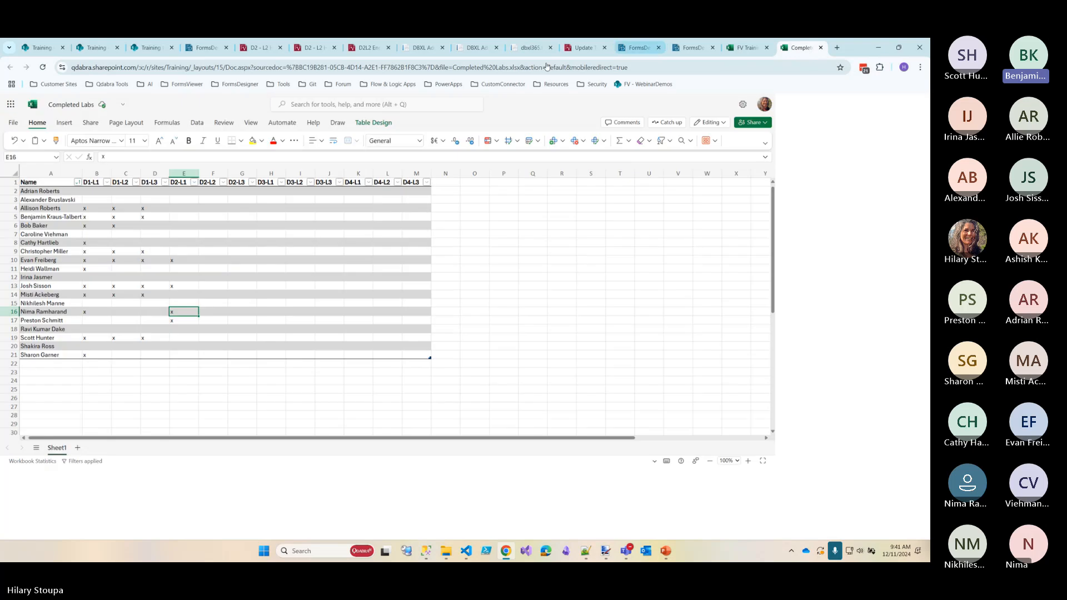
{"action": "left_click", "coordinate": [197, 47]}
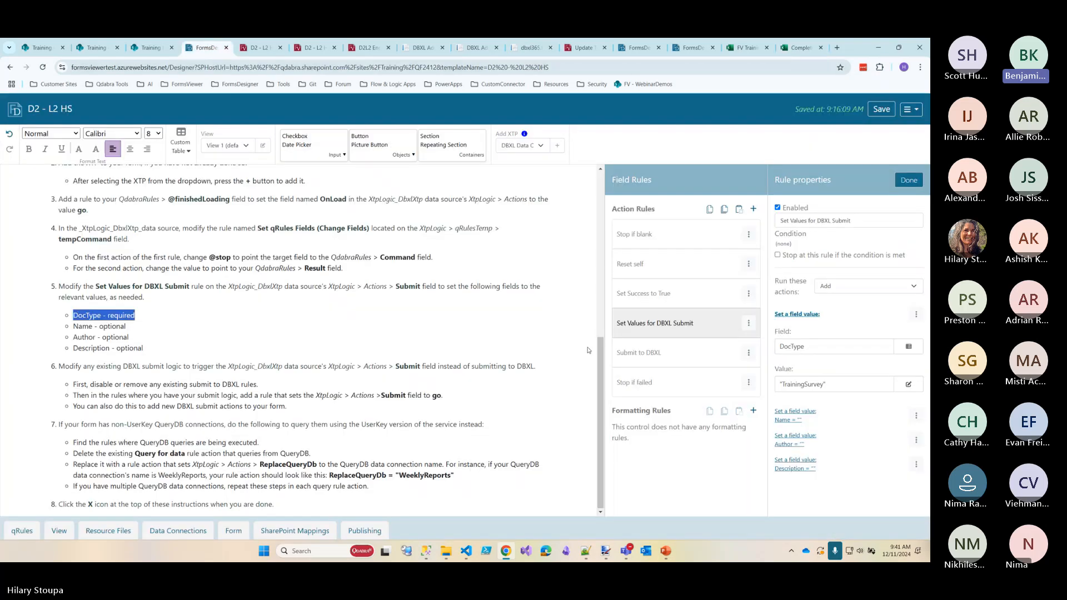
{"action": "left_click_drag", "start_coordinate": [600, 350], "coordinate": [555, 146]}
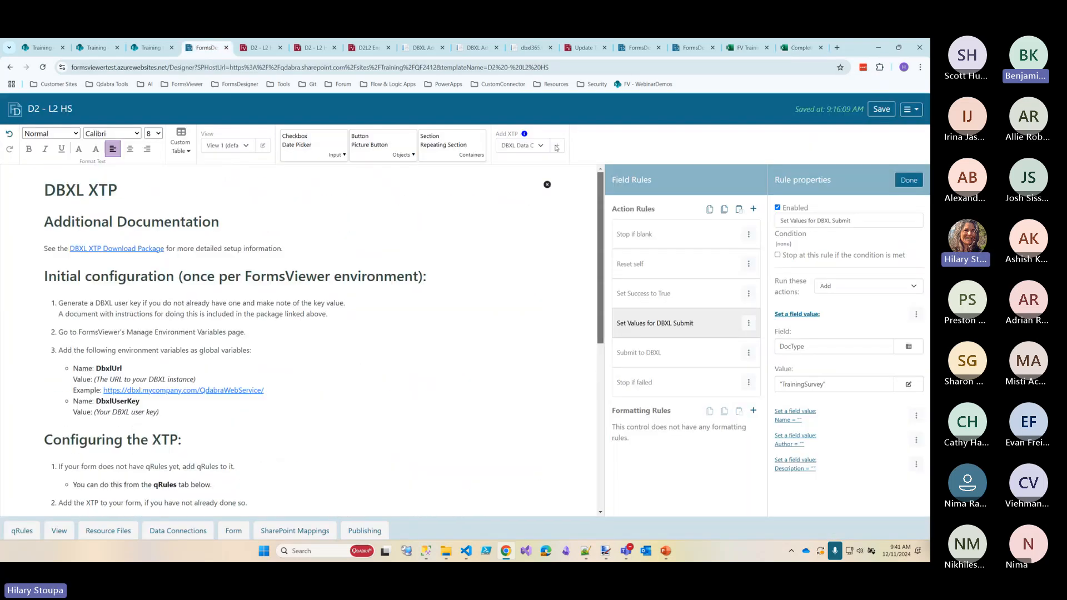
{"action": "left_click", "coordinate": [547, 185]}
Add blank lines below the Location field.
{"action": "scroll", "coordinate": [444, 414], "scroll_direction": "down", "scroll_amount": 3}
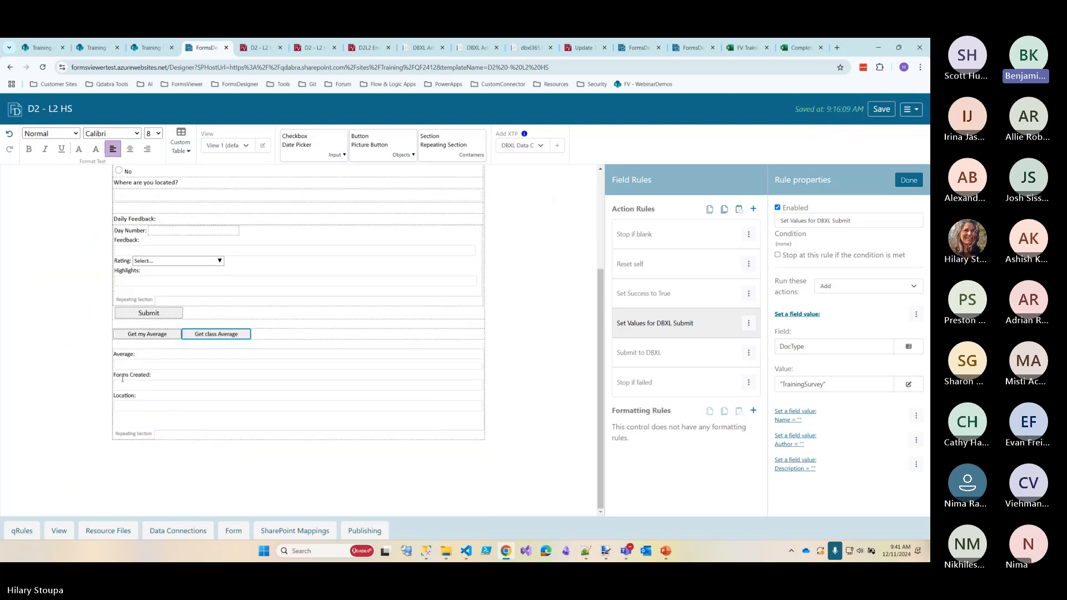
{"action": "left_click", "coordinate": [147, 416]}
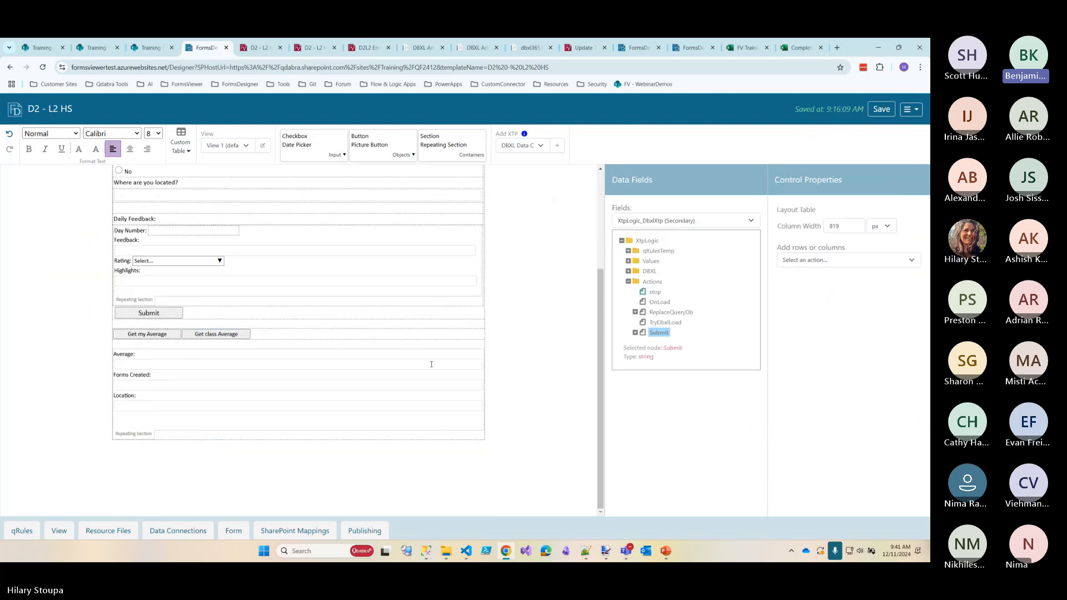
{"action": "key", "text": "Return"}
{"action": "key", "text": "Return"}
{"action": "key", "text": "Return"}
{"action": "key", "text": "Return"}
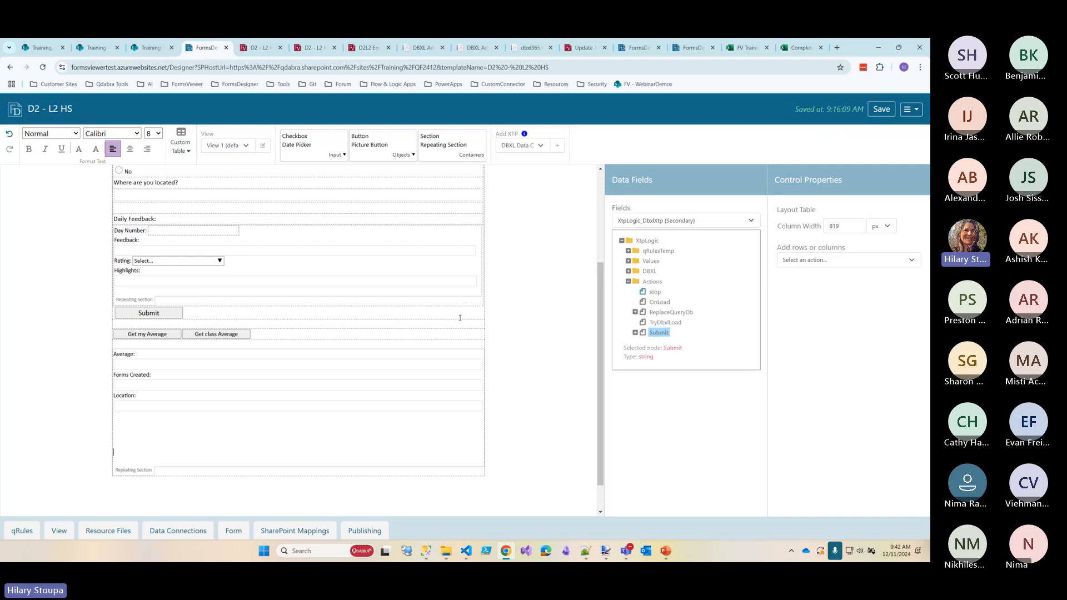
{"action": "left_click", "coordinate": [186, 426]}
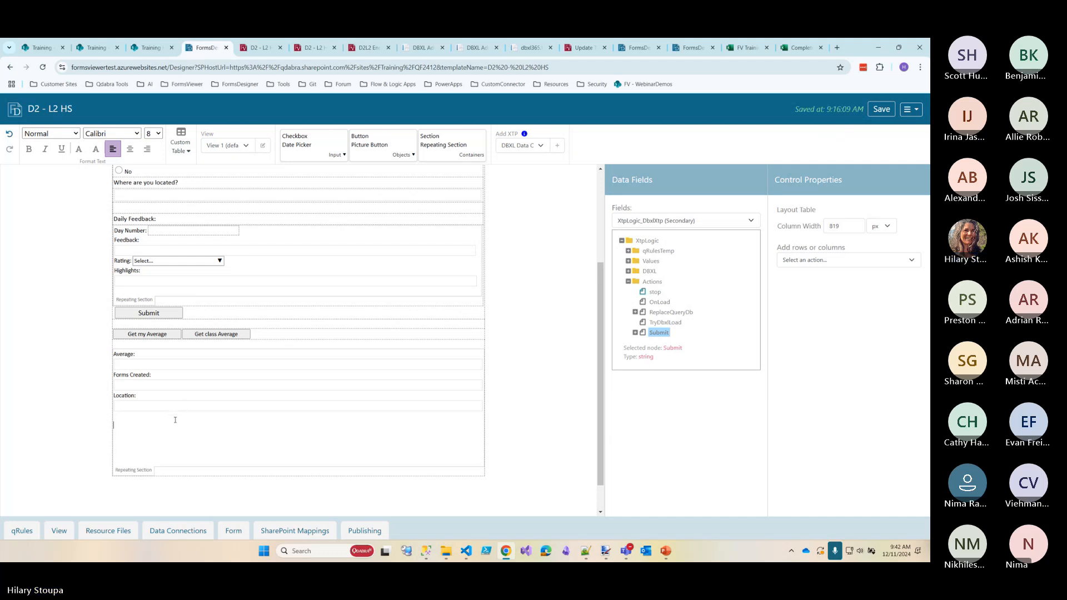
Inside the repeating section below Location, type the 'Avd:' and 'FC:' labels on separate lines.
{"action": "left_click", "coordinate": [147, 464]}
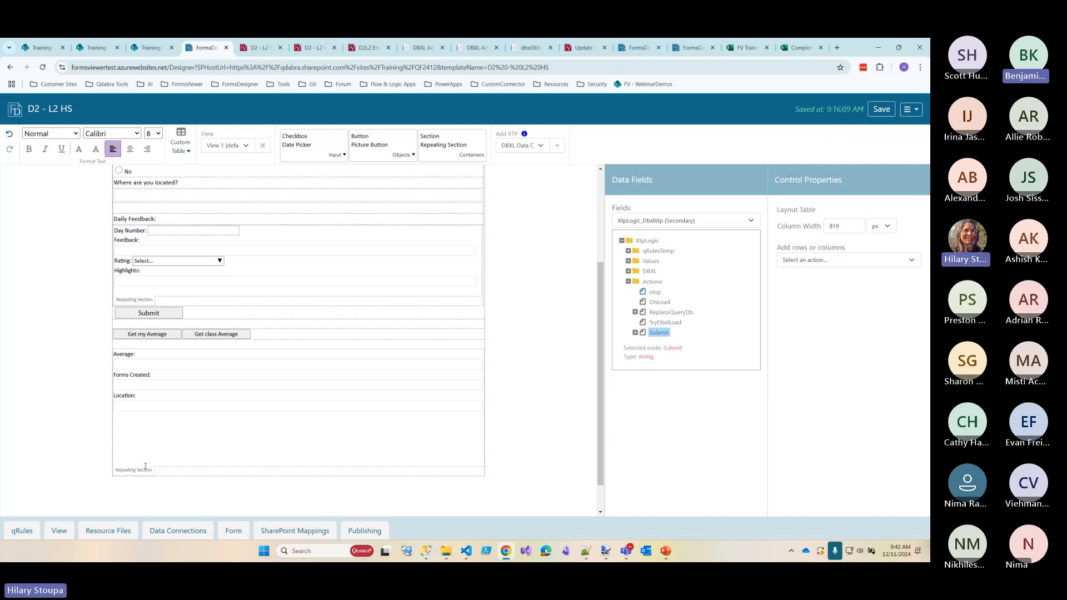
{"action": "left_click", "coordinate": [145, 474]}
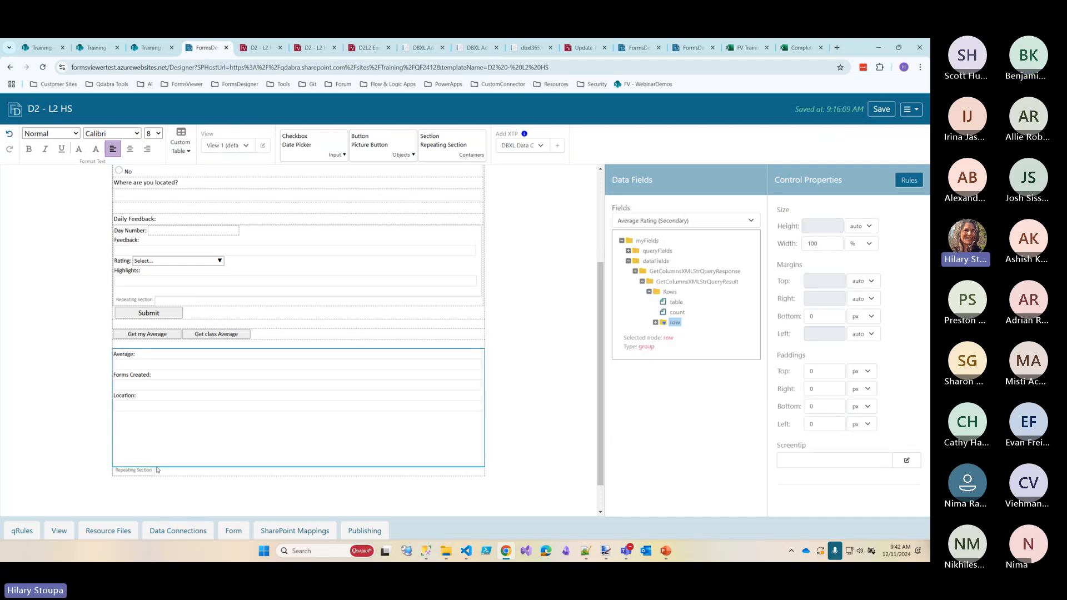
{"action": "left_click", "coordinate": [150, 429]}
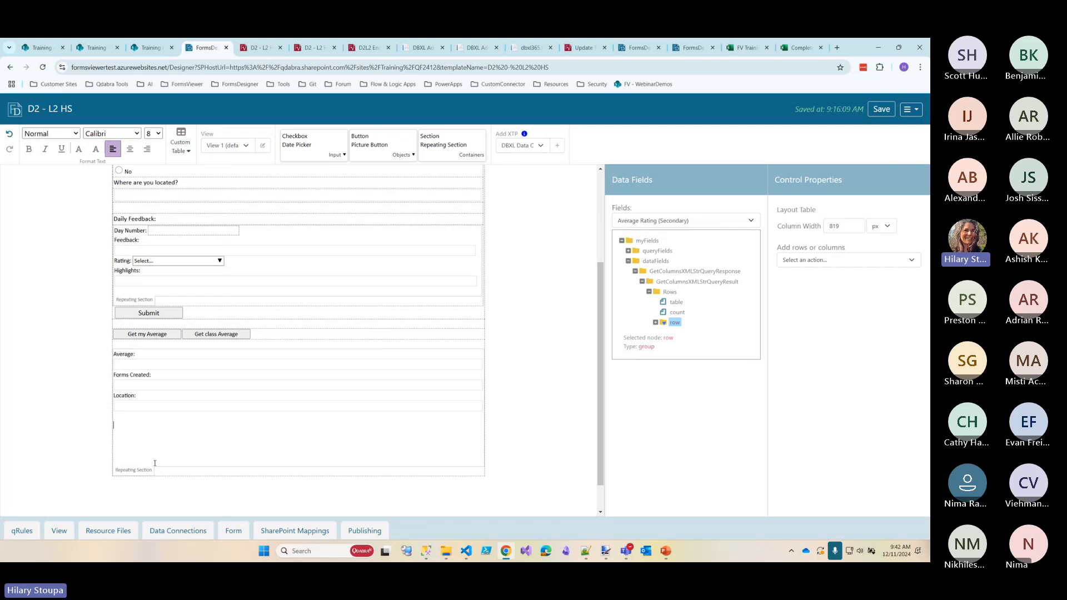
{"action": "left_click", "coordinate": [655, 322]}
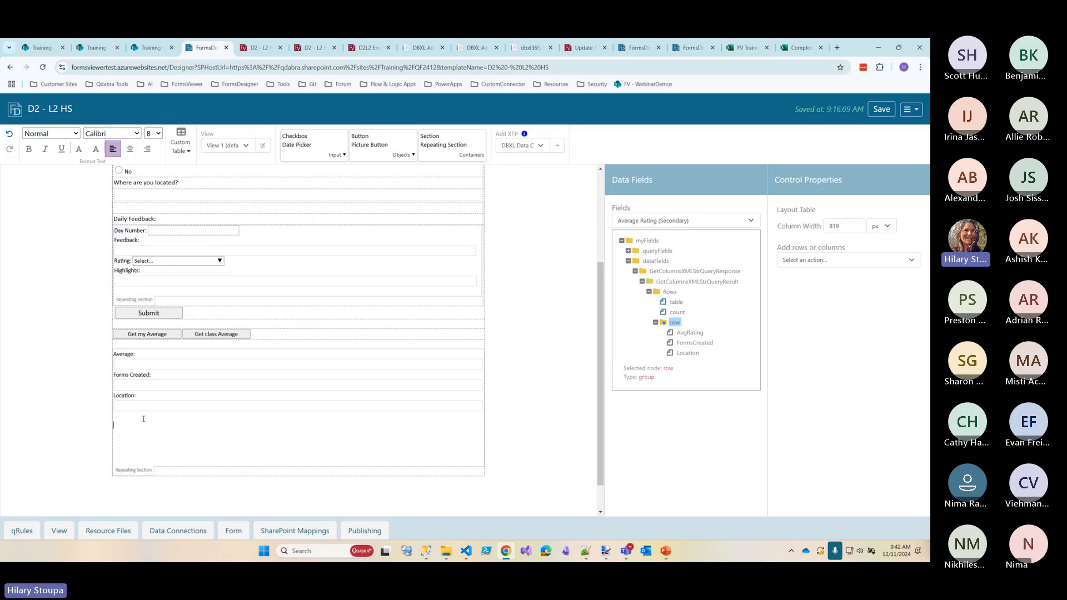
{"action": "type", "text": "Avd:"}
{"action": "key", "text": "Return"}
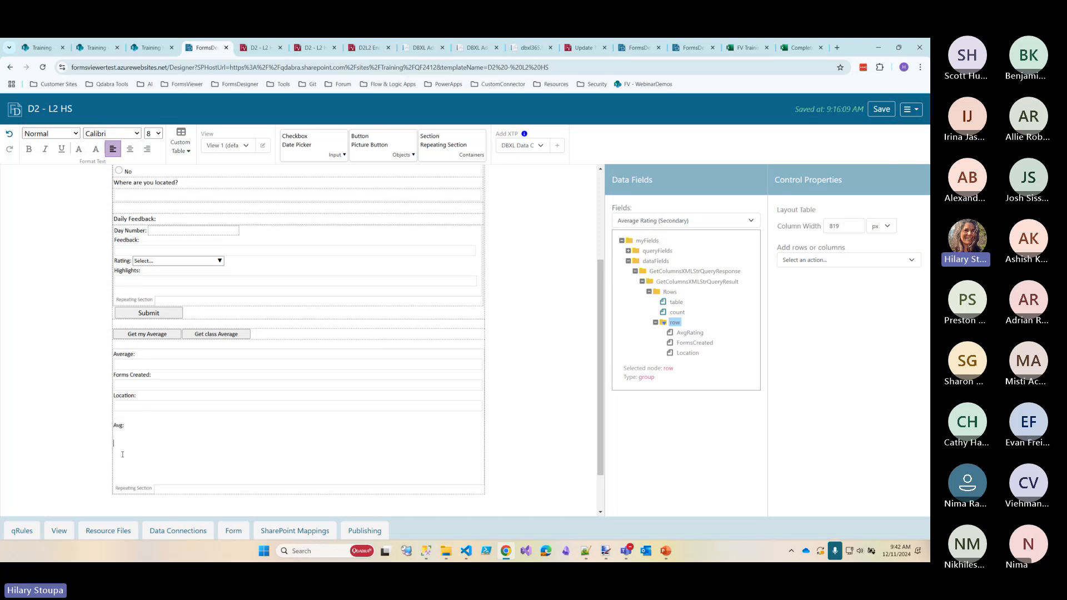
{"action": "type", "text": "FC:"}
{"action": "scroll", "coordinate": [123, 454], "scroll_direction": "down", "scroll_amount": 1}
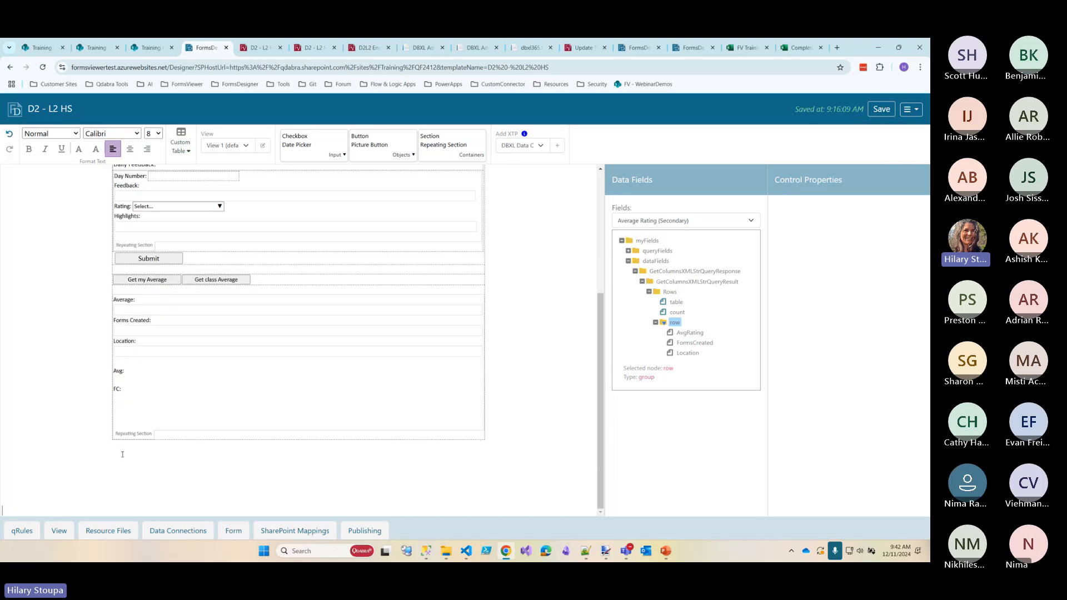
{"action": "left_click", "coordinate": [135, 404]}
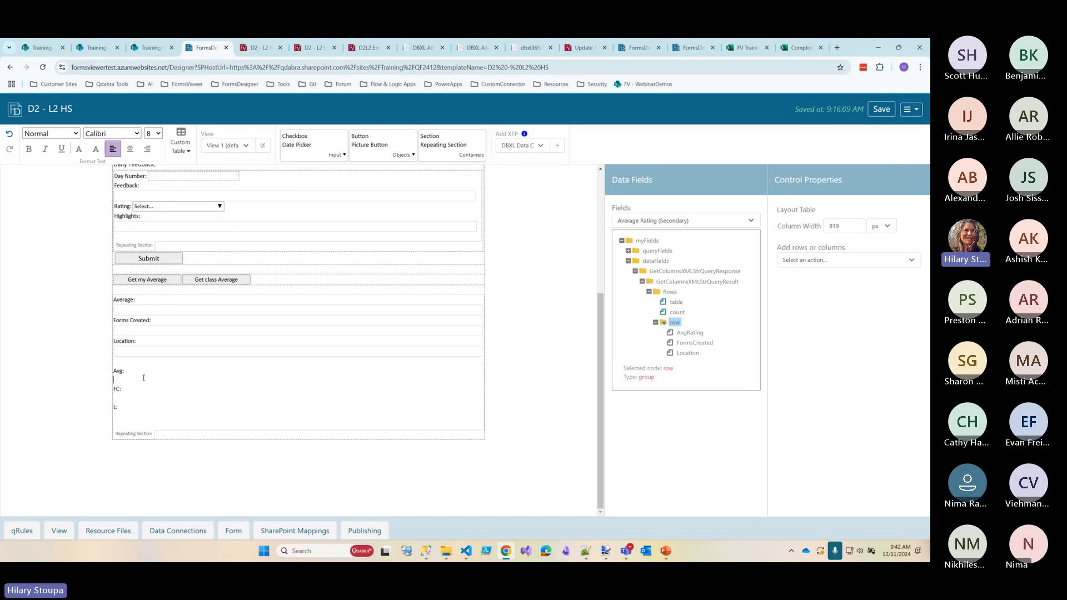
Browse the input control and object lists without inserting anything.
{"action": "left_click", "coordinate": [339, 155]}
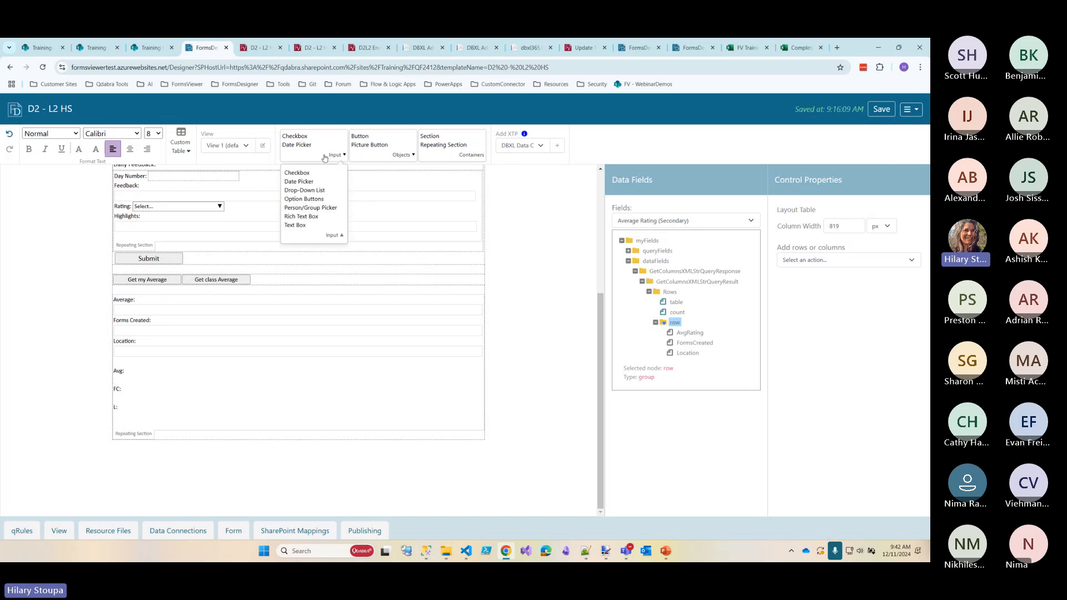
{"action": "left_click", "coordinate": [302, 227]}
{"action": "left_click", "coordinate": [405, 155]}
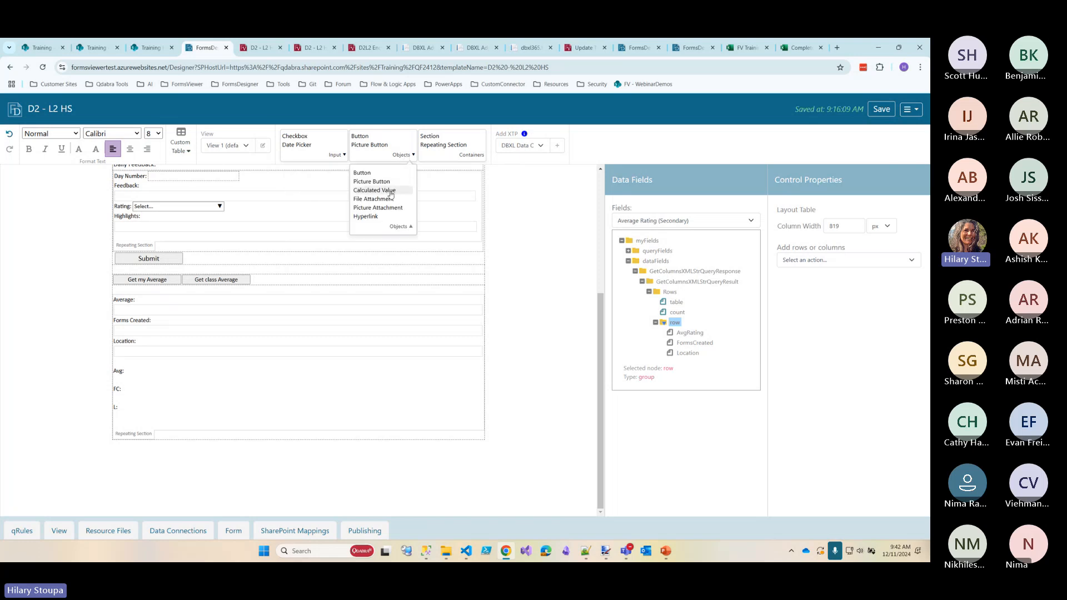
Insert a text box on a new line under Avg: and bind it to AvgRating.
{"action": "left_click", "coordinate": [121, 381]}
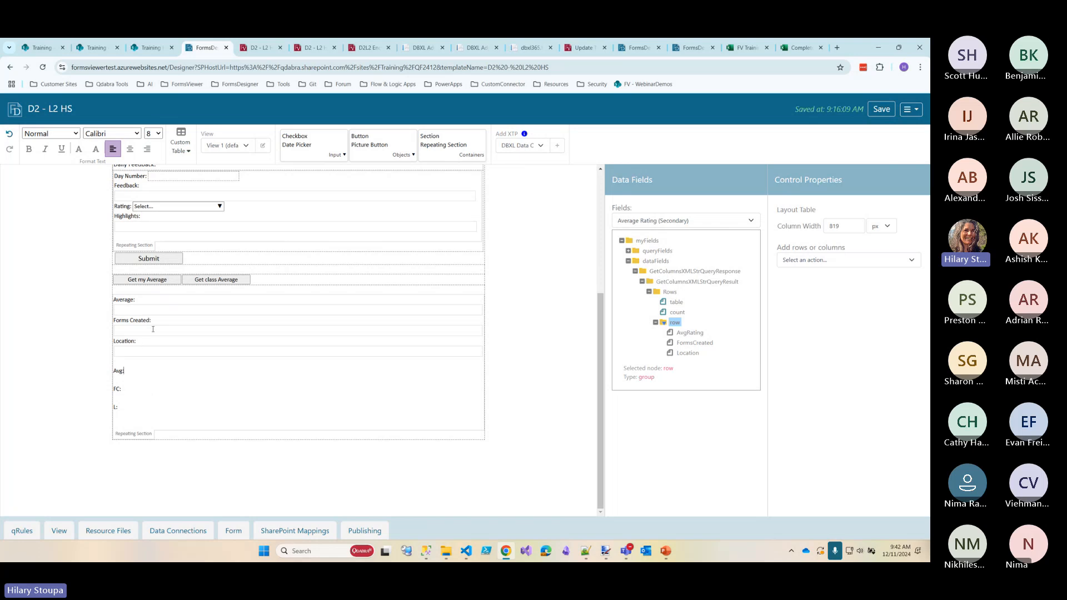
{"action": "key", "text": "Return"}
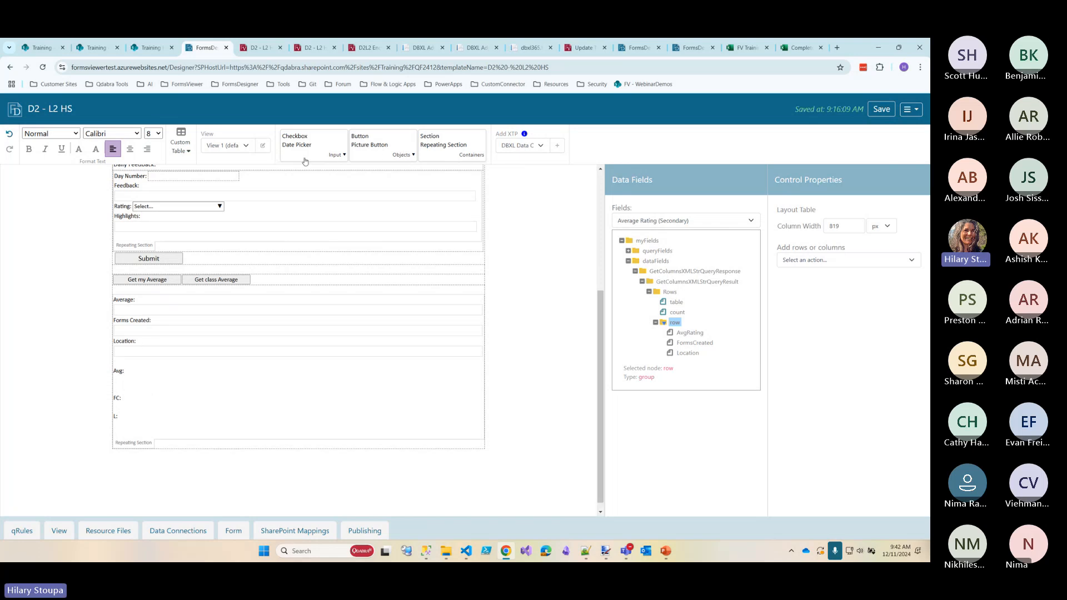
{"action": "left_click", "coordinate": [344, 155]}
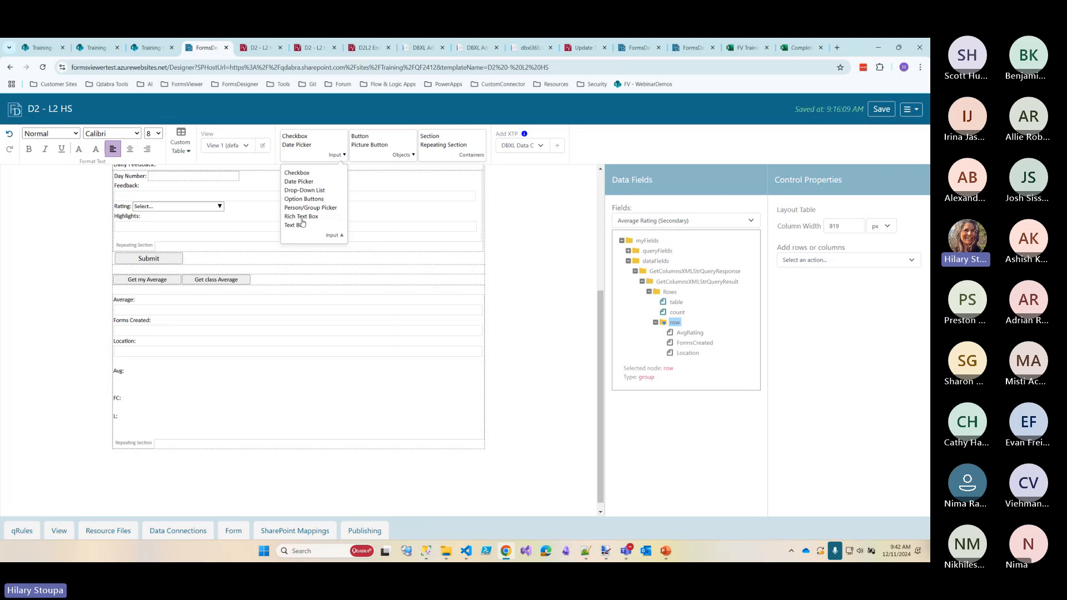
{"action": "left_click", "coordinate": [303, 223]}
{"action": "left_click", "coordinate": [692, 332]}
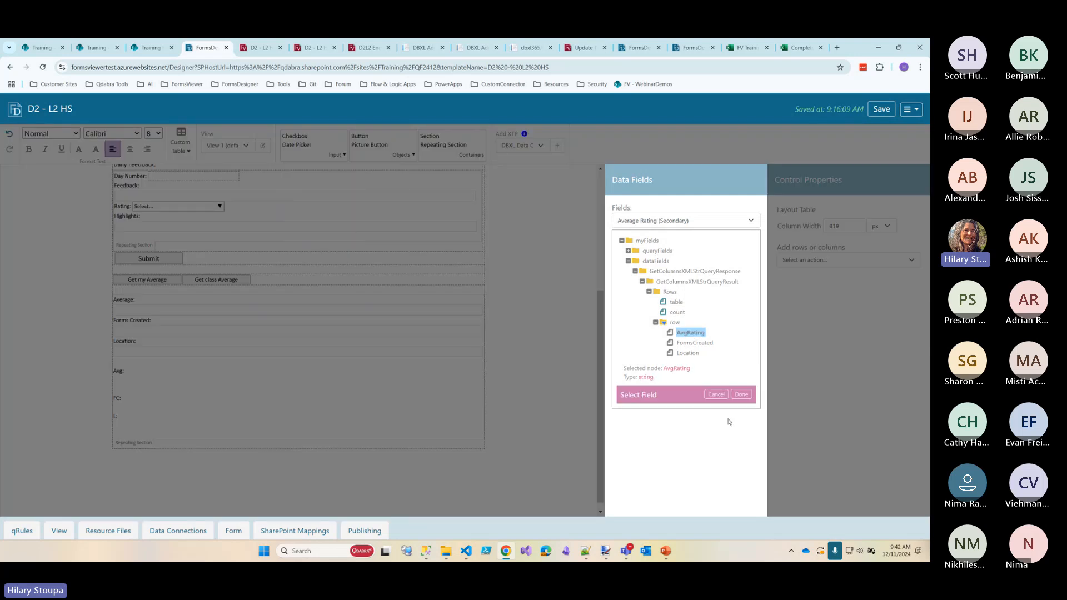
{"action": "left_click", "coordinate": [741, 394]}
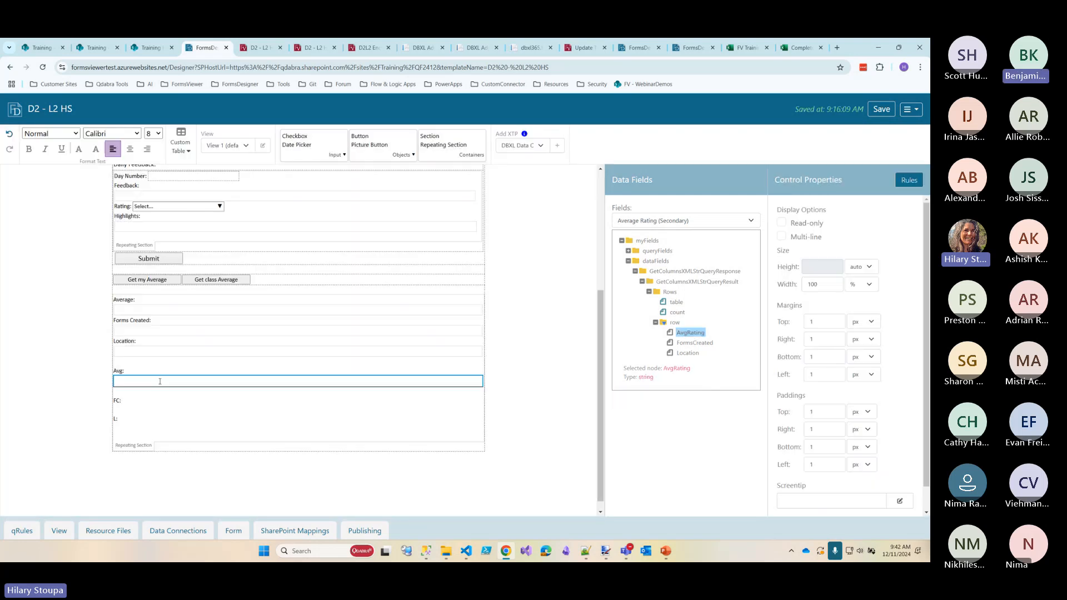
Set the insertion point in the cell below FC: and open the Objects list.
{"action": "left_click", "coordinate": [115, 402]}
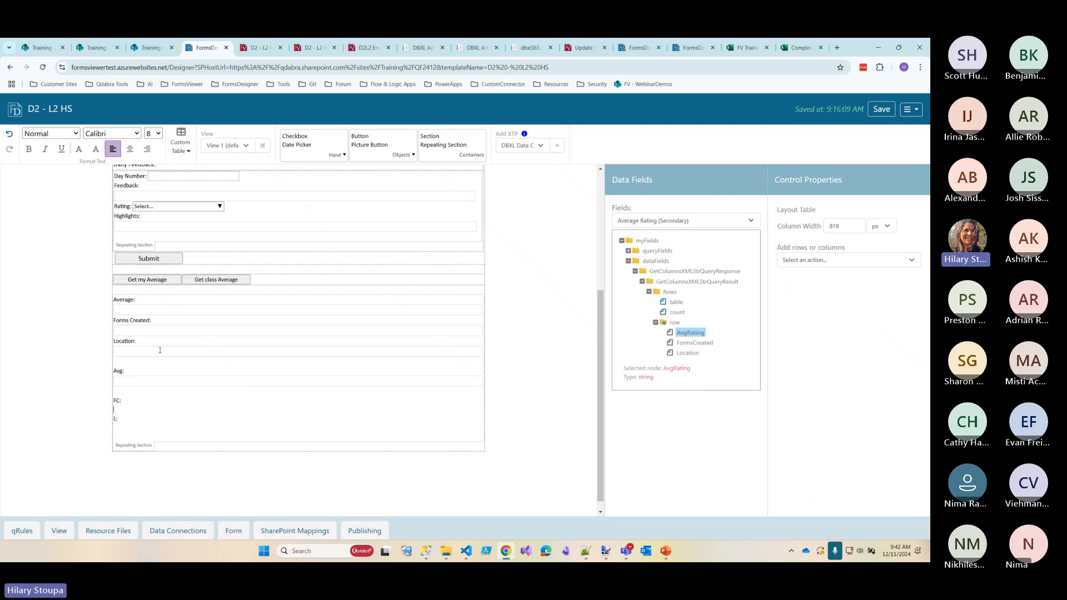
{"action": "left_click", "coordinate": [164, 310]}
{"action": "left_click", "coordinate": [135, 407]}
{"action": "left_click", "coordinate": [412, 154]}
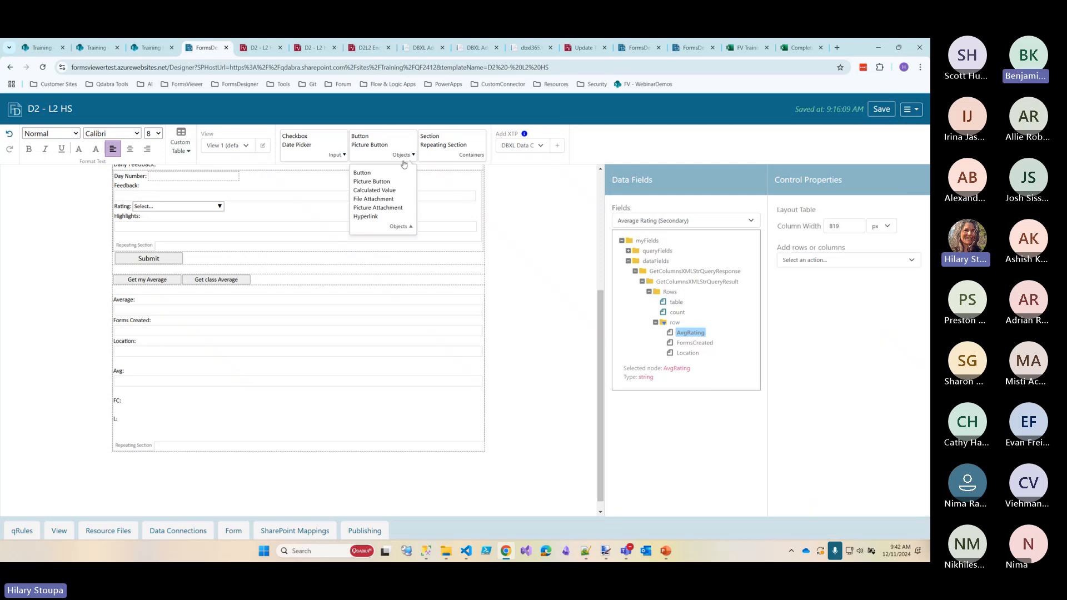
Insert a calculated value below FC: whose formula is the FormsCreated field.
{"action": "left_click", "coordinate": [381, 191]}
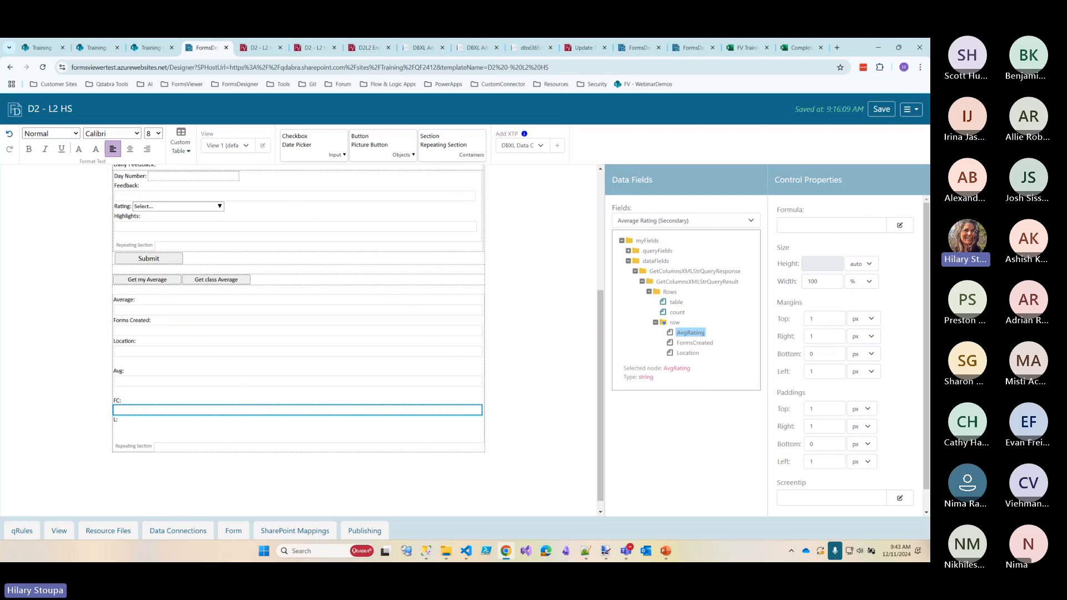
{"action": "left_click", "coordinate": [900, 225]}
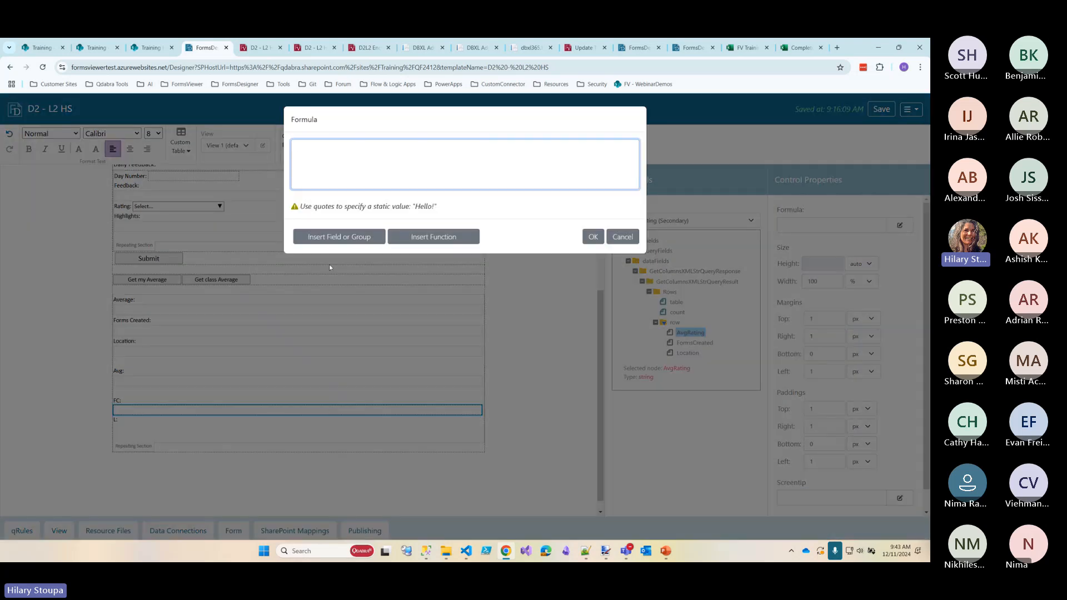
{"action": "left_click", "coordinate": [340, 237]}
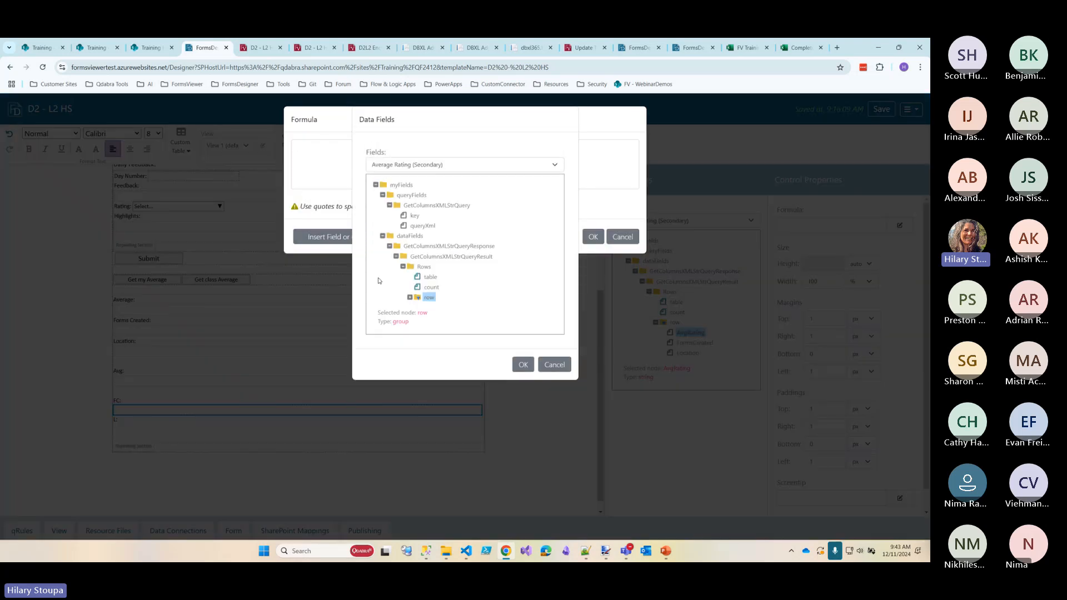
{"action": "left_click", "coordinate": [408, 298]}
{"action": "left_click", "coordinate": [449, 318]}
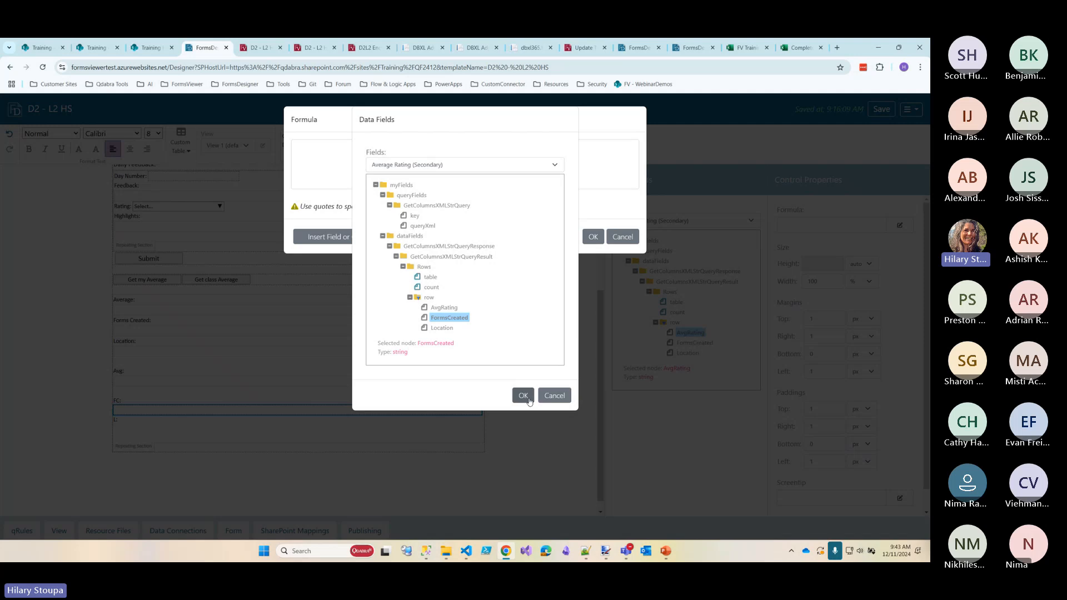
{"action": "left_click", "coordinate": [528, 396]}
{"action": "left_click", "coordinate": [593, 237]}
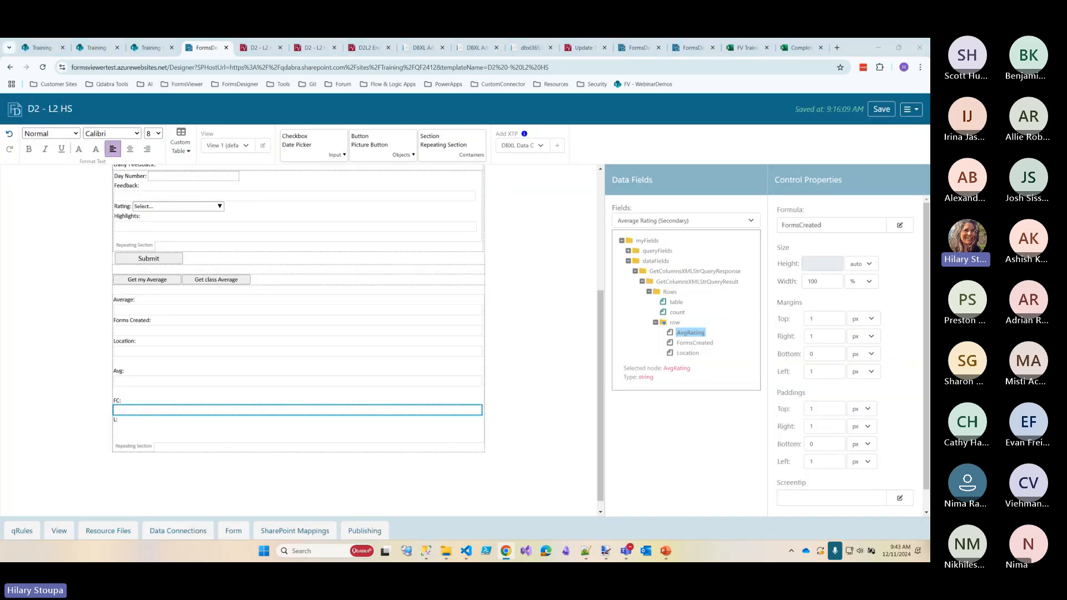
Select the Avg, FC and L rows, then all of the form's content.
{"action": "left_click", "coordinate": [157, 392]}
{"action": "left_click", "coordinate": [143, 414]}
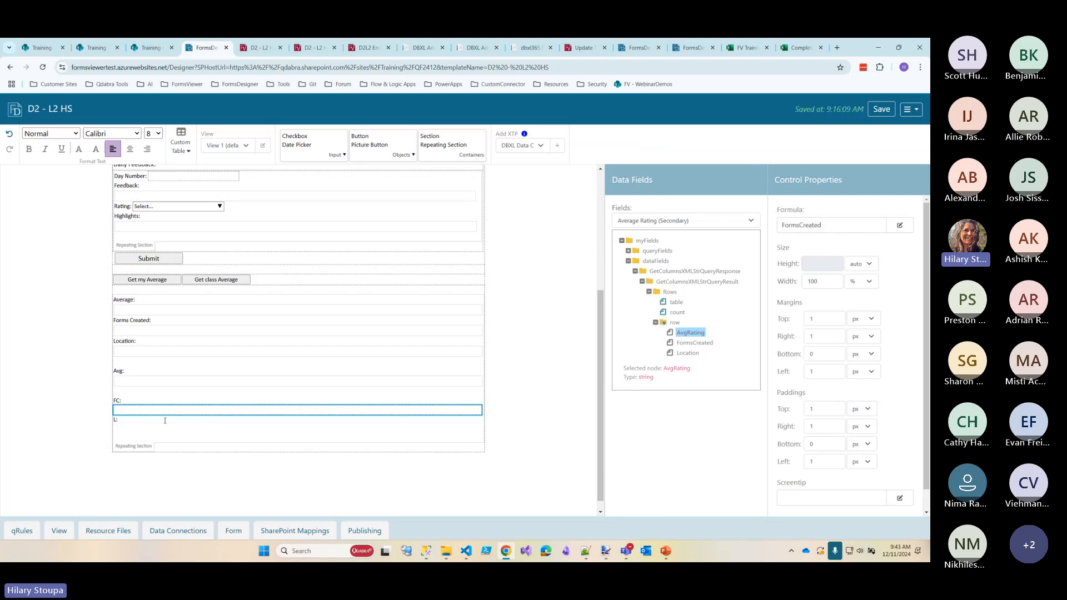
{"action": "left_click", "coordinate": [152, 388]}
{"action": "left_click", "coordinate": [146, 382]}
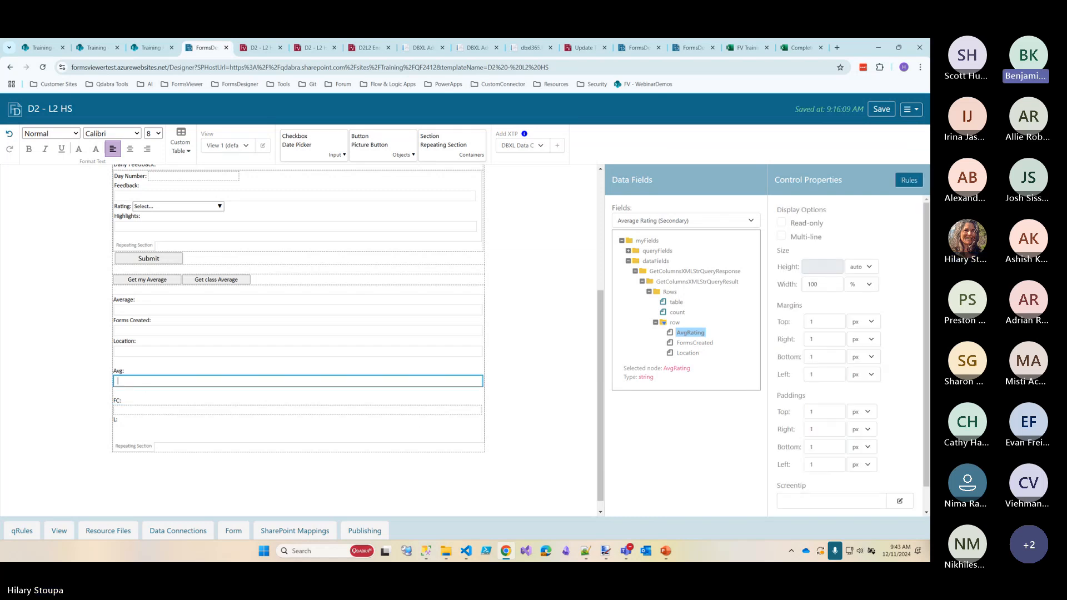
{"action": "left_click_drag", "start_coordinate": [125, 428], "coordinate": [101, 369]}
{"action": "left_click", "coordinate": [157, 411]}
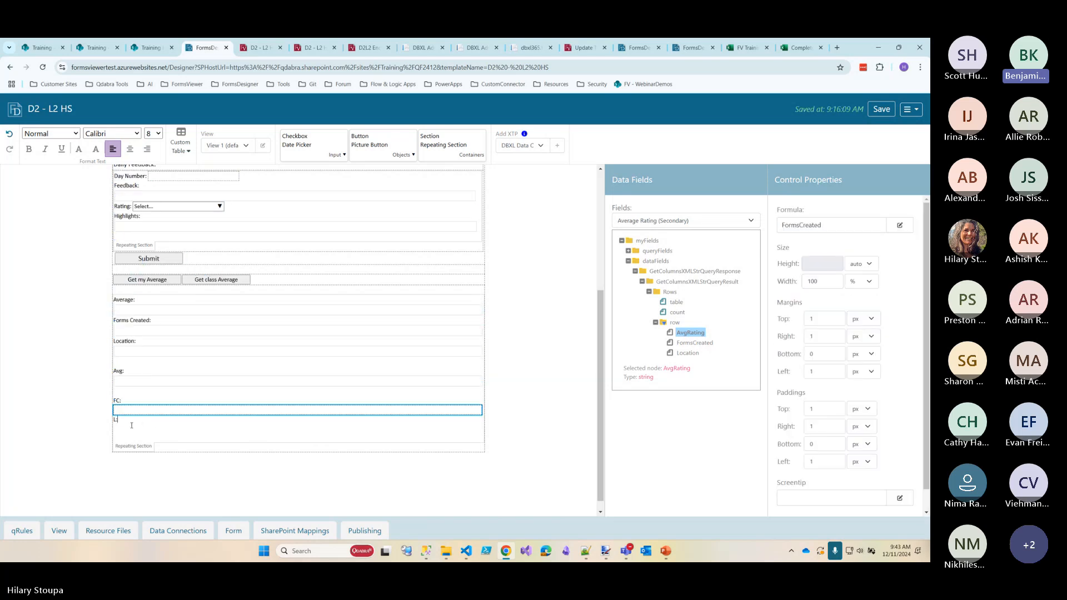
{"action": "left_click_drag", "start_coordinate": [132, 424], "coordinate": [117, 381]}
{"action": "key", "text": "ctrl+a"}
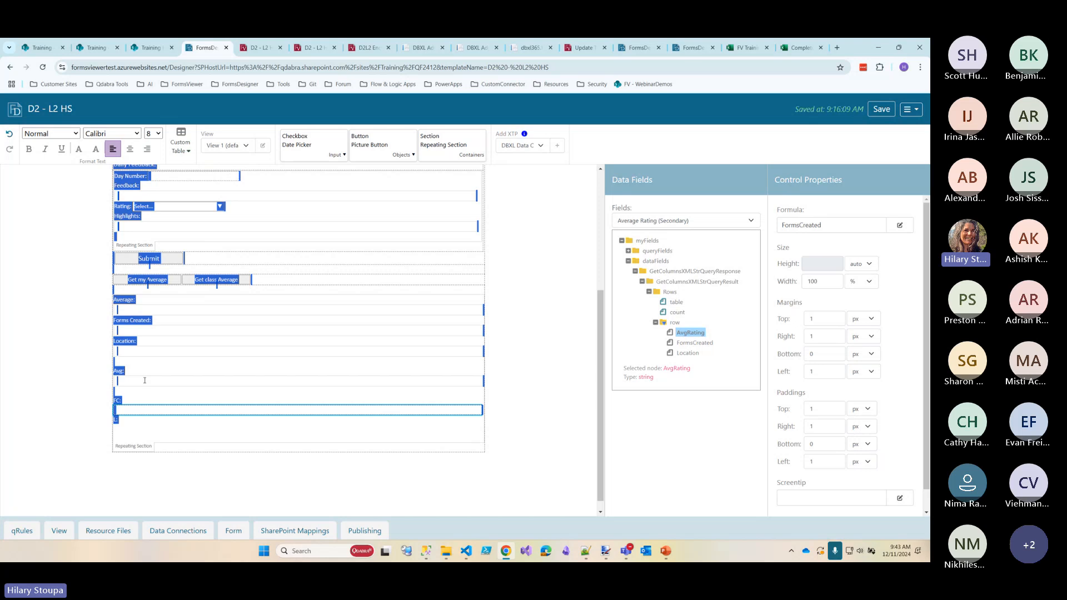
Delete the FC calculated value and select the Avg, FC and L rows.
{"action": "key", "text": "Delete"}
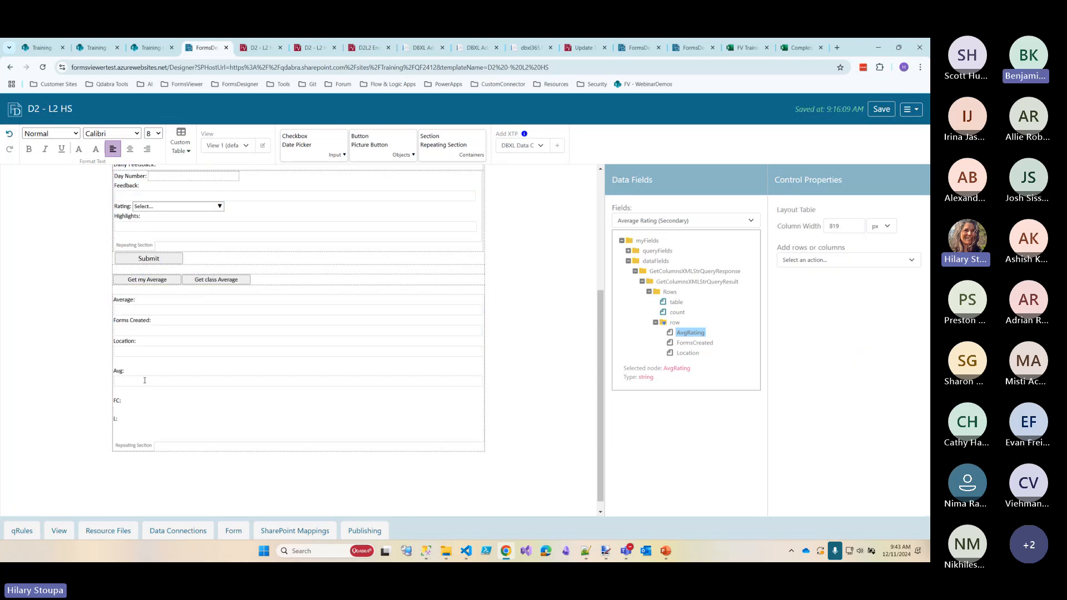
{"action": "left_click_drag", "start_coordinate": [136, 423], "coordinate": [121, 394]}
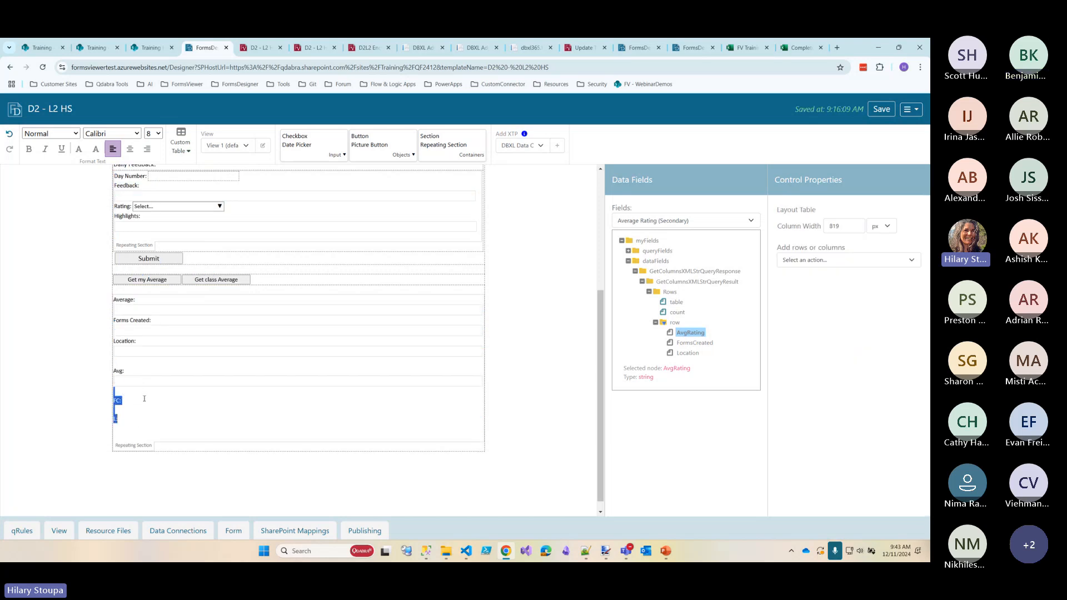
{"action": "left_click", "coordinate": [131, 383]}
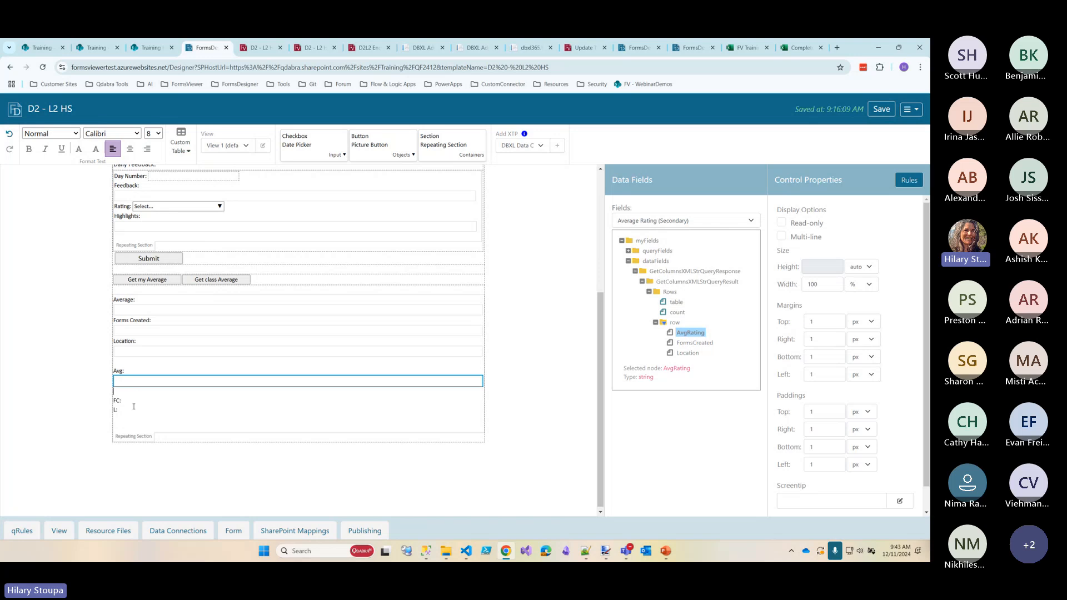
{"action": "left_click_drag", "start_coordinate": [133, 406], "coordinate": [119, 380]}
Remove the Avg: label and its empty line, undoing once to bring back the Location box.
{"action": "left_click", "coordinate": [165, 383]}
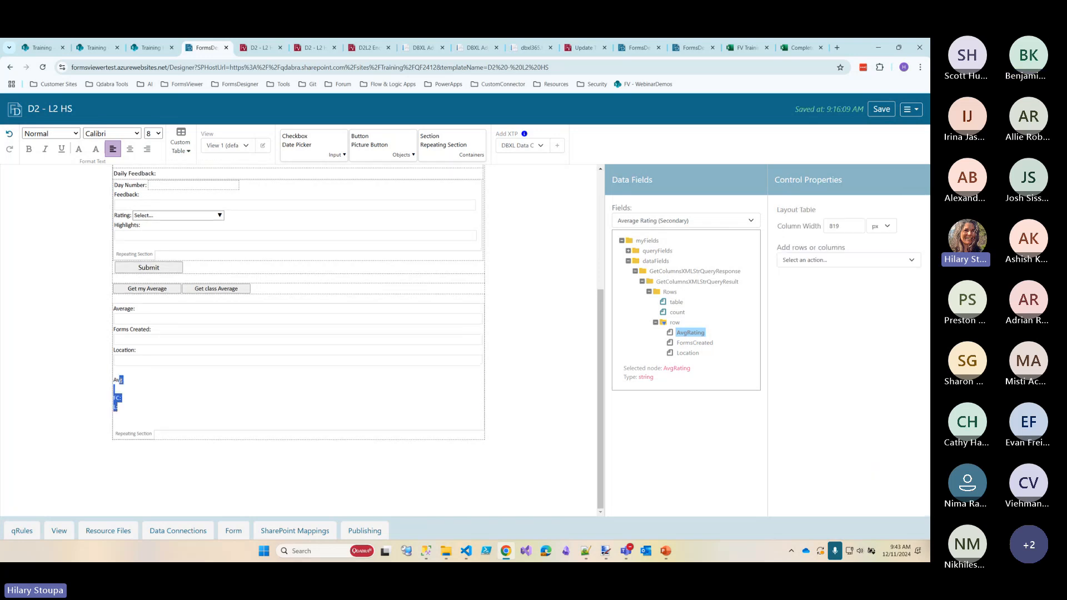
{"action": "left_click", "coordinate": [123, 380]}
{"action": "key", "text": "BackSpace"}
{"action": "key", "text": "BackSpace"}
{"action": "key", "text": "BackSpace"}
{"action": "key", "text": "BackSpace"}
{"action": "key", "text": "BackSpace"}
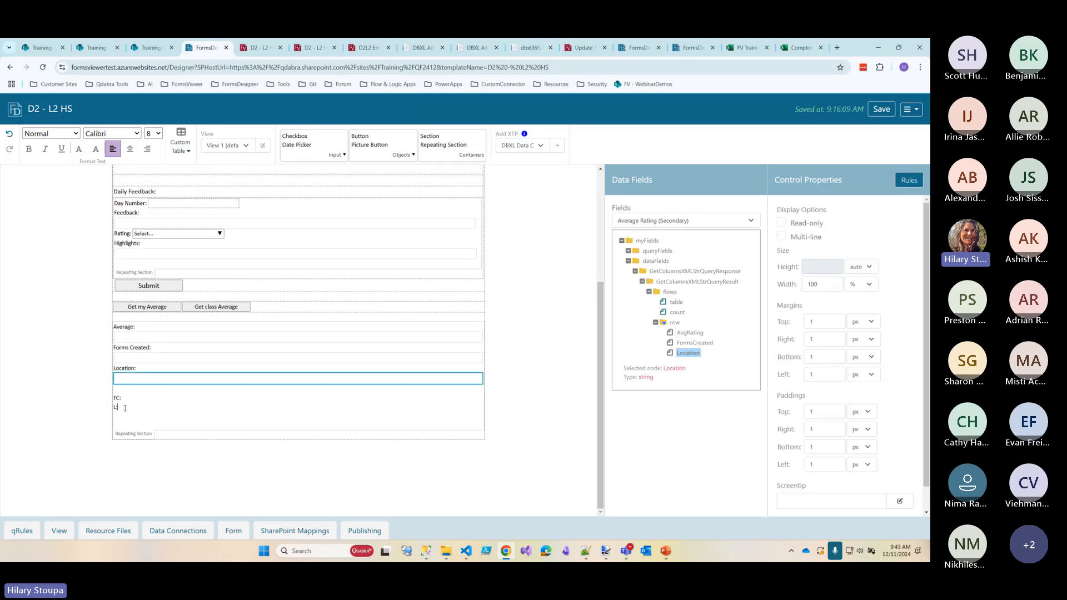
{"action": "key", "text": "BackSpace"}
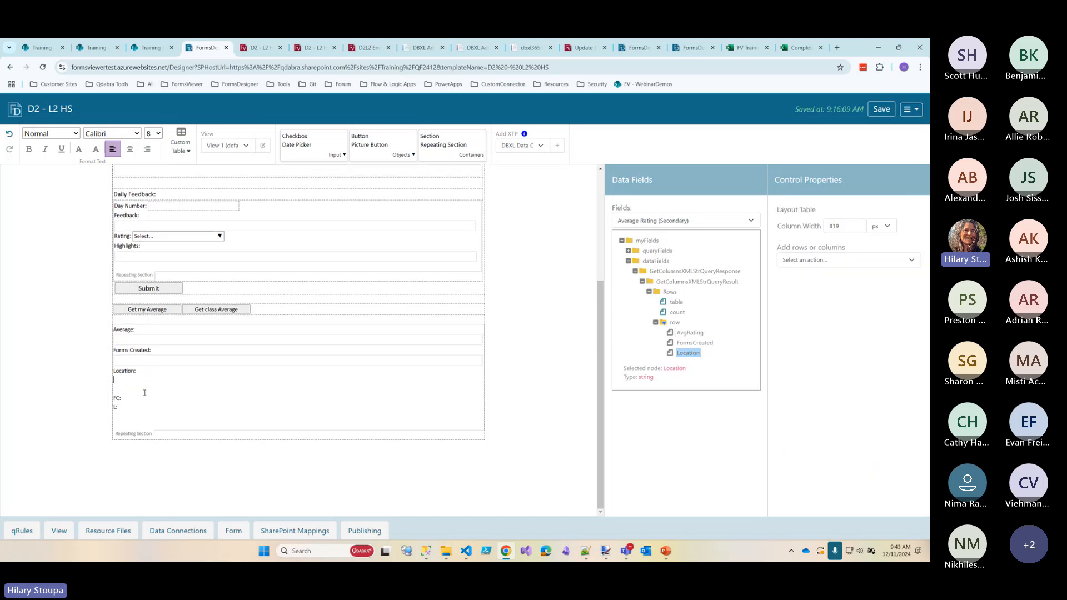
{"action": "key", "text": "ctrl+z"}
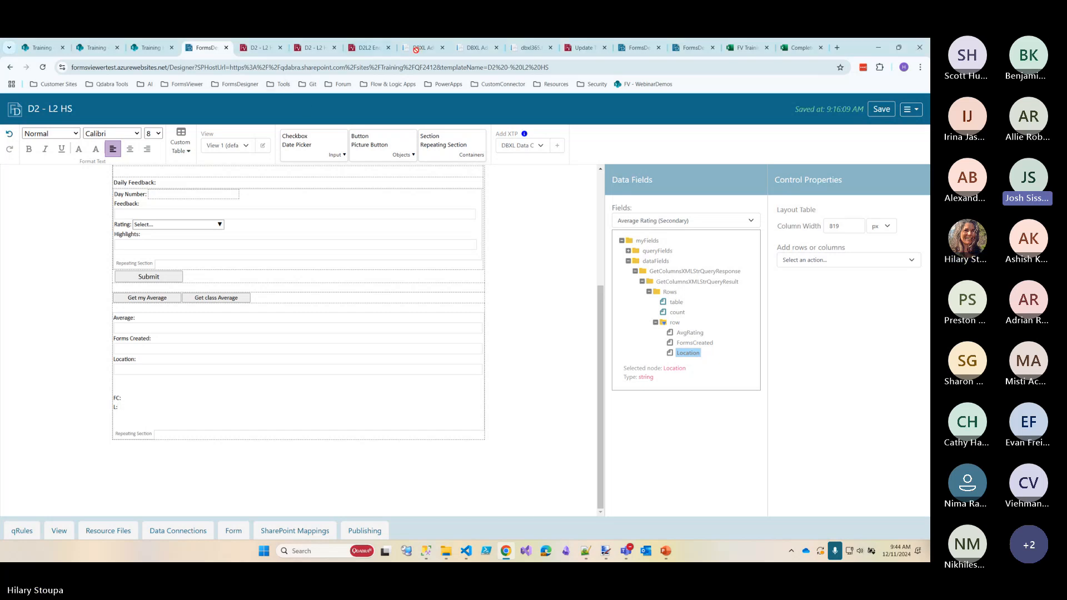
{"action": "double_click", "coordinate": [859, 54]}
On the DBXL Admin page, change the query's table to vw_AverageClassRating.
{"action": "left_click", "coordinate": [555, 95]}
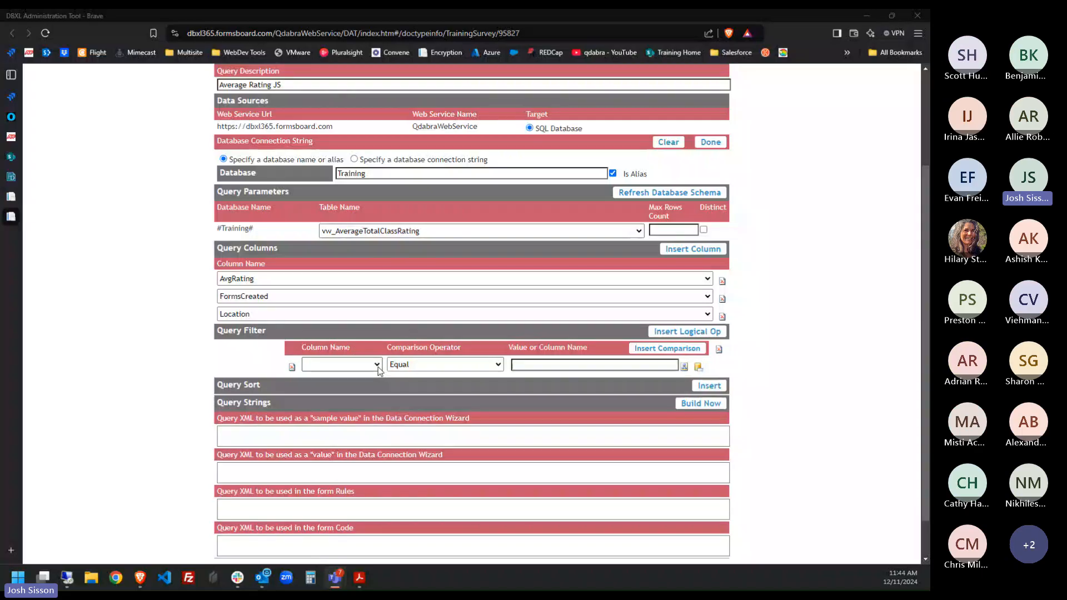
{"action": "left_click", "coordinate": [378, 365]}
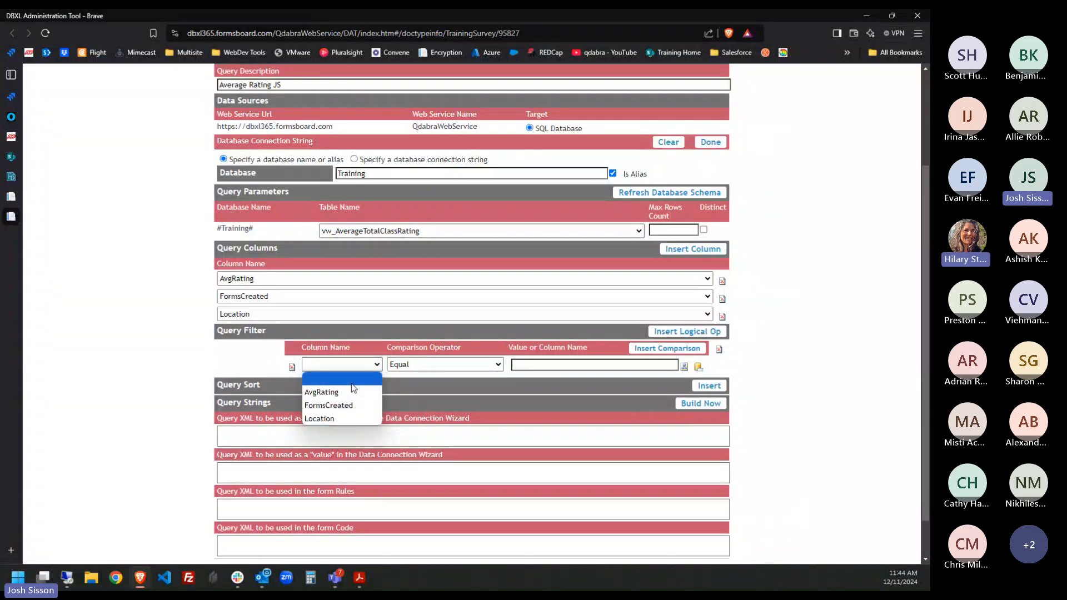
{"action": "left_click", "coordinate": [256, 352]}
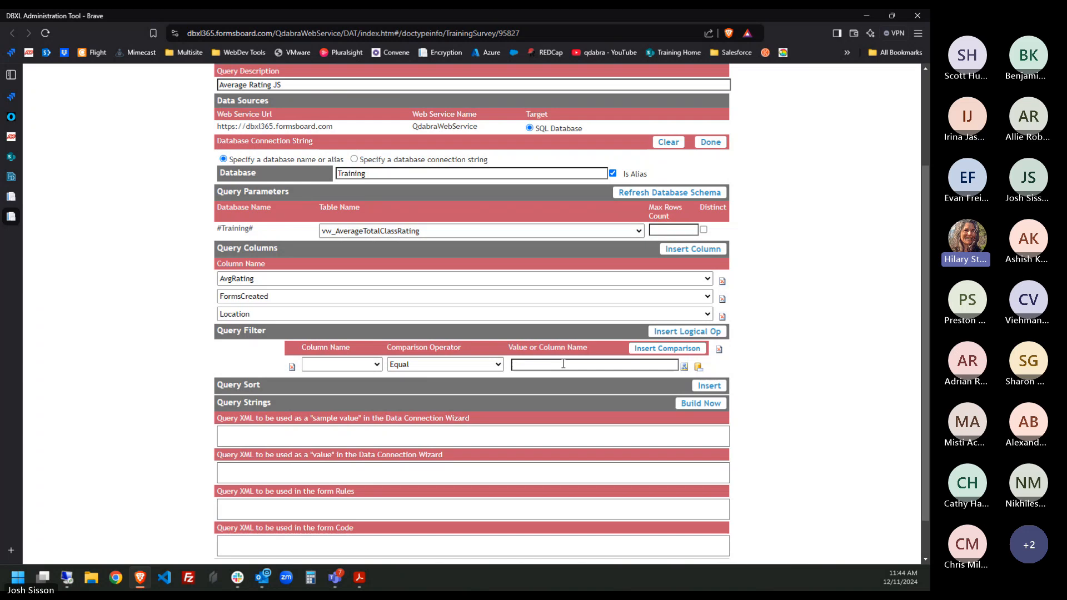
{"action": "scroll", "coordinate": [258, 372], "scroll_direction": "up", "scroll_amount": 1}
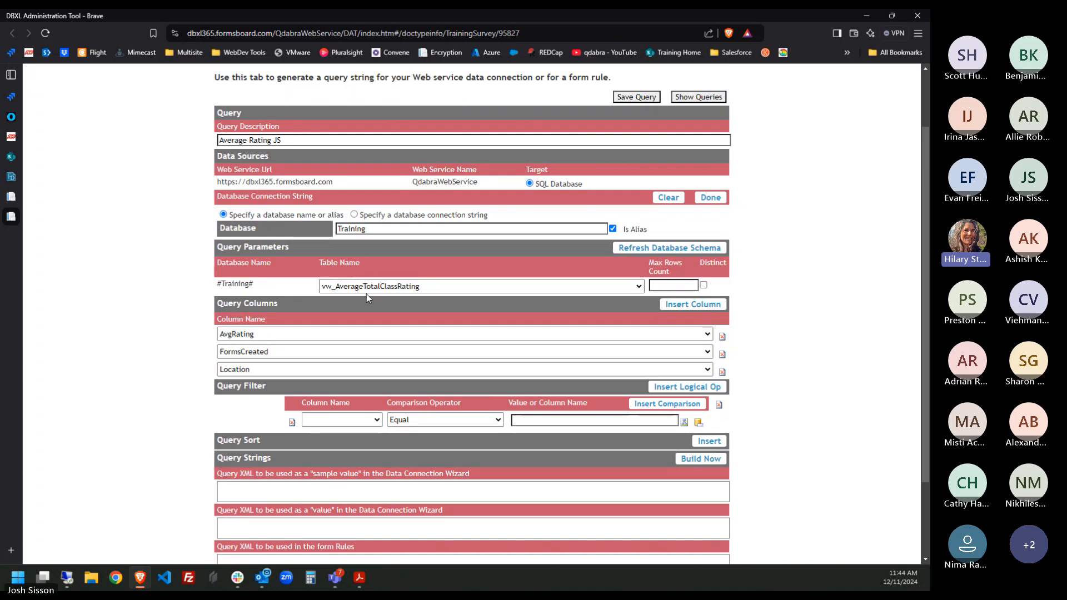
{"action": "left_click", "coordinate": [638, 286]}
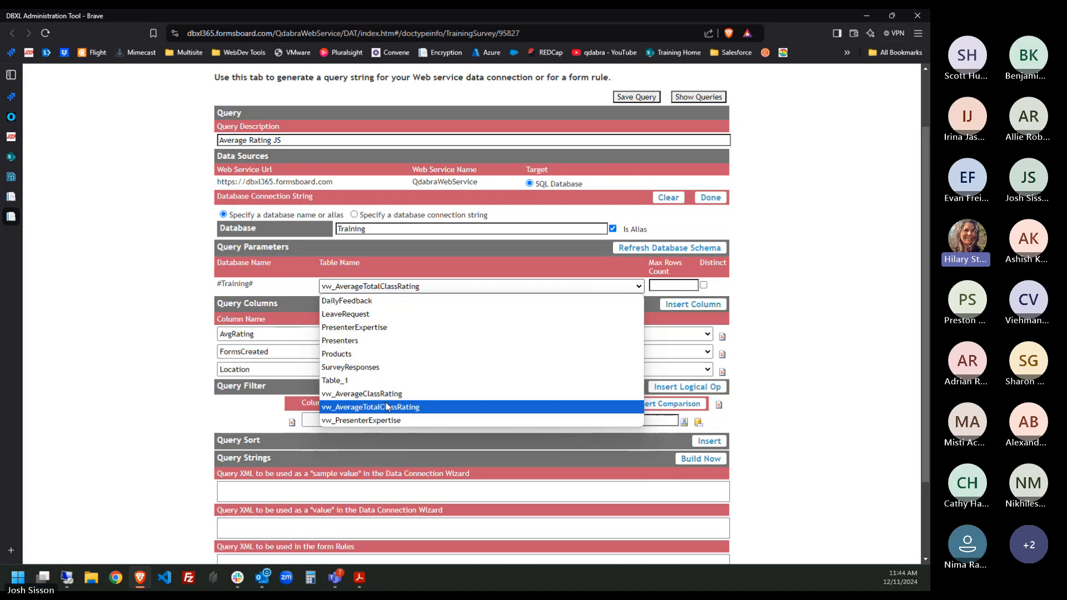
{"action": "left_click", "coordinate": [384, 393]}
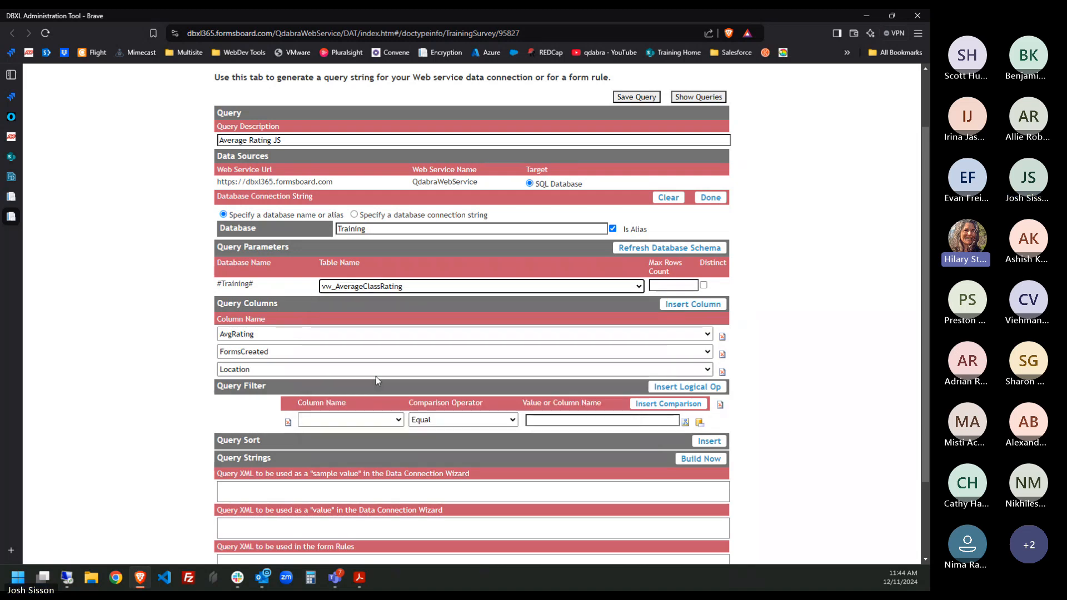
Filter the query on the UserName column equal to the form field my:UserName.
{"action": "left_click", "coordinate": [395, 420]}
{"action": "left_click", "coordinate": [322, 540]}
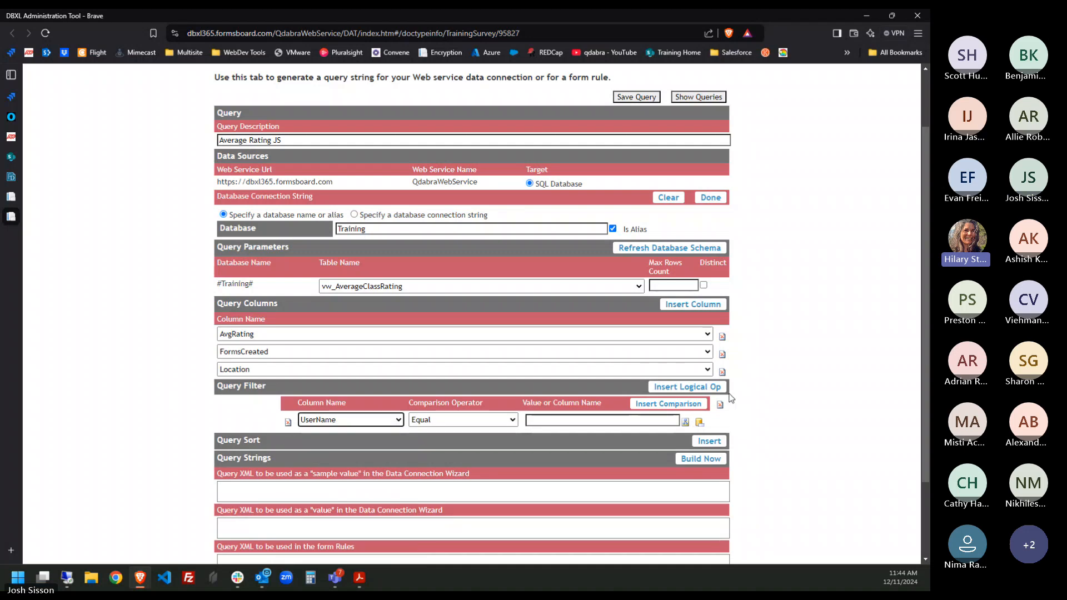
{"action": "left_click", "coordinate": [686, 421]}
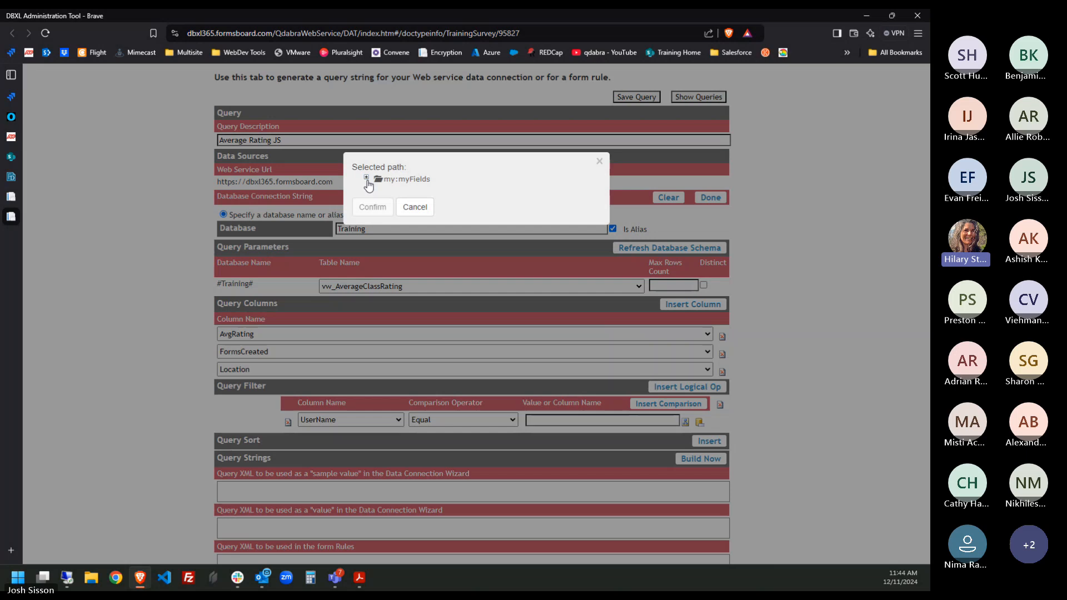
{"action": "left_click", "coordinate": [366, 179]}
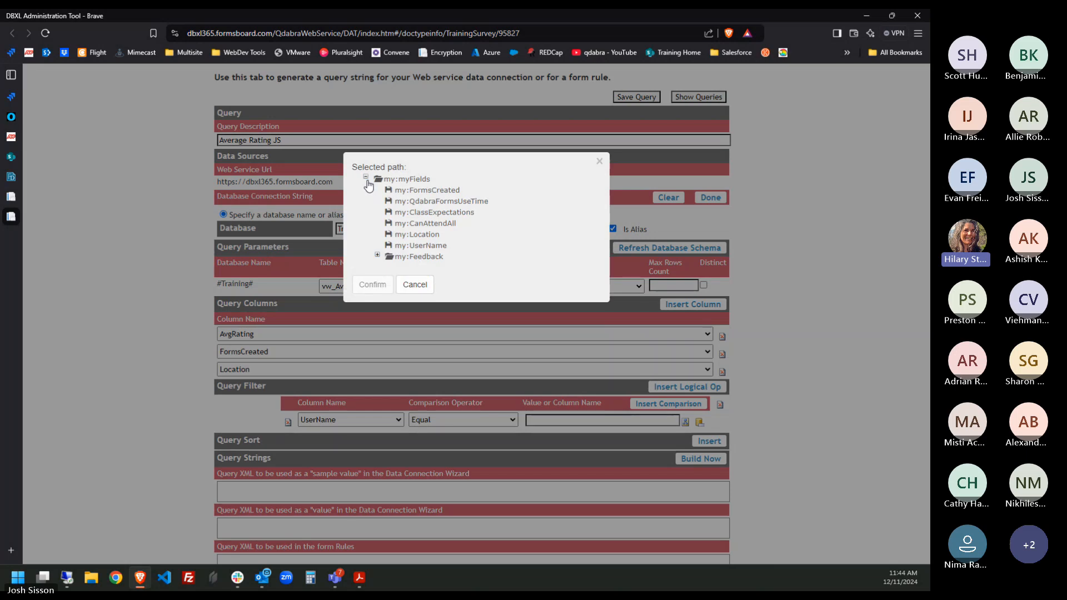
{"action": "left_click", "coordinate": [401, 246]}
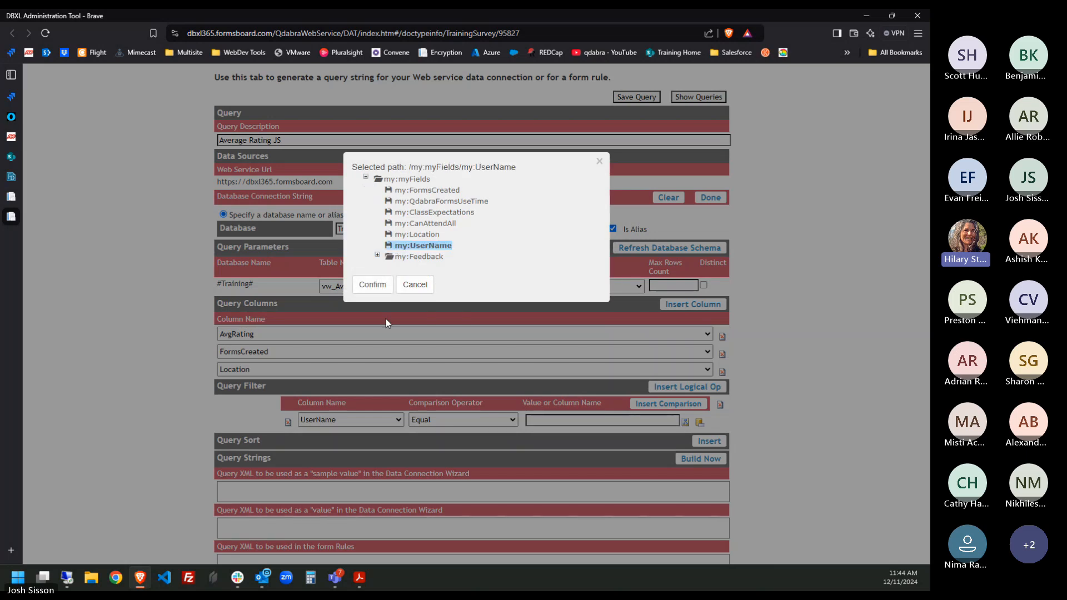
{"action": "left_click", "coordinate": [373, 284]}
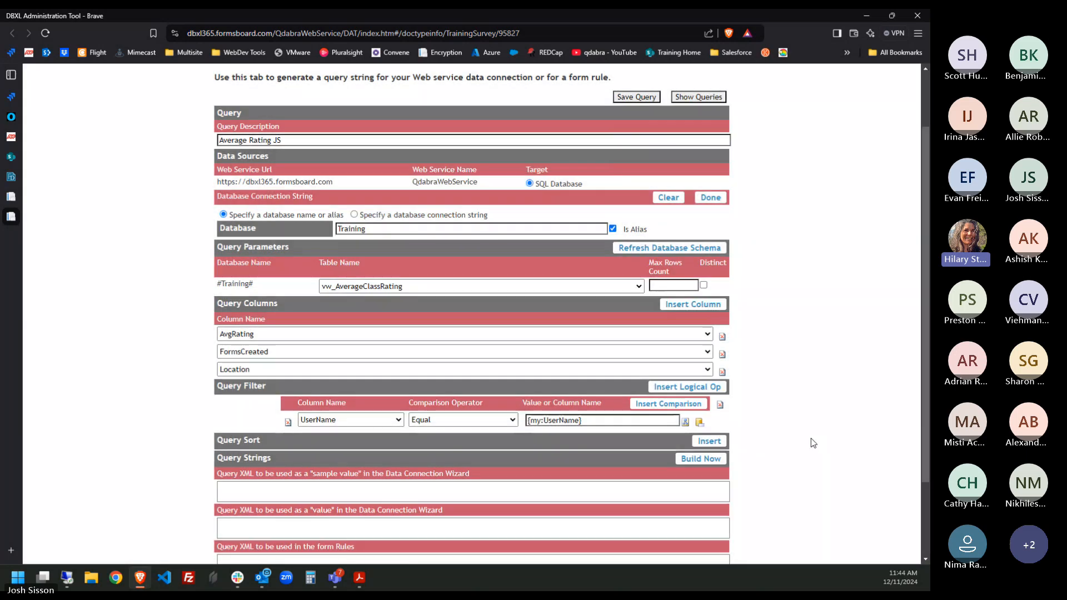
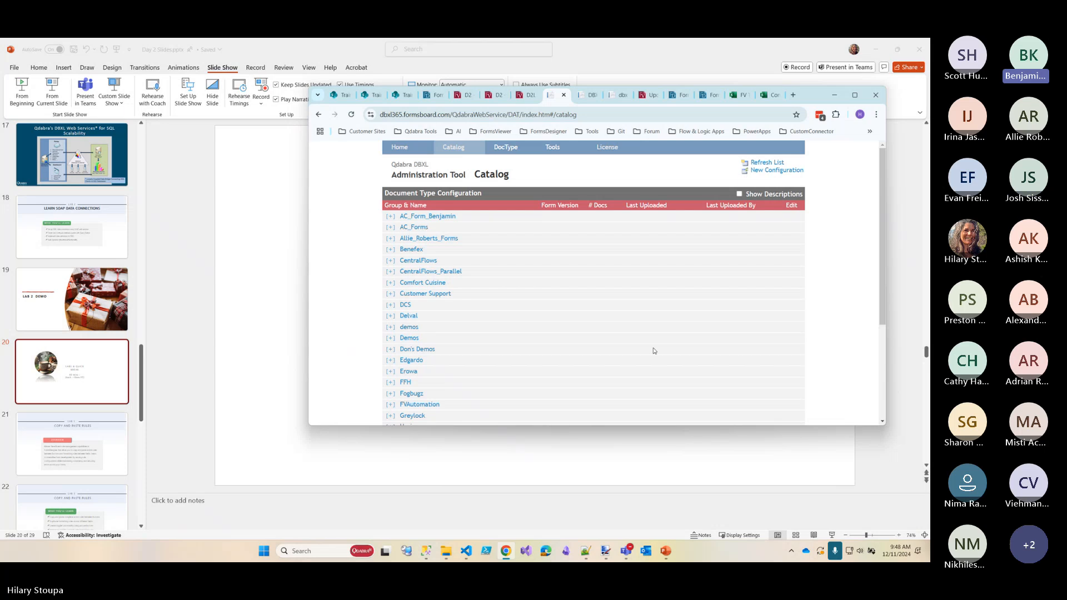
Bring up the DBXL TrainingSurvey documents page in a maximized browser.
{"action": "left_click", "coordinate": [854, 95]}
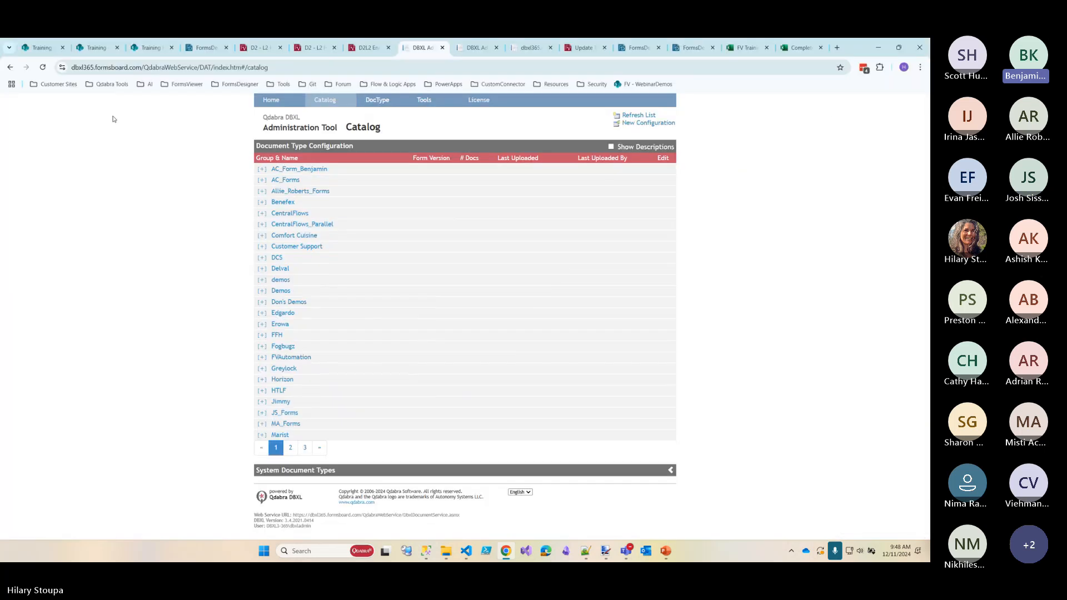
{"action": "left_click", "coordinate": [207, 49]}
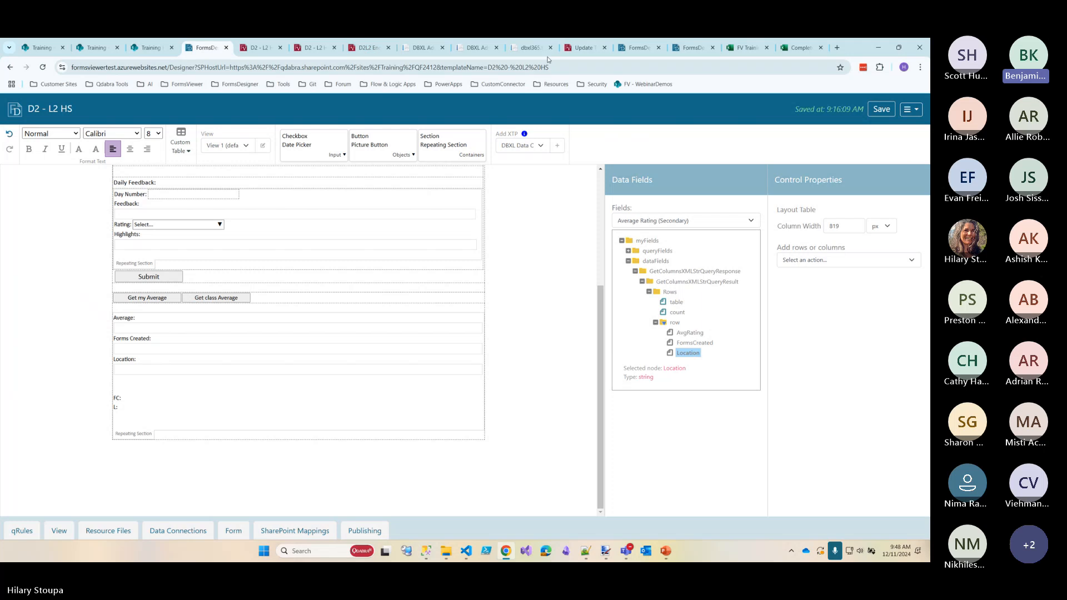
{"action": "double_click", "coordinate": [858, 52]}
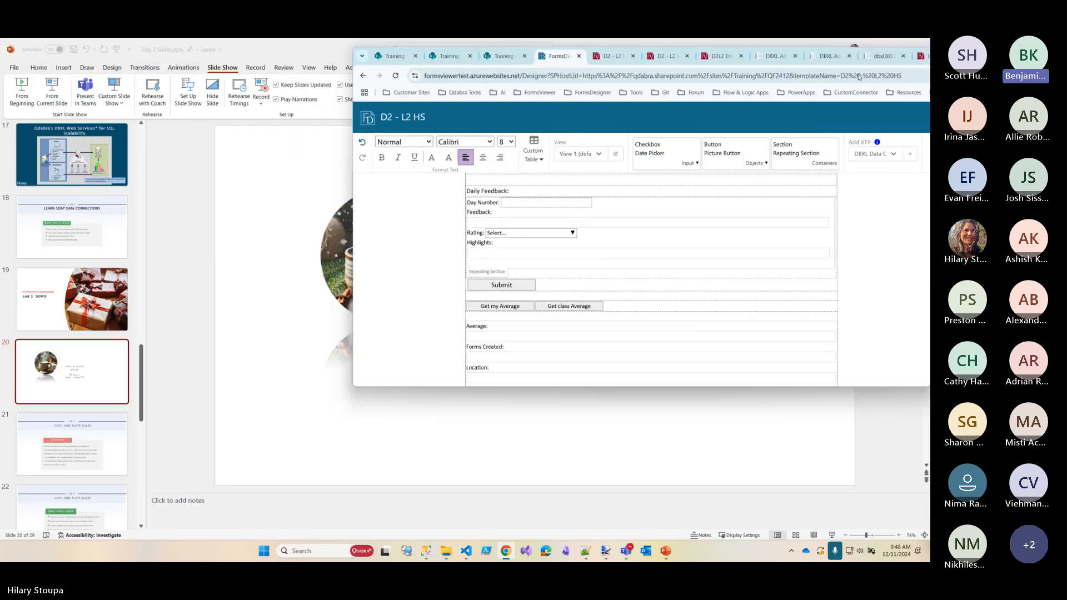
{"action": "left_click", "coordinate": [590, 77]}
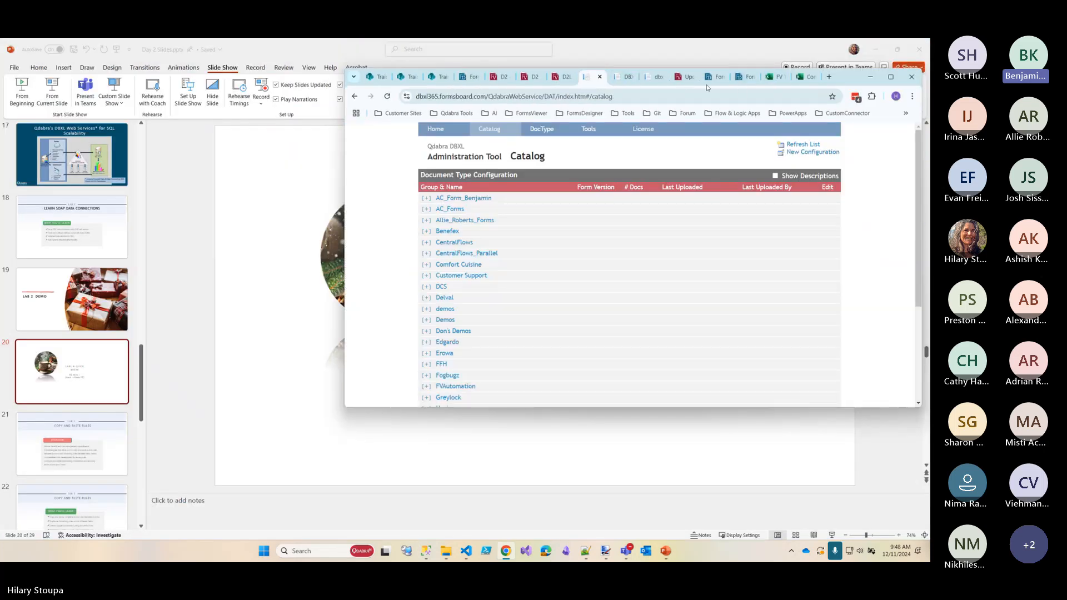
{"action": "left_click", "coordinate": [626, 77]}
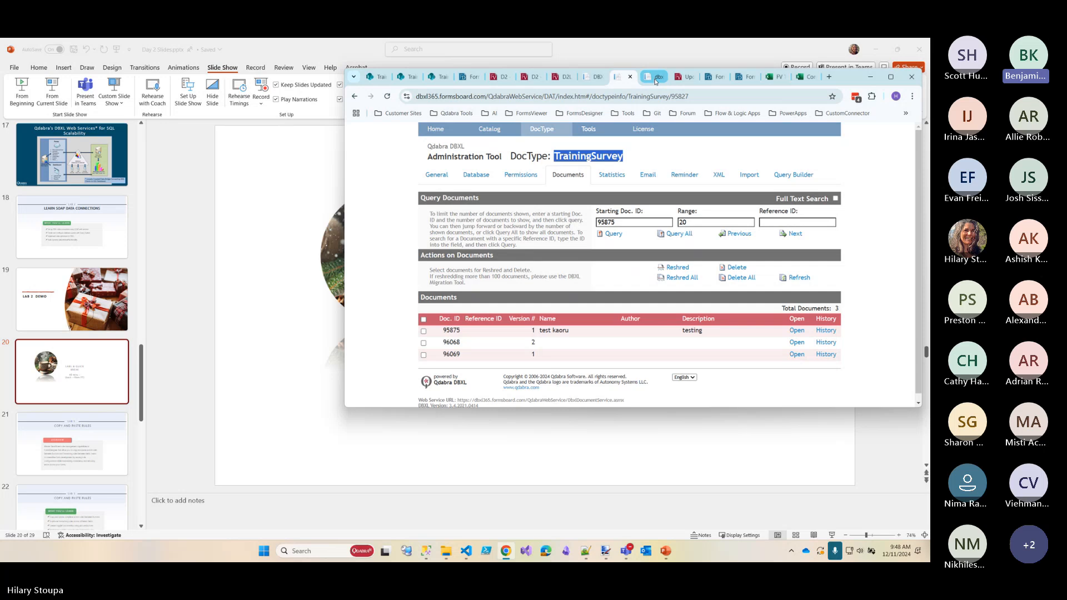
{"action": "left_click", "coordinate": [655, 82]}
{"action": "left_click", "coordinate": [596, 77]}
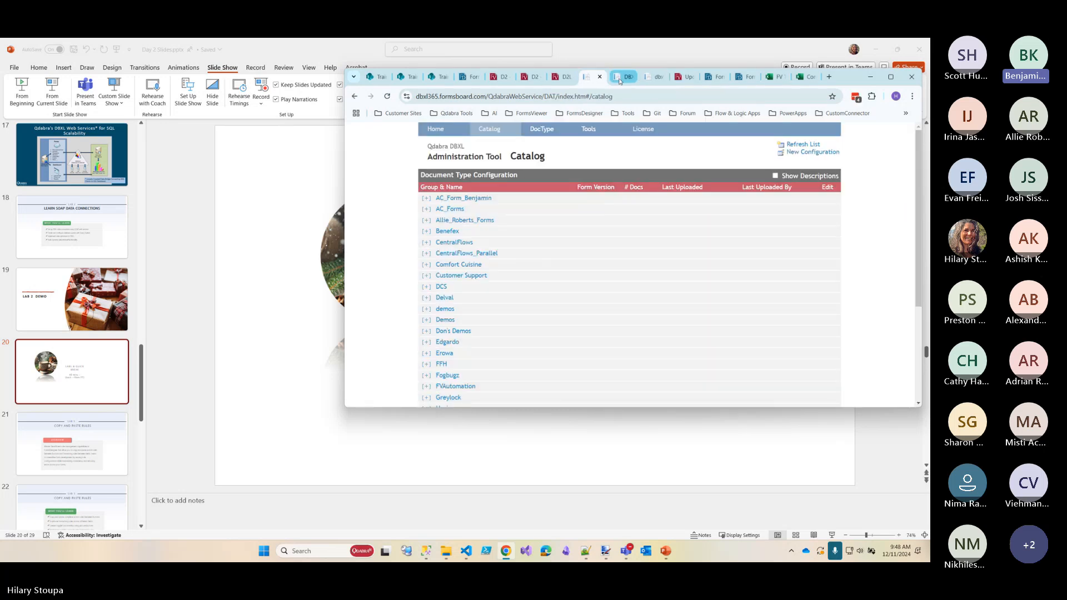
{"action": "left_click", "coordinate": [622, 78]}
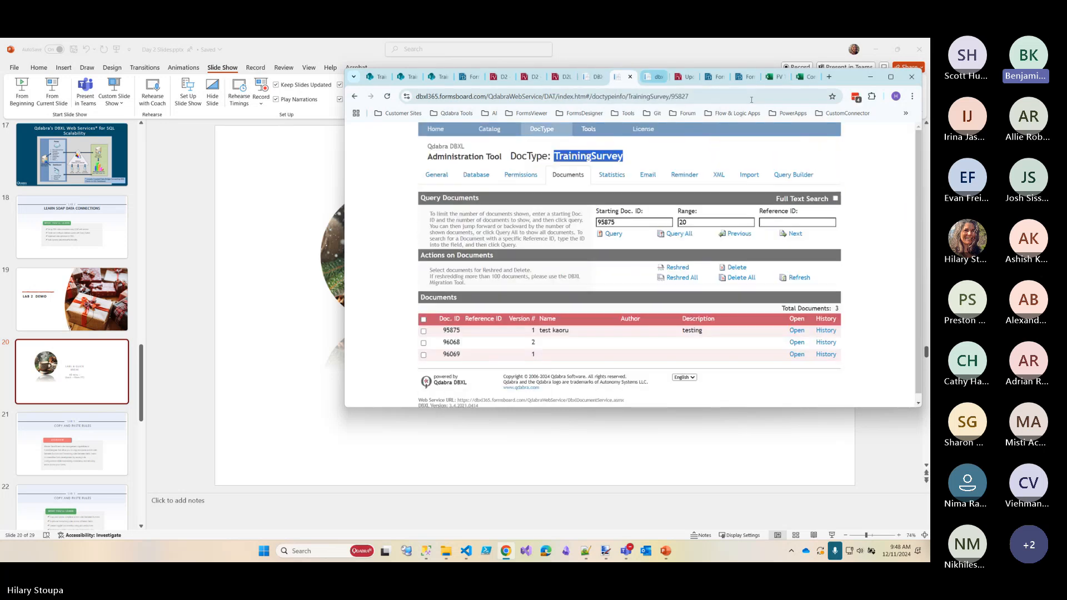
{"action": "left_click", "coordinate": [891, 78]}
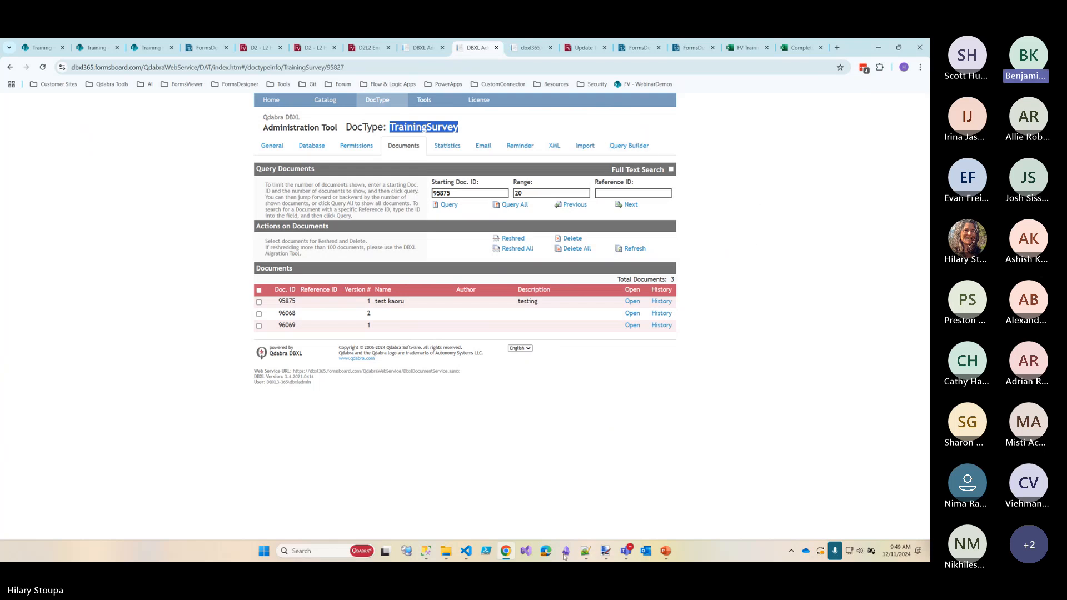
Go to the SharePoint training site's QF2412 Source Docs library.
{"action": "left_click", "coordinate": [467, 553]}
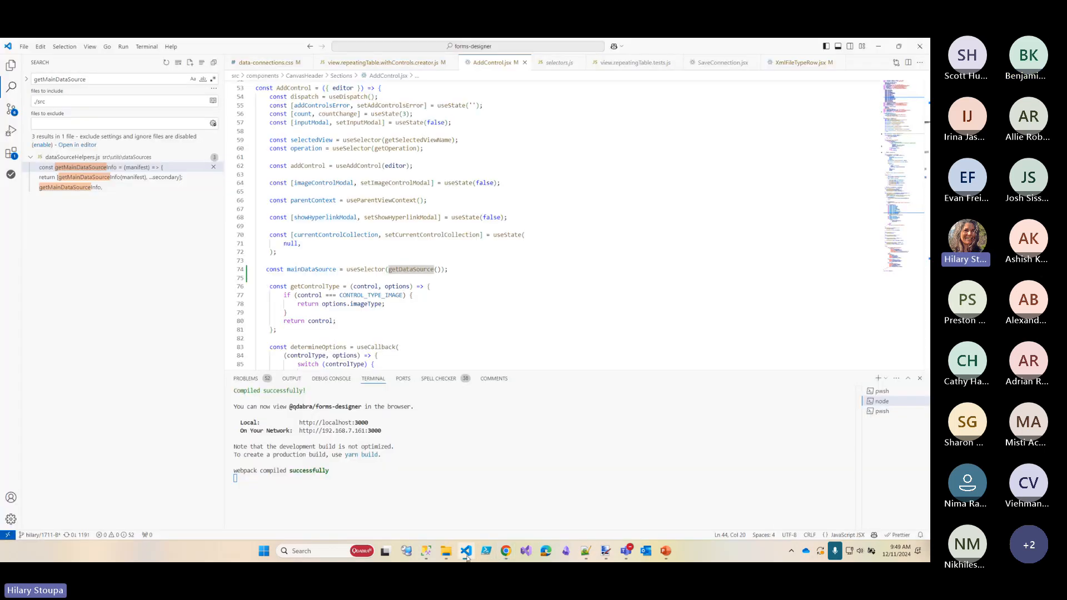
{"action": "left_click", "coordinate": [466, 555]}
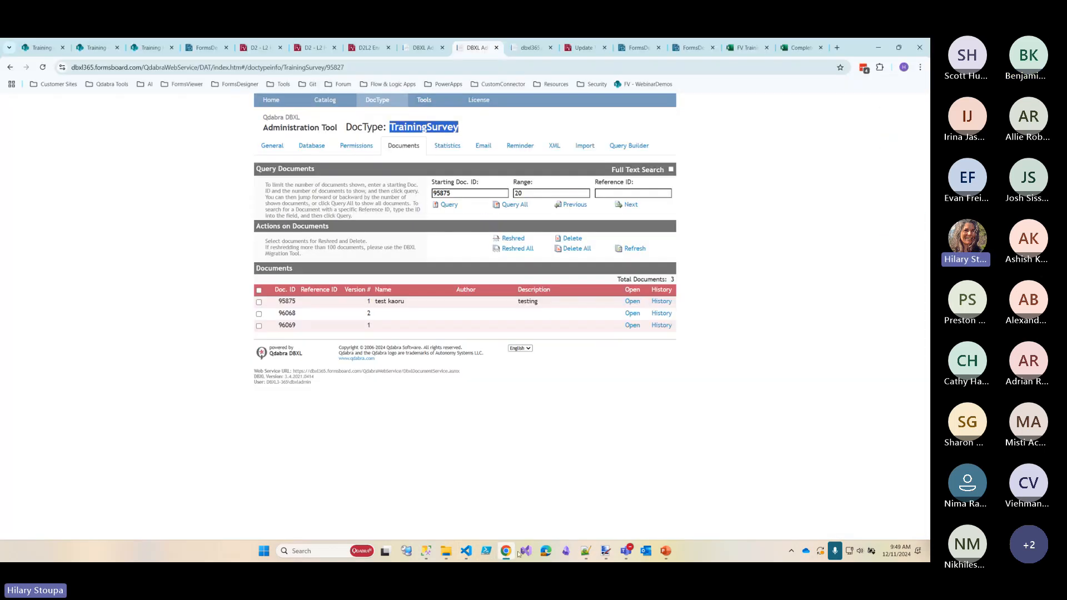
{"action": "left_click", "coordinate": [149, 48]}
{"action": "left_click", "coordinate": [95, 48]}
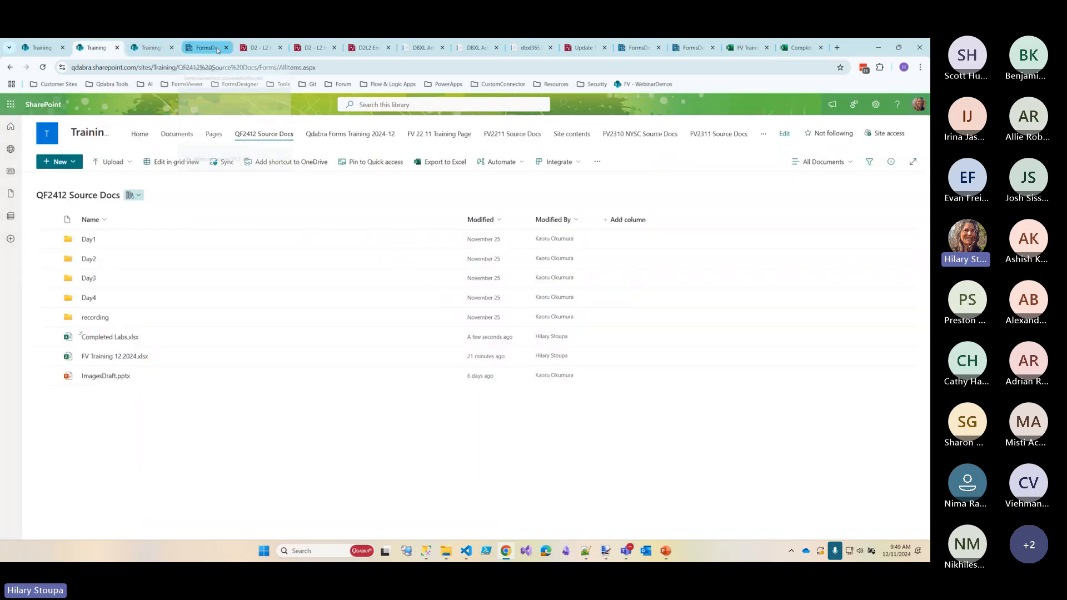
Open D2 - L2 Learn SOAP Data Connections.pdf and select the class-average query string on page 18.
{"action": "left_click", "coordinate": [156, 48]}
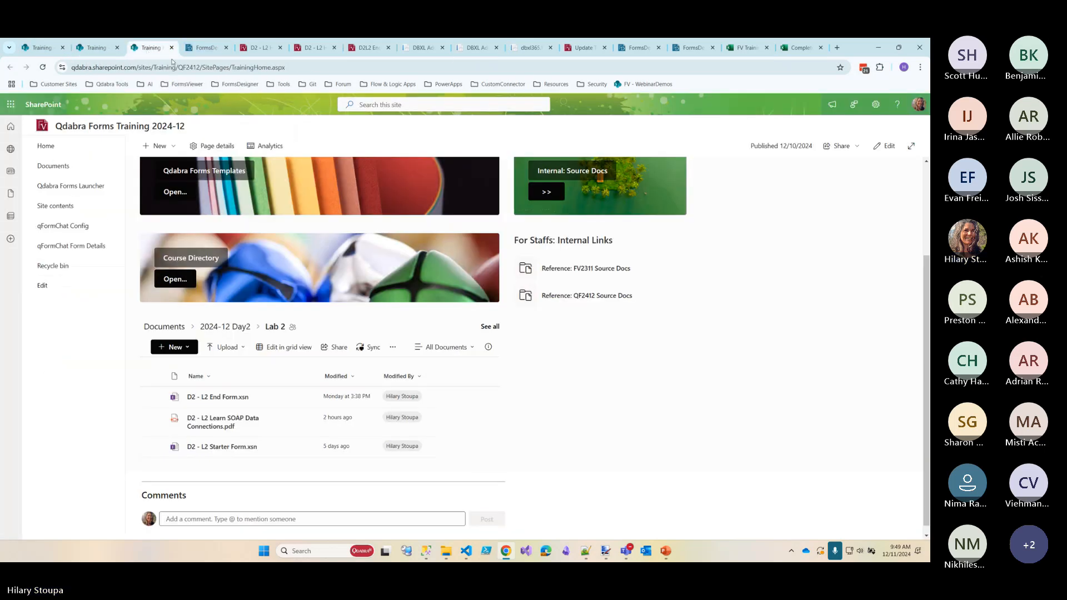
{"action": "left_click", "coordinate": [212, 426]}
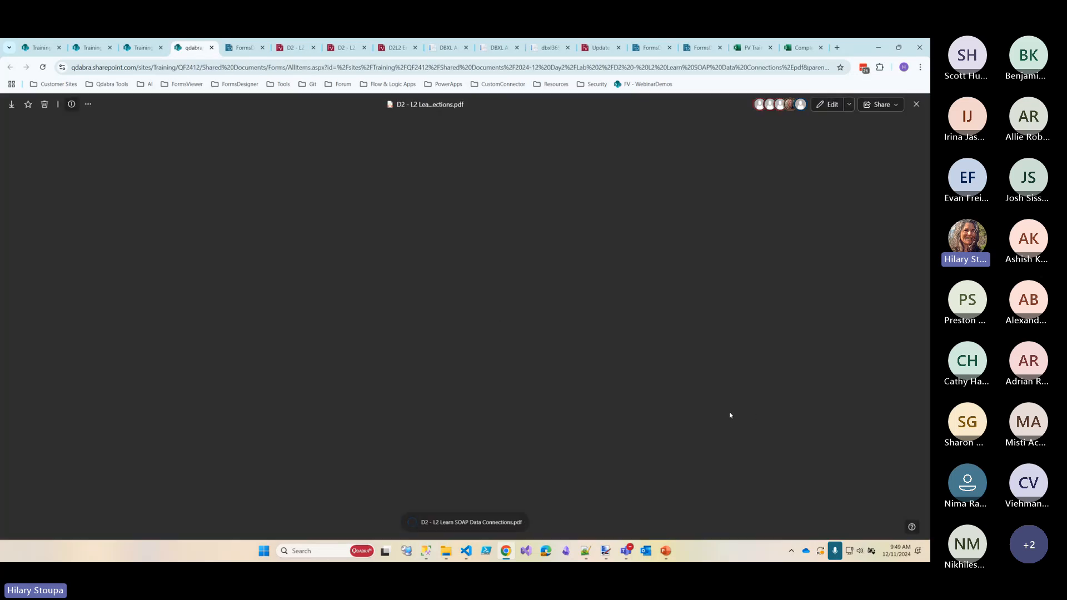
{"action": "scroll", "coordinate": [744, 435], "scroll_direction": "down", "scroll_amount": 20}
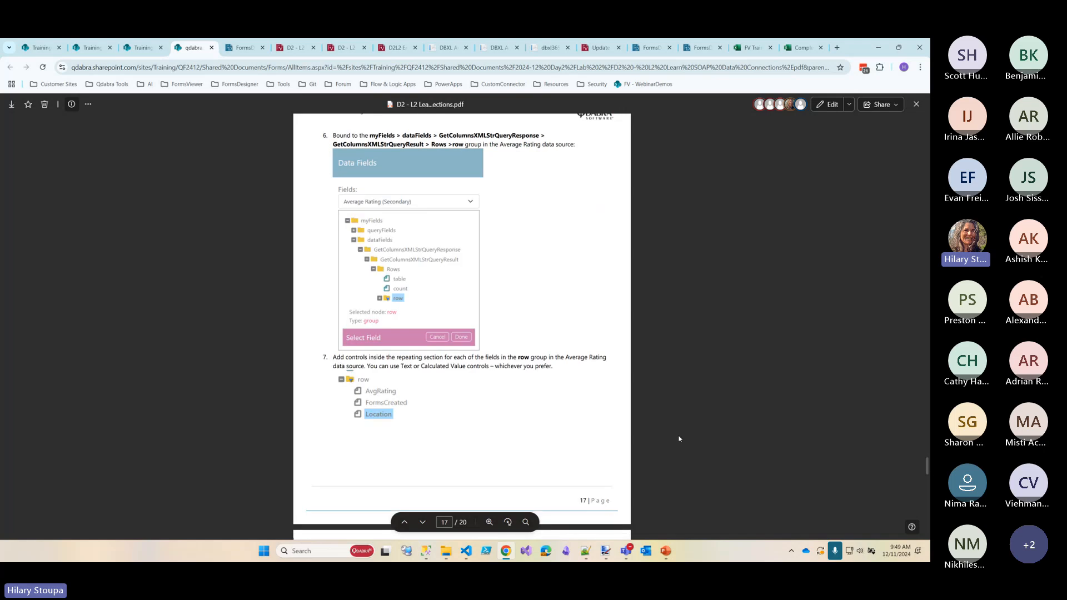
{"action": "scroll", "coordinate": [678, 438], "scroll_direction": "down", "scroll_amount": 8}
{"action": "scroll", "coordinate": [741, 343], "scroll_direction": "down", "scroll_amount": 2}
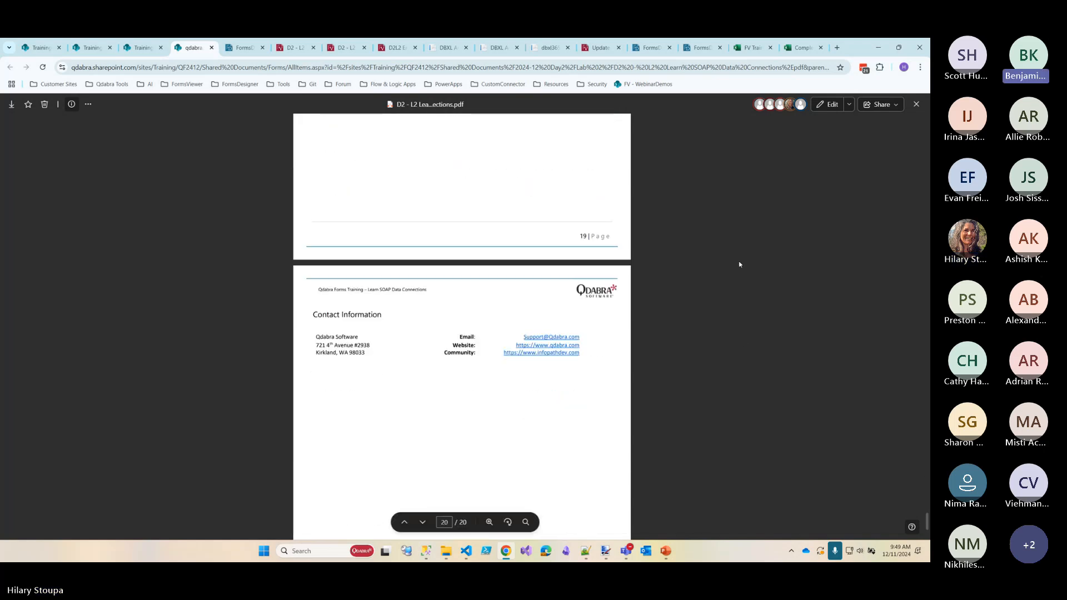
{"action": "scroll", "coordinate": [738, 265], "scroll_direction": "up", "scroll_amount": 8}
{"action": "scroll", "coordinate": [715, 409], "scroll_direction": "down", "scroll_amount": 2}
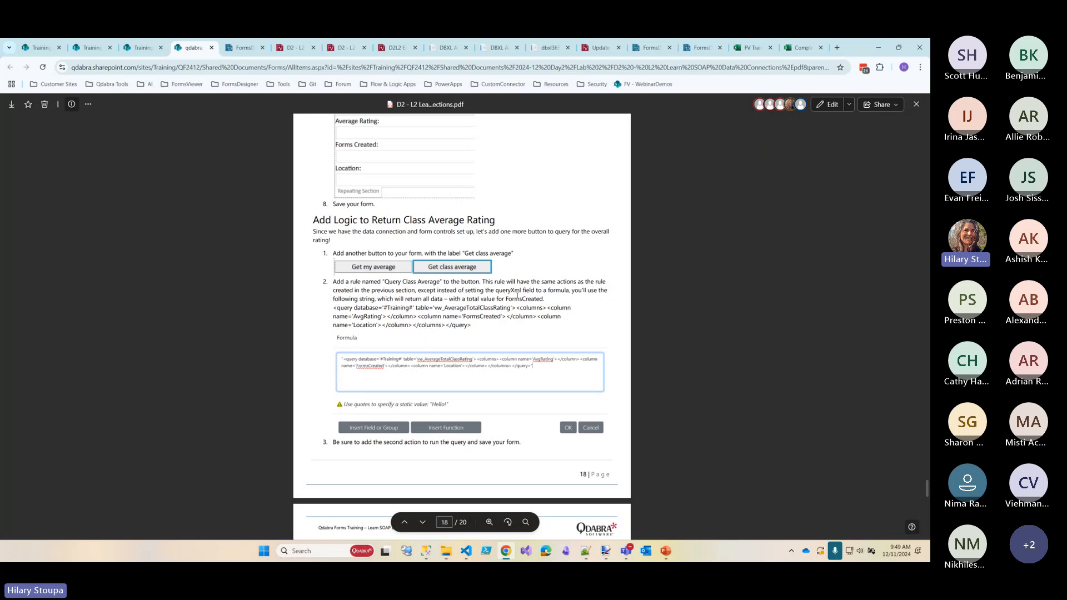
{"action": "left_click_drag", "start_coordinate": [471, 326], "coordinate": [333, 308]}
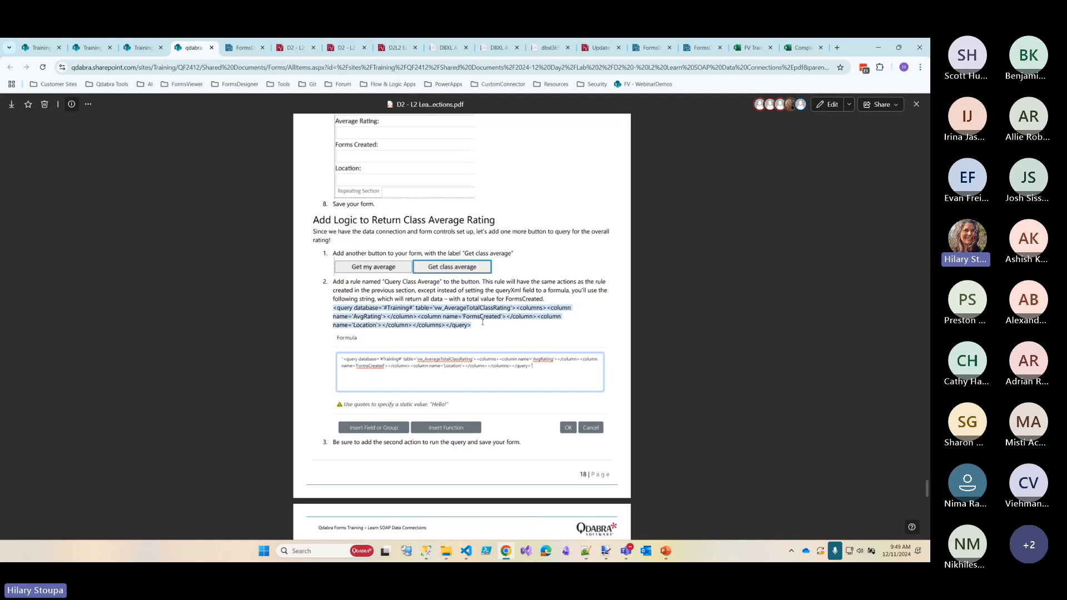
Select the whole query formula in the Get class Average button's rule, then go back to DBXL.
{"action": "left_click", "coordinate": [239, 49]}
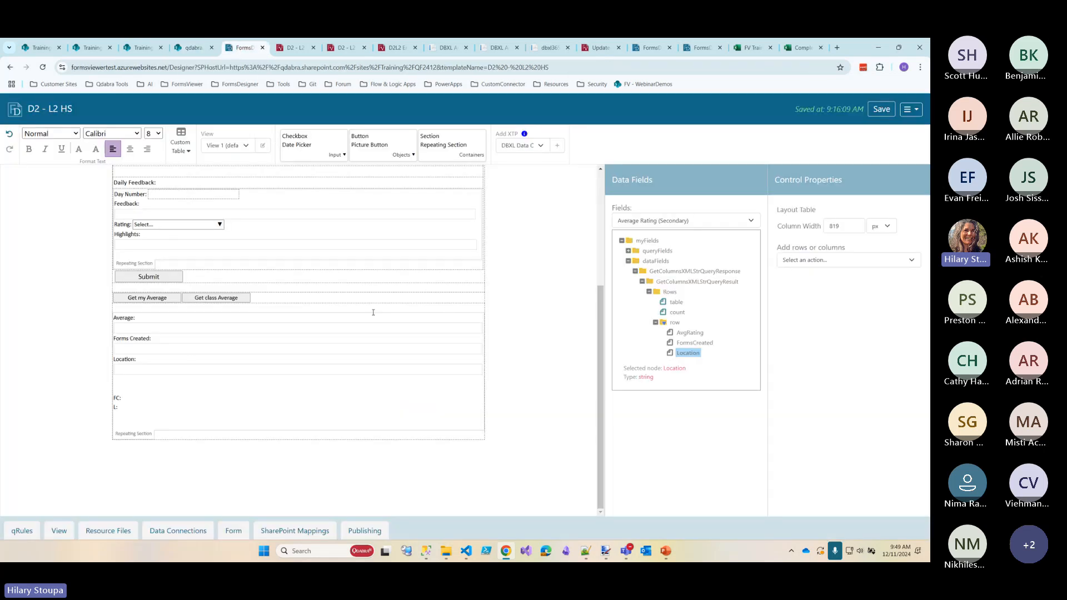
{"action": "left_click", "coordinate": [219, 298]}
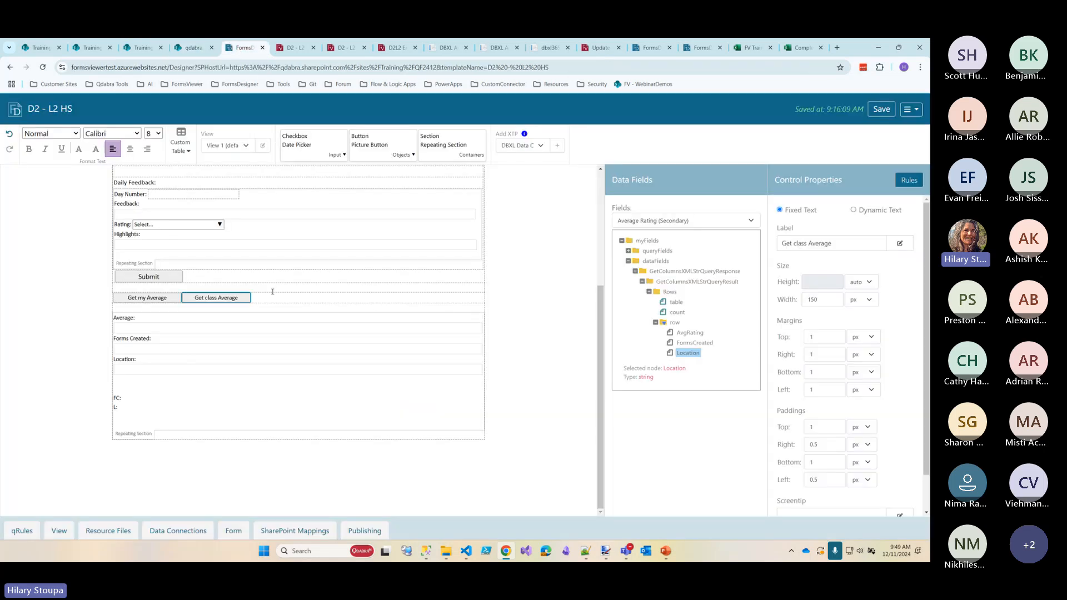
{"action": "left_click", "coordinate": [908, 179]}
{"action": "left_click", "coordinate": [909, 383]}
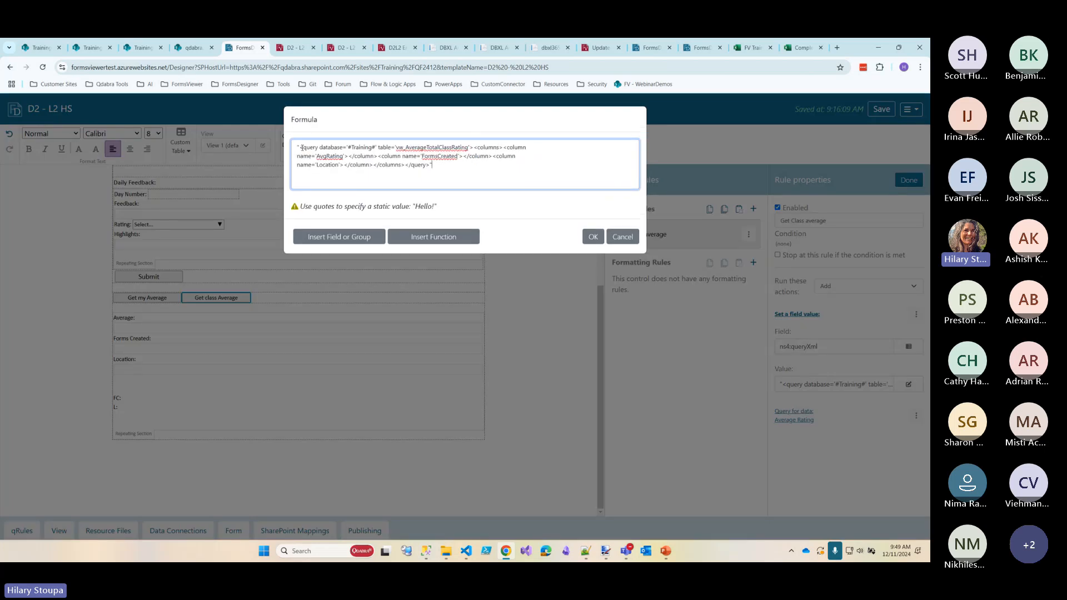
{"action": "left_click_drag", "start_coordinate": [300, 147], "coordinate": [431, 166]}
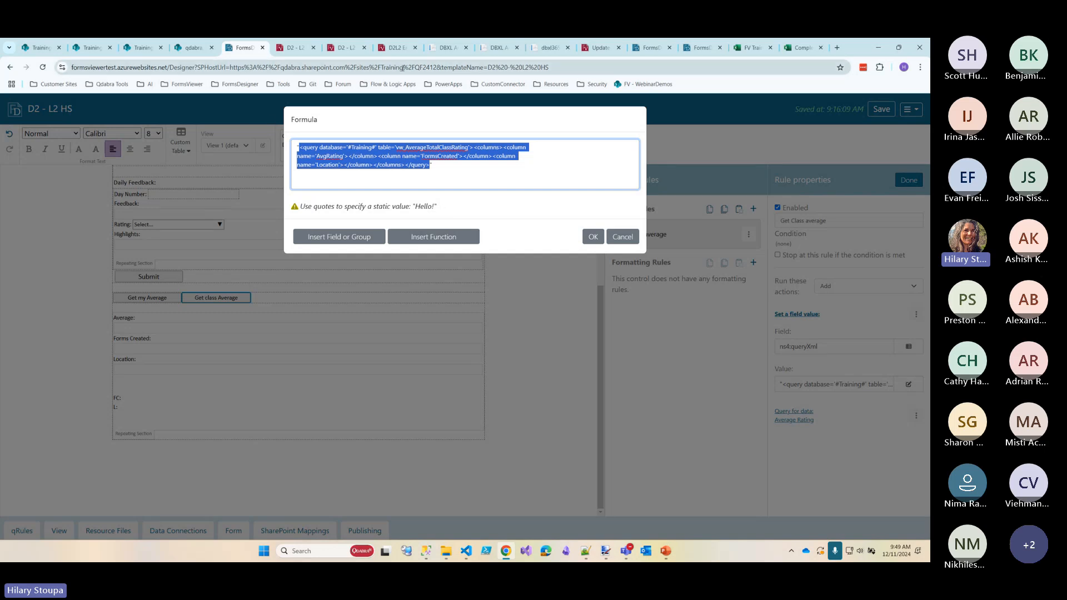
{"action": "left_click", "coordinate": [898, 47]}
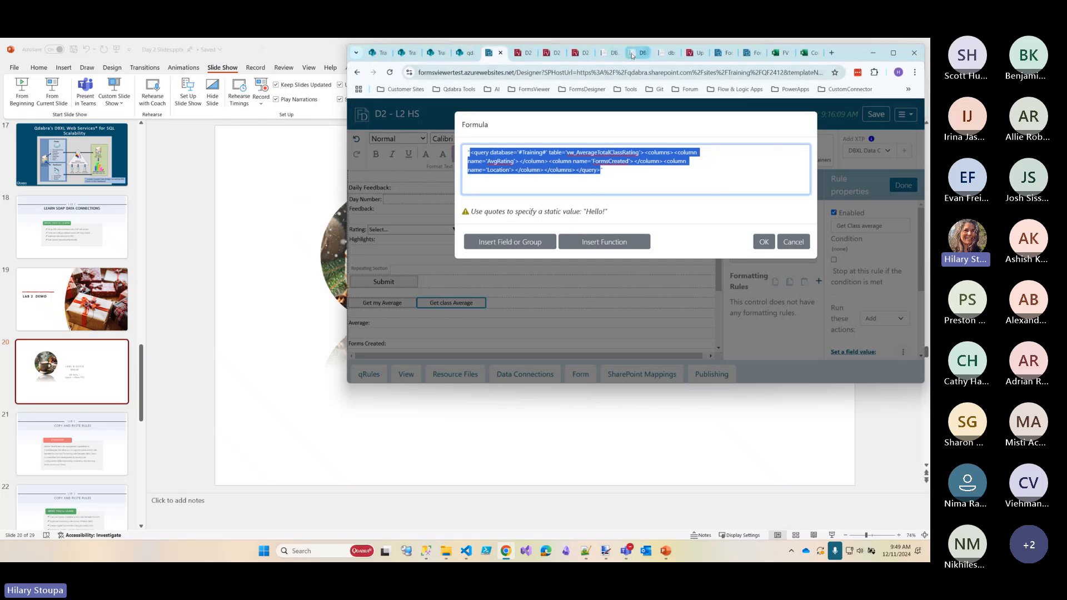
{"action": "left_click", "coordinate": [631, 56]}
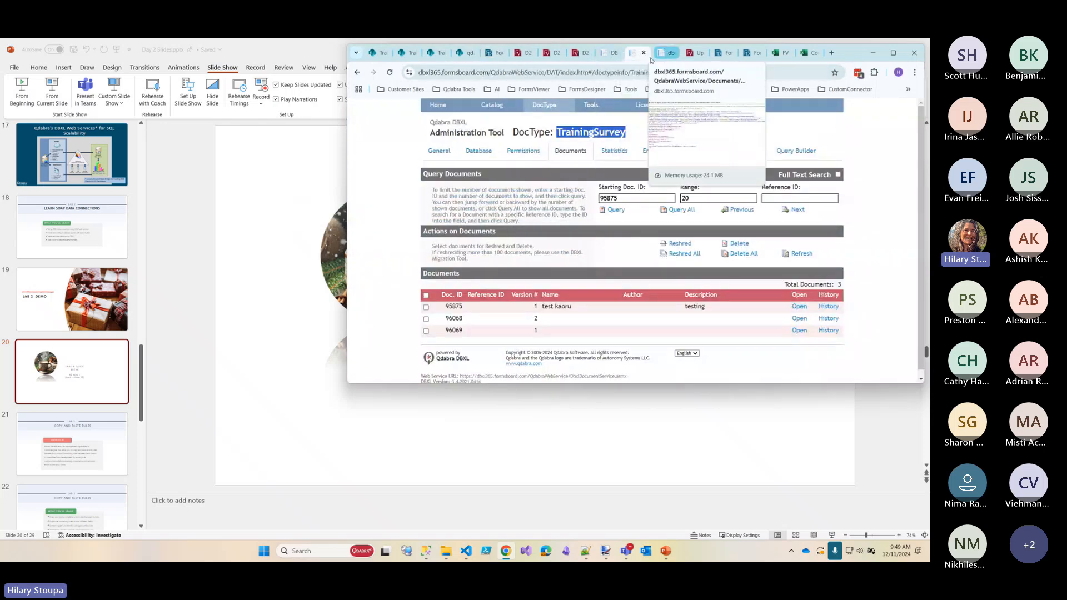
Open the Average Rating - HS query in the TrainingSurvey Query Builder.
{"action": "left_click", "coordinate": [893, 53]}
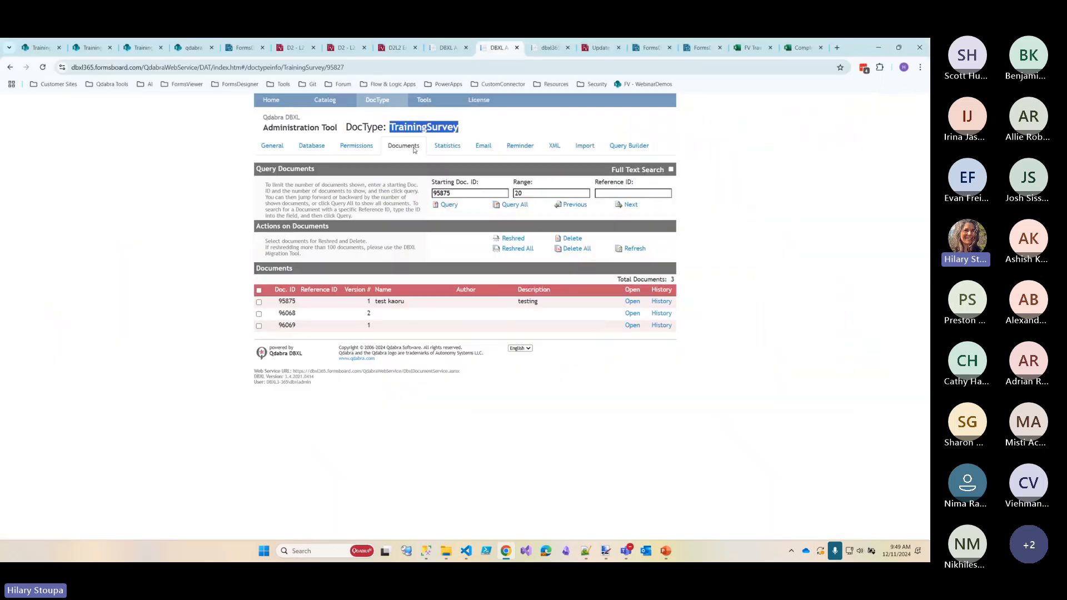
{"action": "left_click", "coordinate": [627, 146]}
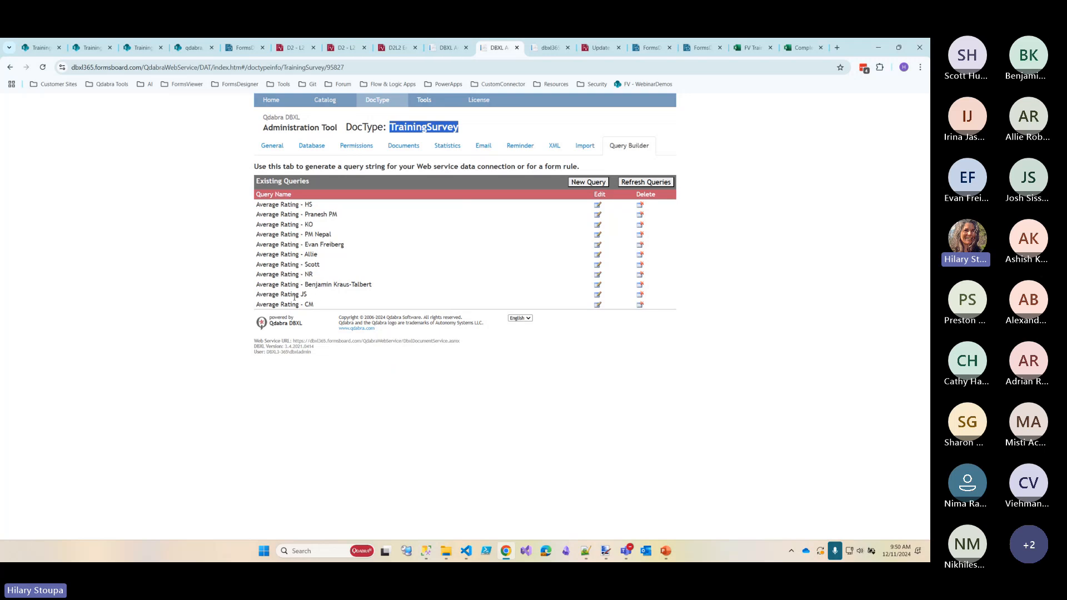
{"action": "left_click", "coordinate": [598, 205]}
{"action": "scroll", "coordinate": [805, 355], "scroll_direction": "down", "scroll_amount": 2}
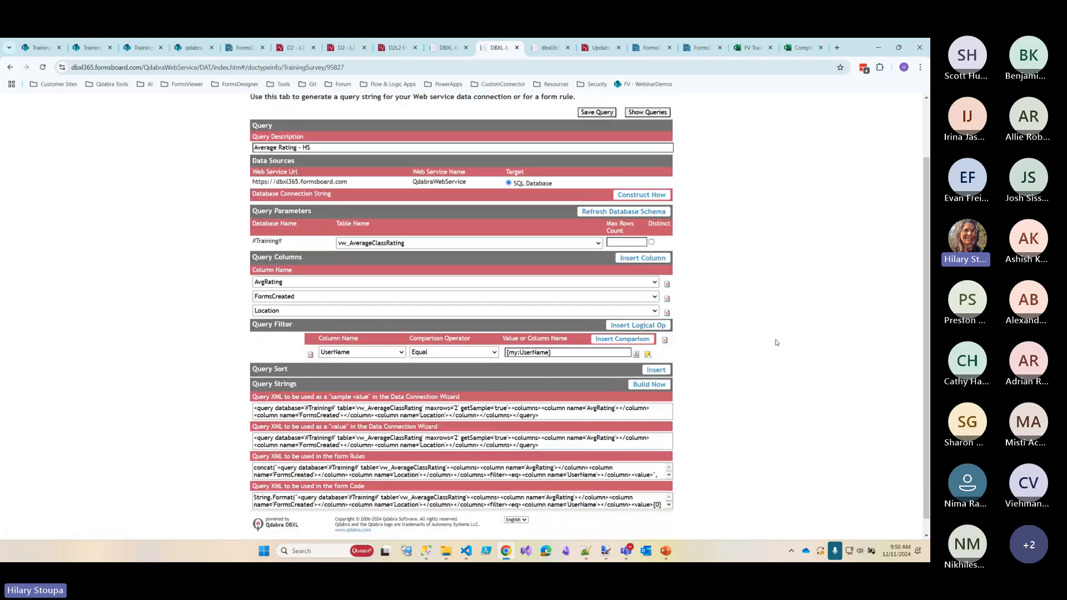
{"action": "scroll", "coordinate": [822, 361], "scroll_direction": "down", "scroll_amount": 1}
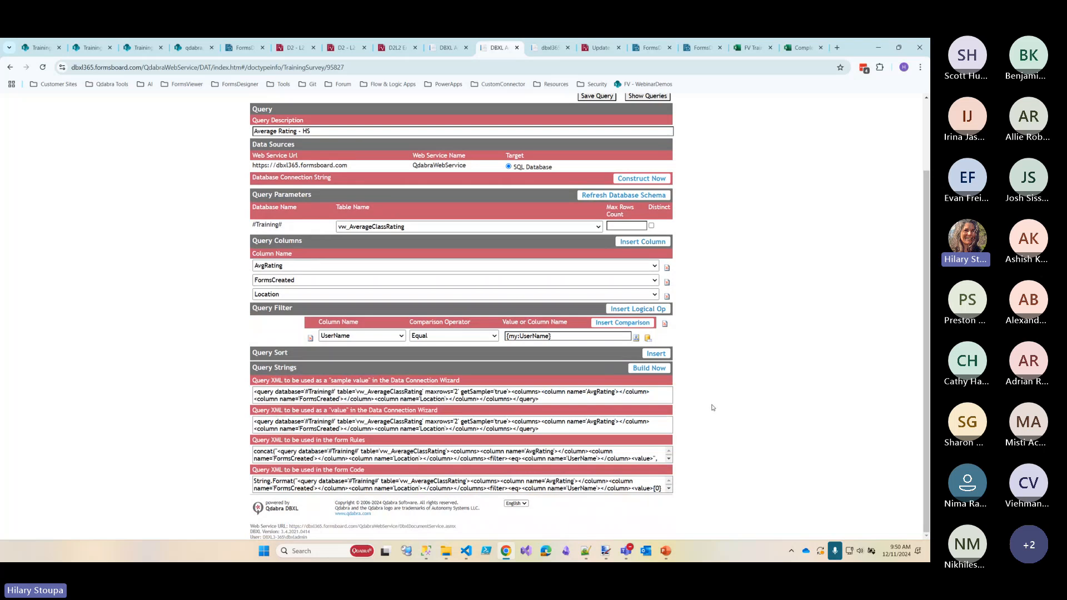
Inspect the generated query strings, selecting the String.Format form code string in full.
{"action": "left_click", "coordinate": [560, 400]}
{"action": "left_click", "coordinate": [439, 456]}
{"action": "left_click", "coordinate": [361, 482]}
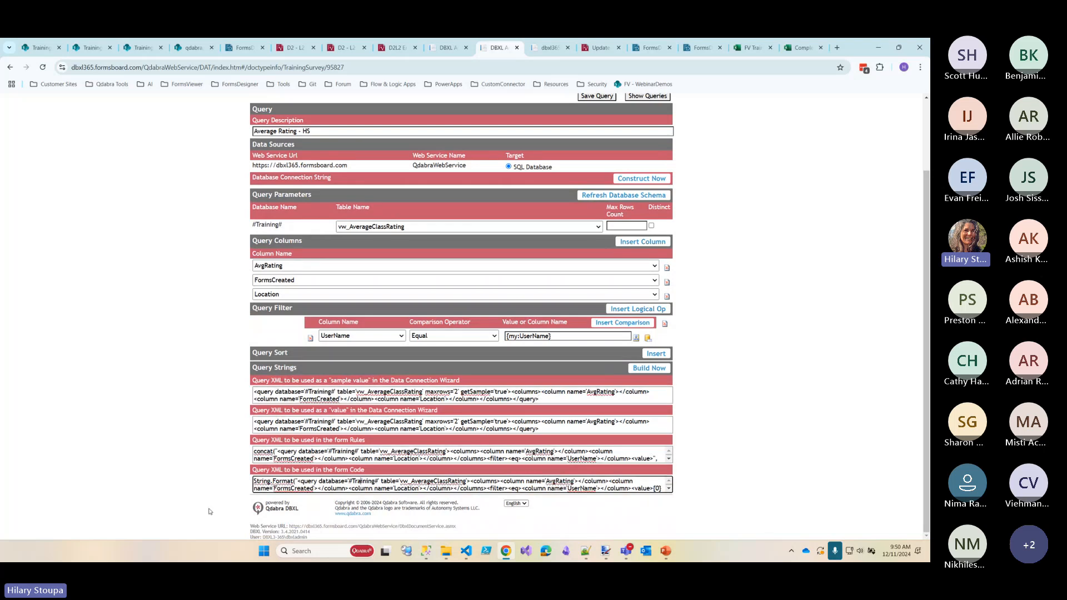
{"action": "left_click_drag", "start_coordinate": [254, 481], "coordinate": [290, 482]}
{"action": "left_click", "coordinate": [669, 488]}
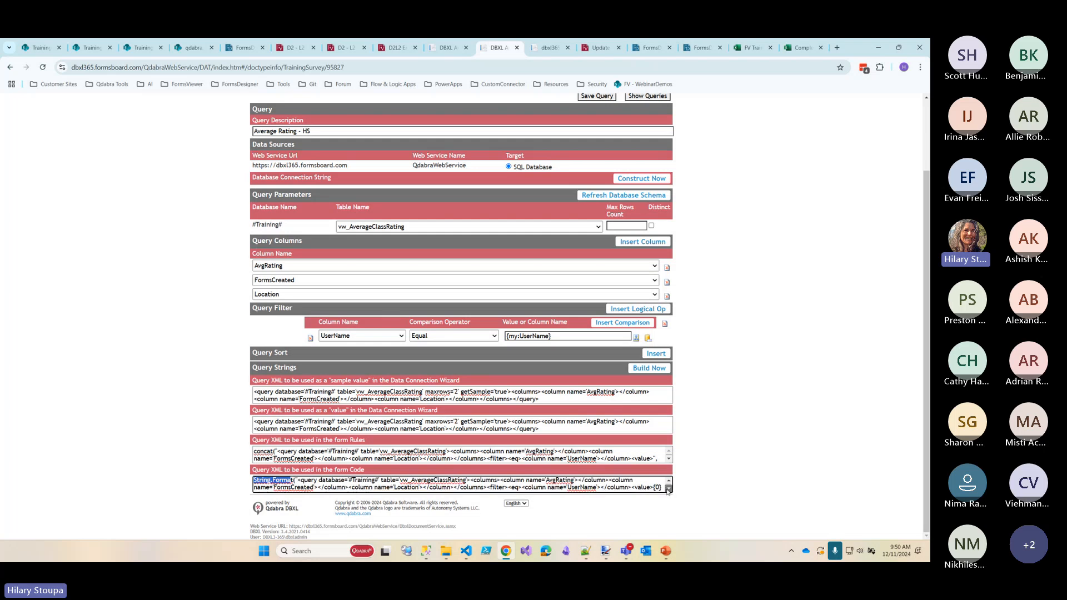
{"action": "left_click_drag", "start_coordinate": [403, 489], "coordinate": [247, 482]}
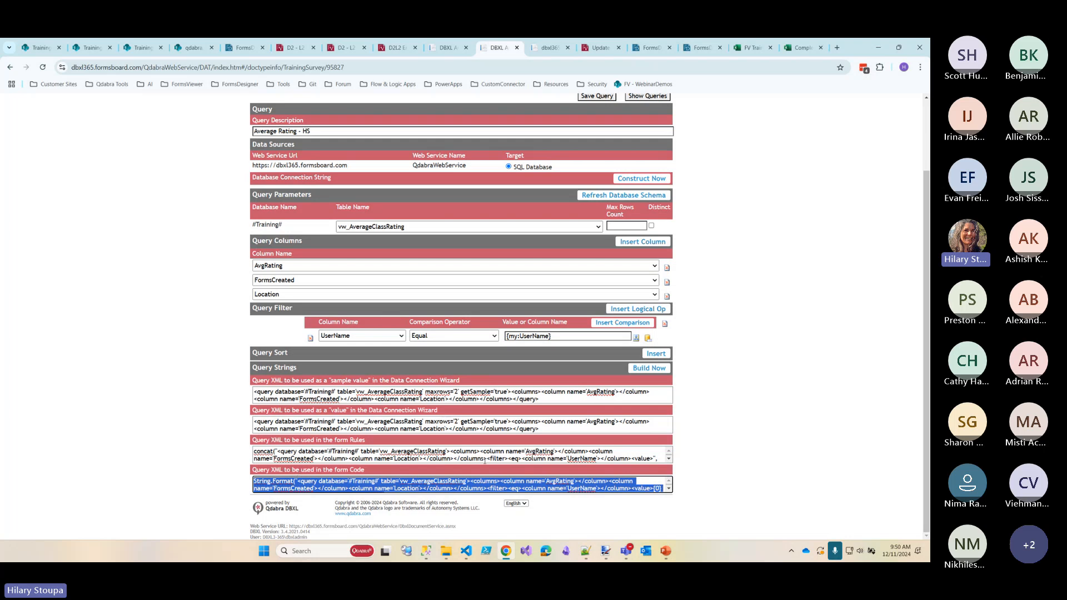
{"action": "left_click", "coordinate": [380, 461]}
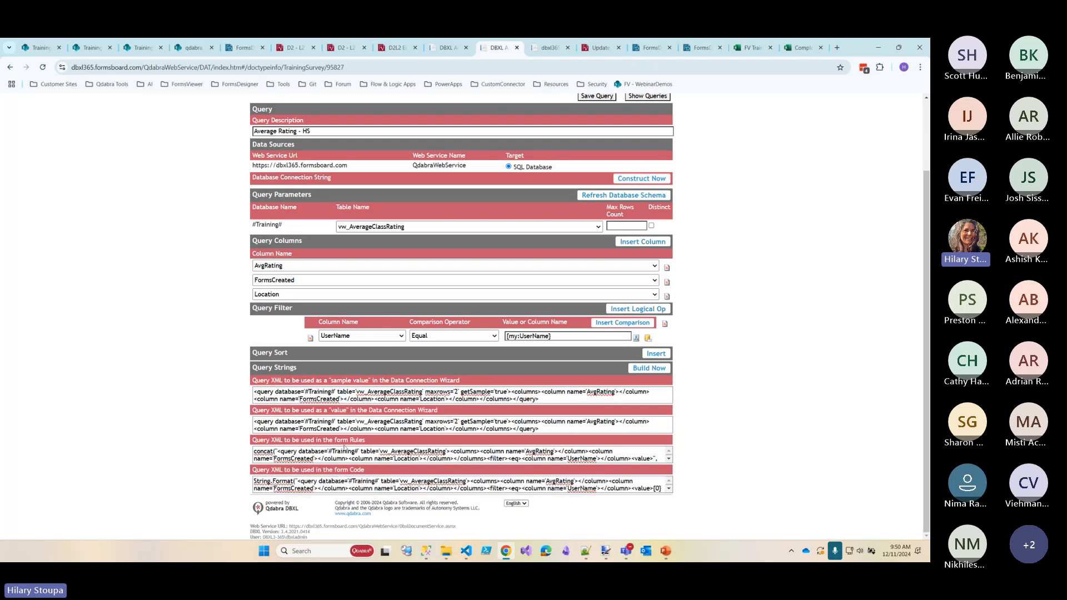
{"action": "left_click_drag", "start_coordinate": [367, 443], "coordinate": [231, 444]}
{"action": "left_click", "coordinate": [359, 444]}
Select the form Rules and sample value query strings, highlighting the sample's maxrows='2'.
{"action": "scroll", "coordinate": [580, 460], "scroll_direction": "down", "scroll_amount": 1}
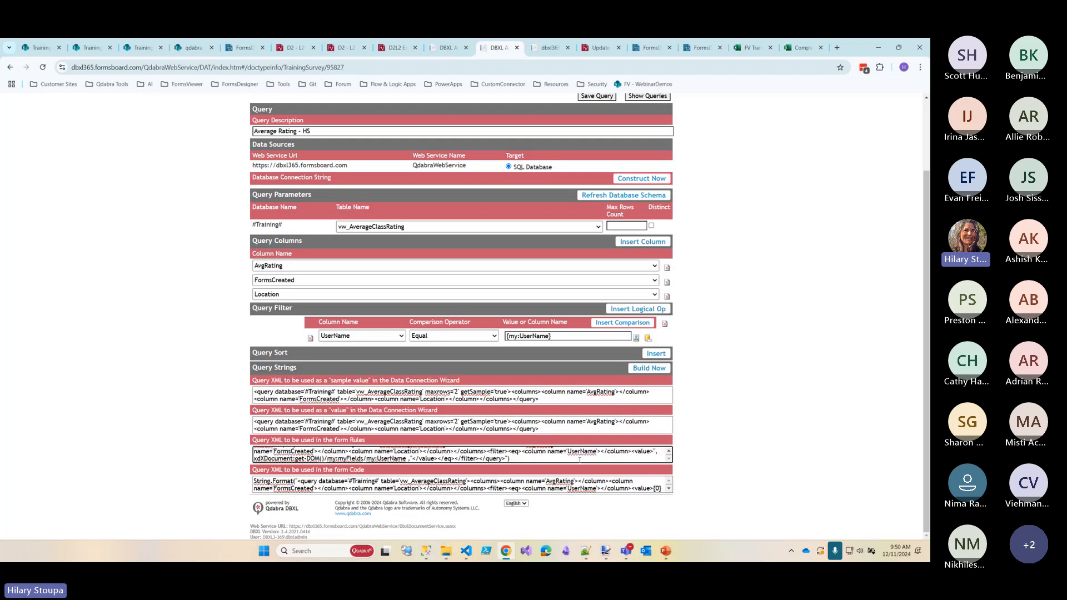
{"action": "left_click_drag", "start_coordinate": [520, 460], "coordinate": [234, 451]}
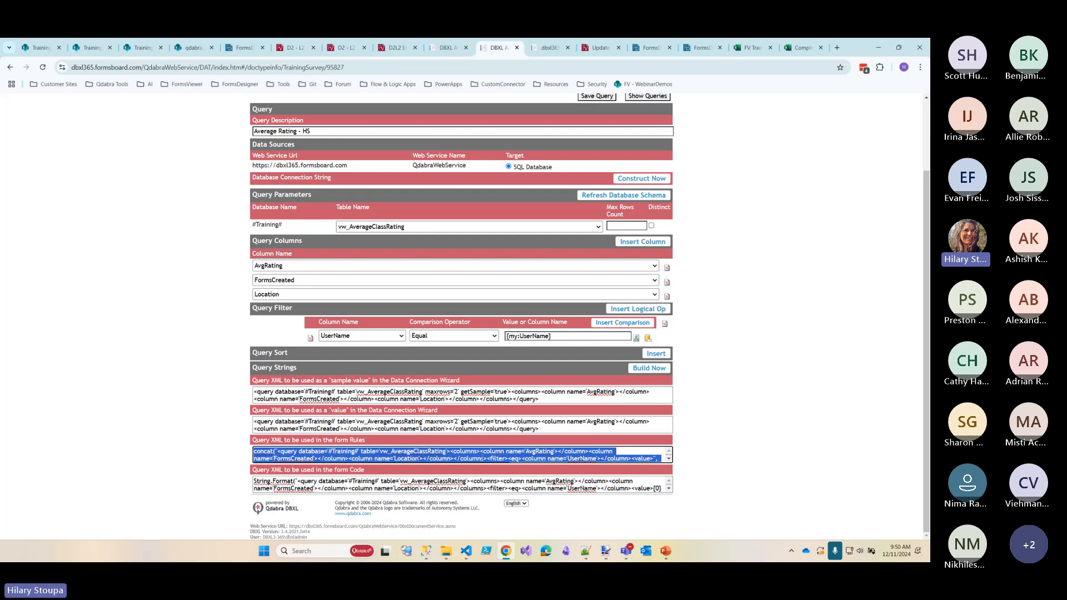
{"action": "left_click", "coordinate": [358, 451]}
{"action": "left_click", "coordinate": [357, 399]}
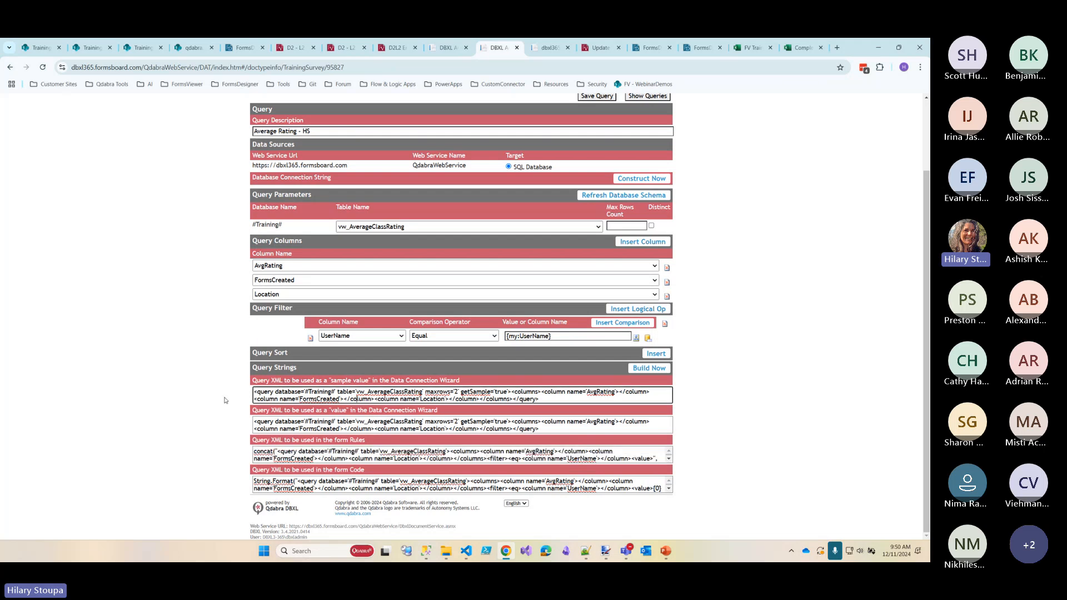
{"action": "left_click_drag", "start_coordinate": [561, 399], "coordinate": [285, 374]}
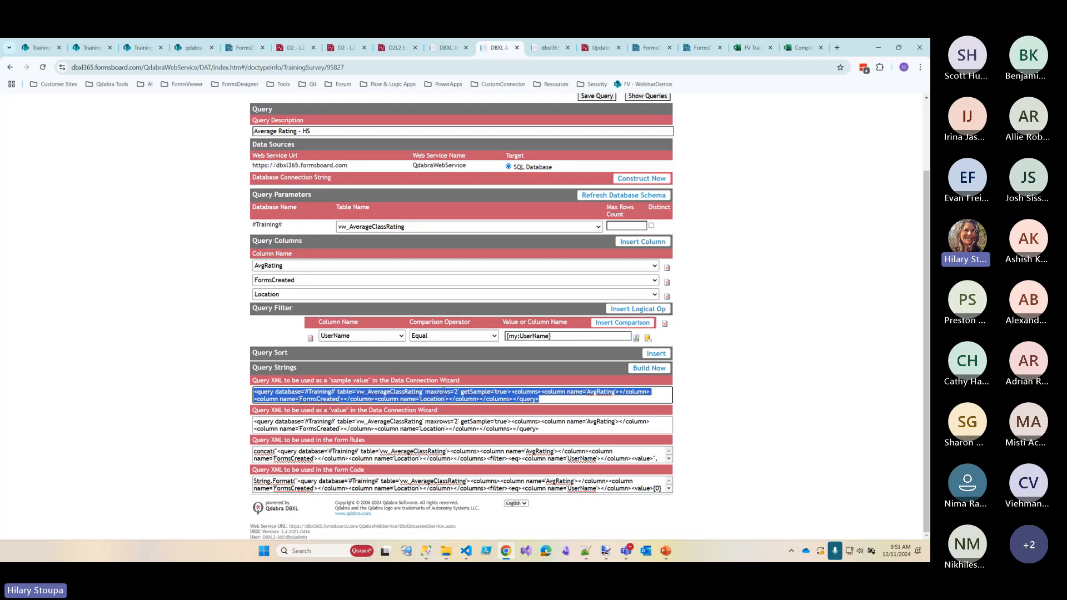
{"action": "left_click_drag", "start_coordinate": [461, 392], "coordinate": [423, 392]}
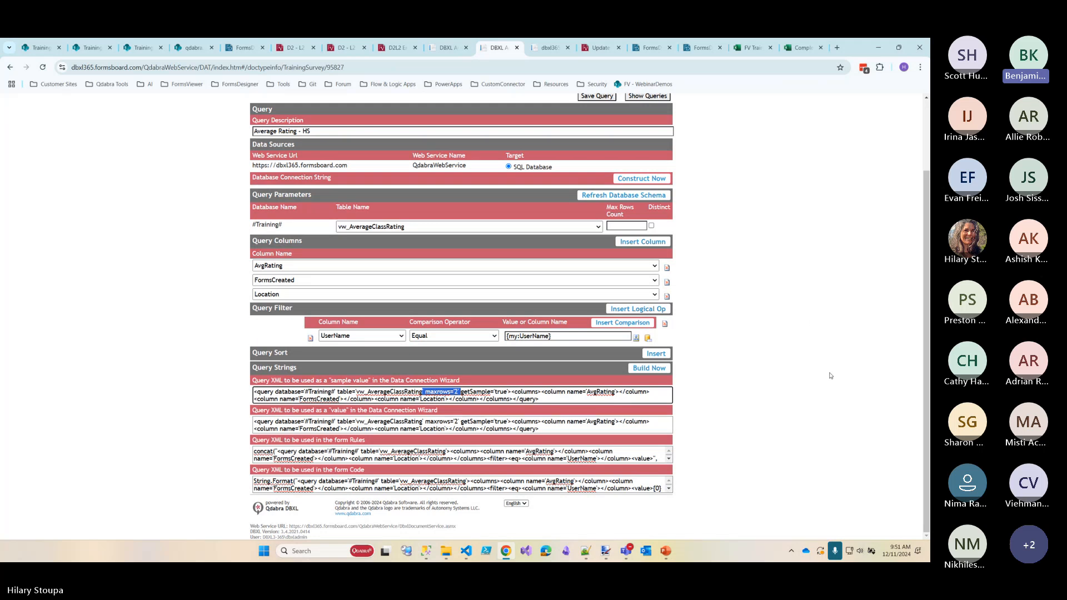
{"action": "left_click", "coordinate": [829, 408]}
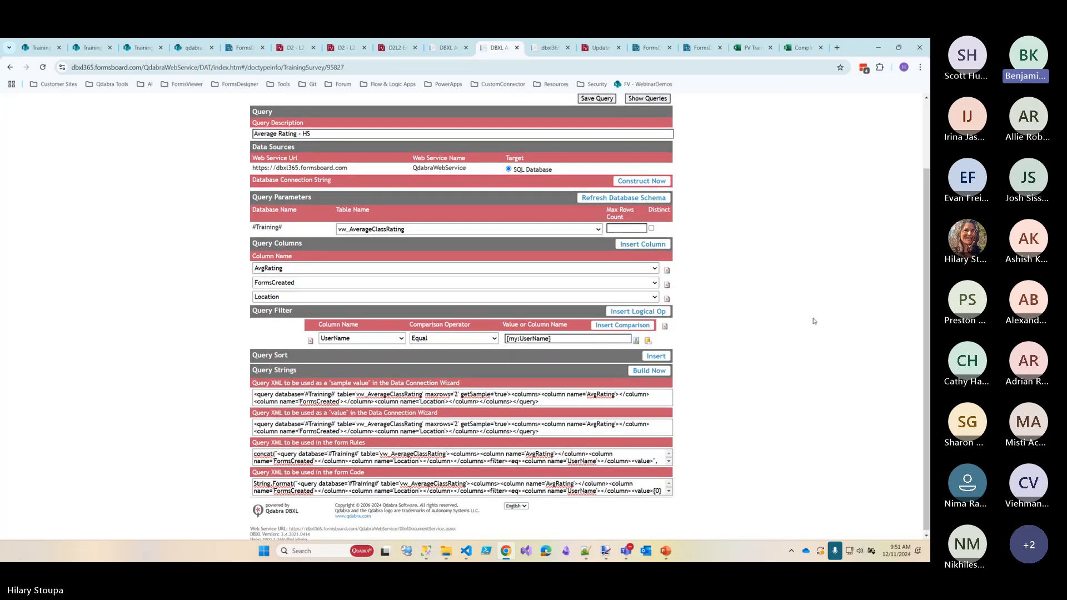
{"action": "scroll", "coordinate": [810, 381], "scroll_direction": "up", "scroll_amount": 1}
{"action": "scroll", "coordinate": [800, 345], "scroll_direction": "down", "scroll_amount": 1}
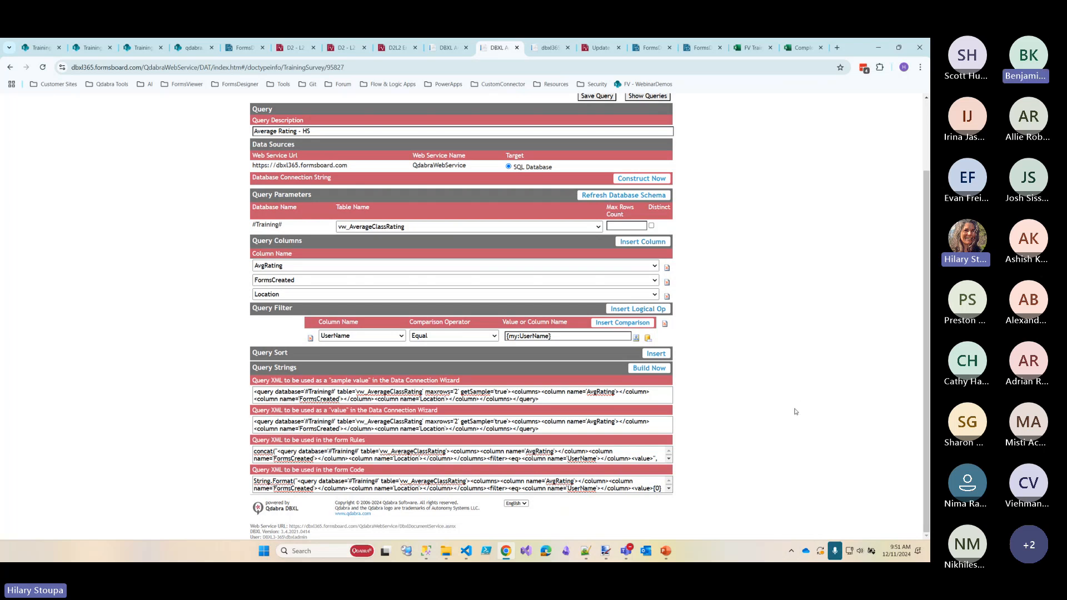
Switch the query table to vw_AverageTotalClassRating, remove the UserName filter, and rebuild the strings.
{"action": "left_click", "coordinate": [555, 227]}
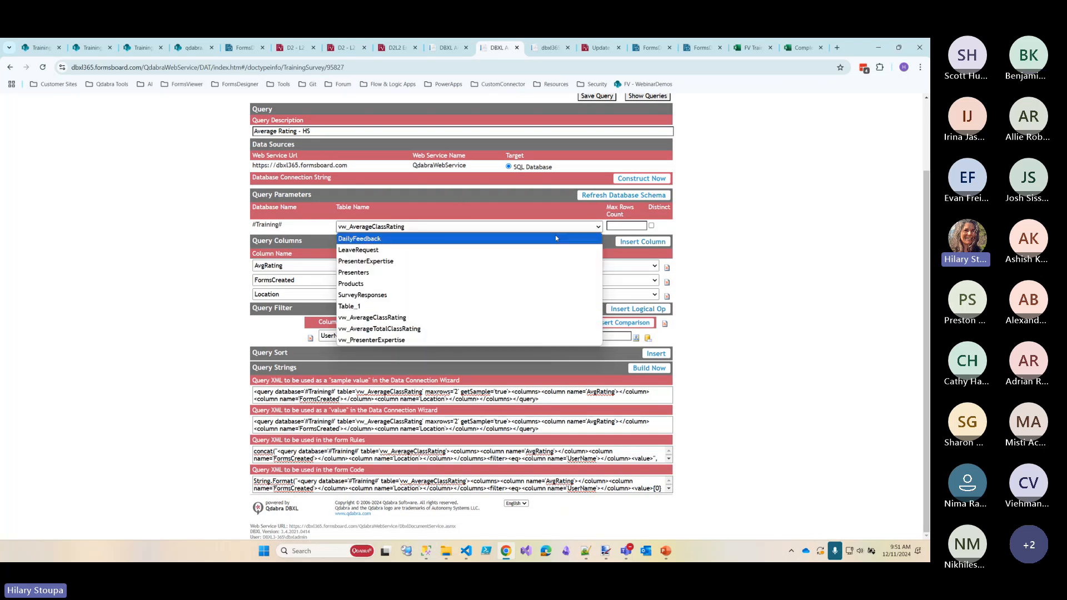
{"action": "left_click", "coordinate": [452, 327]}
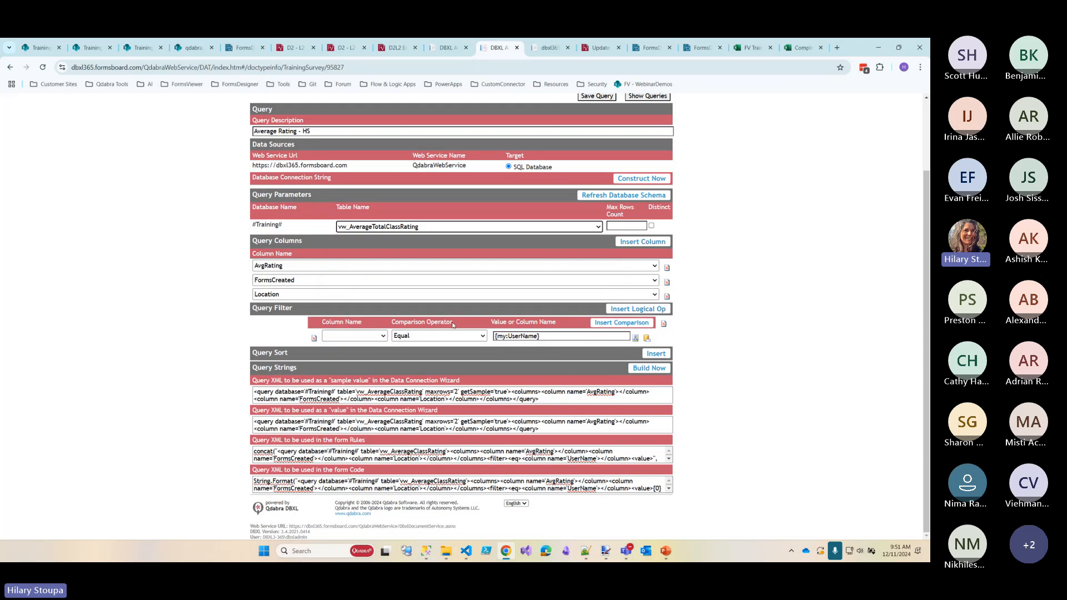
{"action": "scroll", "coordinate": [666, 392], "scroll_direction": "up", "scroll_amount": 2}
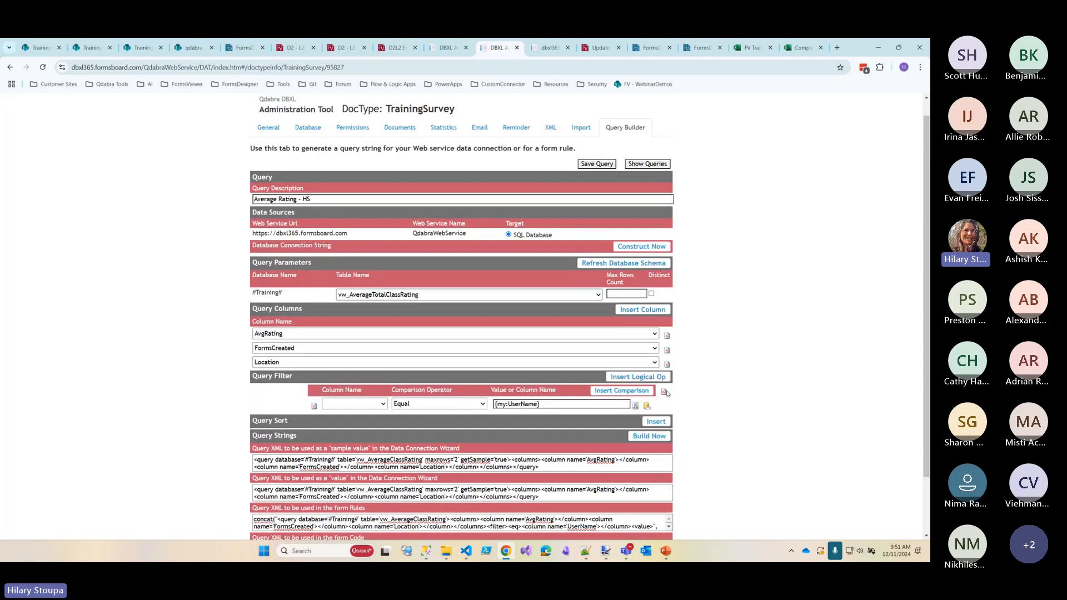
{"action": "left_click", "coordinate": [665, 392]}
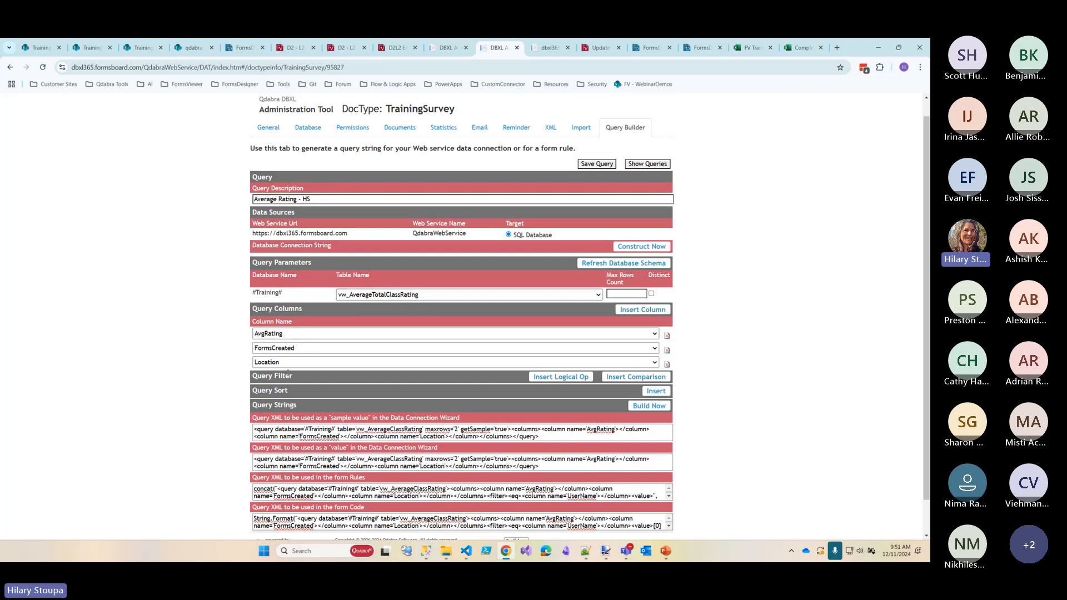
{"action": "left_click", "coordinate": [649, 406]}
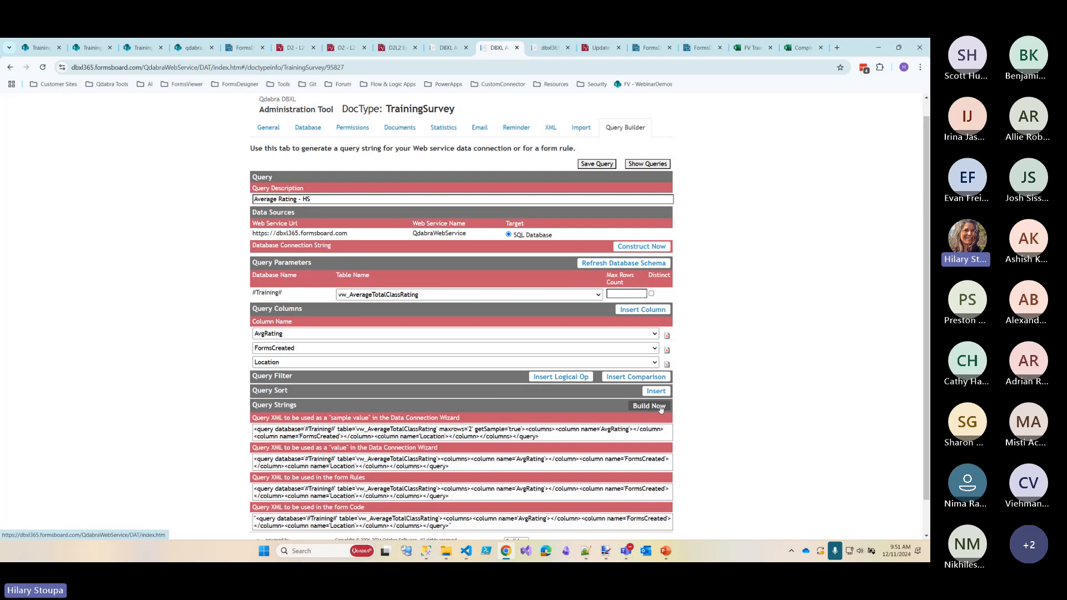
Select the regenerated form Rules and sample value query strings, including the maxrows and getSample settings.
{"action": "scroll", "coordinate": [706, 315], "scroll_direction": "down", "scroll_amount": 2}
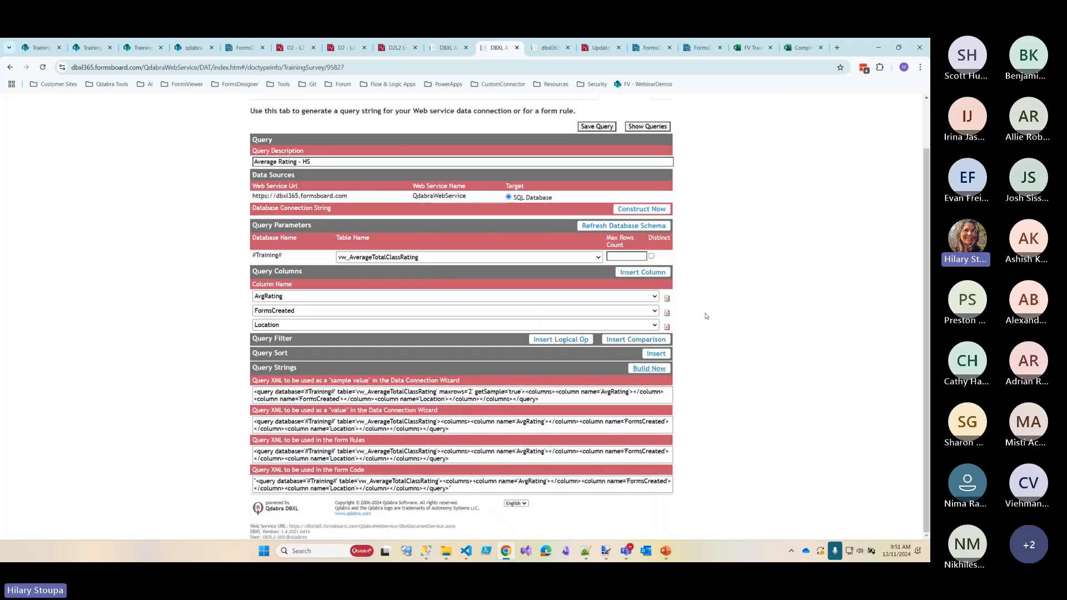
{"action": "triple_click", "coordinate": [454, 447]}
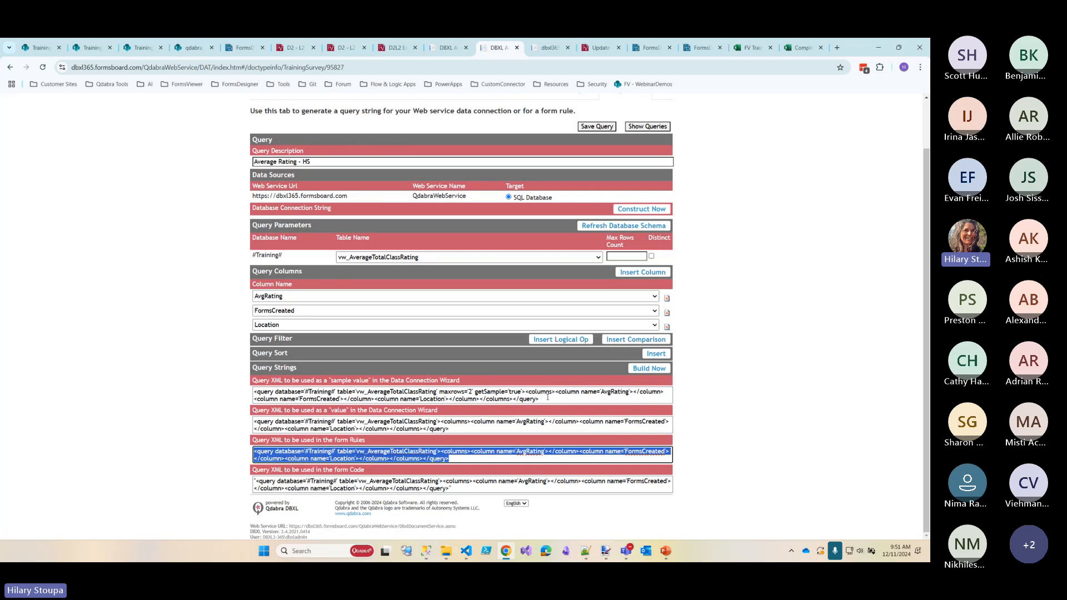
{"action": "left_click_drag", "start_coordinate": [547, 396], "coordinate": [230, 396]}
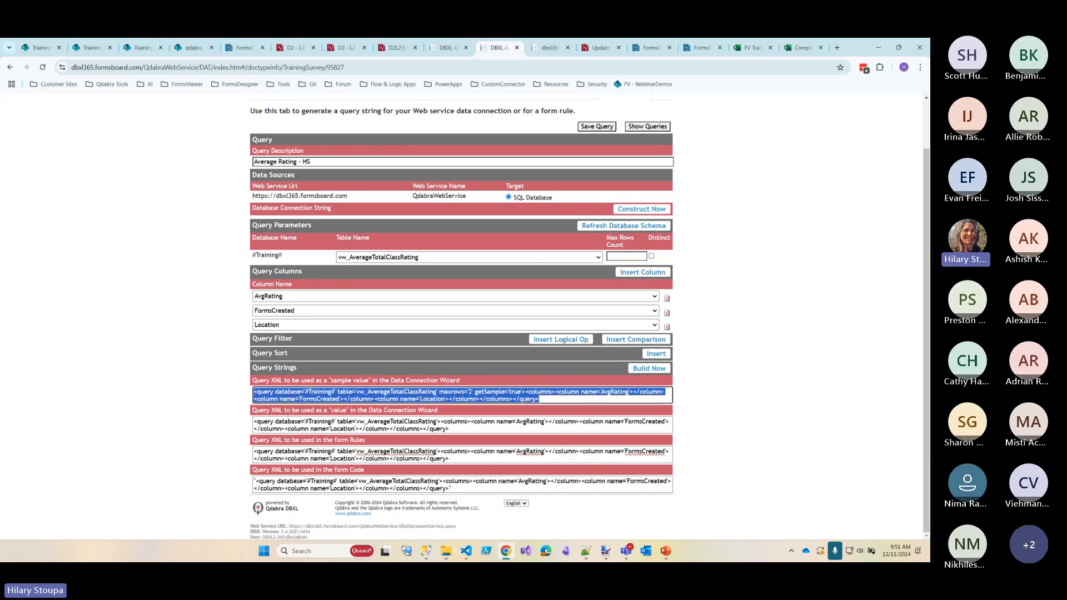
{"action": "left_click_drag", "start_coordinate": [438, 392], "coordinate": [522, 392]}
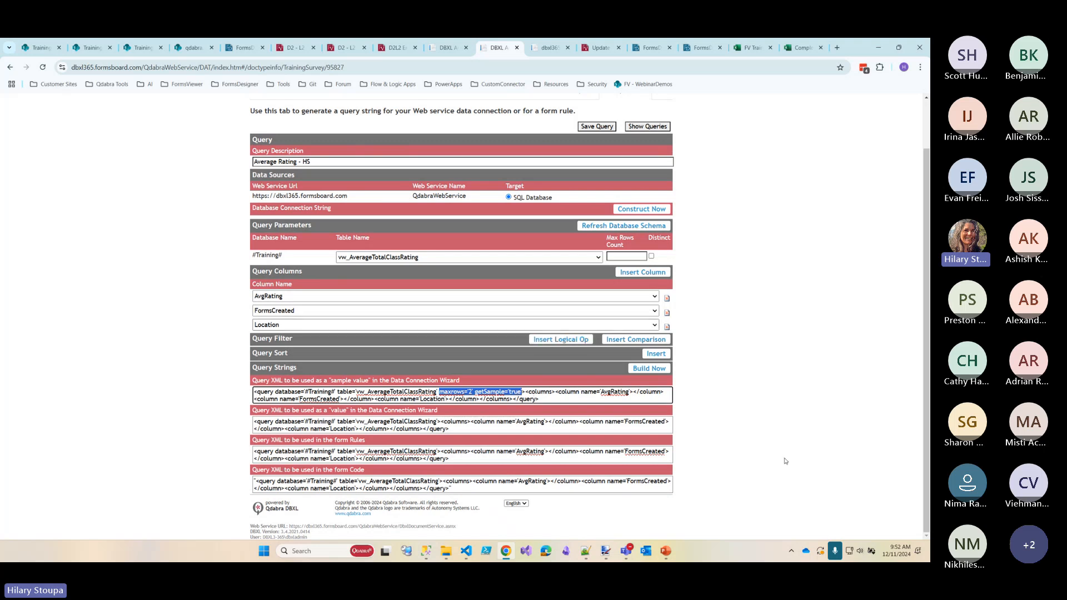
{"action": "left_click", "coordinate": [244, 47]}
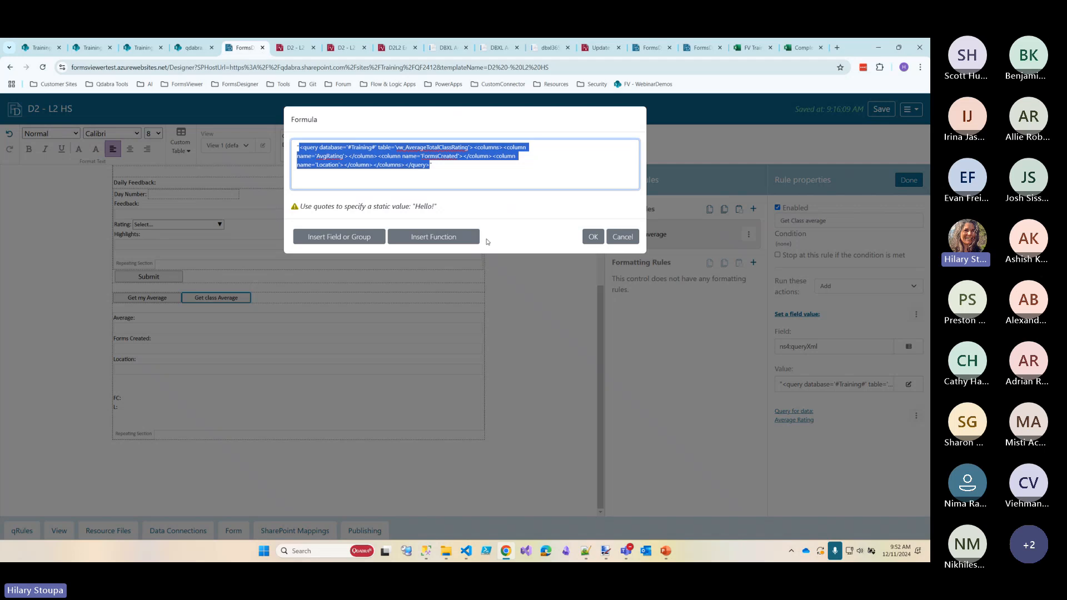
Cancel the formula editor, close the button's rules, and select the Average Rating row group.
{"action": "left_click", "coordinate": [613, 238]}
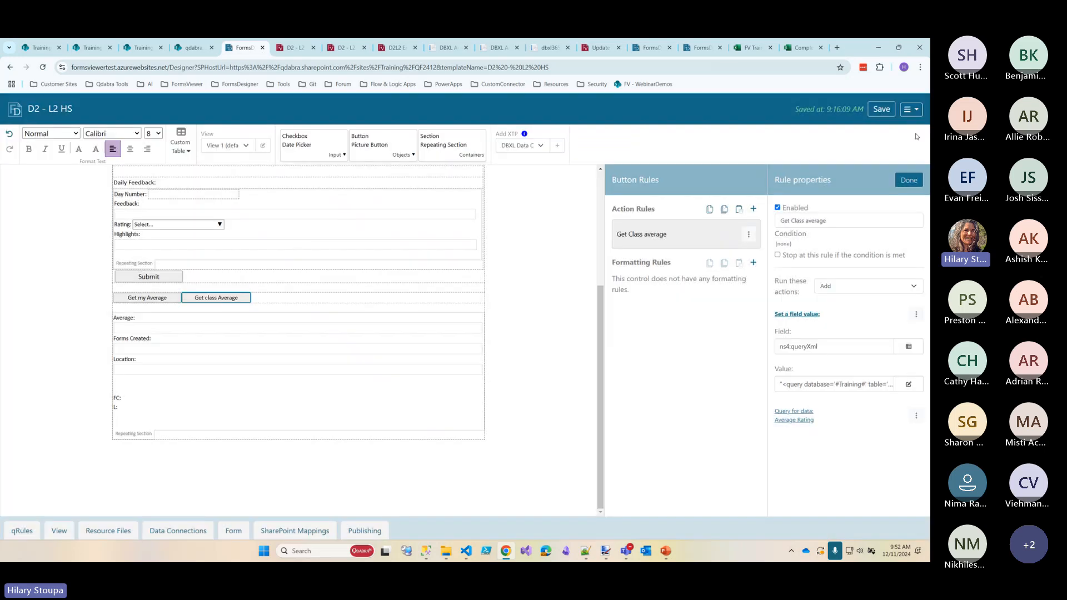
{"action": "left_click", "coordinate": [909, 180]}
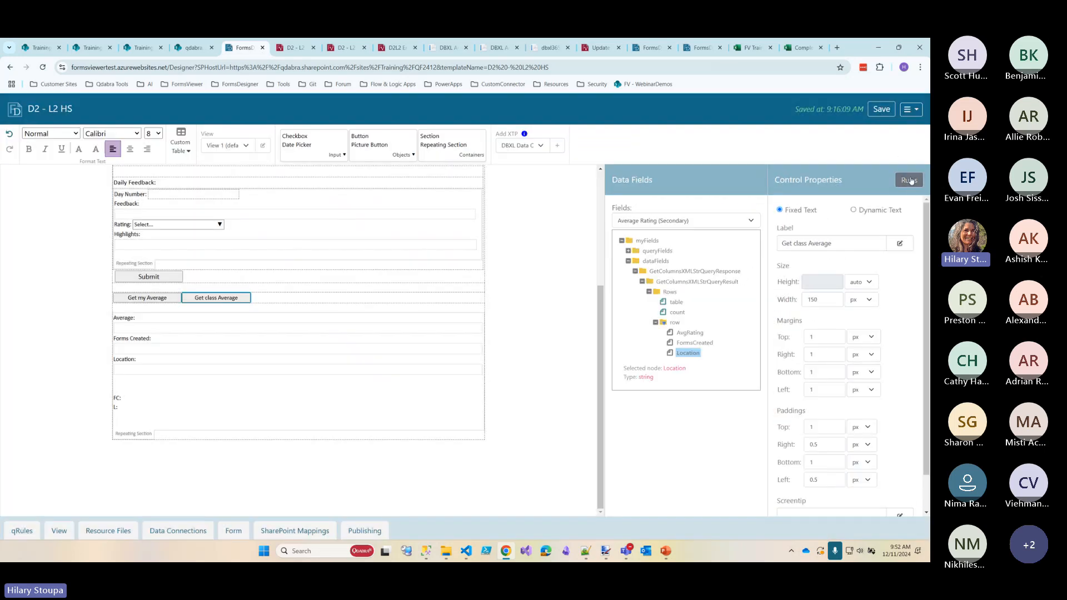
{"action": "left_click", "coordinate": [907, 179]}
{"action": "left_click", "coordinate": [907, 178]}
{"action": "left_click", "coordinate": [675, 323]}
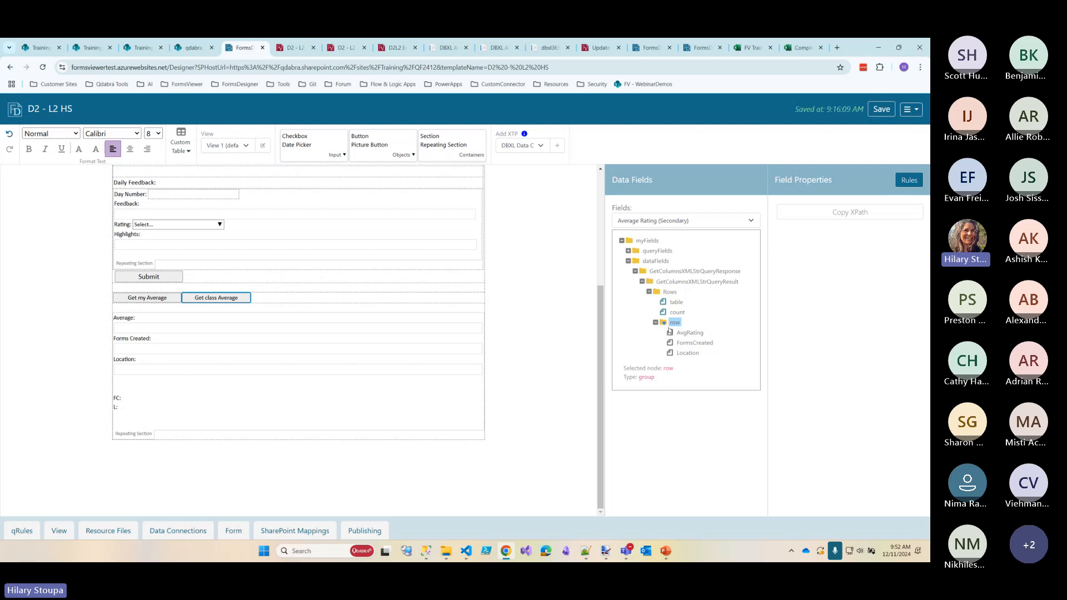
Expand queryFields, inspect AvgRating, FormsCreated and Location, then maximize the Teams meeting window.
{"action": "left_click", "coordinate": [683, 280]}
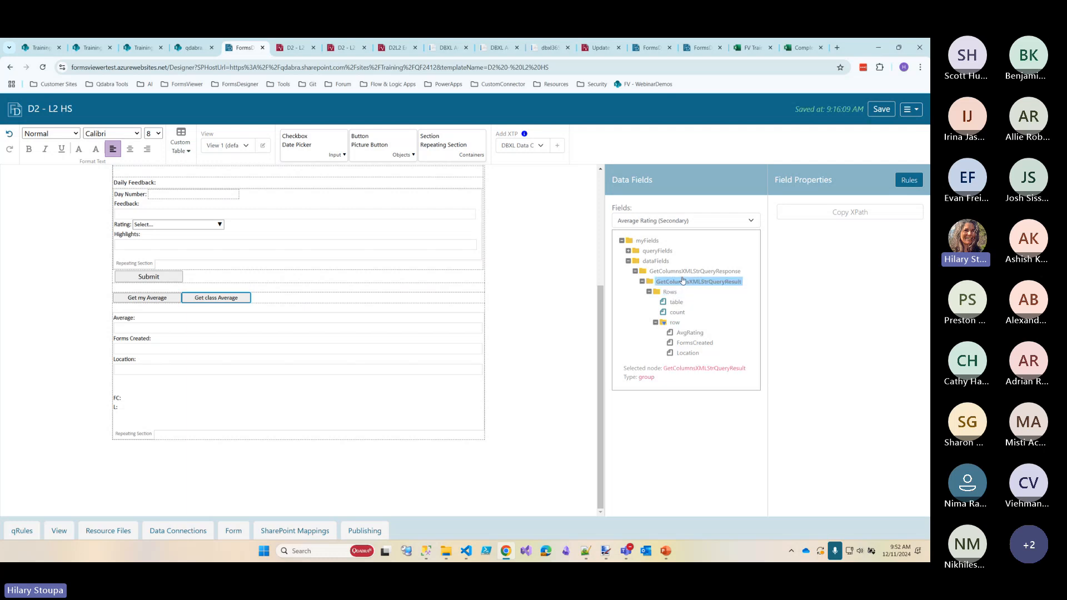
{"action": "left_click", "coordinate": [629, 251]}
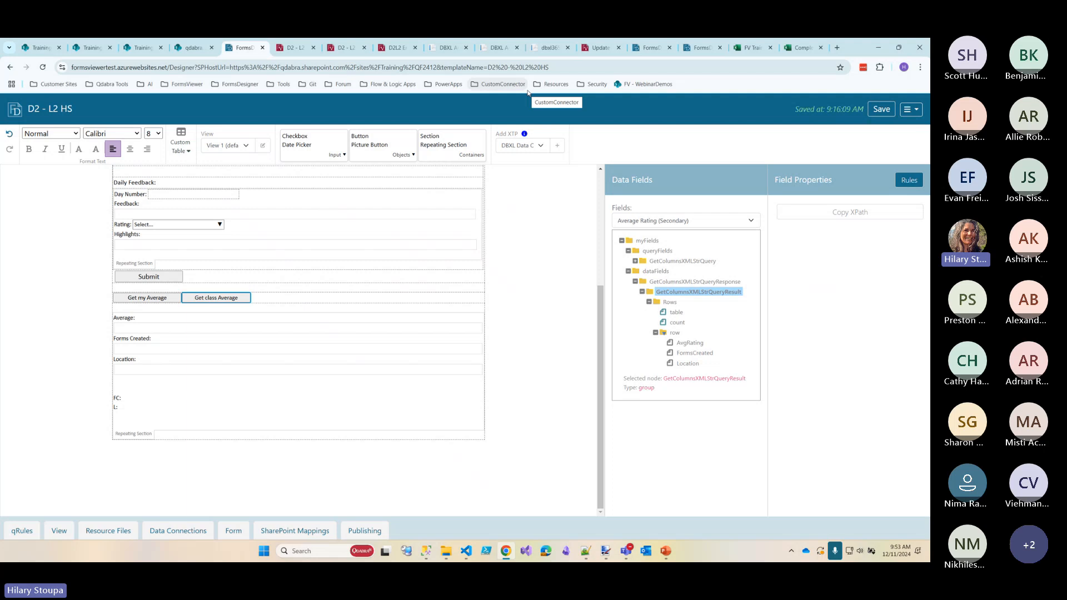
{"action": "left_click", "coordinate": [682, 354]}
{"action": "left_click", "coordinate": [687, 344]}
{"action": "left_click", "coordinate": [697, 363]}
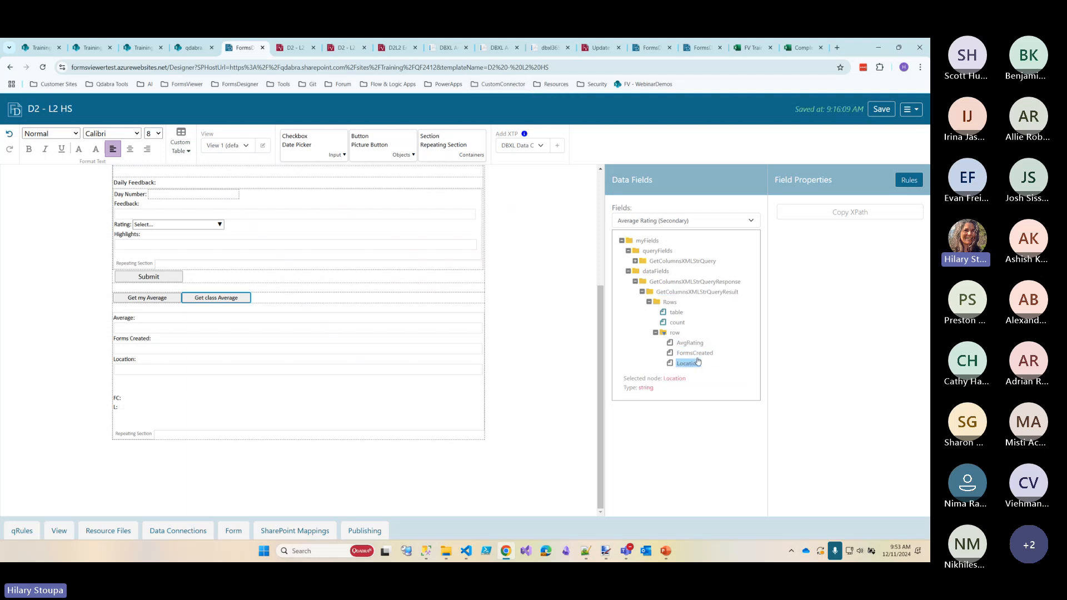
{"action": "left_click", "coordinate": [696, 354]}
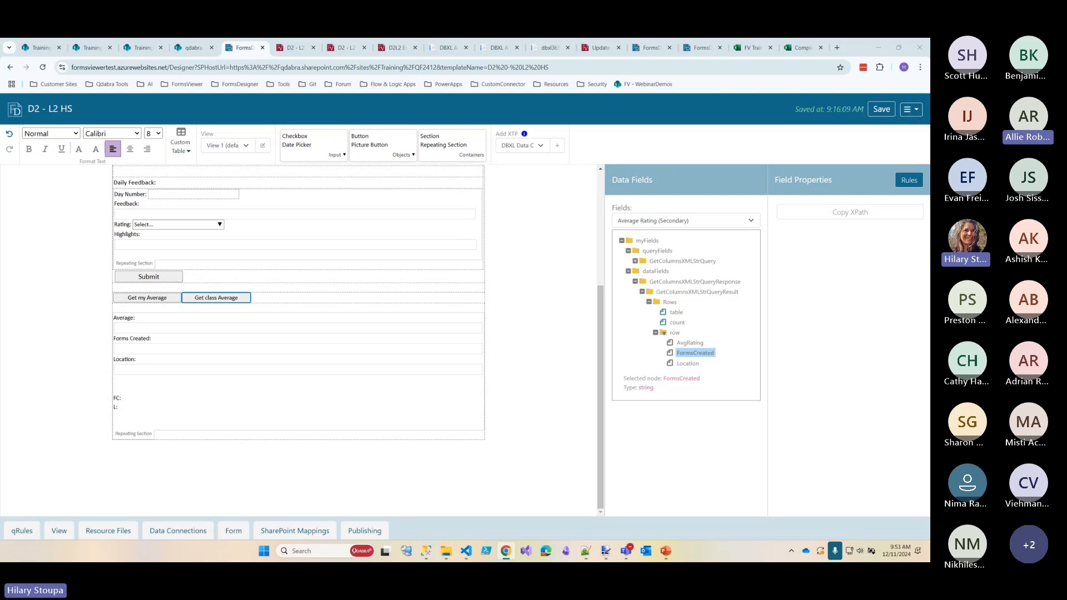
{"action": "left_click_drag", "start_coordinate": [930, 161], "coordinate": [478, 42]}
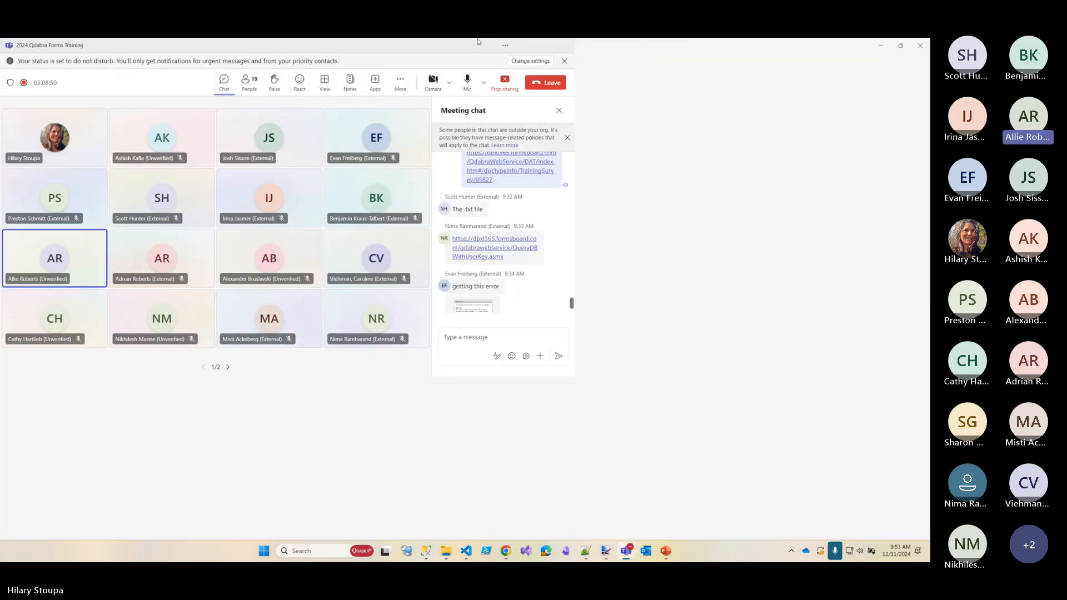
Stop sharing the screen in the Teams meeting.
{"action": "left_click", "coordinate": [505, 83]}
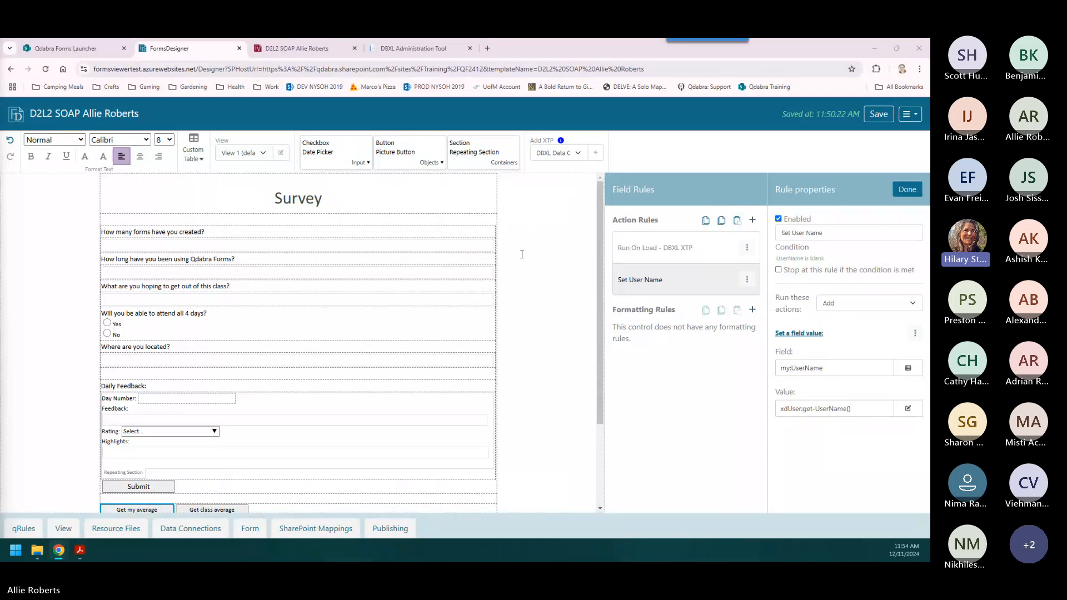
Confirm the class-average query formula in the Get my average button's rule.
{"action": "scroll", "coordinate": [389, 332], "scroll_direction": "down", "scroll_amount": 2}
{"action": "left_click", "coordinate": [113, 399]}
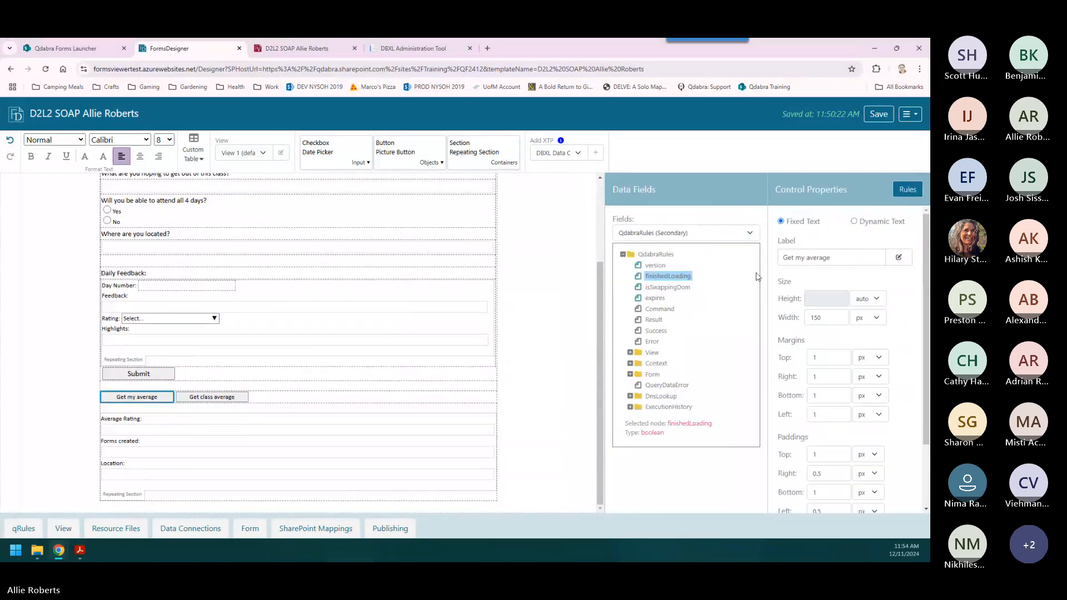
{"action": "left_click", "coordinate": [907, 189]}
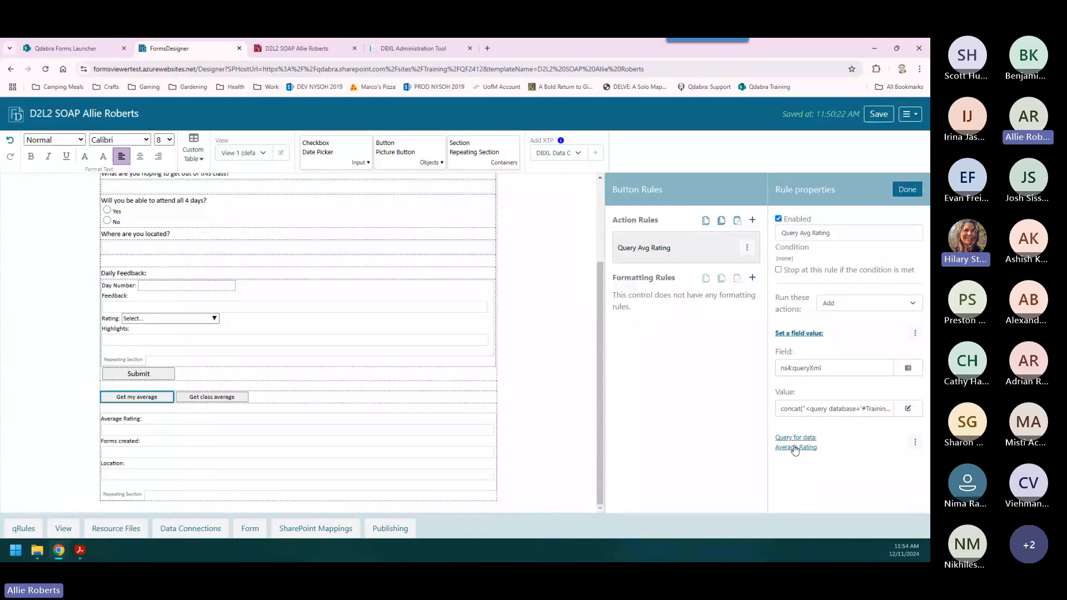
{"action": "left_click", "coordinate": [907, 409]}
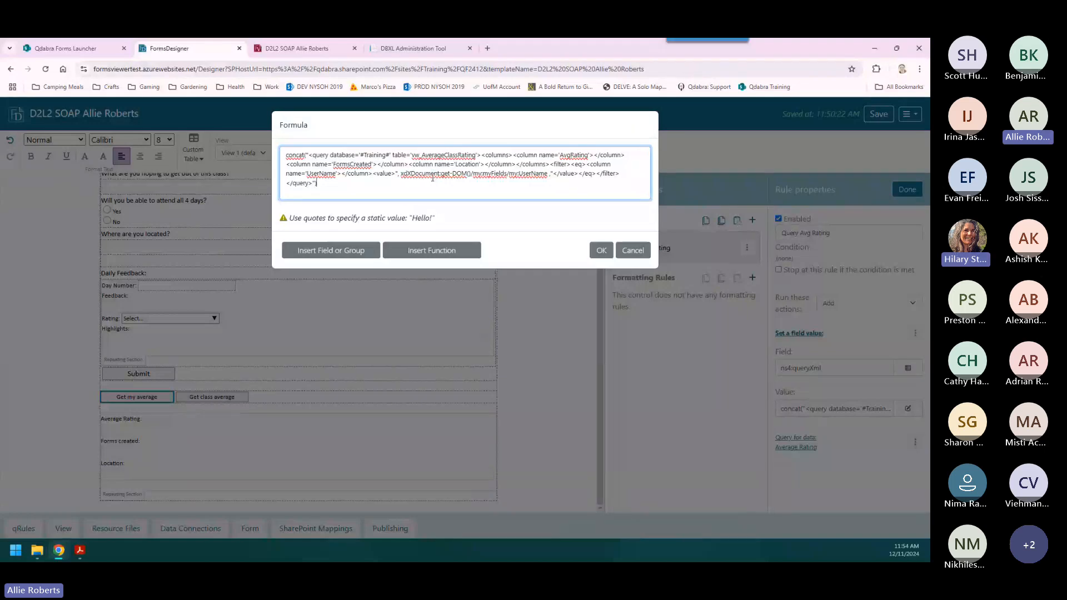
{"action": "left_click", "coordinate": [601, 251]}
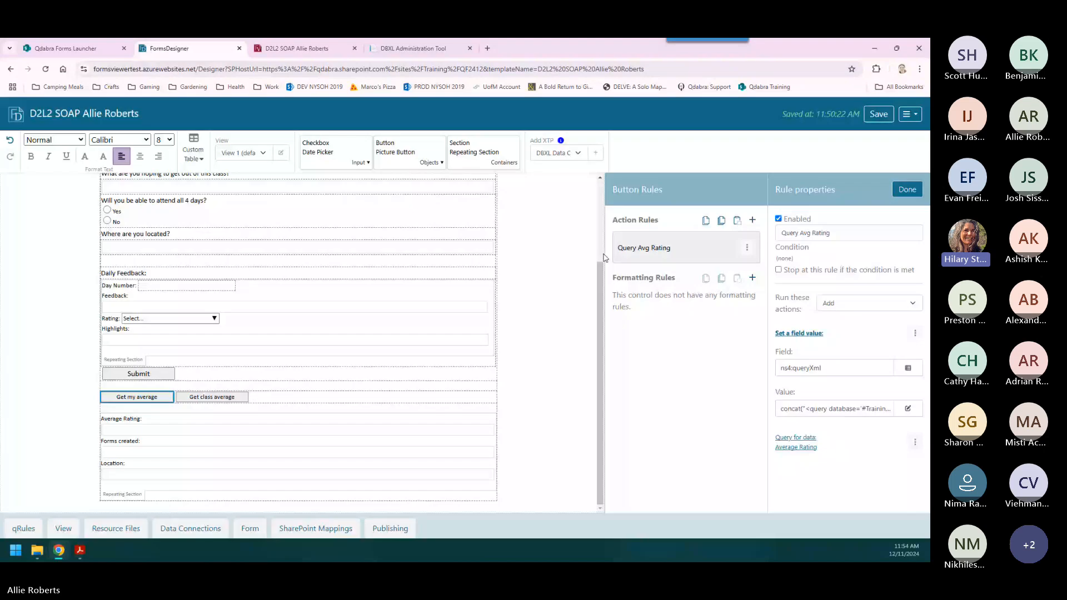
Cancel the rule's field picker unchanged and select the Submit button to show its rules.
{"action": "left_click", "coordinate": [908, 369]}
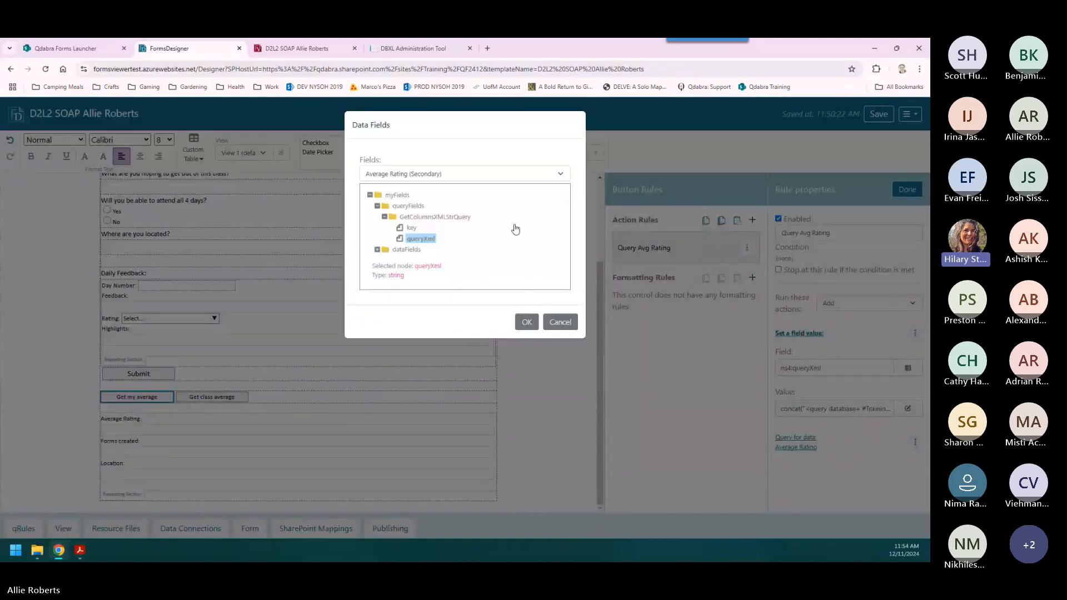
{"action": "left_click", "coordinate": [560, 322]}
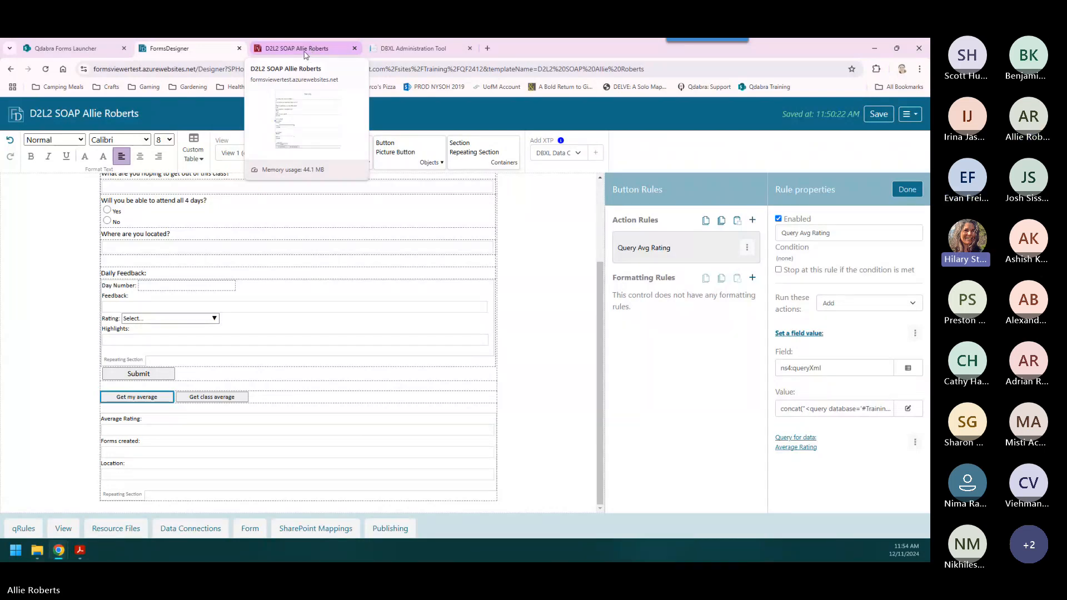
{"action": "scroll", "coordinate": [146, 389], "scroll_direction": "up", "scroll_amount": 1}
{"action": "left_click", "coordinate": [146, 443]}
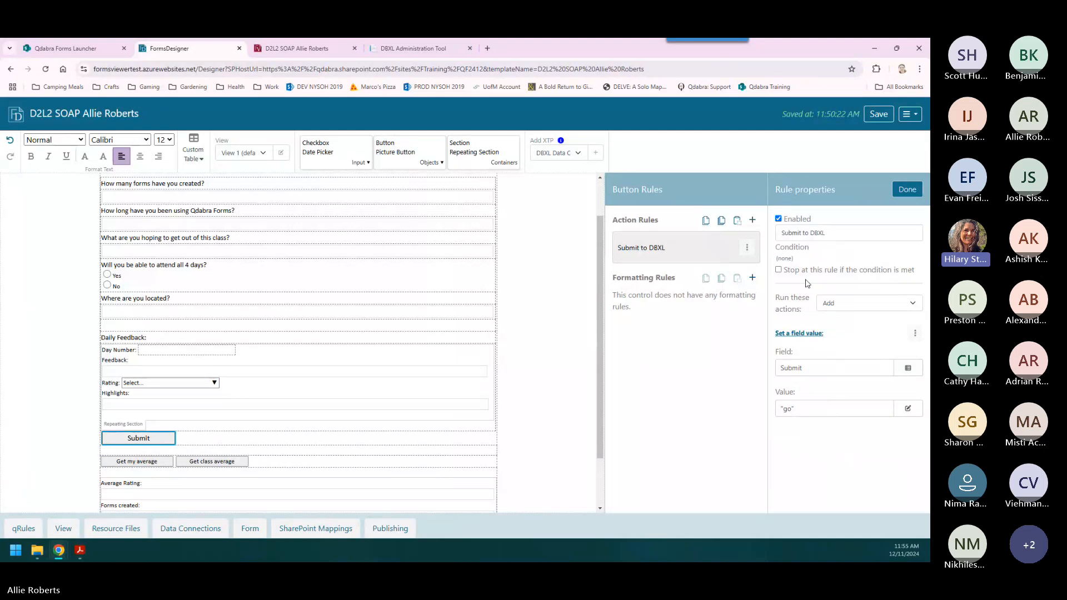
In XtpLogic_DbxlXtp, review the Actions > Submit field's Set Values for DBXL Submit rule.
{"action": "left_click", "coordinate": [906, 190]}
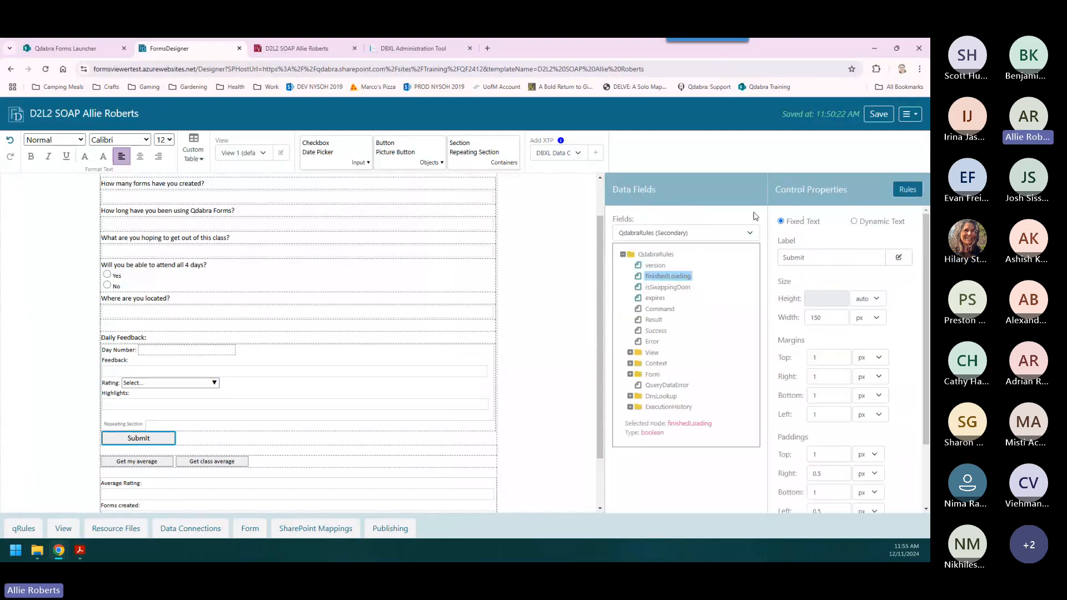
{"action": "left_click", "coordinate": [721, 233]}
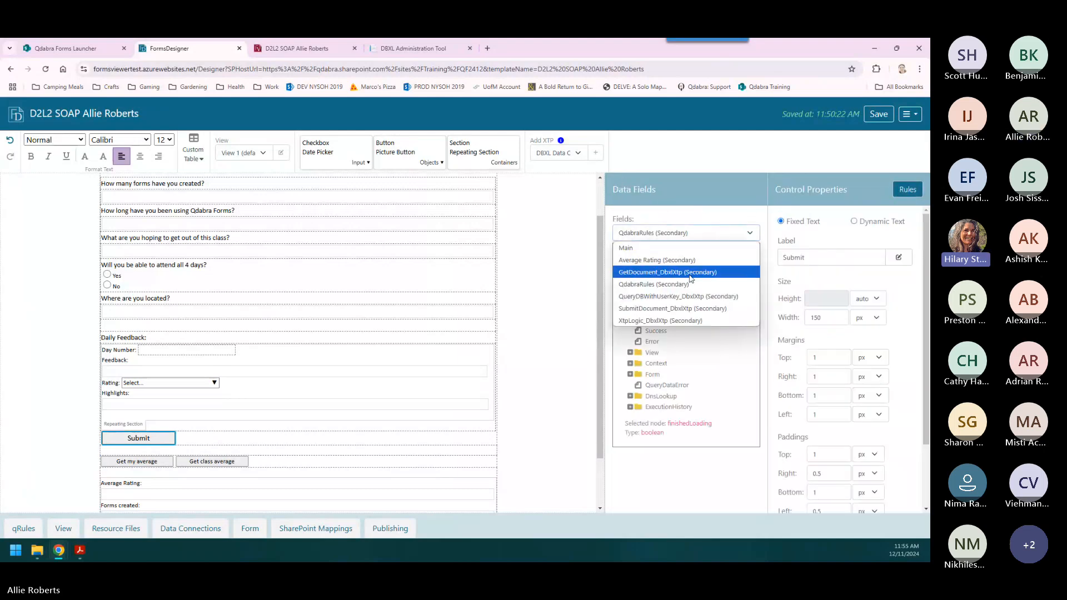
{"action": "left_click", "coordinate": [651, 321]}
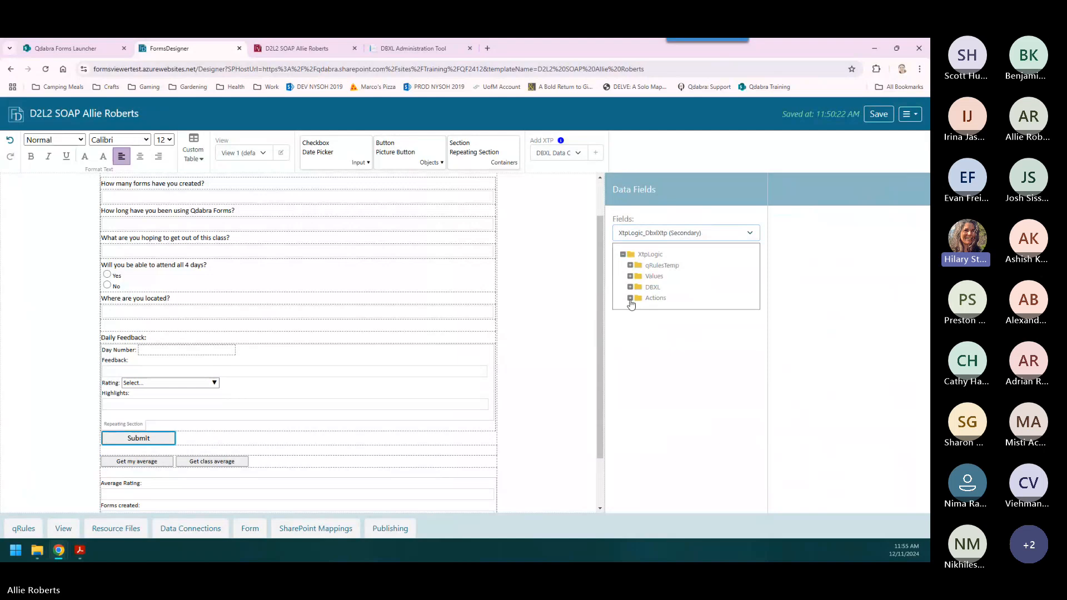
{"action": "left_click", "coordinate": [630, 298]}
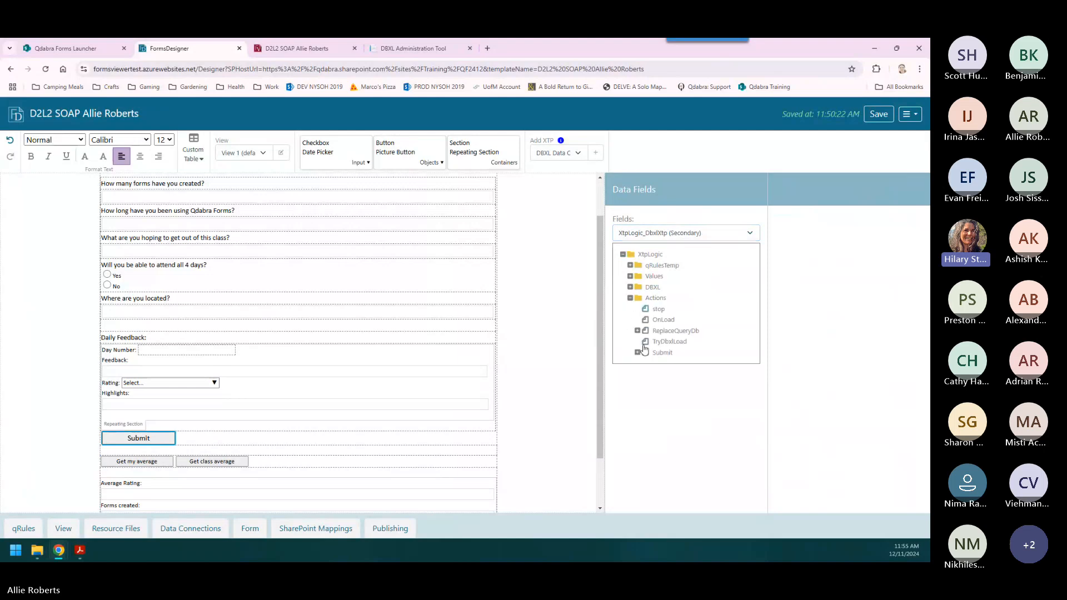
{"action": "left_click", "coordinate": [659, 353]}
{"action": "left_click", "coordinate": [637, 353]}
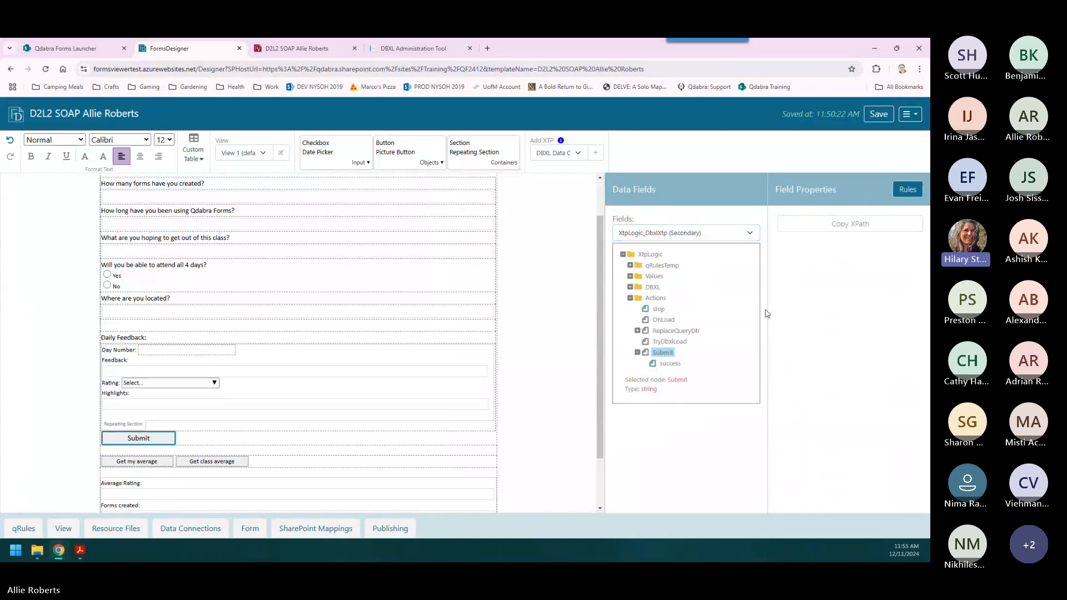
{"action": "left_click", "coordinate": [907, 189]}
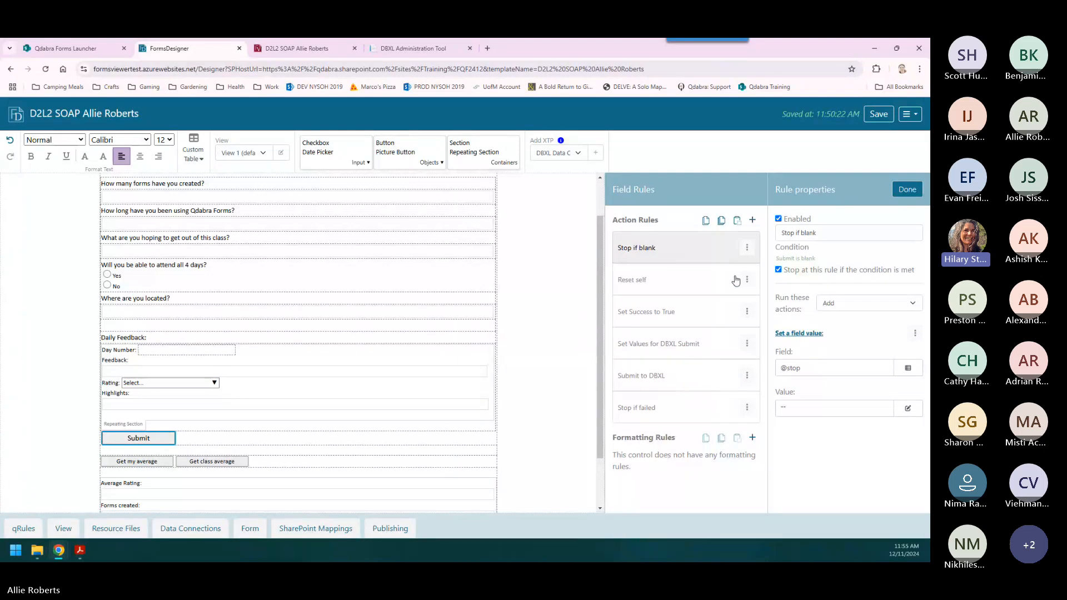
{"action": "left_click", "coordinate": [661, 345]}
{"action": "scroll", "coordinate": [859, 336], "scroll_direction": "down", "scroll_amount": 1}
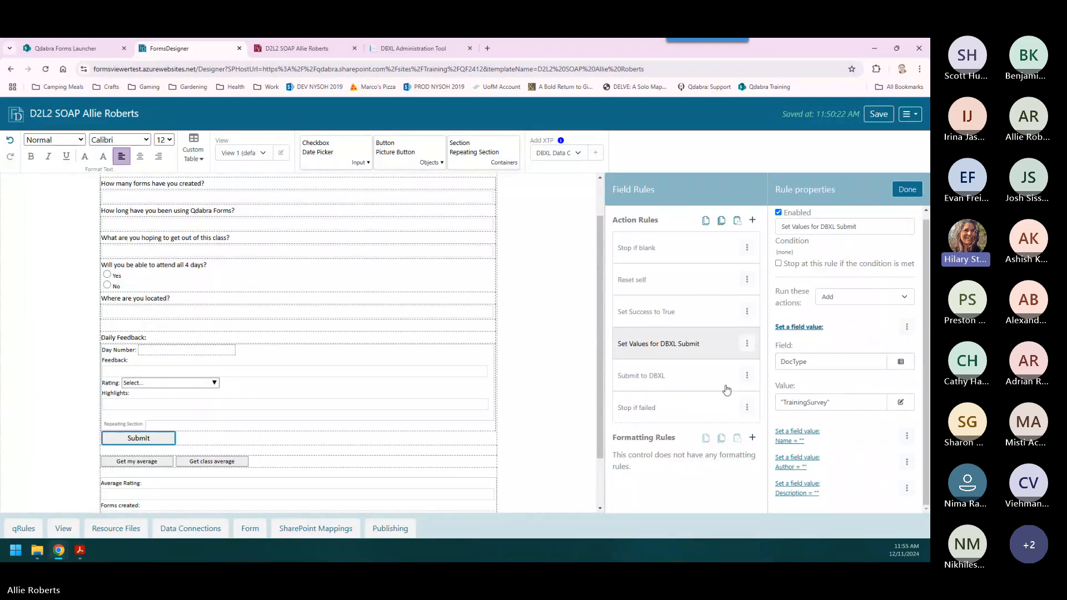
{"action": "left_click", "coordinate": [906, 189]}
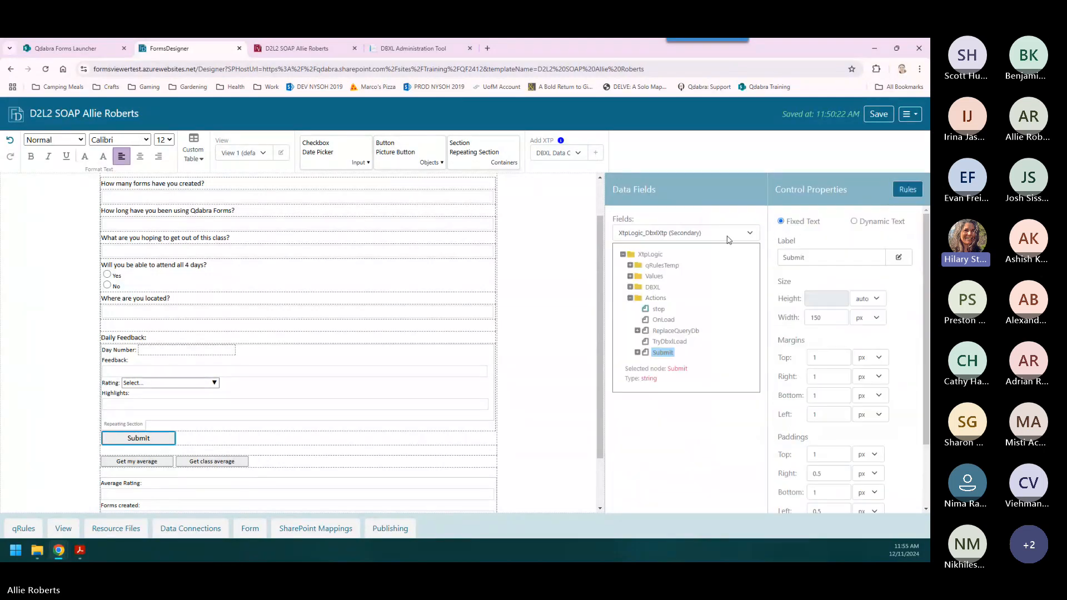
Expand qRulesTemp and review the rules on the tempCommand field.
{"action": "left_click", "coordinate": [727, 233]}
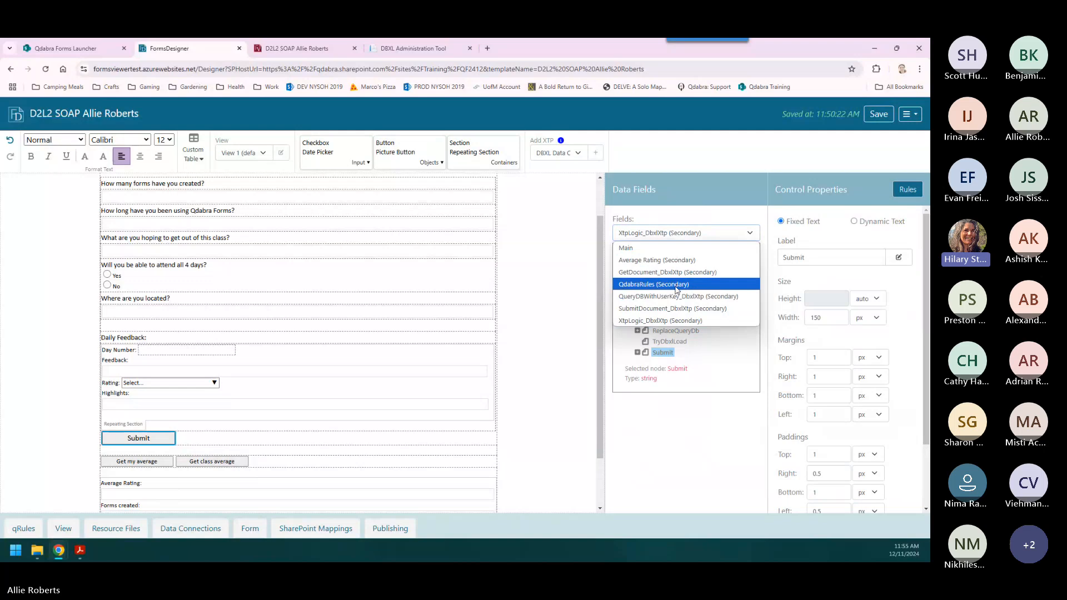
{"action": "left_click", "coordinate": [681, 320]}
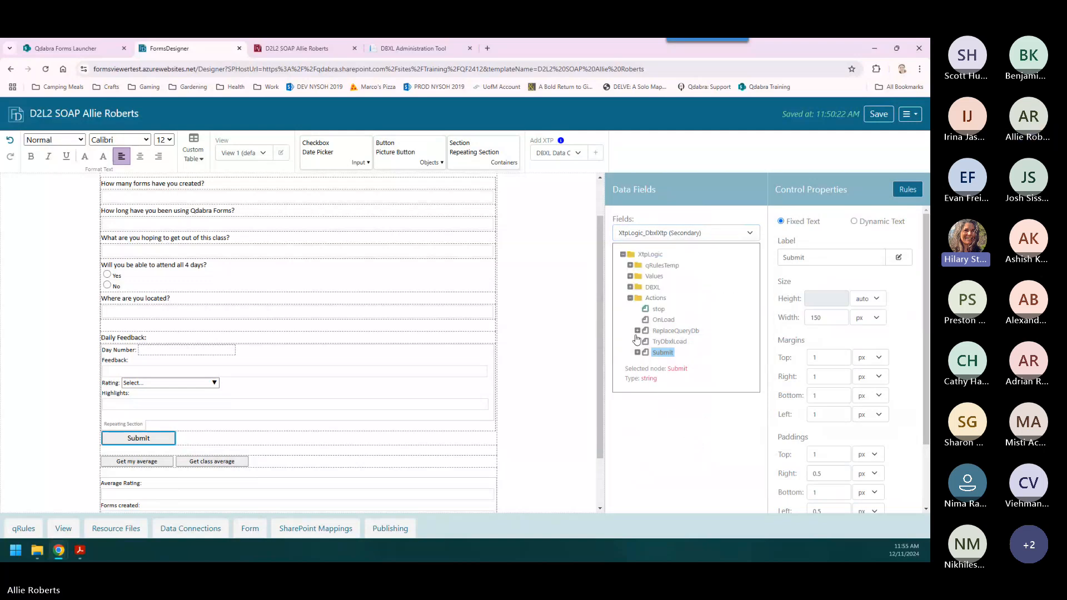
{"action": "left_click", "coordinate": [631, 268]}
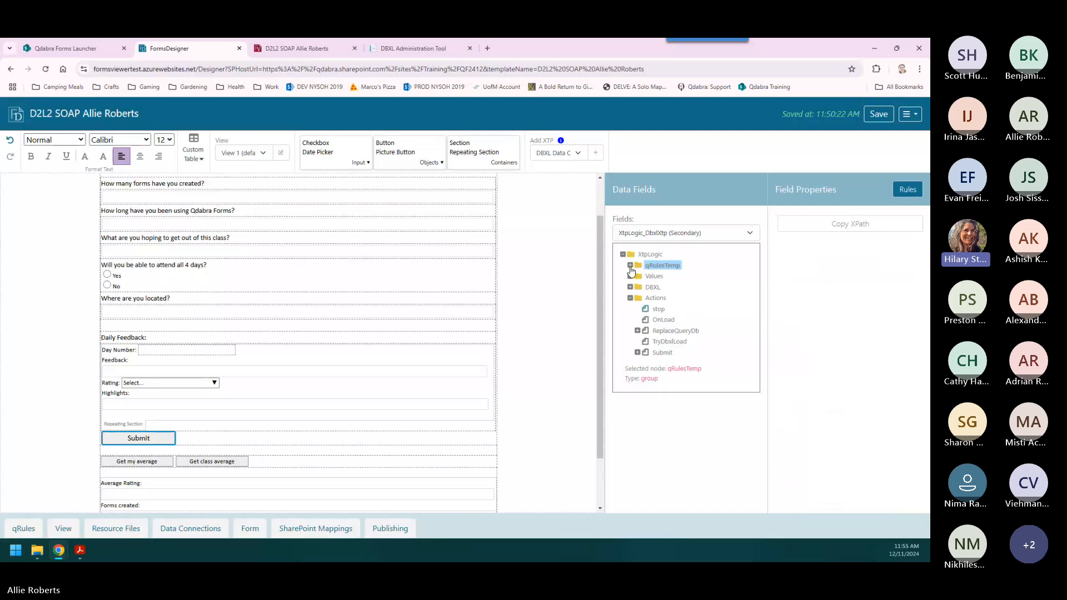
{"action": "left_click", "coordinate": [629, 265]}
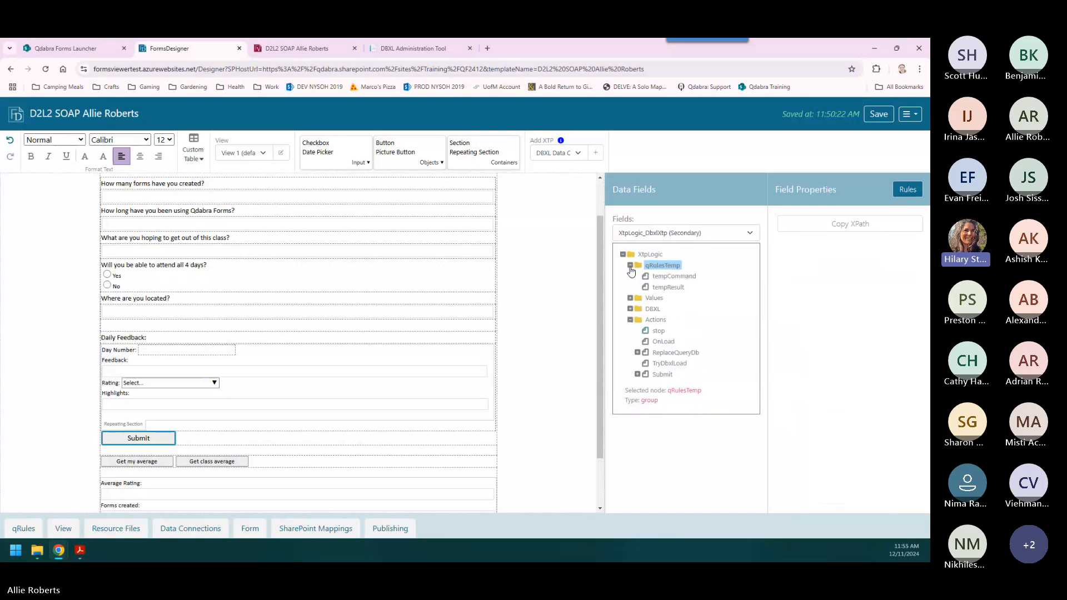
{"action": "left_click", "coordinate": [690, 278]}
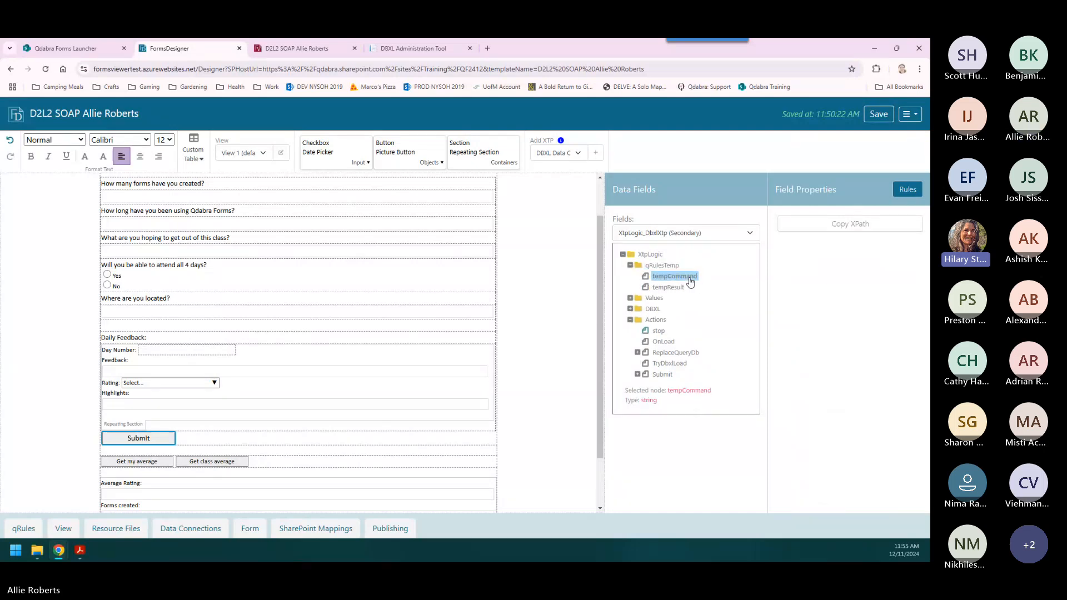
{"action": "left_click", "coordinate": [905, 190]}
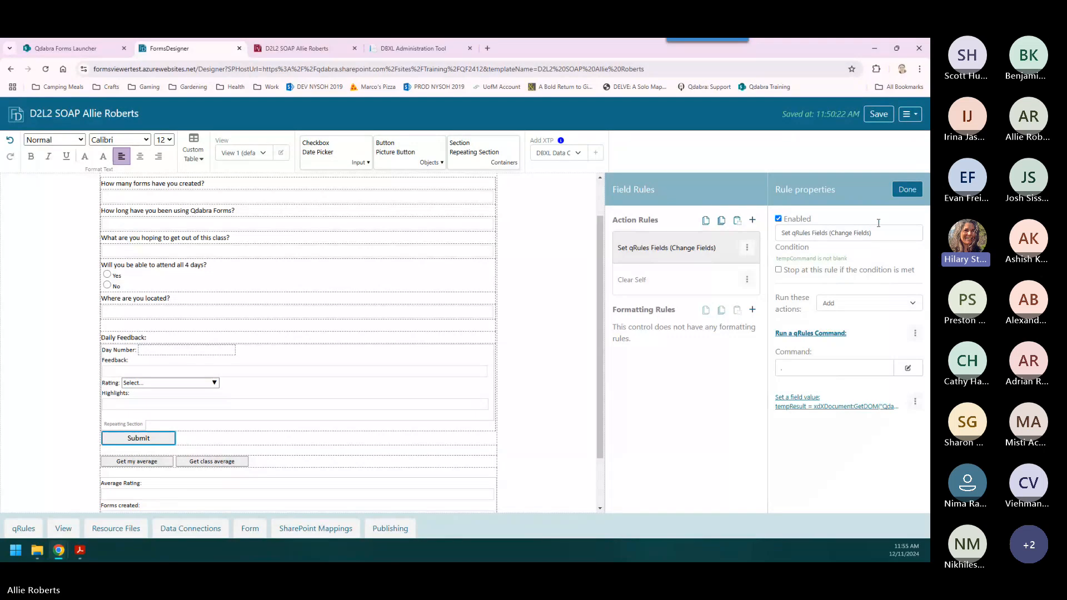
{"action": "left_click", "coordinate": [907, 191]}
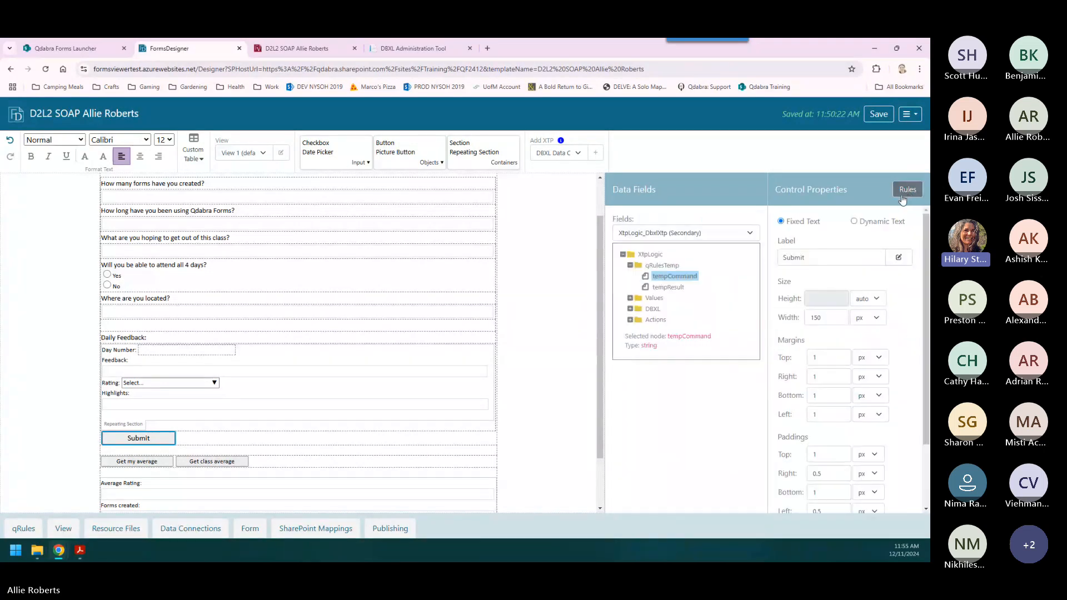
Reload the Survey and answer 4 forms created, location 'dgf' and class hopes 'tert'.
{"action": "left_click", "coordinate": [294, 48]}
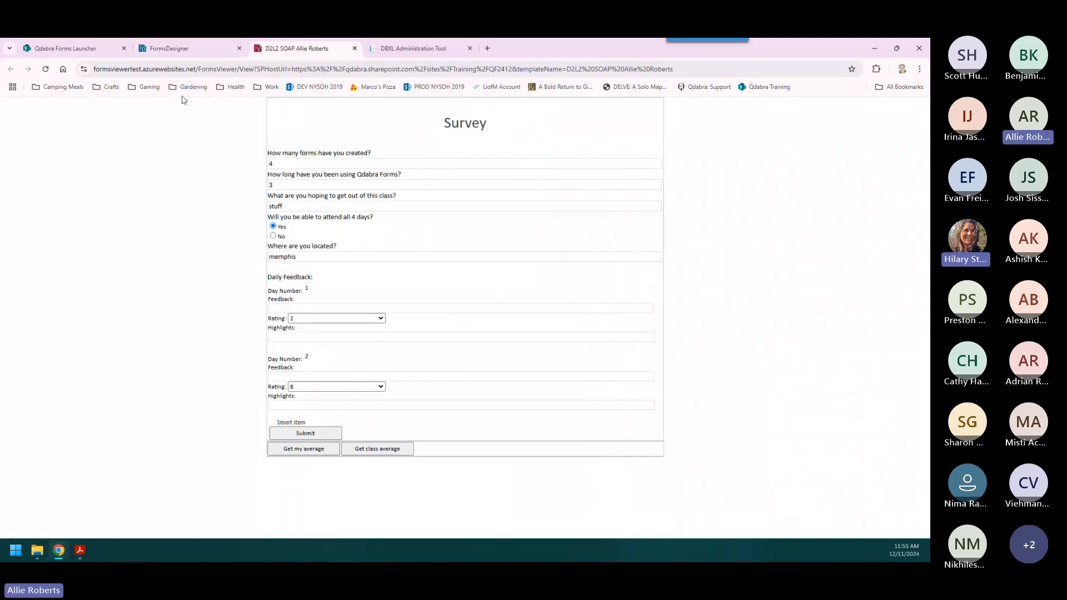
{"action": "left_click", "coordinate": [46, 70]}
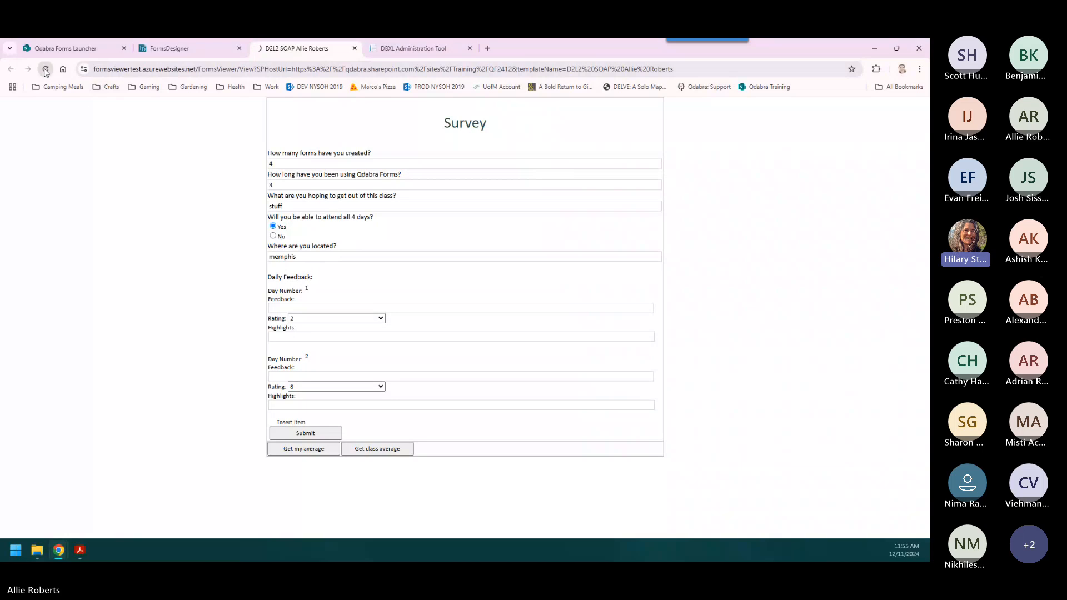
{"action": "left_click", "coordinate": [374, 161]}
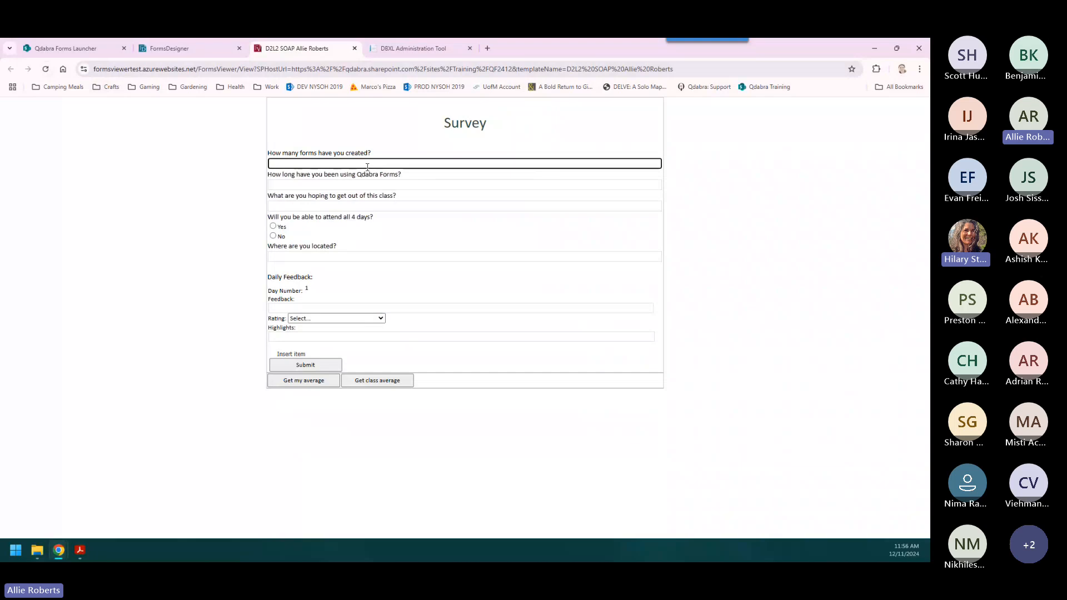
{"action": "type", "text": "4"}
{"action": "left_click", "coordinate": [370, 185]}
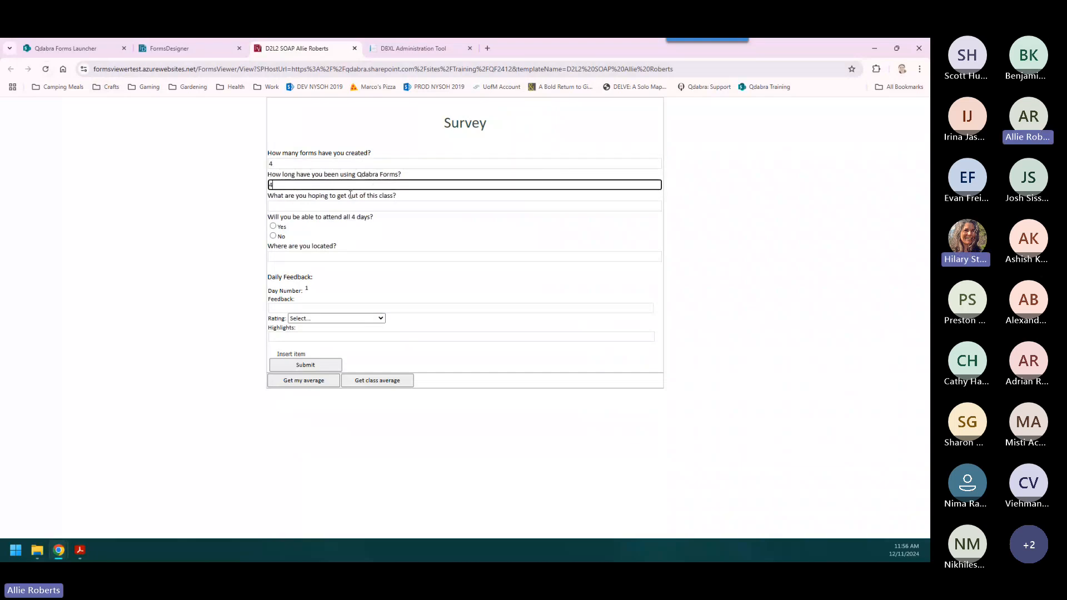
{"action": "left_click", "coordinate": [331, 257]}
{"action": "type", "text": "dgf"}
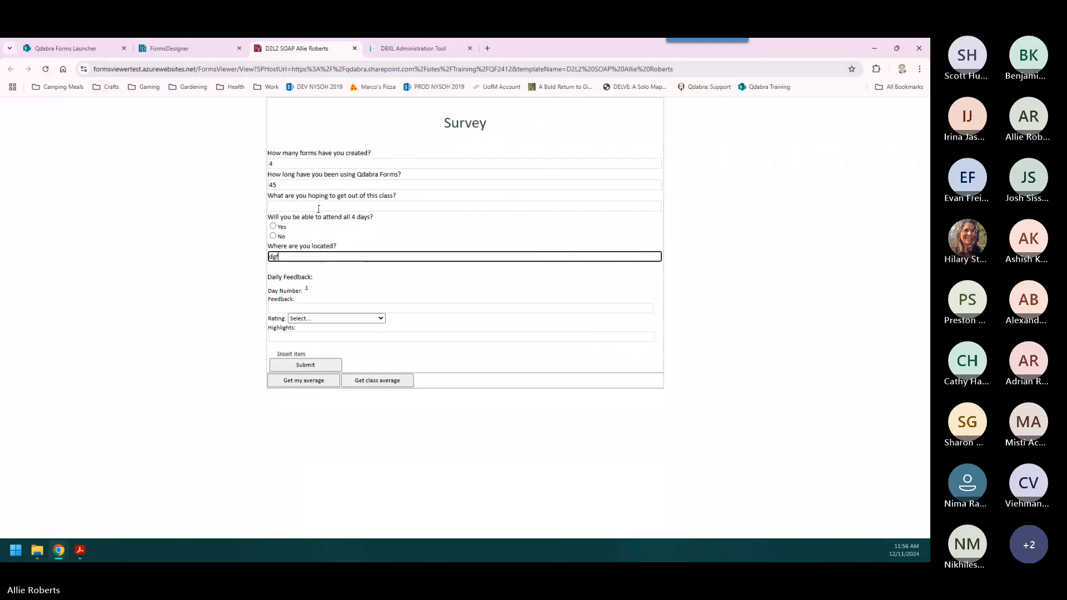
{"action": "left_click", "coordinate": [322, 205]}
{"action": "type", "text": "tert"}
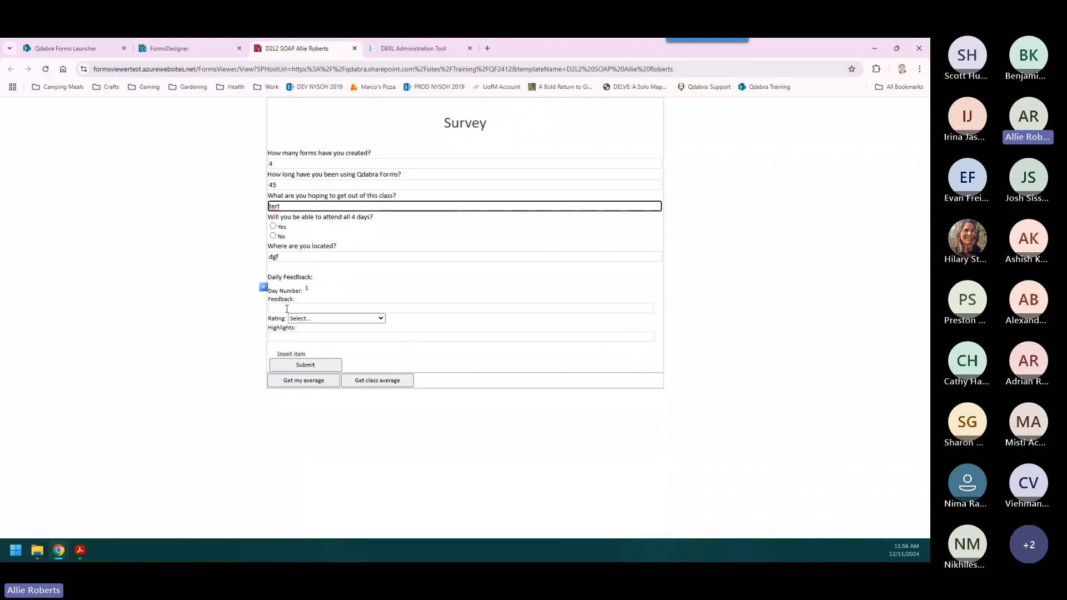
Add Day 1 feedback 'asdf' rated 4 and a second feedback entry rated 7.
{"action": "left_click", "coordinate": [317, 308]}
{"action": "type", "text": "asdf"}
{"action": "left_click", "coordinate": [327, 319]}
{"action": "left_click", "coordinate": [311, 376]}
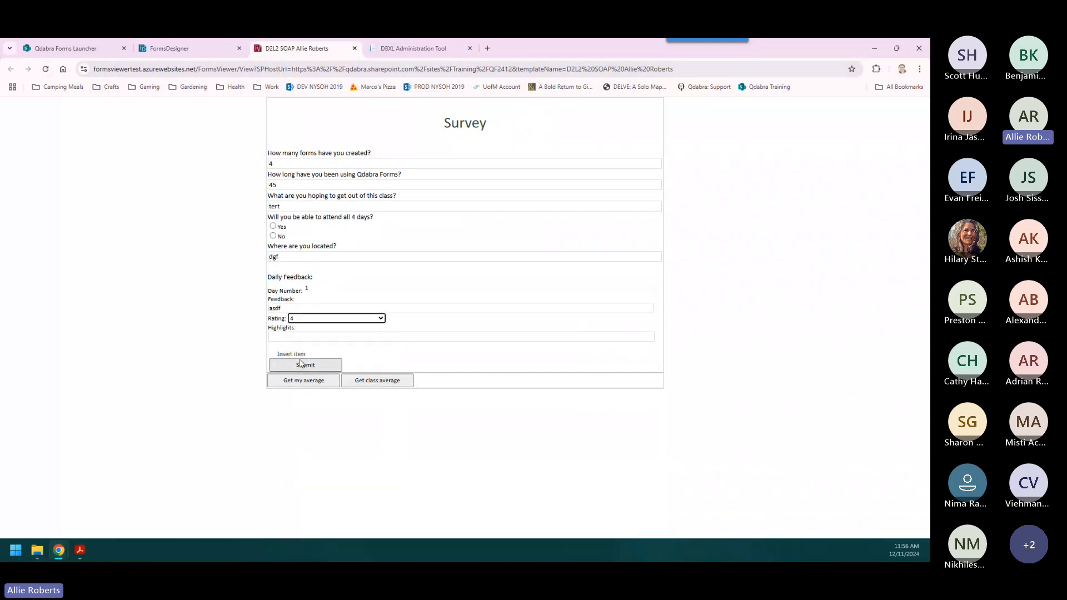
{"action": "left_click", "coordinate": [307, 355]}
{"action": "left_click", "coordinate": [334, 386]}
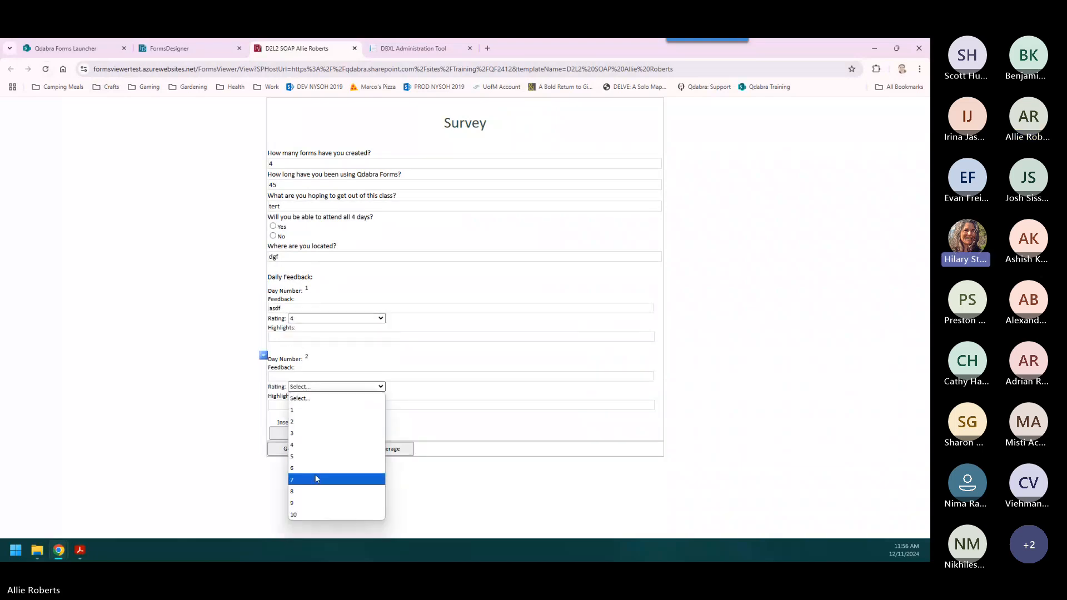
{"action": "left_click", "coordinate": [314, 476]}
{"action": "left_click", "coordinate": [341, 405]}
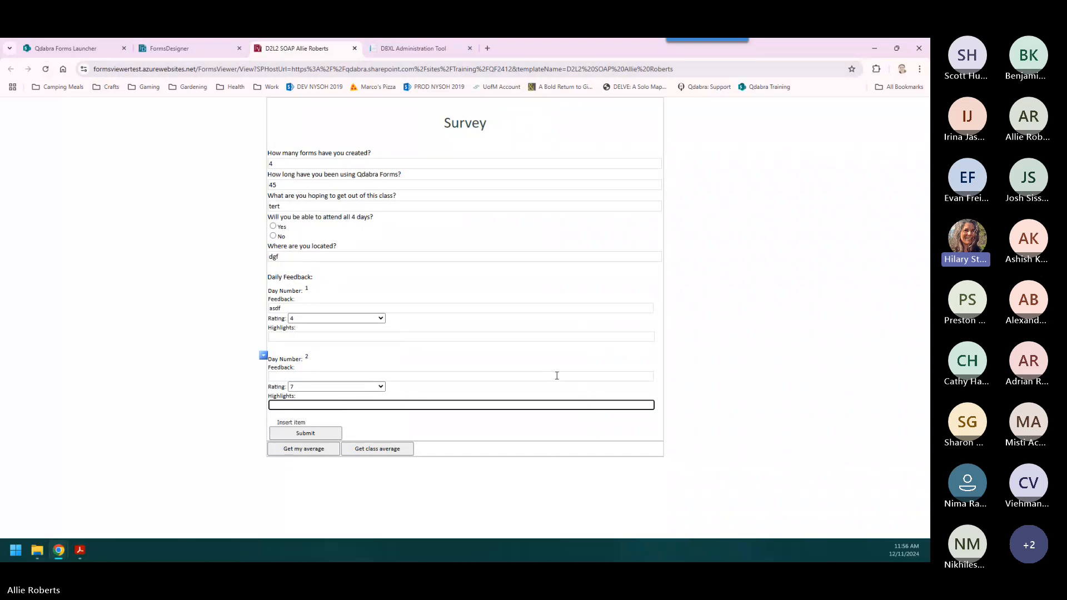
Open the browser's developer tools with Inspect from the page context menu.
{"action": "right_click", "coordinate": [811, 288]}
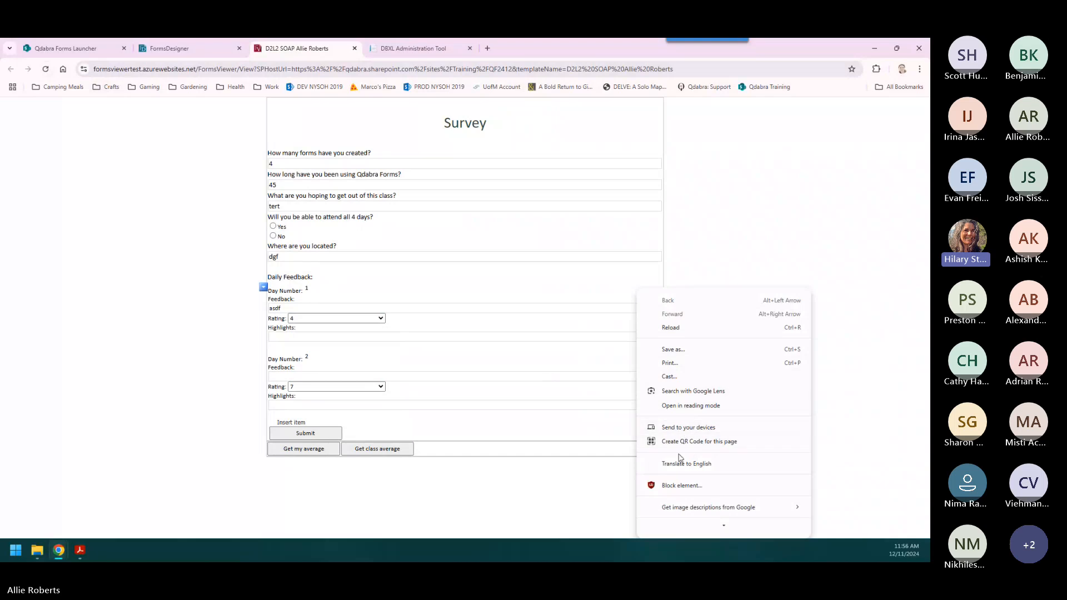
{"action": "scroll", "coordinate": [681, 470], "scroll_direction": "down", "scroll_amount": 1}
{"action": "left_click", "coordinate": [702, 529]}
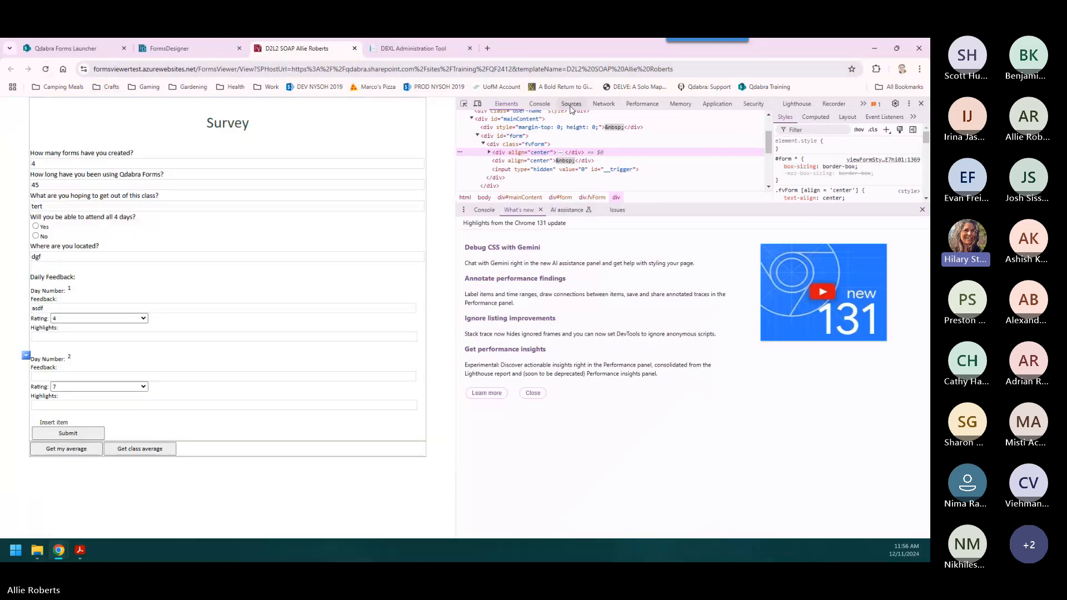
Submit the survey with the Network log open to capture its request, widening DevTools.
{"action": "left_click", "coordinate": [603, 105]}
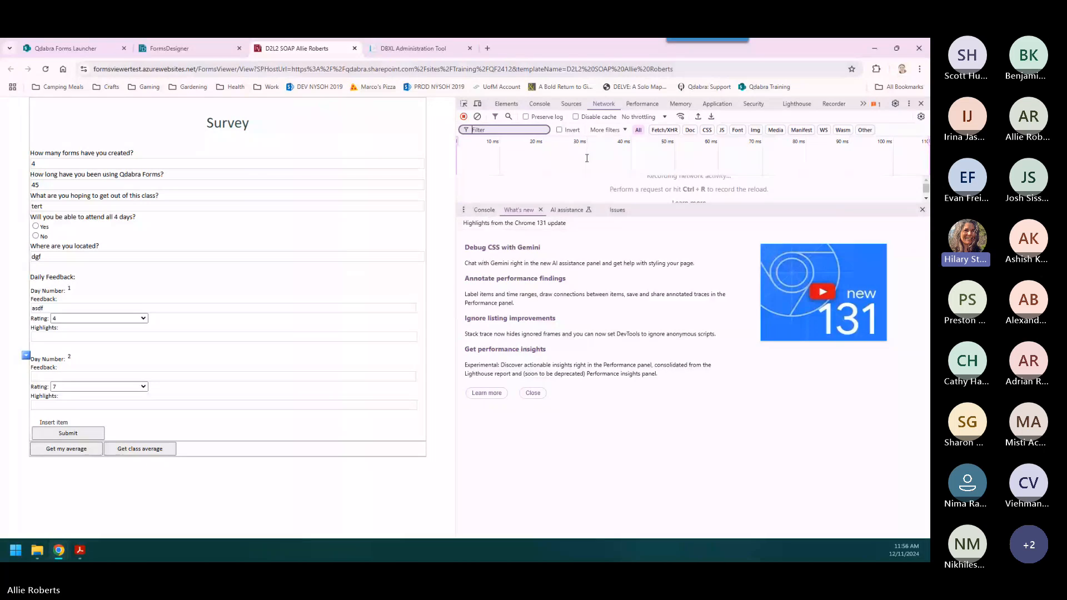
{"action": "left_click", "coordinate": [56, 436]}
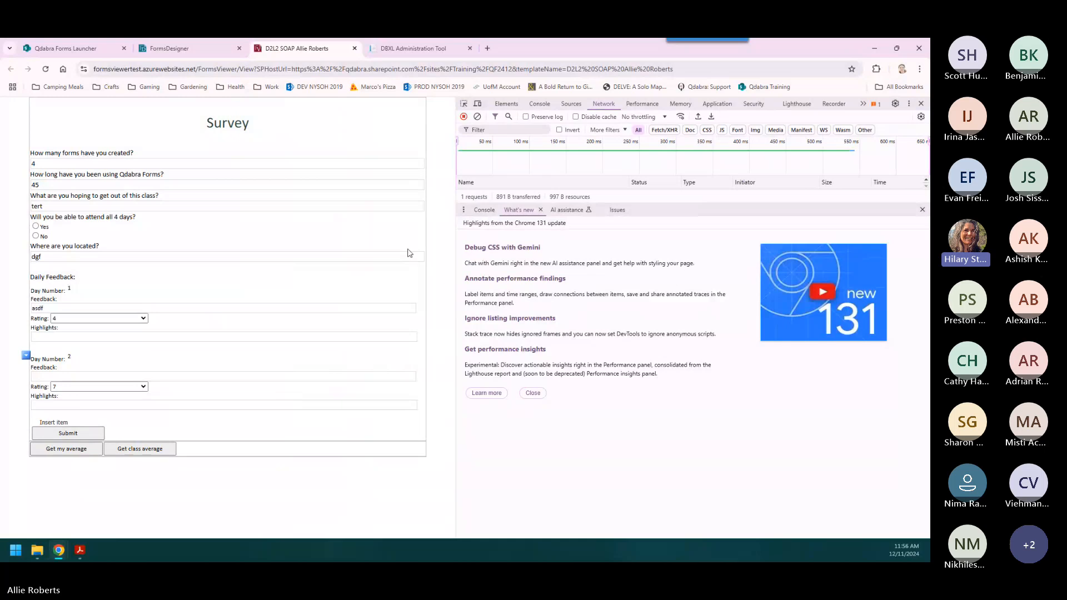
{"action": "left_click_drag", "start_coordinate": [456, 260], "coordinate": [432, 265]}
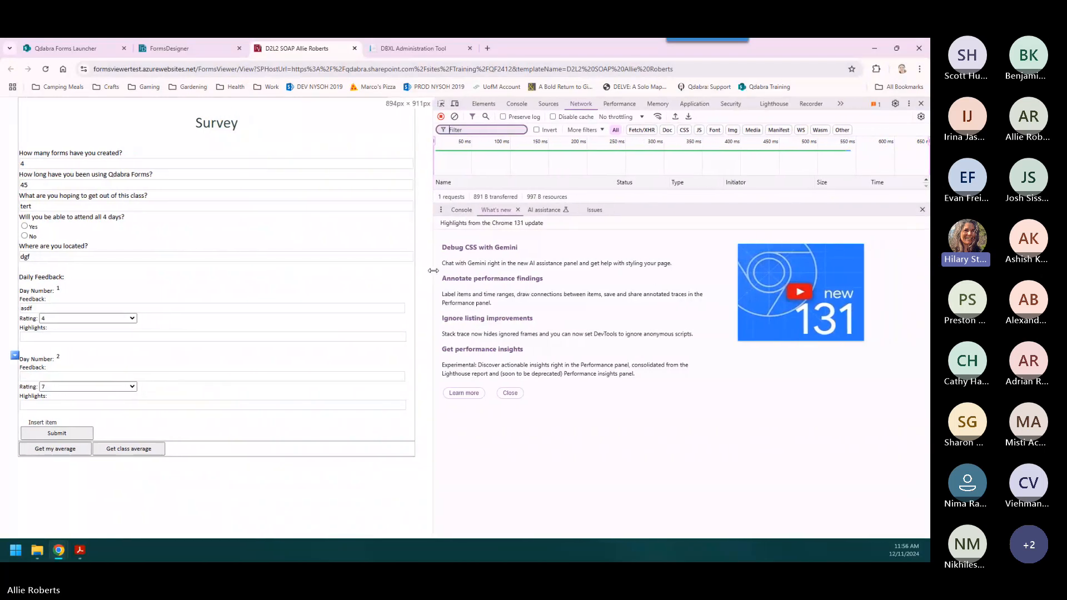
Close the Issues and What's new drawer tabs so the request list fills the panel.
{"action": "scroll", "coordinate": [508, 160], "scroll_direction": "up", "scroll_amount": 4}
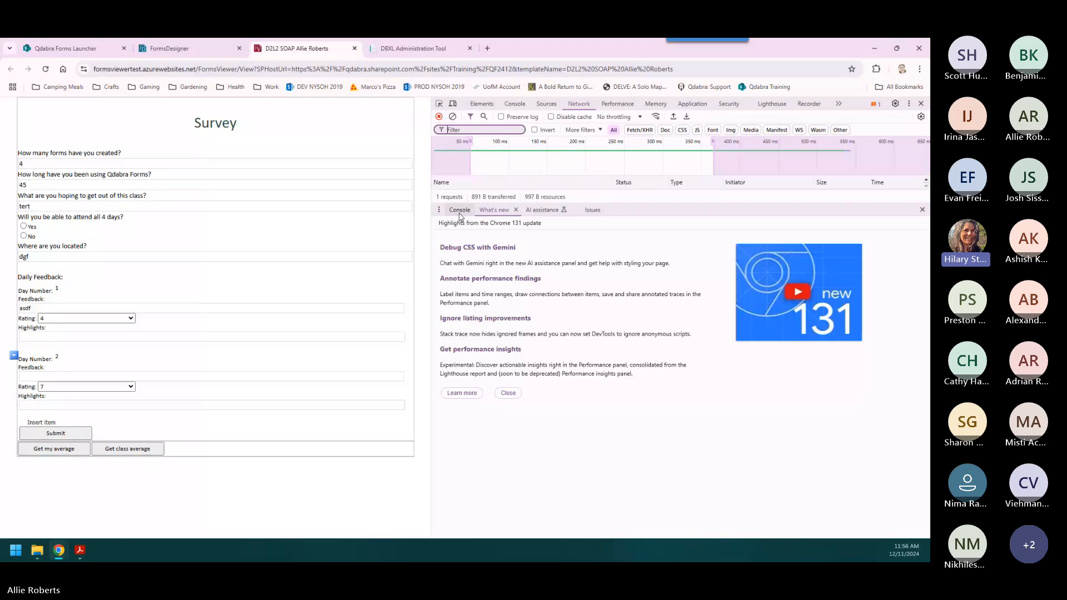
{"action": "left_click", "coordinate": [603, 209]}
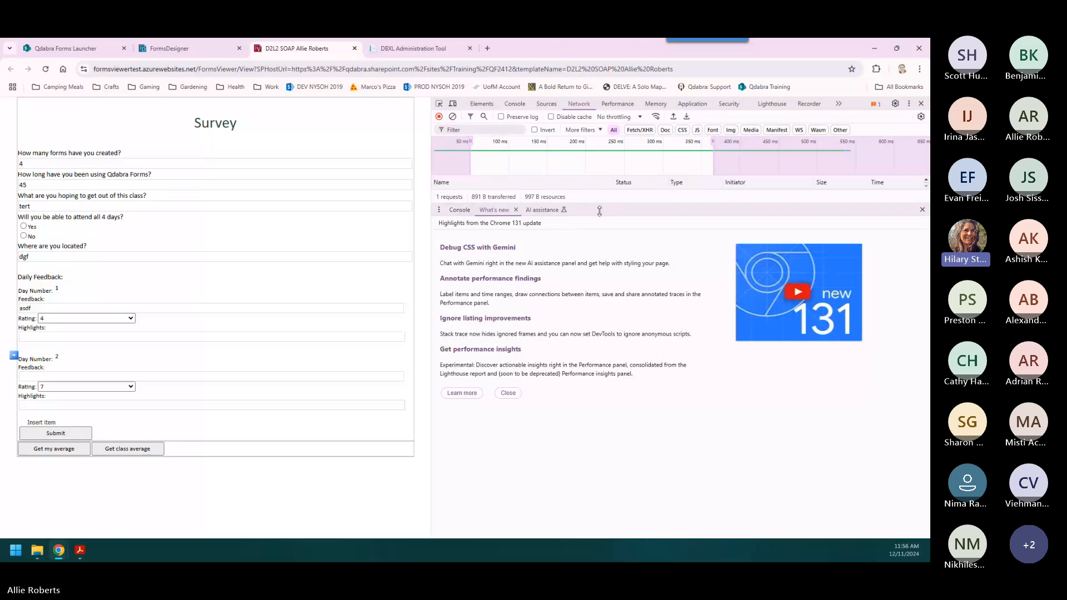
{"action": "left_click", "coordinate": [922, 210]}
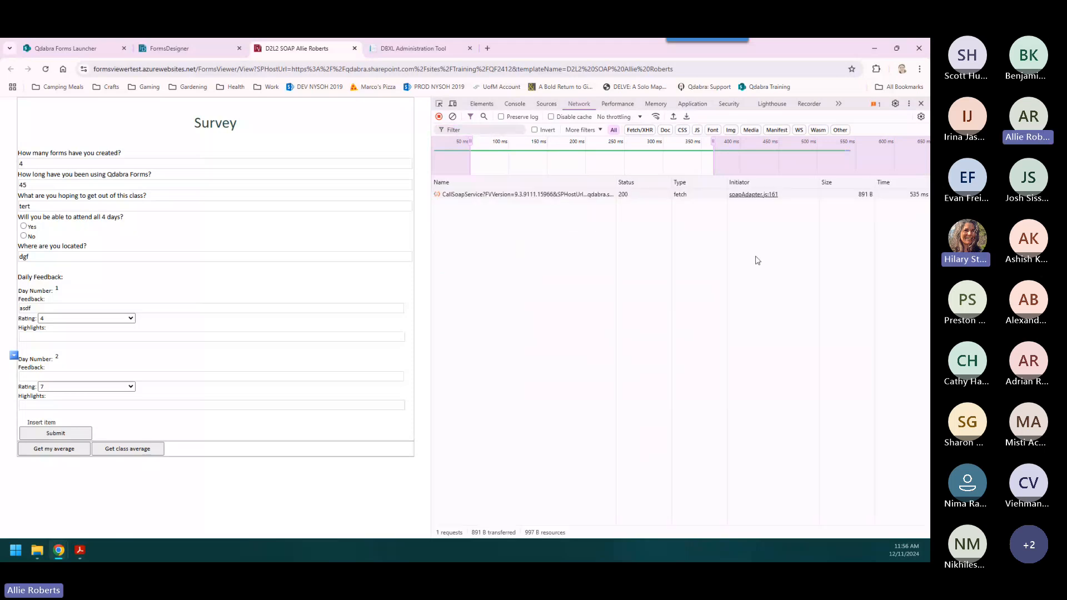
Show the CallSoapService response and scroll through its 'value too large for the database' error.
{"action": "left_click", "coordinate": [499, 195]}
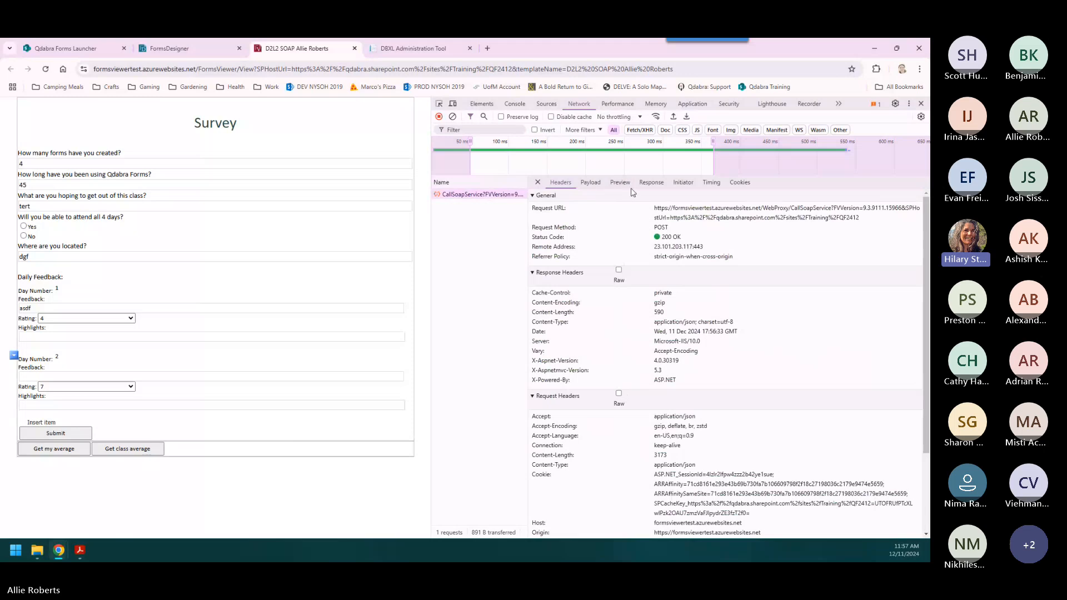
{"action": "left_click", "coordinate": [651, 182]}
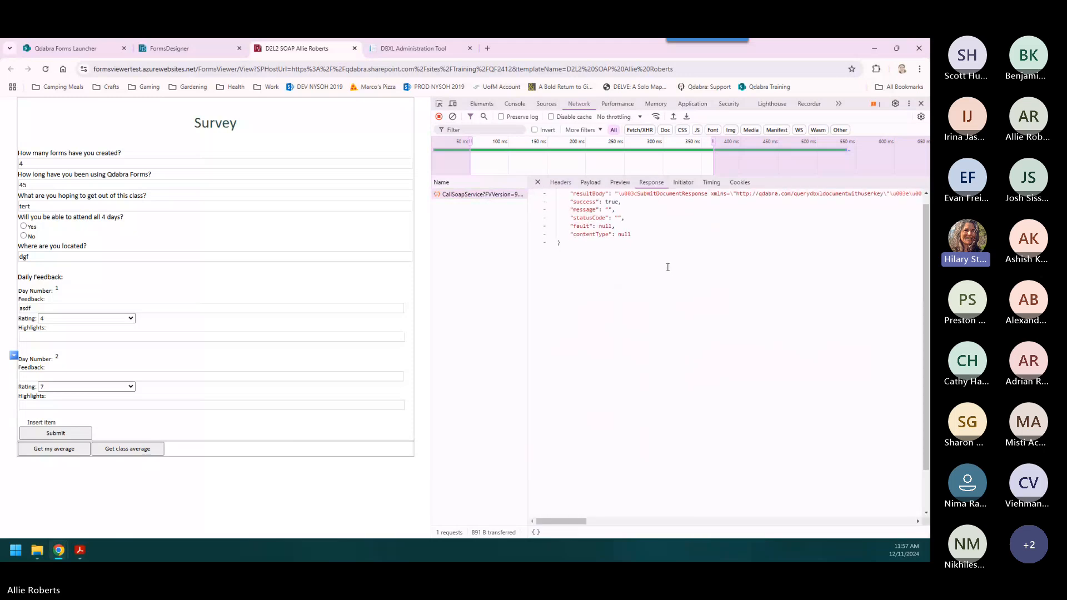
{"action": "scroll", "coordinate": [666, 264], "scroll_direction": "up", "scroll_amount": 1}
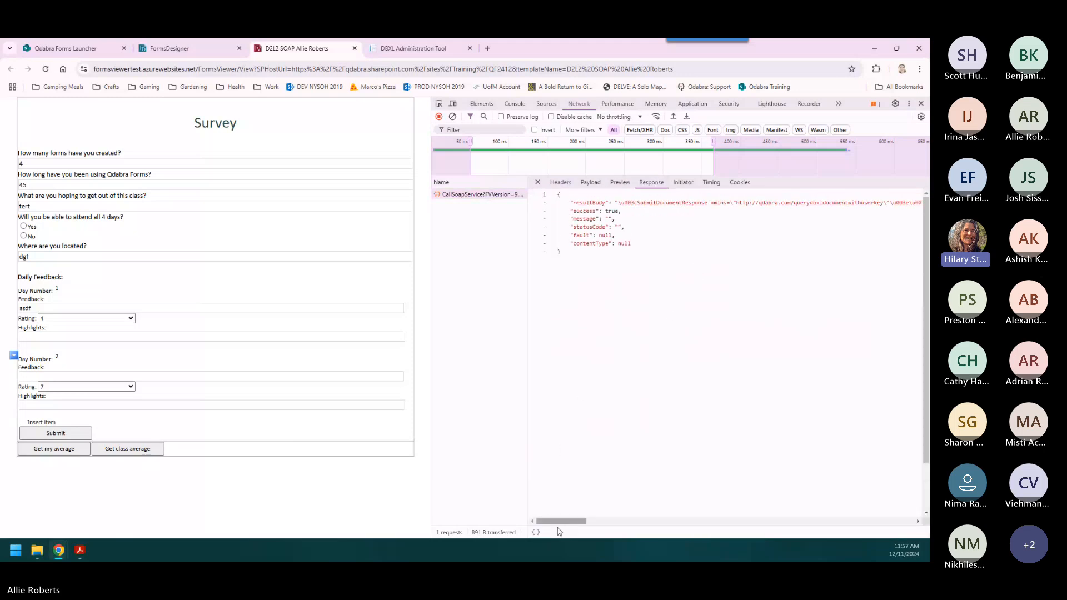
{"action": "left_click_drag", "start_coordinate": [563, 522], "coordinate": [681, 509]}
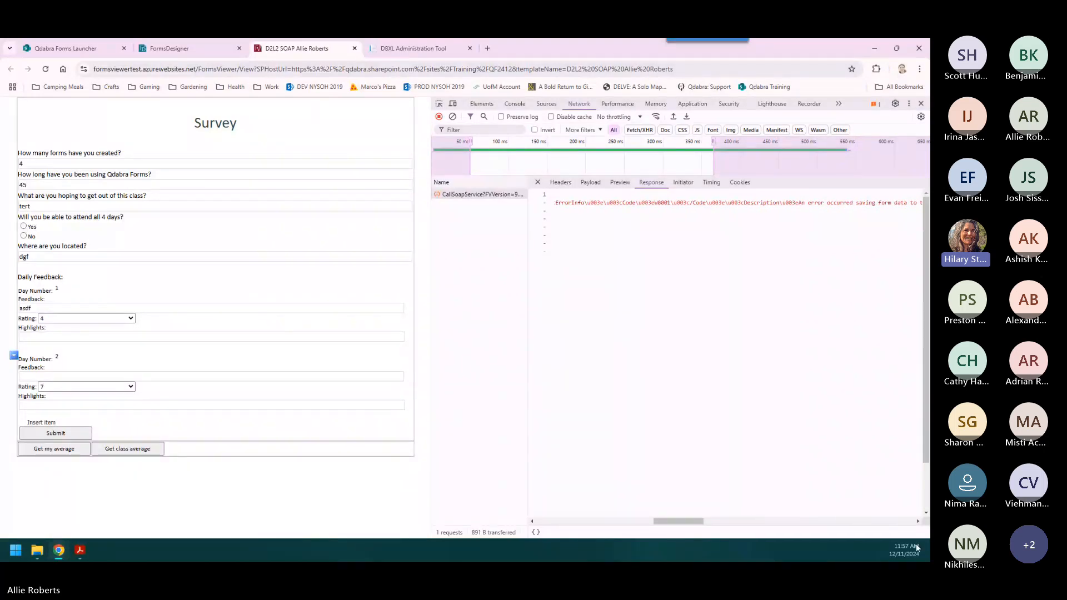
{"action": "left_click", "coordinate": [917, 521]}
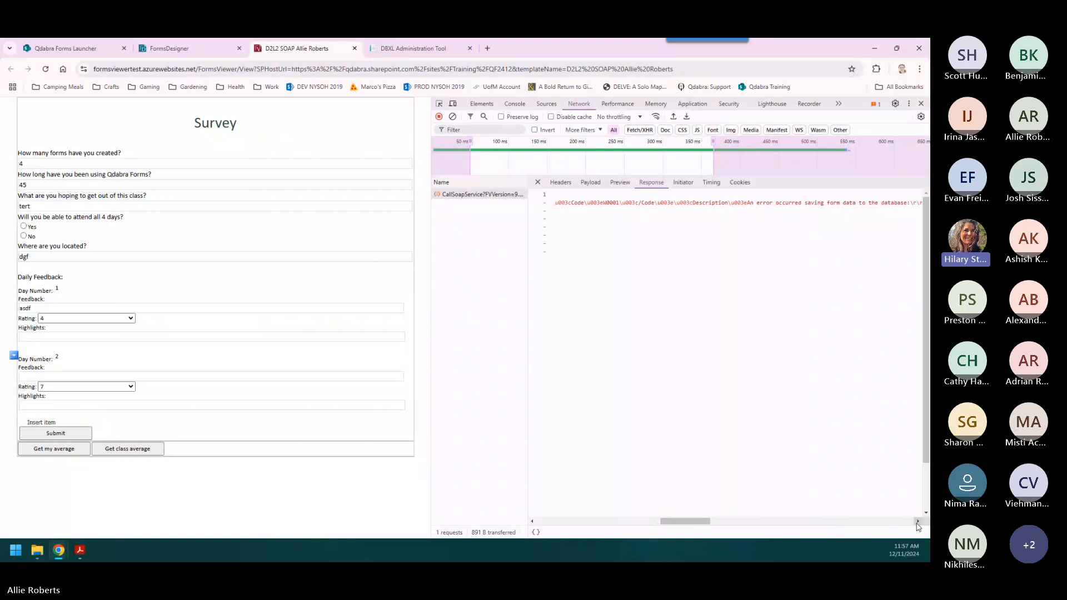
{"action": "left_click", "coordinate": [917, 522]}
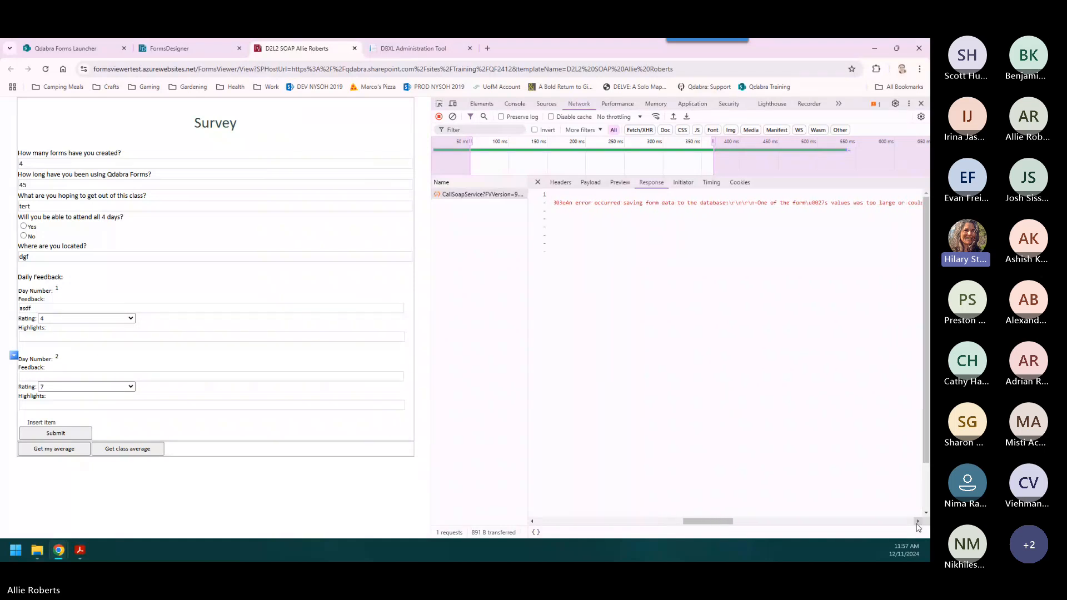
{"action": "left_click", "coordinate": [917, 521]}
{"action": "left_click", "coordinate": [917, 521]}
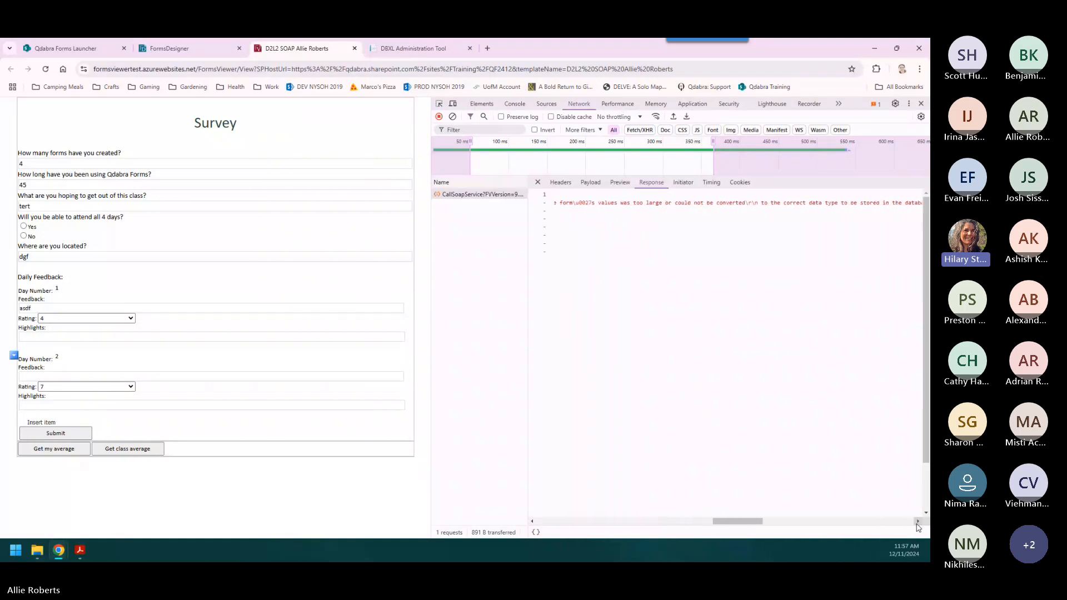
{"action": "left_click", "coordinate": [917, 521]}
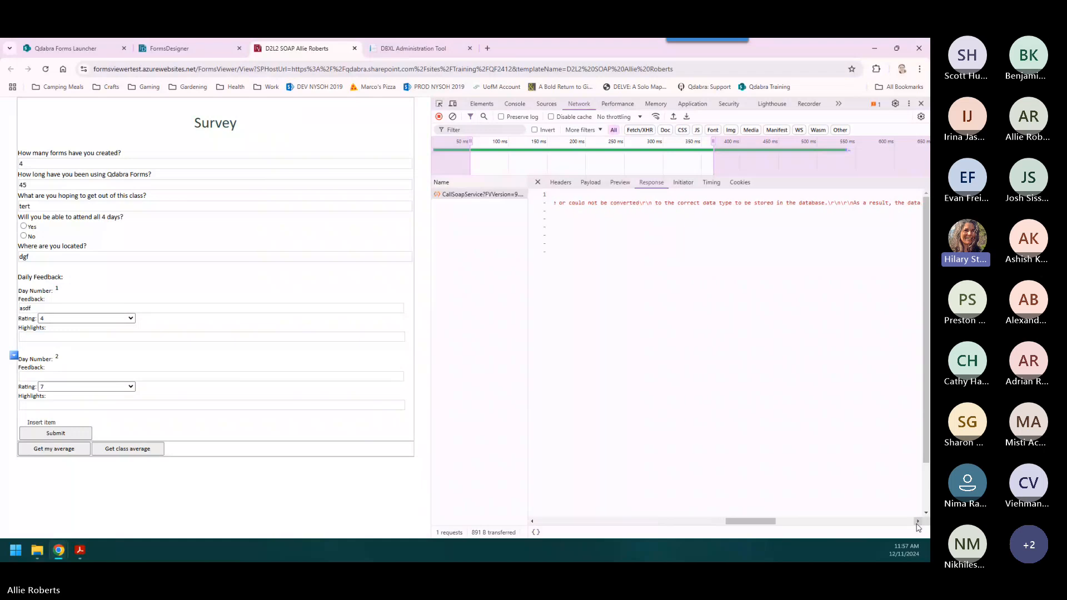
{"action": "left_click", "coordinate": [917, 521]}
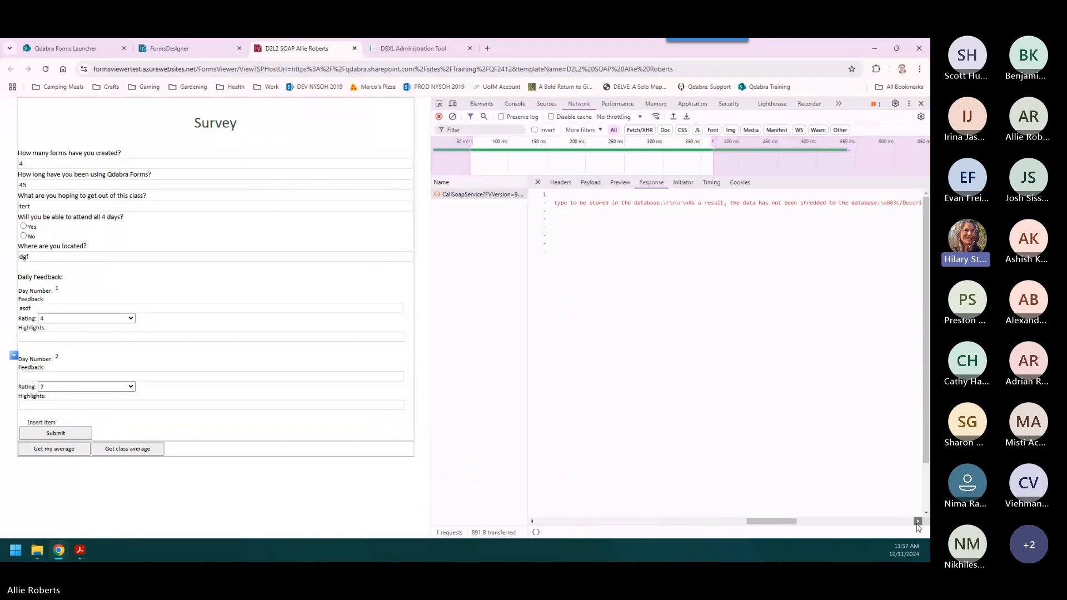
{"action": "left_click", "coordinate": [918, 521]}
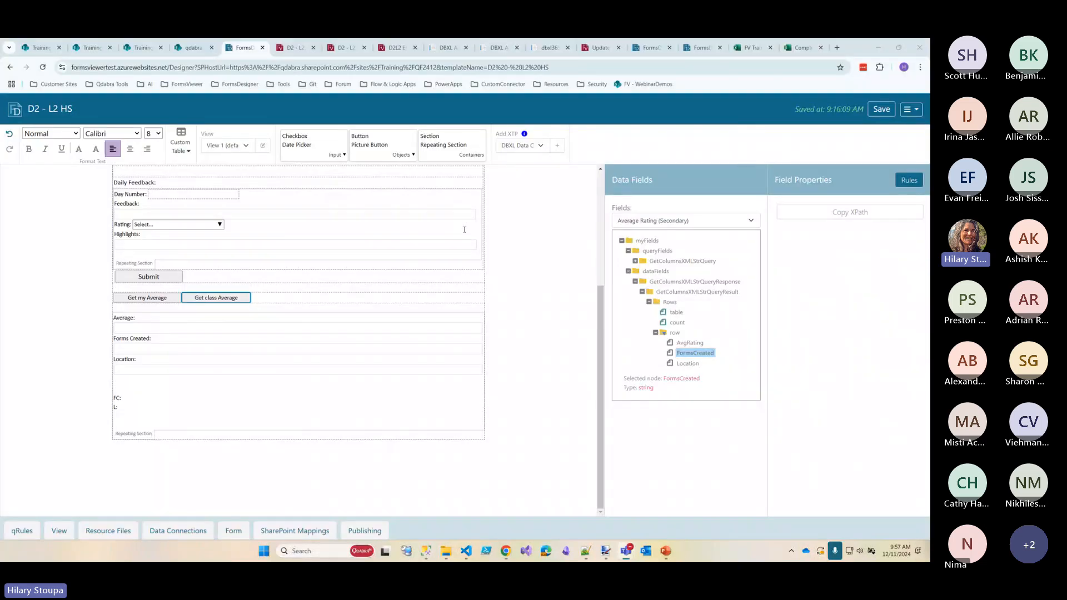
Open the TrainingSurvey Database tab showing SurveyResponses and DailyFeedback field mappings.
{"action": "double_click", "coordinate": [862, 47]}
{"action": "left_click", "coordinate": [580, 77]}
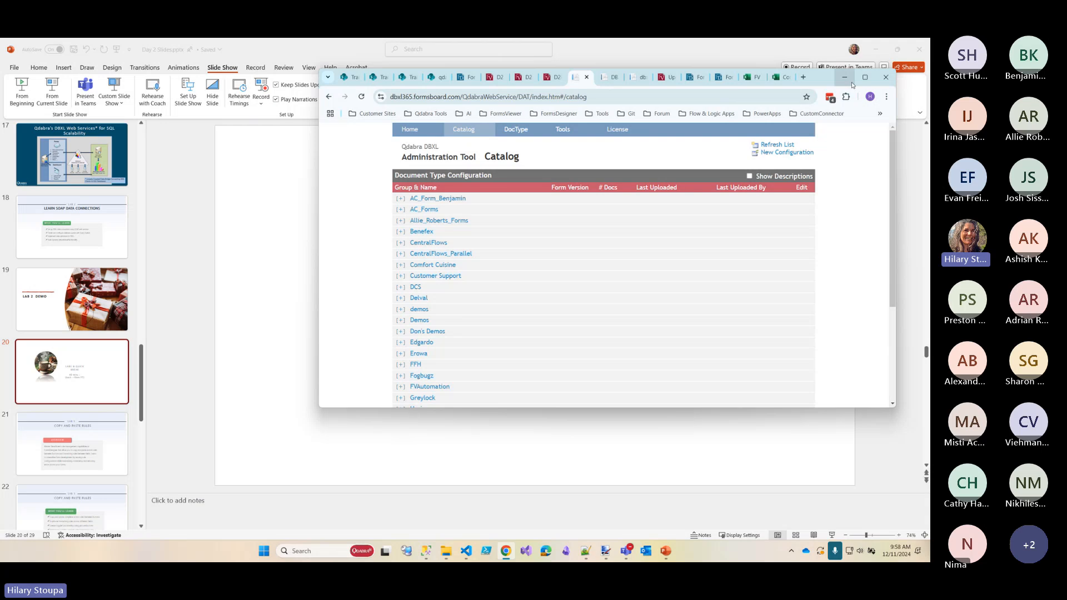
{"action": "left_click", "coordinate": [607, 77]}
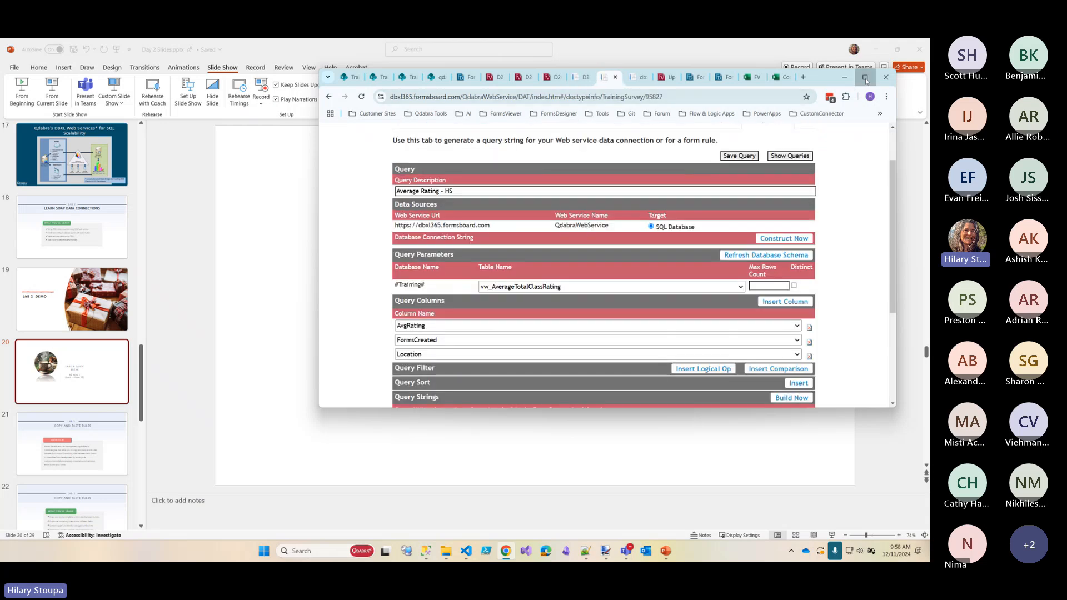
{"action": "left_click", "coordinate": [864, 77]}
{"action": "scroll", "coordinate": [722, 166], "scroll_direction": "up", "scroll_amount": 1}
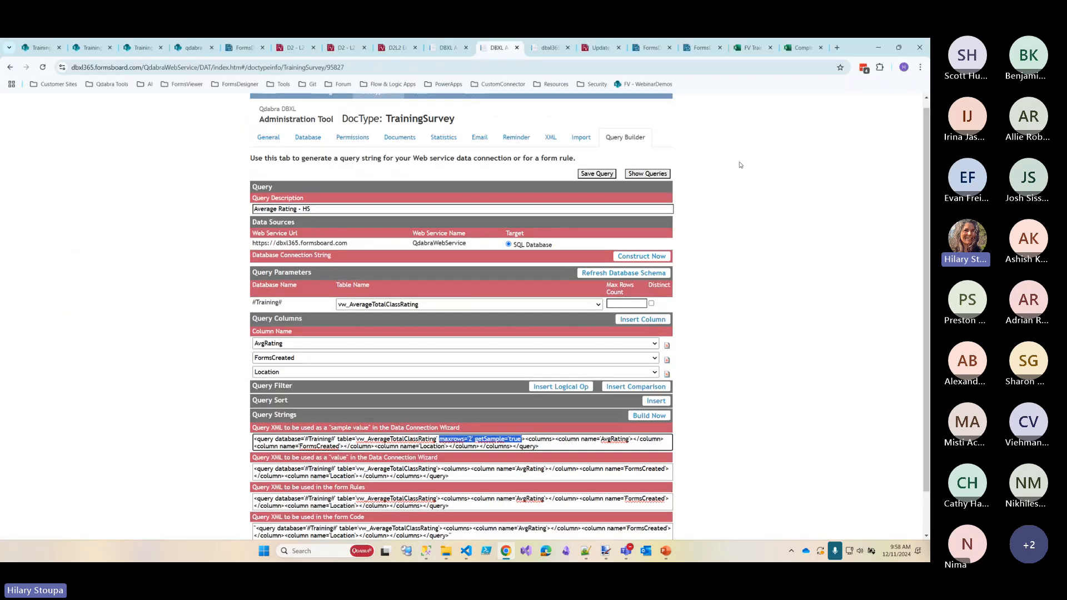
{"action": "left_click", "coordinate": [319, 146]}
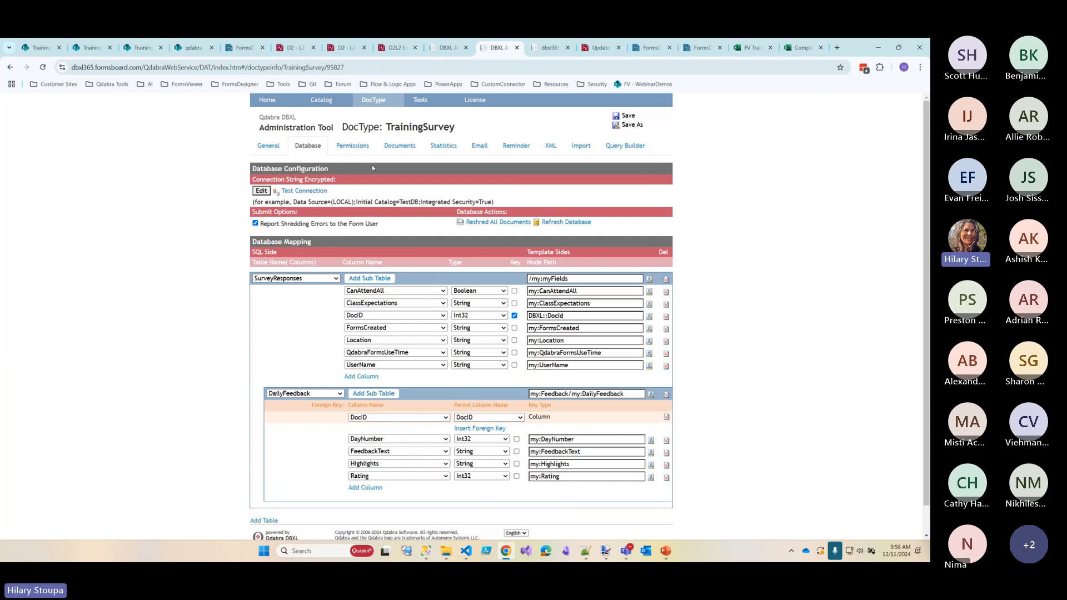
Open TrainingSurvey's Documents list showing three documents and refresh it.
{"action": "left_click", "coordinate": [399, 146]}
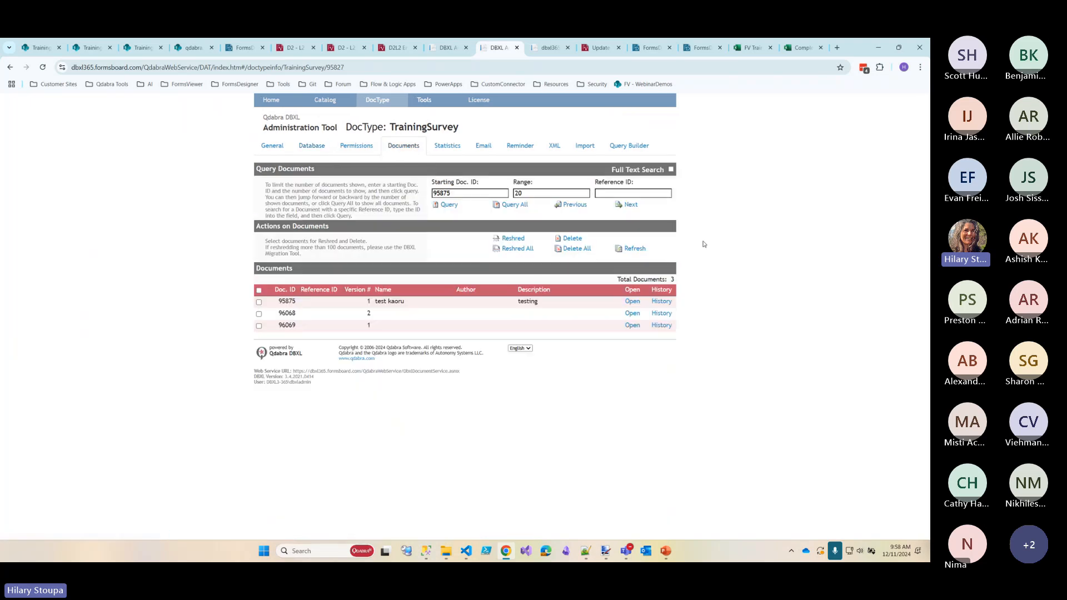
{"action": "left_click", "coordinate": [633, 248]}
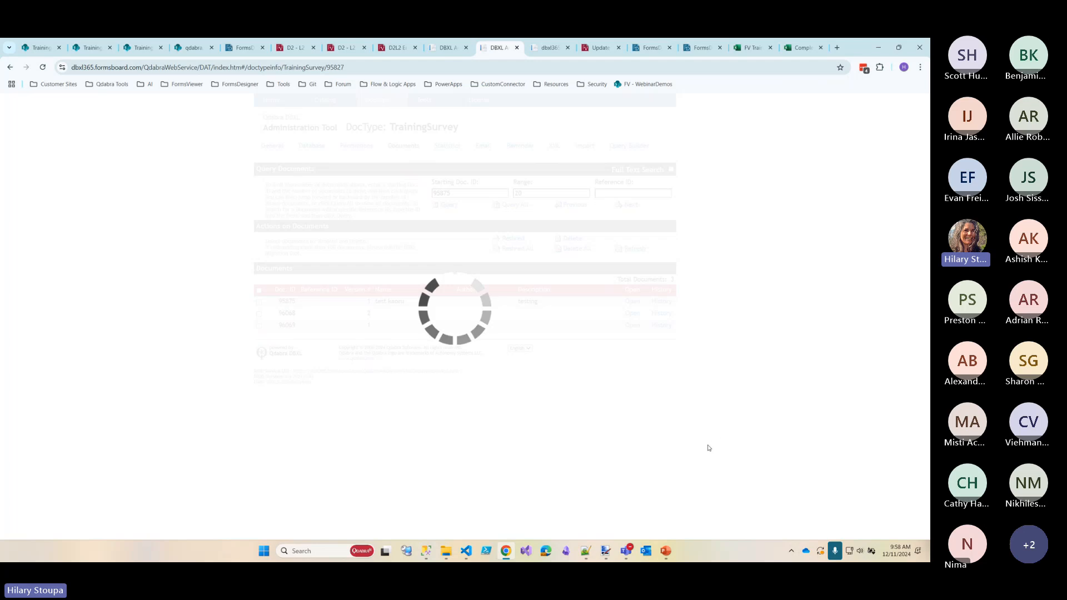
{"action": "left_click", "coordinate": [245, 48]}
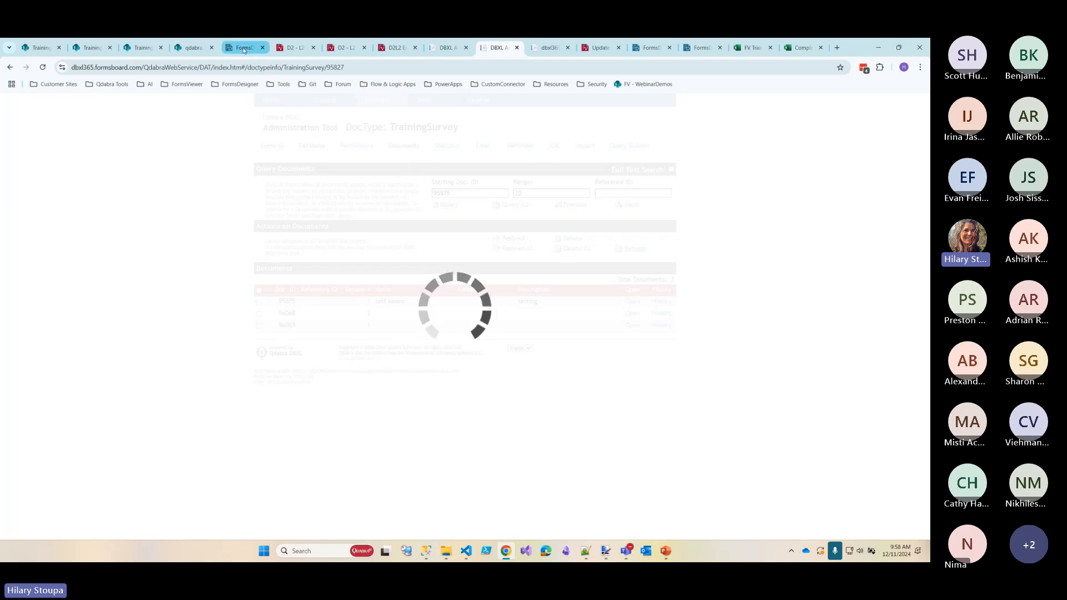
Select the success field under Actions > Submit in the XtpLogic data source.
{"action": "left_click", "coordinate": [709, 223]}
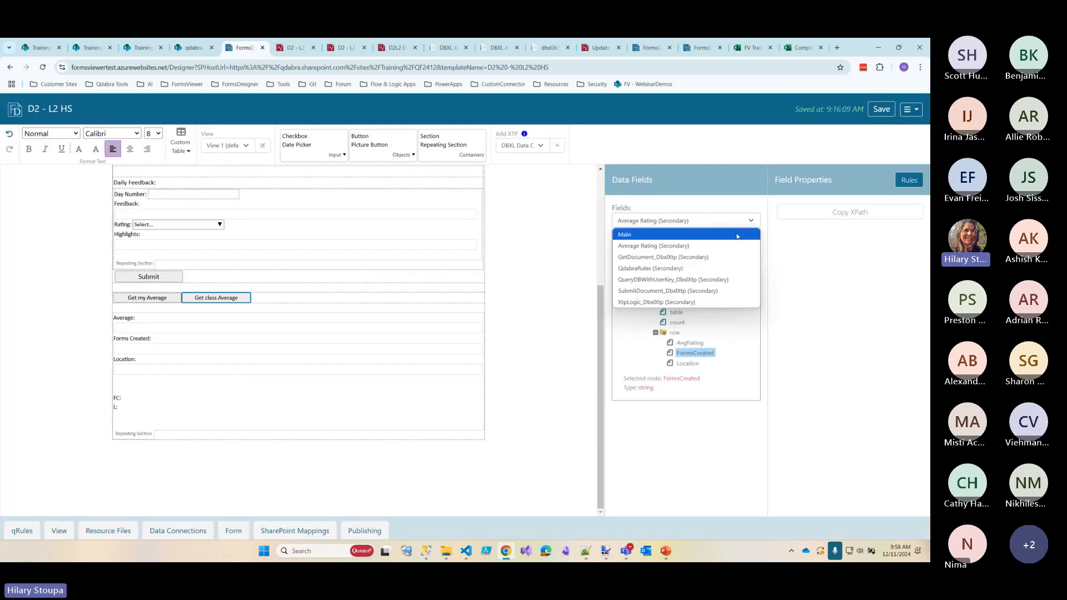
{"action": "left_click", "coordinate": [665, 303]}
{"action": "left_click", "coordinate": [628, 281]}
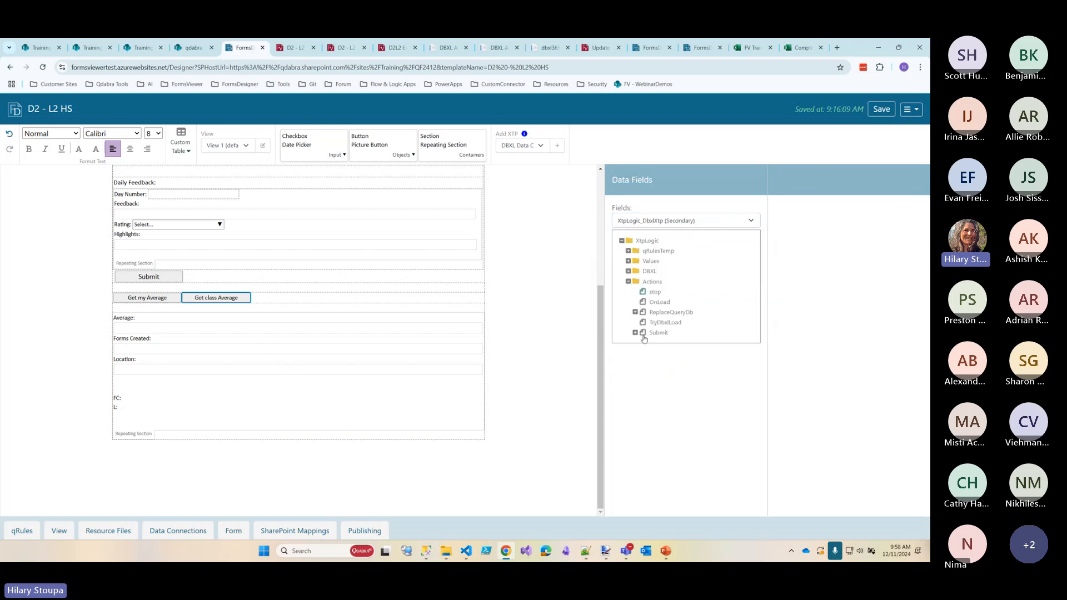
{"action": "left_click", "coordinate": [635, 332]}
{"action": "left_click", "coordinate": [665, 343]}
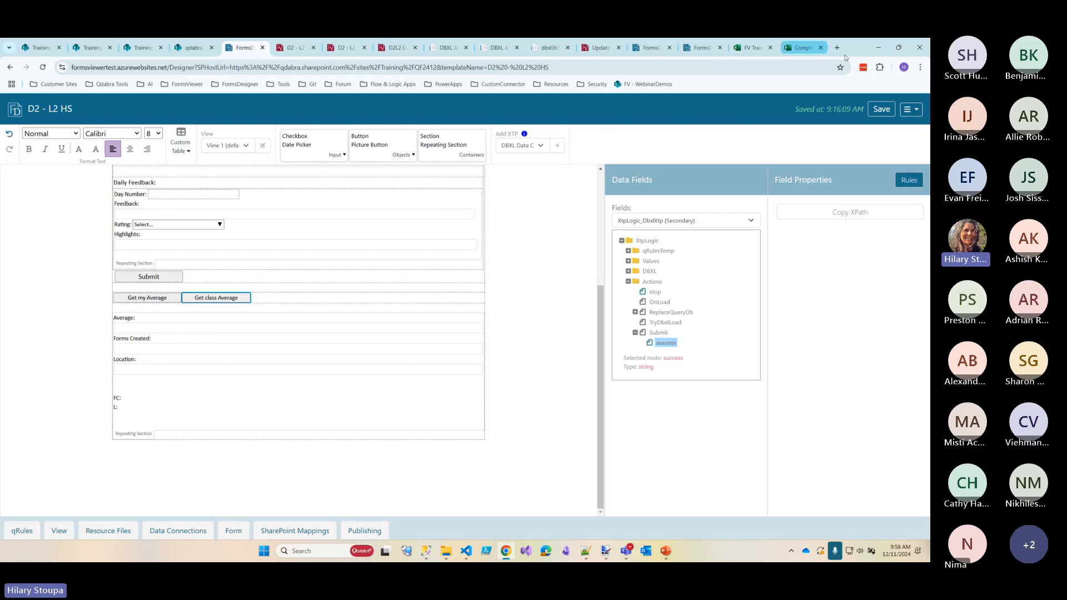
Inspect the History group's properties in the QdabraRules data source, then return to DBXL.
{"action": "left_click_drag", "start_coordinate": [853, 54], "coordinate": [577, 95]}
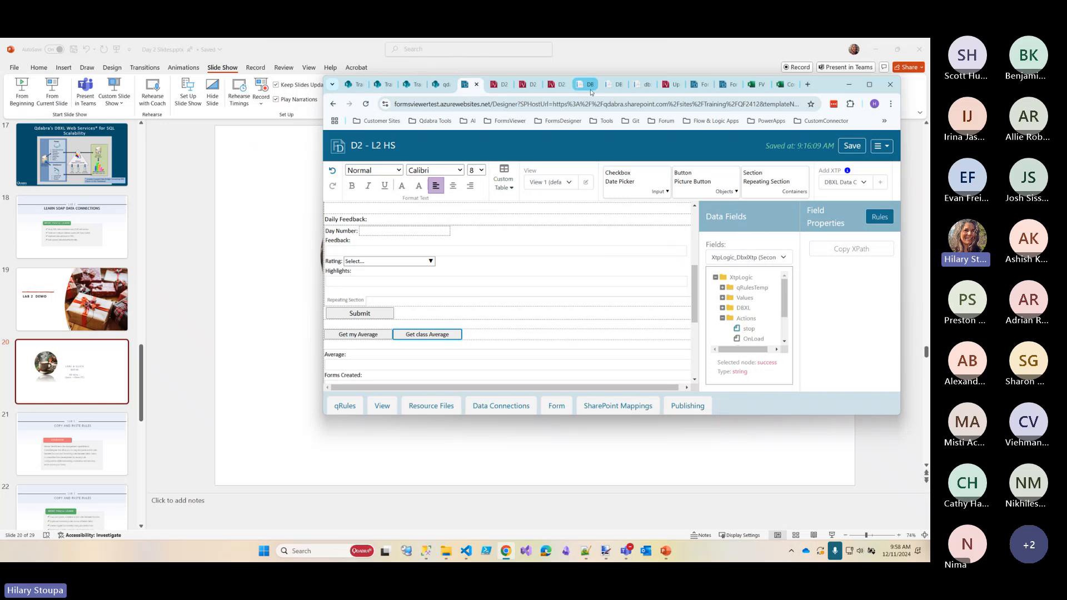
{"action": "left_click", "coordinate": [759, 259]}
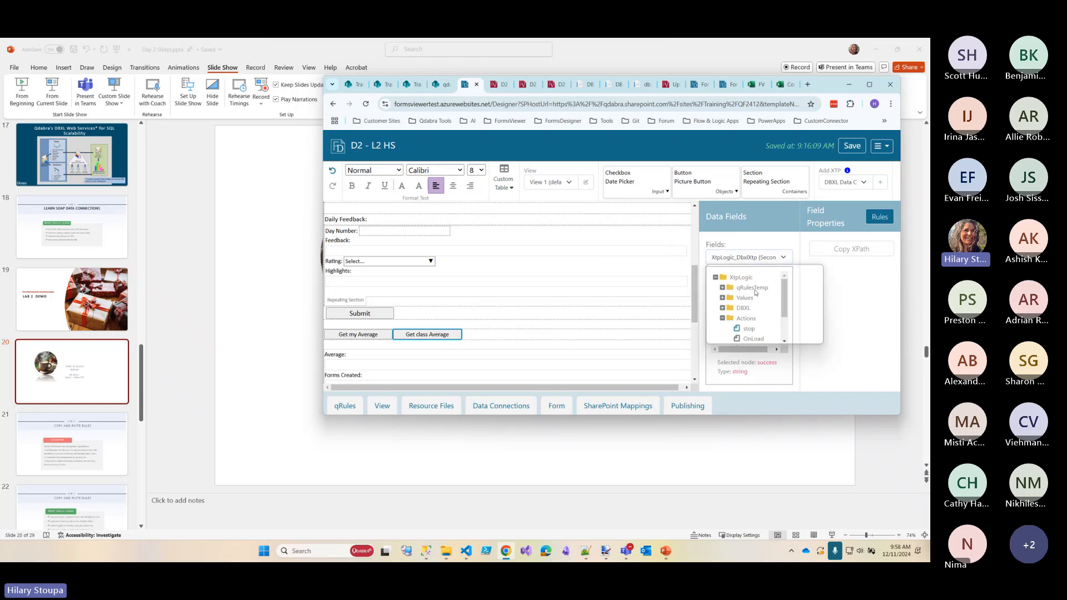
{"action": "left_click", "coordinate": [748, 307]}
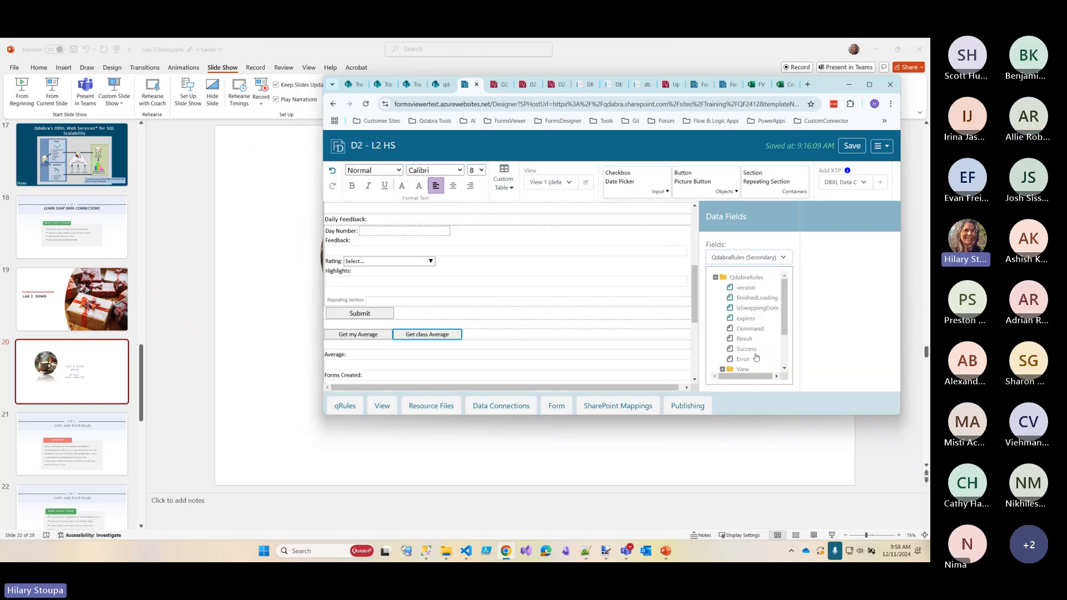
{"action": "left_click_drag", "start_coordinate": [784, 325], "coordinate": [778, 367]}
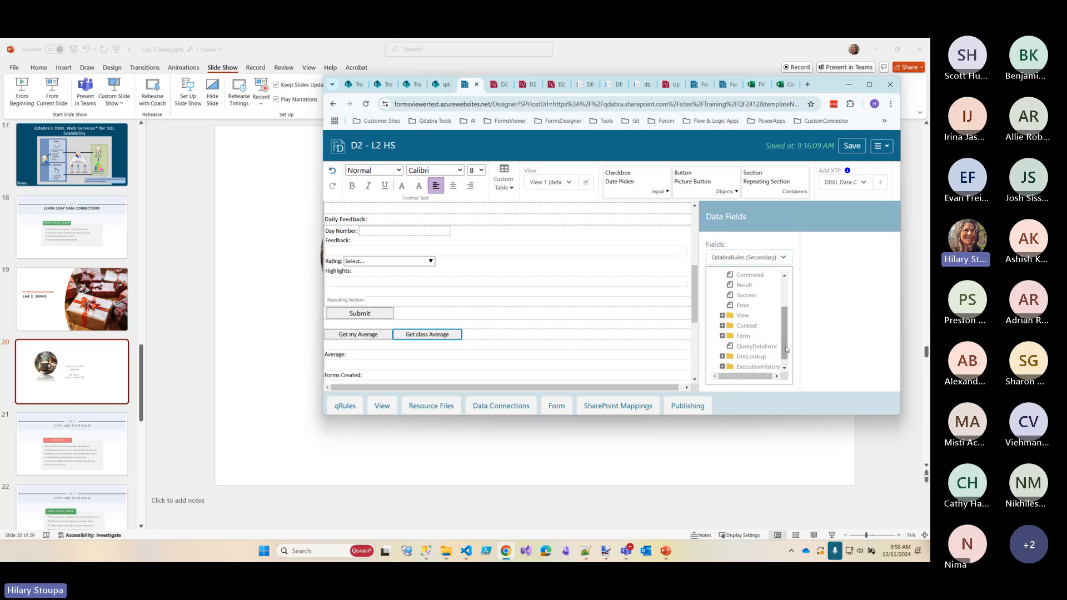
{"action": "left_click", "coordinate": [757, 371]}
{"action": "left_click_drag", "start_coordinate": [784, 324], "coordinate": [784, 332]}
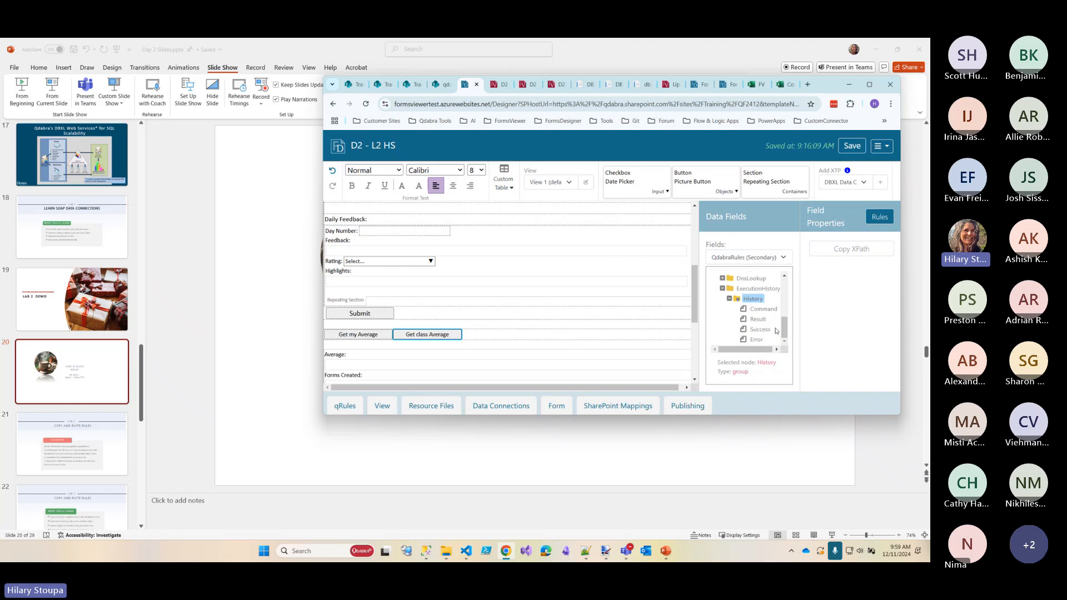
{"action": "left_click", "coordinate": [584, 84]}
Open the XML of document 96089 from the TrainingSurvey documents list.
{"action": "left_click", "coordinate": [611, 85]}
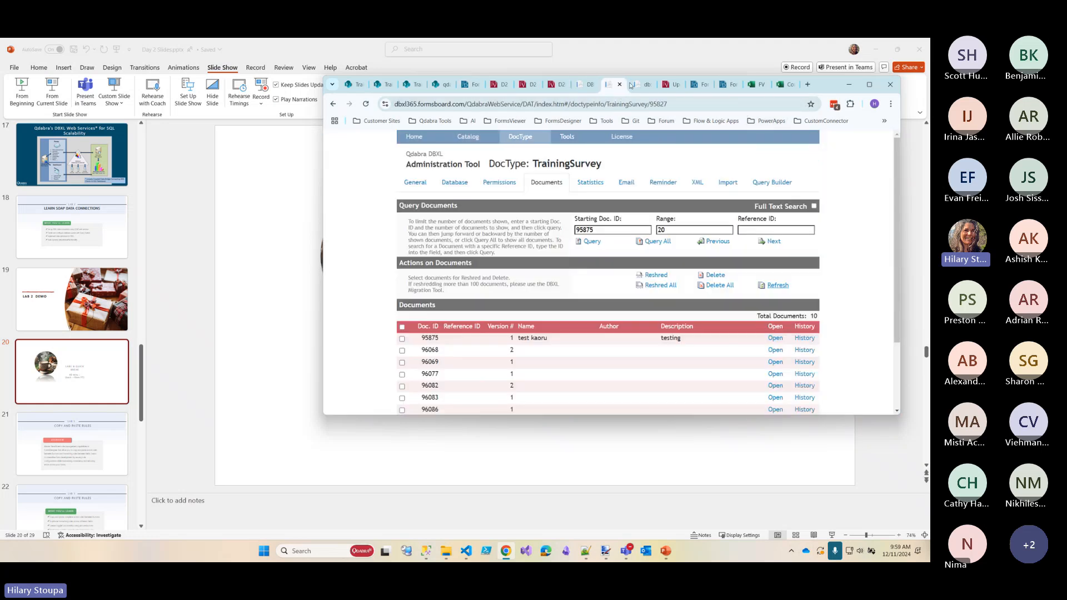
{"action": "left_click", "coordinate": [869, 84]}
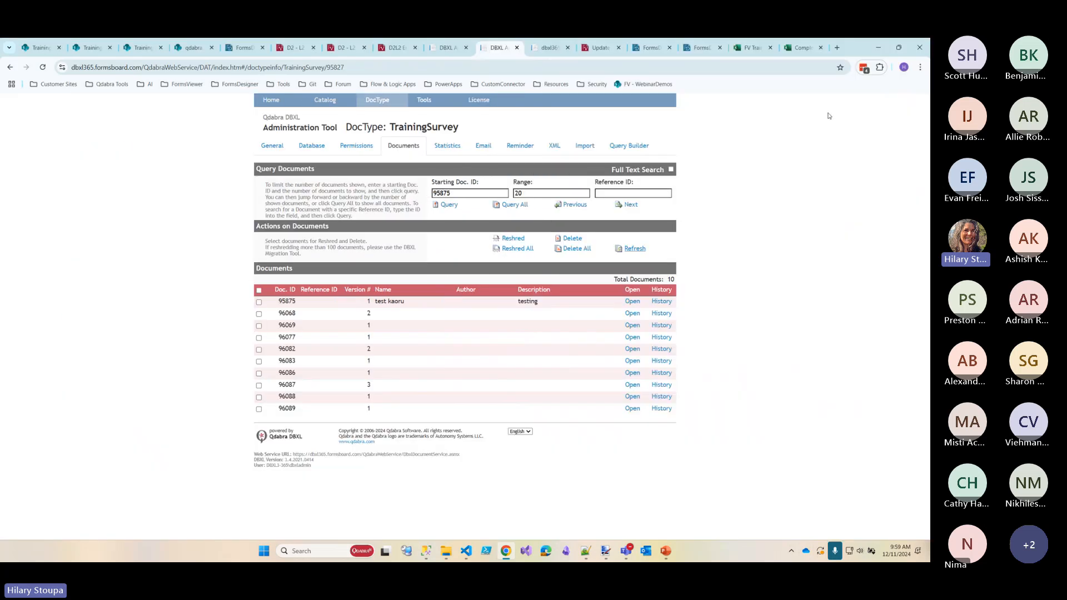
{"action": "left_click", "coordinate": [629, 410]}
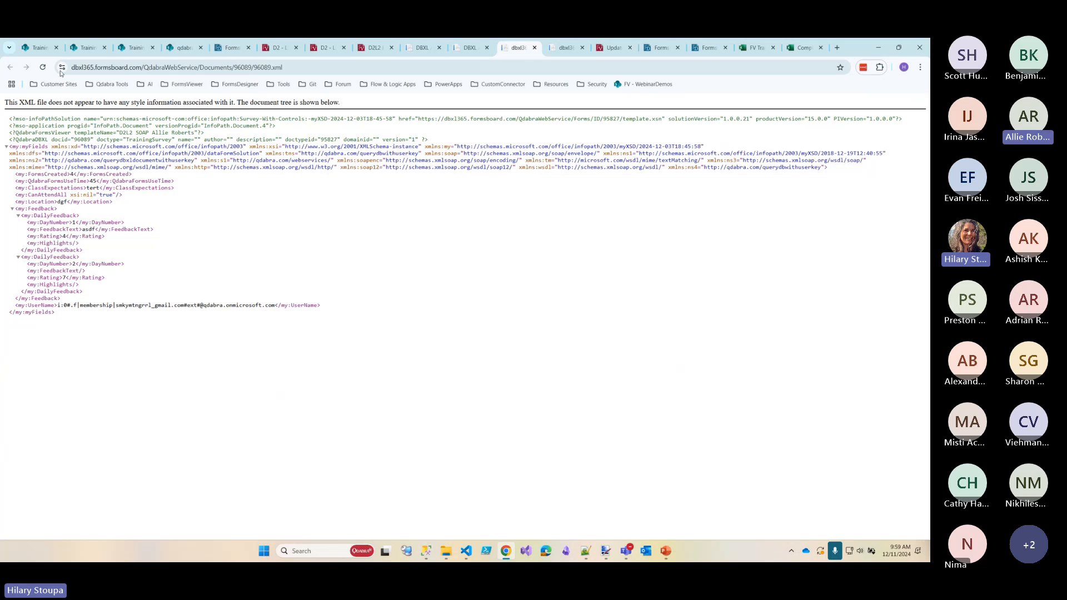
{"action": "left_click_drag", "start_coordinate": [855, 49], "coordinate": [853, 97]}
{"action": "left_click", "coordinate": [596, 96]}
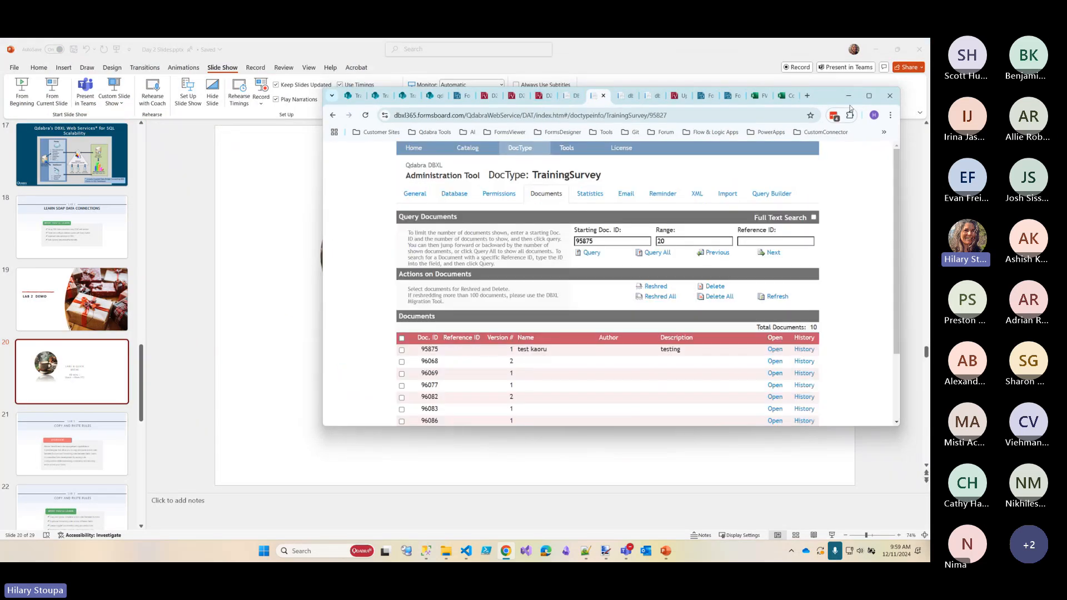
{"action": "left_click", "coordinate": [869, 96]}
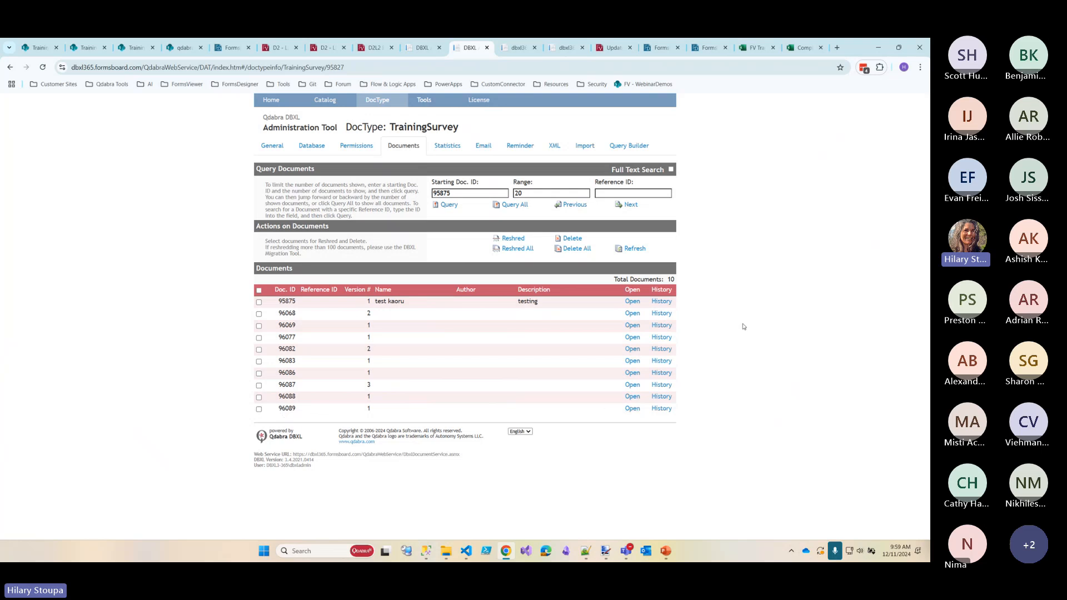
View and close document 96075's XML, recheck 96089's XML, then return to the ten-document list.
{"action": "left_click", "coordinate": [565, 49]}
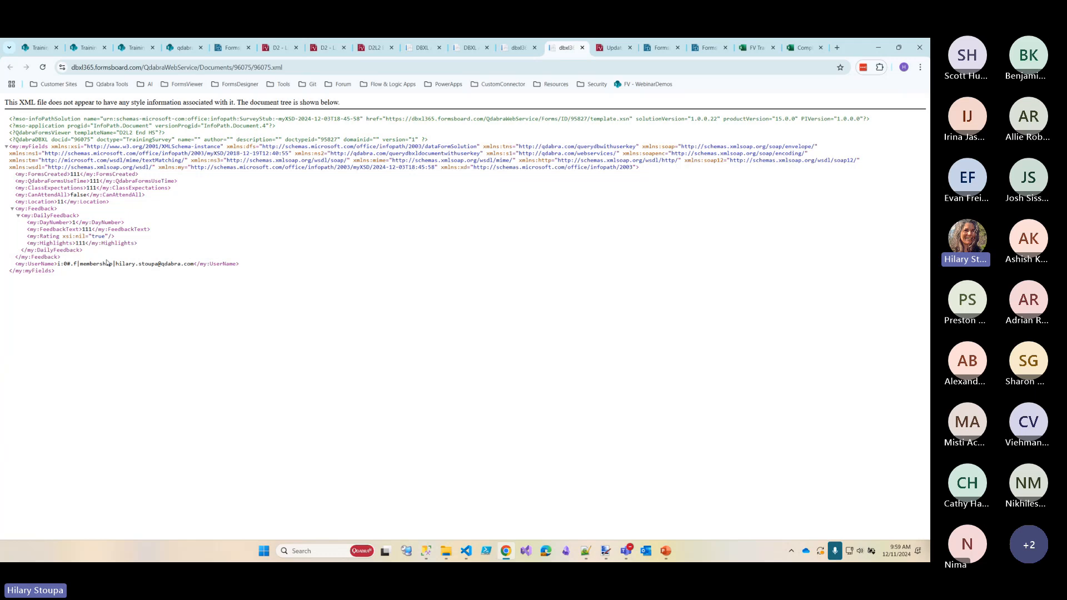
{"action": "left_click", "coordinate": [582, 47]}
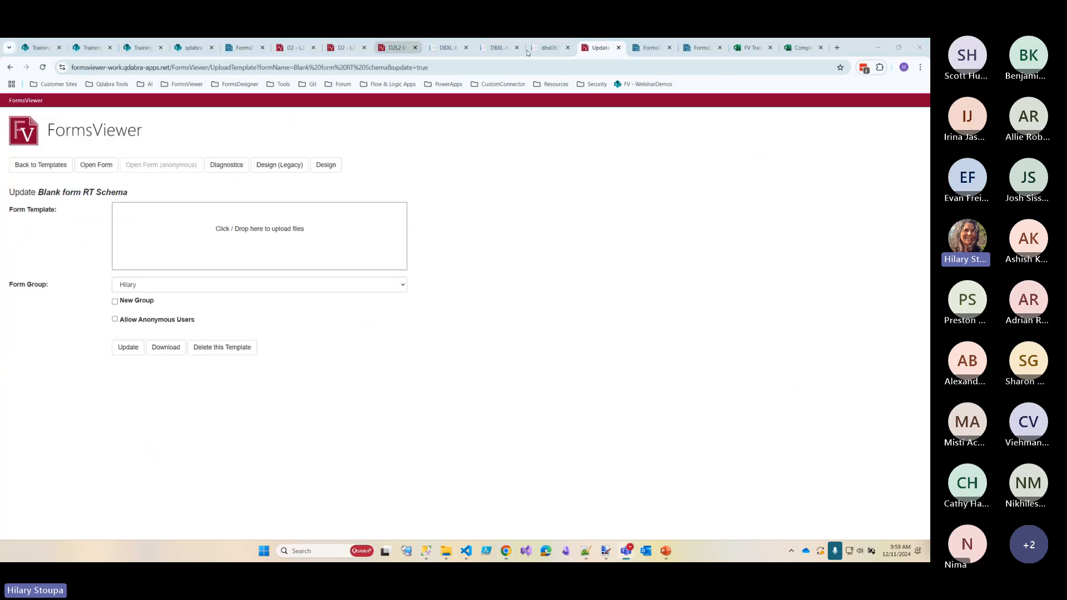
{"action": "left_click", "coordinate": [899, 47]}
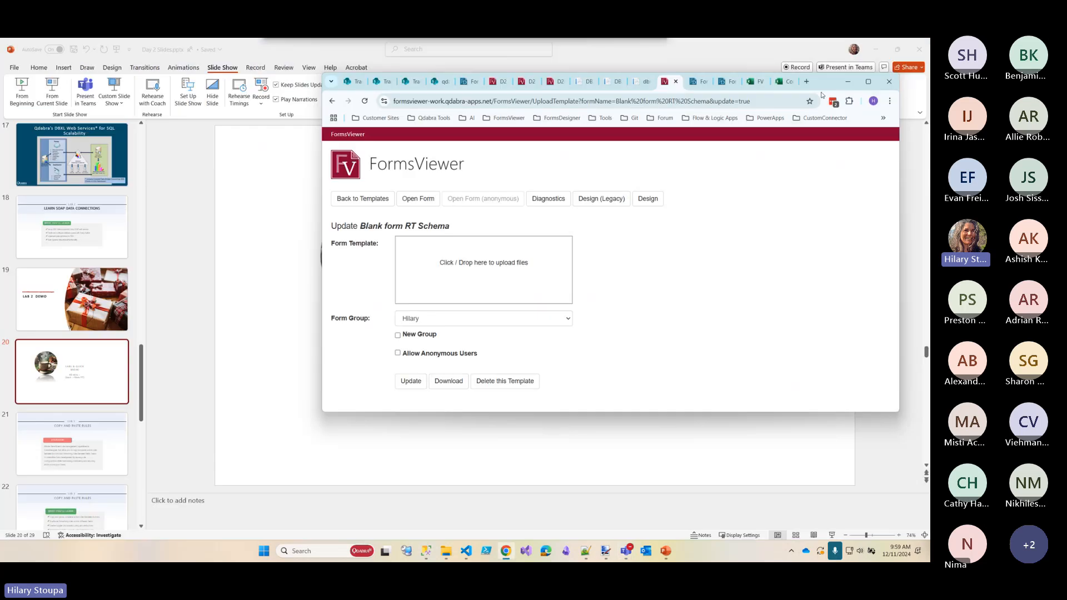
{"action": "left_click", "coordinate": [636, 86]}
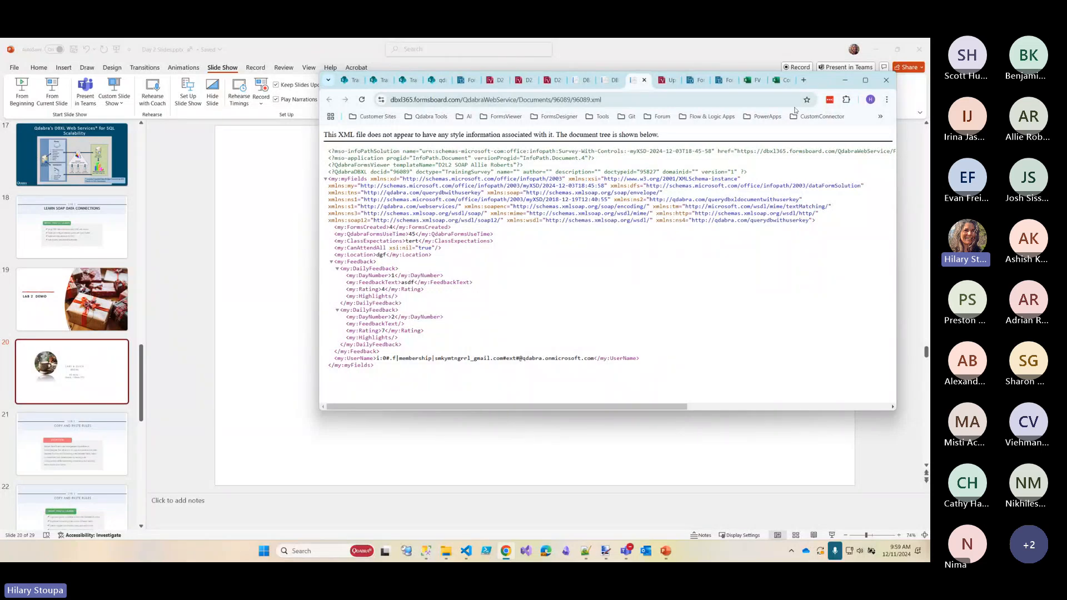
{"action": "left_click", "coordinate": [864, 80]}
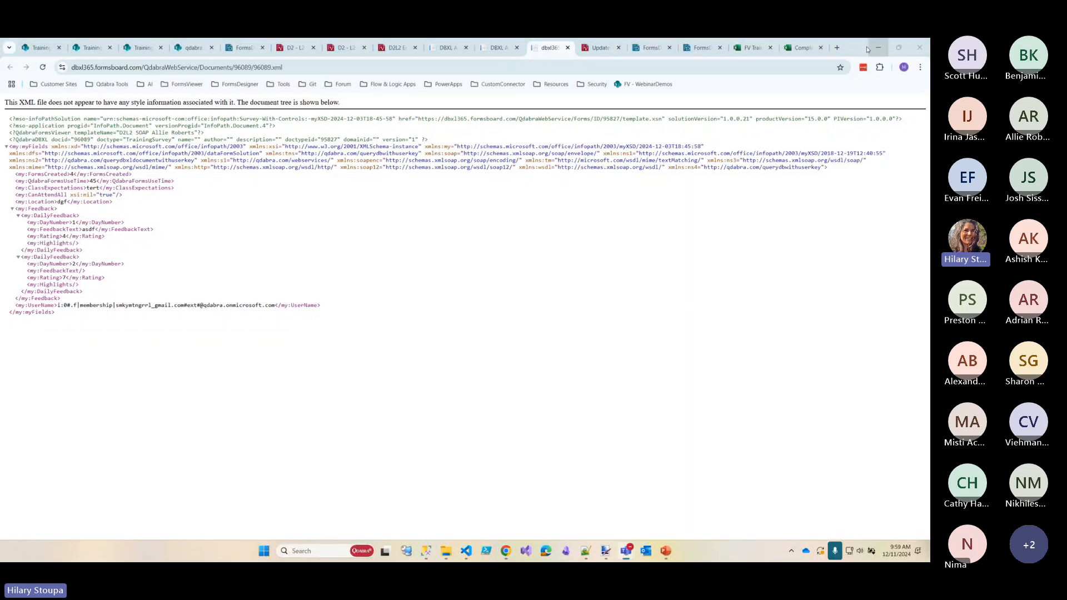
{"action": "left_click_drag", "start_coordinate": [867, 50], "coordinate": [847, 83]}
{"action": "left_click", "coordinate": [618, 82]}
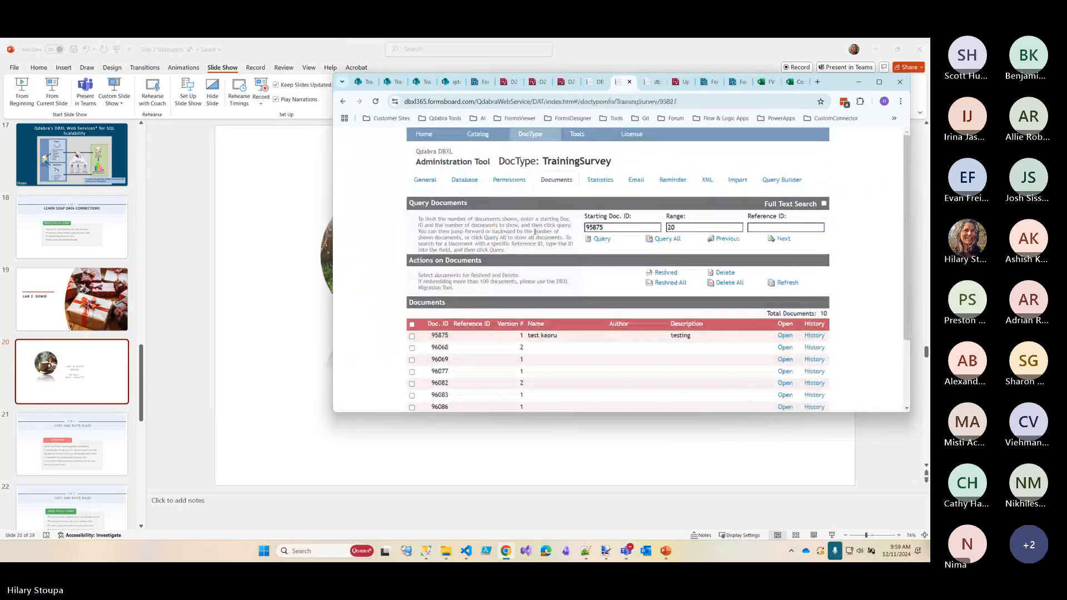
{"action": "left_click", "coordinate": [879, 81]}
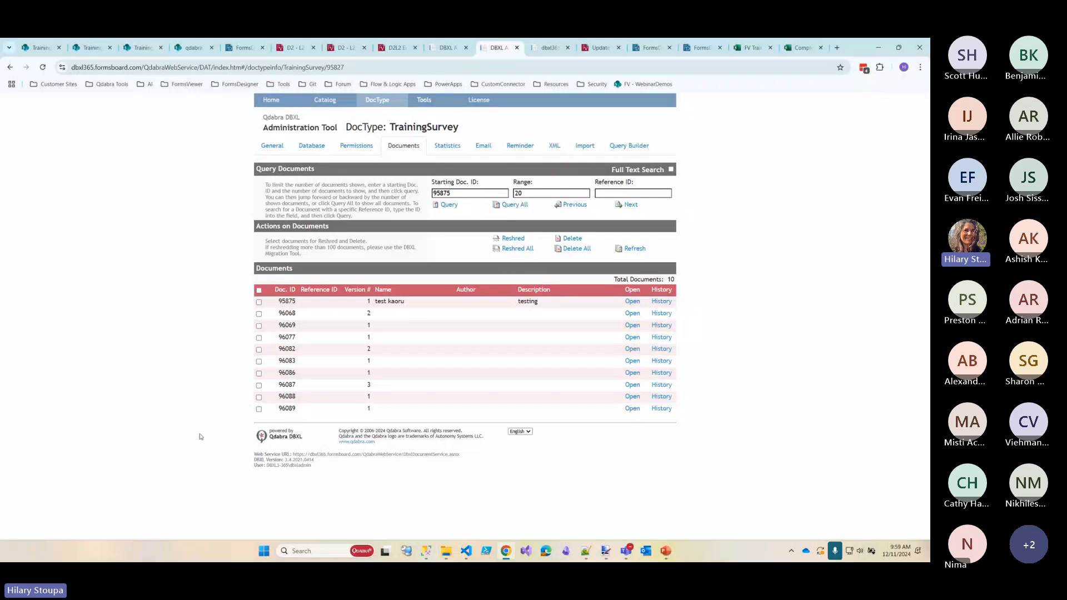
Reshred document 96089 and dismiss the too-large-value error and summary messages.
{"action": "left_click", "coordinate": [522, 238]}
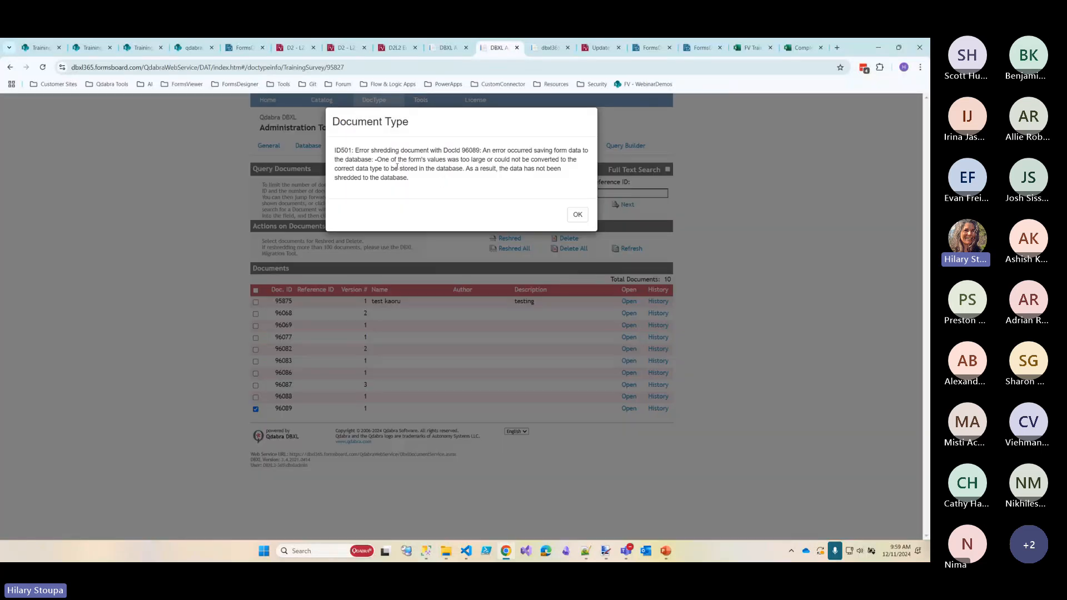
{"action": "left_click", "coordinate": [576, 215]}
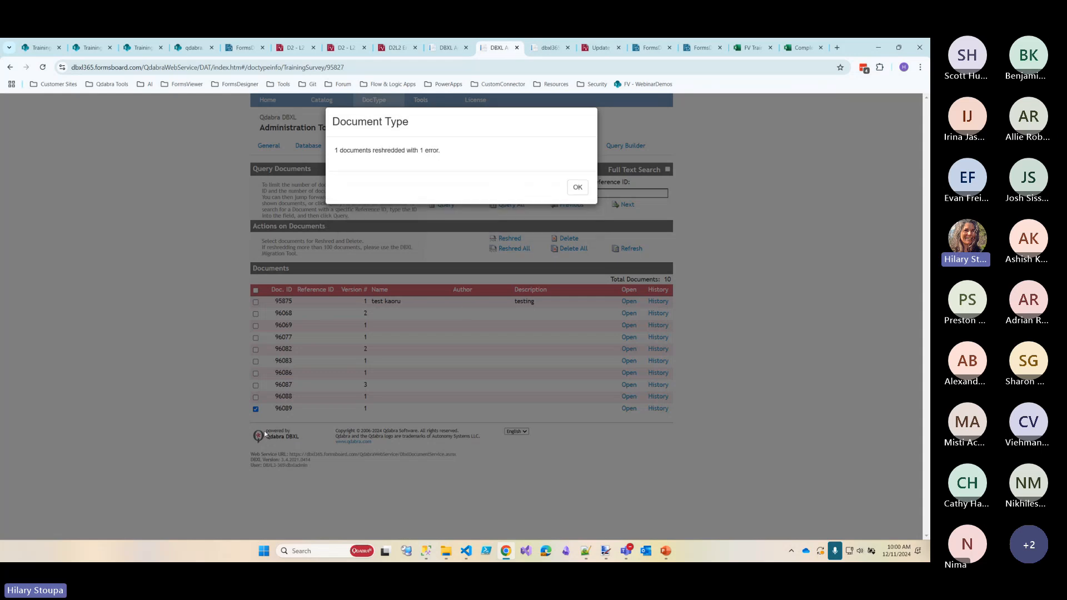
{"action": "left_click", "coordinate": [577, 188]}
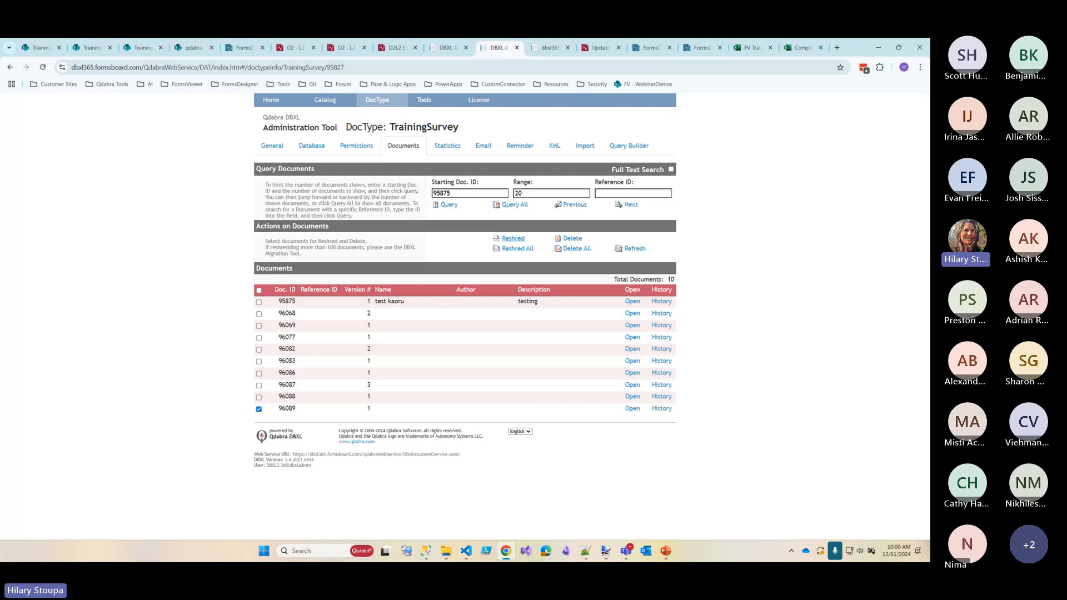
Review the SurveyResponses database mapping and document 96089's XML before switching to SSMS.
{"action": "left_click", "coordinate": [426, 558]}
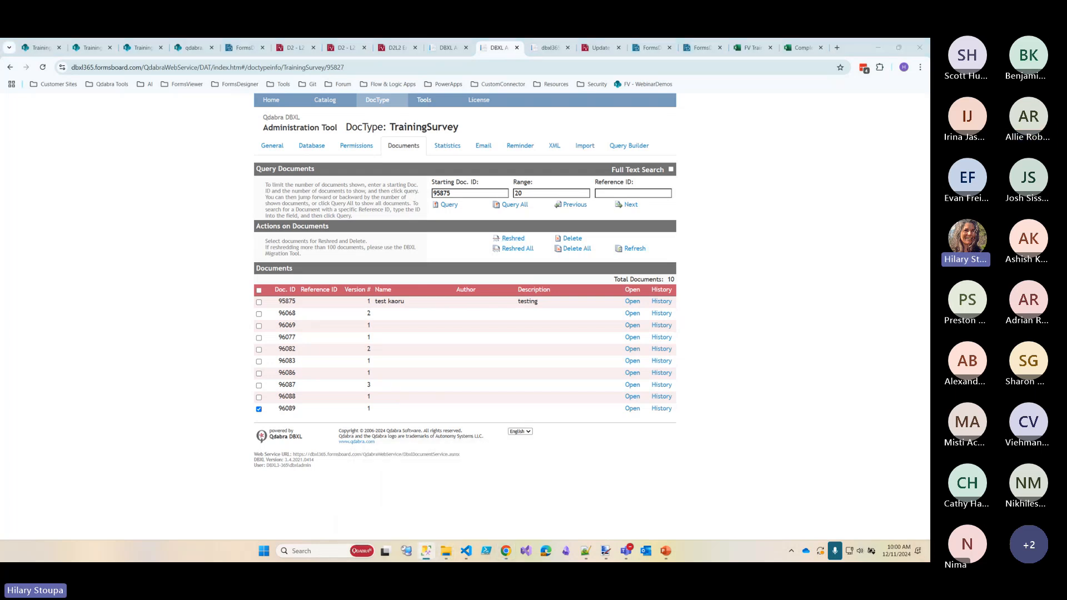
{"action": "left_click", "coordinate": [308, 150]}
{"action": "left_click", "coordinate": [306, 154]}
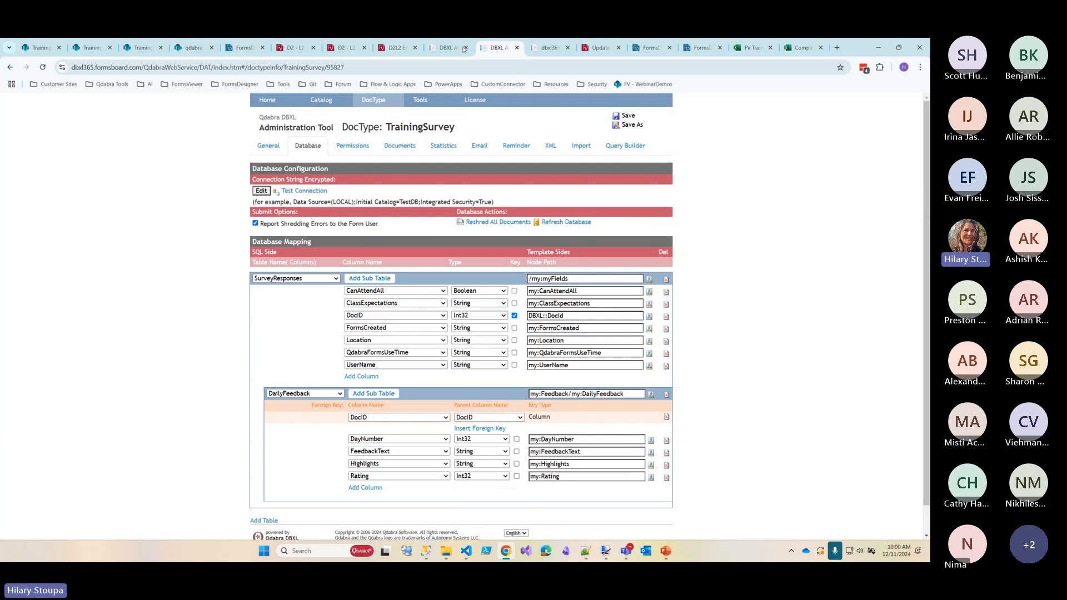
{"action": "double_click", "coordinate": [851, 49]}
{"action": "left_click", "coordinate": [652, 70]}
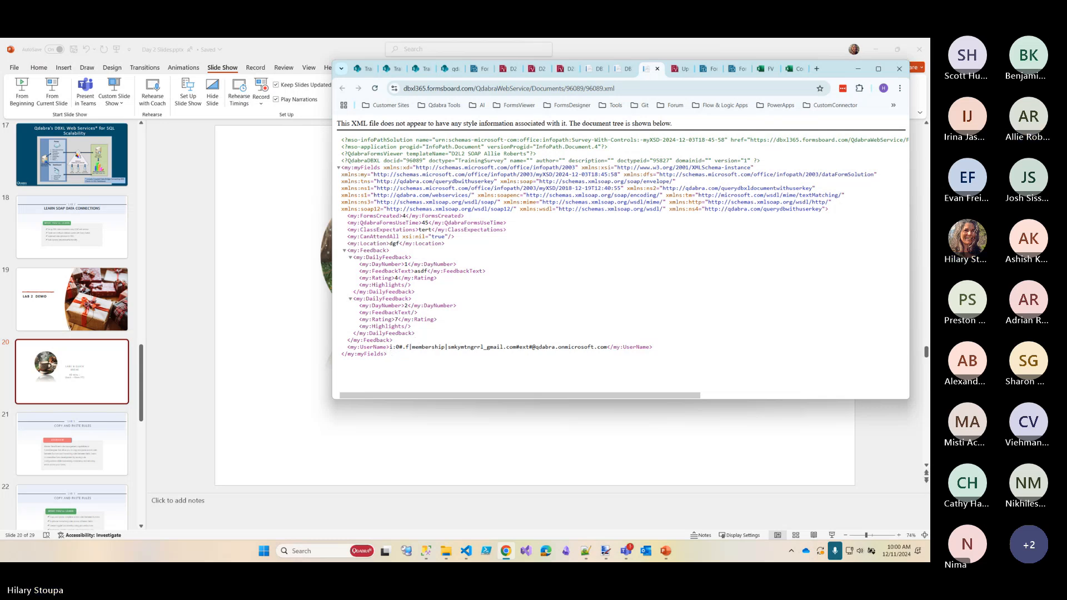
{"action": "key", "text": "alt+Tab"}
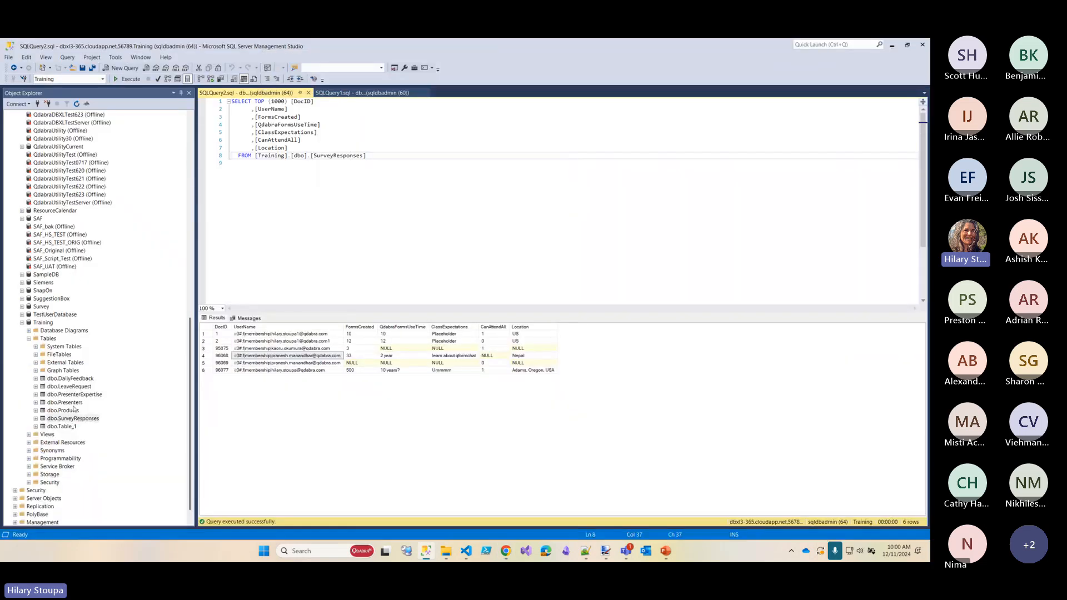
Compare the SurveyResponses column types against the long UserName value in document 96089.
{"action": "left_click", "coordinate": [35, 418]}
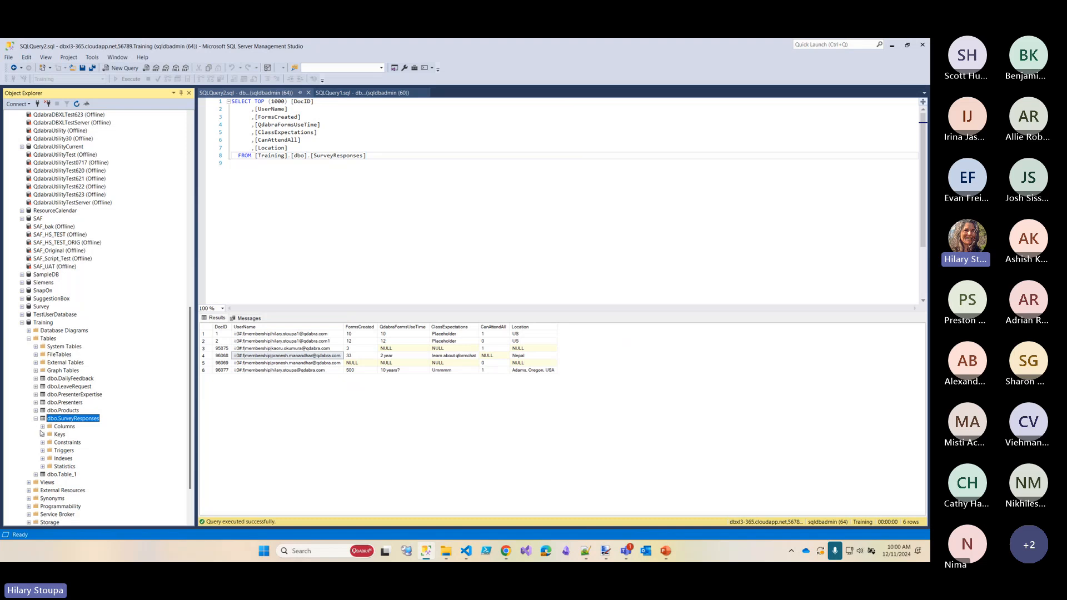
{"action": "left_click", "coordinate": [42, 426]}
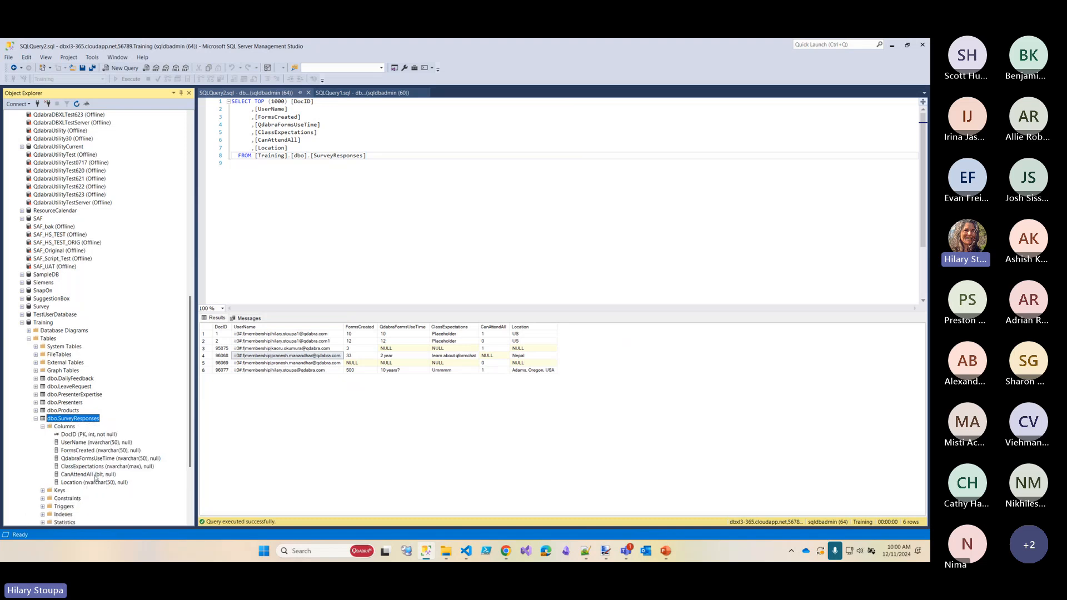
{"action": "left_click", "coordinate": [115, 449]}
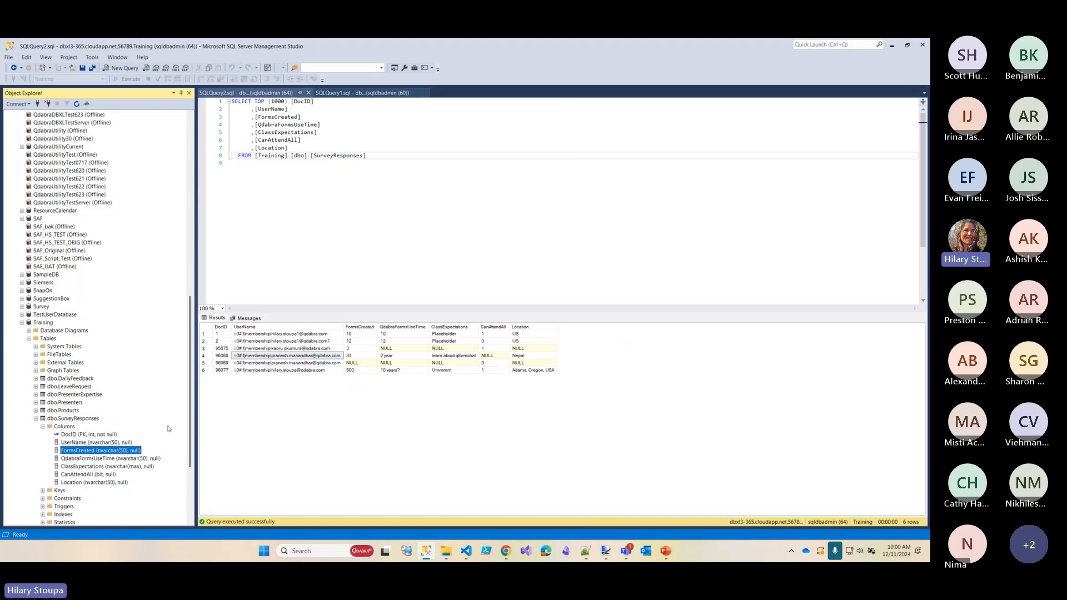
{"action": "left_click", "coordinate": [505, 551]}
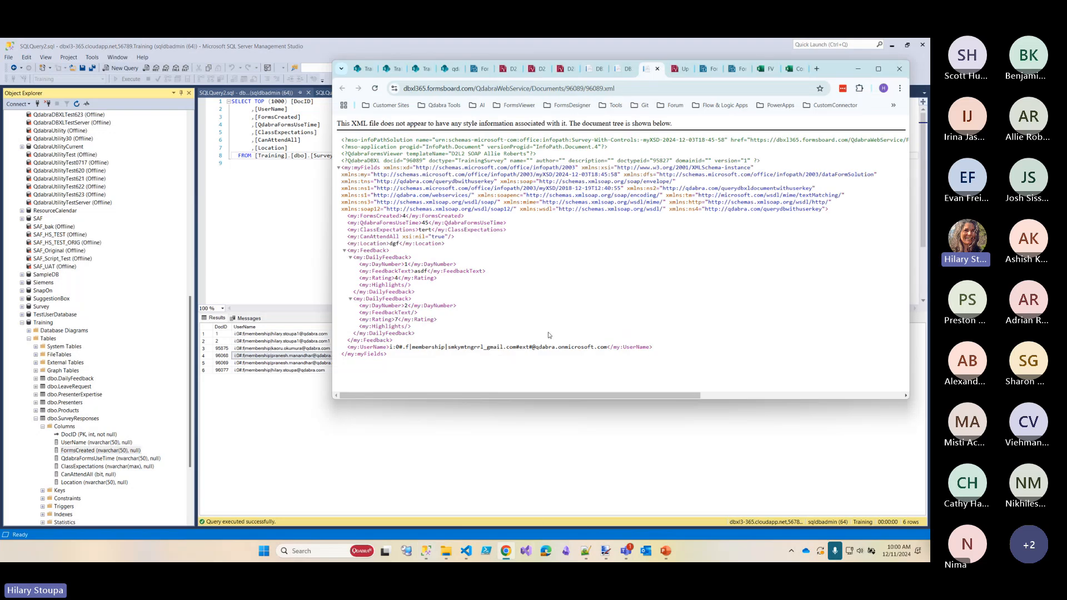
{"action": "left_click_drag", "start_coordinate": [605, 347], "coordinate": [392, 345]}
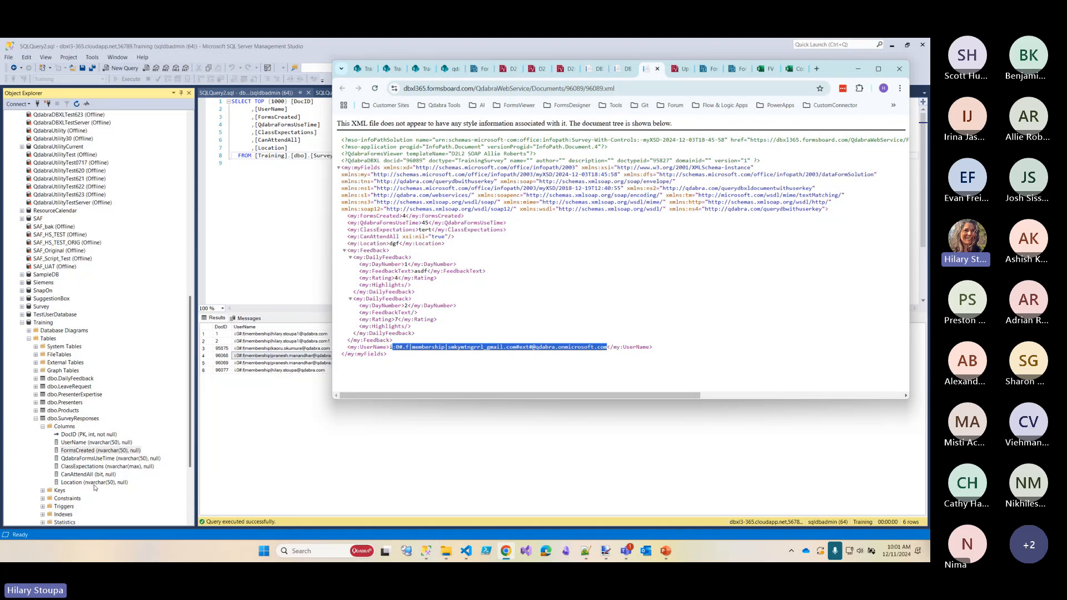
{"action": "left_click", "coordinate": [85, 442]}
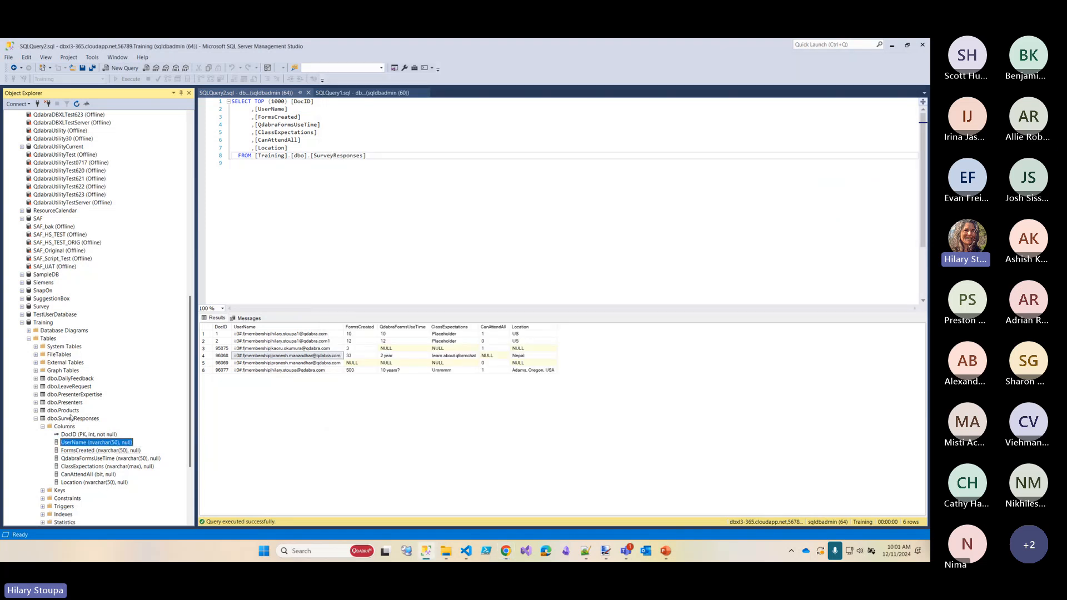
Widen the UserName column to nvarchar(250) in table design view and save it.
{"action": "right_click", "coordinate": [71, 420]}
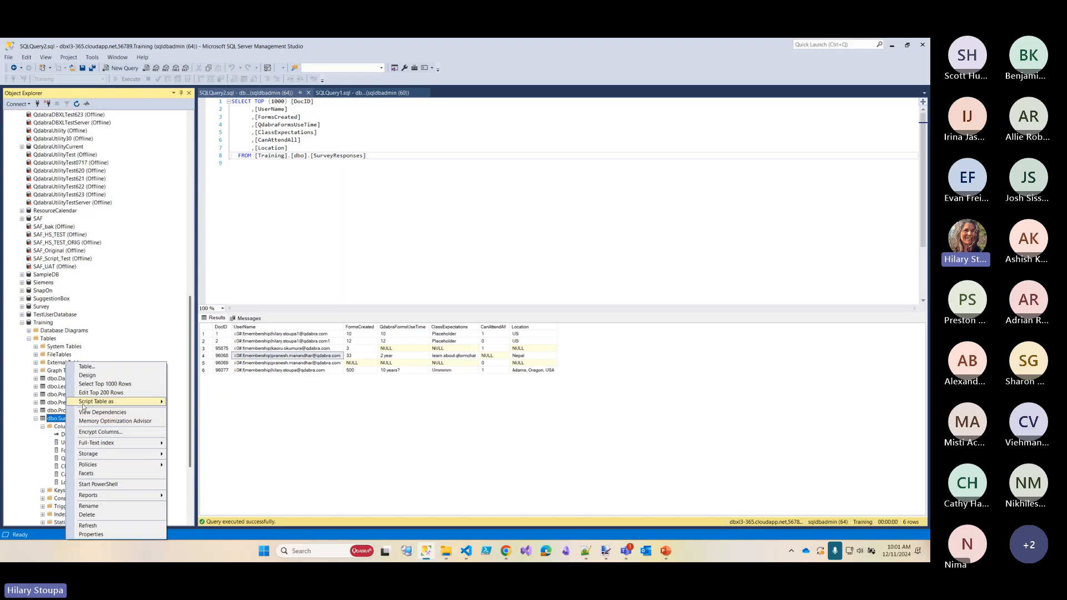
{"action": "left_click", "coordinate": [103, 378]}
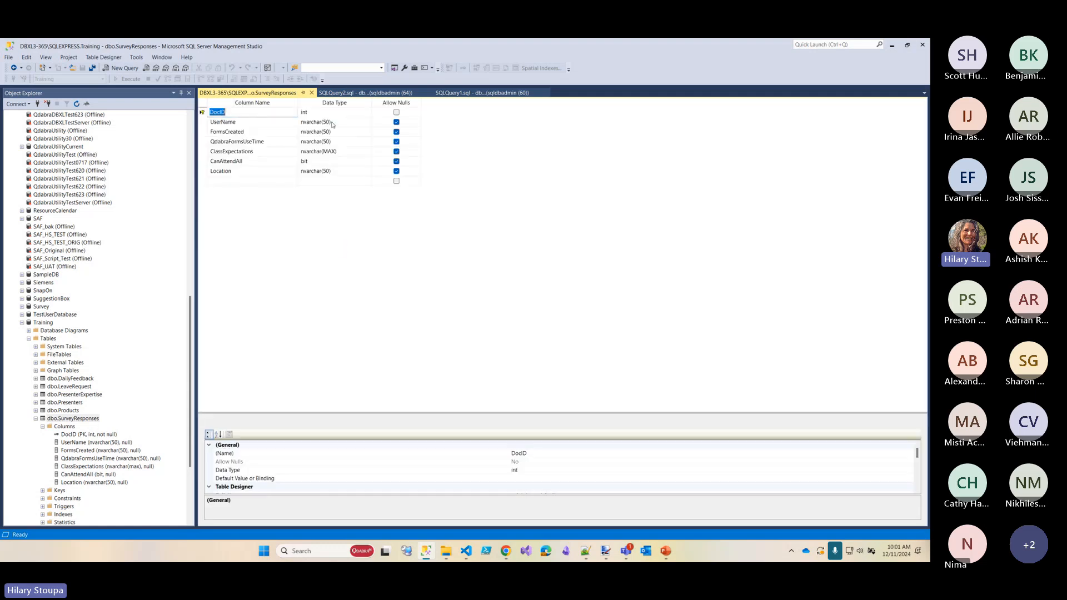
{"action": "left_click", "coordinate": [326, 123]}
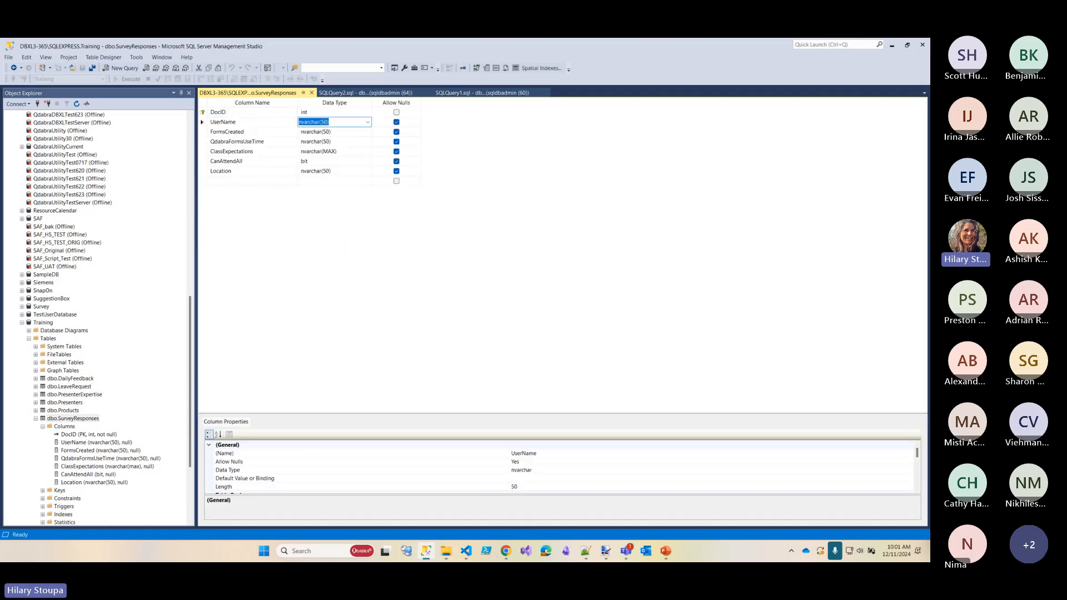
{"action": "left_click", "coordinate": [321, 122]}
{"action": "type", "text": "2"}
{"action": "key", "text": "Return"}
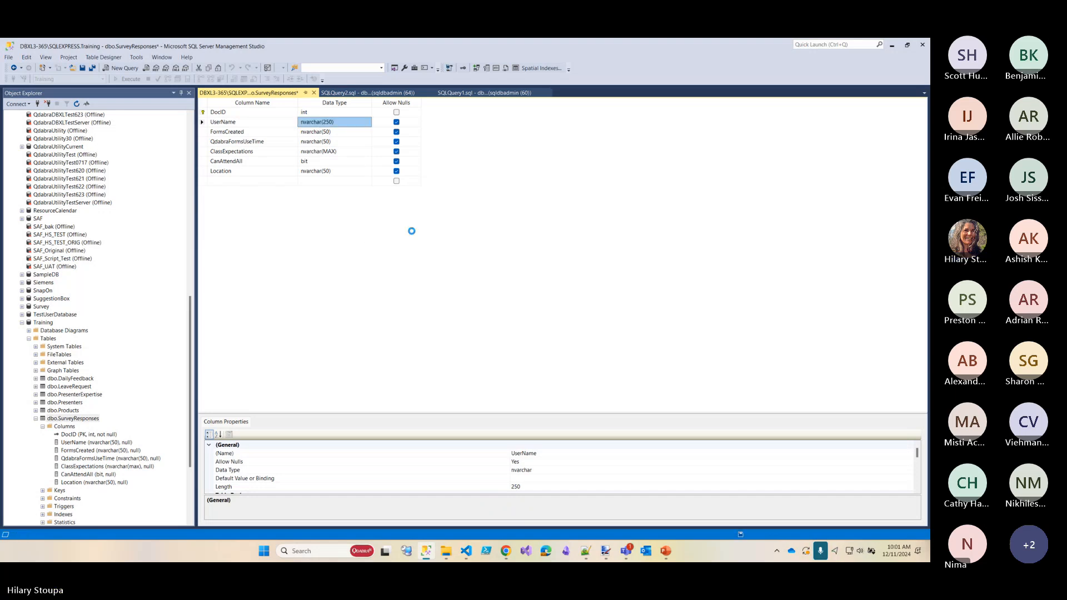
{"action": "key", "text": "ctrl+s"}
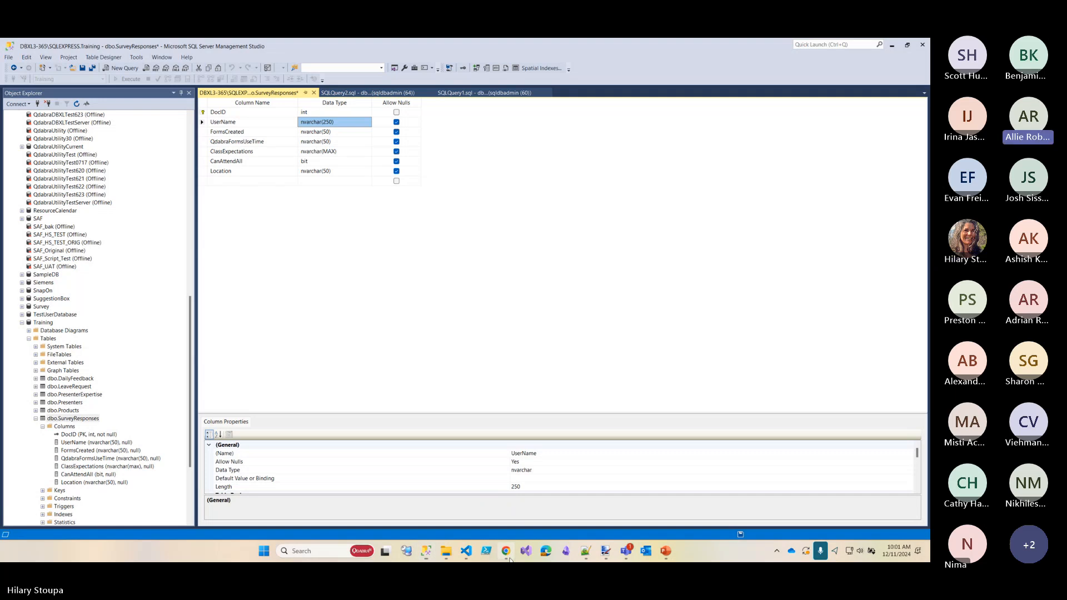
{"action": "left_click", "coordinate": [505, 550]}
Reshred document 96089 from the TrainingSurvey documents list.
{"action": "left_click", "coordinate": [625, 69]}
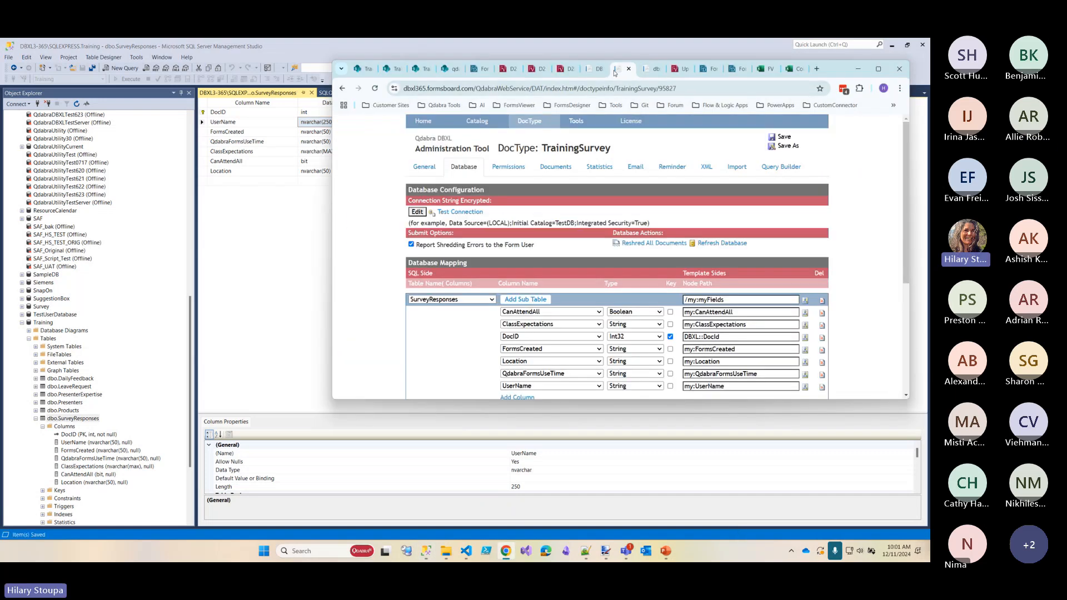
{"action": "left_click", "coordinate": [878, 69]}
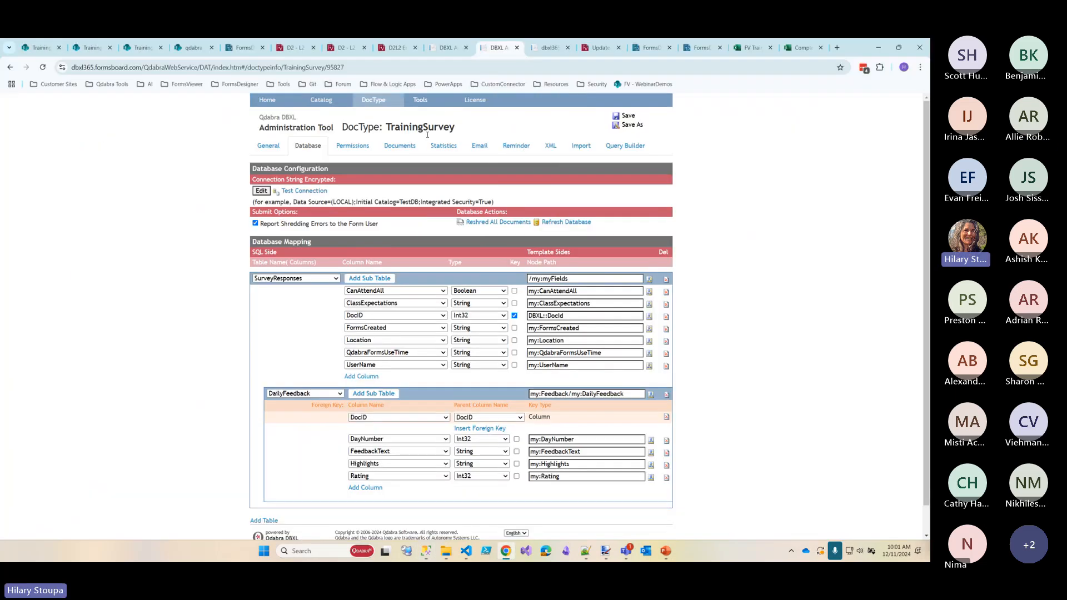
{"action": "left_click", "coordinate": [402, 147]}
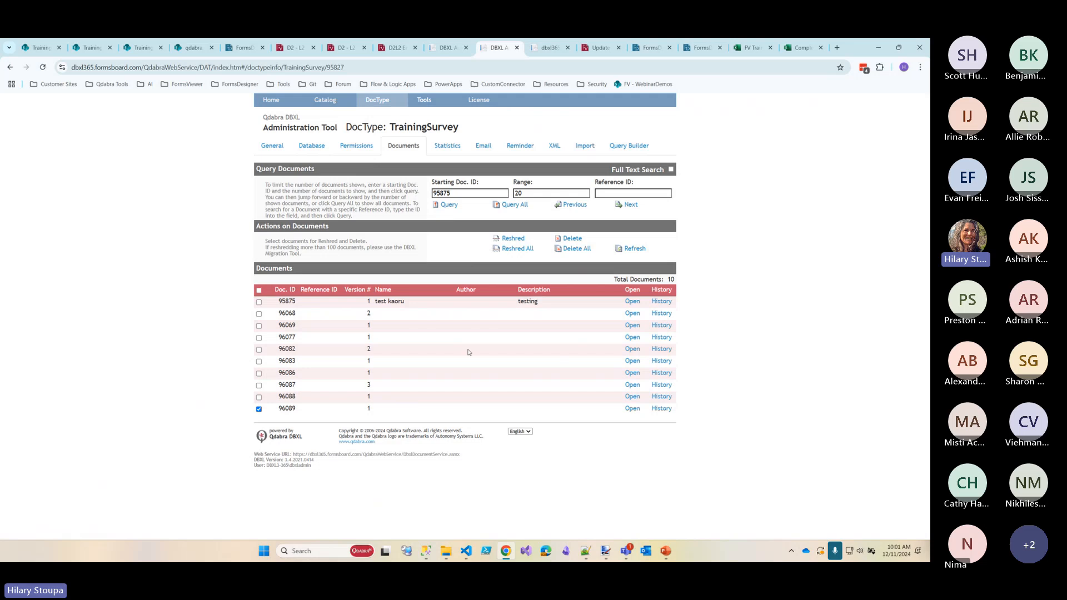
{"action": "left_click", "coordinate": [512, 238]}
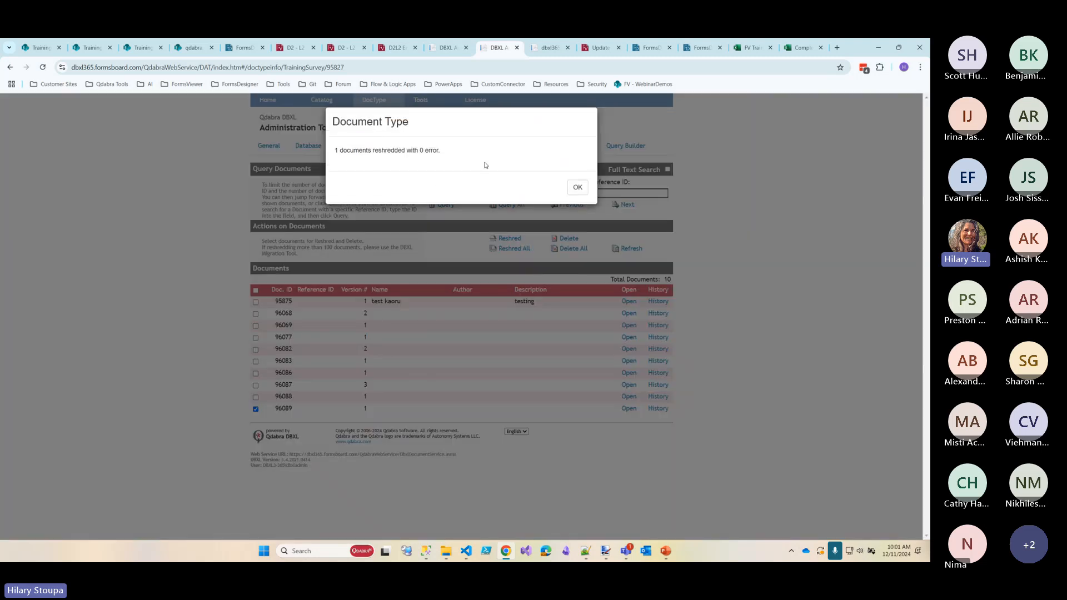
{"action": "left_click", "coordinate": [575, 187]}
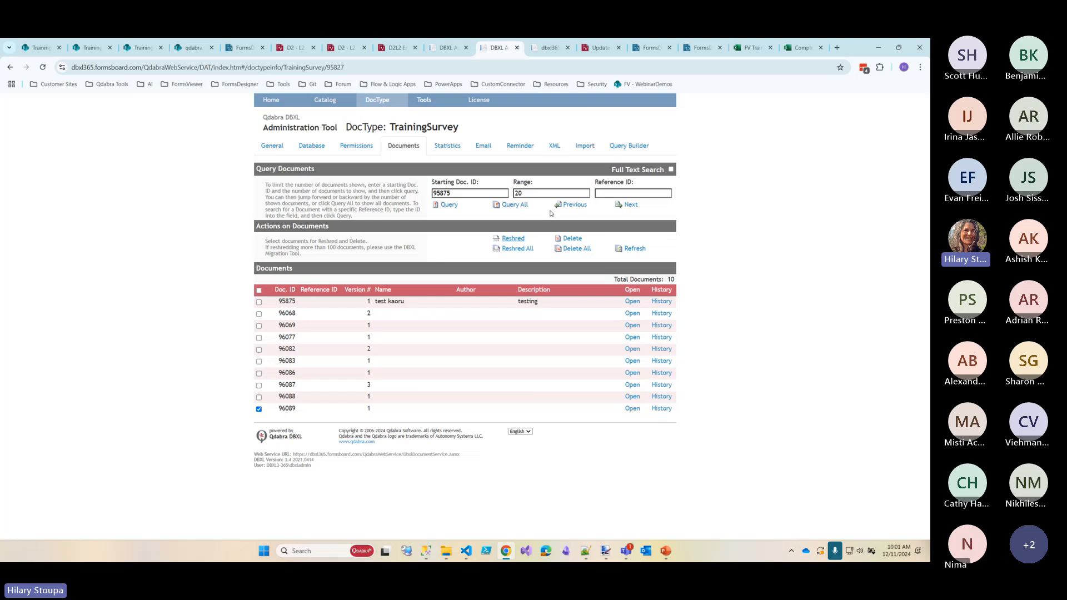
Reshred documents 96069, 96077, 96082, 96083, 96086, 96087 and 96088, then reopen the SurveyResponses query.
{"action": "left_click", "coordinate": [258, 409]}
{"action": "left_click", "coordinate": [259, 326]}
{"action": "left_click", "coordinate": [259, 338]}
{"action": "left_click", "coordinate": [258, 349]}
{"action": "left_click", "coordinate": [259, 362]}
{"action": "left_click", "coordinate": [259, 374]}
{"action": "left_click", "coordinate": [259, 385]}
{"action": "left_click", "coordinate": [259, 397]}
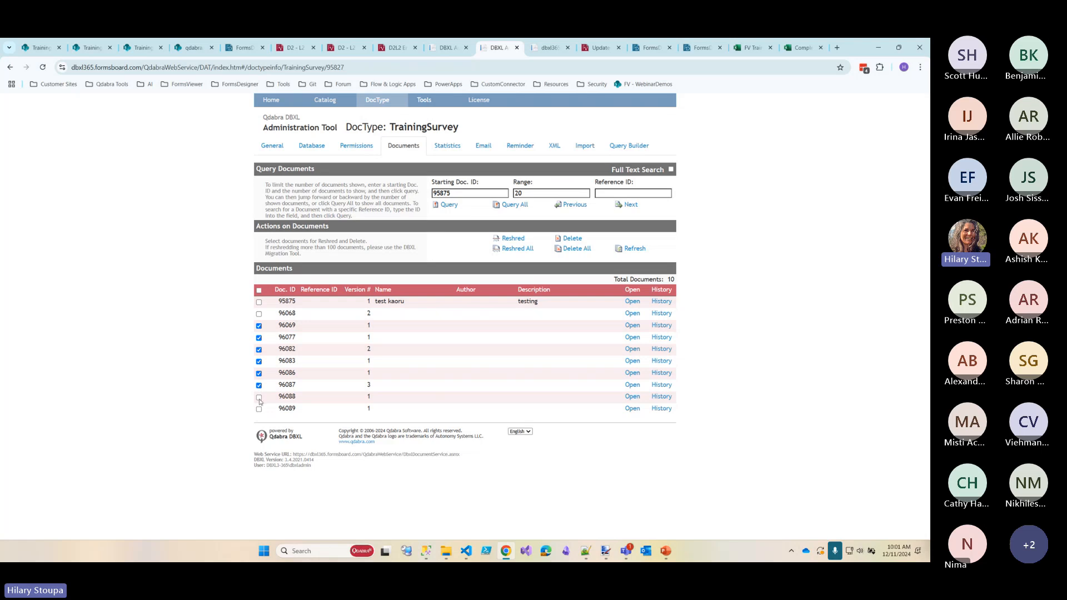
{"action": "left_click", "coordinate": [519, 239]}
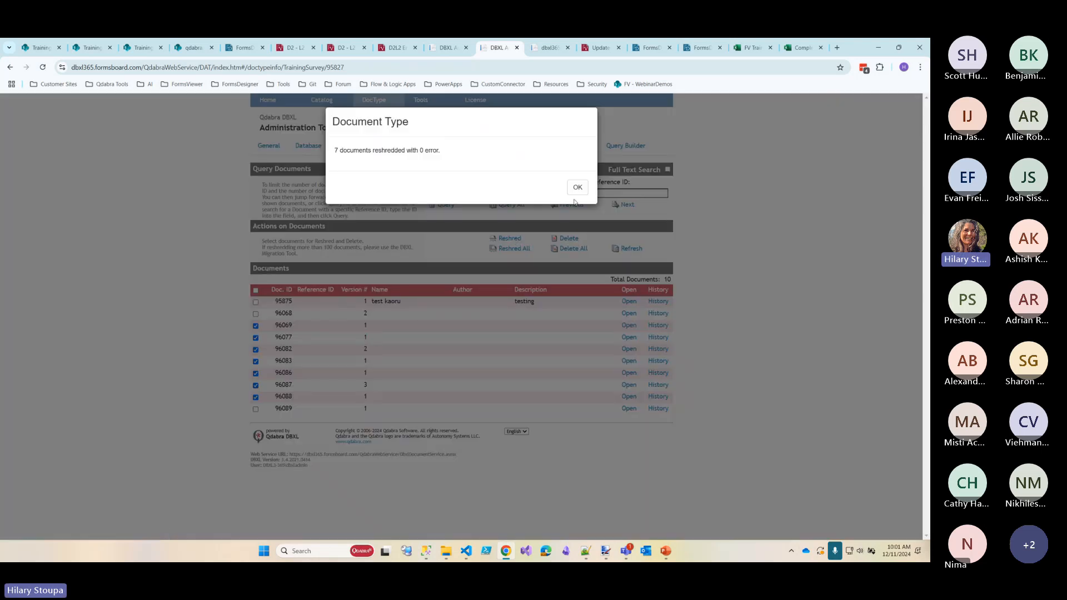
{"action": "left_click", "coordinate": [577, 189]}
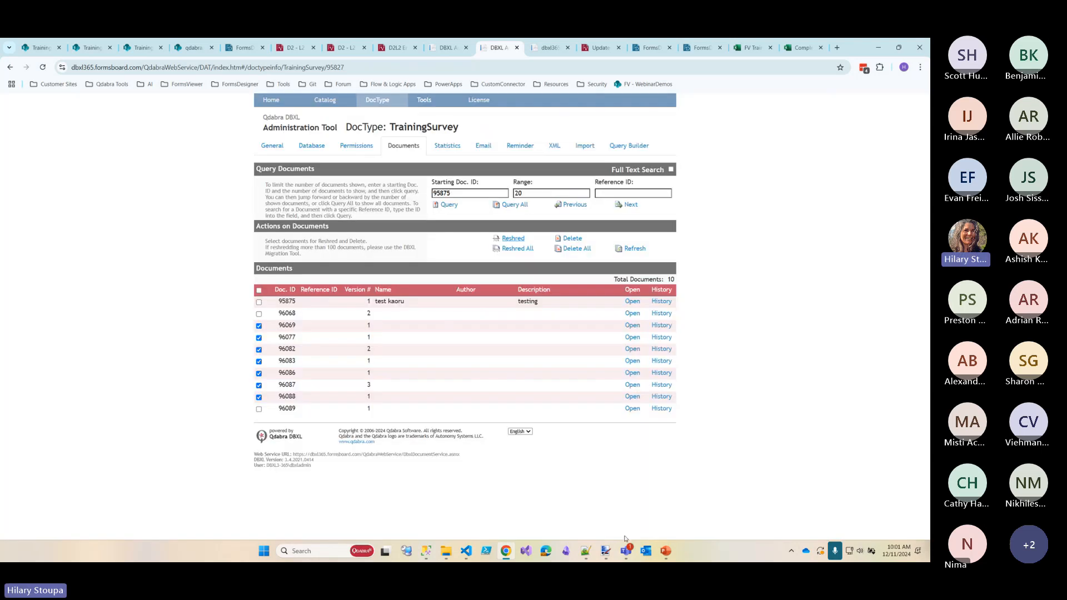
{"action": "left_click", "coordinate": [426, 551]}
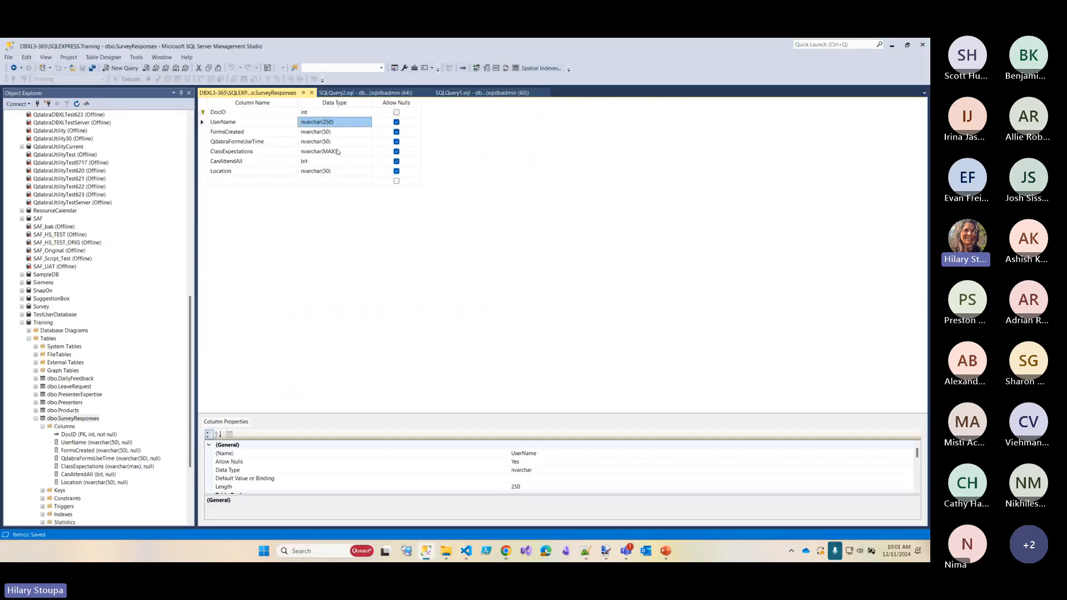
{"action": "left_click", "coordinate": [361, 93]}
Rerun the SurveyResponses query and widen the UserName results column to show full values.
{"action": "left_click", "coordinate": [362, 191]}
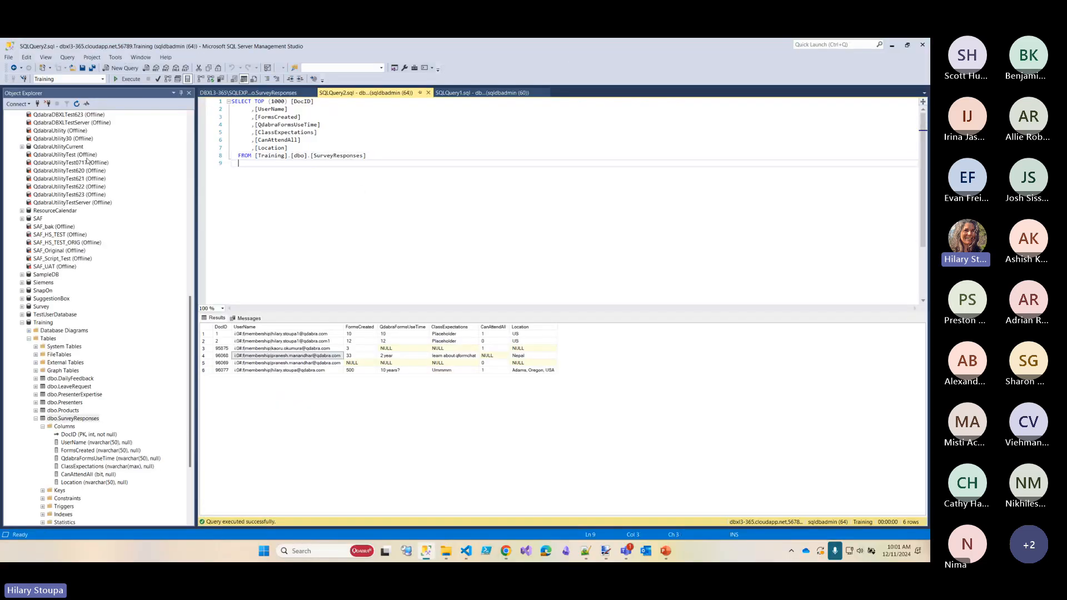
{"action": "left_click", "coordinate": [125, 79]}
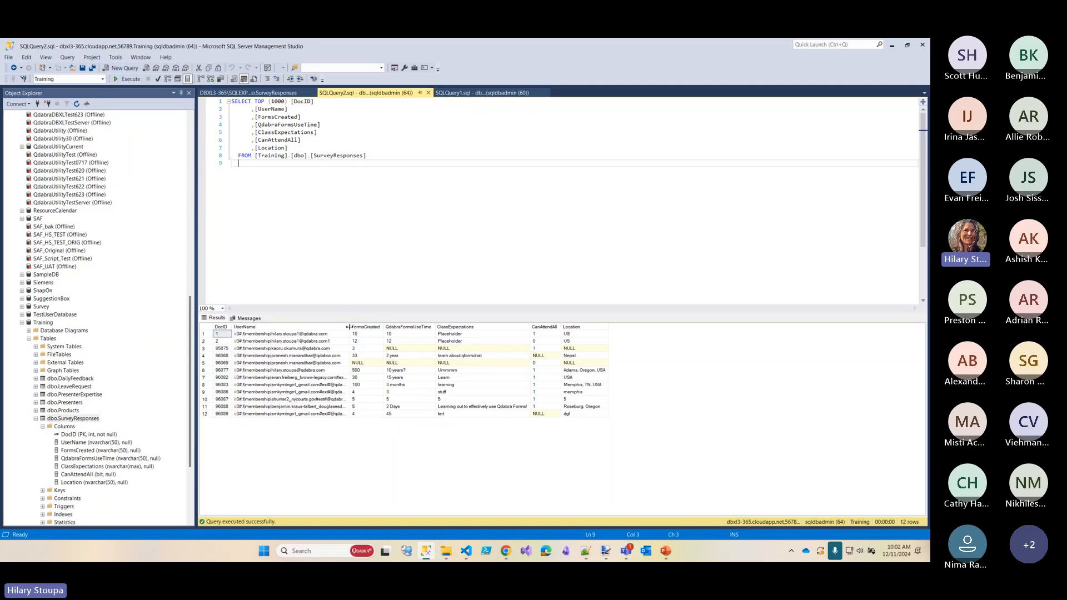
{"action": "left_click_drag", "start_coordinate": [350, 327], "coordinate": [469, 335]}
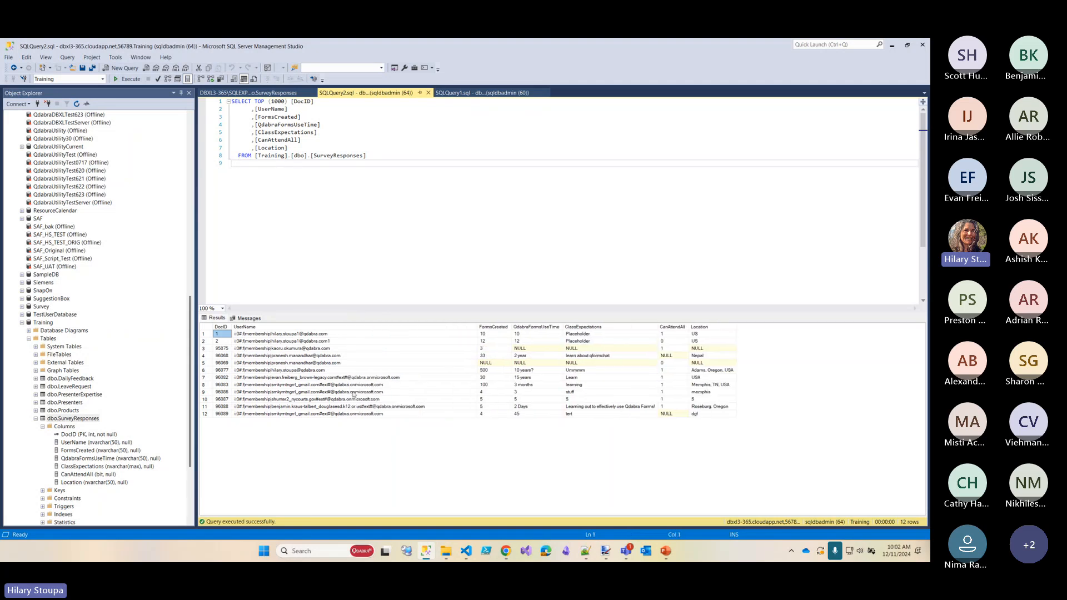
Check the UserName values in rows 7, 8, 9, 11 and 12, then return to the break slide.
{"action": "left_click", "coordinate": [383, 385]}
{"action": "left_click", "coordinate": [370, 391]}
{"action": "left_click", "coordinate": [380, 415]}
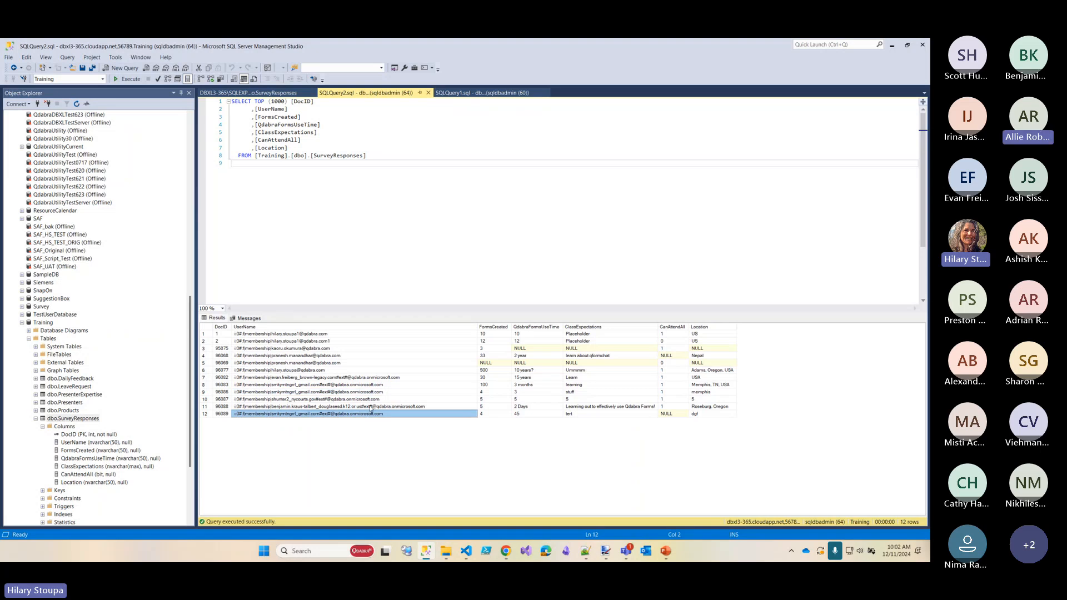
{"action": "left_click", "coordinate": [372, 392]}
{"action": "left_click", "coordinate": [371, 385]}
{"action": "left_click", "coordinate": [368, 379]}
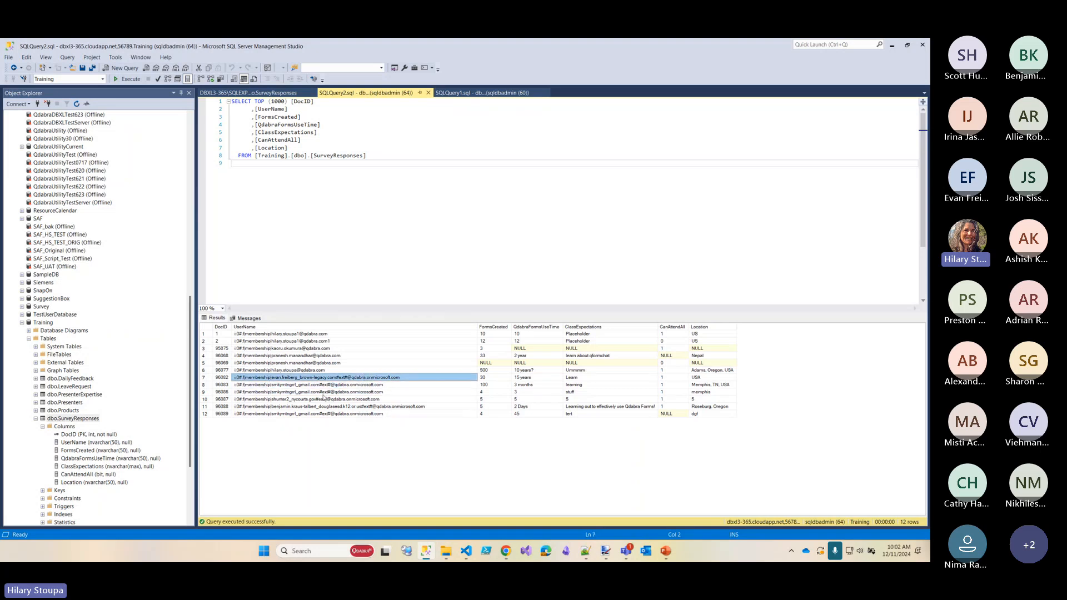
{"action": "left_click", "coordinate": [310, 406]}
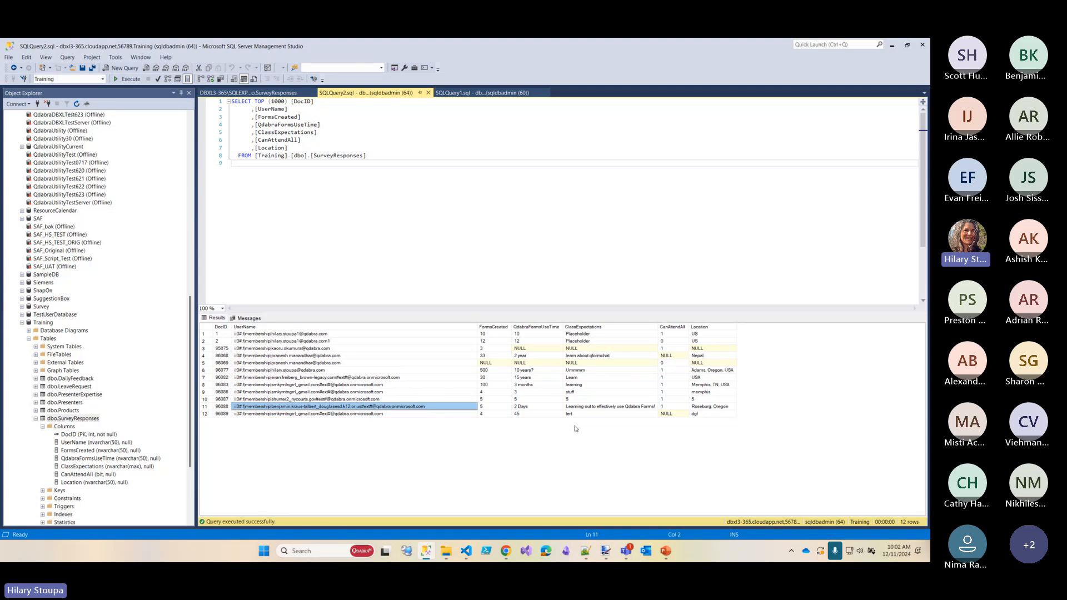
{"action": "left_click", "coordinate": [667, 552]}
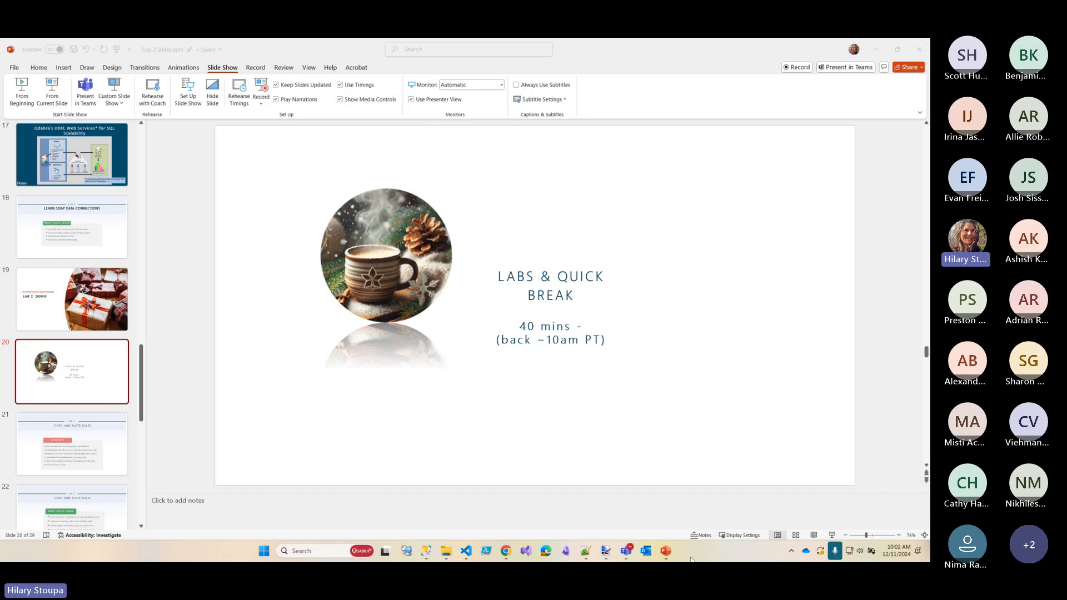
Back in SQL Server Management Studio, open the SurveyResponses table design.
{"action": "left_click", "coordinate": [426, 552]}
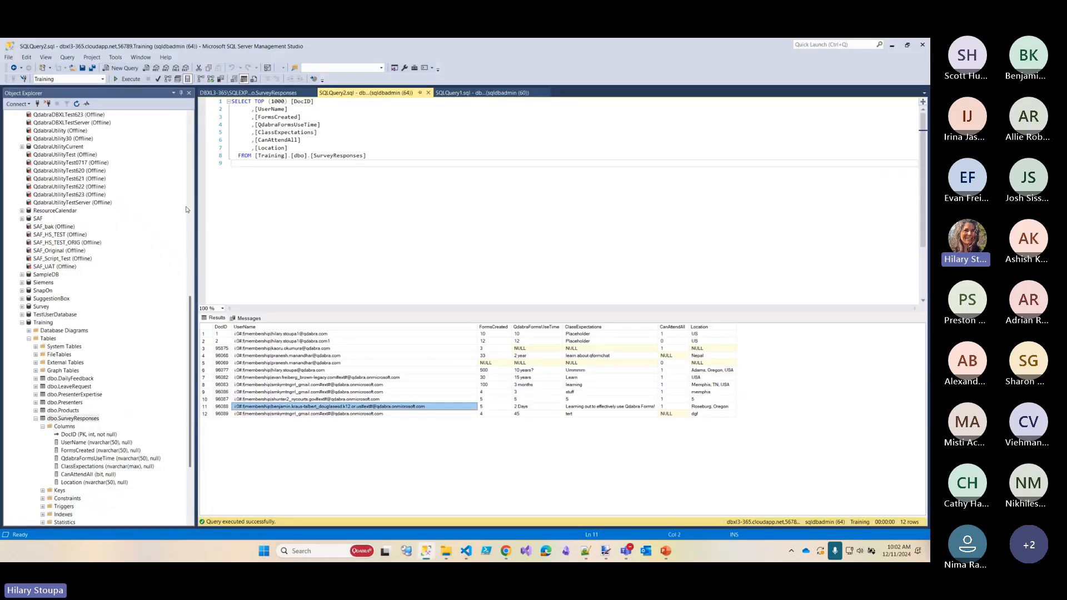
{"action": "left_click", "coordinate": [95, 458]}
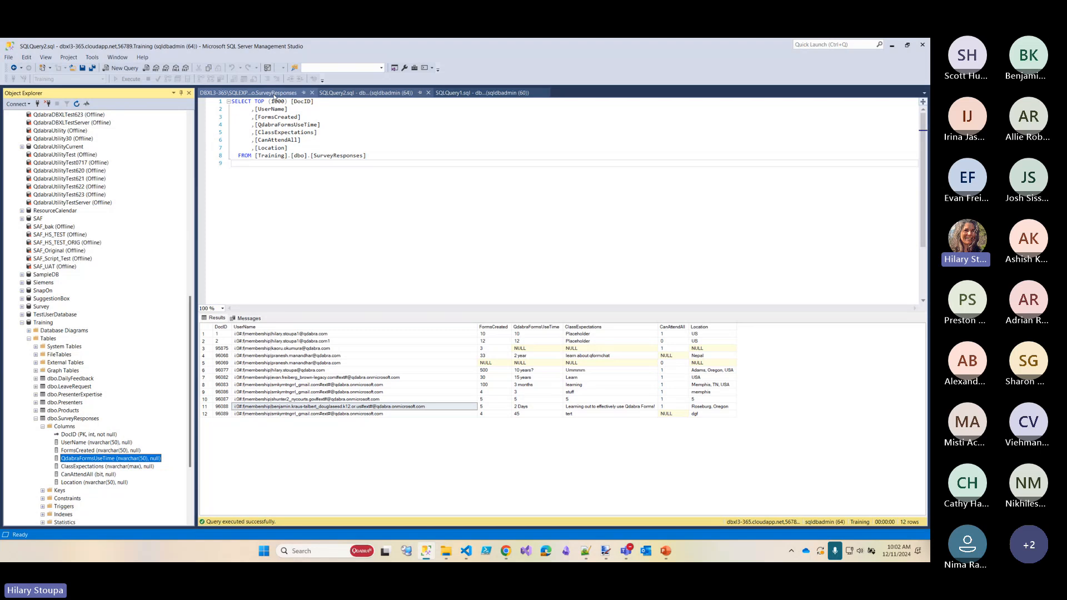
{"action": "left_click", "coordinate": [248, 93]}
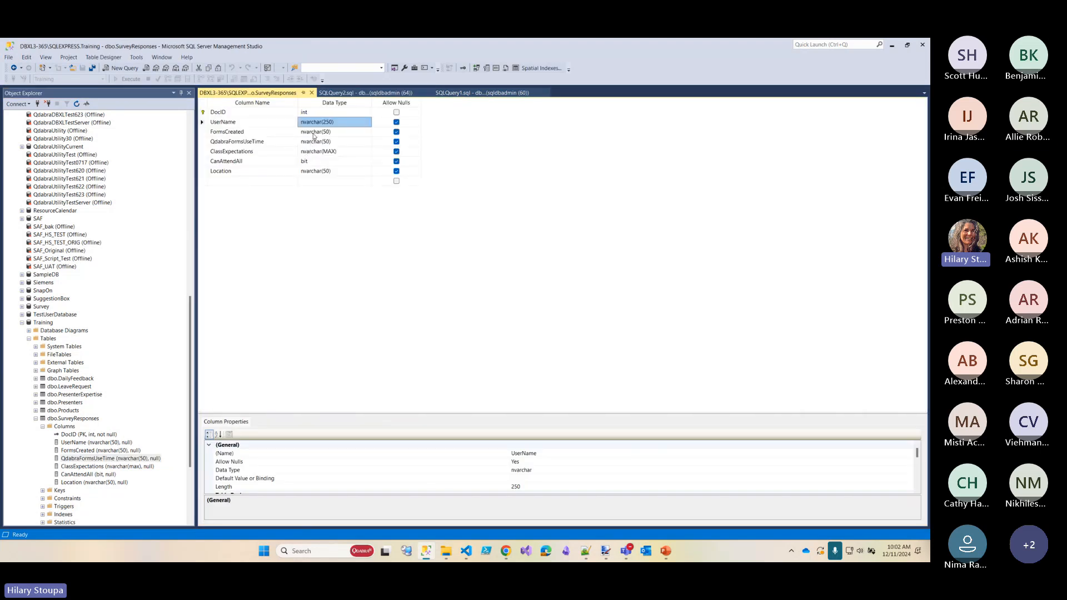
Change the QdabraFormsUseTime and FormsCreated data types from nvarchar(50) to nvarchar(250).
{"action": "left_click", "coordinate": [314, 134]}
{"action": "left_click", "coordinate": [322, 142]}
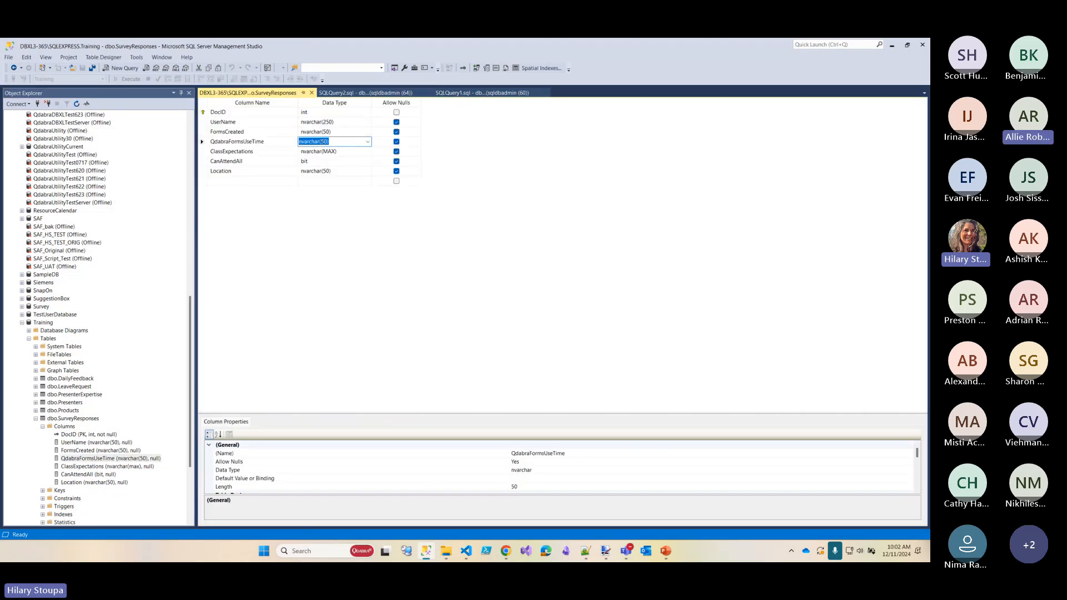
{"action": "left_click_drag", "start_coordinate": [321, 142], "coordinate": [326, 144]}
{"action": "left_click", "coordinate": [325, 143]}
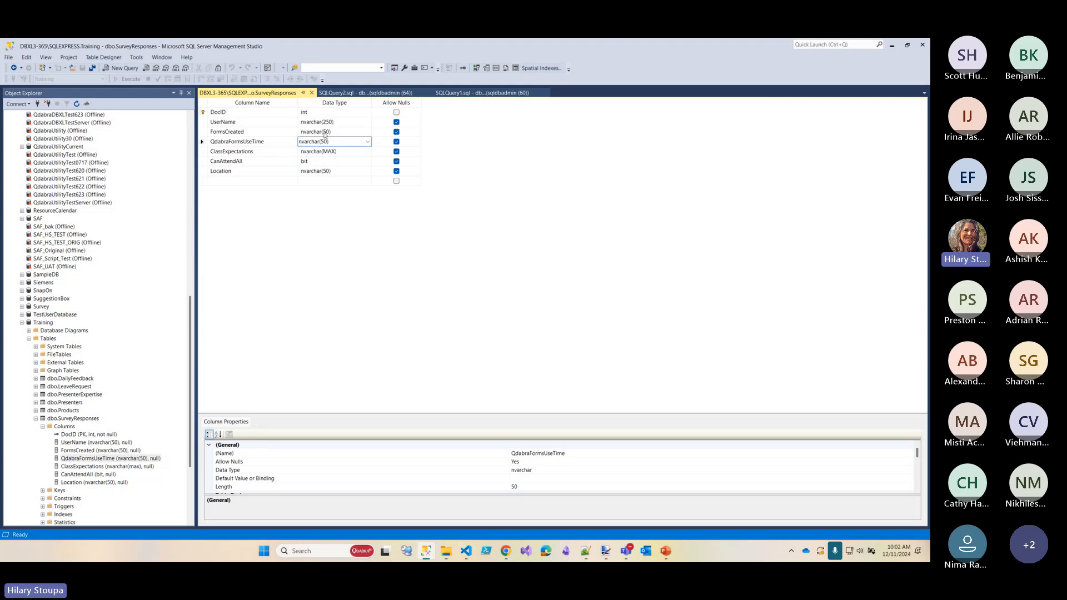
{"action": "type", "text": "2"}
{"action": "left_click", "coordinate": [328, 133]}
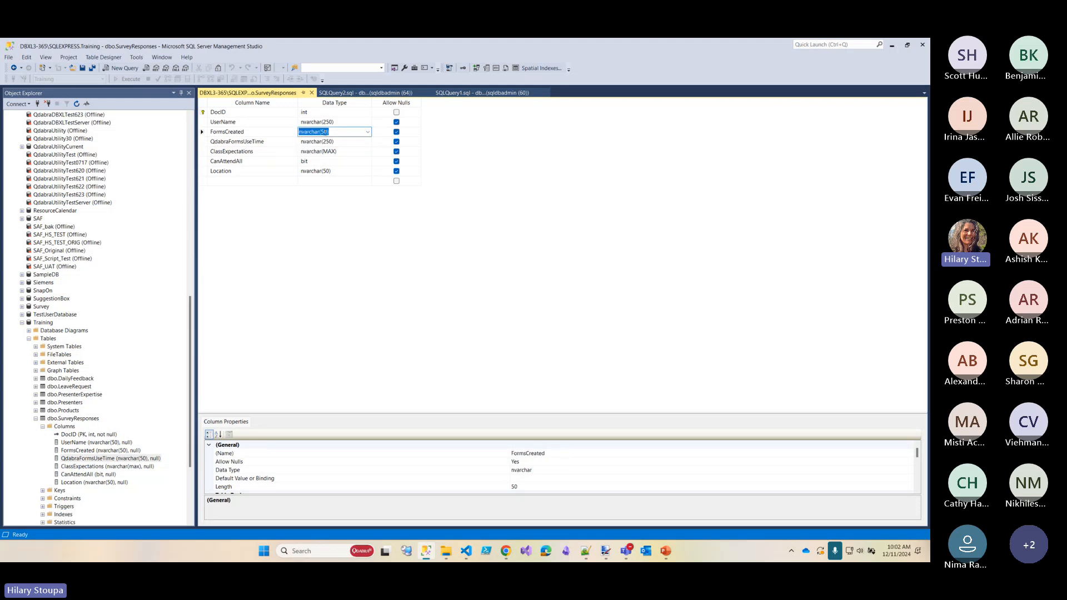
{"action": "type", "text": "2"}
Change Location to nvarchar(250) and return to the 'Labs & Quick Break' slide.
{"action": "left_click", "coordinate": [321, 171]}
{"action": "double_click", "coordinate": [324, 172]}
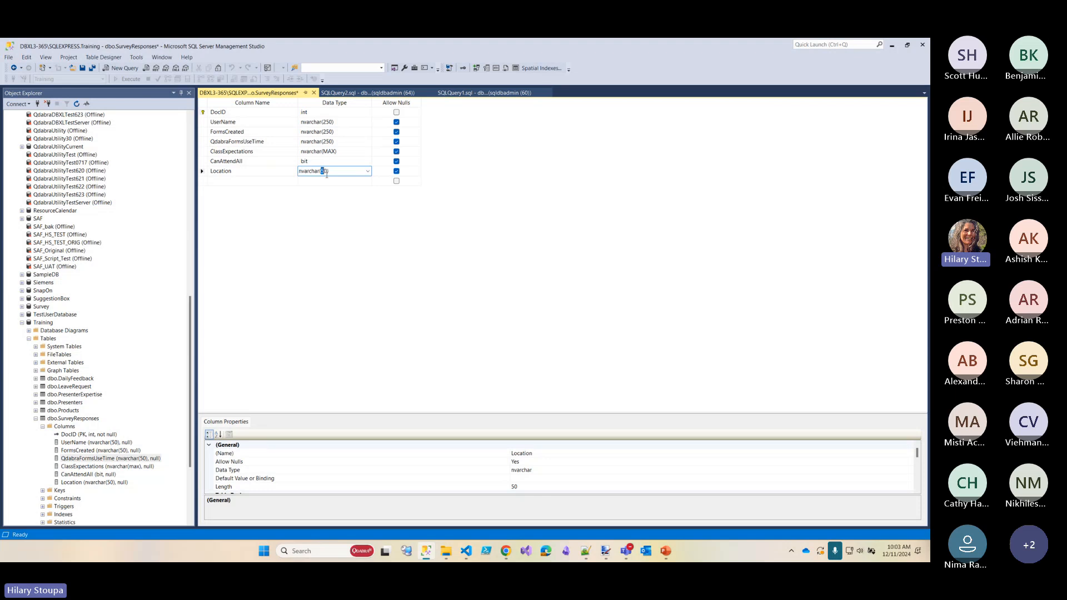
{"action": "key", "text": "Left"}
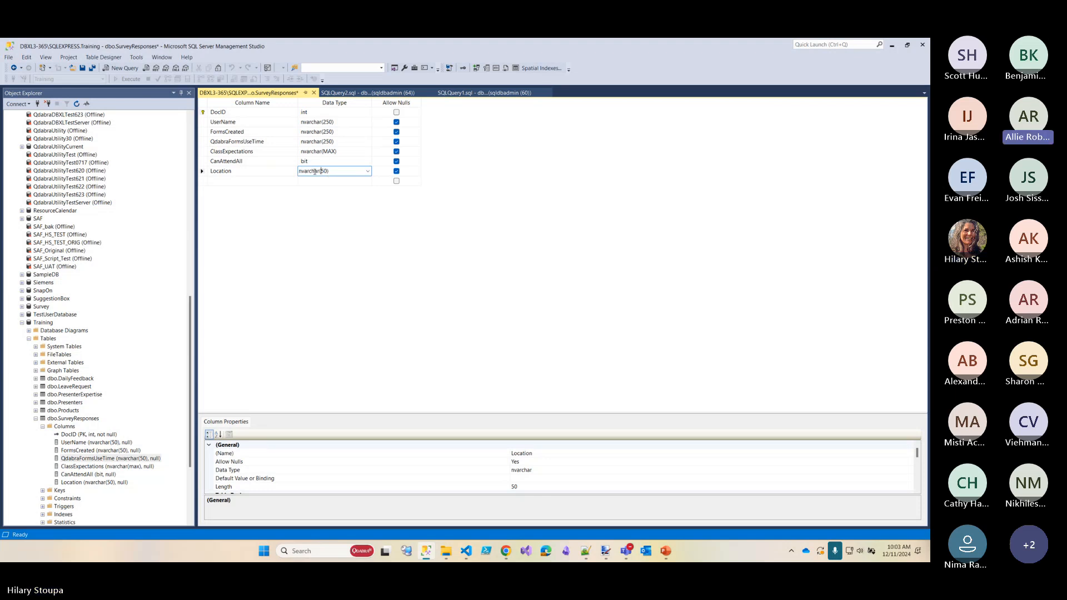
{"action": "type", "text": "2"}
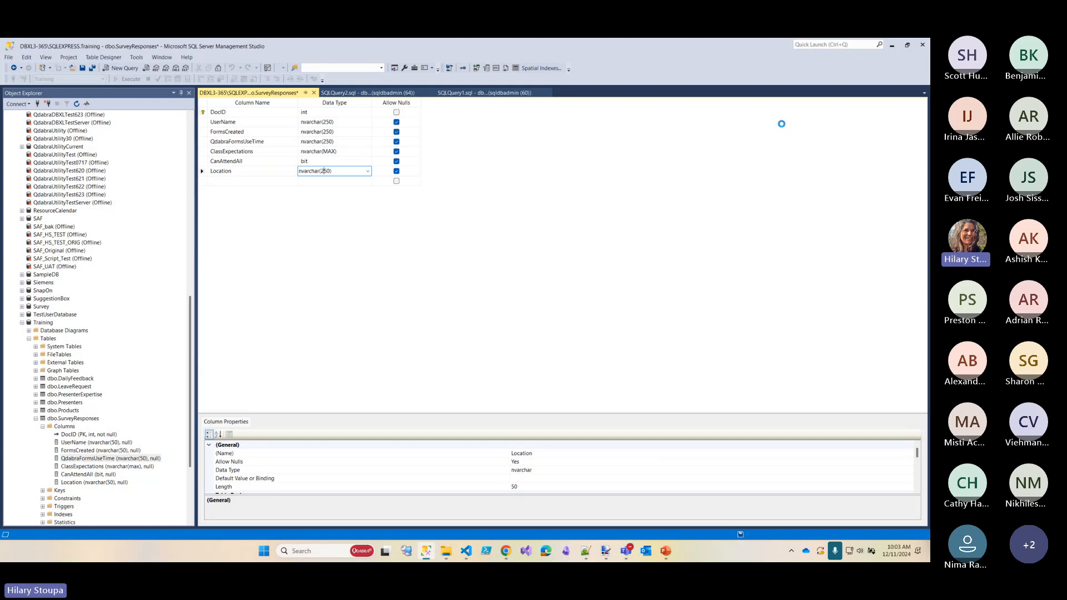
{"action": "left_click", "coordinate": [667, 552]}
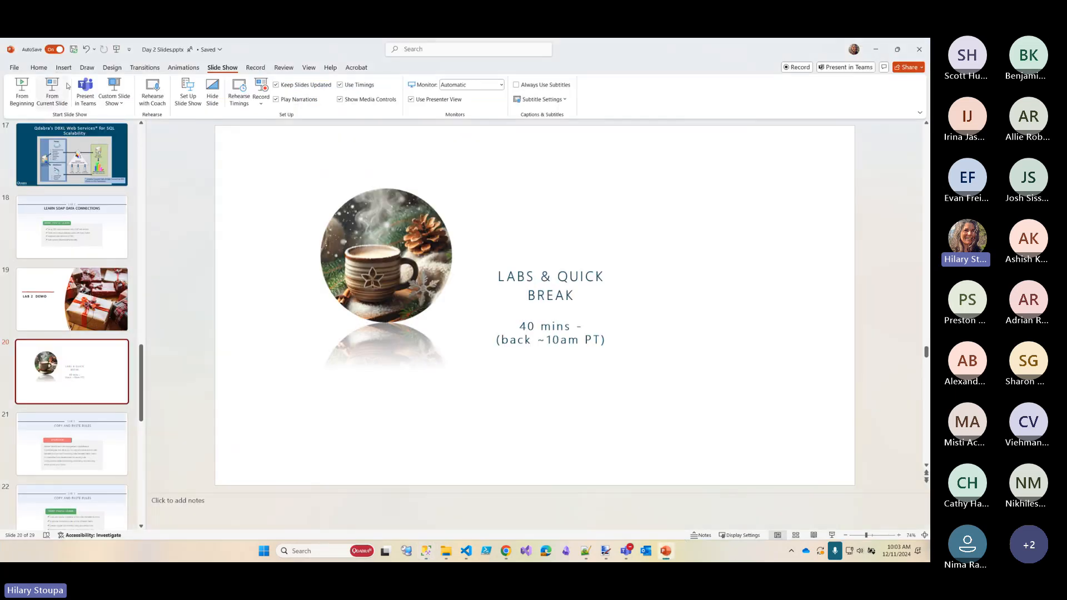
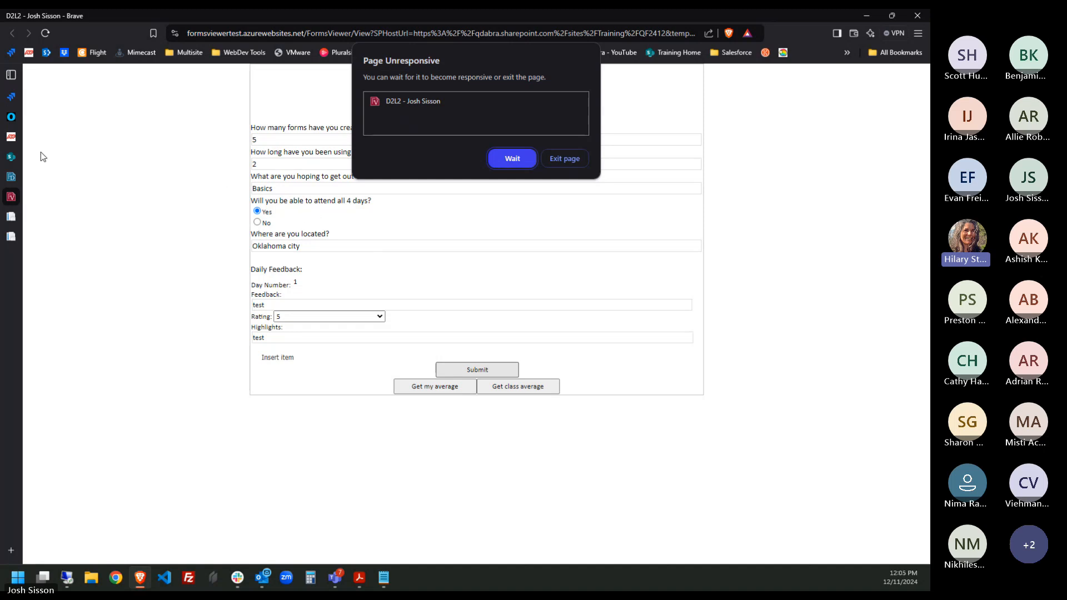
Leave the unresponsive survey page for the Qdabra Forms Launcher tab.
{"action": "left_click", "coordinate": [11, 158]}
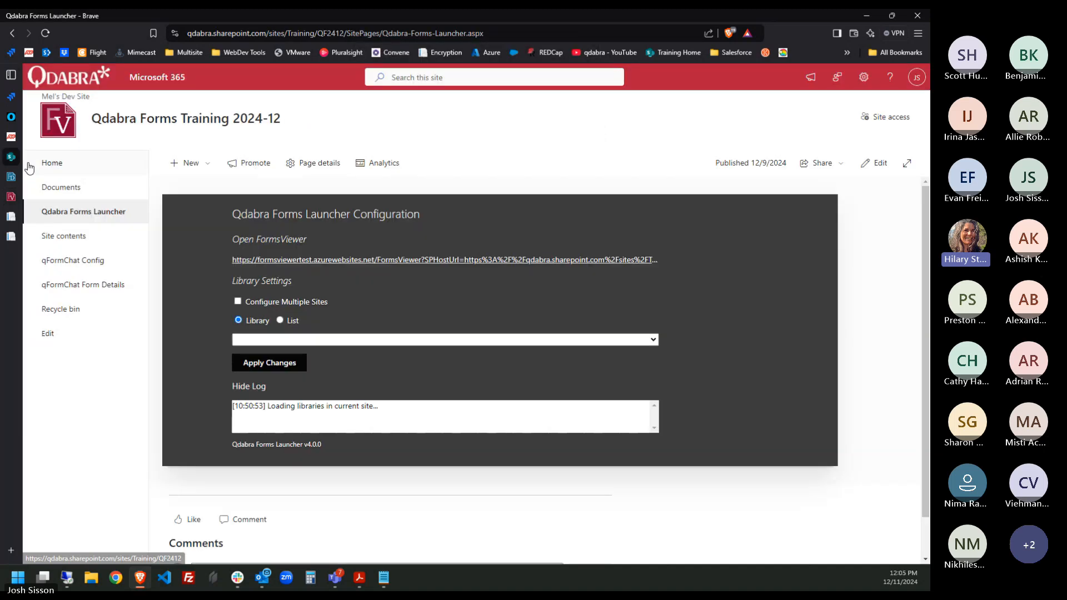
Select the Survey form's Submit button and view its 'Submit to DBXL' rule setting Submit to 'go'.
{"action": "left_click", "coordinate": [45, 176]}
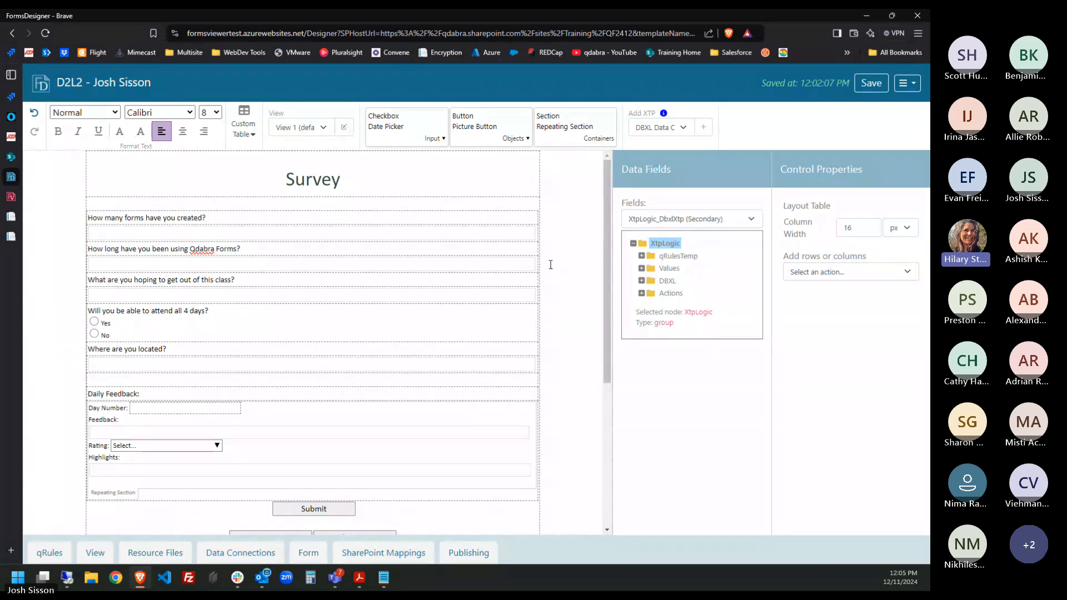
{"action": "left_click", "coordinate": [332, 509]}
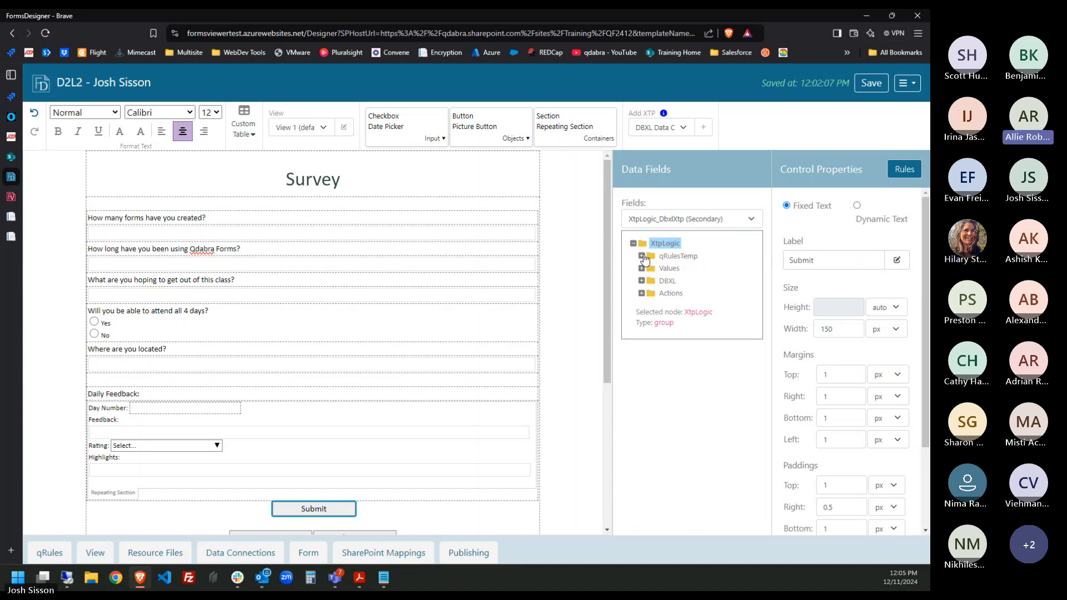
{"action": "left_click", "coordinate": [672, 220]}
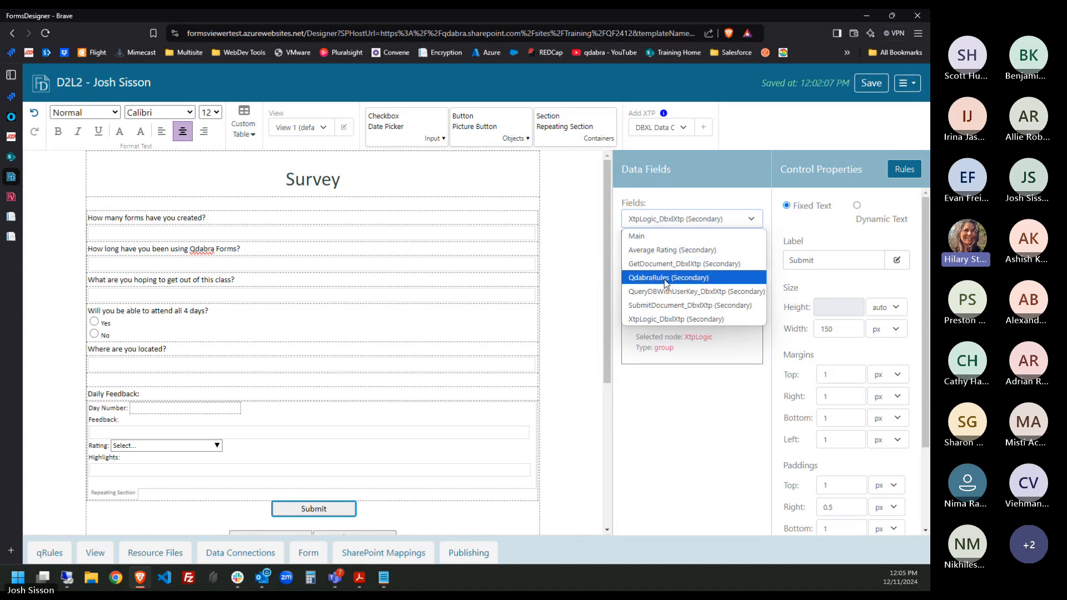
{"action": "left_click", "coordinate": [904, 169]}
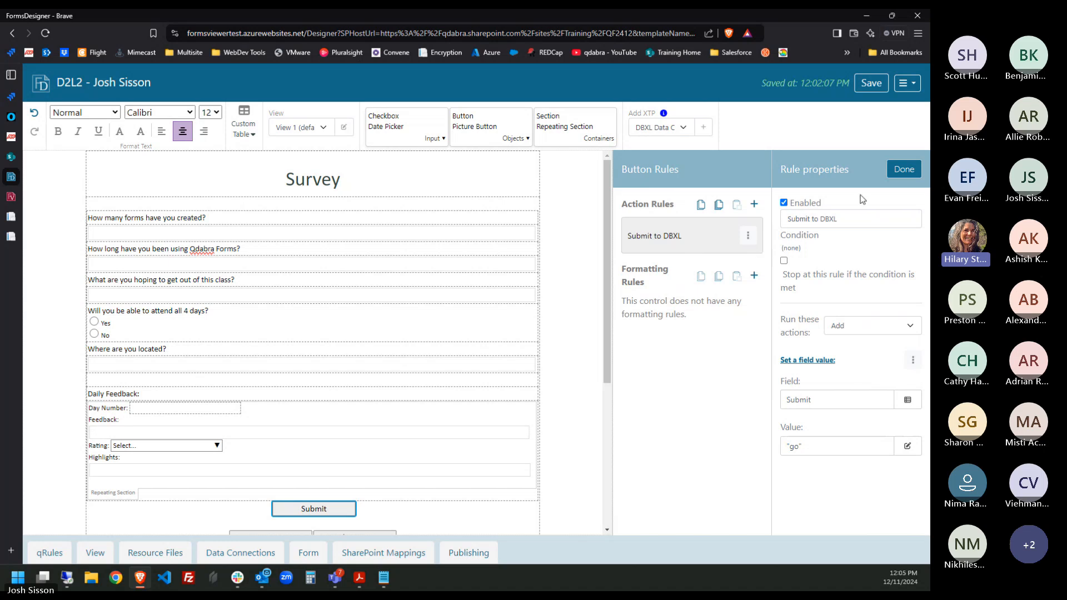
{"action": "left_click", "coordinate": [900, 170]}
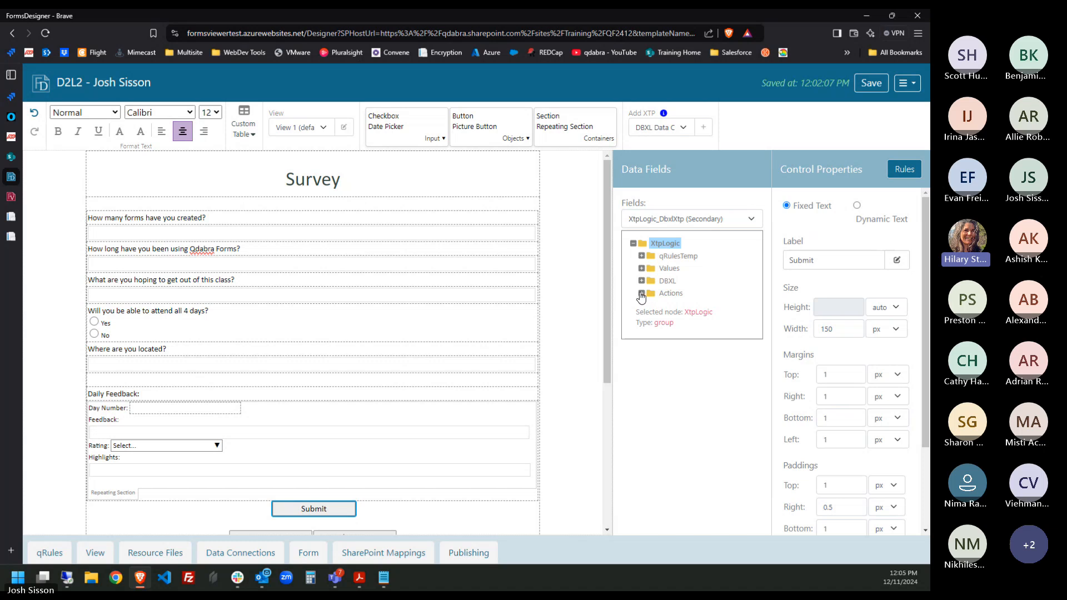
Expand qRulesTemp and view the rules on the tempCommand field.
{"action": "left_click", "coordinate": [746, 221]}
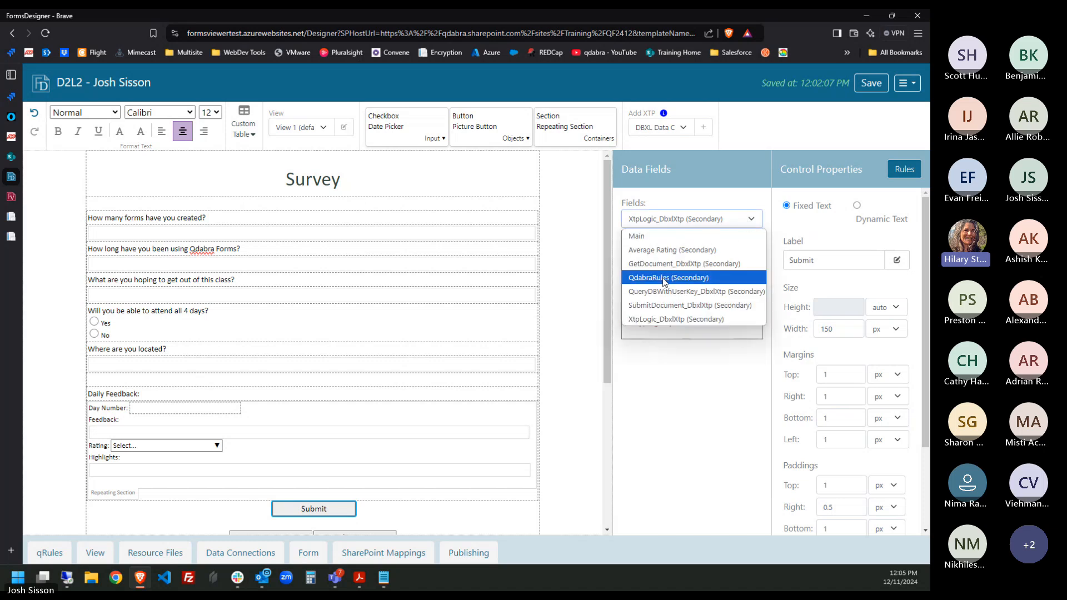
{"action": "left_click", "coordinate": [742, 205]}
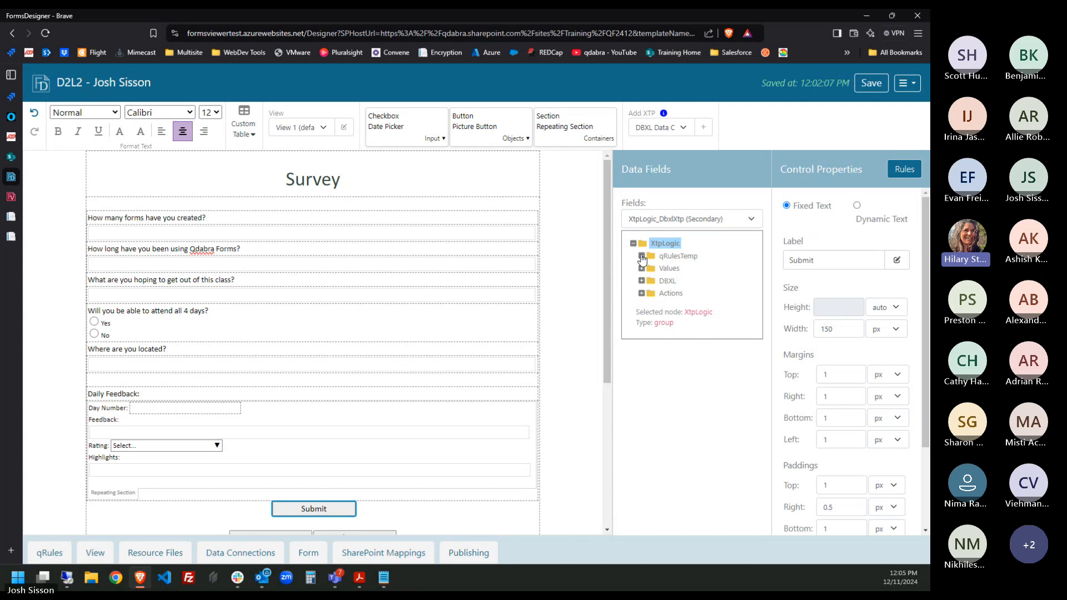
{"action": "left_click", "coordinate": [642, 257]}
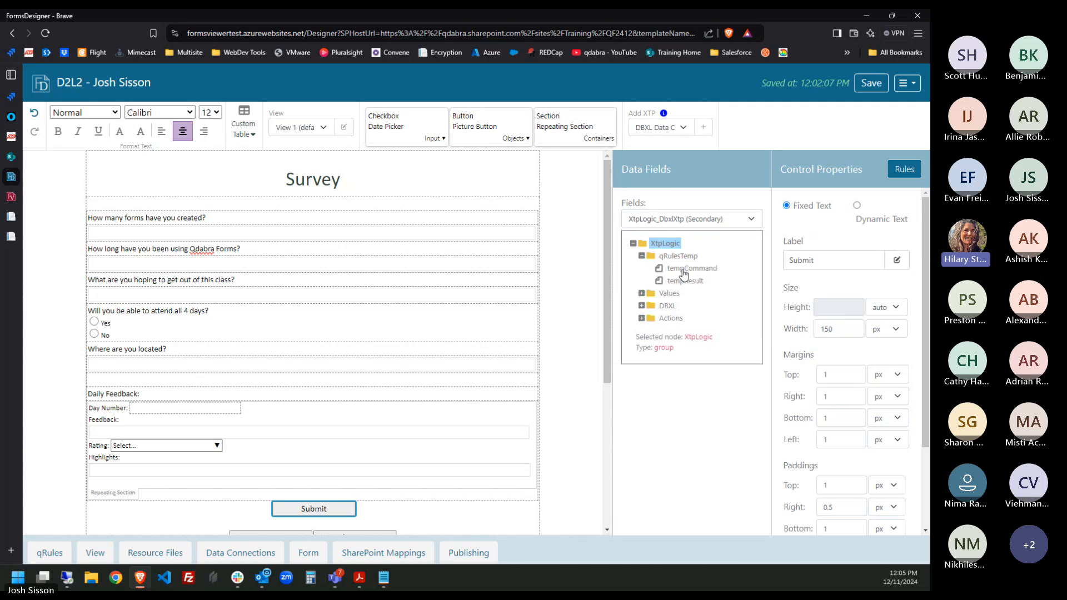
{"action": "left_click", "coordinate": [684, 269]}
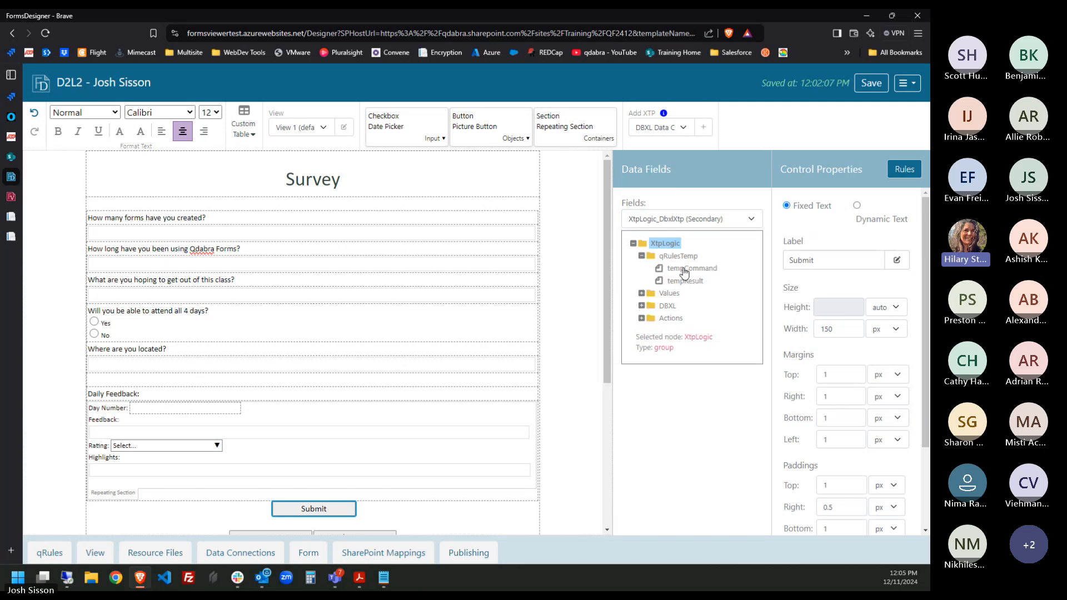
{"action": "left_click", "coordinate": [899, 173]}
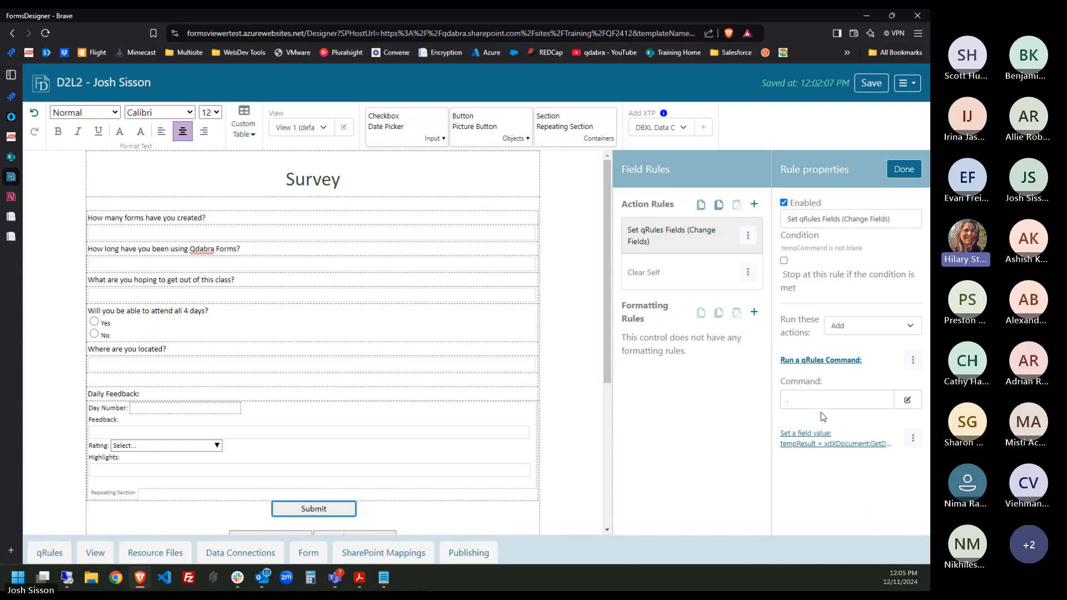
{"action": "left_click", "coordinate": [904, 170]}
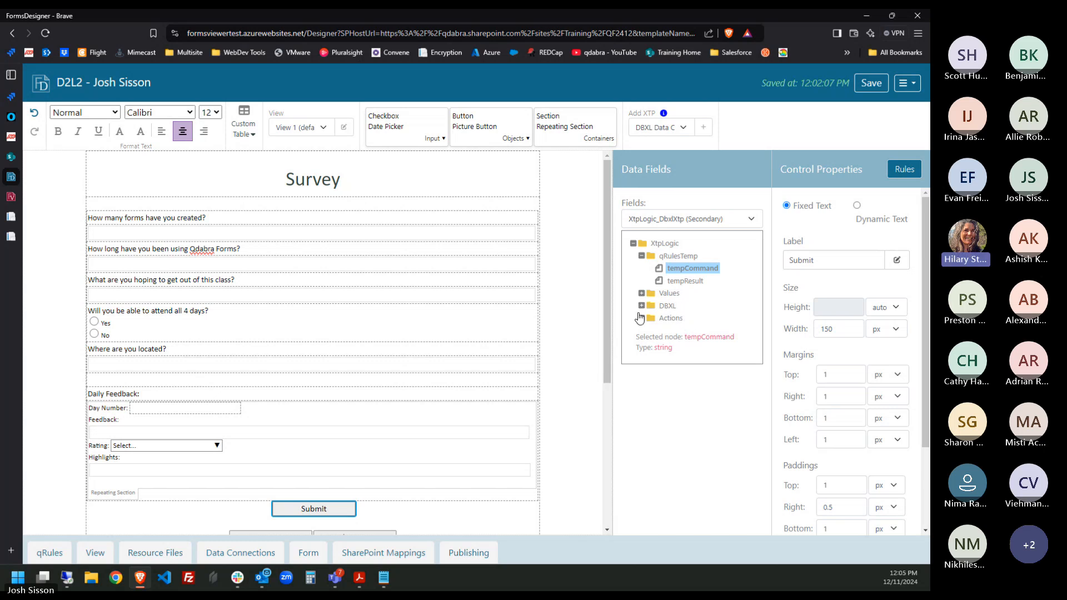
Inspect the Submit field's Set Values for DBXL Submit and Set Submit to Go rules, then open the form in FormsViewer.
{"action": "left_click", "coordinate": [641, 318]}
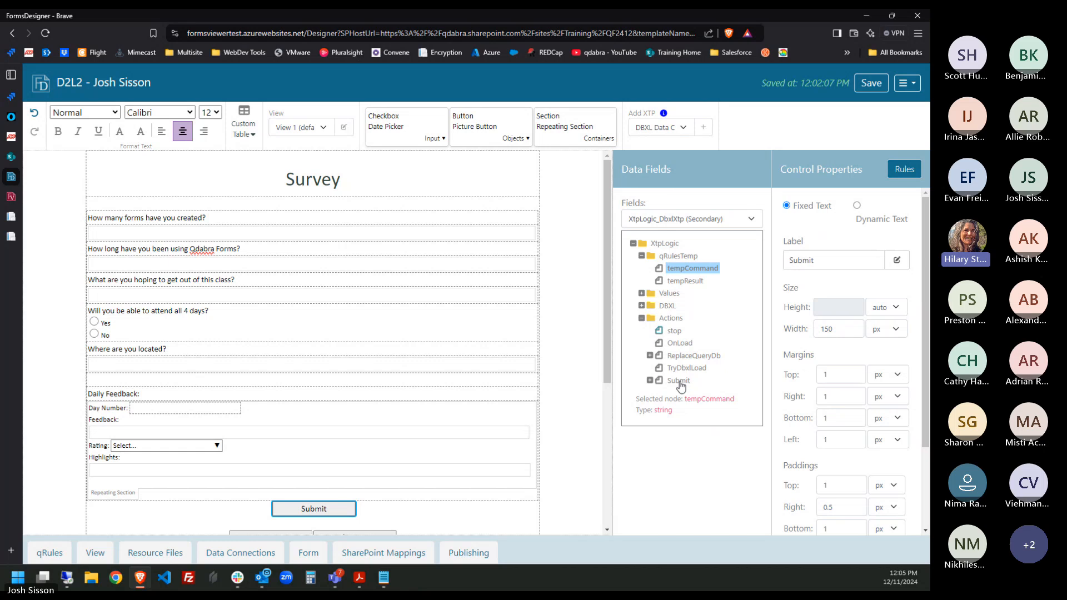
{"action": "left_click", "coordinate": [904, 169]}
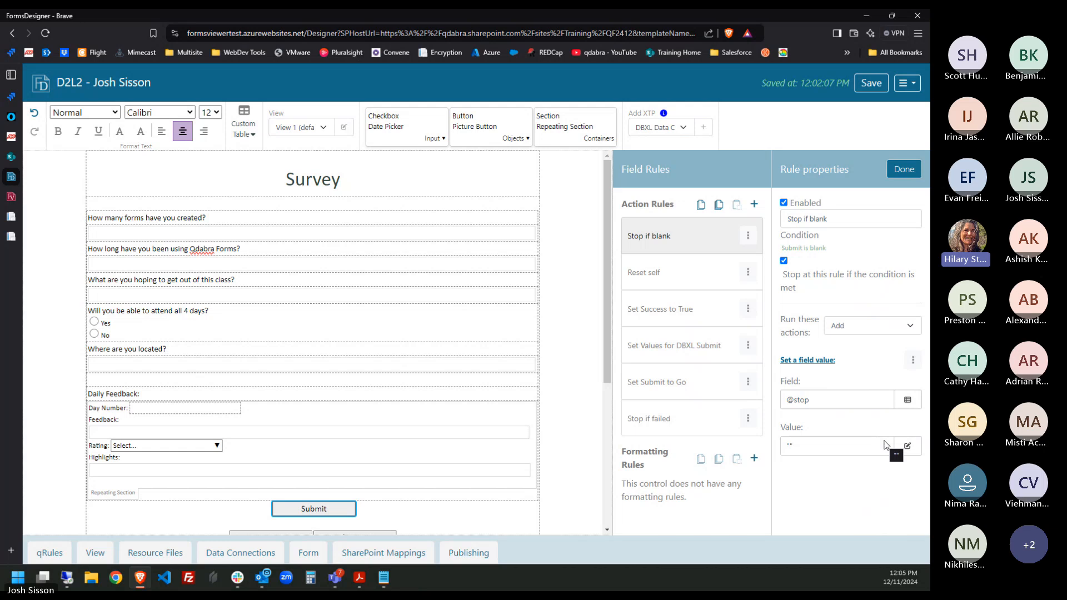
{"action": "left_click", "coordinate": [690, 349]}
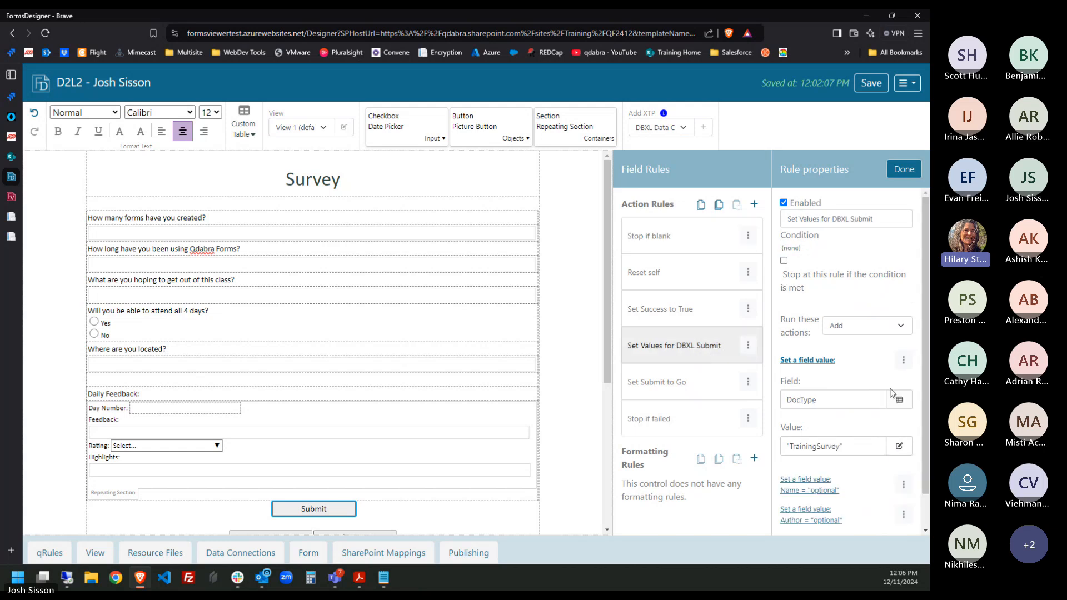
{"action": "scroll", "coordinate": [891, 392], "scroll_direction": "down", "scroll_amount": 1}
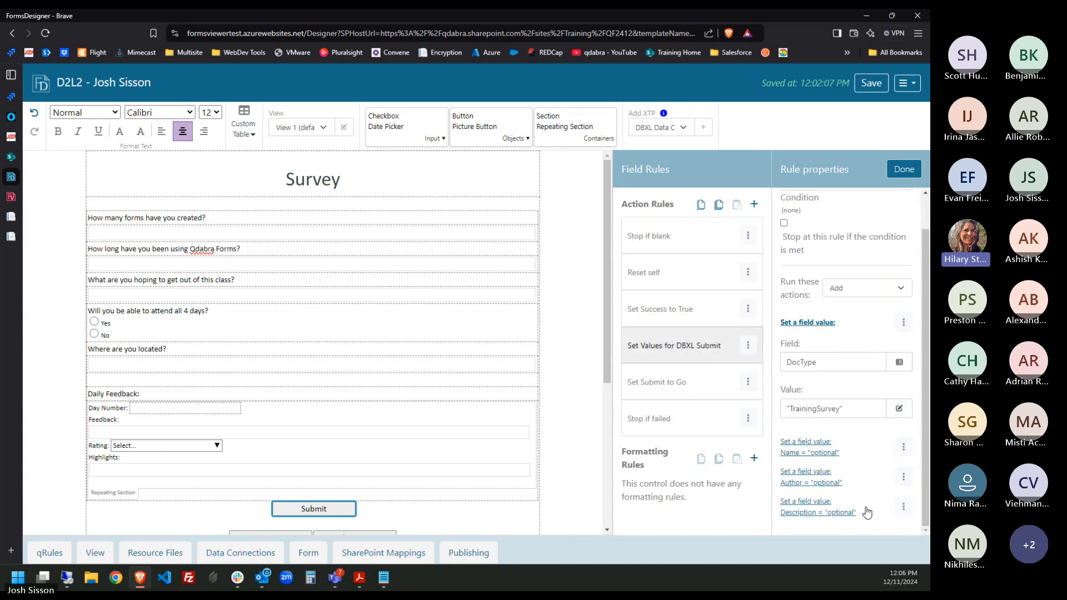
{"action": "left_click", "coordinate": [695, 383]}
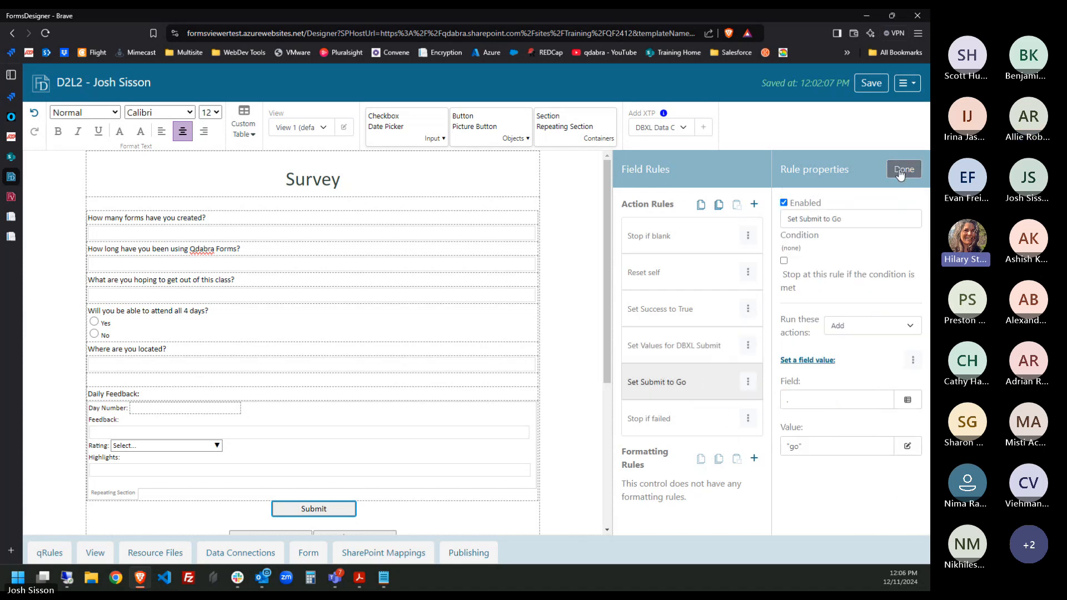
{"action": "left_click", "coordinate": [902, 170]}
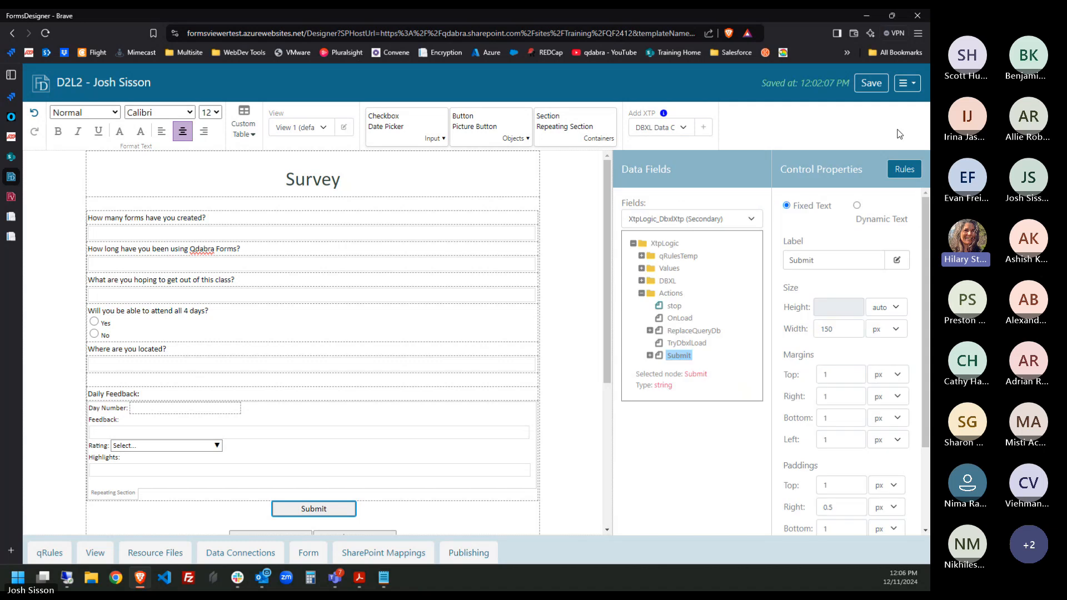
{"action": "left_click", "coordinate": [913, 84]}
{"action": "left_click", "coordinate": [850, 107]}
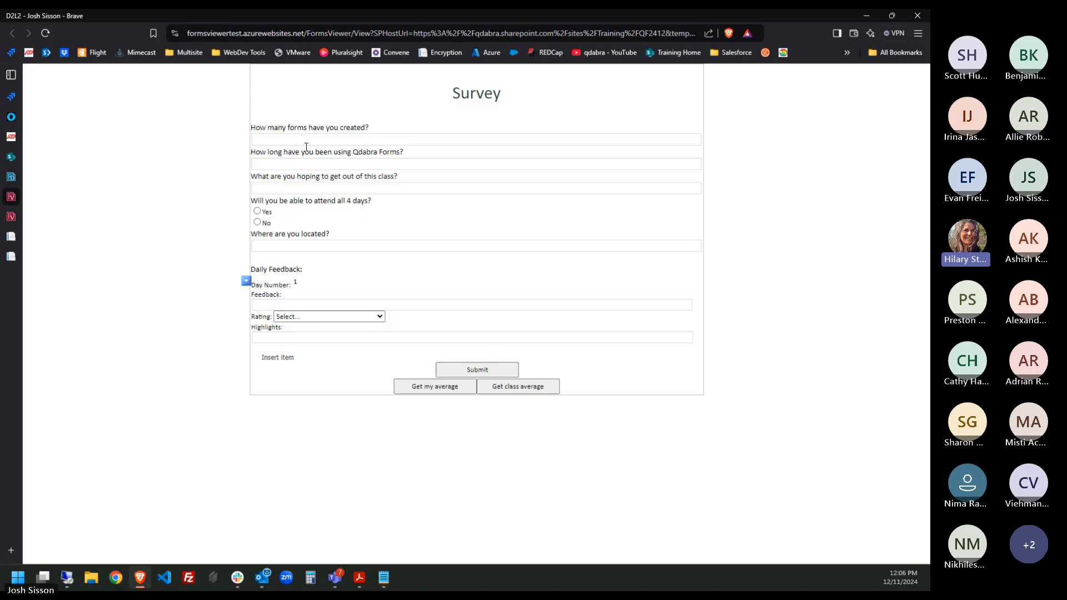
Answer the survey questions with 1, 3, 'Basics', Yes, and 'Oklahoma City'.
{"action": "left_click", "coordinate": [300, 140]}
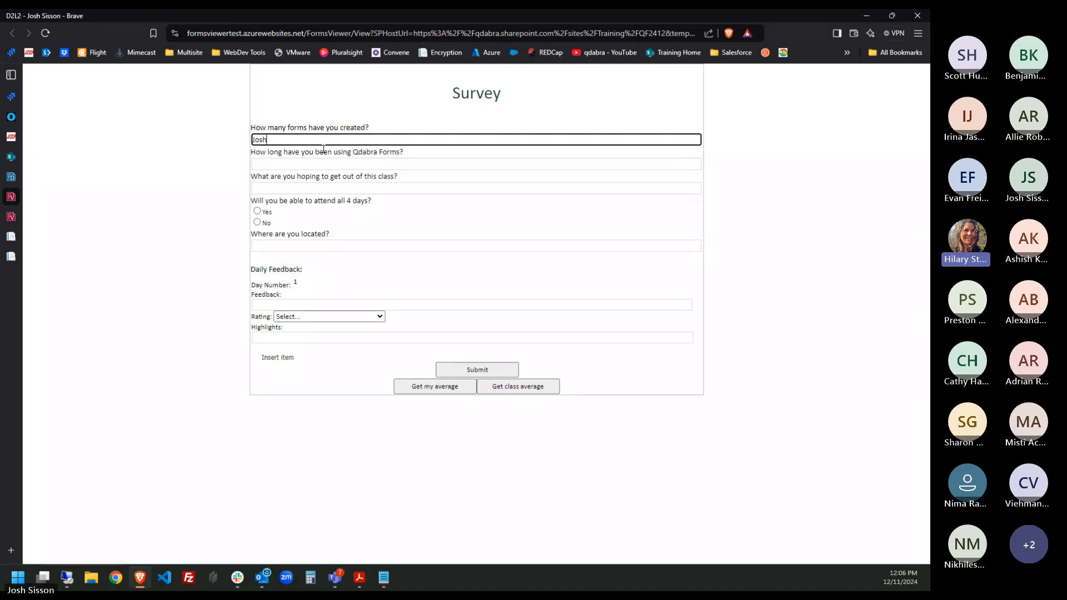
{"action": "key", "text": "Tab"}
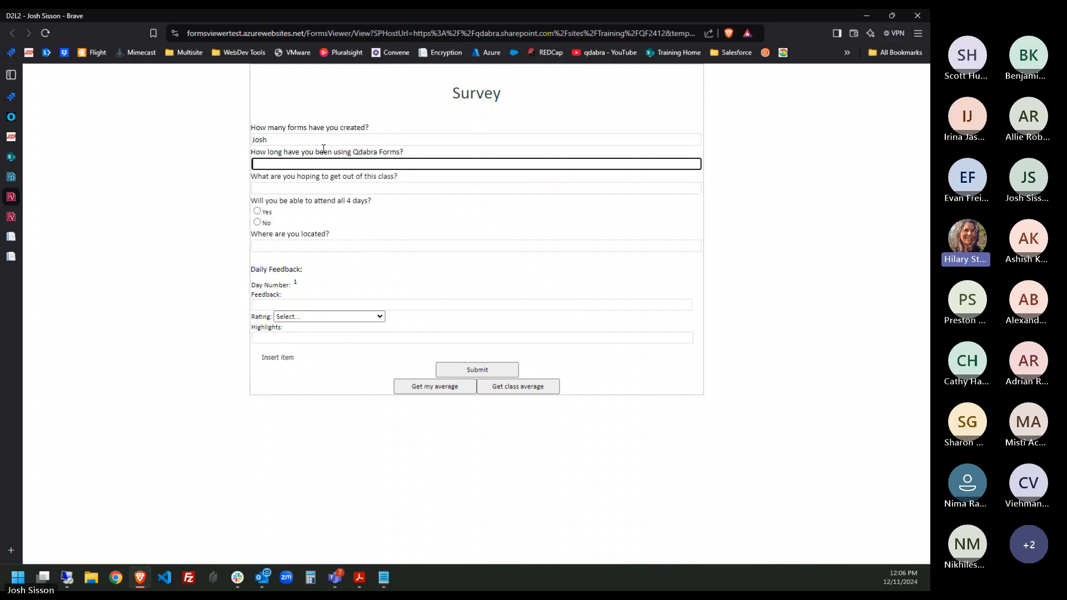
{"action": "left_click", "coordinate": [325, 139]}
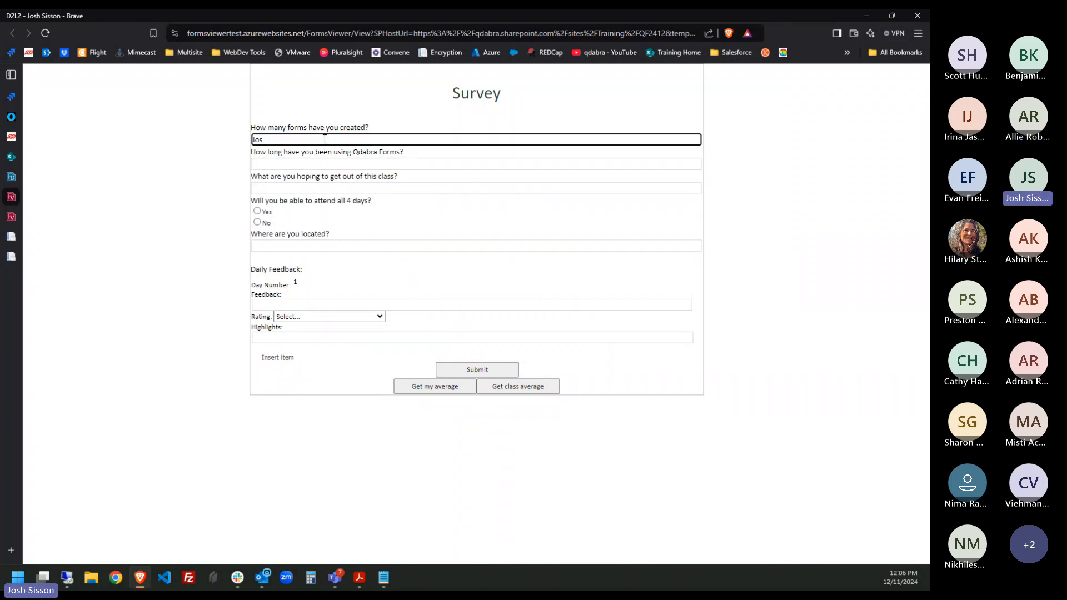
{"action": "key", "text": "ctrl+a"}
{"action": "type", "text": "1"}
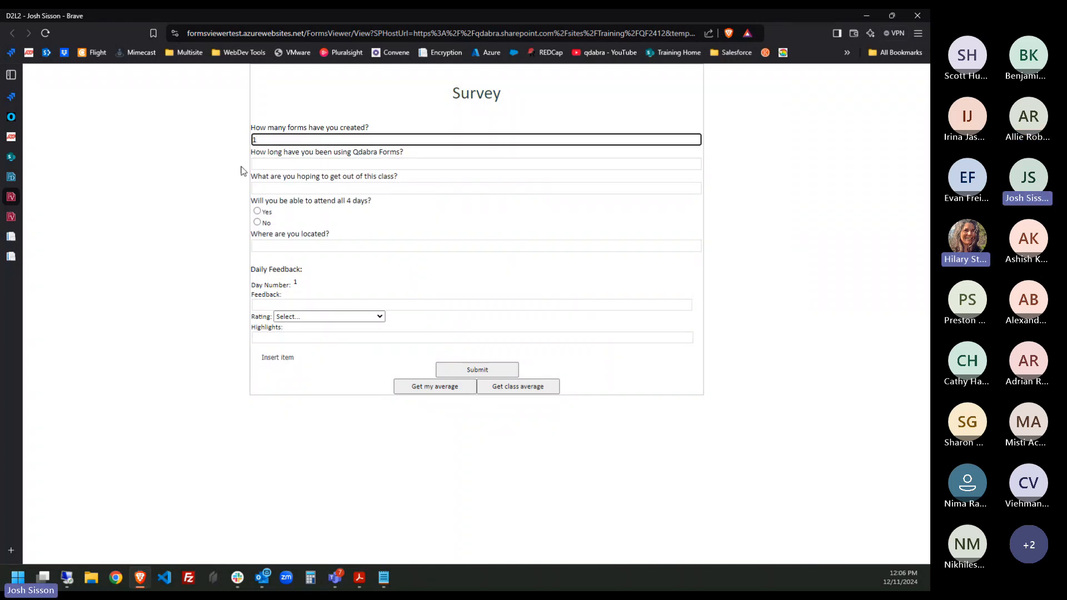
{"action": "left_click", "coordinate": [288, 165]}
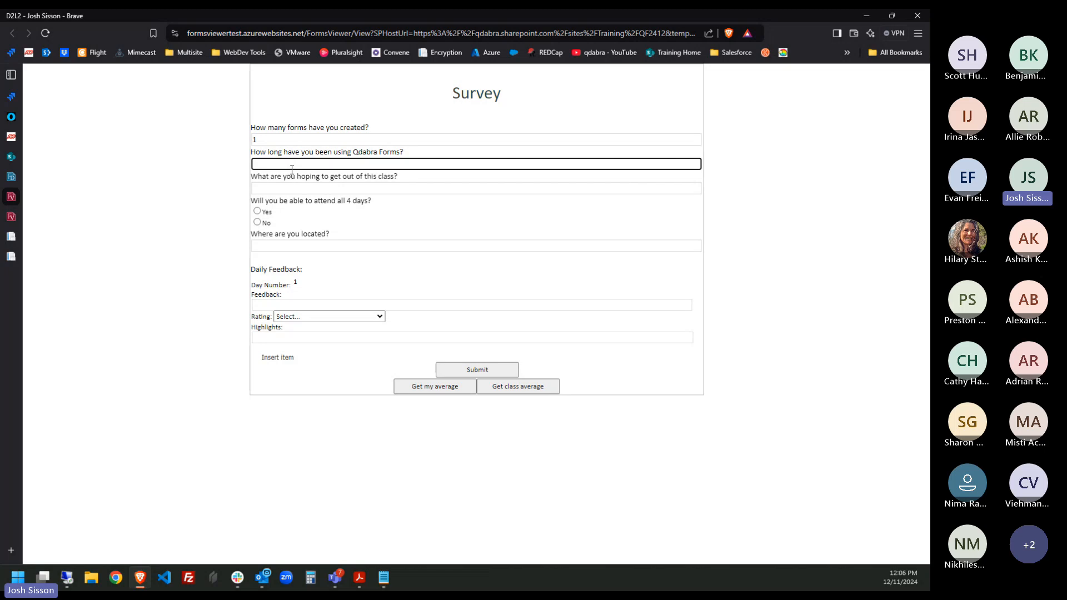
{"action": "type", "text": "3"}
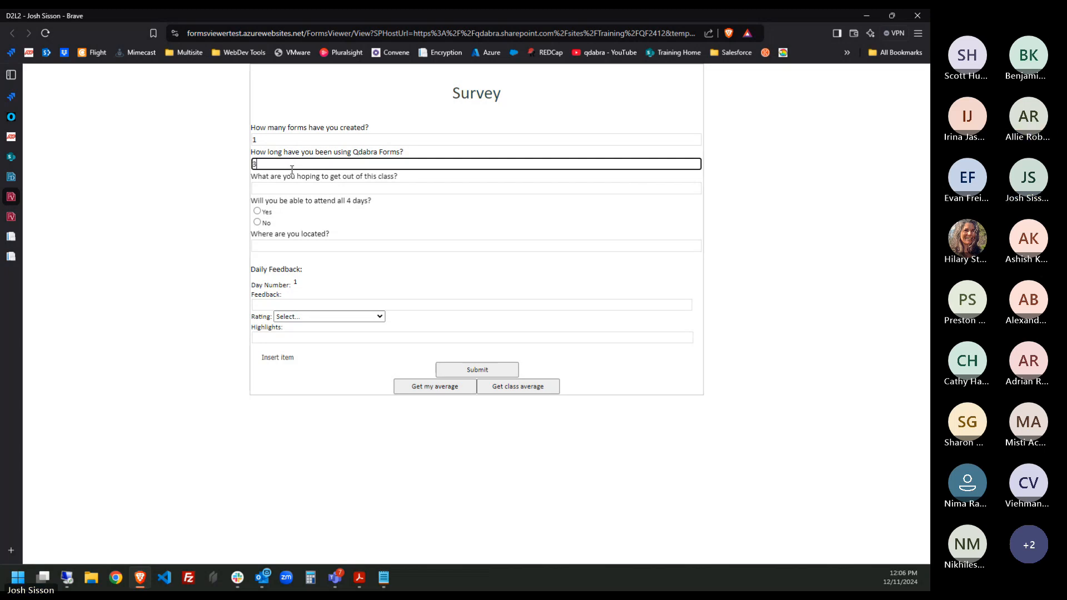
{"action": "key", "text": "Tab"}
{"action": "type", "text": "Ba"}
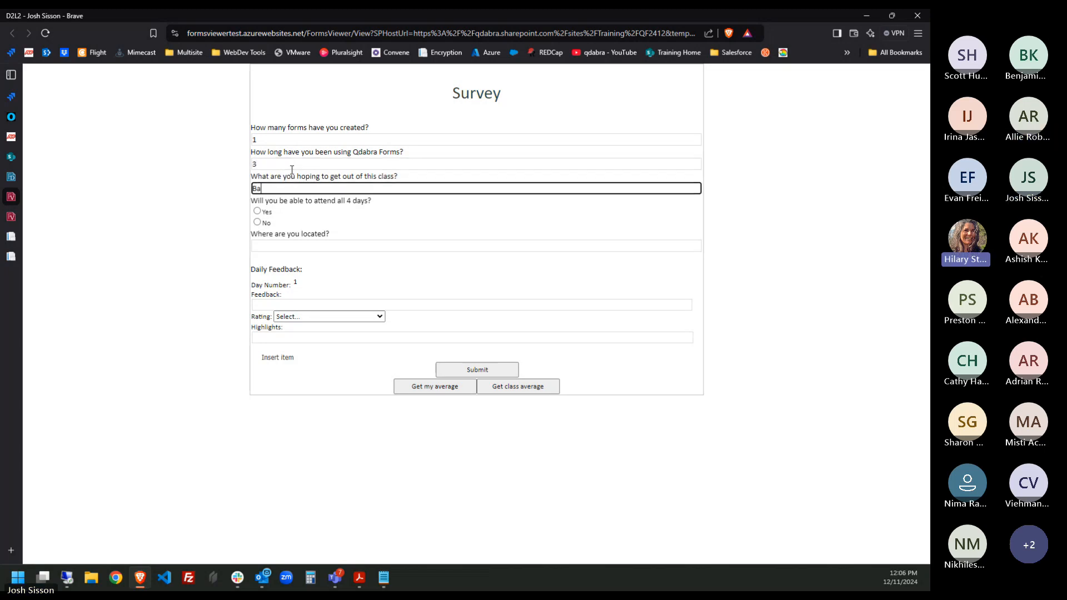
{"action": "type", "text": "sics"}
{"action": "left_click", "coordinate": [257, 211]}
{"action": "left_click", "coordinate": [278, 250]}
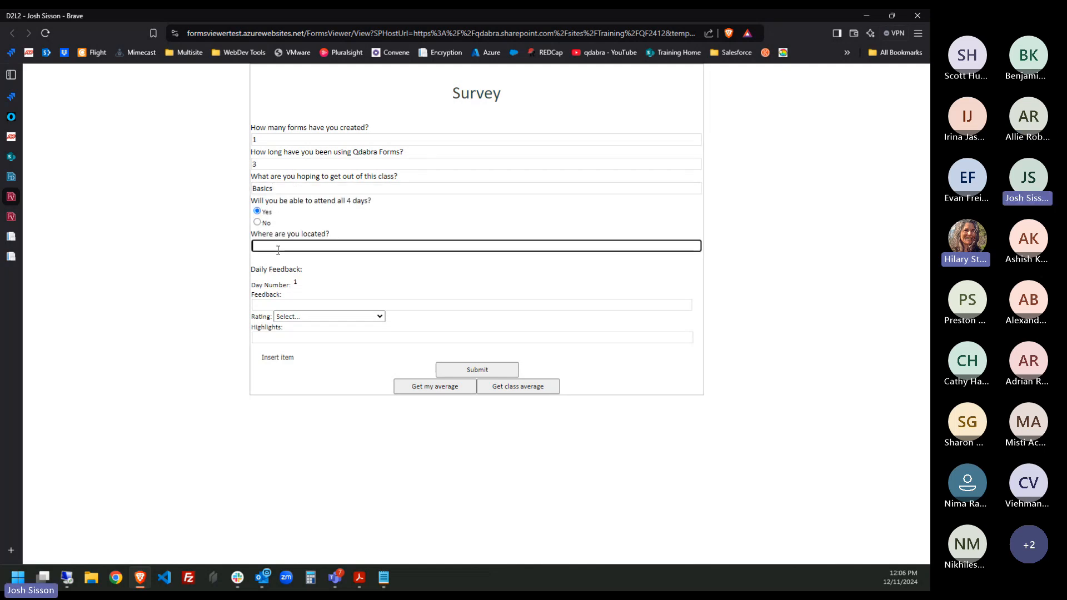
{"action": "type", "text": "Ok"}
{"action": "type", "text": "lah"}
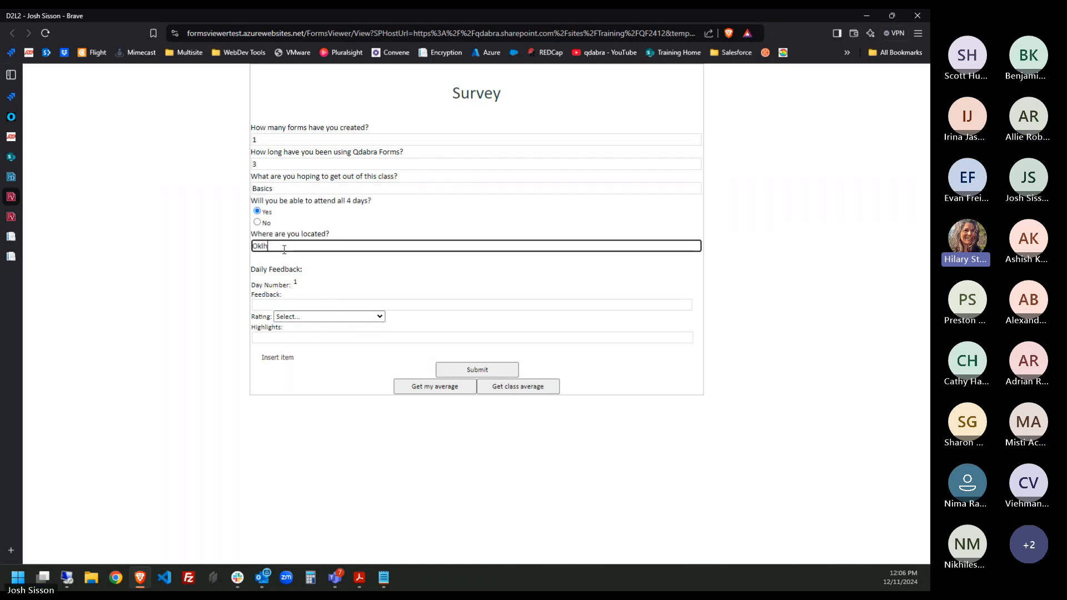
{"action": "key", "text": "BackSpace"}
{"action": "type", "text": "ahoma"}
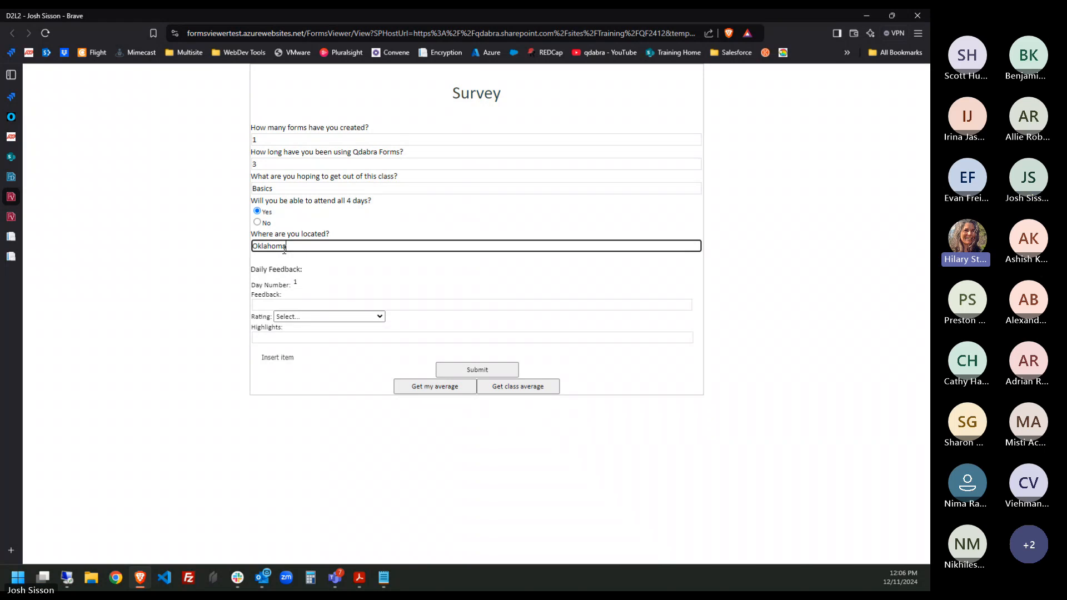
{"action": "type", "text": " City"}
{"action": "left_click", "coordinate": [283, 140]}
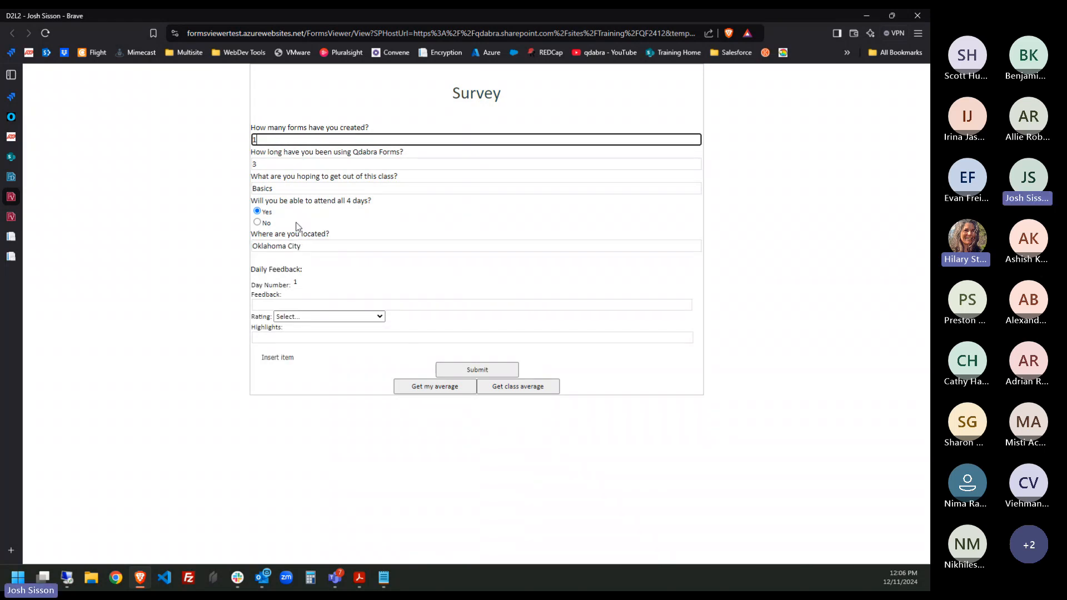
Fill the daily feedback with Feedback 'Test', Rating 4, and Highlights 'Test'.
{"action": "left_click", "coordinate": [287, 305]}
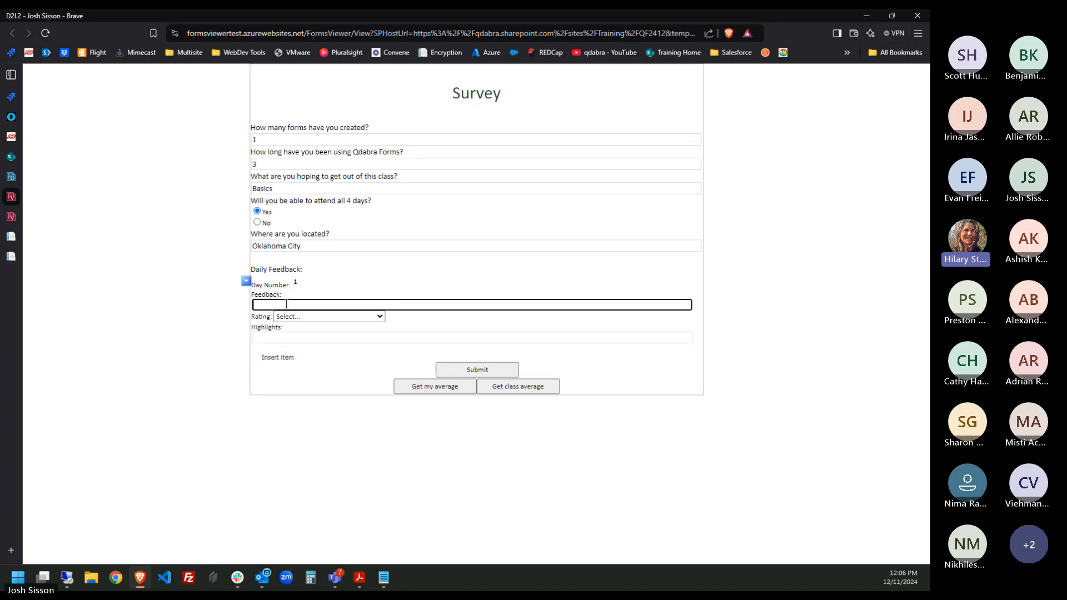
{"action": "type", "text": "Test"}
{"action": "key", "text": "Tab"}
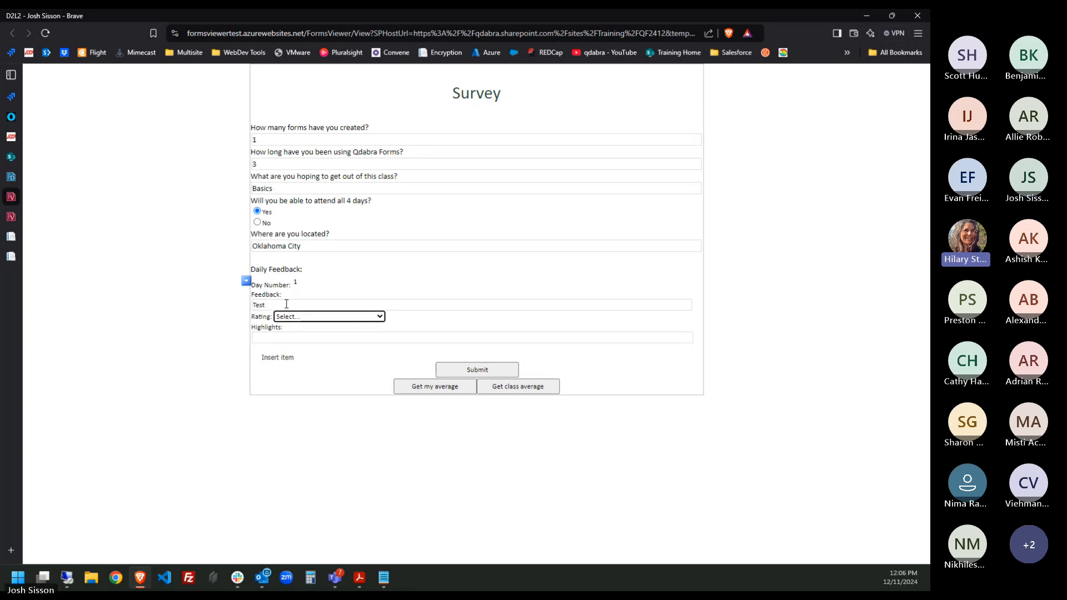
{"action": "left_click", "coordinate": [378, 316]}
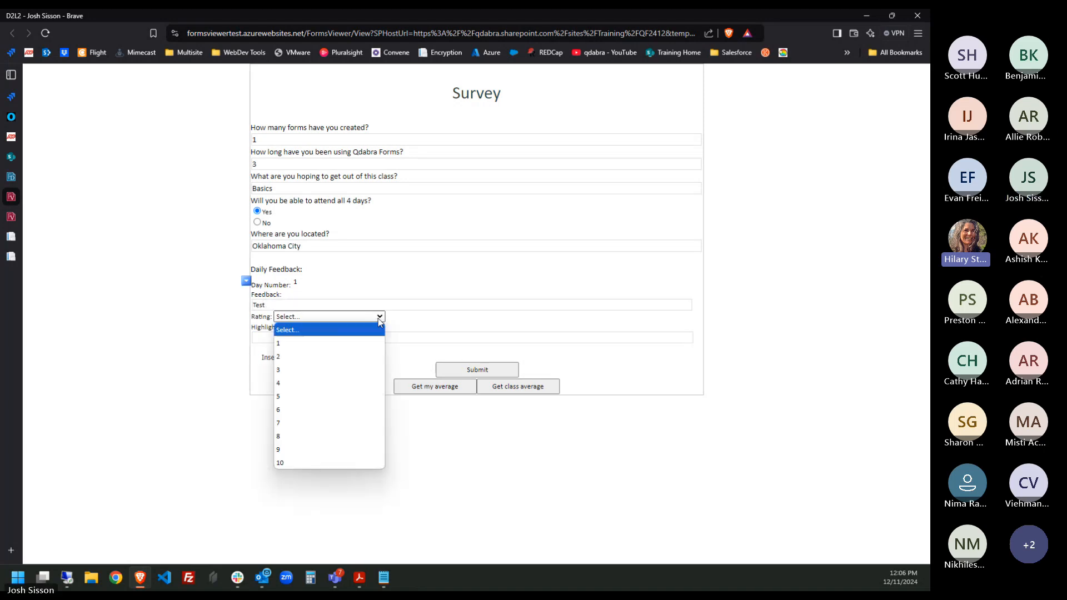
{"action": "left_click", "coordinate": [286, 380]}
{"action": "key", "text": "Tab"}
{"action": "type", "text": "Test"}
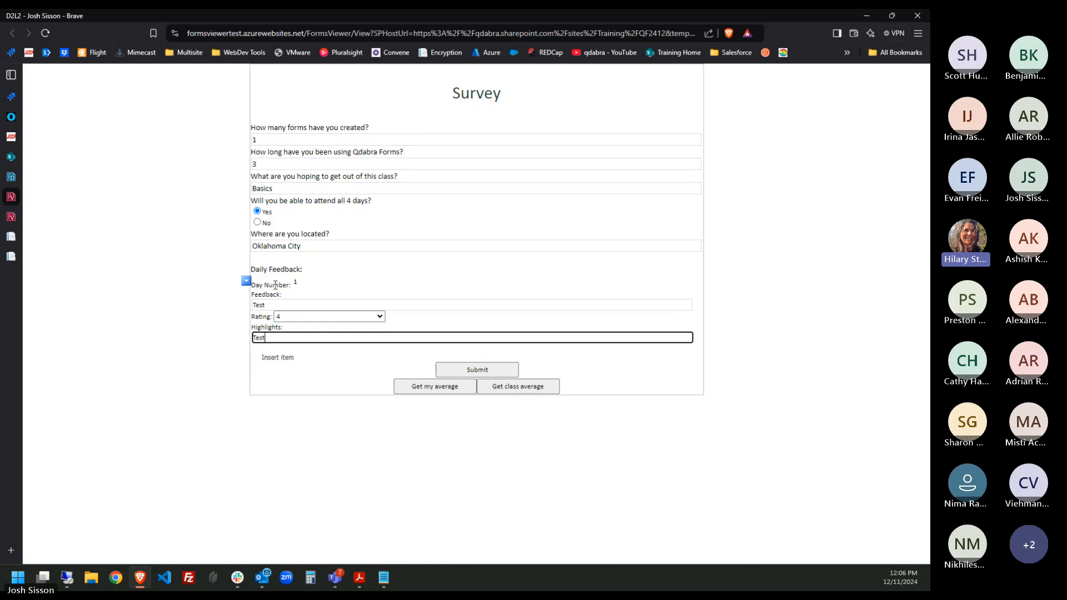
Open the survey page's developer tools on the Network panel.
{"action": "right_click", "coordinate": [342, 273]}
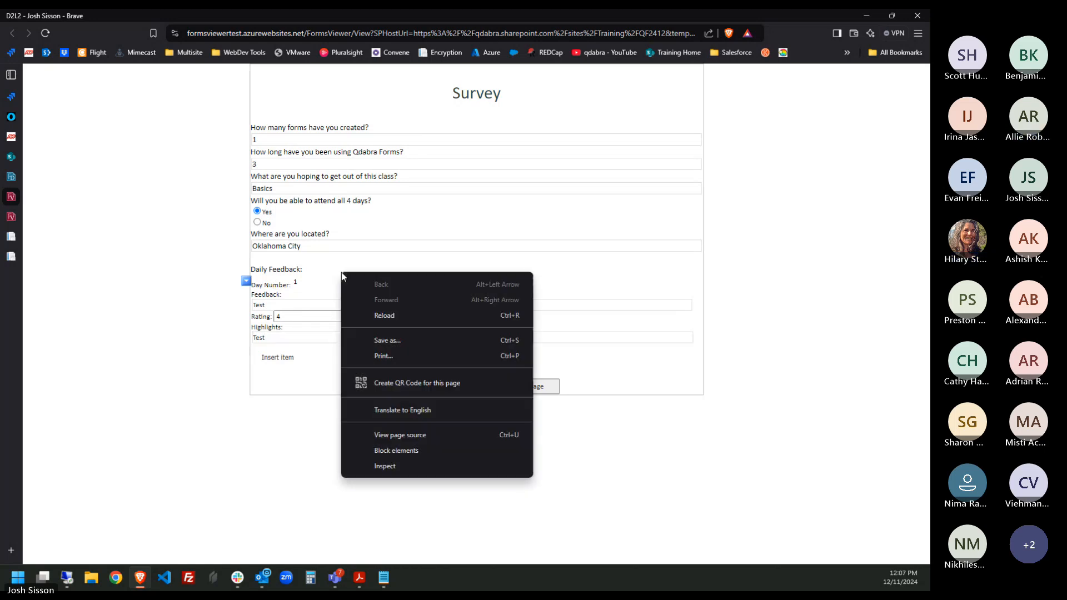
{"action": "left_click", "coordinate": [386, 466]}
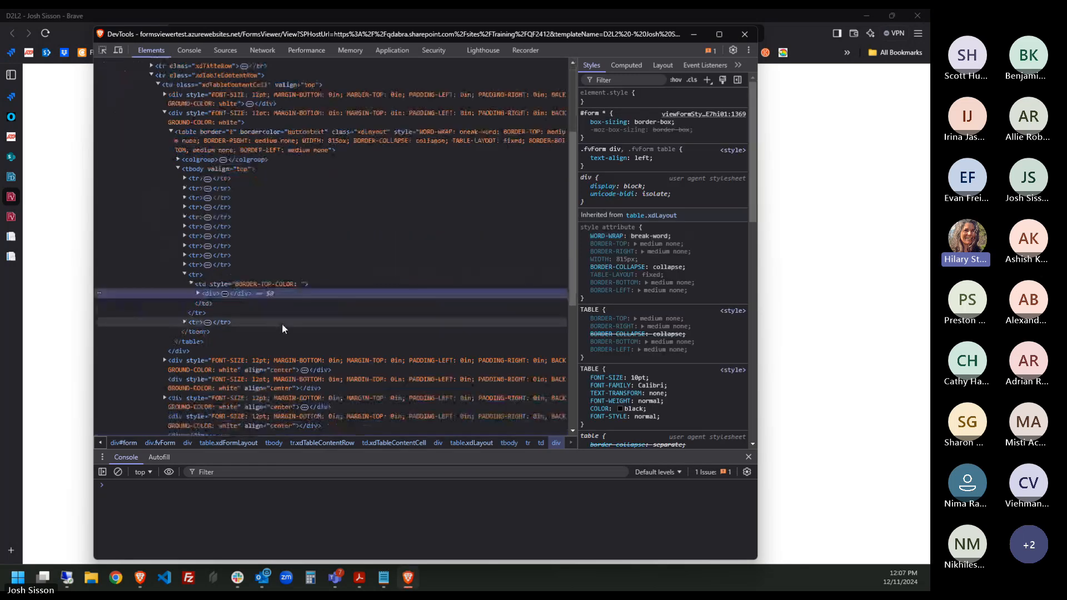
{"action": "left_click", "coordinate": [262, 50]}
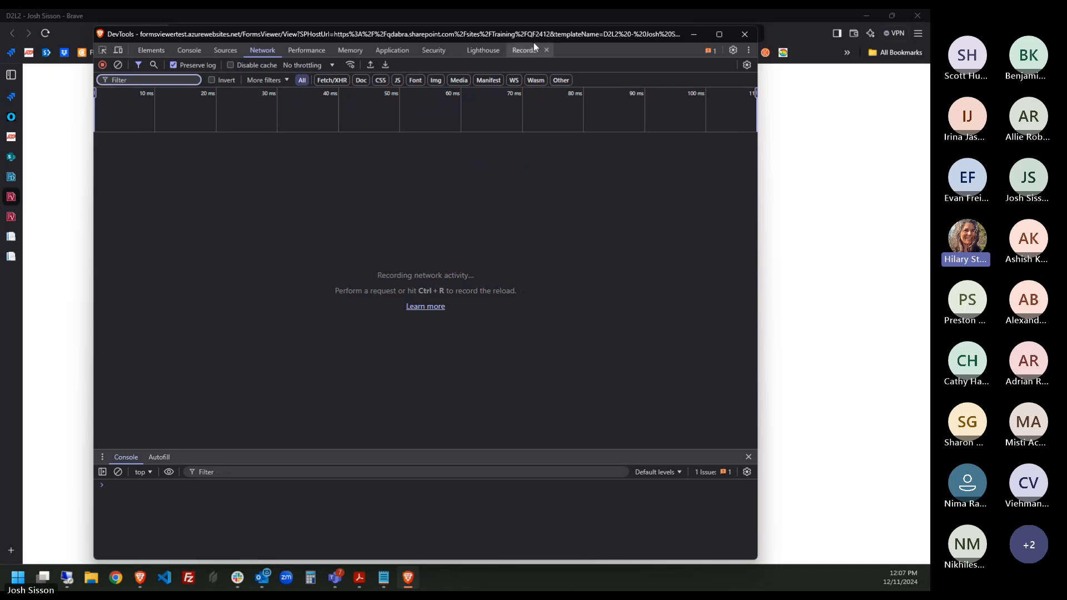
Move the DevTools window aside to the right and return to the FormsDesigner tab.
{"action": "left_click", "coordinate": [838, 126]}
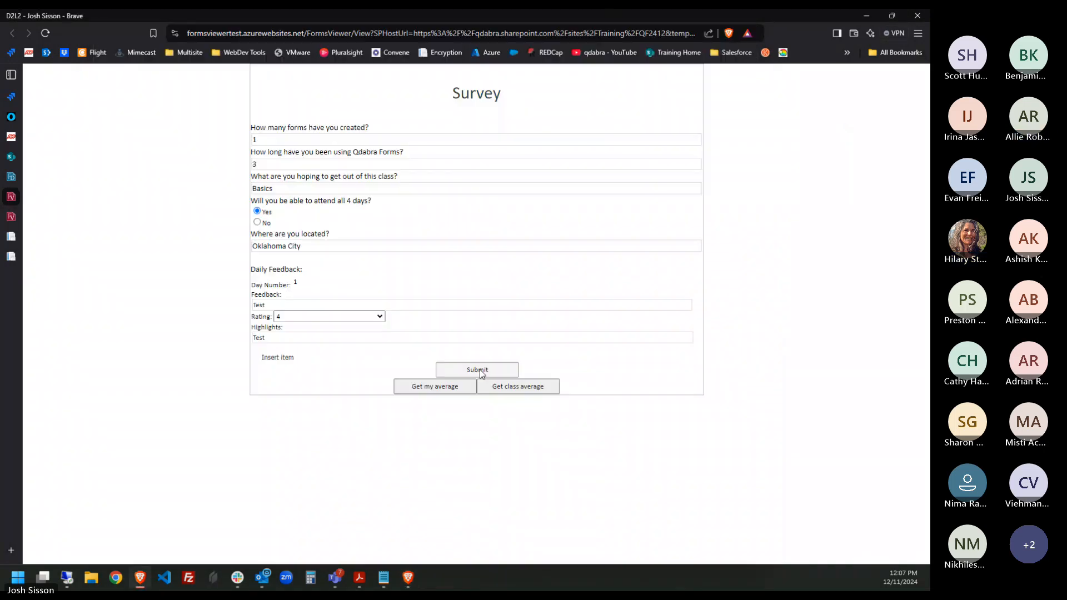
{"action": "left_click", "coordinate": [408, 577]}
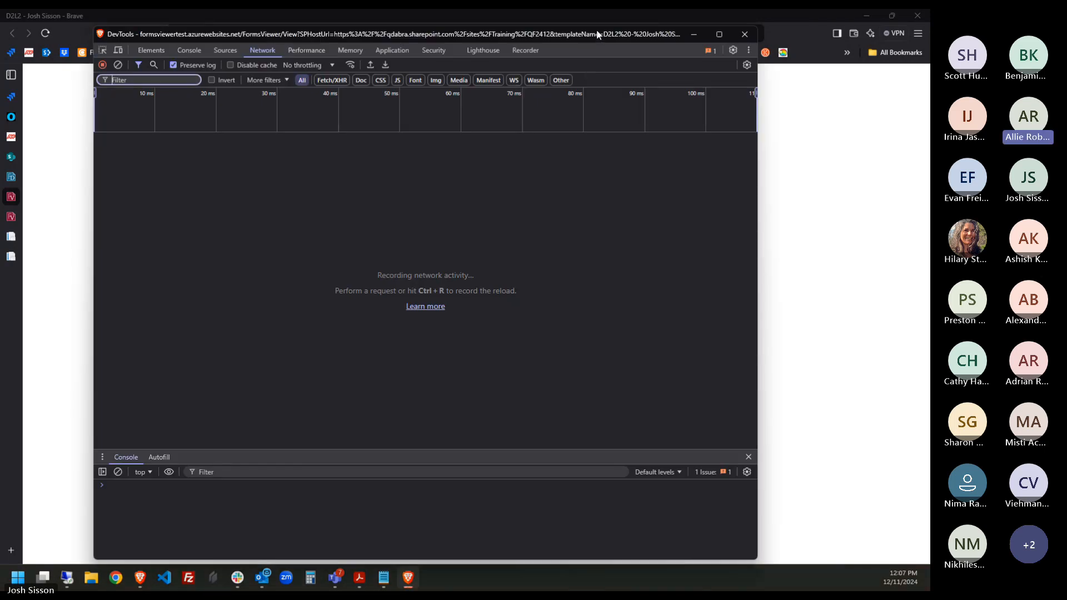
{"action": "left_click_drag", "start_coordinate": [596, 32], "coordinate": [732, 40]}
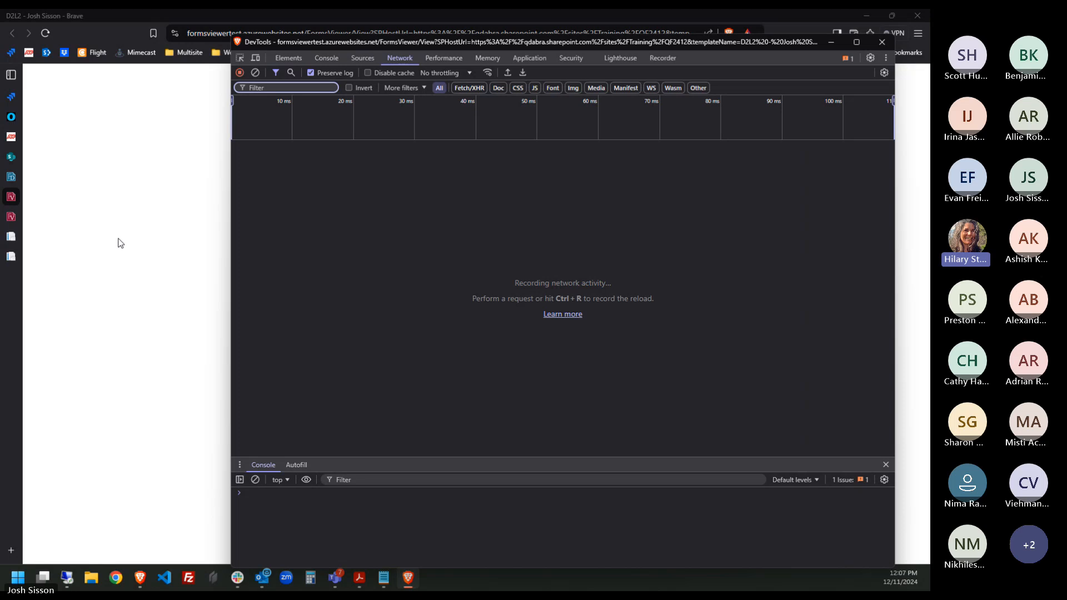
{"action": "left_click", "coordinate": [111, 276]}
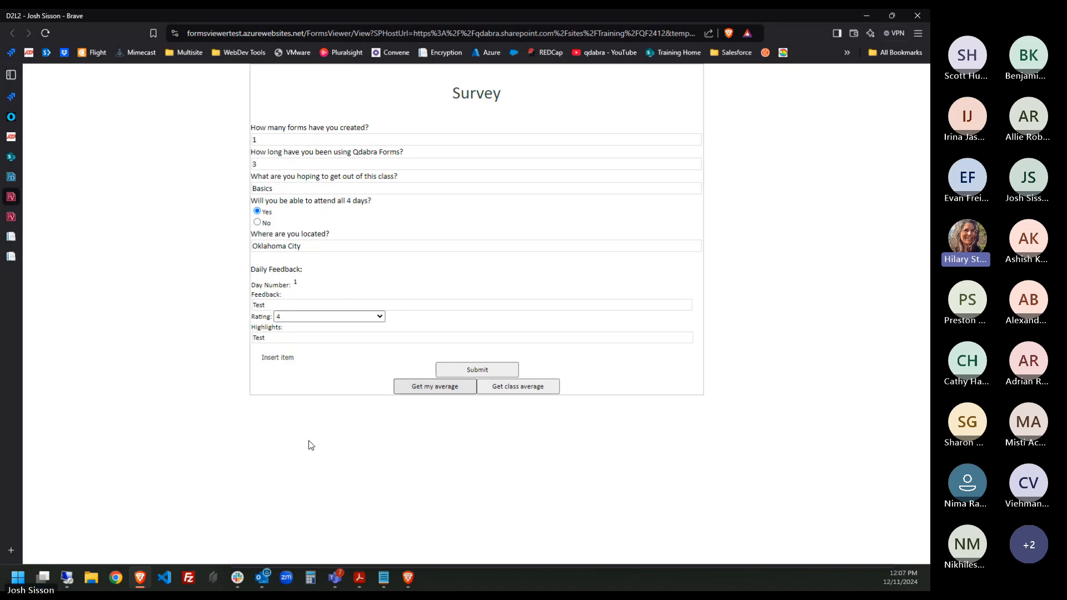
{"action": "left_click", "coordinate": [13, 177]}
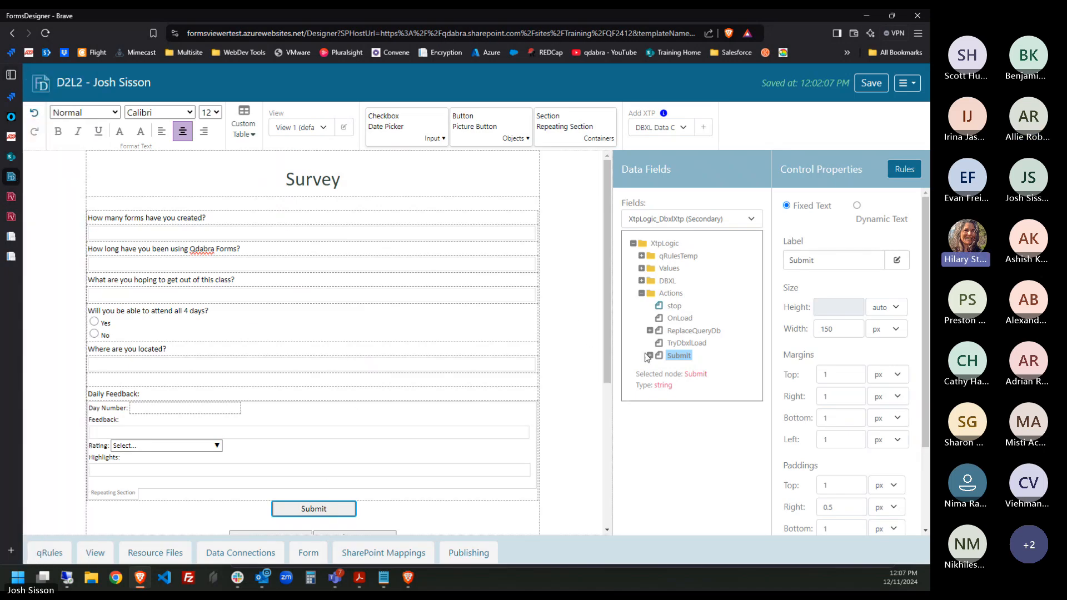
{"action": "left_click", "coordinate": [680, 357]}
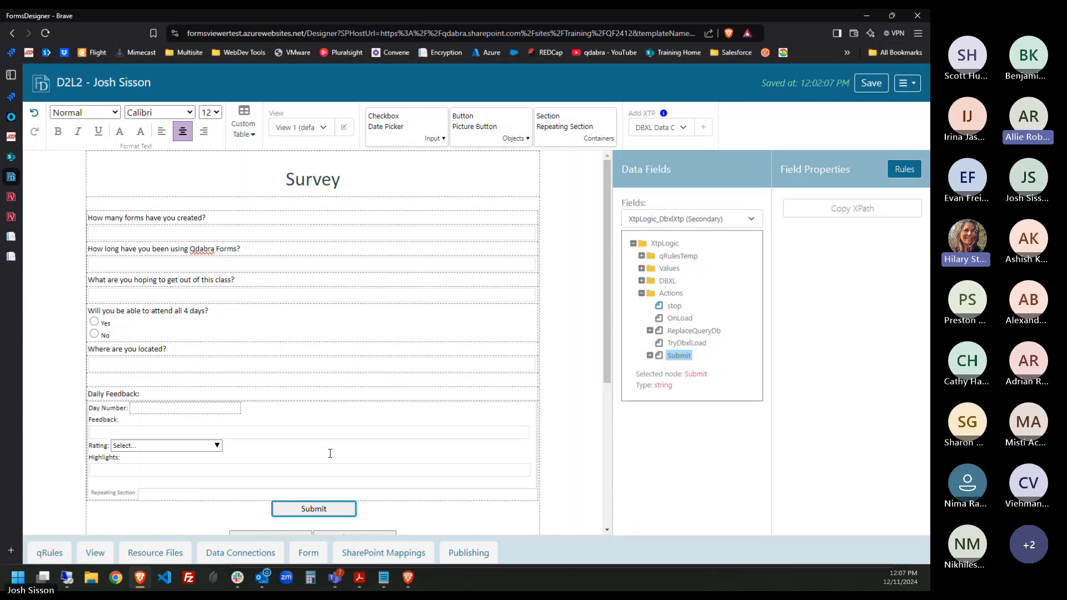
{"action": "left_click", "coordinate": [328, 509]}
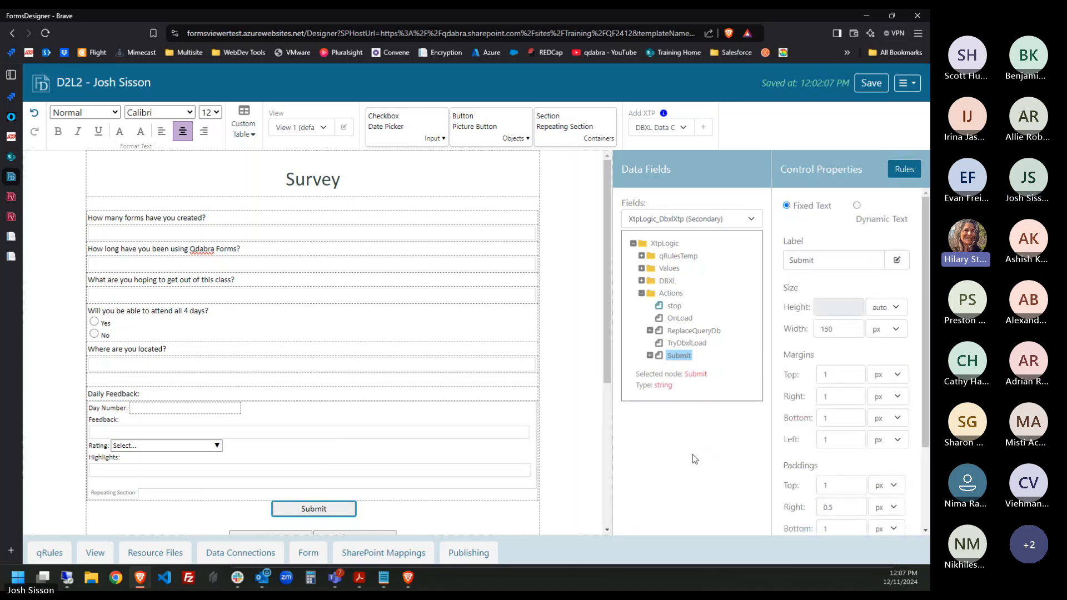
{"action": "left_click", "coordinate": [156, 446]}
{"action": "left_click", "coordinate": [344, 508]}
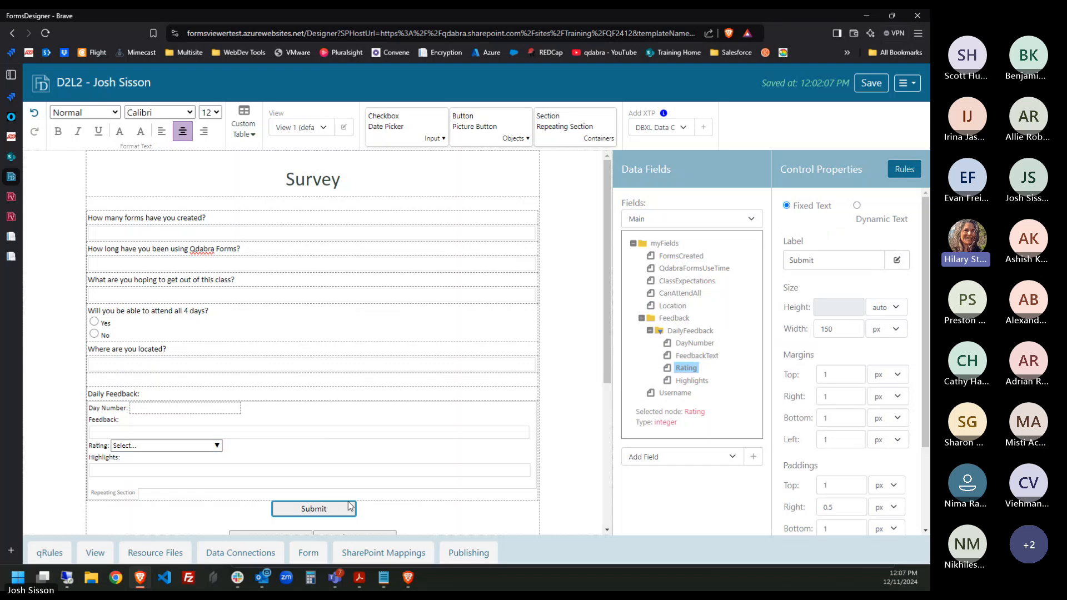
{"action": "left_click", "coordinate": [916, 168]}
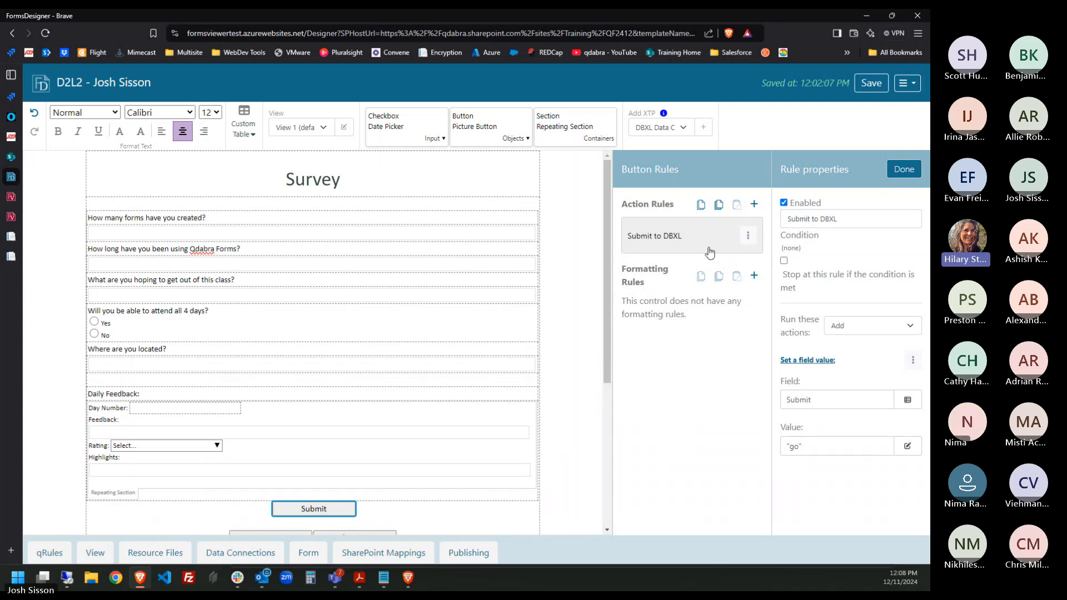
{"action": "left_click", "coordinate": [909, 401]}
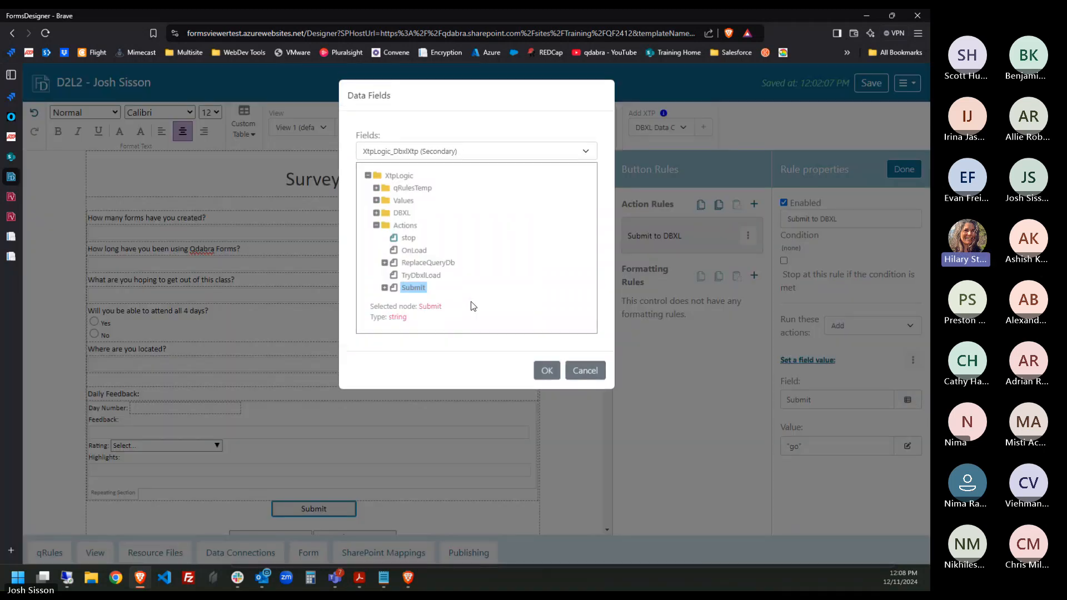
{"action": "left_click", "coordinate": [547, 370]}
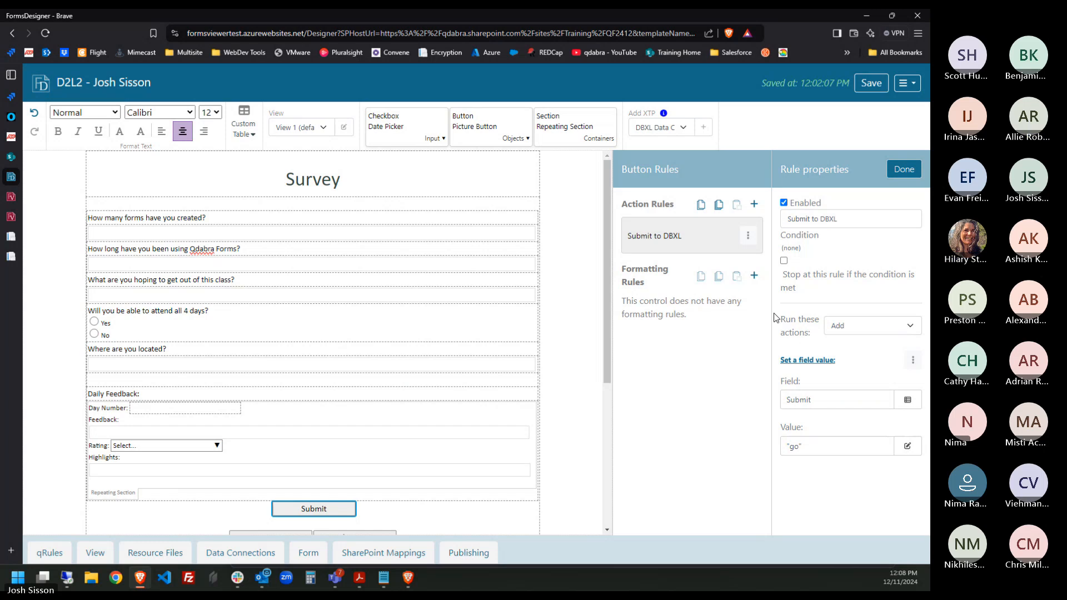
{"action": "left_click", "coordinate": [900, 173]}
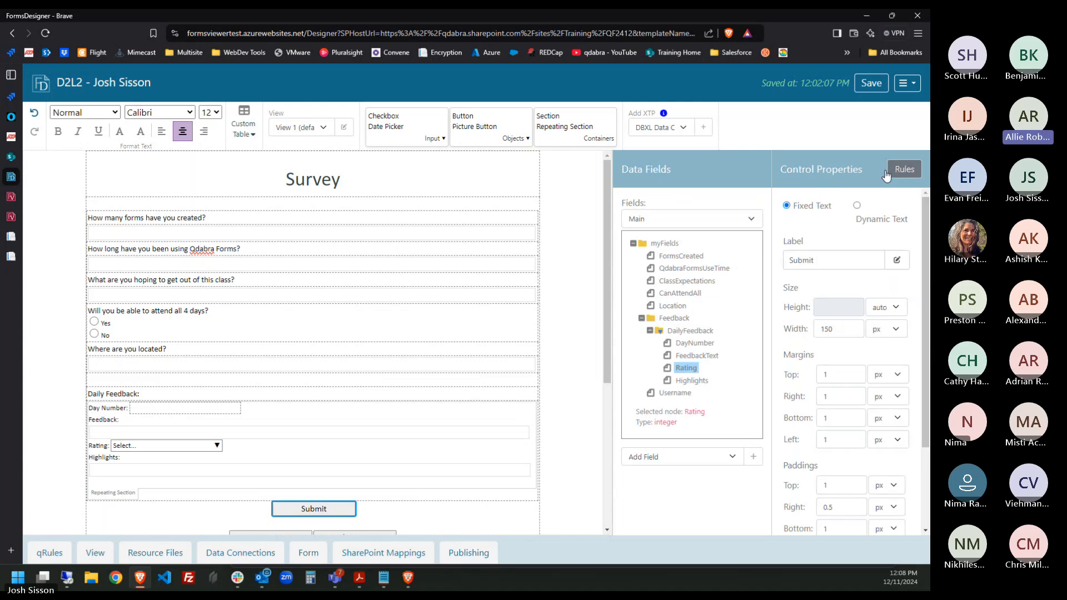
{"action": "left_click", "coordinate": [579, 39]}
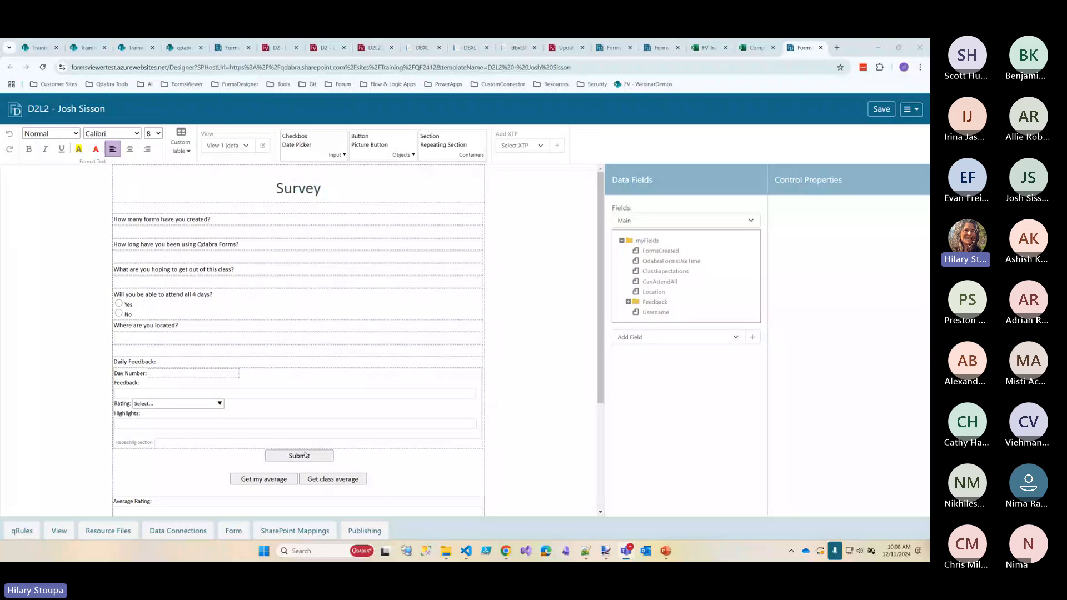
Select the Submit button and review its rules.
{"action": "left_click", "coordinate": [305, 454]}
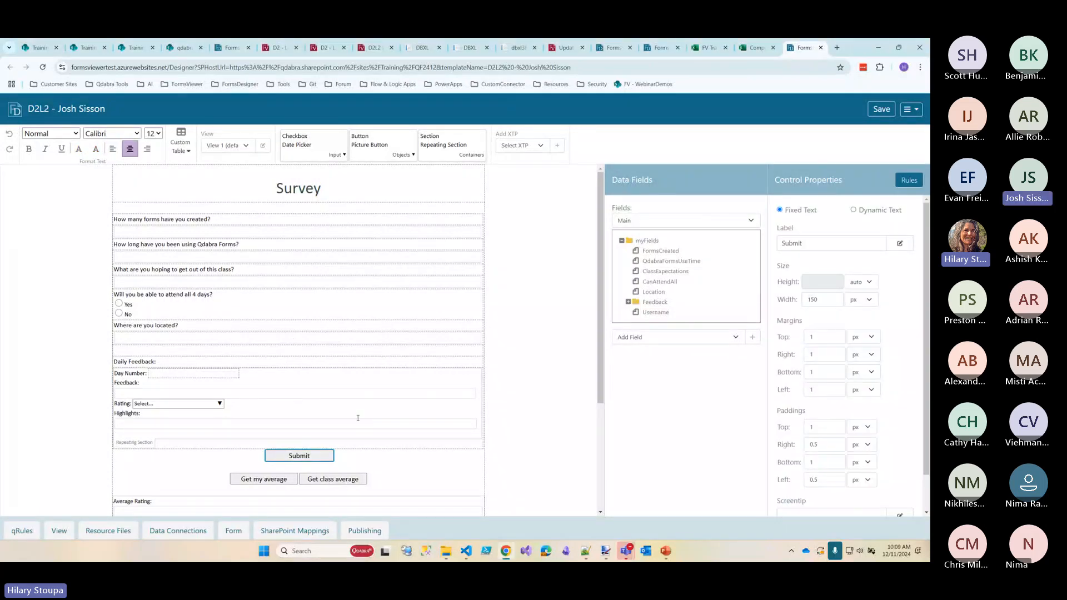
{"action": "left_click", "coordinate": [909, 180]}
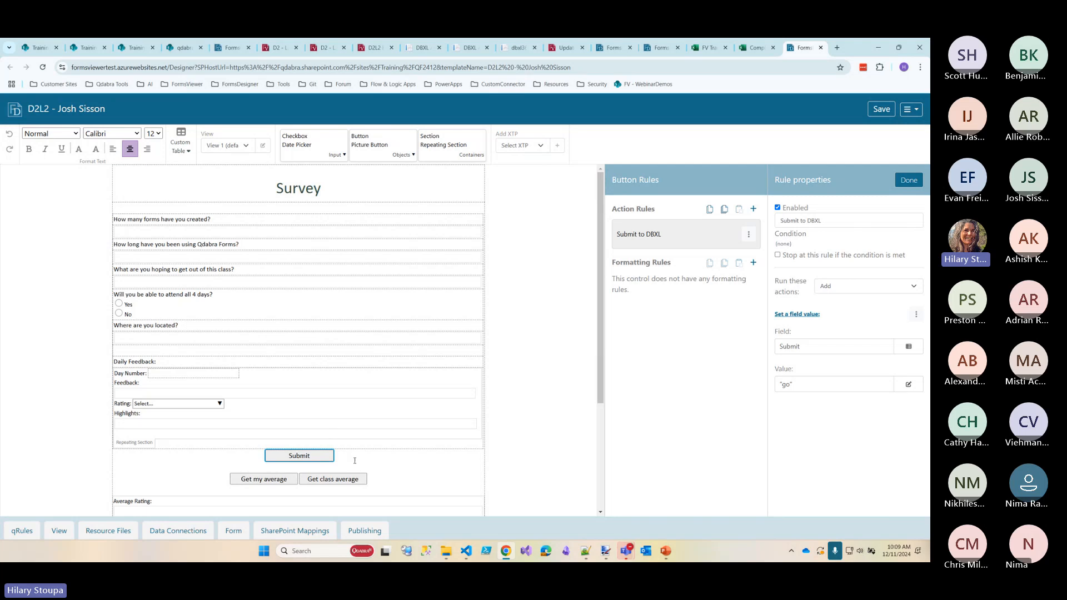
{"action": "left_click", "coordinate": [908, 180]}
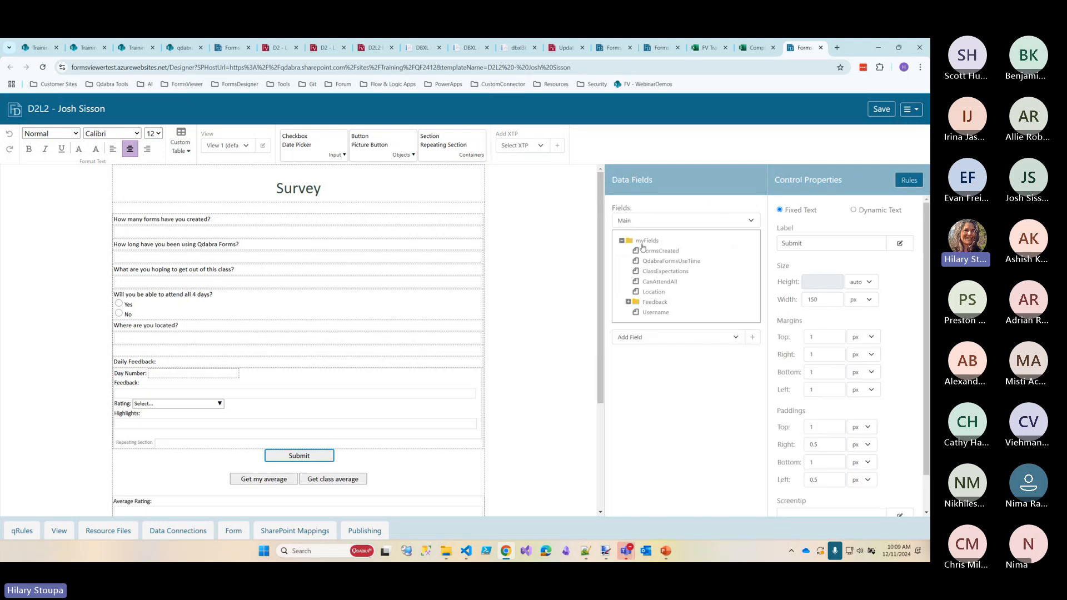
In XtpLogic_DbxlXtp's qRulesTemp, view the tempCommand rule formula that sets tempResult.
{"action": "left_click", "coordinate": [644, 222]}
{"action": "left_click", "coordinate": [651, 304]}
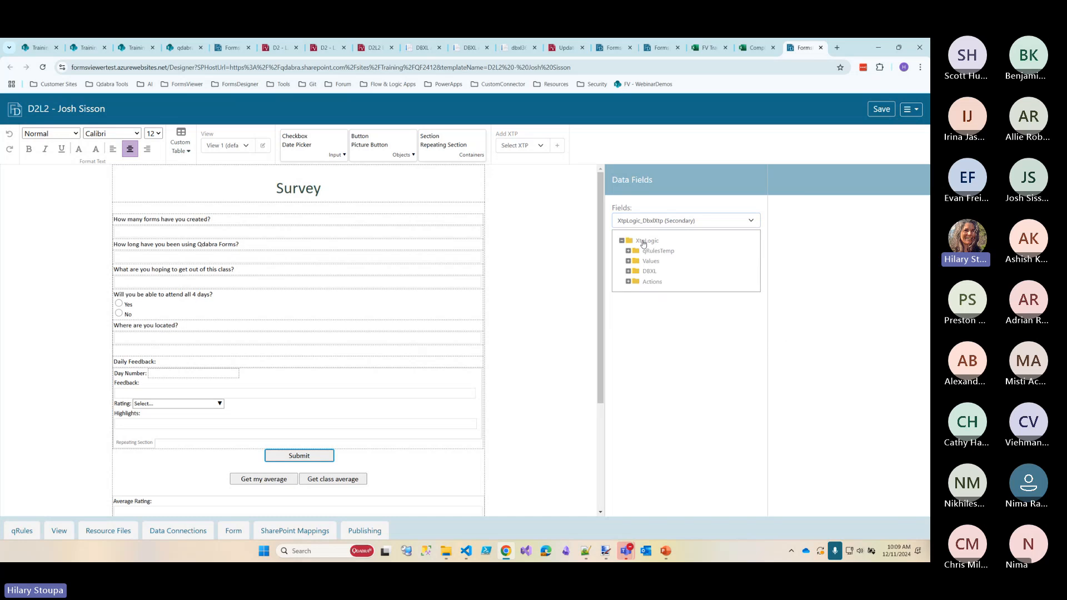
{"action": "left_click", "coordinate": [628, 251]}
{"action": "left_click", "coordinate": [667, 261]}
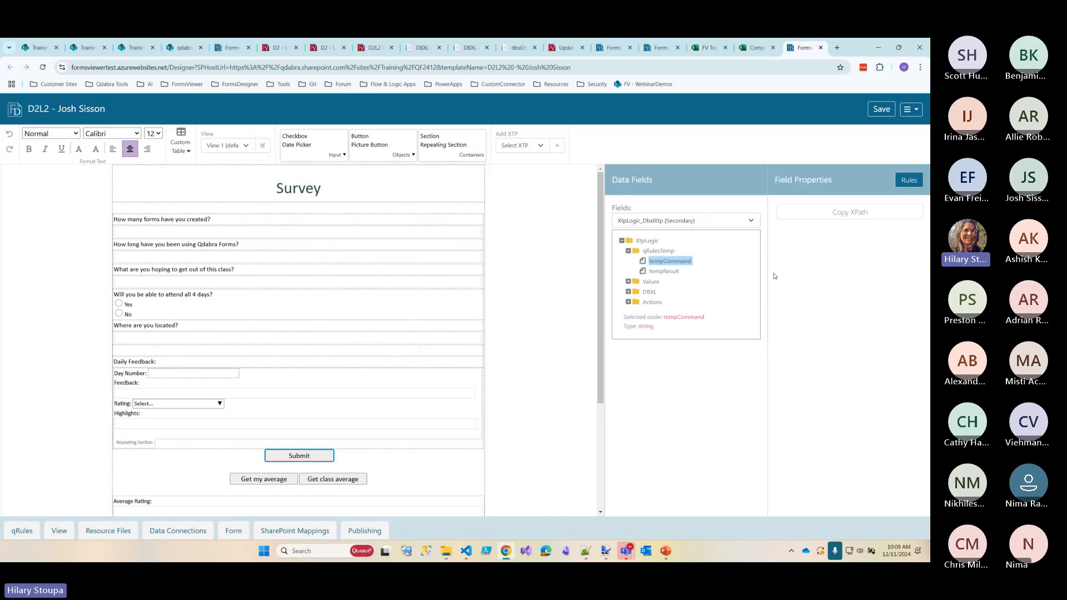
{"action": "left_click", "coordinate": [909, 180]}
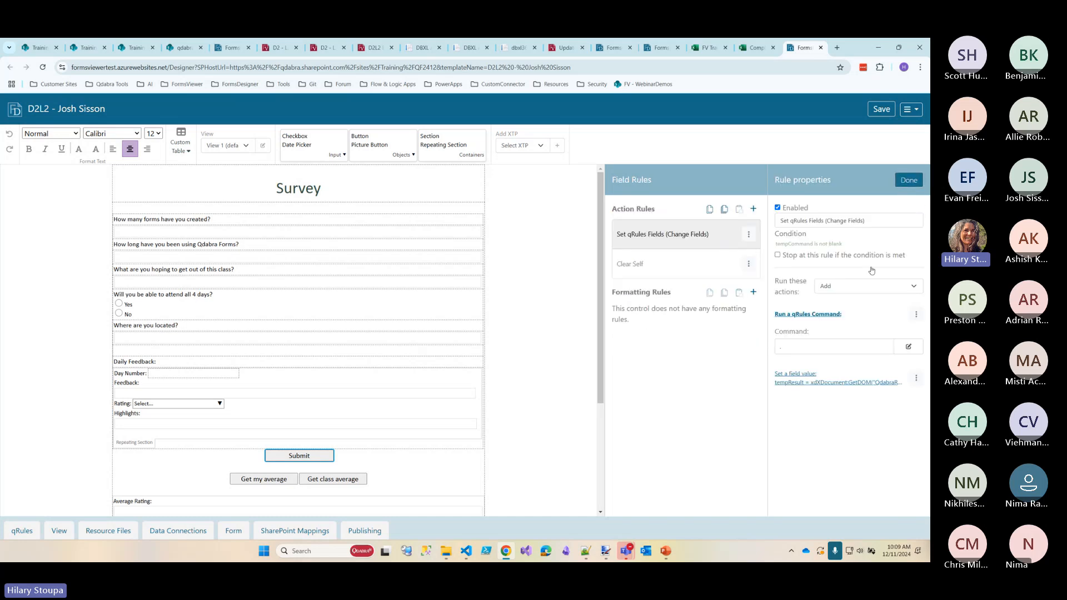
{"action": "left_click", "coordinate": [794, 383]}
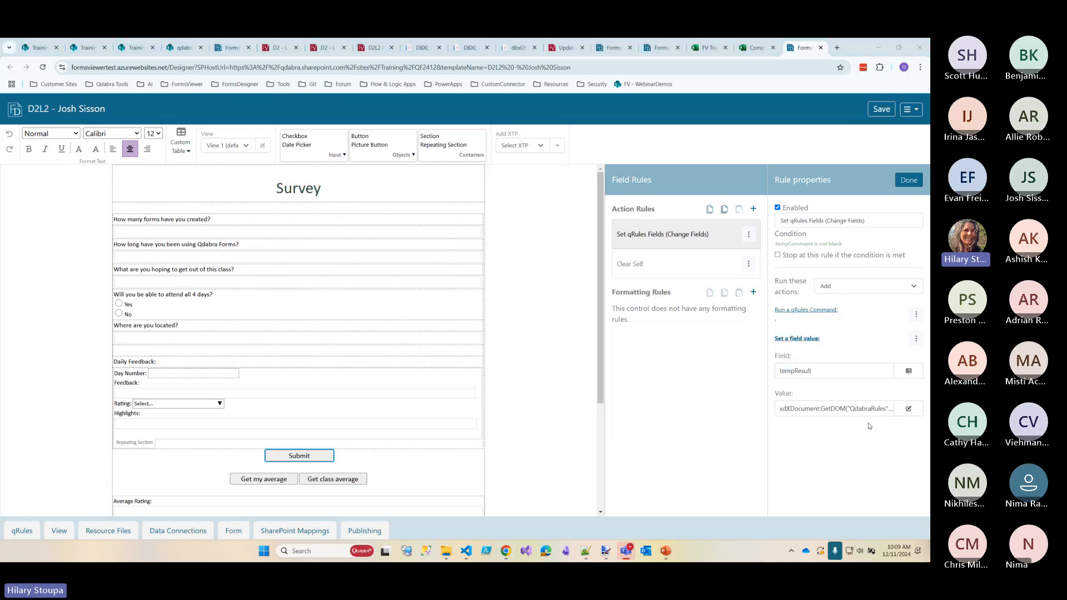
{"action": "left_click", "coordinate": [912, 408]}
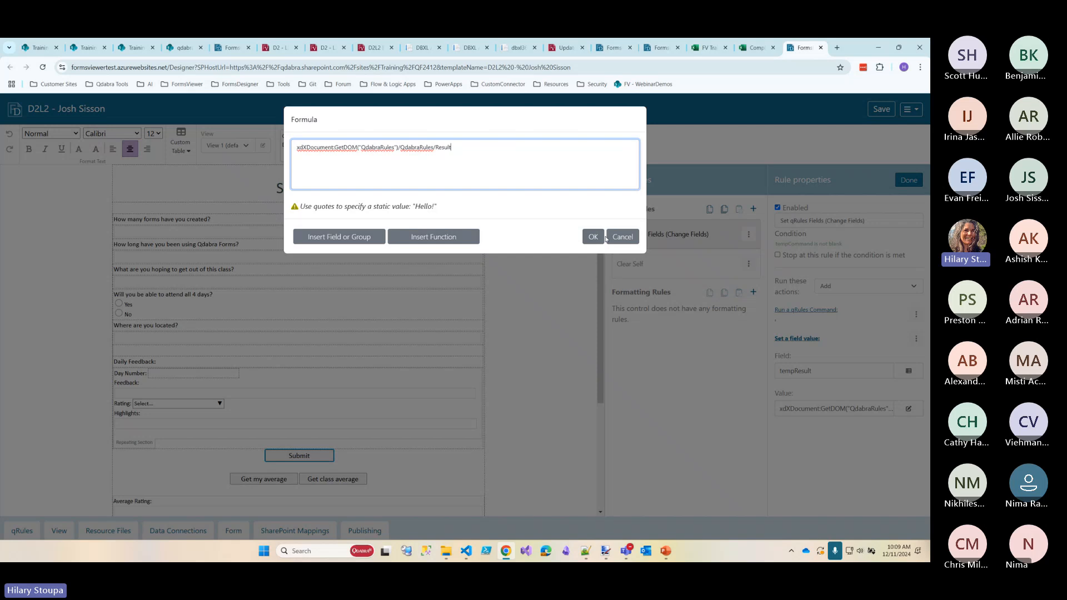
{"action": "left_click", "coordinate": [619, 240]}
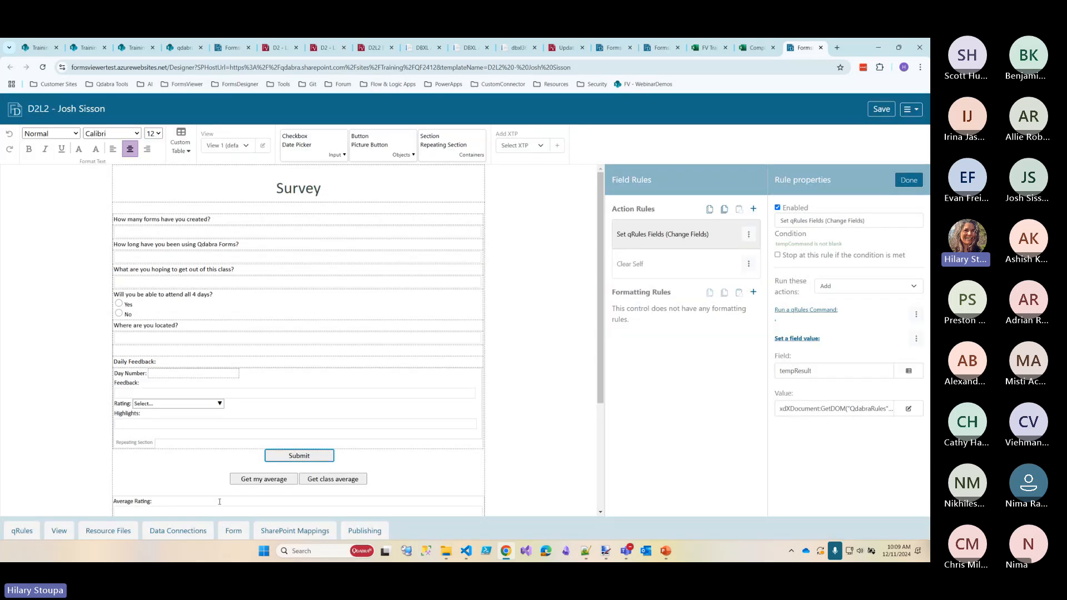
{"action": "left_click", "coordinate": [395, 463]}
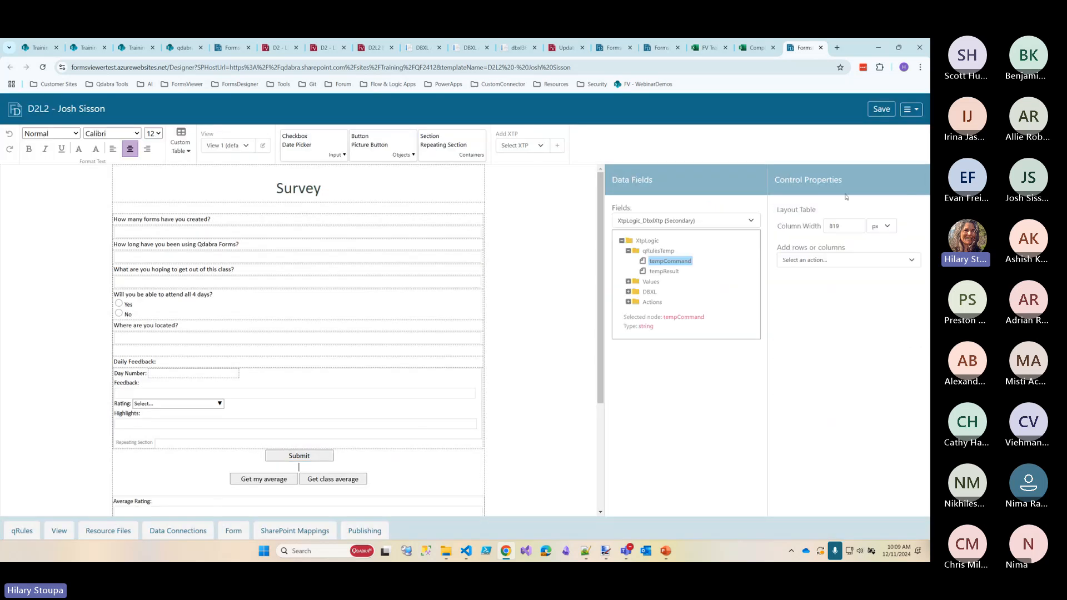
{"action": "left_click", "coordinate": [902, 111]}
Open the form in the viewer in a new tab with DevTools docked on Network.
{"action": "left_click", "coordinate": [854, 129]}
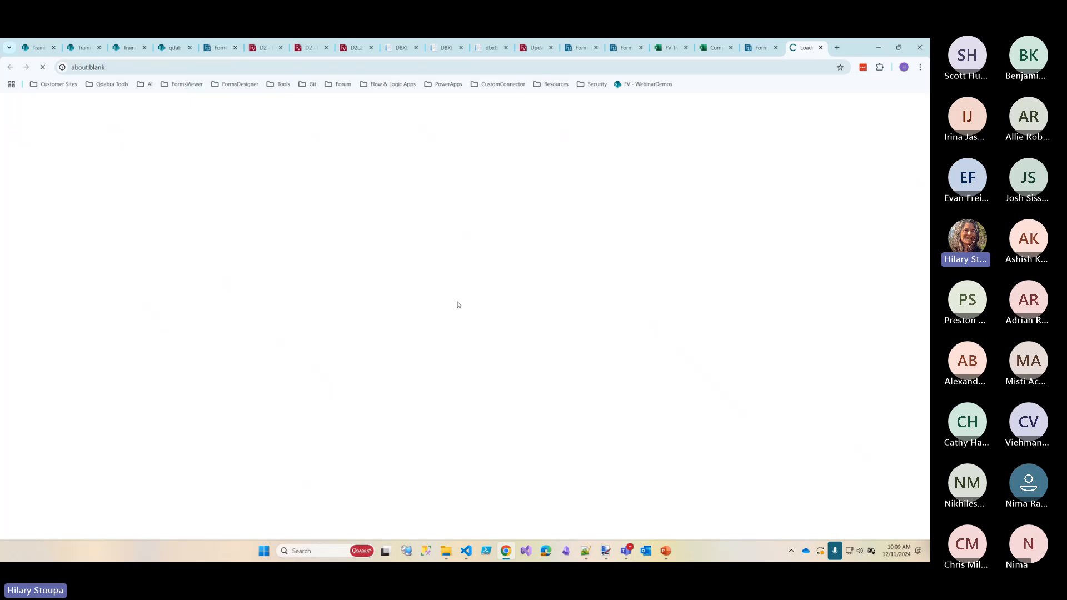
{"action": "right_click", "coordinate": [738, 228]}
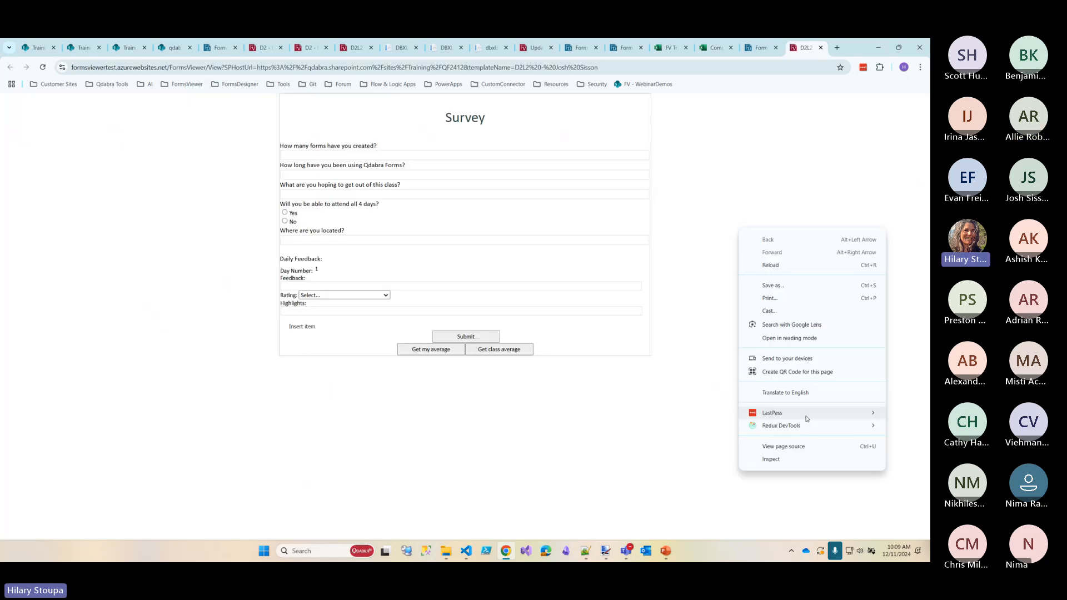
{"action": "left_click", "coordinate": [799, 461]}
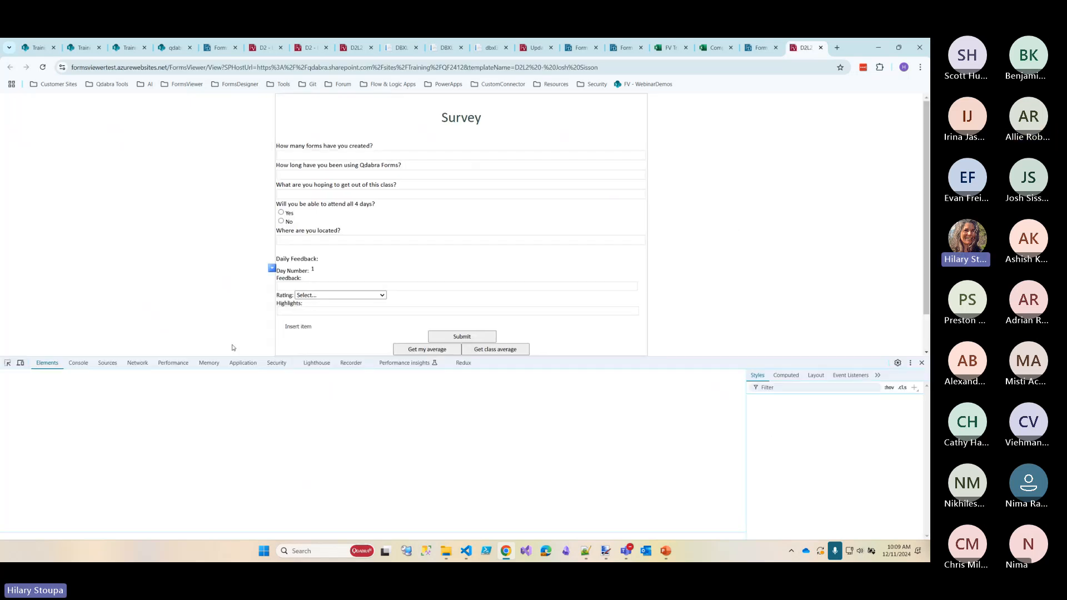
{"action": "left_click", "coordinate": [137, 362]}
Answer every text question with '11', choose Yes and Rating 3, and submit the survey.
{"action": "left_click", "coordinate": [319, 155]}
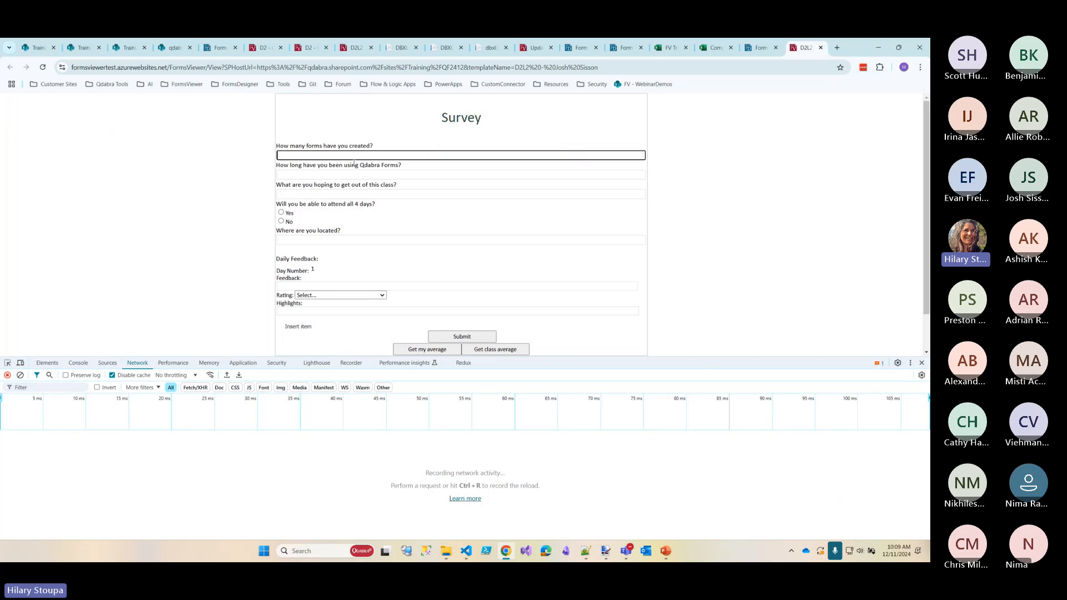
{"action": "type", "text": "11"}
{"action": "left_click", "coordinate": [349, 172]}
{"action": "type", "text": "11"}
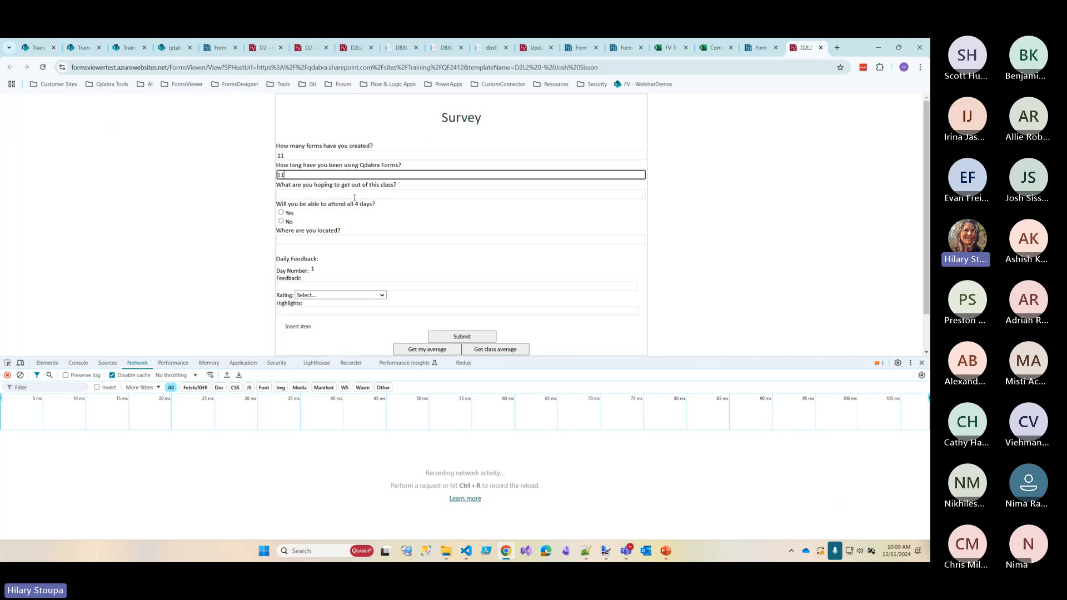
{"action": "left_click", "coordinate": [354, 197]}
{"action": "type", "text": "11"}
{"action": "left_click", "coordinate": [281, 212]}
{"action": "left_click", "coordinate": [307, 239]}
{"action": "type", "text": "11"}
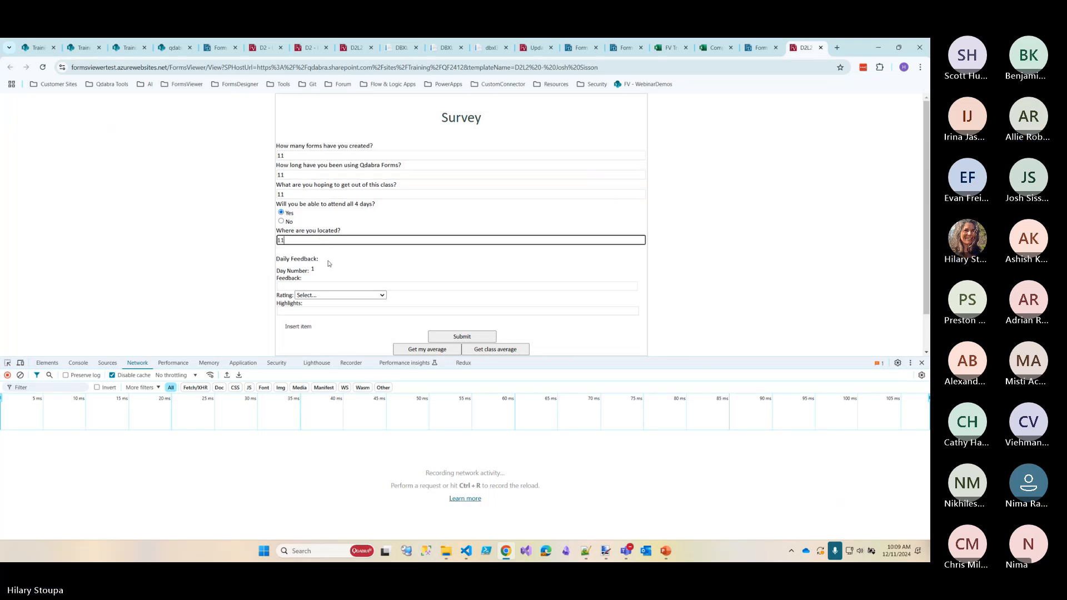
{"action": "left_click", "coordinate": [297, 285]}
{"action": "type", "text": "11"}
{"action": "left_click", "coordinate": [315, 295]}
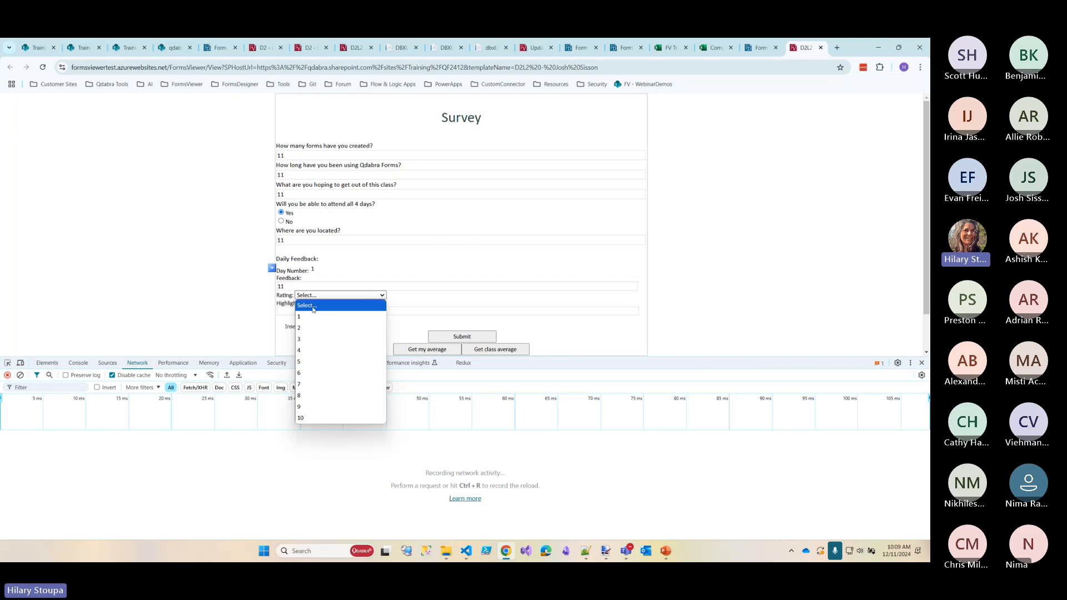
{"action": "left_click", "coordinate": [299, 339]}
{"action": "left_click", "coordinate": [356, 310]}
{"action": "type", "text": "11"}
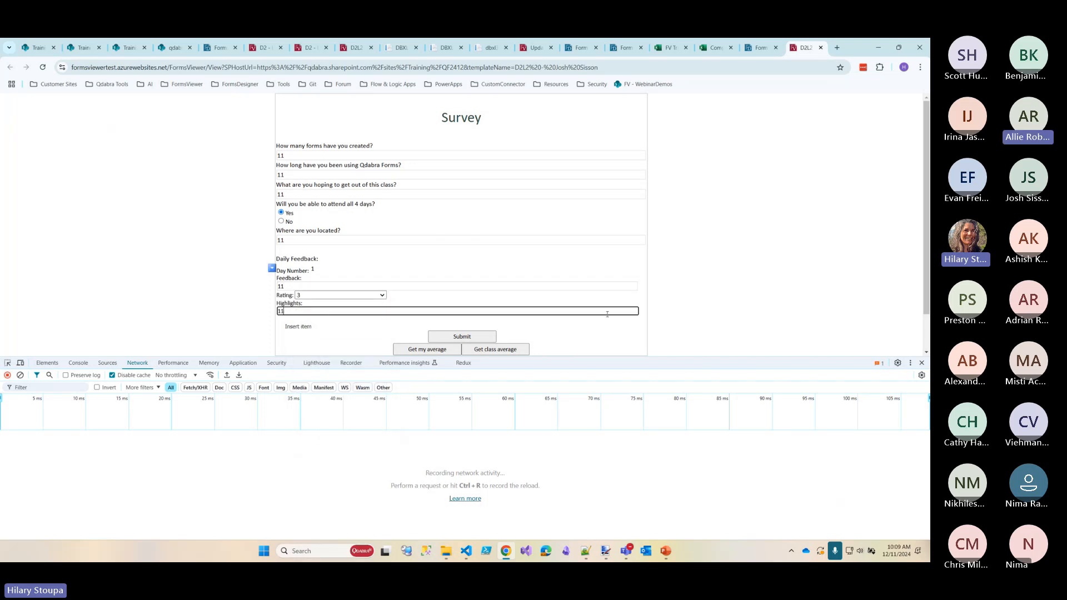
{"action": "left_click", "coordinate": [675, 307]}
{"action": "left_click", "coordinate": [461, 337]}
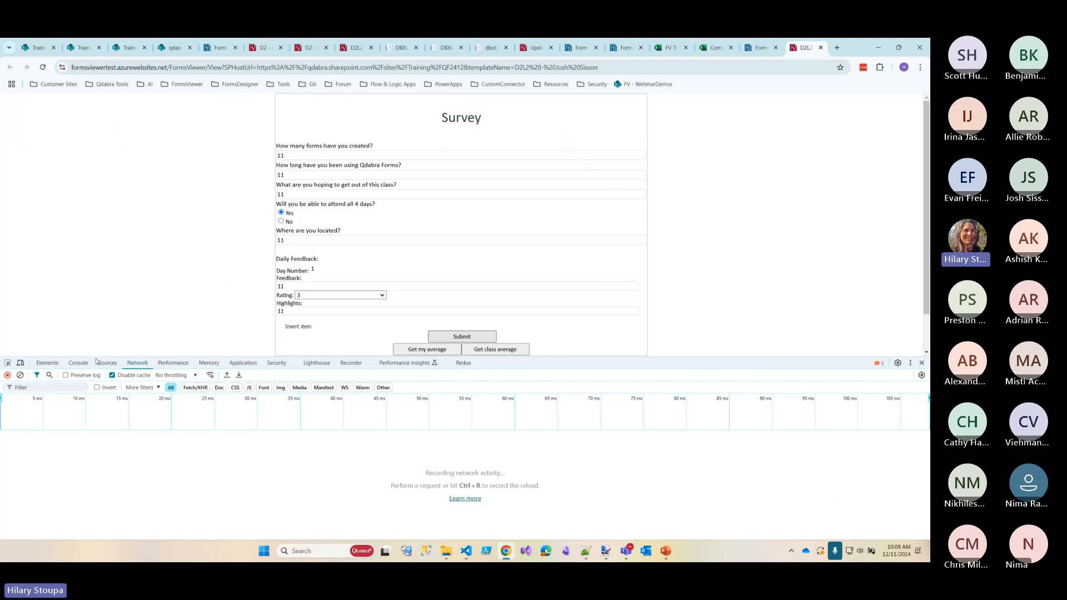
Check the Console and Sources output after submitting, then return to the designer tab.
{"action": "left_click", "coordinate": [77, 363]}
{"action": "left_click", "coordinate": [101, 363]}
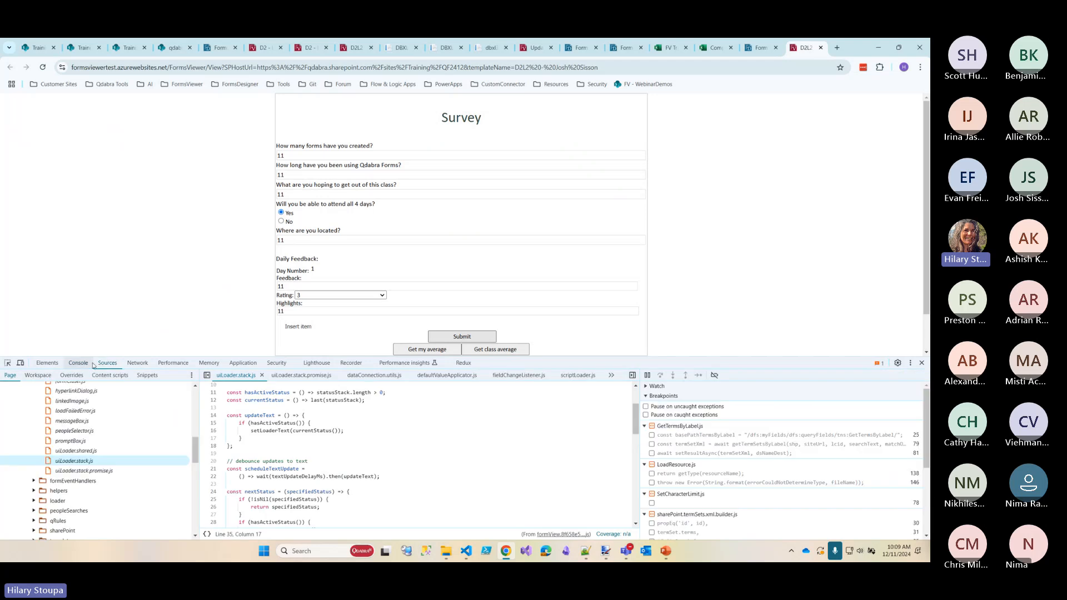
{"action": "left_click", "coordinate": [81, 363]}
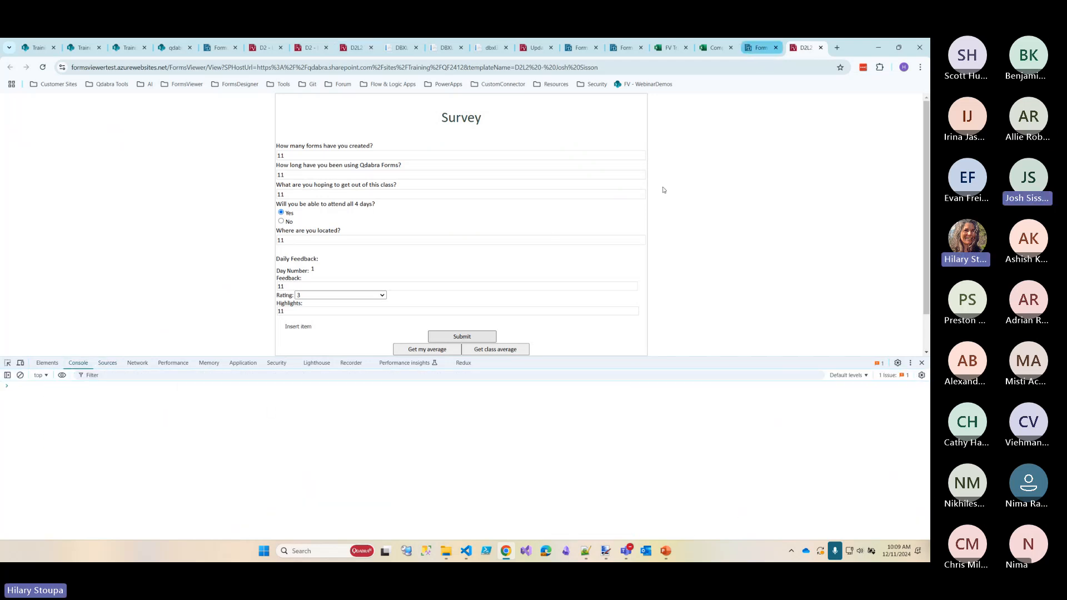
{"action": "key", "text": "ctrl+shift+Tab"}
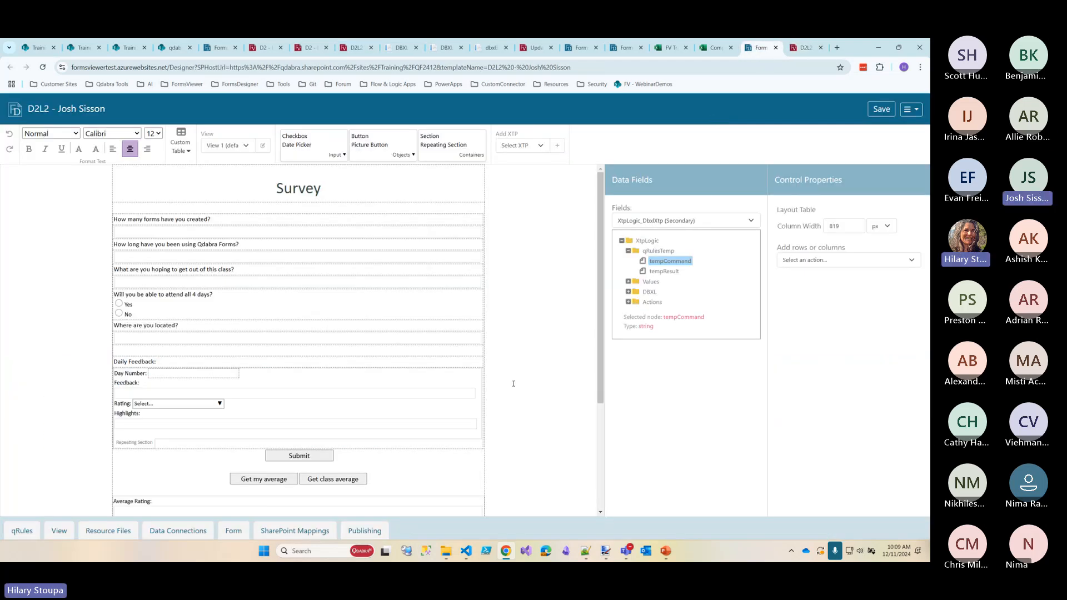
Inspect the Submit field's four rules, from Reset self through Set Submit to Go.
{"action": "left_click", "coordinate": [323, 453]}
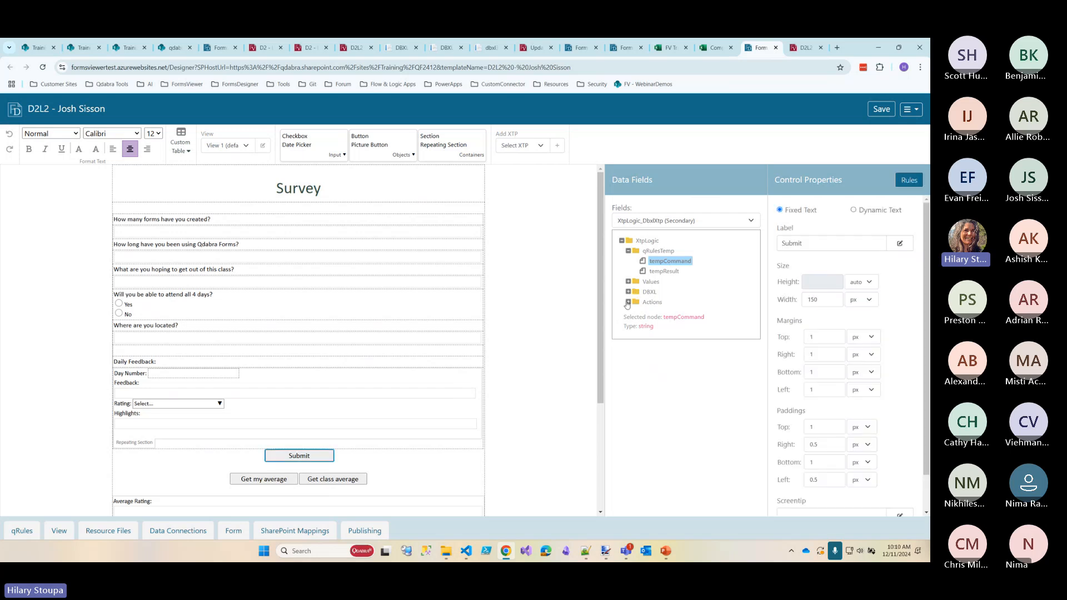
{"action": "left_click", "coordinate": [628, 302]}
{"action": "left_click", "coordinate": [660, 352]}
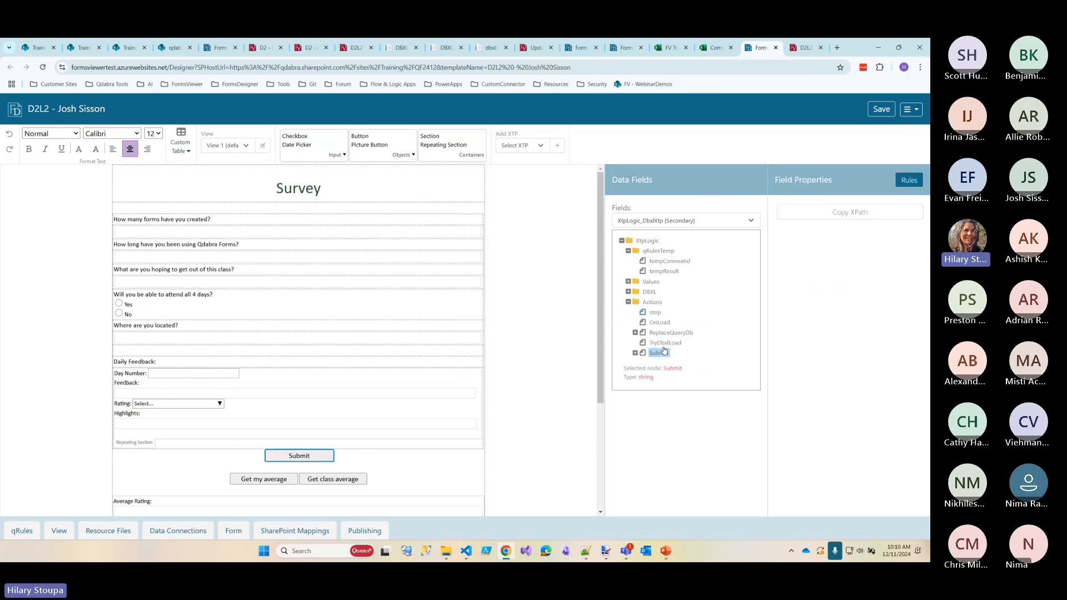
{"action": "left_click", "coordinate": [895, 183]}
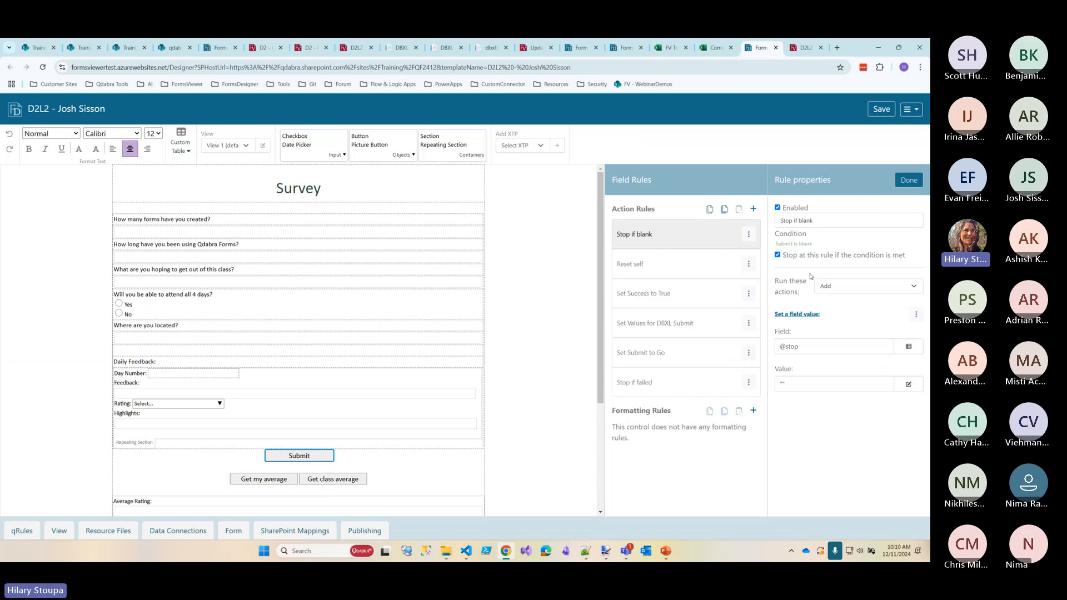
{"action": "left_click", "coordinate": [664, 265]}
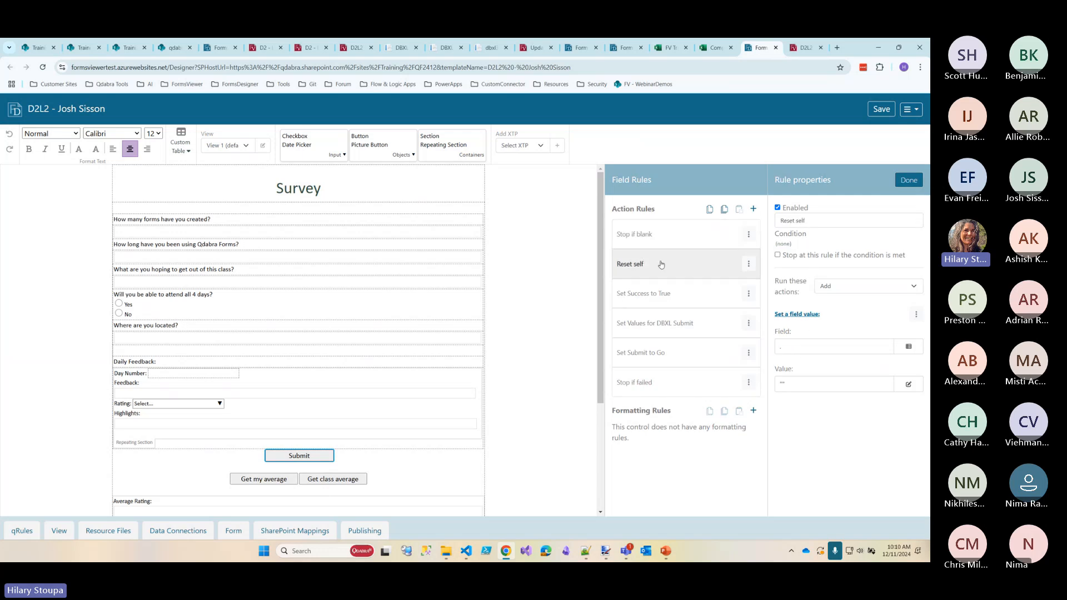
{"action": "left_click", "coordinate": [671, 300]}
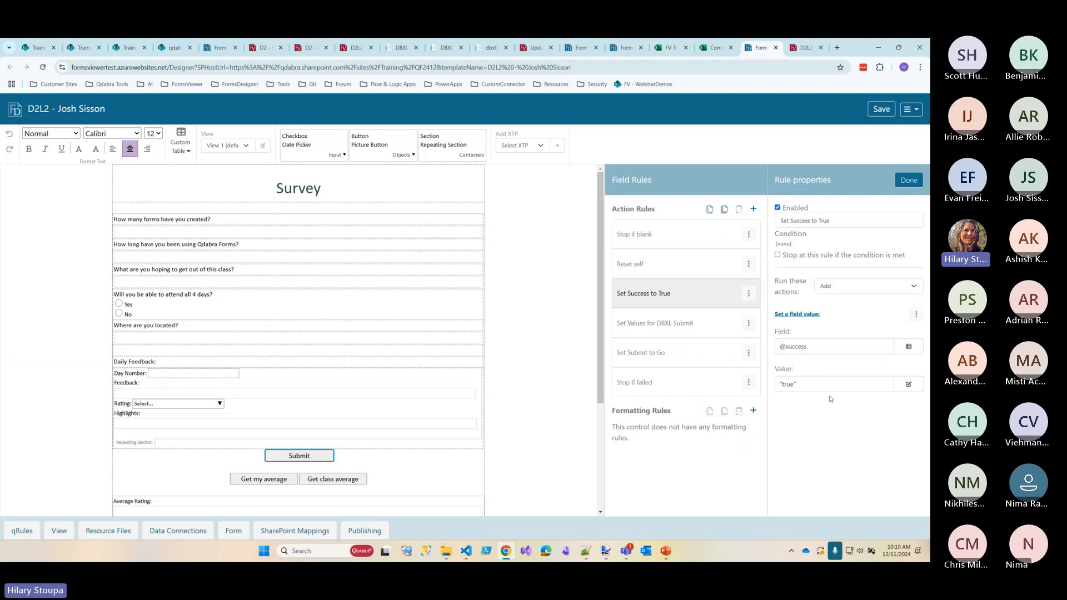
{"action": "left_click", "coordinate": [666, 327]}
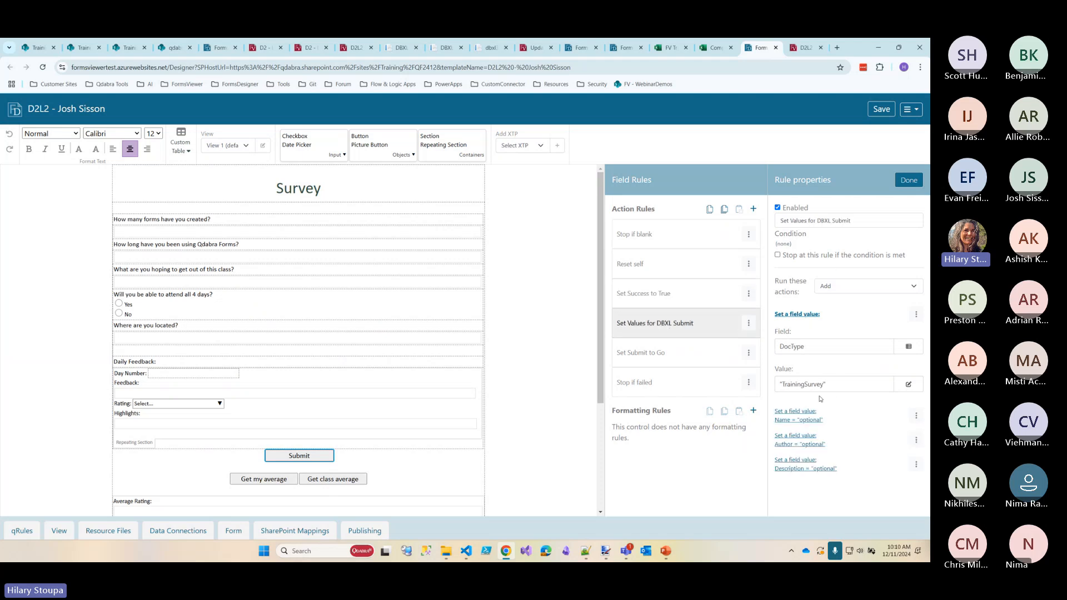
{"action": "left_click", "coordinate": [653, 353]}
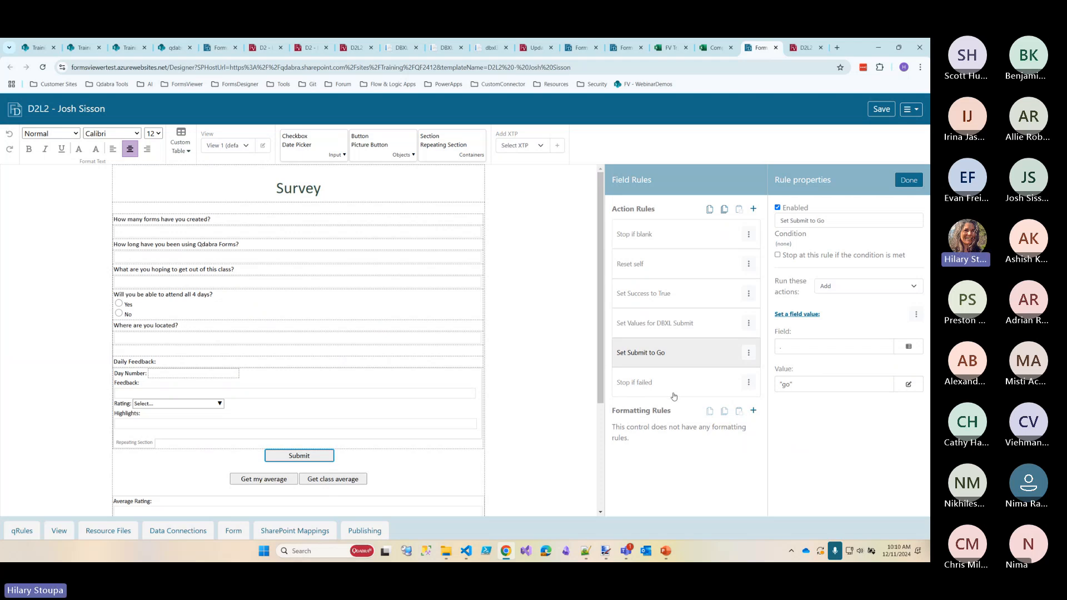
{"action": "left_click", "coordinate": [748, 353]}
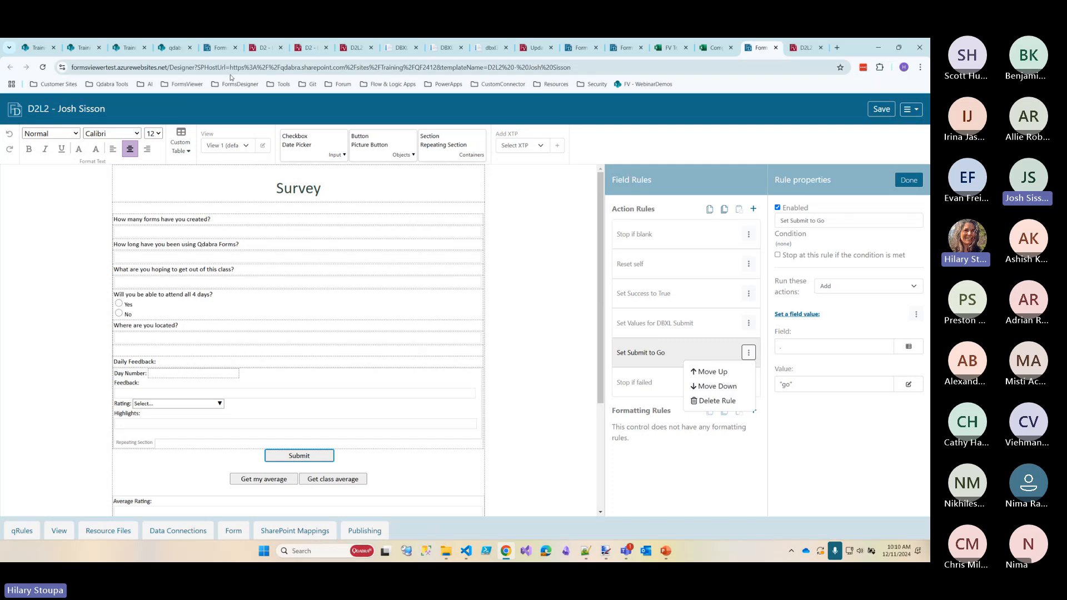
In D2 - L2 HS, open the XtpLogic_DbxlXtp Submit field's Submit to DBXL rule.
{"action": "left_click", "coordinate": [212, 46]}
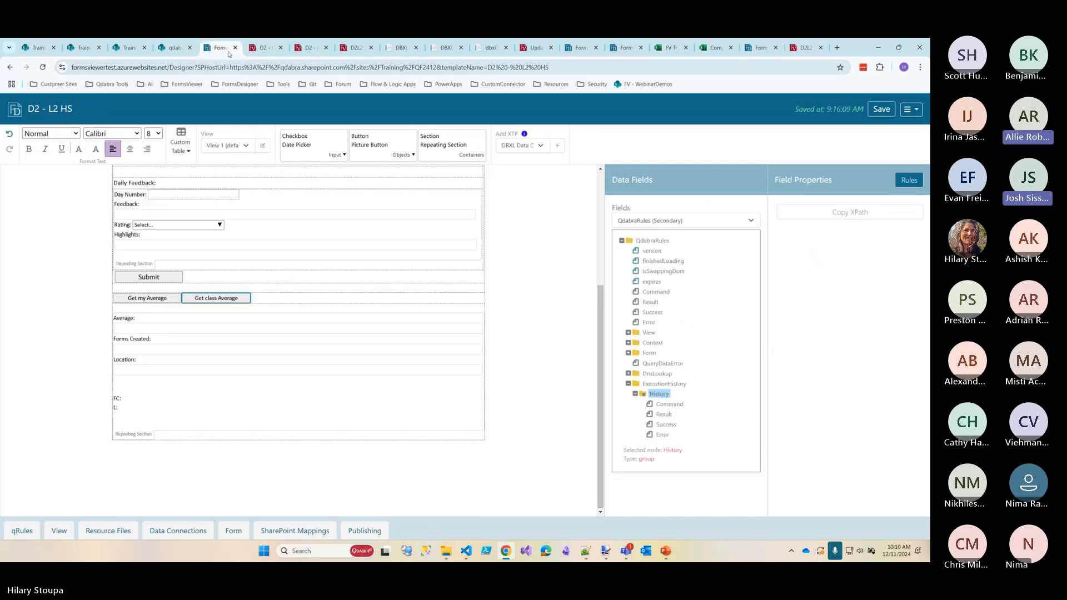
{"action": "left_click", "coordinate": [162, 282]}
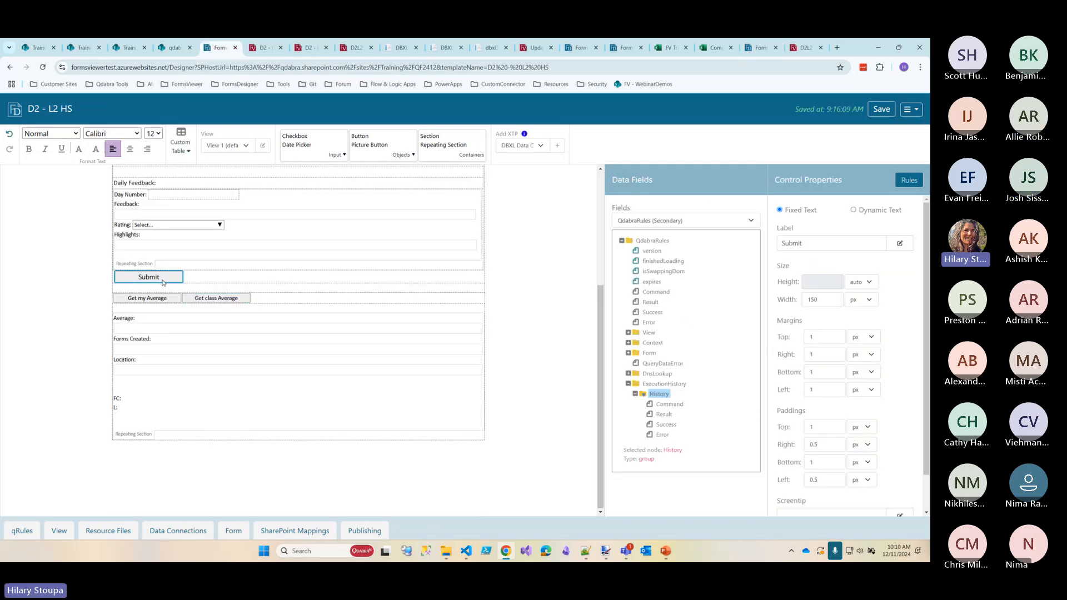
{"action": "left_click", "coordinate": [706, 221]}
{"action": "left_click", "coordinate": [682, 302]}
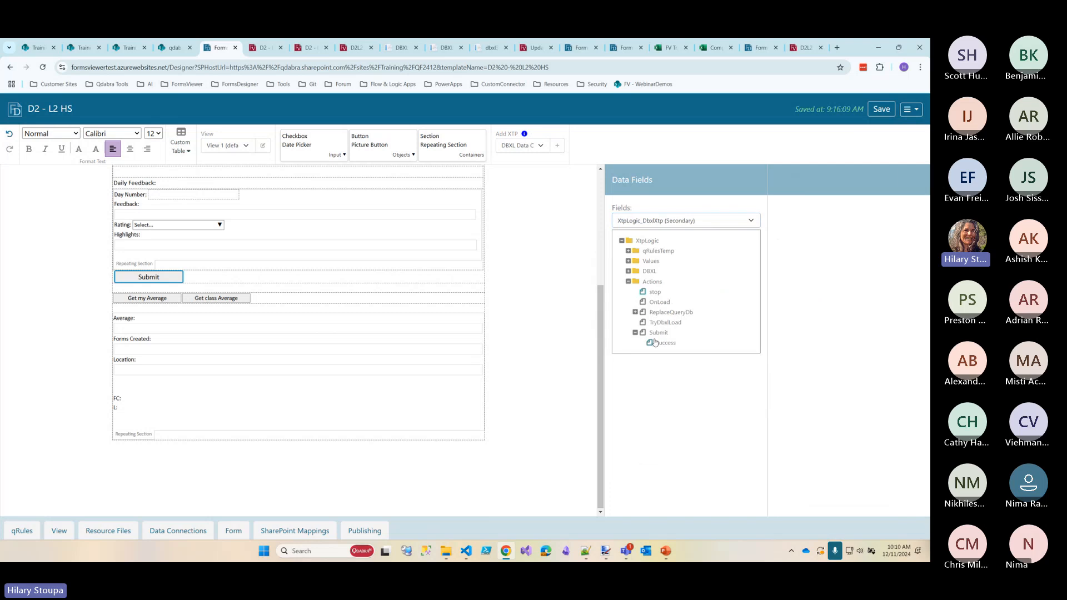
{"action": "left_click", "coordinate": [659, 332]}
{"action": "left_click", "coordinate": [909, 180]}
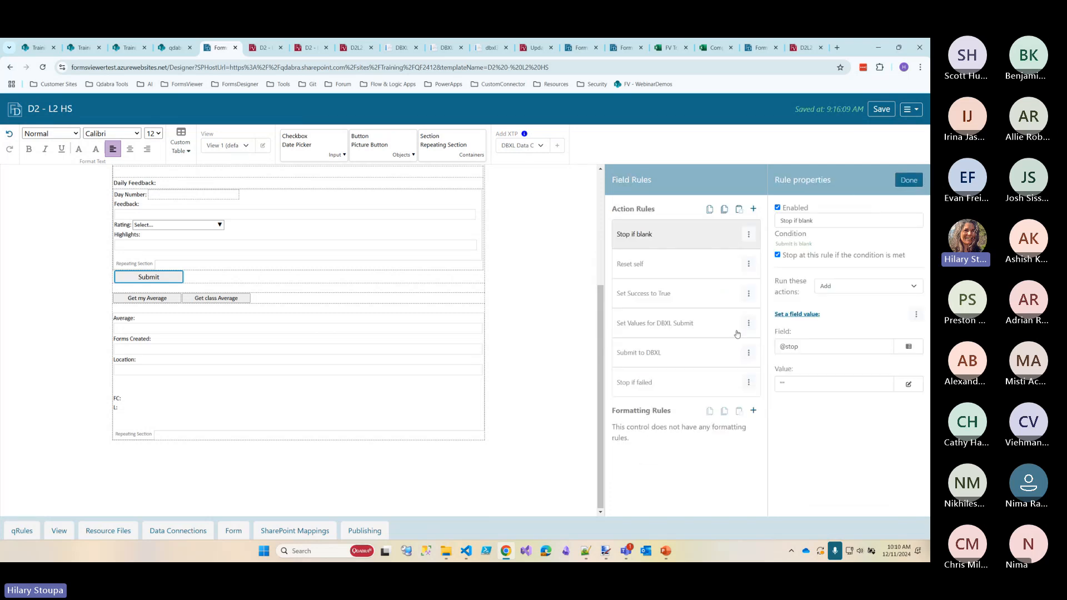
{"action": "left_click", "coordinate": [667, 358]}
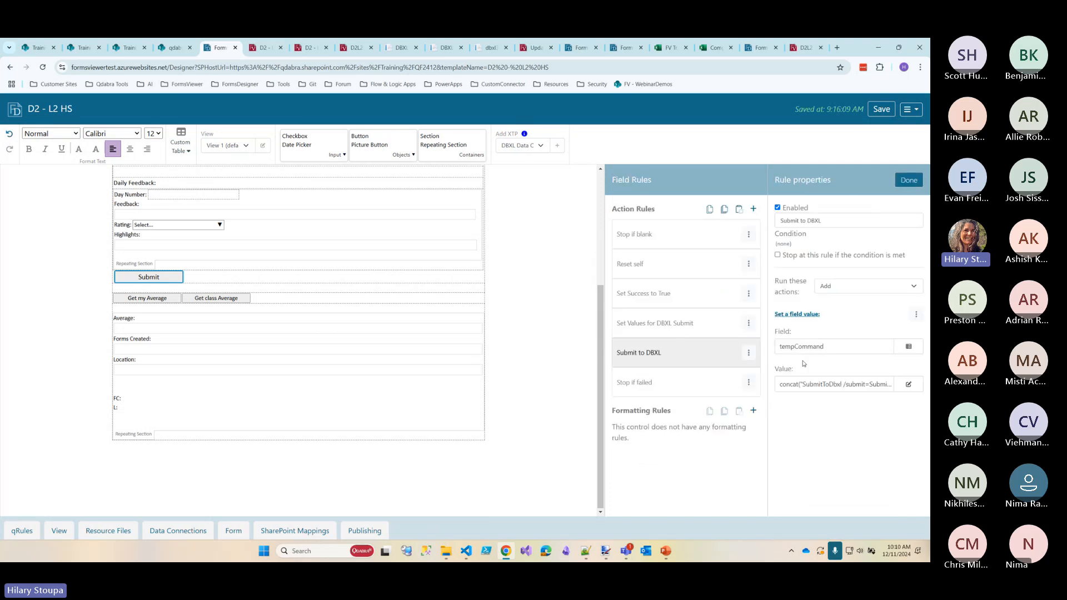
Reselect the D2L2 design's Set Submit to Go rule, then go back to D2 - L2 HS.
{"action": "left_click", "coordinate": [620, 47]}
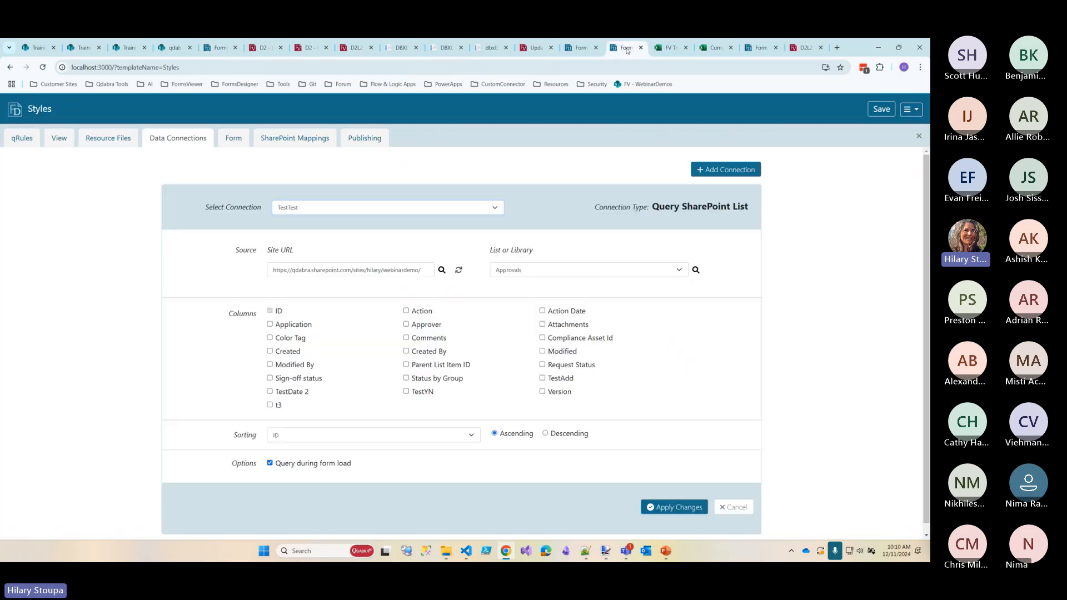
{"action": "left_click", "coordinate": [761, 48]}
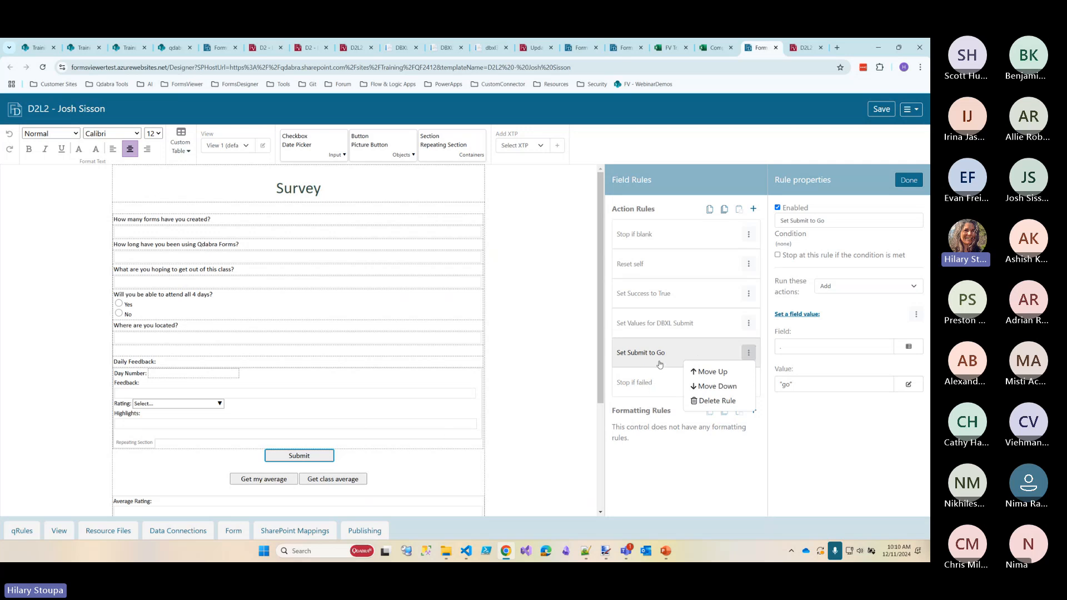
{"action": "left_click", "coordinate": [657, 327]}
{"action": "left_click", "coordinate": [657, 357]}
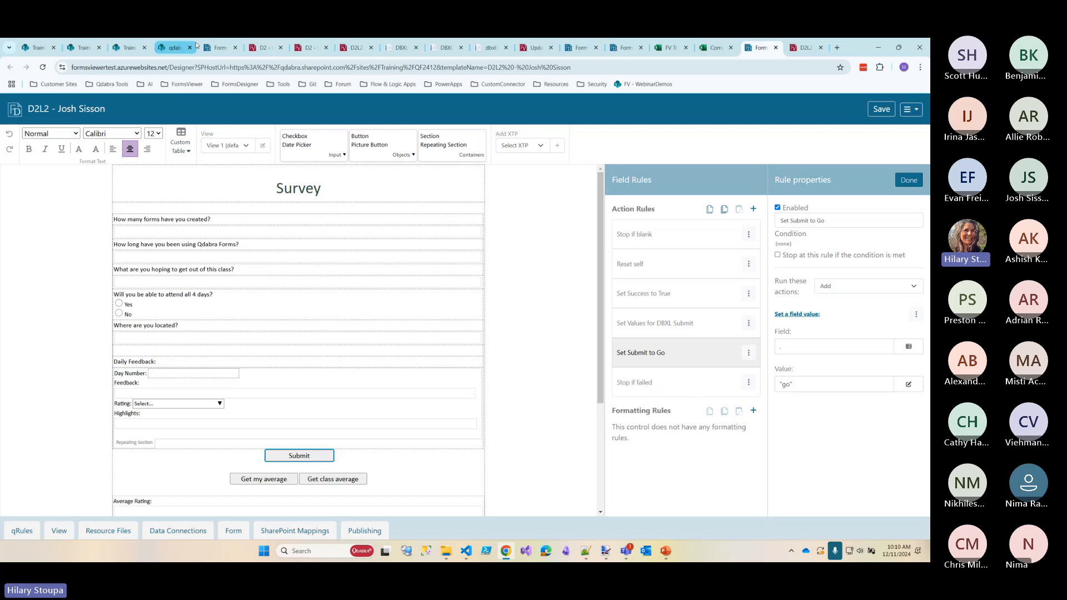
{"action": "left_click", "coordinate": [218, 48]}
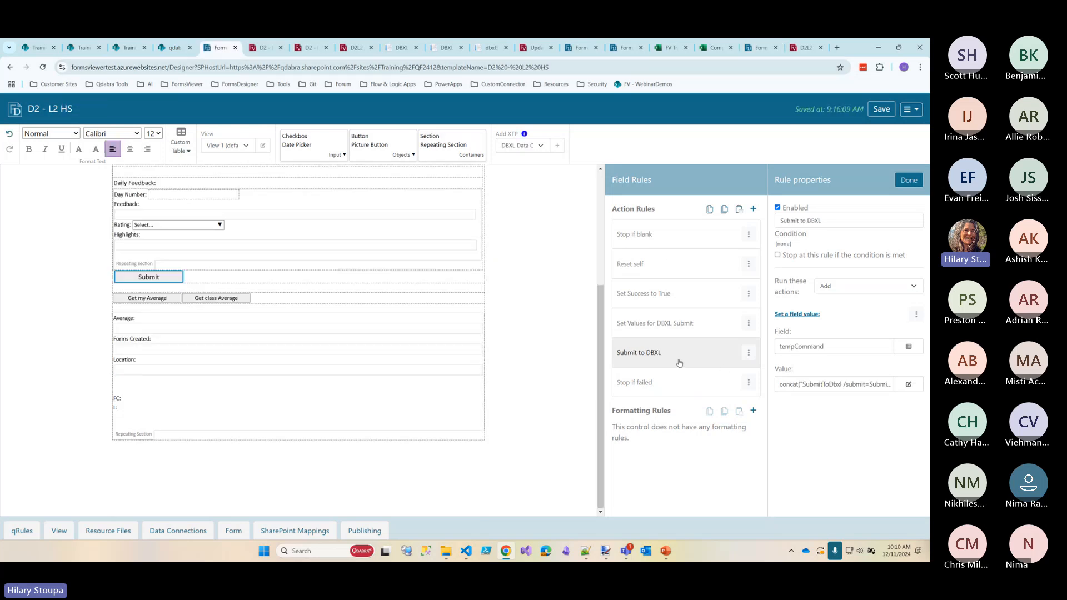
Copy the concat SubmitToDbxl formula from D2 - L2 HS's Submit to DBXL rule.
{"action": "left_click", "coordinate": [908, 383]}
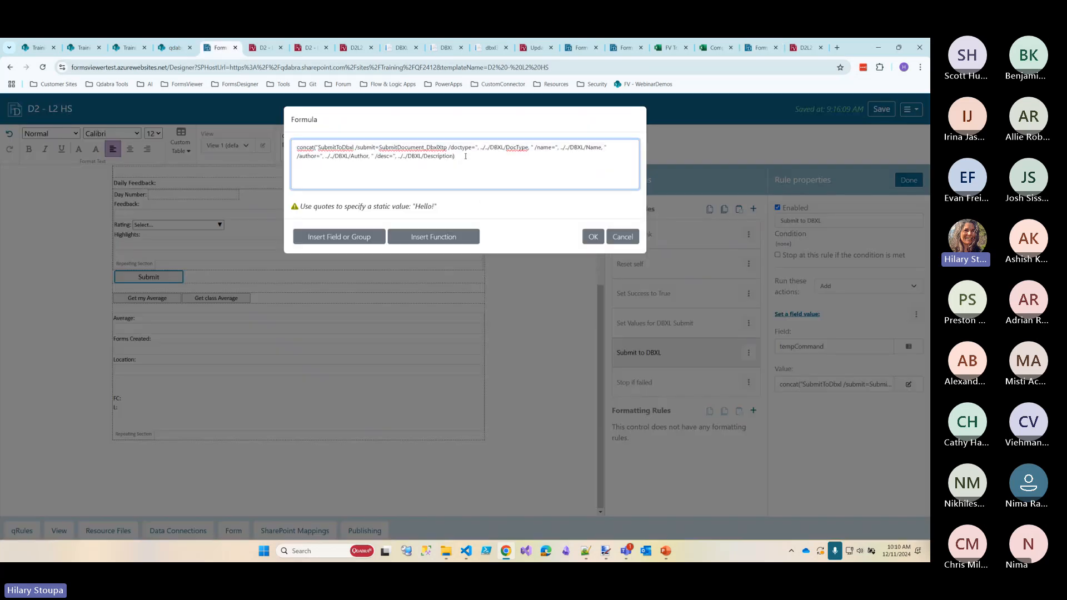
{"action": "left_click_drag", "start_coordinate": [465, 156], "coordinate": [267, 133]}
{"action": "key", "text": "ctrl+c"}
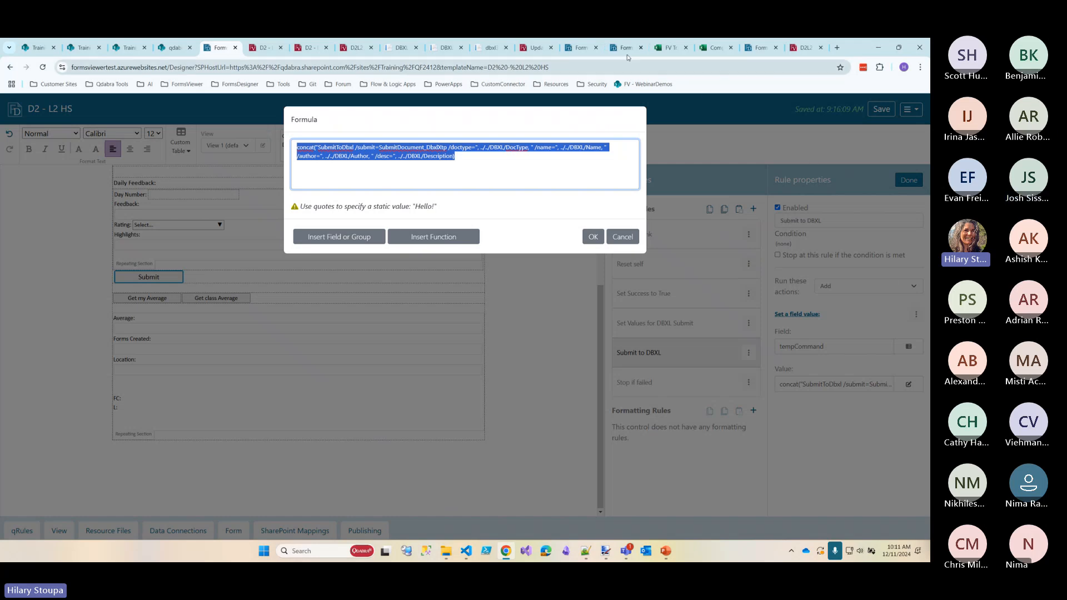
{"action": "left_click", "coordinate": [753, 53]}
{"action": "left_click", "coordinate": [760, 50]}
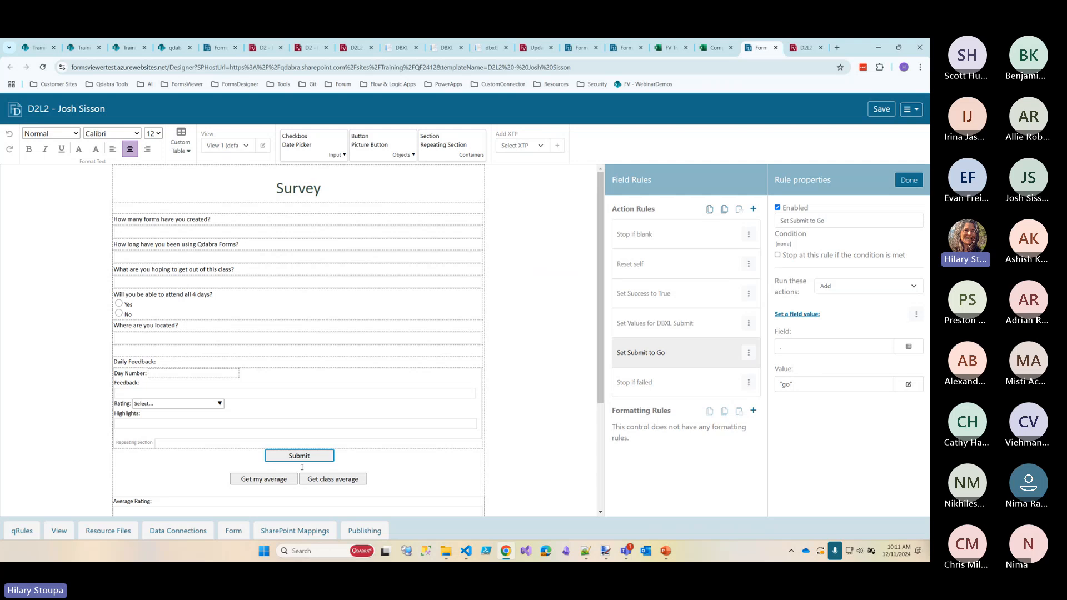
In the D2L2 design, replace the Set Submit to Go value 'go' with the pasted concat formula.
{"action": "left_click", "coordinate": [336, 481]}
{"action": "left_click", "coordinate": [300, 458]}
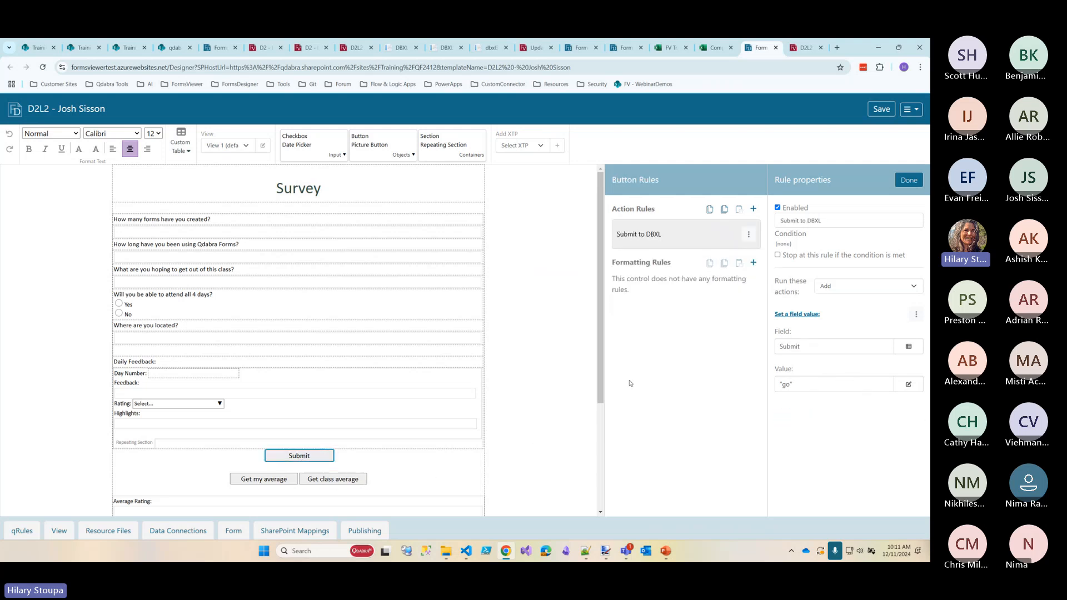
{"action": "left_click", "coordinate": [908, 180]}
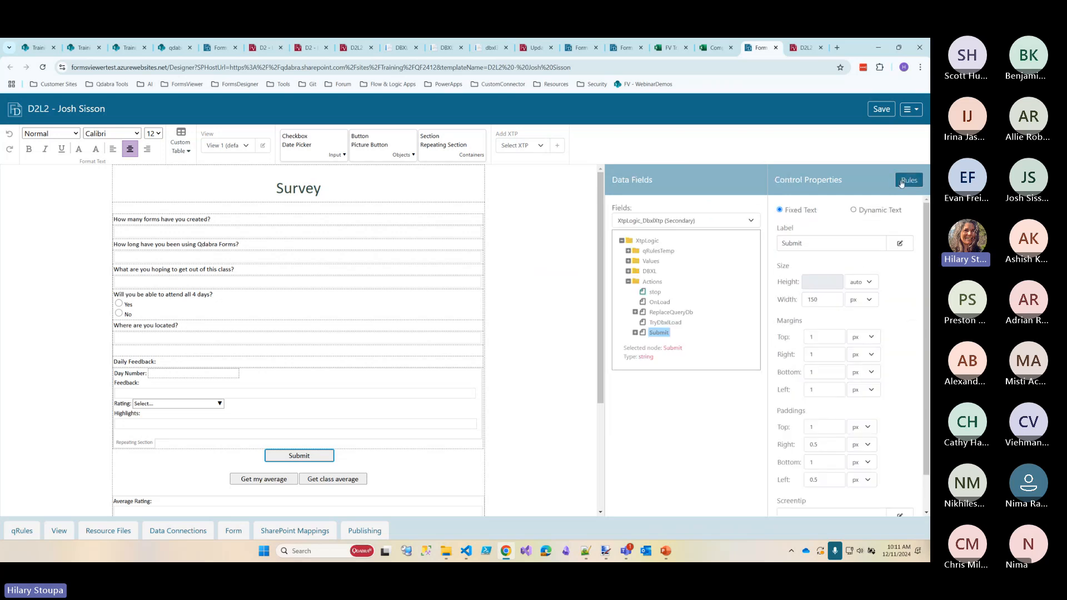
{"action": "left_click", "coordinate": [908, 180]}
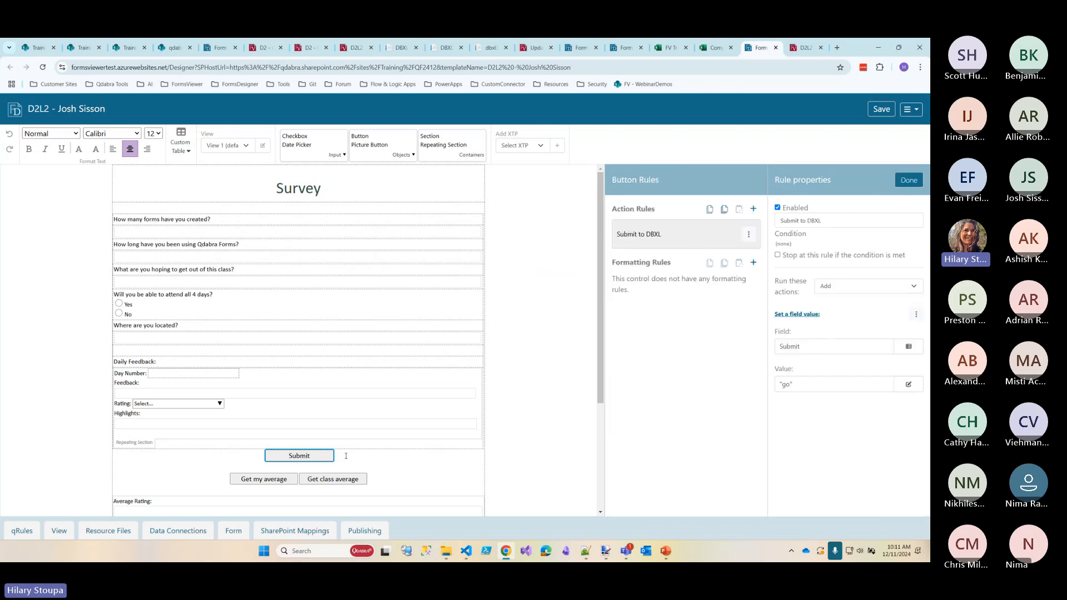
{"action": "left_click", "coordinate": [909, 180]}
{"action": "left_click", "coordinate": [665, 322]}
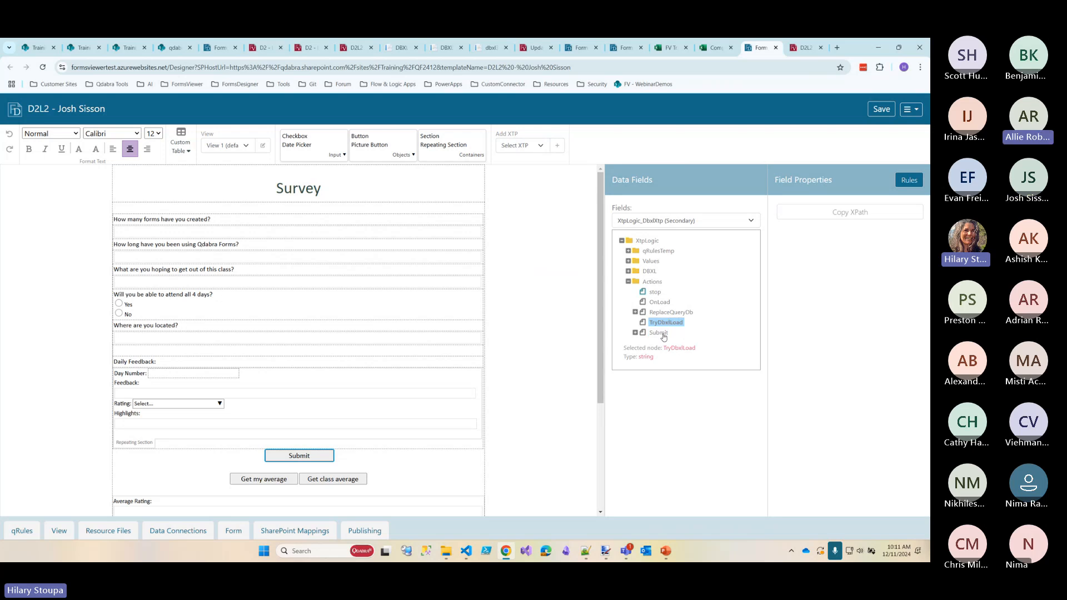
{"action": "left_click", "coordinate": [909, 180]}
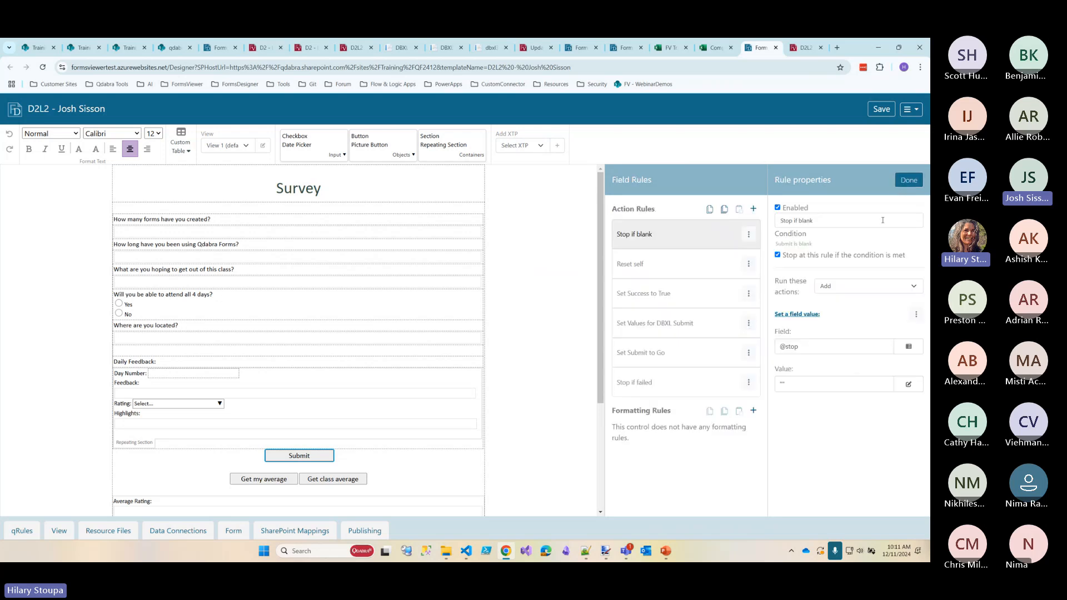
{"action": "left_click", "coordinate": [745, 350]}
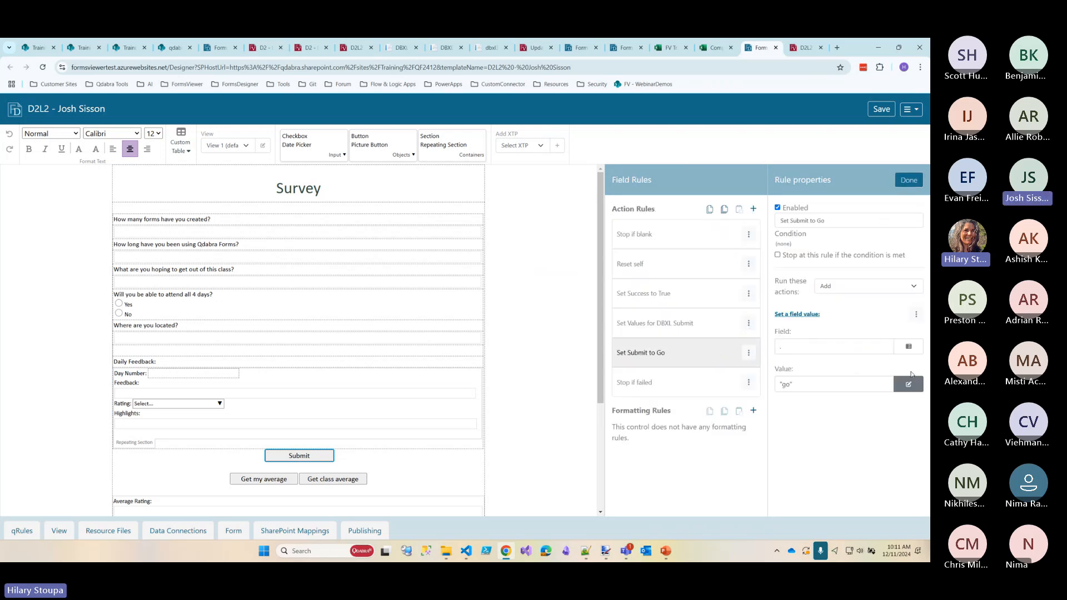
{"action": "left_click", "coordinate": [907, 384]}
{"action": "key", "text": "ctrl+a"}
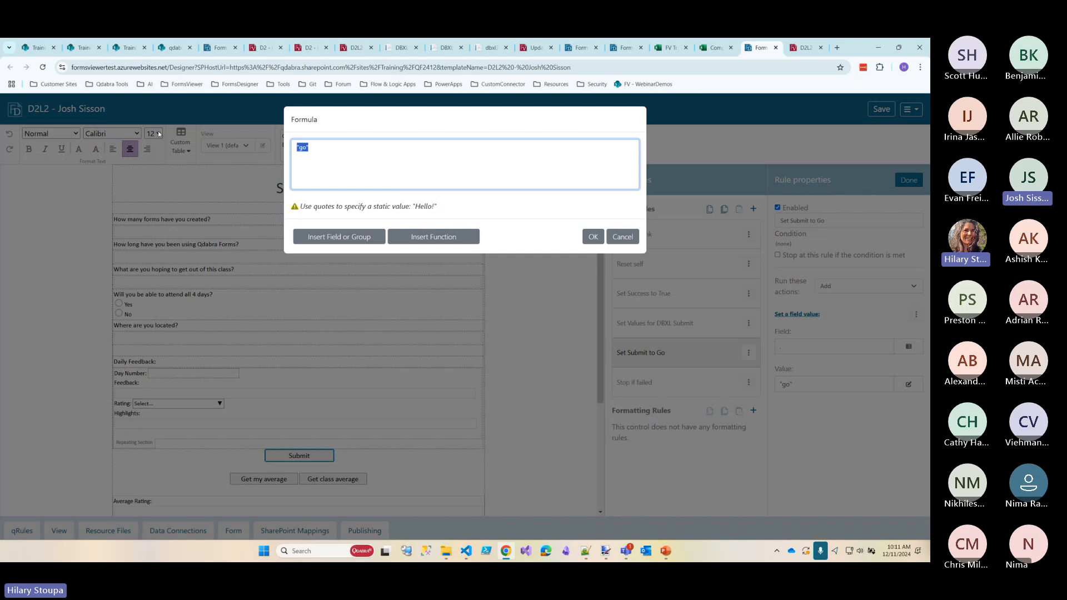
{"action": "key", "text": "ctrl+v"}
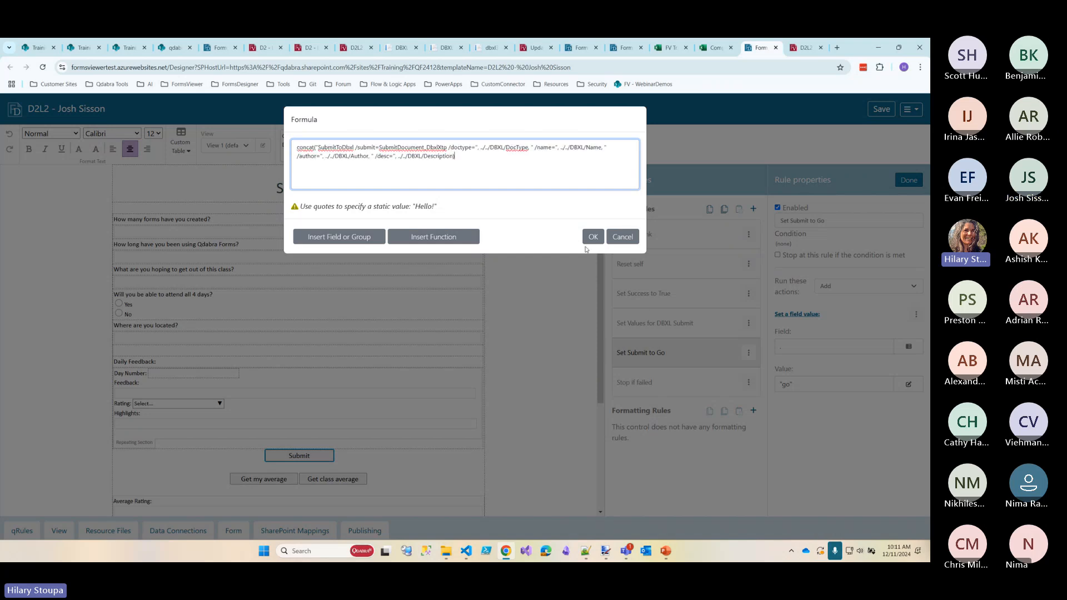
{"action": "left_click", "coordinate": [592, 237]}
Close the other form's formula unchanged and launch FormsViewer from the bookmarks.
{"action": "left_click", "coordinate": [220, 48]}
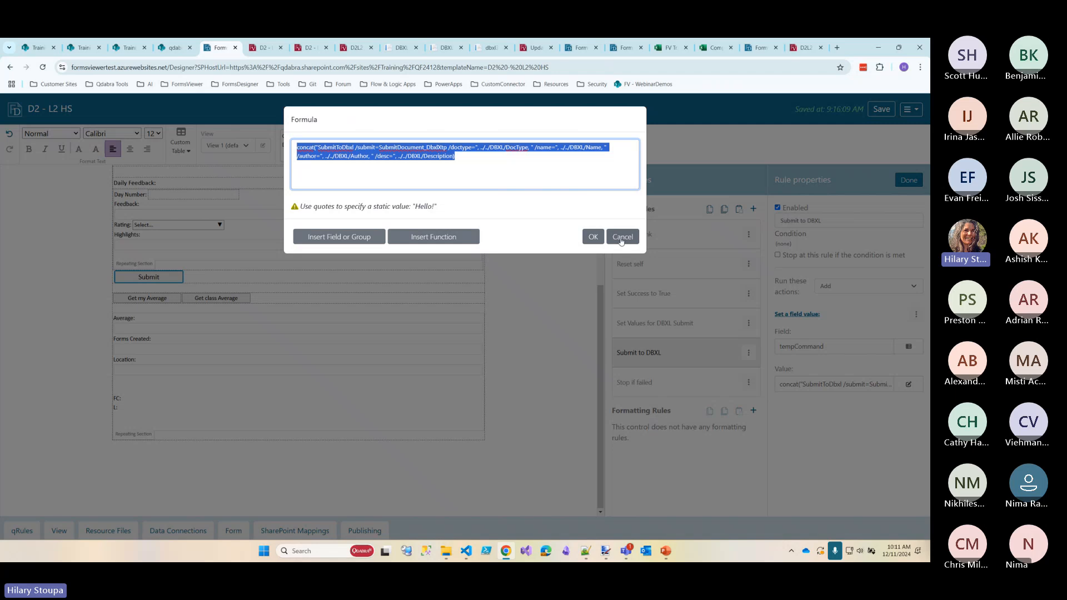
{"action": "left_click", "coordinate": [621, 239]}
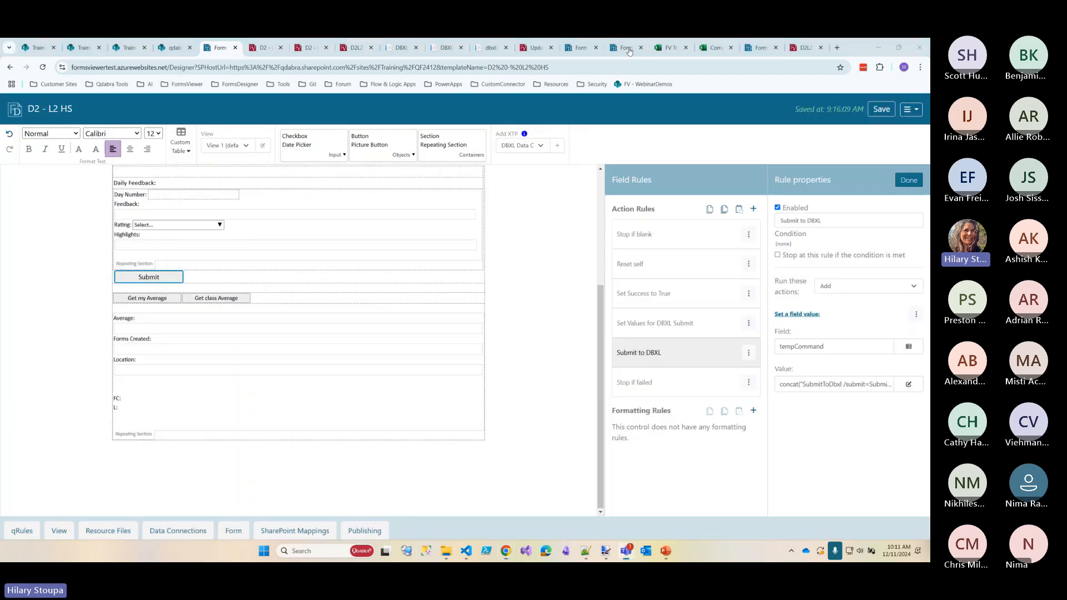
{"action": "left_click", "coordinate": [639, 85]}
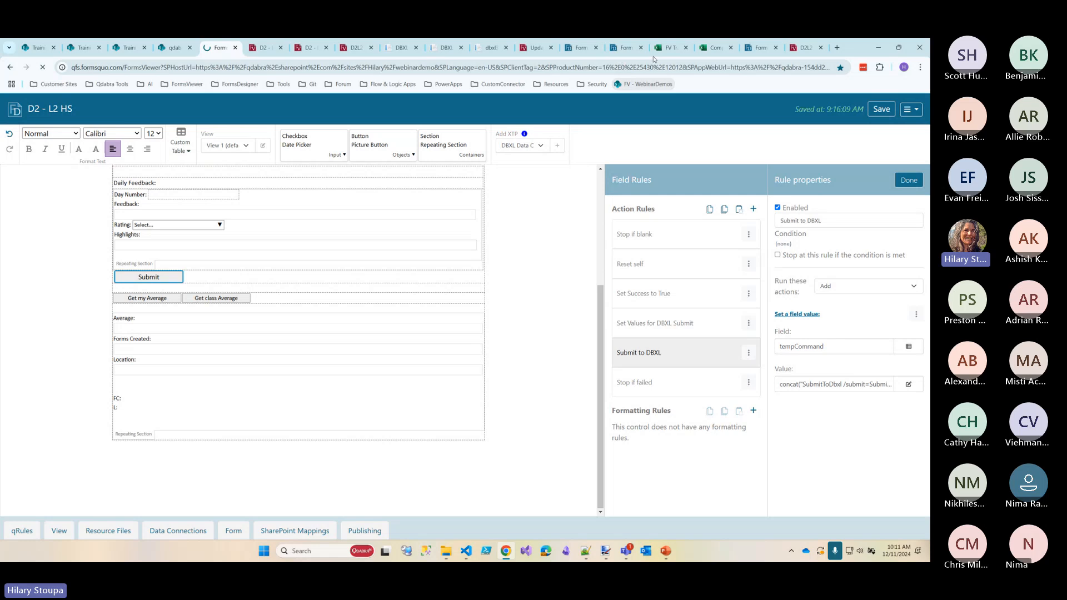
View the FormsViewer home page, then minimize that browser window to reveal the designer.
{"action": "left_click", "coordinate": [878, 50]}
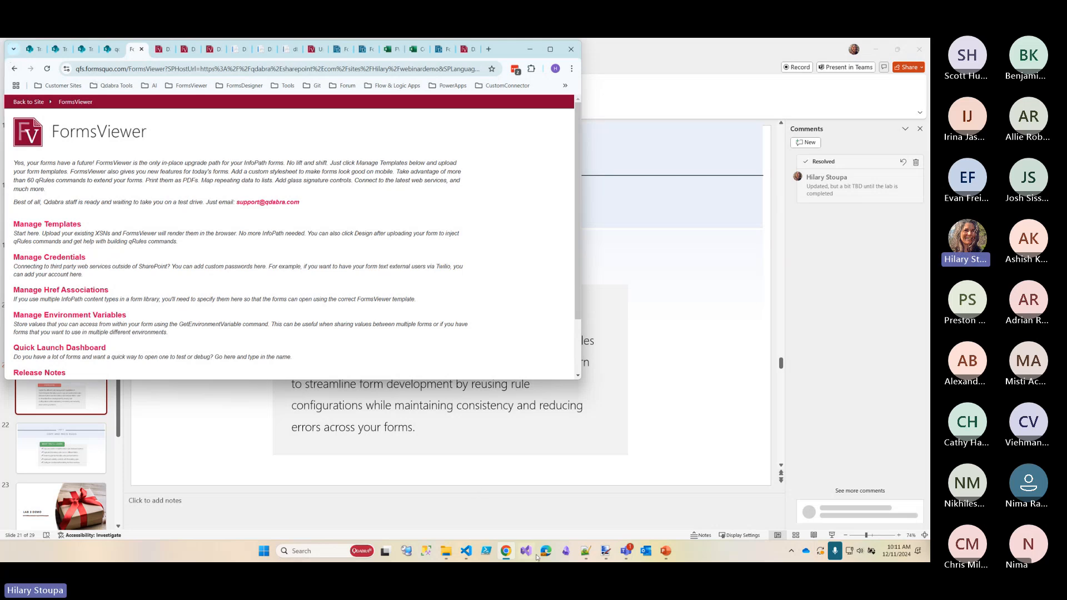
{"action": "left_click", "coordinate": [506, 551]}
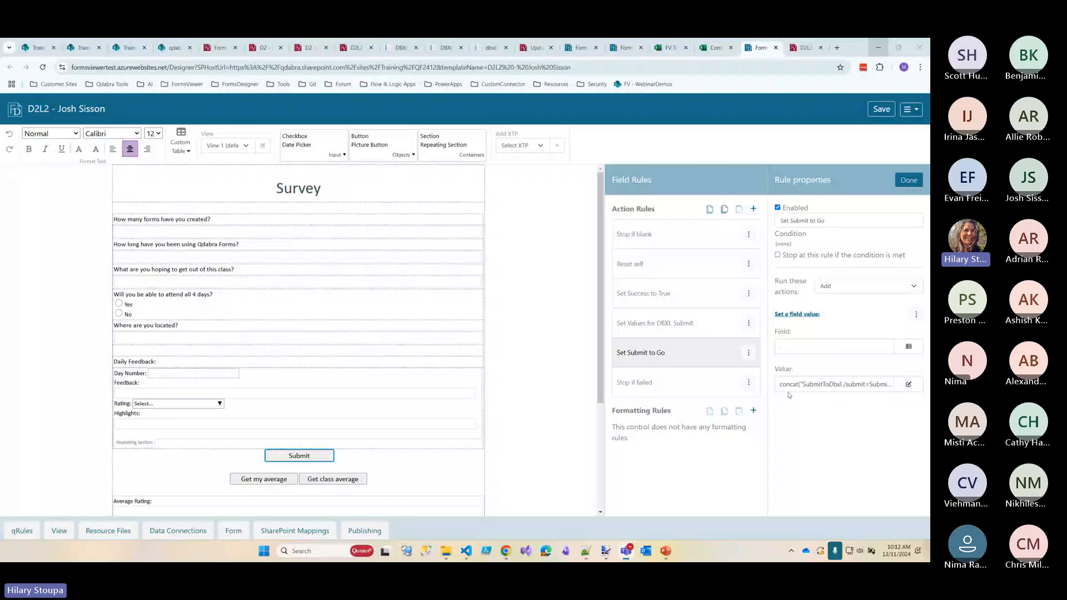
Make the rule set the qRulesTemp tempCommand field and rename it 'Submit to DBXL'.
{"action": "left_click", "coordinate": [908, 347]}
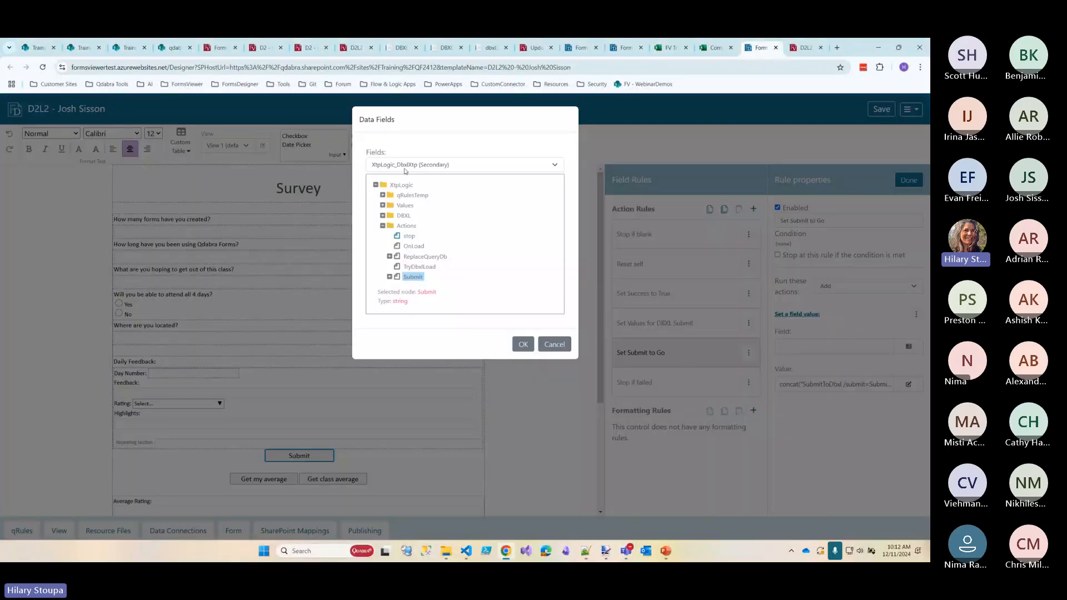
{"action": "left_click", "coordinate": [382, 195]}
{"action": "left_click", "coordinate": [424, 205]}
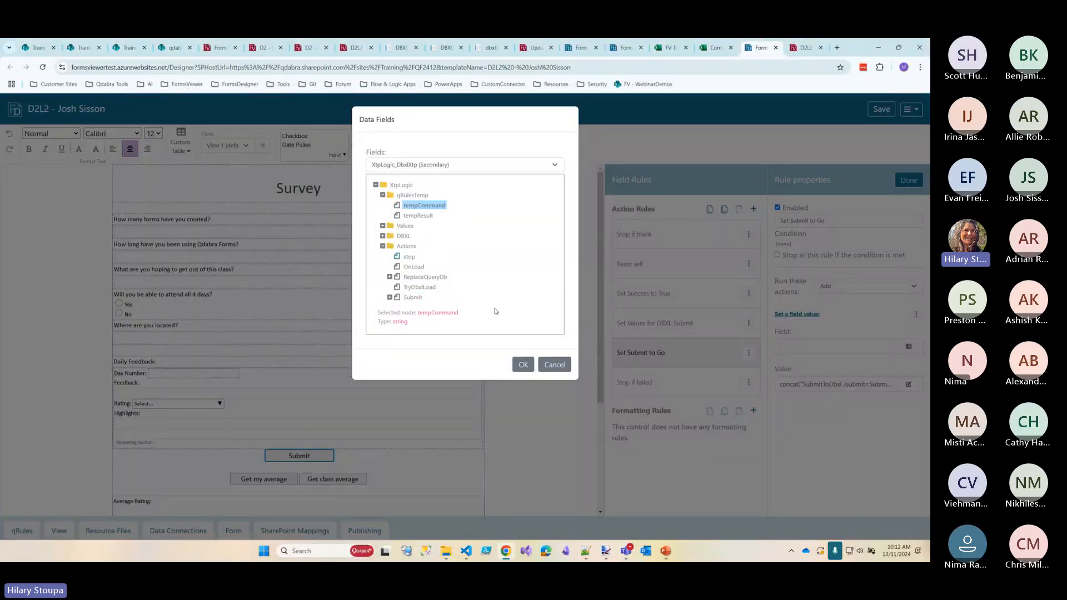
{"action": "left_click", "coordinate": [522, 365]}
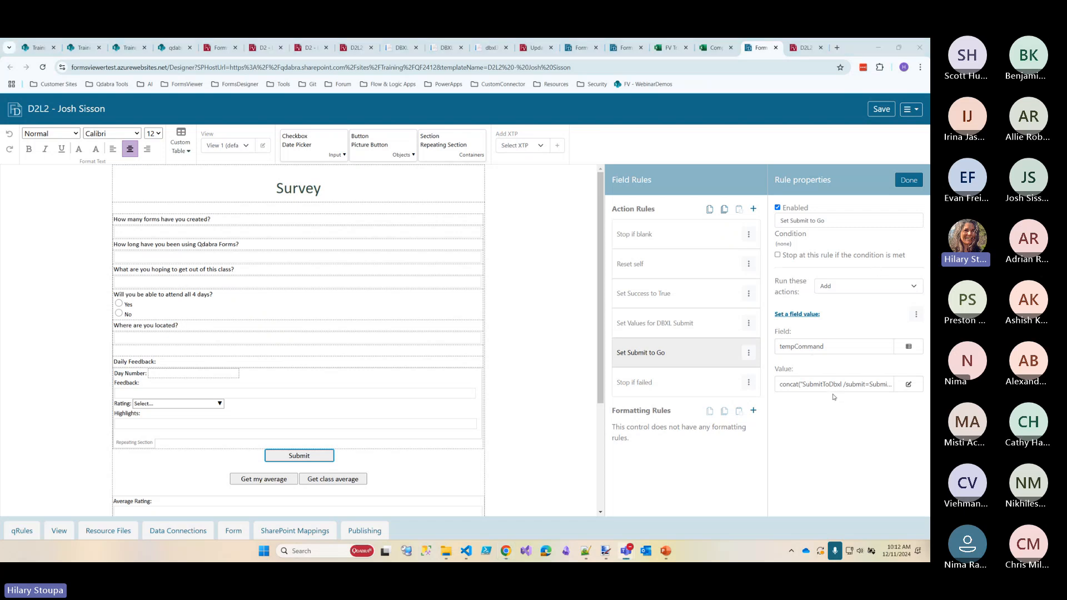
{"action": "left_click_drag", "start_coordinate": [809, 220], "coordinate": [775, 222]}
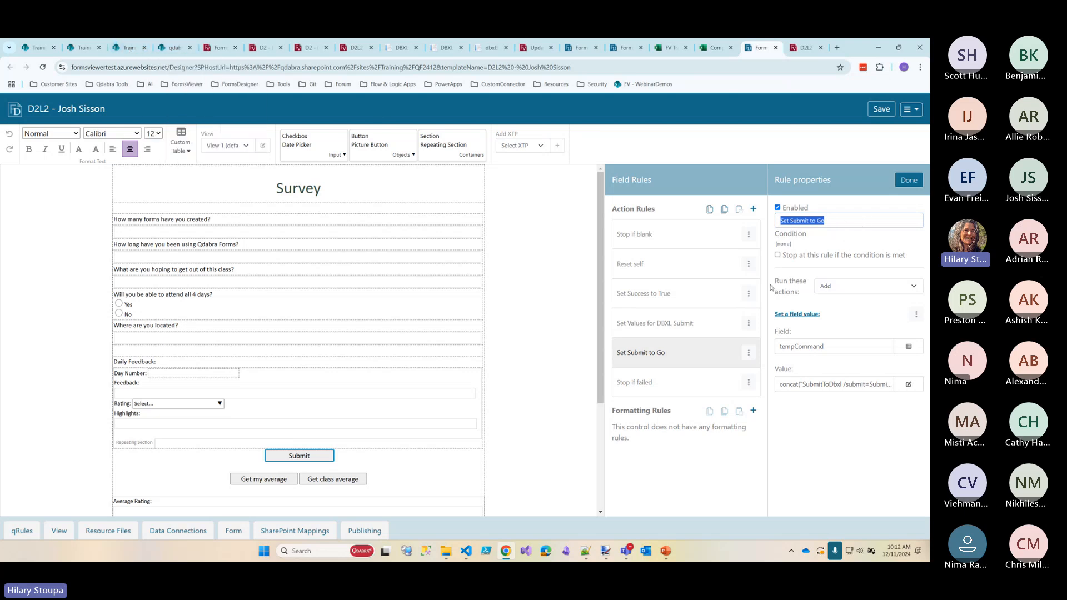
{"action": "type", "text": "Submit to DBXL"}
Attempt to save the template, dismiss the save error, and reload the designer.
{"action": "left_click", "coordinate": [880, 110]}
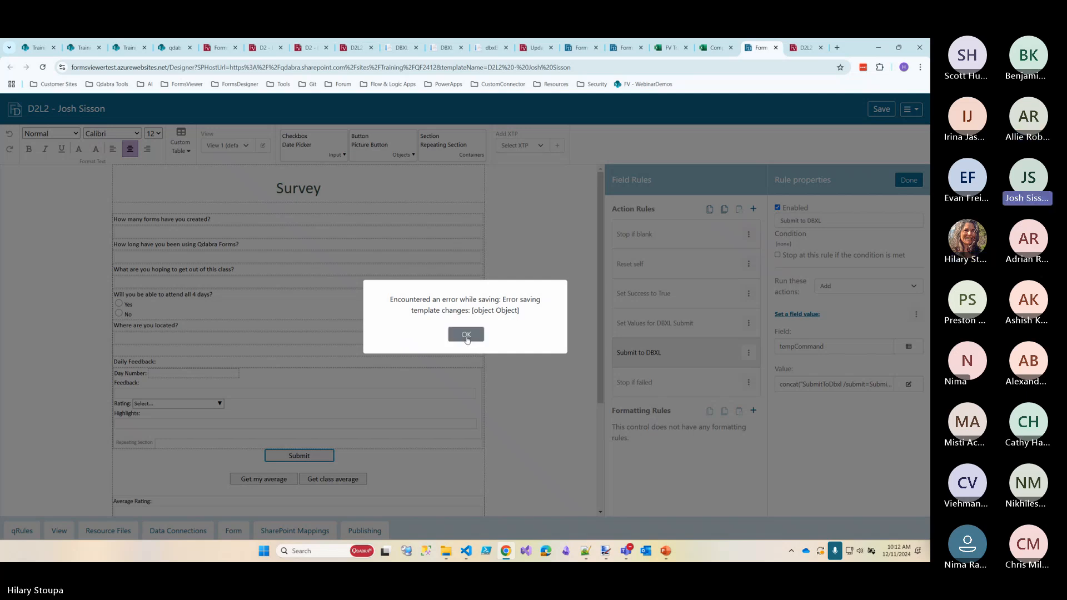
{"action": "left_click", "coordinate": [468, 335]}
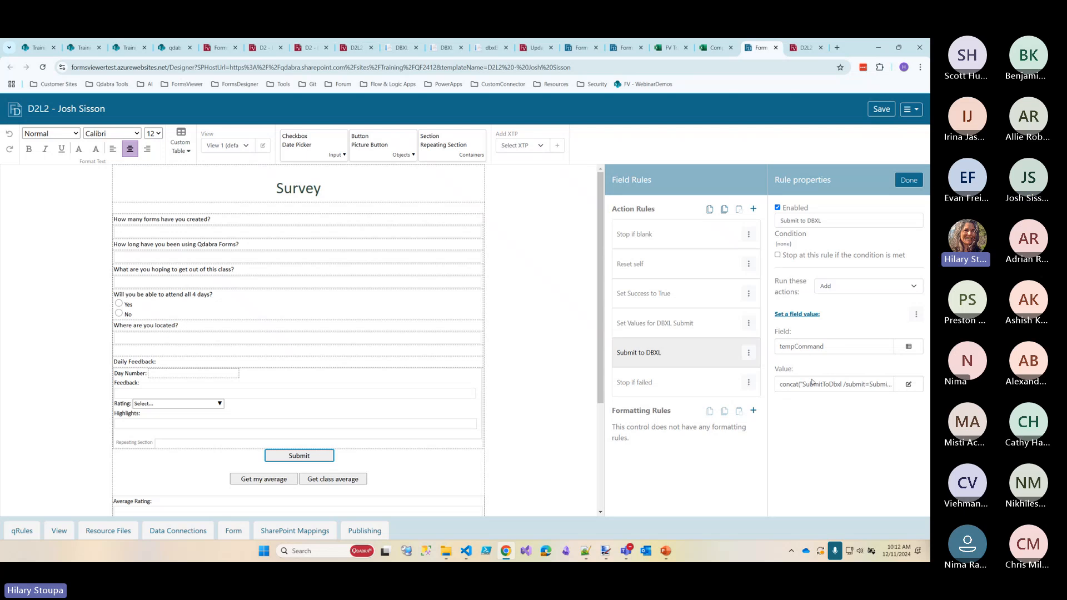
{"action": "left_click", "coordinate": [42, 67]}
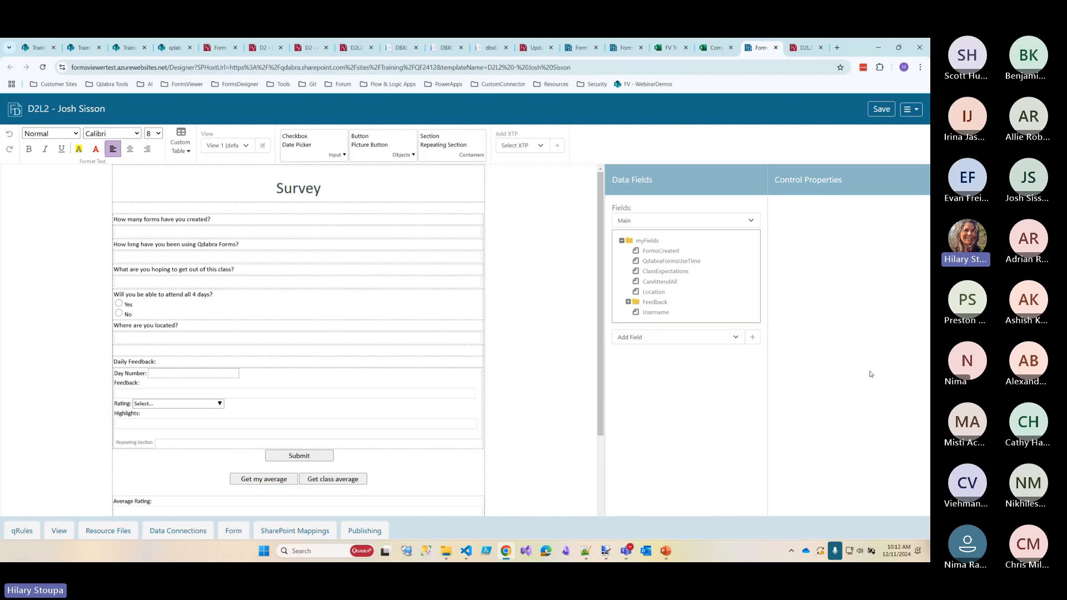
Open the 'Set Submit to Go' rule on the XtpLogic_DbxlXtp Submit field and rename it 'Submit To DBXL'.
{"action": "left_click", "coordinate": [313, 457]}
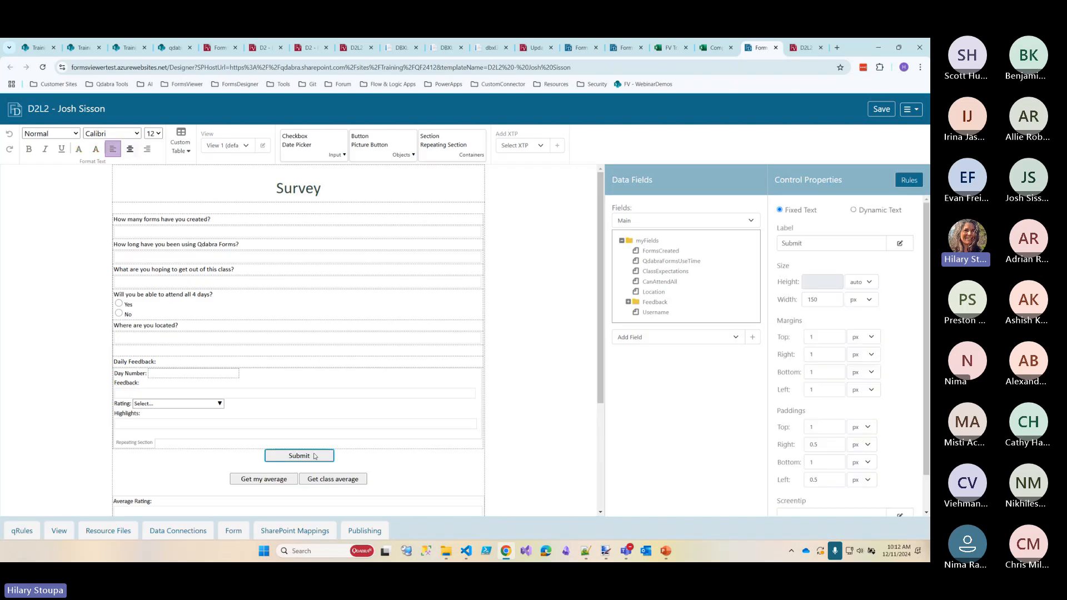
{"action": "left_click", "coordinate": [737, 223]}
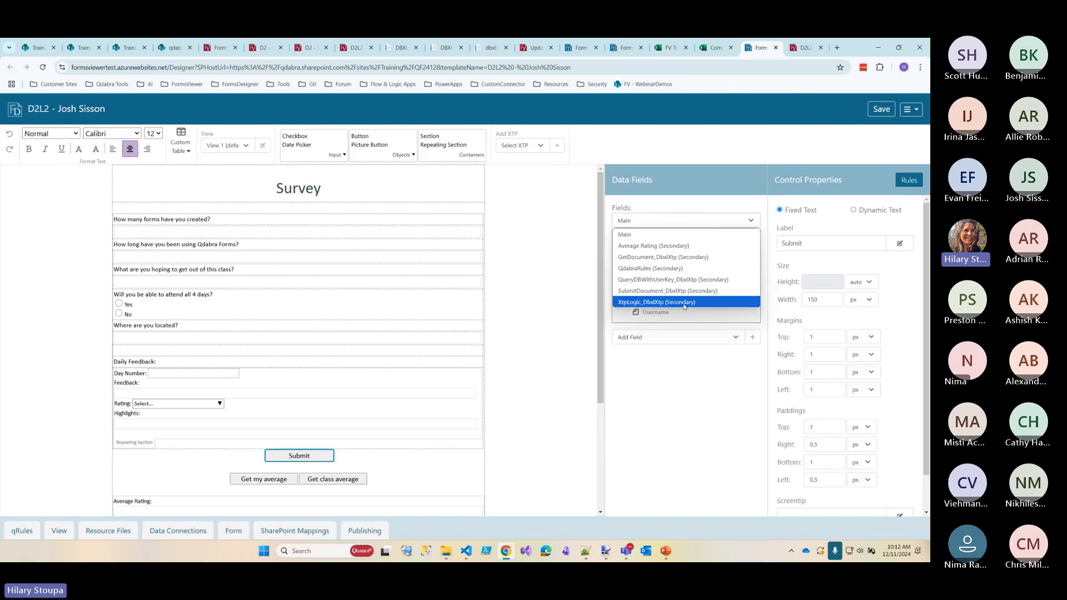
{"action": "left_click", "coordinate": [663, 302]}
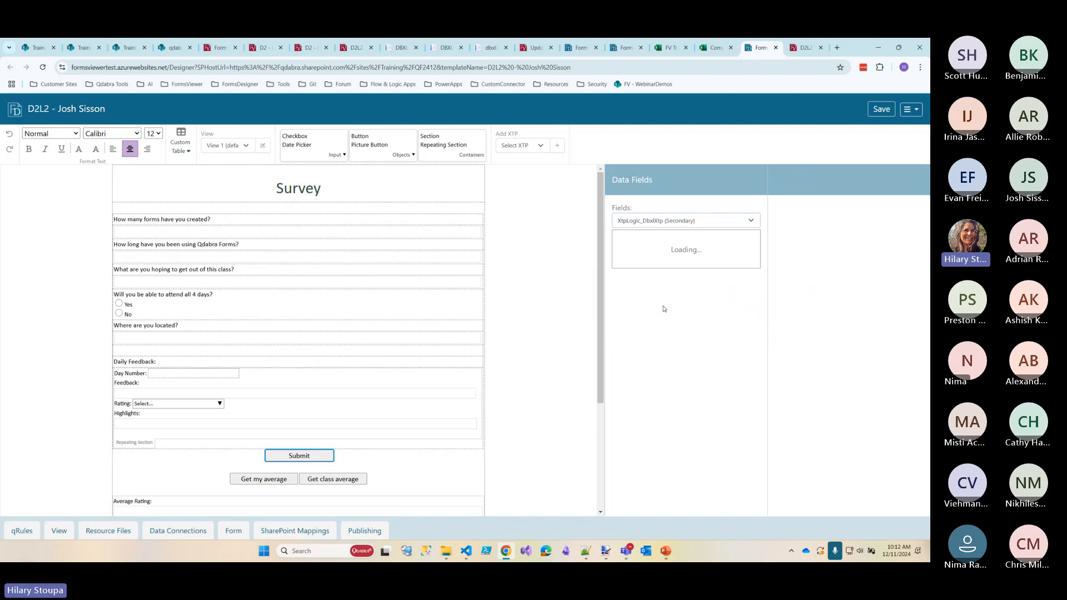
{"action": "left_click", "coordinate": [658, 332]}
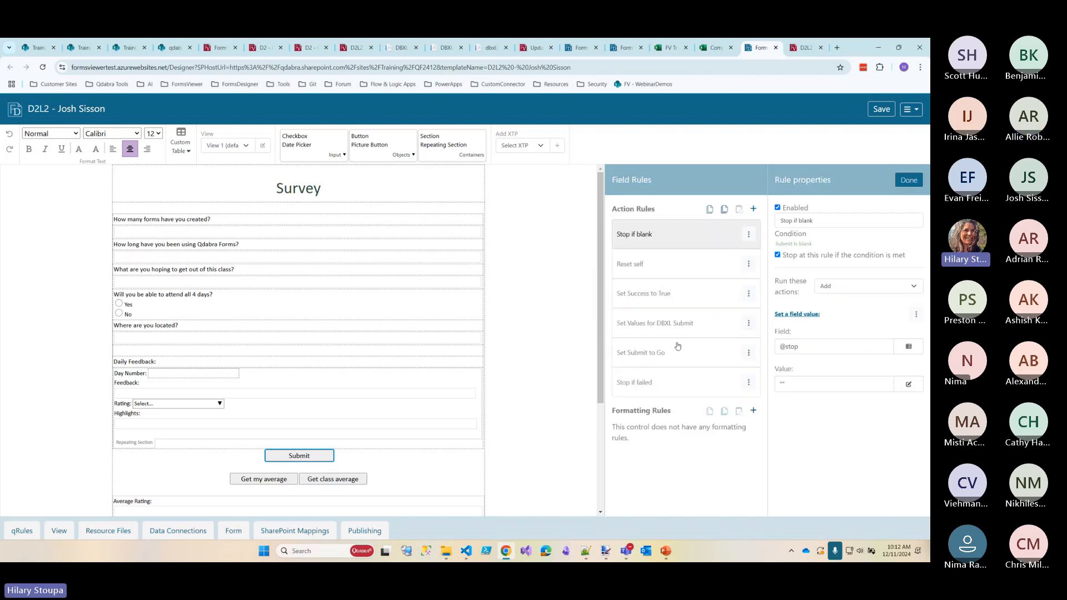
{"action": "left_click", "coordinate": [727, 358]}
{"action": "left_click_drag", "start_coordinate": [870, 222], "coordinate": [739, 210]}
{"action": "type", "text": "D"}
{"action": "key", "text": "BackSpace"}
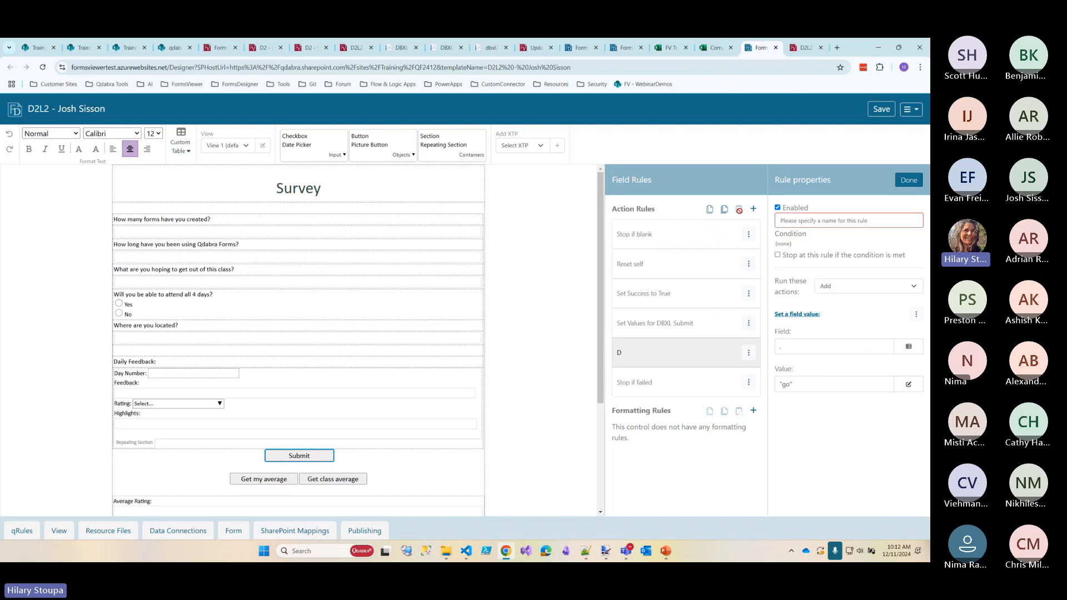
{"action": "type", "text": "Submit To D"}
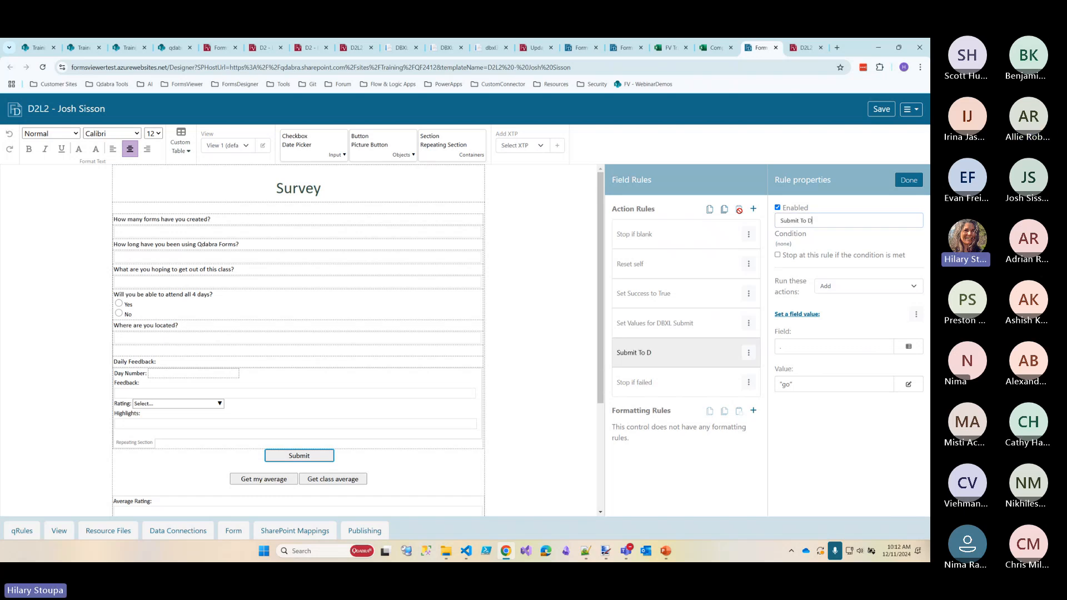
{"action": "type", "text": "BXL"}
Have the rule set tempCommand to the pasted SubmitToDbxl concat formula instead of 'go'.
{"action": "left_click", "coordinate": [909, 347]}
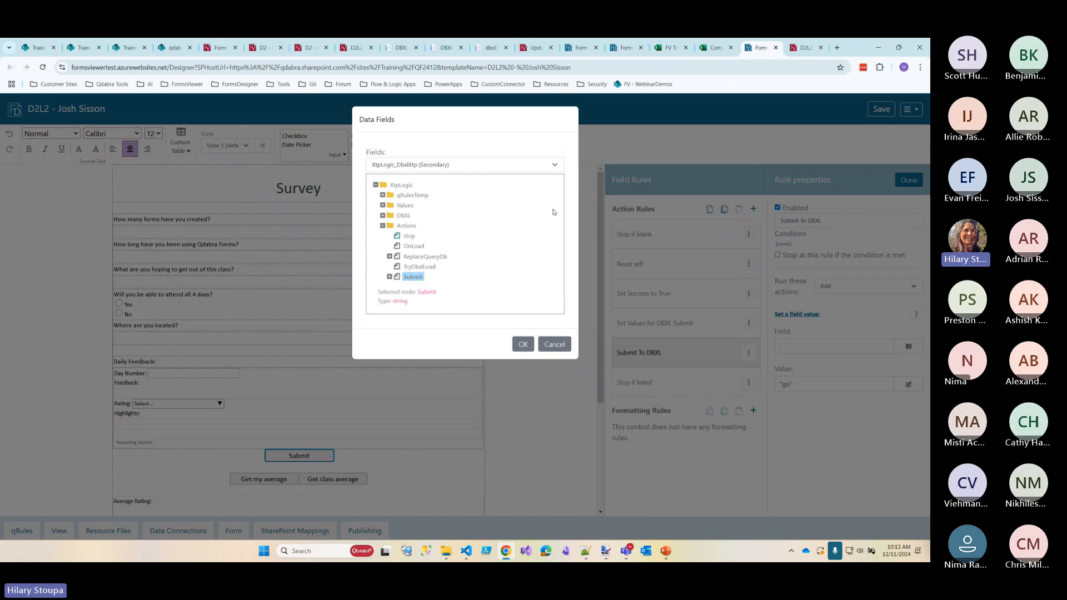
{"action": "left_click", "coordinate": [424, 205]}
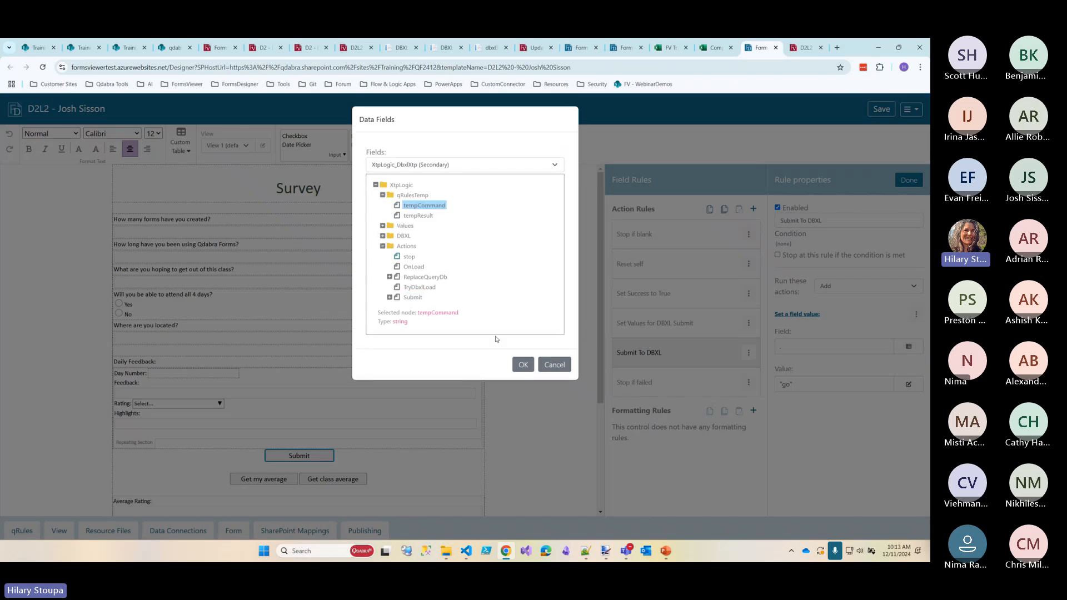
{"action": "left_click", "coordinate": [524, 366]}
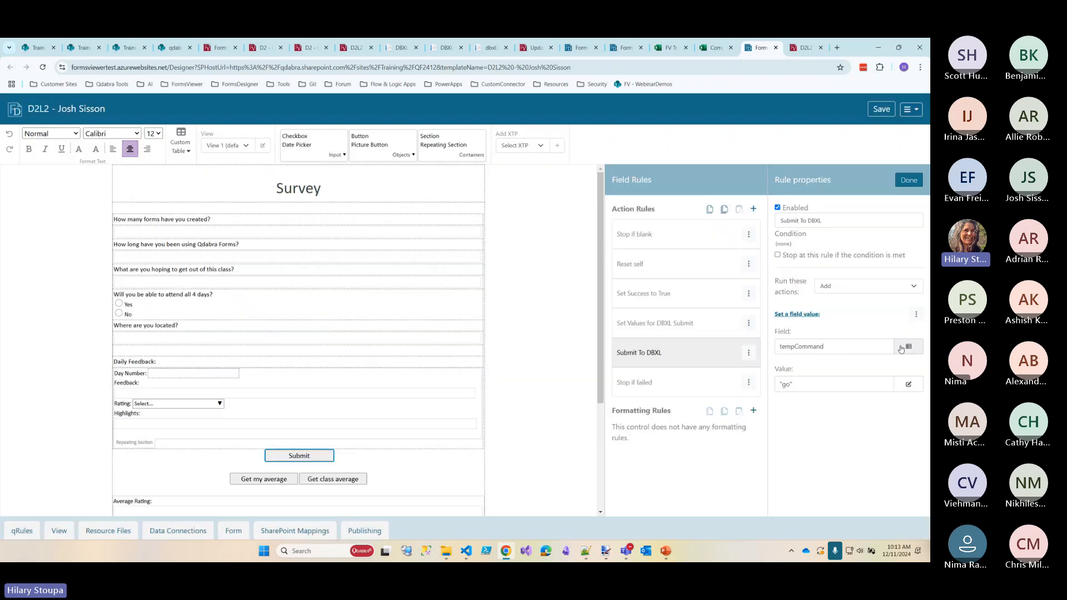
{"action": "left_click", "coordinate": [907, 384]}
{"action": "left_click_drag", "start_coordinate": [329, 145], "coordinate": [160, 132]}
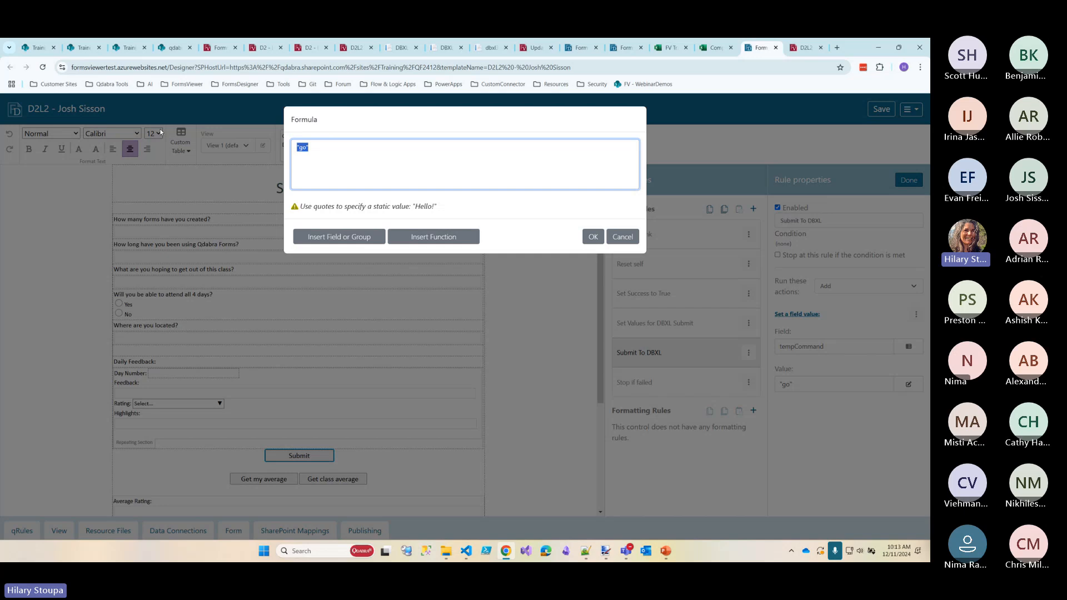
{"action": "key", "text": "super+v"}
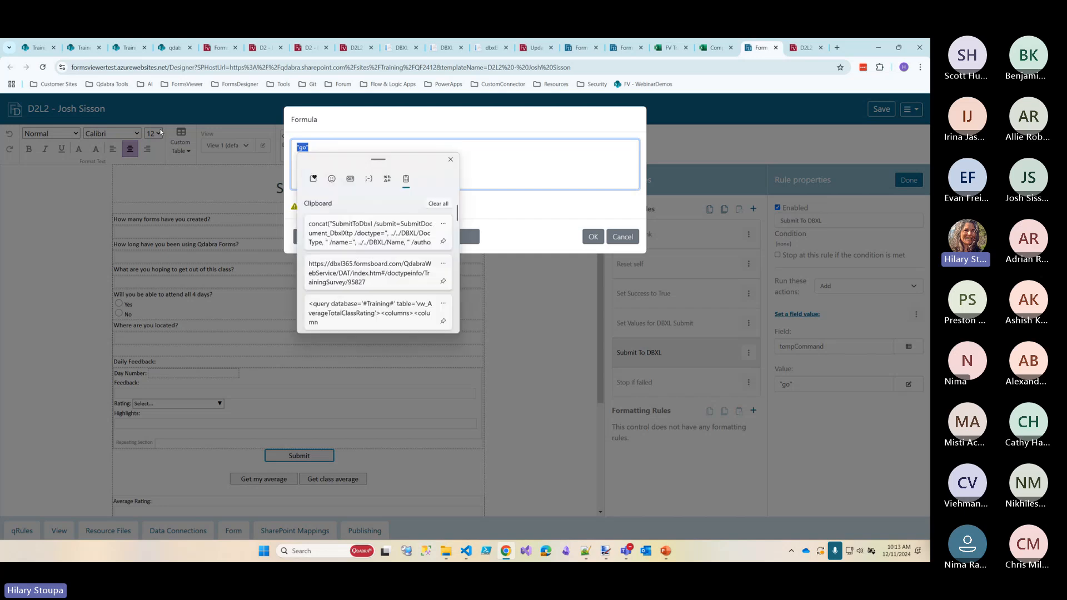
{"action": "left_click", "coordinate": [383, 228]}
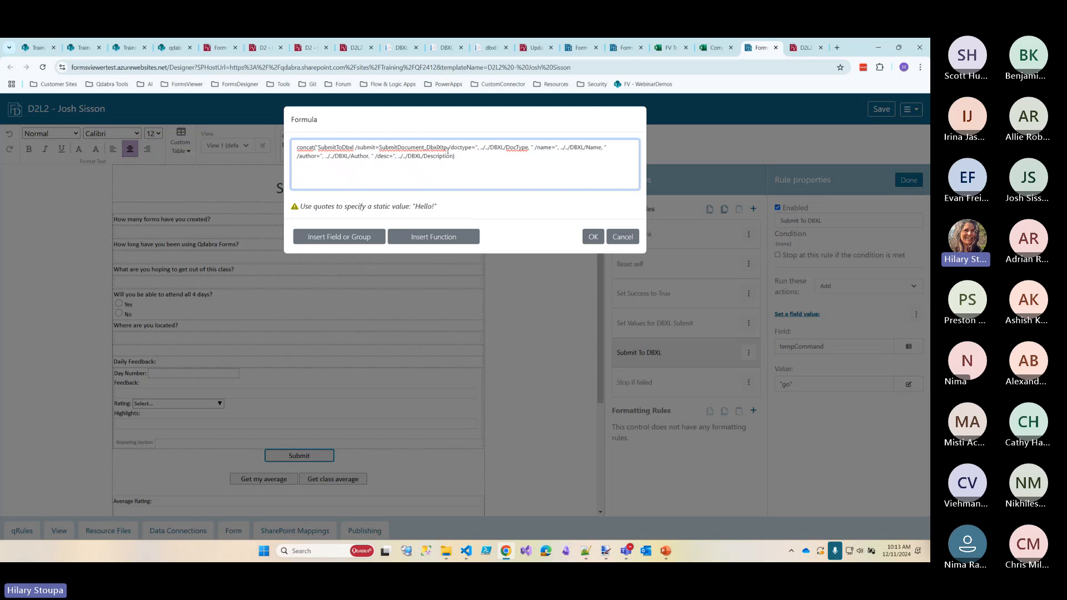
{"action": "left_click", "coordinate": [602, 241]}
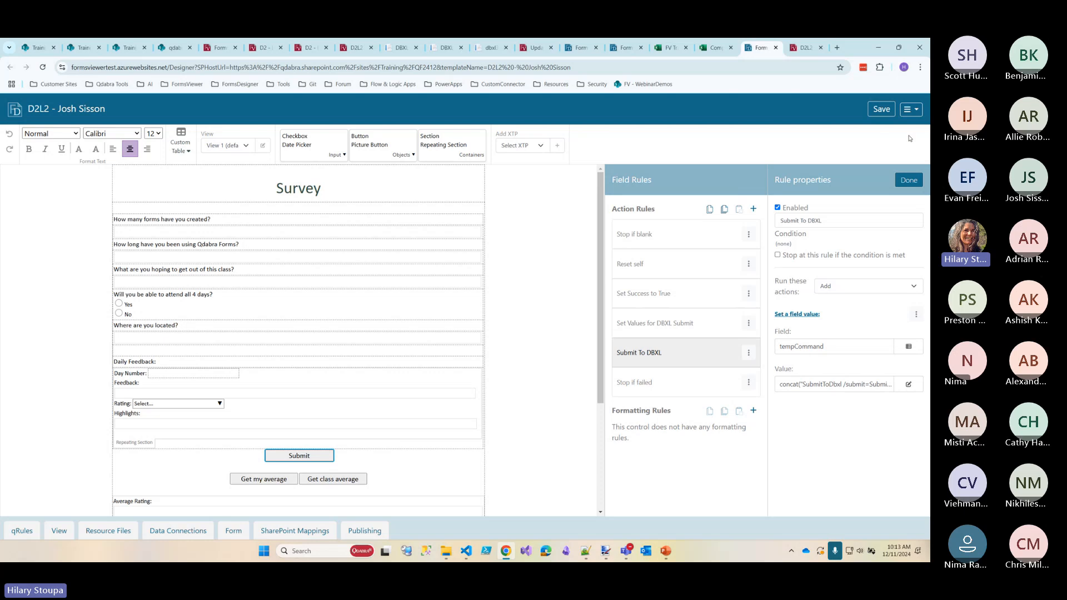
Save the template, then check the FormsViewer test tab and hide its developer tools.
{"action": "left_click", "coordinate": [889, 113]}
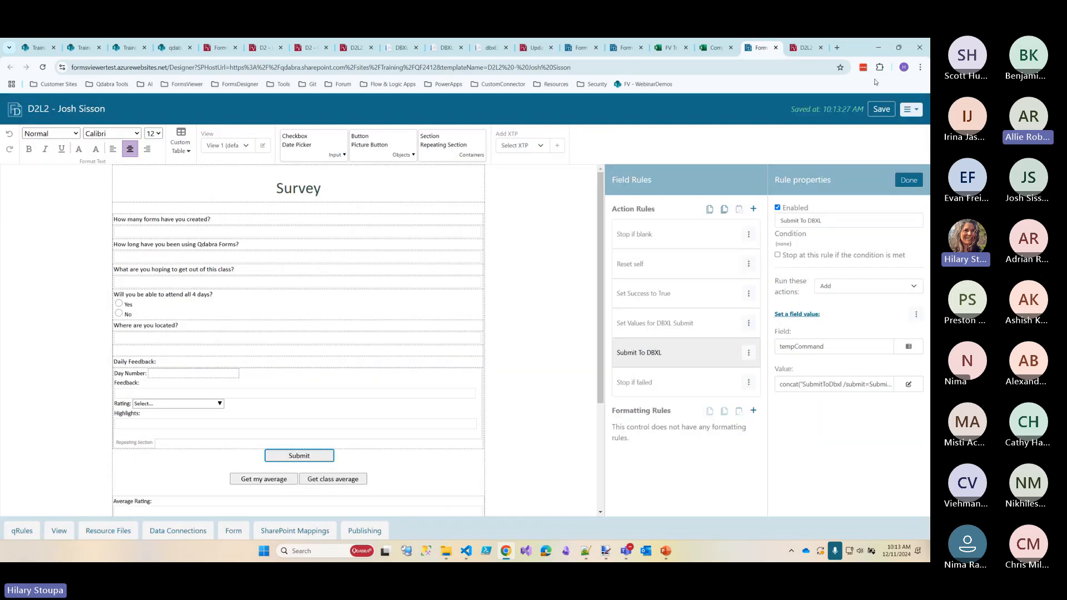
{"action": "left_click", "coordinate": [805, 48]}
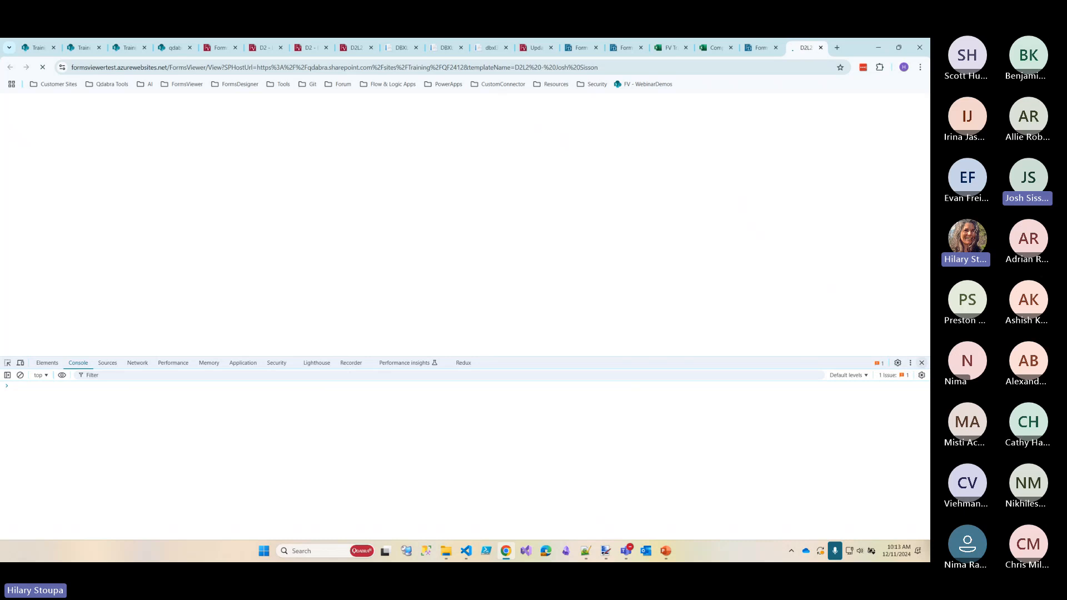
{"action": "left_click", "coordinate": [921, 363]}
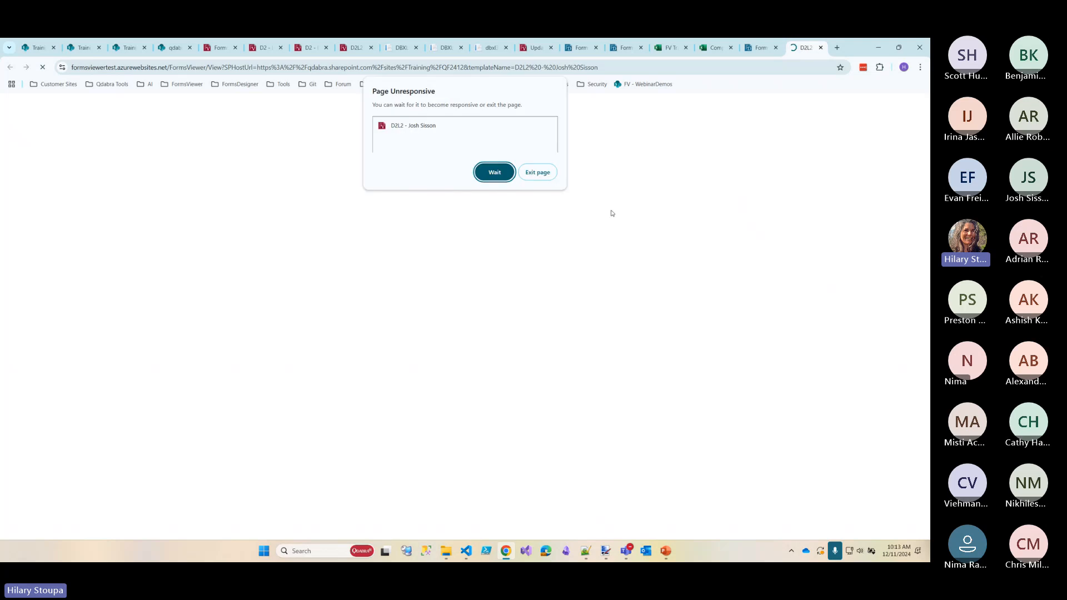
Close the crashed viewer tab and relaunch the Survey form in FormsViewer.
{"action": "left_click", "coordinate": [820, 47]}
{"action": "left_click", "coordinate": [911, 109]}
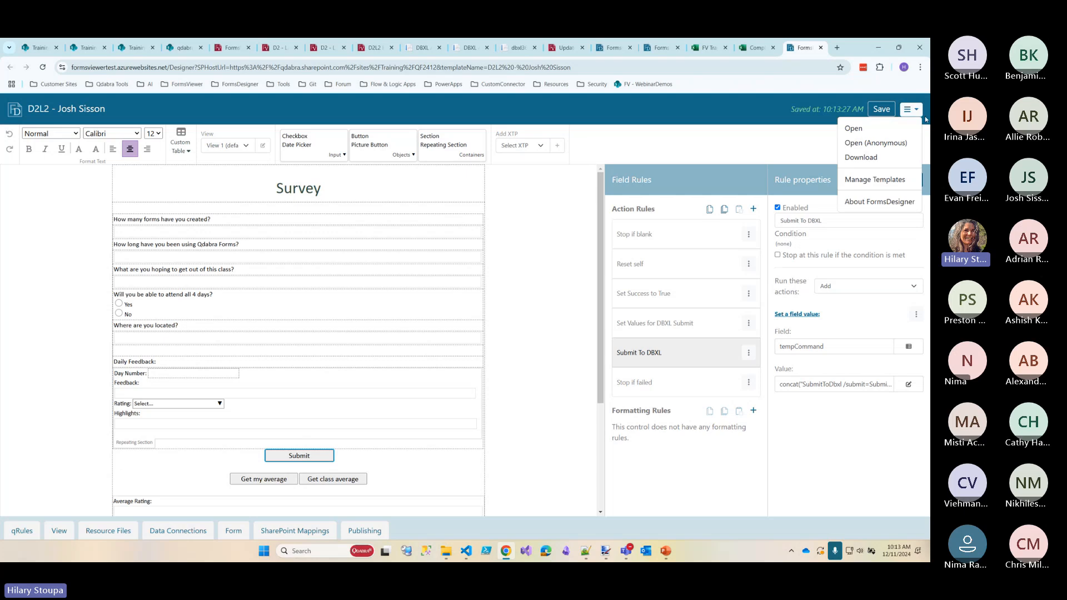
{"action": "left_click", "coordinate": [854, 131]}
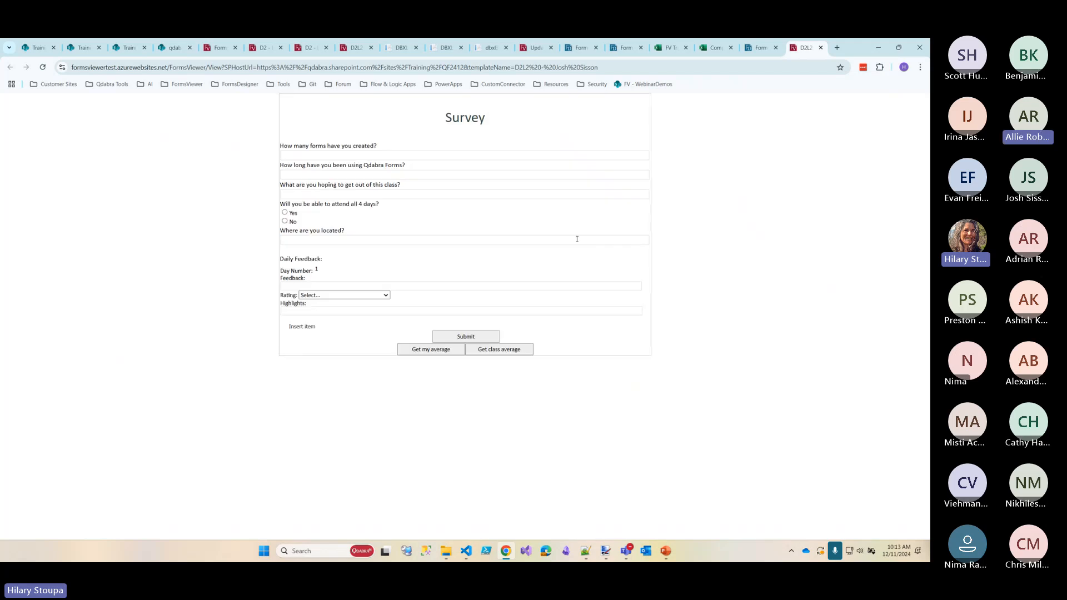
Answer every survey question with test values of 1, choosing Yes for attending all 4 days.
{"action": "left_click", "coordinate": [430, 158]}
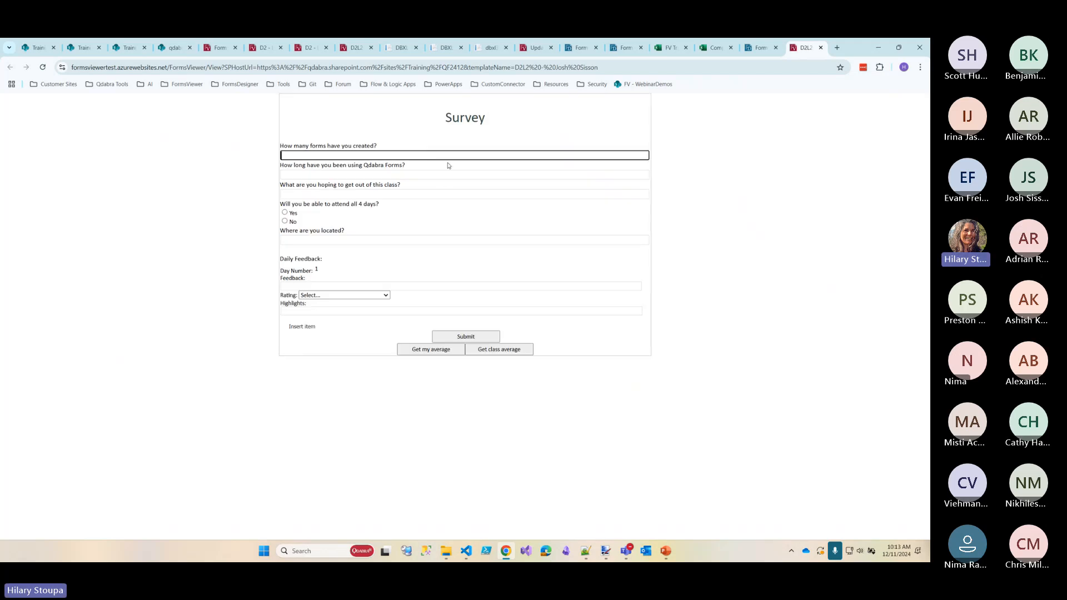
{"action": "type", "text": "1"}
{"action": "key", "text": "Tab"}
{"action": "type", "text": "2"}
{"action": "left_click", "coordinate": [430, 194]}
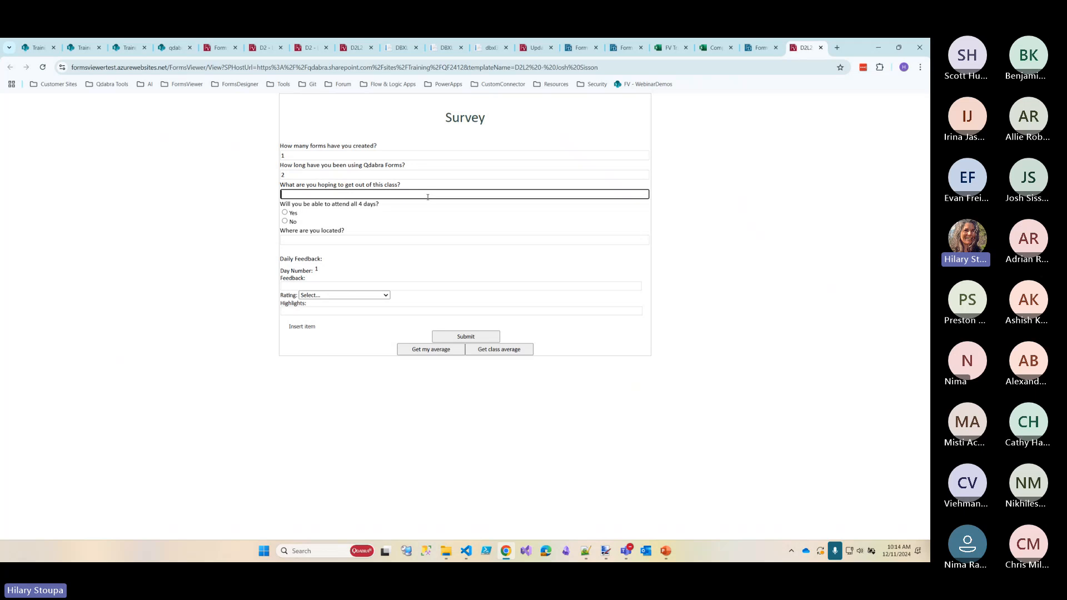
{"action": "type", "text": "1"}
{"action": "left_click", "coordinate": [284, 212]}
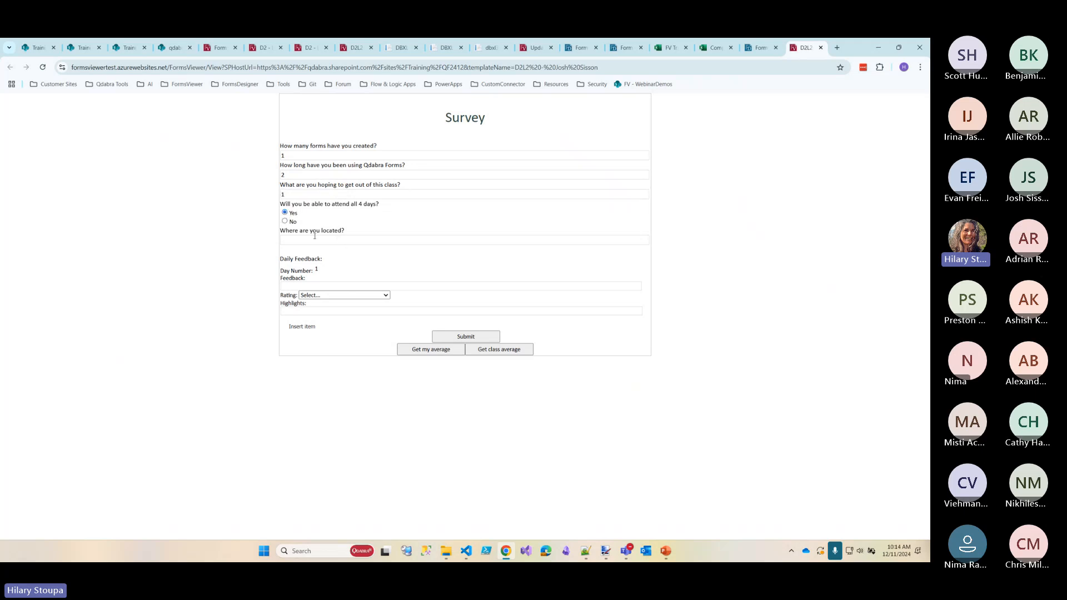
{"action": "left_click", "coordinate": [337, 240]}
{"action": "type", "text": "1"}
{"action": "left_click", "coordinate": [326, 286]}
{"action": "type", "text": "1"}
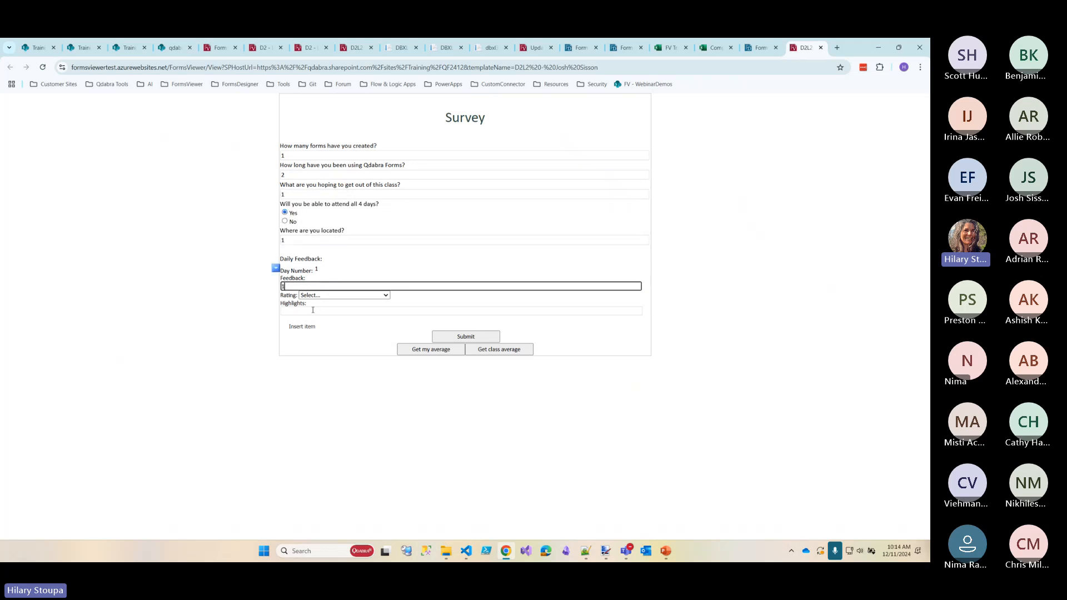
{"action": "left_click", "coordinate": [313, 310]}
{"action": "type", "text": "1"}
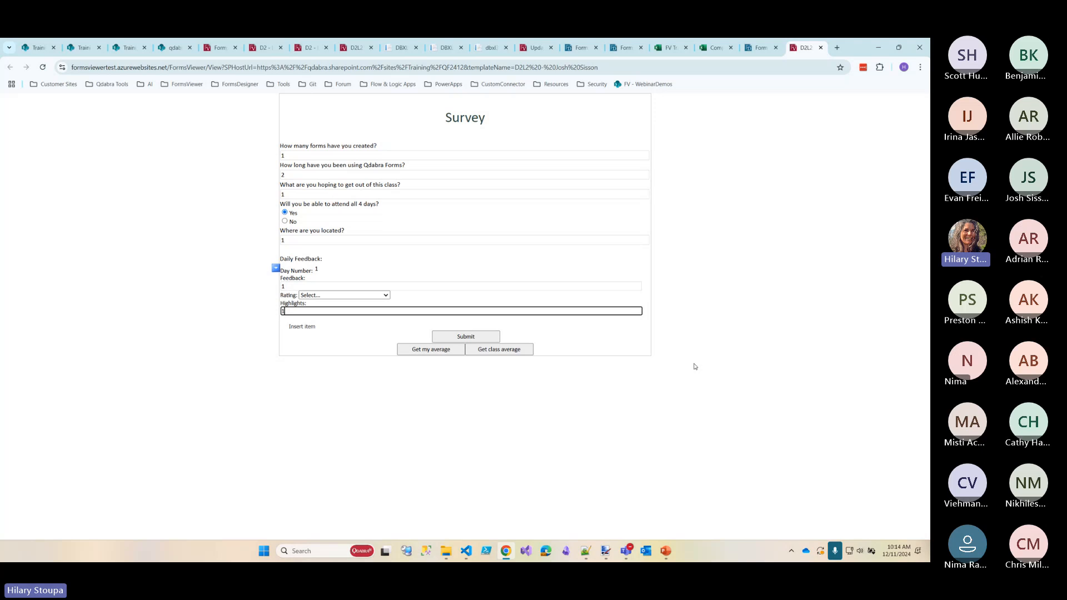
{"action": "left_click", "coordinate": [665, 442]}
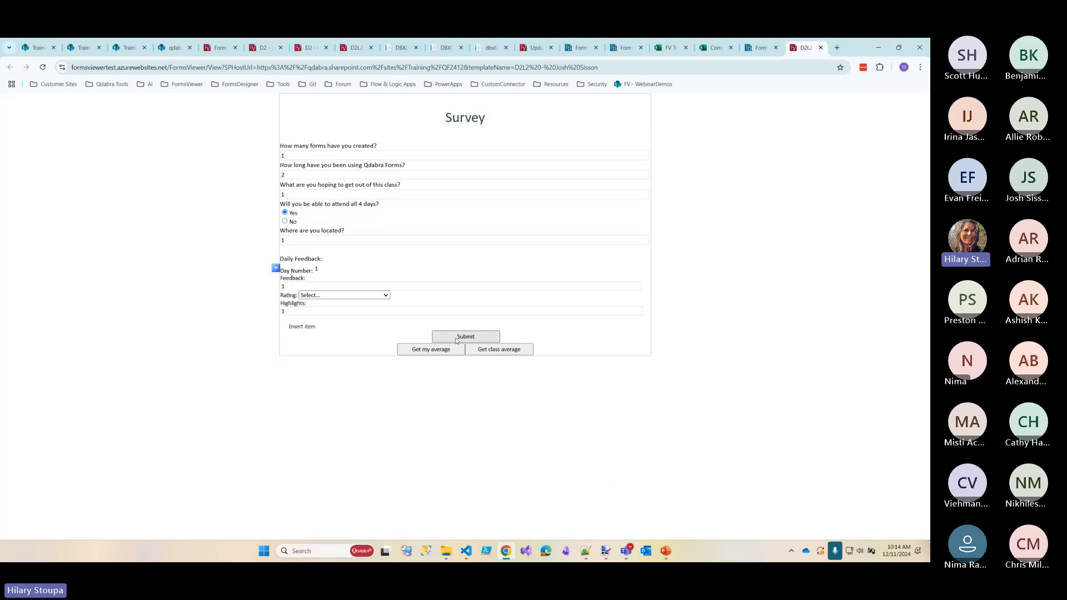
With the Network panel open, submit the survey, inspect the SubmitDocument payload, and return to the designer.
{"action": "right_click", "coordinate": [778, 315]}
{"action": "left_click", "coordinate": [806, 306]}
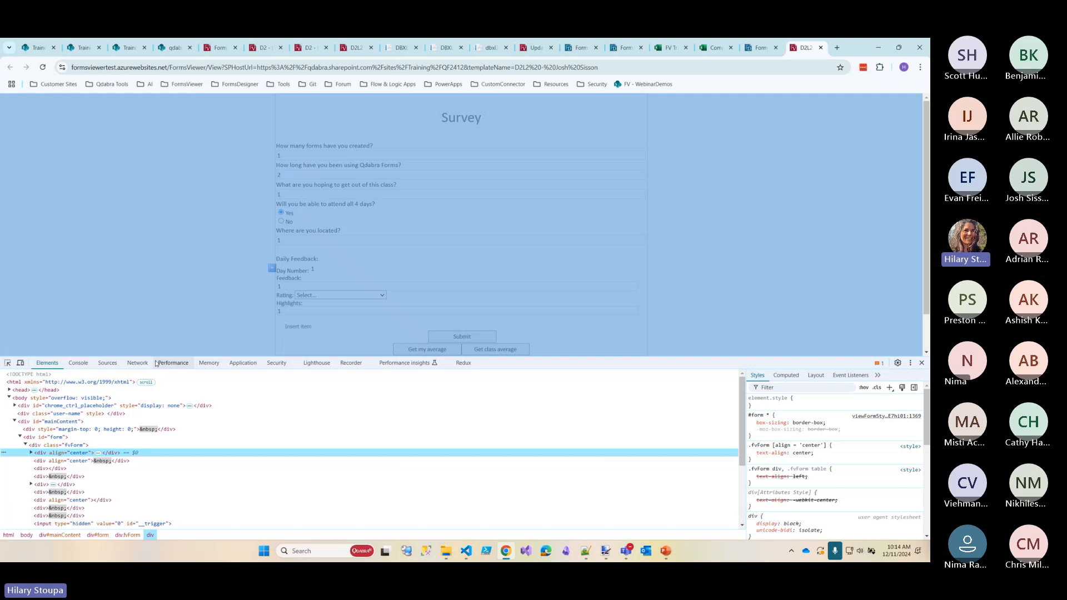
{"action": "left_click", "coordinate": [137, 362]}
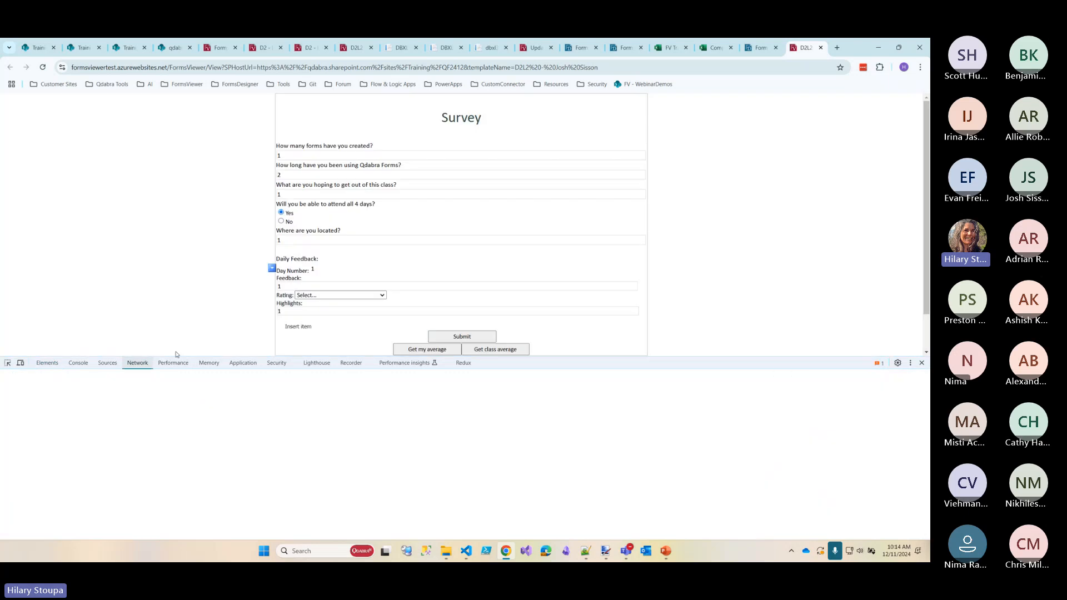
{"action": "scroll", "coordinate": [761, 281], "scroll_direction": "down", "scroll_amount": 1}
{"action": "left_click", "coordinate": [474, 324]}
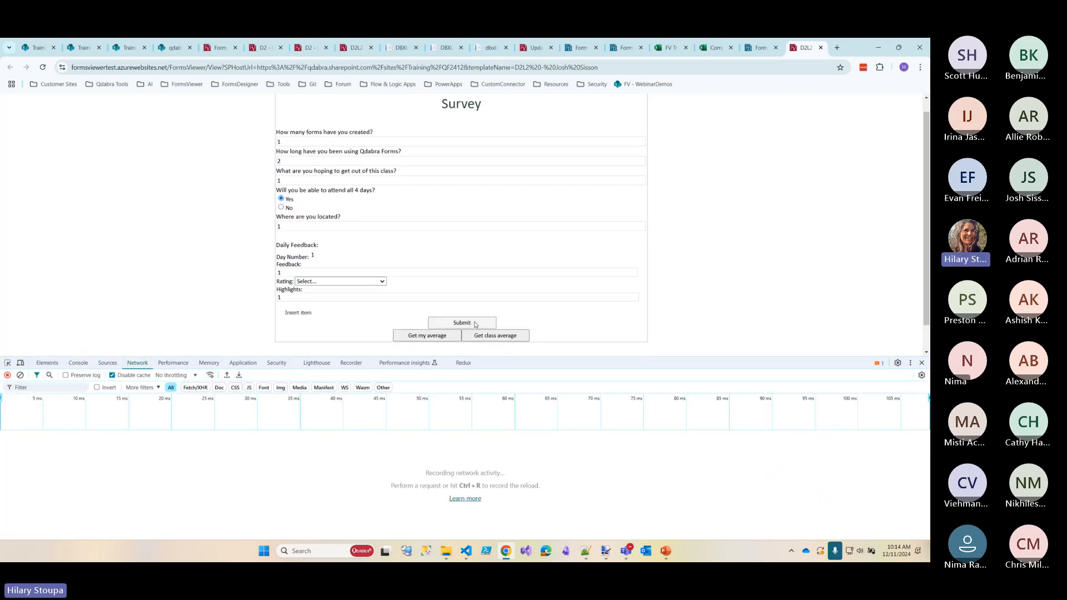
{"action": "left_click", "coordinate": [135, 449]}
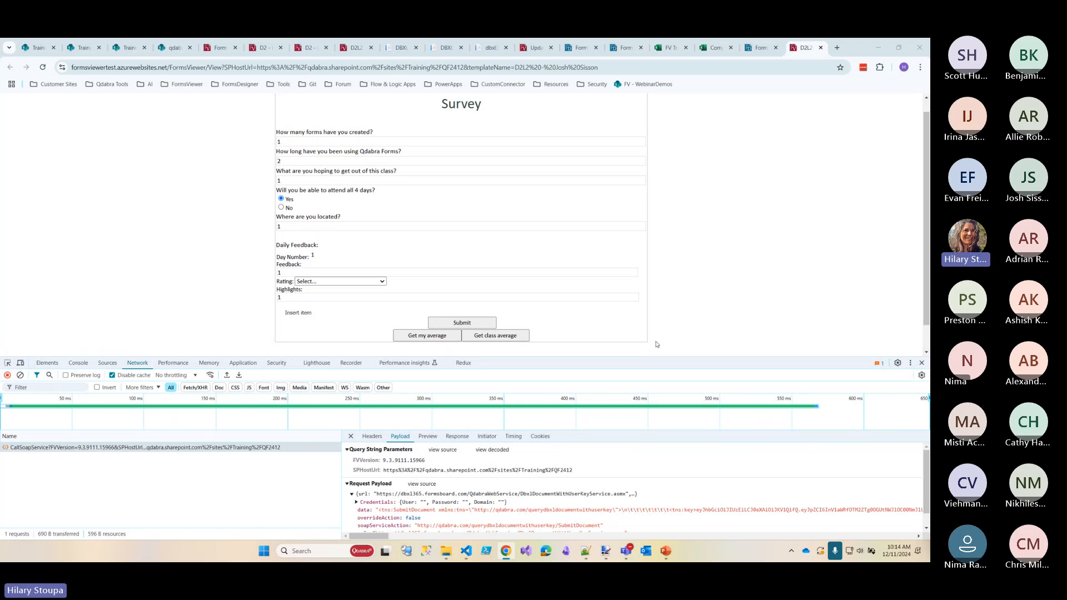
{"action": "left_click", "coordinate": [760, 47]}
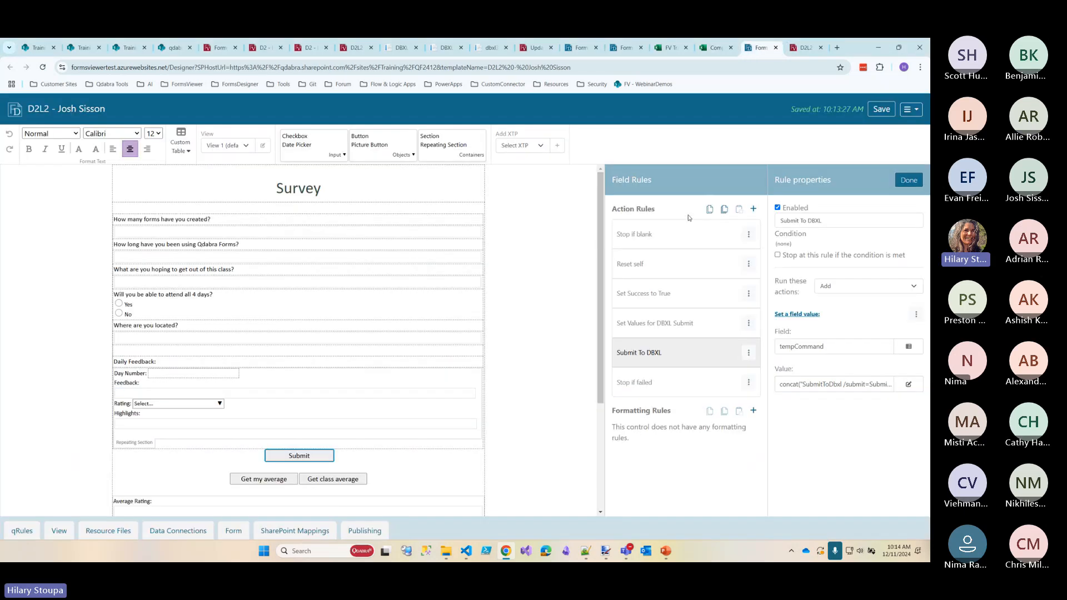
Fix the QdabraRules username rule's name from 'Set User Nam' to 'Set User Name' and review Rule 1.
{"action": "left_click", "coordinate": [157, 233]}
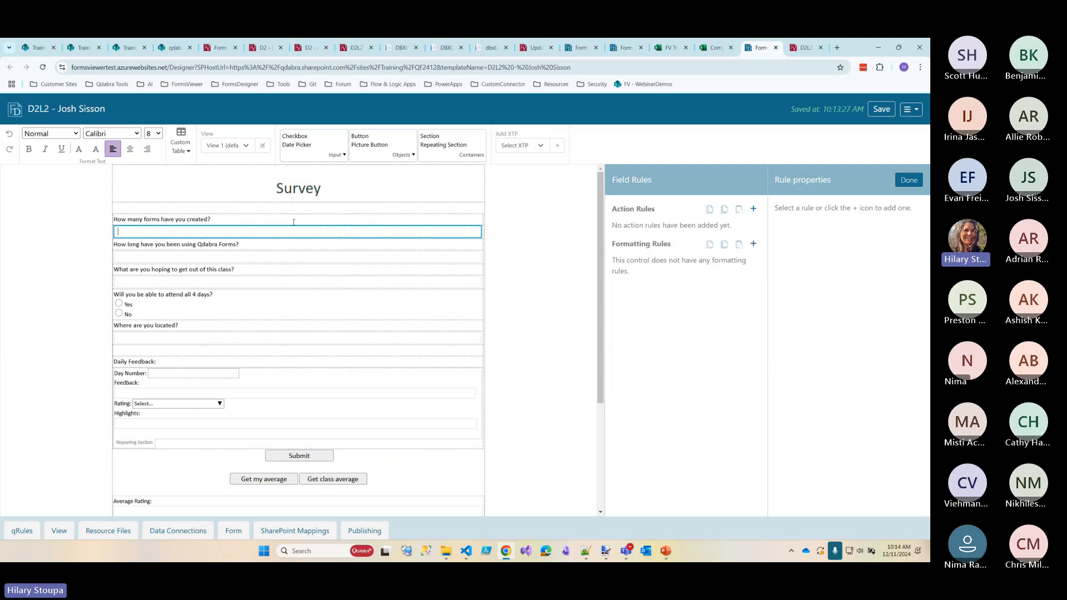
{"action": "left_click", "coordinate": [908, 180]}
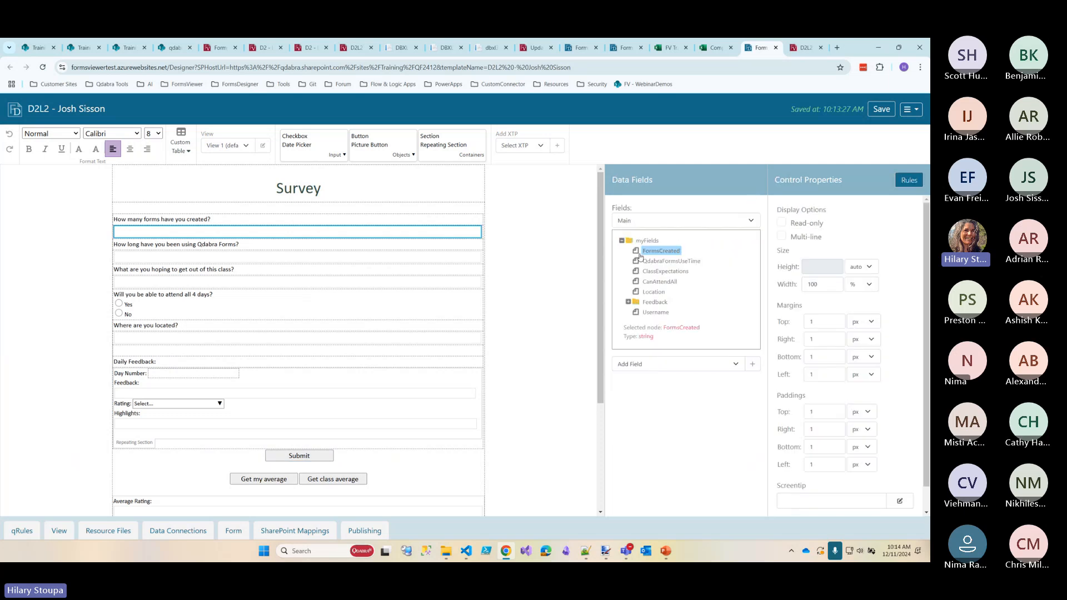
{"action": "left_click", "coordinate": [652, 222]}
{"action": "left_click", "coordinate": [650, 269]}
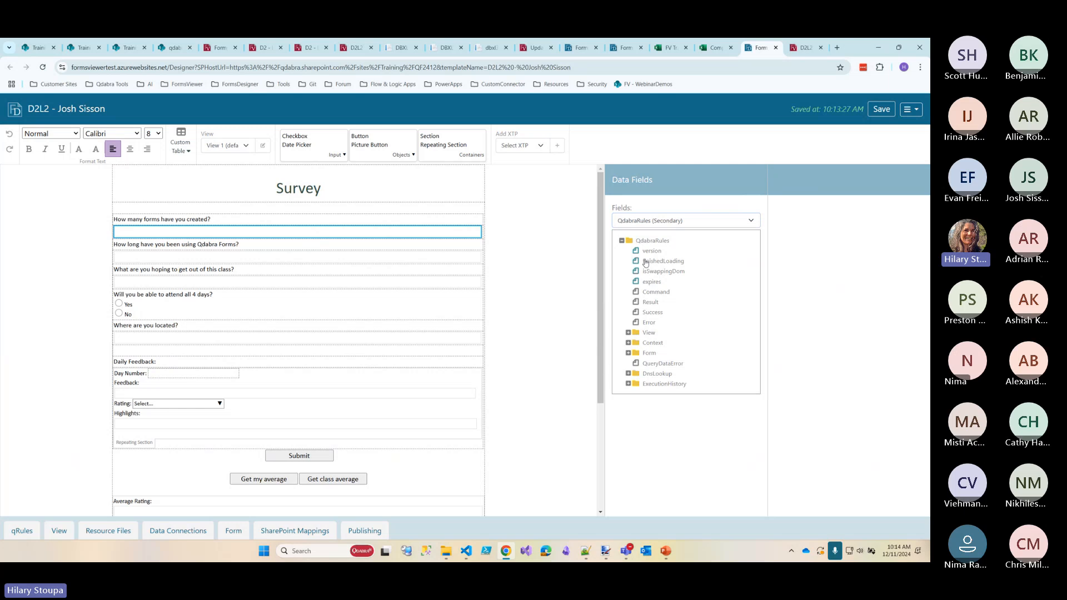
{"action": "left_click", "coordinate": [689, 266]}
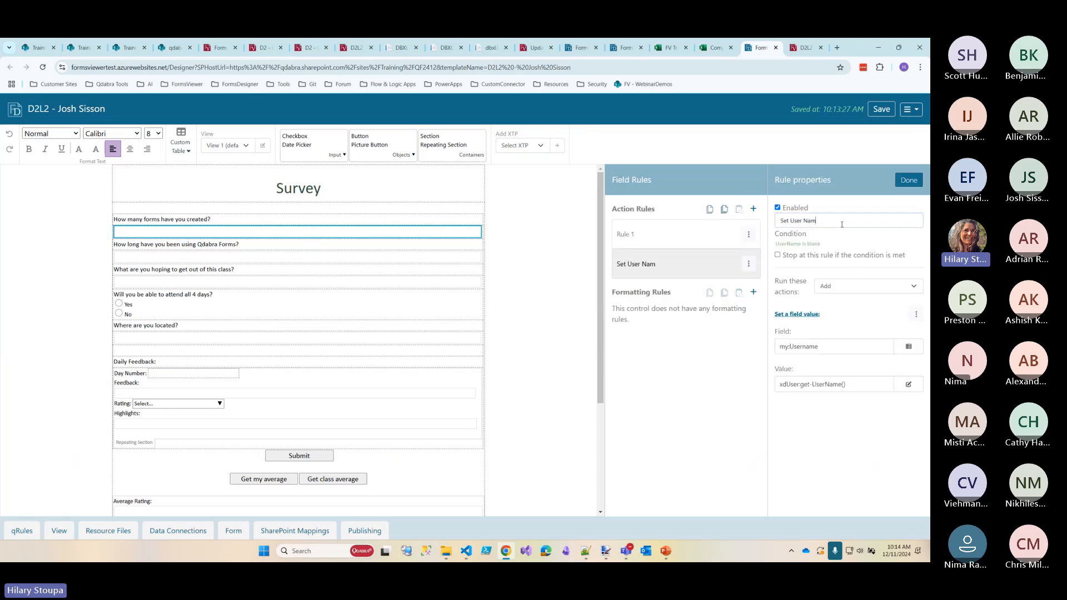
{"action": "type", "text": "e"}
{"action": "left_click", "coordinate": [694, 233]}
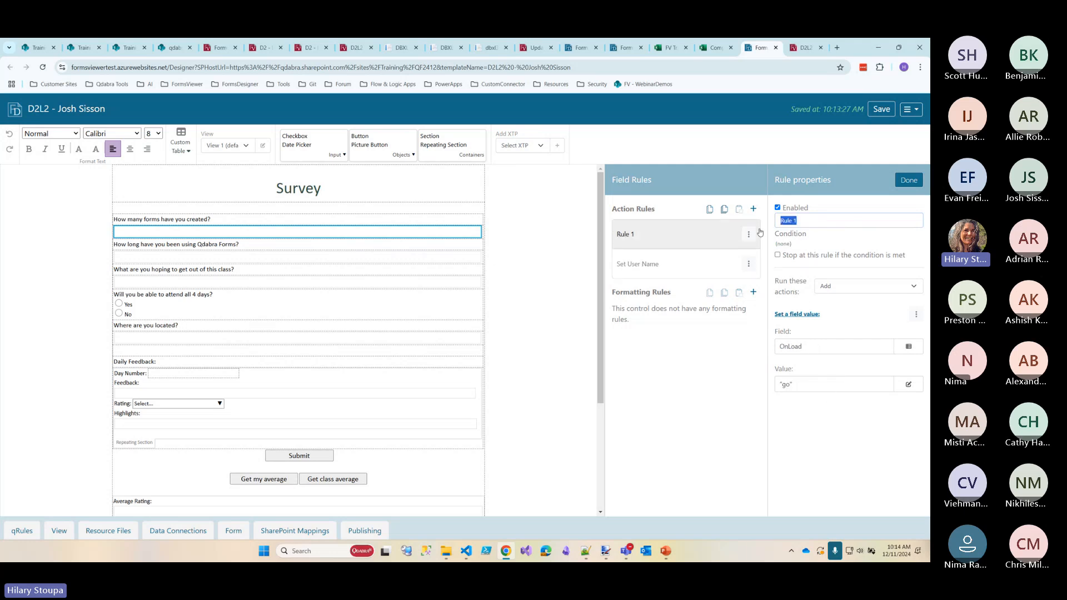
{"action": "left_click", "coordinate": [671, 265]}
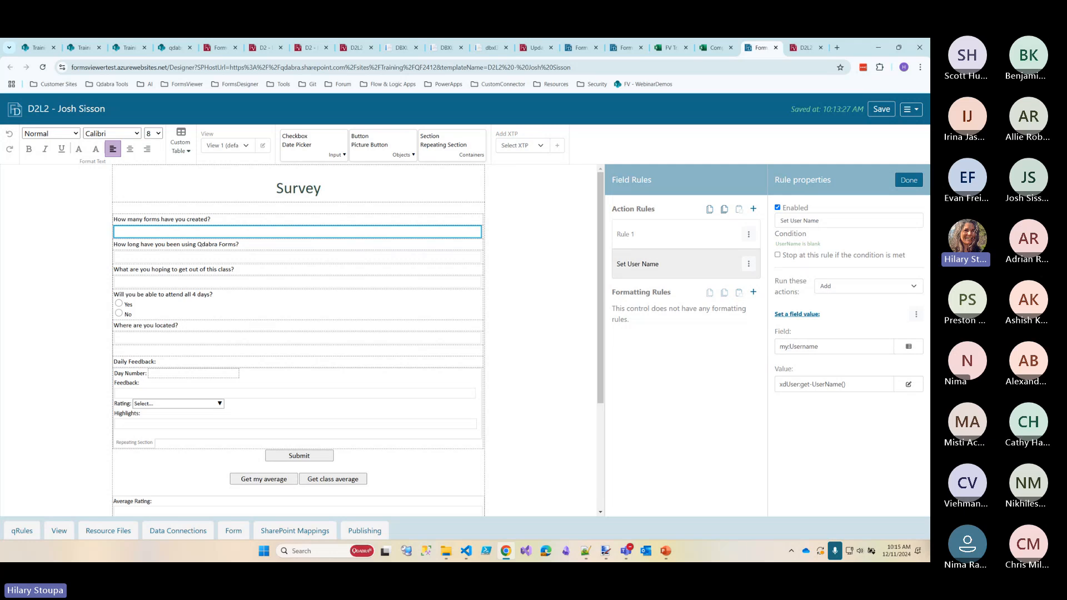
Rerun the SurveyResponses query in SSMS and check the new row's empty UserName before returning to Chrome.
{"action": "key", "text": "alt+Tab"}
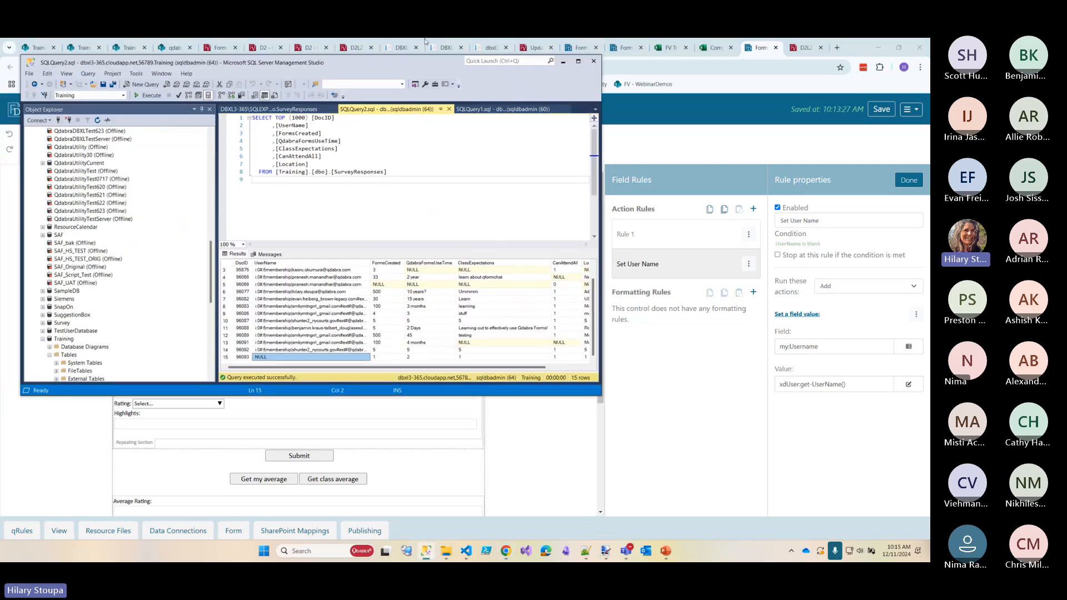
{"action": "left_click", "coordinate": [578, 61]}
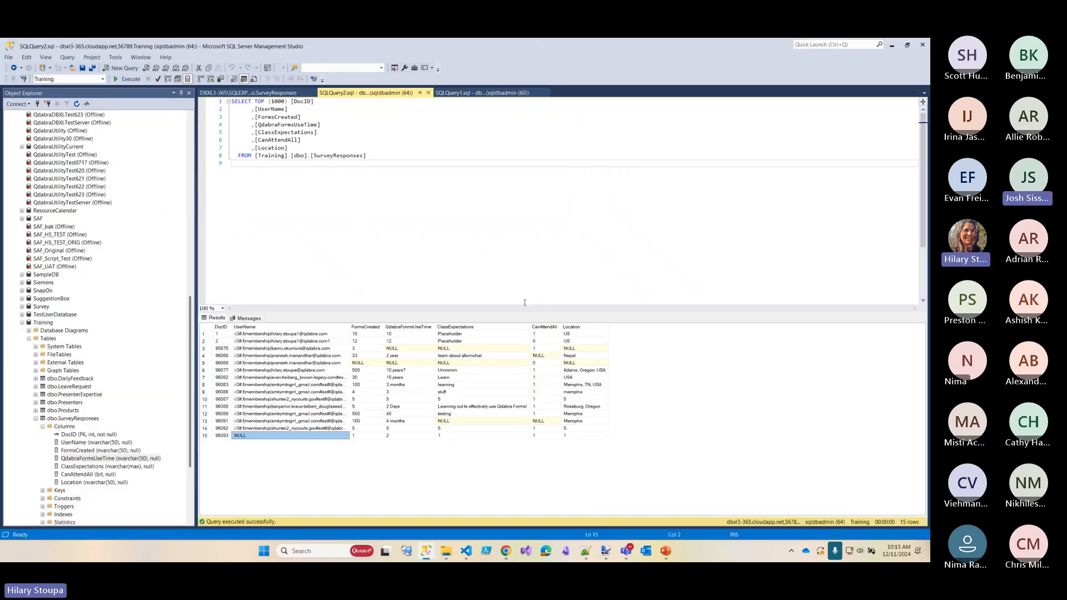
{"action": "left_click", "coordinate": [365, 223]}
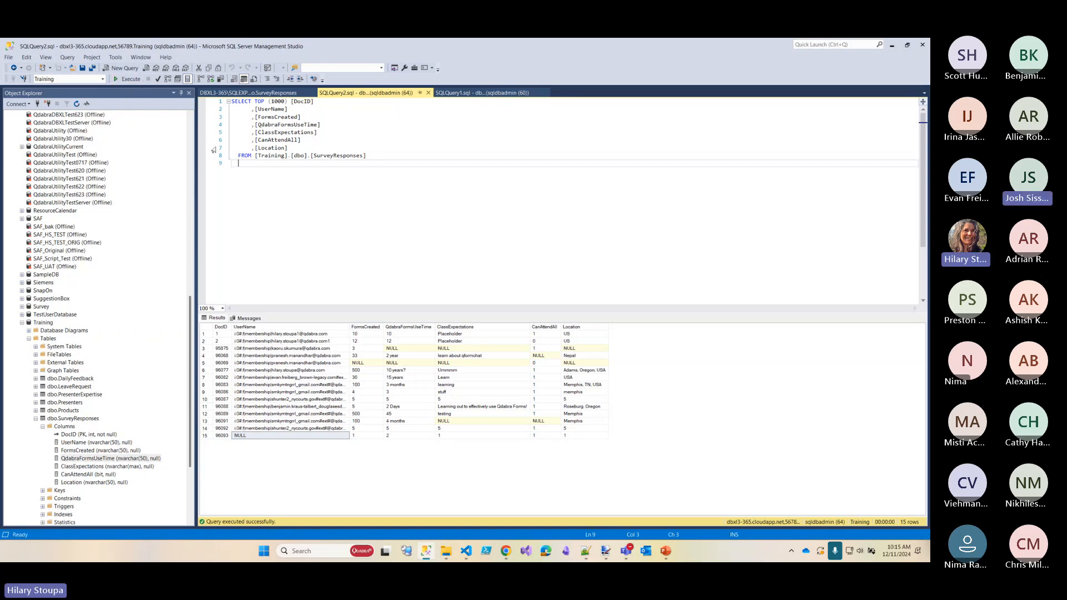
{"action": "left_click", "coordinate": [127, 79]}
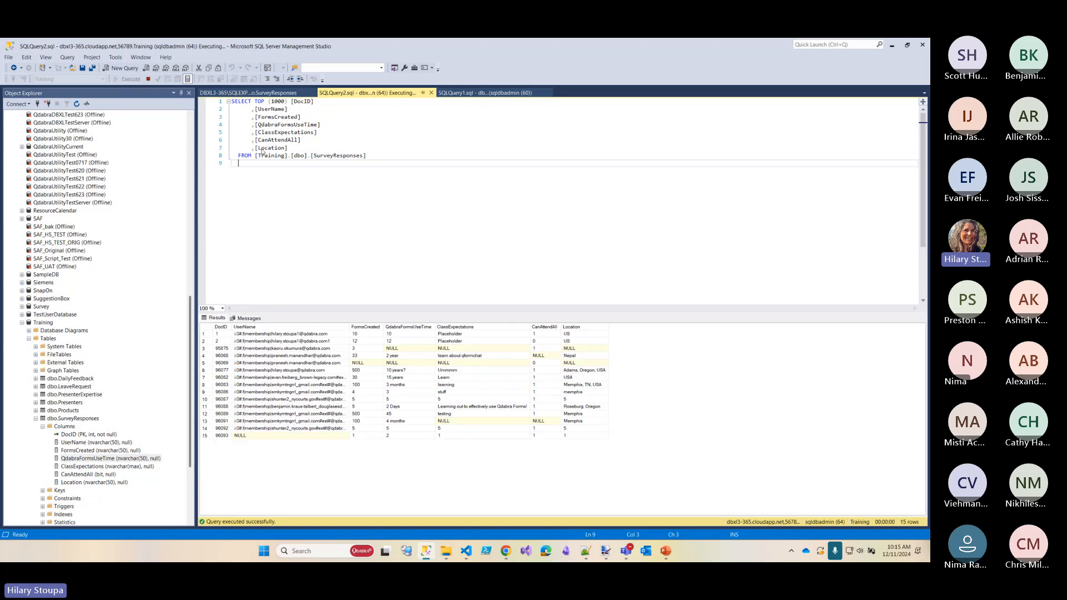
{"action": "left_click", "coordinate": [277, 436]}
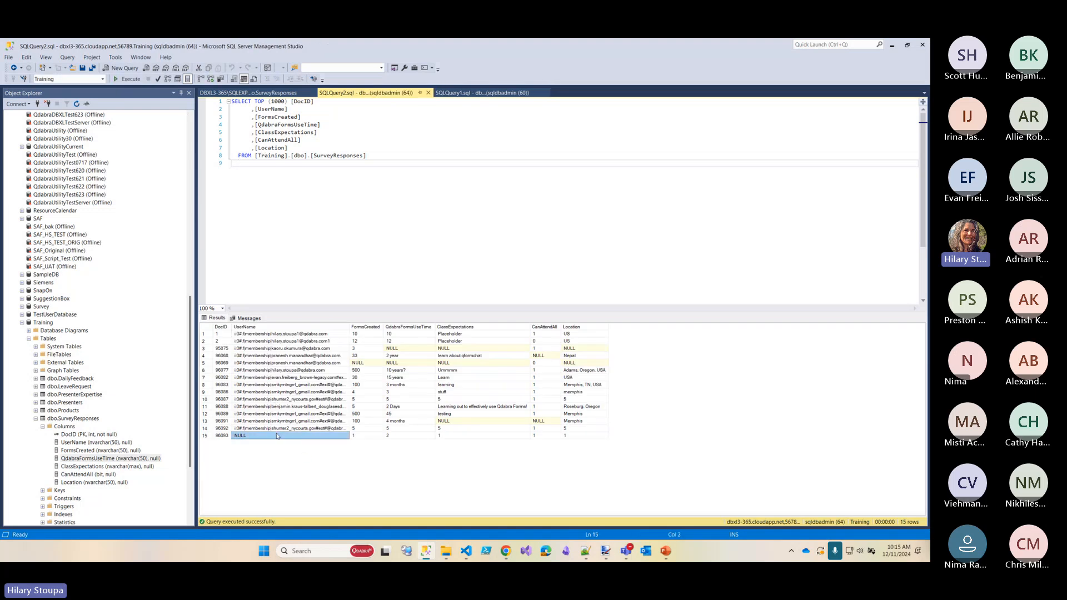
{"action": "left_click", "coordinate": [627, 557]}
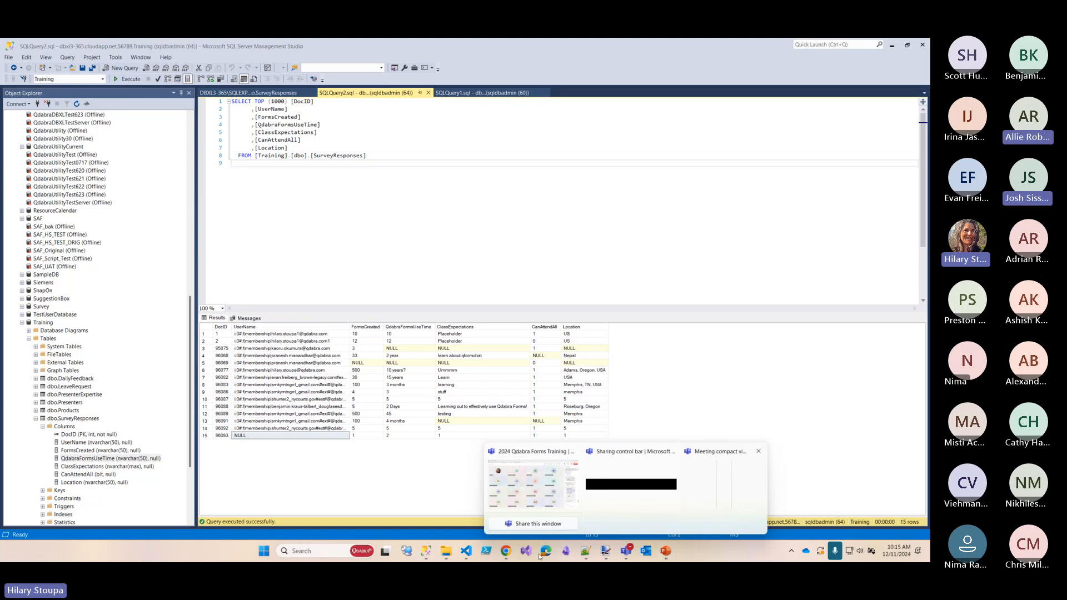
{"action": "left_click", "coordinate": [514, 556]}
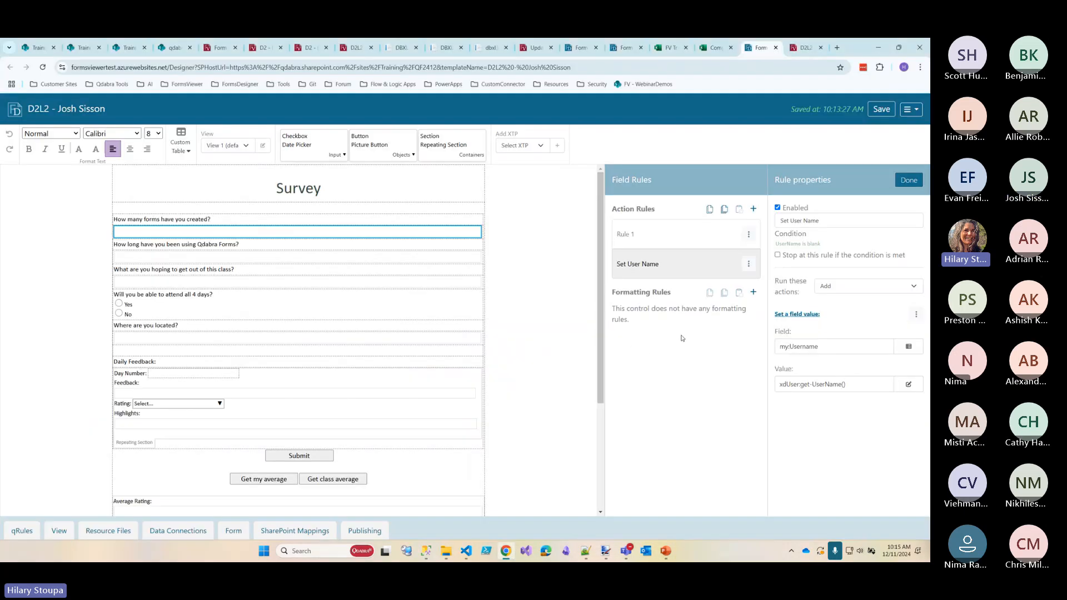
Close the form viewer and designer tabs and show the 'Lab 3: Copy and Paste Rules' slide.
{"action": "left_click", "coordinate": [807, 48]}
{"action": "left_click", "coordinate": [759, 311]}
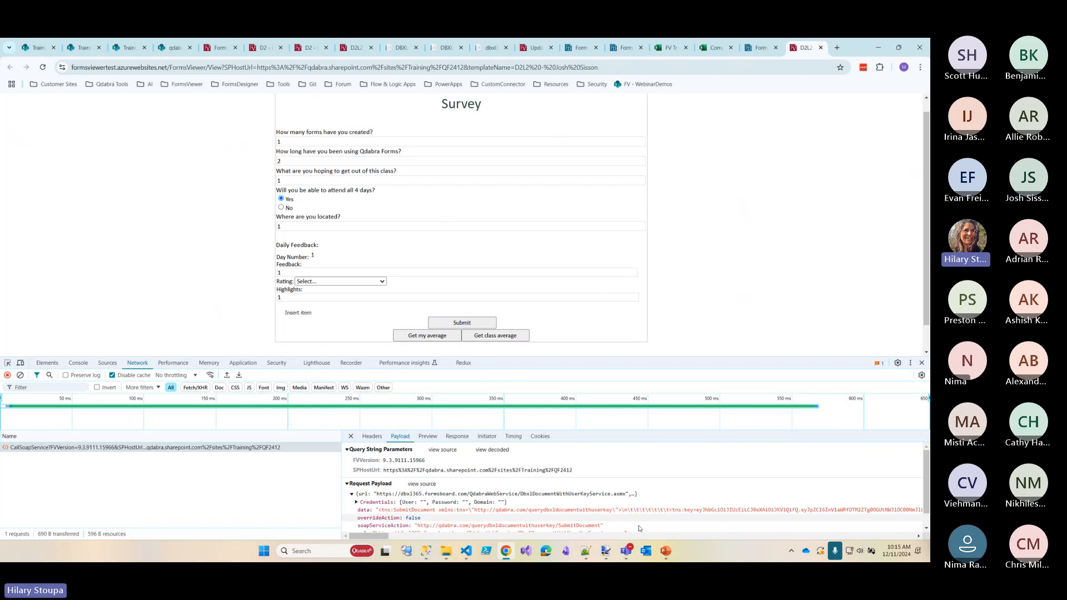
{"action": "left_click", "coordinate": [820, 48]}
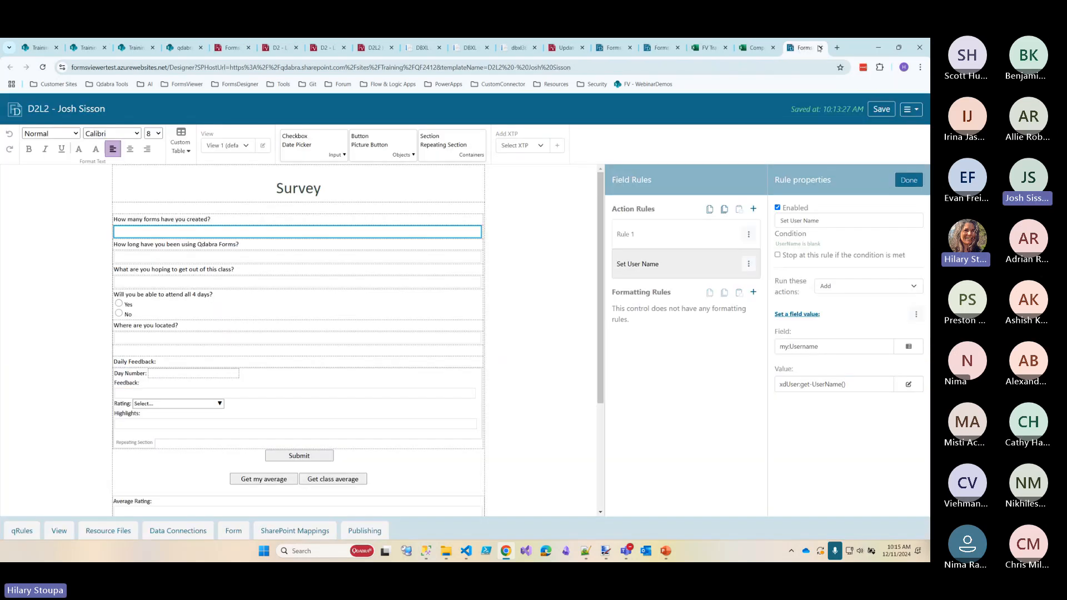
{"action": "left_click", "coordinate": [821, 47]}
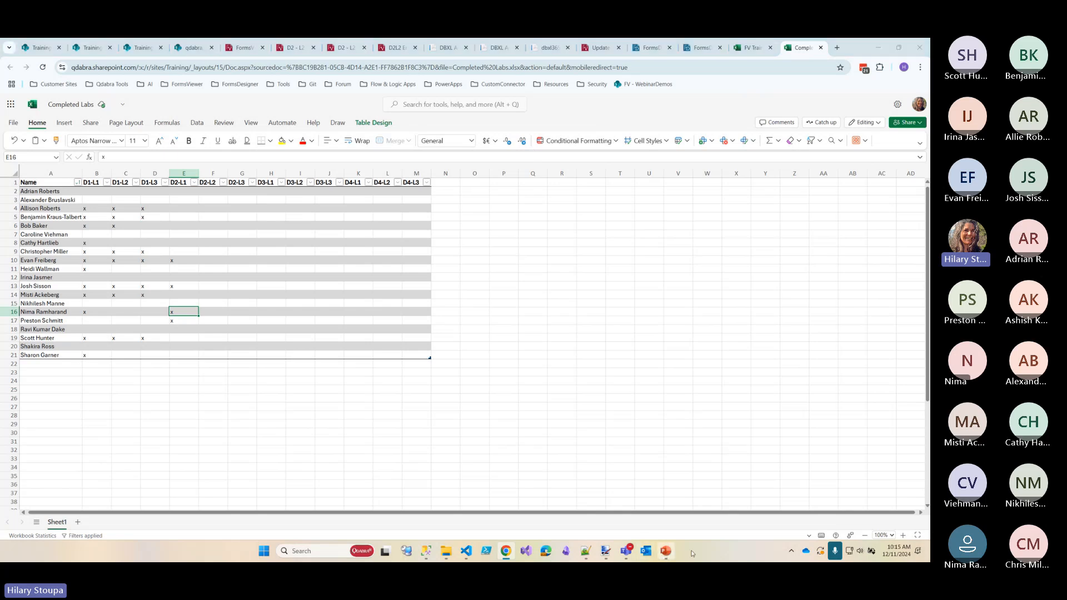
{"action": "left_click", "coordinate": [666, 552]}
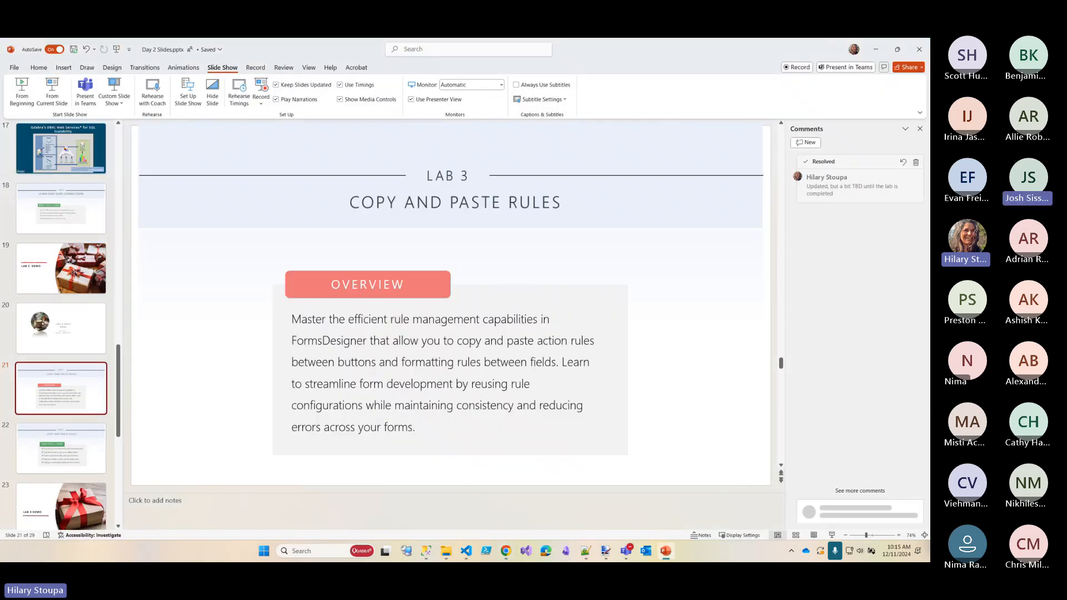
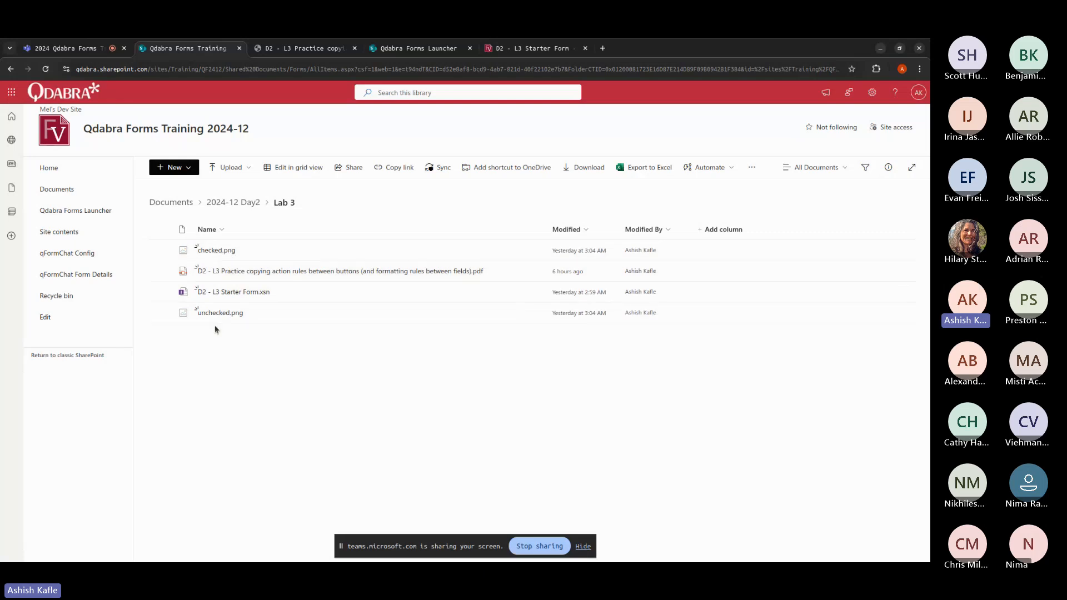
Launch FormsViewer in a new tab from the Qdabra Forms Launcher page, then return to the Lab 3 library.
{"action": "mouse_move", "coordinate": [263, 293]}
{"action": "left_click", "coordinate": [305, 42]}
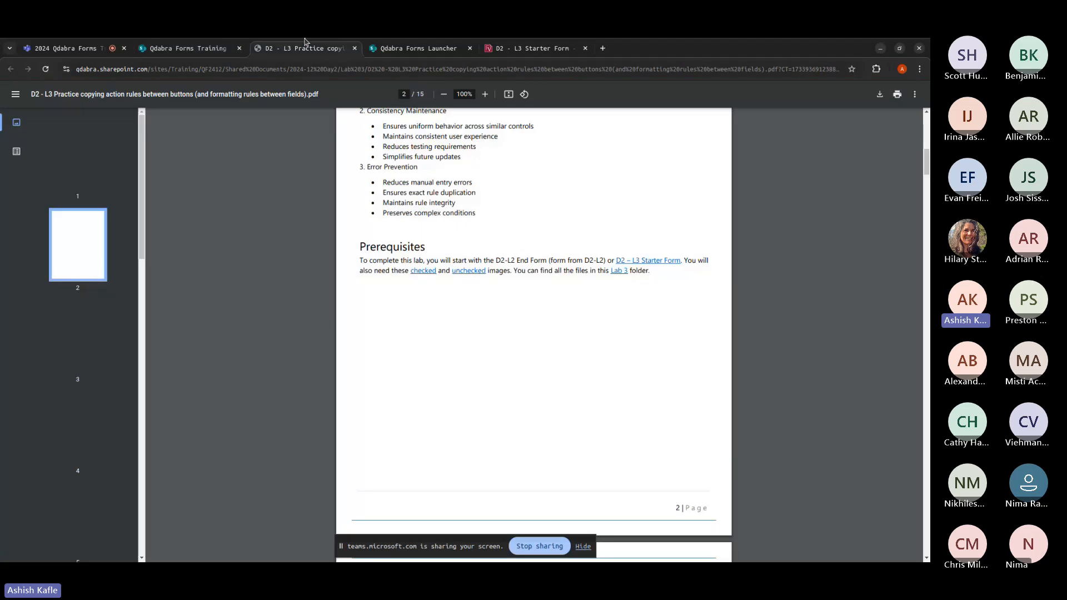
{"action": "left_click", "coordinate": [443, 42]}
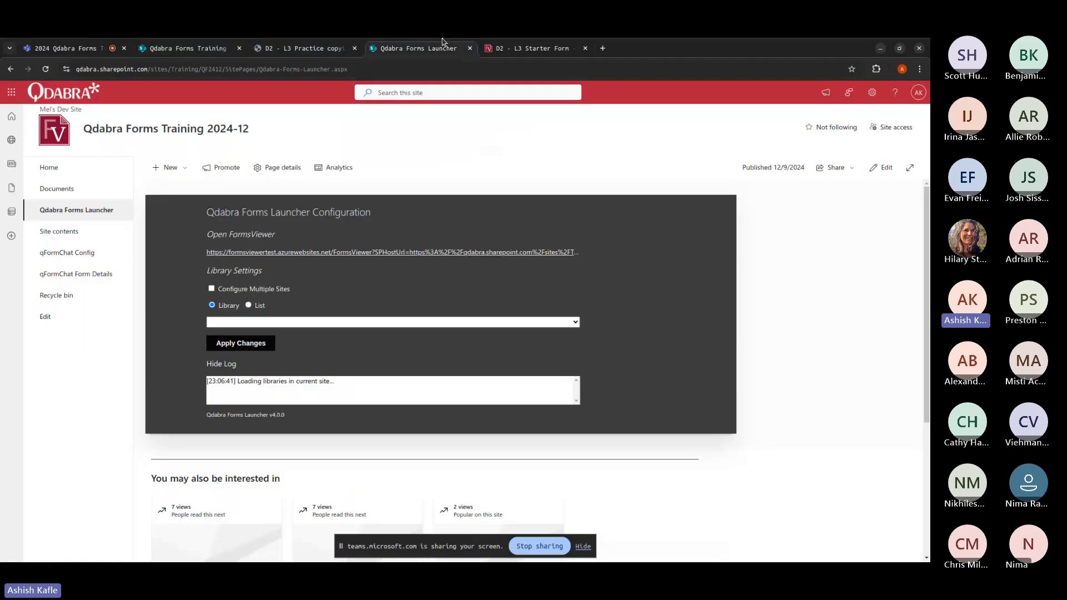
{"action": "left_click", "coordinate": [278, 253]}
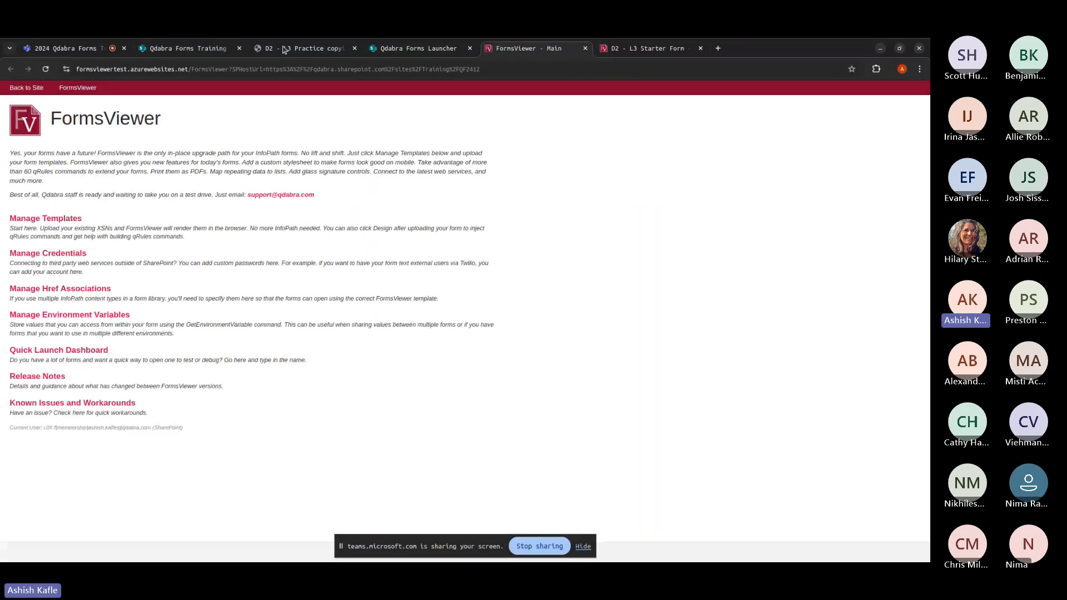
{"action": "left_click", "coordinate": [300, 49]}
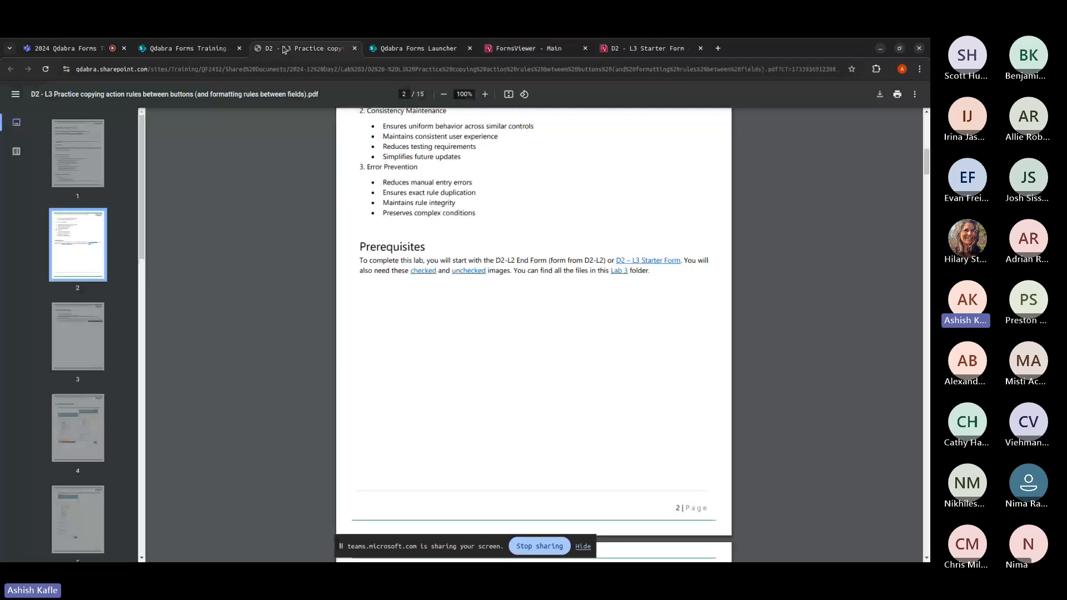
{"action": "left_click", "coordinate": [206, 44]}
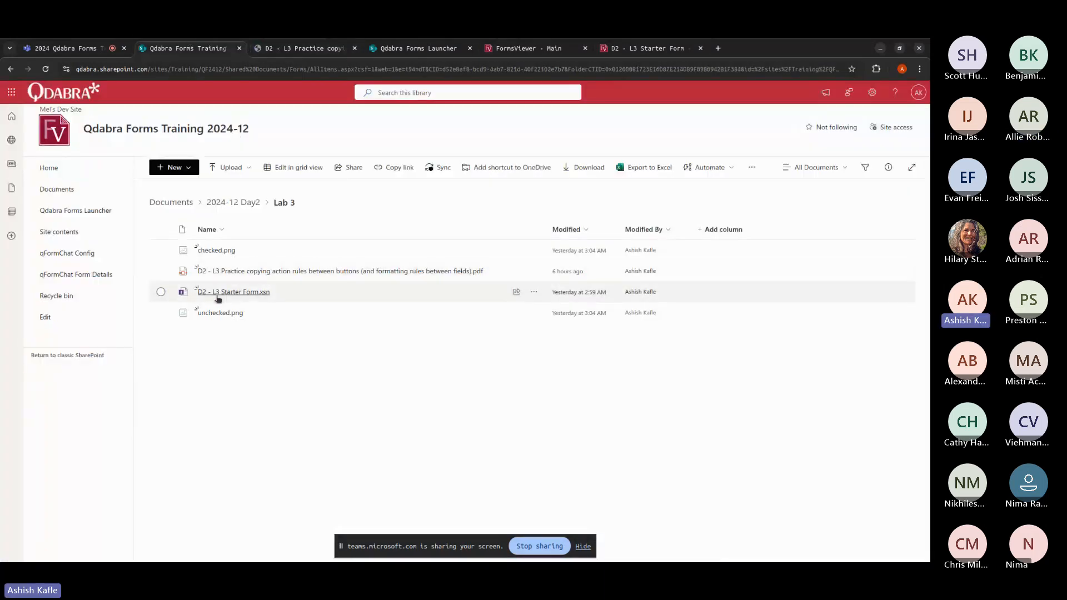
Upload the 15 KB D2 - L3 Starter Form.xsn from Downloads as a new template and open it in the designer.
{"action": "left_click", "coordinate": [568, 45]}
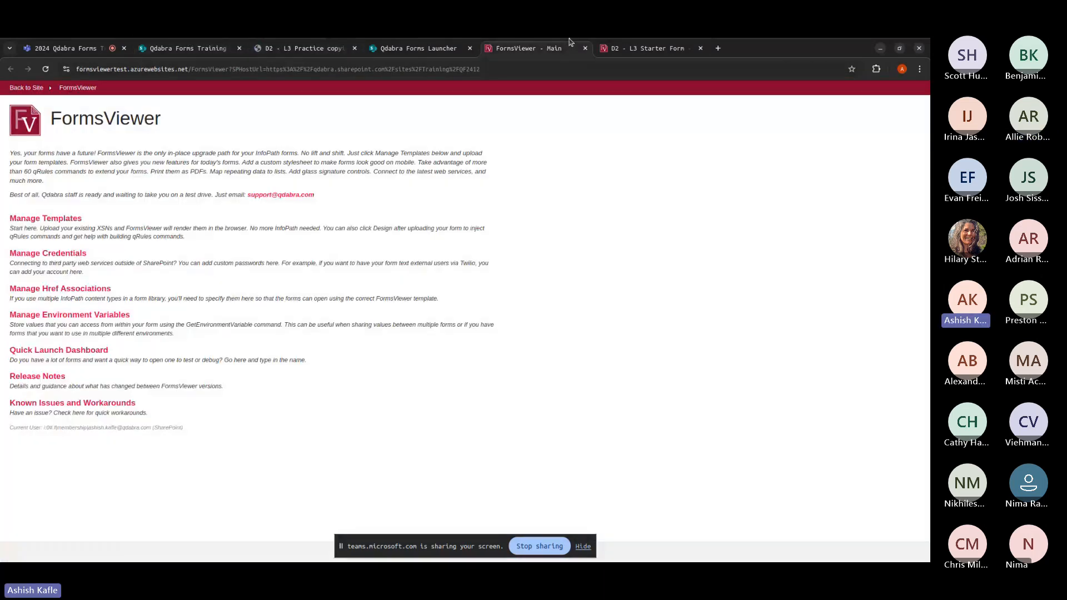
{"action": "left_click", "coordinate": [51, 219]}
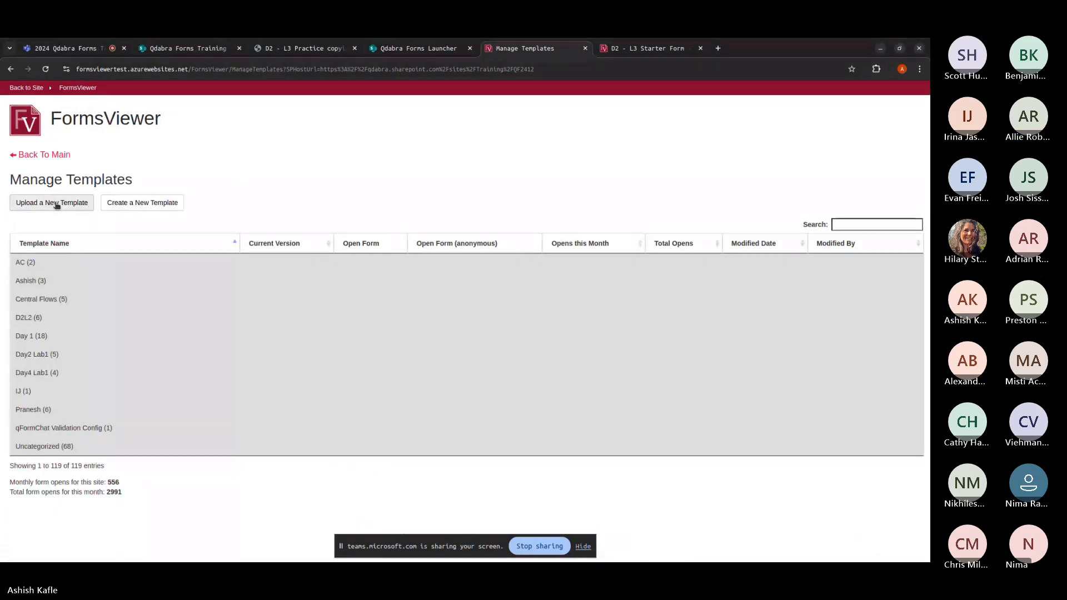
{"action": "left_click", "coordinate": [52, 204]}
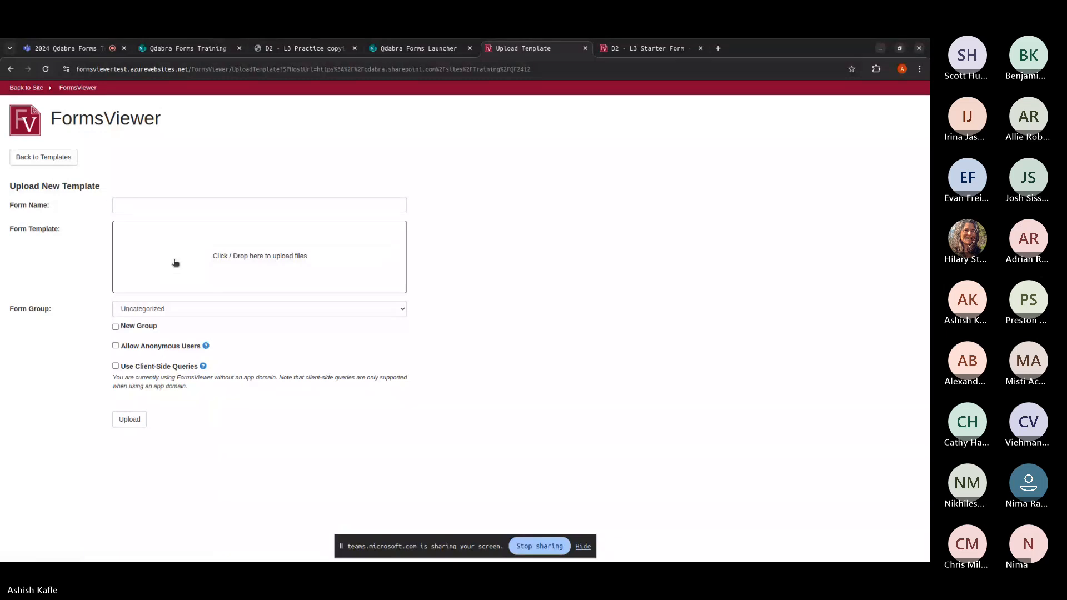
{"action": "left_click", "coordinate": [174, 262]}
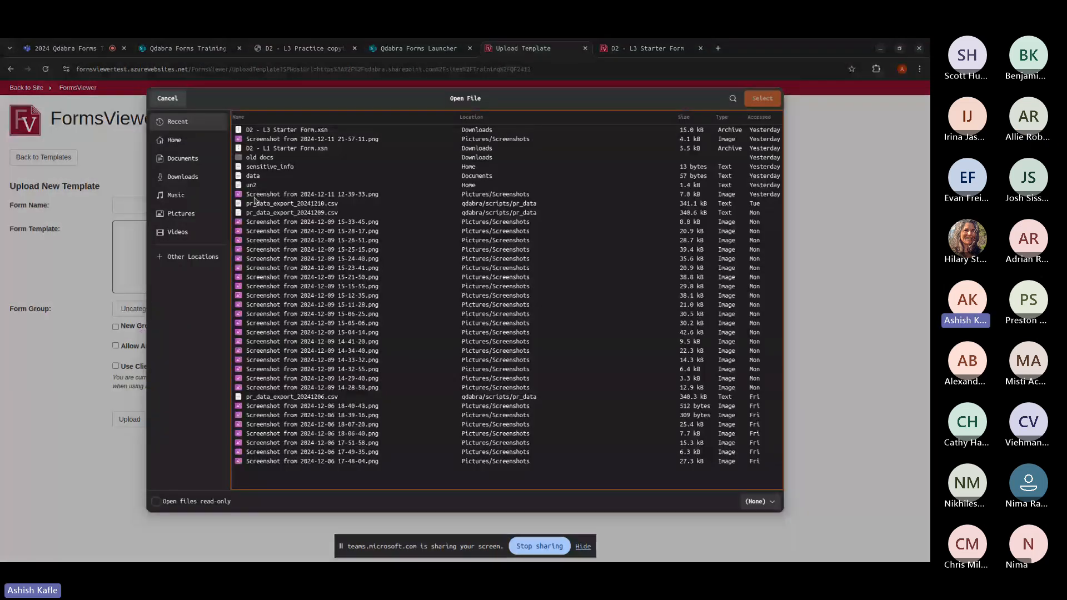
{"action": "left_click", "coordinate": [182, 177]}
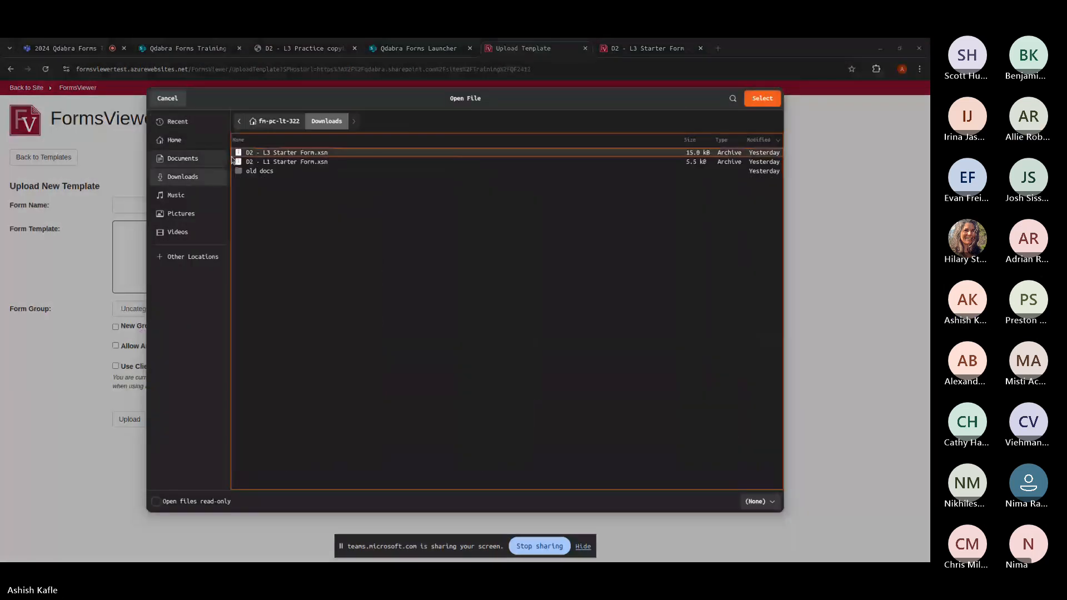
{"action": "double_click", "coordinate": [297, 153]}
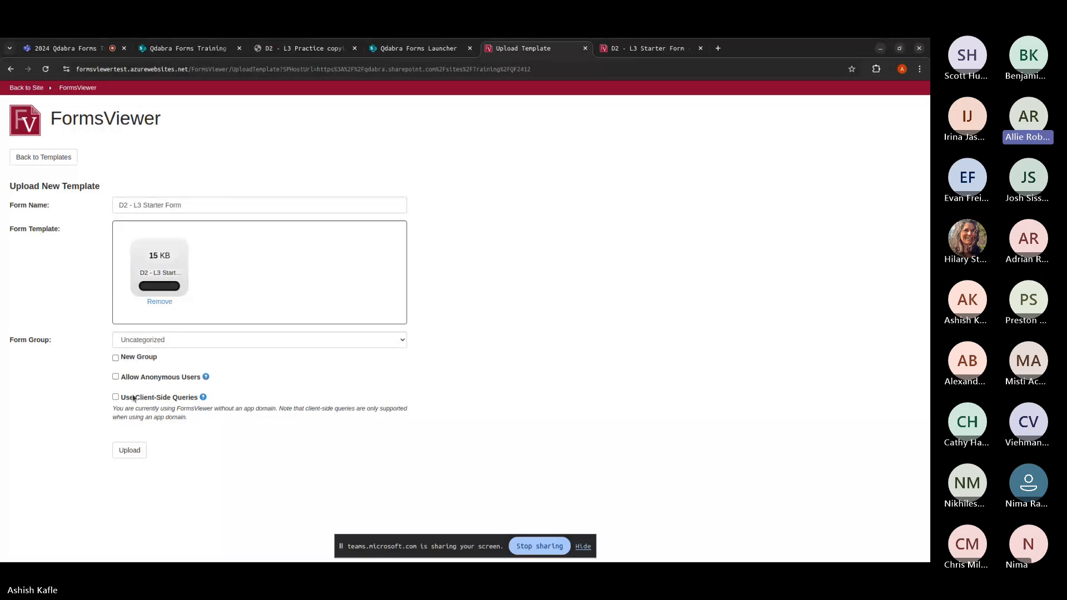
{"action": "left_click", "coordinate": [131, 449]}
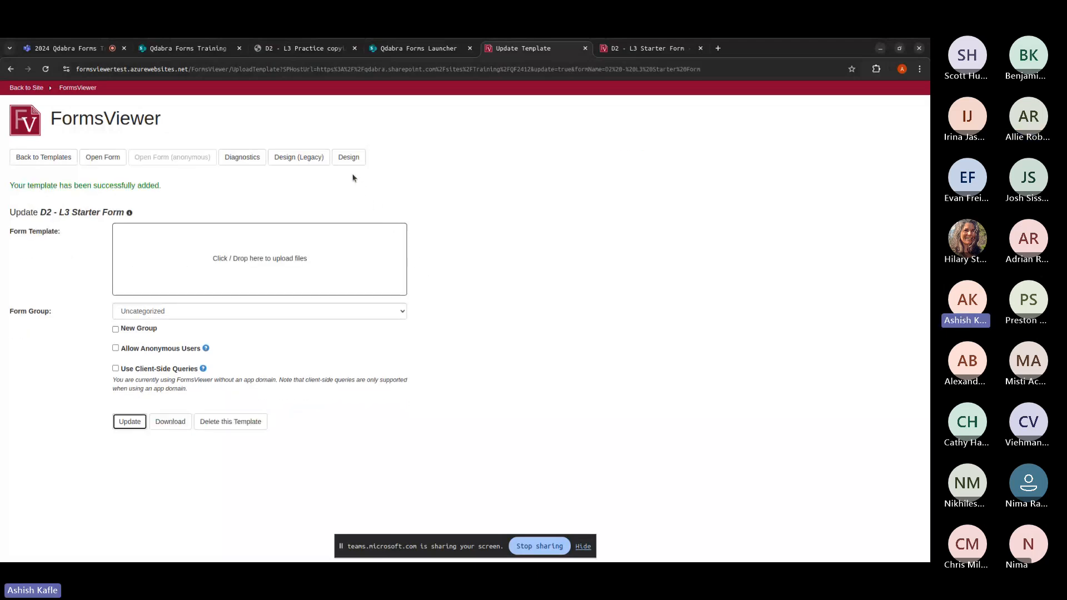
{"action": "left_click", "coordinate": [349, 161]}
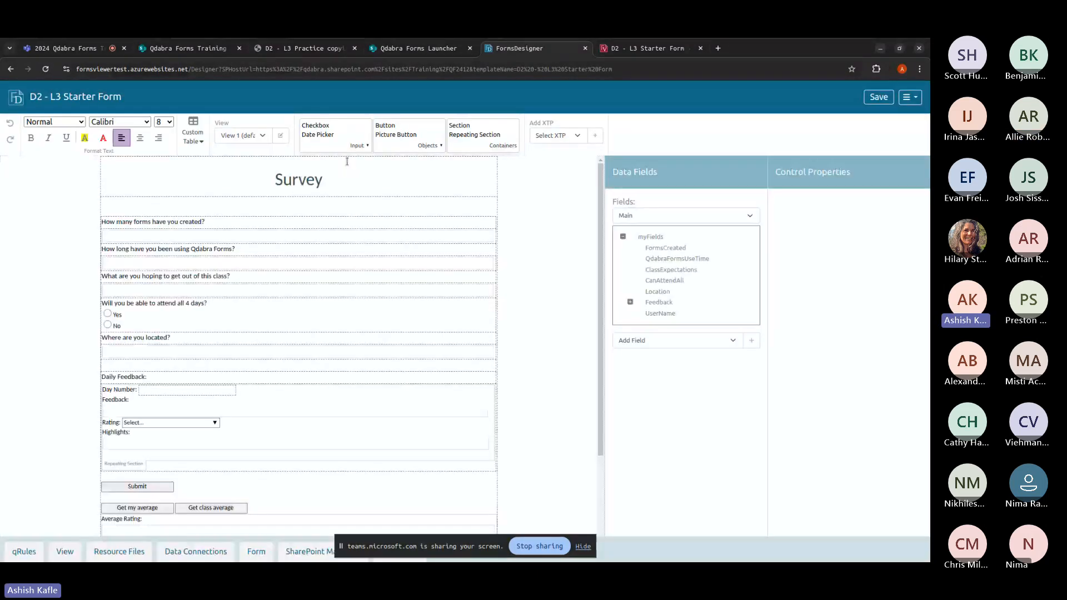
Scroll to the bottom of the Survey form, select the empty cell below the repeating section, and return to the PDF.
{"action": "scroll", "coordinate": [348, 295], "scroll_direction": "down", "scroll_amount": 3}
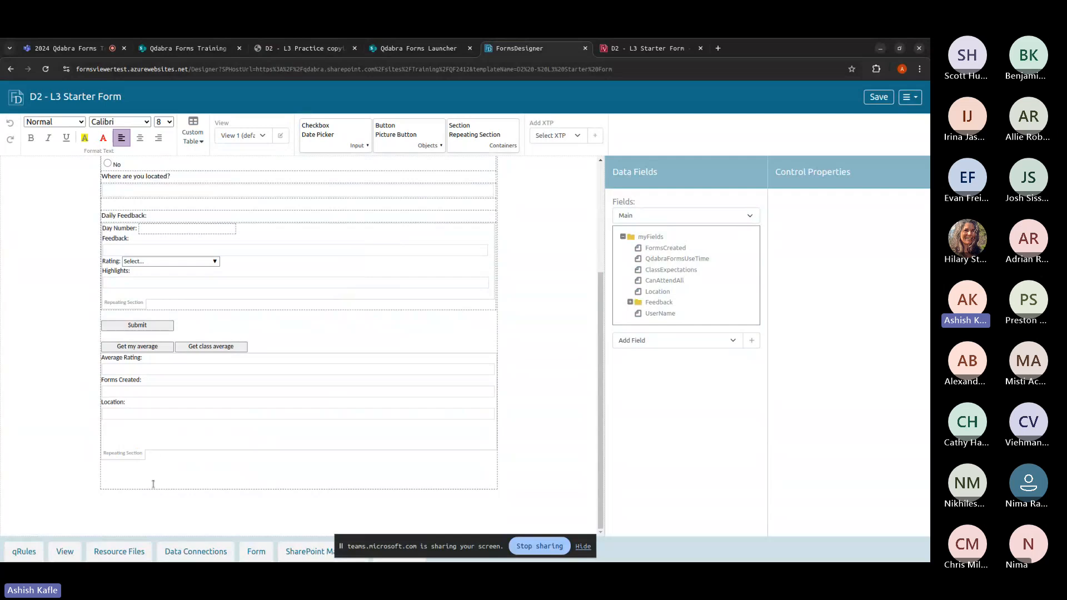
{"action": "left_click", "coordinate": [128, 473]}
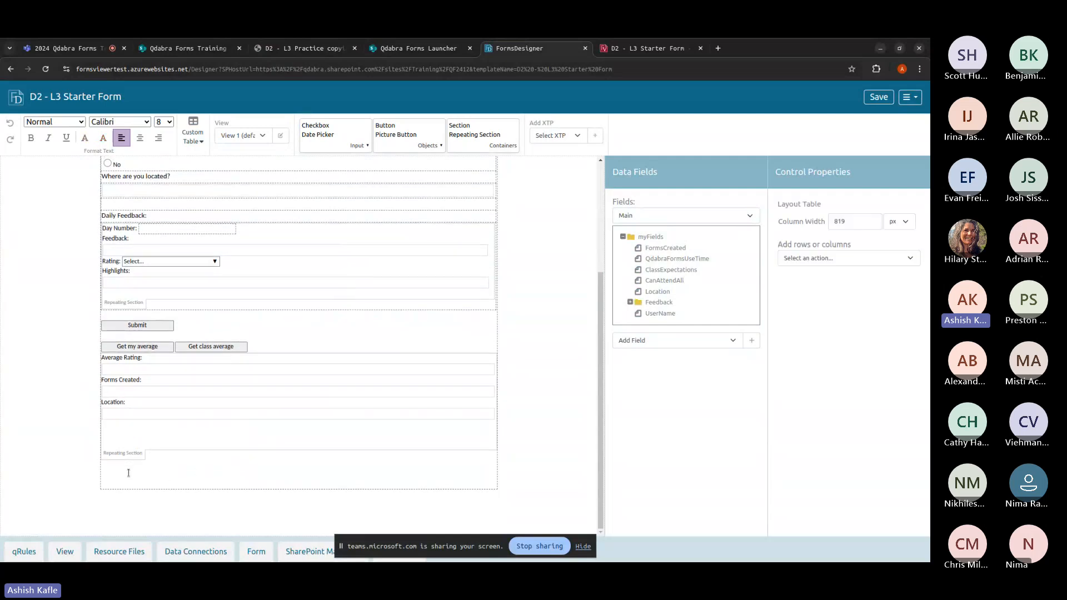
{"action": "left_click", "coordinate": [302, 47]}
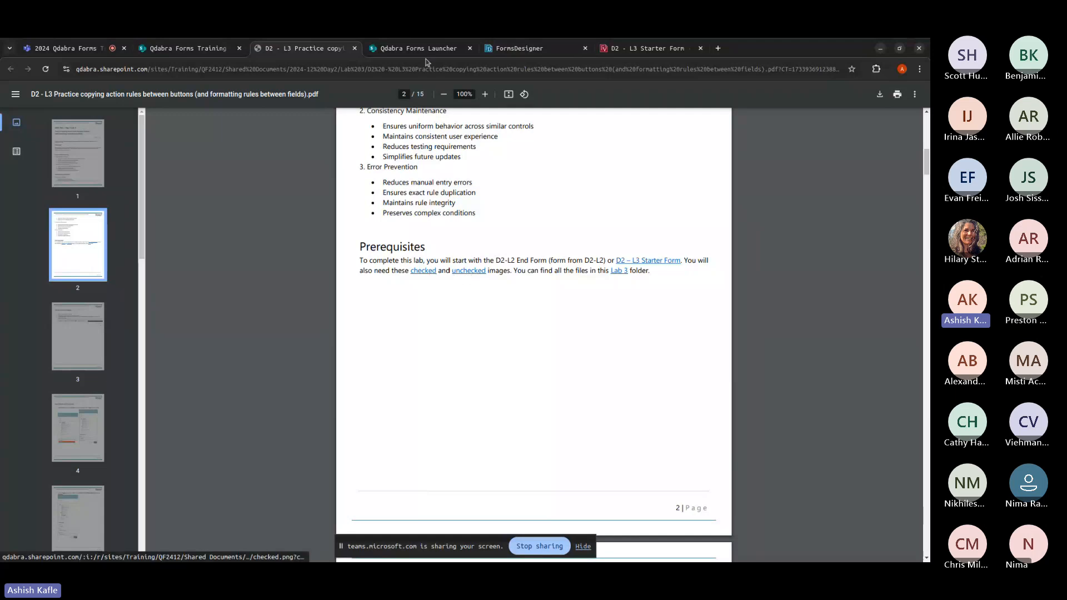
Download checked.png and unchecked.png from the Lab 3 document library.
{"action": "left_click", "coordinate": [224, 43]}
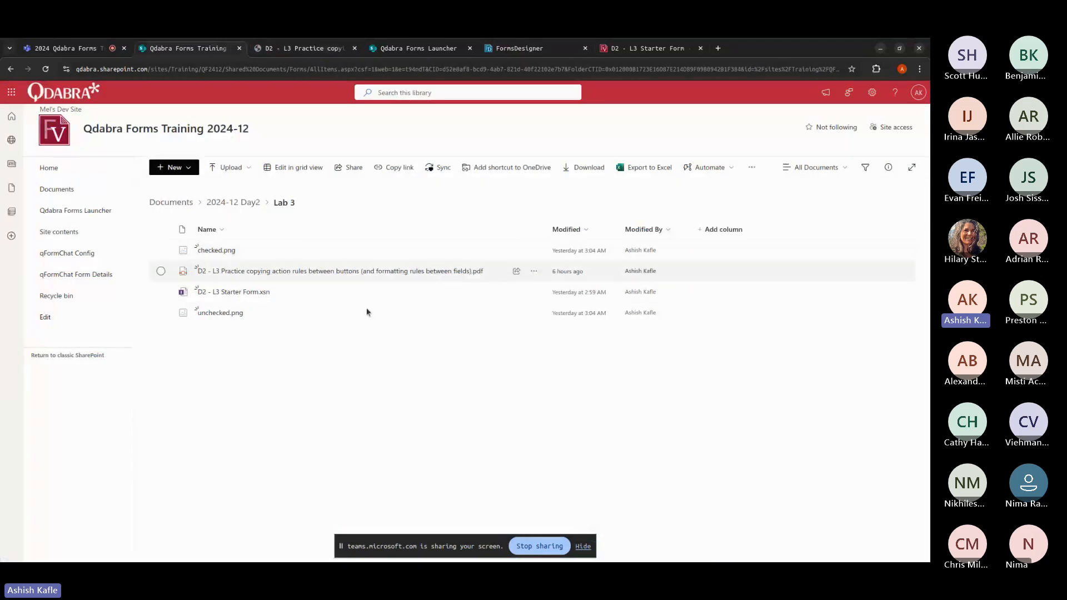
{"action": "left_click", "coordinate": [535, 250]}
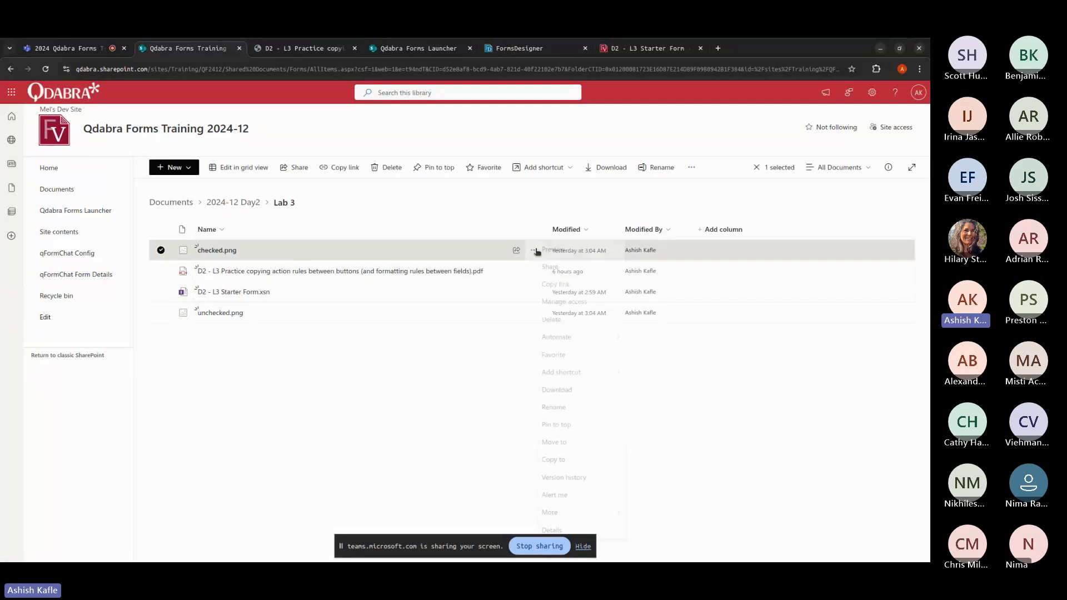
{"action": "left_click", "coordinate": [559, 389]}
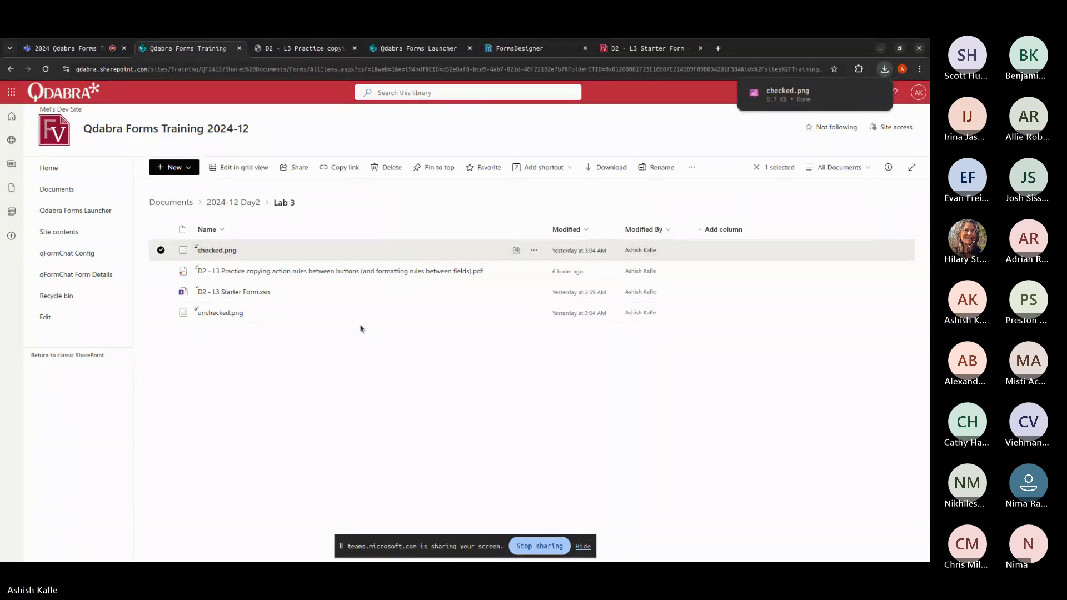
{"action": "left_click", "coordinate": [533, 312]}
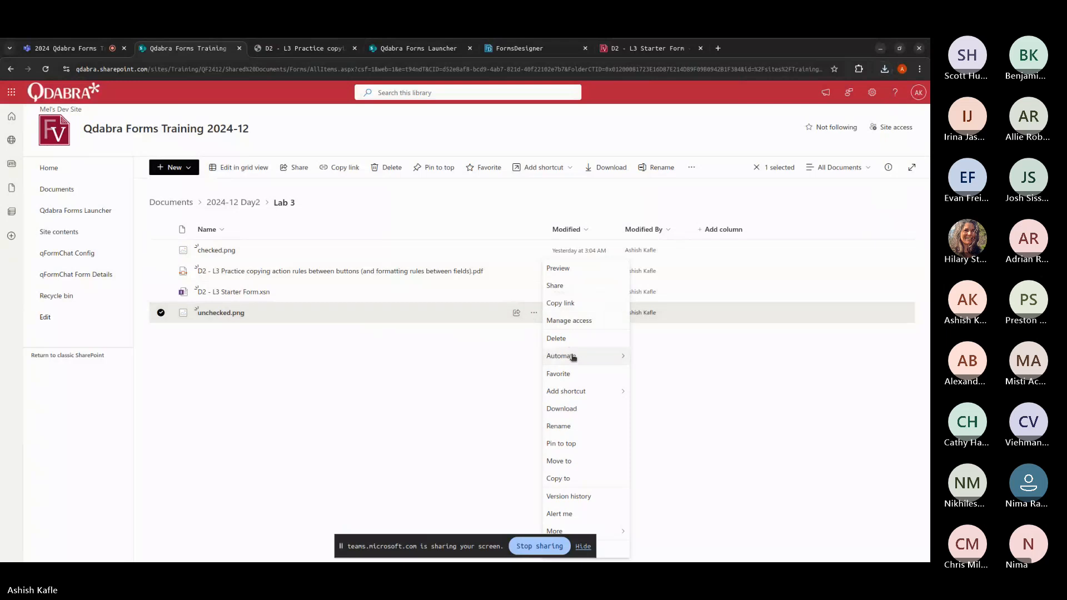
{"action": "left_click", "coordinate": [577, 413]}
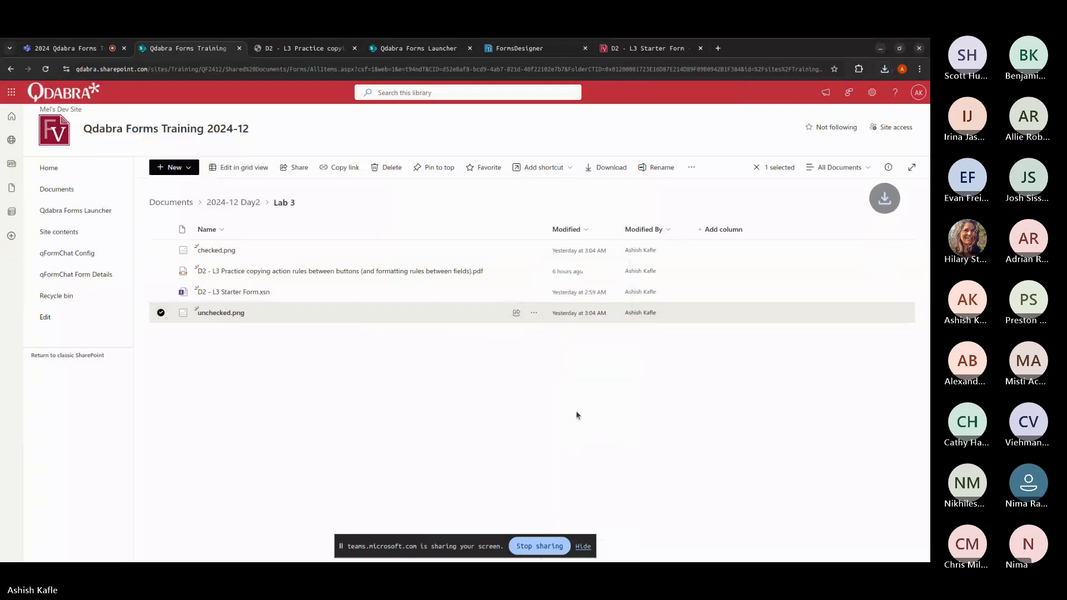
Scroll the lab PDF to page 3, Upload resource images.
{"action": "left_click", "coordinate": [326, 44]}
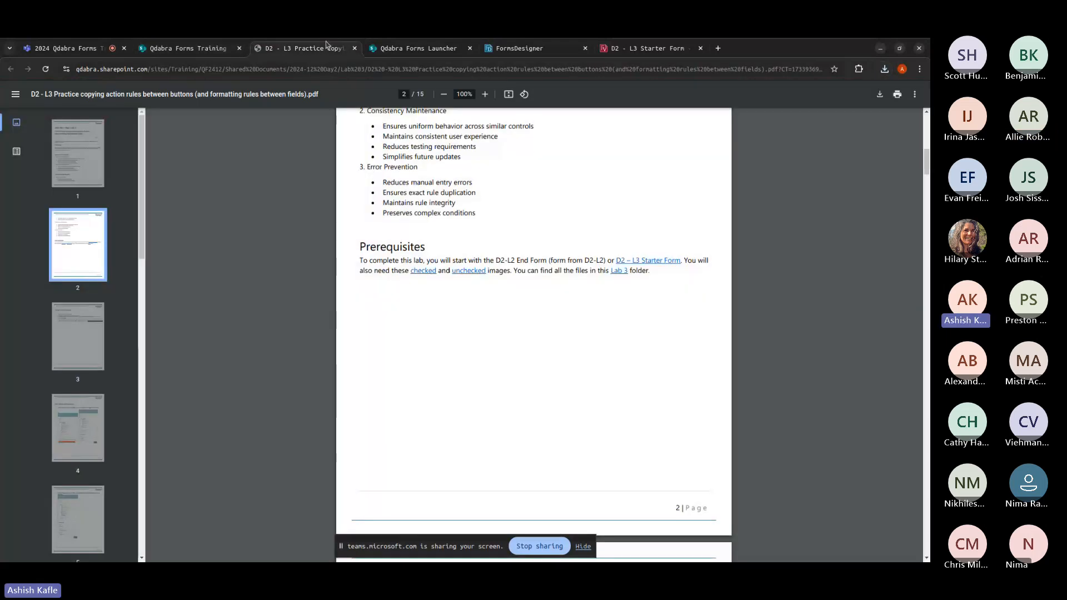
{"action": "scroll", "coordinate": [498, 322], "scroll_direction": "down", "scroll_amount": 5}
{"action": "scroll", "coordinate": [498, 327], "scroll_direction": "down", "scroll_amount": 1}
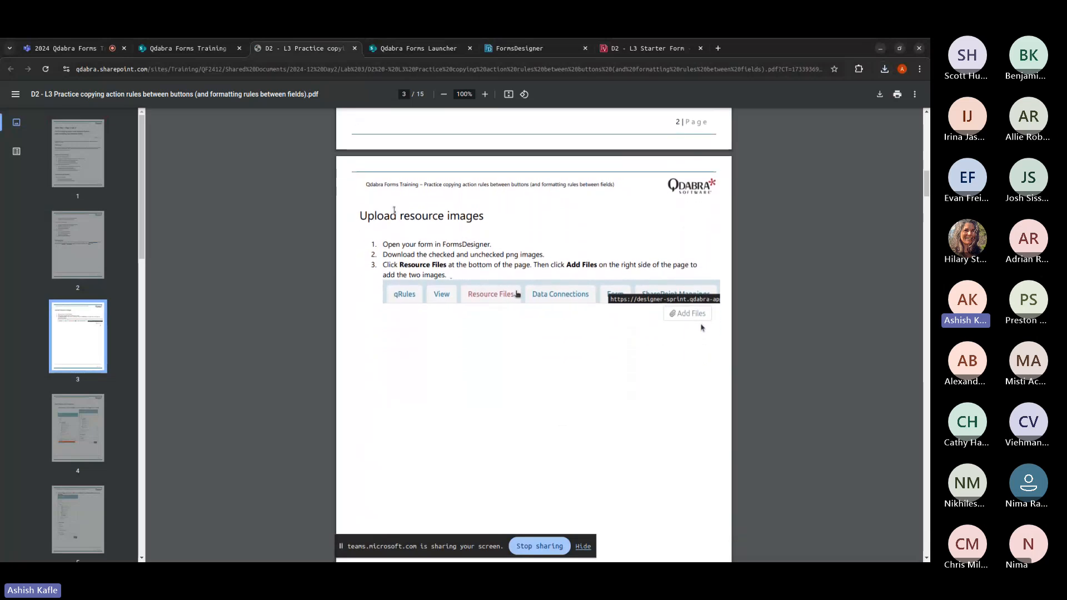
{"action": "left_click", "coordinate": [439, 45]}
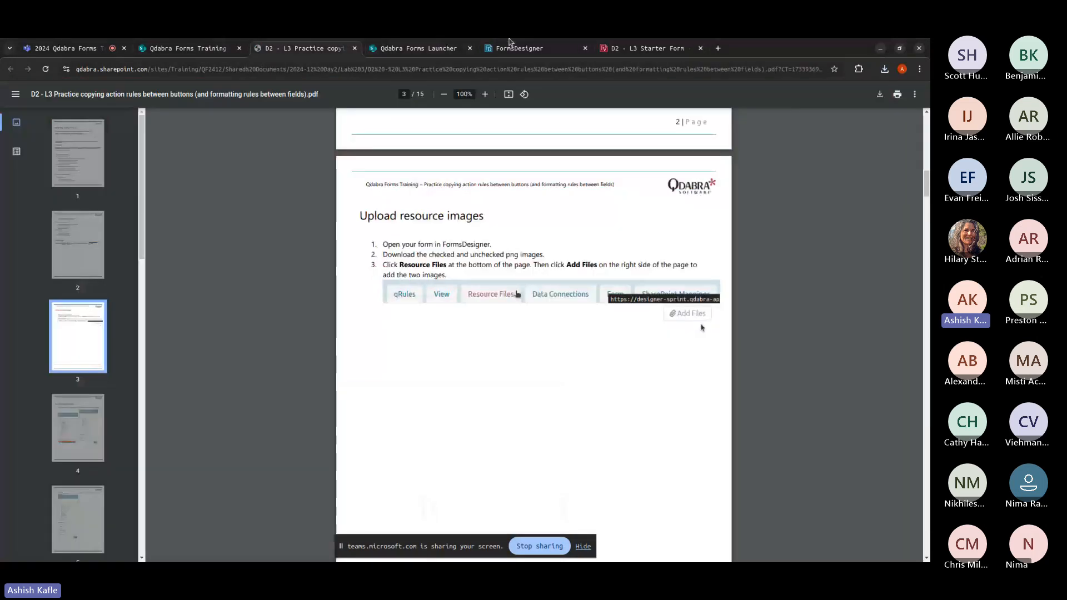
Show the form's resource files and add checked.png to them.
{"action": "left_click", "coordinate": [538, 44]}
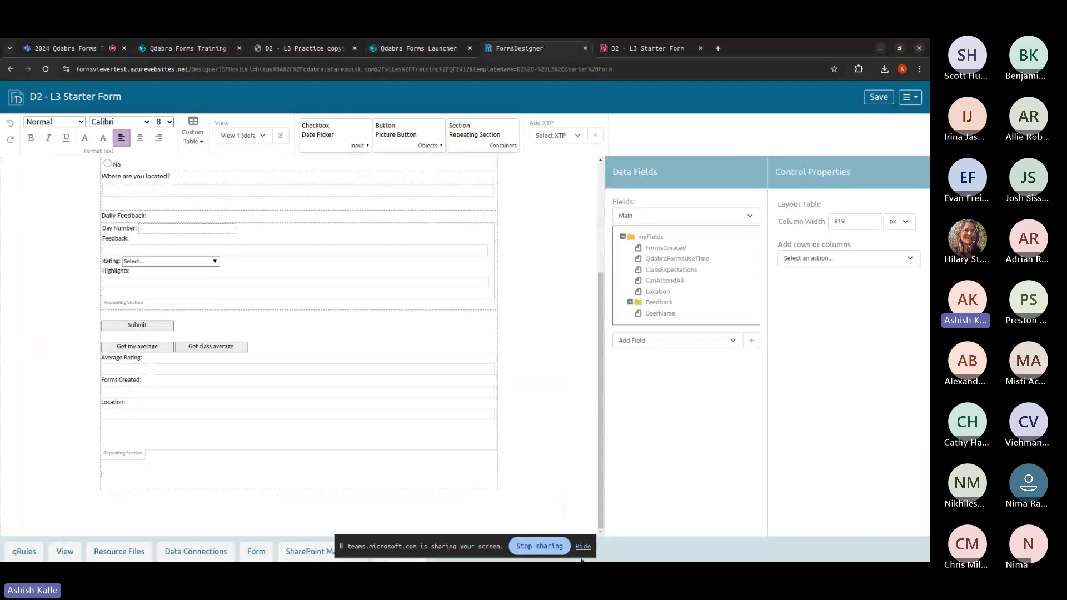
{"action": "left_click", "coordinate": [583, 546]}
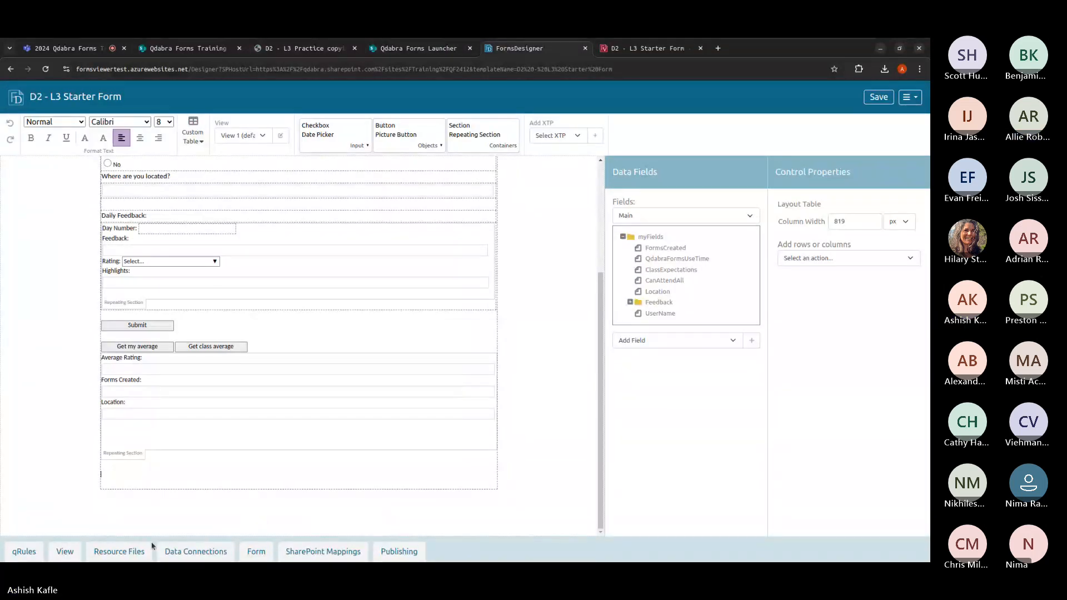
{"action": "left_click", "coordinate": [118, 552]}
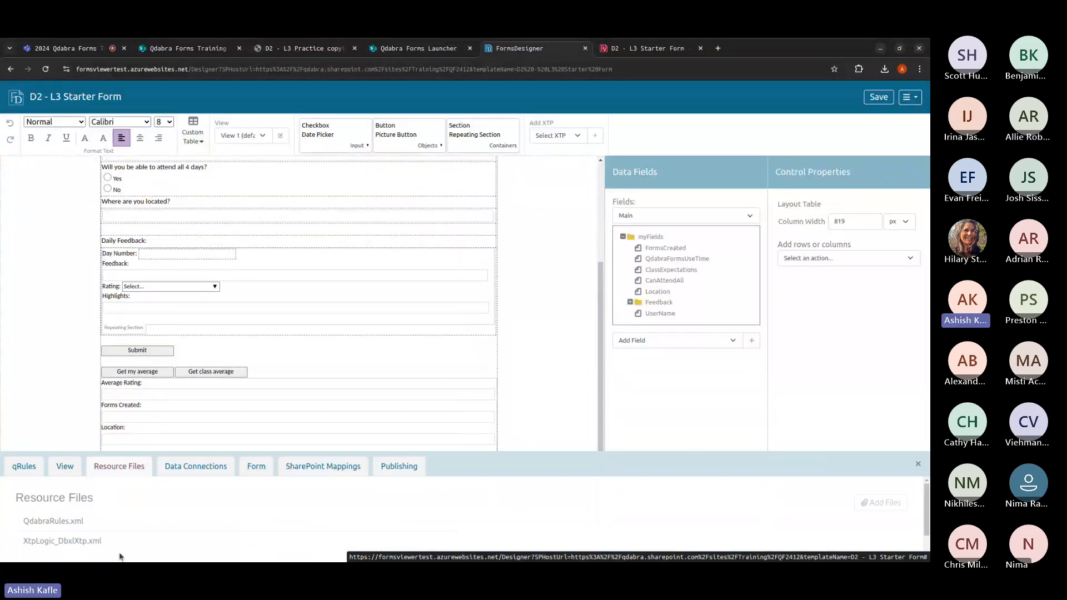
{"action": "left_click", "coordinate": [870, 165]}
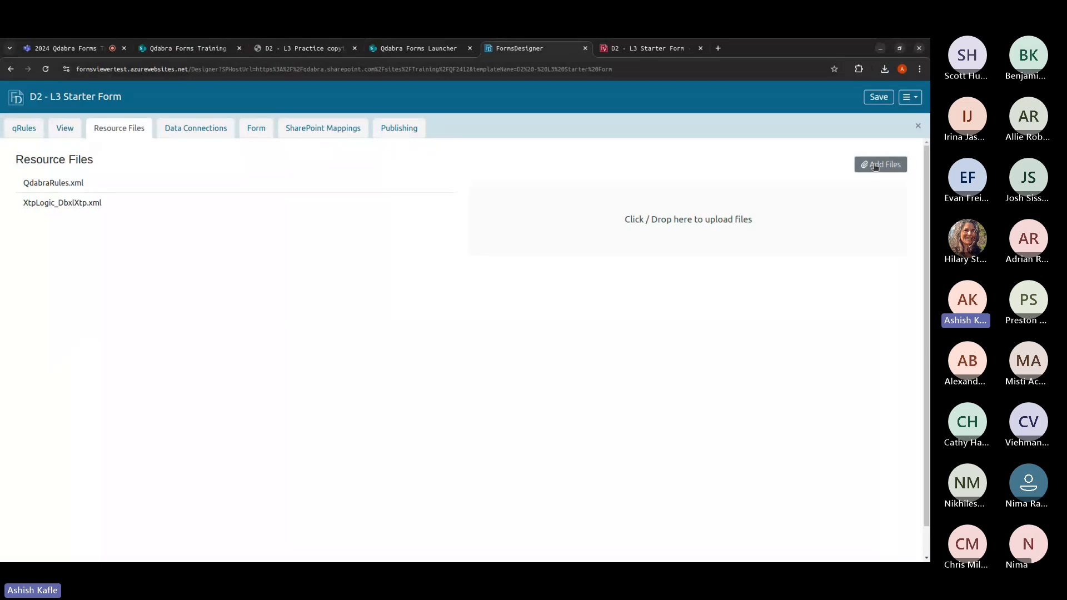
{"action": "left_click", "coordinate": [694, 206]}
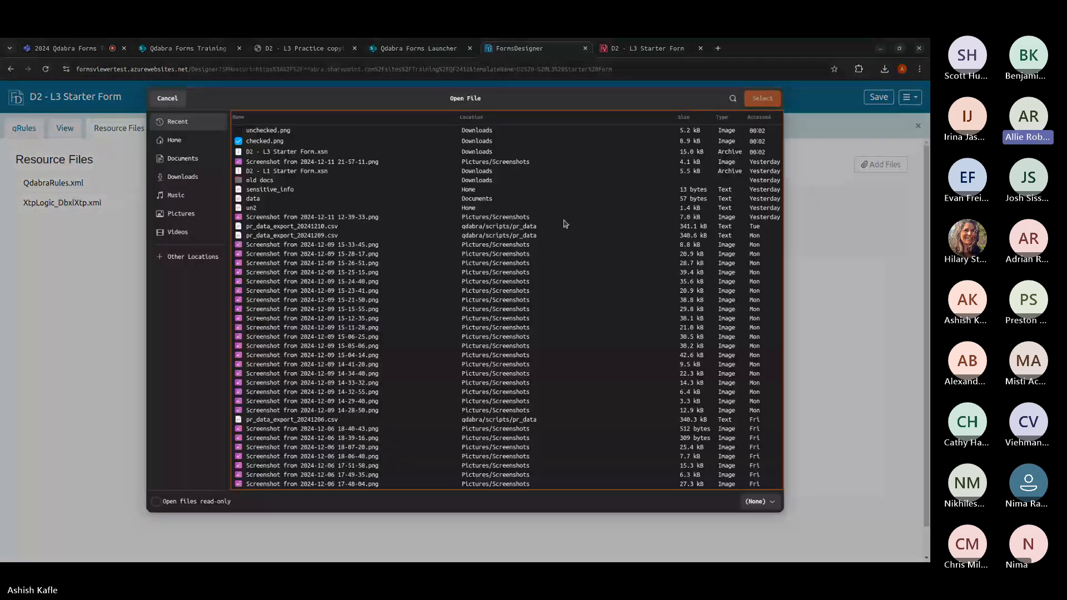
{"action": "left_click", "coordinate": [260, 142]}
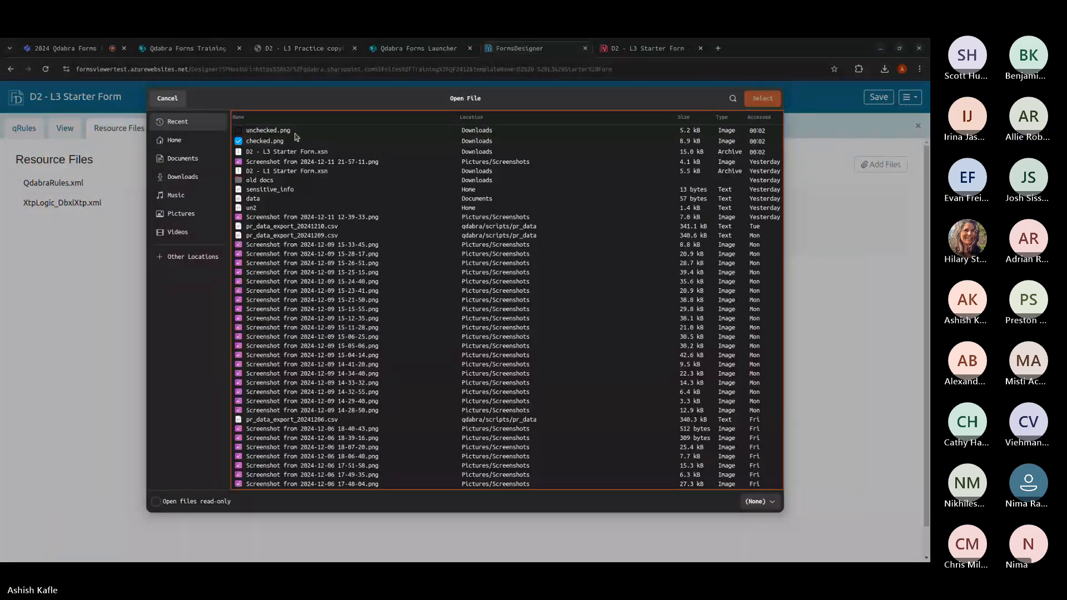
{"action": "left_click", "coordinate": [763, 98]}
{"action": "left_click", "coordinate": [853, 284]}
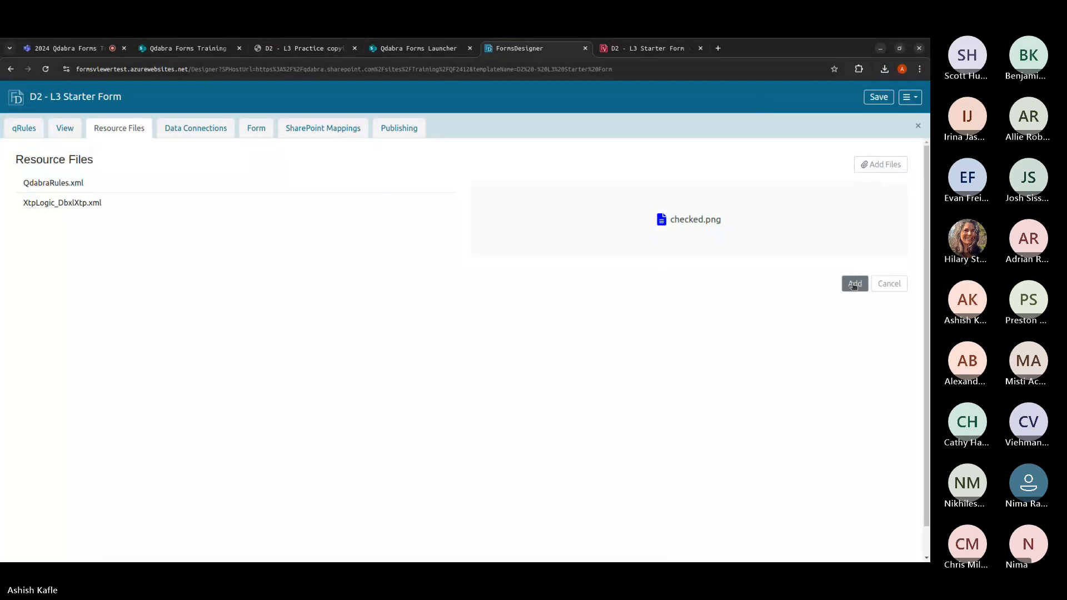
Add unchecked.png as a resource file and go back to the form layout.
{"action": "left_click", "coordinate": [687, 217]}
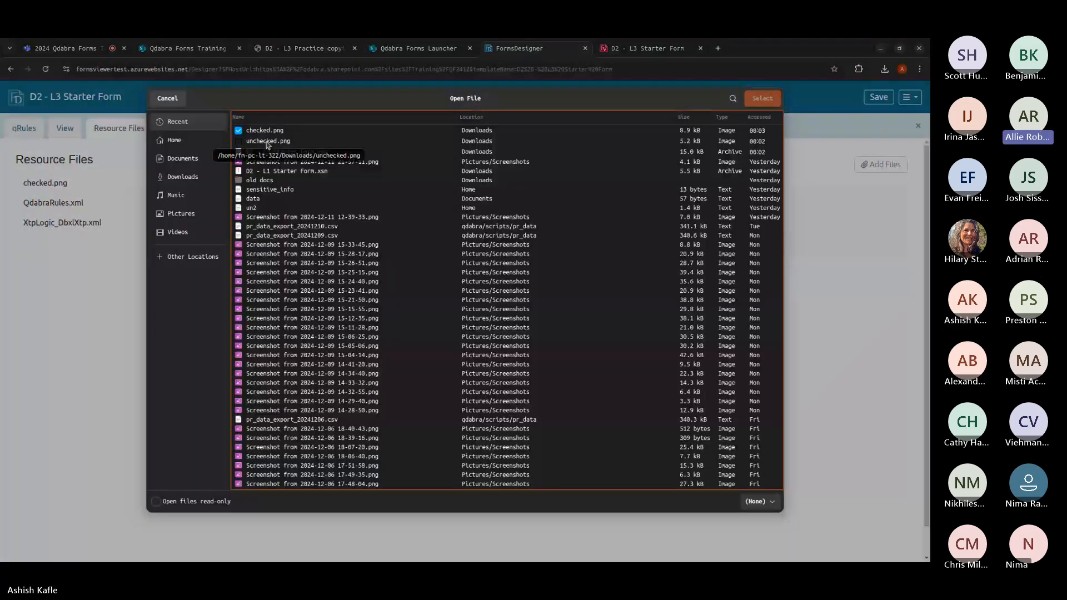
{"action": "left_click", "coordinate": [267, 143]}
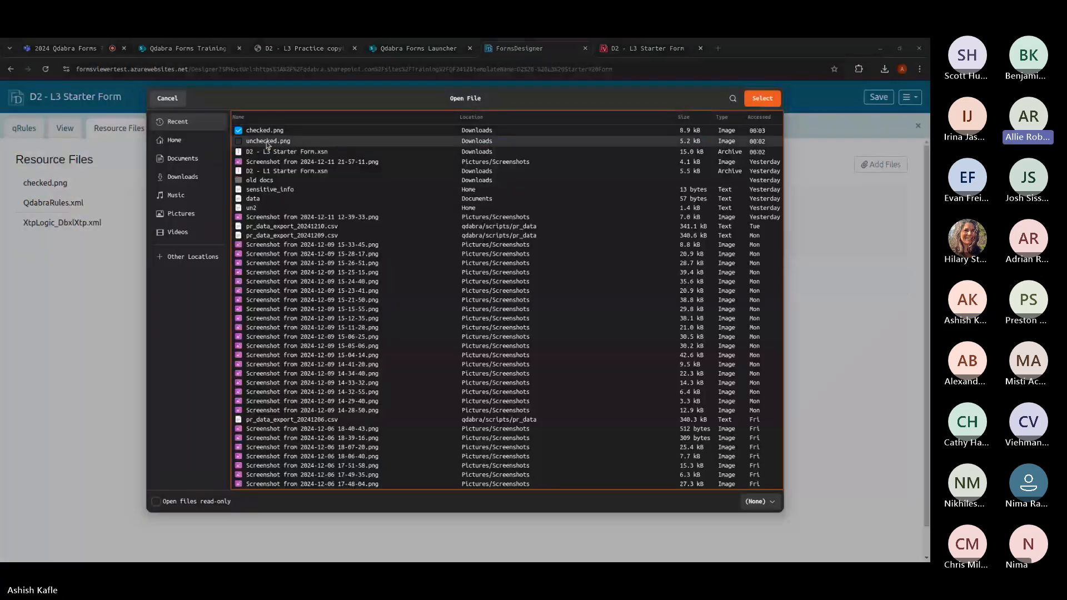
{"action": "left_click", "coordinate": [768, 105]}
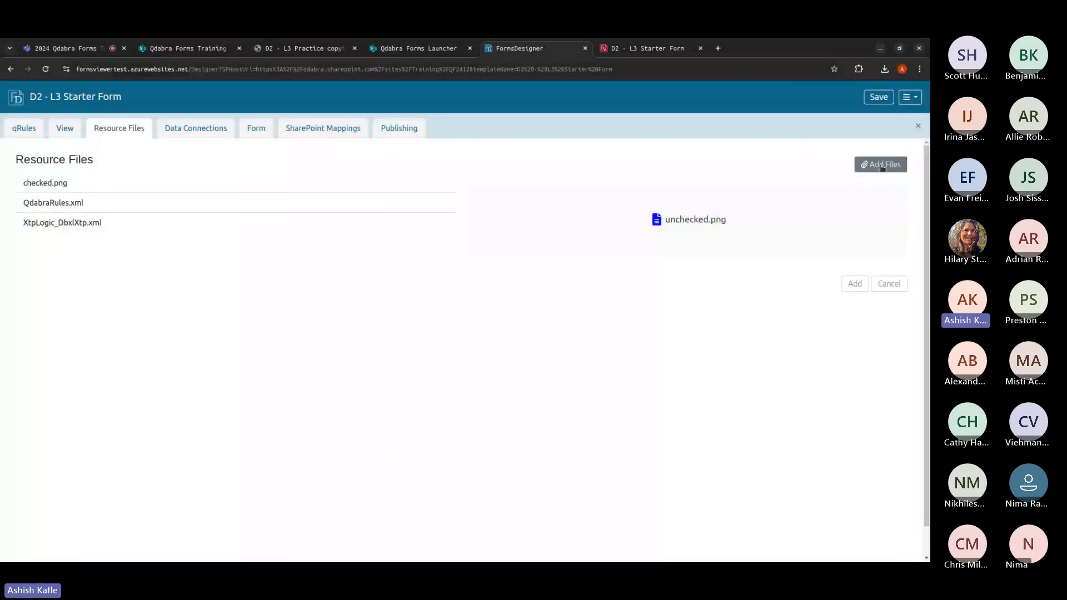
{"action": "left_click", "coordinate": [851, 284]}
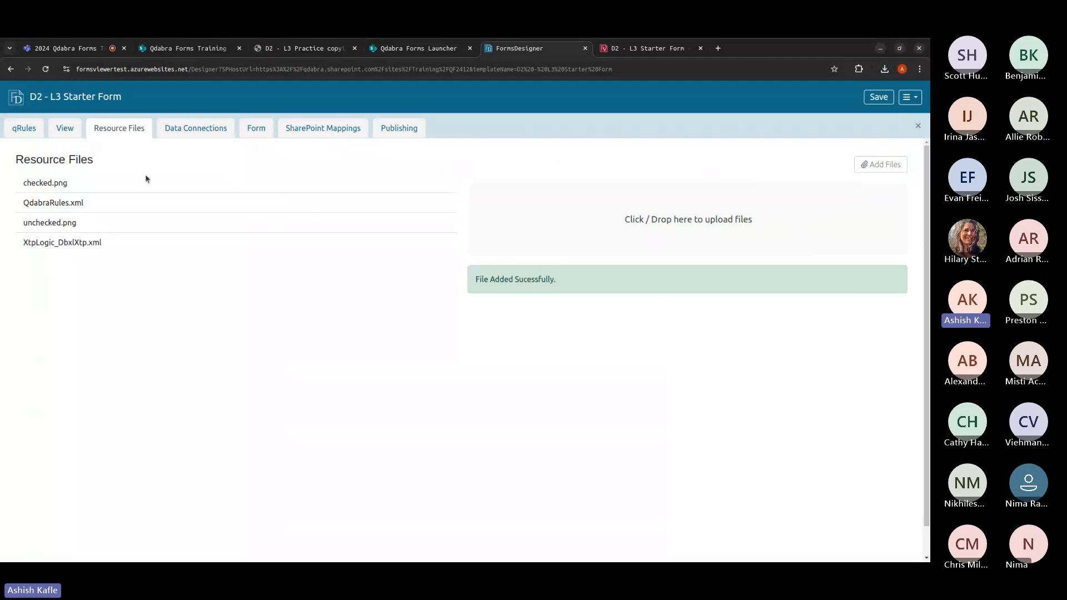
{"action": "left_click", "coordinate": [918, 127]}
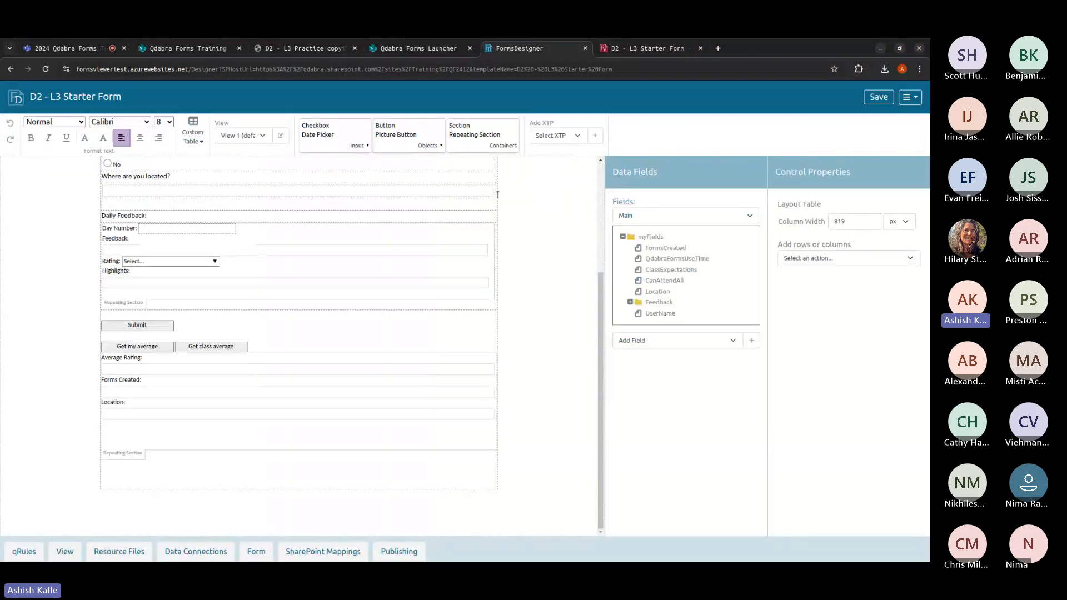
{"action": "scroll", "coordinate": [218, 309], "scroll_direction": "up", "scroll_amount": 3}
{"action": "scroll", "coordinate": [373, 218], "scroll_direction": "down", "scroll_amount": 5}
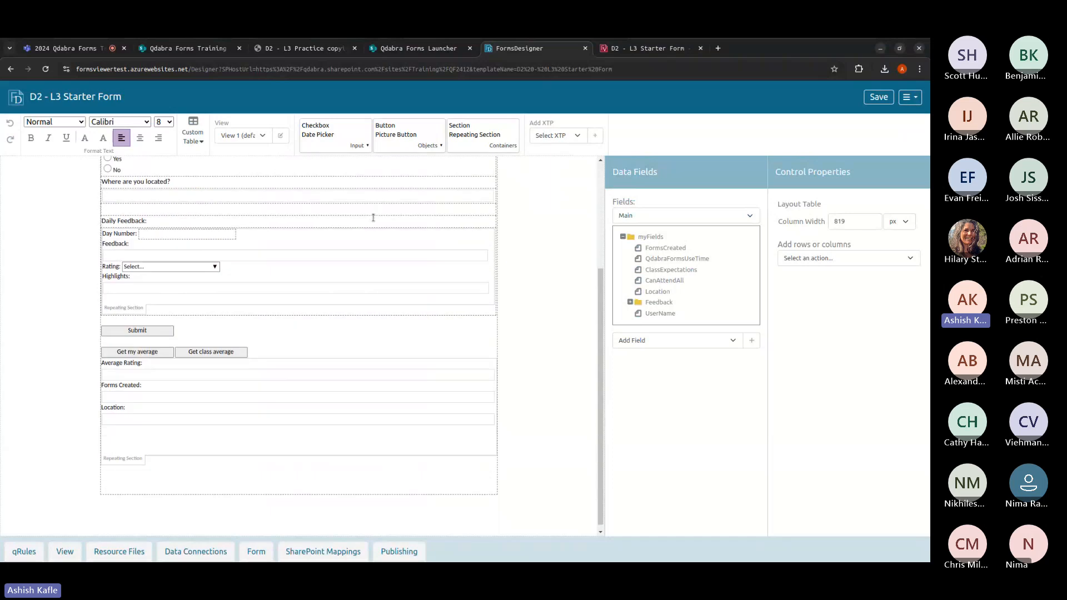
{"action": "left_click", "coordinate": [288, 48]}
Create a group named Toggle under myFields.
{"action": "scroll", "coordinate": [468, 334], "scroll_direction": "down", "scroll_amount": 10}
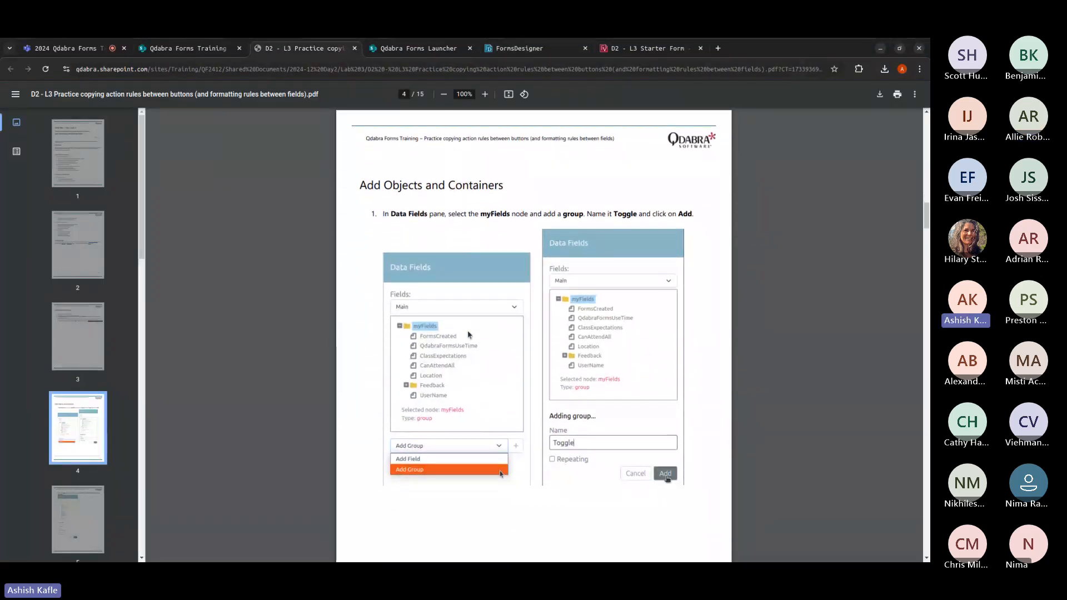
{"action": "scroll", "coordinate": [501, 225], "scroll_direction": "down", "scroll_amount": 1}
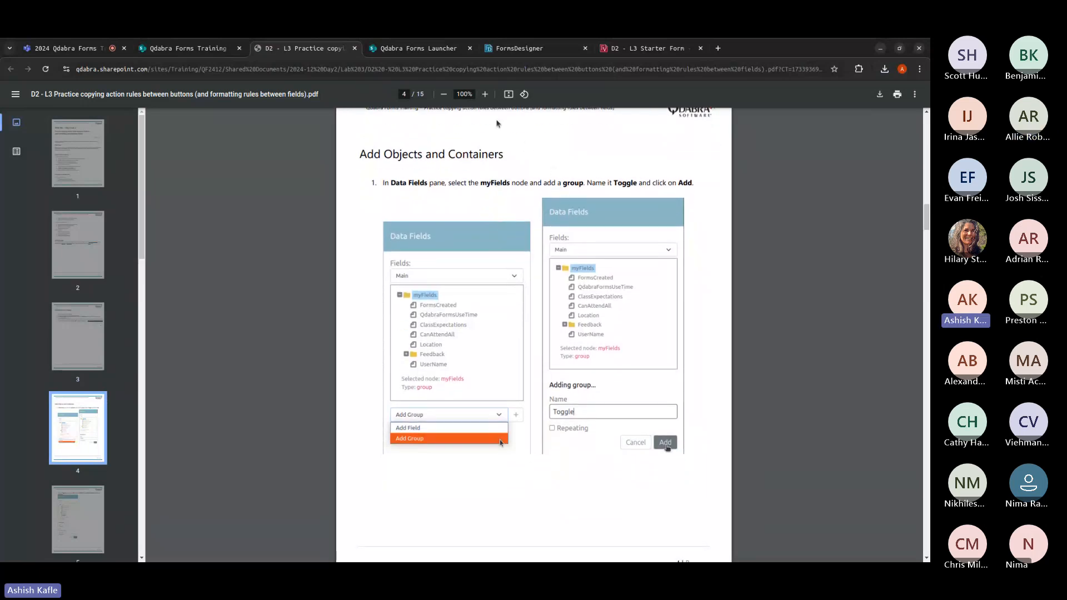
{"action": "left_click", "coordinate": [516, 45]}
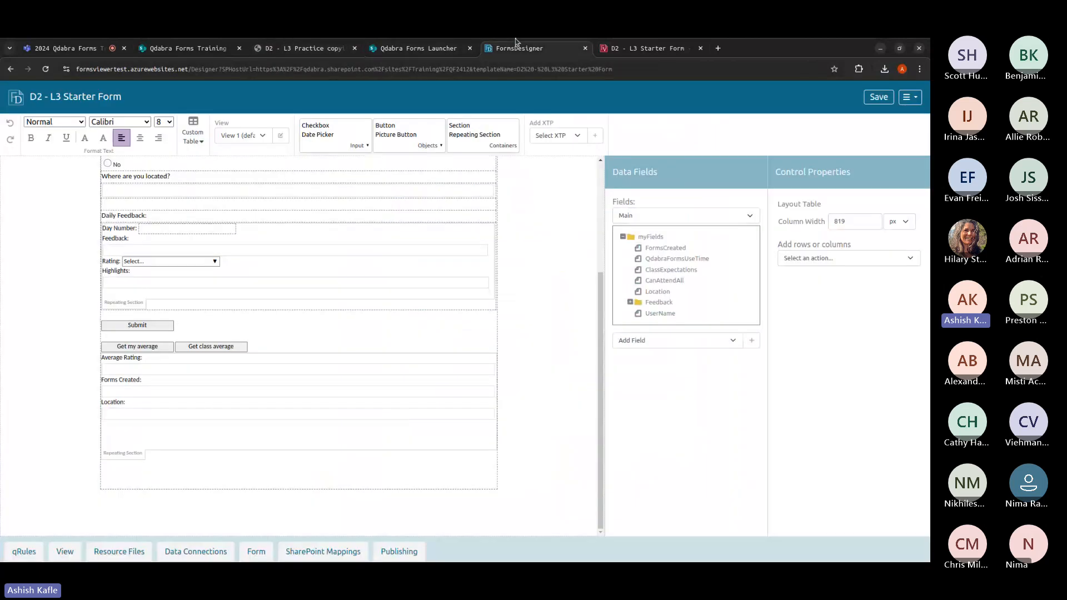
{"action": "left_click", "coordinate": [647, 240]}
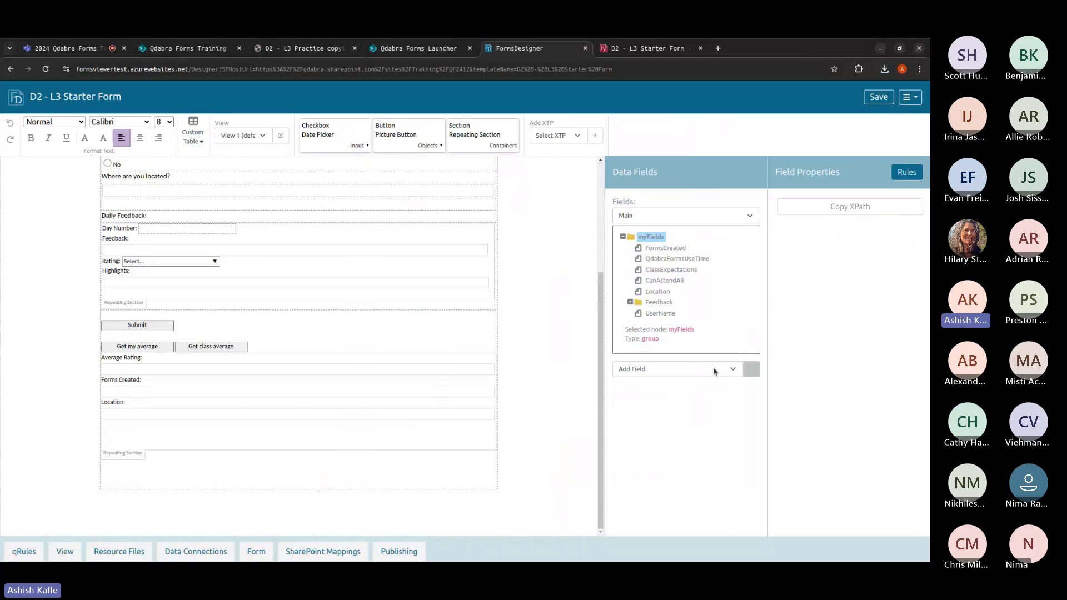
{"action": "left_click", "coordinate": [714, 370]}
{"action": "left_click", "coordinate": [659, 394]}
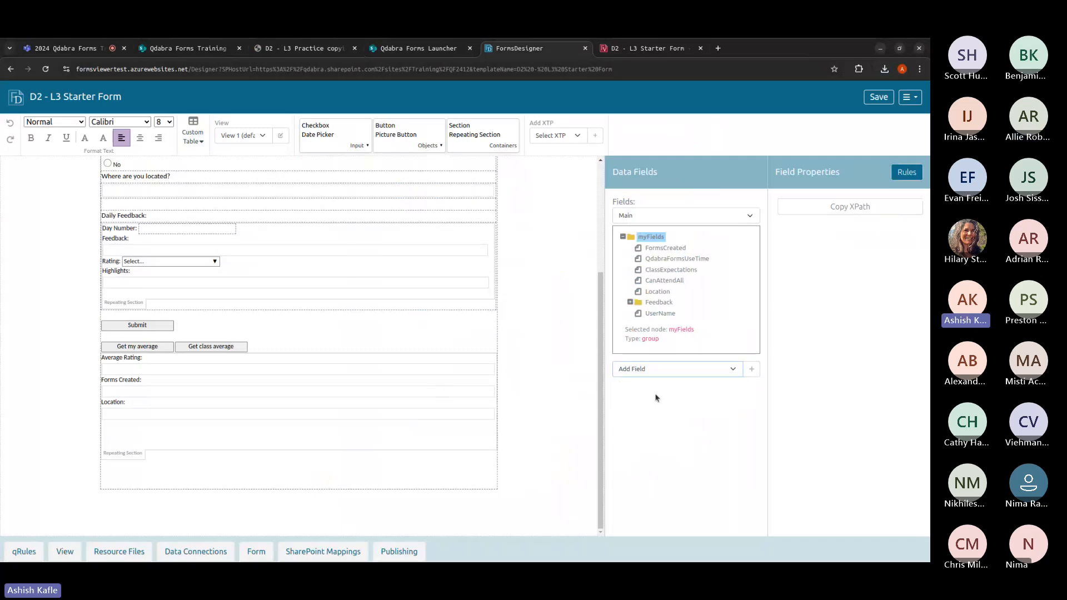
{"action": "left_click", "coordinate": [751, 370]}
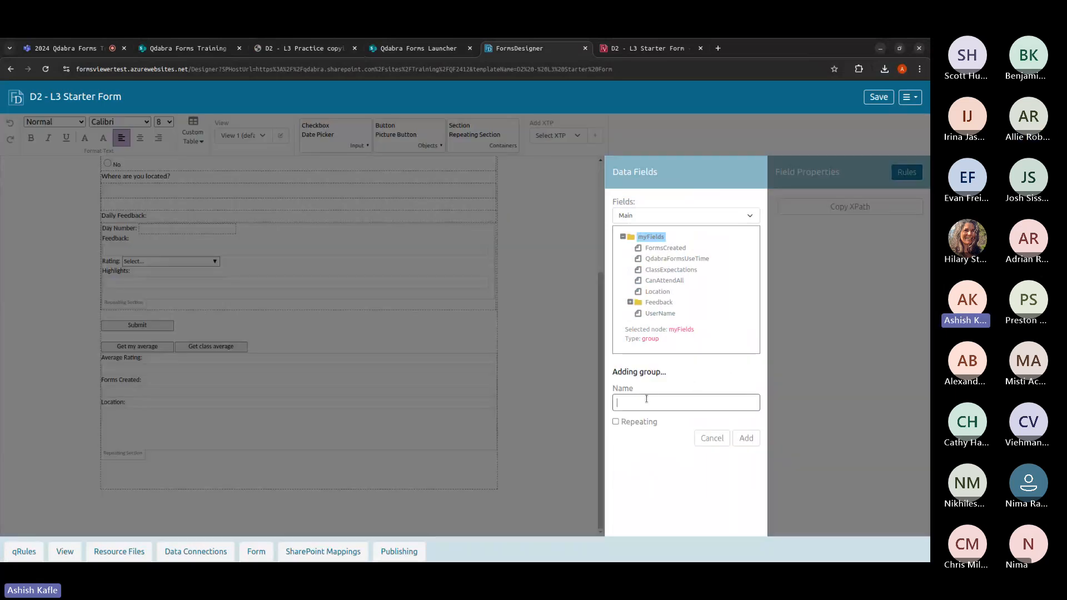
{"action": "type", "text": "Toggle"}
{"action": "left_click", "coordinate": [746, 438]}
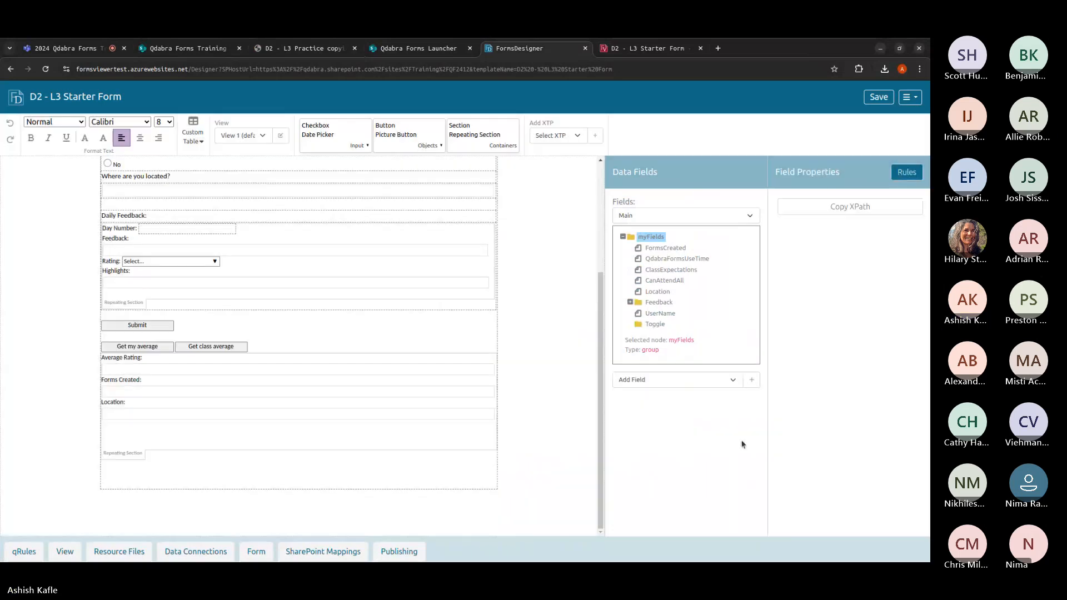
Add an isVisible attribute field of type True/False inside the Toggle group.
{"action": "left_click", "coordinate": [655, 325]}
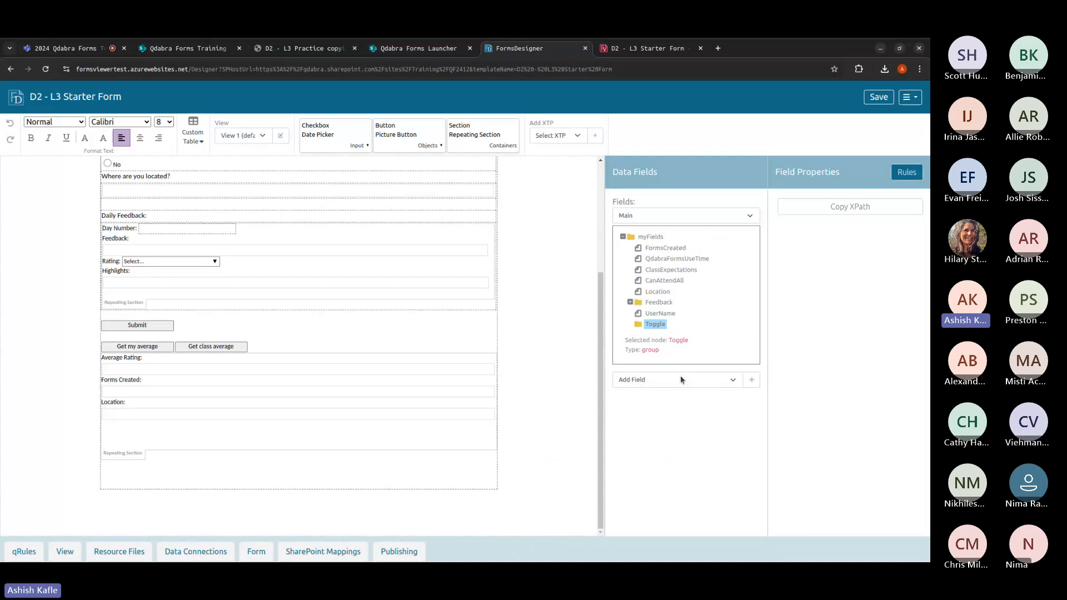
{"action": "left_click", "coordinate": [752, 381]}
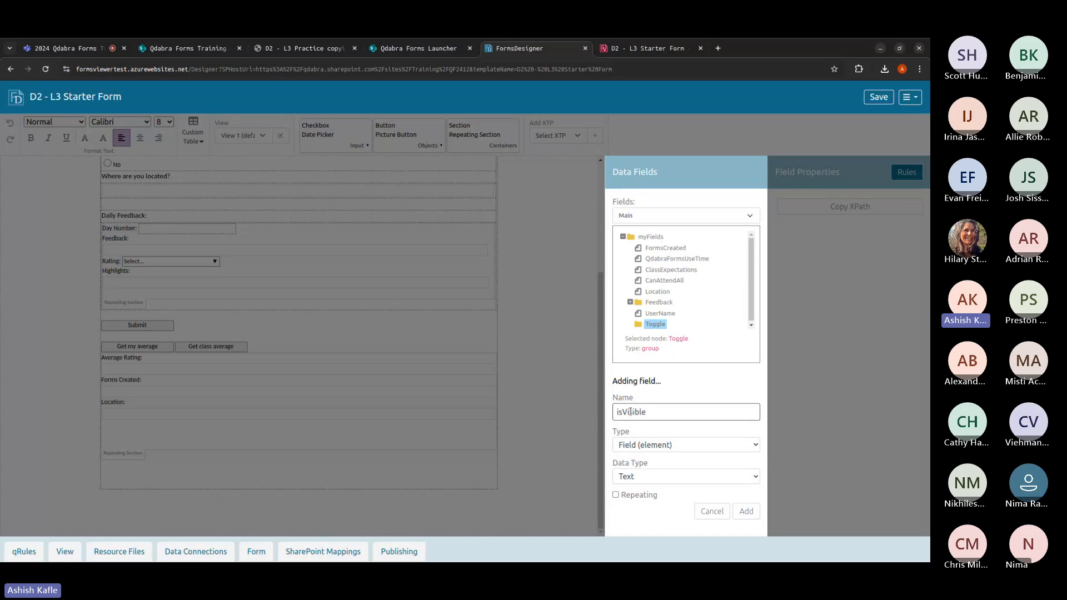
{"action": "left_click", "coordinate": [652, 445]}
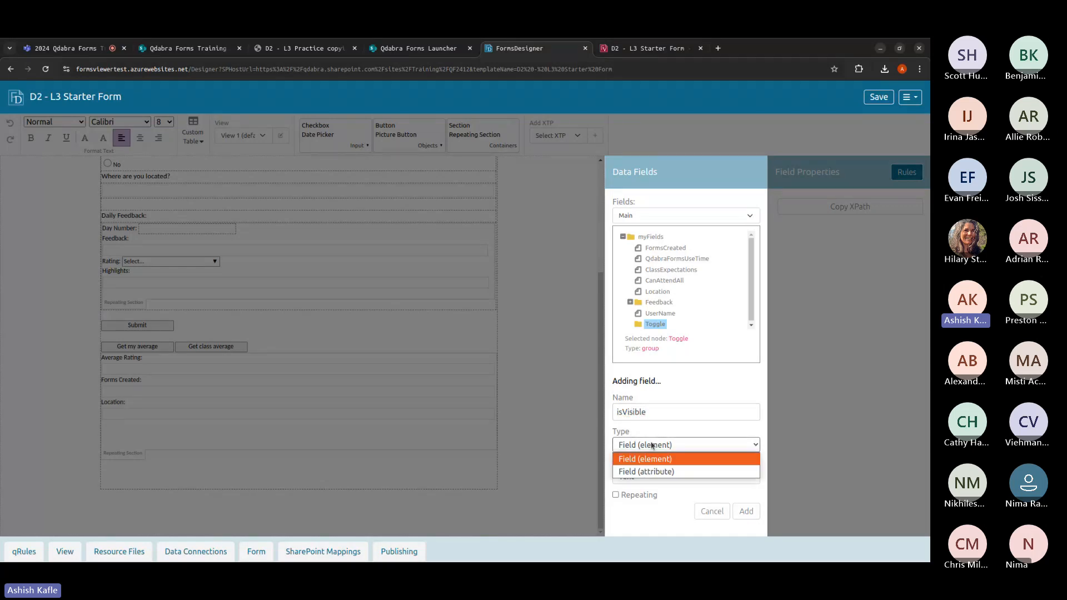
{"action": "left_click", "coordinate": [666, 471]}
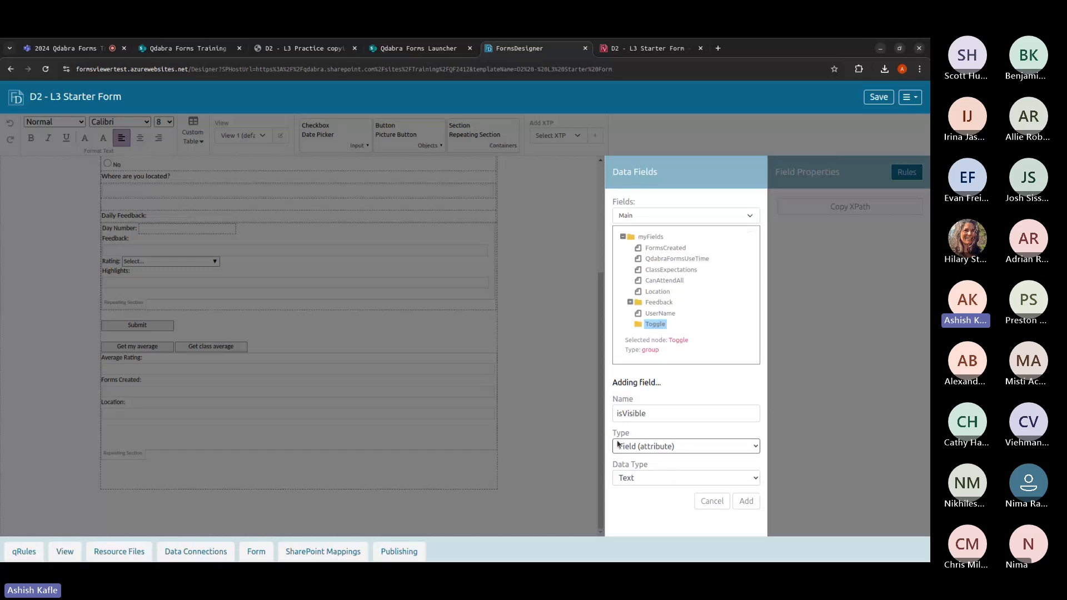
{"action": "left_click", "coordinate": [631, 479]}
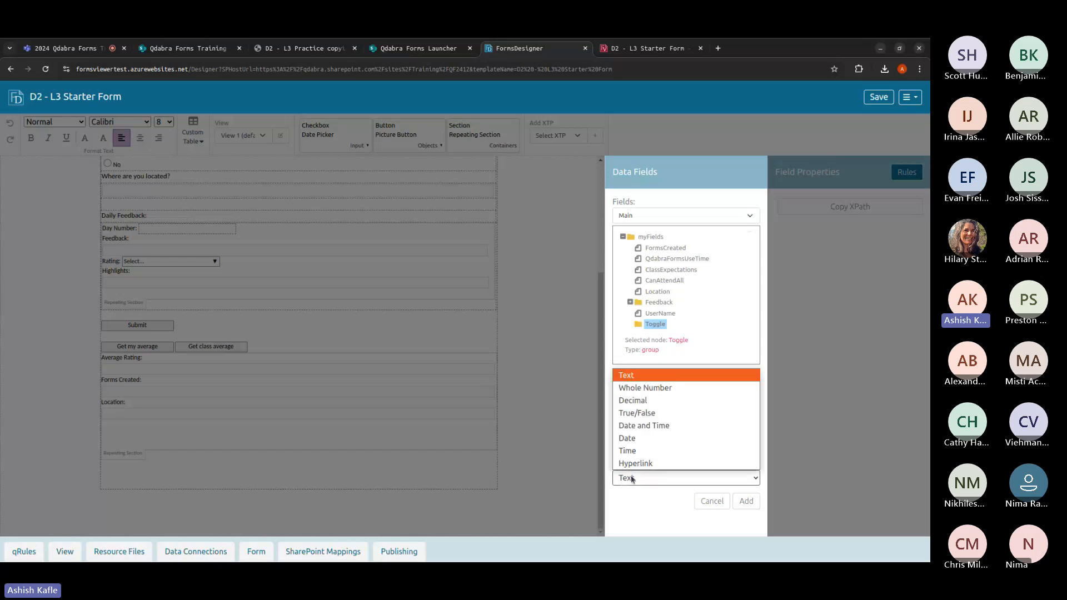
{"action": "left_click", "coordinate": [645, 413]}
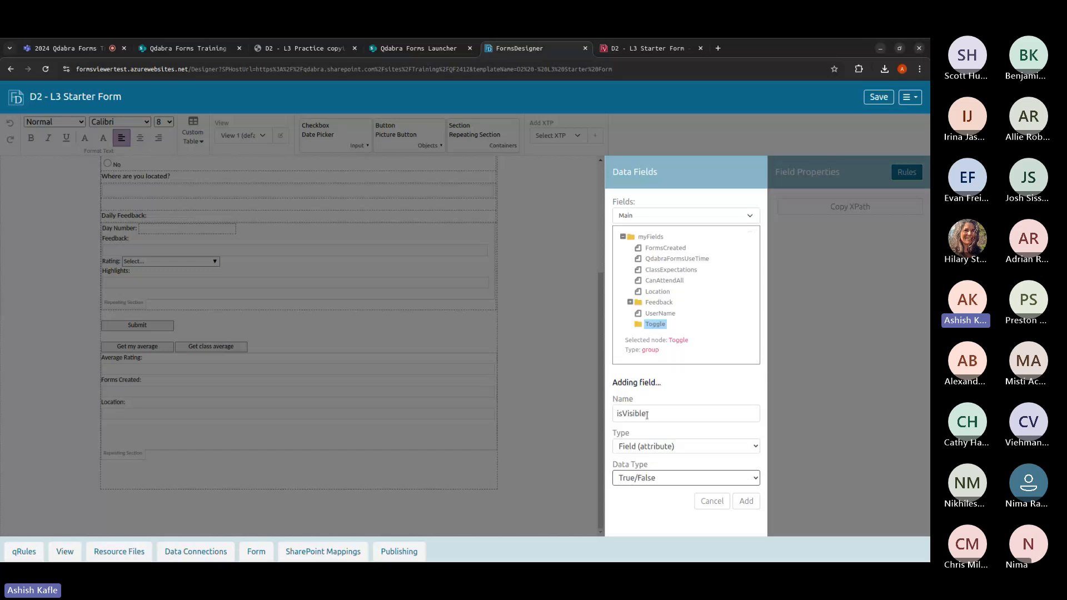
{"action": "left_click", "coordinate": [744, 501]}
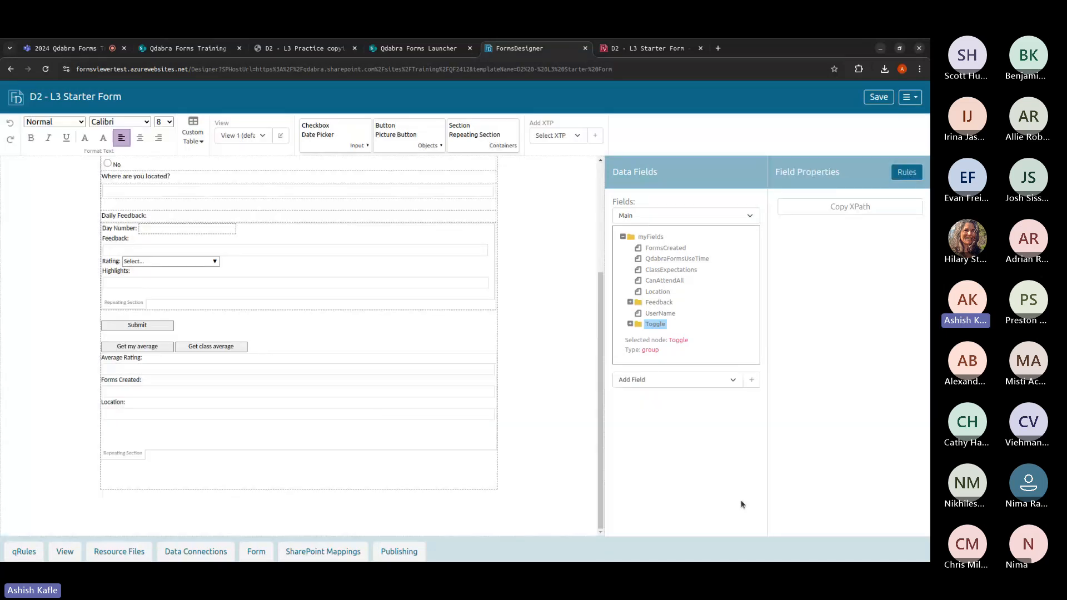
{"action": "left_click", "coordinate": [630, 325]}
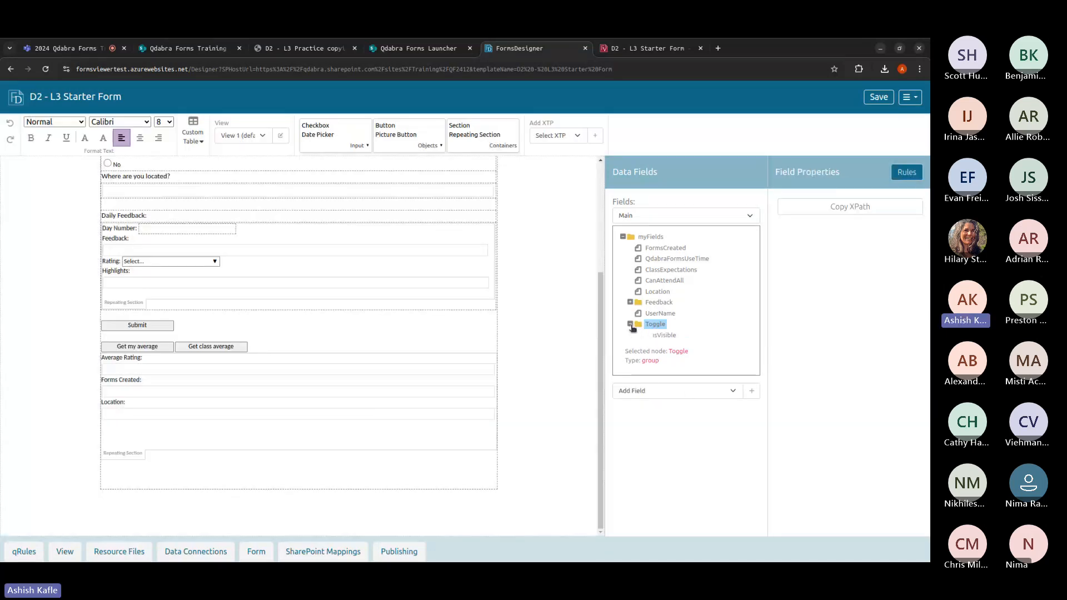
{"action": "left_click", "coordinate": [662, 335]}
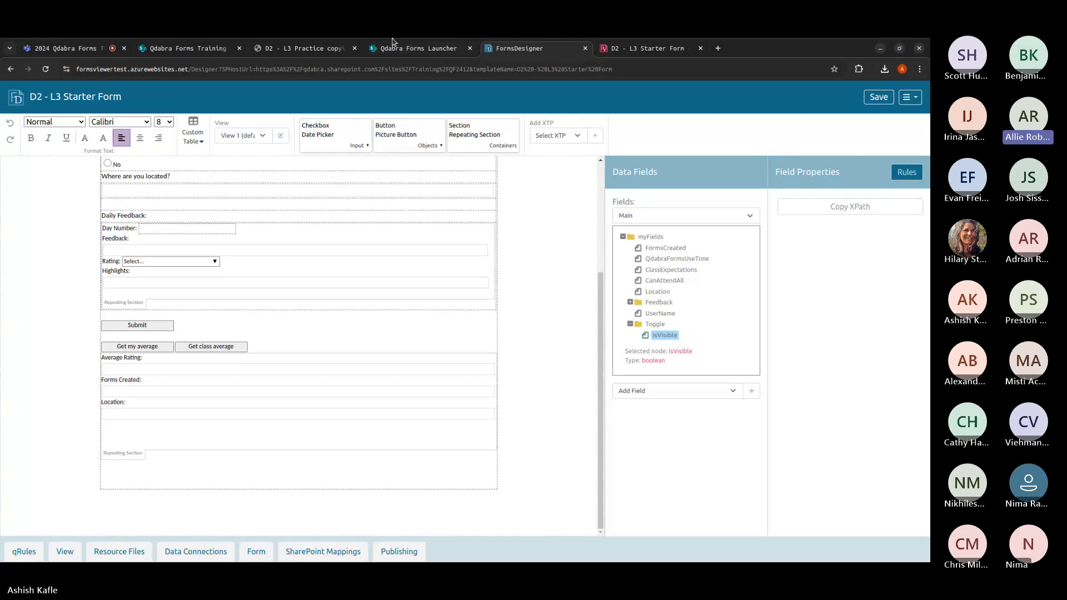
{"action": "left_click_drag", "start_coordinate": [311, 48], "coordinate": [404, 42]}
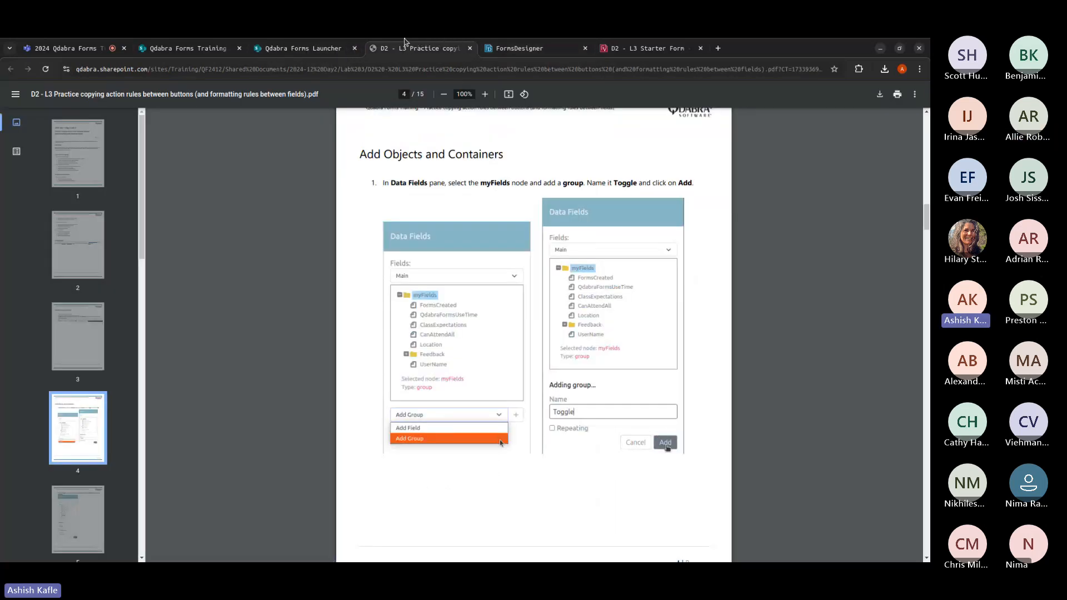
Insert two Picture Buttons below the last repeating section and select the first one.
{"action": "scroll", "coordinate": [471, 340], "scroll_direction": "down", "scroll_amount": 15}
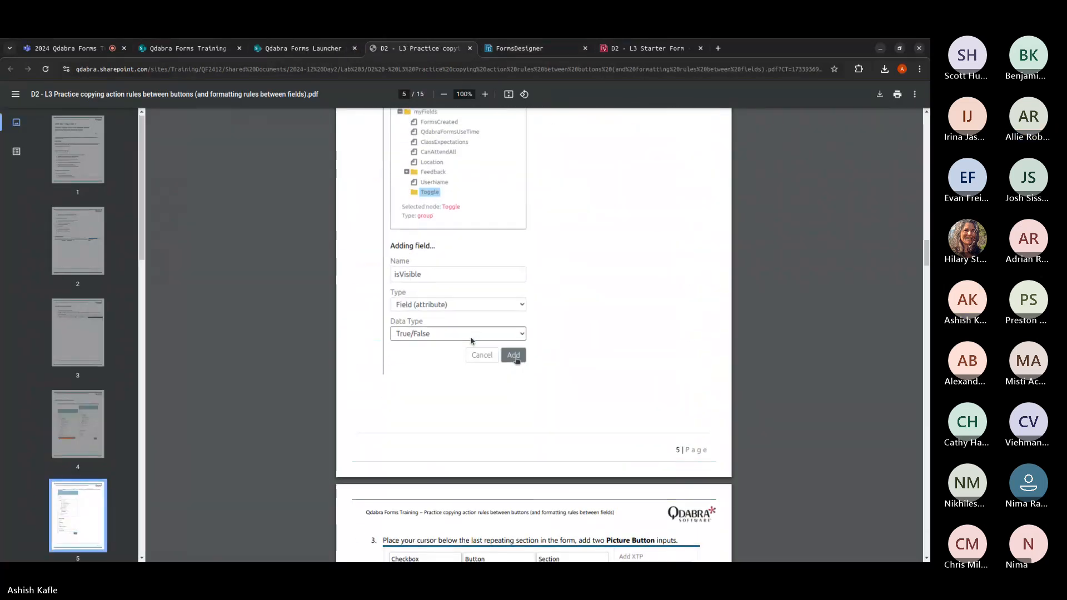
{"action": "scroll", "coordinate": [470, 335], "scroll_direction": "down", "scroll_amount": 3}
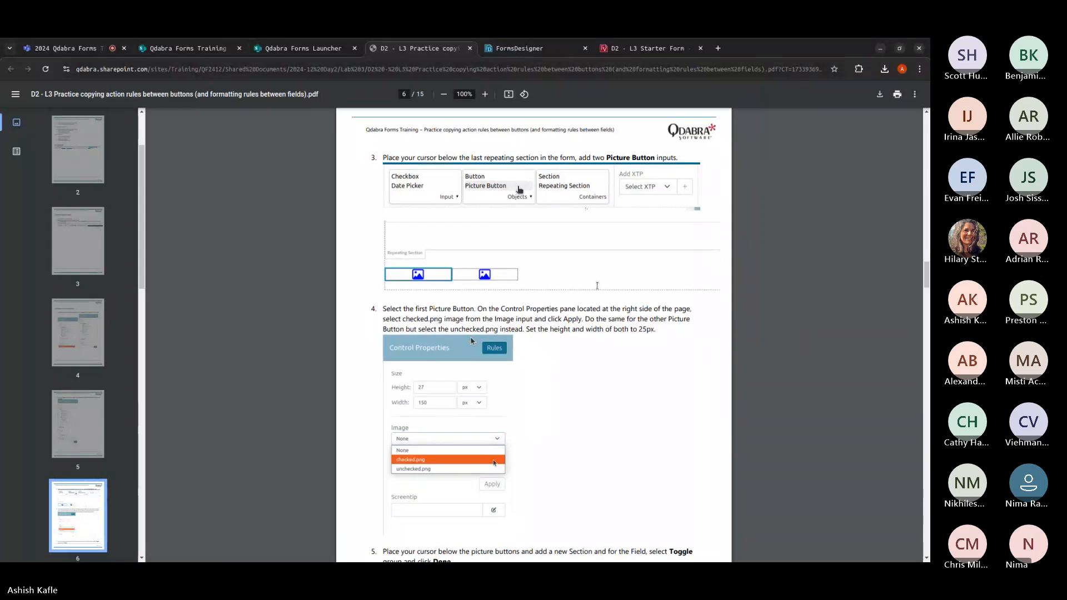
{"action": "scroll", "coordinate": [470, 336], "scroll_direction": "up", "scroll_amount": 2}
{"action": "scroll", "coordinate": [471, 341], "scroll_direction": "up", "scroll_amount": 7}
{"action": "scroll", "coordinate": [471, 341], "scroll_direction": "down", "scroll_amount": 8}
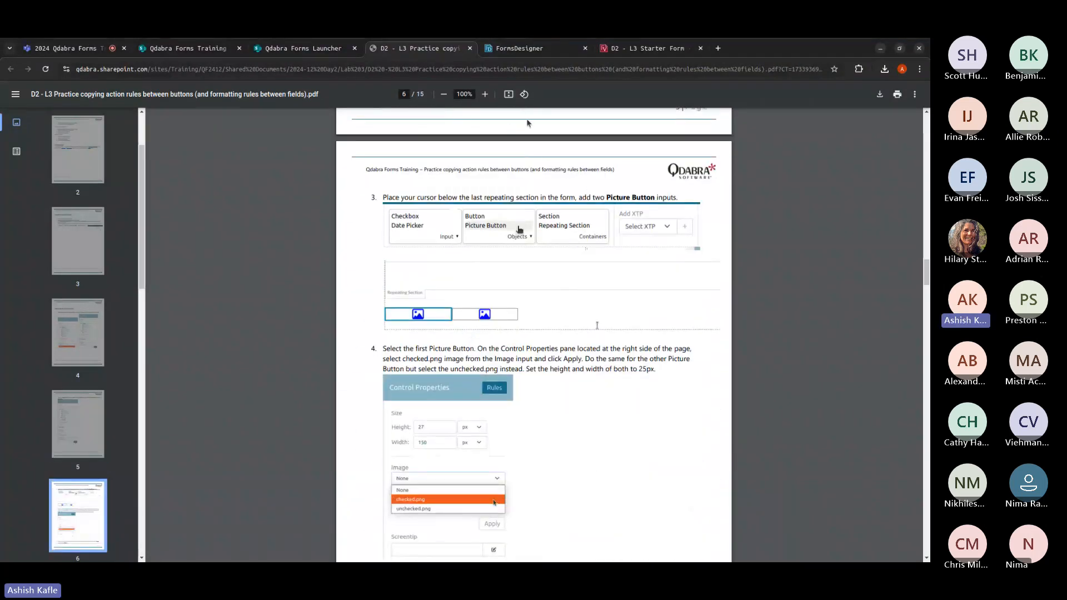
{"action": "left_click", "coordinate": [508, 44]}
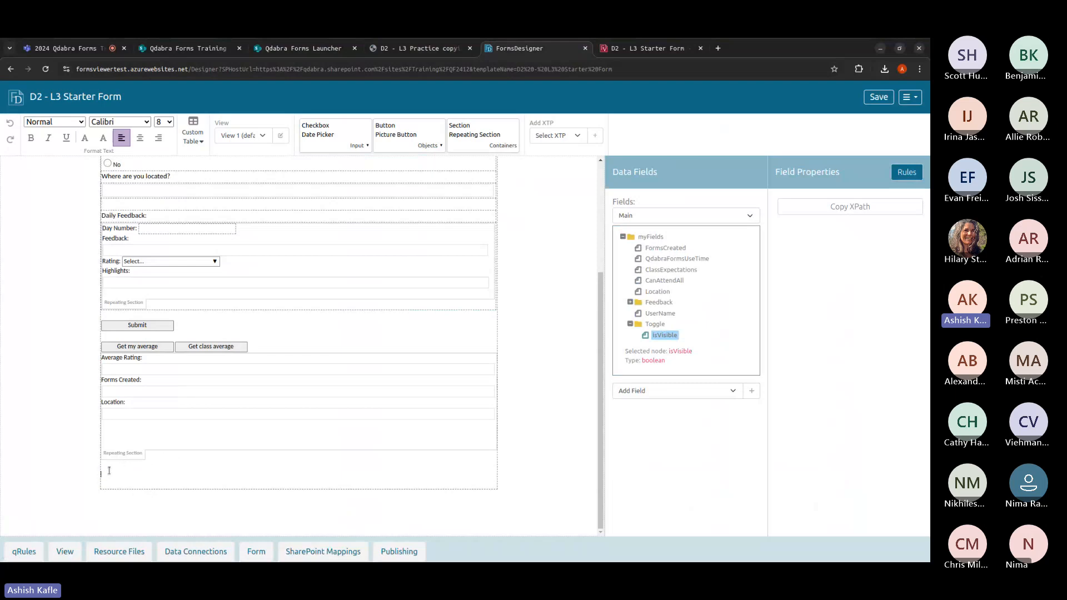
{"action": "left_click", "coordinate": [394, 135]}
{"action": "left_click", "coordinate": [395, 135]}
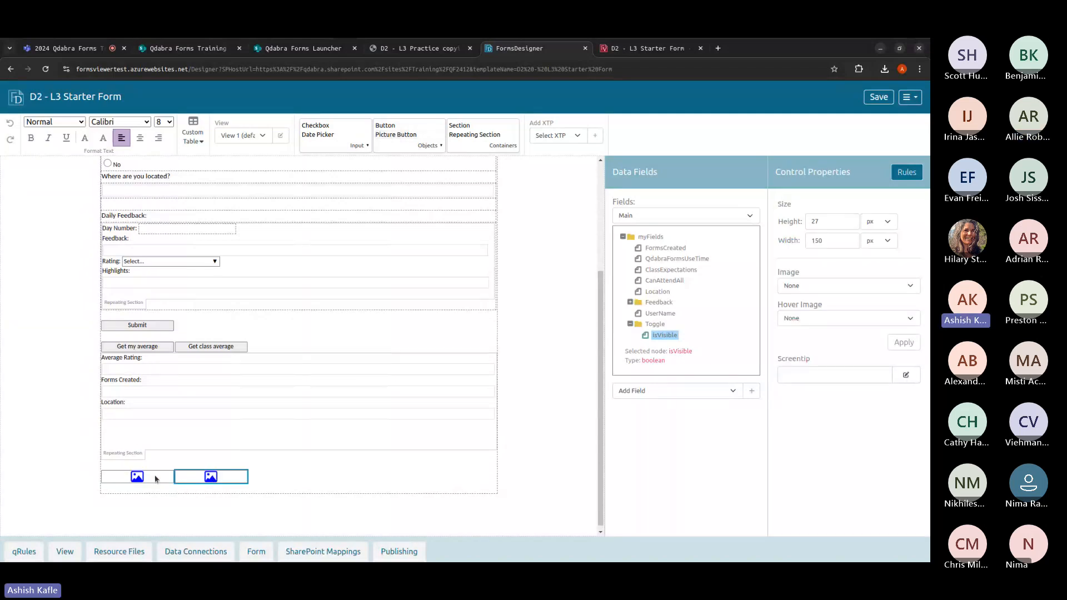
{"action": "left_click", "coordinate": [148, 479]}
{"action": "left_click", "coordinate": [468, 42]}
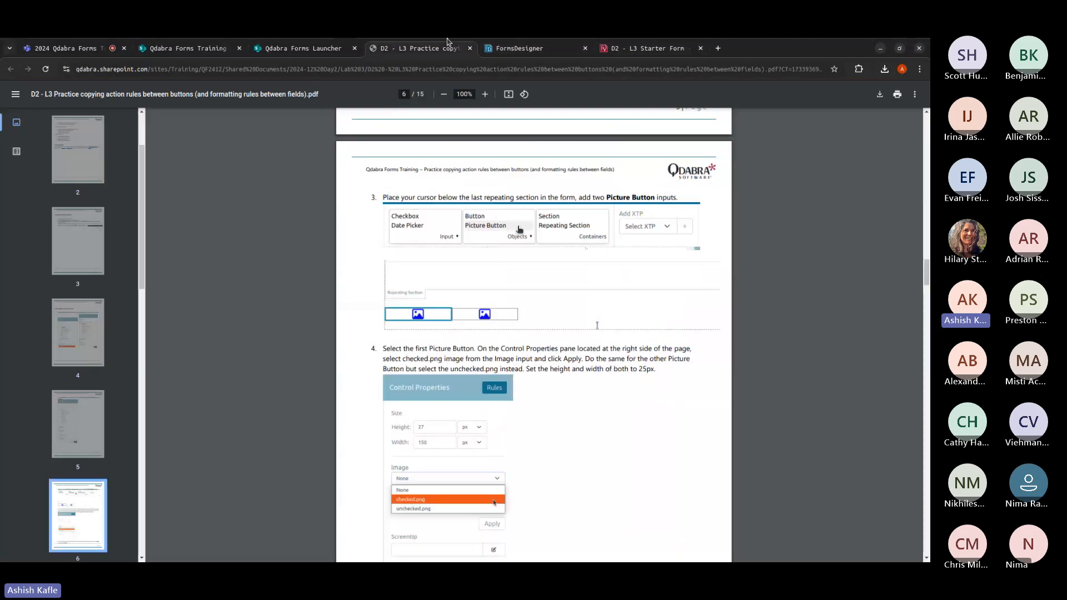
{"action": "scroll", "coordinate": [566, 291], "scroll_direction": "down", "scroll_amount": 2}
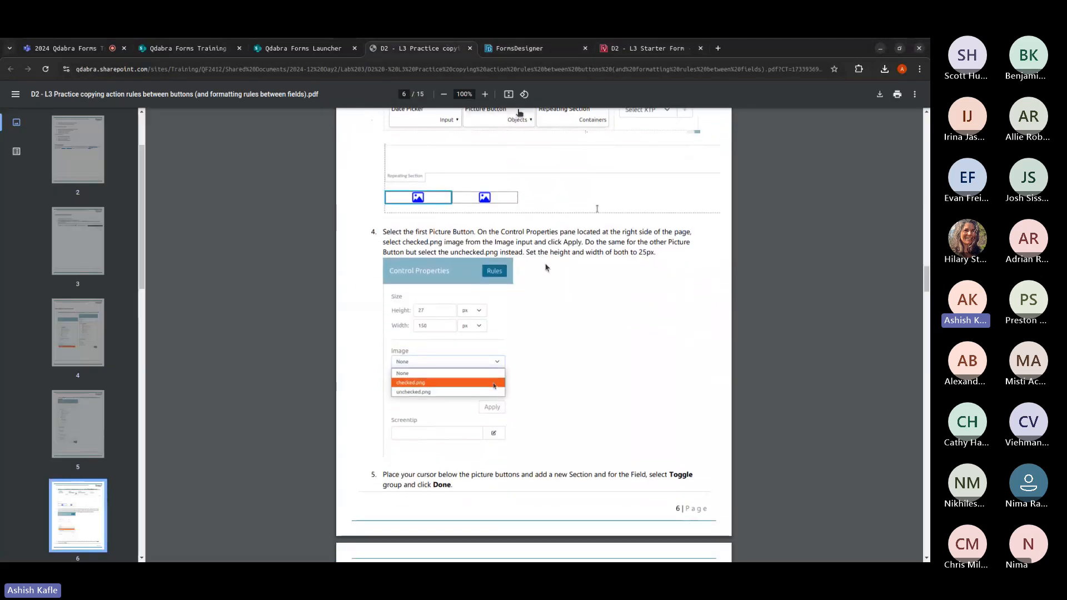
{"action": "left_click", "coordinate": [500, 43]}
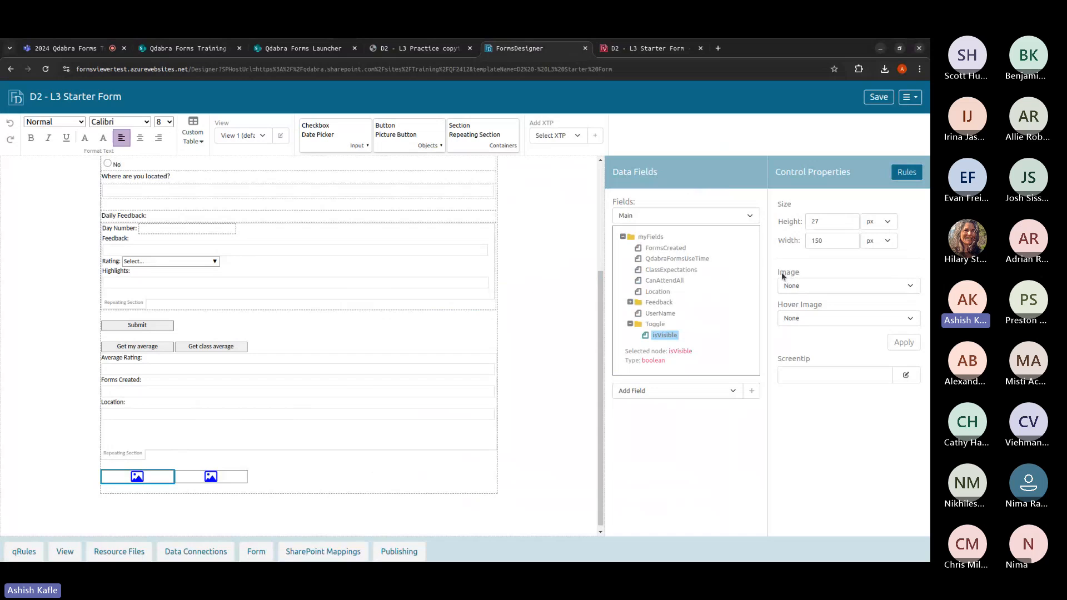
Give the first picture button checked.png and the second unchecked.png as their images.
{"action": "left_click", "coordinate": [829, 288]}
{"action": "left_click", "coordinate": [798, 314]}
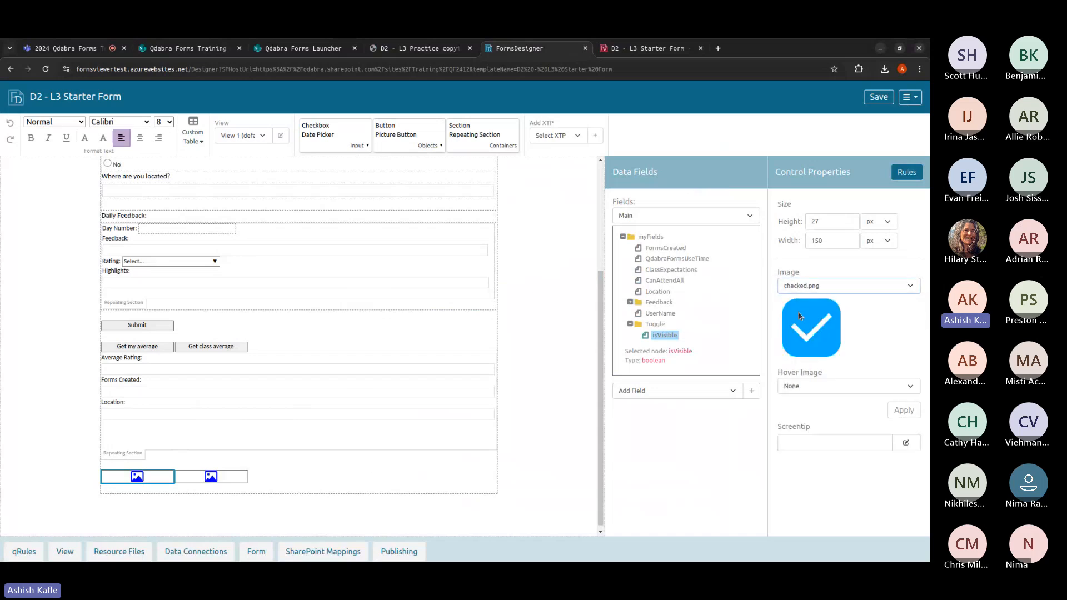
{"action": "left_click", "coordinate": [903, 414]}
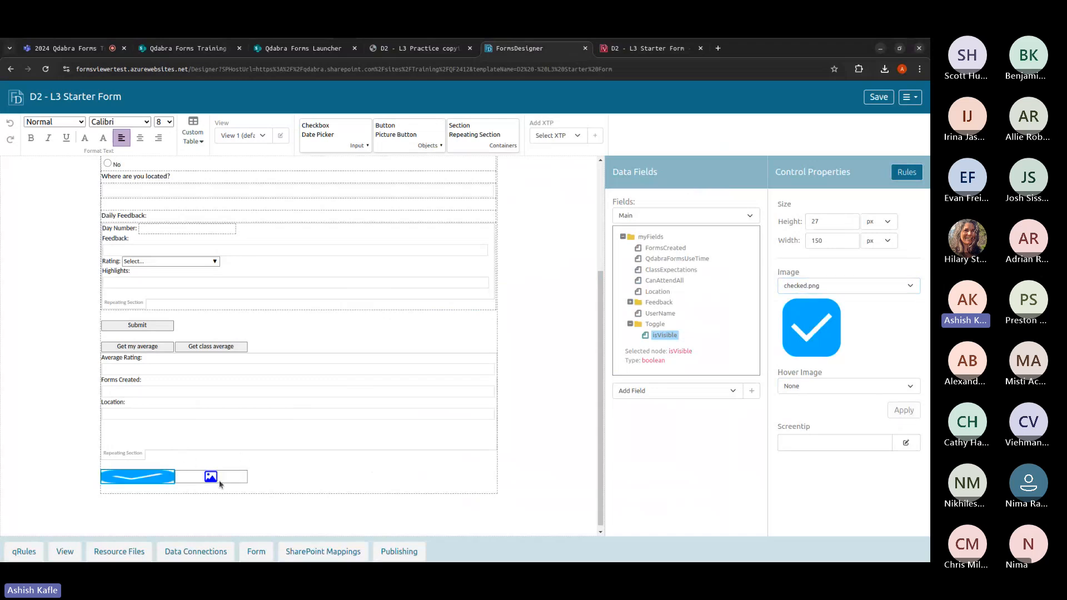
{"action": "left_click", "coordinate": [218, 479]}
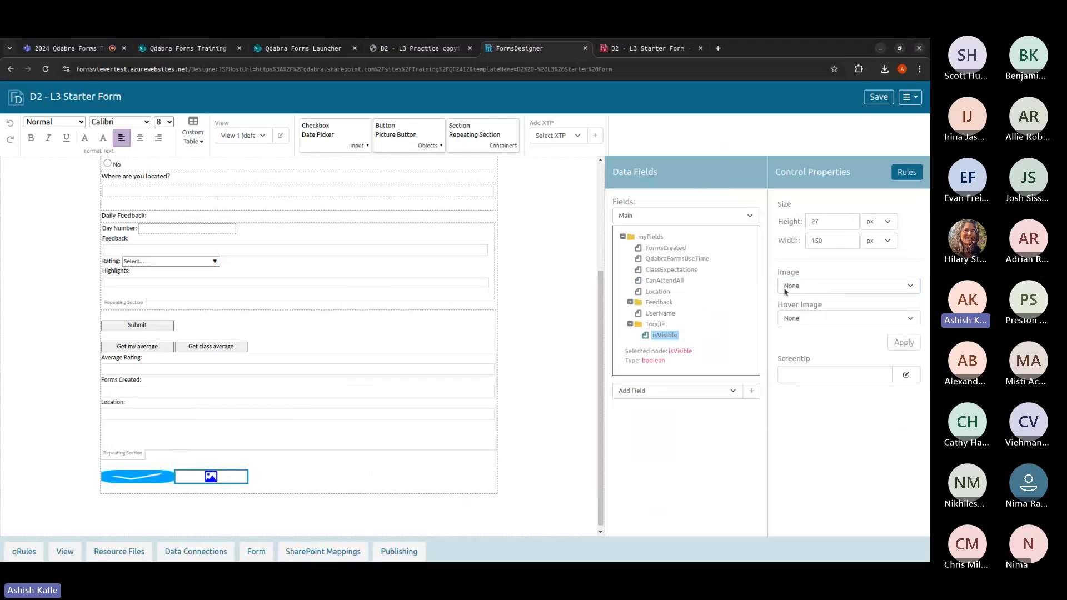
{"action": "left_click", "coordinate": [804, 287]}
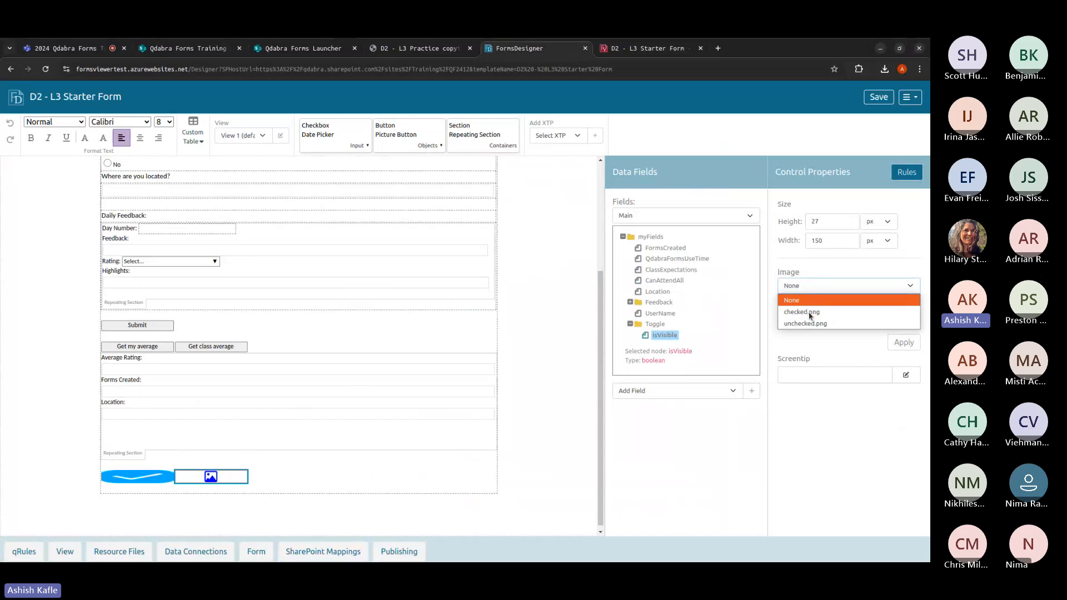
{"action": "left_click", "coordinate": [792, 324]}
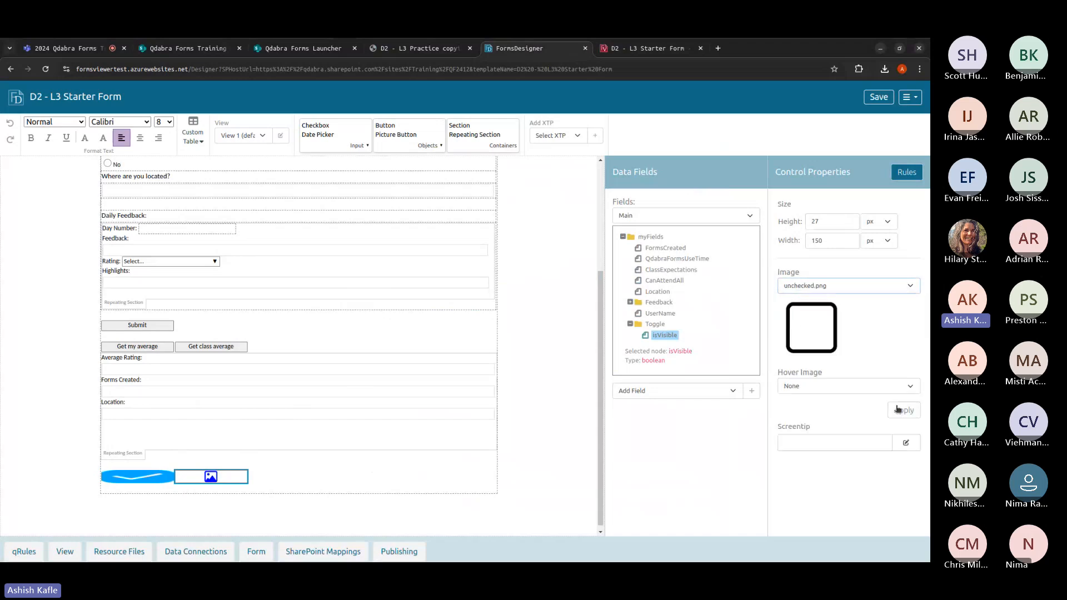
{"action": "left_click", "coordinate": [910, 416]}
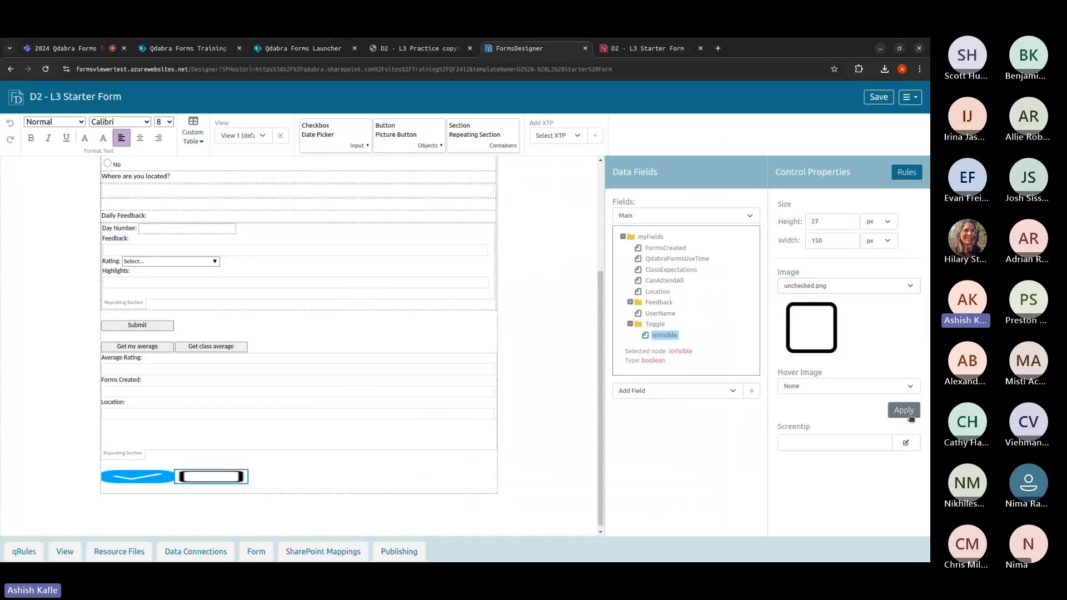
Set both picture buttons' Height and Width to 25 px.
{"action": "left_click", "coordinate": [825, 223]}
{"action": "key", "text": "BackSpace"}
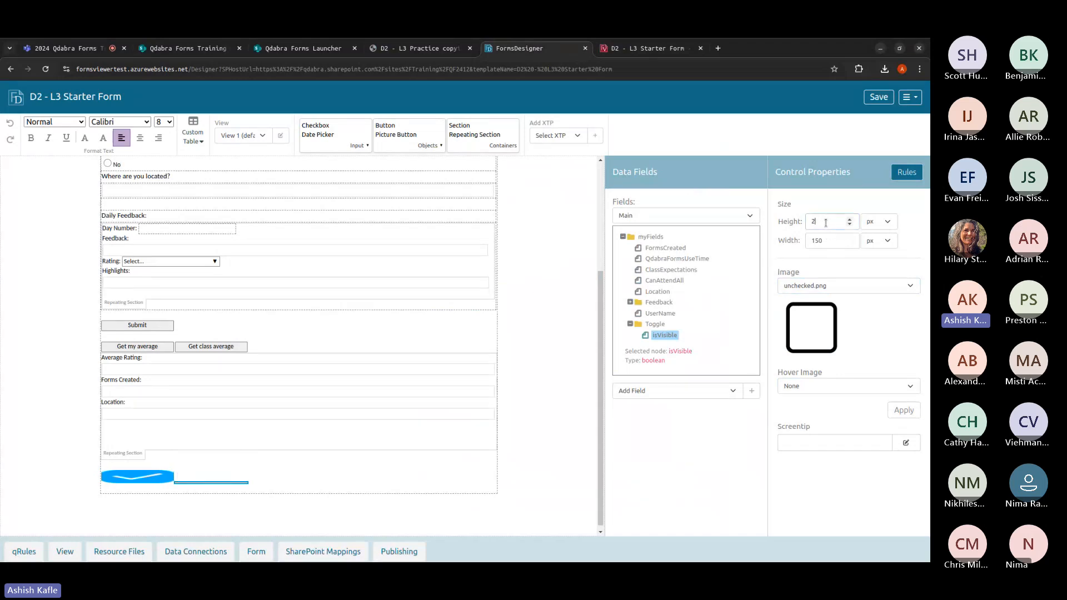
{"action": "type", "text": "5"}
{"action": "double_click", "coordinate": [828, 245]}
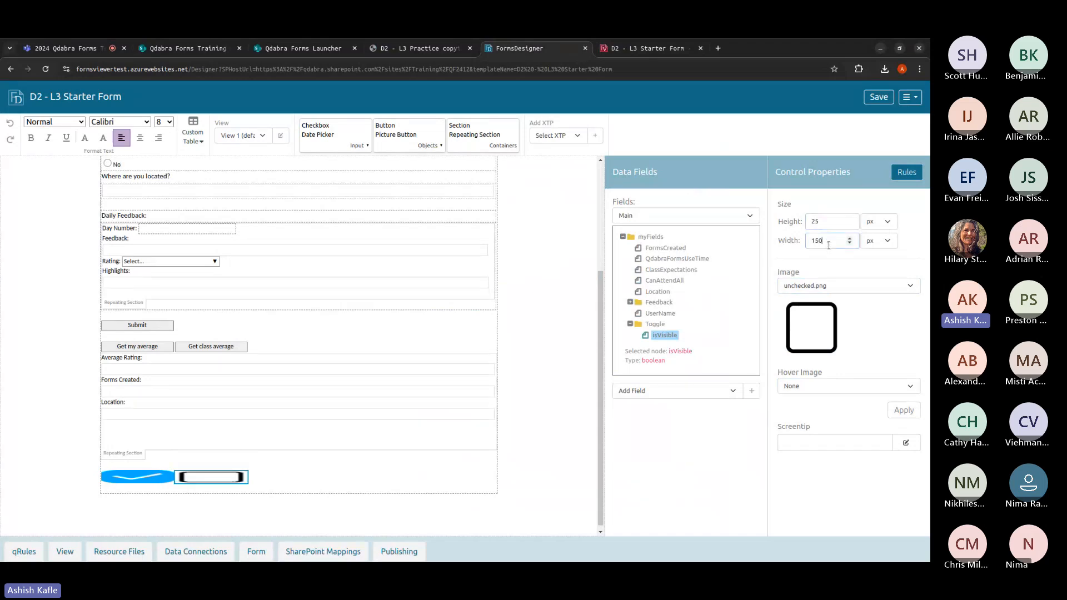
{"action": "type", "text": "25"}
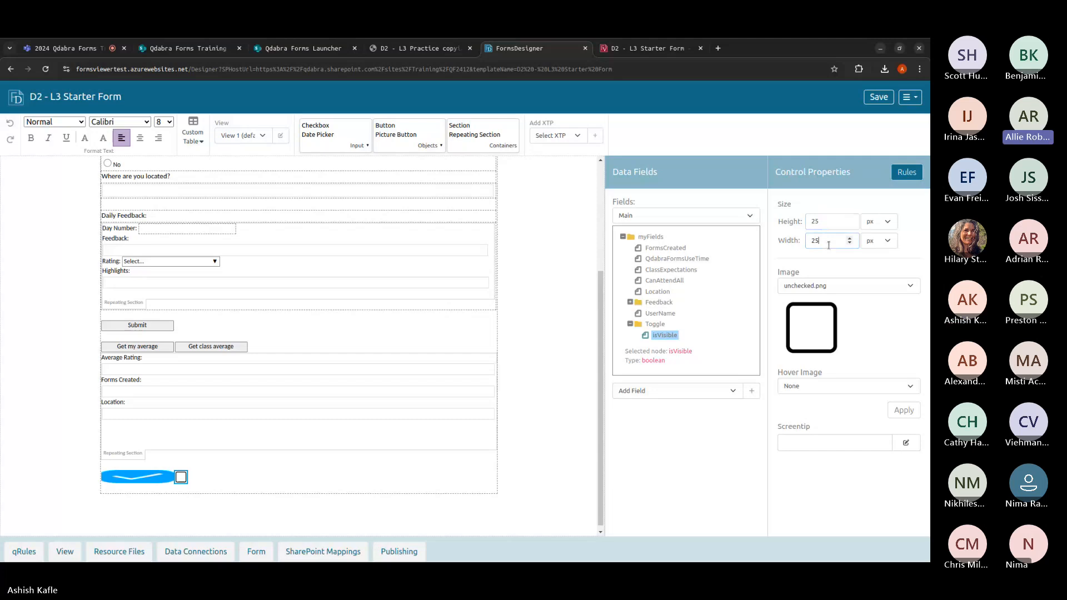
{"action": "left_click", "coordinate": [161, 476]}
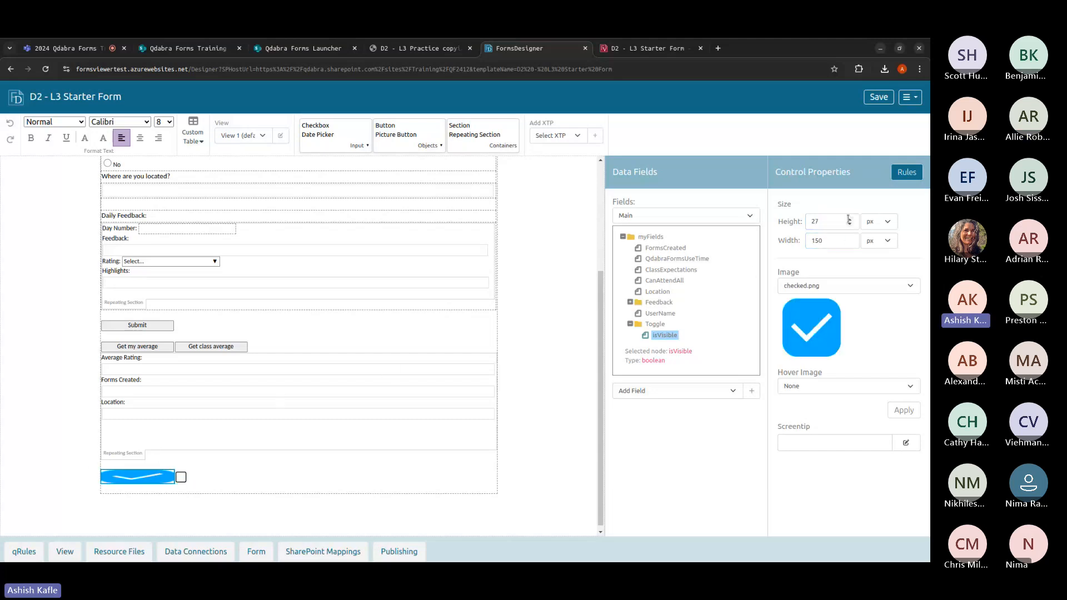
{"action": "left_click", "coordinate": [829, 221]}
{"action": "key", "text": "BackSpace"}
{"action": "type", "text": "5"}
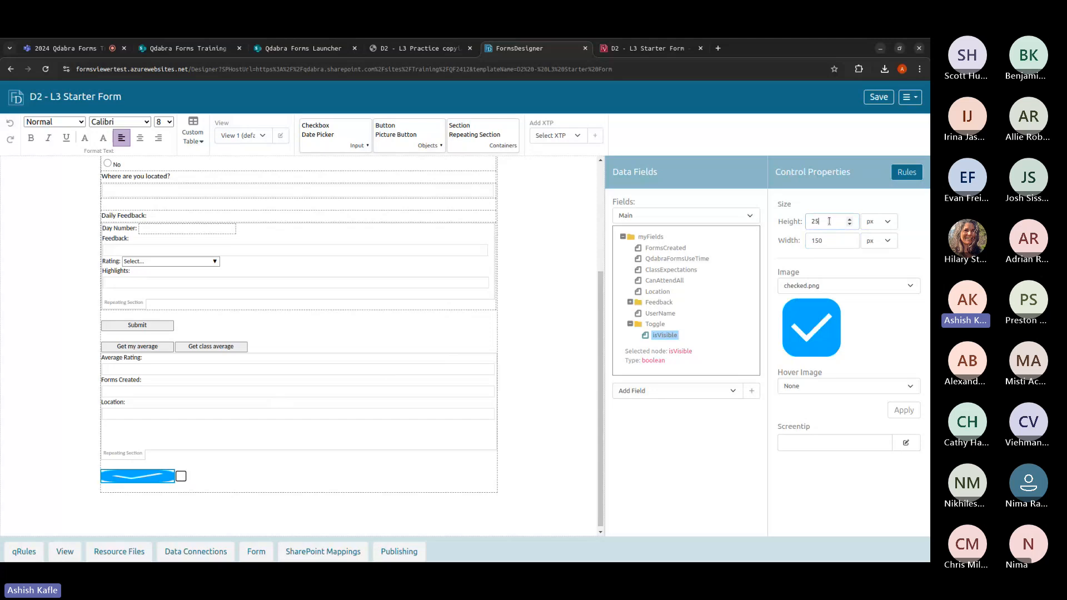
{"action": "double_click", "coordinate": [829, 241]}
{"action": "type", "text": "25"}
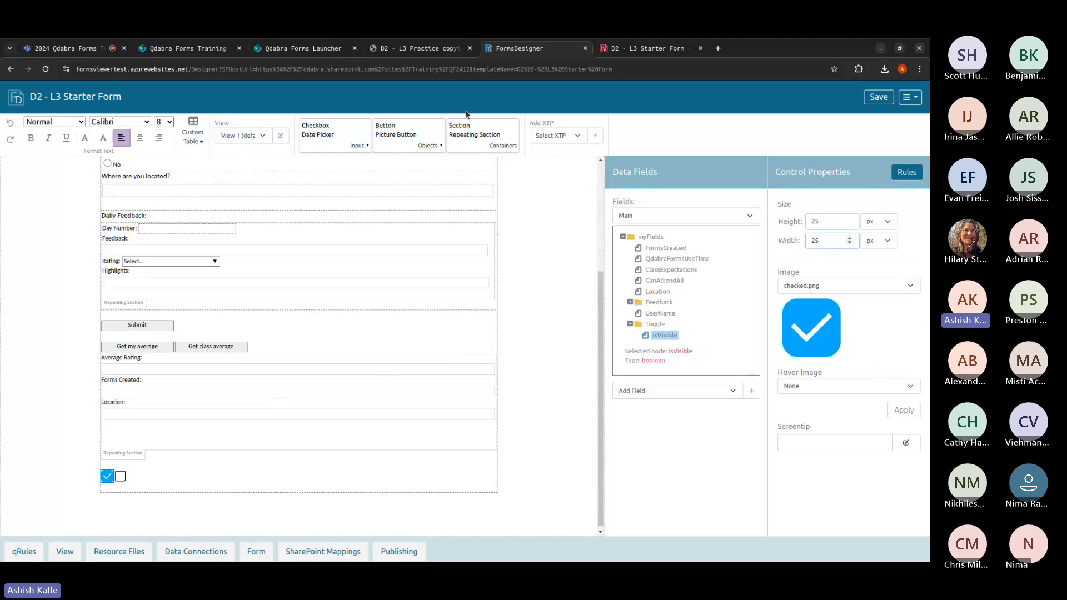
Insert a Section bound to the Toggle group on a new line below the picture buttons.
{"action": "left_click", "coordinate": [418, 48]}
{"action": "scroll", "coordinate": [504, 376], "scroll_direction": "down", "scroll_amount": 6}
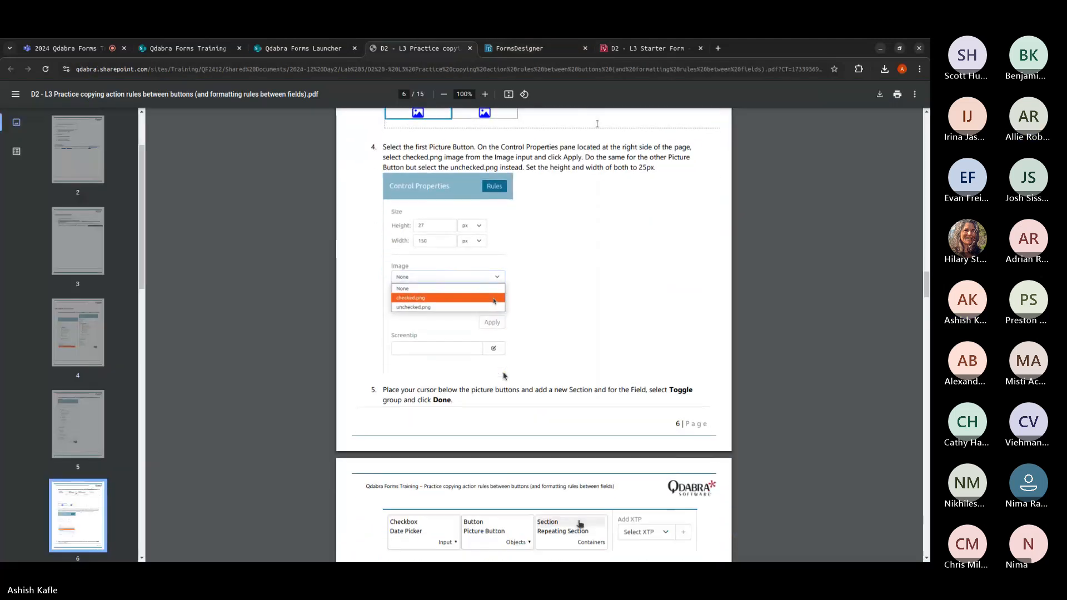
{"action": "scroll", "coordinate": [504, 376], "scroll_direction": "down", "scroll_amount": 3}
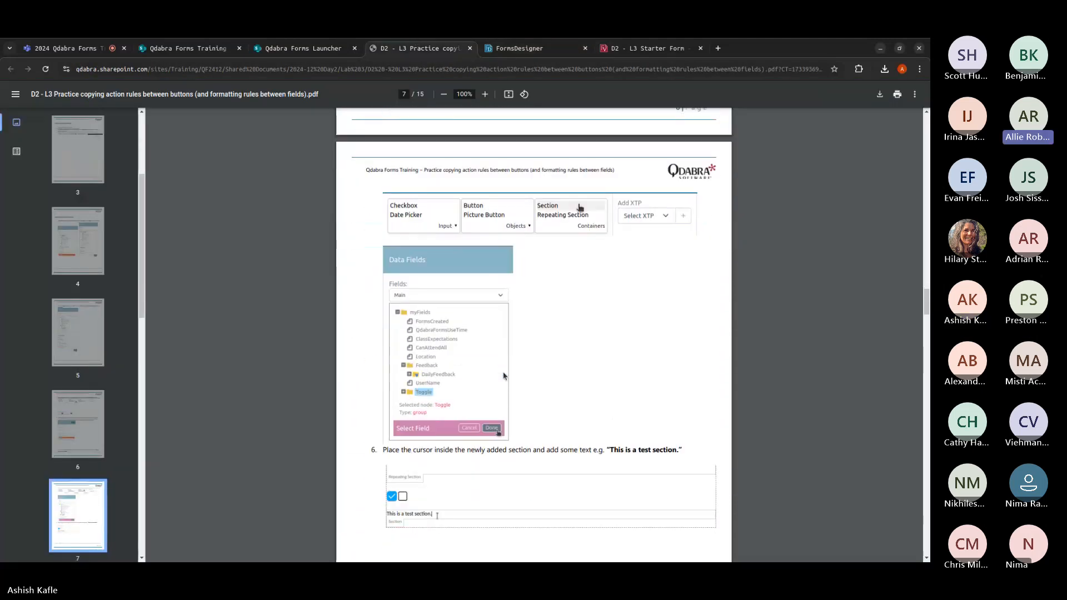
{"action": "scroll", "coordinate": [504, 376], "scroll_direction": "up", "scroll_amount": 3}
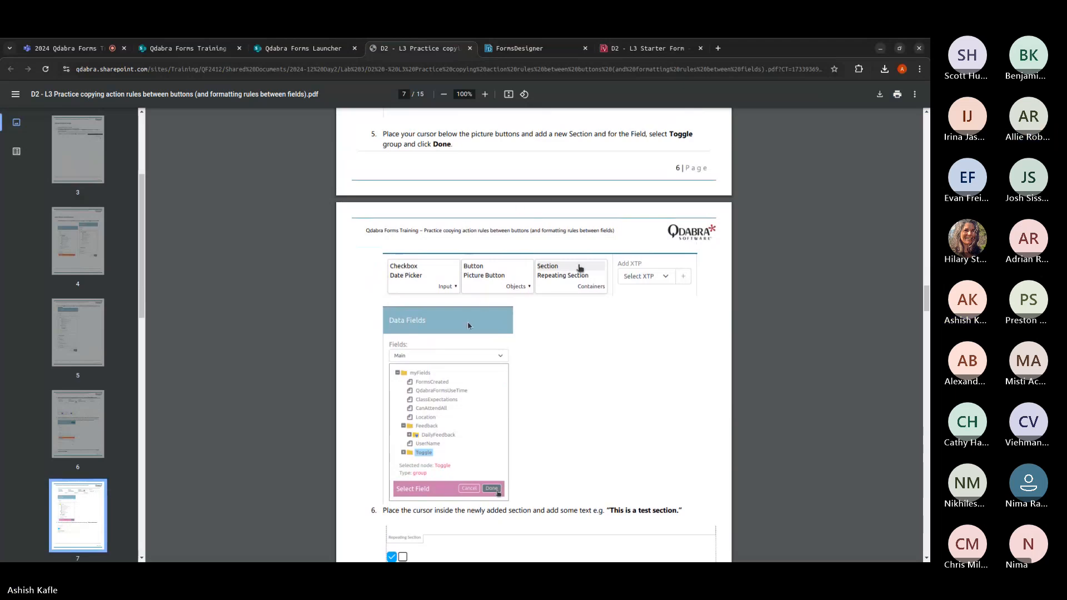
{"action": "left_click", "coordinate": [520, 49]}
{"action": "left_click", "coordinate": [122, 490]}
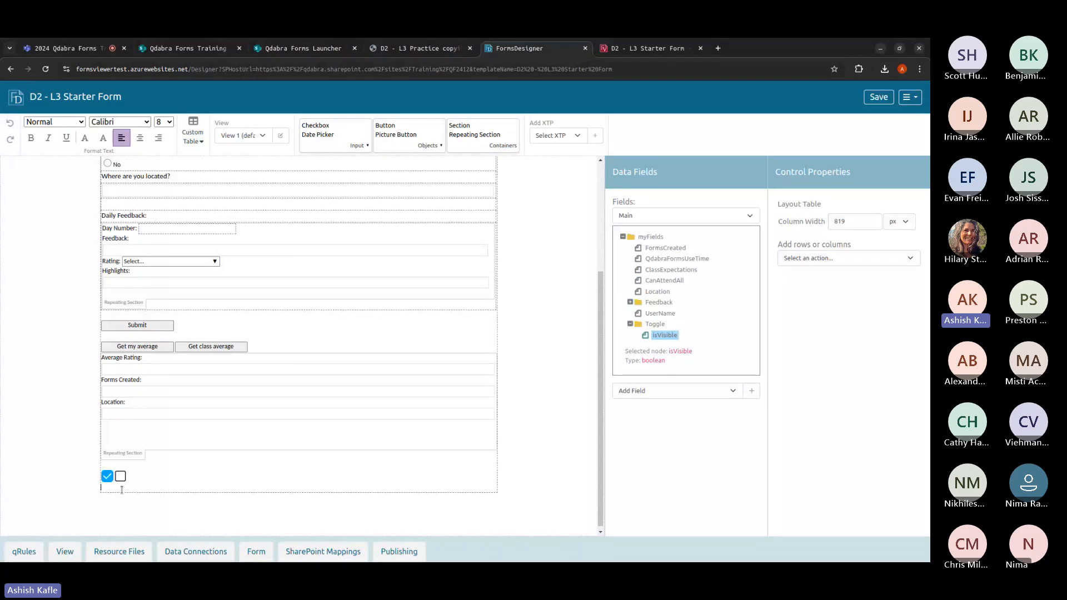
{"action": "key", "text": "Return"}
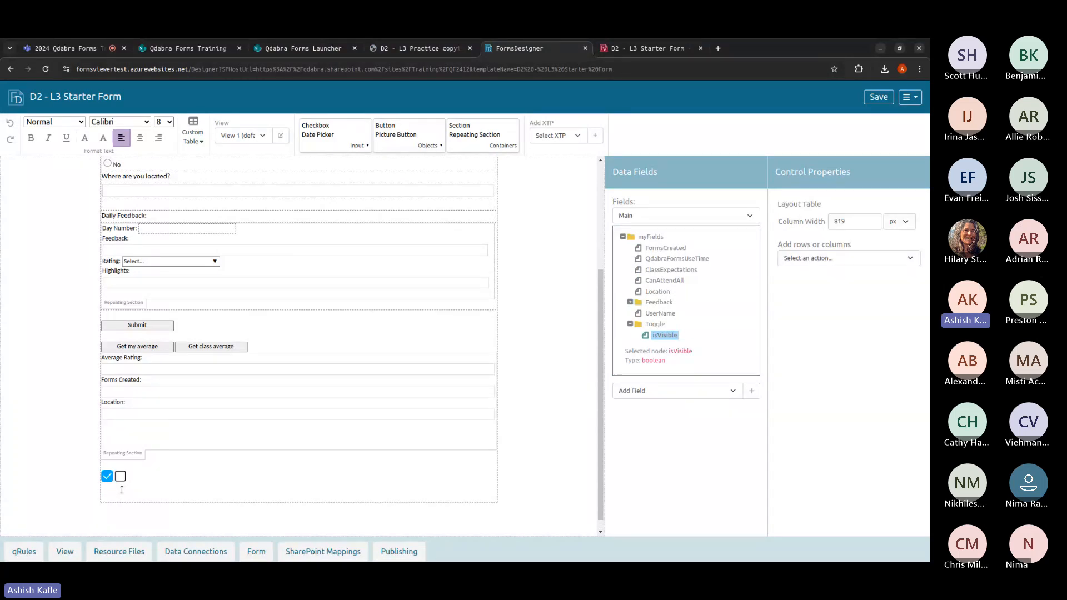
{"action": "left_click", "coordinate": [472, 134]}
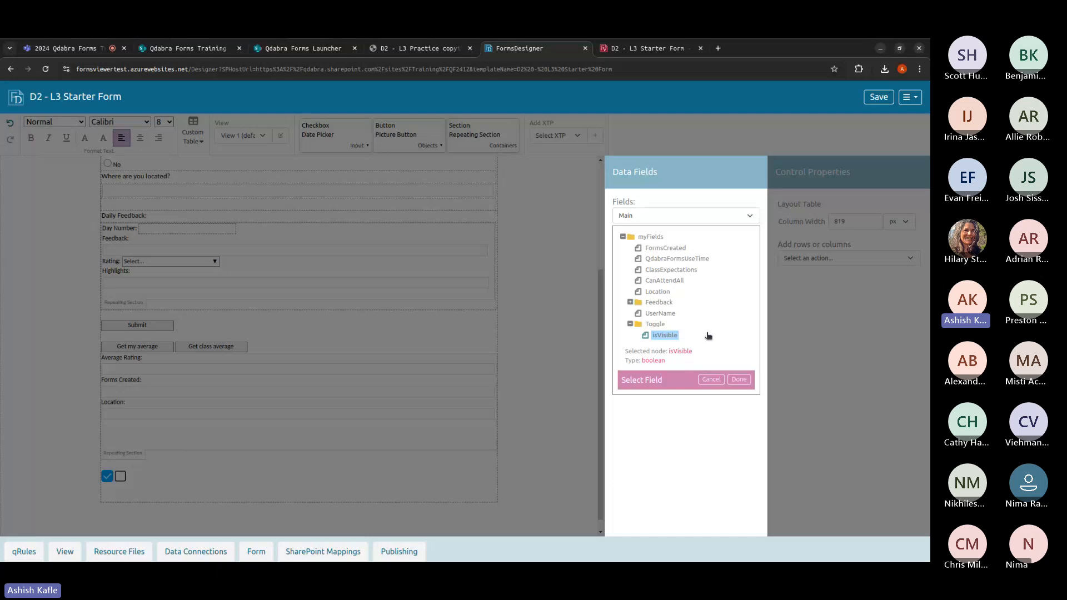
{"action": "left_click", "coordinate": [647, 327]}
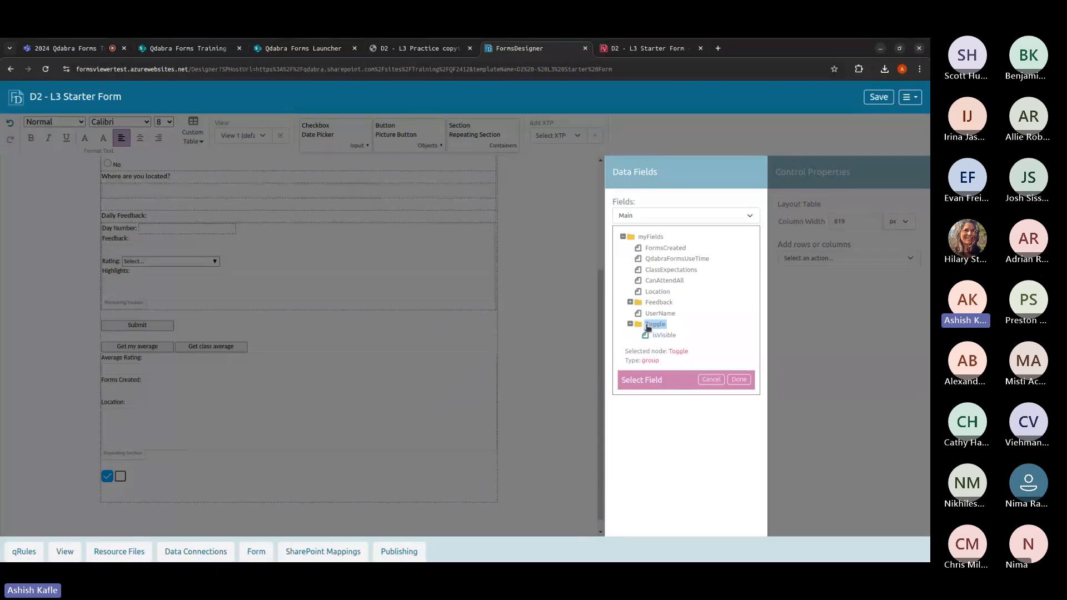
{"action": "left_click", "coordinate": [737, 380]}
Type "This is a test section for visibility/formatting rule." in the section and save the form.
{"action": "scroll", "coordinate": [397, 381], "scroll_direction": "down", "scroll_amount": 2}
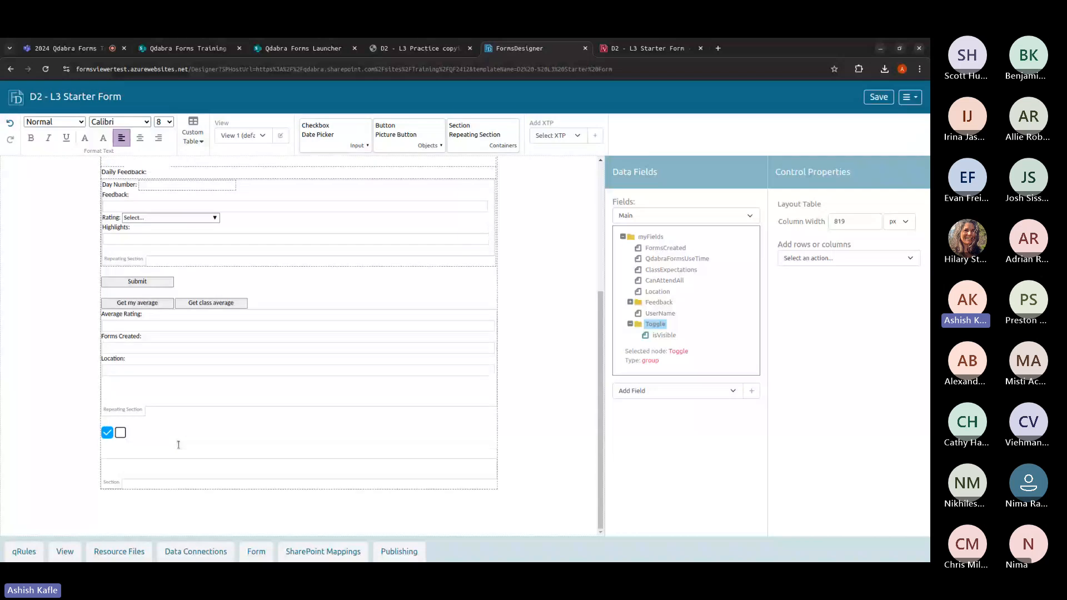
{"action": "key", "text": "BackSpace"}
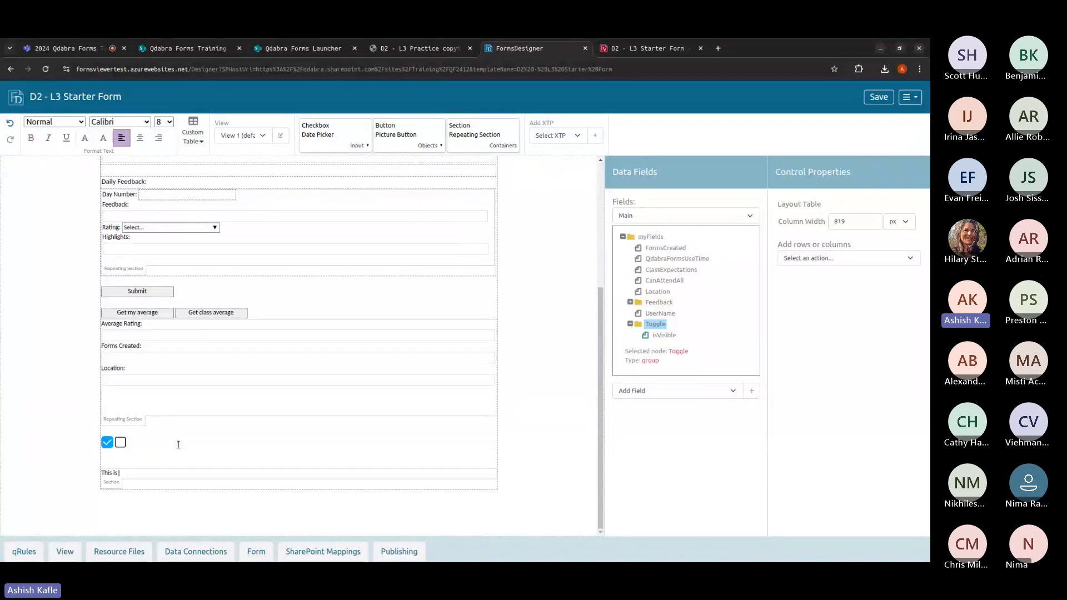
{"action": "type", "text": "st section for "}
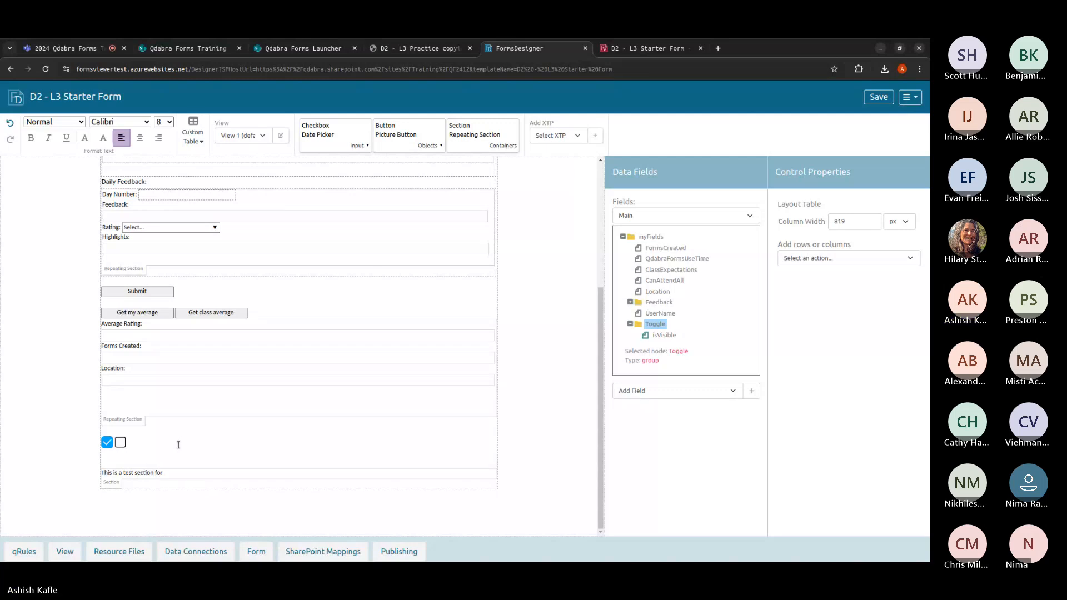
{"action": "type", "text": "visibility"}
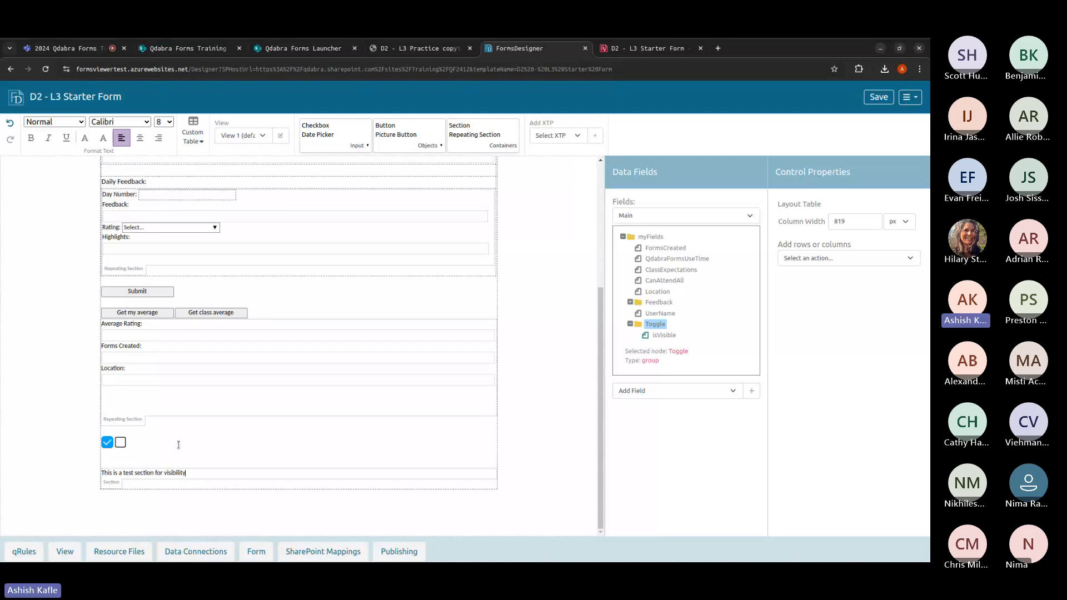
{"action": "type", "text": "/formatting rule."}
{"action": "left_click", "coordinate": [879, 96]}
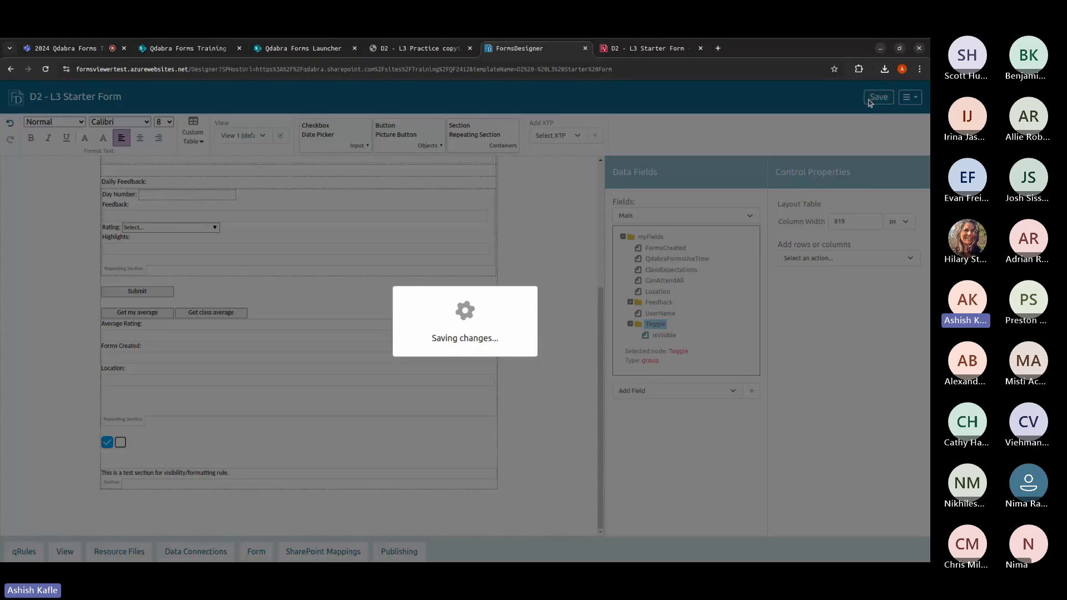
Add an action rule named Toggle checked to the checked picture button.
{"action": "left_click", "coordinate": [409, 49]}
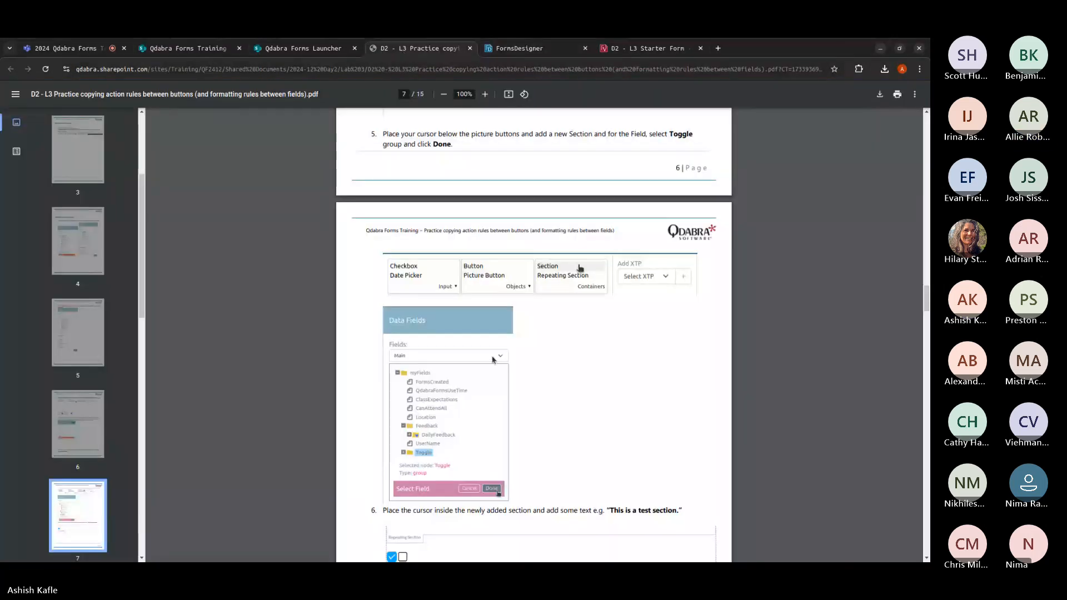
{"action": "scroll", "coordinate": [492, 360], "scroll_direction": "down", "scroll_amount": 10}
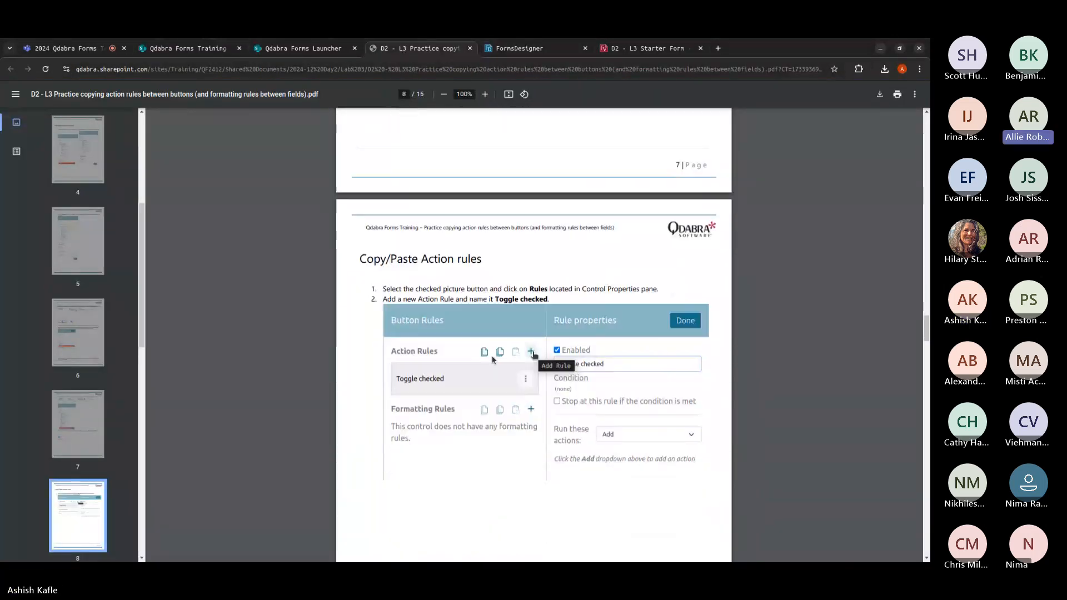
{"action": "scroll", "coordinate": [491, 360], "scroll_direction": "down", "scroll_amount": 1}
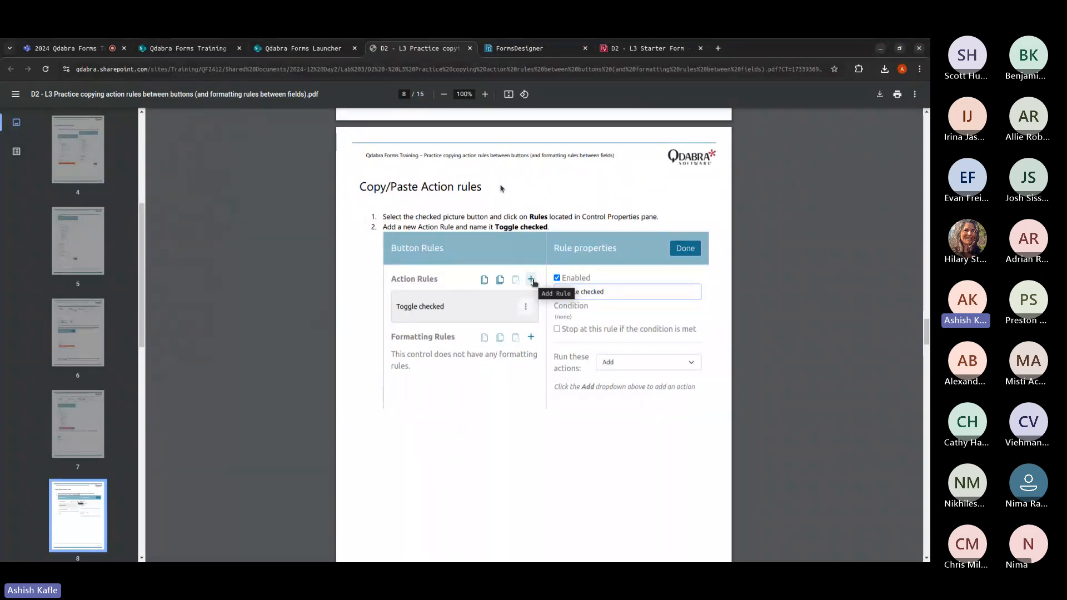
{"action": "scroll", "coordinate": [411, 212], "scroll_direction": "down", "scroll_amount": 1}
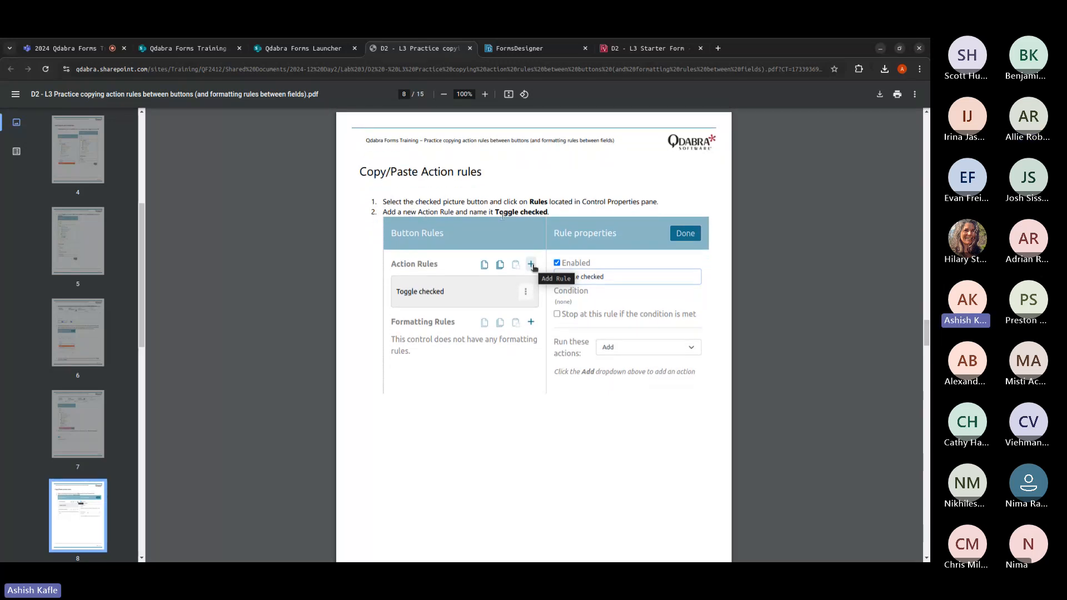
{"action": "left_click", "coordinate": [518, 48]}
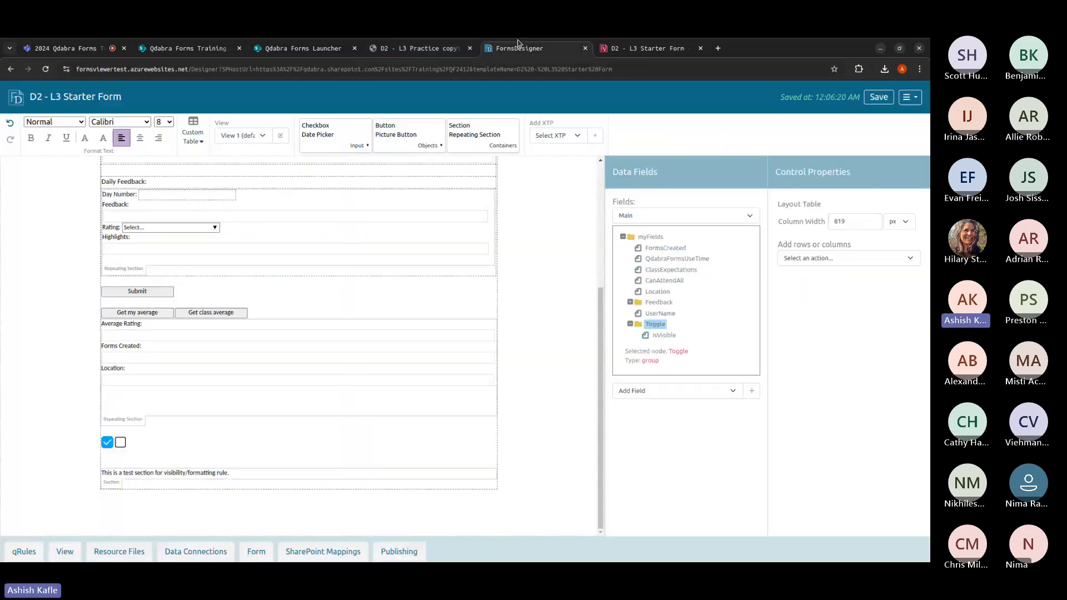
{"action": "left_click", "coordinate": [104, 445]}
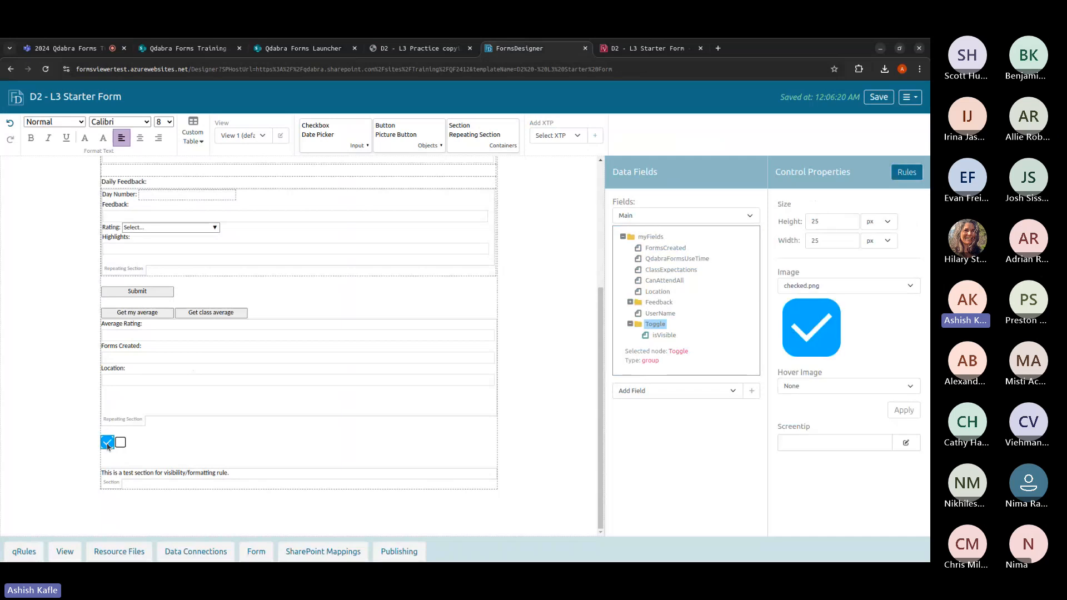
{"action": "left_click", "coordinate": [907, 172]}
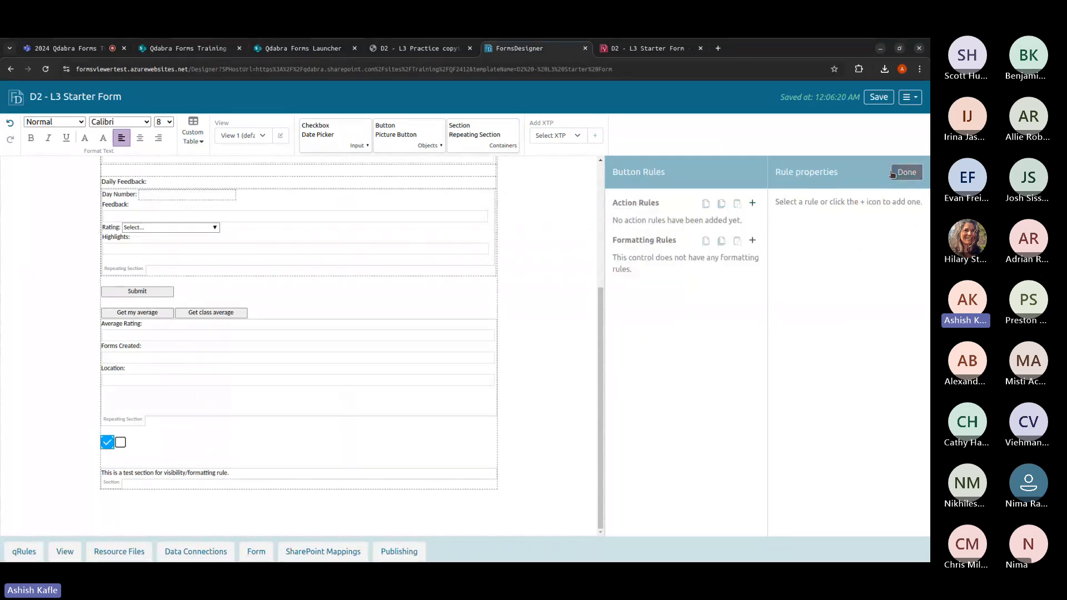
{"action": "left_click", "coordinate": [752, 204]}
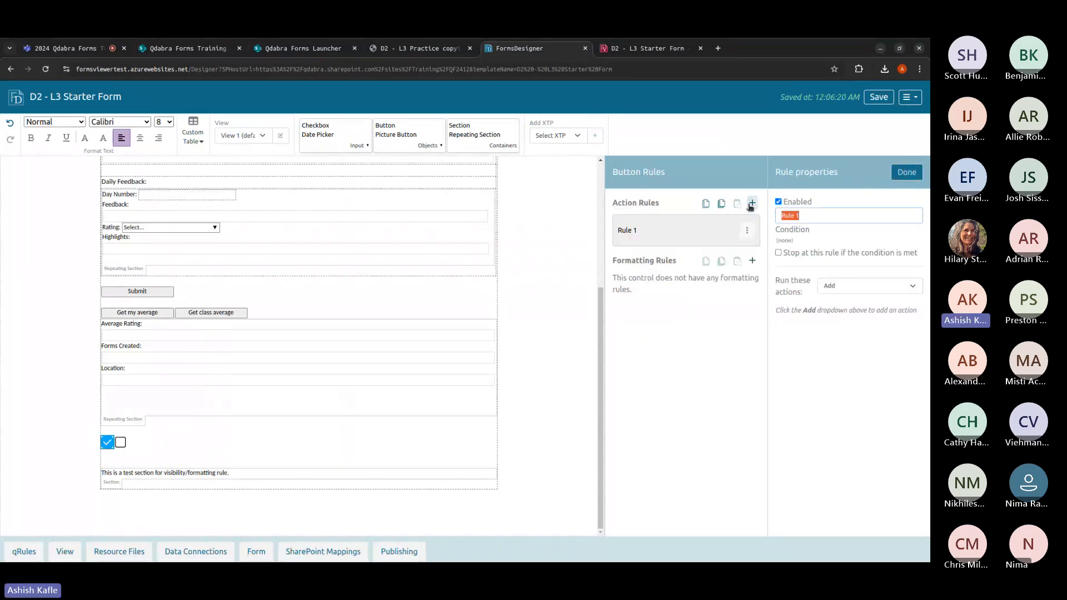
{"action": "left_click", "coordinate": [429, 49]}
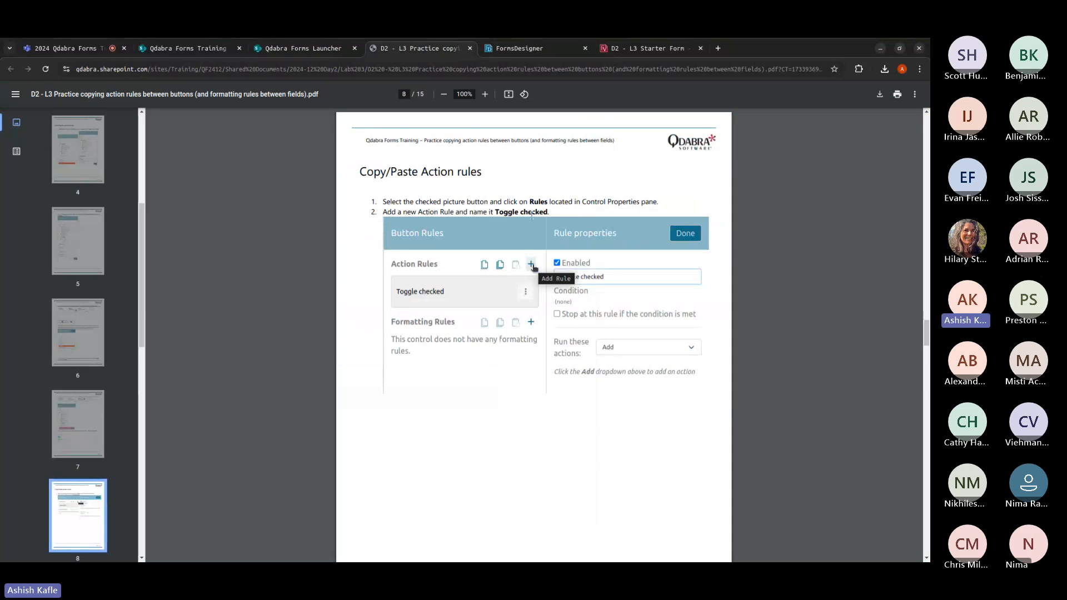
{"action": "left_click_drag", "start_coordinate": [501, 211], "coordinate": [545, 211]}
{"action": "key", "text": "ctrl+c"}
{"action": "left_click", "coordinate": [534, 43]}
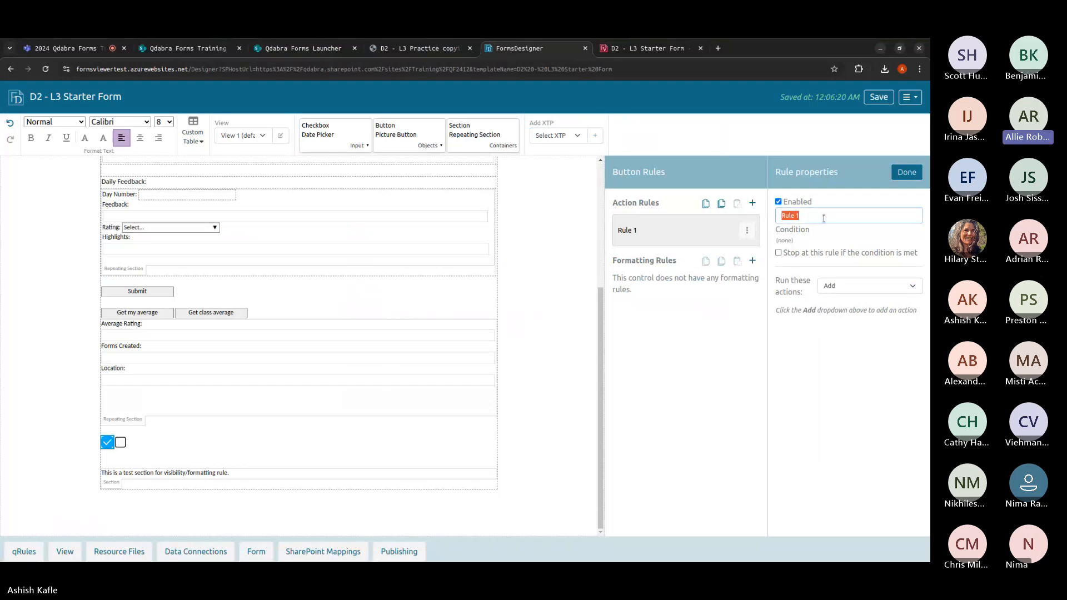
{"action": "key", "text": "ctrl+v"}
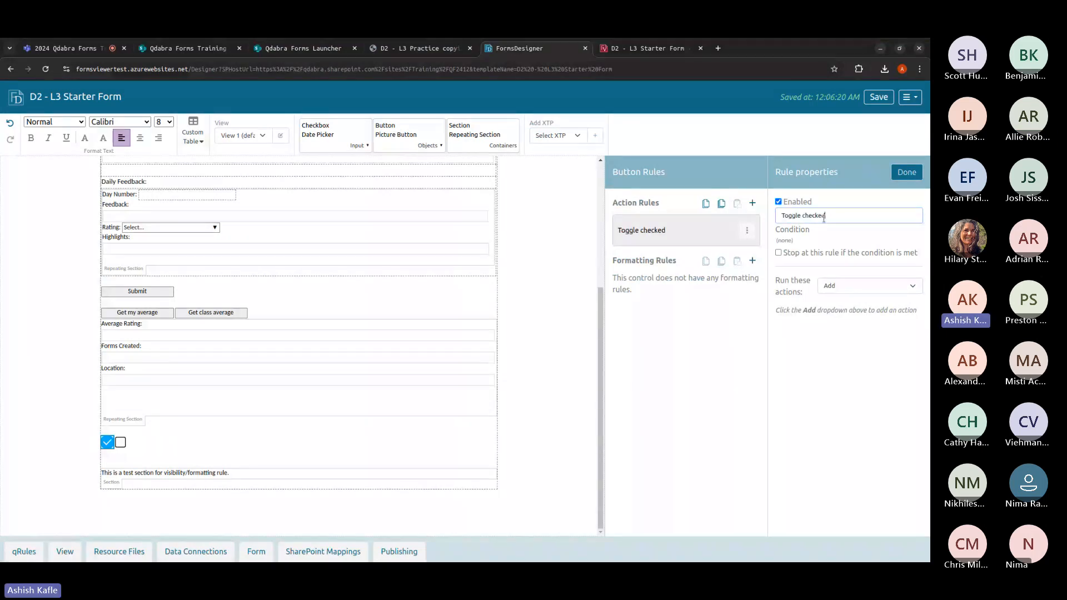
Add a Set a field value action targeting myFields > Toggle > isVisible.
{"action": "left_click", "coordinate": [444, 48]}
{"action": "scroll", "coordinate": [567, 283], "scroll_direction": "down", "scroll_amount": 5}
{"action": "scroll", "coordinate": [567, 282], "scroll_direction": "down", "scroll_amount": 4}
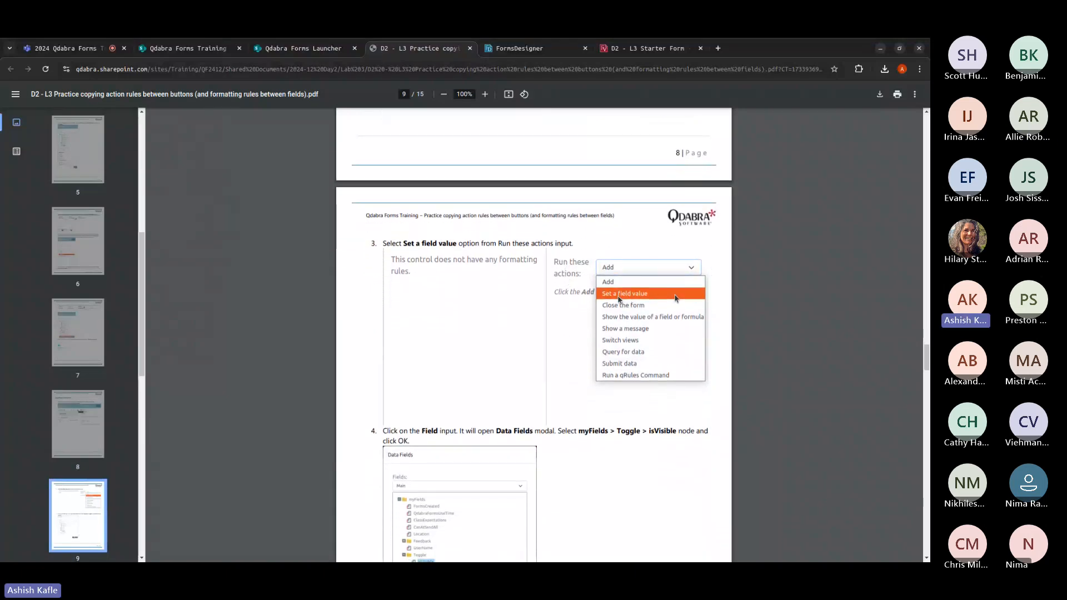
{"action": "left_click", "coordinate": [531, 47]}
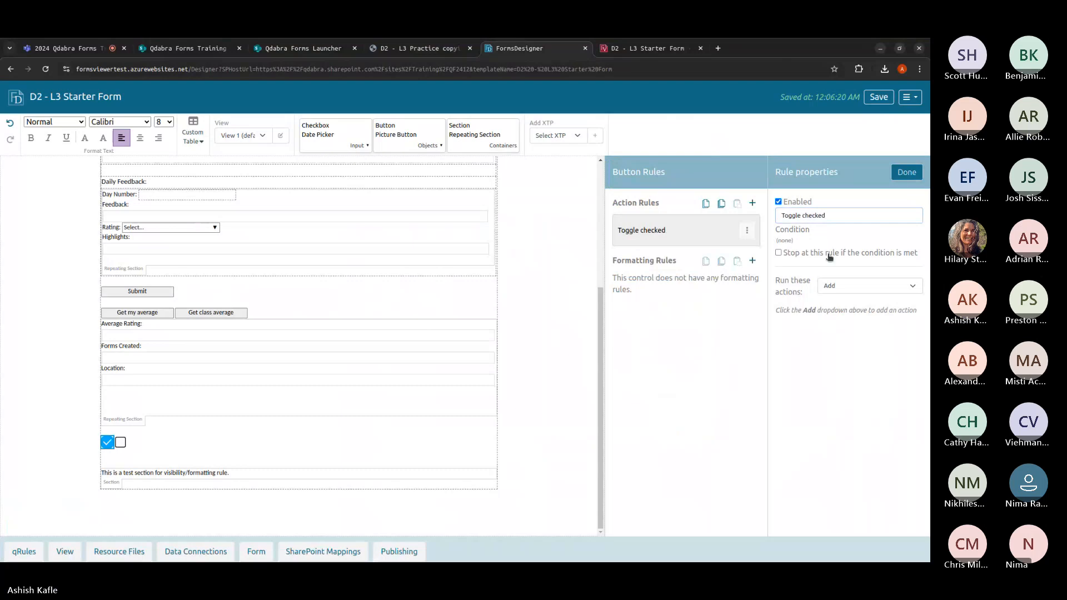
{"action": "left_click", "coordinate": [854, 287]}
{"action": "left_click", "coordinate": [862, 310]}
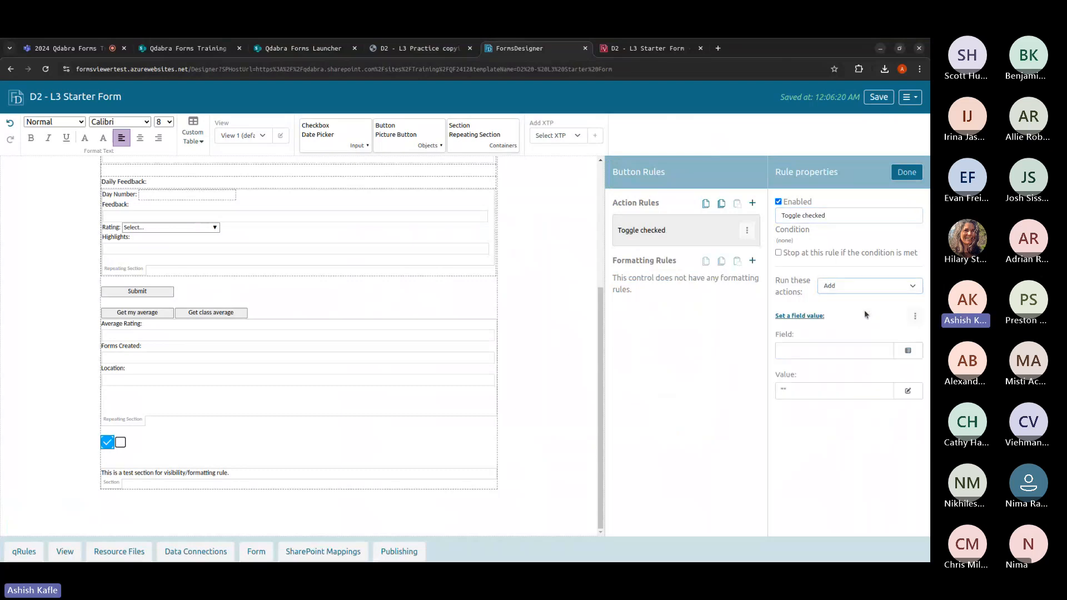
{"action": "left_click", "coordinate": [811, 351]}
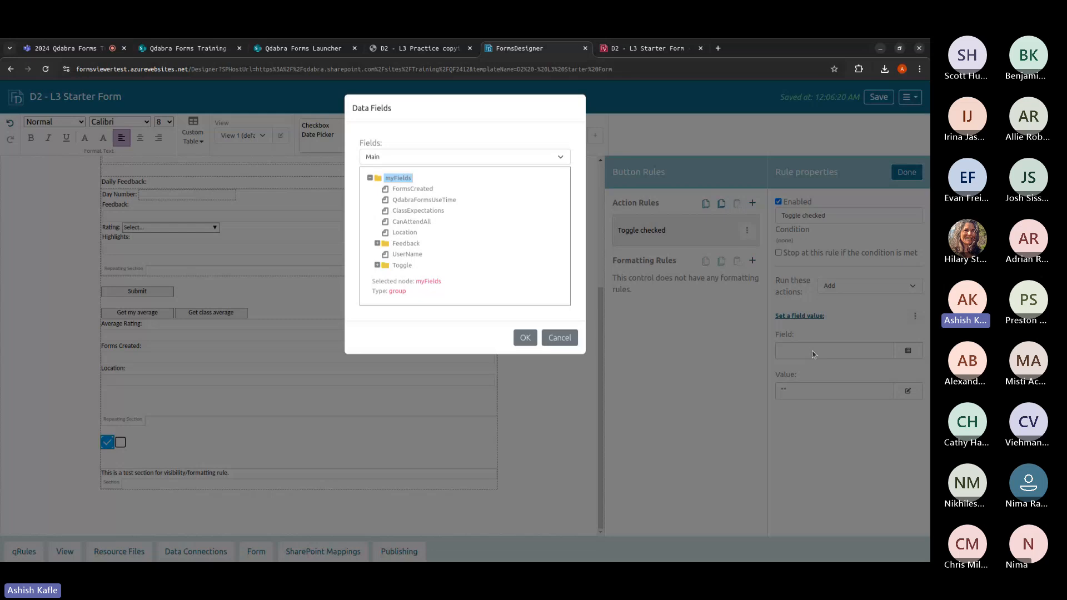
{"action": "left_click", "coordinate": [376, 265]}
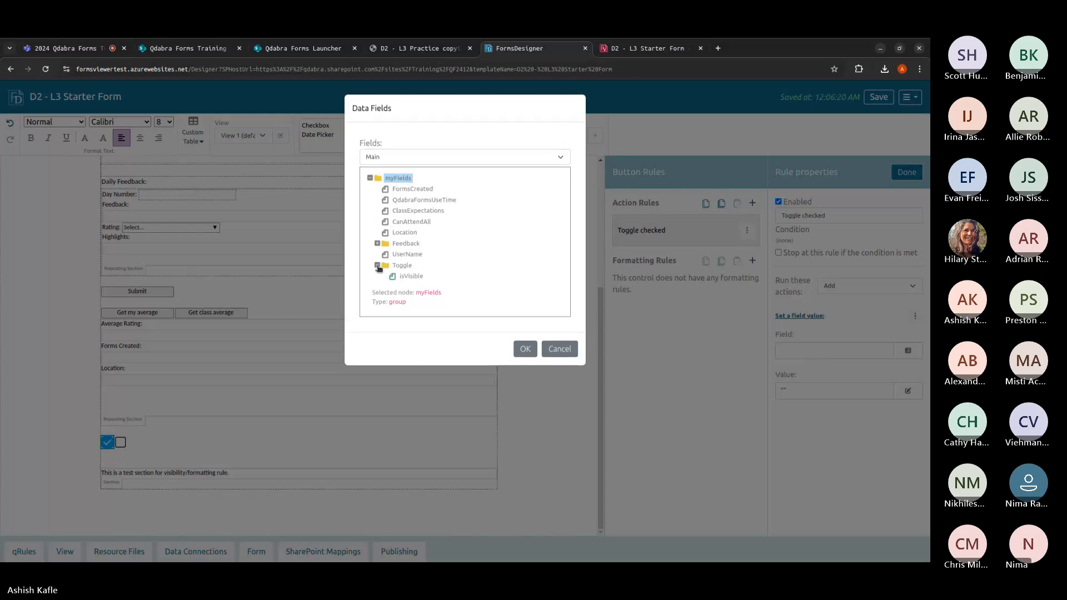
{"action": "left_click", "coordinate": [410, 276]}
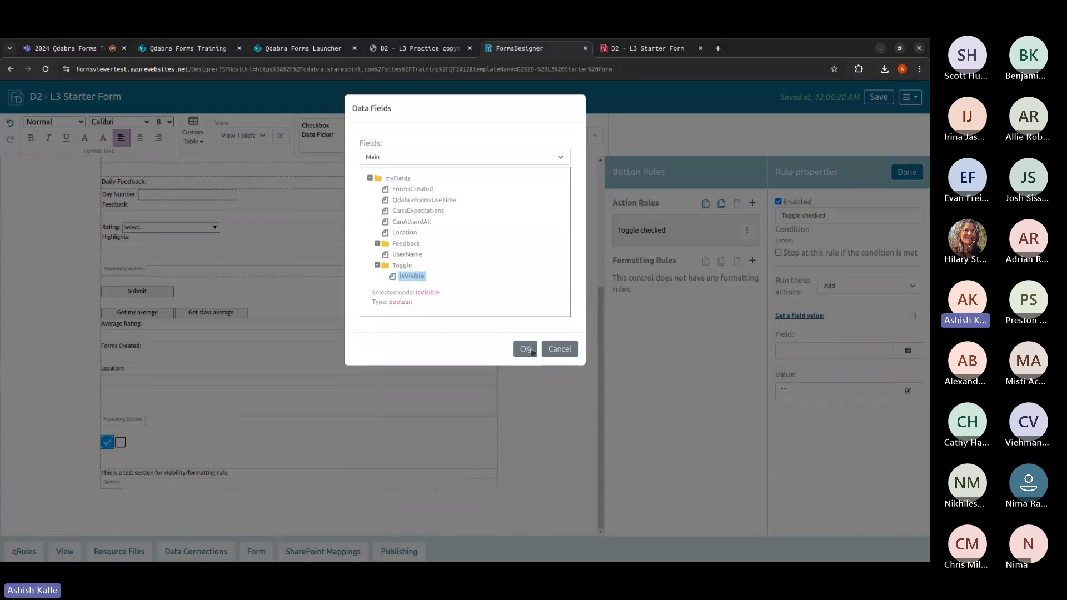
{"action": "left_click", "coordinate": [525, 349]}
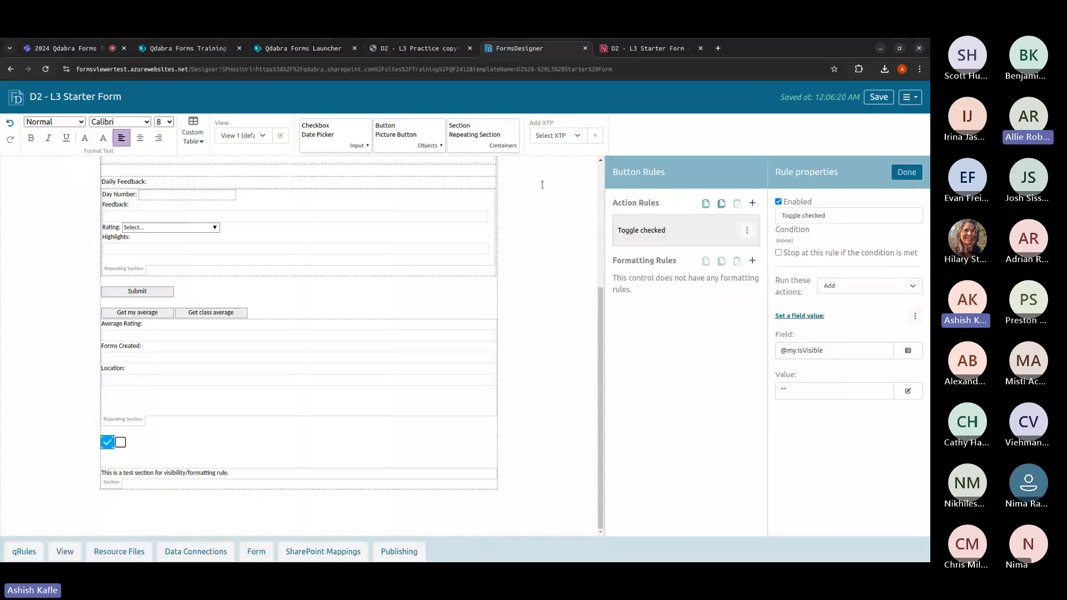
Copy the step 5 formula text from the lab instructions PDF.
{"action": "left_click", "coordinate": [411, 48]}
{"action": "scroll", "coordinate": [514, 218], "scroll_direction": "down", "scroll_amount": 3}
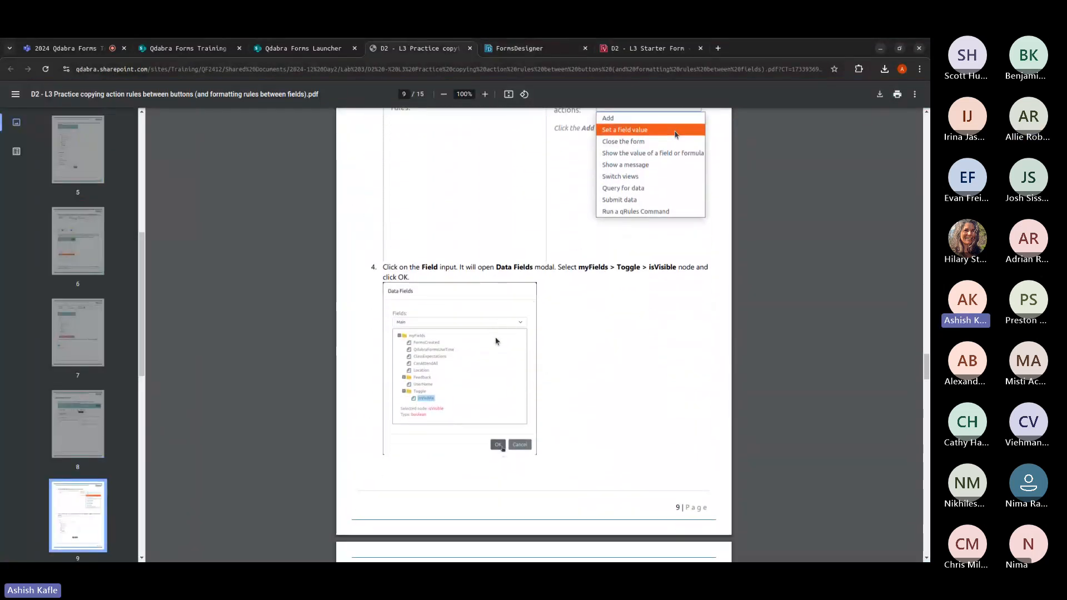
{"action": "scroll", "coordinate": [496, 341], "scroll_direction": "down", "scroll_amount": 5}
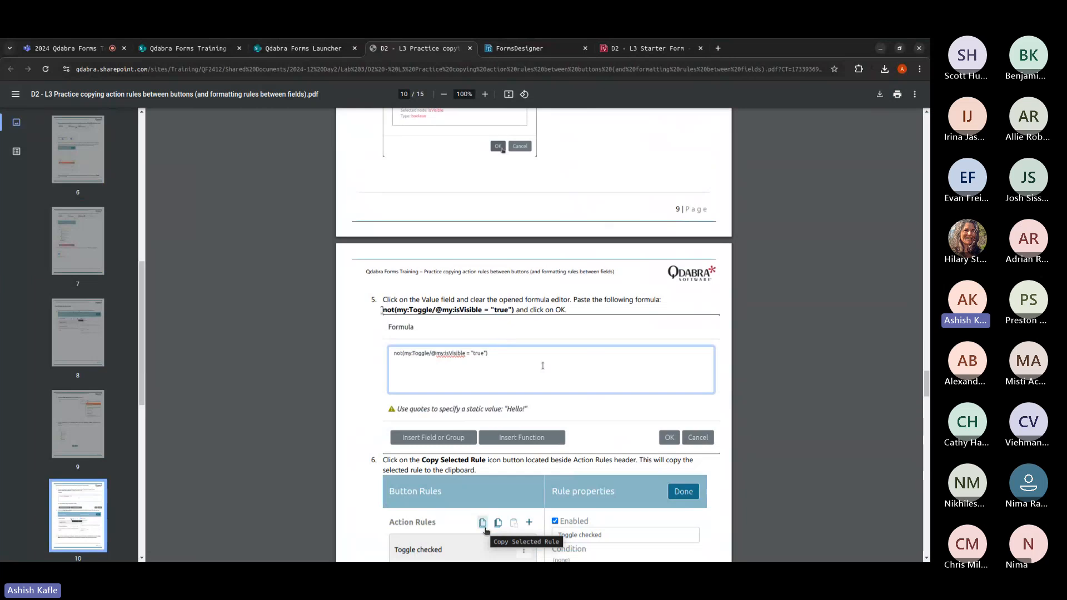
{"action": "left_click_drag", "start_coordinate": [383, 310], "coordinate": [515, 307]}
{"action": "key", "text": "ctrl+c"}
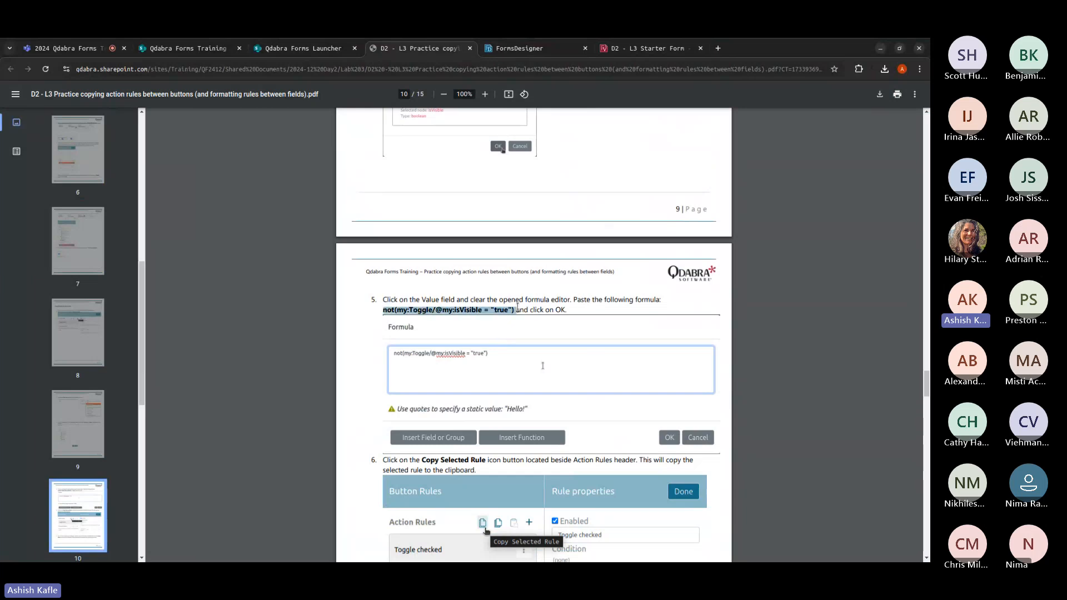
{"action": "left_click", "coordinate": [492, 45]}
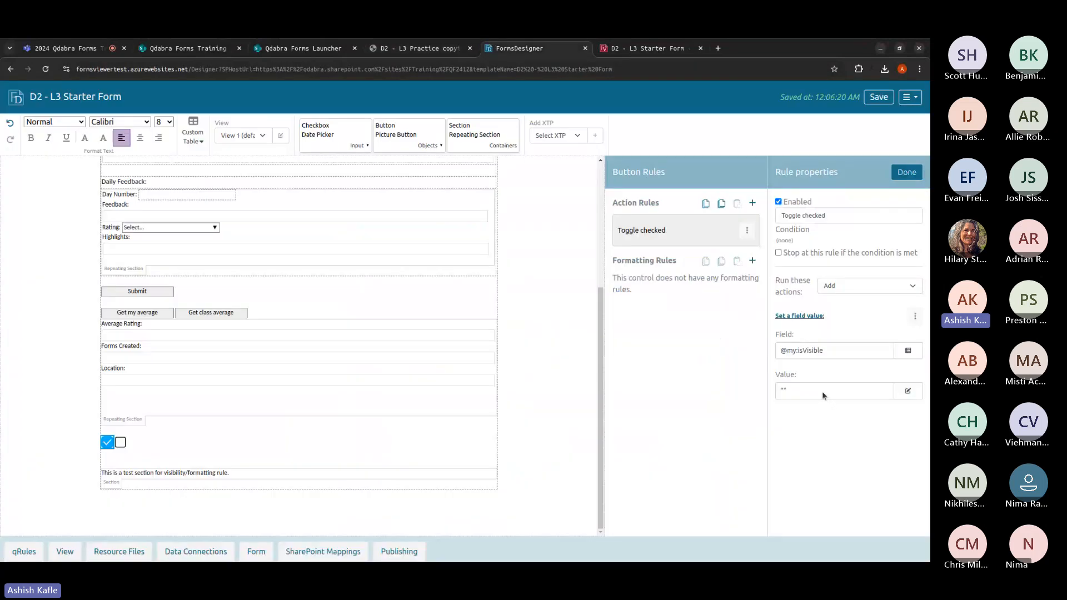
Clear the rule's value formula and insert the Math function not().
{"action": "left_click", "coordinate": [822, 392]}
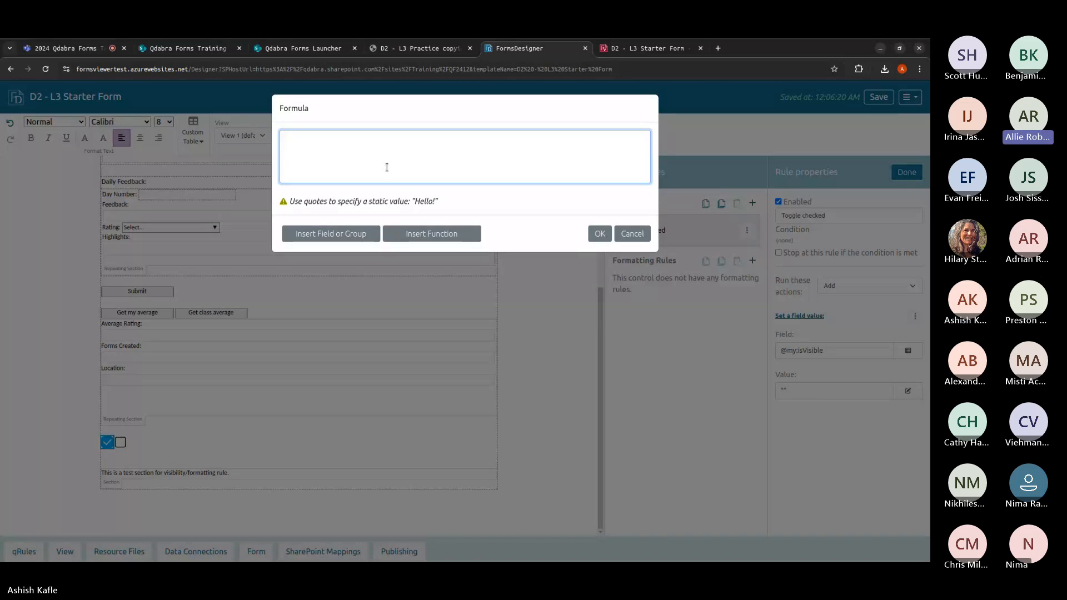
{"action": "key", "text": "ctrl+v"}
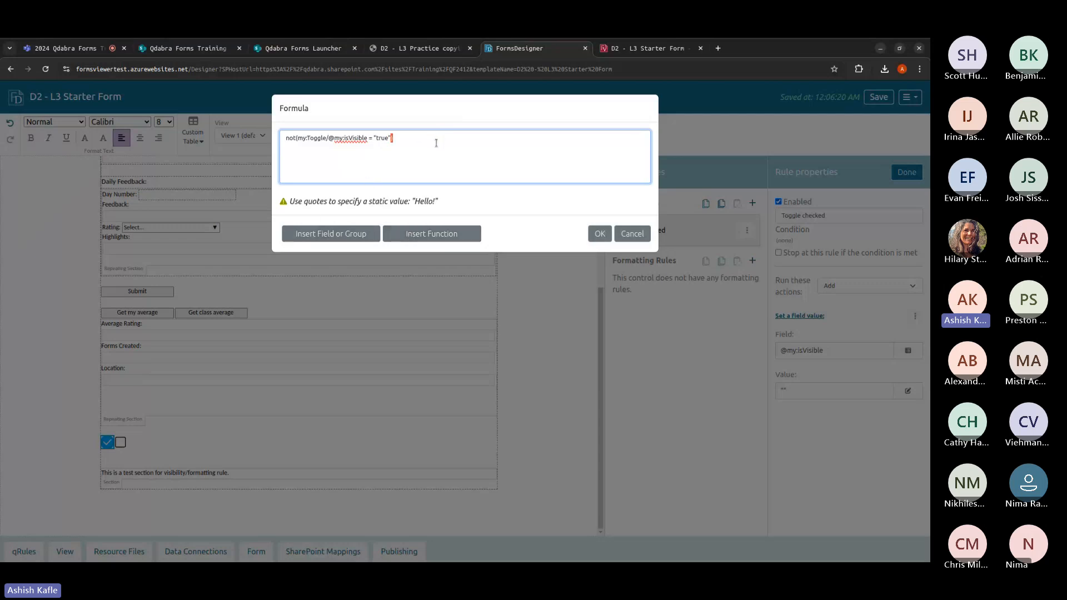
{"action": "key", "text": "ctrl+a"}
{"action": "key", "text": "BackSpace"}
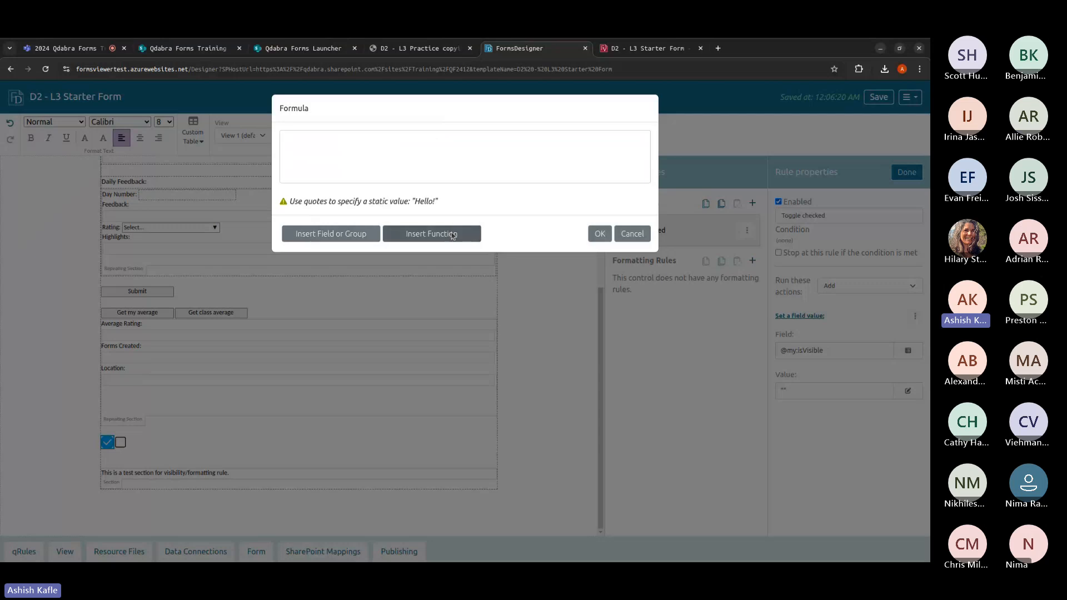
{"action": "left_click", "coordinate": [453, 235]}
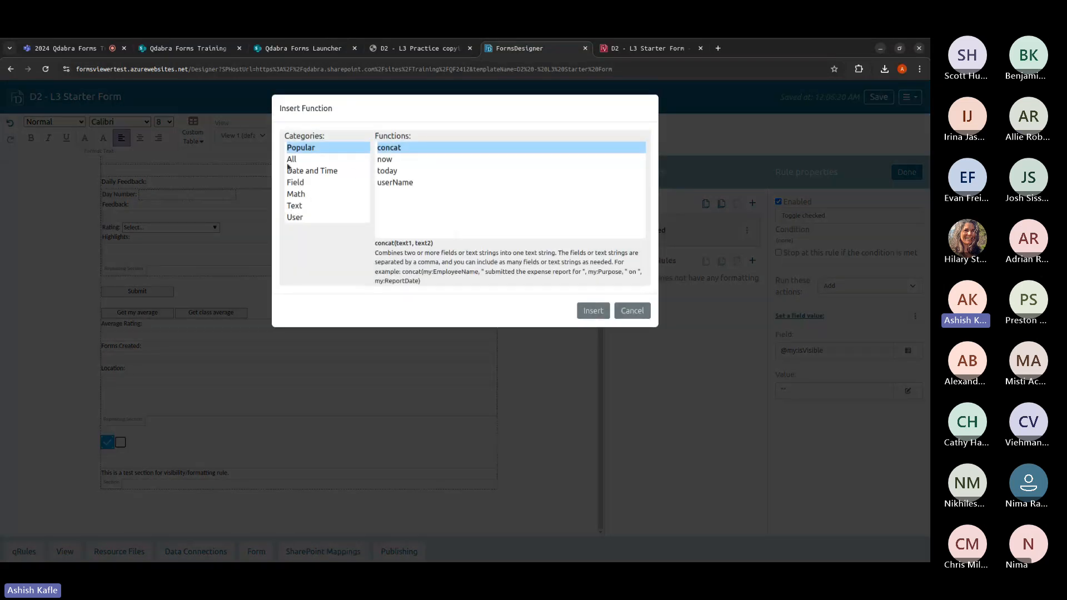
{"action": "left_click", "coordinate": [311, 194]}
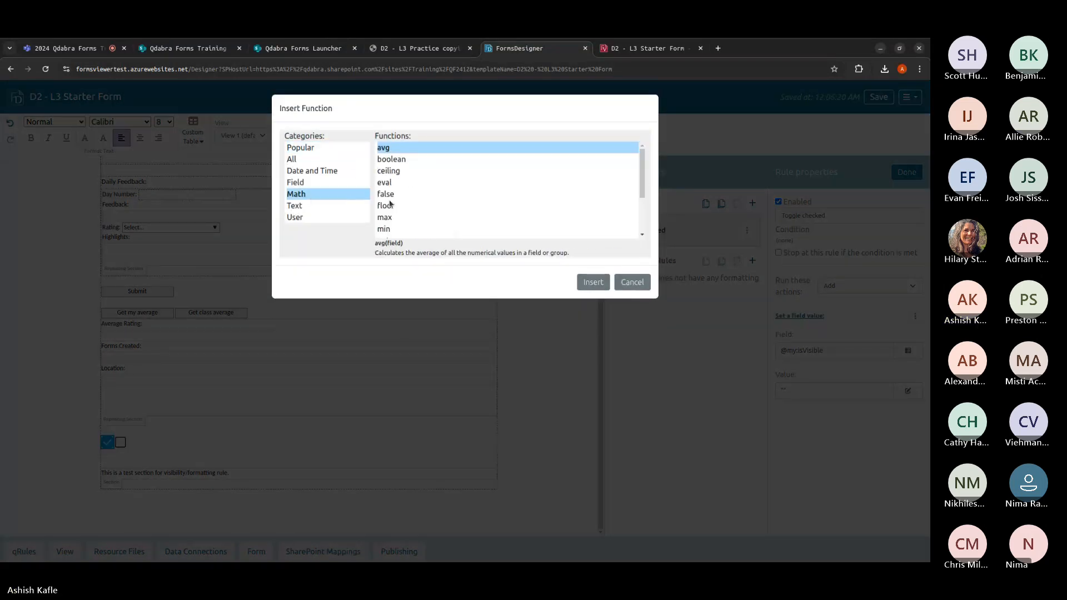
{"action": "scroll", "coordinate": [390, 204], "scroll_direction": "down", "scroll_amount": 3}
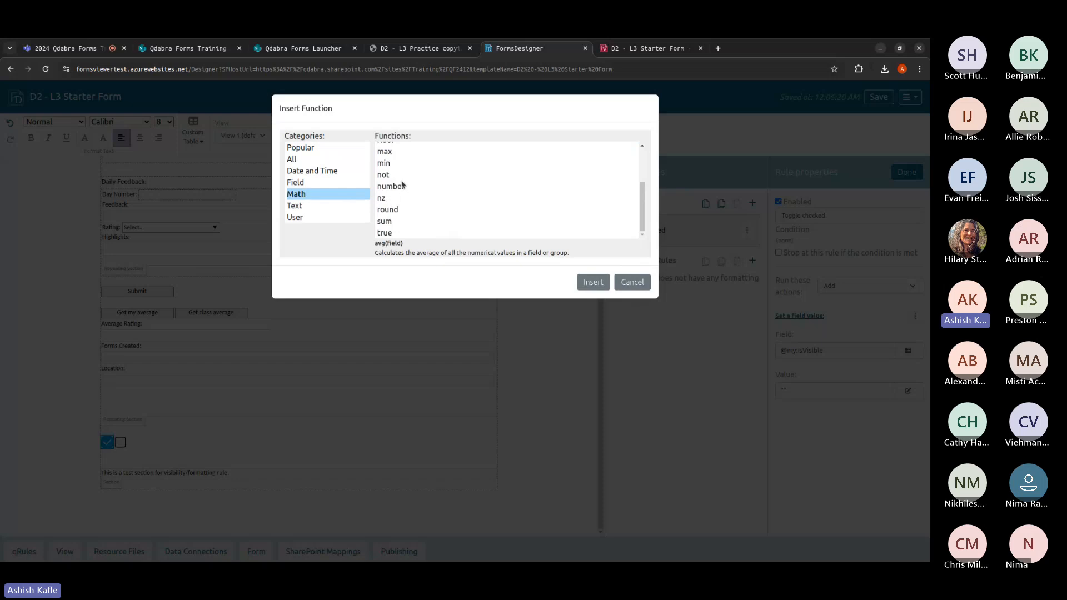
{"action": "left_click", "coordinate": [390, 177]}
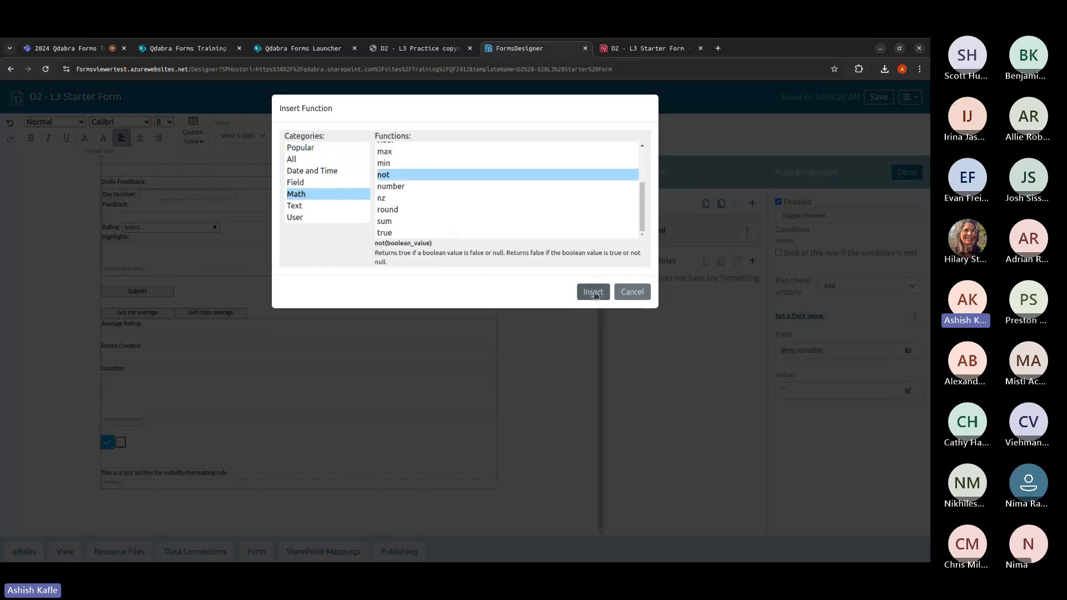
{"action": "left_click", "coordinate": [592, 293]}
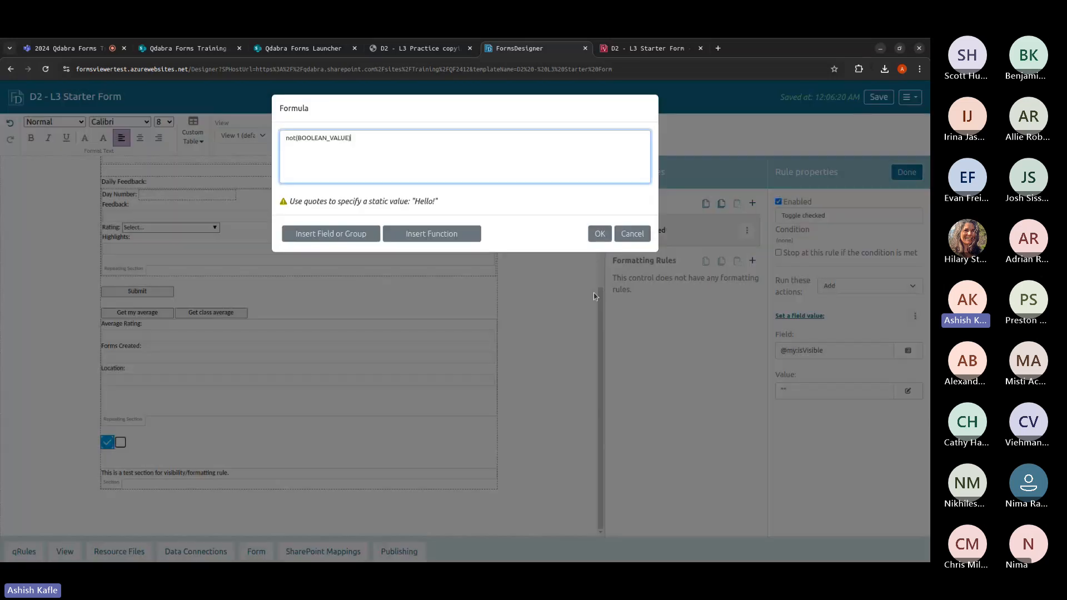
{"action": "double_click", "coordinate": [326, 136]}
{"action": "key", "text": "BackSpace"}
{"action": "left_click", "coordinate": [340, 234]}
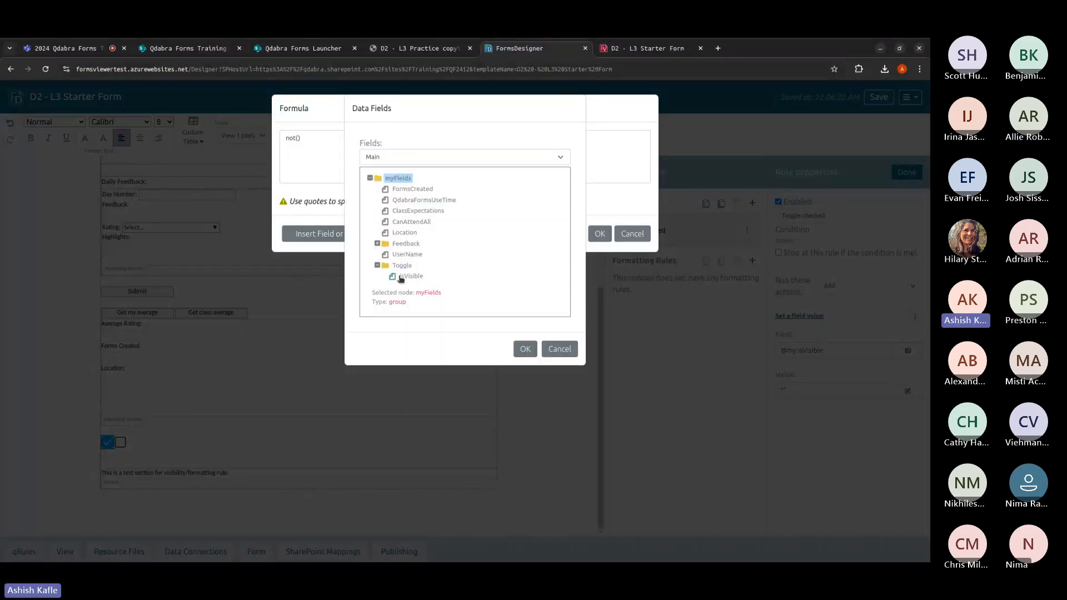
{"action": "left_click", "coordinate": [401, 277]}
{"action": "left_click", "coordinate": [524, 349]}
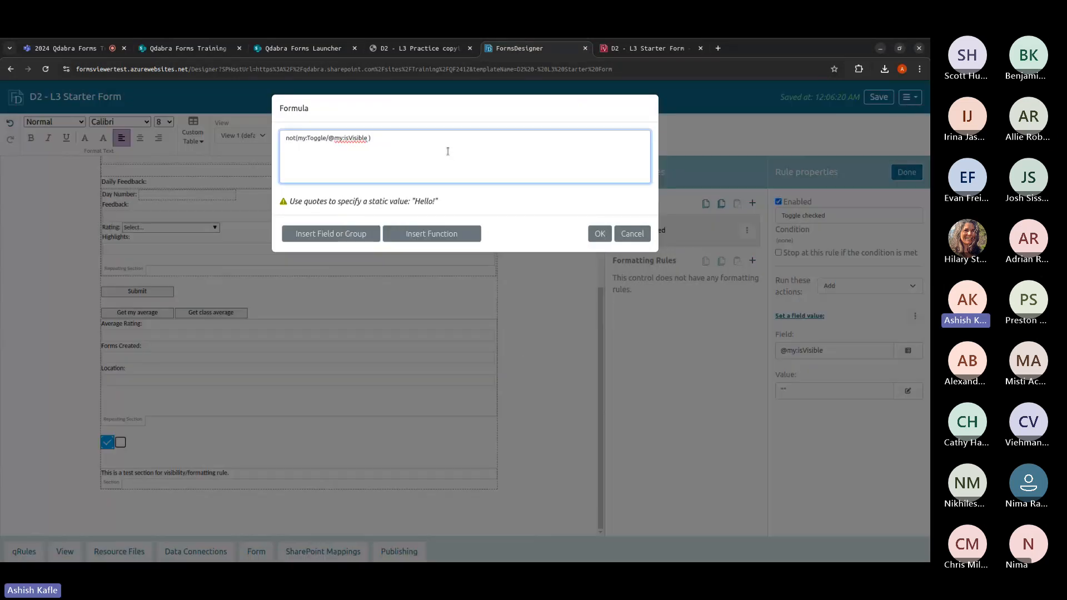
{"action": "type", "text": "= \""}
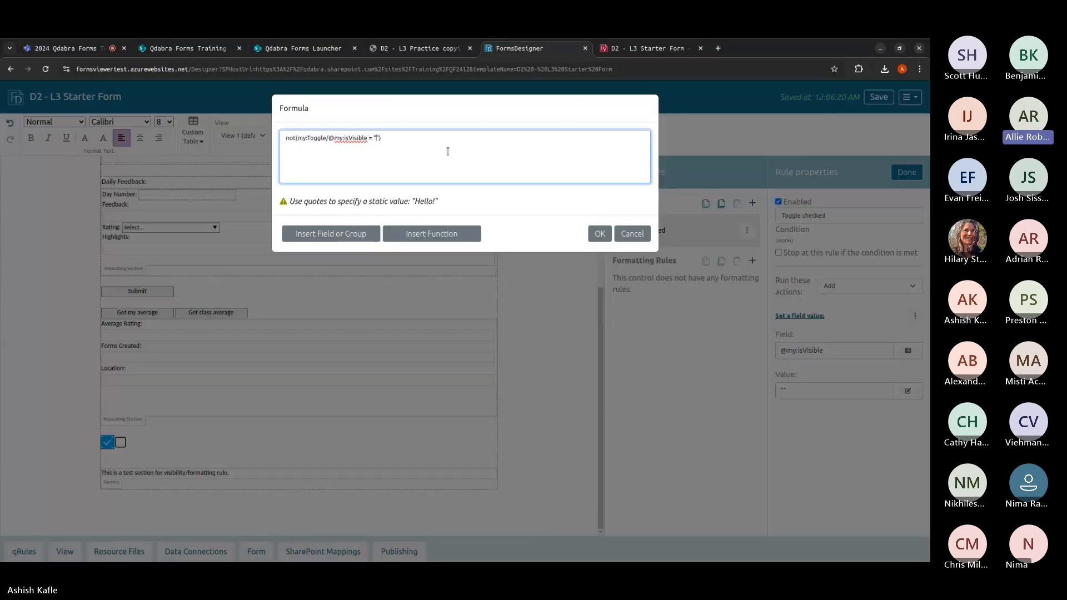
{"action": "type", "text": "true"}
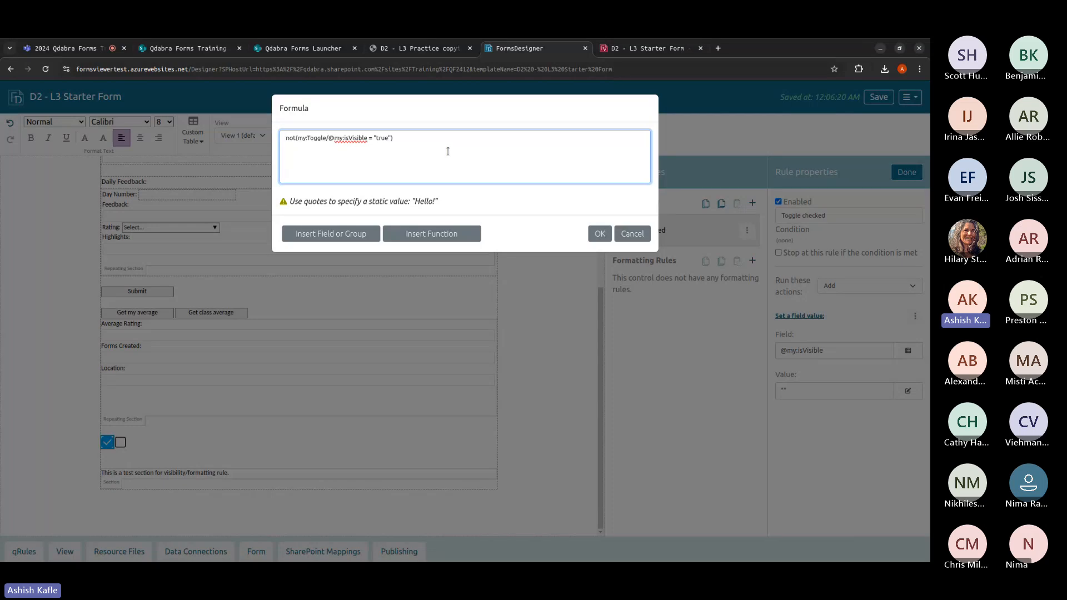
{"action": "left_click", "coordinate": [599, 233]}
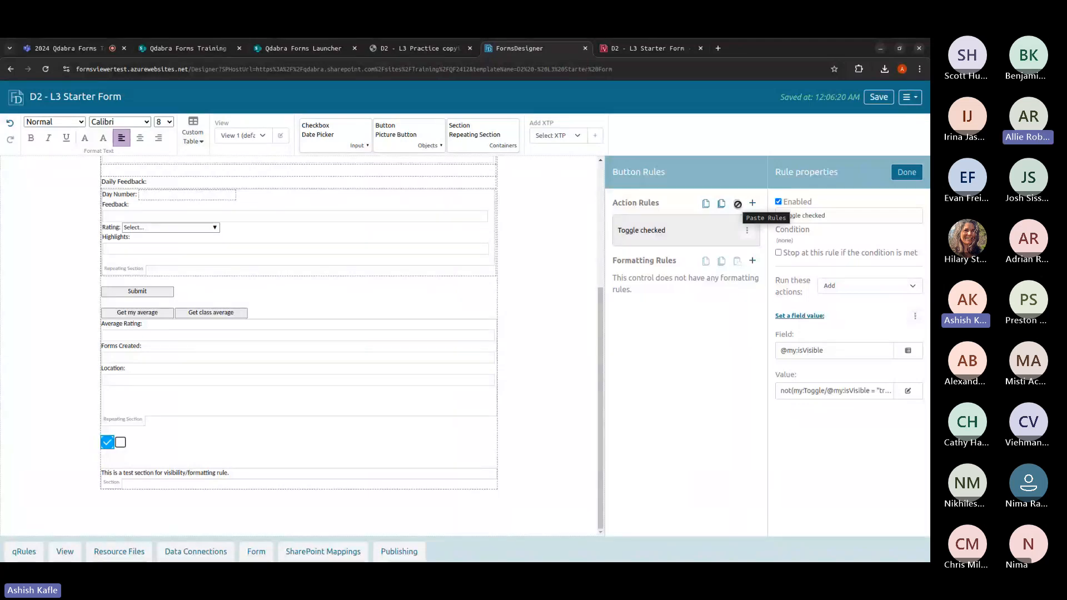
Copy the Toggle checked rule onto the unchecked picture button.
{"action": "left_click", "coordinate": [705, 203]}
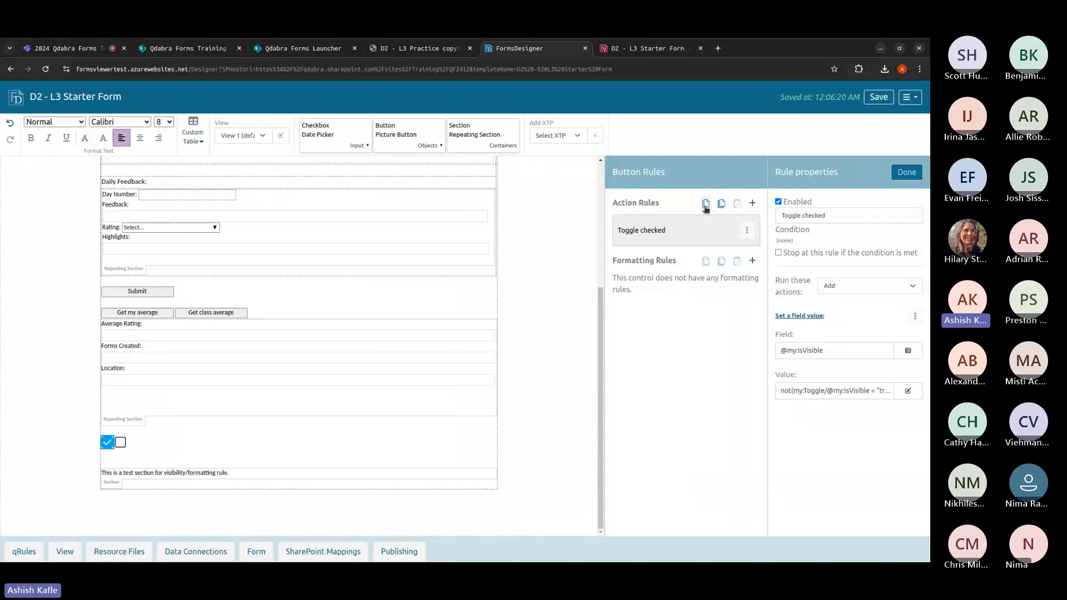
{"action": "left_click", "coordinate": [737, 204]}
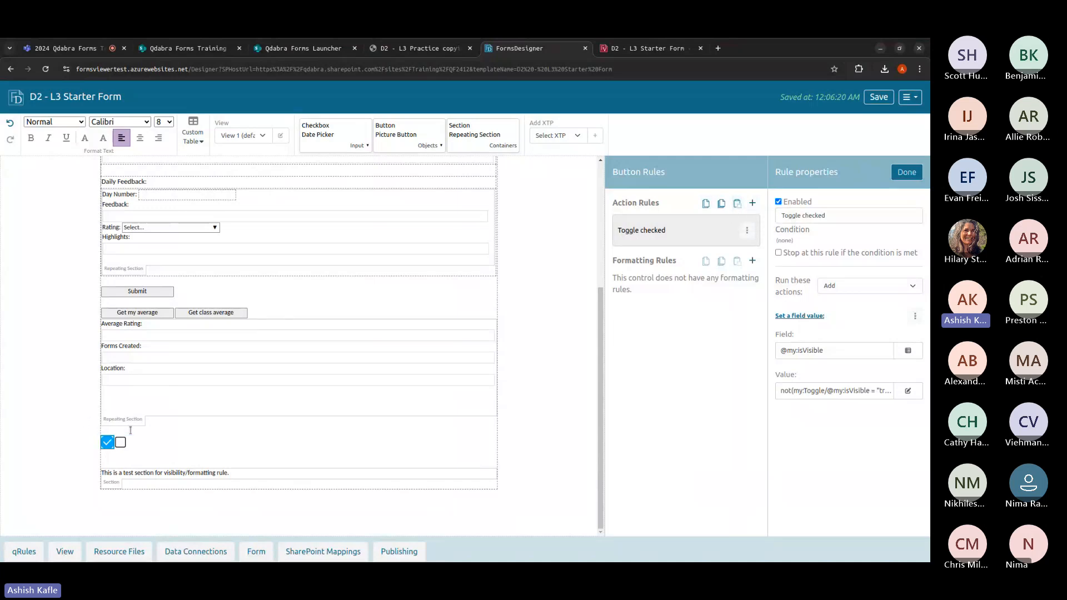
{"action": "left_click", "coordinate": [123, 447]}
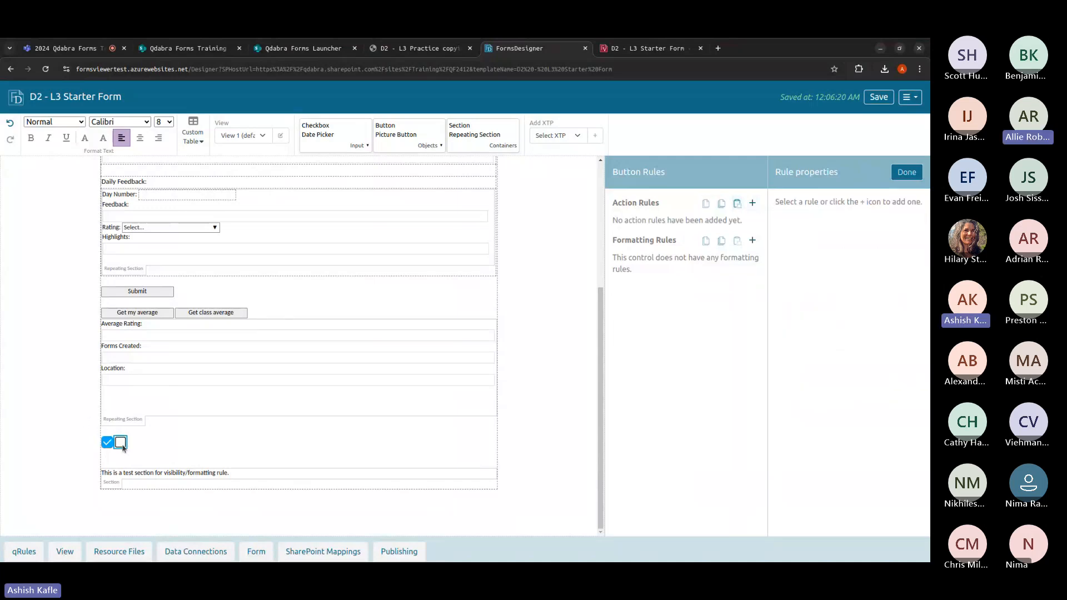
{"action": "left_click", "coordinate": [737, 205]}
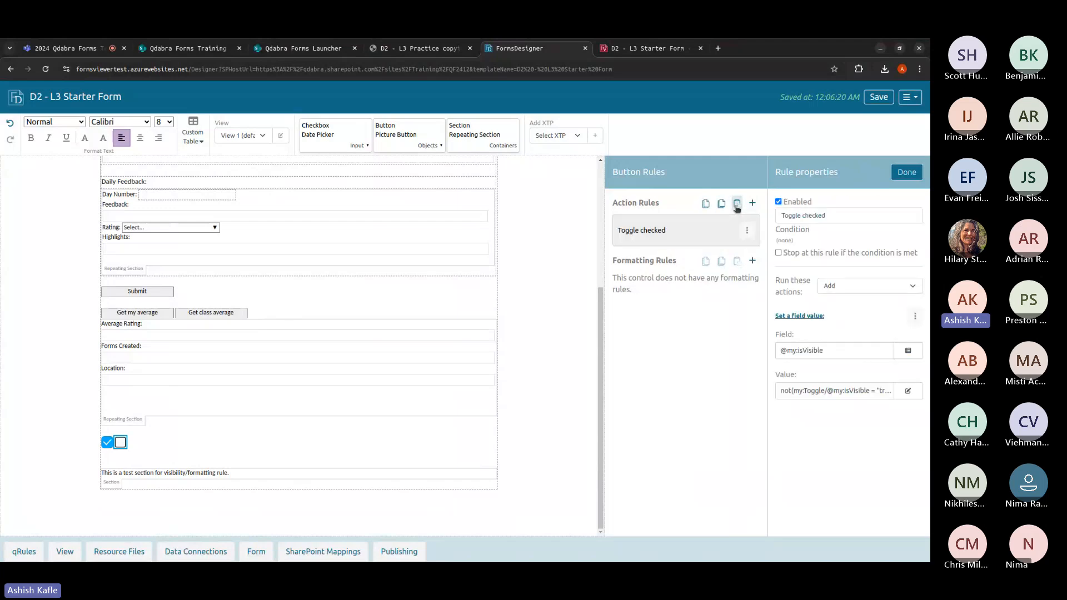
{"action": "left_click", "coordinate": [904, 174]}
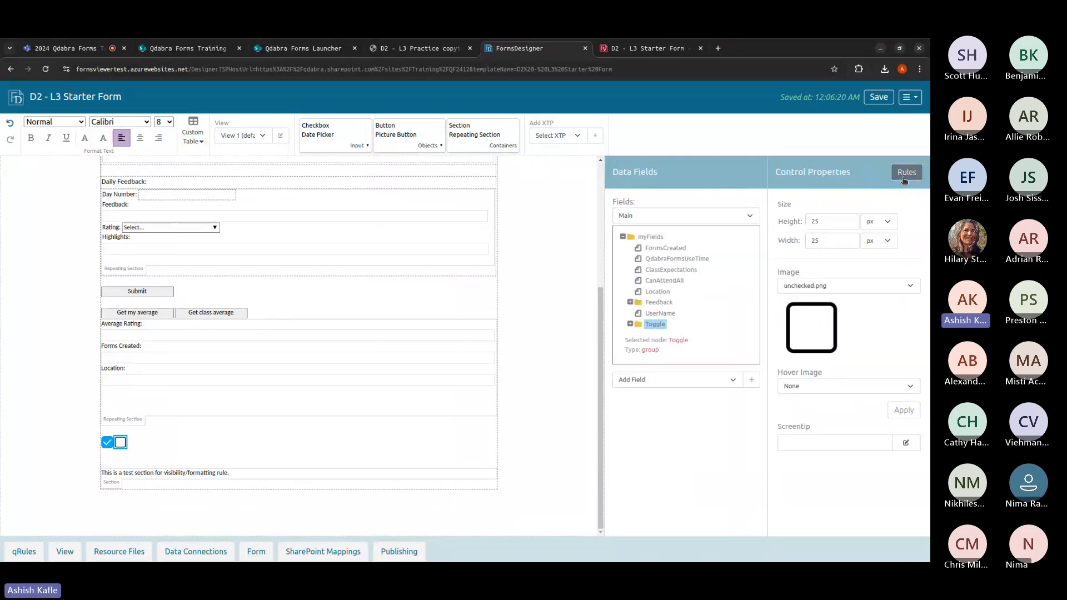
Scroll the lab PDF to page 11, Copy/Paste Formatting rules.
{"action": "left_click", "coordinate": [407, 43]}
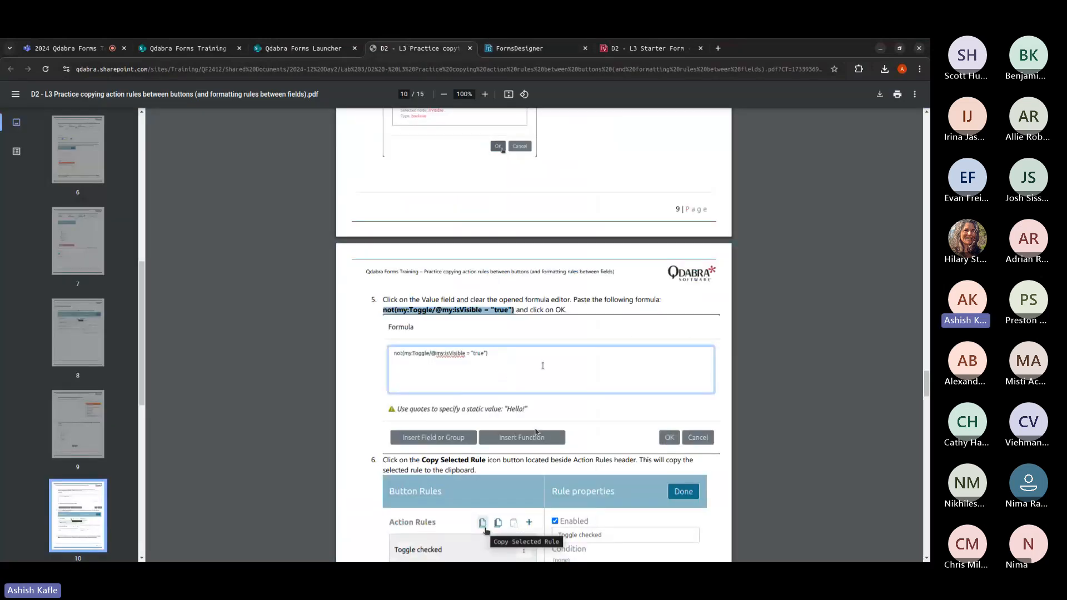
{"action": "scroll", "coordinate": [536, 431], "scroll_direction": "down", "scroll_amount": 10}
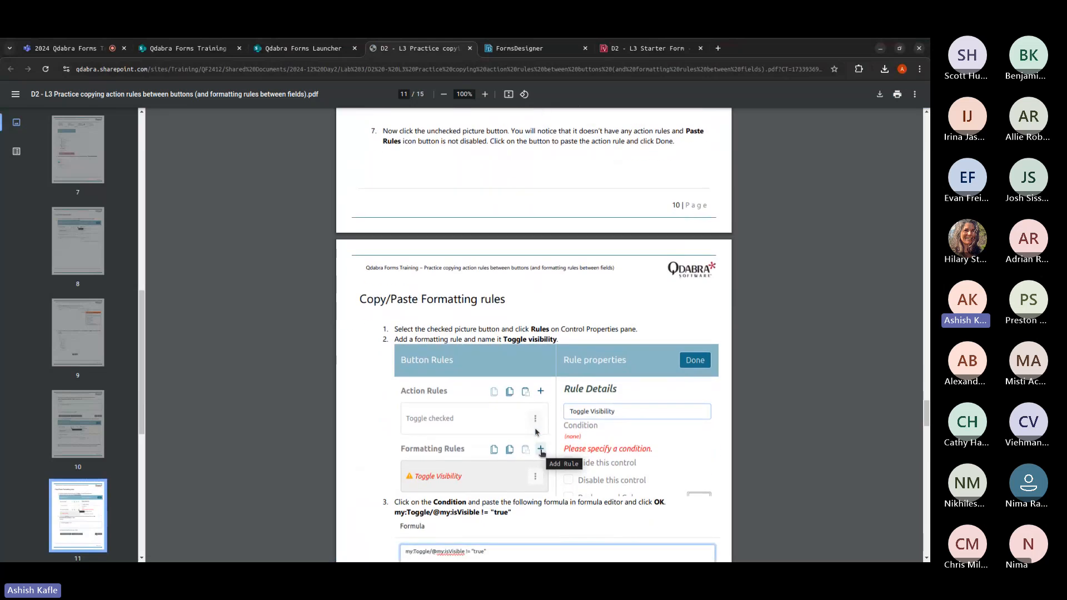
{"action": "scroll", "coordinate": [536, 431], "scroll_direction": "down", "scroll_amount": 3}
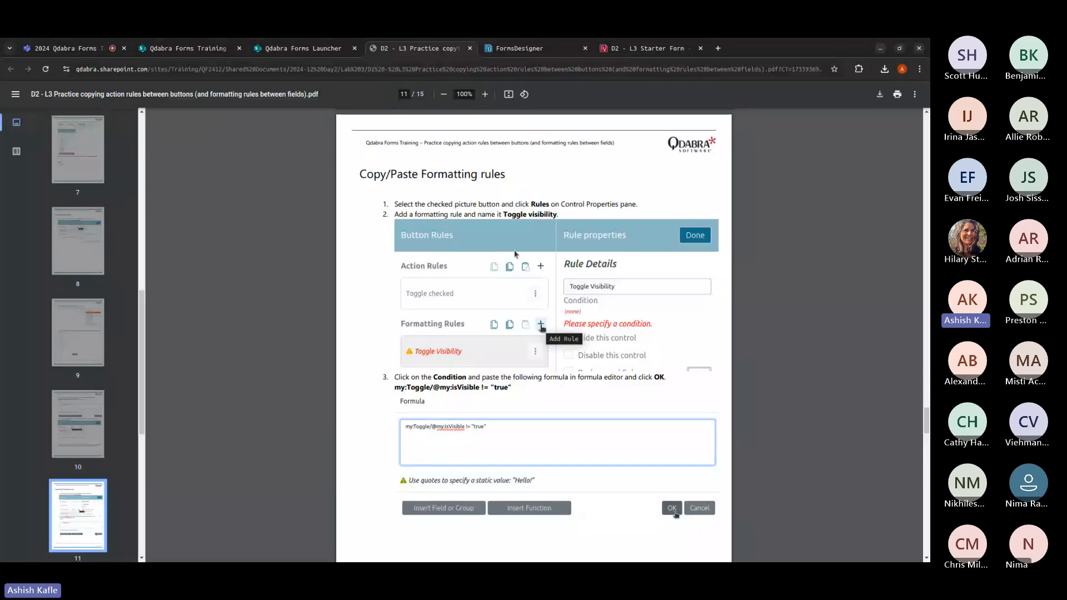
Add a formatting rule to the checked picture button, named 'Toggle visibility' from the lab PDF.
{"action": "left_click", "coordinate": [572, 49]}
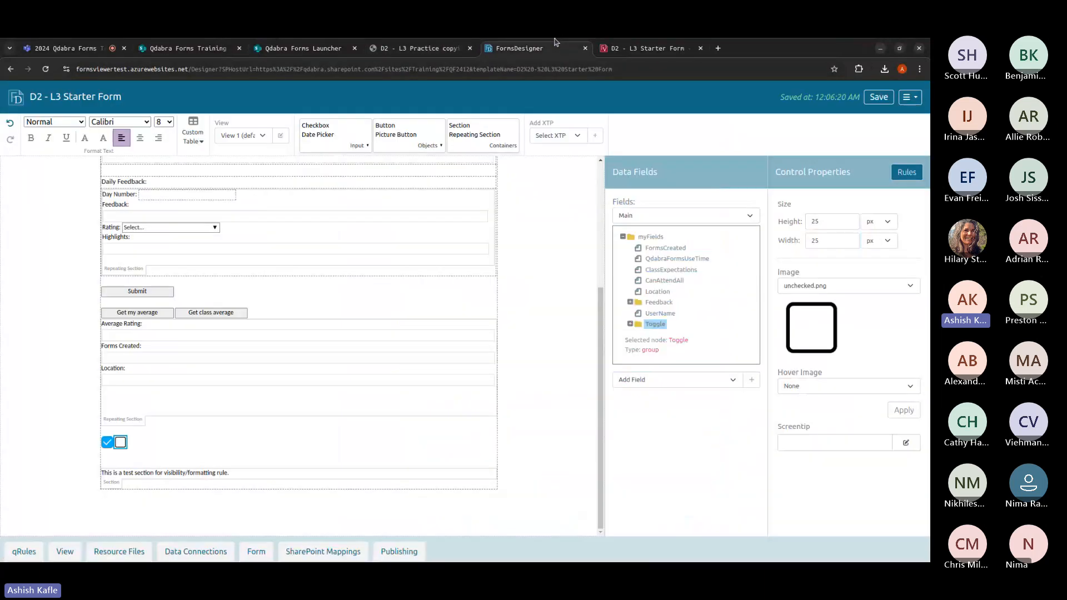
{"action": "left_click", "coordinate": [112, 445]}
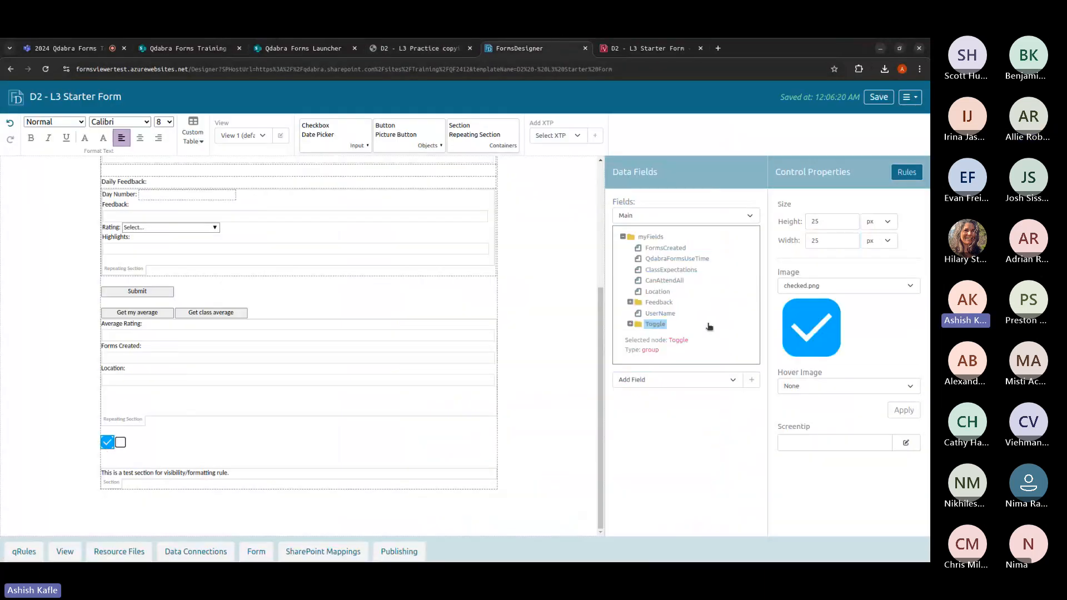
{"action": "left_click", "coordinate": [896, 179]}
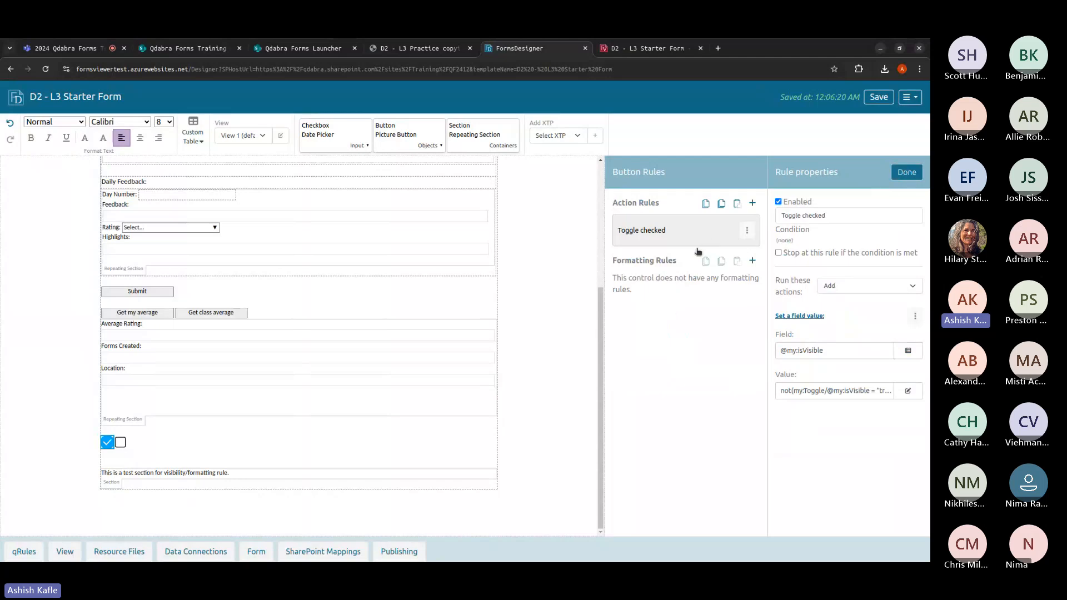
{"action": "left_click", "coordinate": [752, 262]}
{"action": "left_click", "coordinate": [411, 46]}
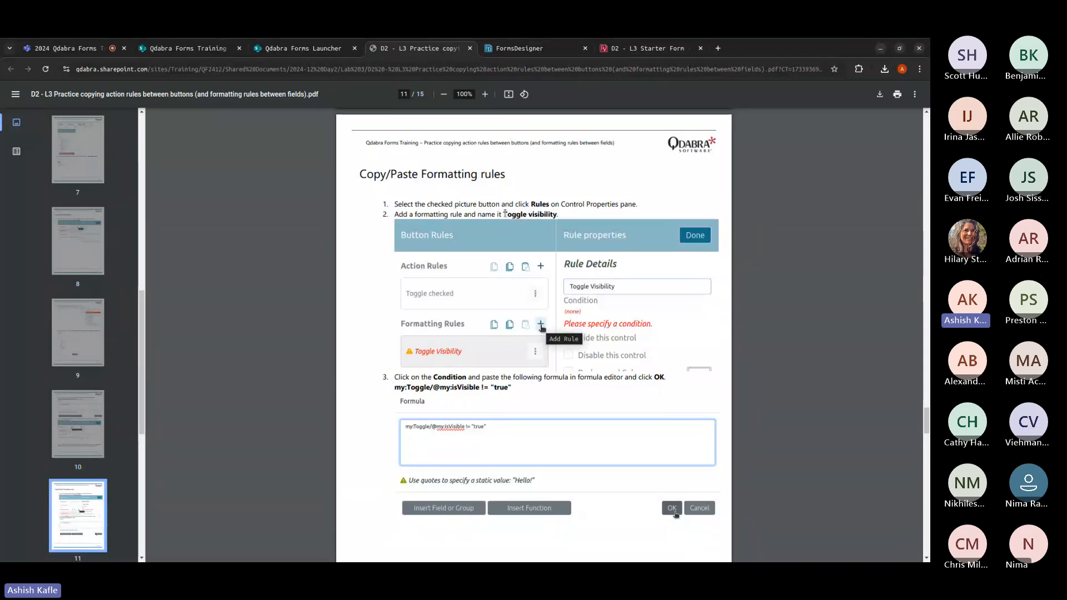
{"action": "left_click_drag", "start_coordinate": [503, 215], "coordinate": [562, 214]}
{"action": "left_click", "coordinate": [527, 48]}
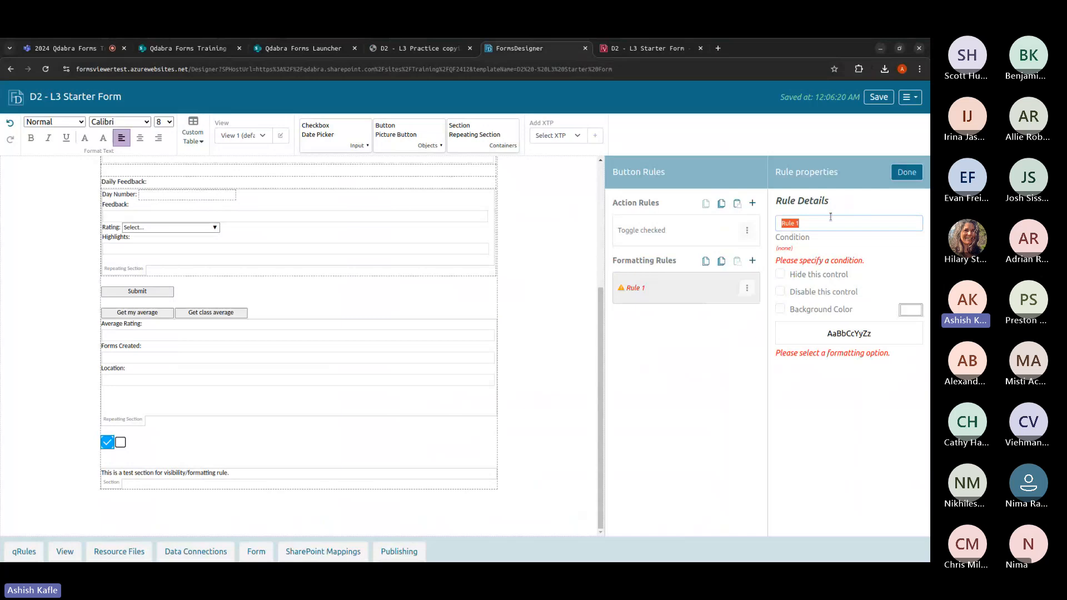
{"action": "key", "text": "ctrl+v"}
{"action": "key", "text": "ctrl+a"}
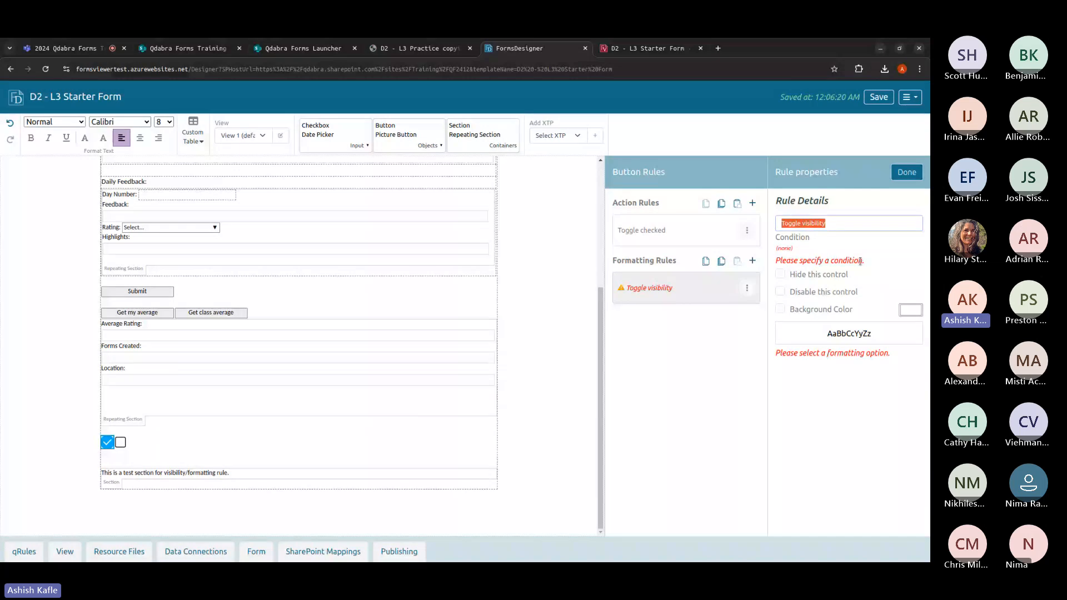
Start the rule condition by inserting the Toggle isVisible field.
{"action": "left_click", "coordinate": [780, 248]}
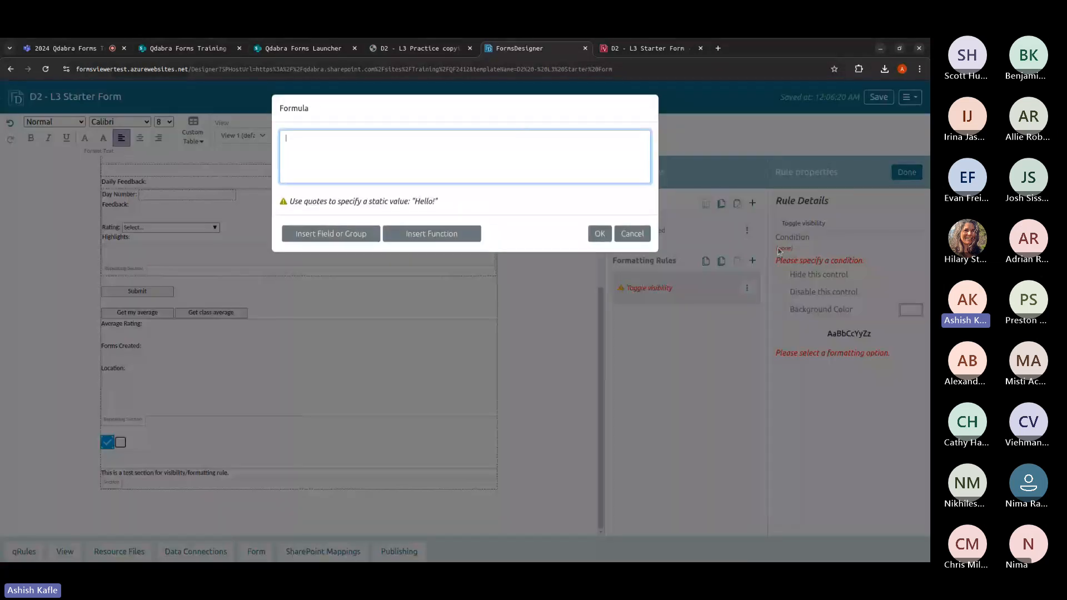
{"action": "left_click", "coordinate": [419, 54]}
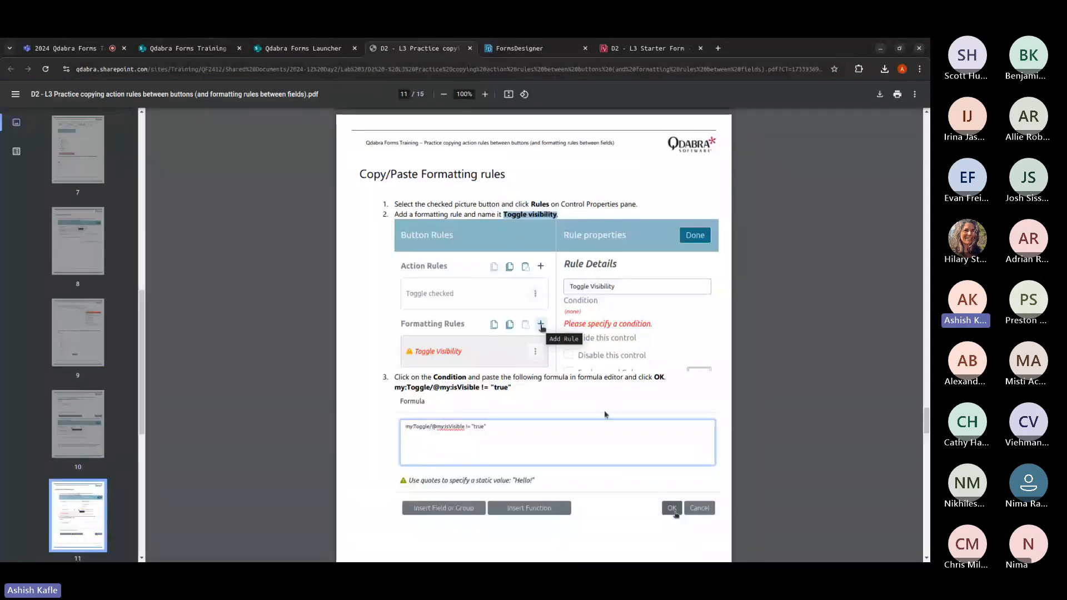
{"action": "scroll", "coordinate": [457, 349], "scroll_direction": "down", "scroll_amount": 1}
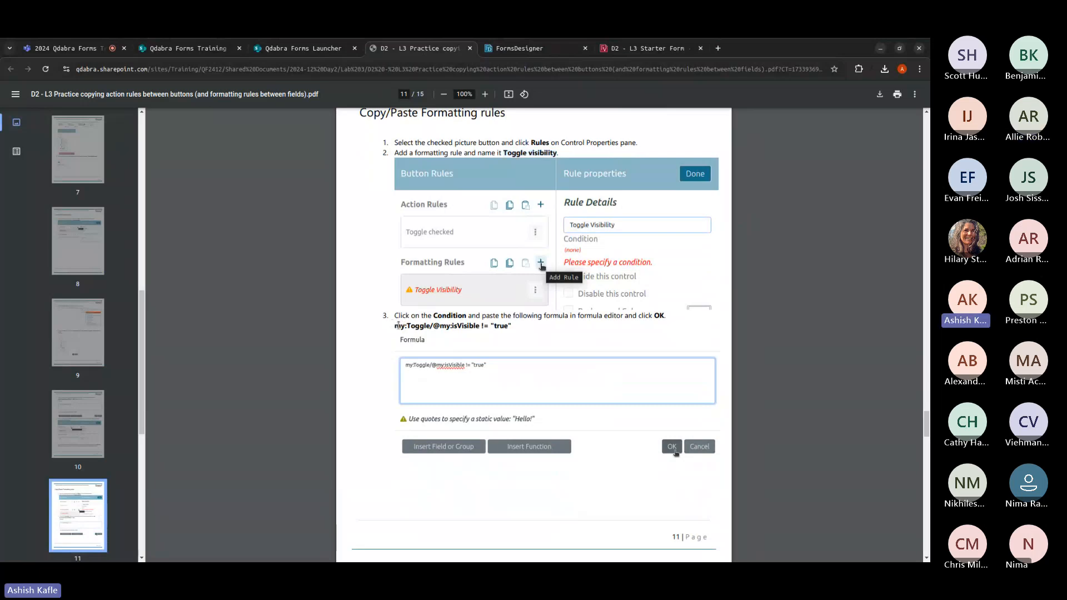
{"action": "left_click_drag", "start_coordinate": [392, 325], "coordinate": [522, 328]}
{"action": "key", "text": "ctrl+c"}
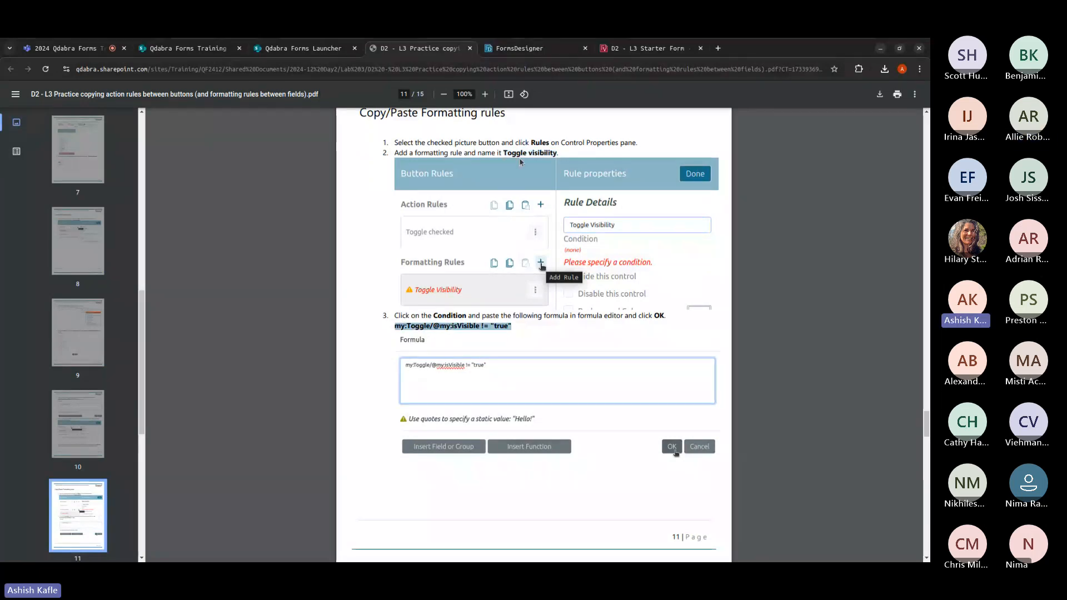
{"action": "left_click", "coordinate": [527, 49]}
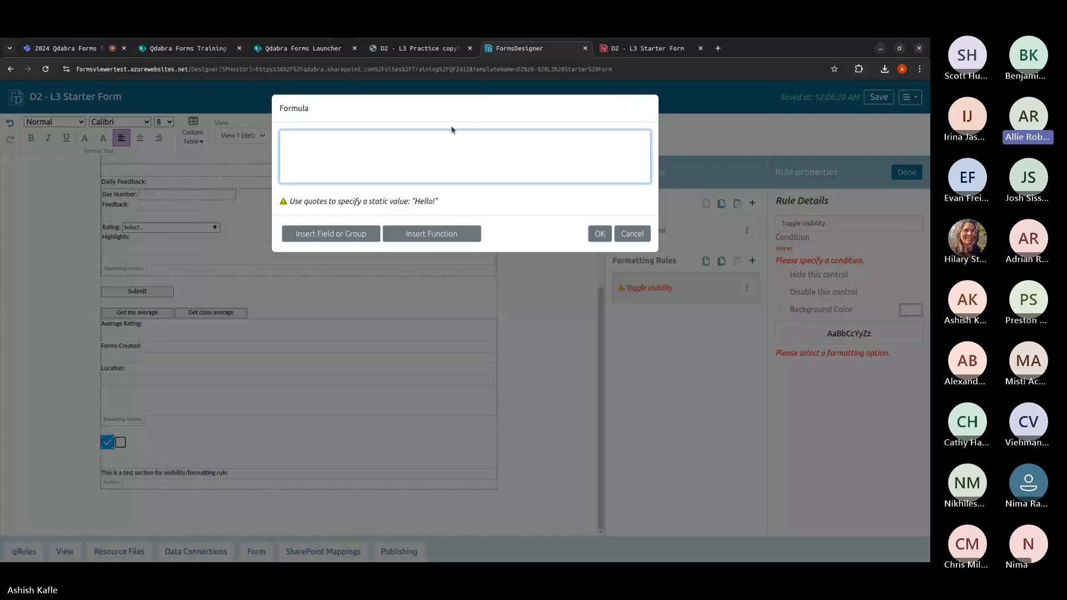
{"action": "key", "text": "ctrl+v"}
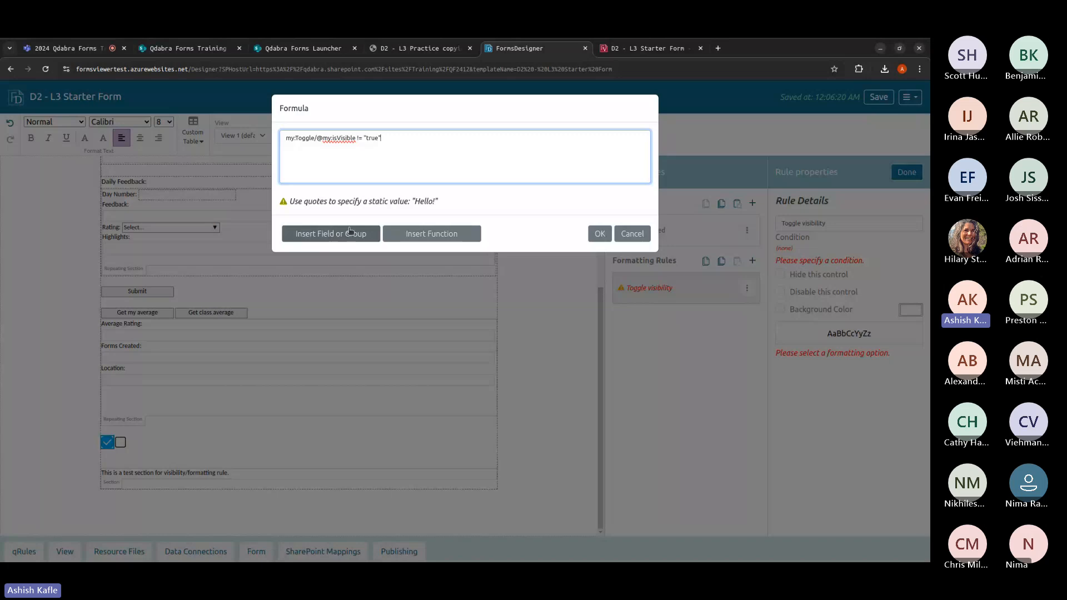
{"action": "key", "text": "ctrl+a"}
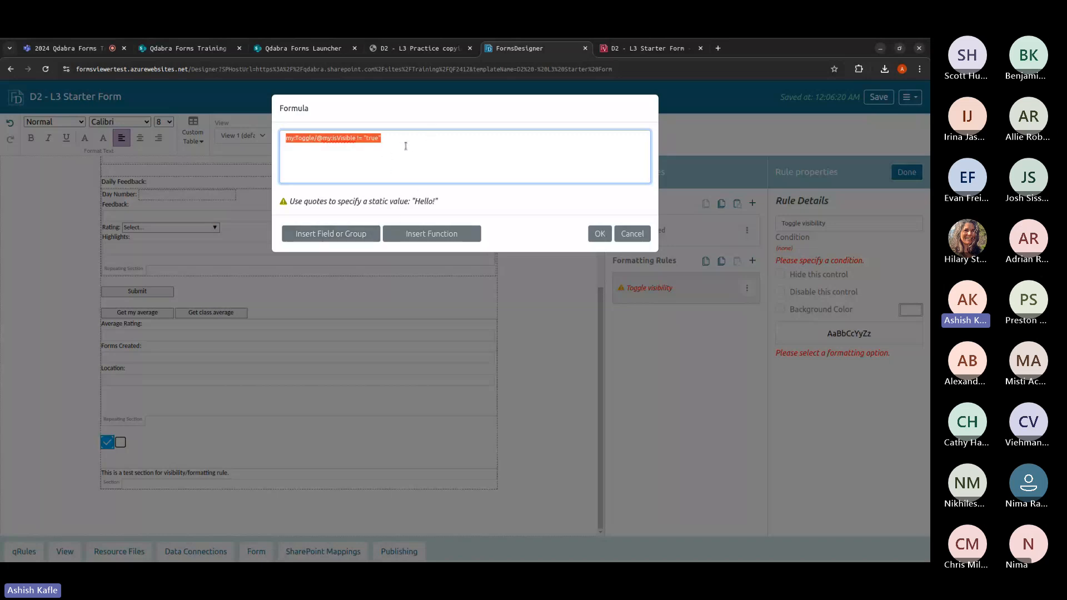
{"action": "key", "text": "BackSpace"}
{"action": "left_click", "coordinate": [336, 236]}
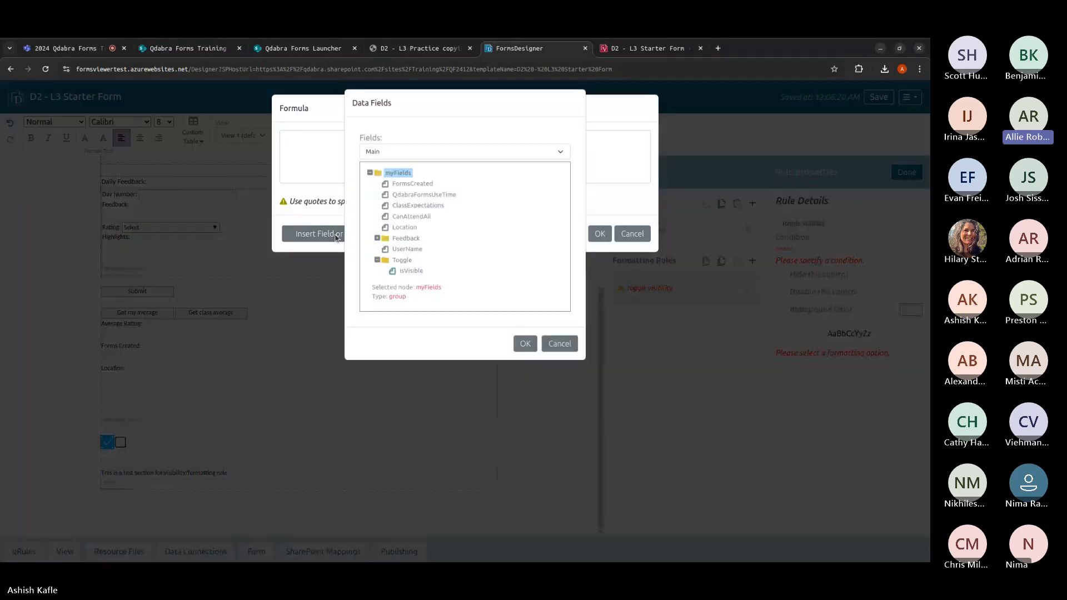
{"action": "left_click", "coordinate": [411, 276]}
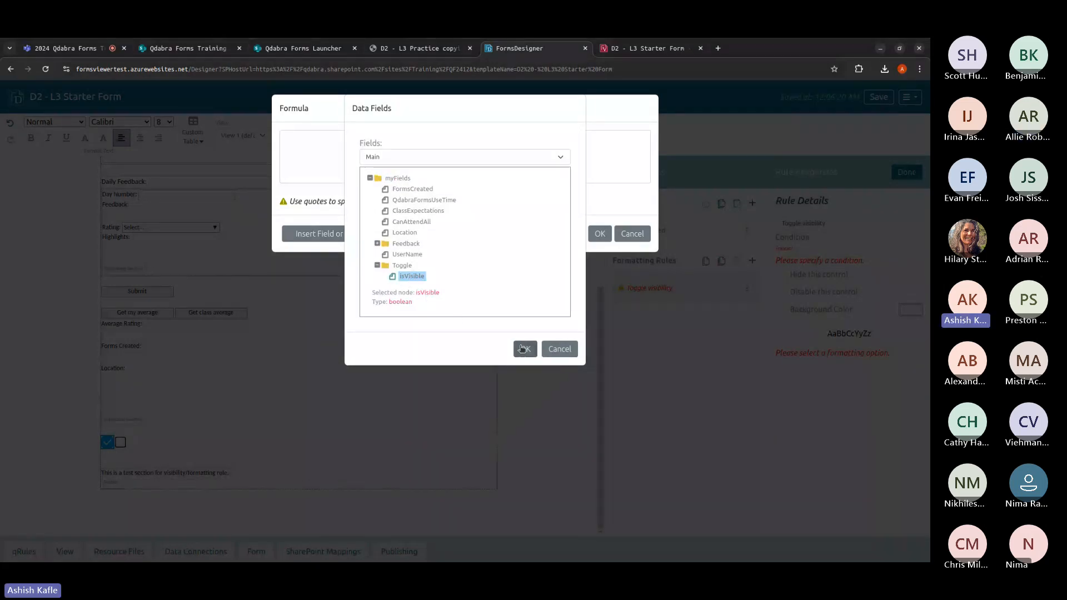
{"action": "left_click", "coordinate": [524, 349]}
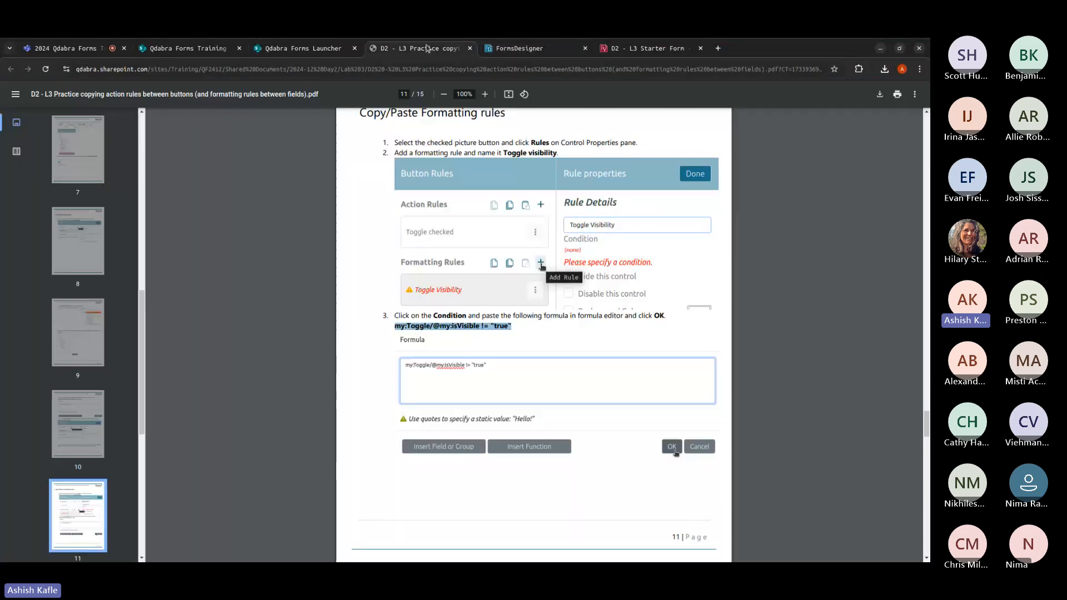
Complete the condition as isVisible != "true" and set the rule to hide the control.
{"action": "left_click", "coordinate": [427, 48]}
{"action": "left_click", "coordinate": [490, 336]}
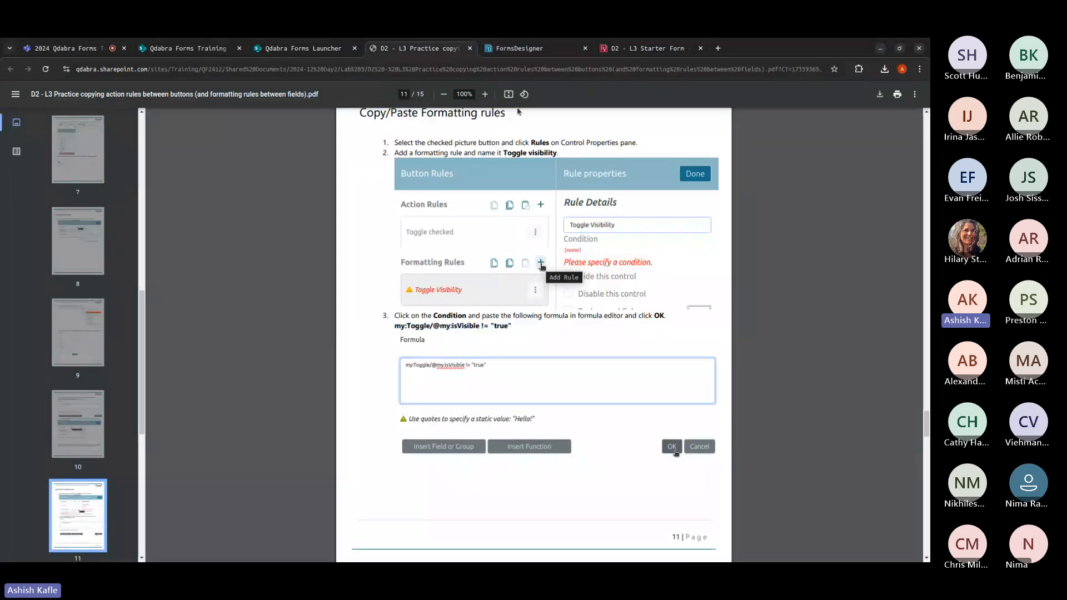
{"action": "left_click", "coordinate": [517, 45]}
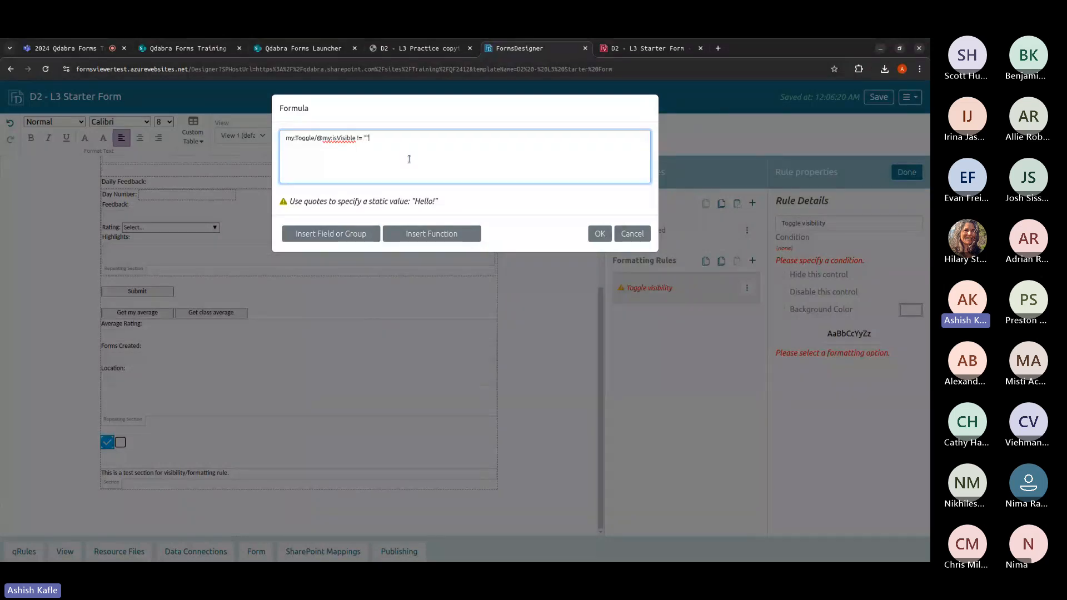
{"action": "type", "text": "true"}
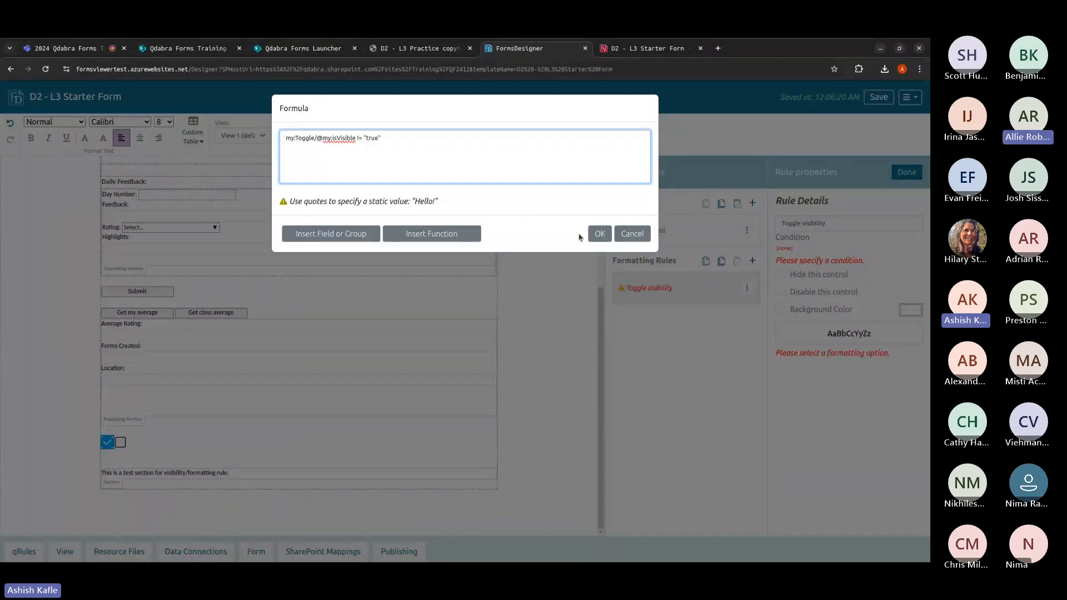
{"action": "left_click", "coordinate": [598, 234]}
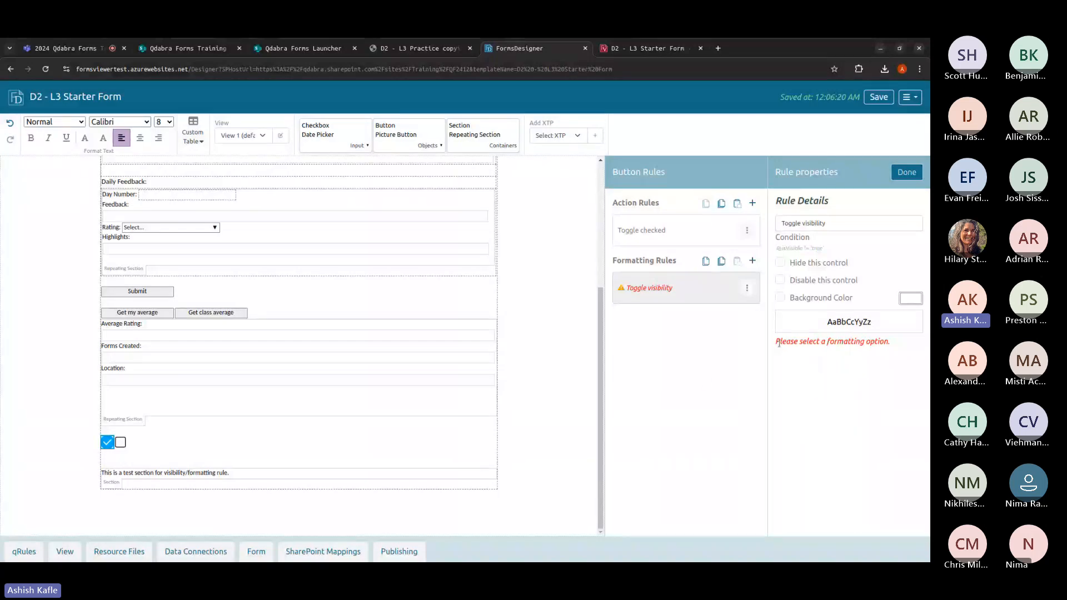
{"action": "left_click_drag", "start_coordinate": [776, 342], "coordinate": [896, 344]}
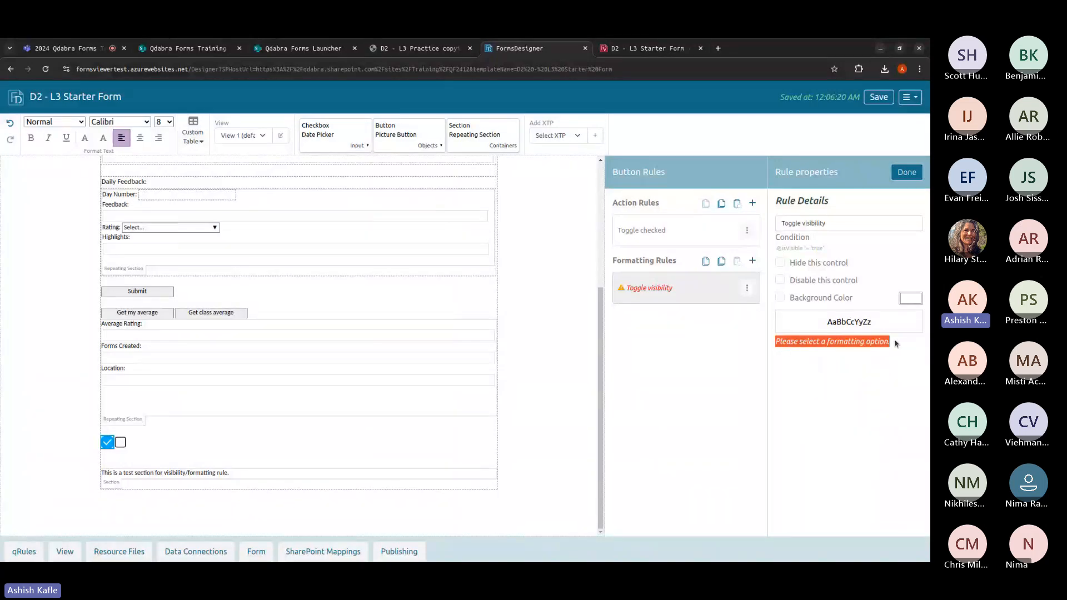
{"action": "left_click", "coordinate": [835, 359]}
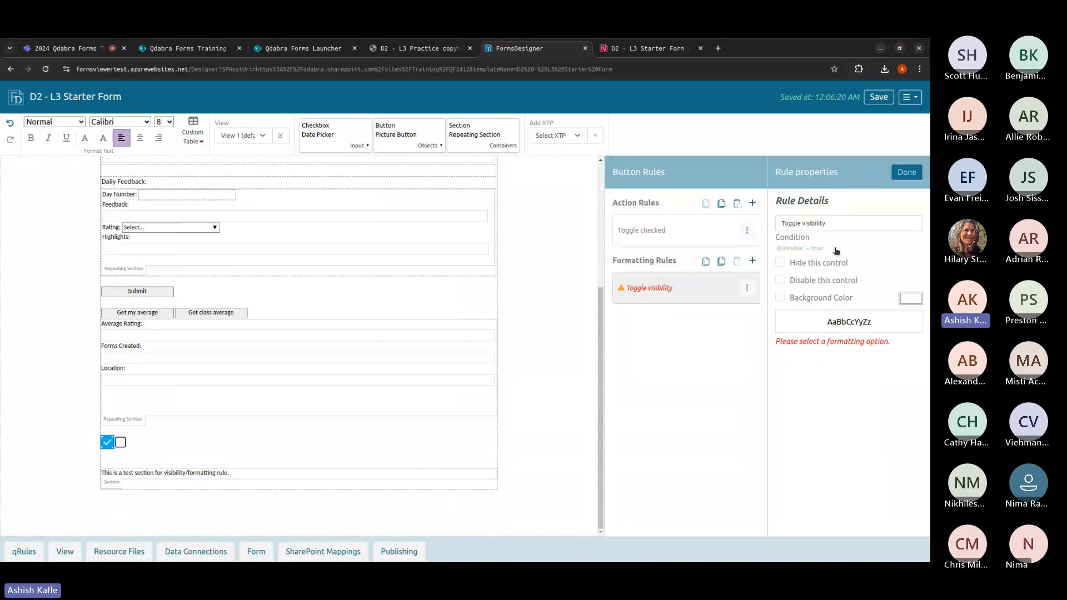
{"action": "left_click", "coordinate": [780, 263]}
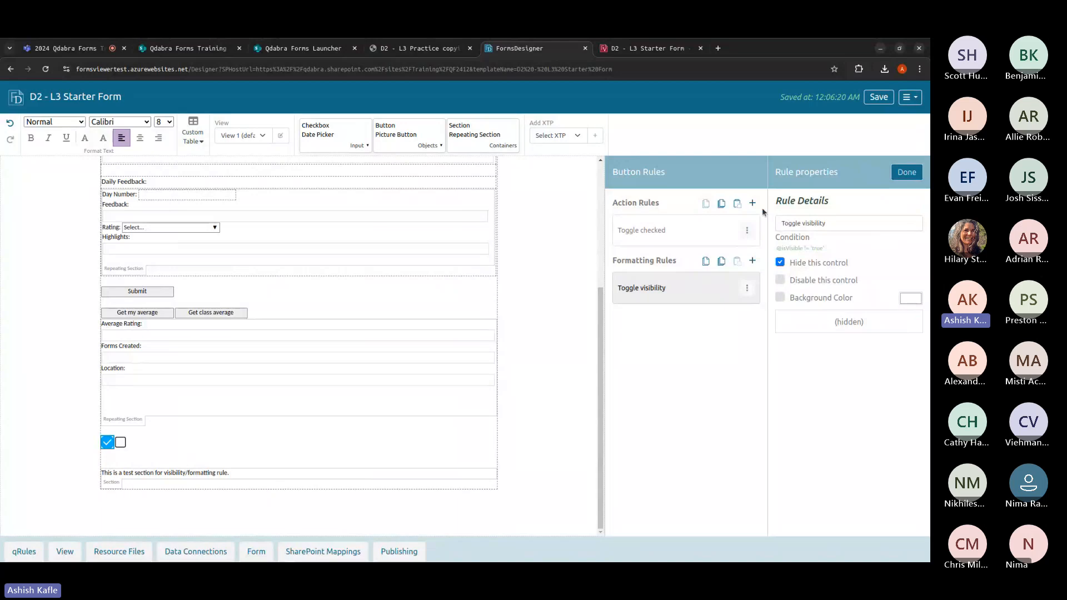
Copy the checked button's Toggle visibility formatting rule.
{"action": "left_click", "coordinate": [423, 48]}
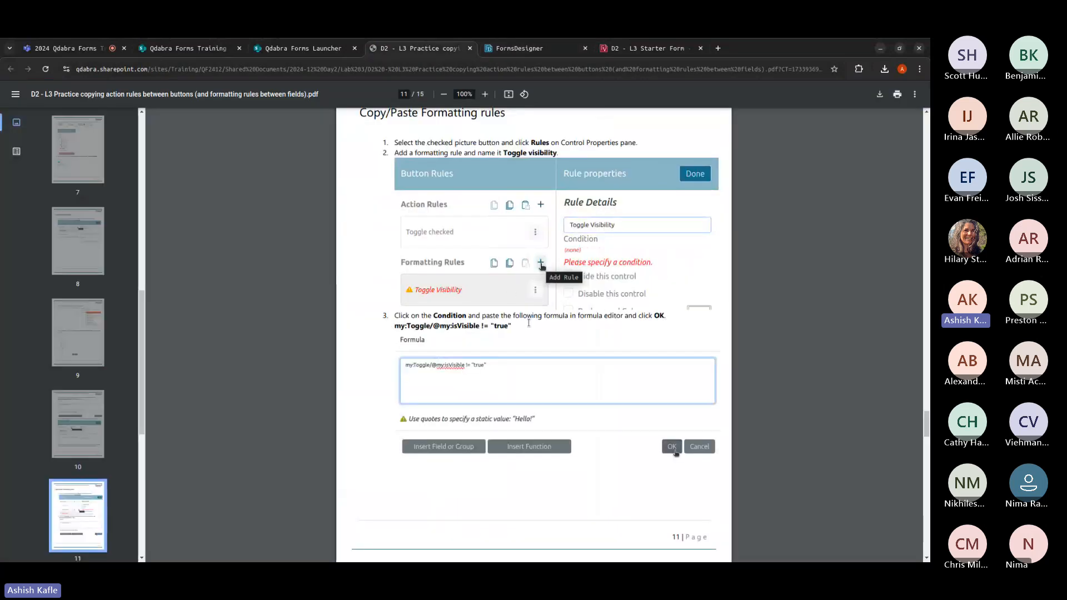
{"action": "scroll", "coordinate": [528, 323], "scroll_direction": "down", "scroll_amount": 6}
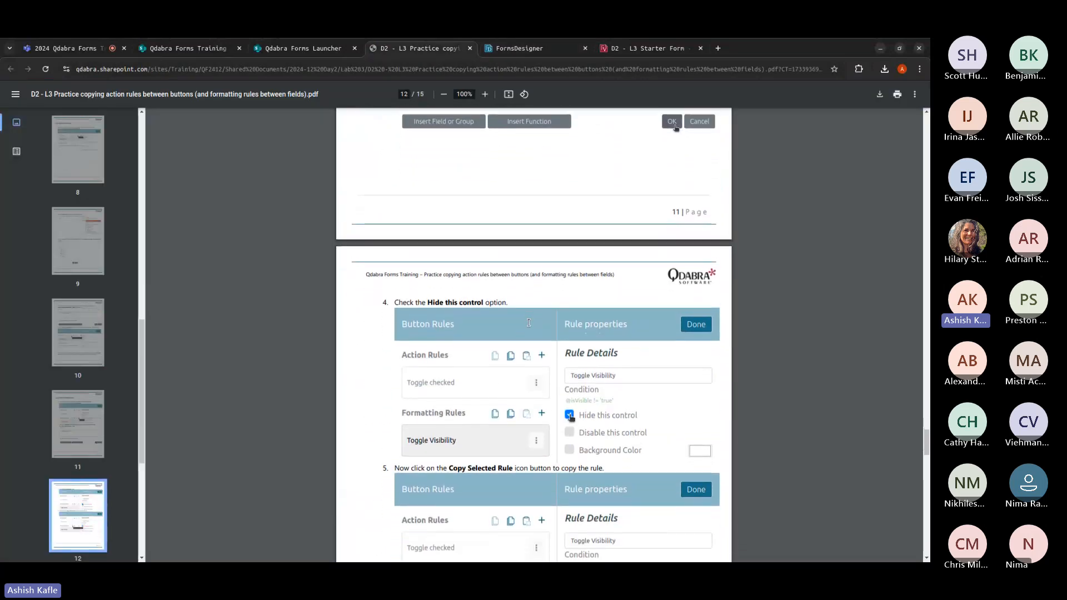
{"action": "scroll", "coordinate": [528, 322], "scroll_direction": "down", "scroll_amount": 4}
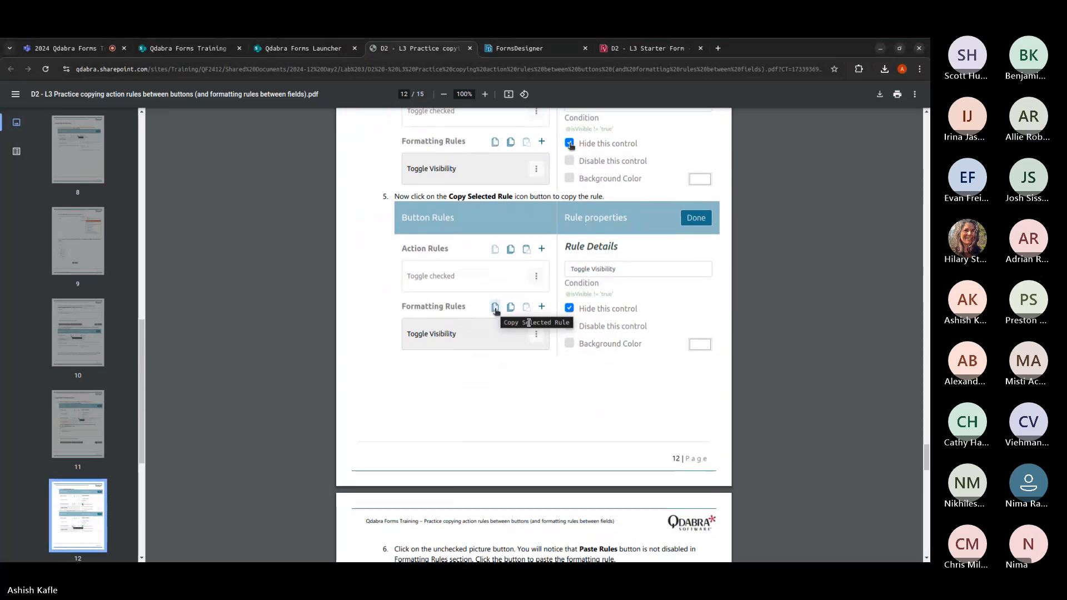
{"action": "scroll", "coordinate": [528, 322], "scroll_direction": "down", "scroll_amount": 1}
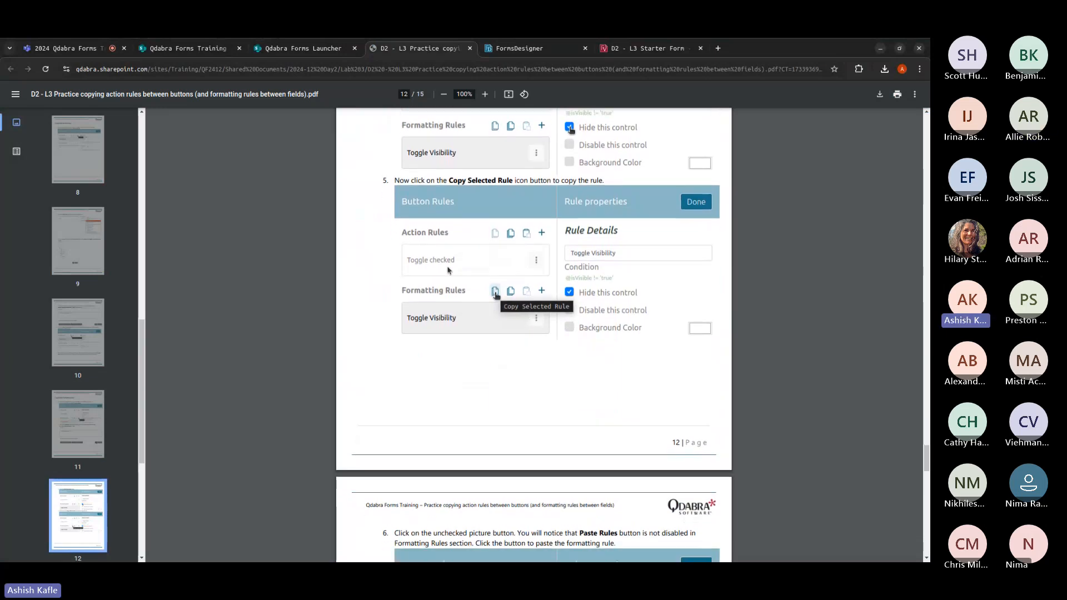
{"action": "left_click", "coordinate": [507, 49]}
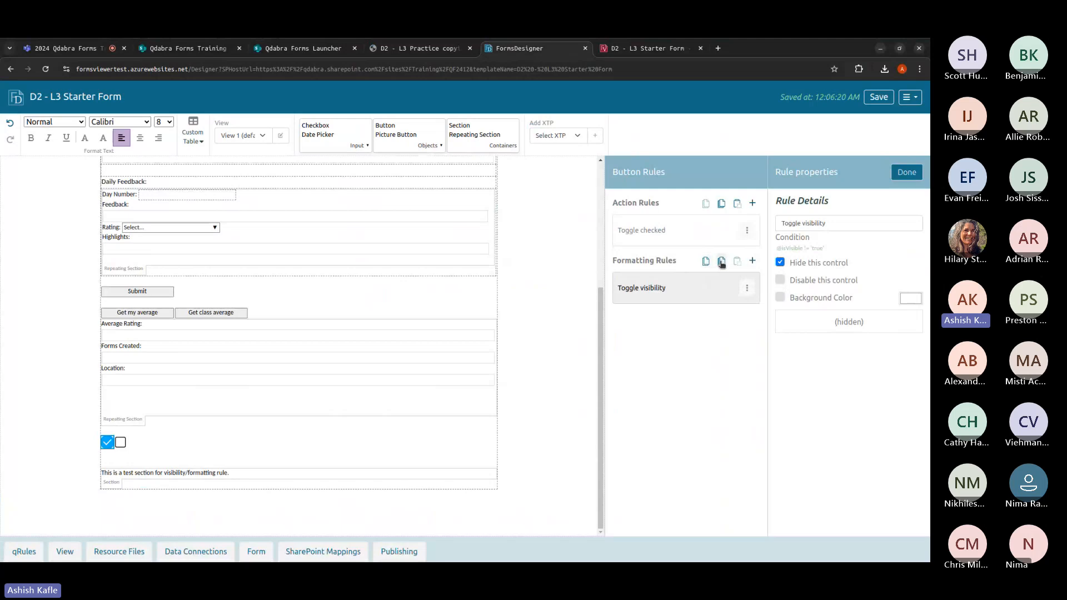
{"action": "left_click", "coordinate": [668, 229]}
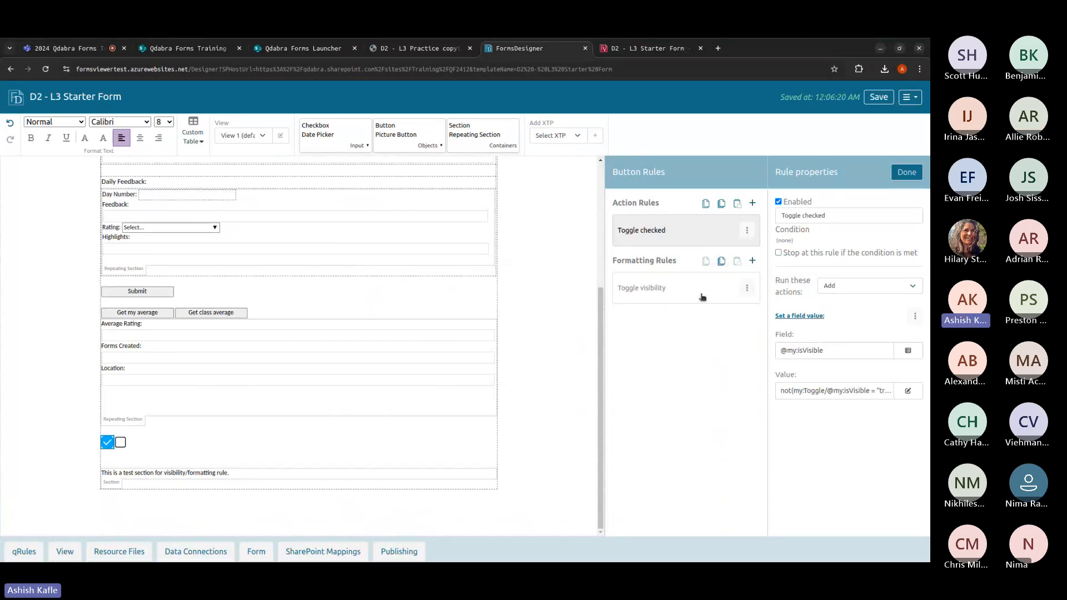
{"action": "left_click", "coordinate": [673, 295]}
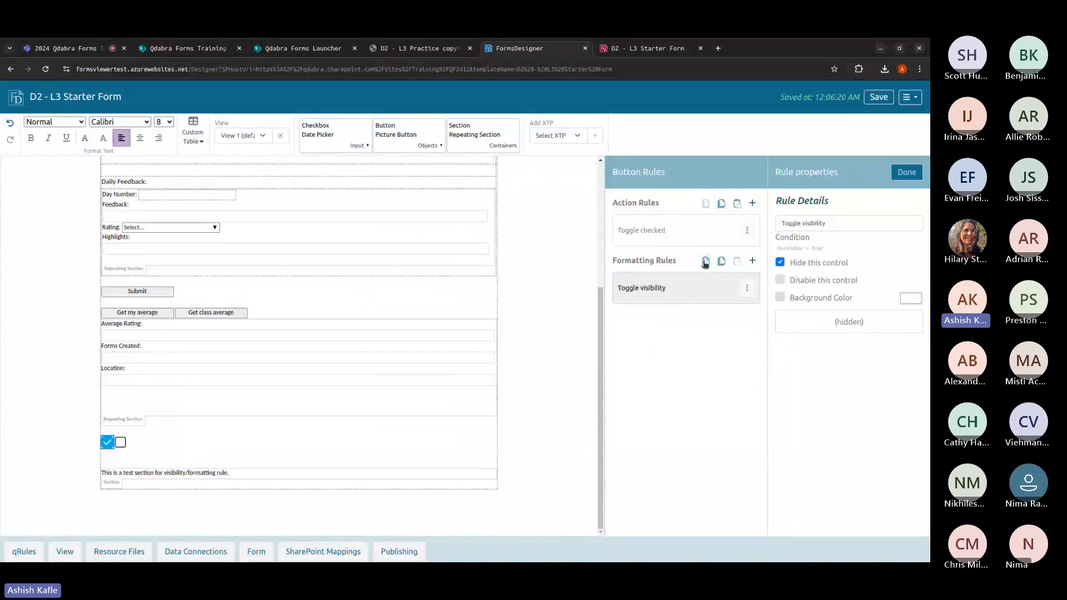
{"action": "left_click", "coordinate": [705, 261]}
Paste it onto the unchecked picture button with the condition changed to isVisible = "true".
{"action": "left_click", "coordinate": [121, 443]}
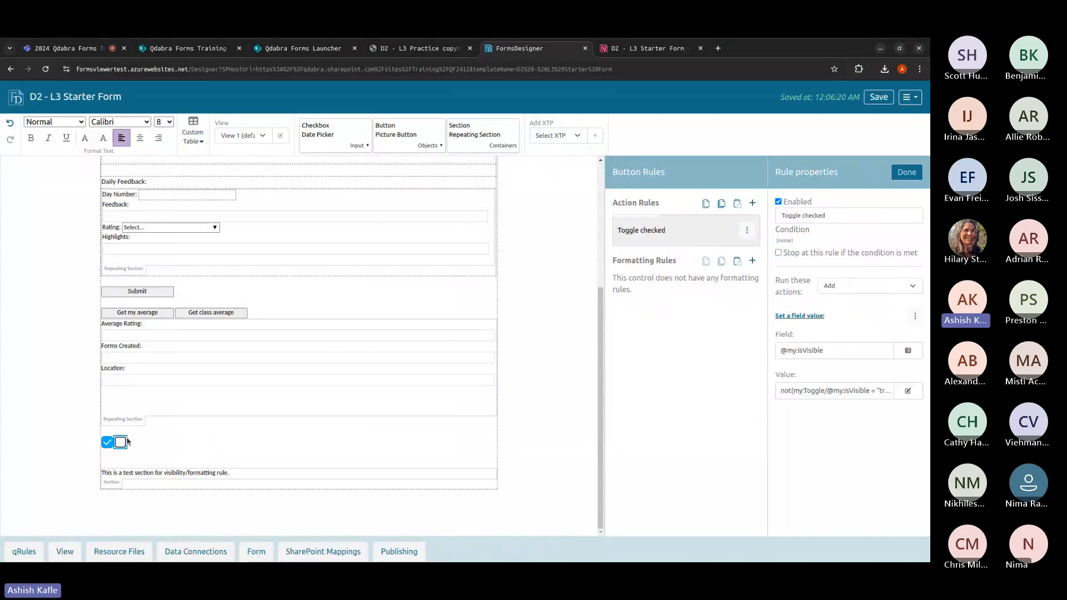
{"action": "left_click", "coordinate": [738, 262]}
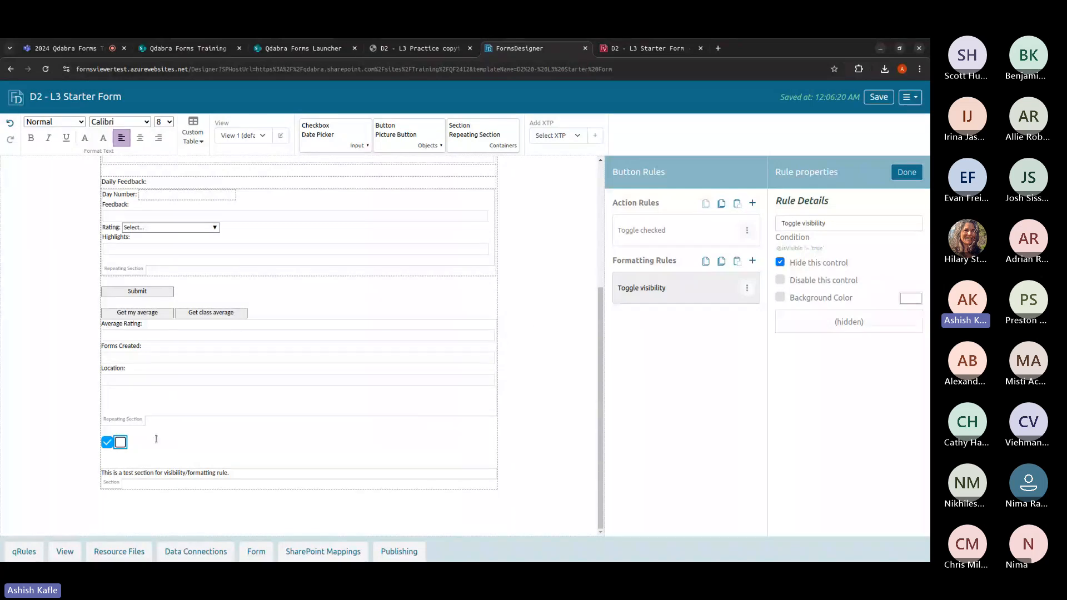
{"action": "left_click", "coordinate": [793, 248]}
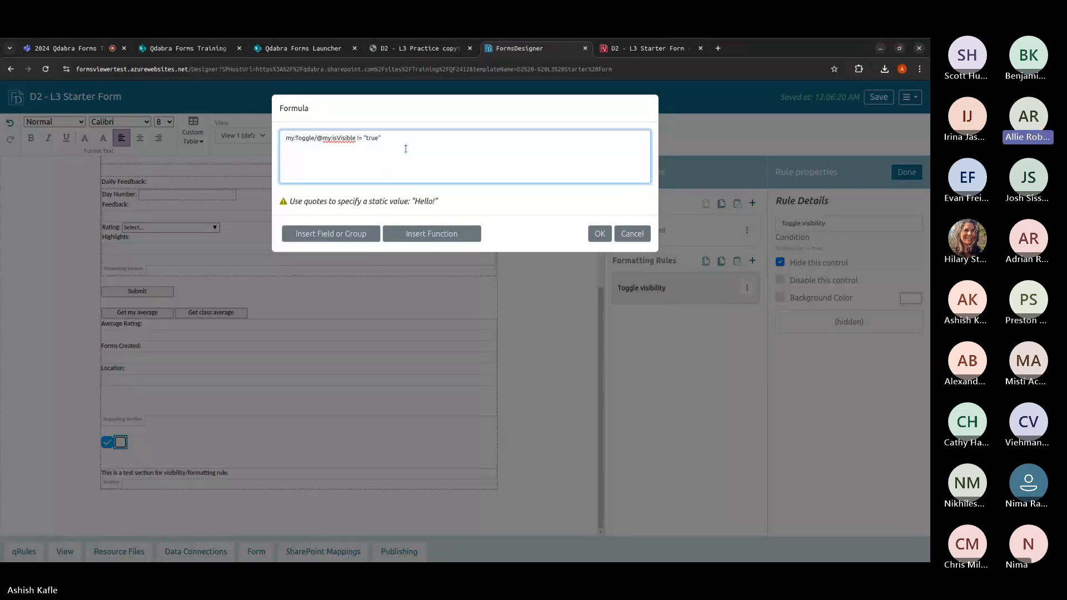
{"action": "key", "text": "BackSpace"}
{"action": "left_click", "coordinate": [600, 233]}
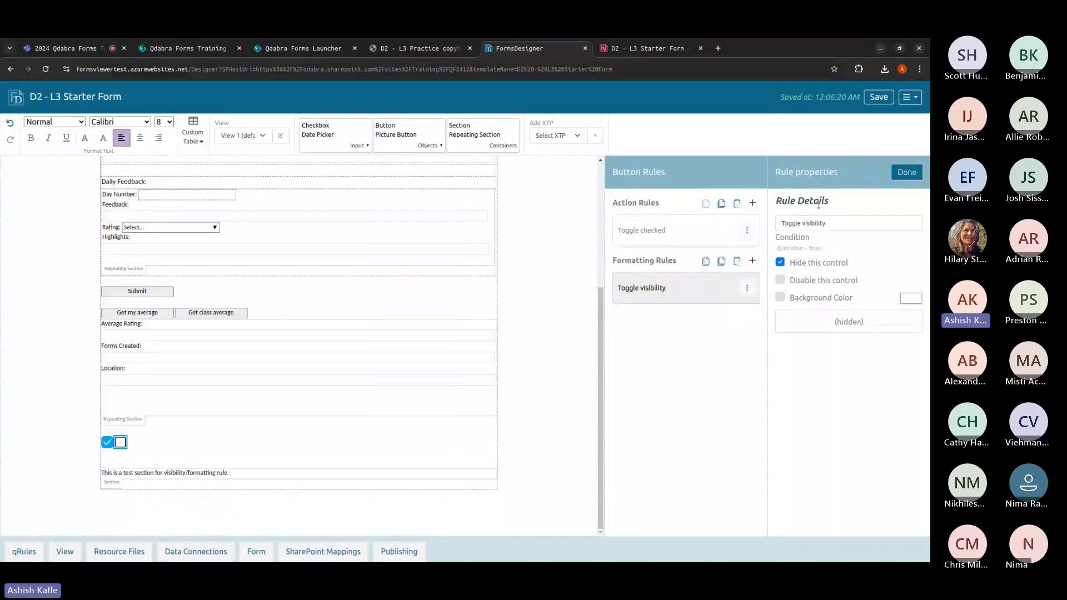
{"action": "left_click", "coordinate": [906, 174]}
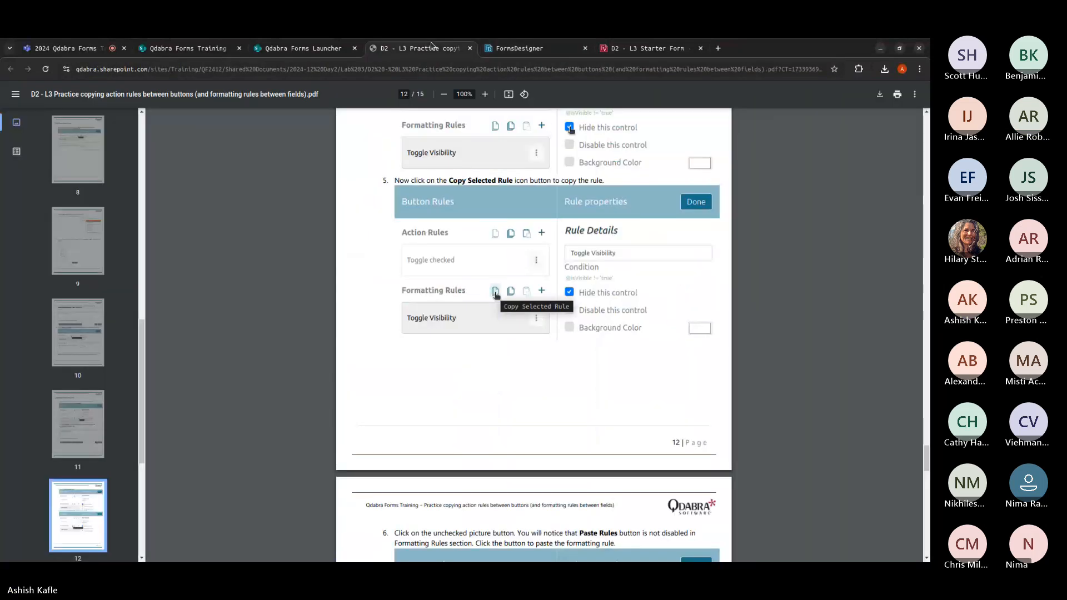
Scroll the lab PDF to page 14, step 8.
{"action": "left_click", "coordinate": [434, 48]}
{"action": "scroll", "coordinate": [555, 295], "scroll_direction": "down", "scroll_amount": 10}
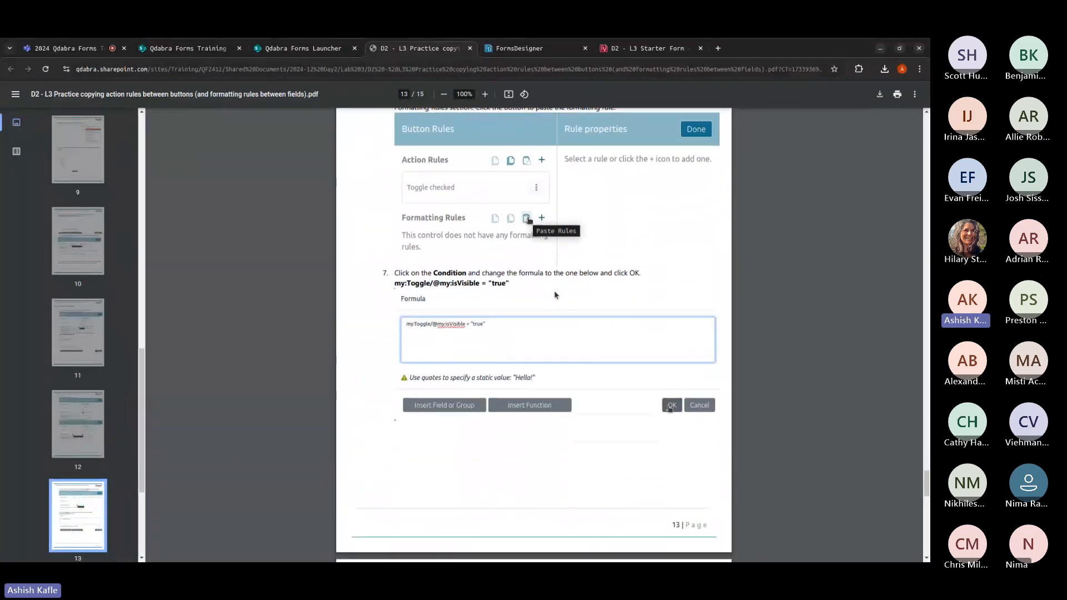
{"action": "scroll", "coordinate": [555, 294], "scroll_direction": "down", "scroll_amount": 5}
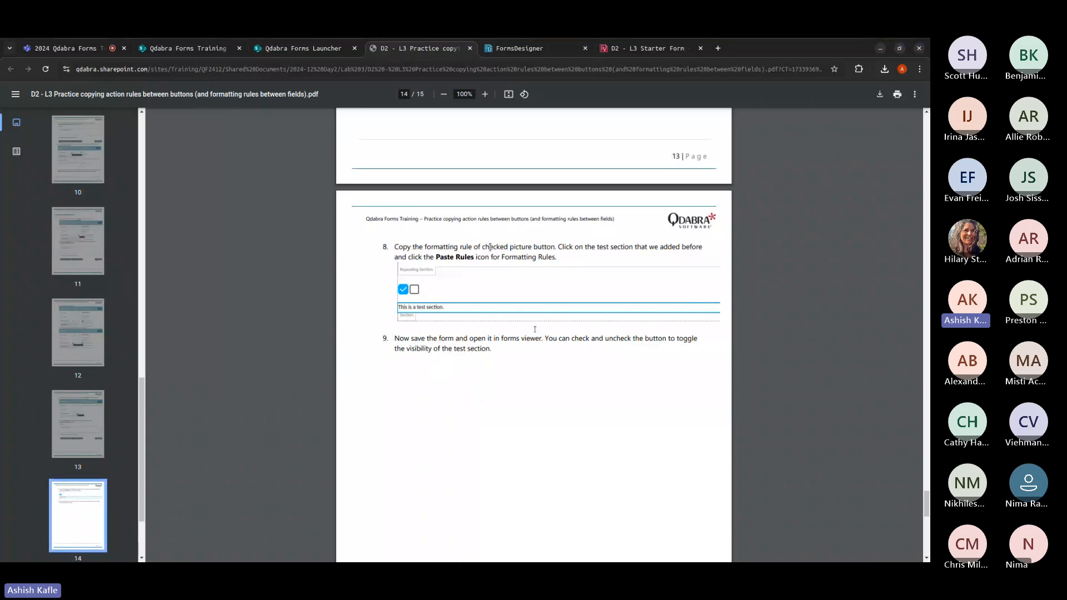
Paste the checked button's Toggle visibility formatting rule onto the test section.
{"action": "left_click", "coordinate": [531, 49]}
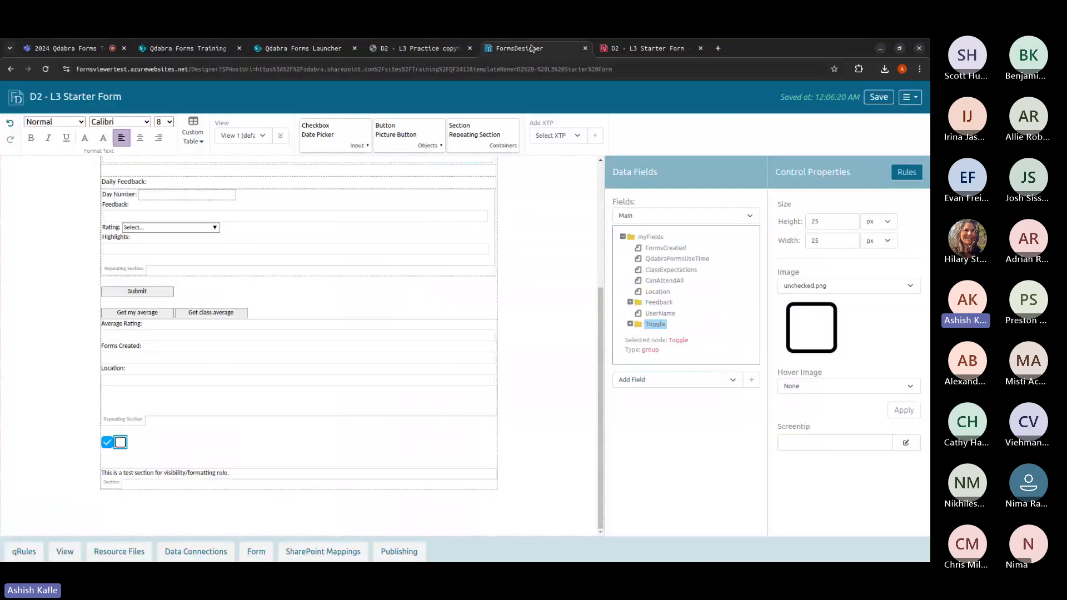
{"action": "left_click", "coordinate": [107, 446]}
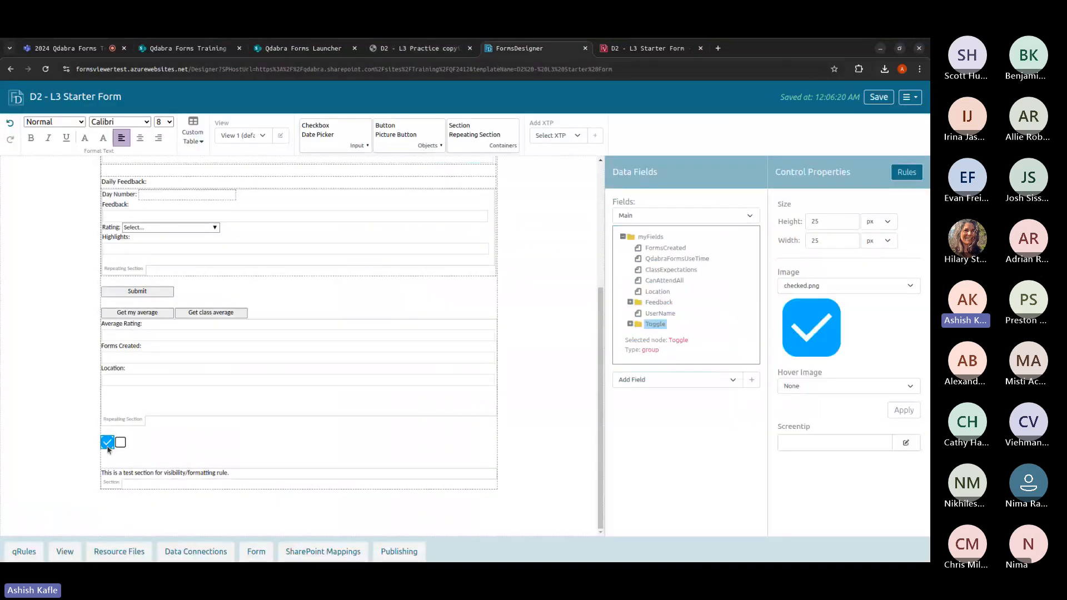
{"action": "left_click", "coordinate": [906, 172]}
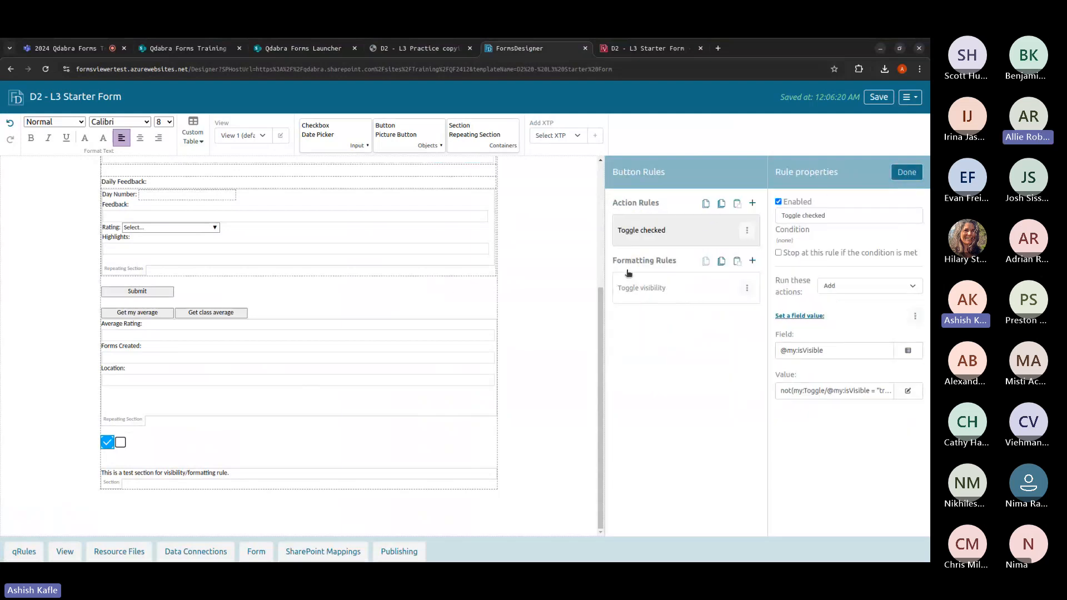
{"action": "left_click", "coordinate": [691, 284]}
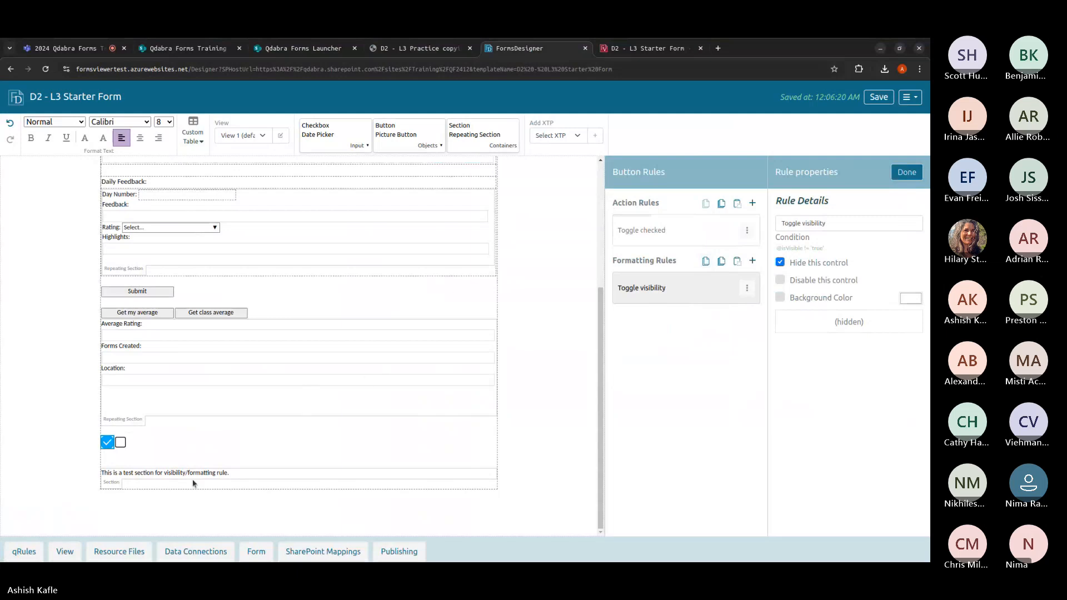
{"action": "left_click", "coordinate": [111, 485]}
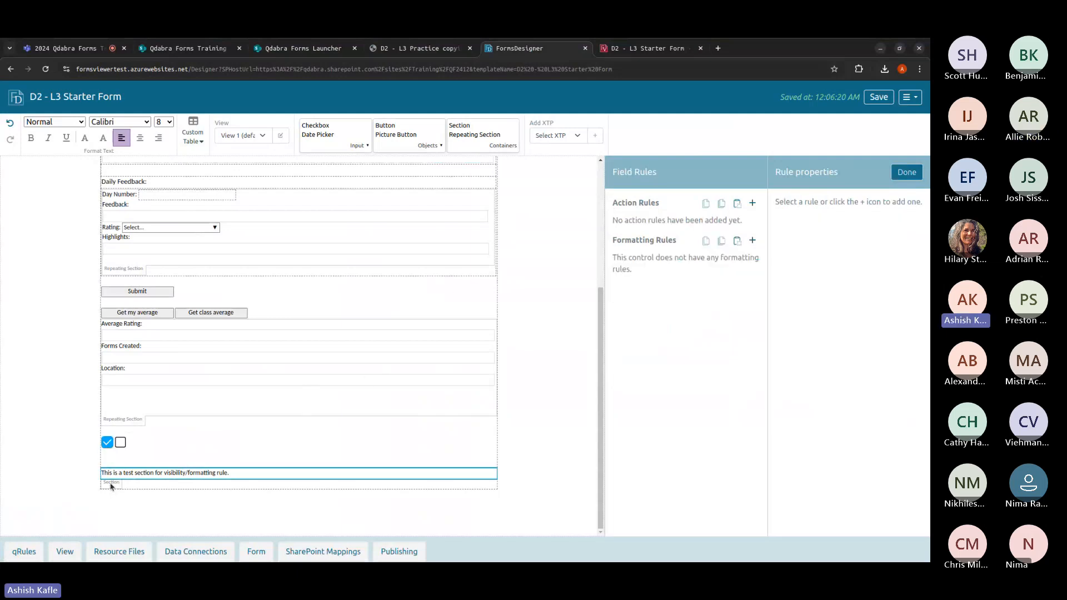
{"action": "left_click", "coordinate": [737, 243]}
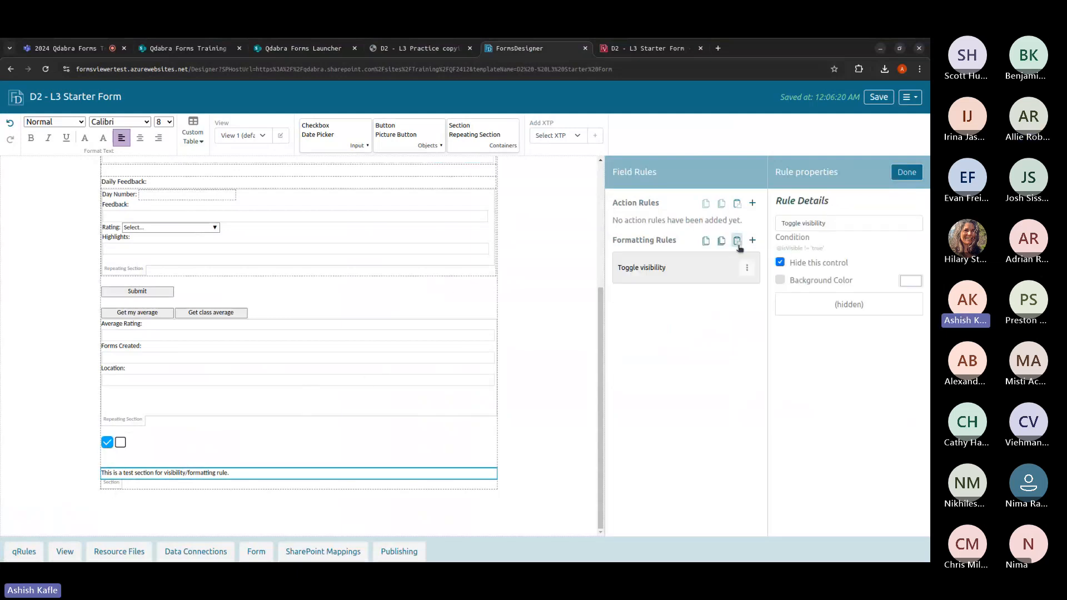
{"action": "left_click", "coordinate": [905, 172]}
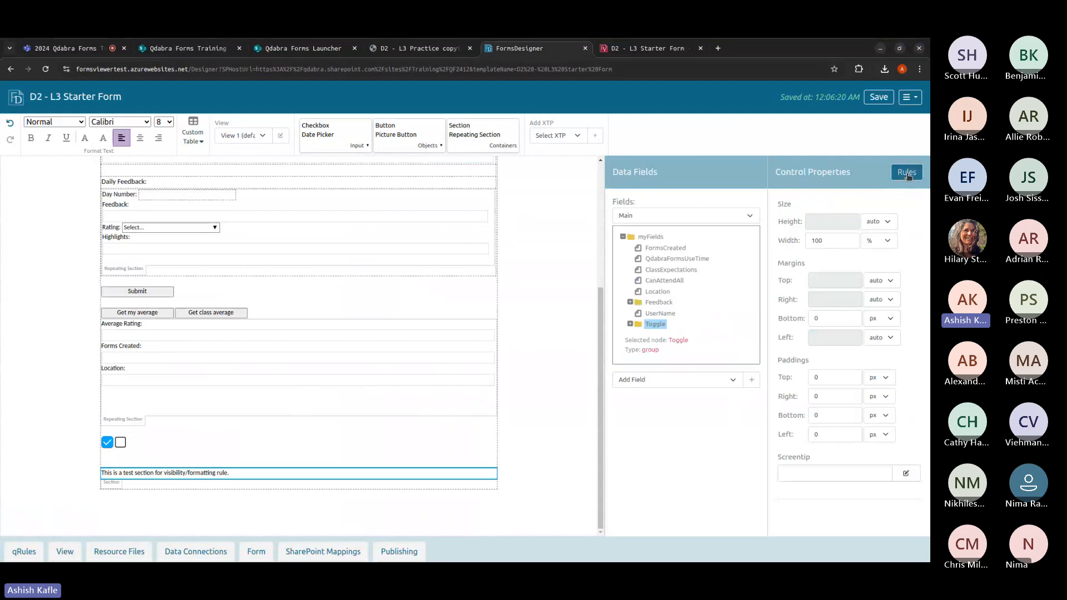
Save the form and review the remaining lab instructions.
{"action": "left_click", "coordinate": [872, 102]}
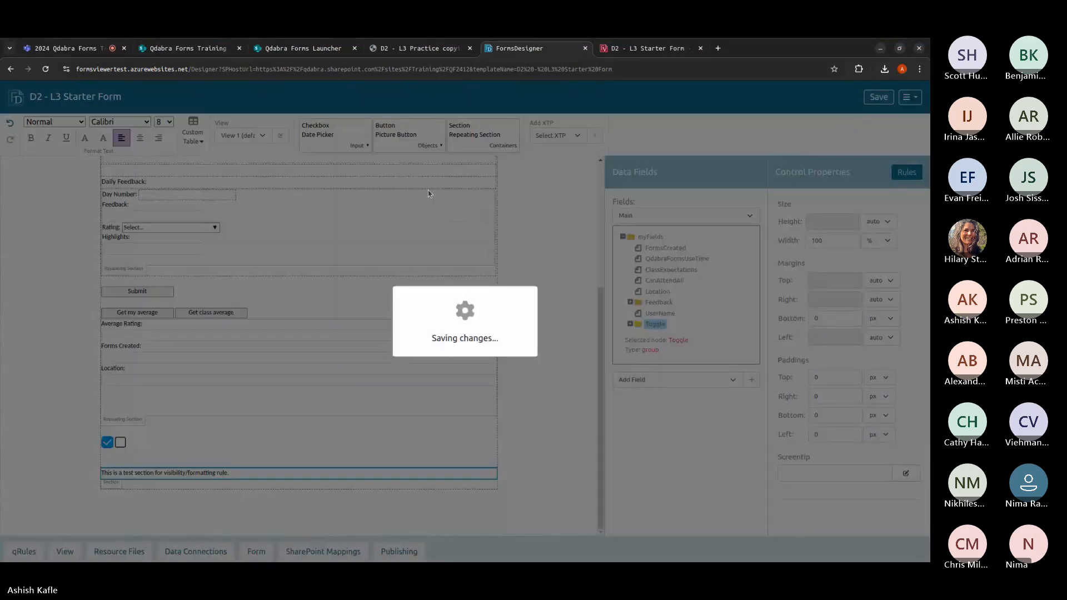
{"action": "left_click", "coordinate": [407, 43]}
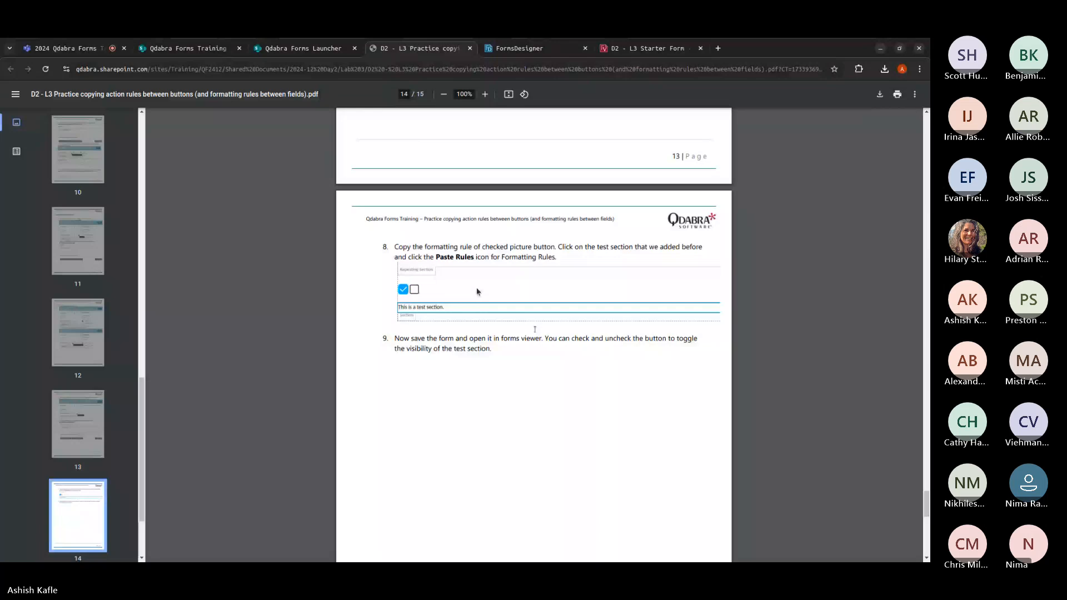
{"action": "scroll", "coordinate": [482, 300], "scroll_direction": "down", "scroll_amount": 1}
{"action": "scroll", "coordinate": [482, 302], "scroll_direction": "down", "scroll_amount": 3}
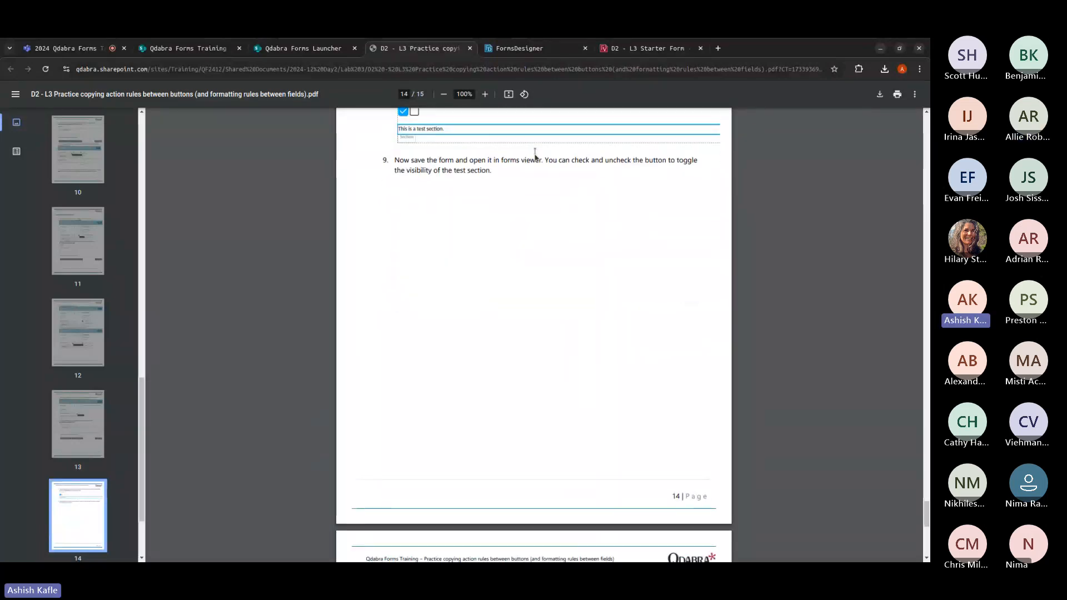
{"action": "left_click", "coordinate": [520, 49]}
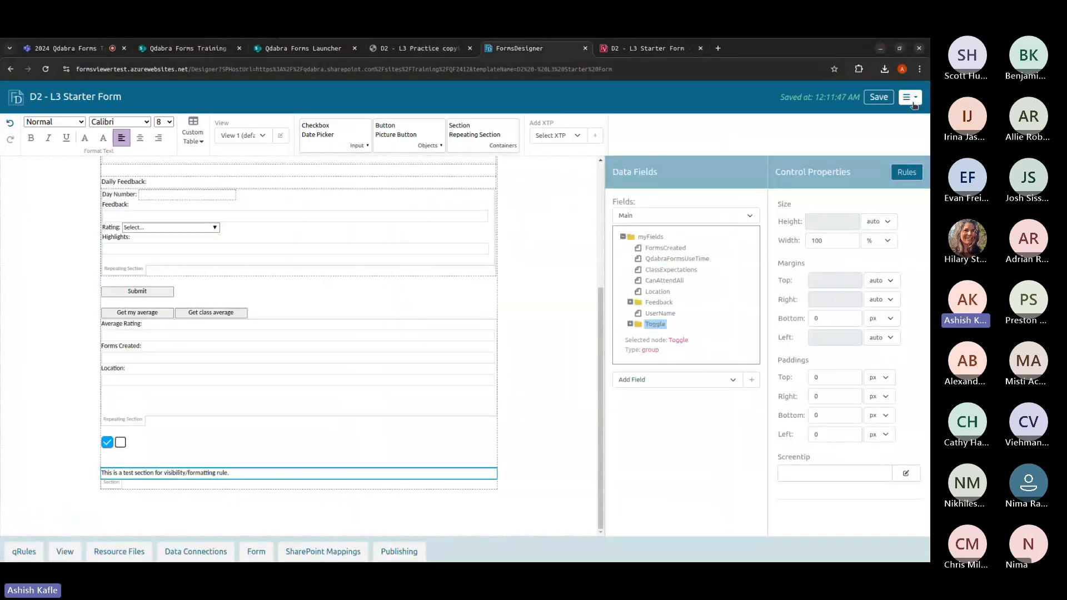
Open the form in FormsViewer, then recheck the checked and unchecked picture buttons in the designer.
{"action": "left_click", "coordinate": [911, 97]}
{"action": "left_click", "coordinate": [860, 123]}
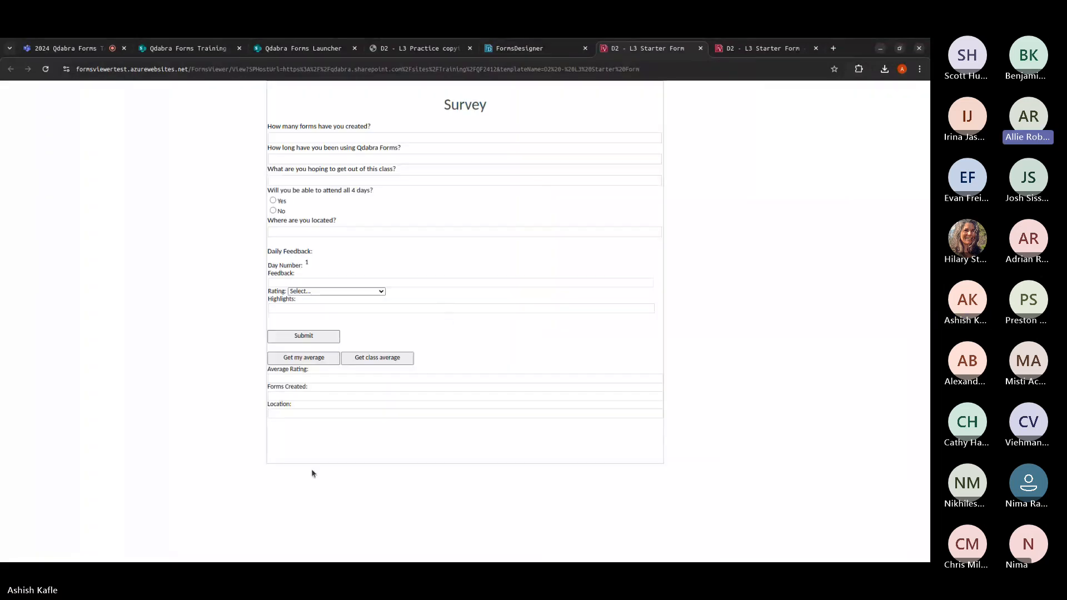
{"action": "left_click", "coordinate": [279, 456]}
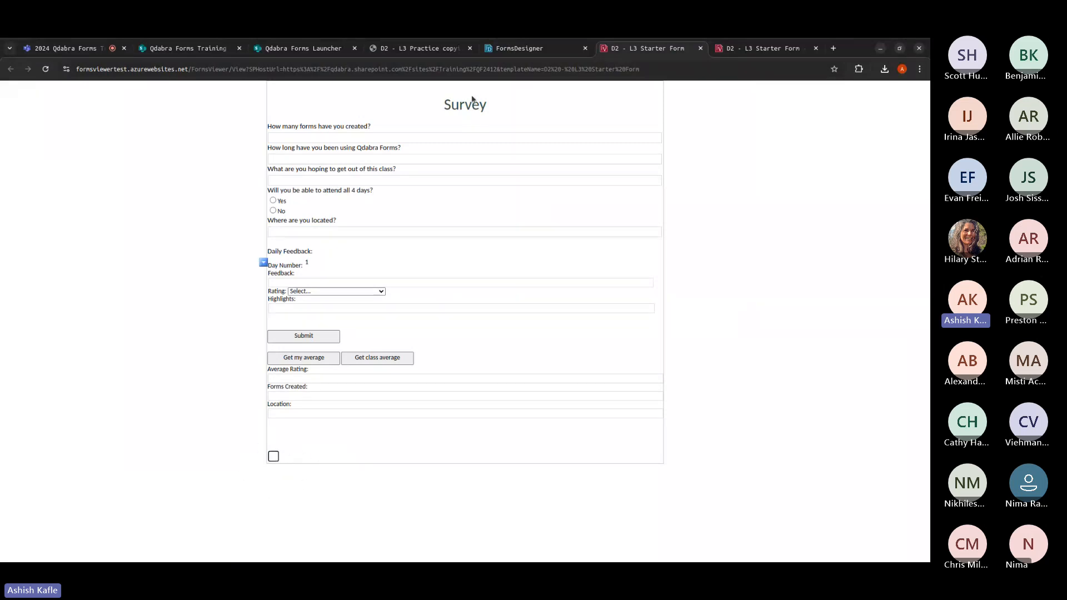
{"action": "left_click", "coordinate": [528, 44]}
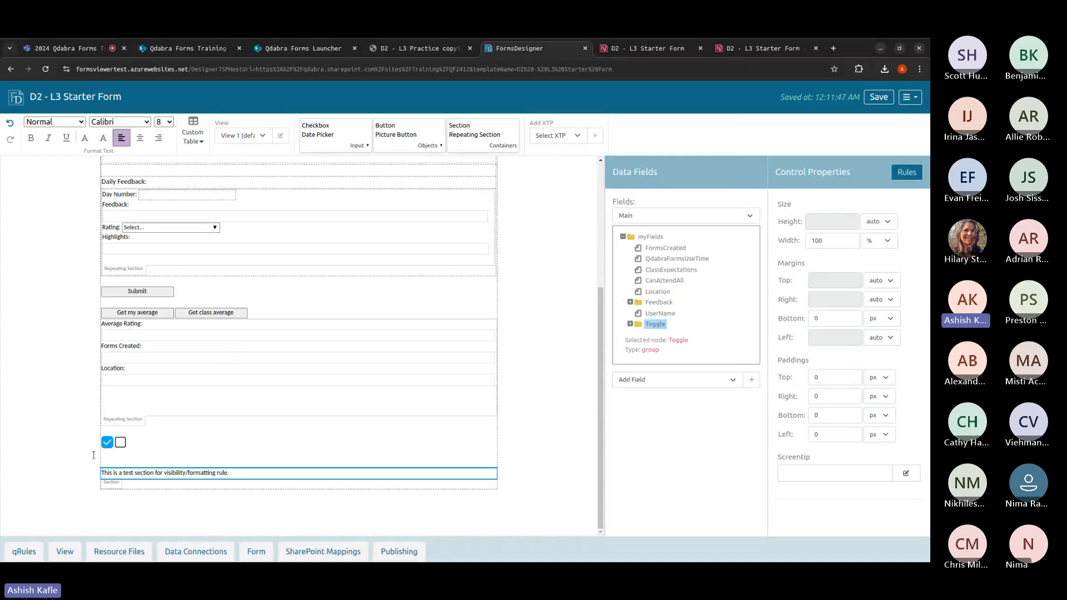
{"action": "left_click", "coordinate": [108, 443]}
{"action": "left_click", "coordinate": [121, 444]}
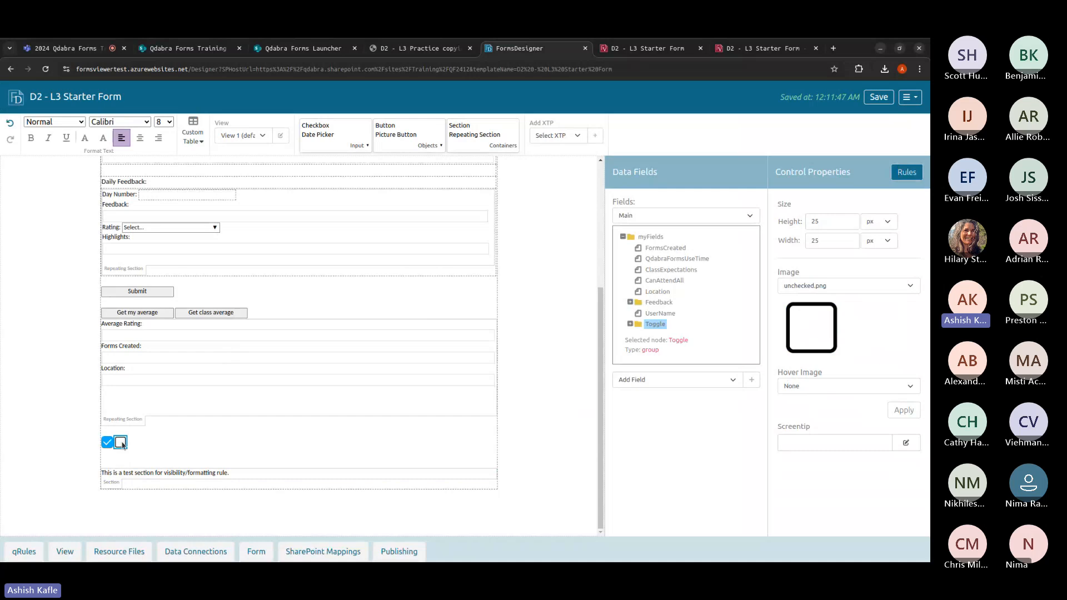
{"action": "left_click", "coordinate": [108, 442]}
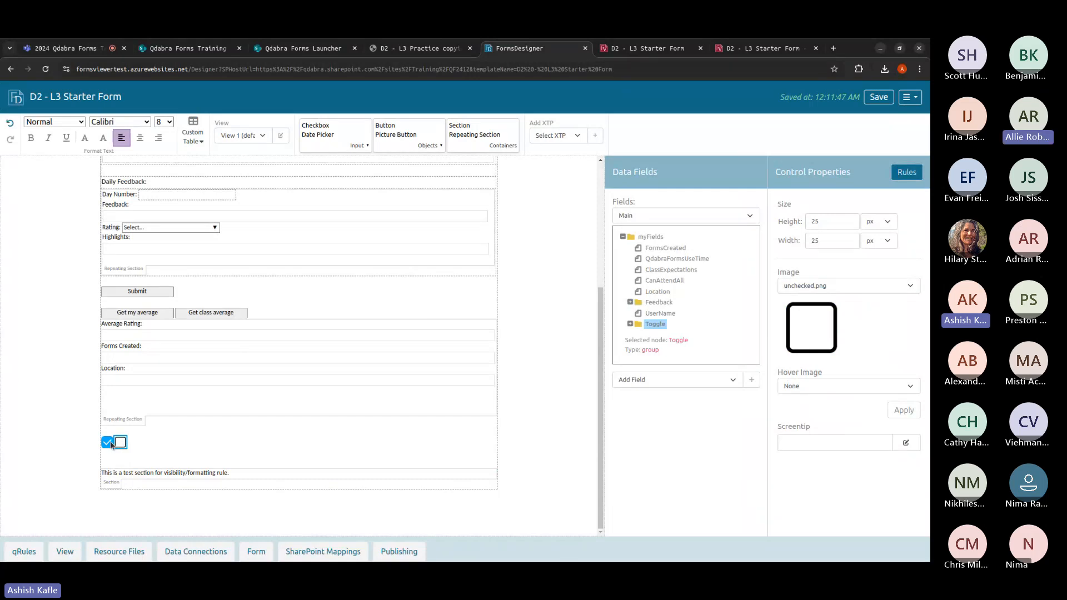
{"action": "left_click", "coordinate": [121, 444]}
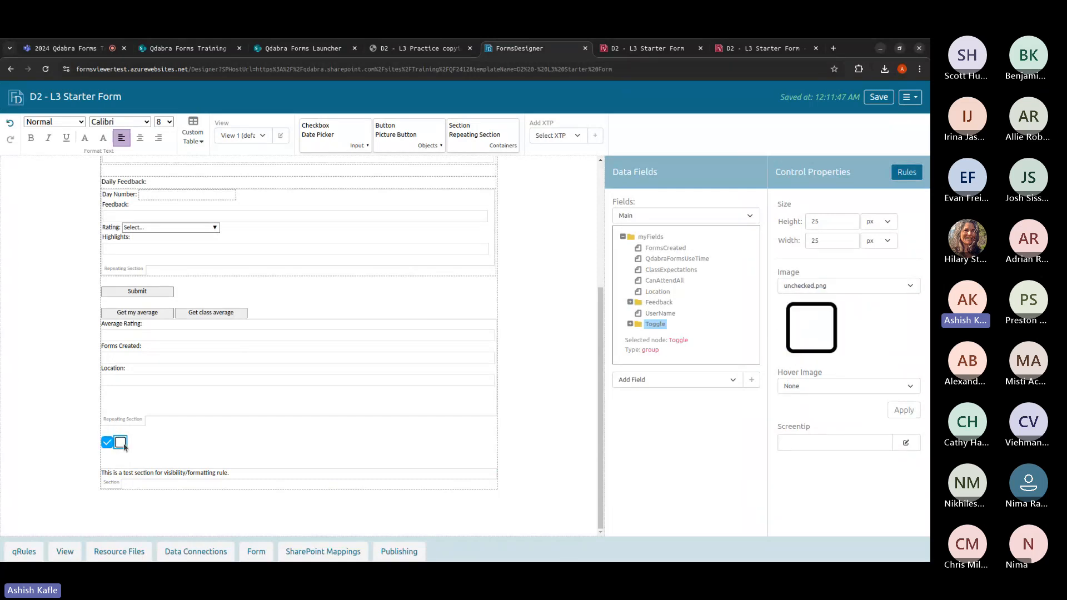
Show and then hide the test section using the picture button, and go back to Teams.
{"action": "left_click", "coordinate": [623, 45]}
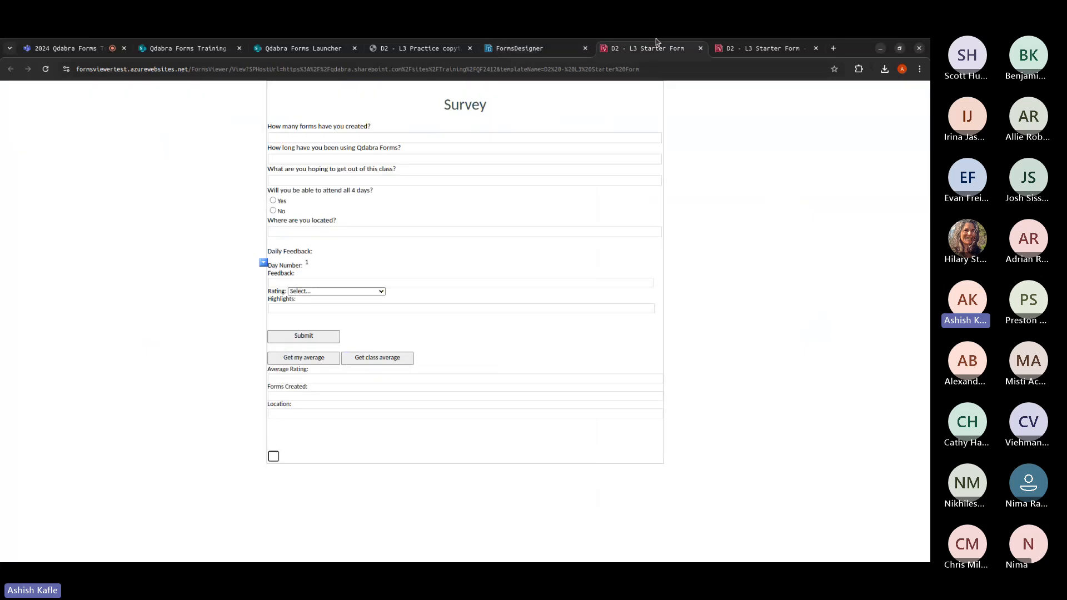
{"action": "left_click", "coordinate": [274, 457]}
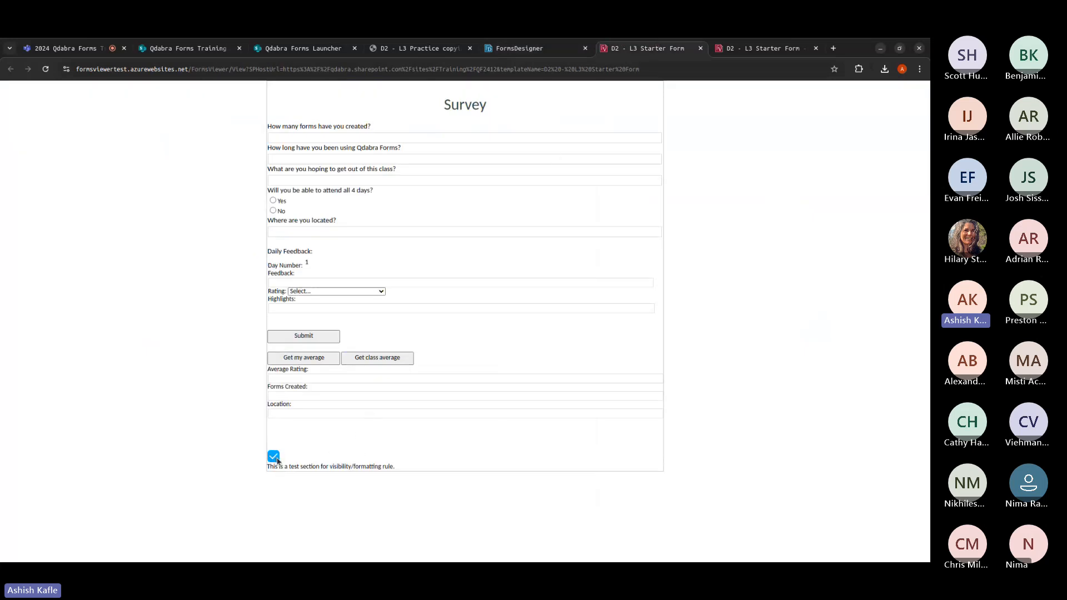
{"action": "left_click_drag", "start_coordinate": [273, 467], "coordinate": [408, 471]}
{"action": "left_click", "coordinate": [408, 469]}
{"action": "left_click", "coordinate": [274, 456]}
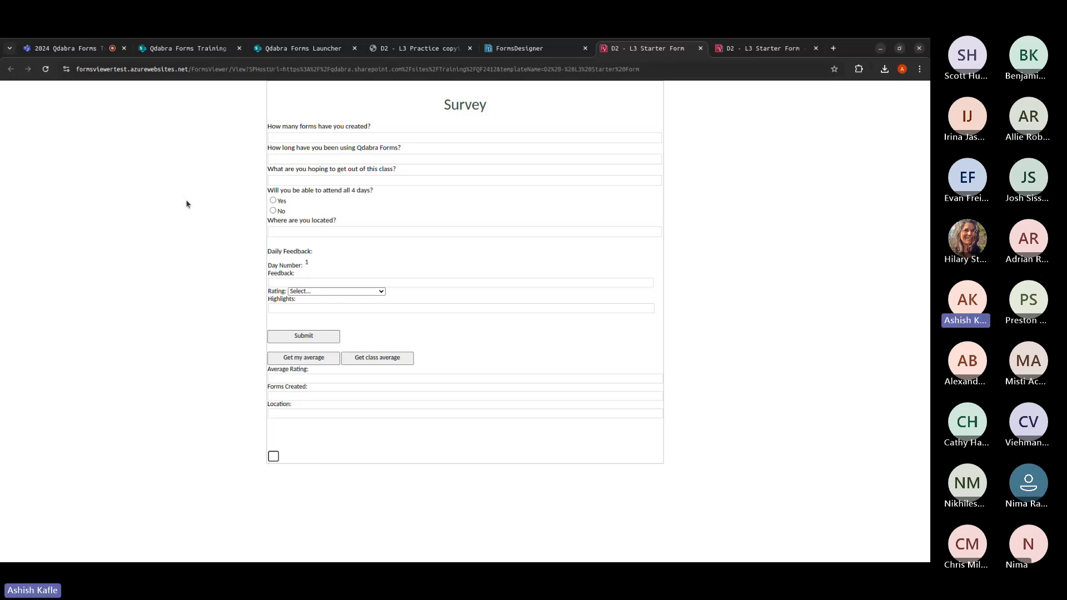
{"action": "left_click", "coordinate": [88, 43]}
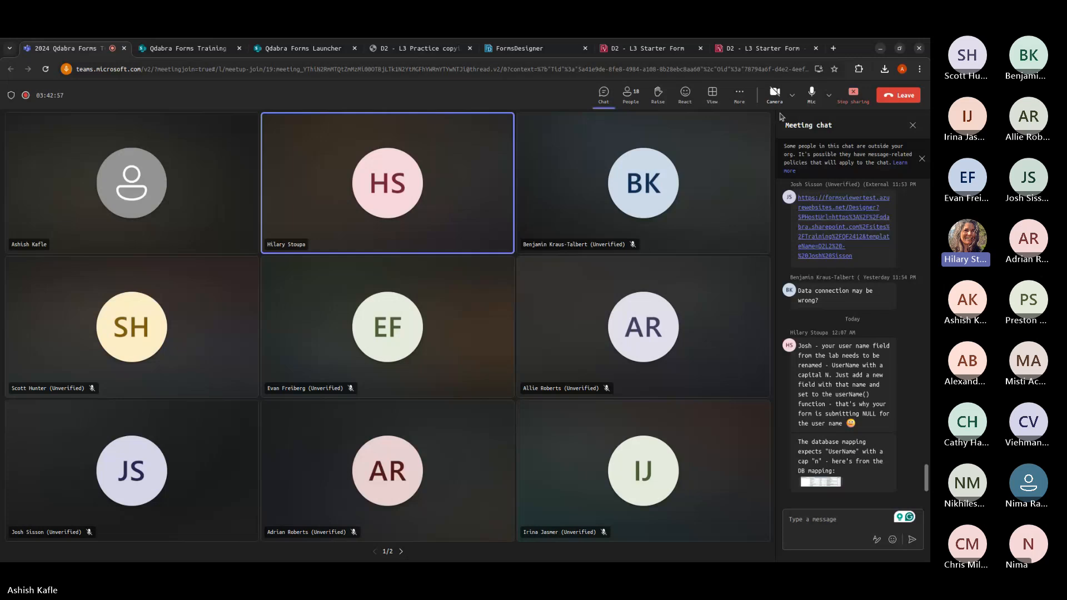
Mute the mic and end the screen share in the meeting.
{"action": "left_click", "coordinate": [809, 99]}
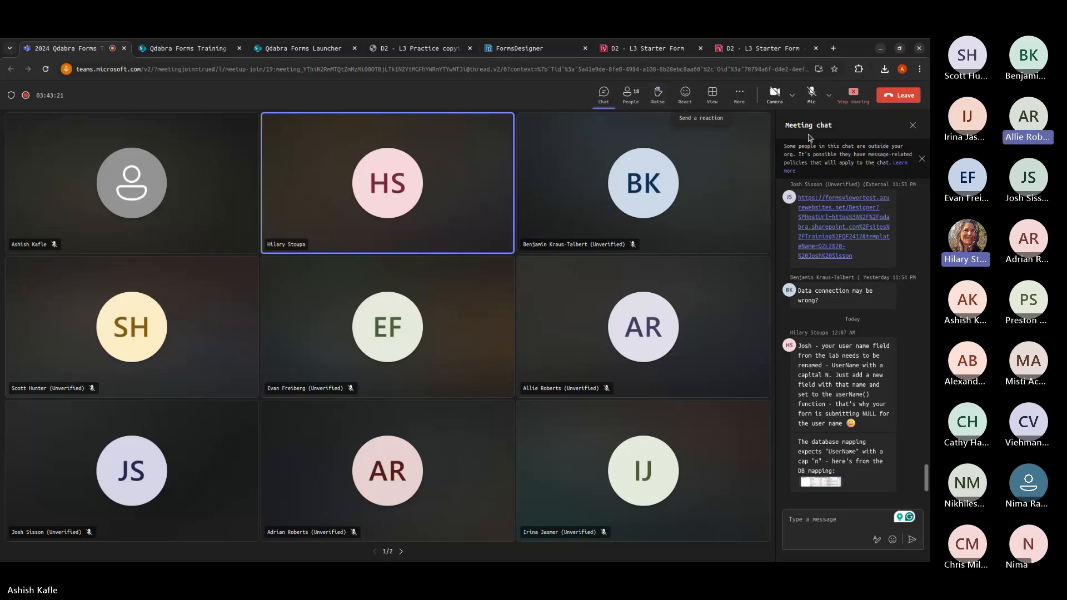
{"action": "left_click", "coordinate": [852, 94]}
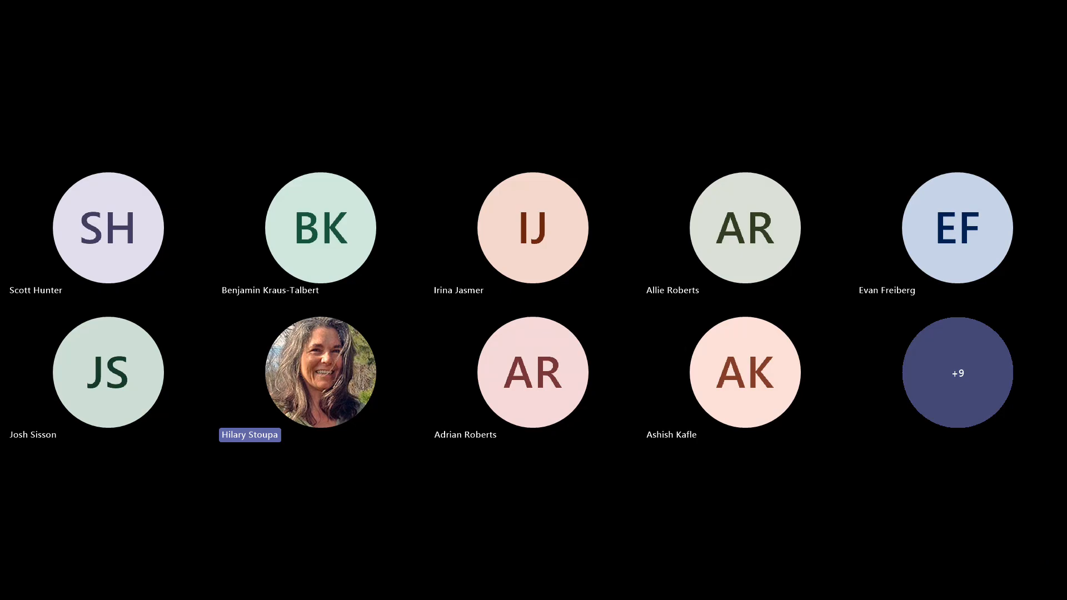
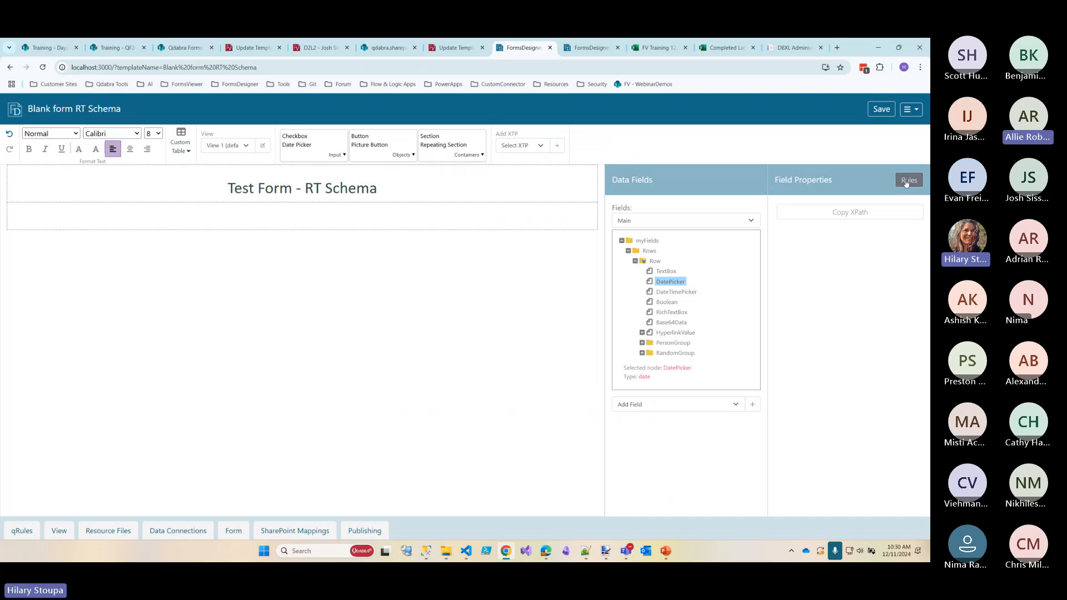
Add a new action rule, Rule 1, to the DatePicker field.
{"action": "left_click", "coordinate": [907, 182]}
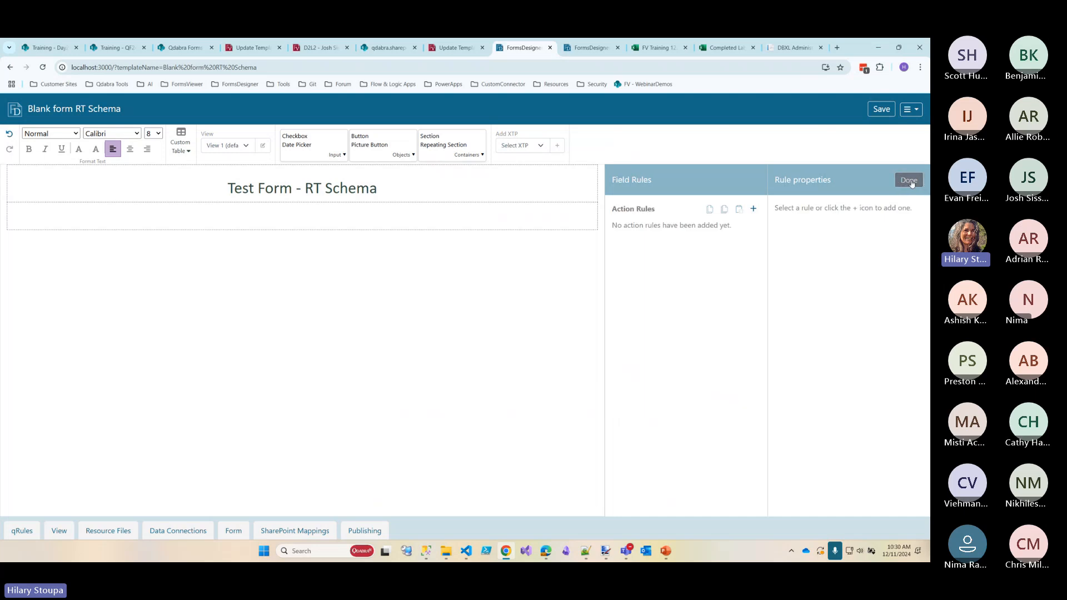
{"action": "left_click", "coordinate": [752, 209]}
Give Rule 1 a Set a field value action and start editing its value formula.
{"action": "left_click", "coordinate": [912, 287]}
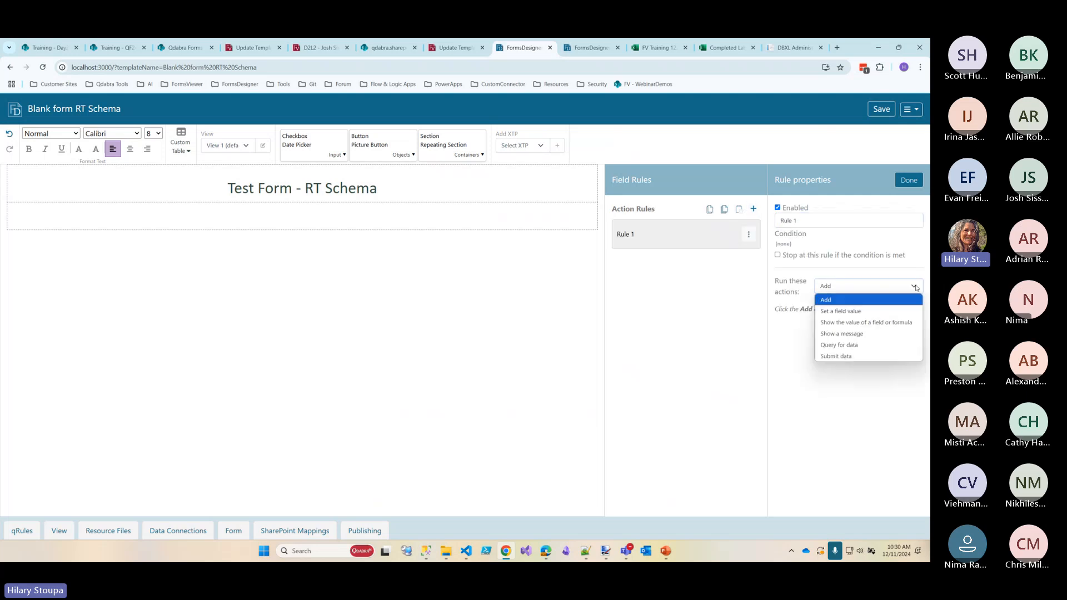
{"action": "left_click", "coordinate": [836, 311]}
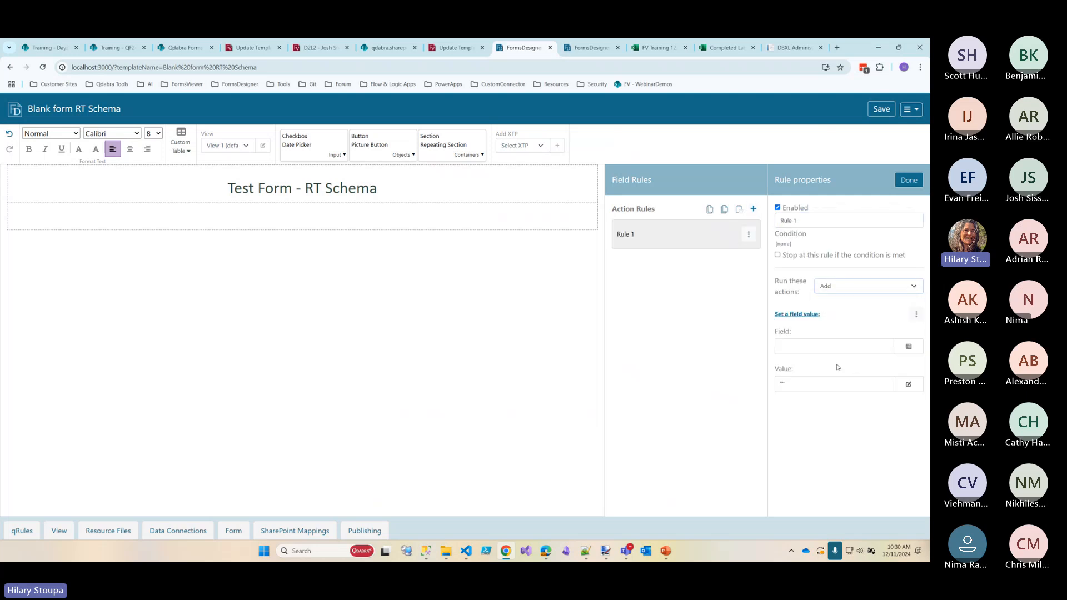
{"action": "left_click", "coordinate": [908, 384]}
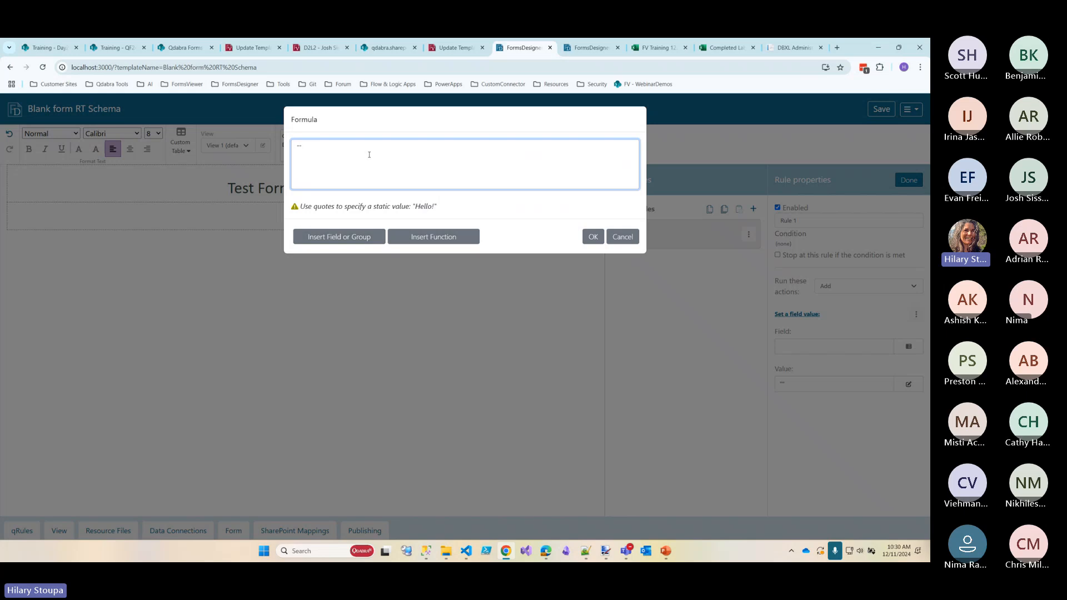
Browse the popular functions, reading the now, today, userName and concat descriptions.
{"action": "left_click", "coordinate": [436, 236]}
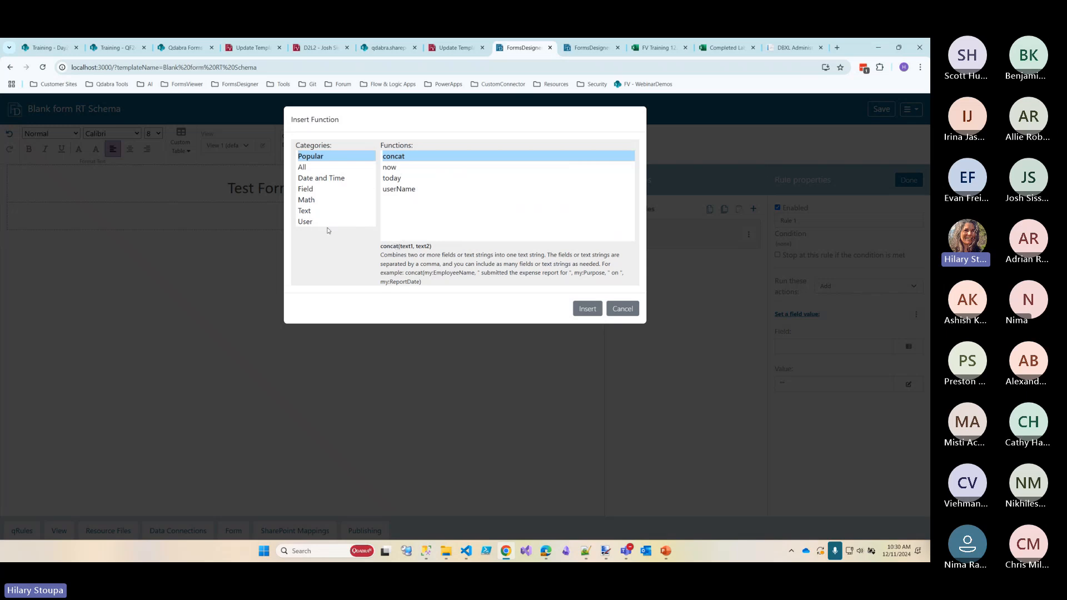
{"action": "left_click", "coordinate": [302, 169]}
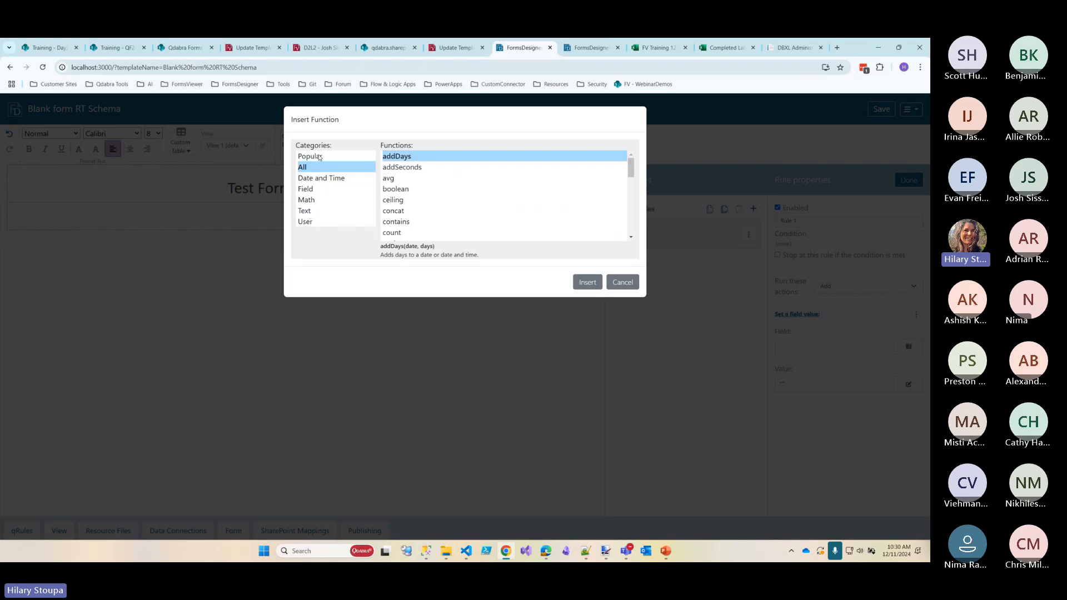
{"action": "left_click", "coordinate": [322, 157]}
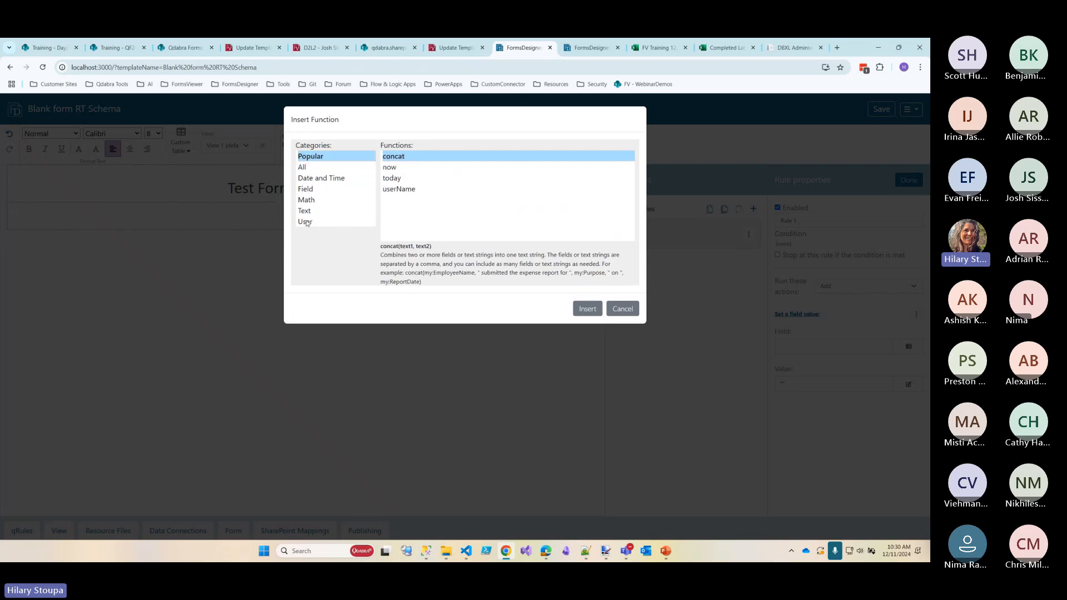
{"action": "left_click", "coordinate": [400, 168]}
{"action": "left_click", "coordinate": [402, 178]}
{"action": "left_click", "coordinate": [404, 190]}
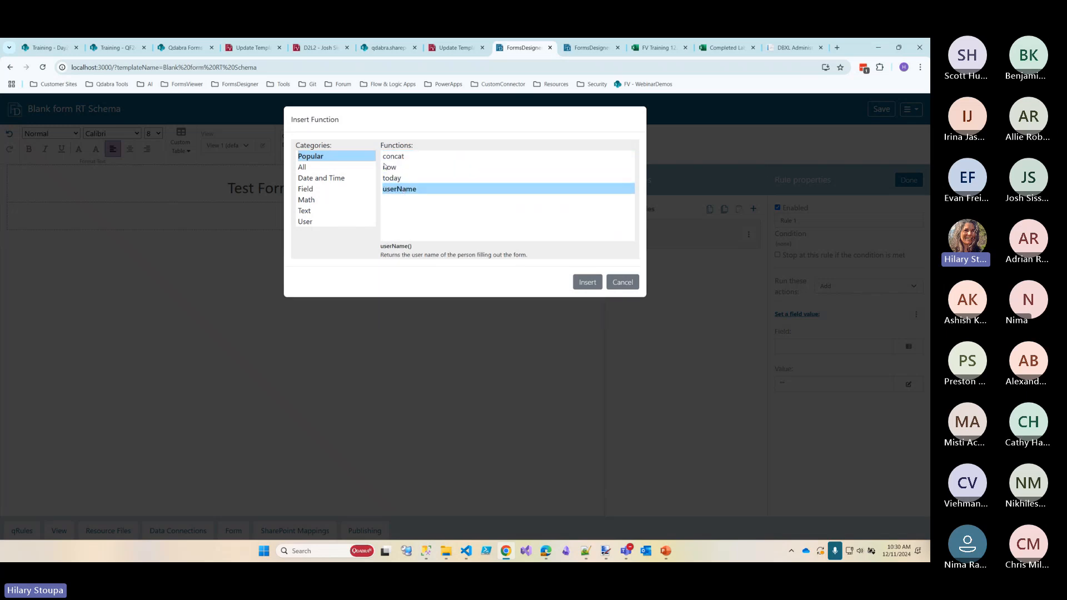
{"action": "left_click", "coordinate": [388, 159]}
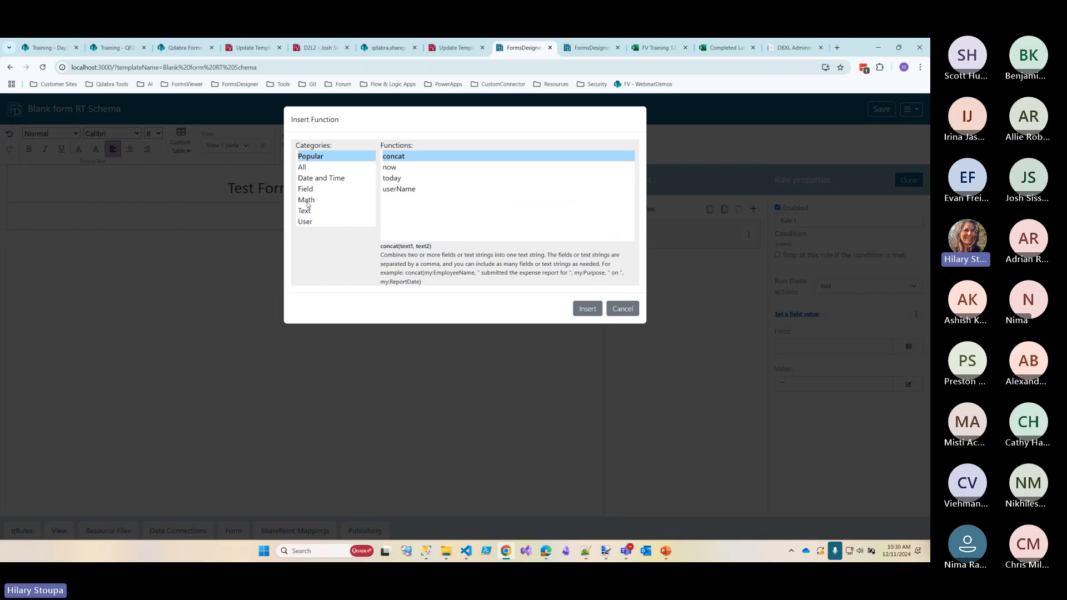
Look through the Date and Time, Field, Math and Text categories, then insert Math avg.
{"action": "left_click", "coordinate": [332, 168]}
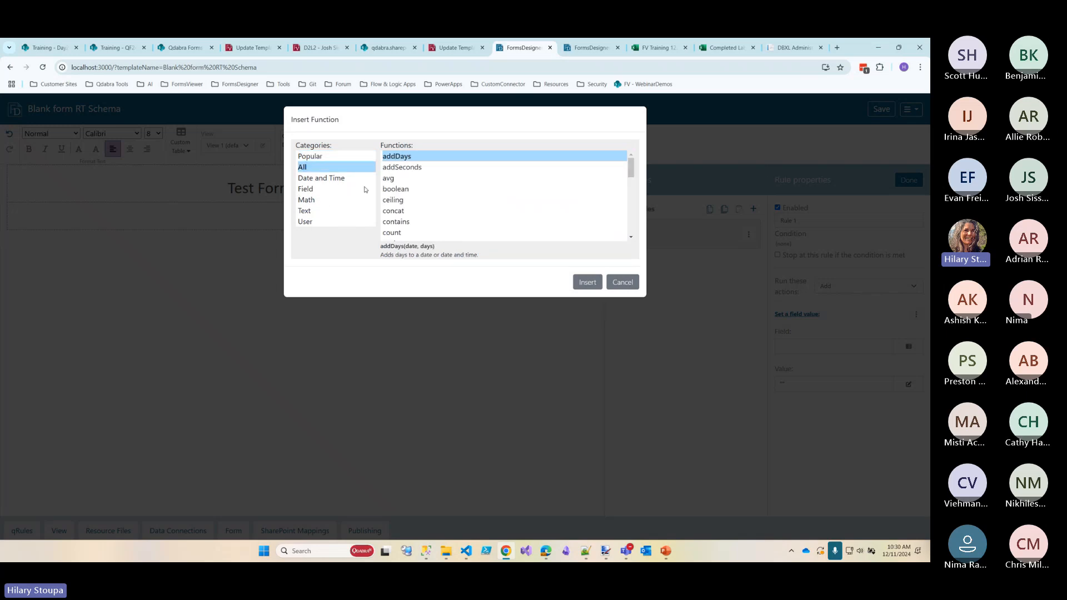
{"action": "left_click", "coordinate": [352, 179]}
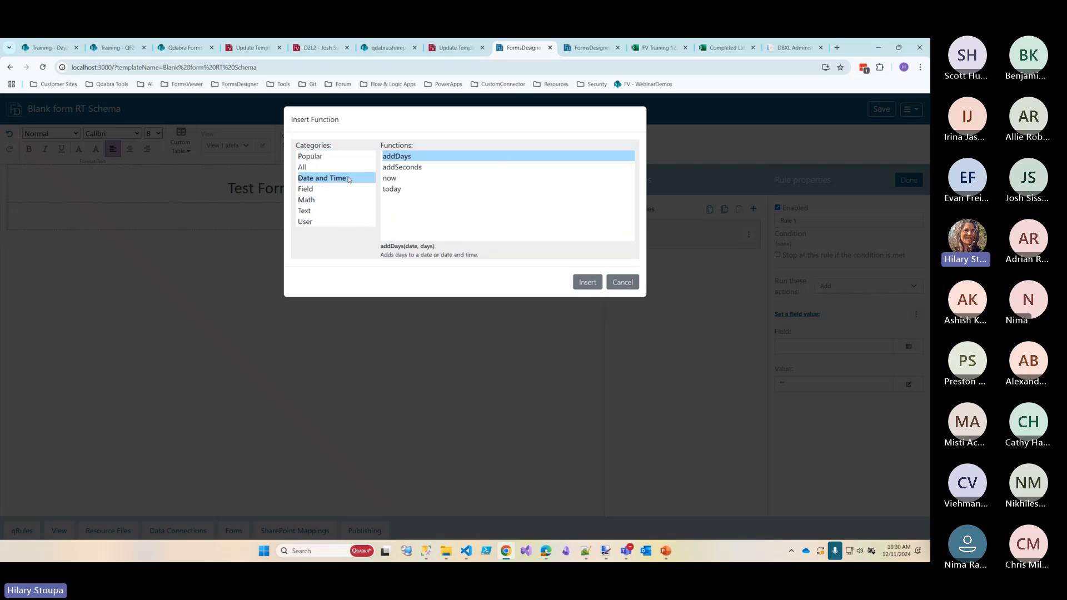
{"action": "left_click", "coordinate": [305, 194]}
{"action": "left_click", "coordinate": [302, 205]}
{"action": "left_click", "coordinate": [312, 211]}
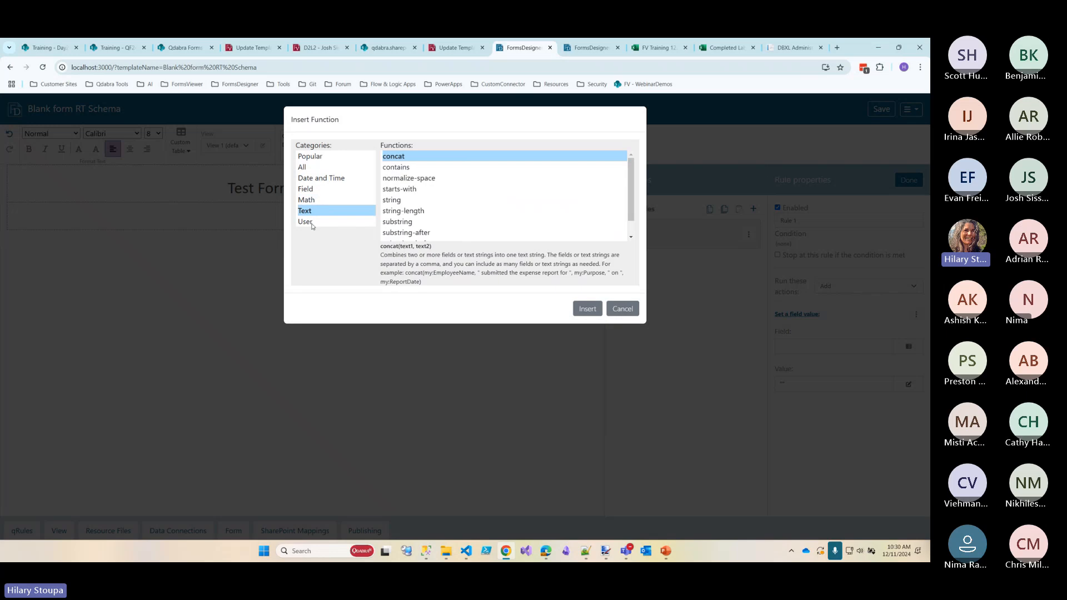
{"action": "left_click", "coordinate": [307, 201]}
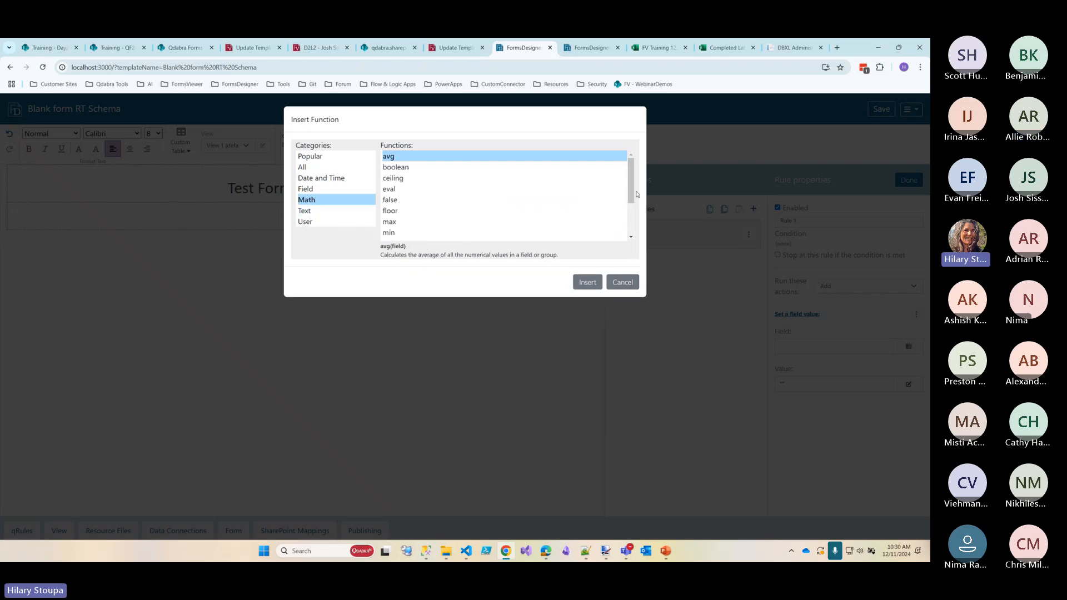
{"action": "left_click", "coordinate": [586, 282]}
Replace FIELD with TextBox in the avg formula, then cancel the Formula dialog without keeping it.
{"action": "double_click", "coordinate": [336, 147]}
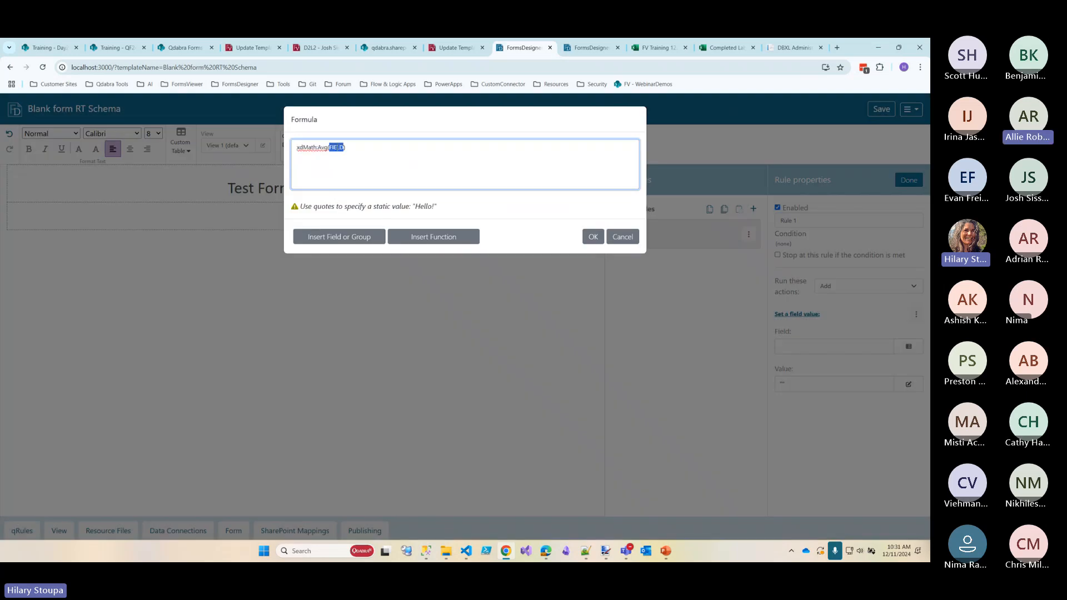
{"action": "key", "text": "Delete"}
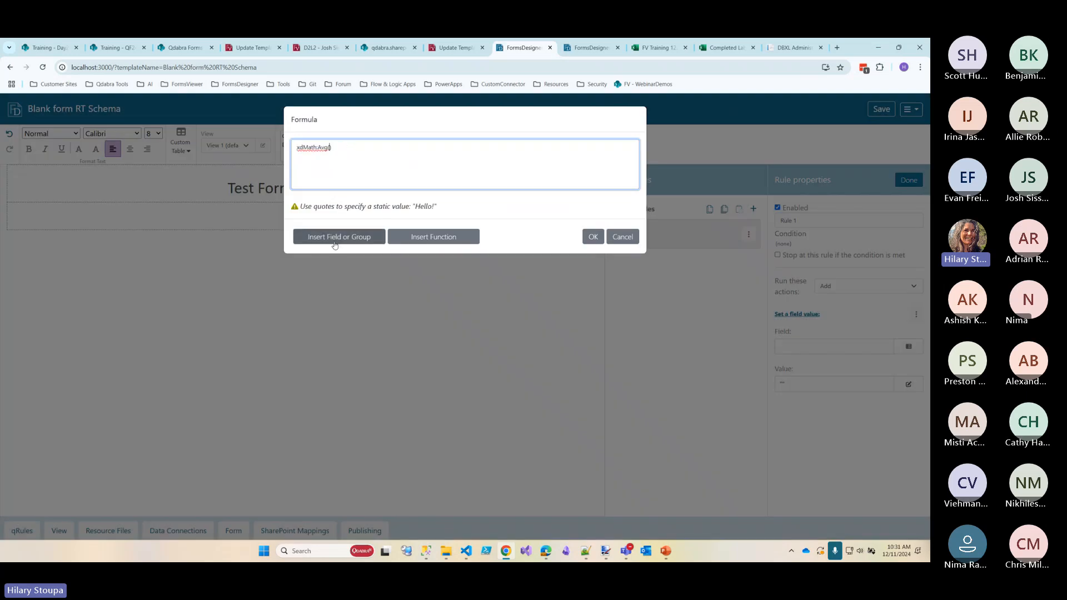
{"action": "left_click", "coordinate": [336, 244]}
{"action": "left_click", "coordinate": [419, 215]}
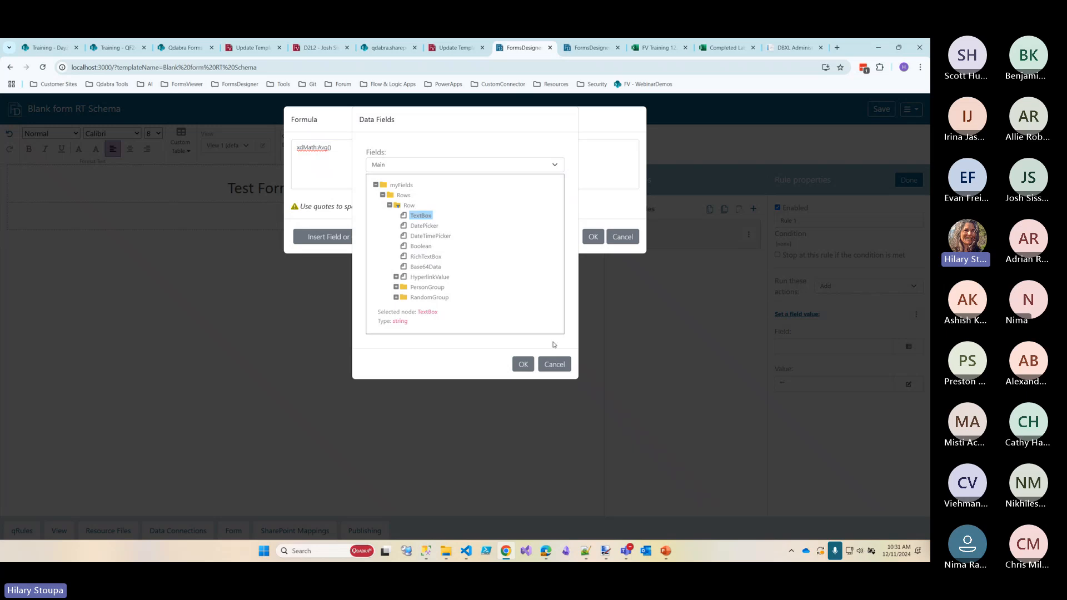
{"action": "left_click", "coordinate": [521, 364]}
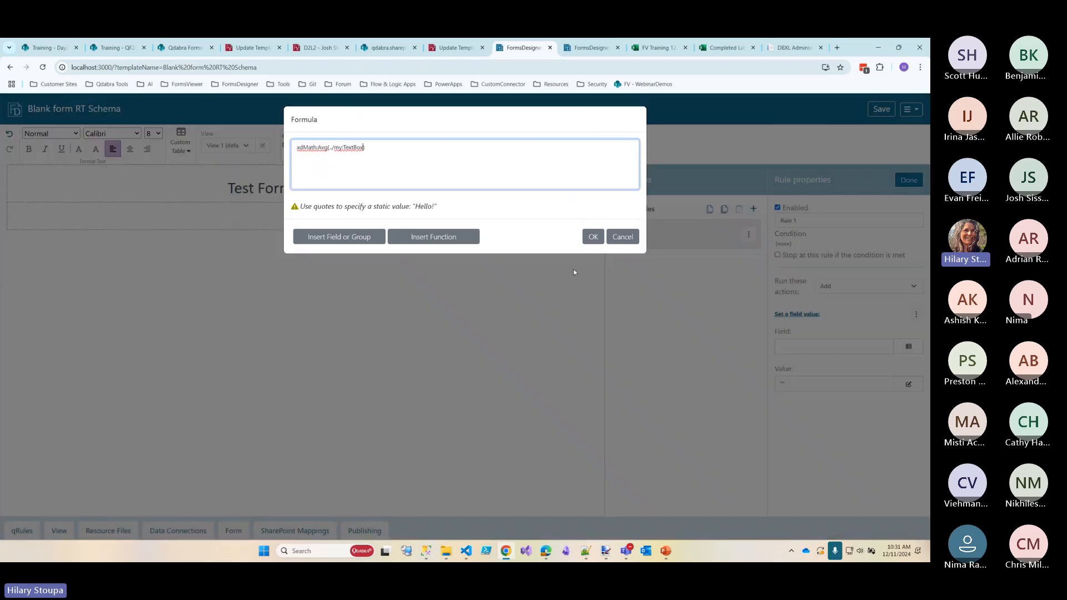
{"action": "left_click", "coordinate": [634, 240]}
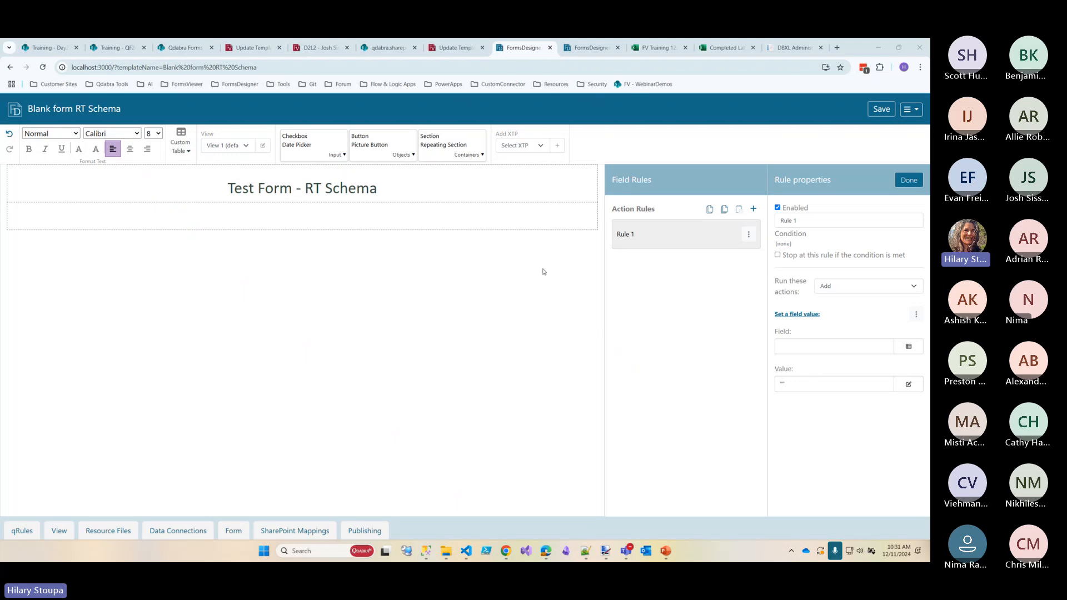
{"action": "left_click", "coordinate": [507, 218]}
{"action": "left_click", "coordinate": [469, 154]}
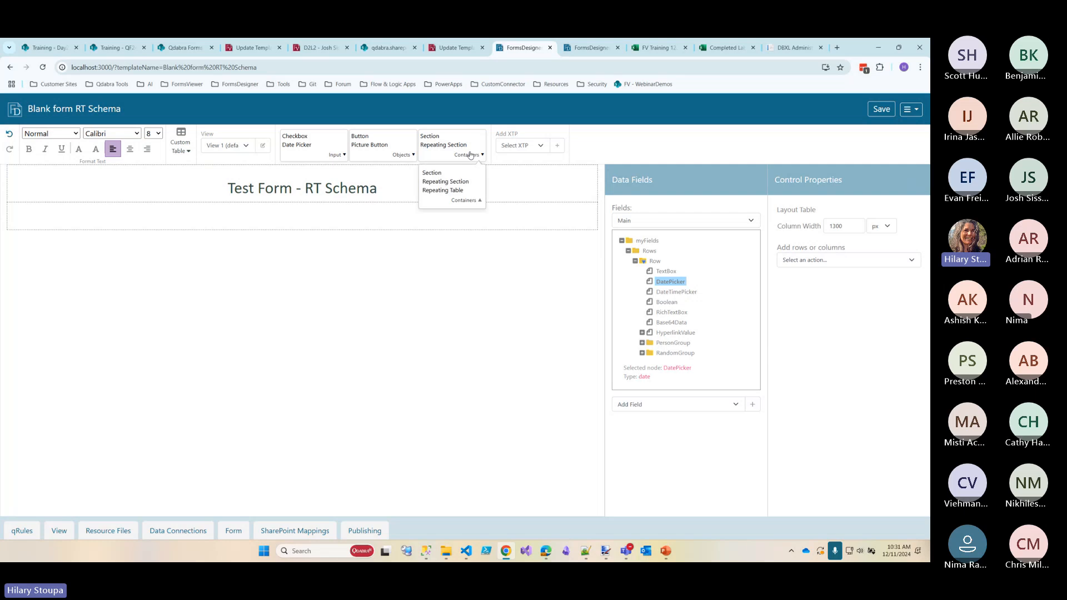
{"action": "left_click", "coordinate": [441, 191]}
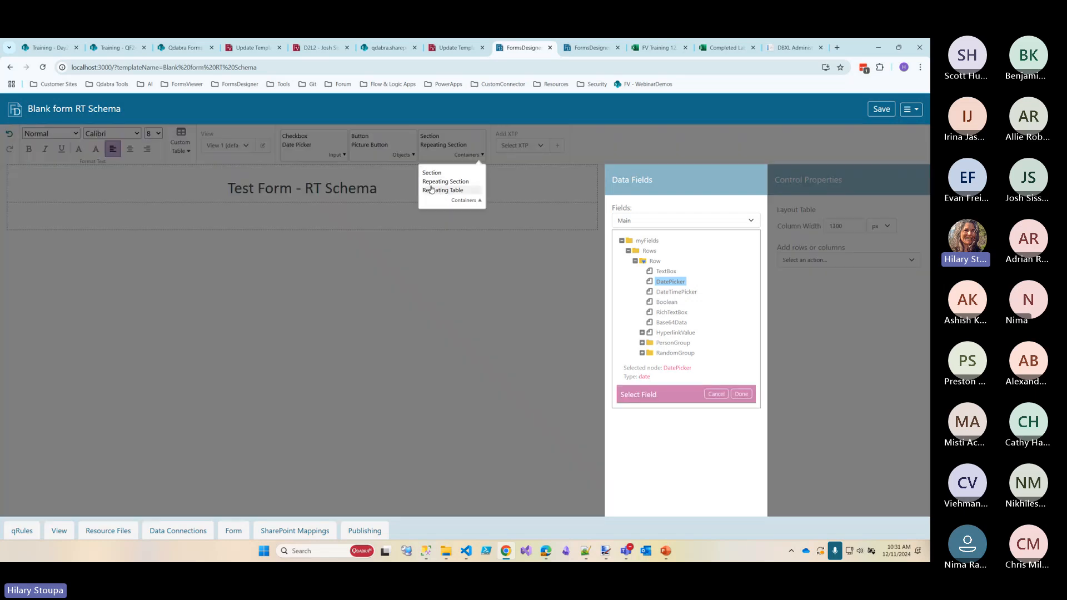
{"action": "left_click", "coordinate": [653, 260]}
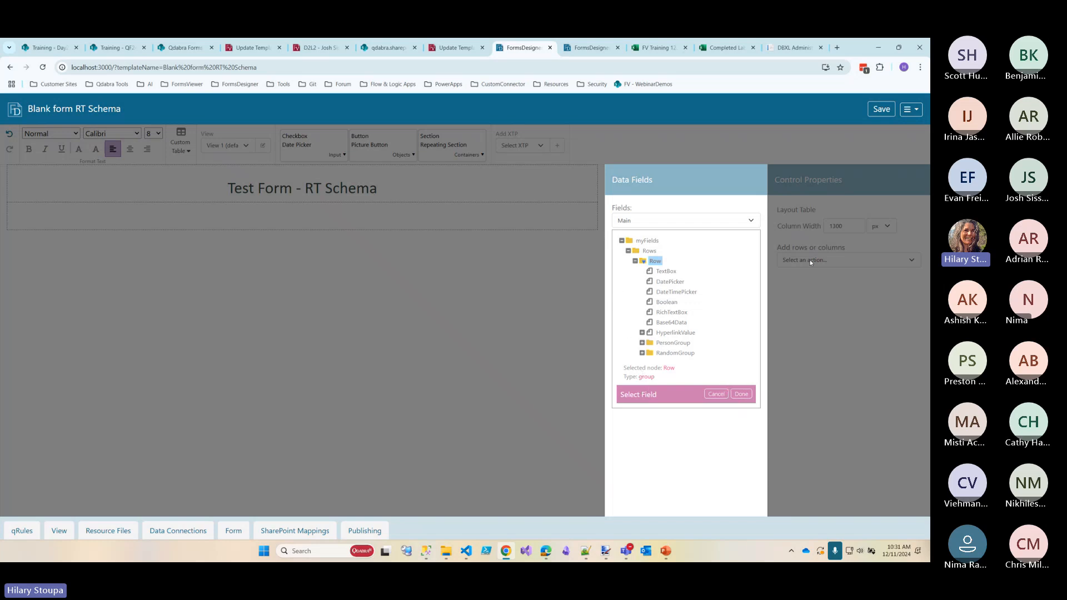
{"action": "left_click", "coordinate": [742, 394]}
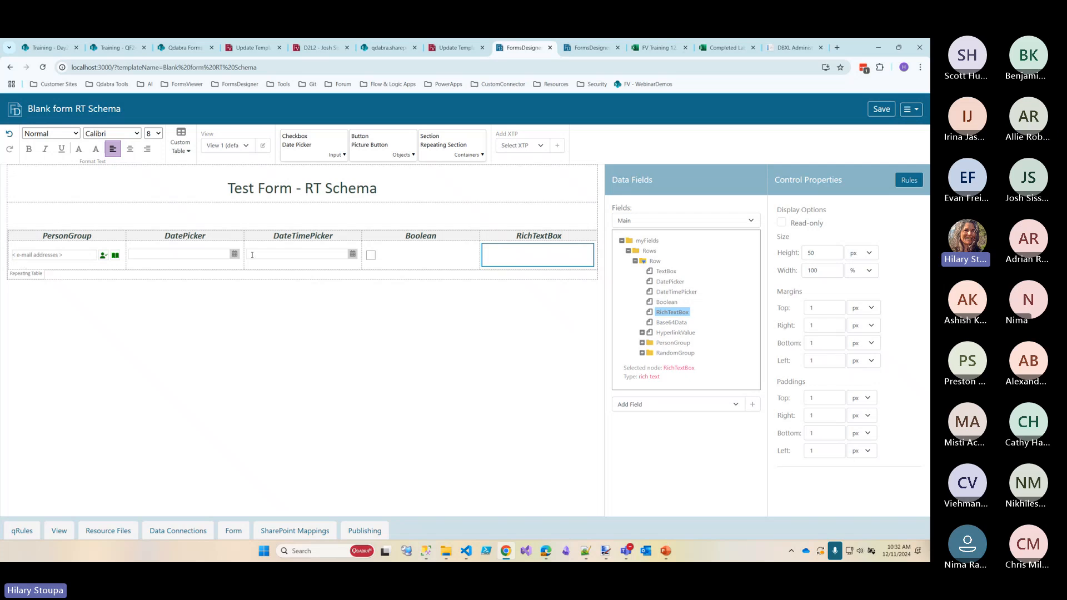
{"action": "left_click", "coordinate": [312, 260]}
{"action": "left_click", "coordinate": [372, 257]}
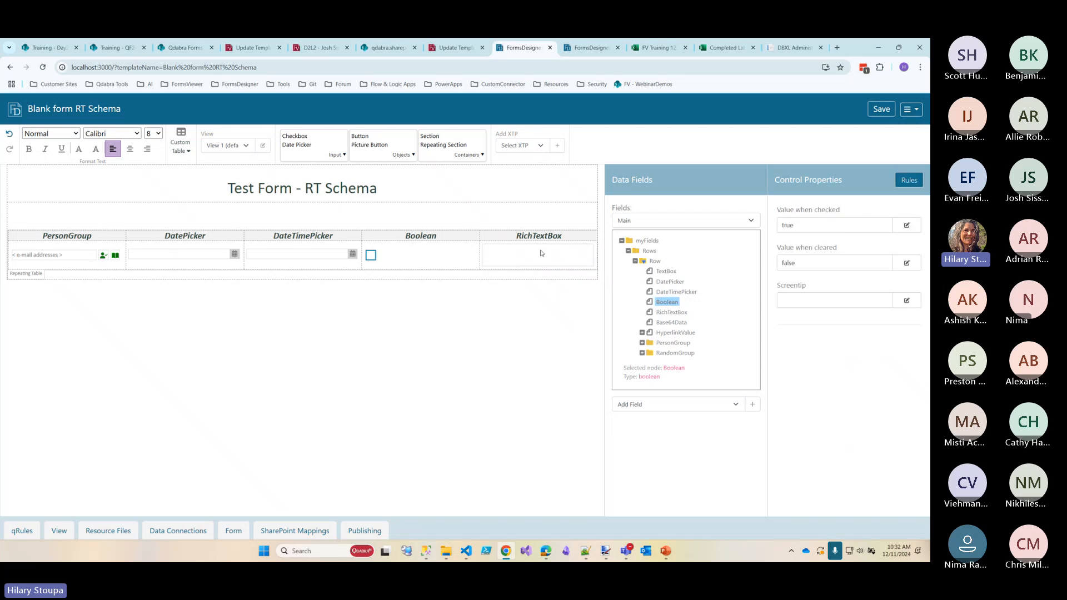
{"action": "left_click", "coordinate": [541, 255]}
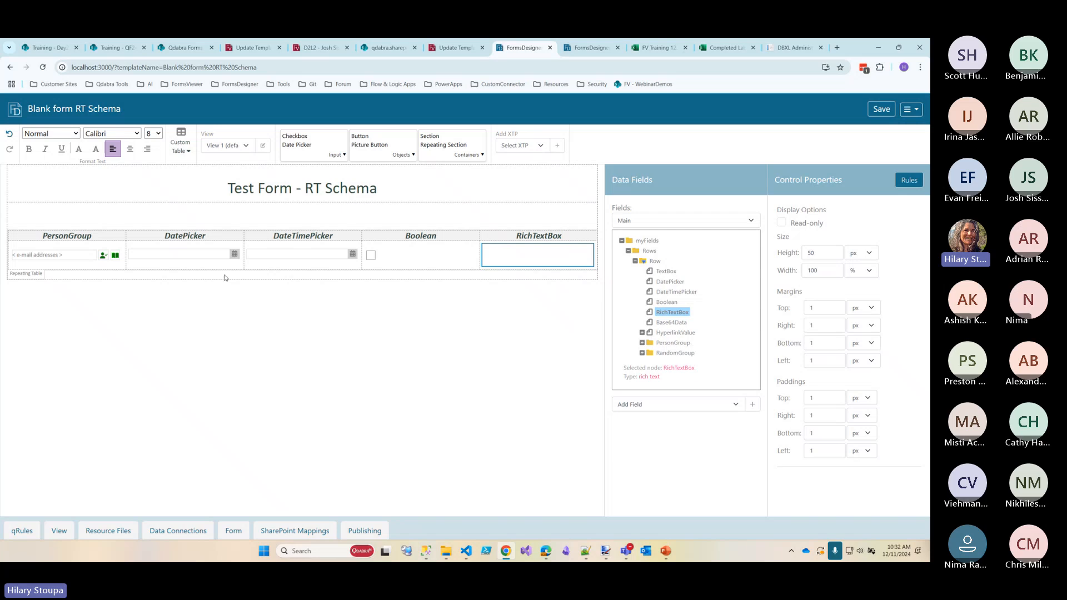
{"action": "left_click", "coordinate": [189, 257]}
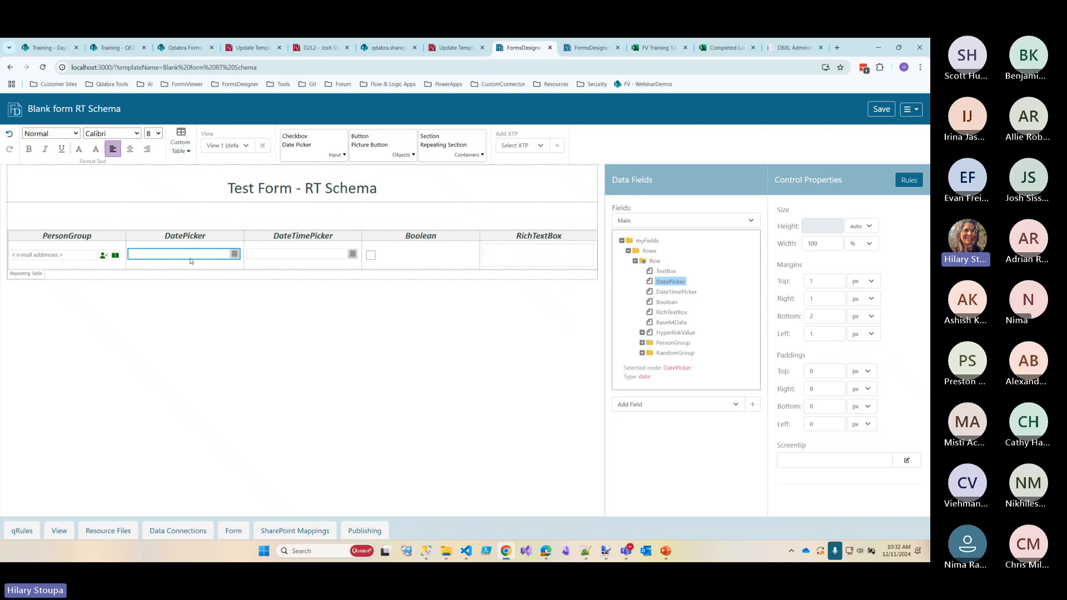
{"action": "left_click", "coordinate": [69, 260]}
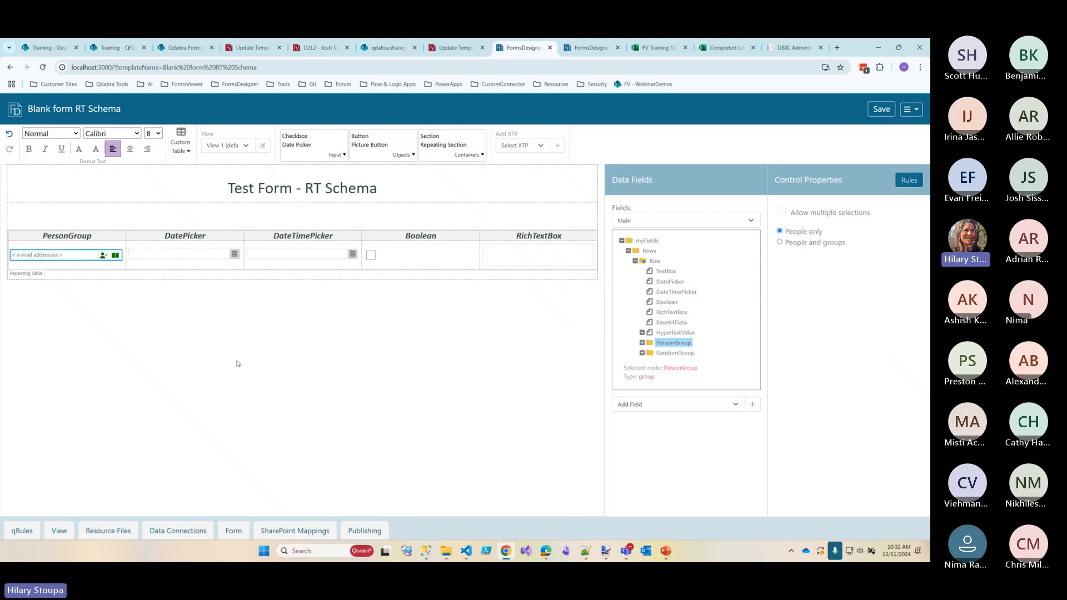
{"action": "left_click", "coordinate": [670, 313]}
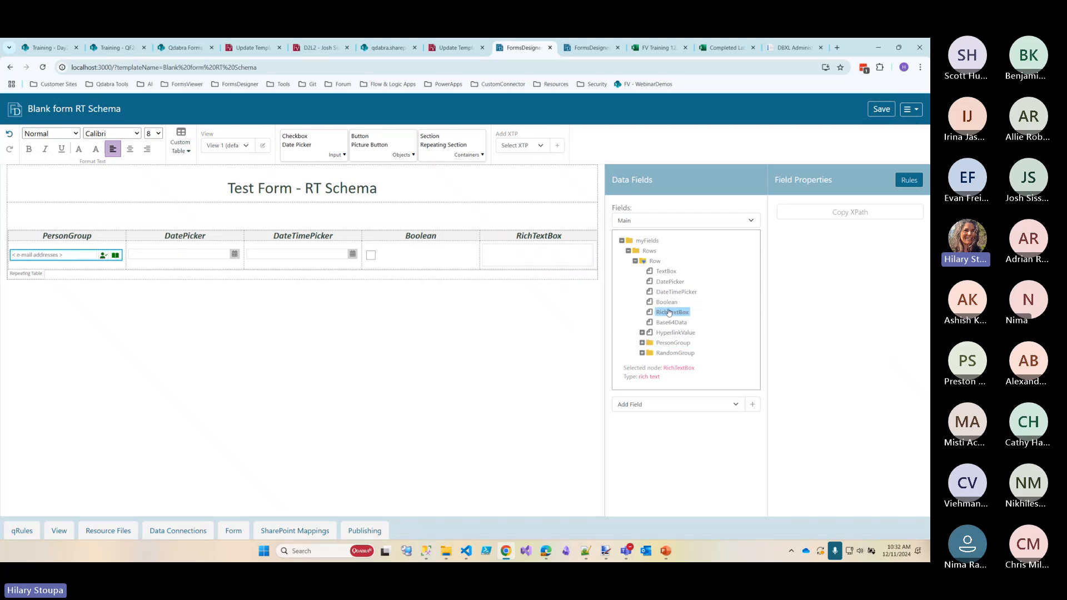
{"action": "left_click", "coordinate": [562, 260]}
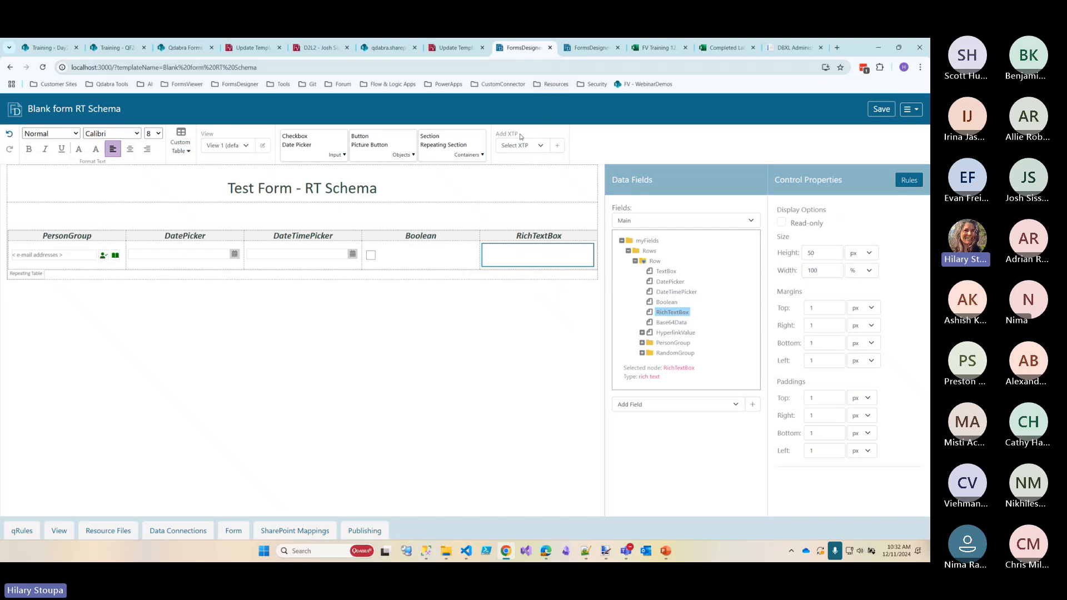
View the QdabraRules connection settings on the Styles form, then switch to the Day 2 slides.
{"action": "left_click", "coordinate": [602, 52]}
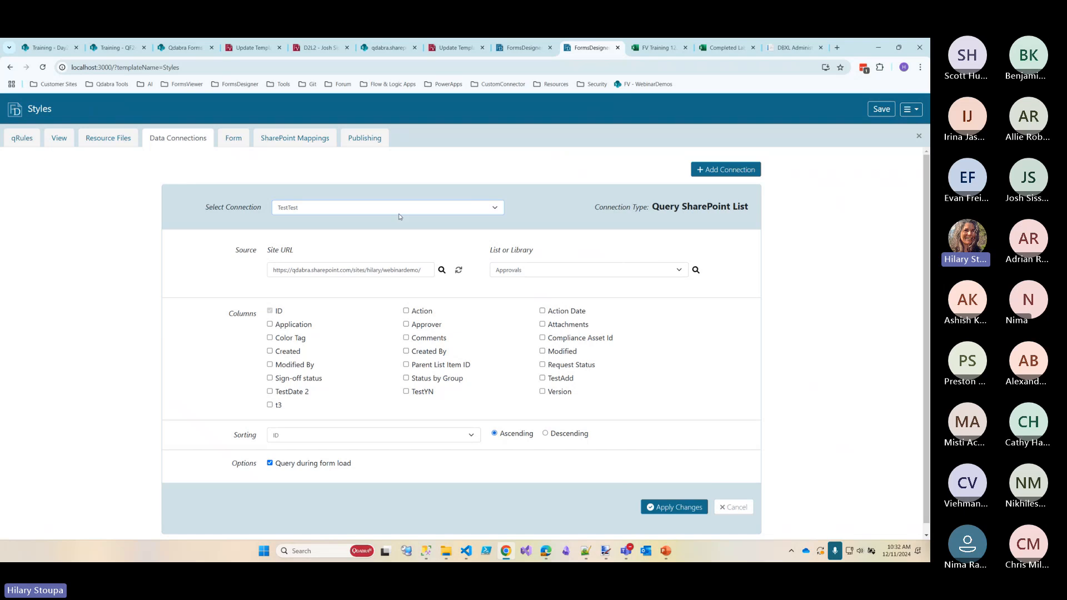
{"action": "left_click", "coordinate": [372, 209]}
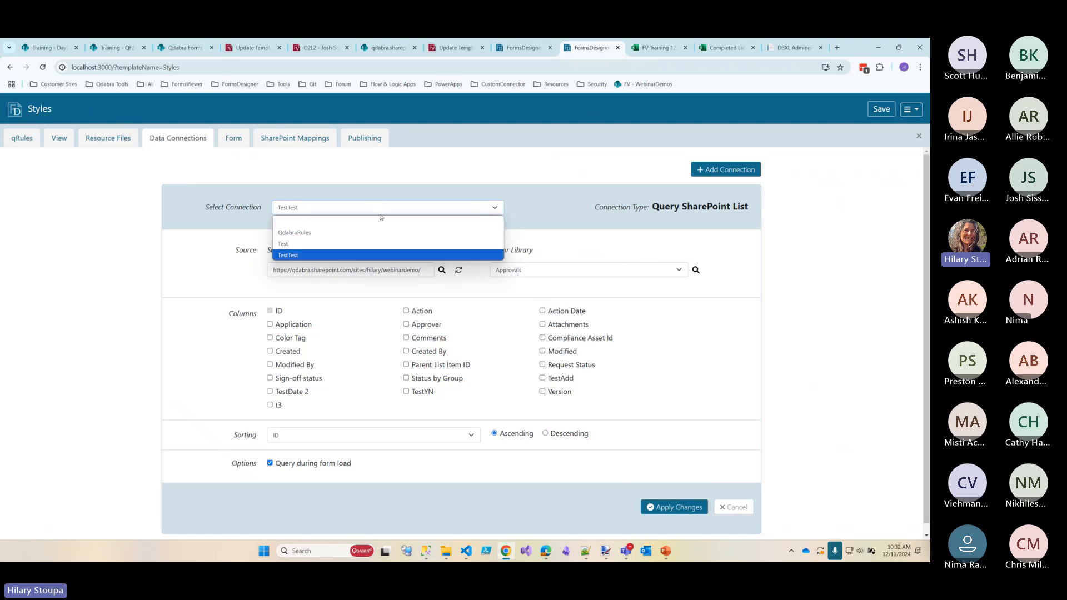
{"action": "left_click", "coordinate": [332, 231]}
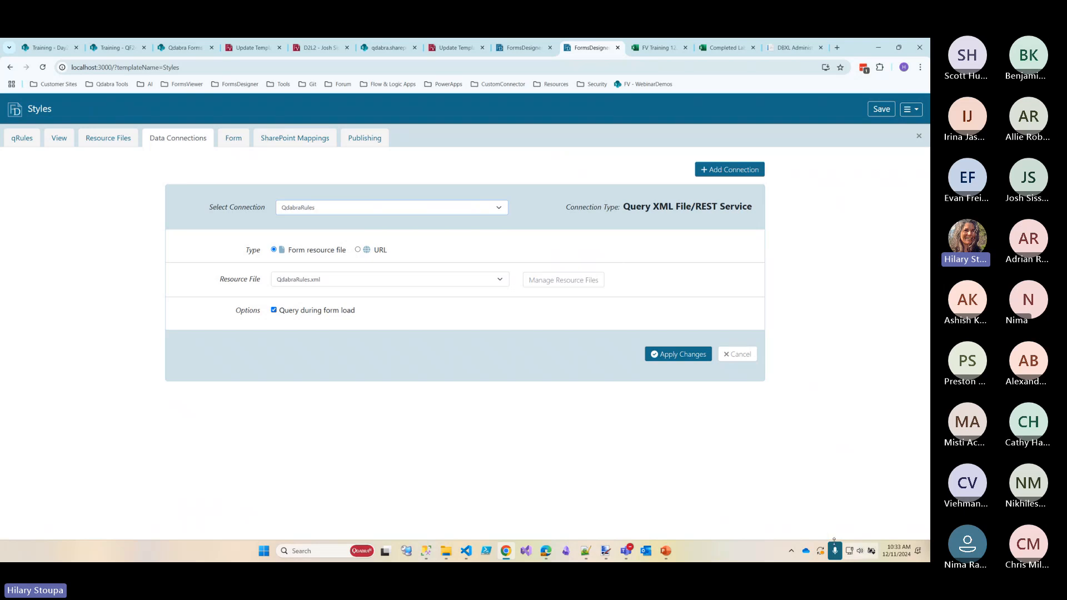
{"action": "left_click", "coordinate": [666, 551]}
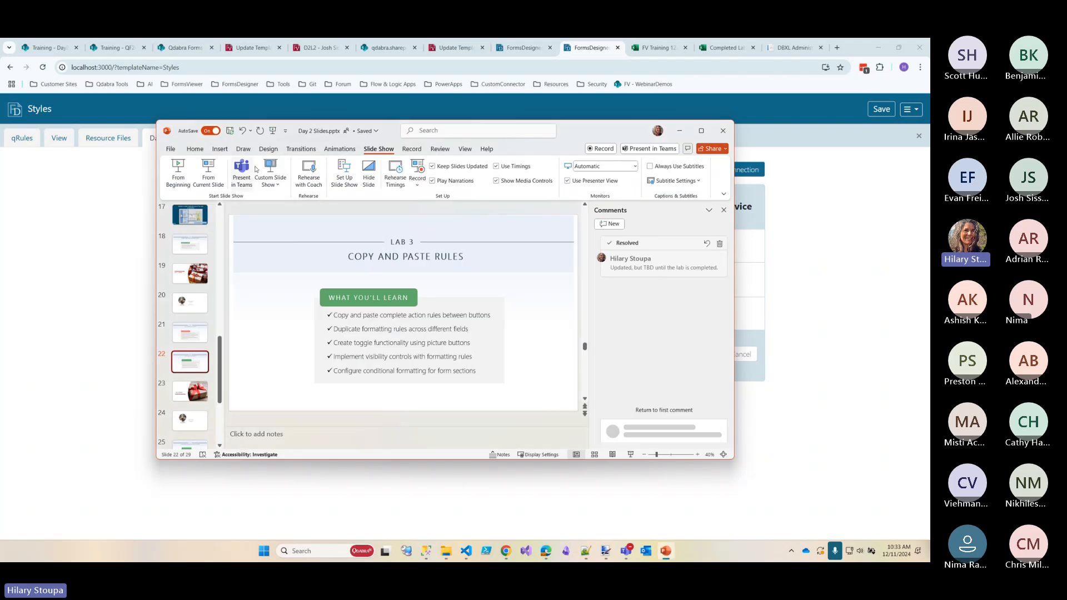
Briefly start a full-screen slide show from slide 1, then end it.
{"action": "left_click", "coordinate": [273, 131]}
{"action": "key", "text": "Escape"}
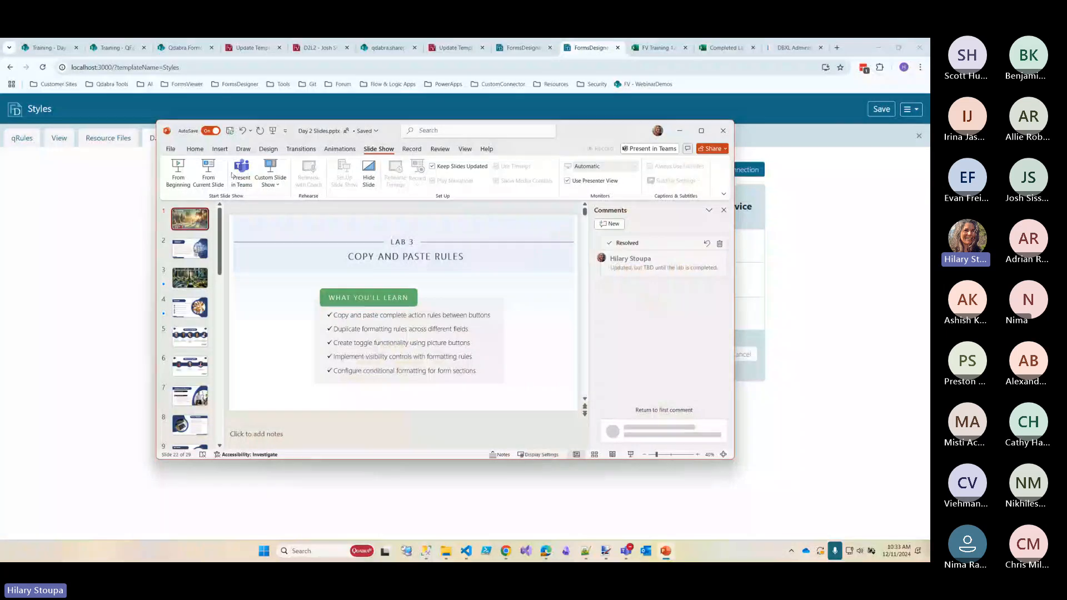
{"action": "left_click", "coordinate": [208, 173]}
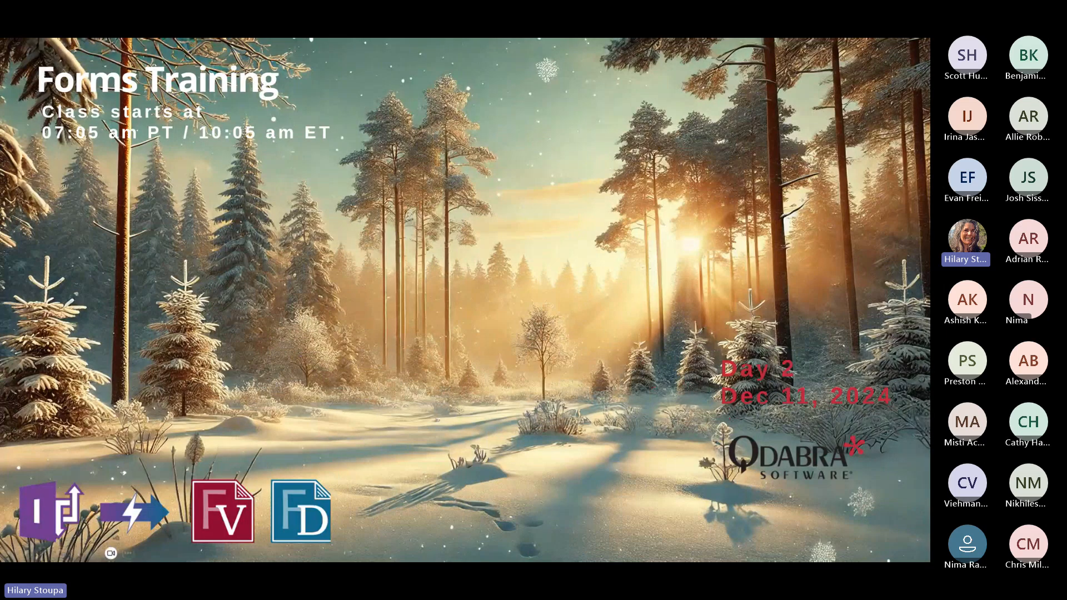
{"action": "key", "text": "Escape"}
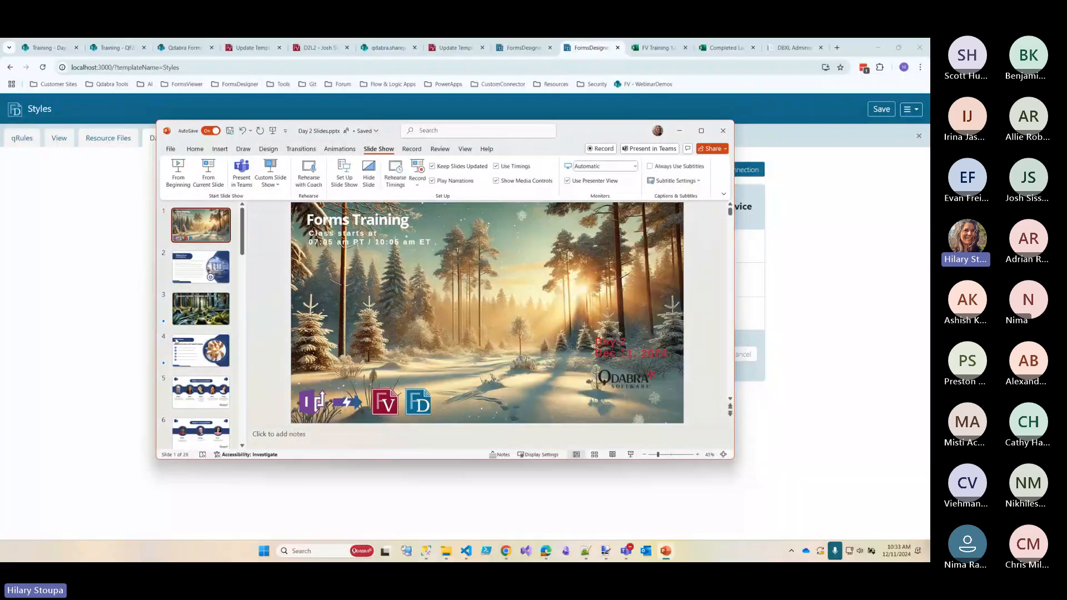
Present from the Upcoming FormsDesigner Features slide and advance to Check Your Knowledge.
{"action": "scroll", "coordinate": [216, 395], "scroll_direction": "down", "scroll_amount": 3}
{"action": "scroll", "coordinate": [216, 396], "scroll_direction": "down", "scroll_amount": 10}
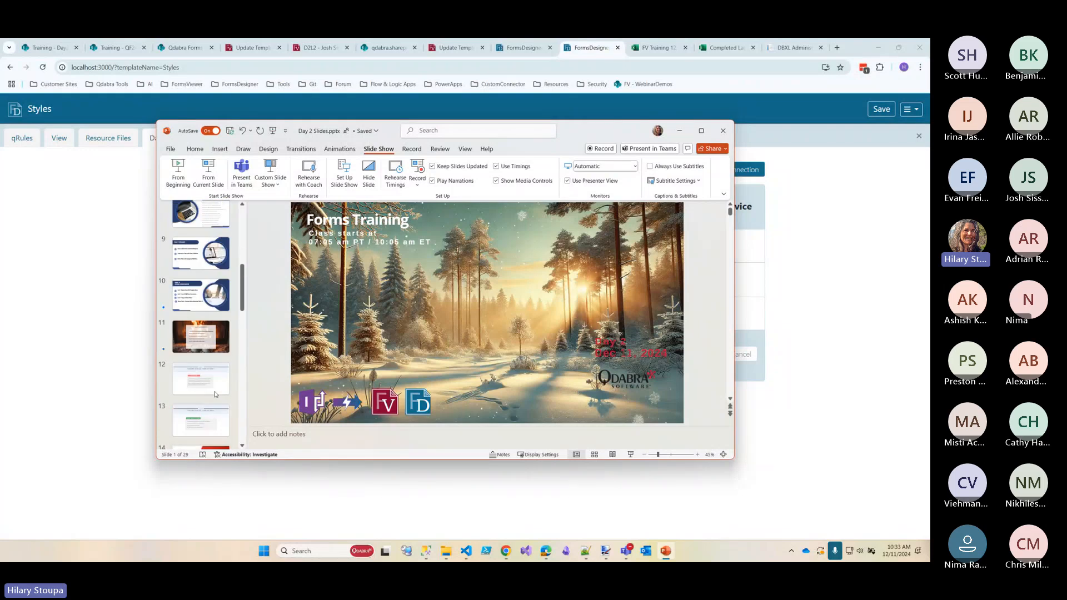
{"action": "scroll", "coordinate": [215, 394], "scroll_direction": "down", "scroll_amount": 2}
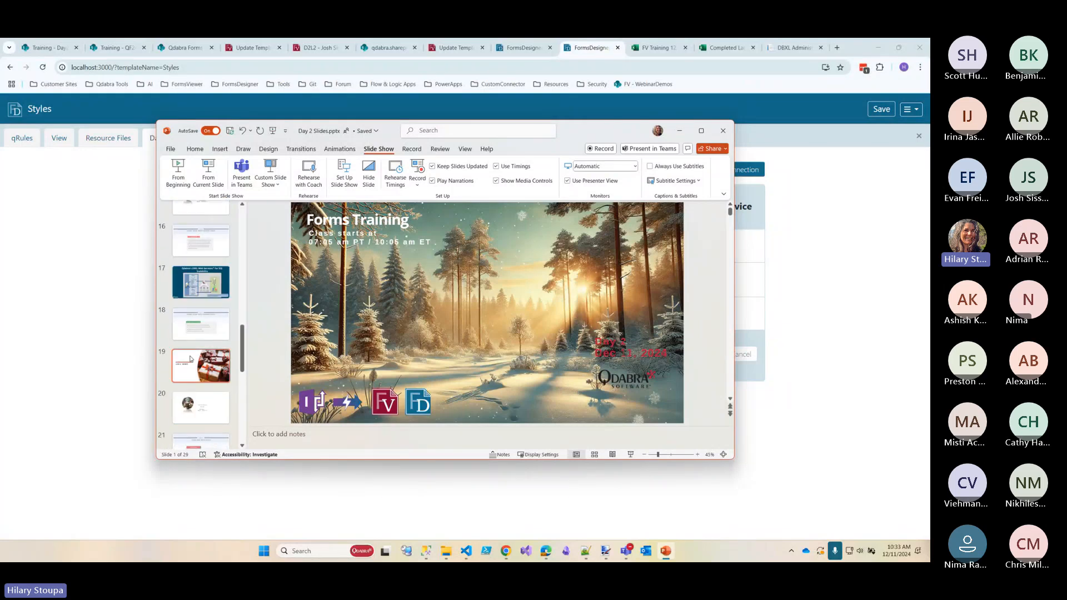
{"action": "scroll", "coordinate": [190, 358], "scroll_direction": "down", "scroll_amount": 3}
{"action": "scroll", "coordinate": [189, 357], "scroll_direction": "down", "scroll_amount": 3}
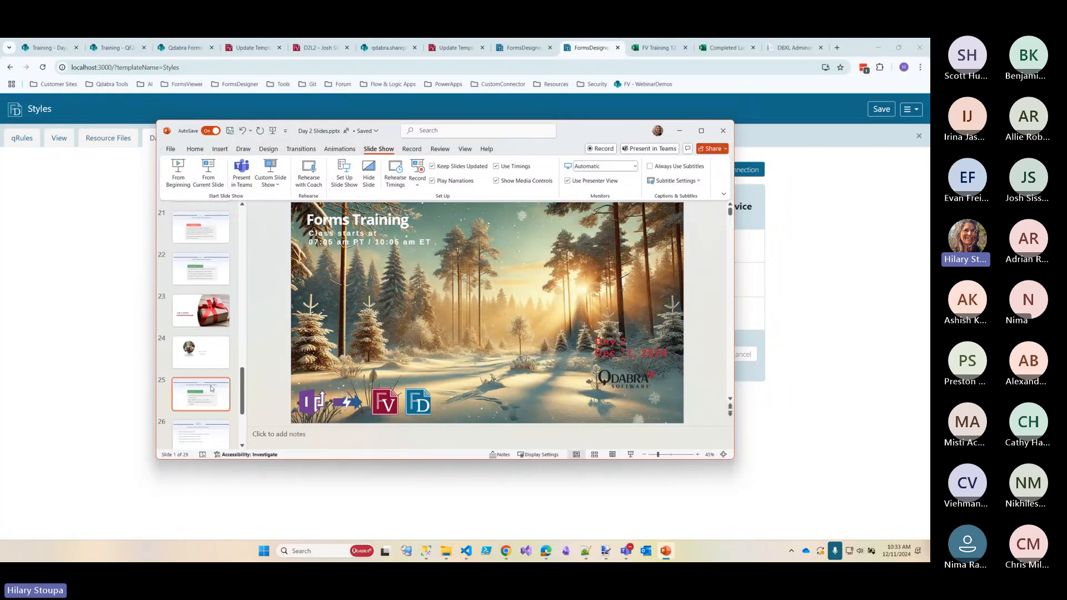
{"action": "left_click", "coordinate": [182, 353]}
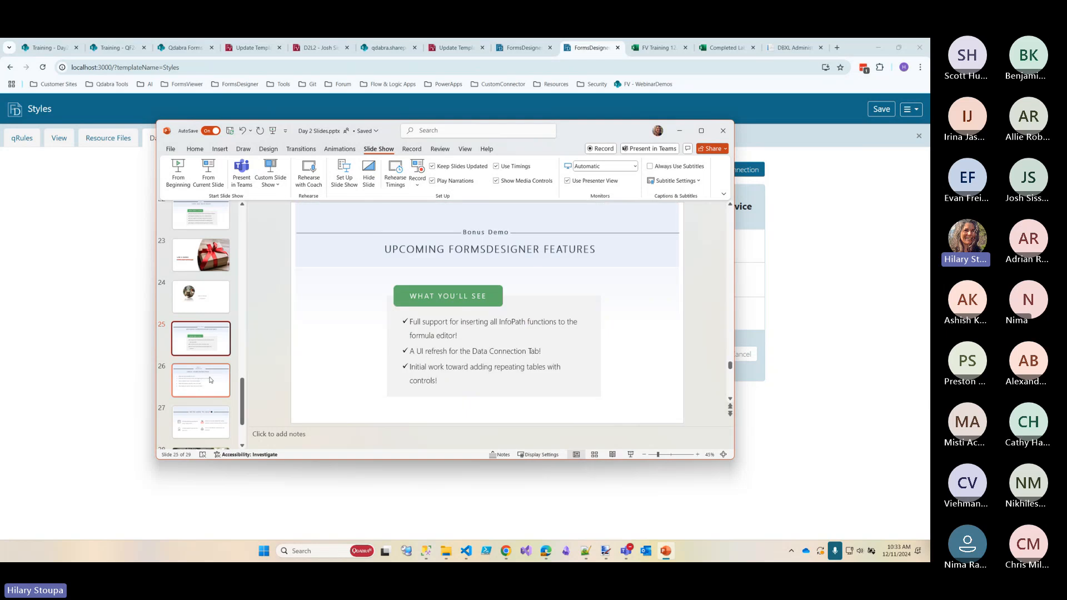
{"action": "left_click", "coordinate": [208, 177]}
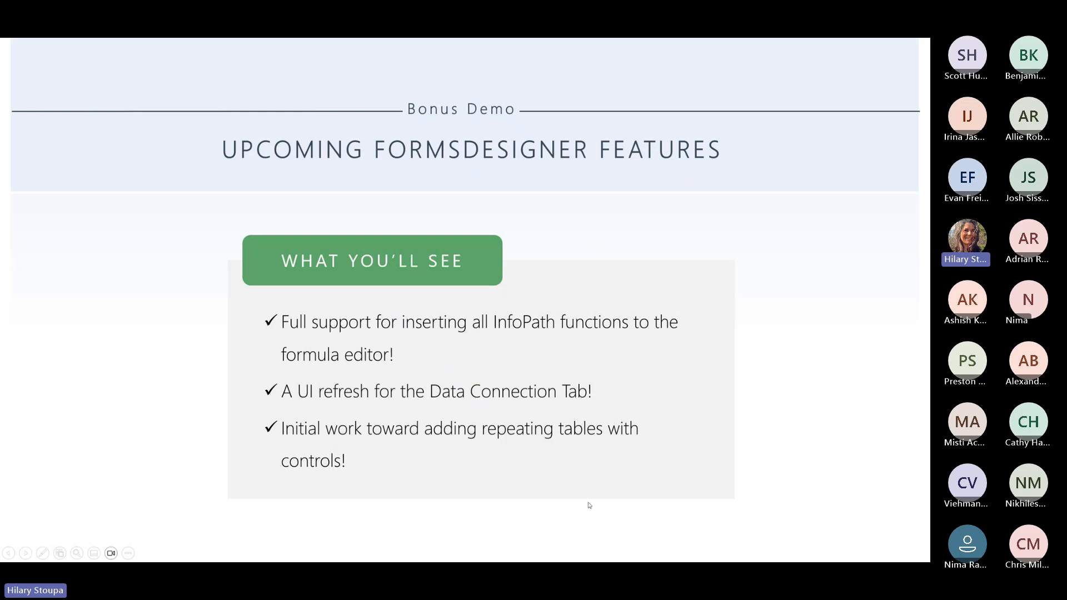
{"action": "key", "text": "Right"}
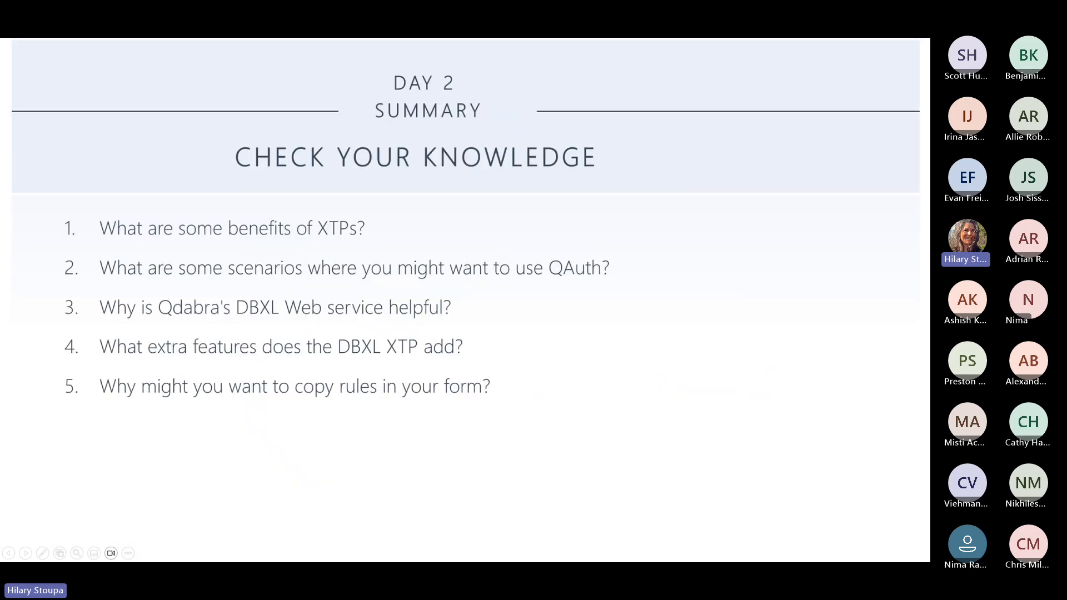